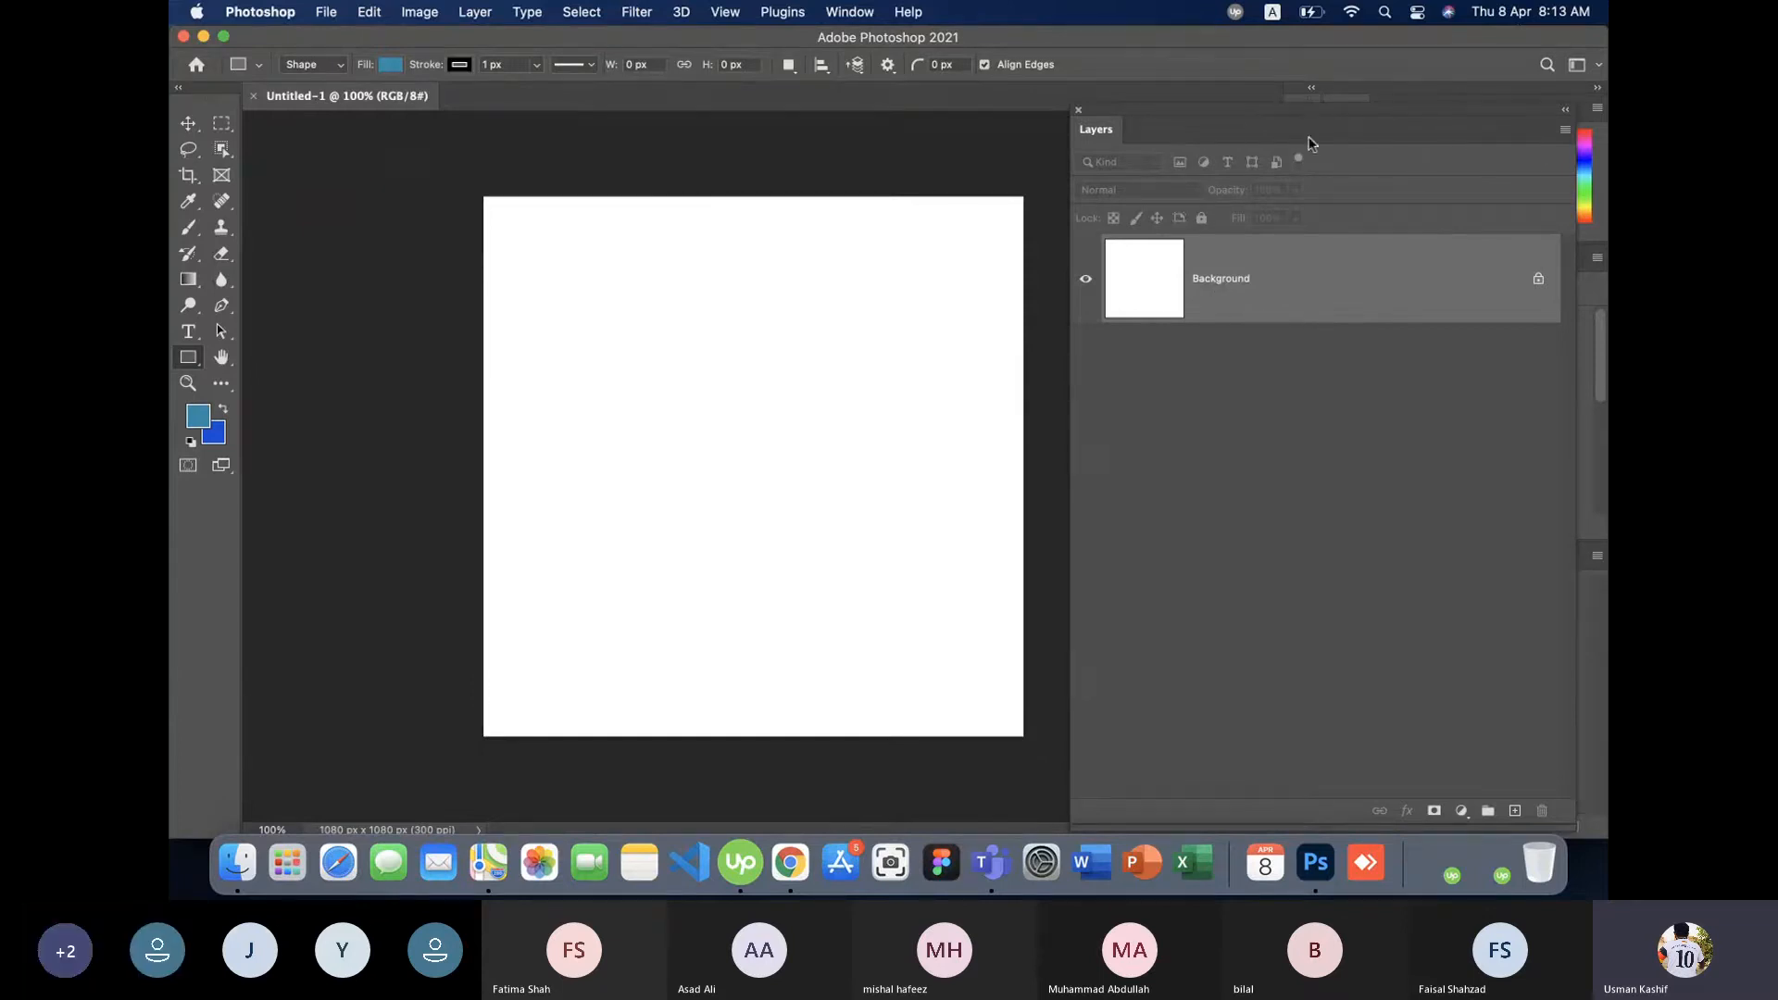
- Review the Layers panel's thumbnail size and contents options, keeping the largest thumbnail and Entire Document
{"action": "mouse_move", "coordinate": [1233, 129]}
{"action": "left_mouse_down"}
{"action": "mouse_move", "coordinate": [1203, 129]}
{"action": "mouse_move", "coordinate": [1243, 129]}
{"action": "left_mouse_up"}
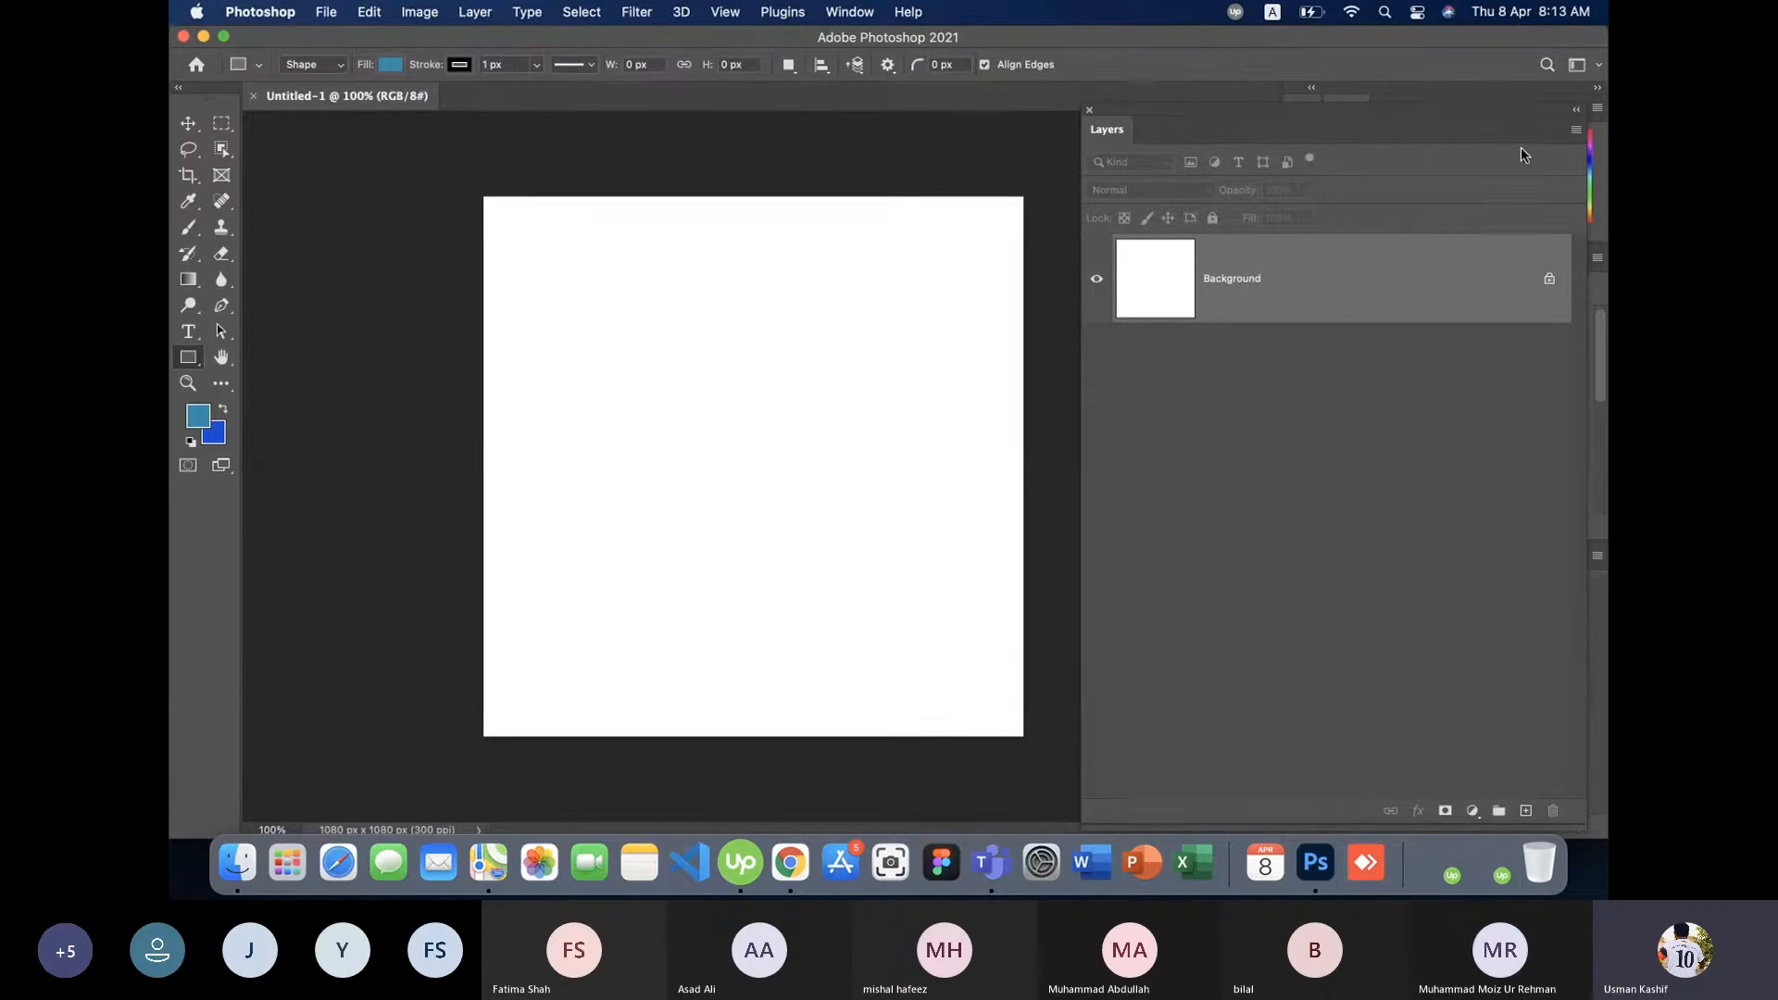
{"action": "left_click", "coordinate": [1578, 135]}
{"action": "left_click", "coordinate": [1578, 137]}
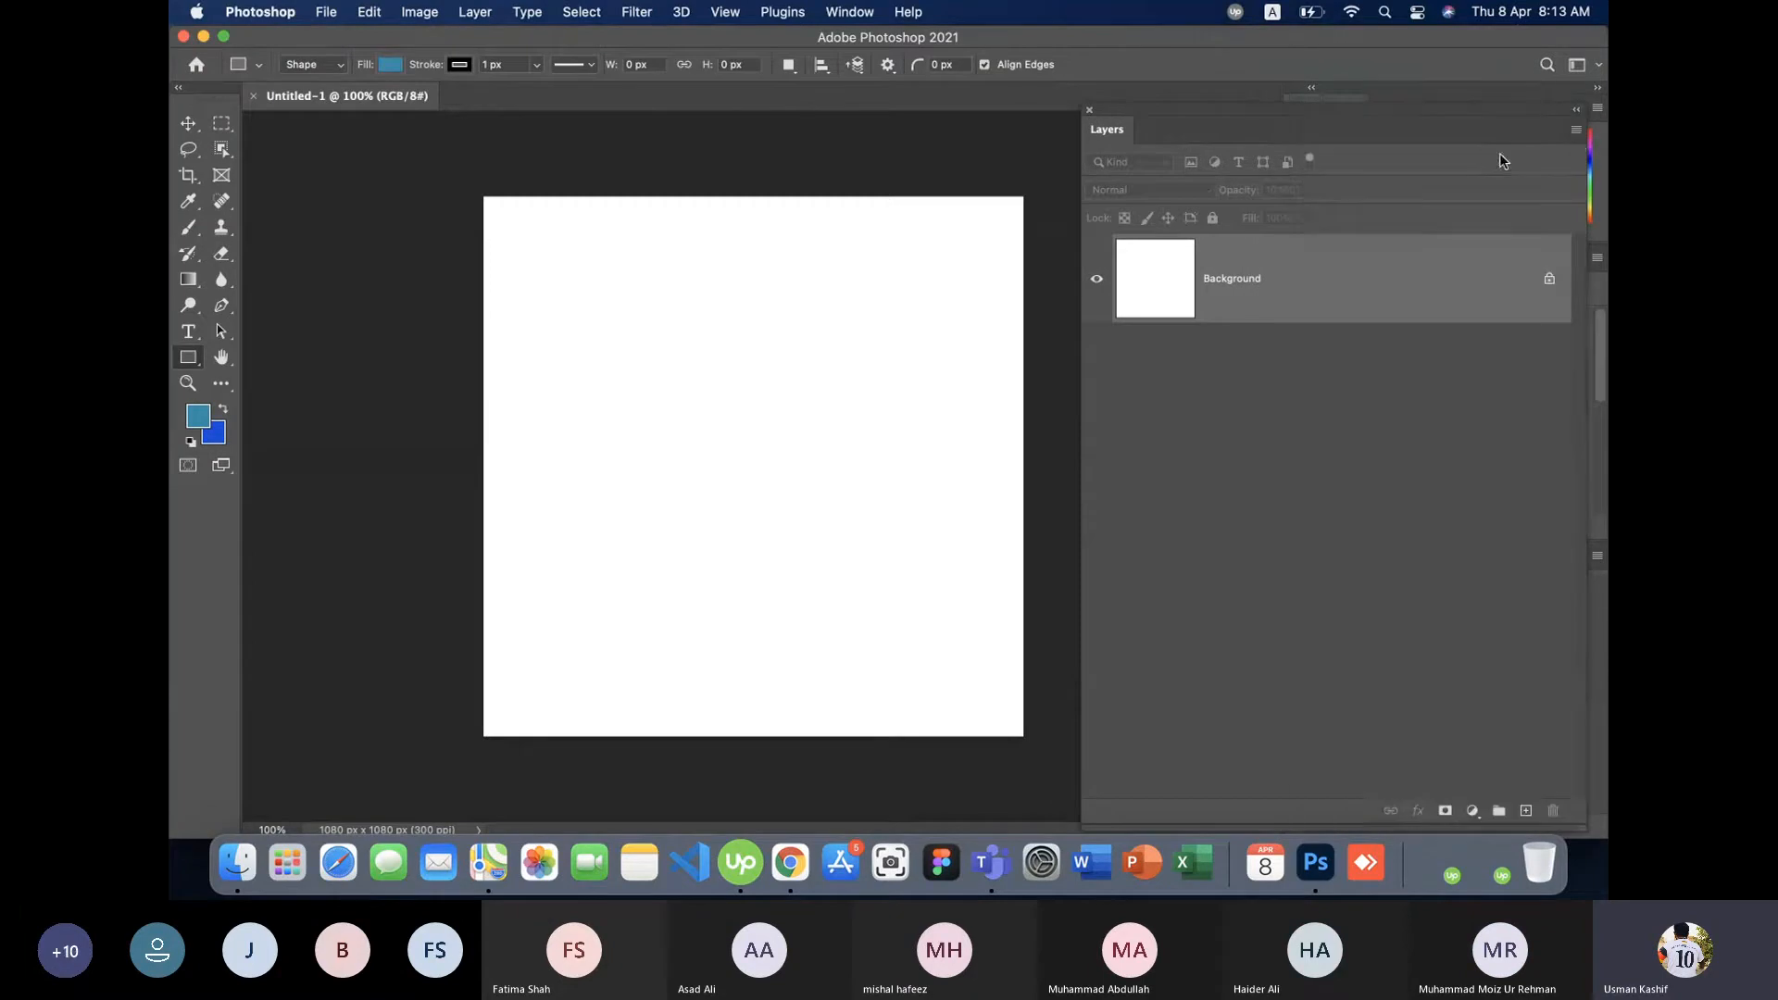
{"action": "left_click", "coordinate": [1576, 131]}
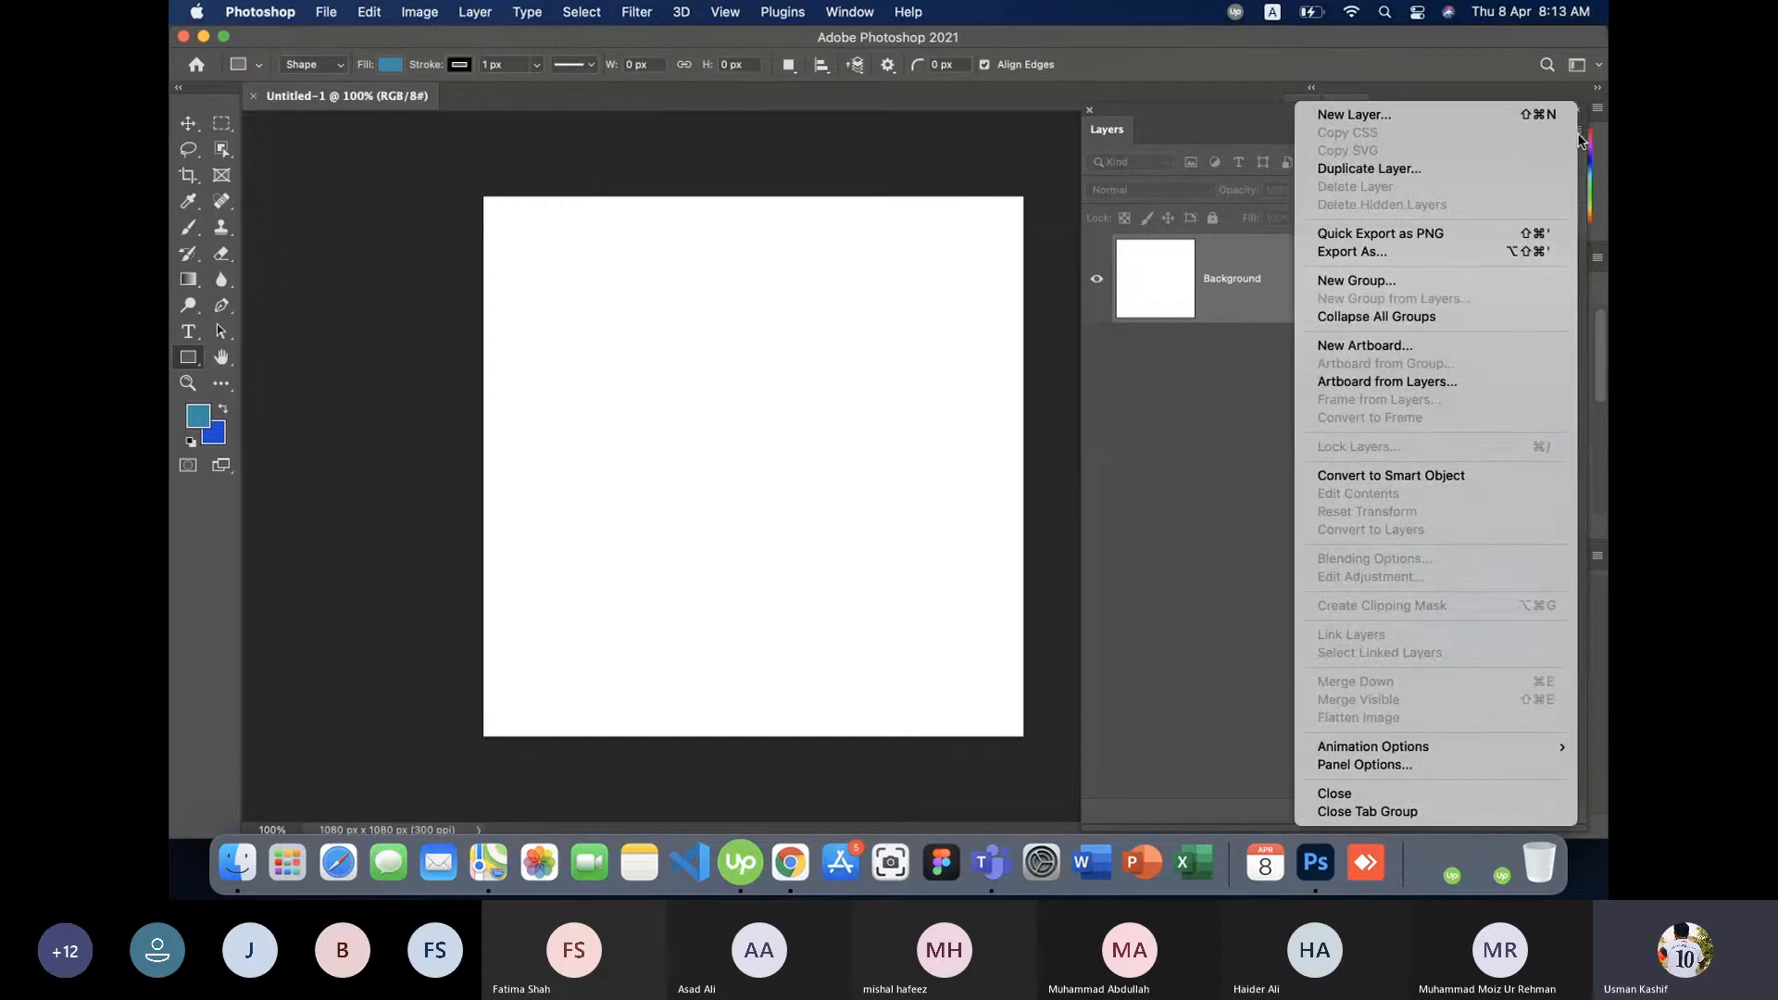
{"action": "left_click", "coordinate": [1367, 764]}
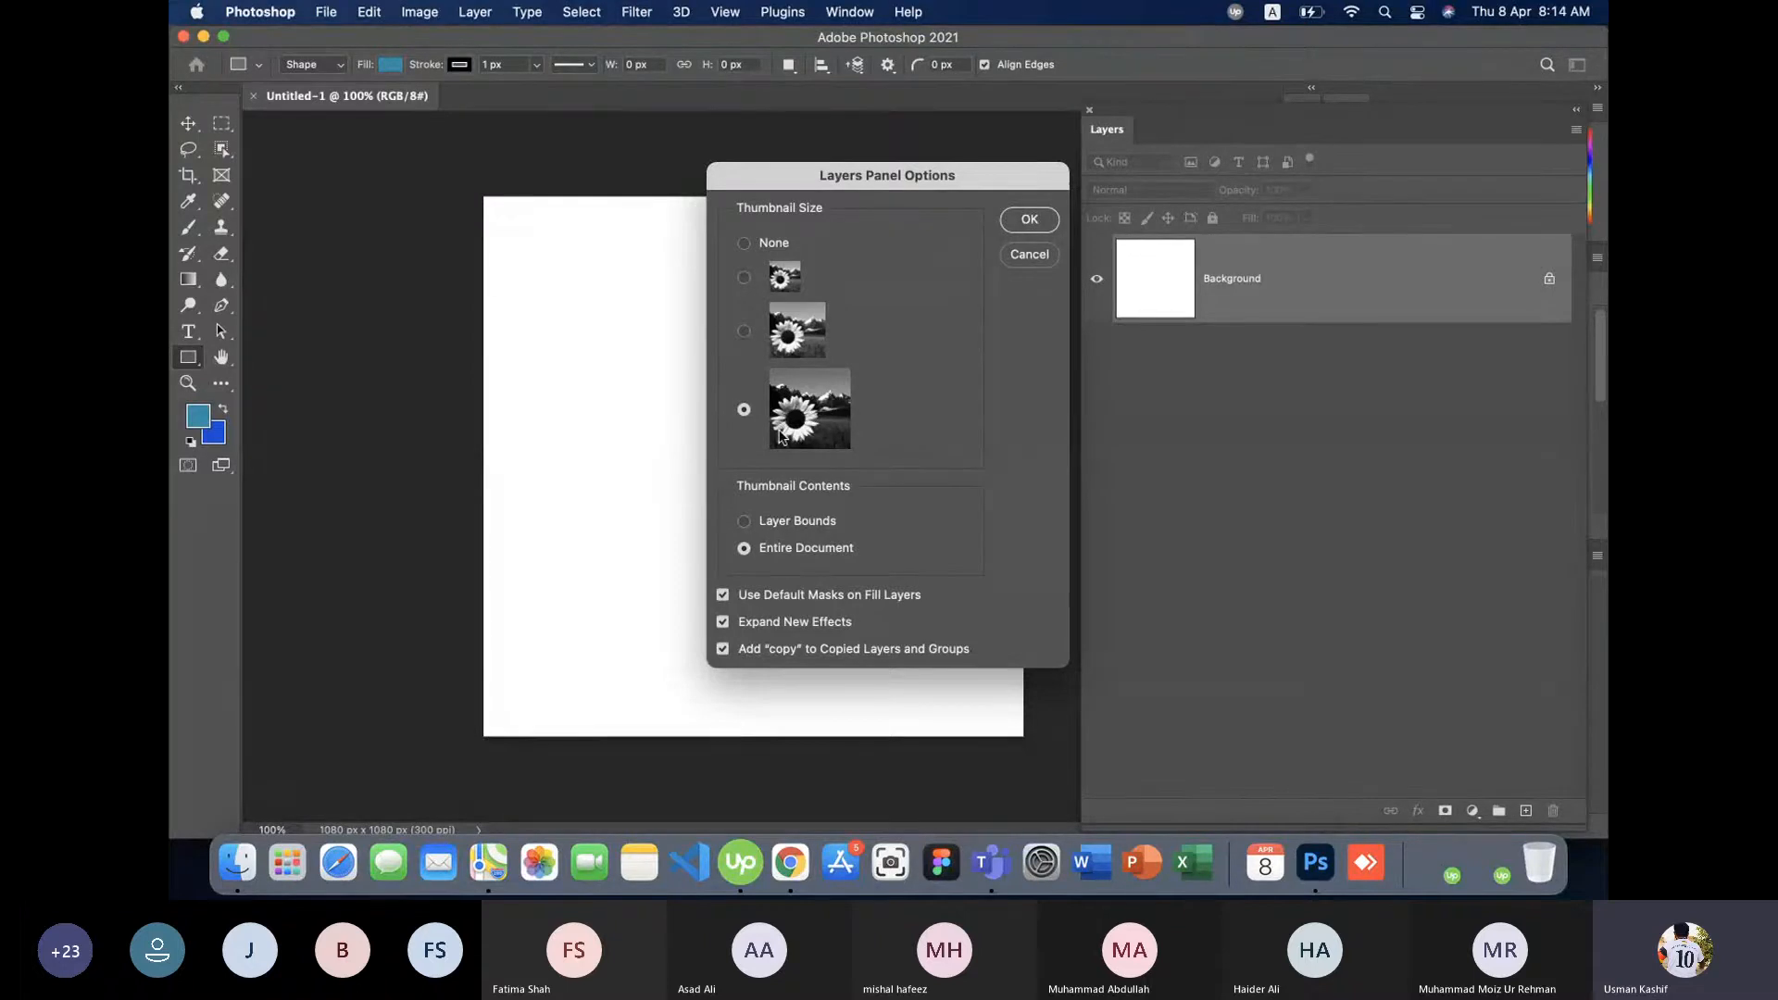
{"action": "left_click", "coordinate": [1028, 217]}
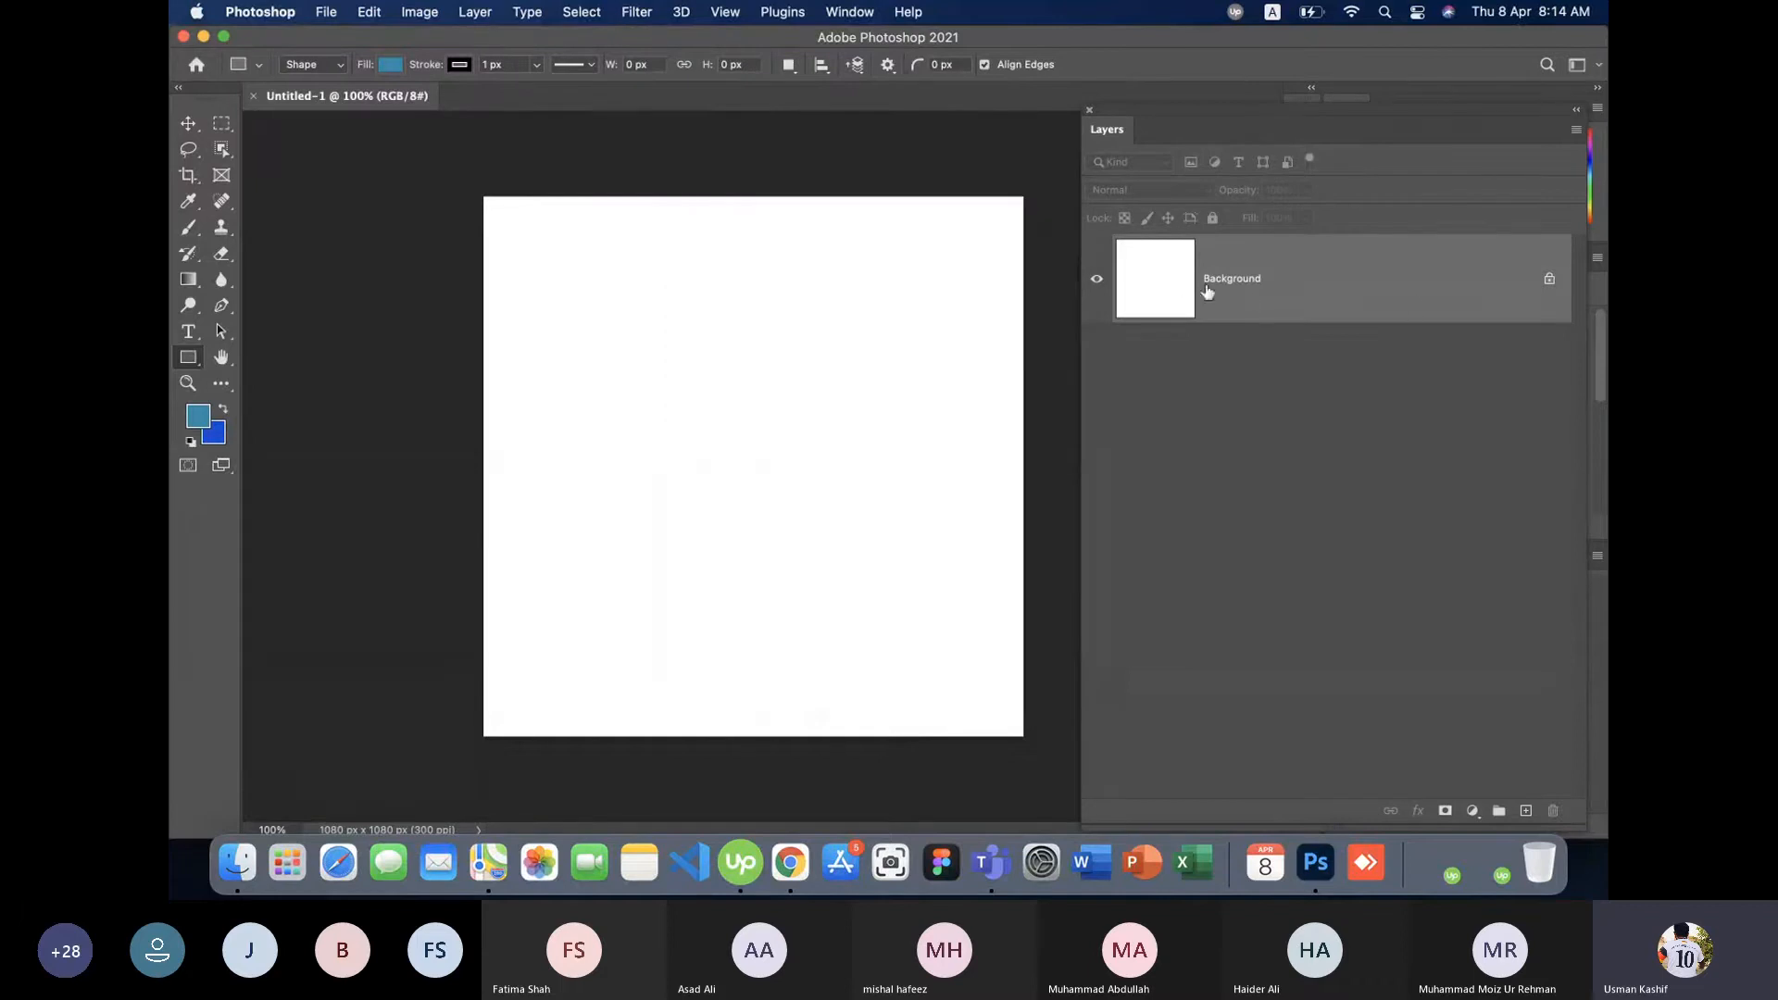
- Set the Layers panel's thumbnail size to the smallest image option
{"action": "left_click", "coordinate": [1577, 134]}
{"action": "left_click", "coordinate": [1394, 767]}
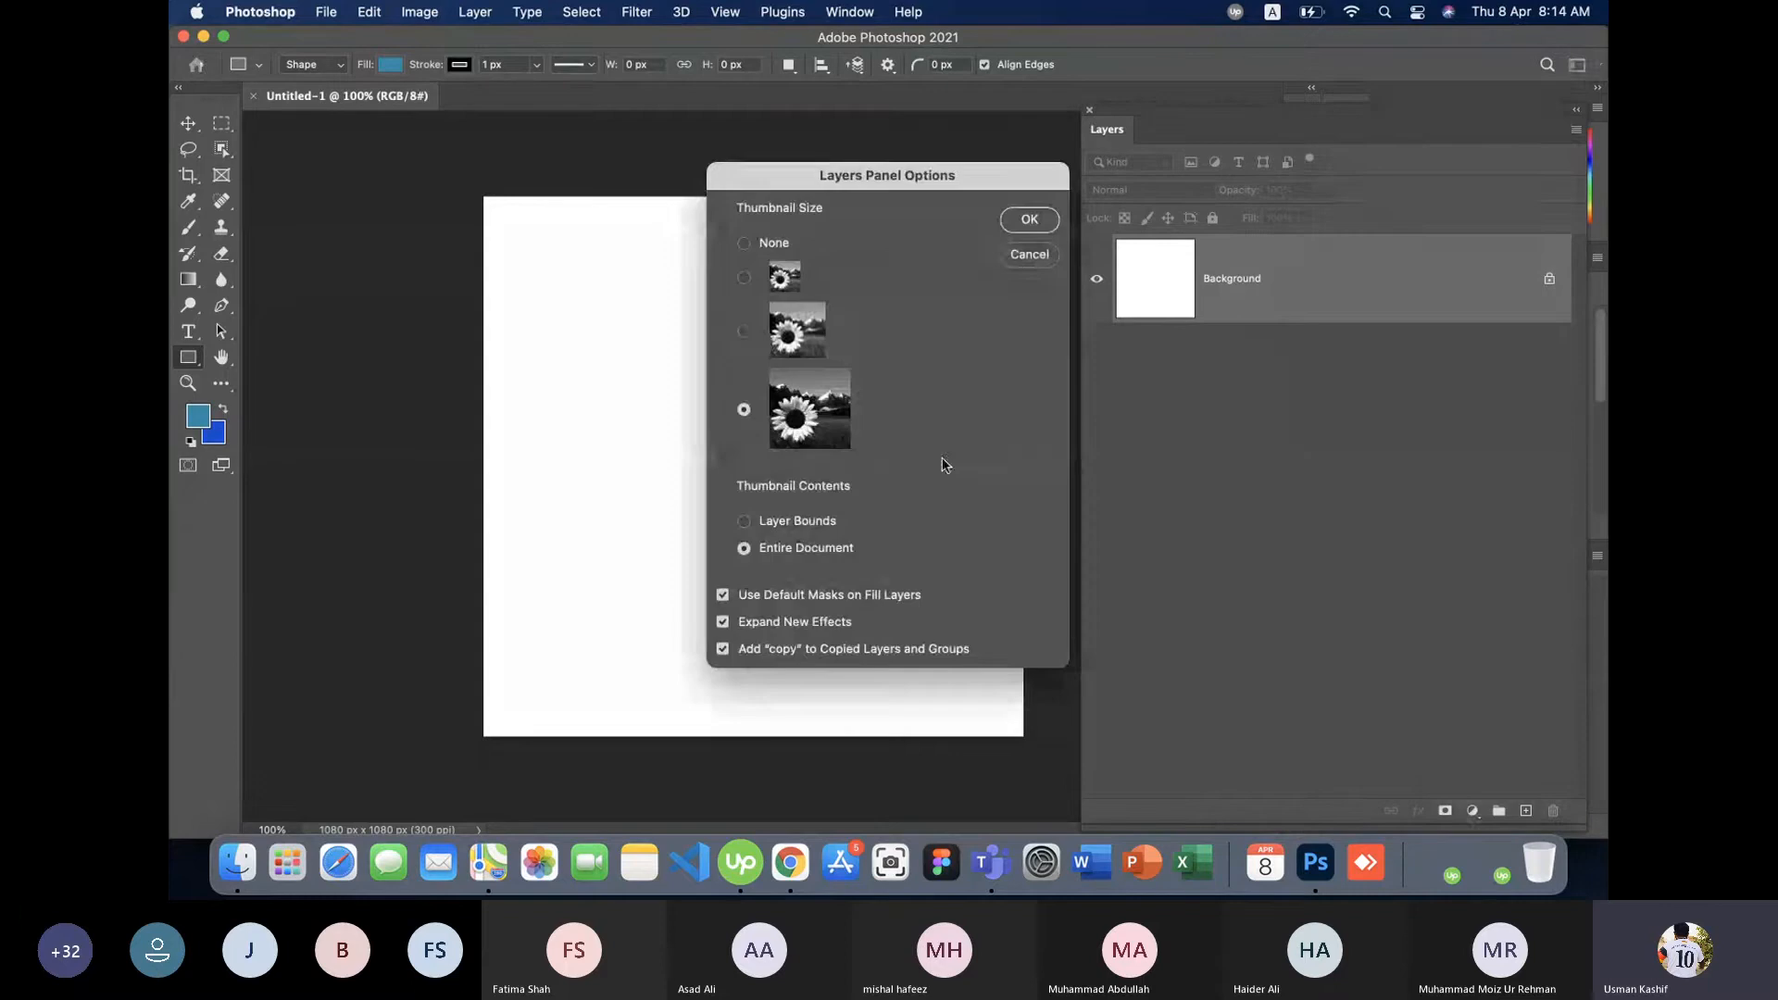
{"action": "left_click", "coordinate": [760, 293]}
{"action": "left_click", "coordinate": [1029, 220]}
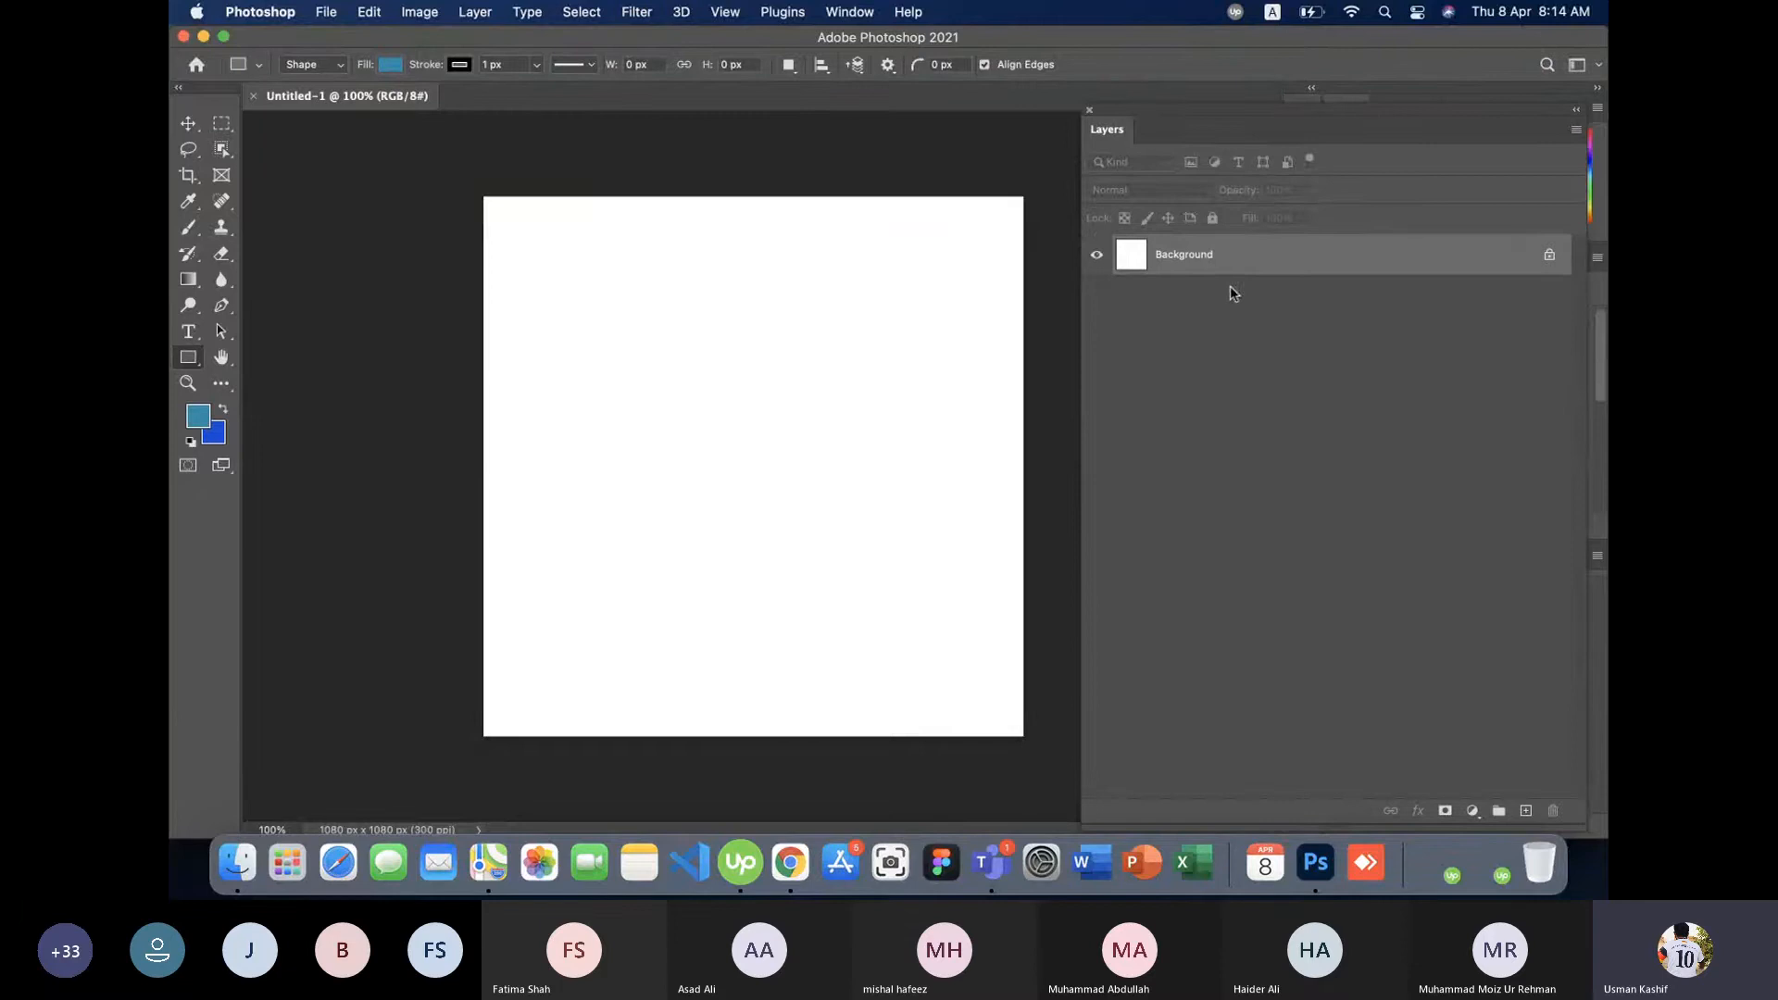
- Set the Layers panel's thumbnail size to the largest image option
{"action": "left_click", "coordinate": [1574, 132]}
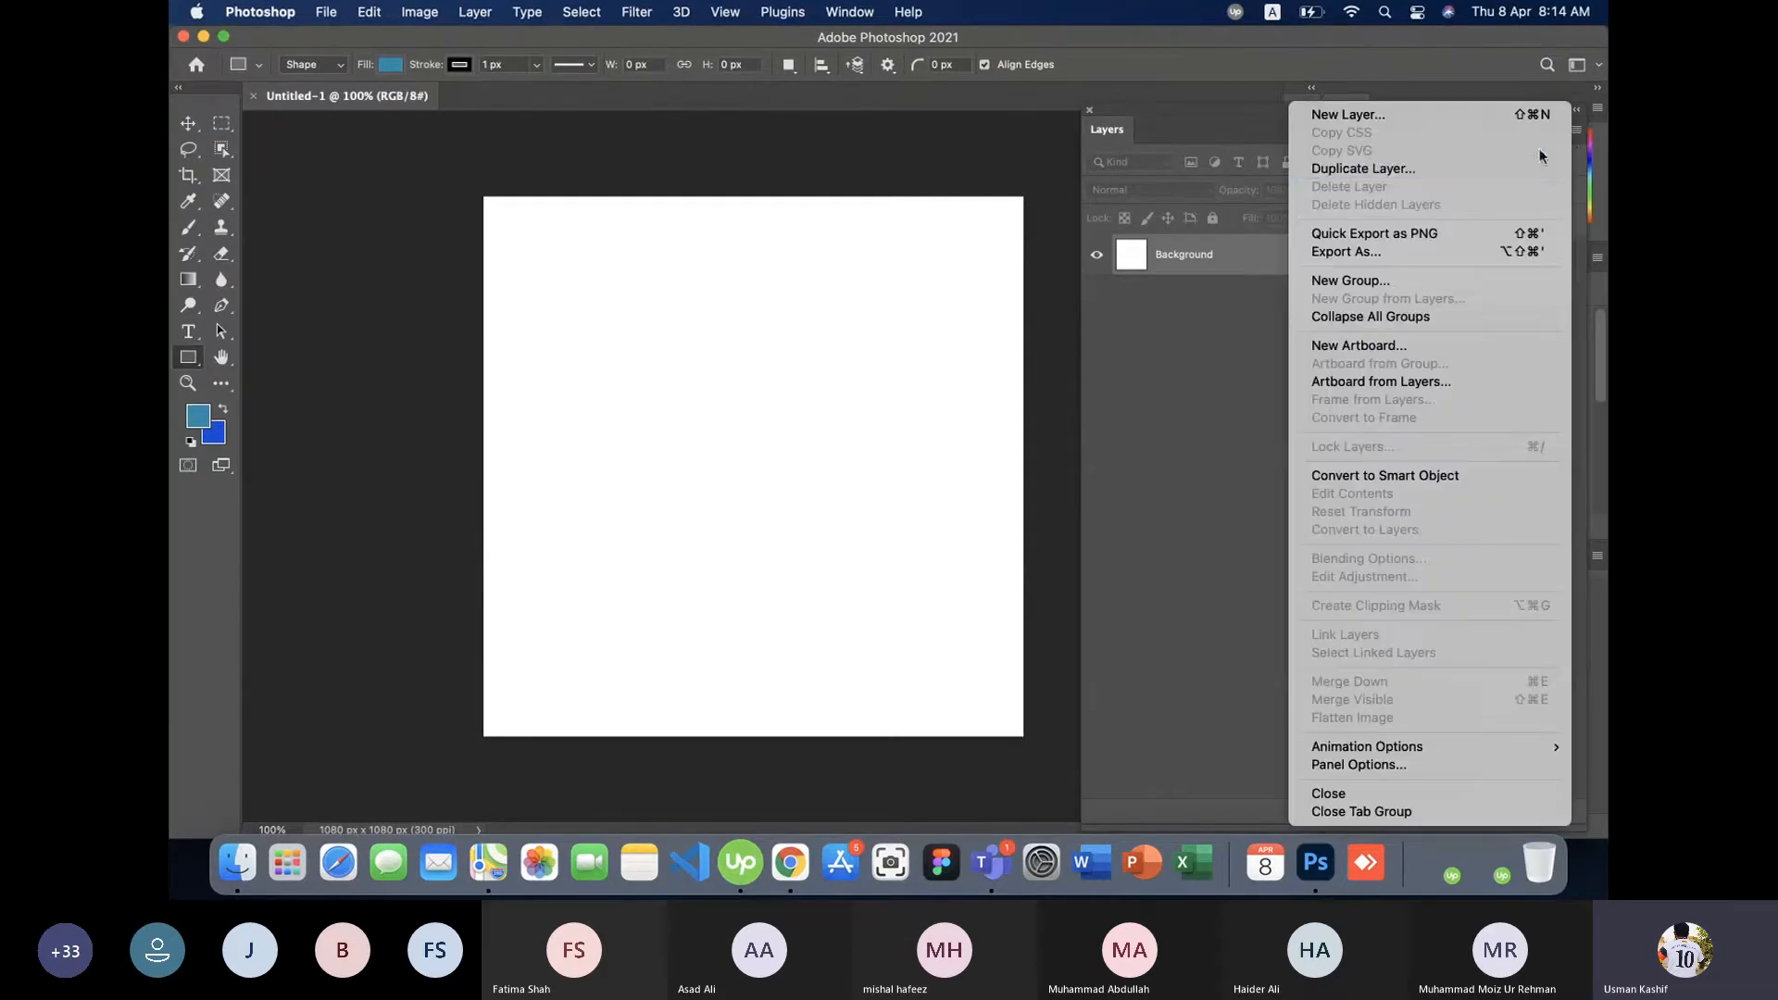
{"action": "left_click", "coordinate": [1358, 765]}
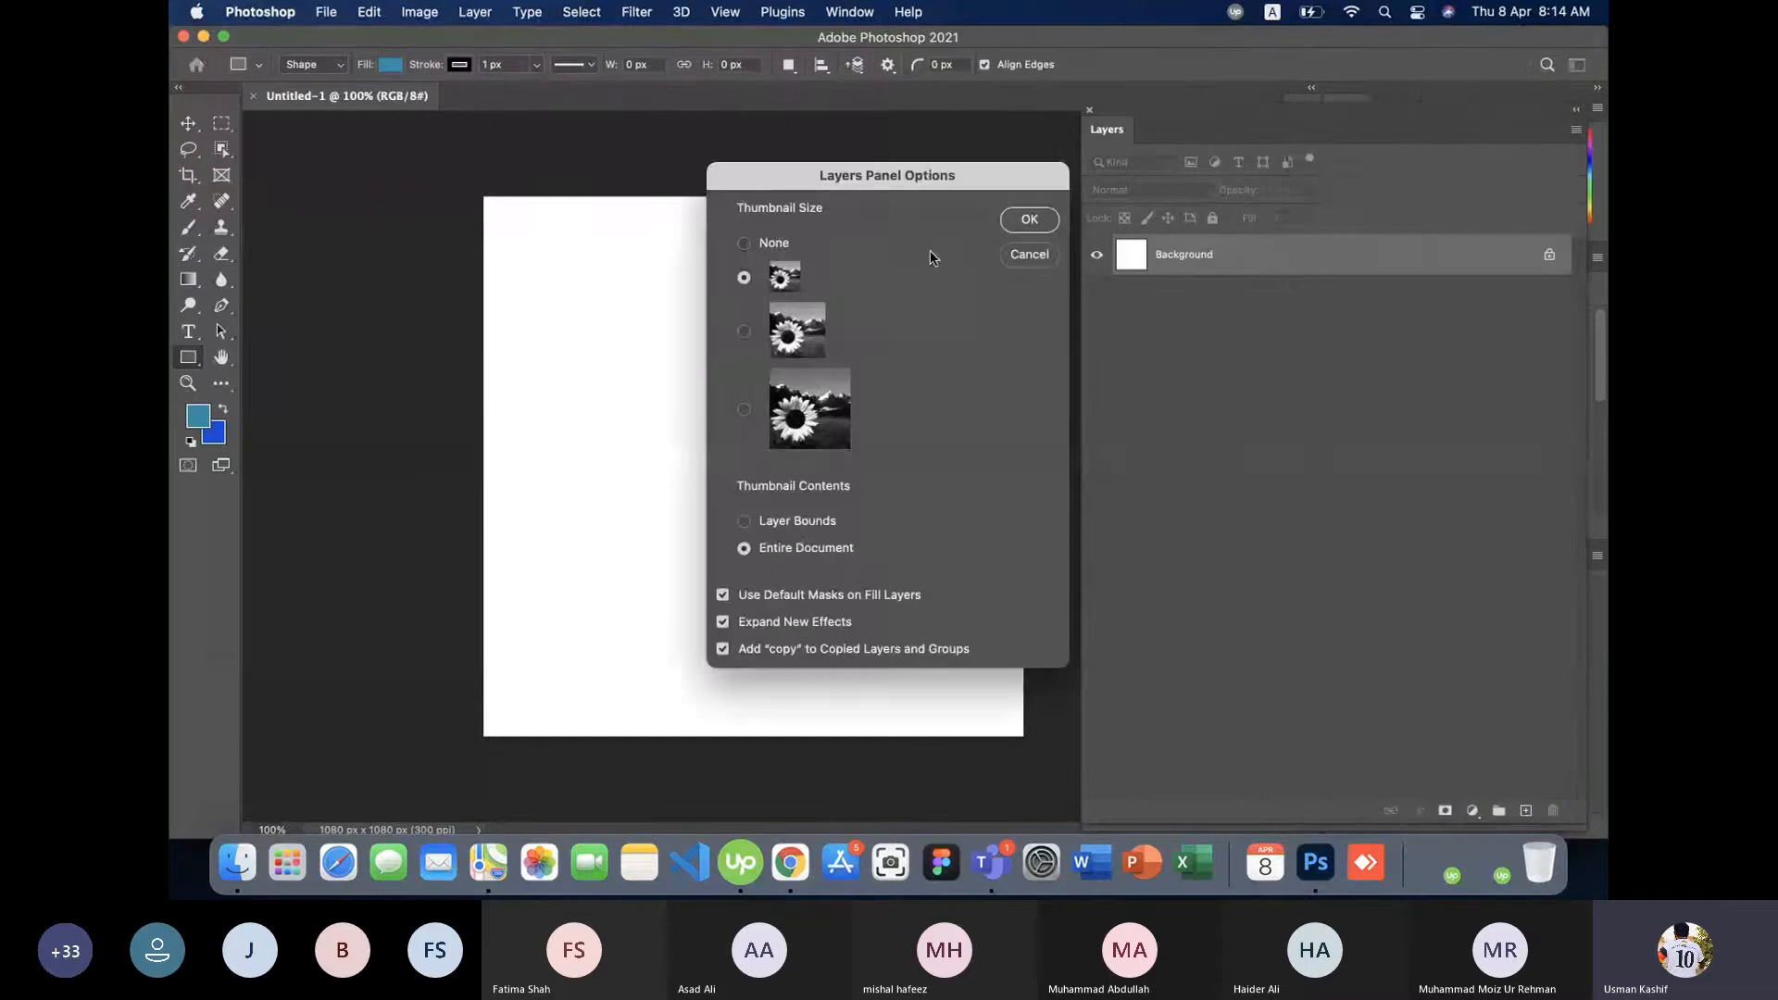
{"action": "left_click", "coordinate": [743, 409]}
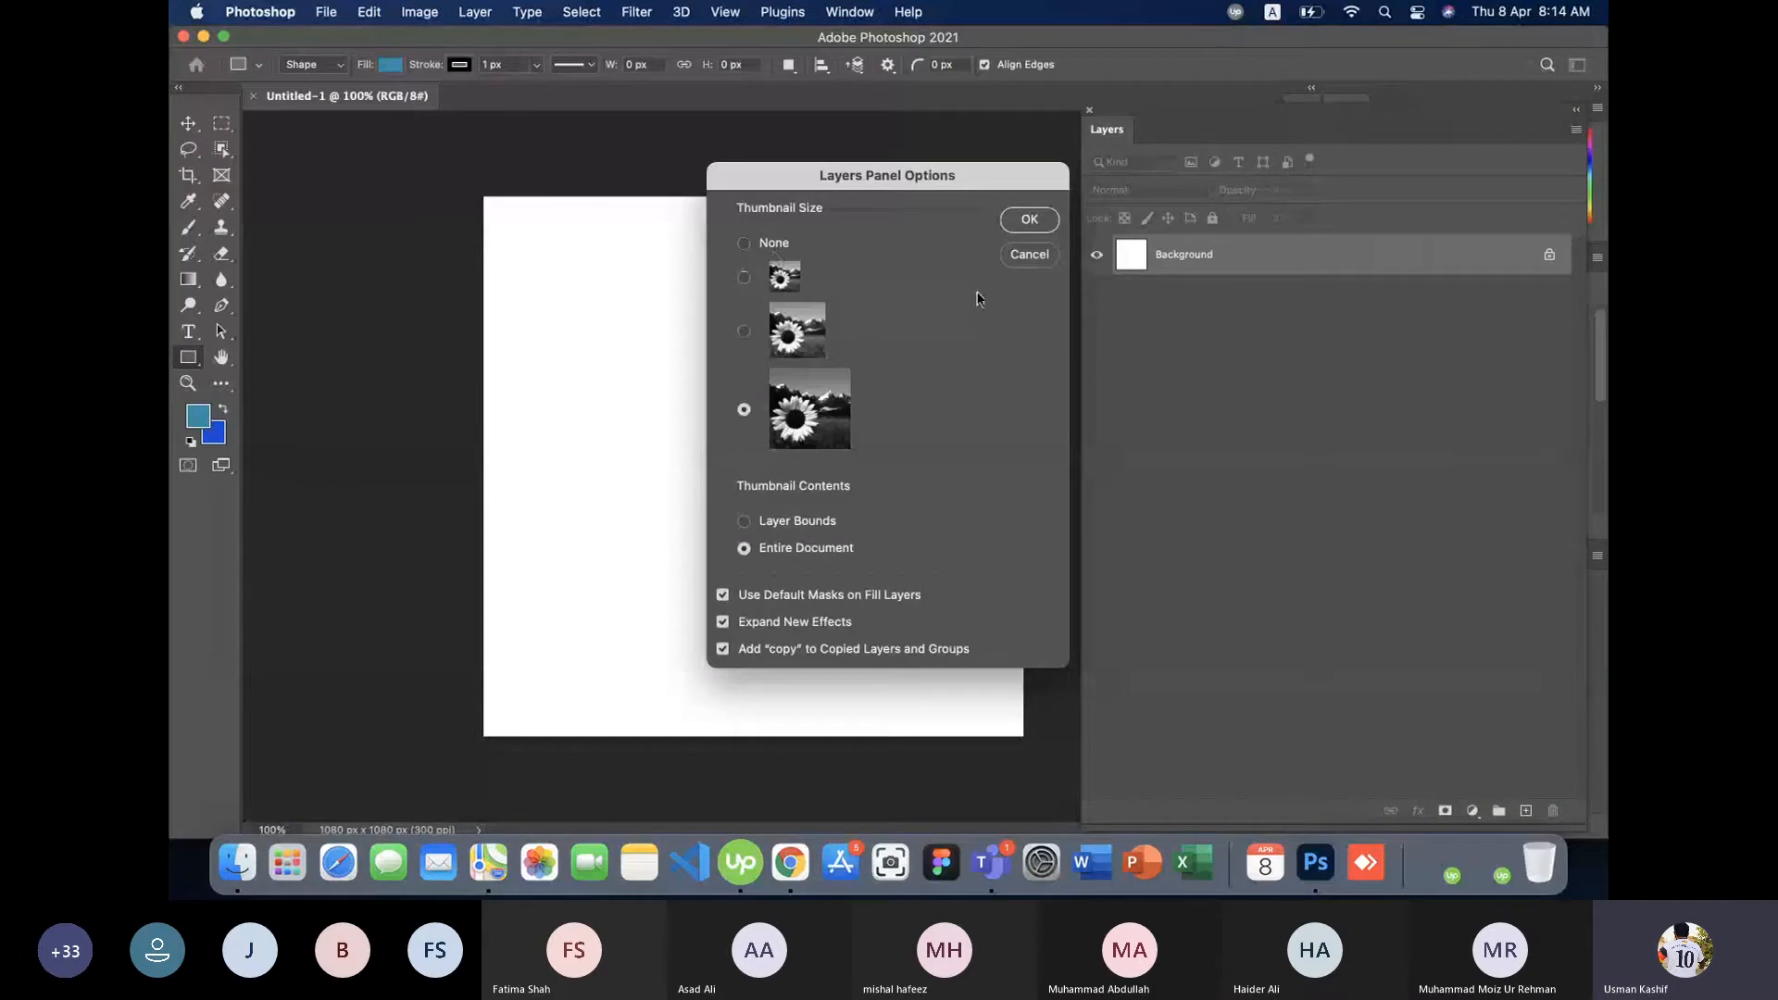
{"action": "left_click", "coordinate": [1030, 219]}
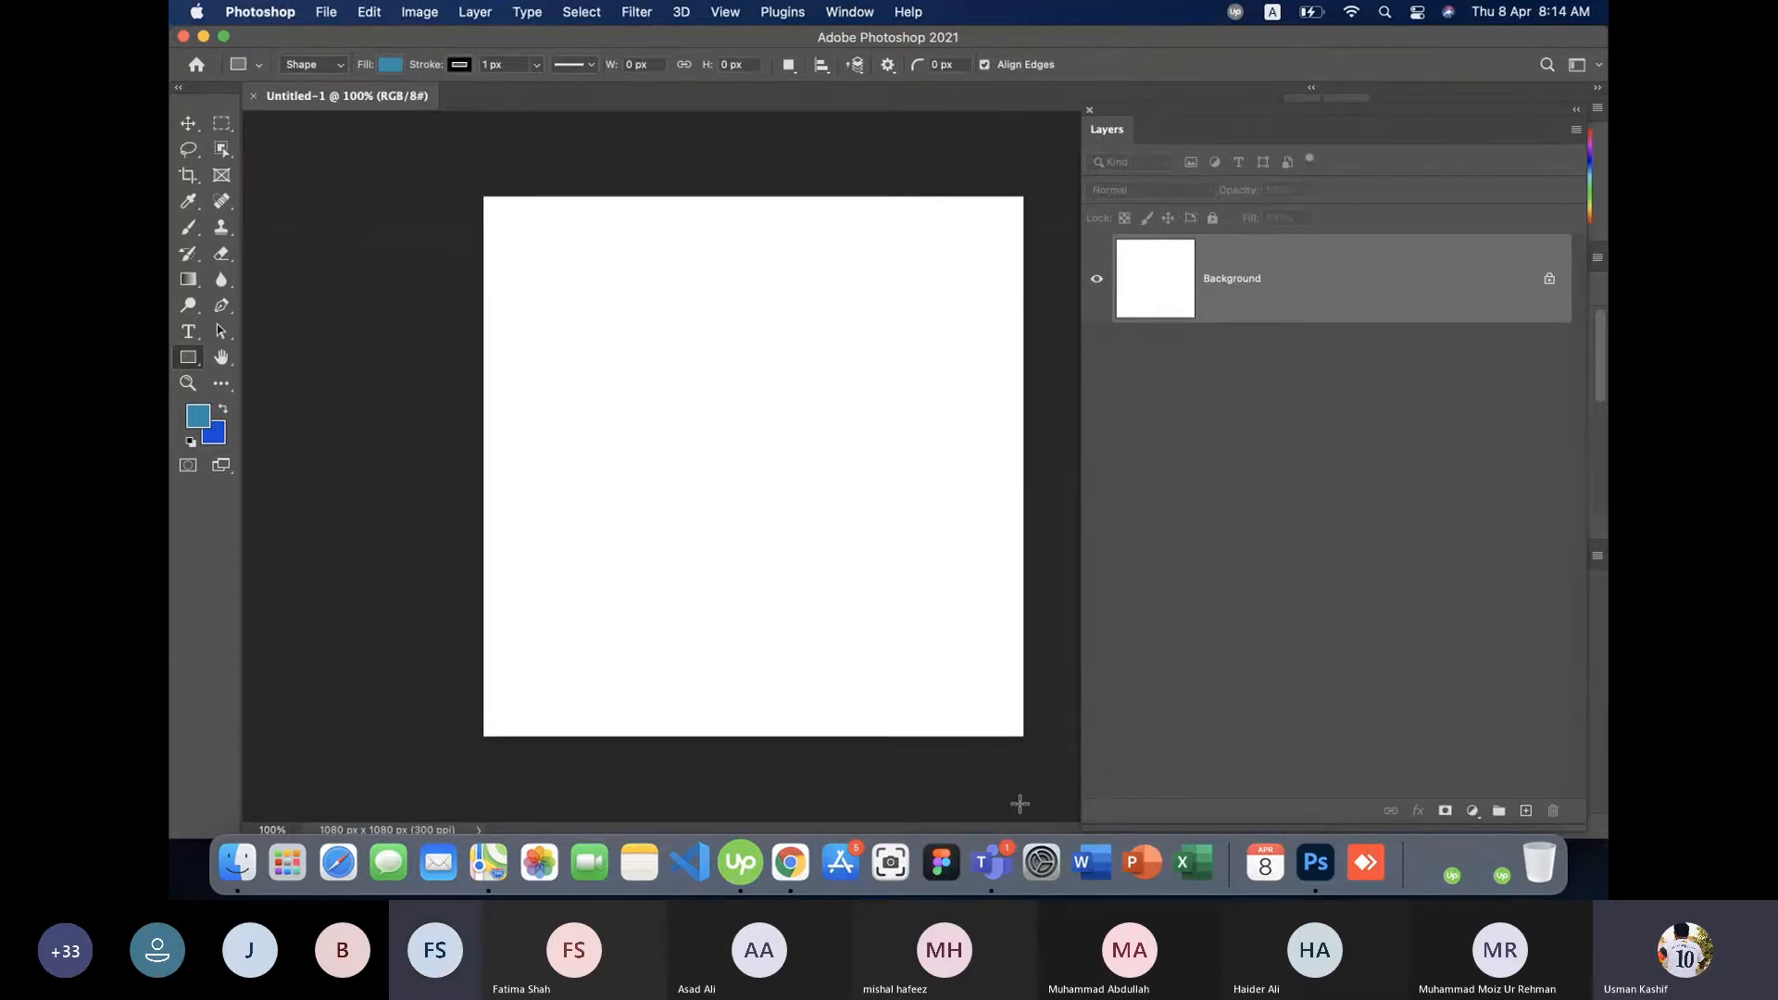
- Switch to the Microsoft Teams meeting and stop sharing the screen there
{"action": "left_click", "coordinate": [991, 863]}
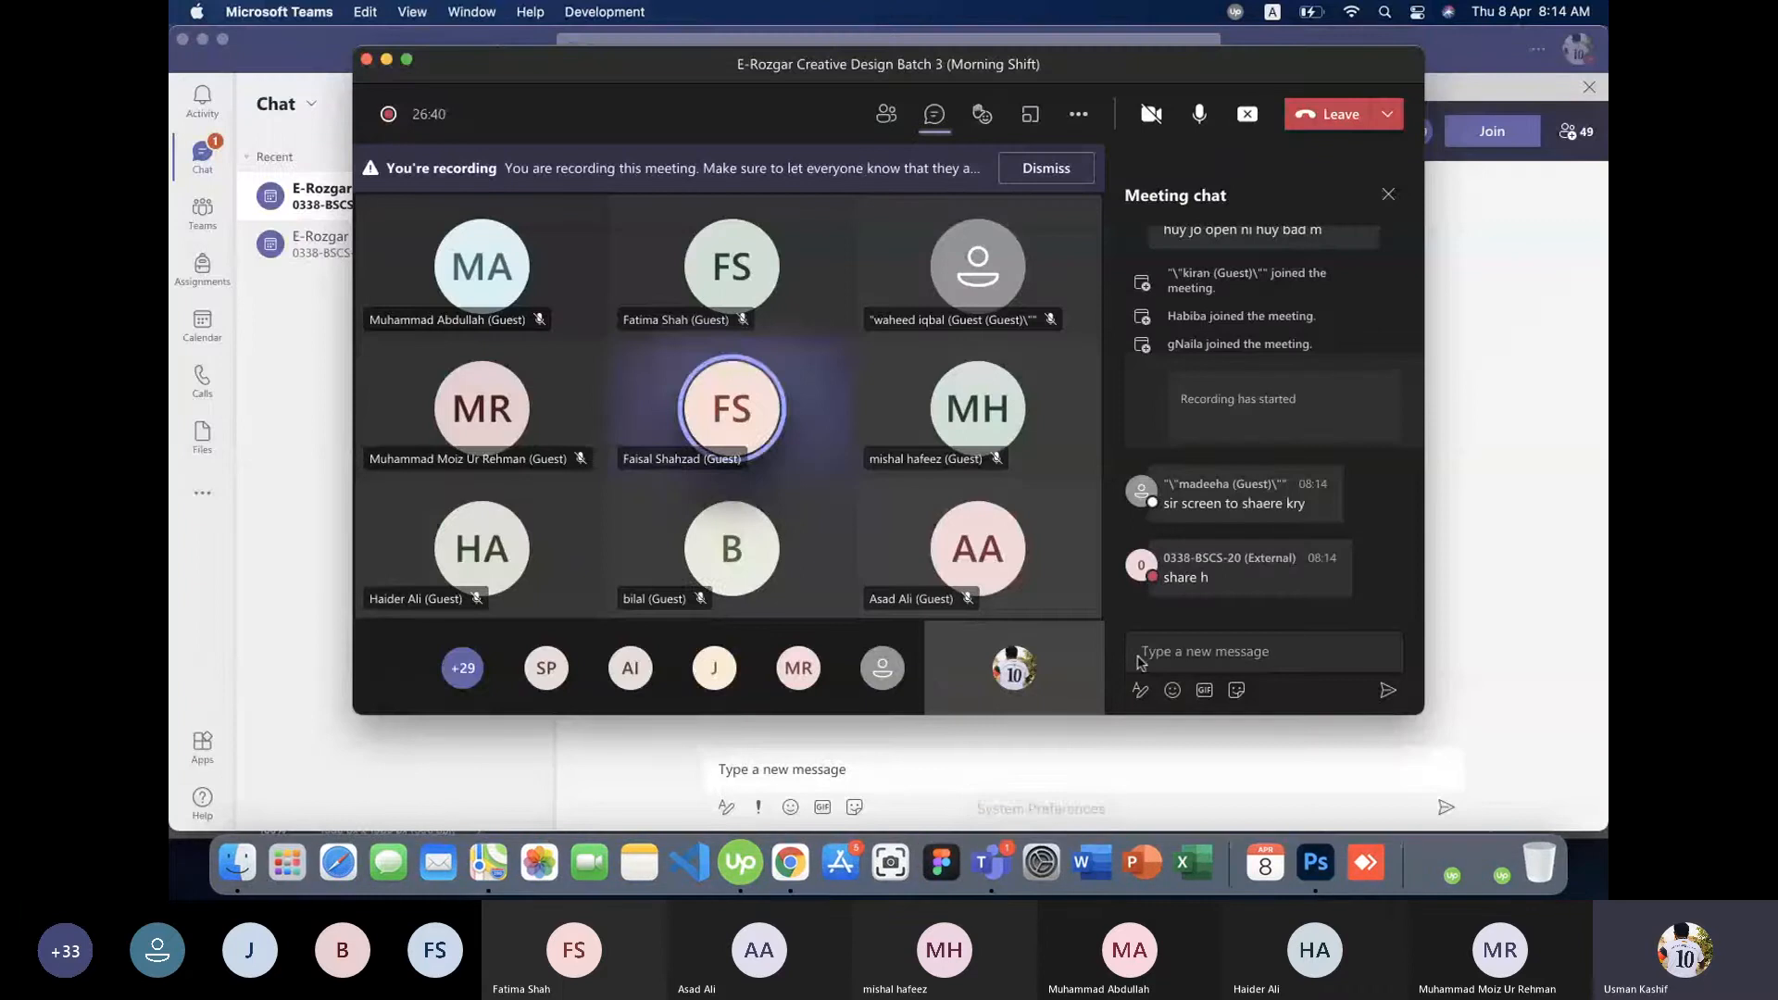
{"action": "left_click", "coordinate": [1248, 114]}
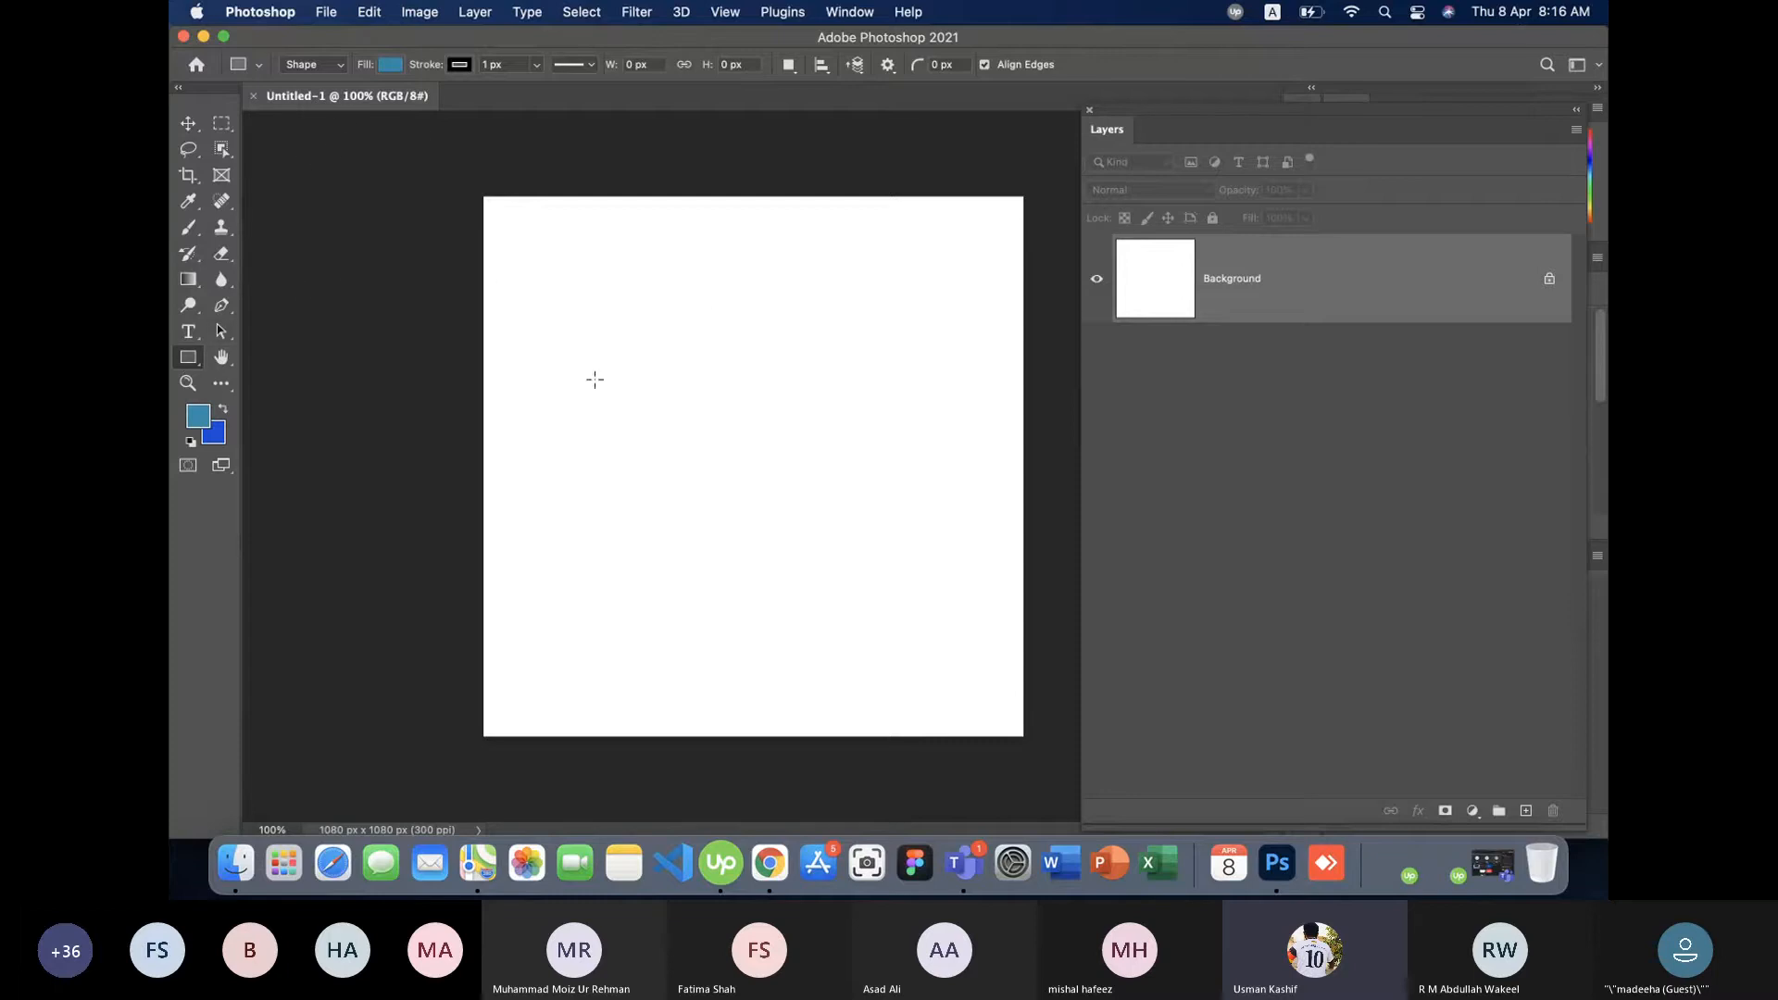
- Draw a teal rectangle near the centre of the canvas, move it slightly down, and deselect it
{"action": "left_click_drag", "start_coordinate": [648, 357], "coordinate": [844, 515]}
{"action": "key", "text": "v"}
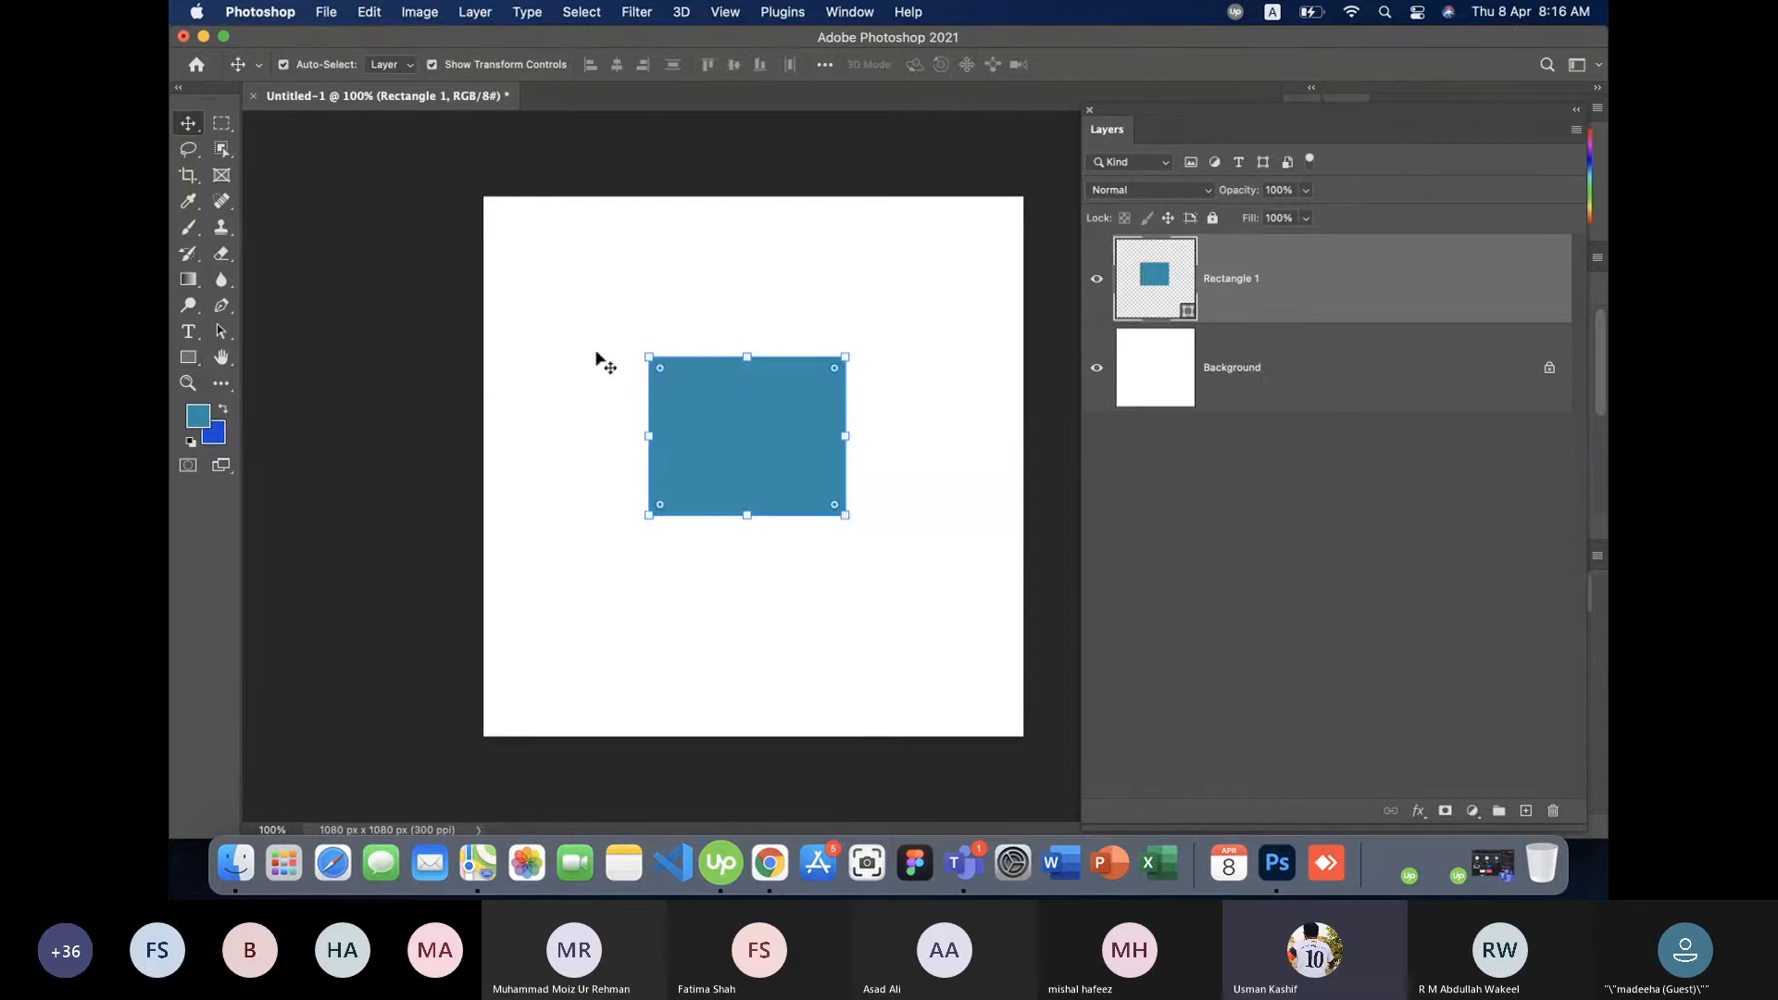
{"action": "left_click", "coordinate": [837, 572]}
{"action": "mouse_move", "coordinate": [738, 422]}
{"action": "left_mouse_down"}
{"action": "mouse_move", "coordinate": [719, 442]}
{"action": "mouse_move", "coordinate": [738, 441]}
{"action": "left_mouse_up"}
{"action": "left_click", "coordinate": [960, 519]}
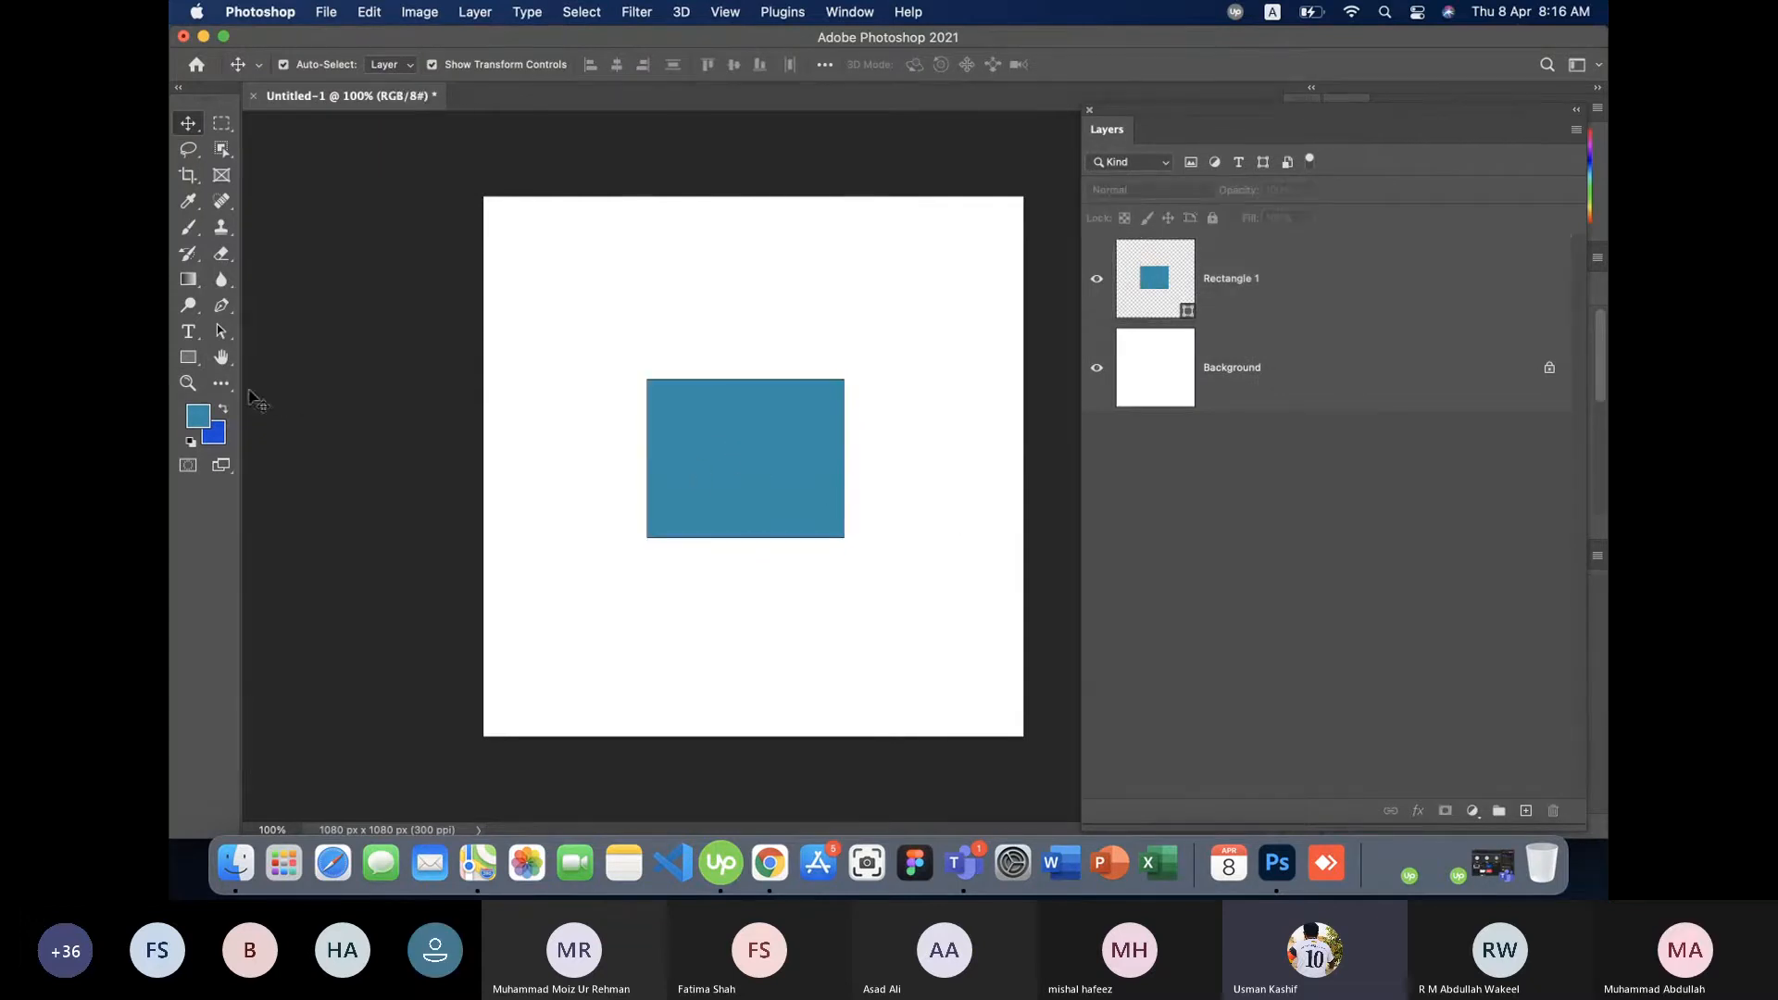
- Draw a rectangle with red fill, about 473 by 400 px, covering the teal rectangle, and deselect it
{"action": "left_click", "coordinate": [188, 358]}
{"action": "left_click", "coordinate": [393, 64]}
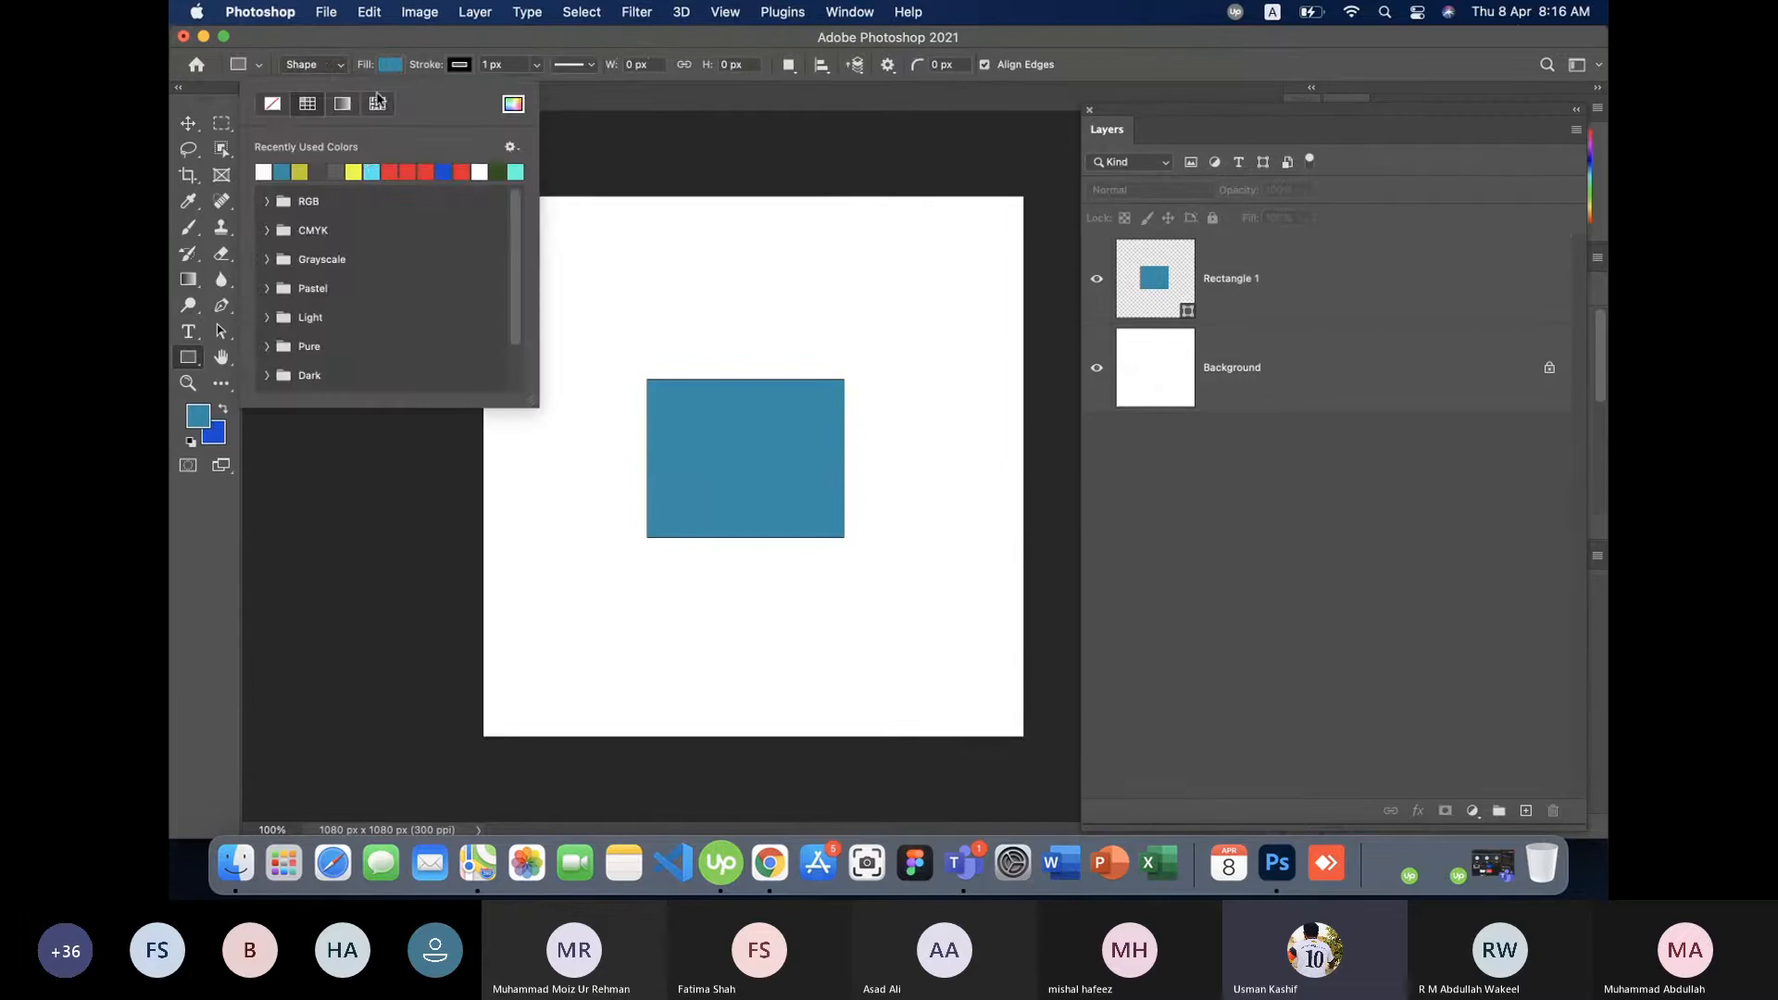
{"action": "left_click", "coordinate": [411, 171]}
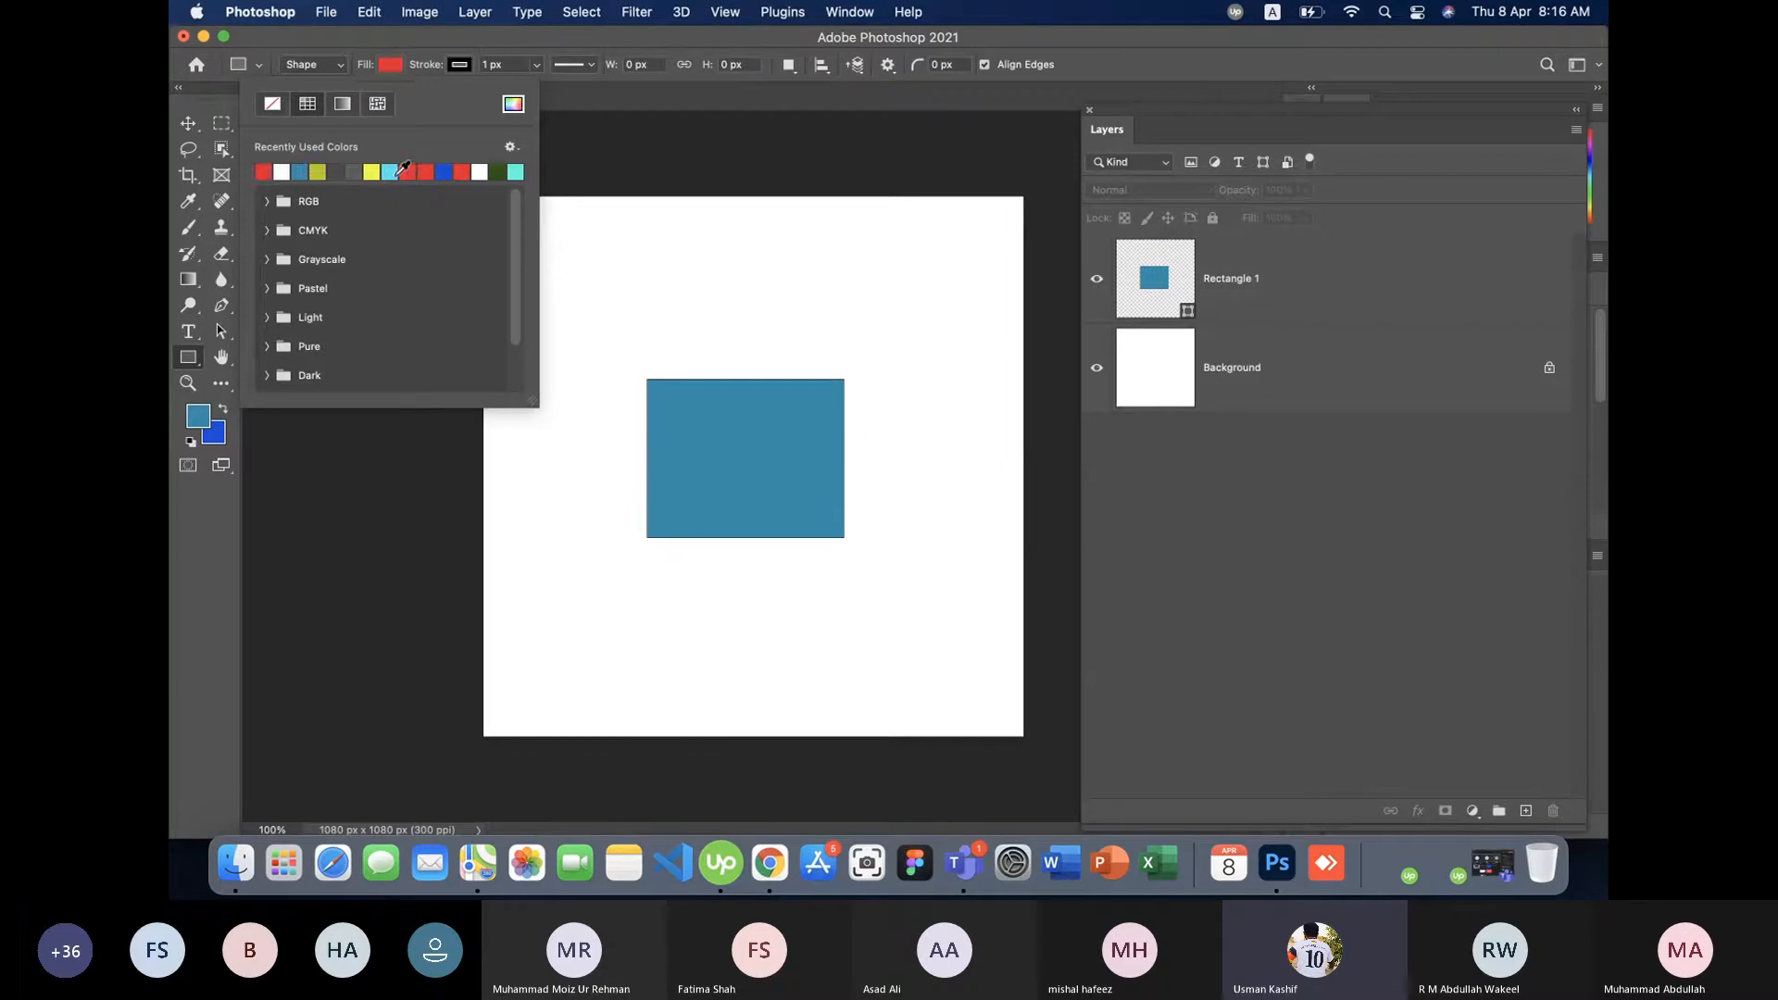
{"action": "left_click", "coordinate": [1040, 43]}
{"action": "left_click_drag", "start_coordinate": [630, 361], "coordinate": [866, 561]}
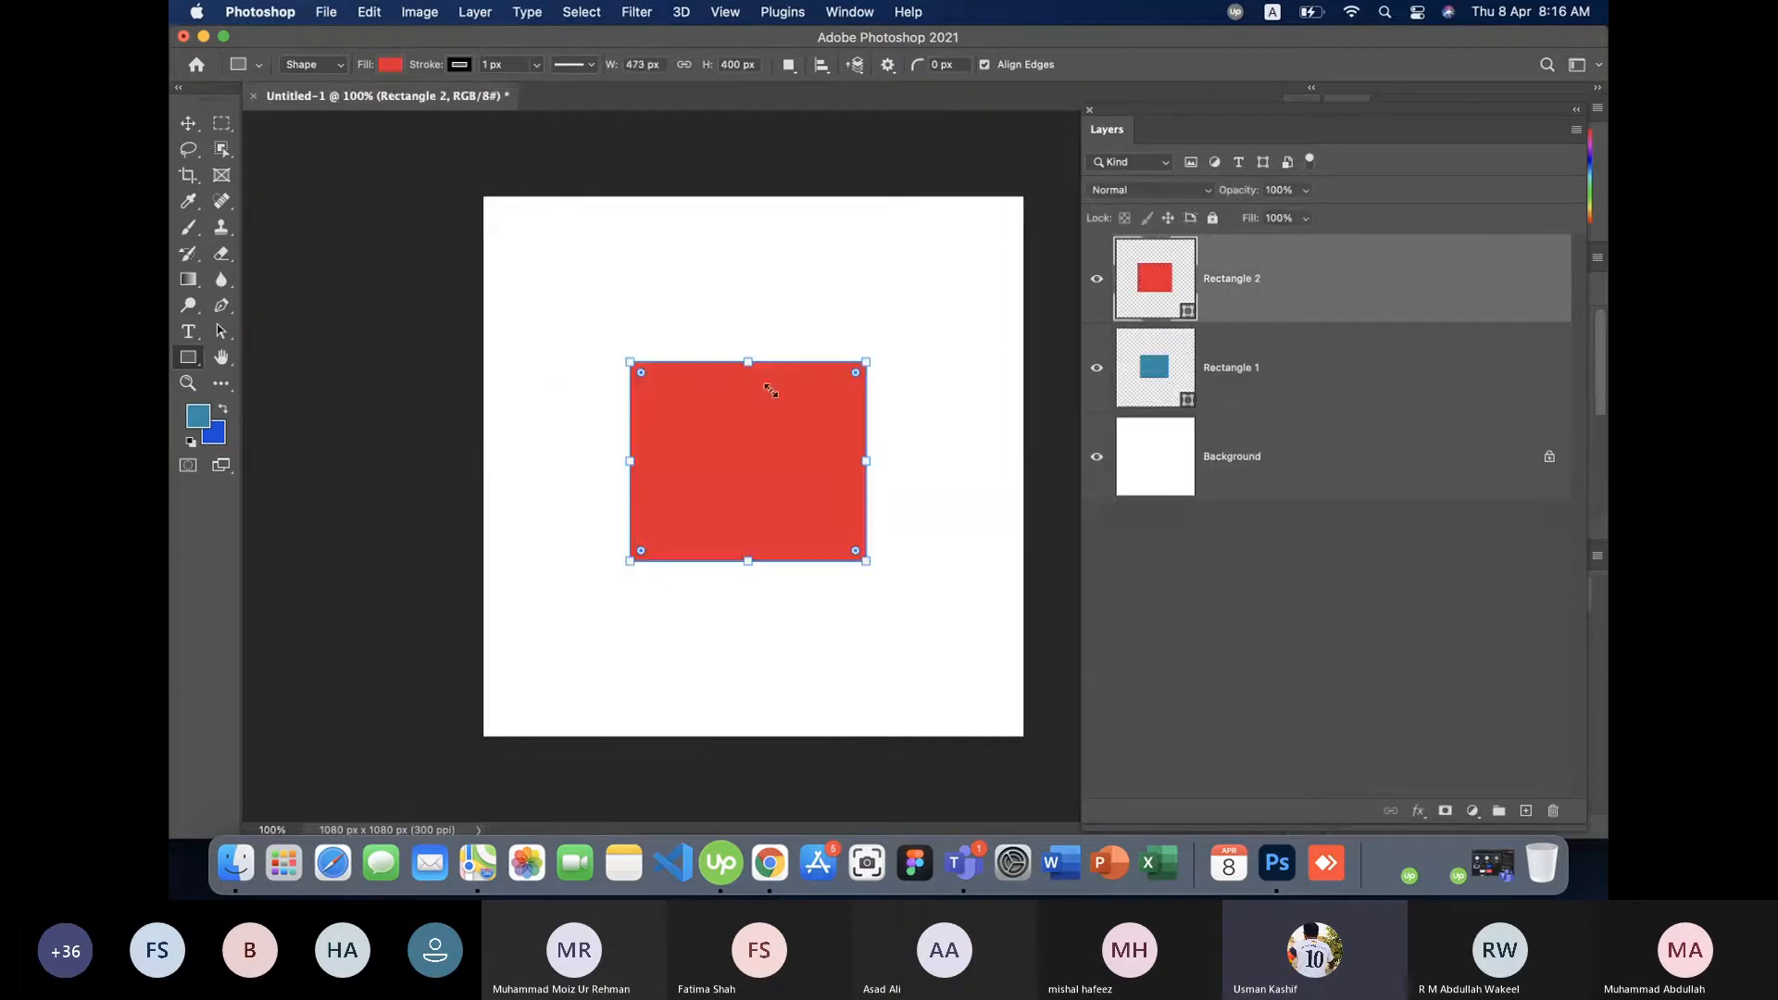
{"action": "left_click", "coordinate": [190, 130]}
{"action": "left_click", "coordinate": [711, 591]}
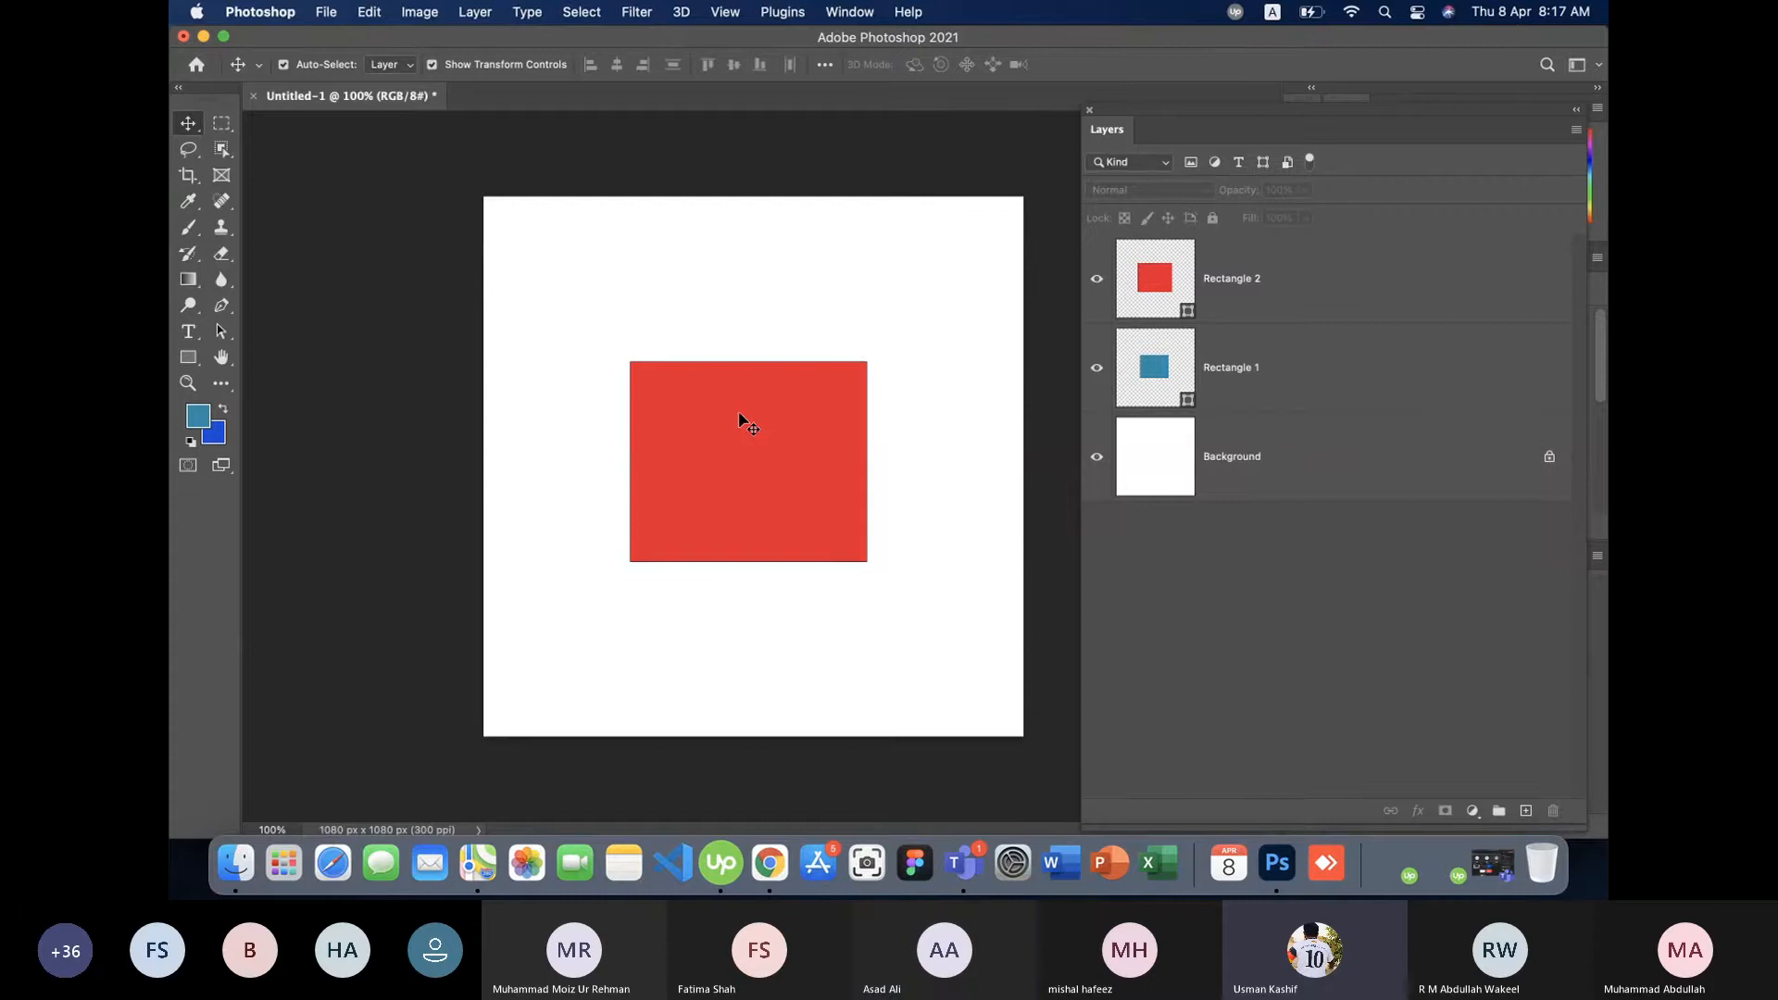
- Offset the overlapping rectangles by moving the red one up and right and the teal one down and left
{"action": "left_click_drag", "start_coordinate": [722, 468], "coordinate": [782, 425]}
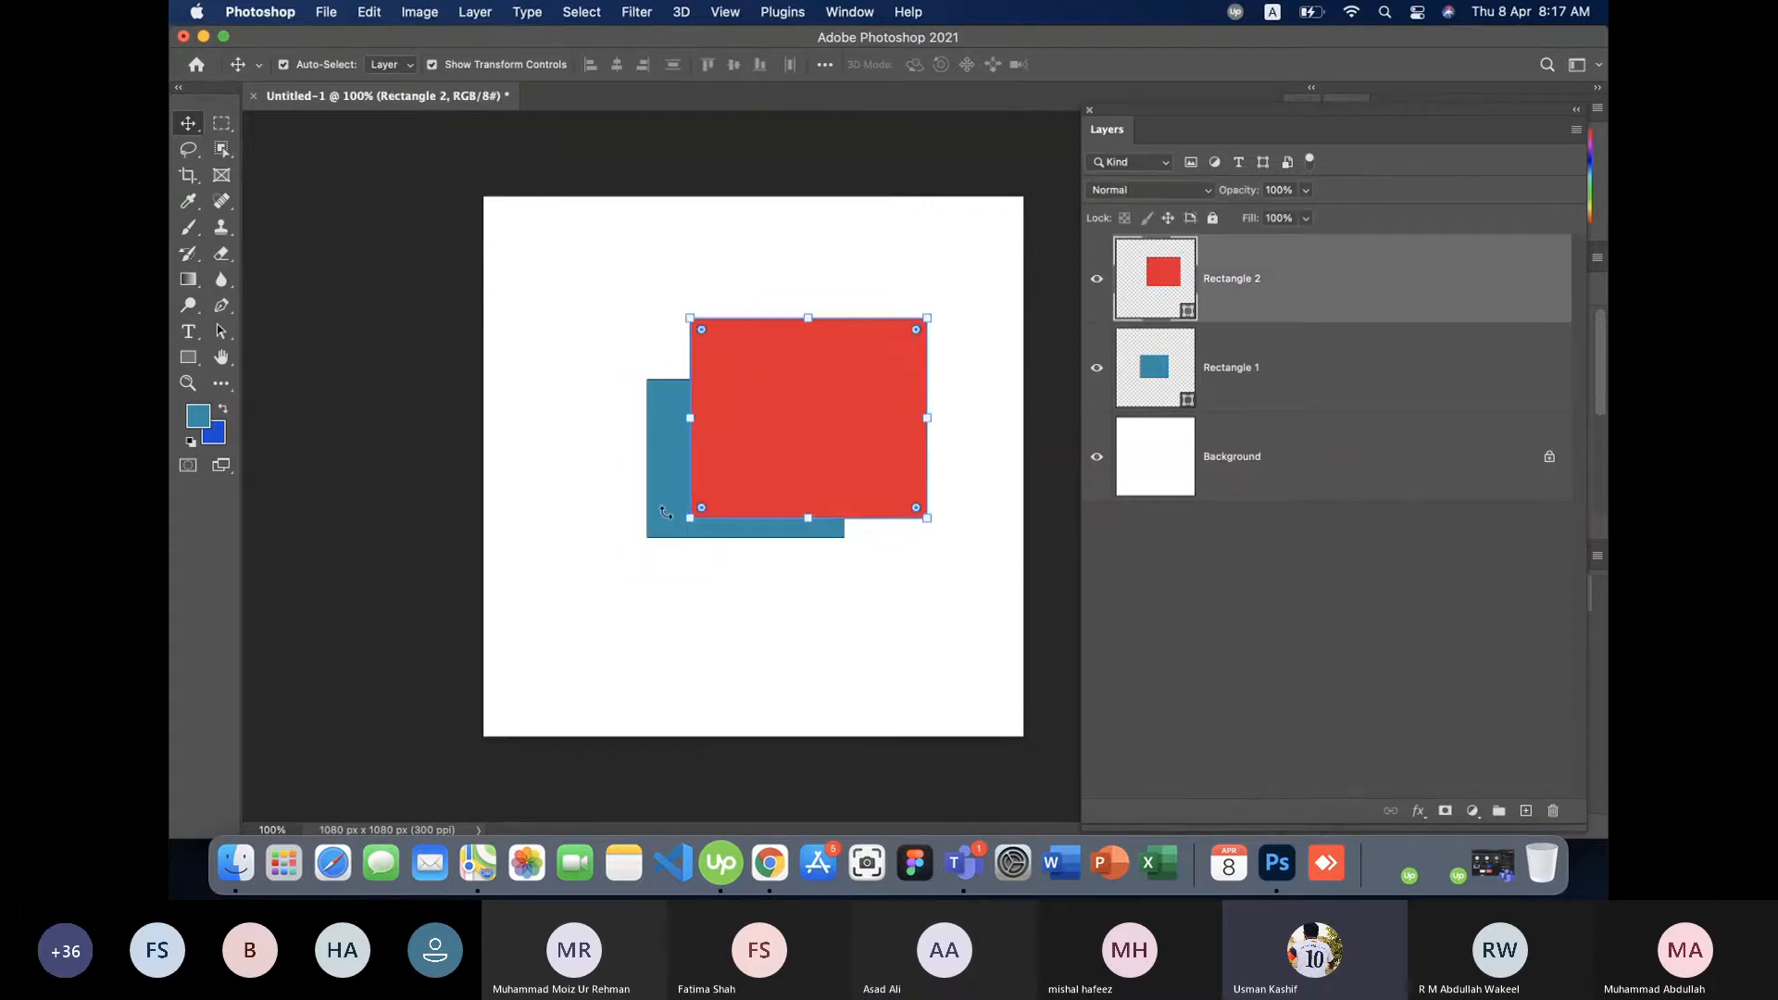
{"action": "left_click_drag", "start_coordinate": [659, 515], "coordinate": [637, 544]}
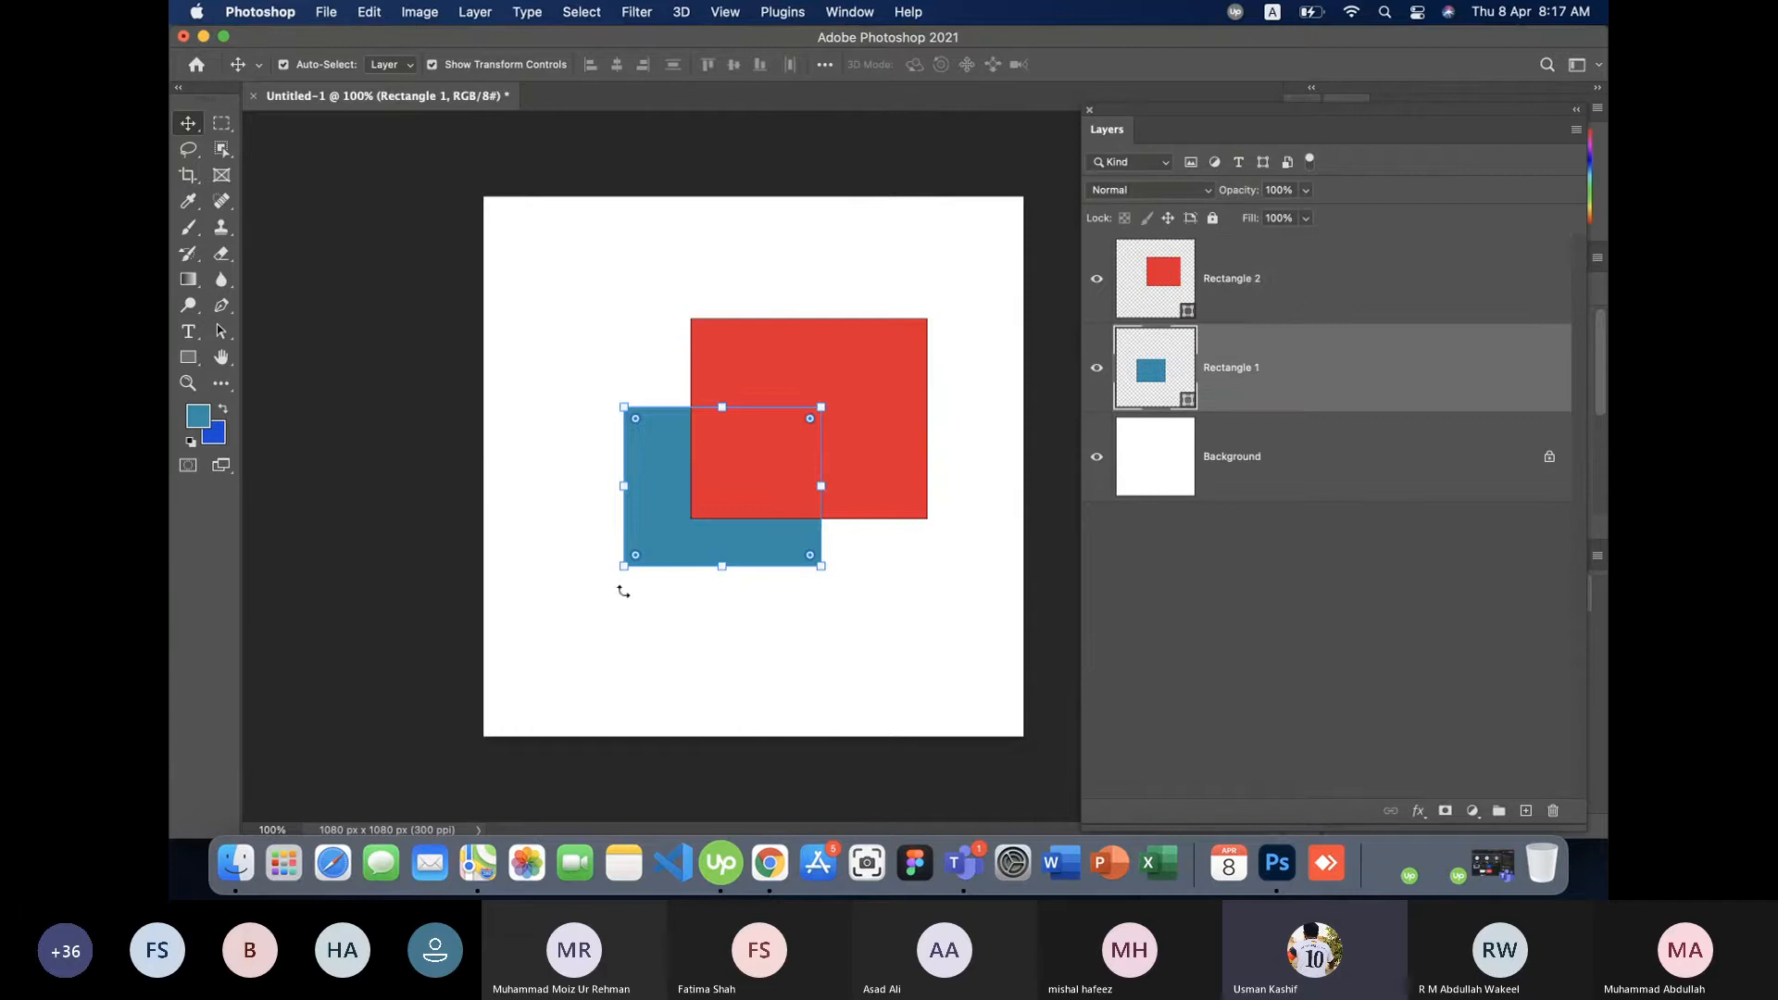
{"action": "left_click", "coordinate": [625, 593]}
- Select both the red and the teal rectangle on the canvas and delete them
{"action": "left_click_drag", "start_coordinate": [791, 630], "coordinate": [734, 419]}
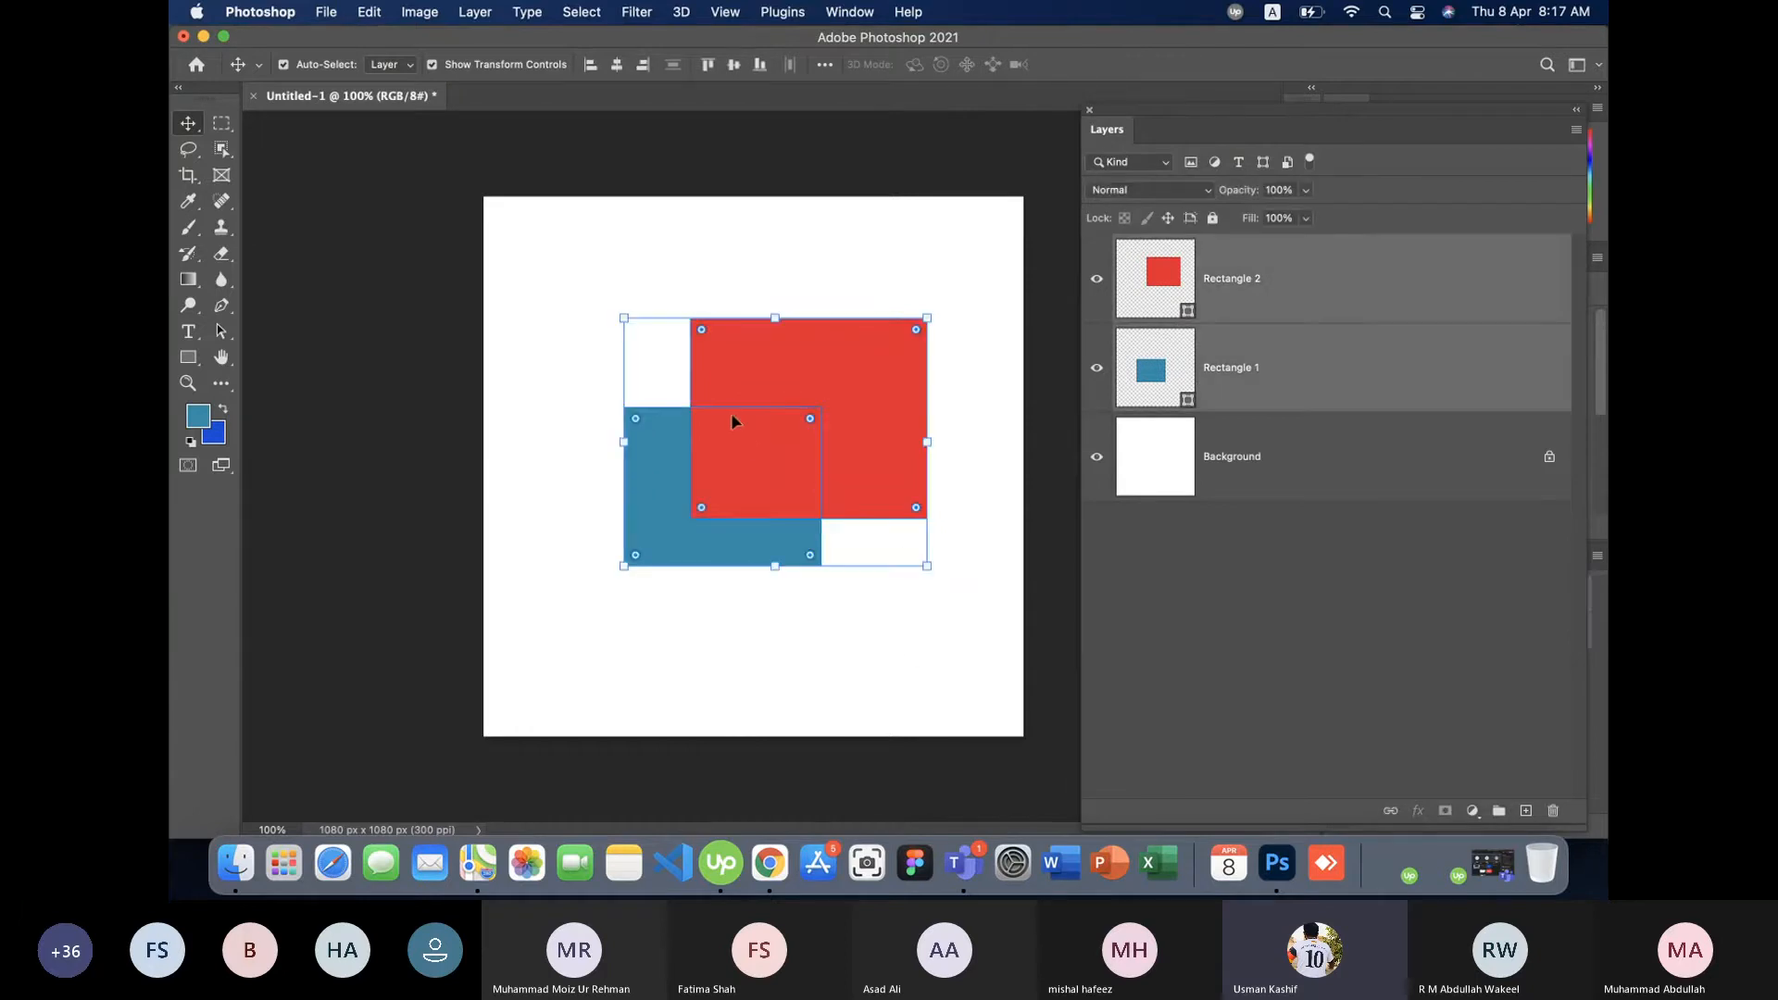
{"action": "key", "text": "Delete"}
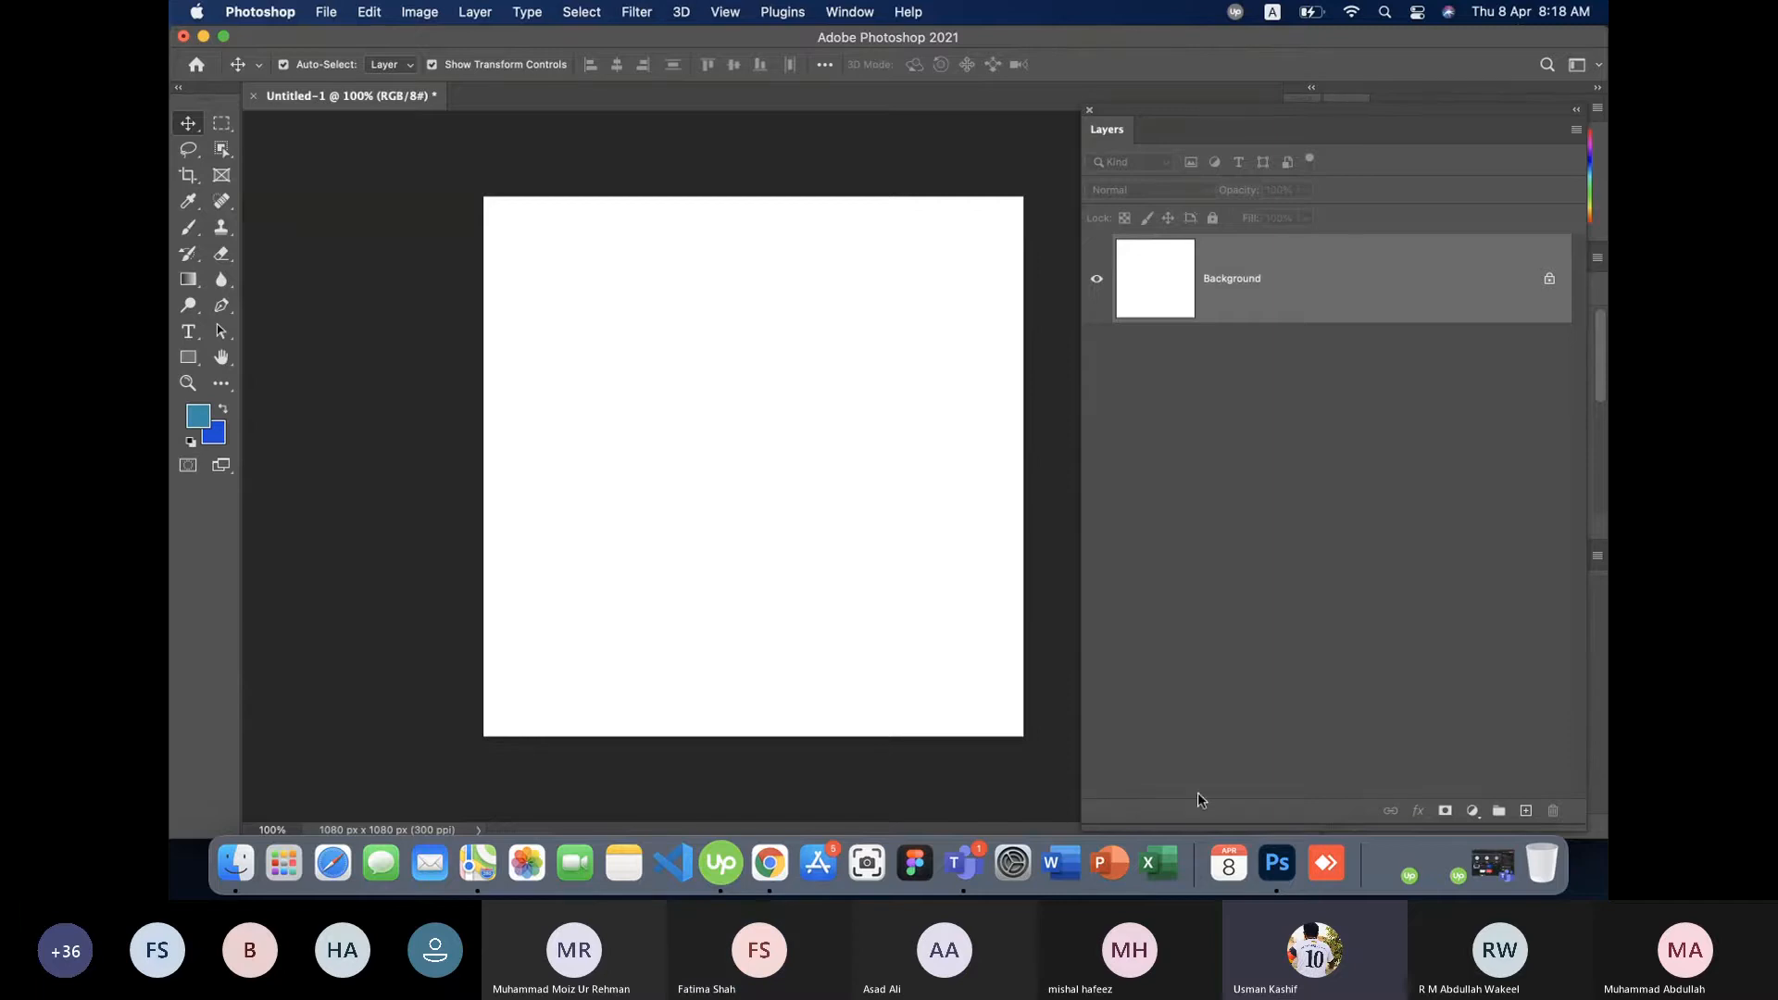
- Switch to Microsoft Teams to check the meeting chat and return to Photoshop
{"action": "left_click", "coordinate": [963, 862]}
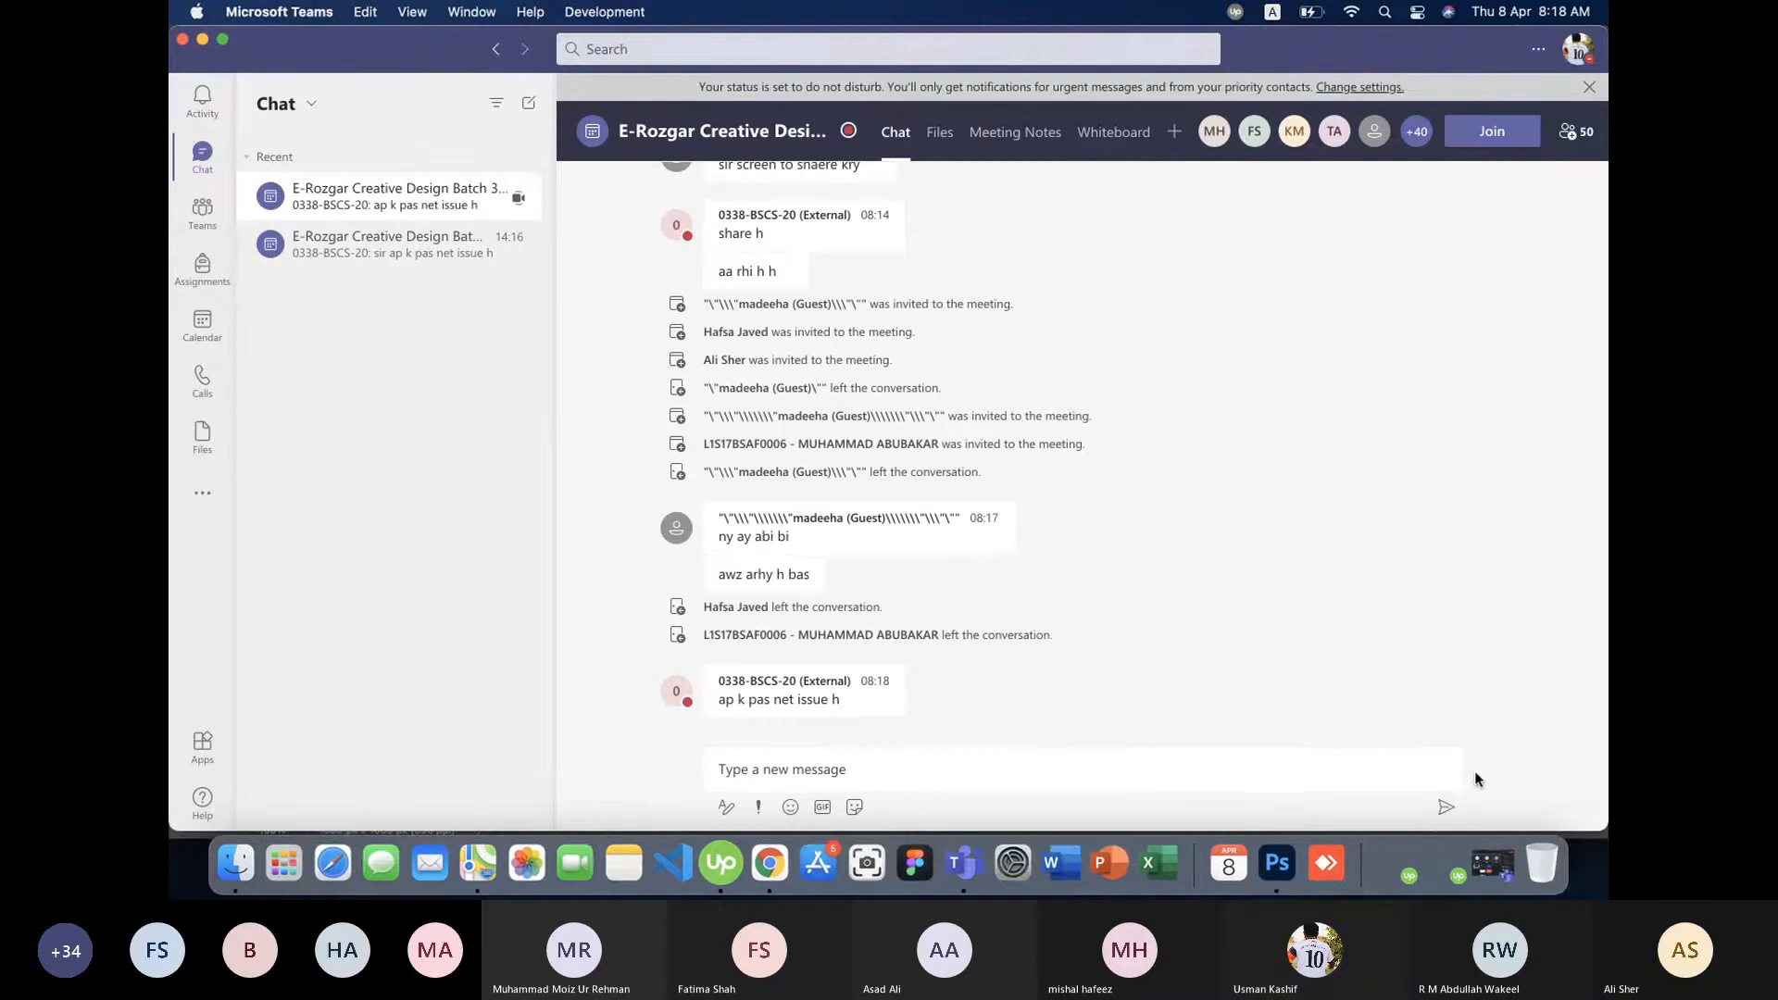
{"action": "left_click", "coordinate": [1490, 862]}
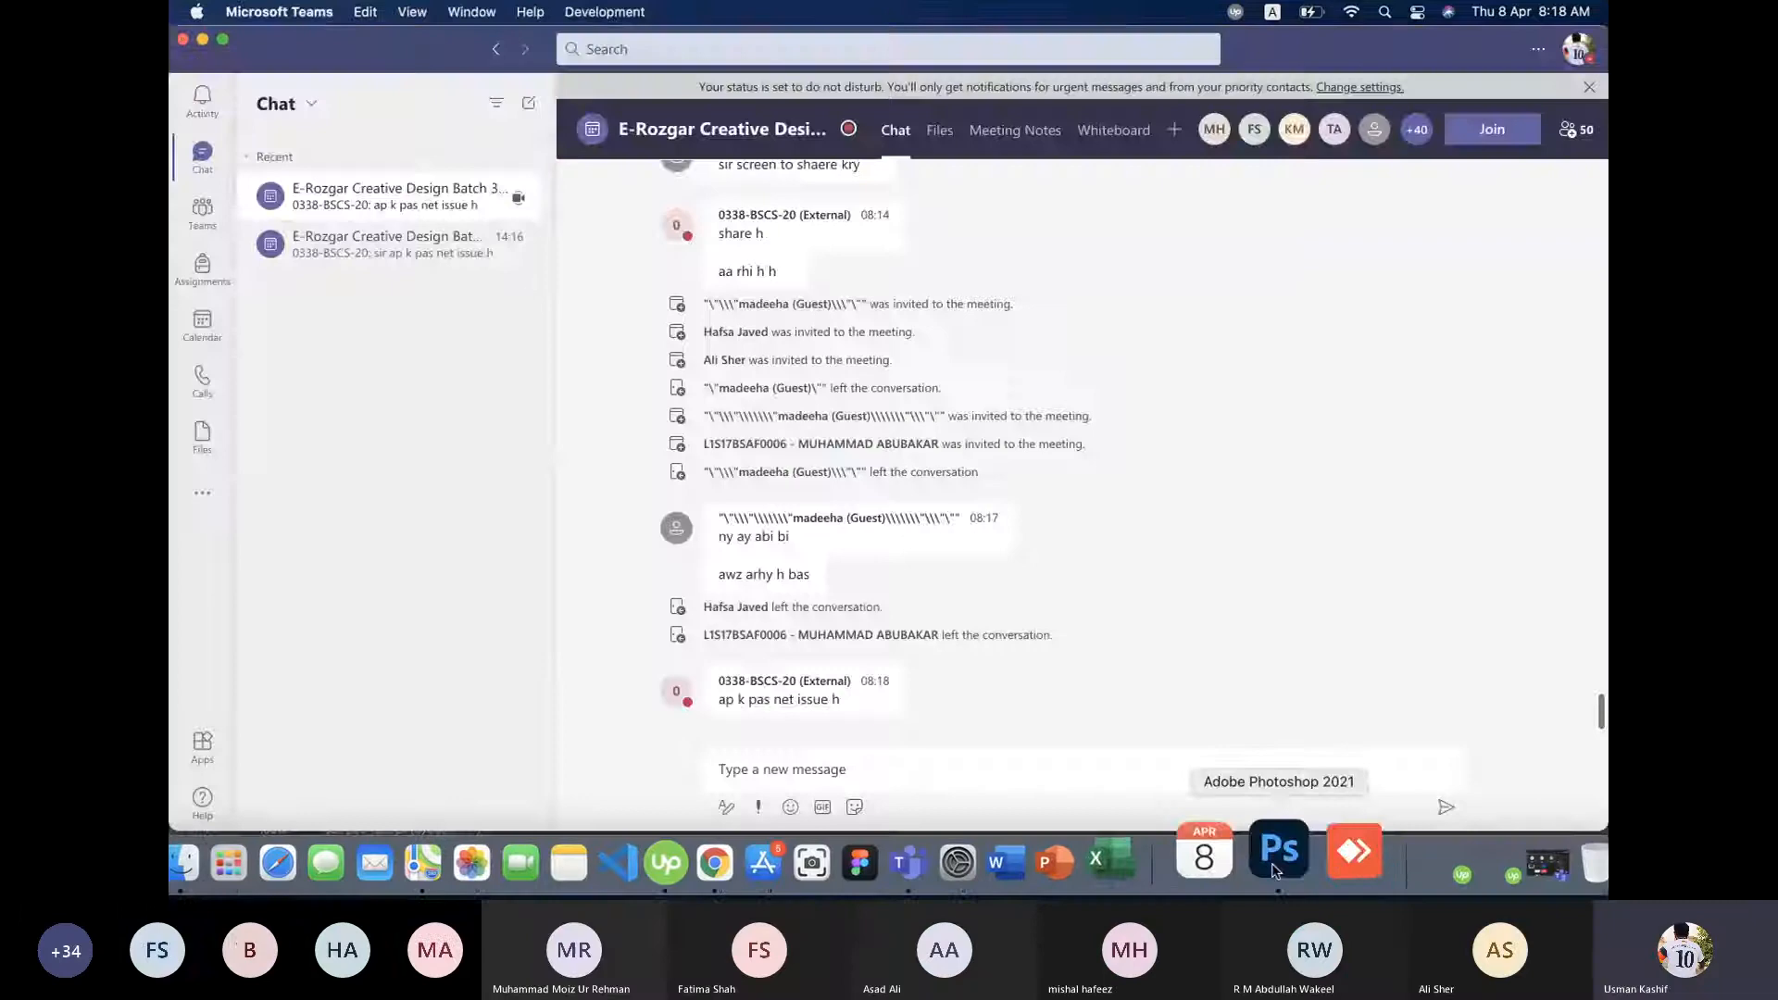
{"action": "left_click", "coordinate": [1280, 850]}
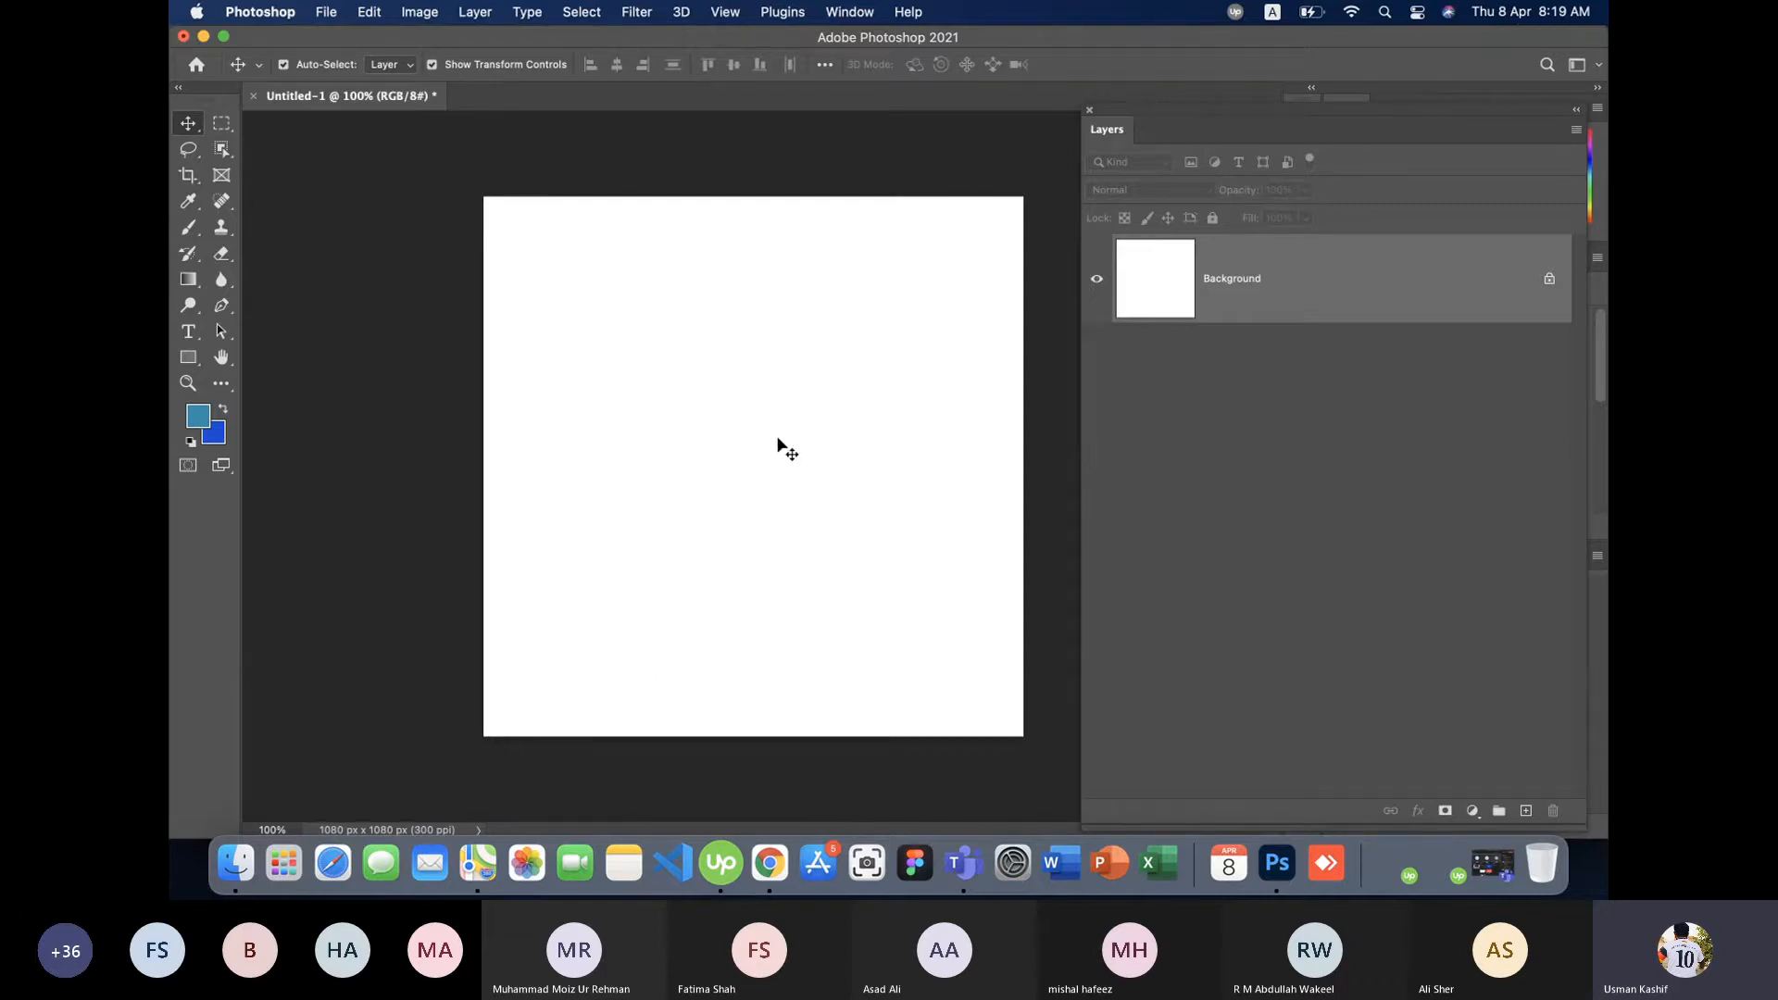
- Fill the Background layer with the teal foreground colour and add a new empty layer above it
{"action": "key", "text": "super+BackSpace"}
{"action": "key", "text": "alt+BackSpace"}
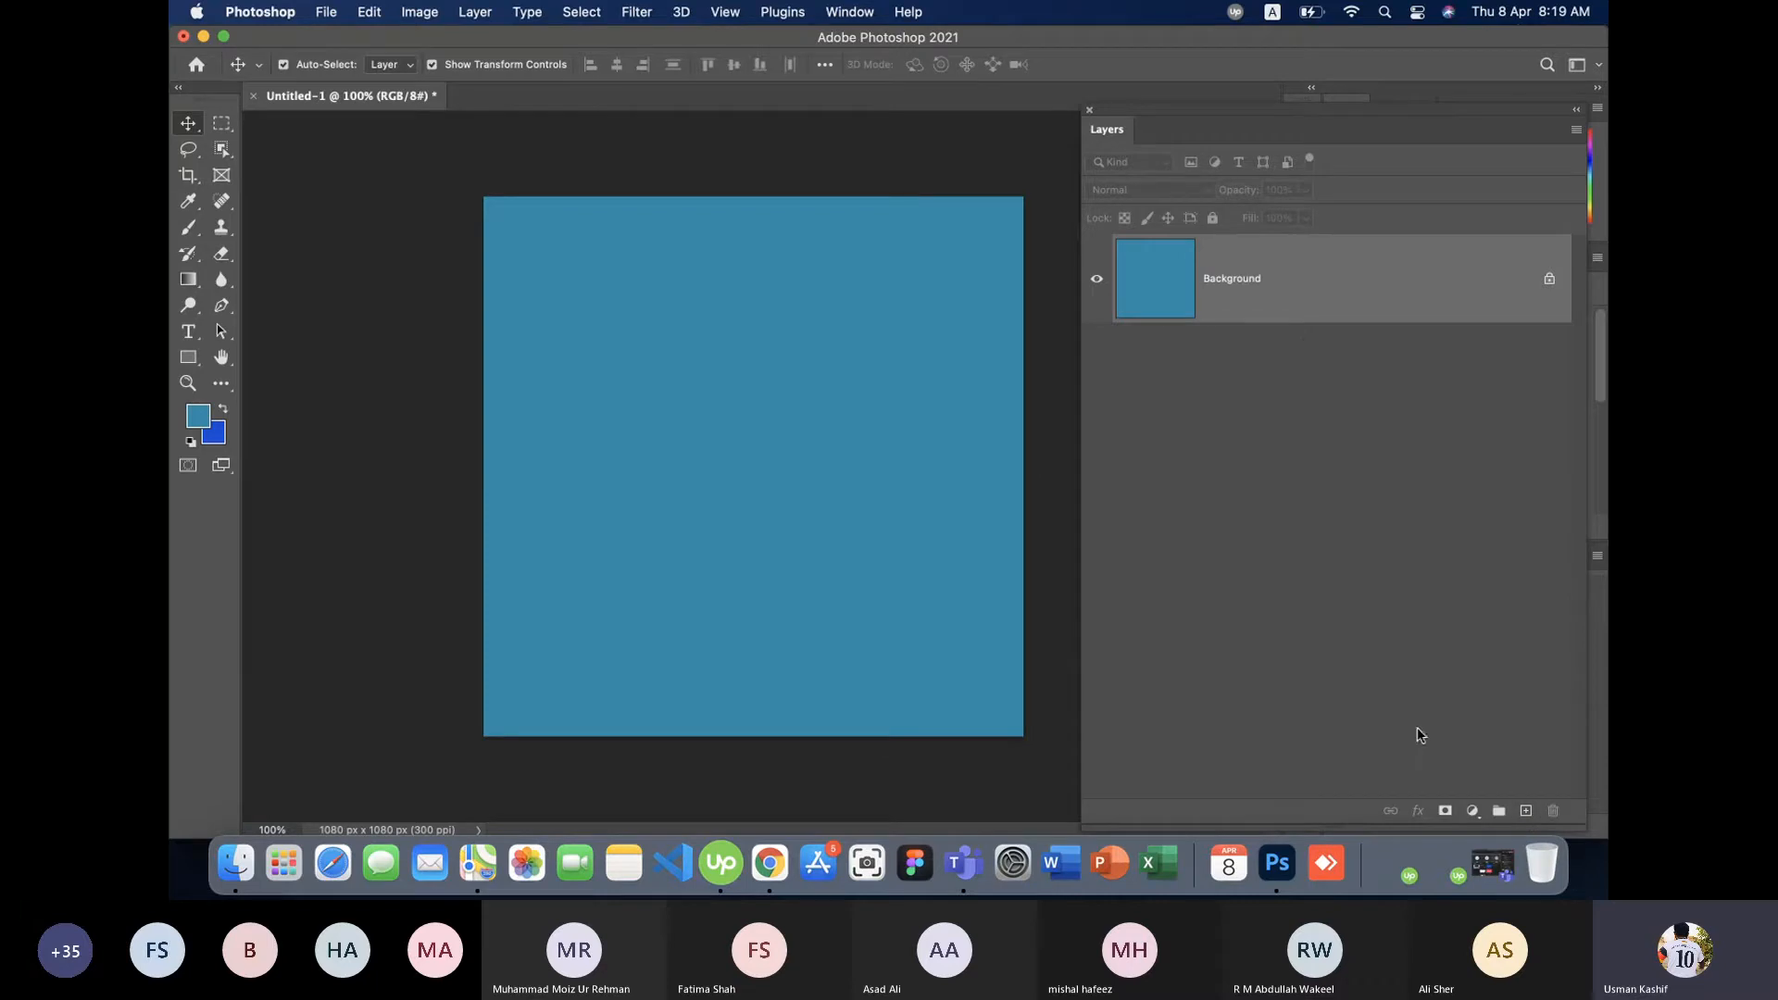
{"action": "left_click", "coordinate": [1526, 812]}
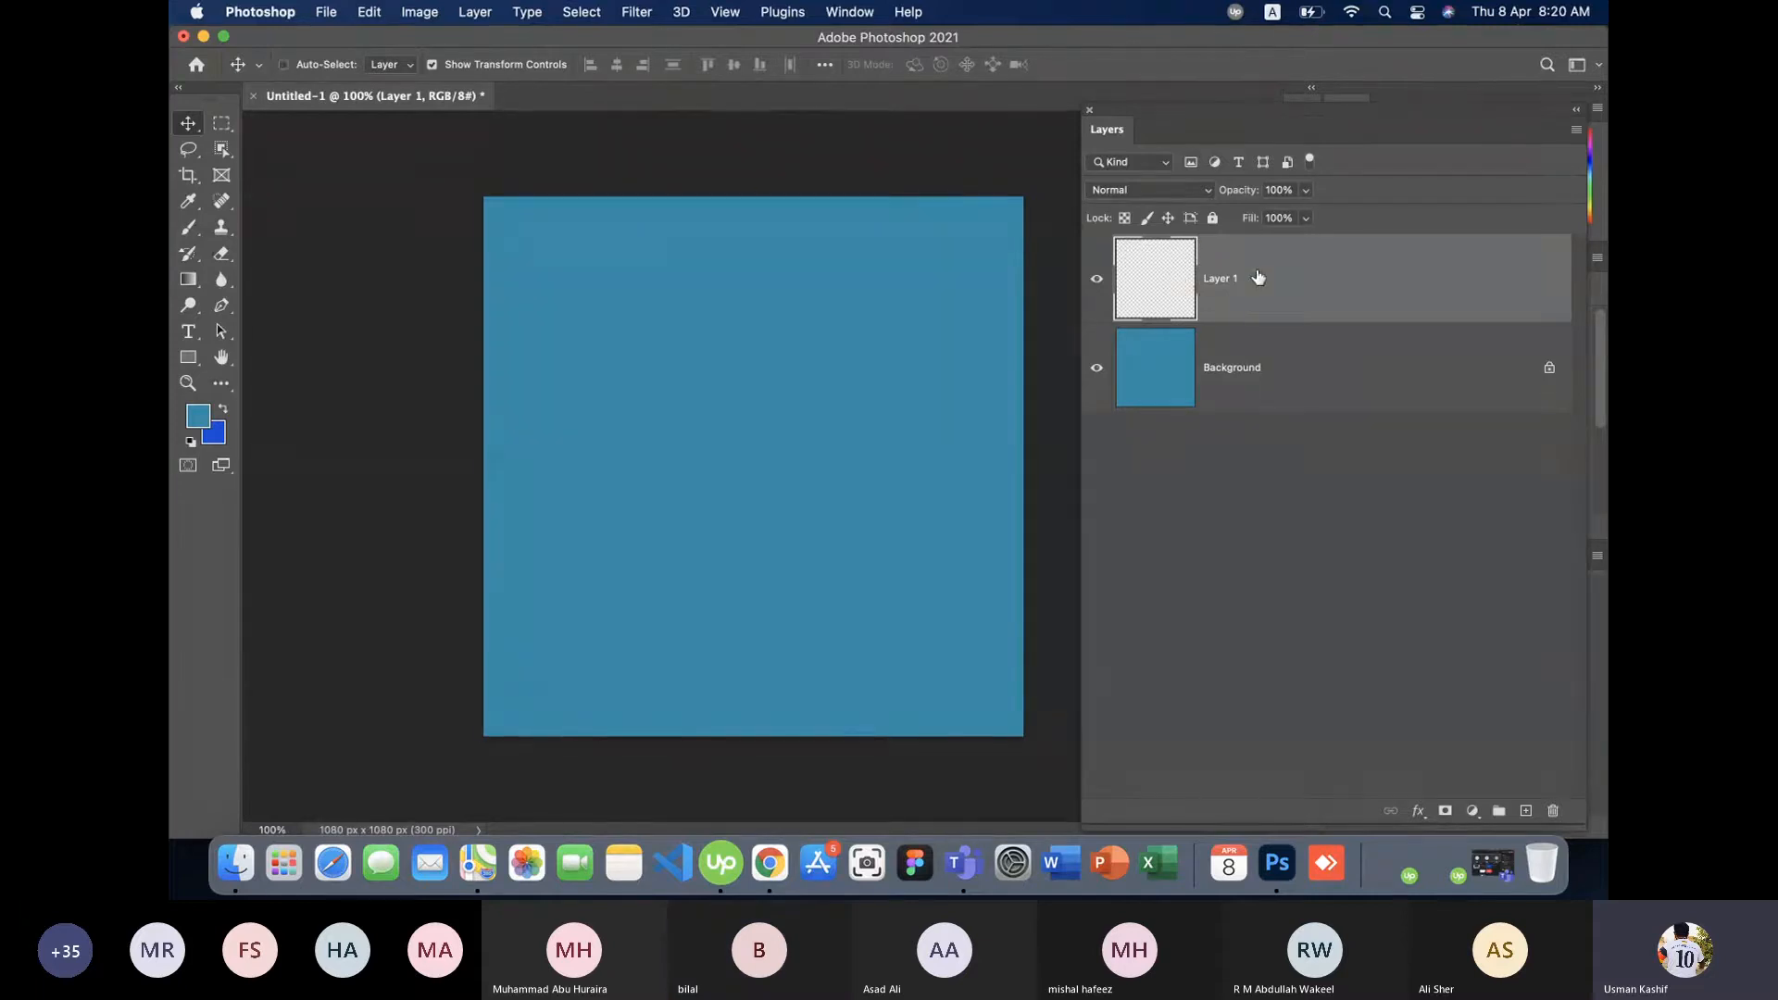
- Fill the new layer with the blue background colour, deselect the layer, and undo the fill
{"action": "key", "text": "super+BackSpace"}
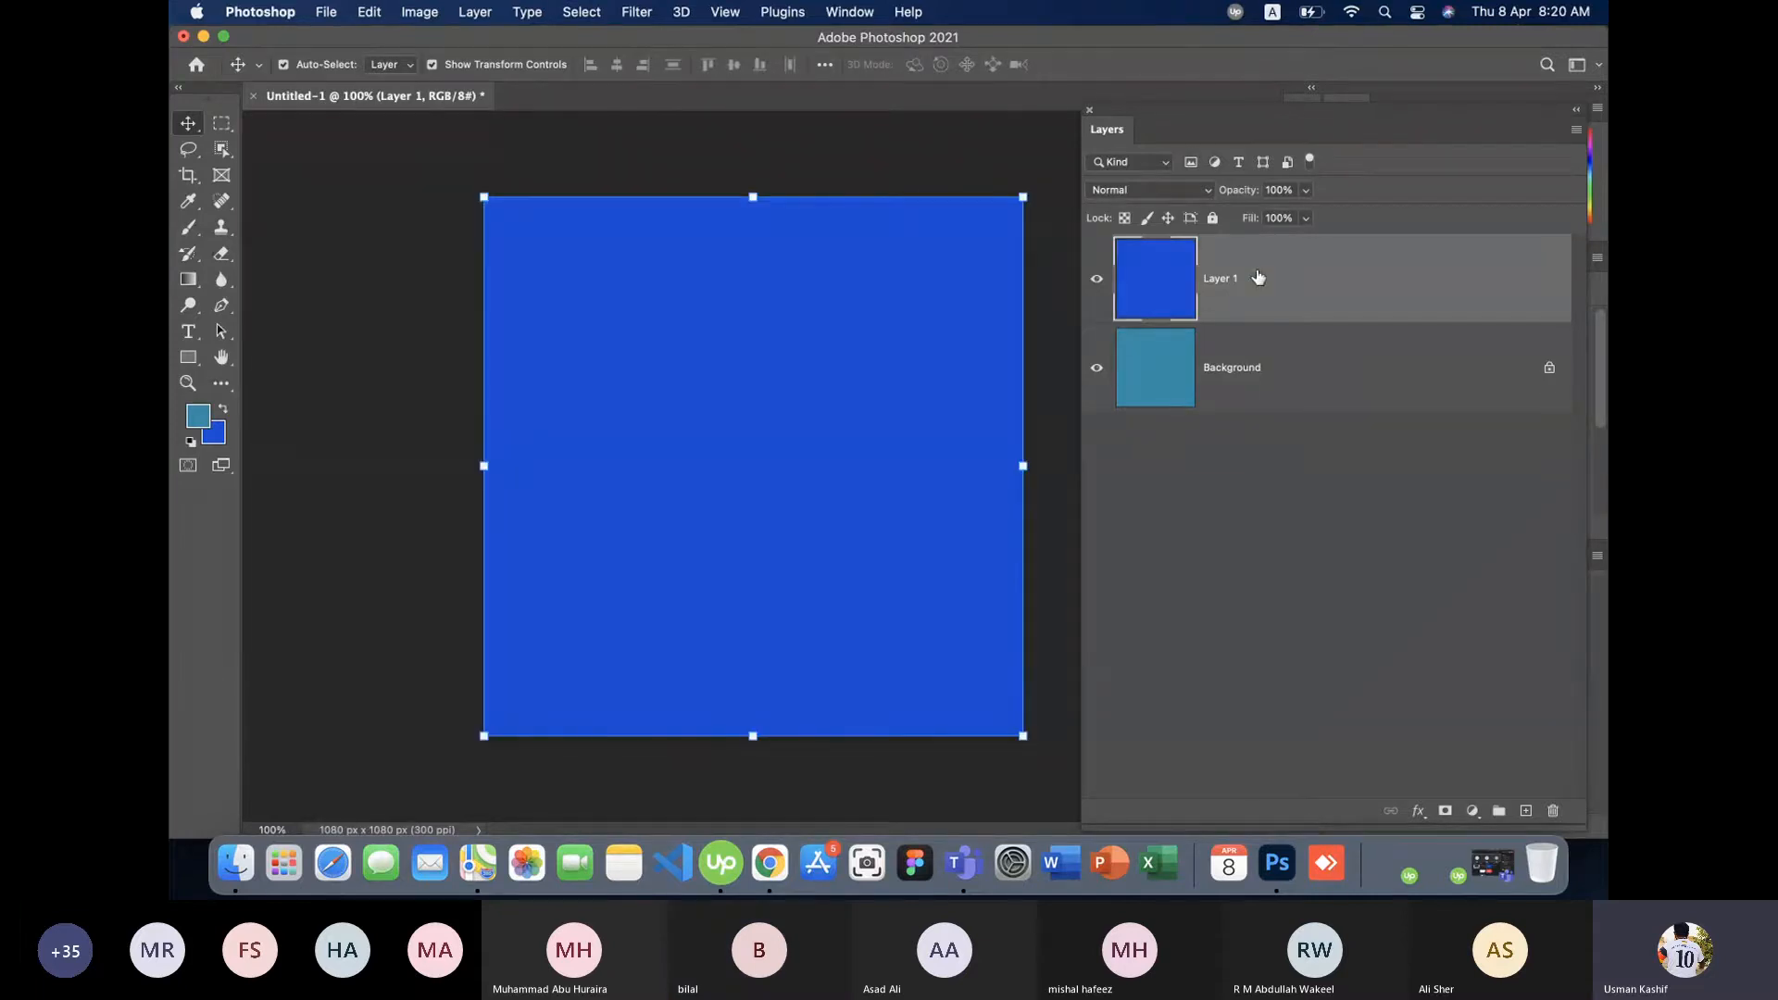
{"action": "left_click", "coordinate": [1206, 524]}
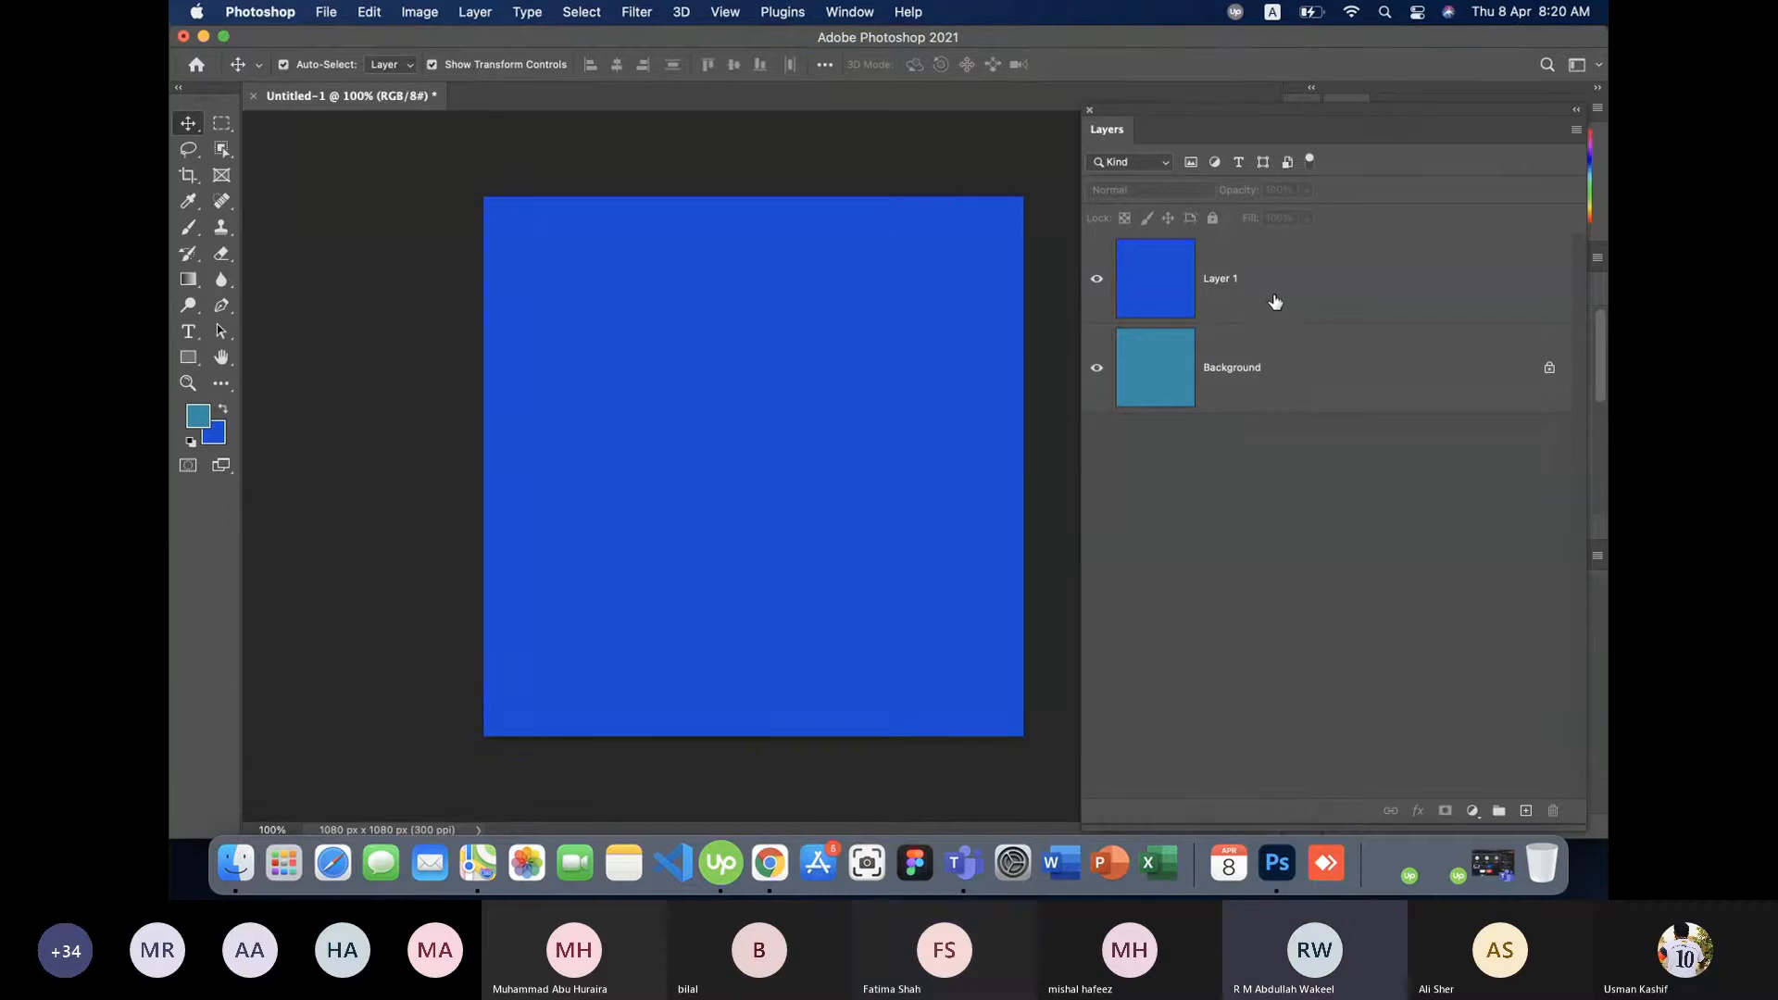
{"action": "key", "text": "super+z"}
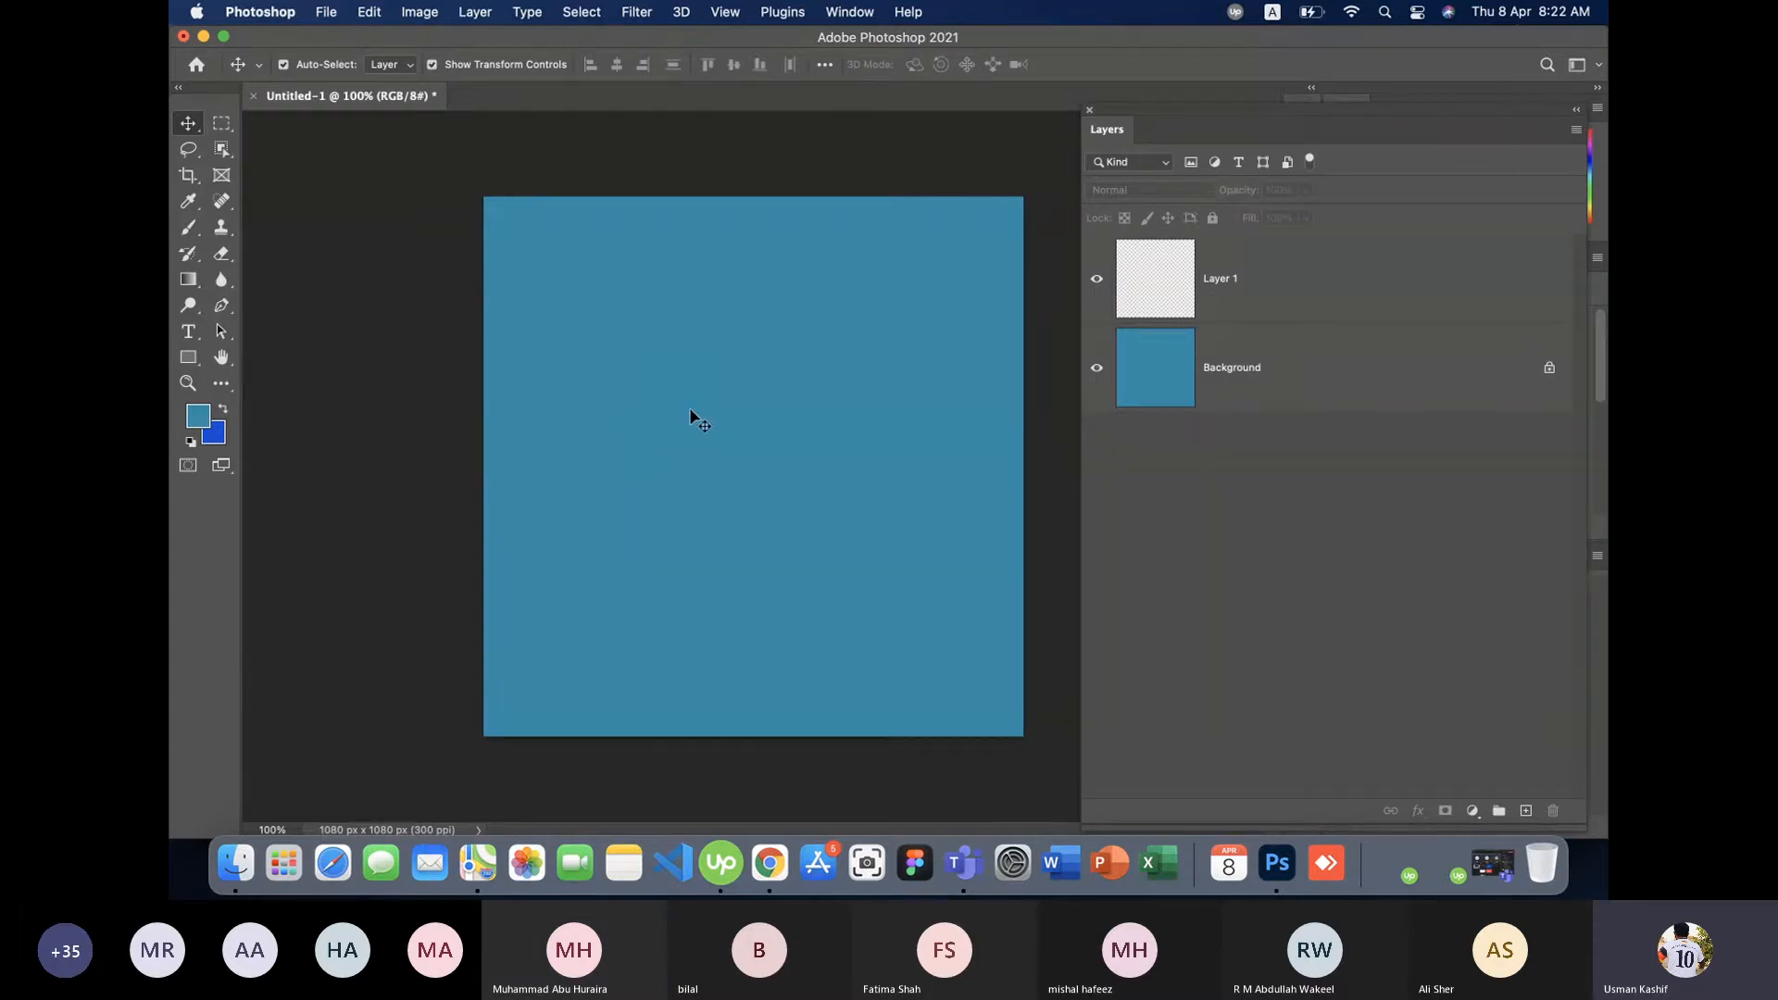
- Open the image "whatsap png.png" from the Downloads folder as its own document and deselect its layer
{"action": "key", "text": "super"}
{"action": "key", "text": "super+o"}
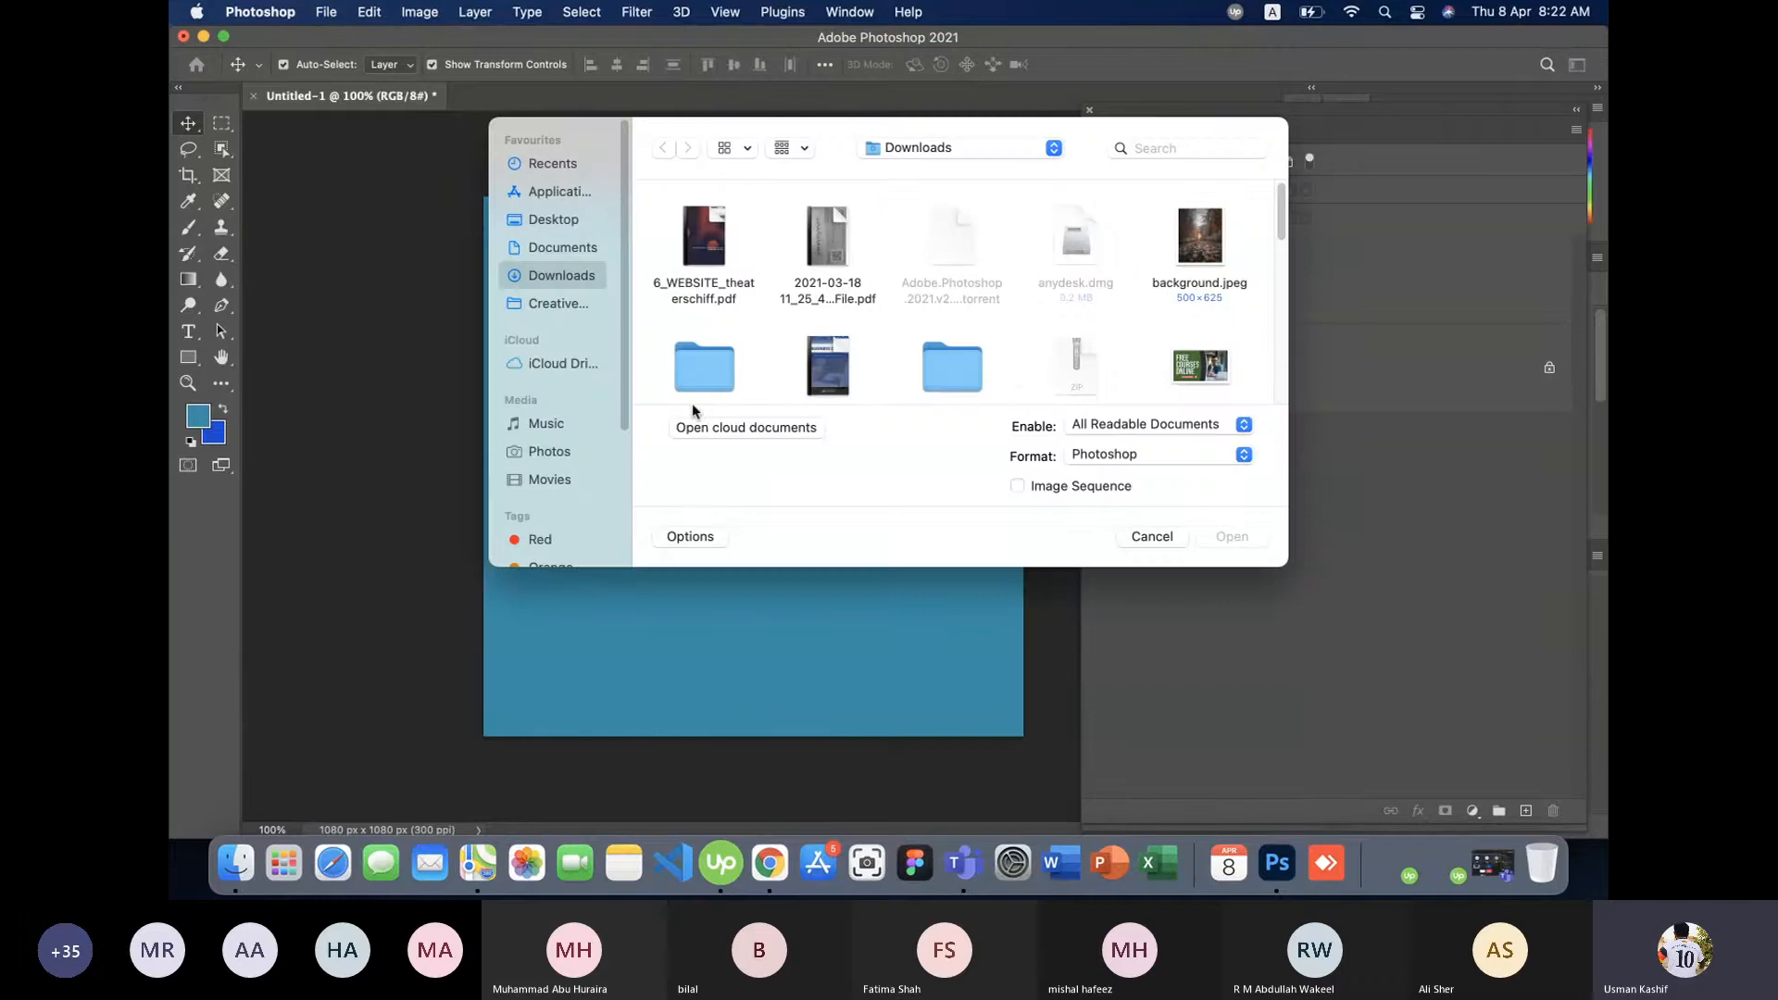
{"action": "left_click", "coordinate": [1214, 370]}
{"action": "key", "text": "w"}
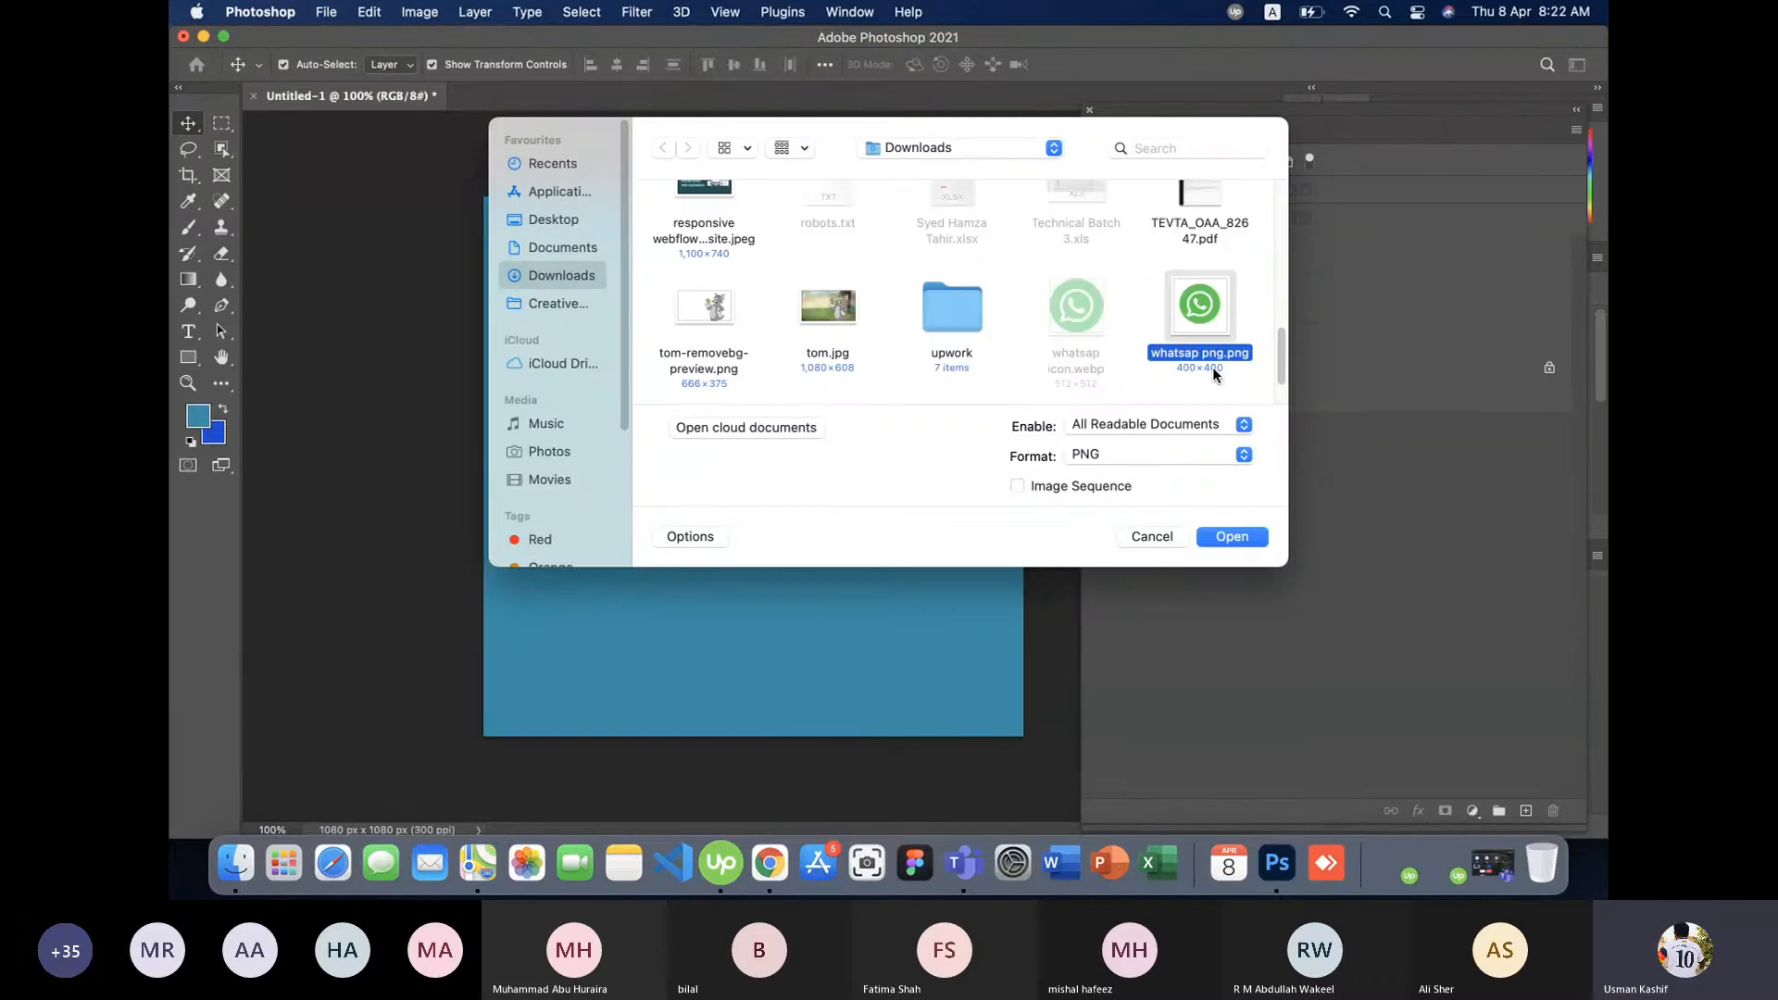
{"action": "double_click", "coordinate": [1213, 369]}
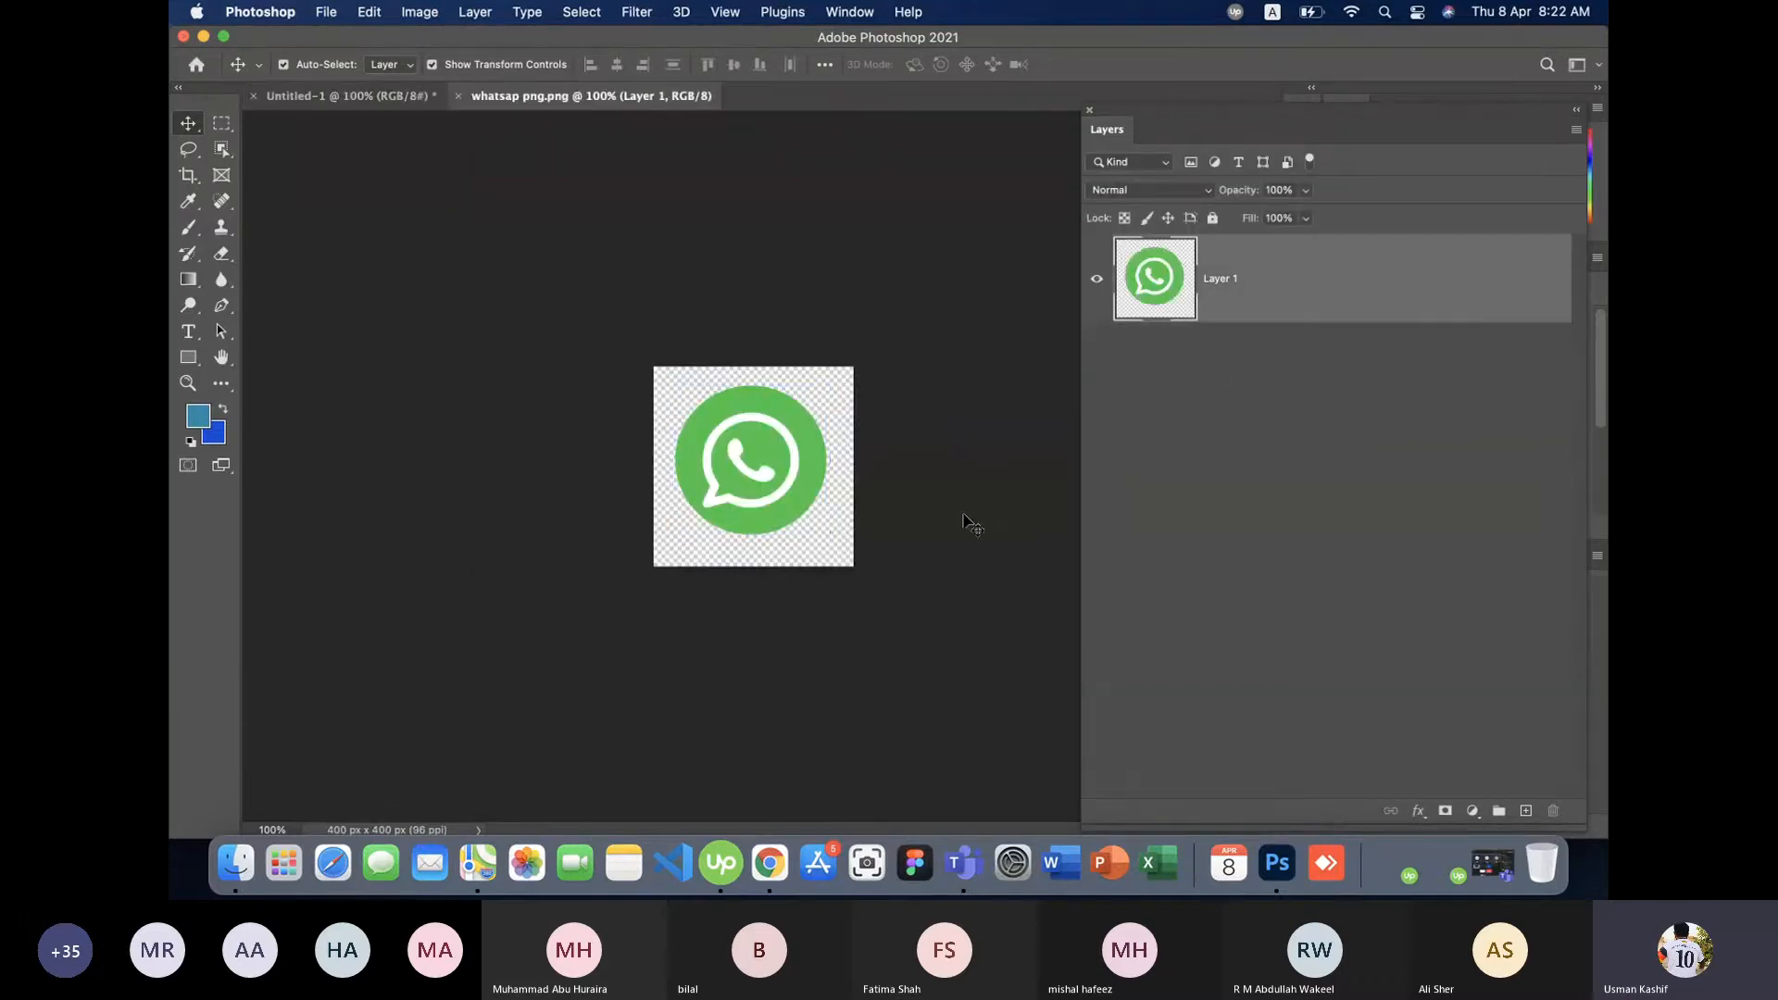
{"action": "left_click", "coordinate": [970, 524]}
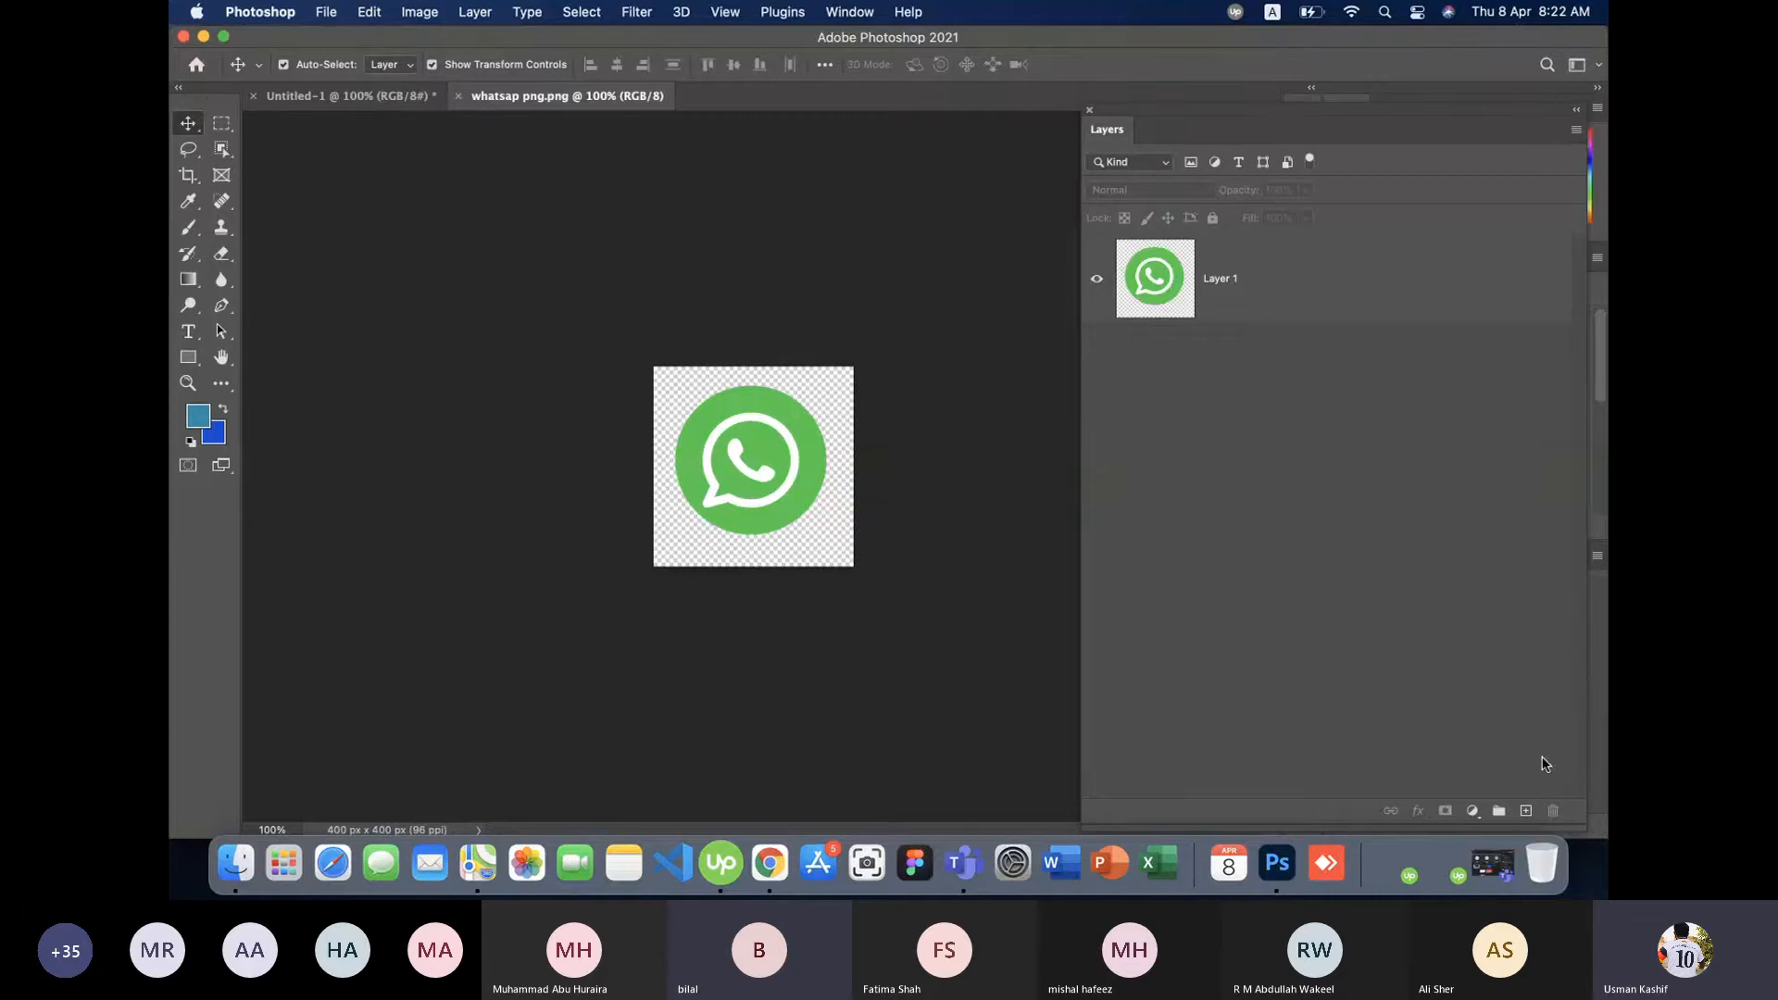
- Add a new layer above the WhatsApp logo layer, fill it with the teal foreground colour and deselect it
{"action": "left_click", "coordinate": [1526, 811]}
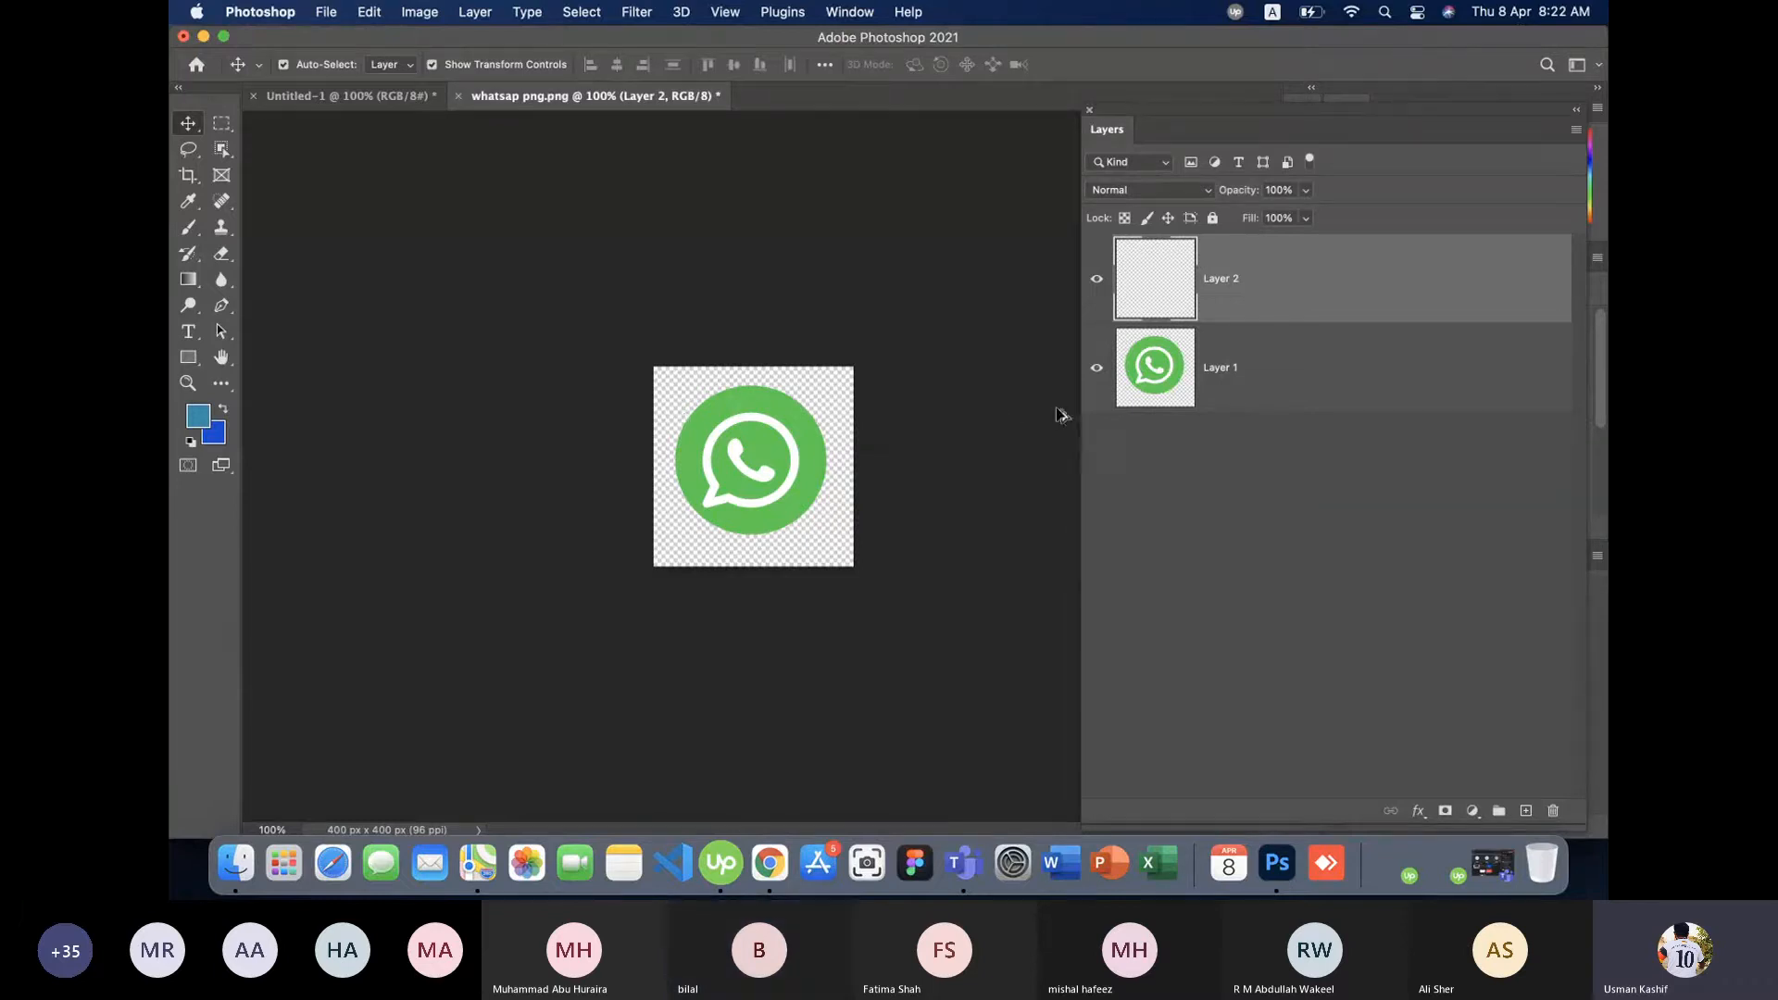
{"action": "key", "text": "alt+BackSpace"}
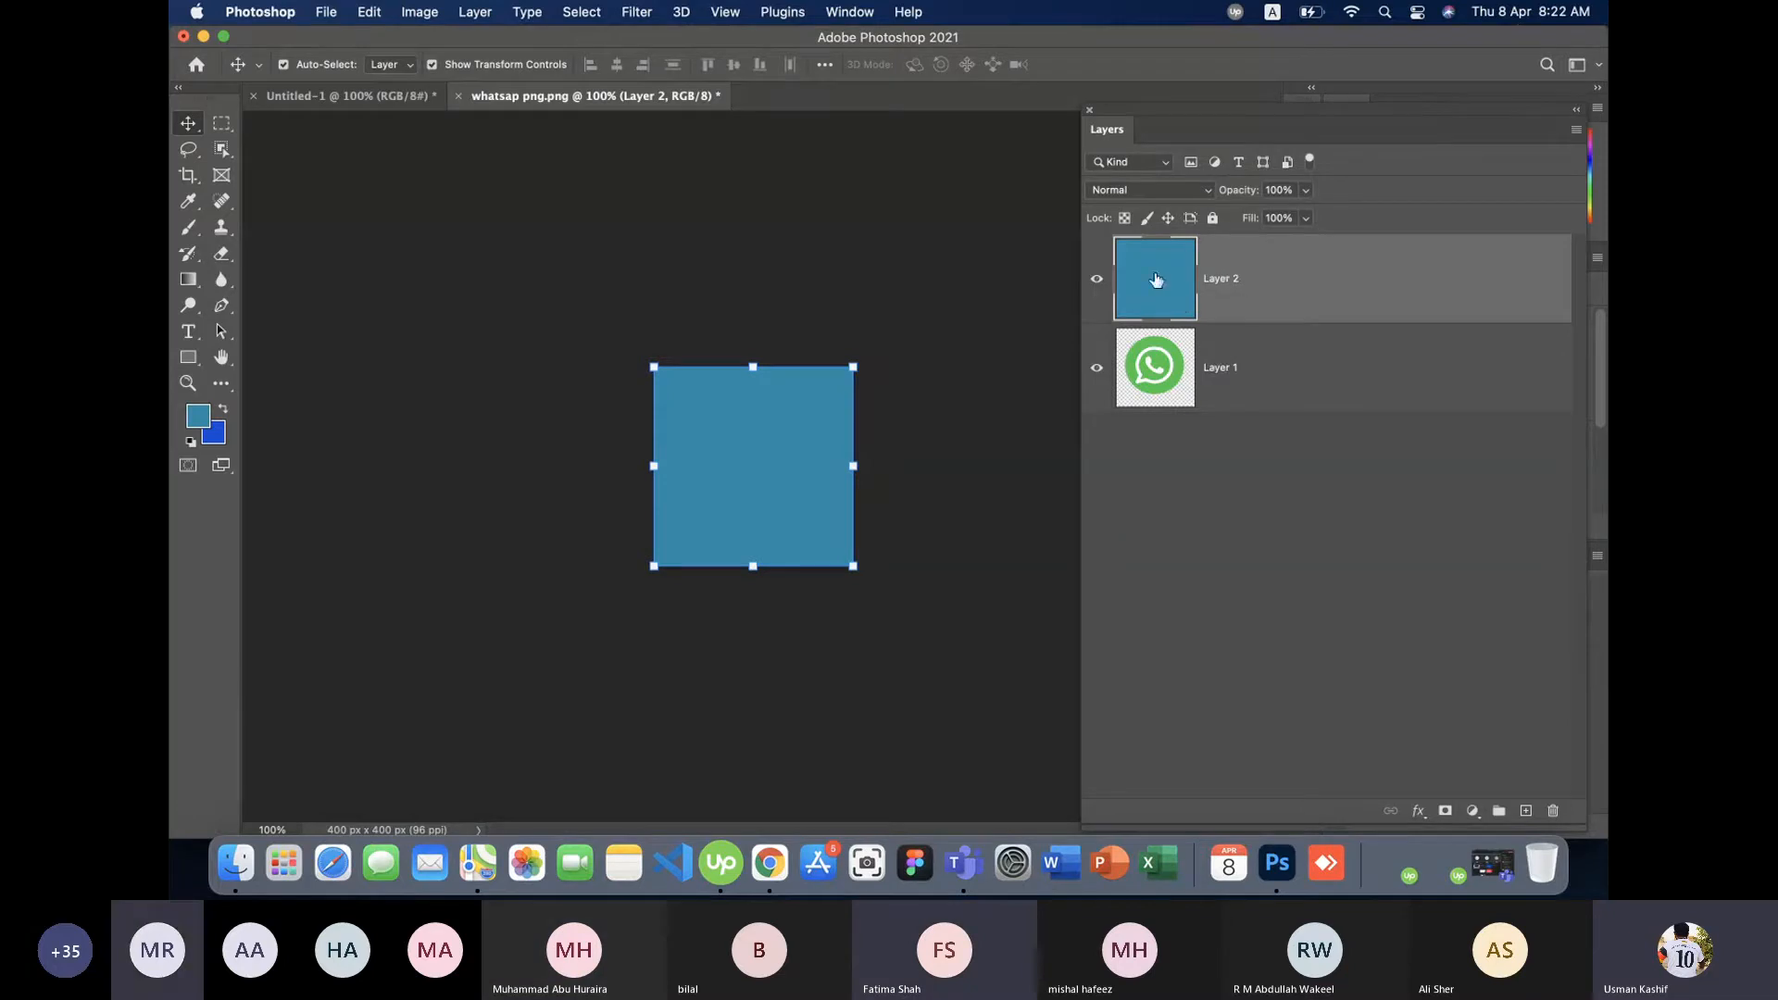
{"action": "left_click", "coordinate": [1261, 493]}
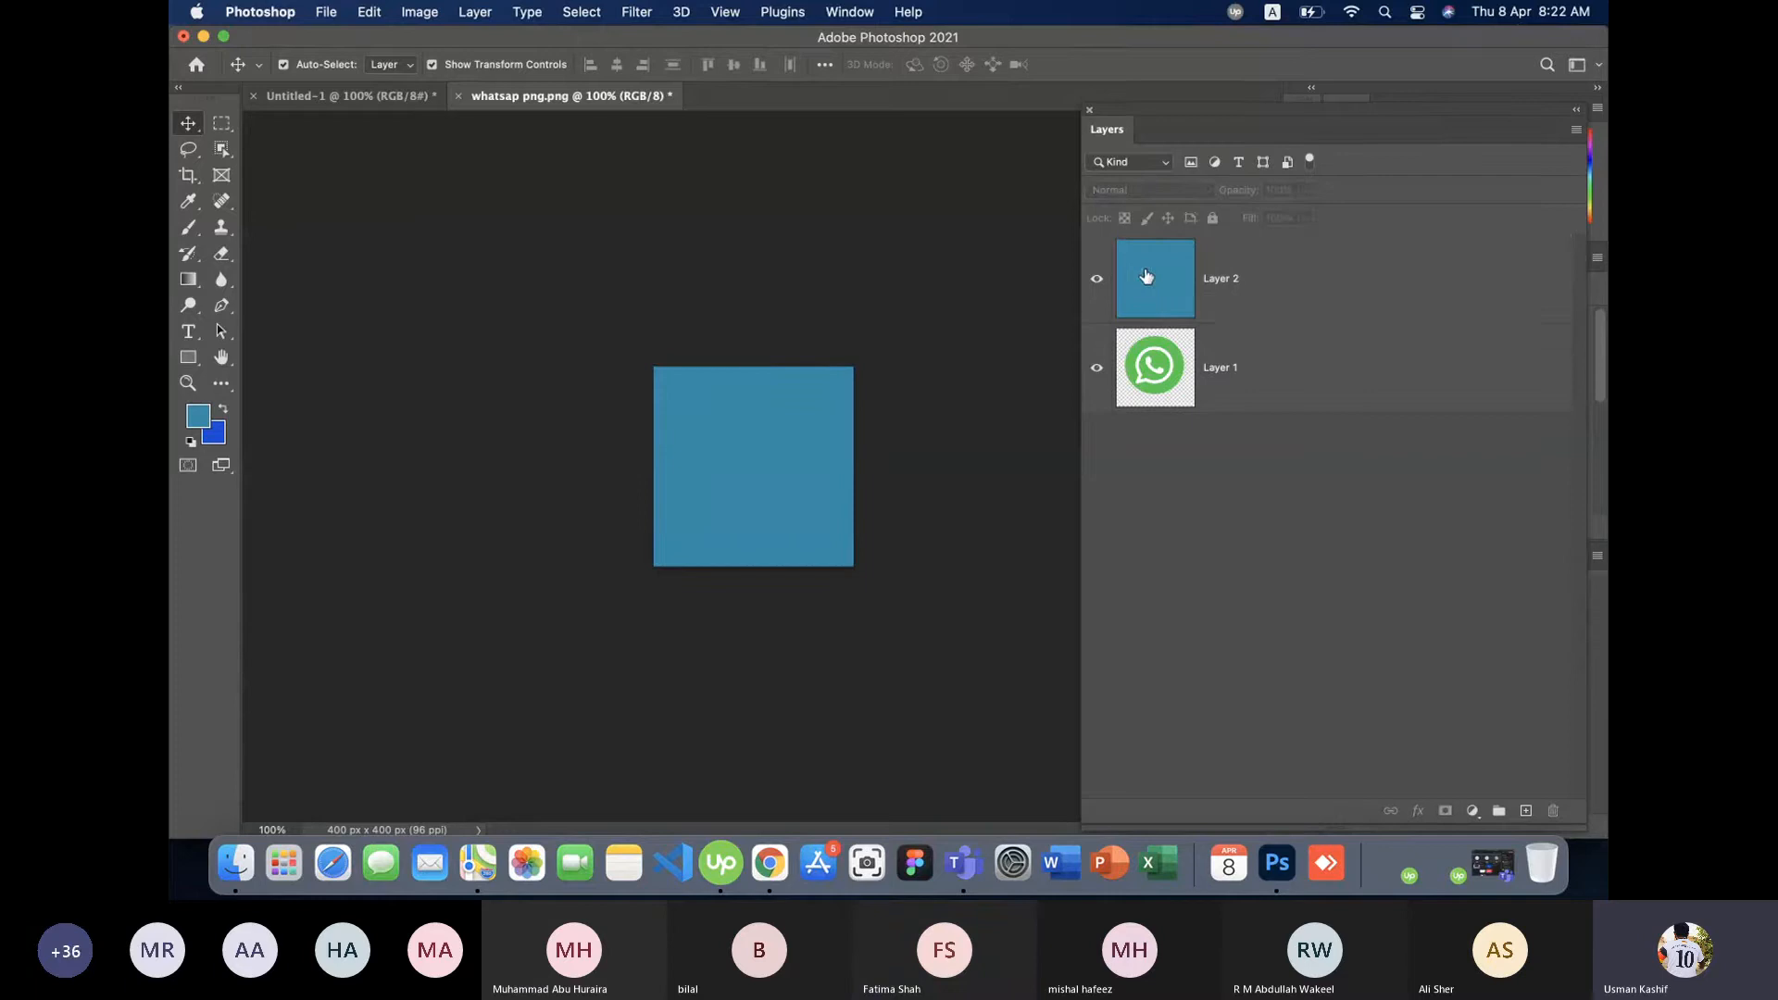
- Move the teal Layer 2 below the WhatsApp logo layer in the stacking order and deselect it
{"action": "left_click", "coordinate": [1252, 280]}
{"action": "left_click", "coordinate": [1303, 488]}
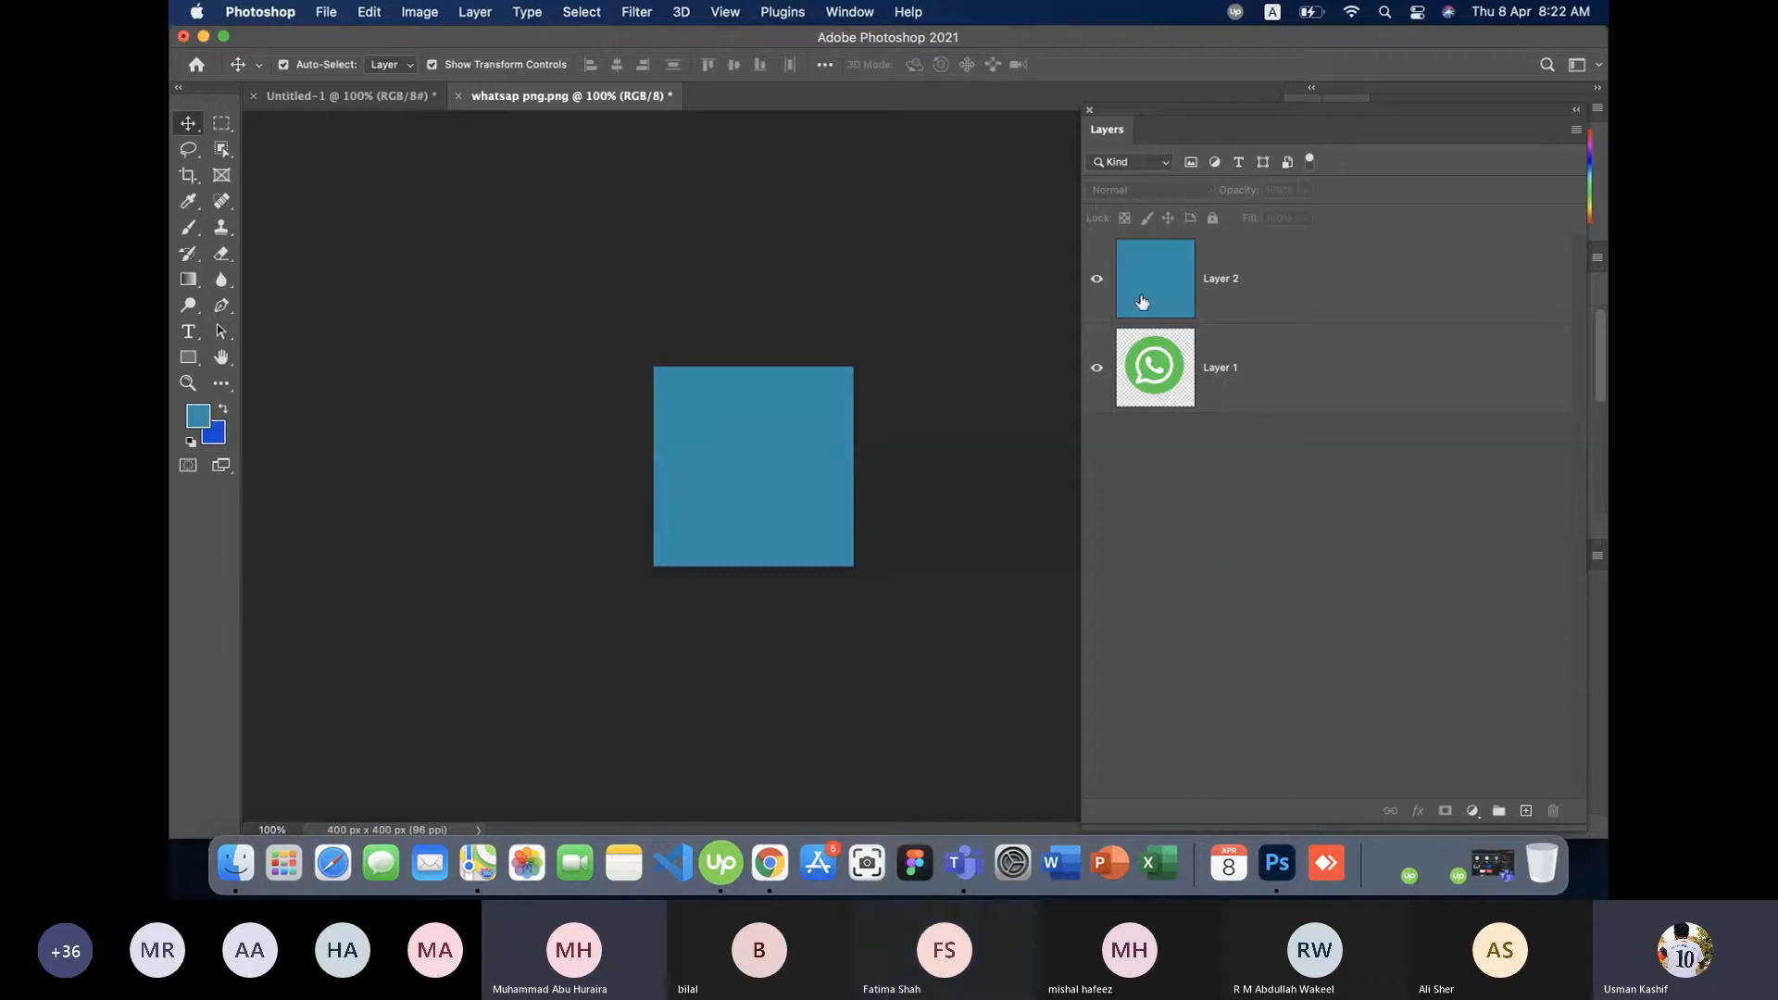
{"action": "left_click", "coordinate": [1222, 281]}
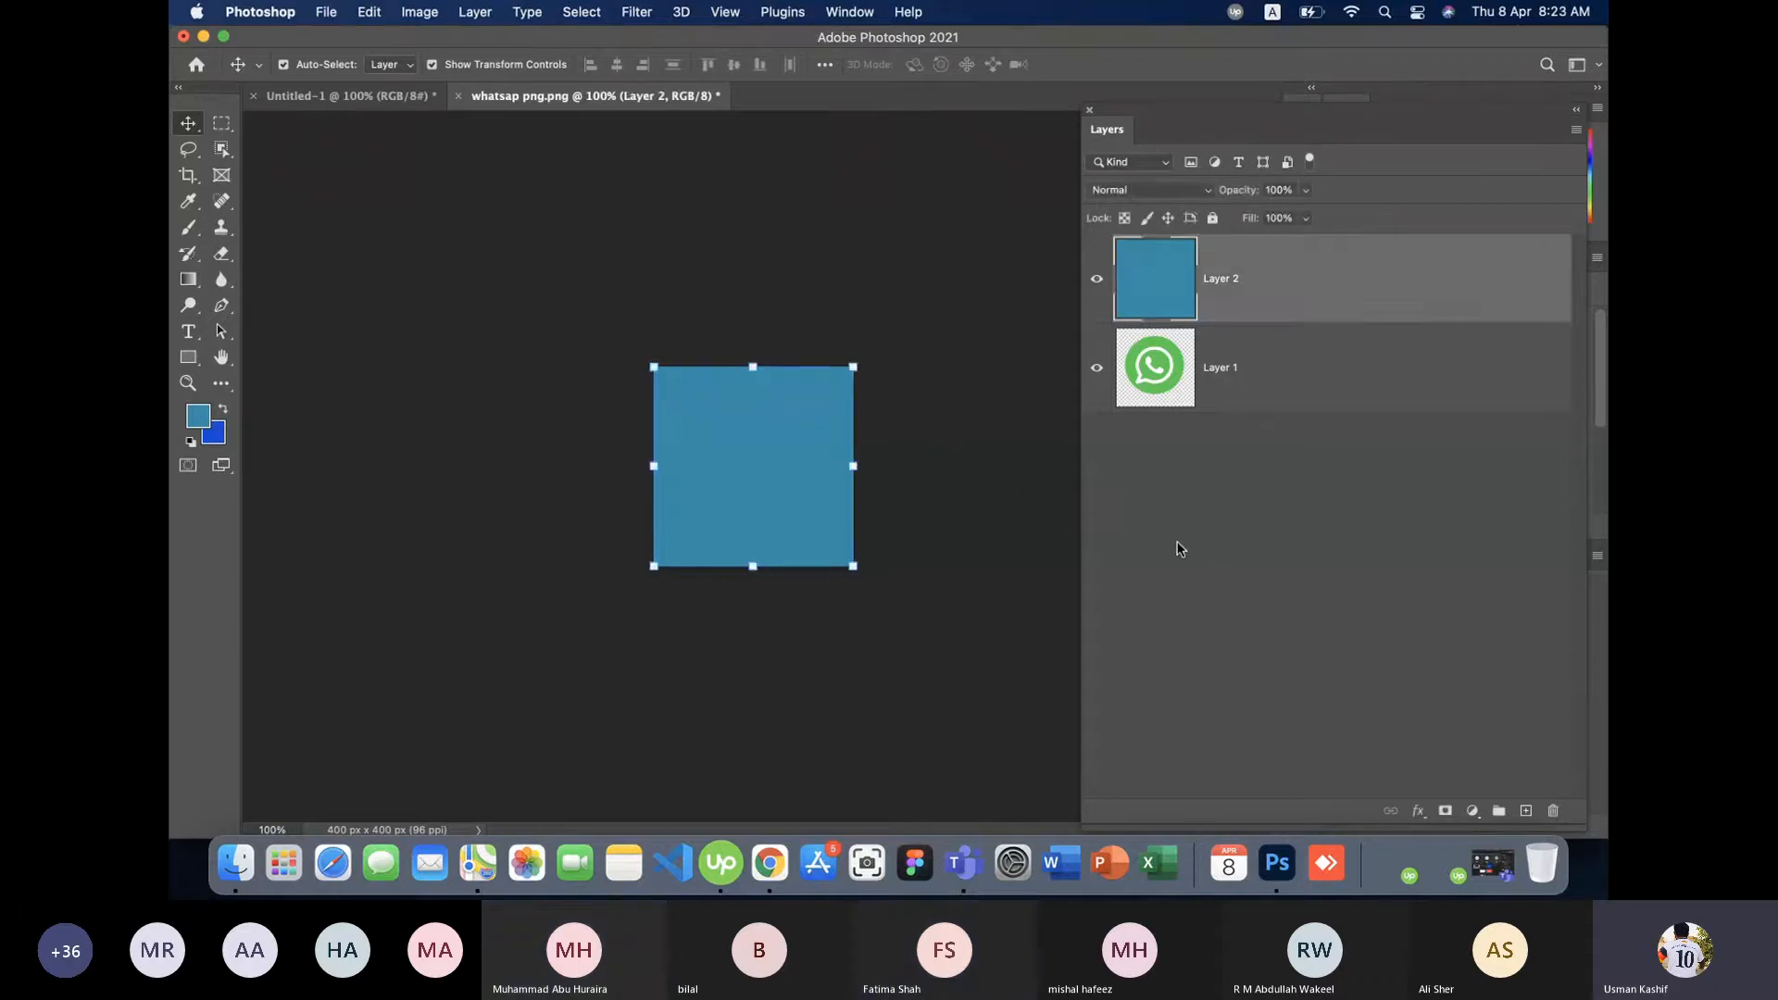
{"action": "left_click", "coordinate": [1179, 546]}
{"action": "left_click", "coordinate": [1301, 288]}
{"action": "left_click_drag", "start_coordinate": [1278, 276], "coordinate": [1259, 444]}
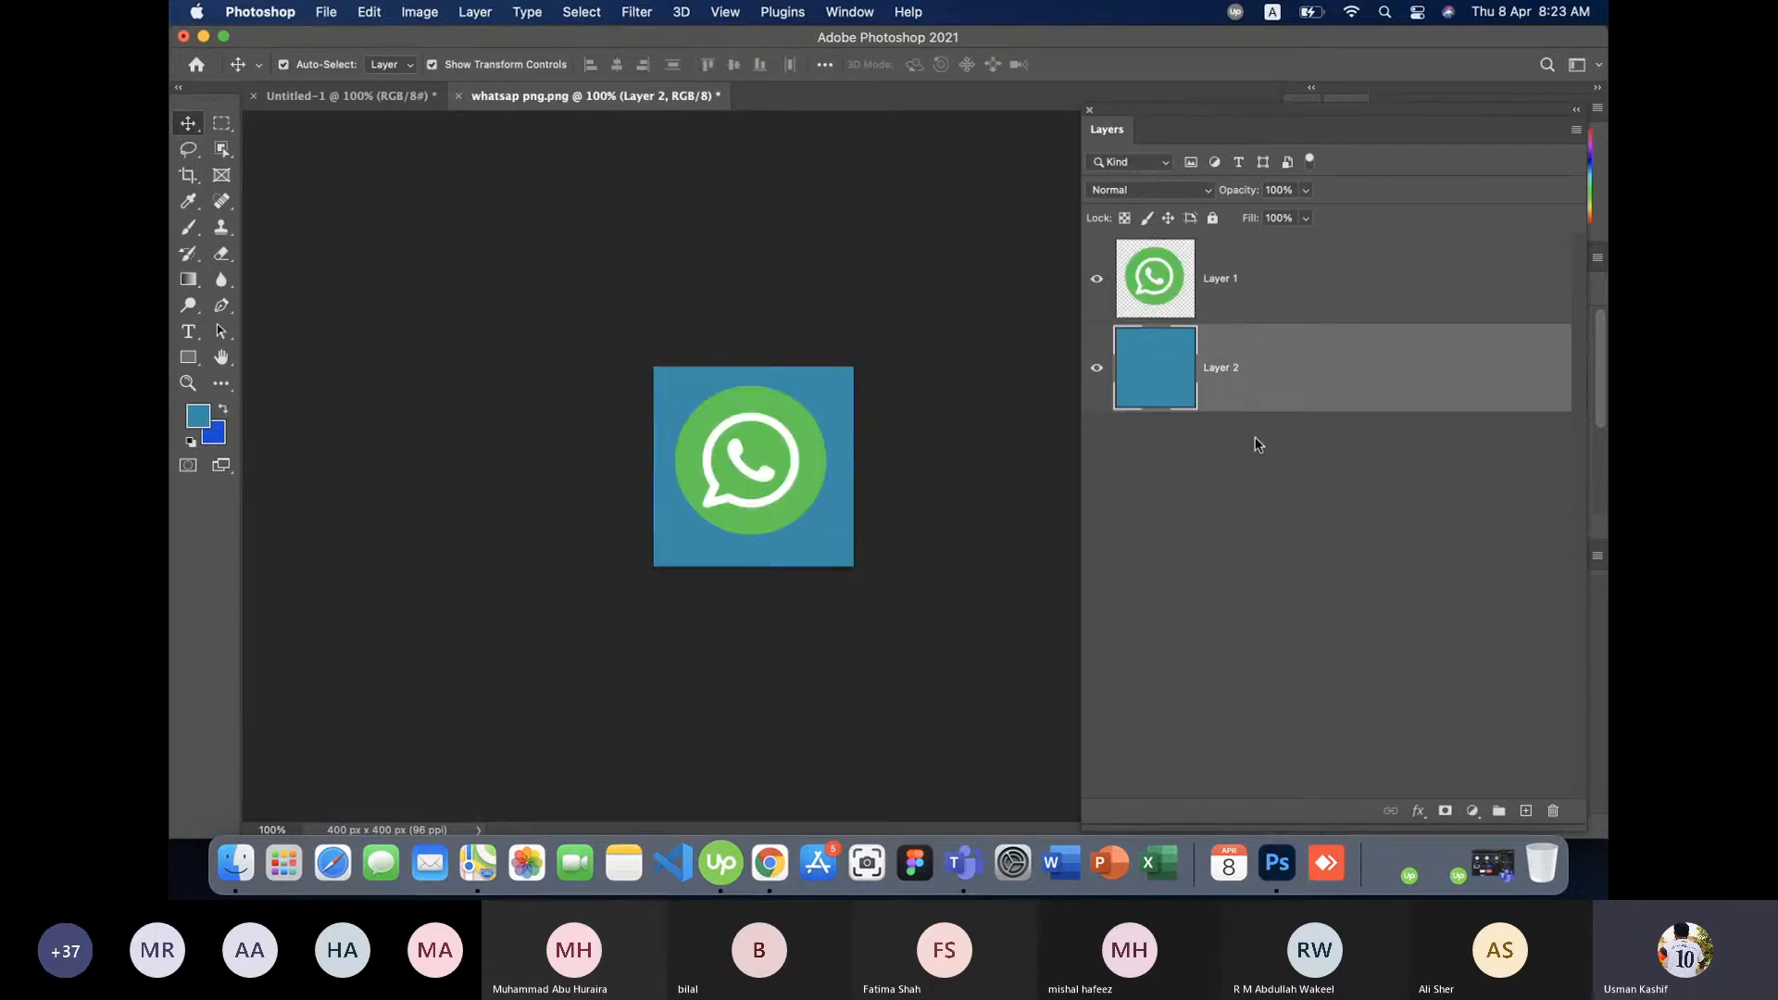
{"action": "left_click", "coordinate": [1256, 444]}
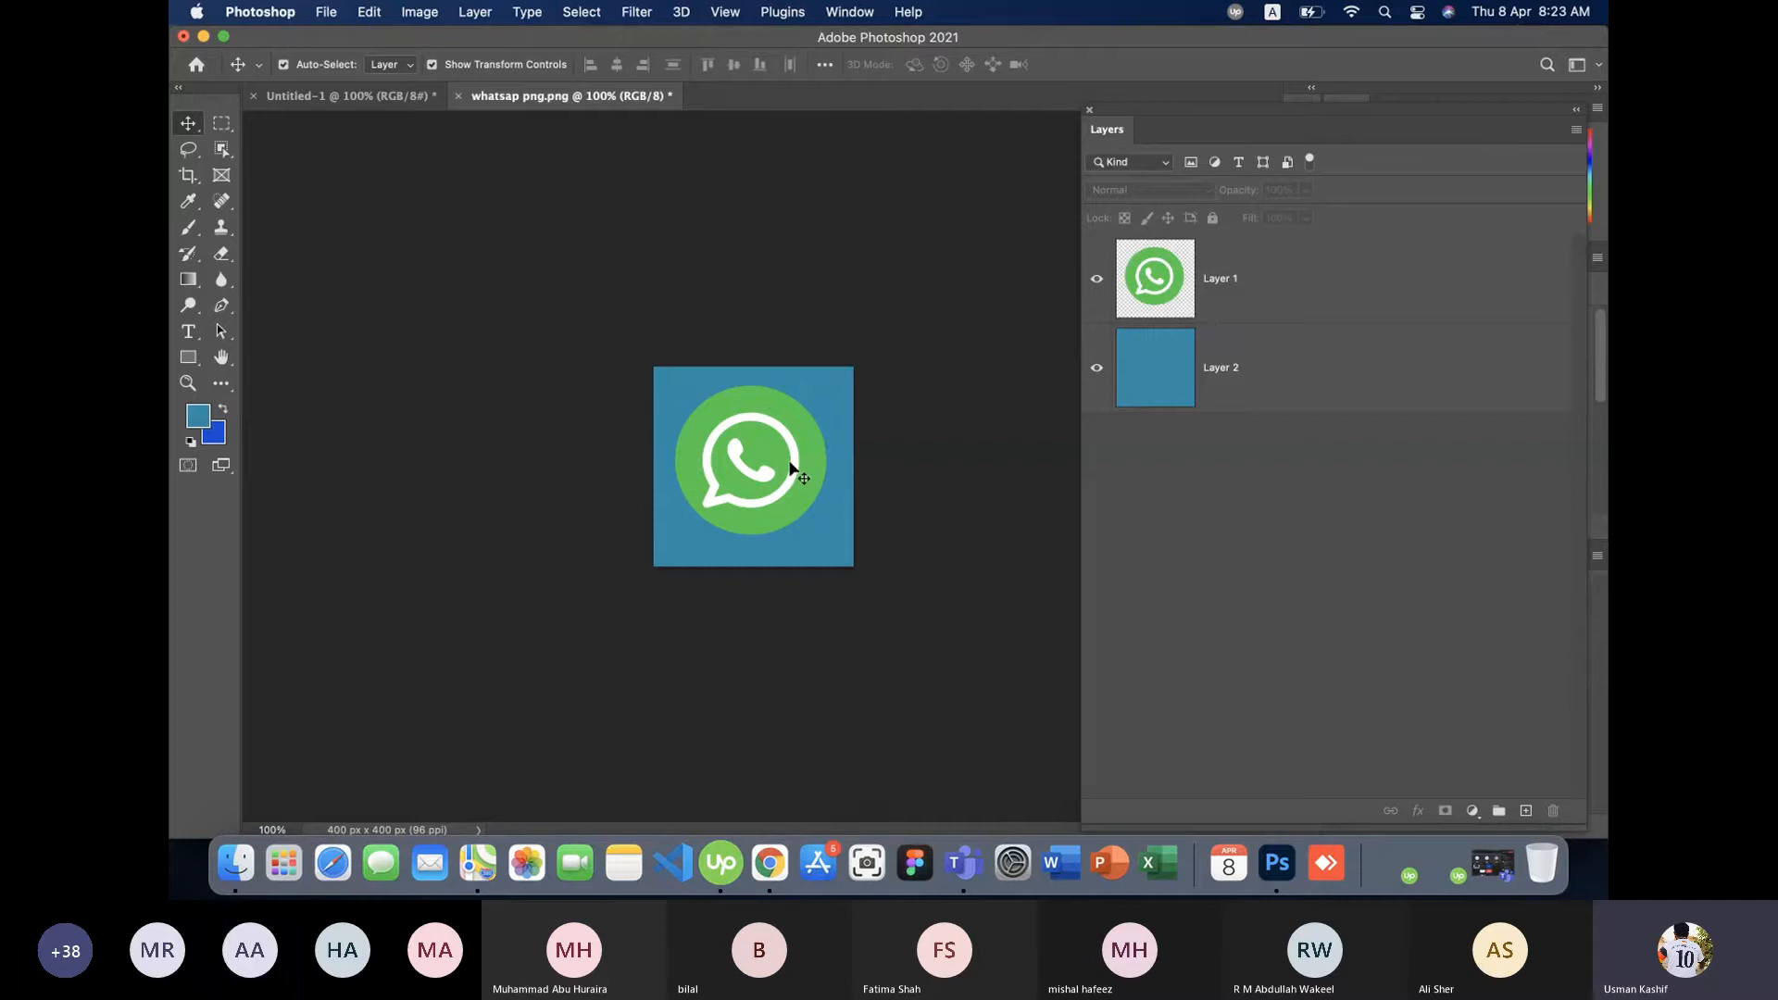
- Move the WhatsApp logo to the upper-left and finally the upper-right corner of its canvas, and return to the Untitled-1 document
{"action": "left_click_drag", "start_coordinate": [790, 468], "coordinate": [770, 443]}
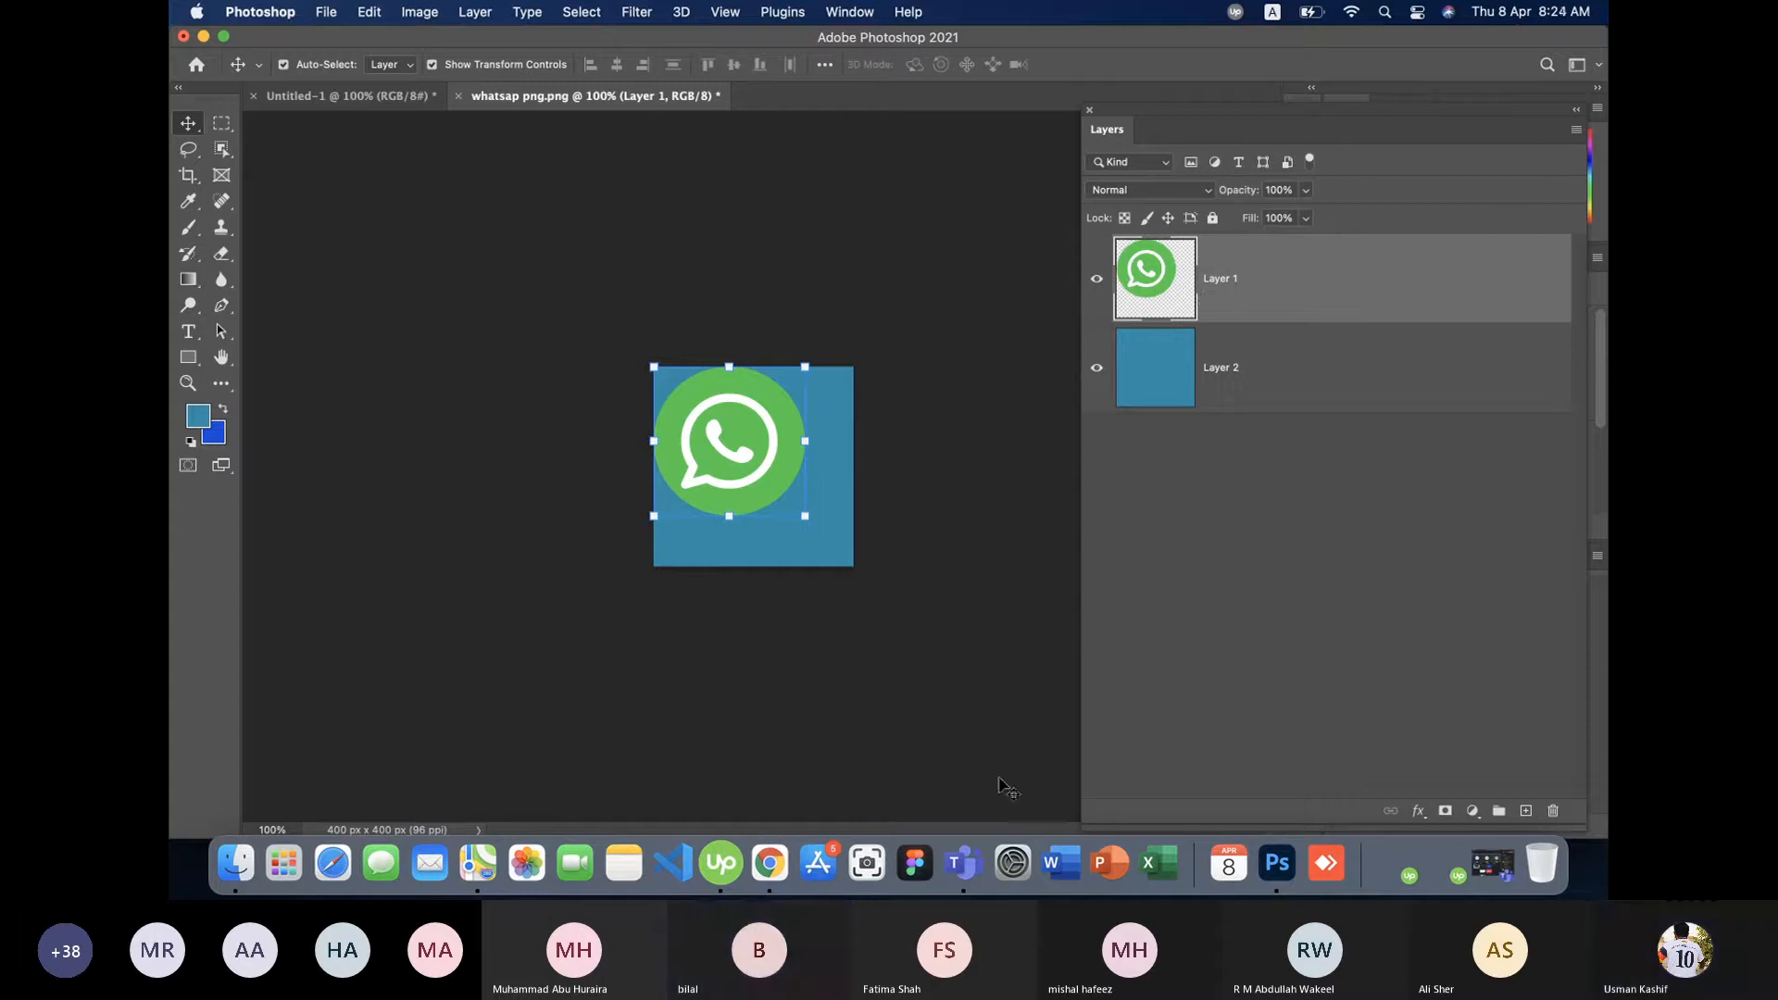
{"action": "mouse_move", "coordinate": [762, 452]}
{"action": "left_mouse_down"}
{"action": "mouse_move", "coordinate": [786, 478]}
{"action": "mouse_move", "coordinate": [791, 461]}
{"action": "left_mouse_up"}
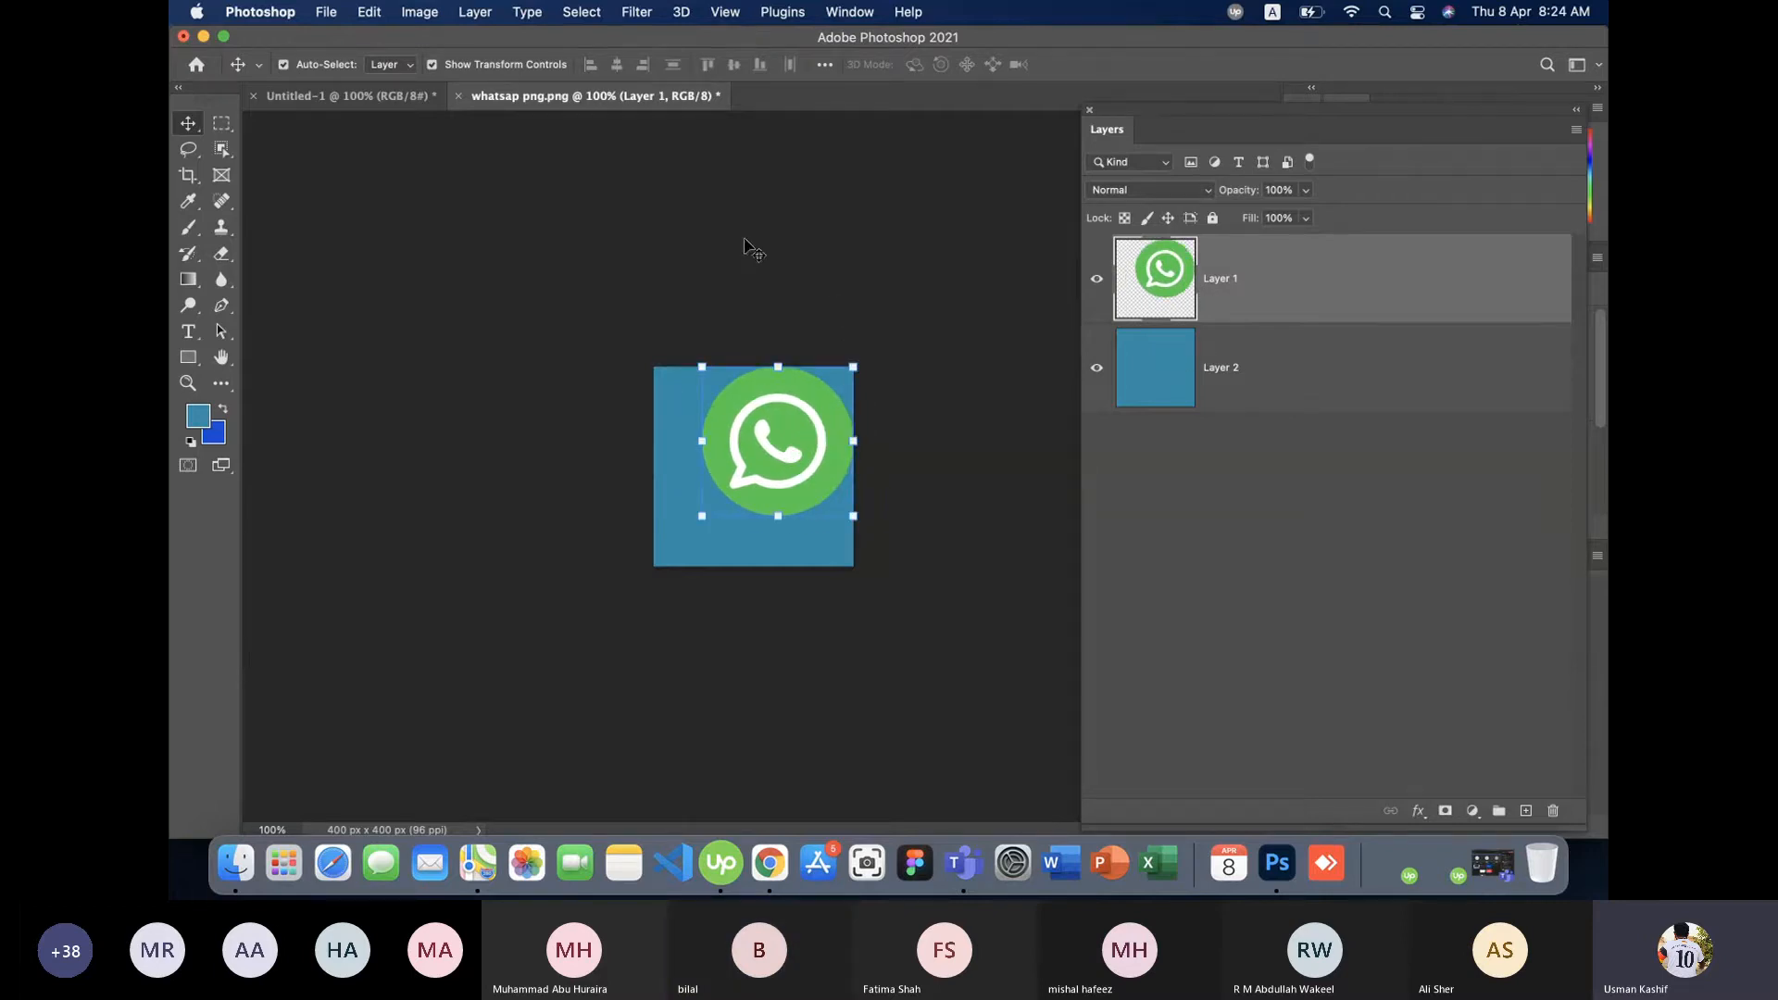
{"action": "left_click", "coordinate": [380, 111]}
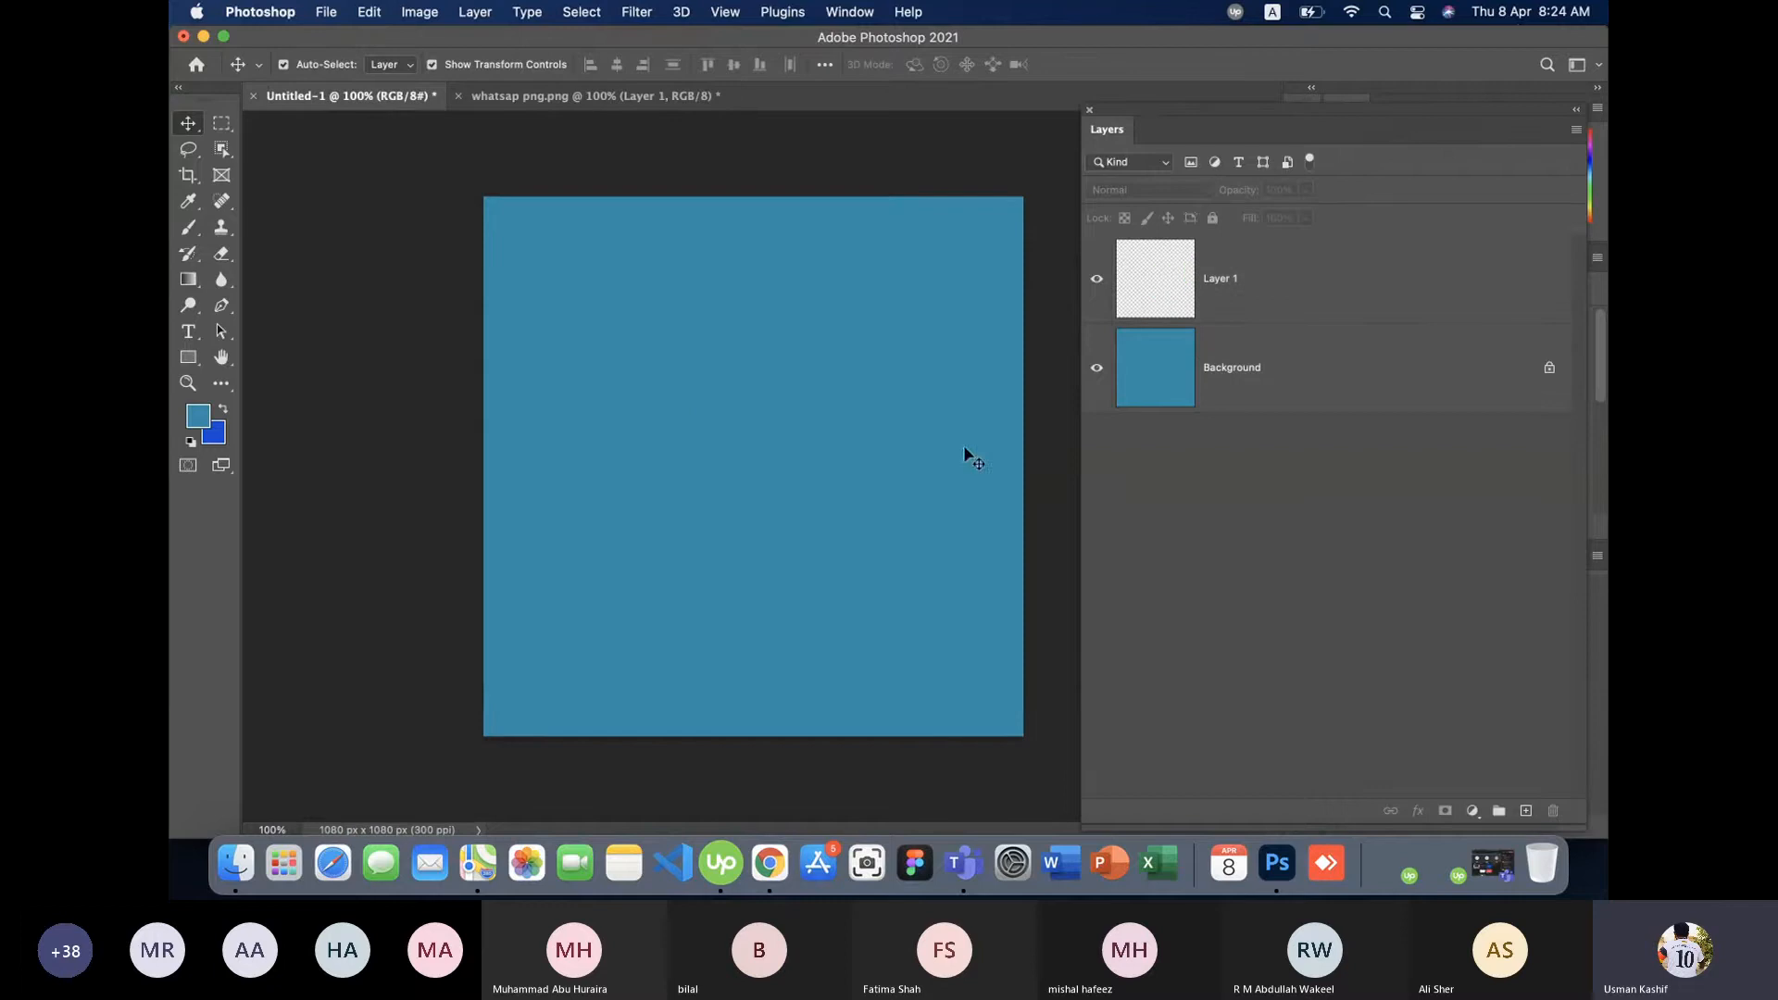
- Fill a full-width rectangular selection over the lower part of Layer 1 with the blue background colour and clear the selection
{"action": "left_click", "coordinate": [1221, 315]}
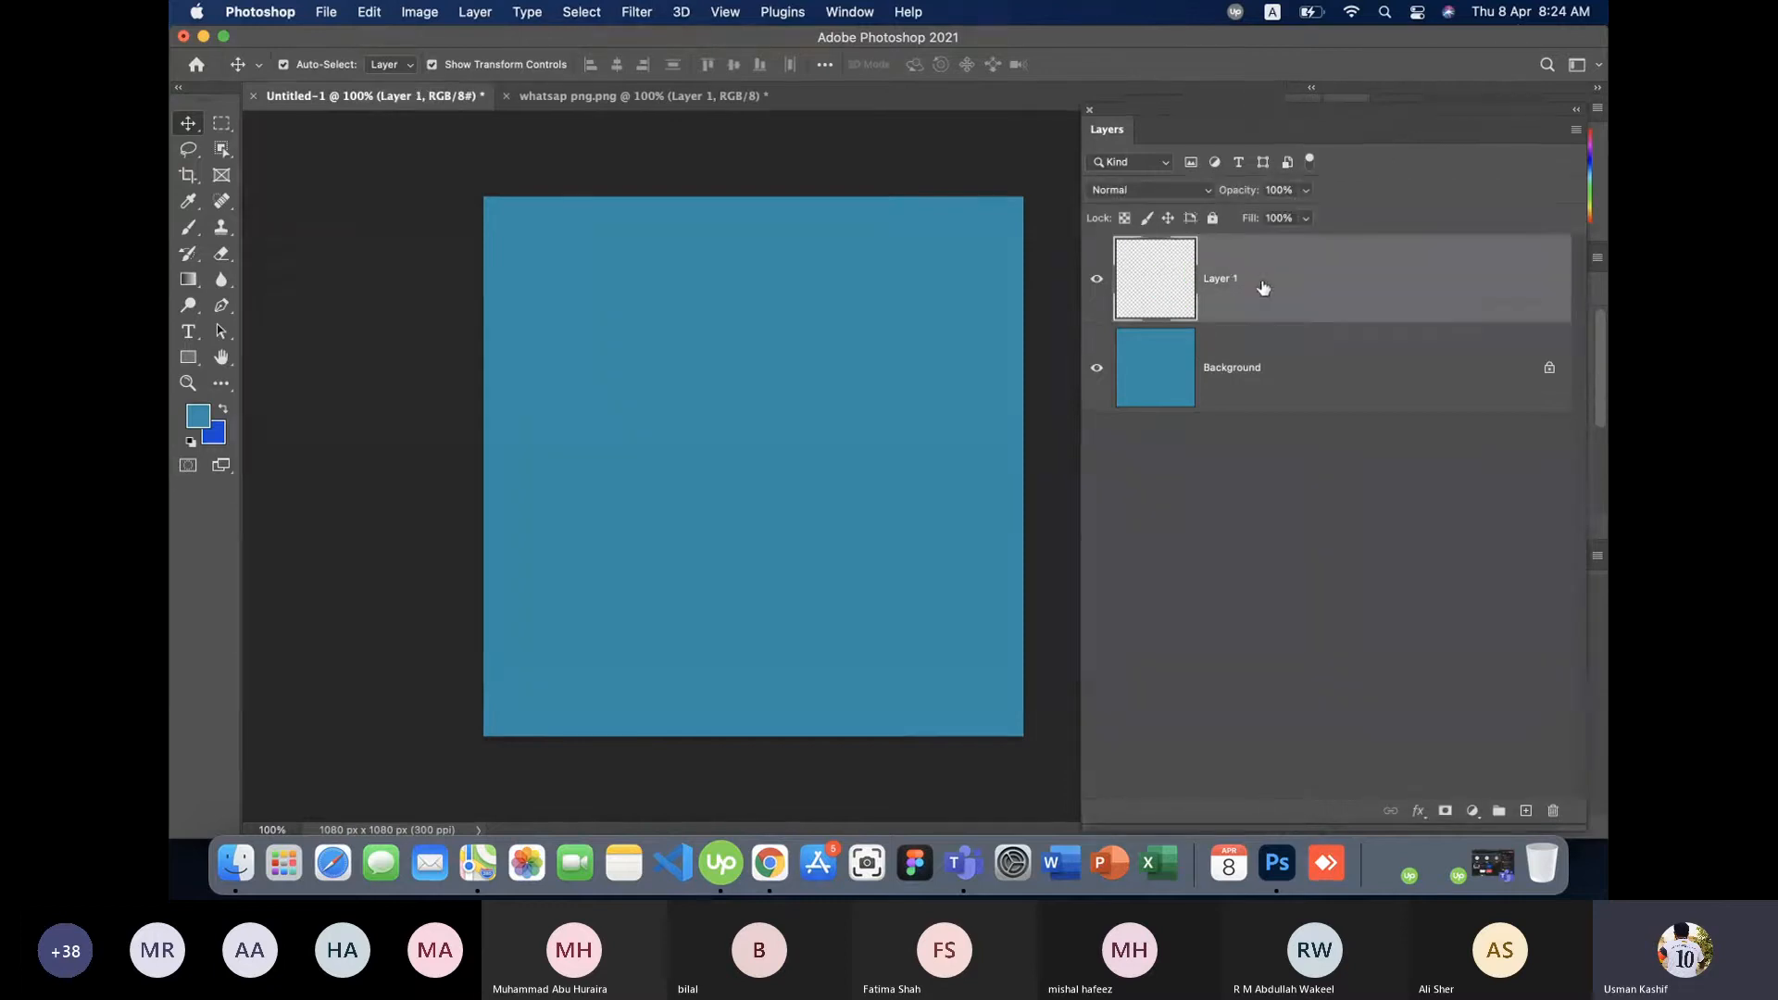
{"action": "left_click", "coordinate": [222, 129]}
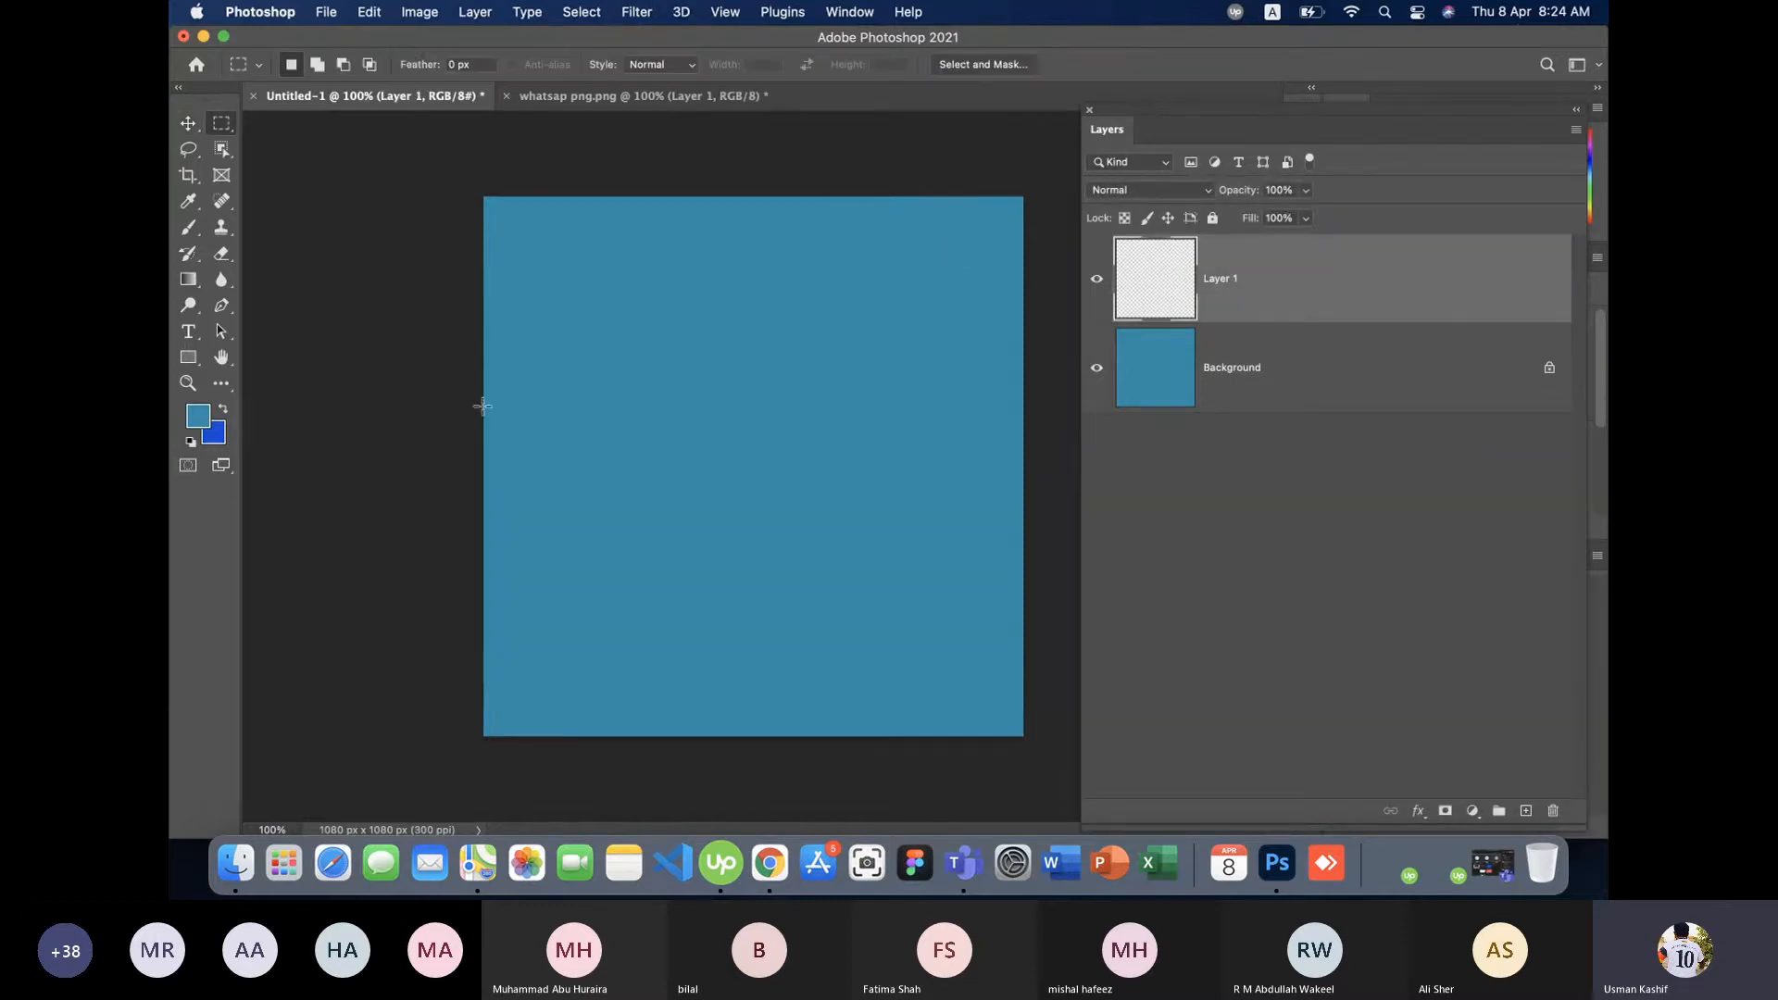
{"action": "left_click_drag", "start_coordinate": [480, 426], "coordinate": [1040, 735]}
{"action": "key", "text": "super+BackSpace"}
{"action": "key", "text": "super+d"}
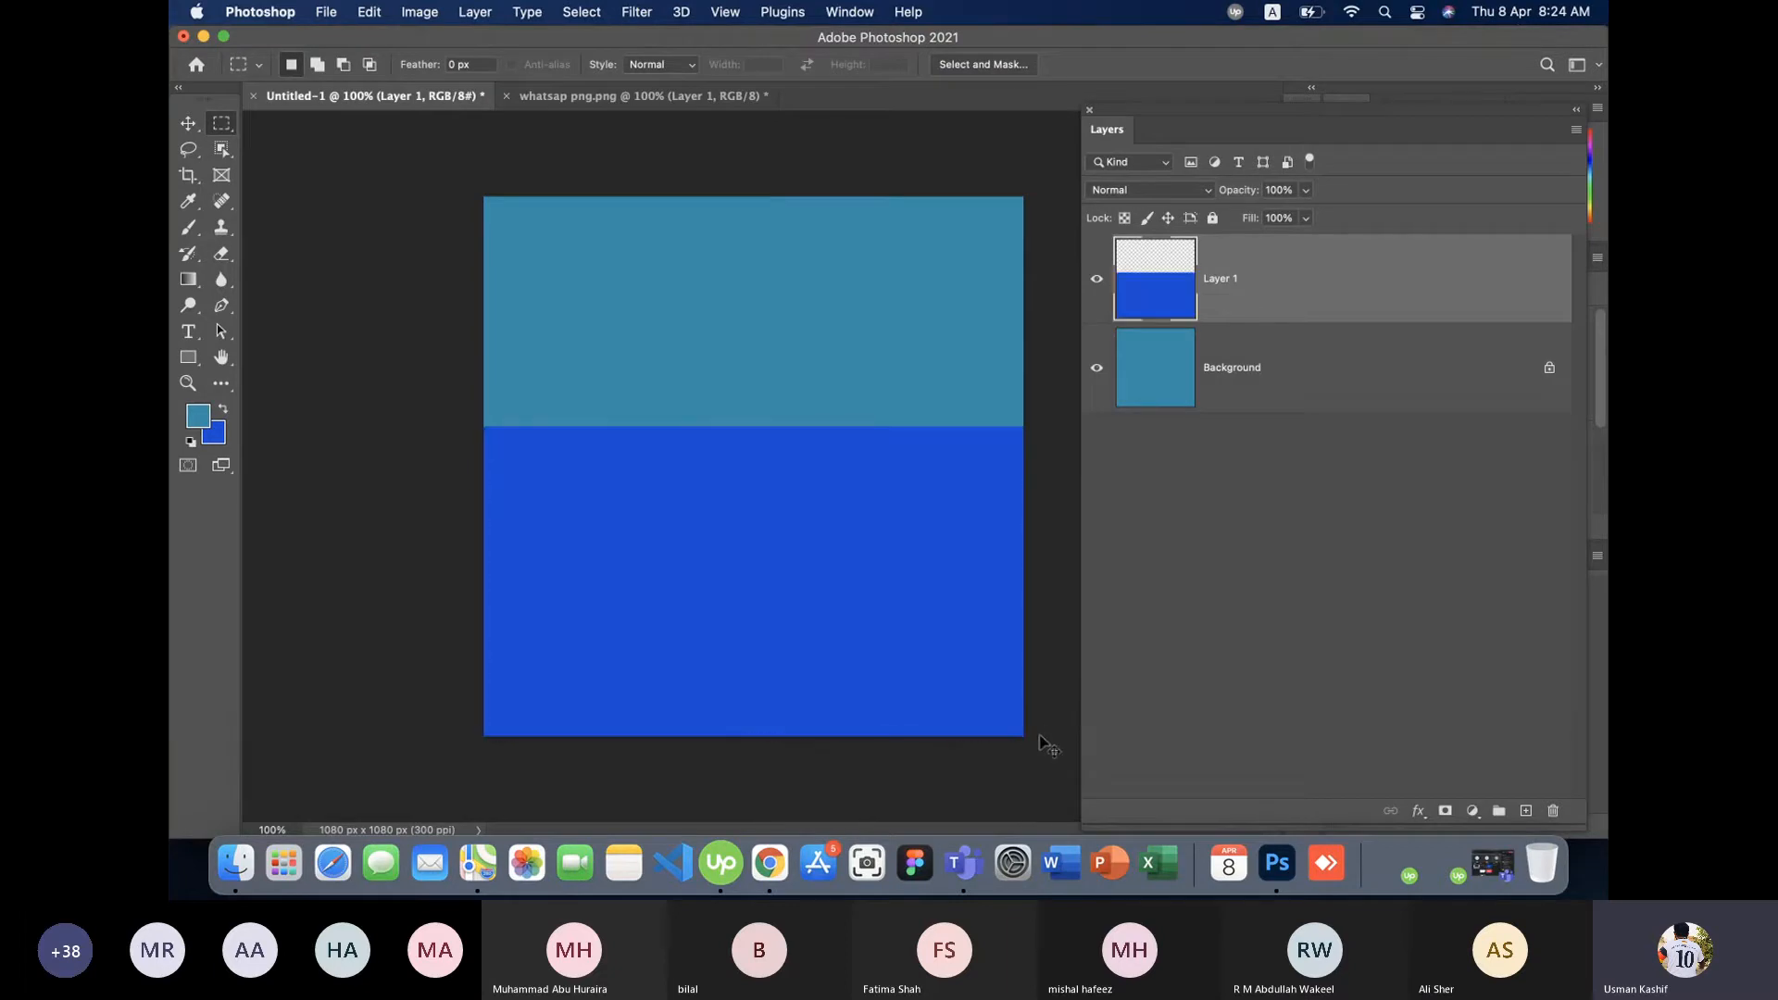
{"action": "left_click", "coordinate": [188, 123]}
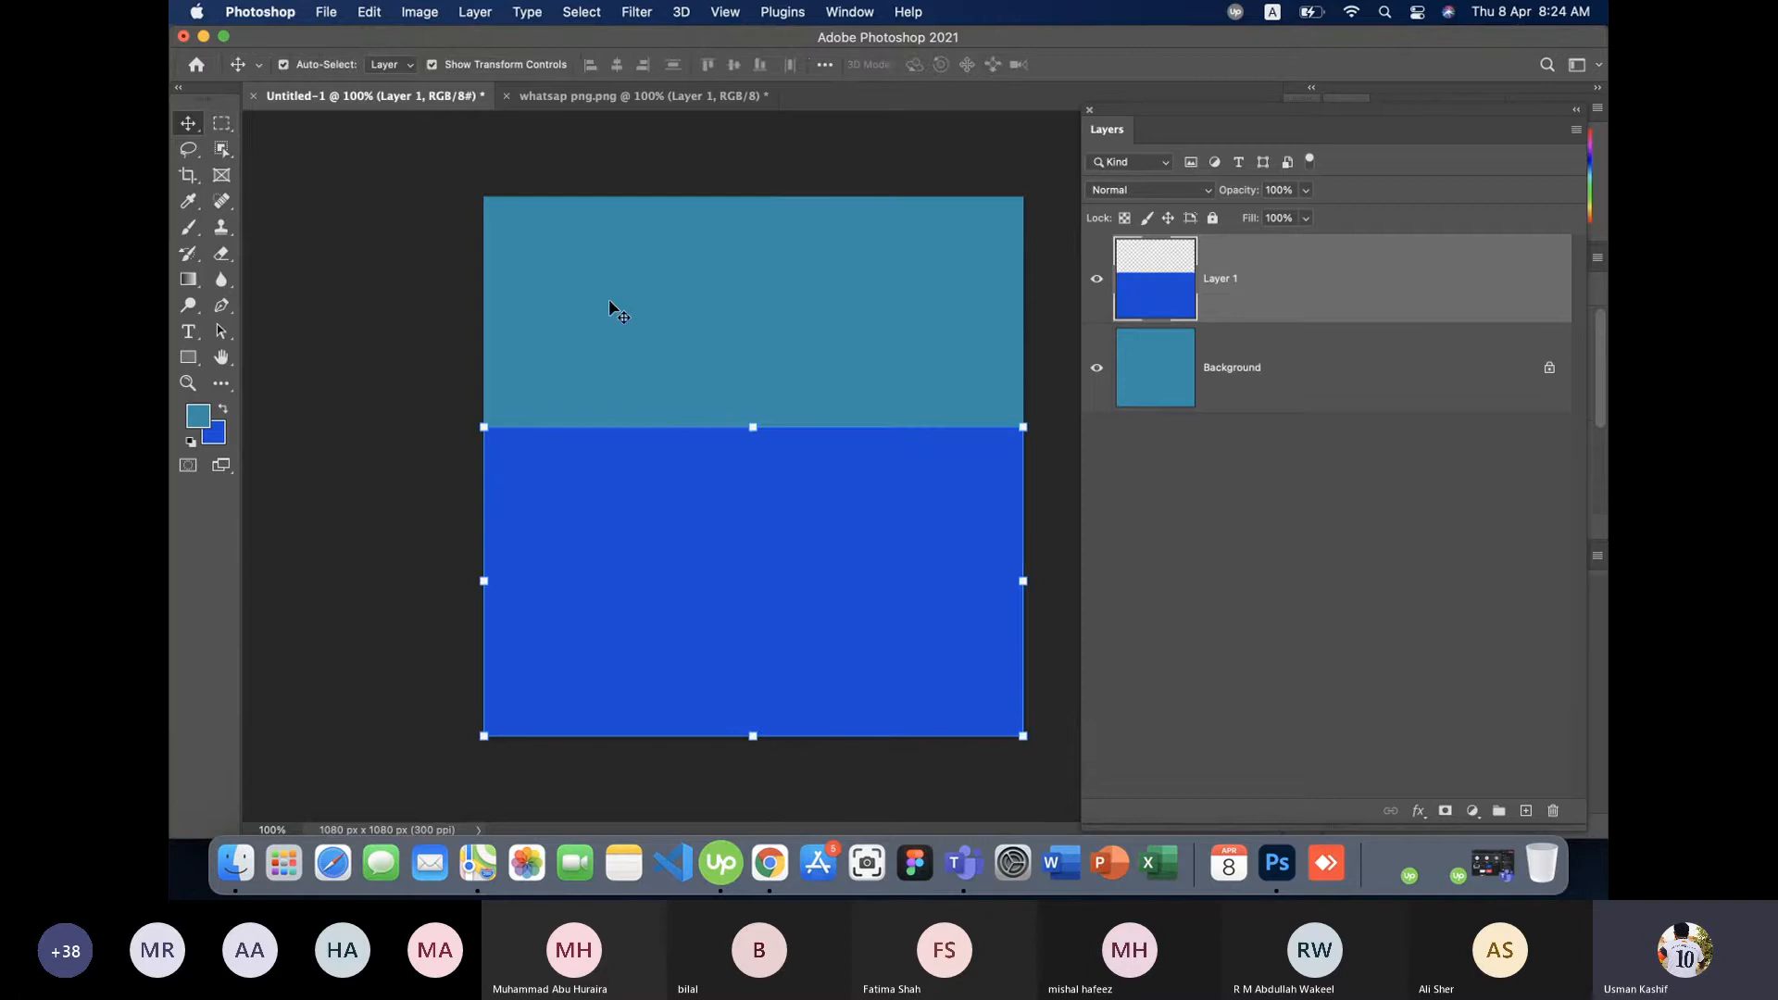
{"action": "left_click", "coordinate": [429, 309]}
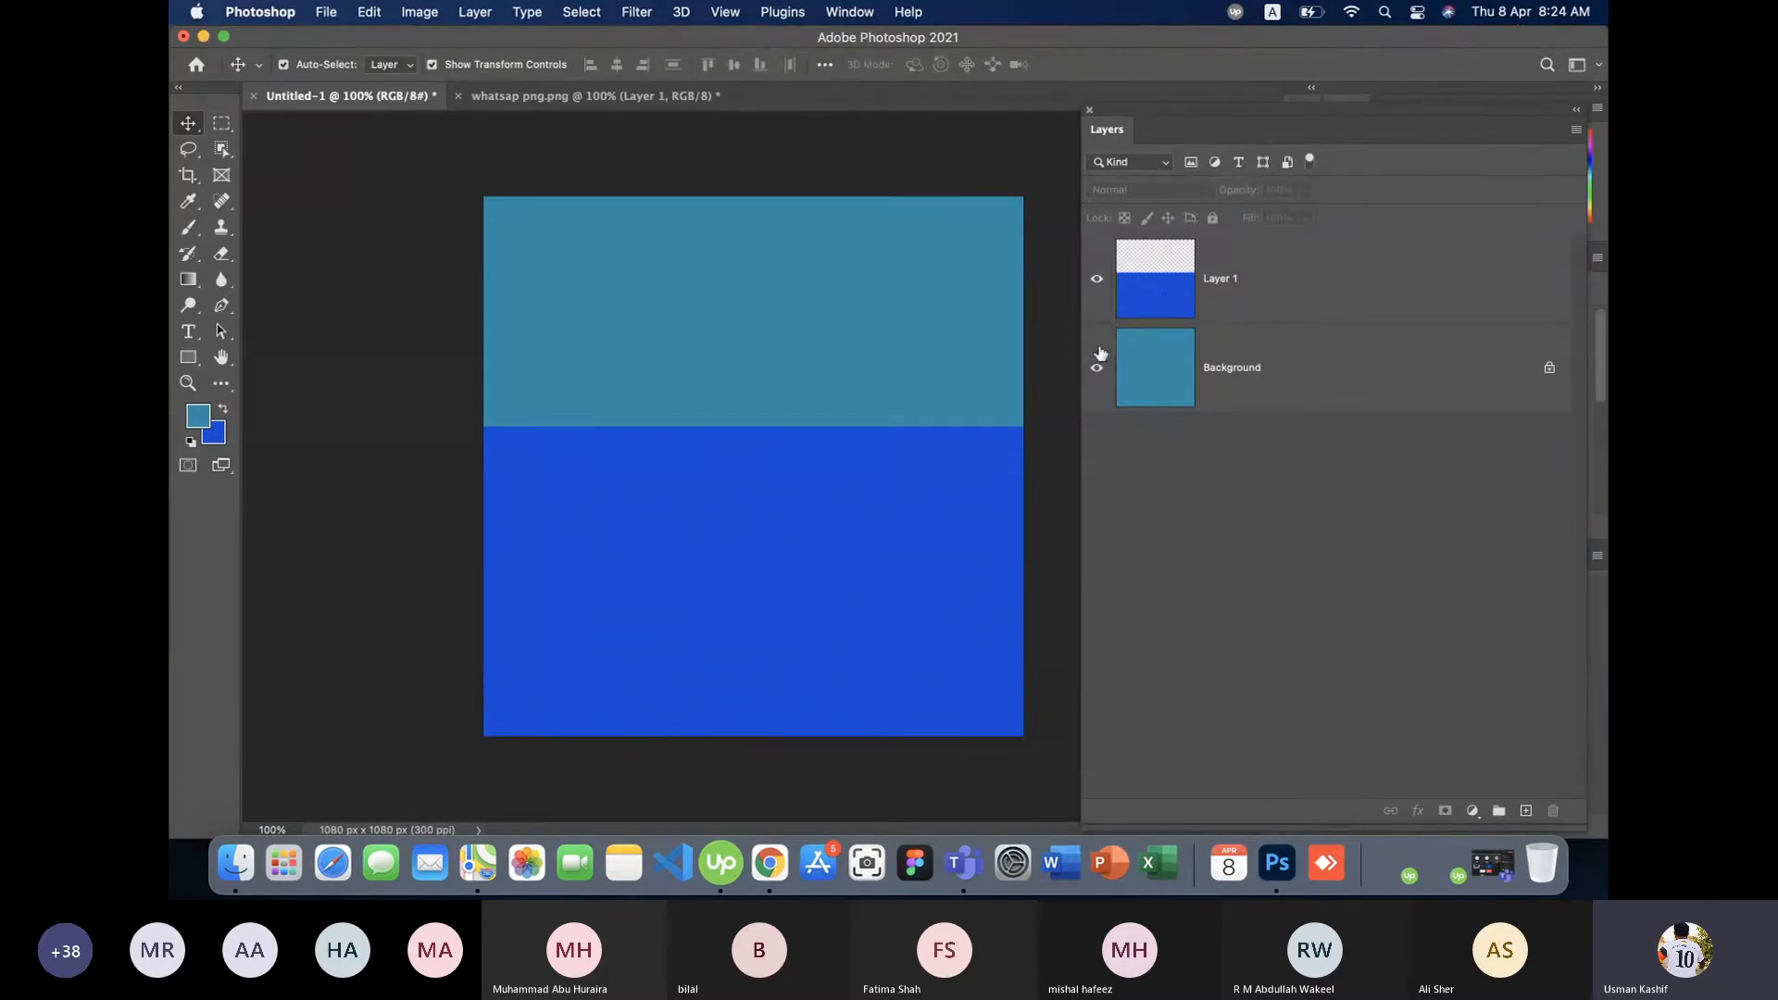
- Stretch the blue rectangle on Layer 1 up to the canvas's top edge, and shorten it to leave a teal strip above
{"action": "left_click", "coordinate": [913, 537]}
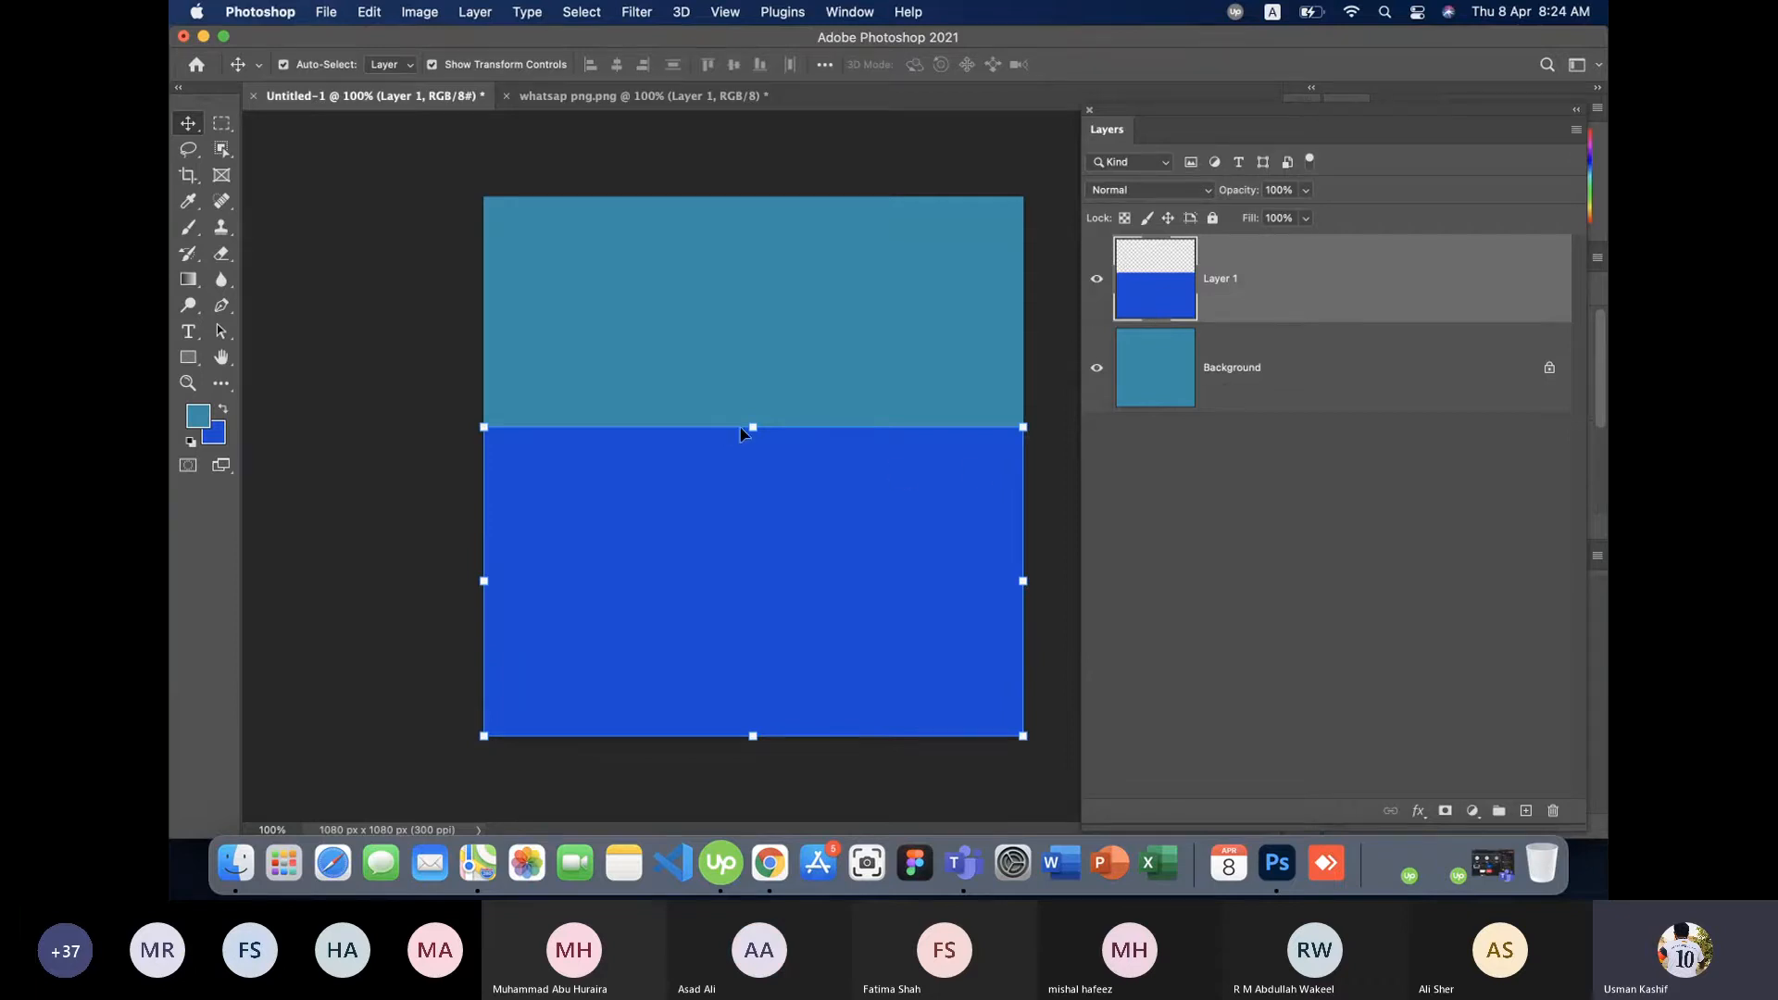
{"action": "left_click_drag", "start_coordinate": [752, 427], "coordinate": [732, 196]}
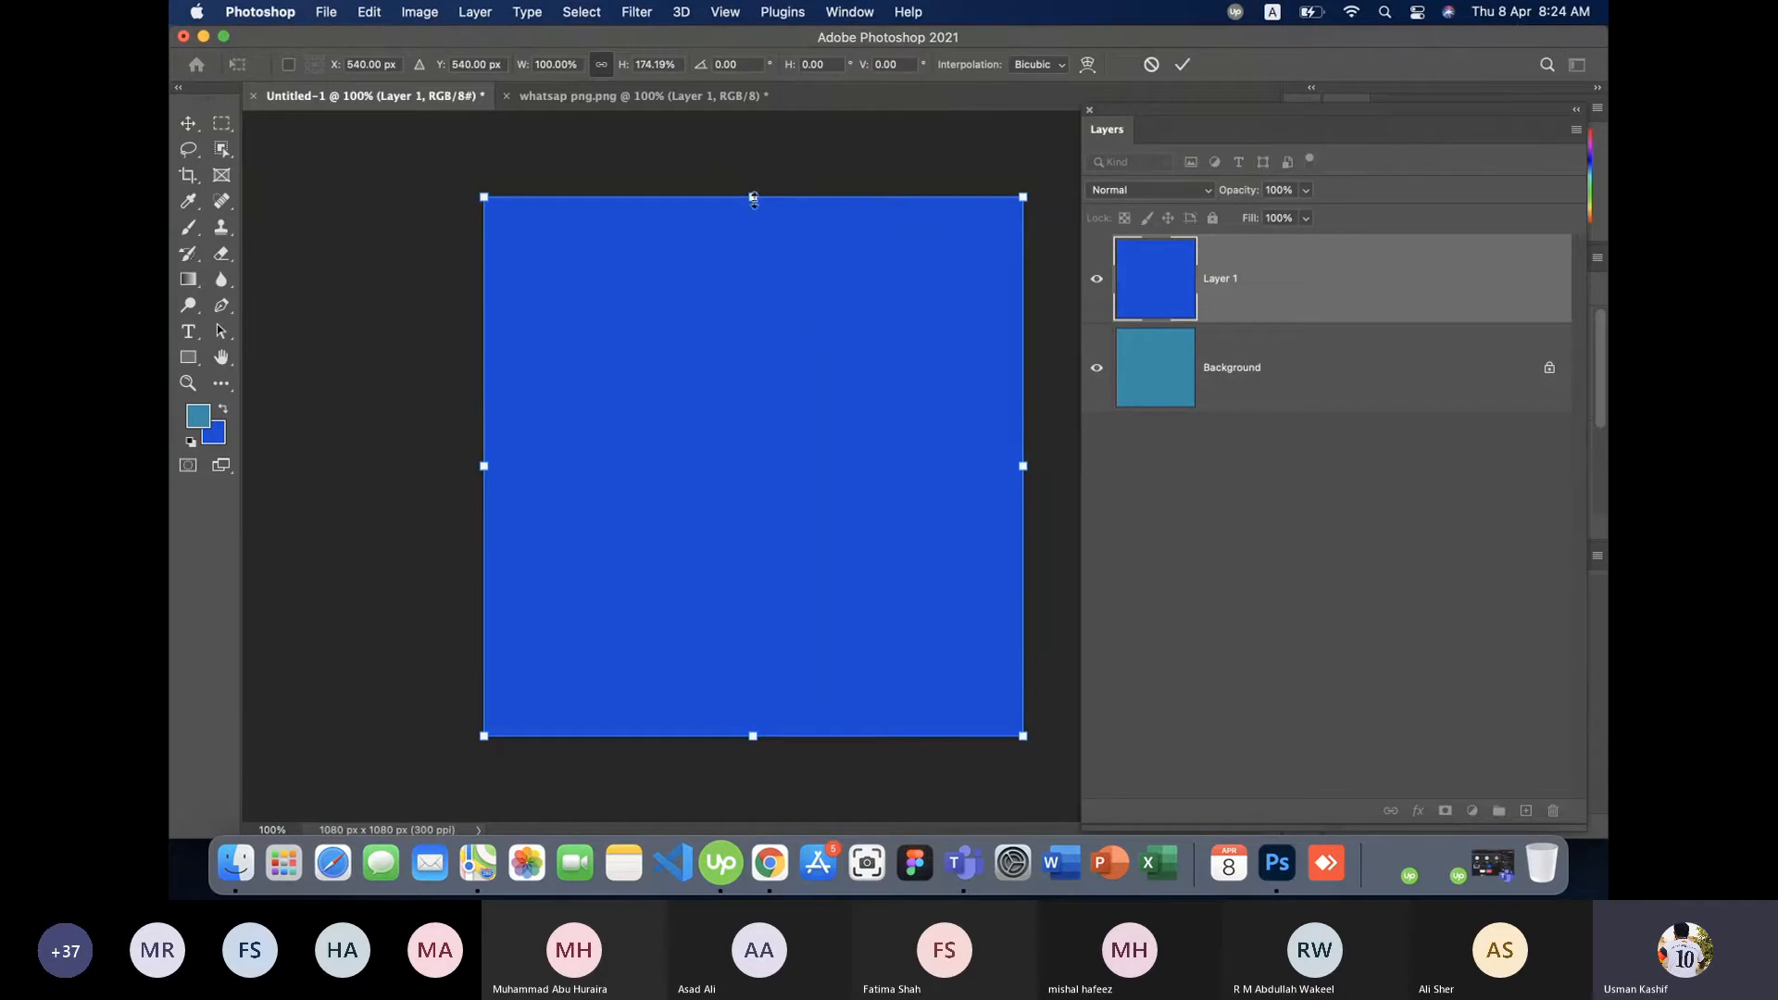
{"action": "left_click_drag", "start_coordinate": [754, 198], "coordinate": [756, 300]}
{"action": "key", "text": "Return"}
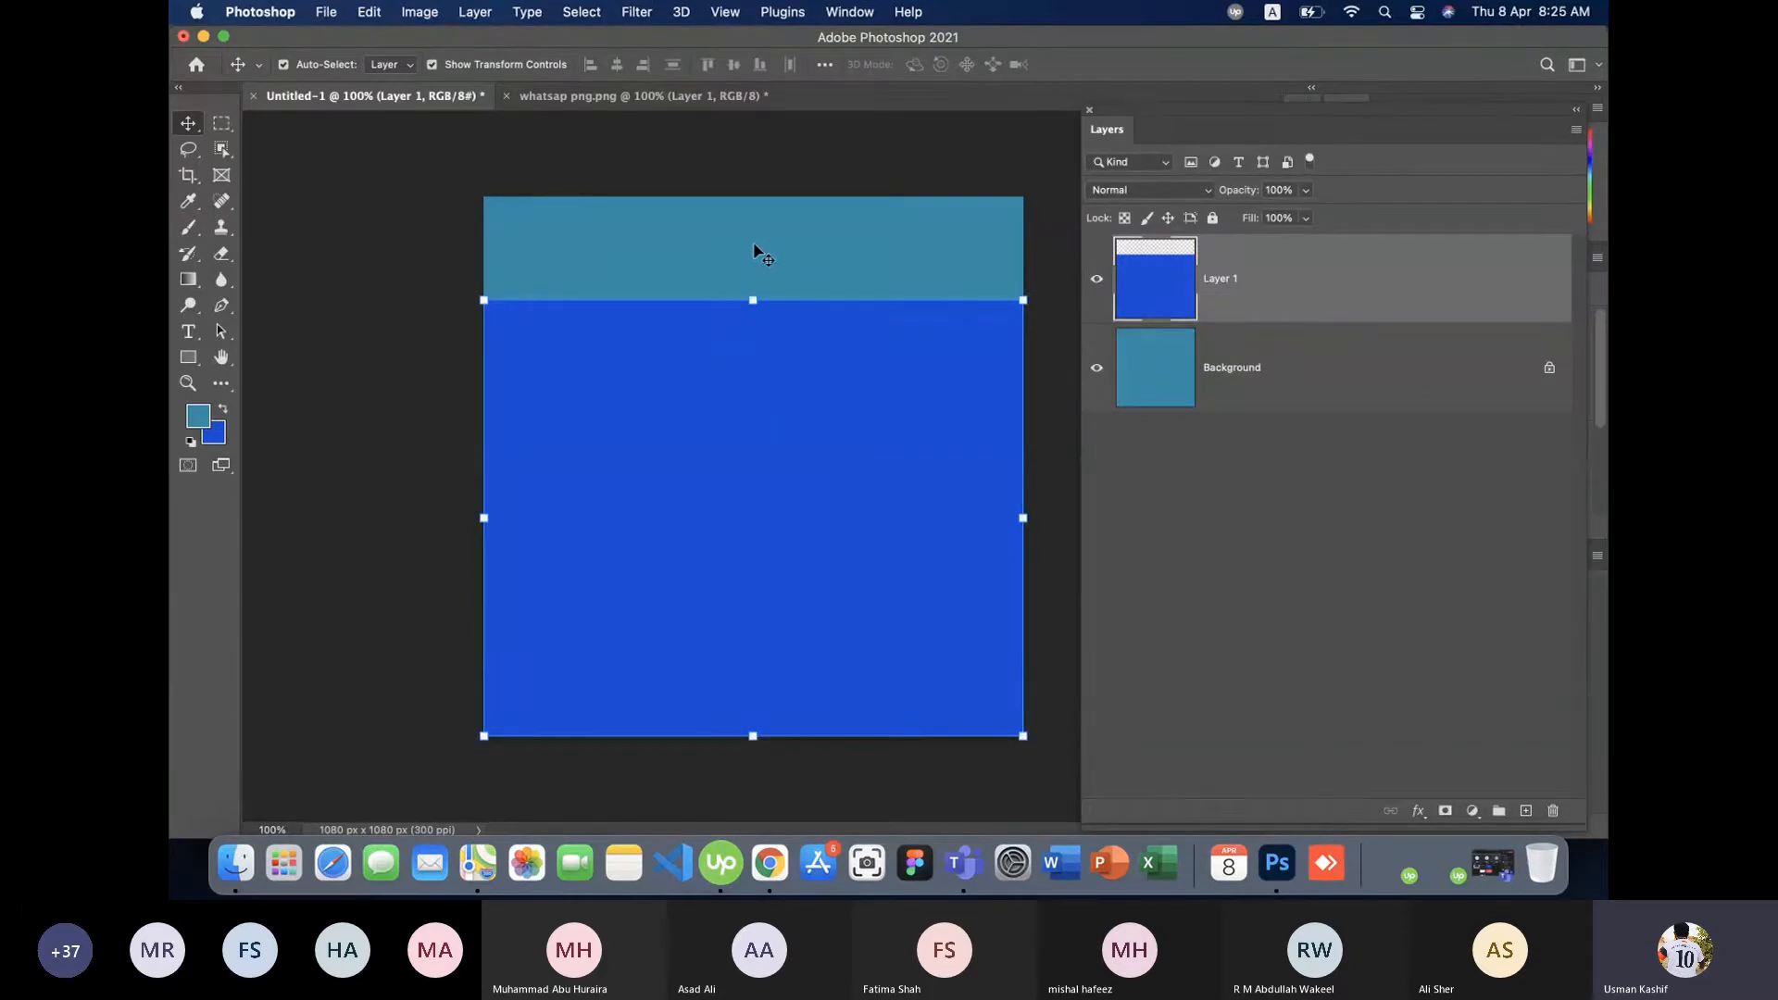
- Delete the blue Layer 1, reset the colours to default black and white, and fill the Background layer with white
{"action": "key", "text": "Delete"}
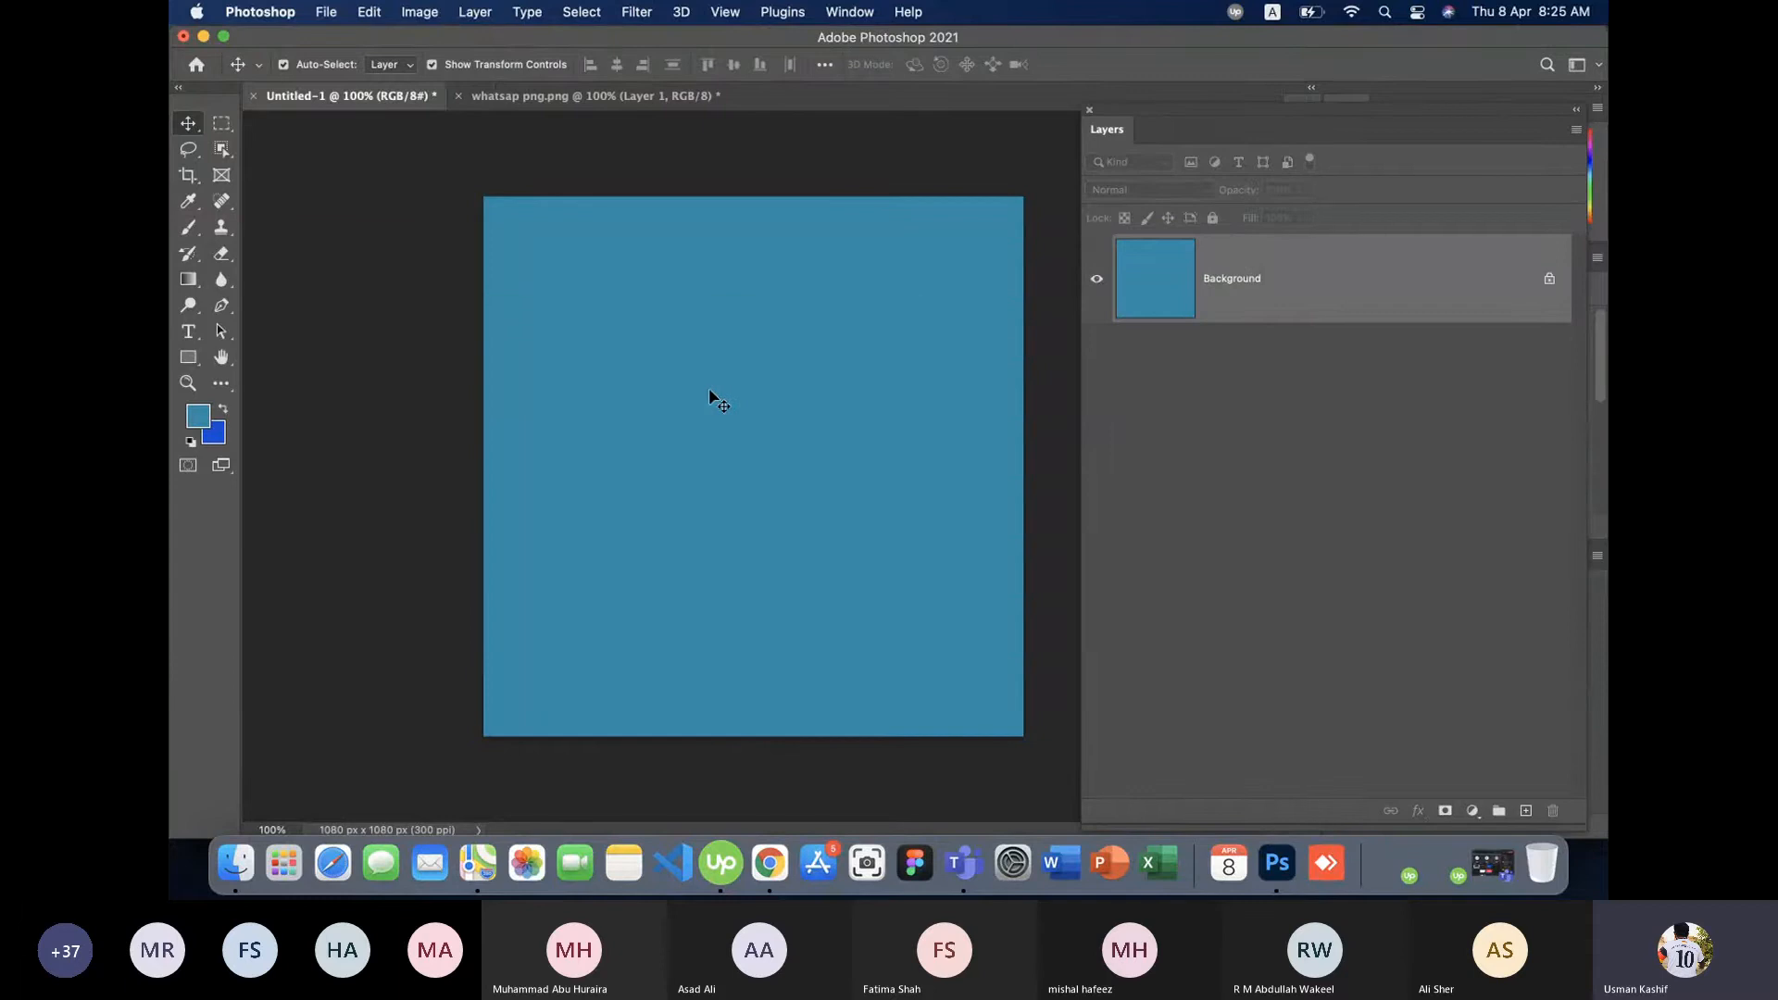
{"action": "left_click", "coordinate": [191, 442]}
{"action": "key", "text": "super+BackSpace"}
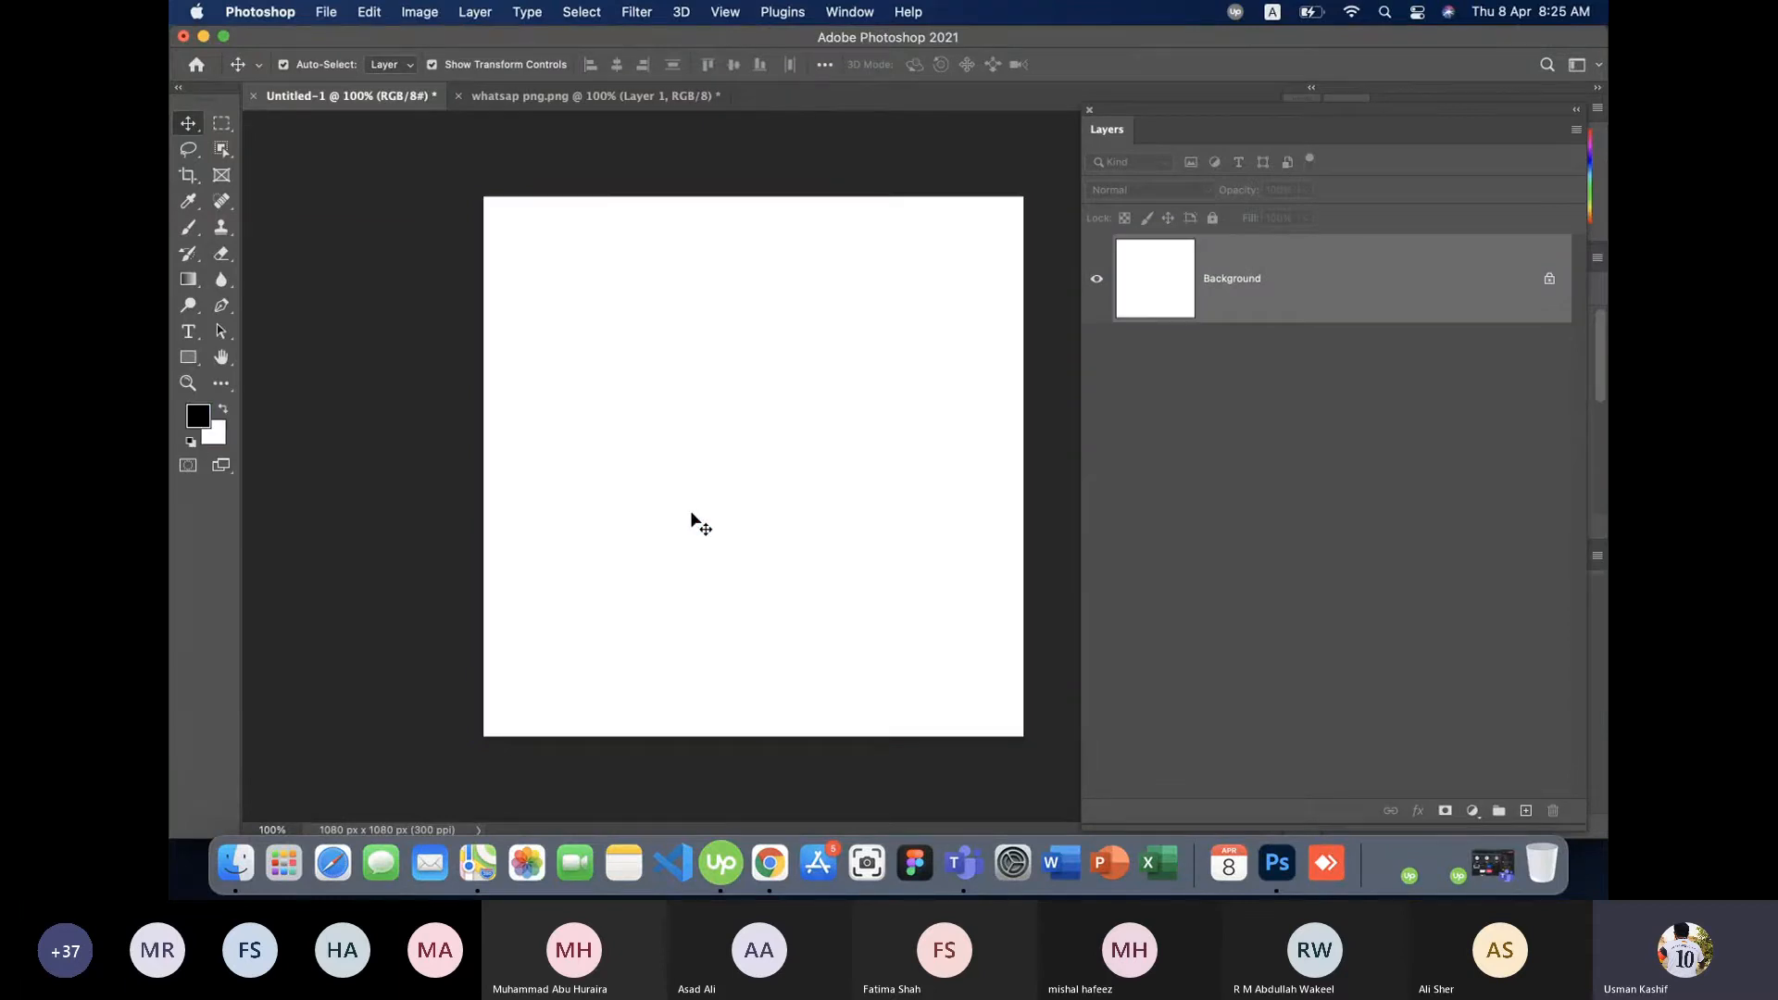
- Set up the Brush tool with a size of 35 and a bright red foreground colour
{"action": "left_click", "coordinate": [188, 227]}
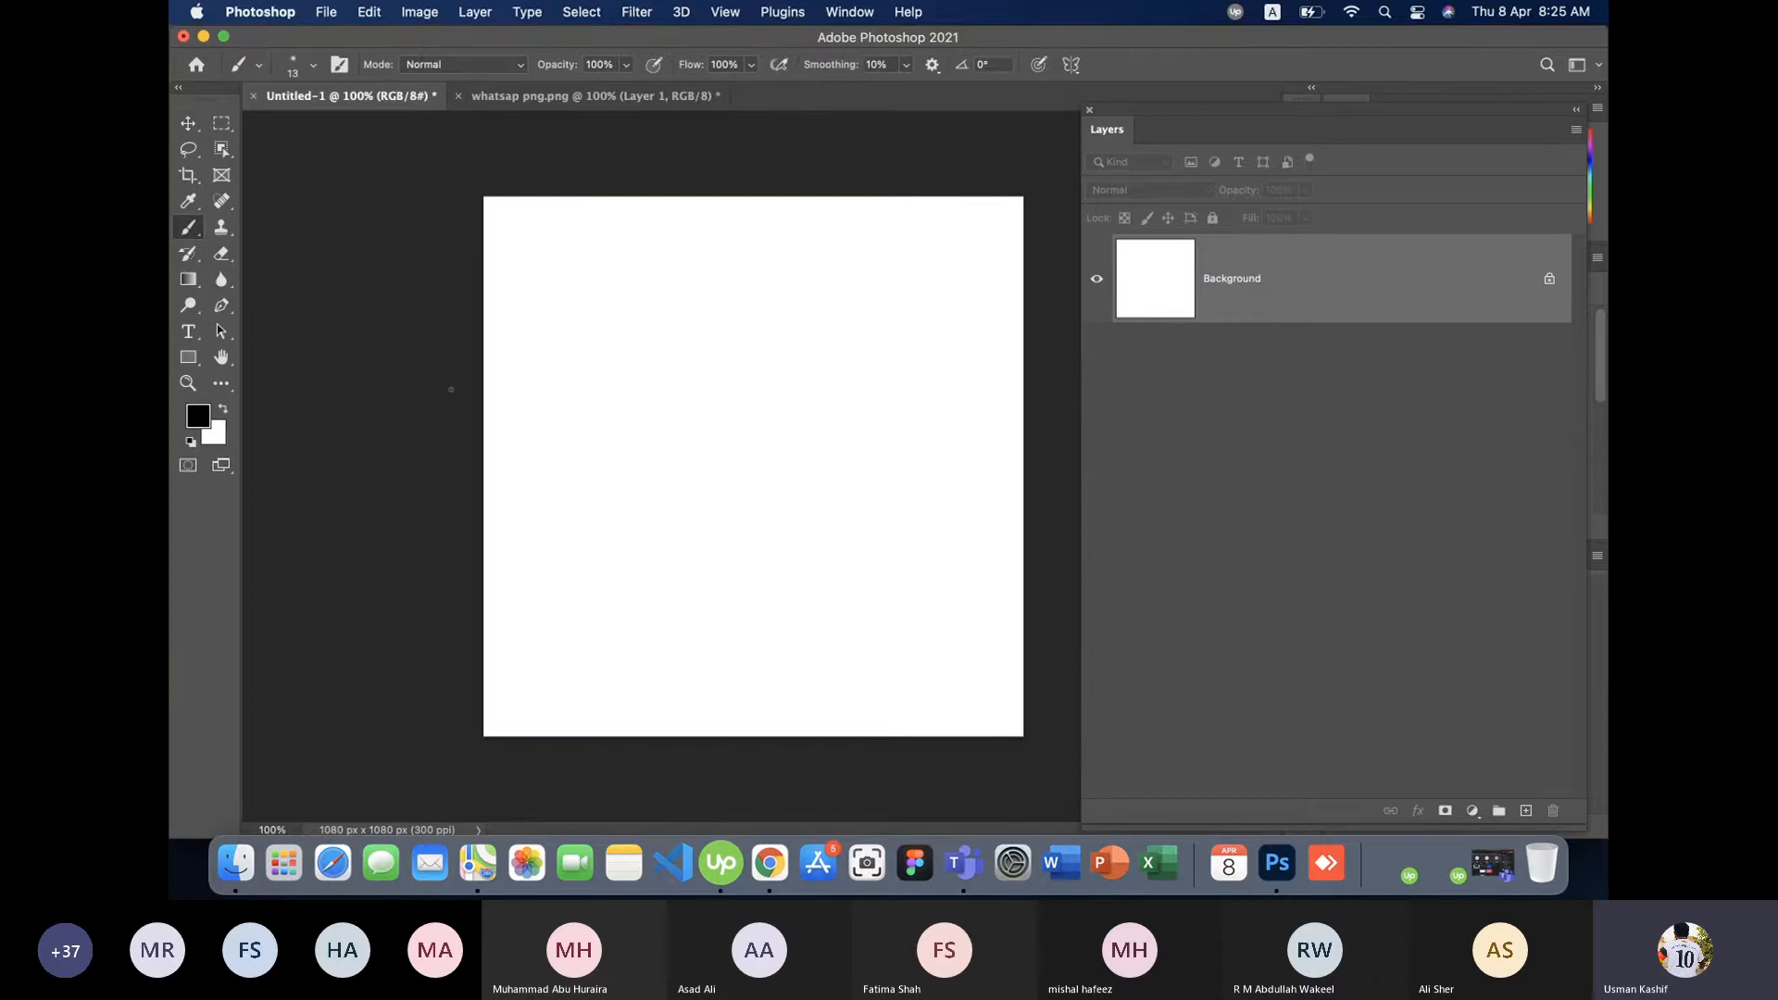
{"action": "key", "text": "bracketright"}
{"action": "key", "text": "bracketright"}
{"action": "left_click", "coordinate": [195, 416]}
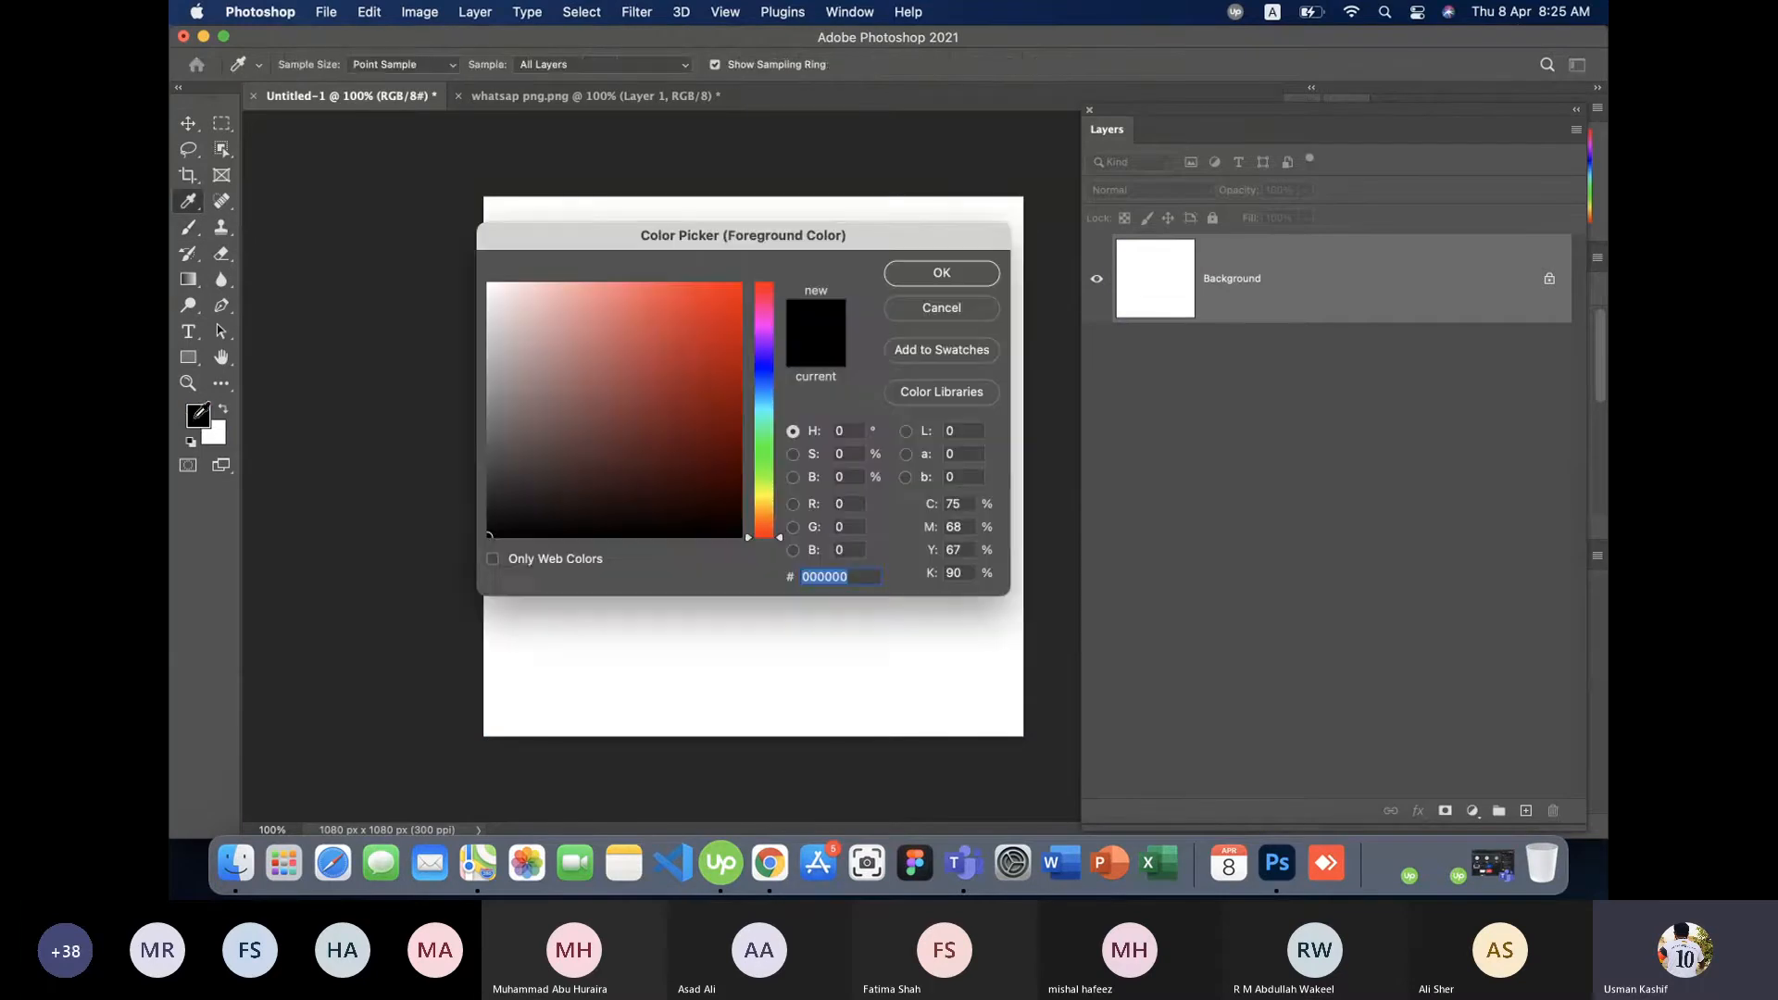
{"action": "left_click", "coordinate": [682, 342]}
{"action": "left_click", "coordinate": [932, 275]}
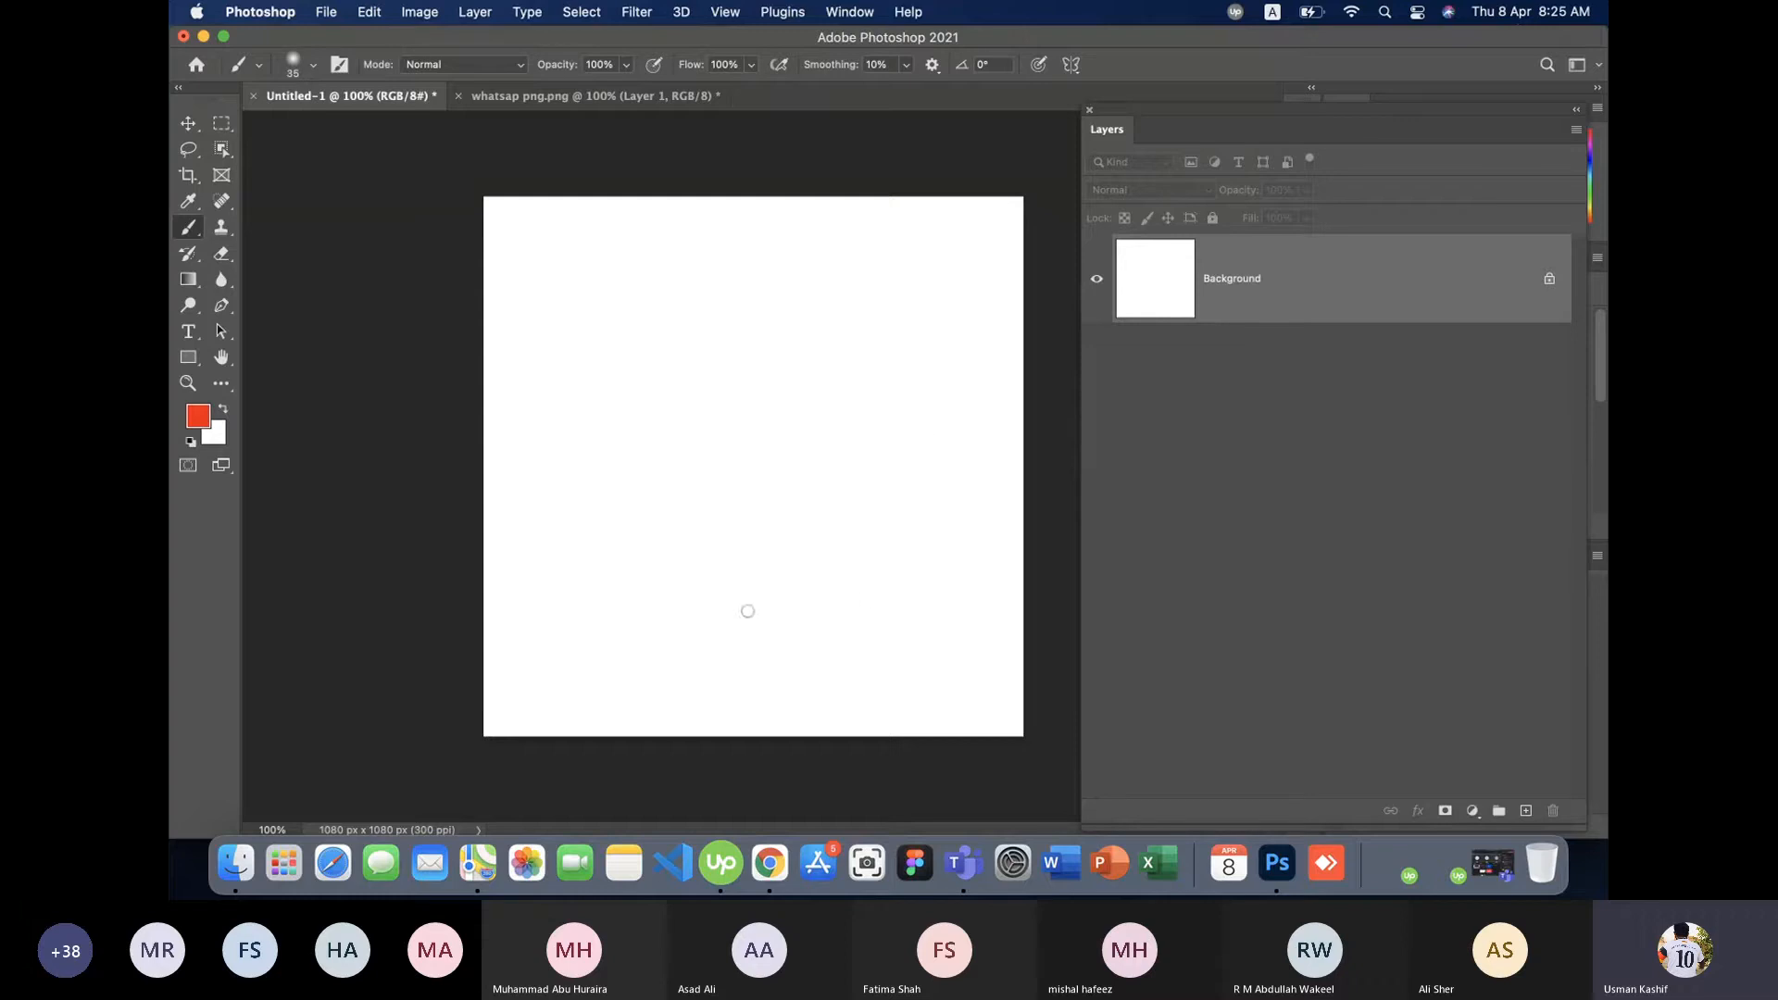
- Paint a long, flat red bar in the lower-right part of the white Background layer
{"action": "scroll", "coordinate": [823, 633], "scroll_direction": "up", "scroll_amount": 4}
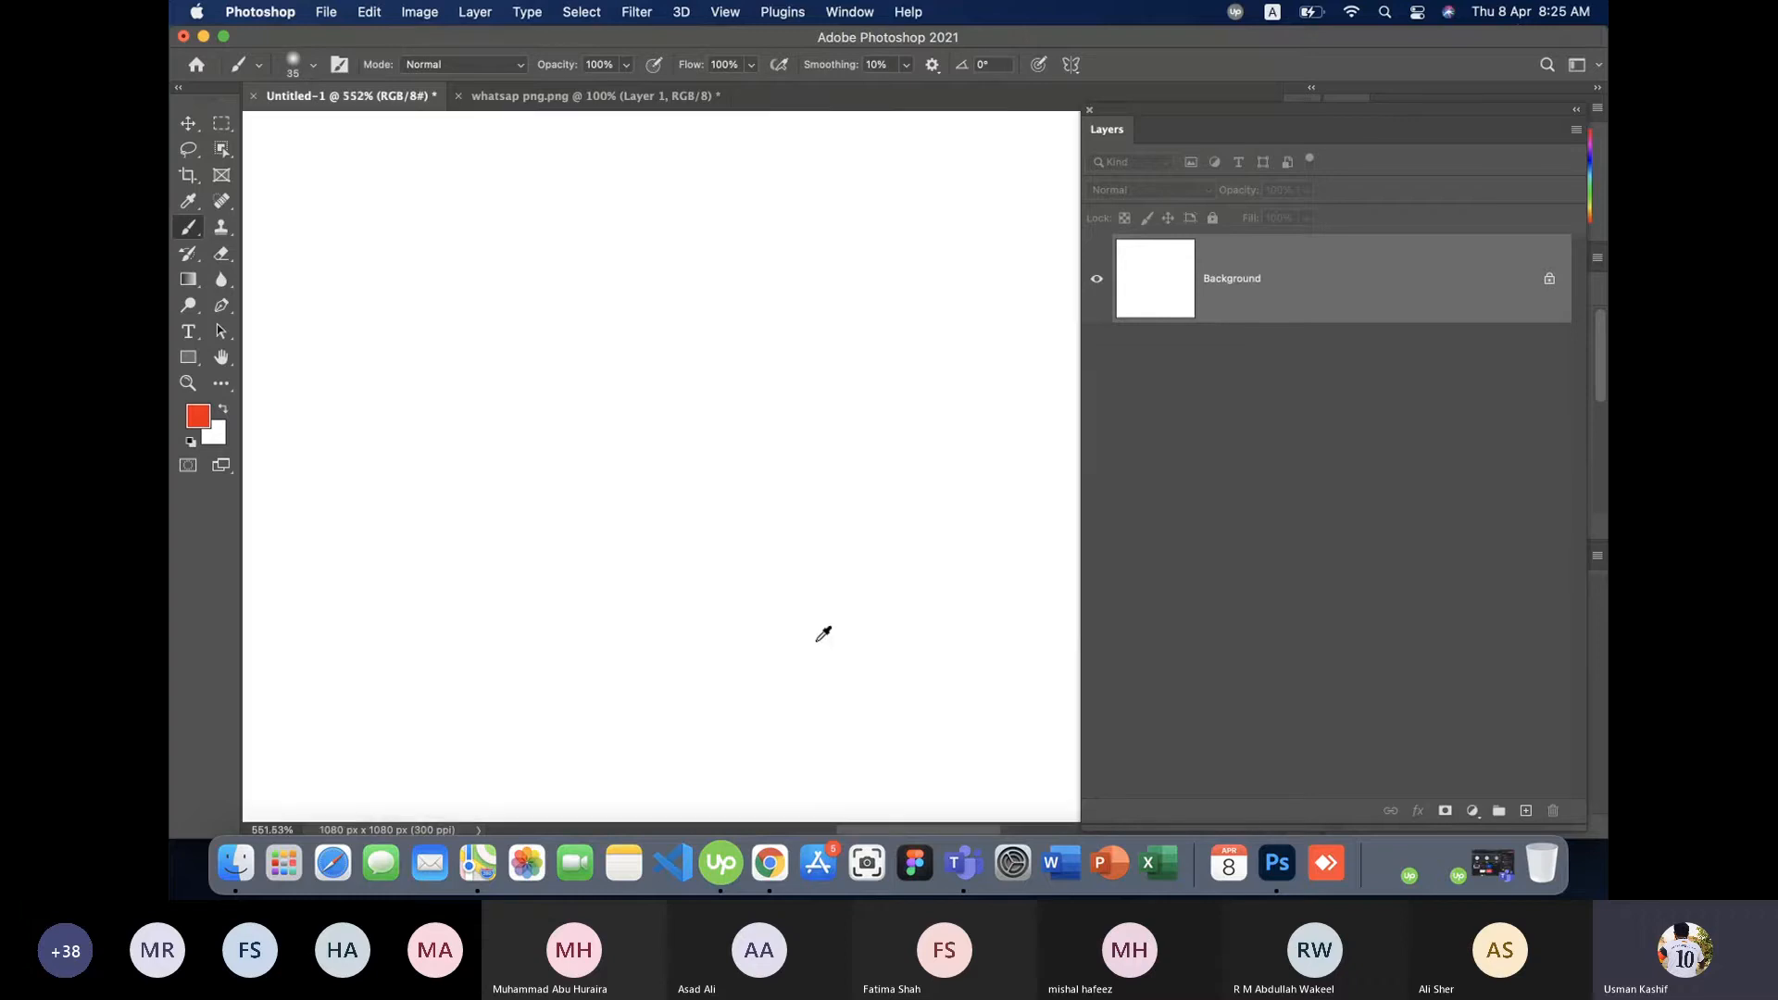
{"action": "scroll", "coordinate": [823, 634], "scroll_direction": "up", "scroll_amount": 5}
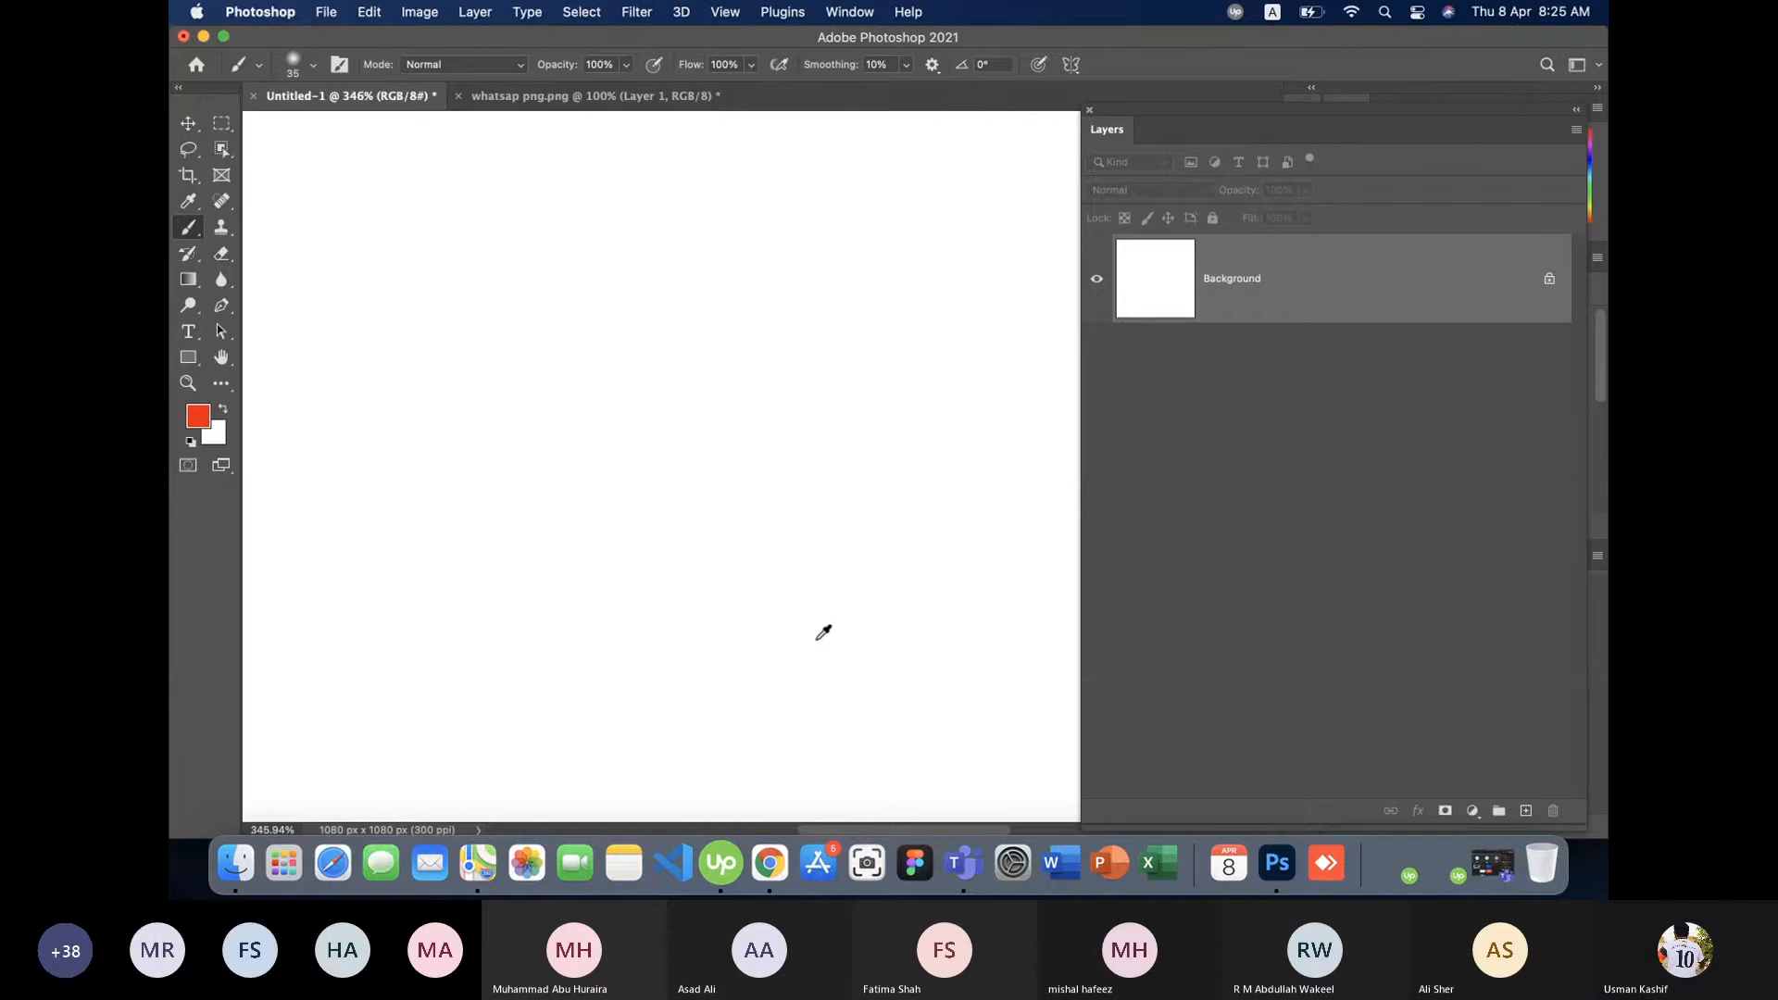
{"action": "scroll", "coordinate": [822, 630], "scroll_direction": "down", "scroll_amount": 6}
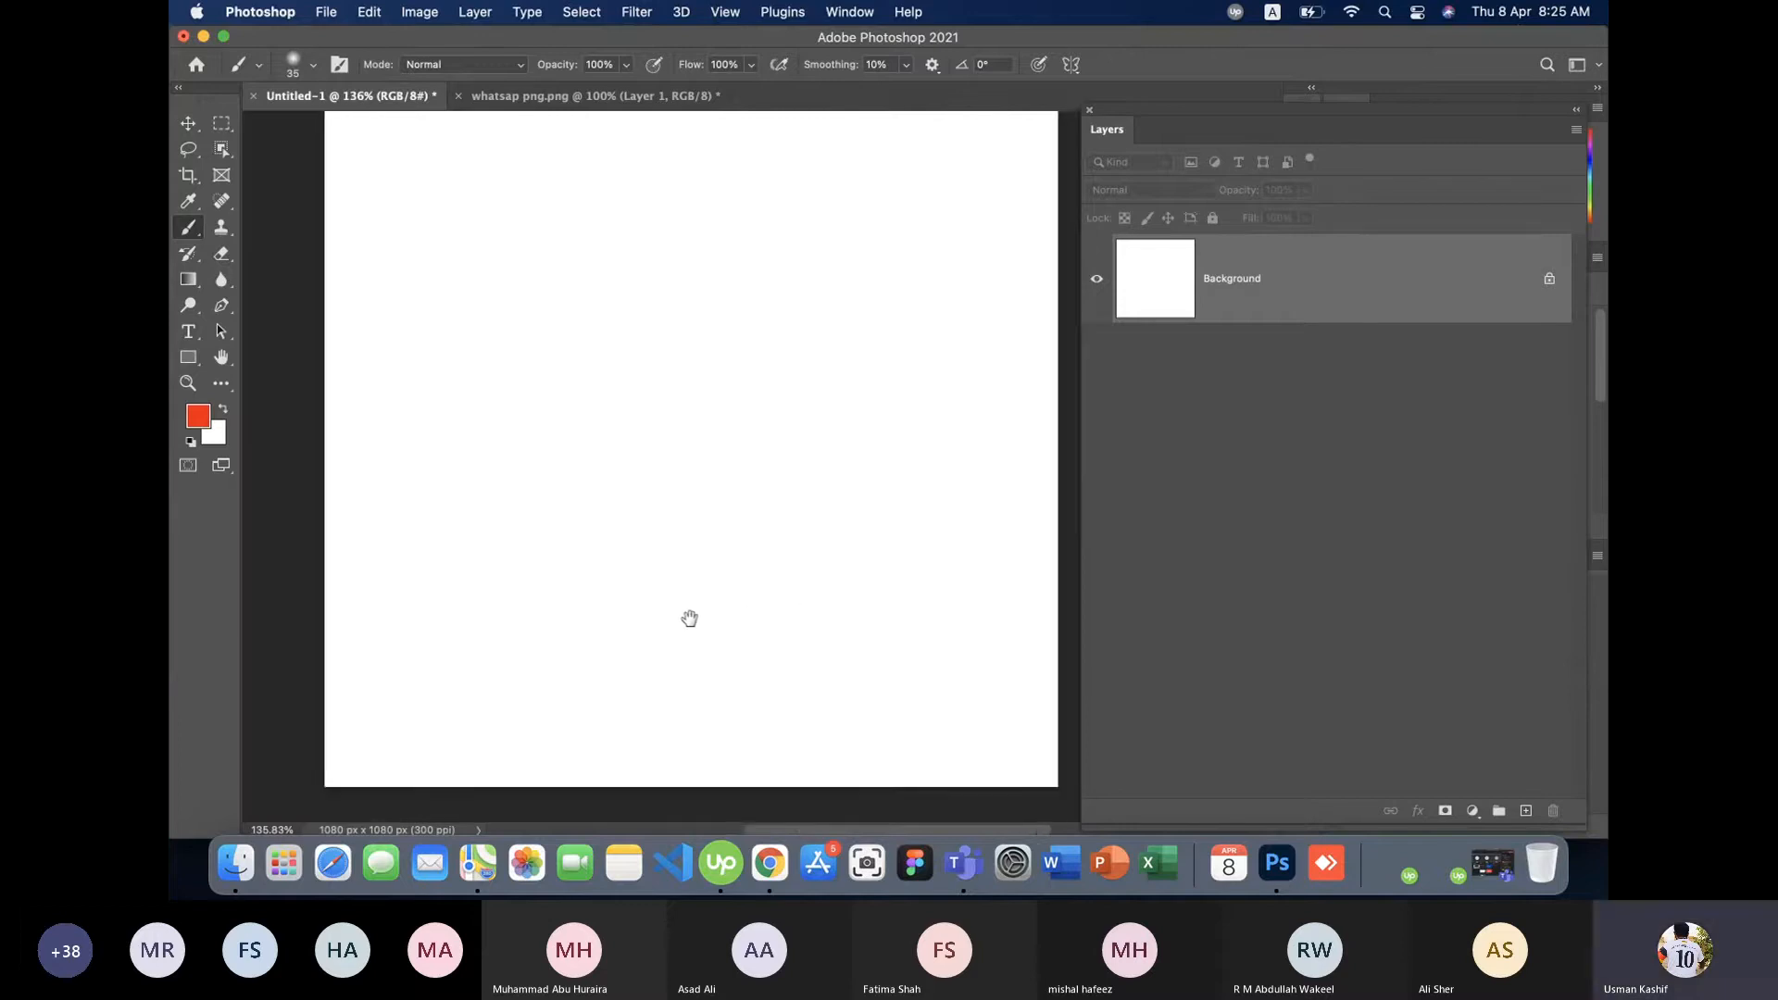
{"action": "left_click_drag", "start_coordinate": [797, 608], "coordinate": [765, 632]}
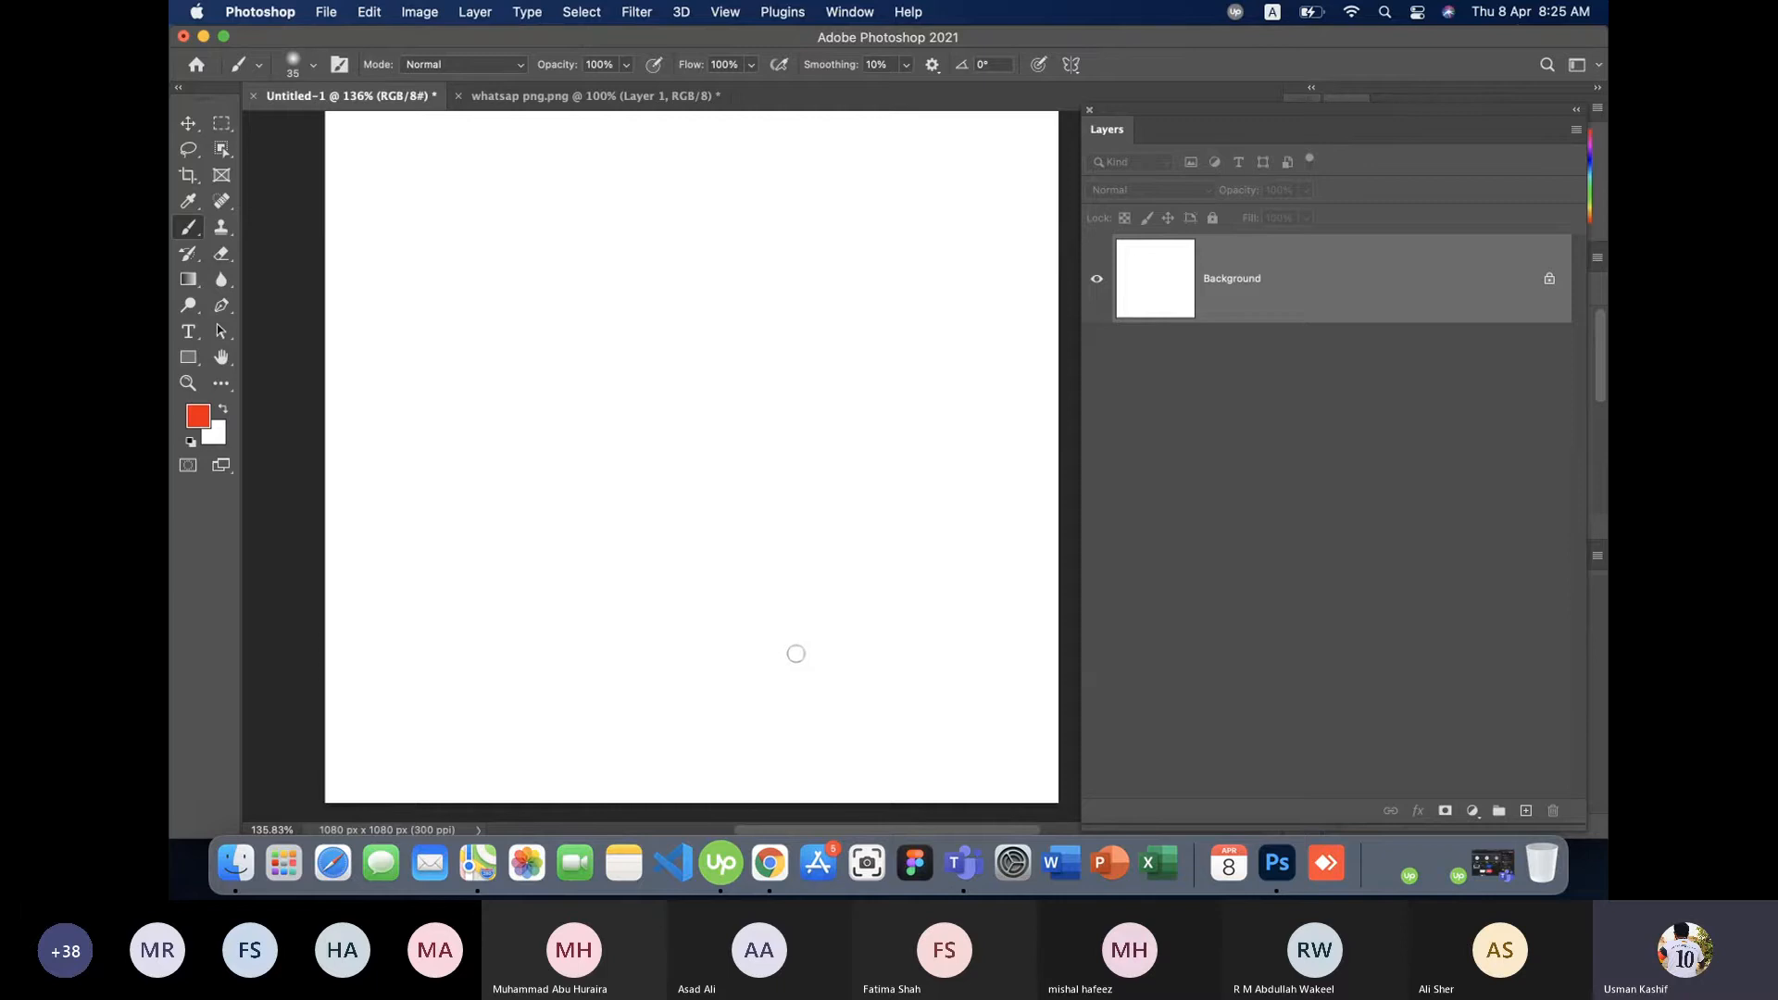
{"action": "left_click_drag", "start_coordinate": [683, 602], "coordinate": [987, 594]}
{"action": "mouse_move", "coordinate": [682, 613]}
{"action": "left_mouse_down"}
{"action": "mouse_move", "coordinate": [691, 660]}
{"action": "mouse_move", "coordinate": [989, 627]}
{"action": "mouse_move", "coordinate": [729, 622]}
{"action": "mouse_move", "coordinate": [860, 628]}
{"action": "mouse_move", "coordinate": [728, 645]}
{"action": "mouse_move", "coordinate": [931, 634]}
{"action": "left_mouse_up"}
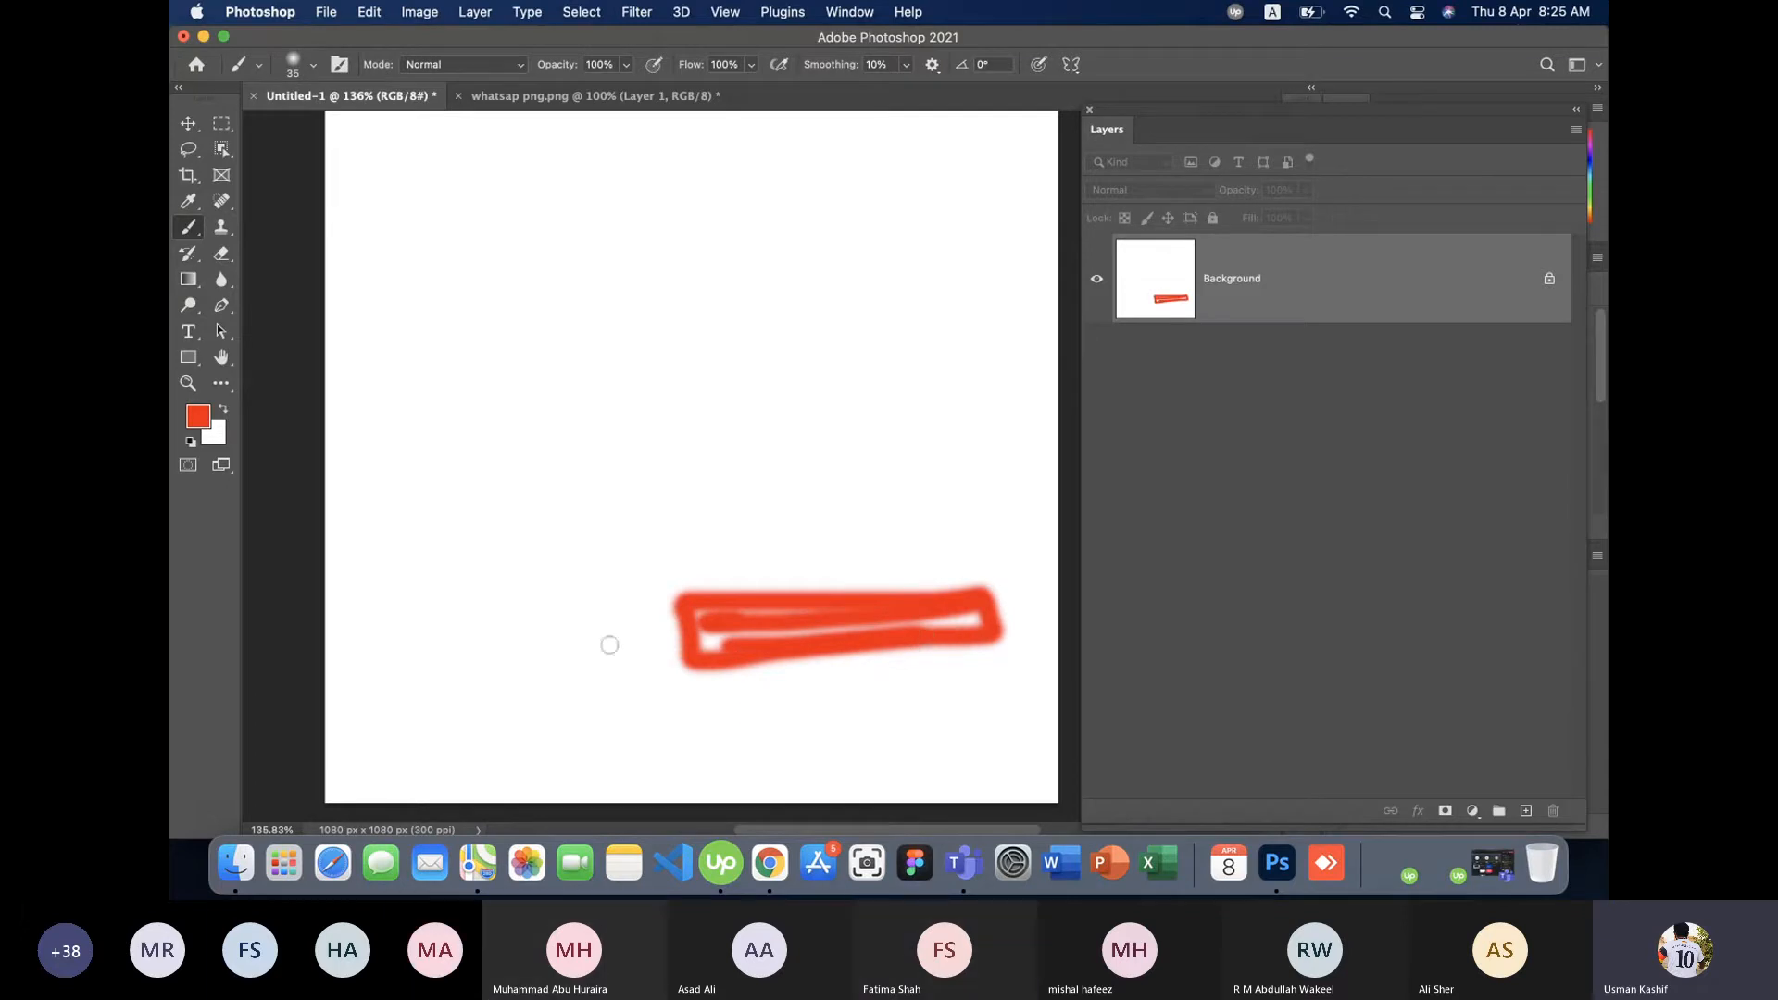
- Reduce the brush size to 15 and paint over the white gaps inside the red bar
{"action": "key", "text": "bracketleft"}
{"action": "key", "text": "bracketleft"}
{"action": "left_click_drag", "start_coordinate": [703, 639], "coordinate": [976, 620]}
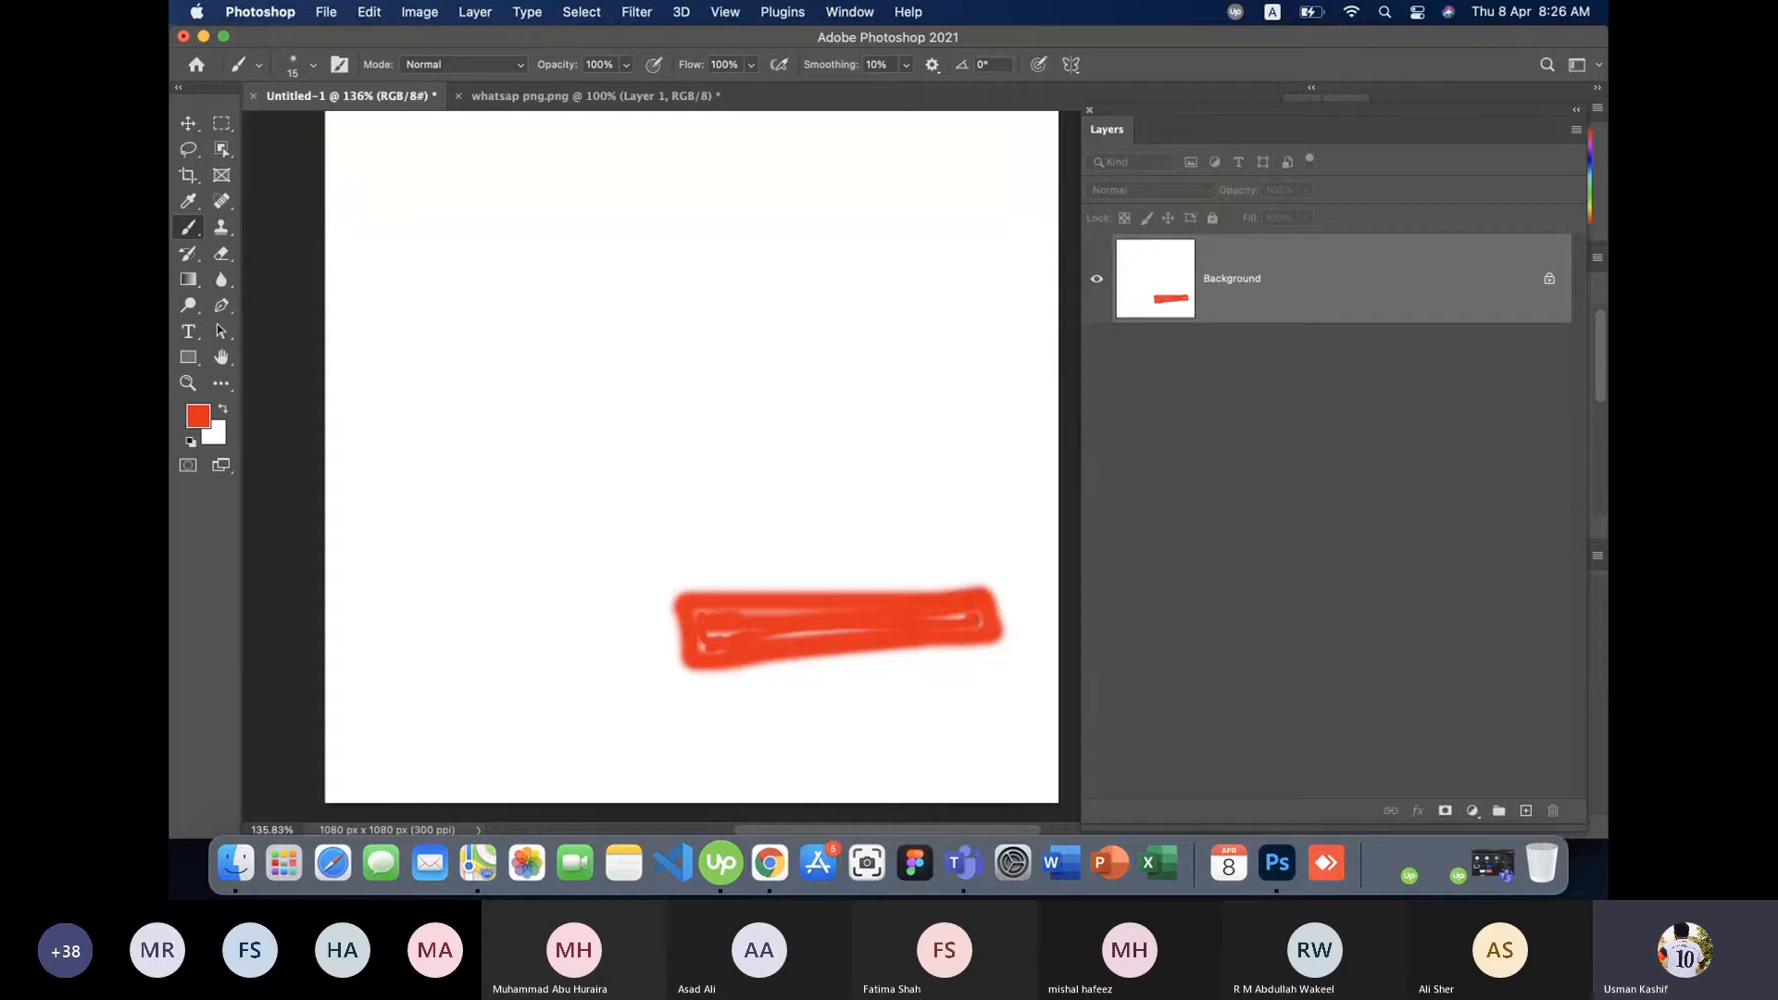
{"action": "left_click_drag", "start_coordinate": [827, 633], "coordinate": [722, 633]}
- Paint seven thin red lines stacked one above another over the red bar
{"action": "left_click_drag", "start_coordinate": [691, 560], "coordinate": [938, 560]}
{"action": "left_click_drag", "start_coordinate": [714, 521], "coordinate": [951, 499]}
{"action": "left_click_drag", "start_coordinate": [706, 452], "coordinate": [893, 451]}
{"action": "left_click_drag", "start_coordinate": [714, 408], "coordinate": [878, 385]}
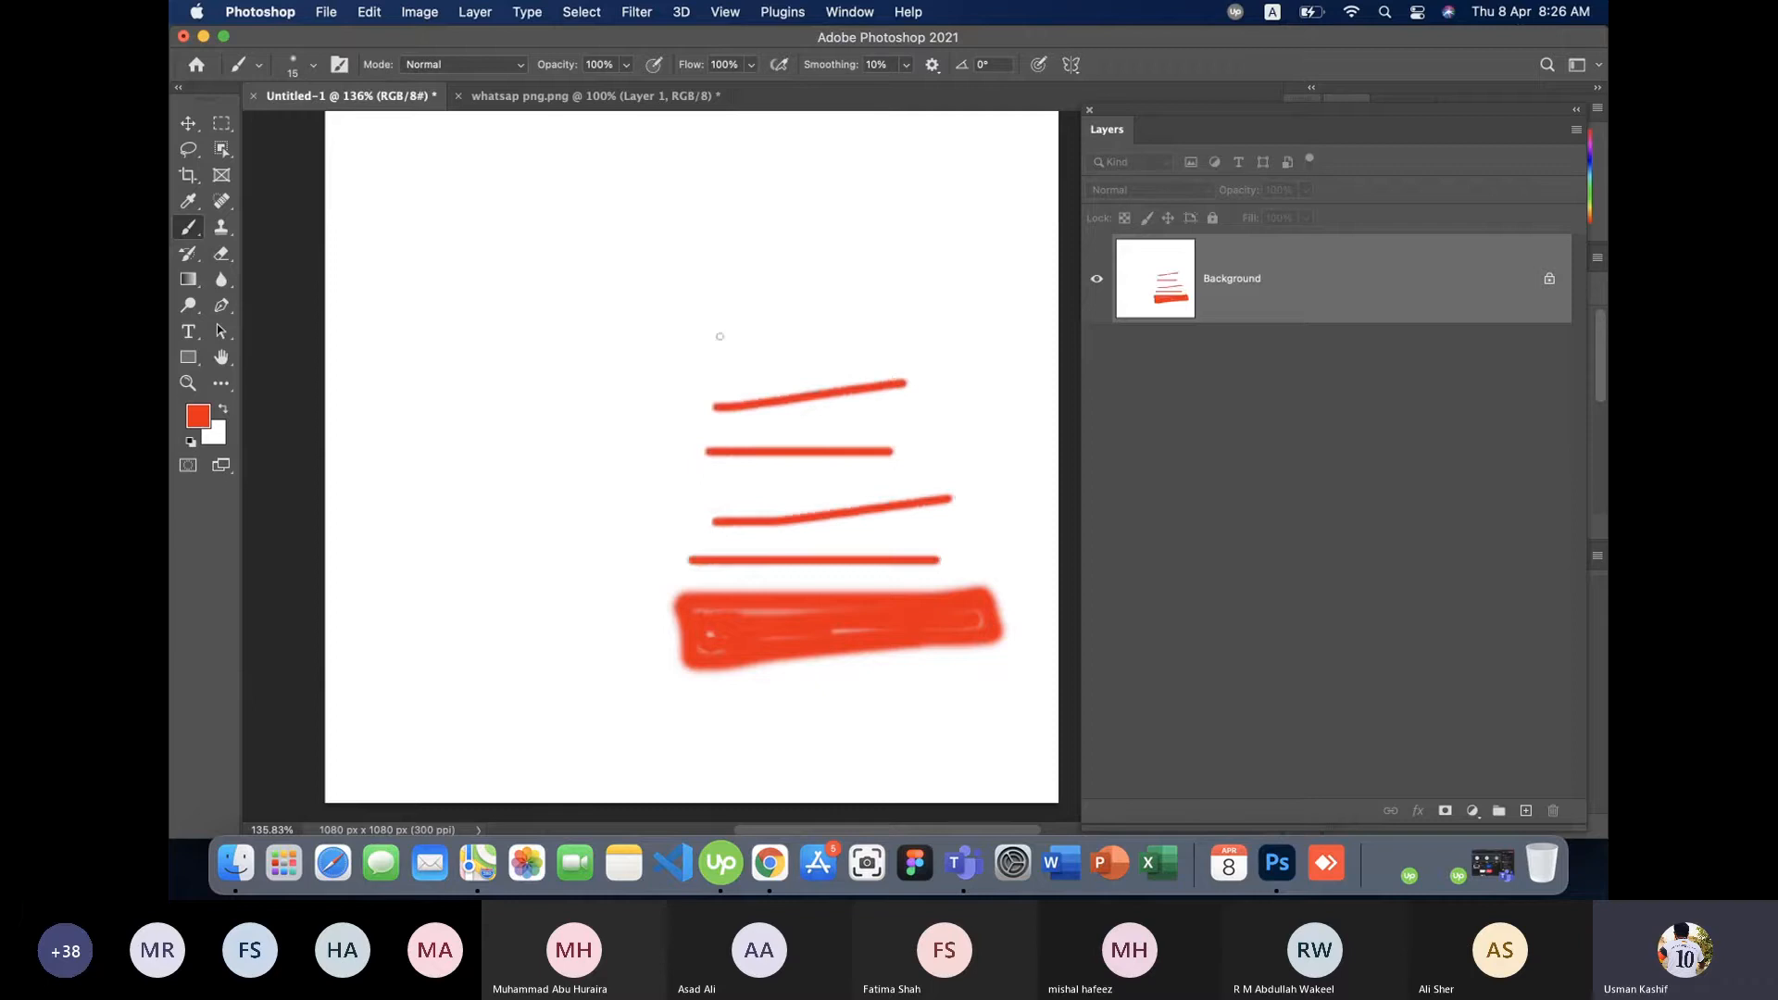
{"action": "left_click_drag", "start_coordinate": [686, 337], "coordinate": [903, 325]}
{"action": "left_click_drag", "start_coordinate": [711, 278], "coordinate": [878, 260]}
{"action": "left_click_drag", "start_coordinate": [730, 209], "coordinate": [895, 189]}
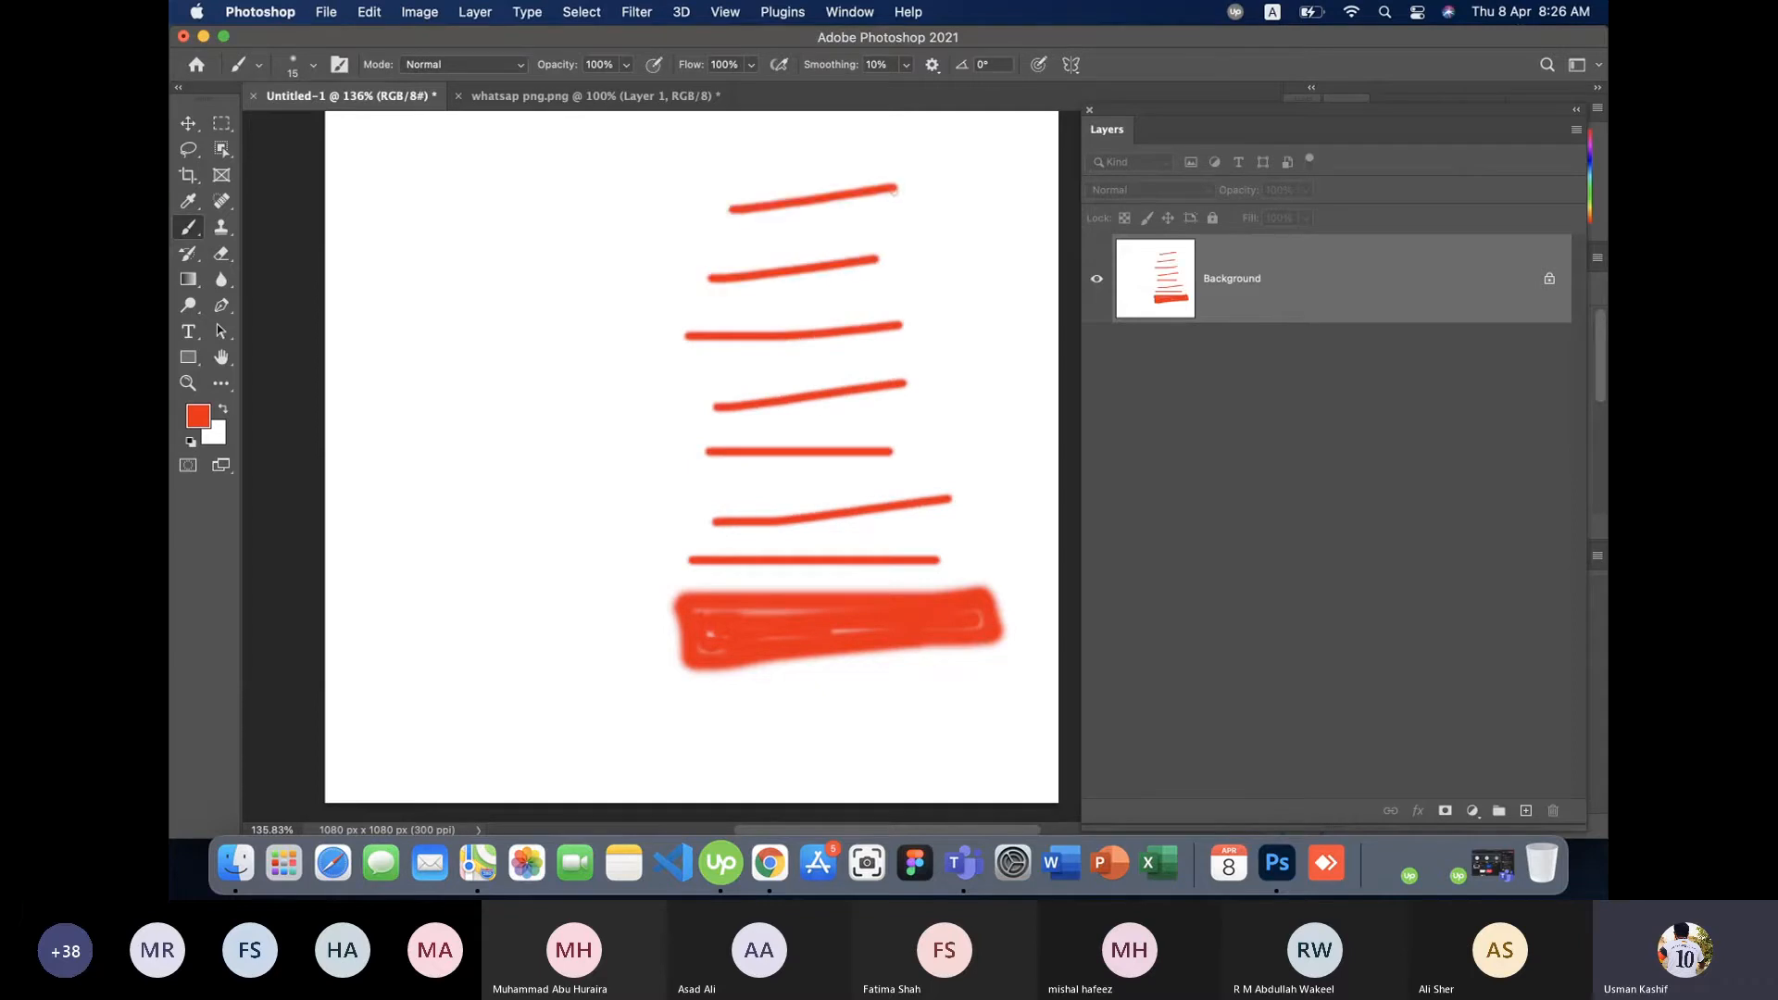
- Undo the seven thin red lines above the bar
{"action": "key", "text": "super+z"}
{"action": "key", "text": "super+z"}
{"action": "key", "text": "super+z"}
{"action": "key", "text": "super+z"}
{"action": "key", "text": "super+z"}
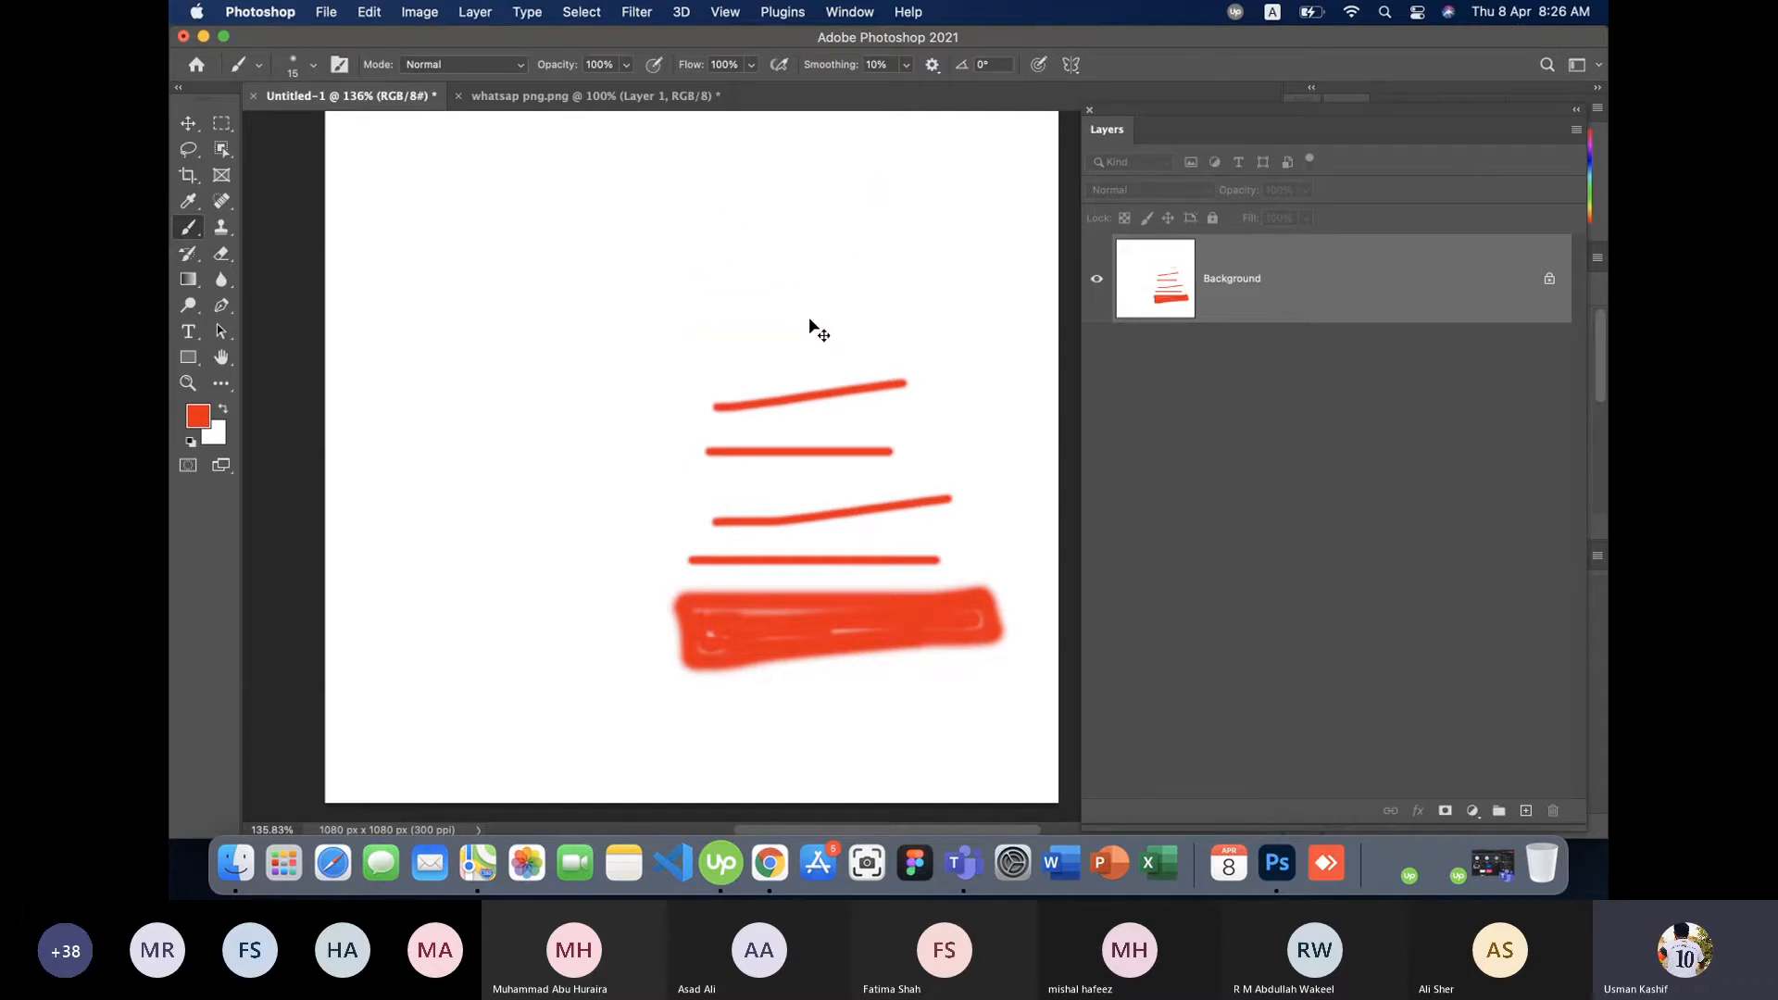
{"action": "key", "text": "super+z"}
{"action": "key", "text": "super+z"}
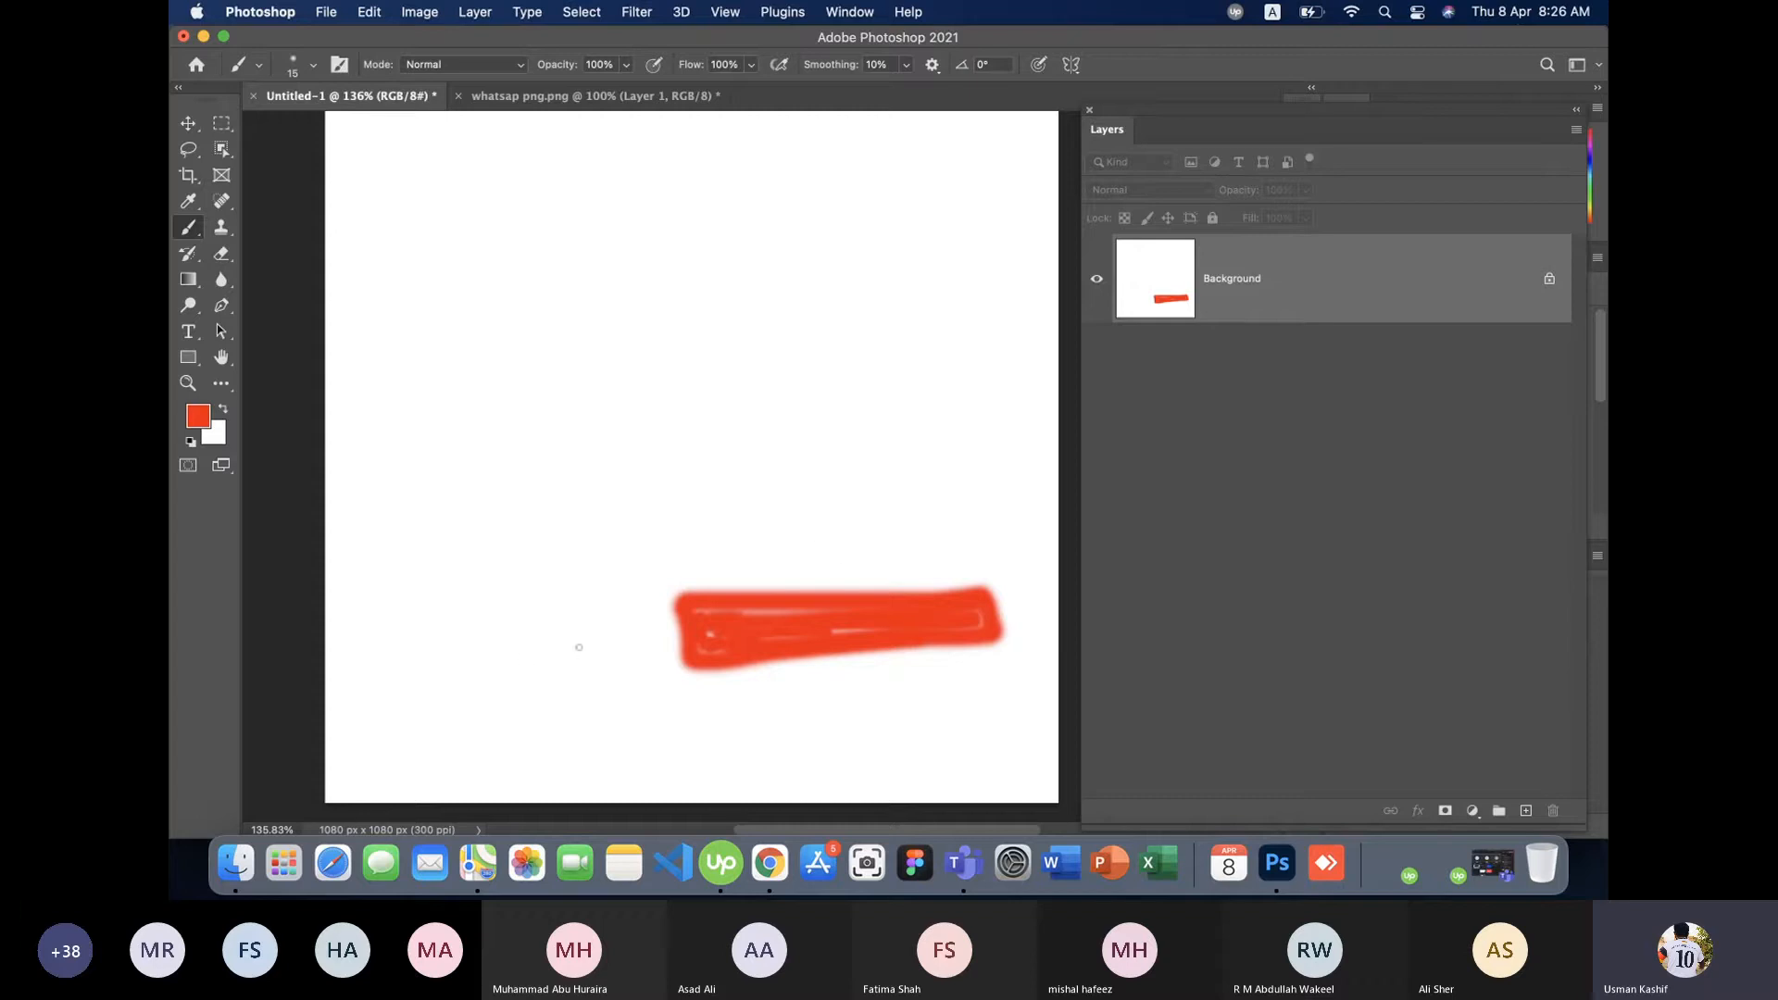
- Paint an arrow pointing left from the red bar and handwrite the label "Red" beside its tip
{"action": "mouse_move", "coordinate": [579, 647]}
{"action": "left_mouse_down"}
{"action": "mouse_move", "coordinate": [686, 633]}
{"action": "mouse_move", "coordinate": [545, 665]}
{"action": "mouse_move", "coordinate": [611, 680]}
{"action": "left_mouse_up"}
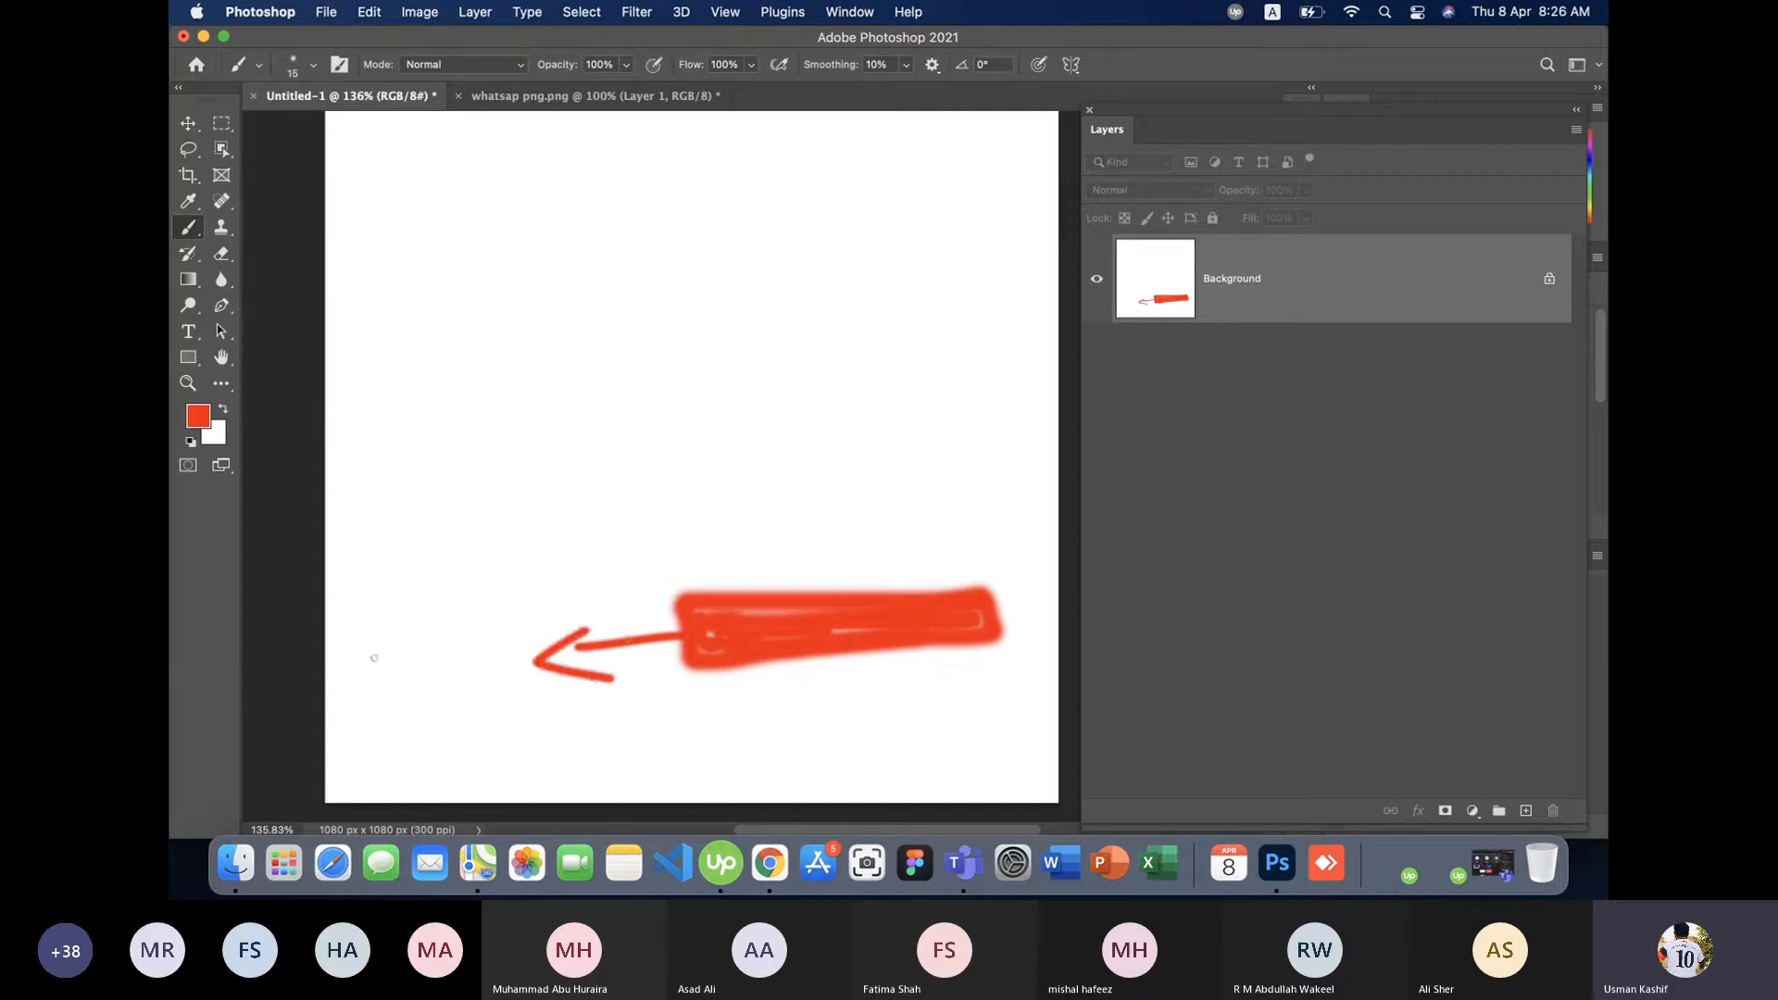
{"action": "mouse_move", "coordinate": [372, 634]}
{"action": "left_mouse_down"}
{"action": "mouse_move", "coordinate": [379, 683]}
{"action": "mouse_move", "coordinate": [392, 650]}
{"action": "mouse_move", "coordinate": [427, 660]}
{"action": "mouse_move", "coordinate": [458, 682]}
{"action": "left_mouse_up"}
{"action": "left_click_drag", "start_coordinate": [438, 621], "coordinate": [512, 699]}
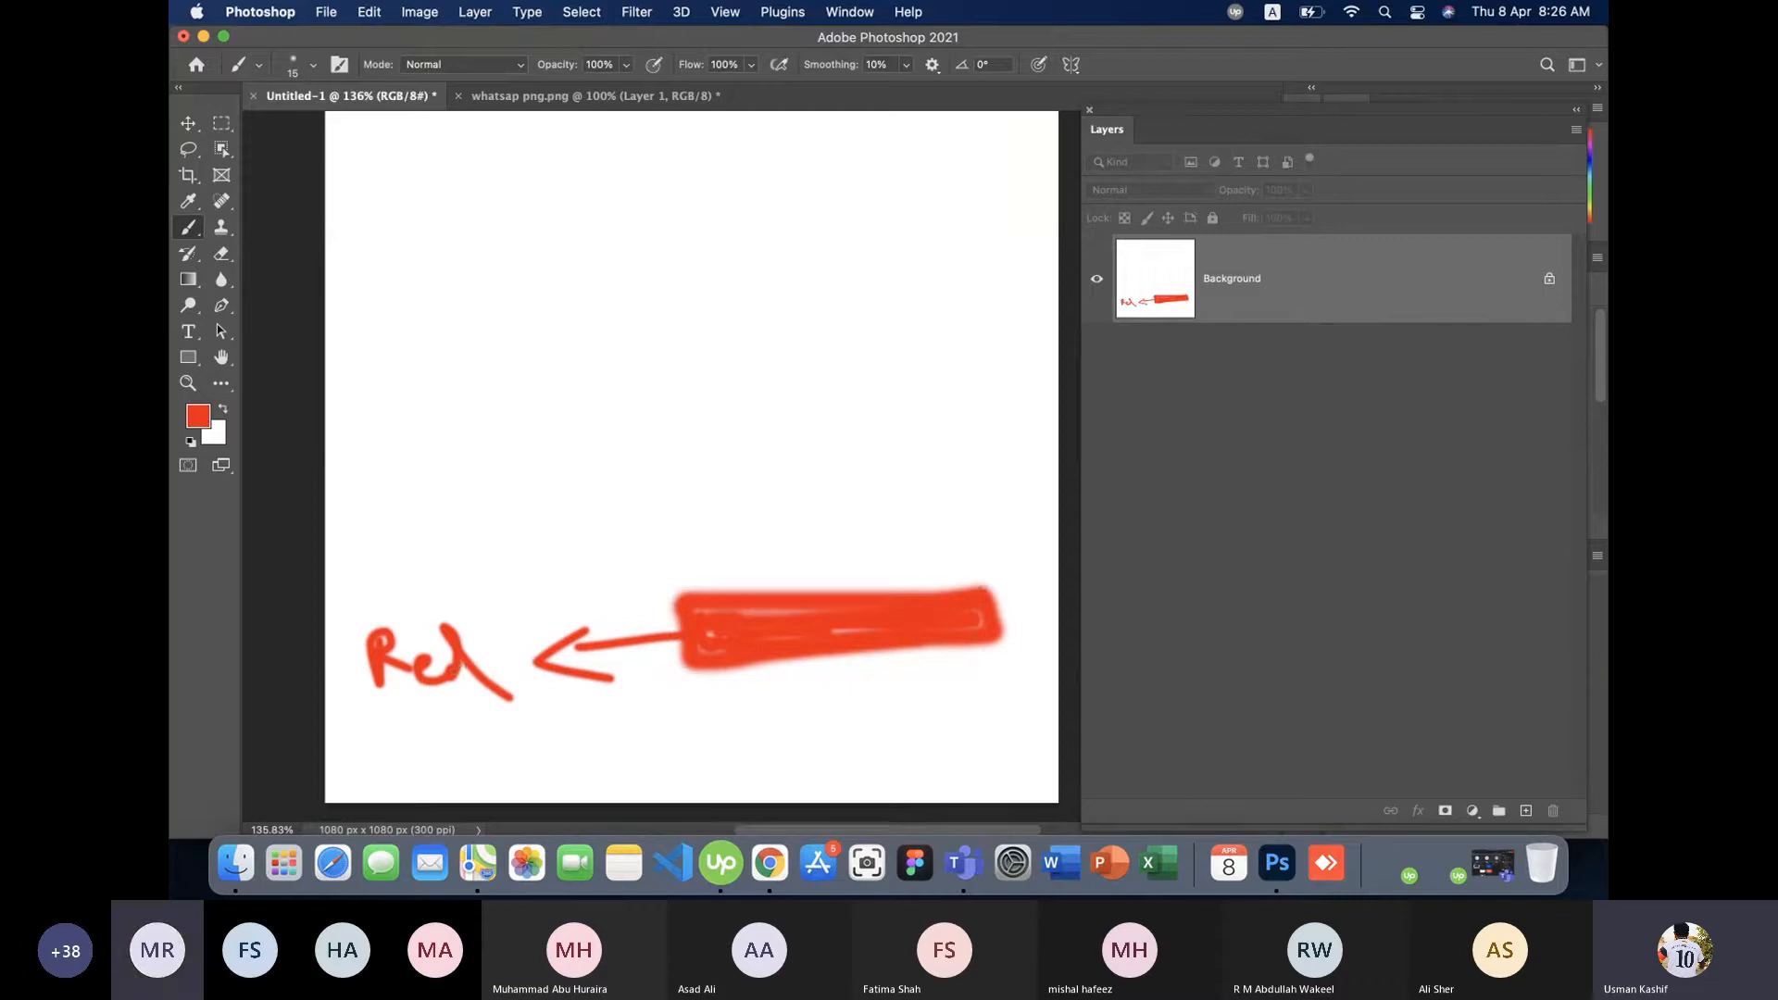
- Paint a second rectangle with diagonal hatching directly above the solid red bar
{"action": "mouse_move", "coordinate": [981, 570]}
{"action": "left_mouse_down"}
{"action": "mouse_move", "coordinate": [676, 570]}
{"action": "mouse_move", "coordinate": [683, 512]}
{"action": "mouse_move", "coordinate": [993, 509]}
{"action": "mouse_move", "coordinate": [986, 566]}
{"action": "mouse_move", "coordinate": [982, 530]}
{"action": "left_mouse_up"}
{"action": "left_click_drag", "start_coordinate": [817, 574], "coordinate": [894, 545]}
{"action": "mouse_move", "coordinate": [747, 564]}
{"action": "left_mouse_down"}
{"action": "mouse_move", "coordinate": [816, 547]}
{"action": "mouse_move", "coordinate": [788, 539]}
{"action": "left_mouse_up"}
{"action": "mouse_move", "coordinate": [691, 552]}
{"action": "left_mouse_down"}
{"action": "mouse_move", "coordinate": [731, 530]}
{"action": "mouse_move", "coordinate": [957, 523]}
{"action": "left_mouse_up"}
{"action": "mouse_move", "coordinate": [824, 546]}
{"action": "left_mouse_down"}
{"action": "mouse_move", "coordinate": [924, 533]}
{"action": "mouse_move", "coordinate": [872, 547]}
{"action": "left_mouse_up"}
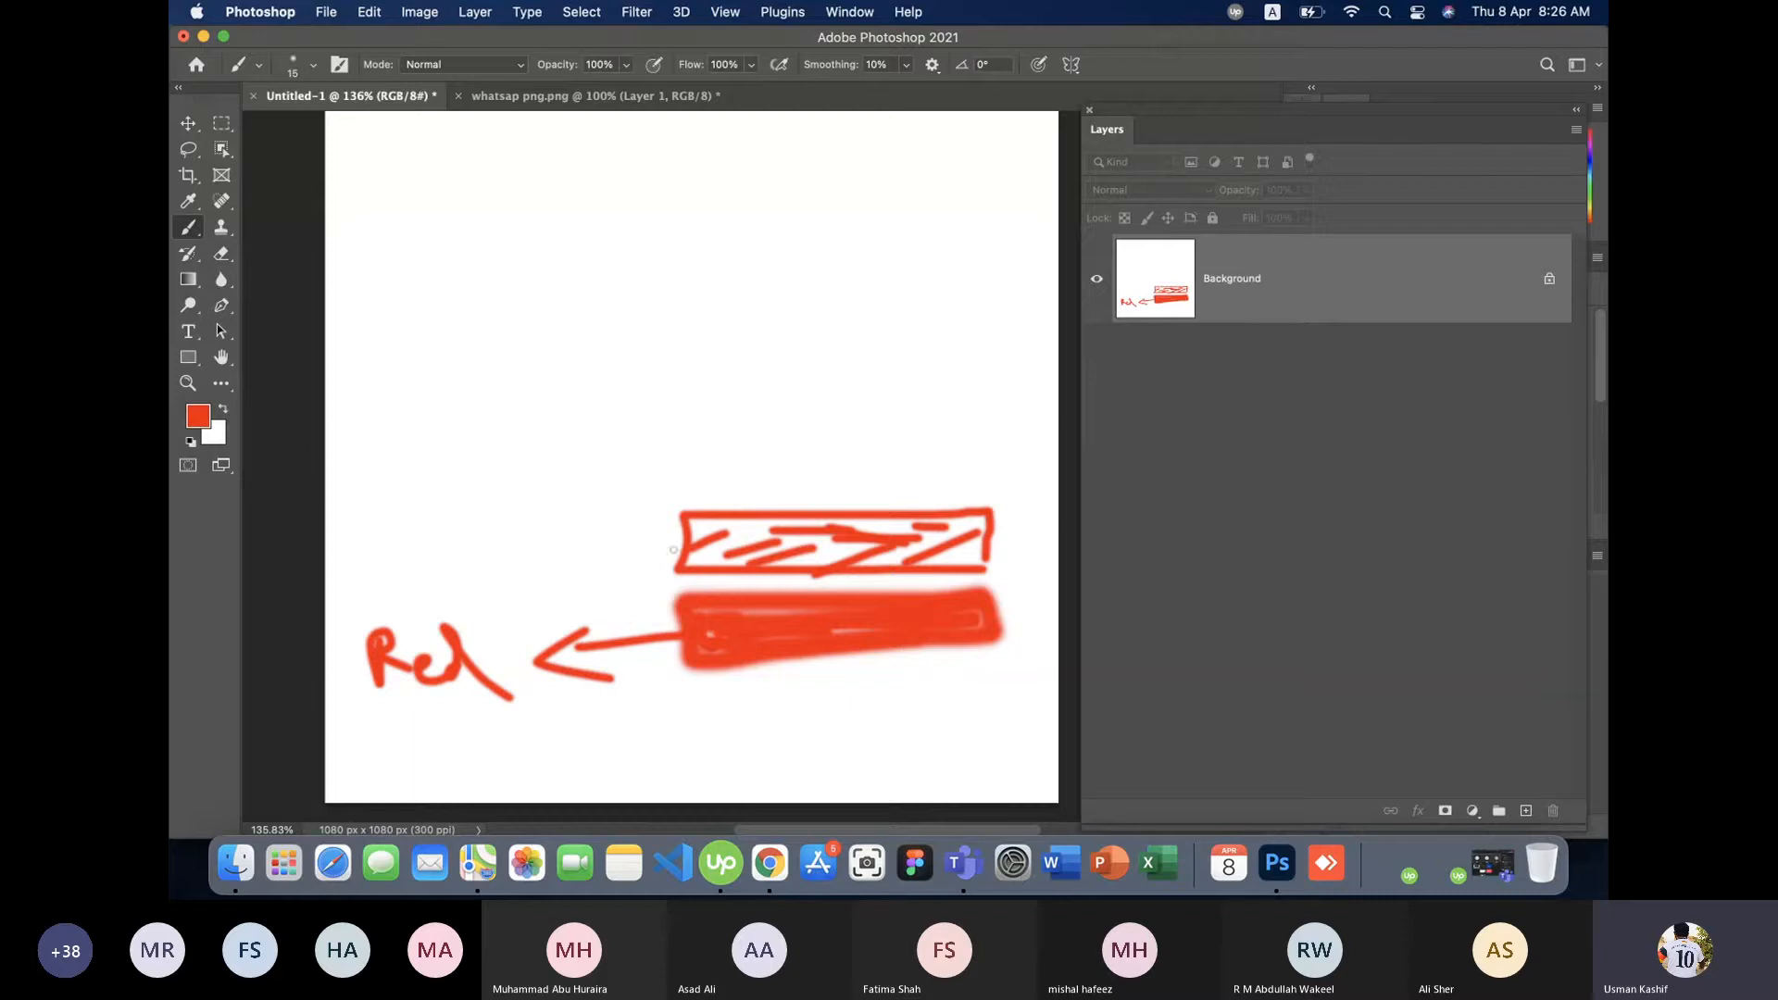
- Paint a left-pointing arrow from the hatched rectangle and handwrite the underlined label "Blue" beside its tip
{"action": "left_click_drag", "start_coordinate": [667, 551], "coordinate": [491, 528]}
{"action": "left_click_drag", "start_coordinate": [479, 525], "coordinate": [546, 556]}
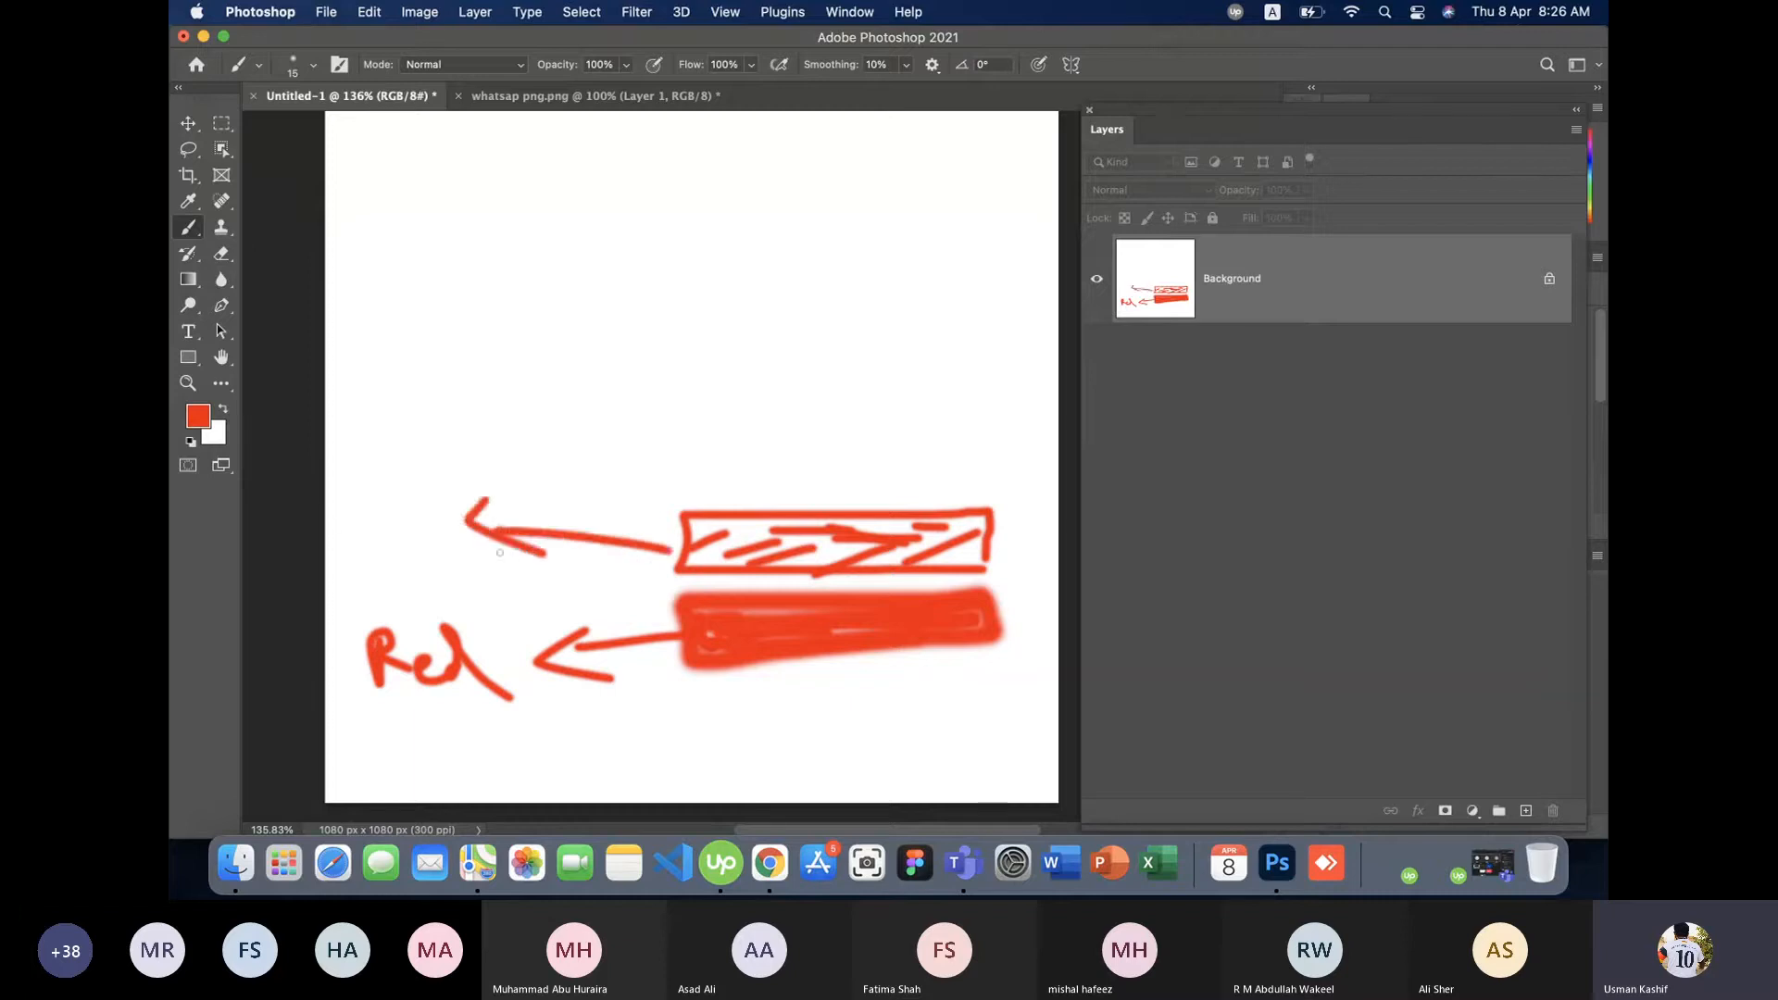
{"action": "mouse_move", "coordinate": [345, 508]}
{"action": "left_mouse_down"}
{"action": "mouse_move", "coordinate": [352, 561]}
{"action": "mouse_move", "coordinate": [398, 560]}
{"action": "mouse_move", "coordinate": [435, 527]}
{"action": "mouse_move", "coordinate": [441, 550]}
{"action": "mouse_move", "coordinate": [468, 548]}
{"action": "left_mouse_up"}
{"action": "left_click_drag", "start_coordinate": [368, 580], "coordinate": [458, 579]}
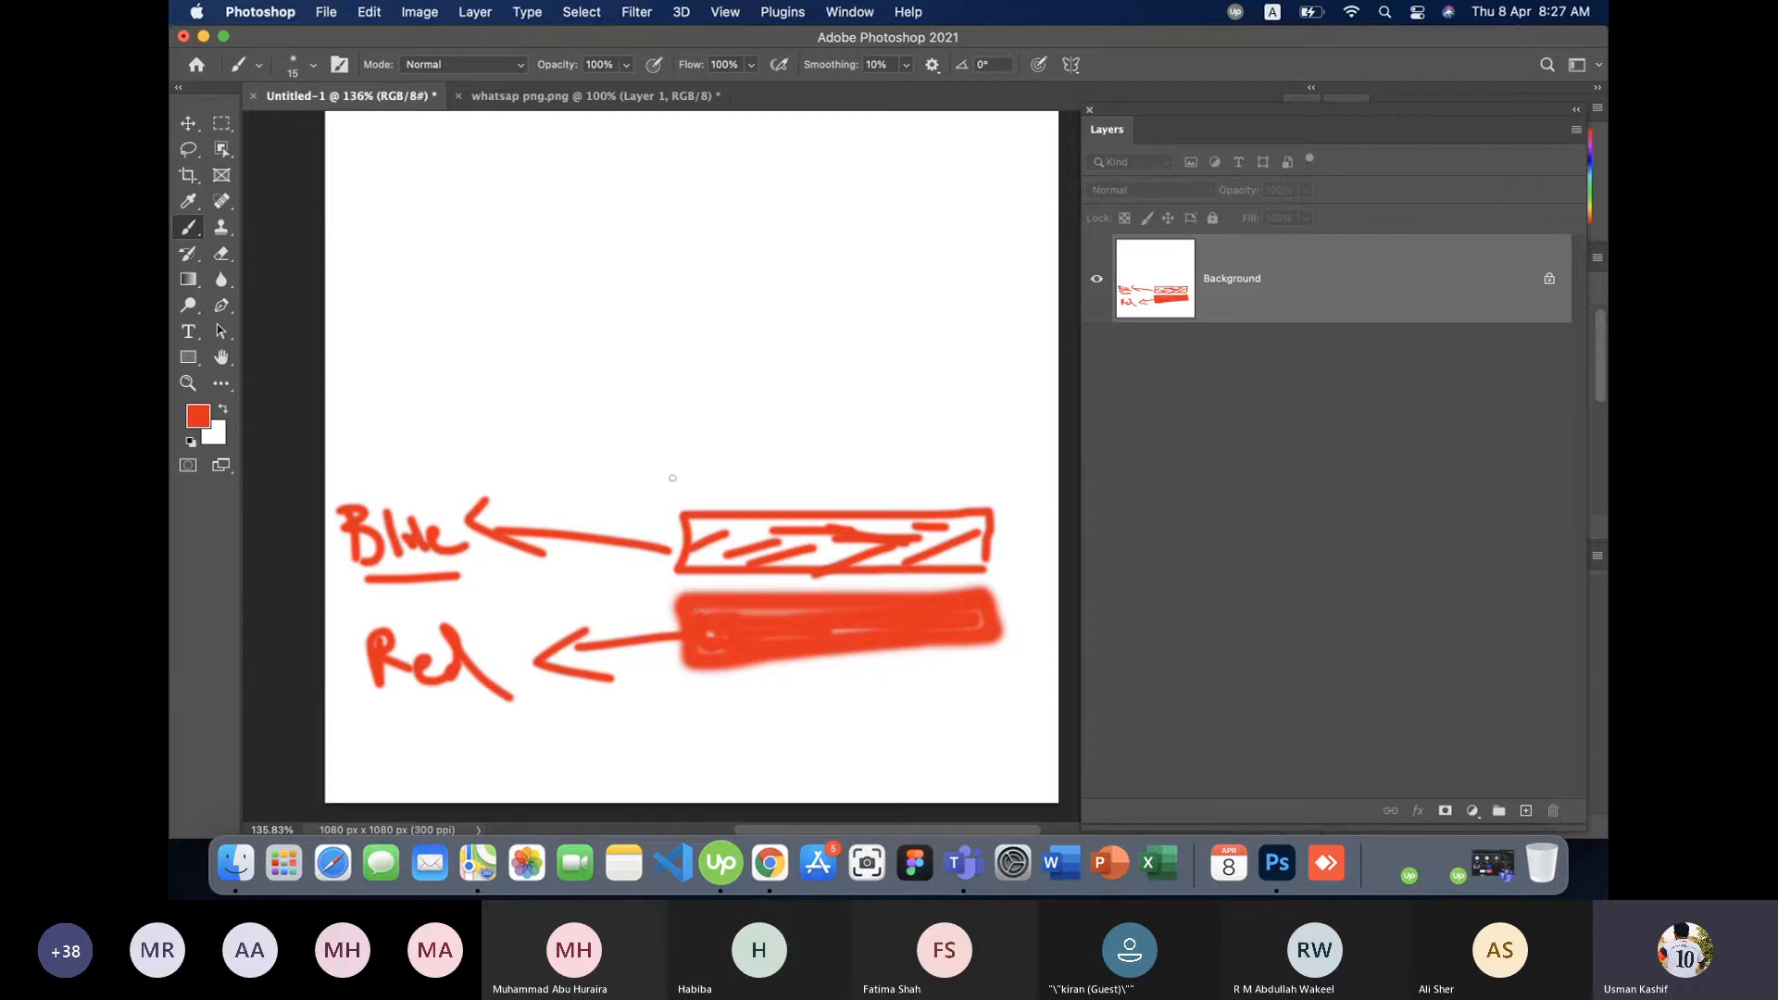
- Paint a third box with two horizontal lines inside above the hatched one, and label it "Green" with an arrow
{"action": "left_click_drag", "start_coordinate": [677, 433], "coordinate": [677, 467]}
{"action": "mouse_move", "coordinate": [670, 401]}
{"action": "left_mouse_down"}
{"action": "mouse_move", "coordinate": [679, 463]}
{"action": "mouse_move", "coordinate": [689, 388]}
{"action": "mouse_move", "coordinate": [988, 382]}
{"action": "mouse_move", "coordinate": [983, 462]}
{"action": "mouse_move", "coordinate": [681, 469]}
{"action": "mouse_move", "coordinate": [697, 422]}
{"action": "mouse_move", "coordinate": [978, 417]}
{"action": "left_mouse_up"}
{"action": "left_click_drag", "start_coordinate": [738, 443], "coordinate": [909, 443]}
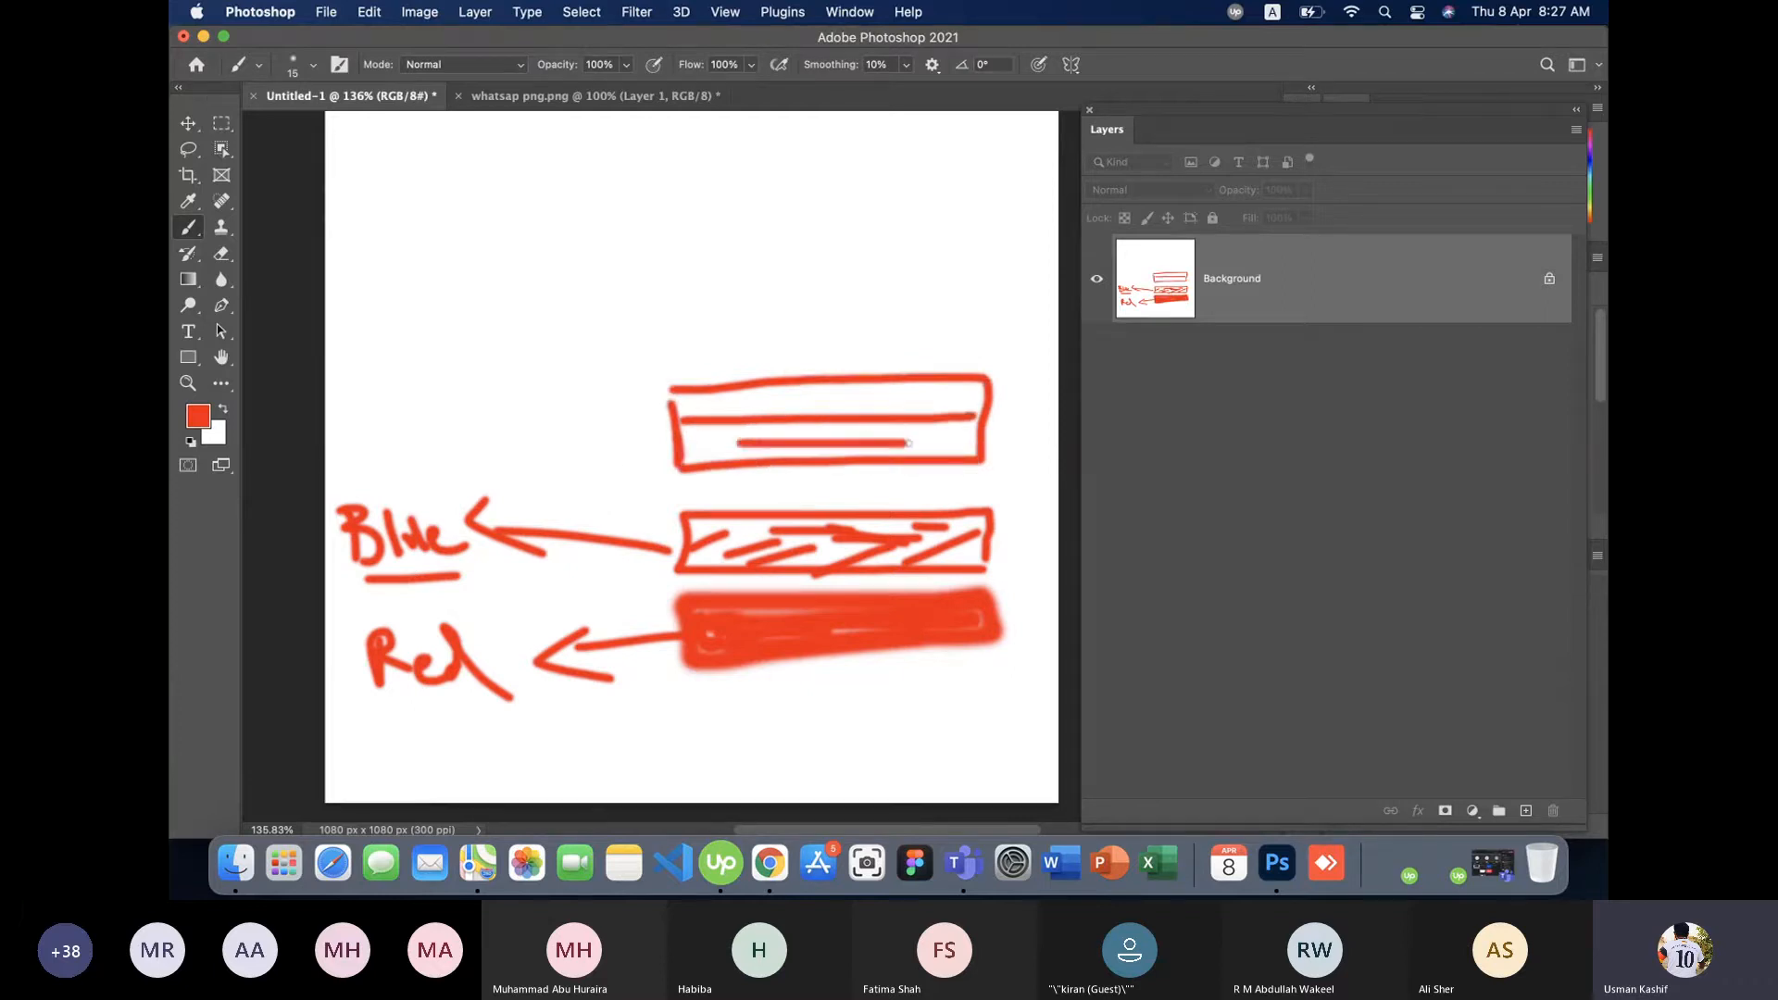
{"action": "mouse_move", "coordinate": [634, 437]}
{"action": "left_mouse_down"}
{"action": "mouse_move", "coordinate": [526, 435]}
{"action": "mouse_move", "coordinate": [491, 457]}
{"action": "mouse_move", "coordinate": [507, 465]}
{"action": "left_mouse_up"}
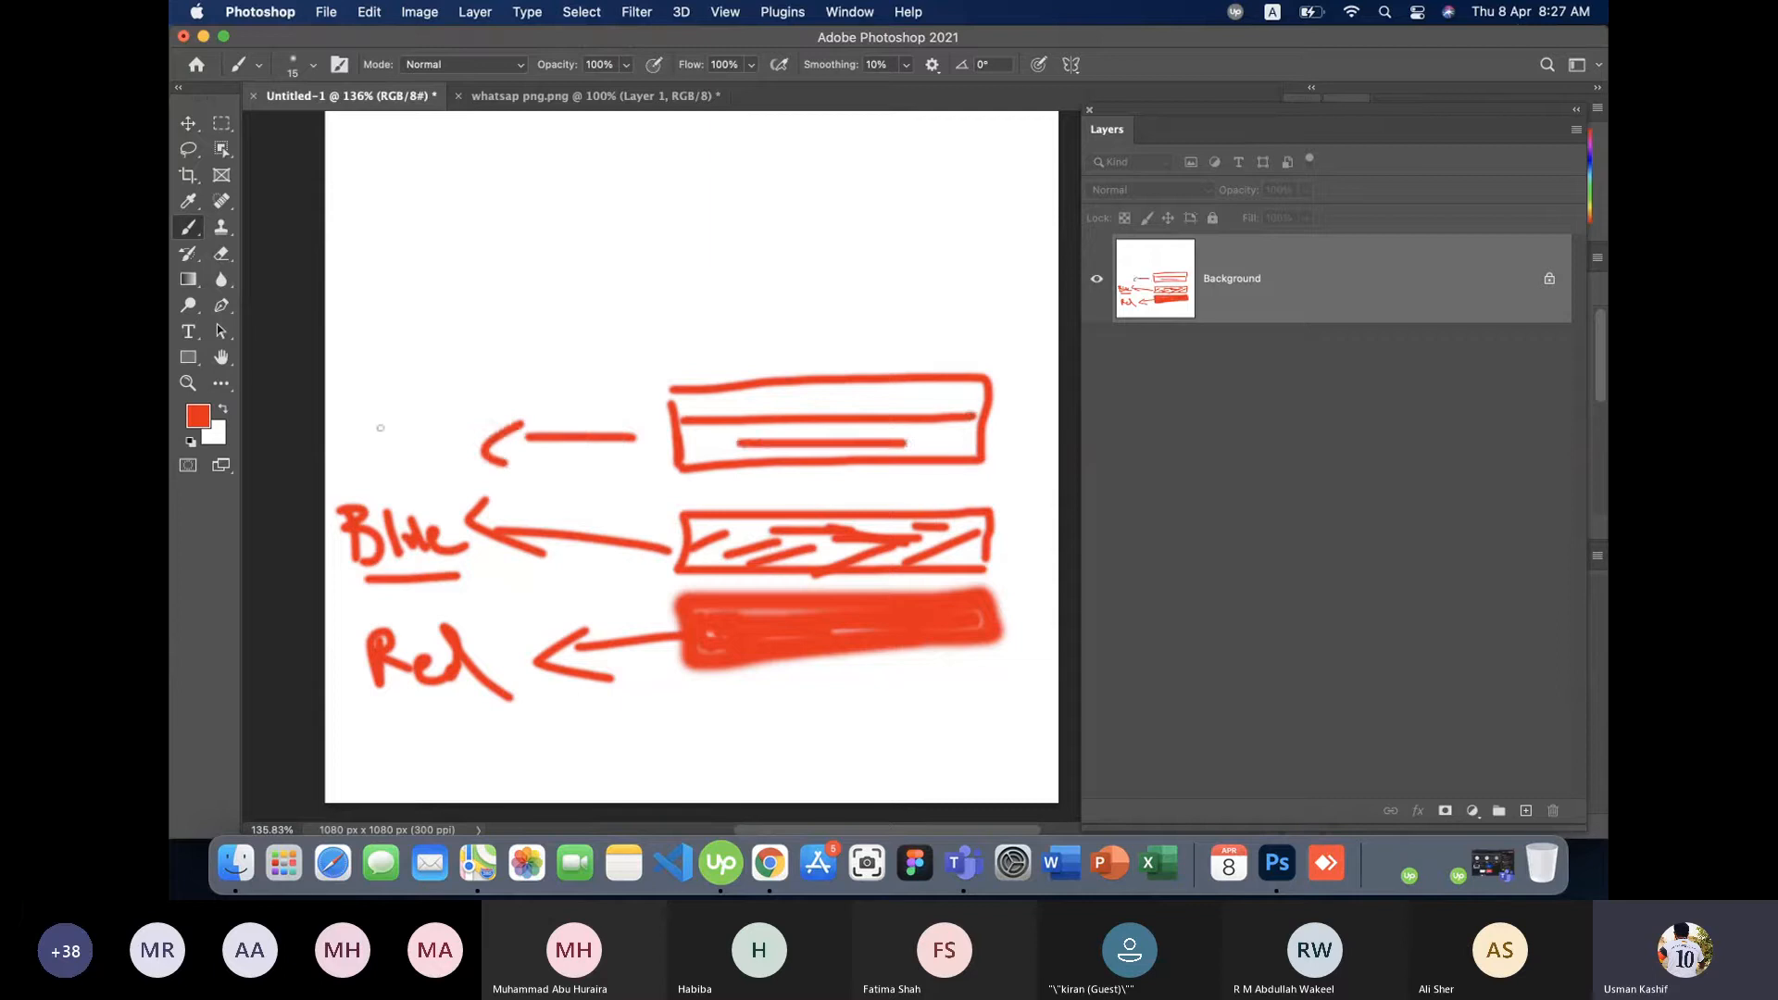
{"action": "left_click", "coordinate": [358, 393]}
{"action": "mouse_move", "coordinate": [361, 393]}
{"action": "left_mouse_down"}
{"action": "mouse_move", "coordinate": [395, 443]}
{"action": "mouse_move", "coordinate": [405, 471]}
{"action": "mouse_move", "coordinate": [413, 419]}
{"action": "mouse_move", "coordinate": [550, 396]}
{"action": "left_mouse_up"}
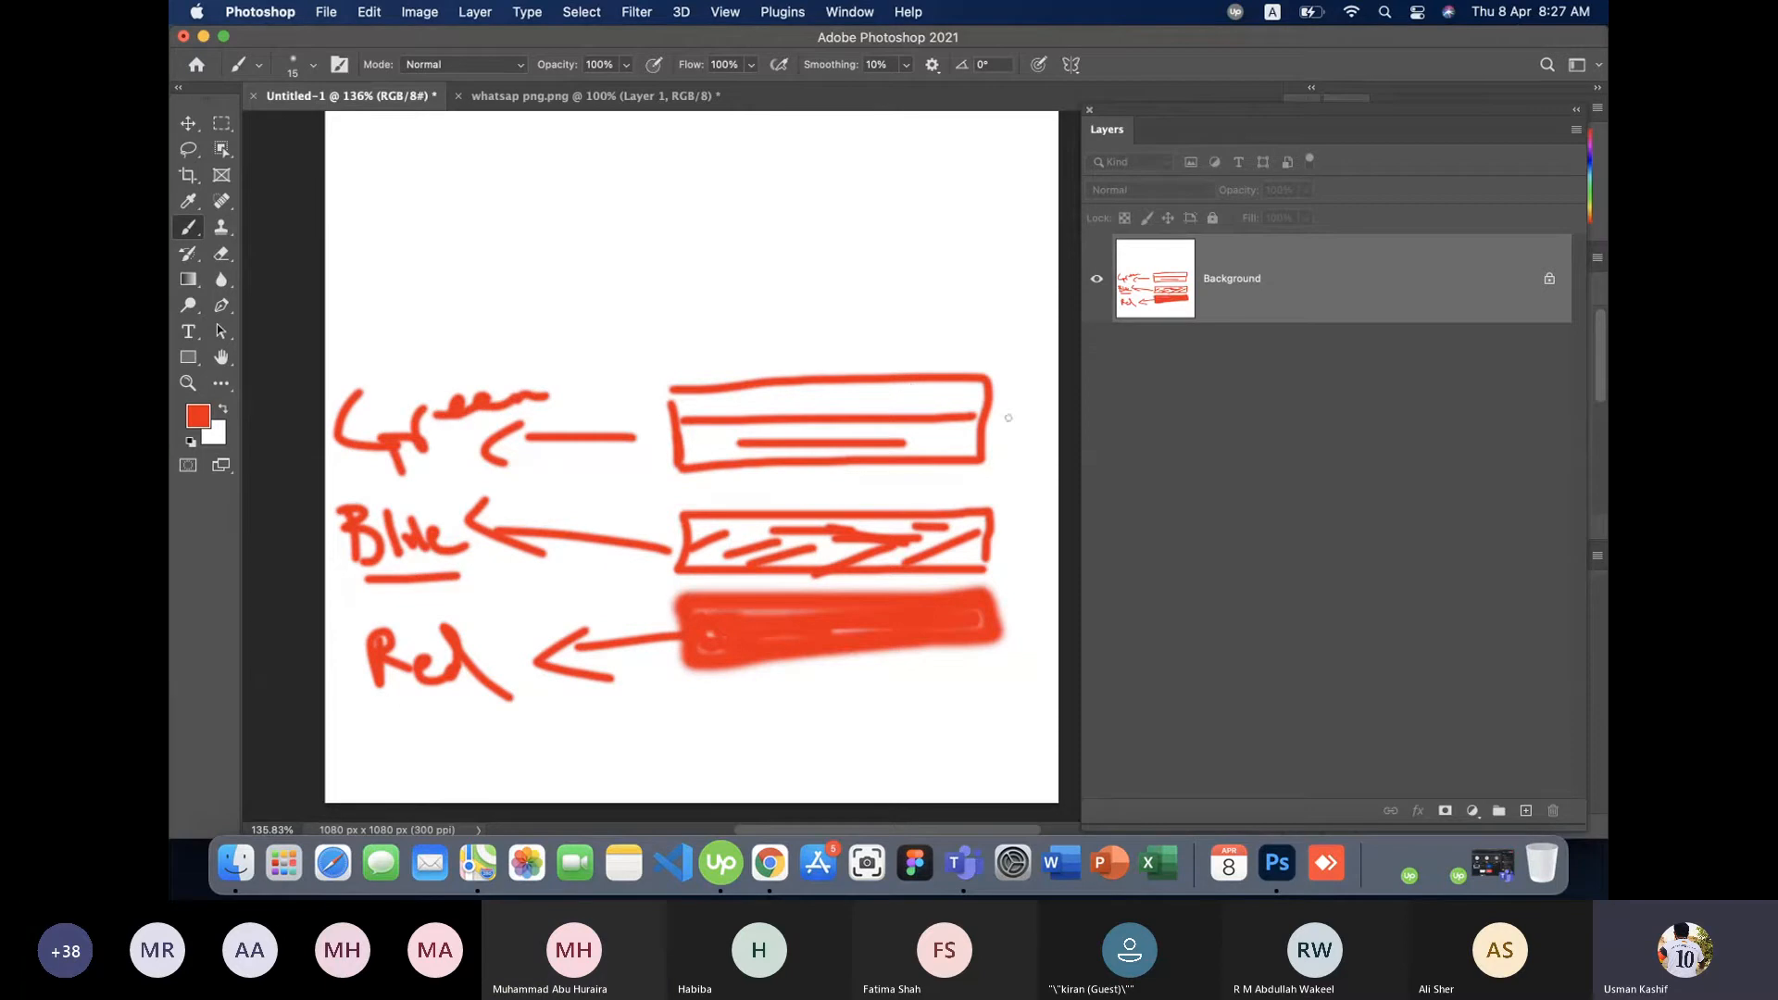
- Paint curved arrows swapping the upper two boxes, and add a line above them labelled "Blue"
{"action": "mouse_move", "coordinate": [1005, 416]}
{"action": "left_mouse_down"}
{"action": "mouse_move", "coordinate": [1047, 495]}
{"action": "mouse_move", "coordinate": [1009, 559]}
{"action": "mouse_move", "coordinate": [1026, 567]}
{"action": "mouse_move", "coordinate": [1005, 518]}
{"action": "mouse_move", "coordinate": [1028, 389]}
{"action": "mouse_move", "coordinate": [983, 324]}
{"action": "mouse_move", "coordinate": [955, 318]}
{"action": "mouse_move", "coordinate": [979, 354]}
{"action": "left_mouse_up"}
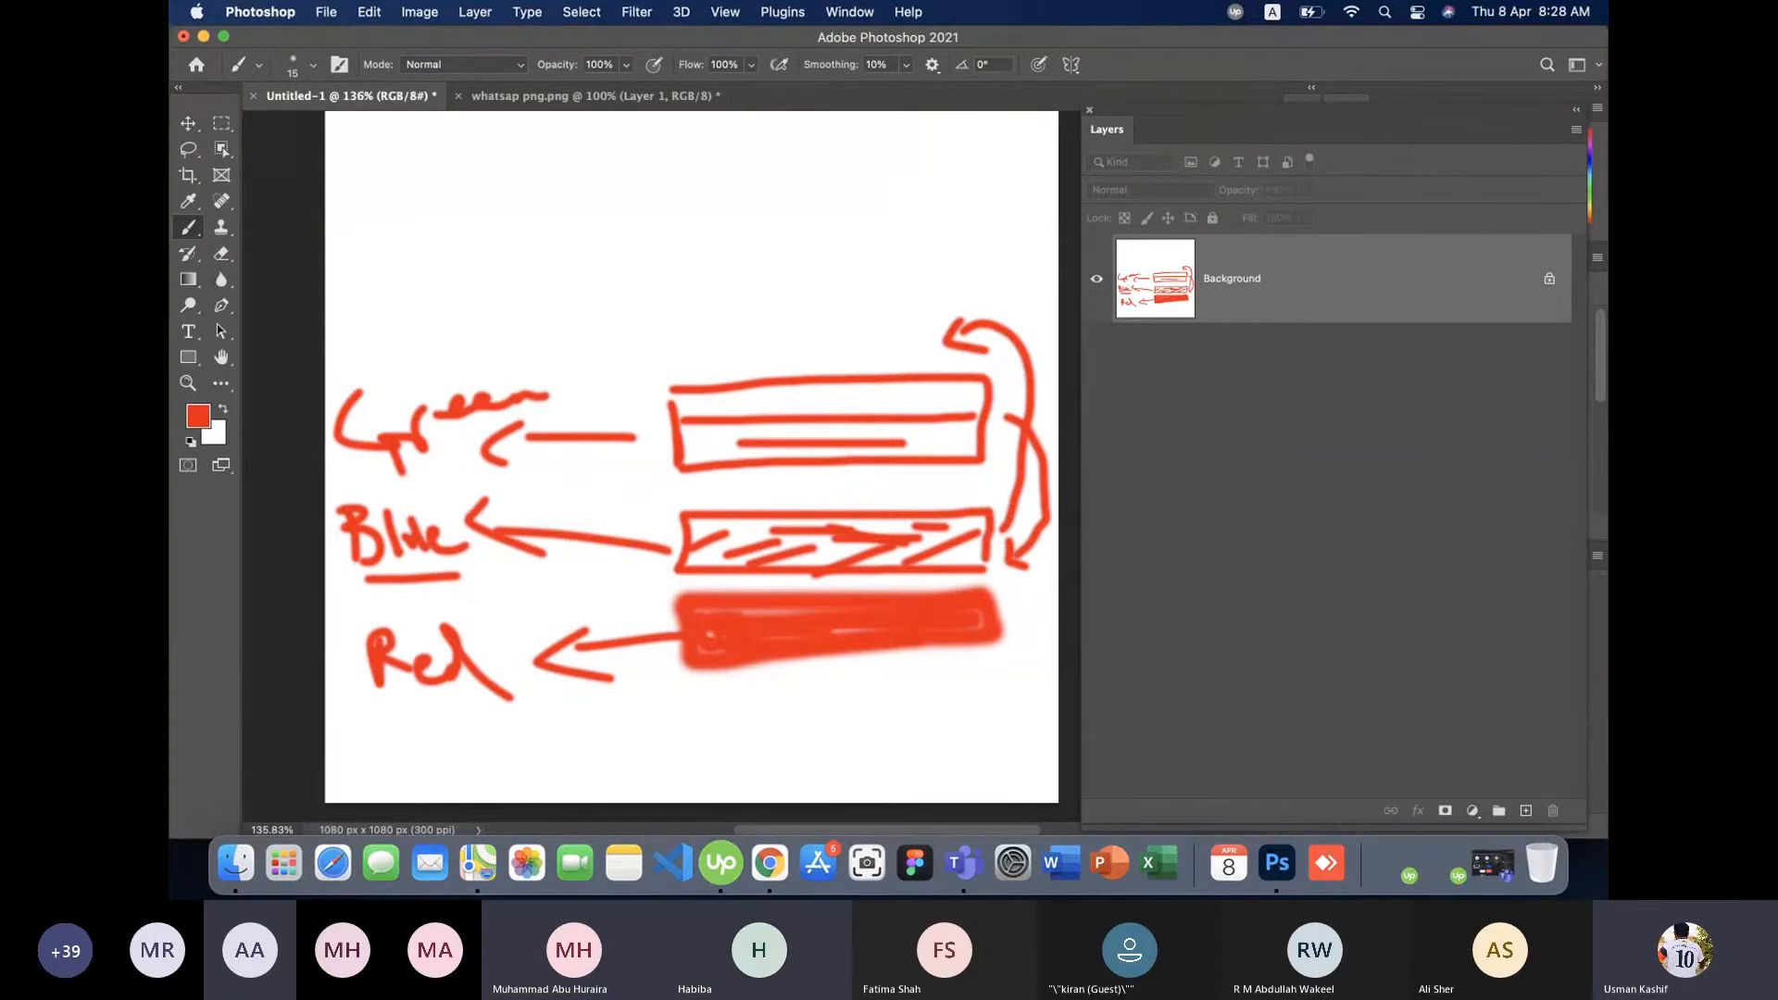
{"action": "left_click_drag", "start_coordinate": [912, 330], "coordinate": [704, 324]}
{"action": "mouse_move", "coordinate": [350, 311]}
{"action": "left_mouse_down"}
{"action": "mouse_move", "coordinate": [363, 347]}
{"action": "mouse_move", "coordinate": [354, 299]}
{"action": "mouse_move", "coordinate": [378, 347]}
{"action": "mouse_move", "coordinate": [470, 301]}
{"action": "mouse_move", "coordinate": [480, 333]}
{"action": "mouse_move", "coordinate": [525, 331]}
{"action": "left_mouse_up"}
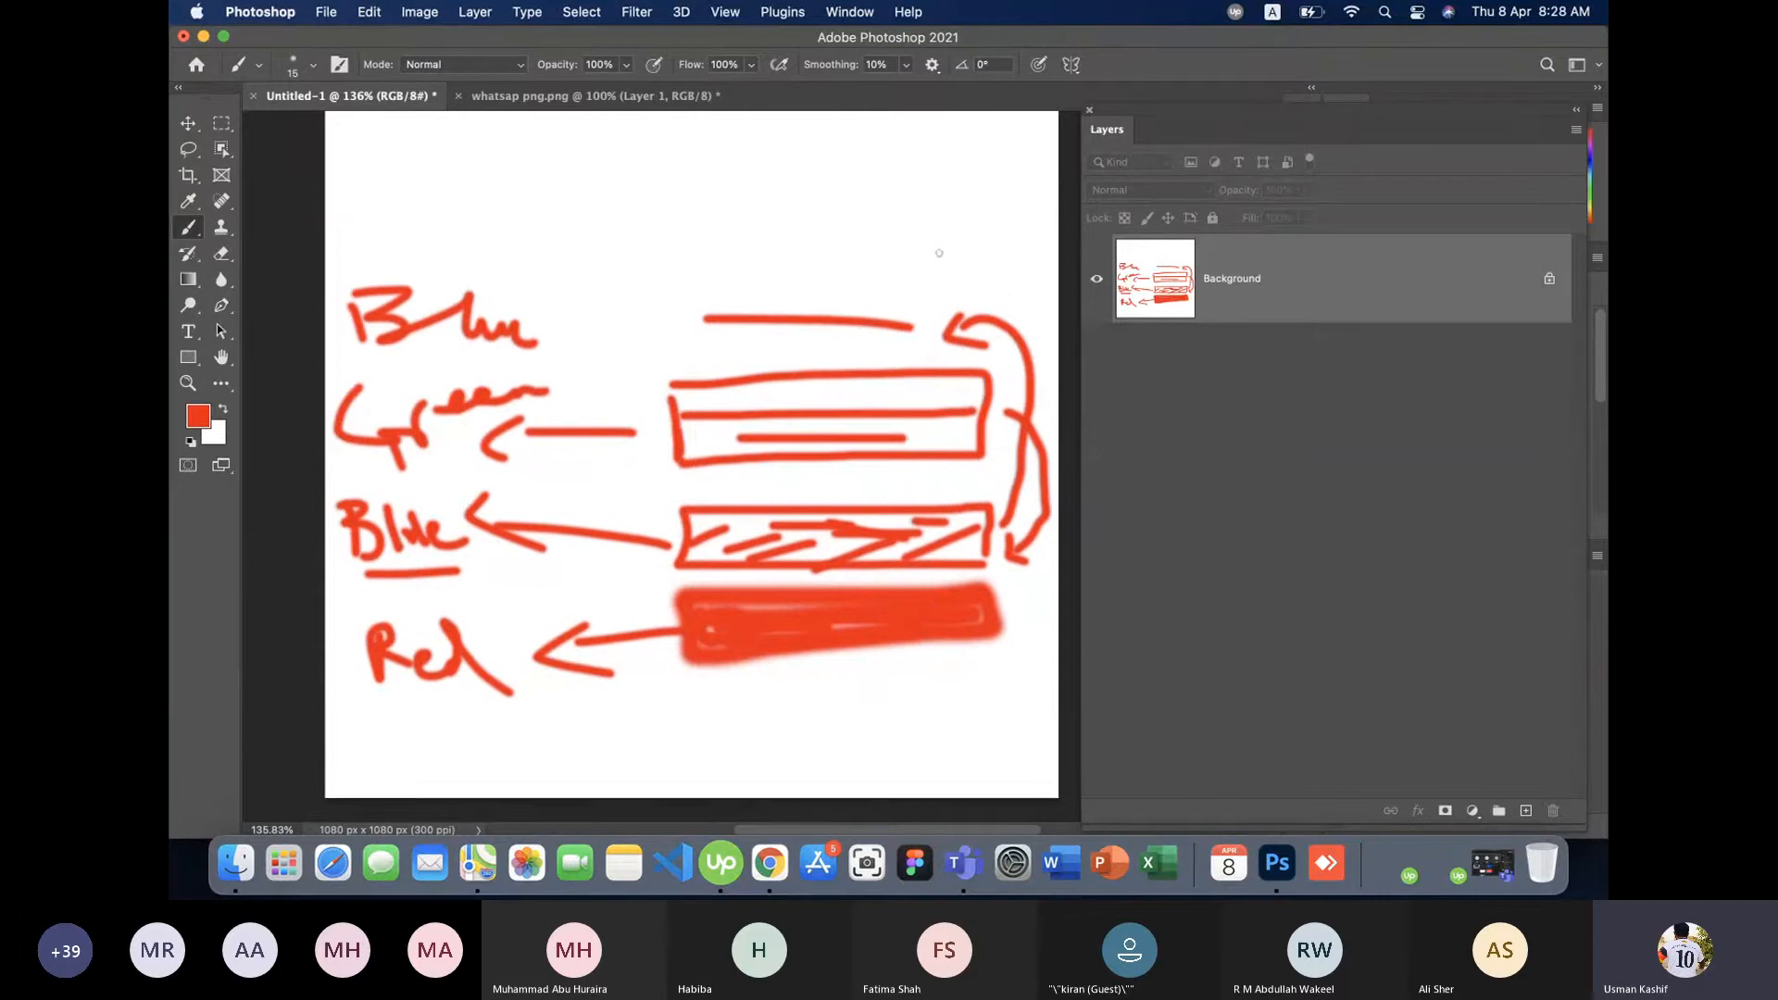
- Paint a new box above the stack, divide it in half, hatch its right half and add a left-pointing arrow
{"action": "scroll", "coordinate": [941, 254], "scroll_direction": "up", "scroll_amount": 3}
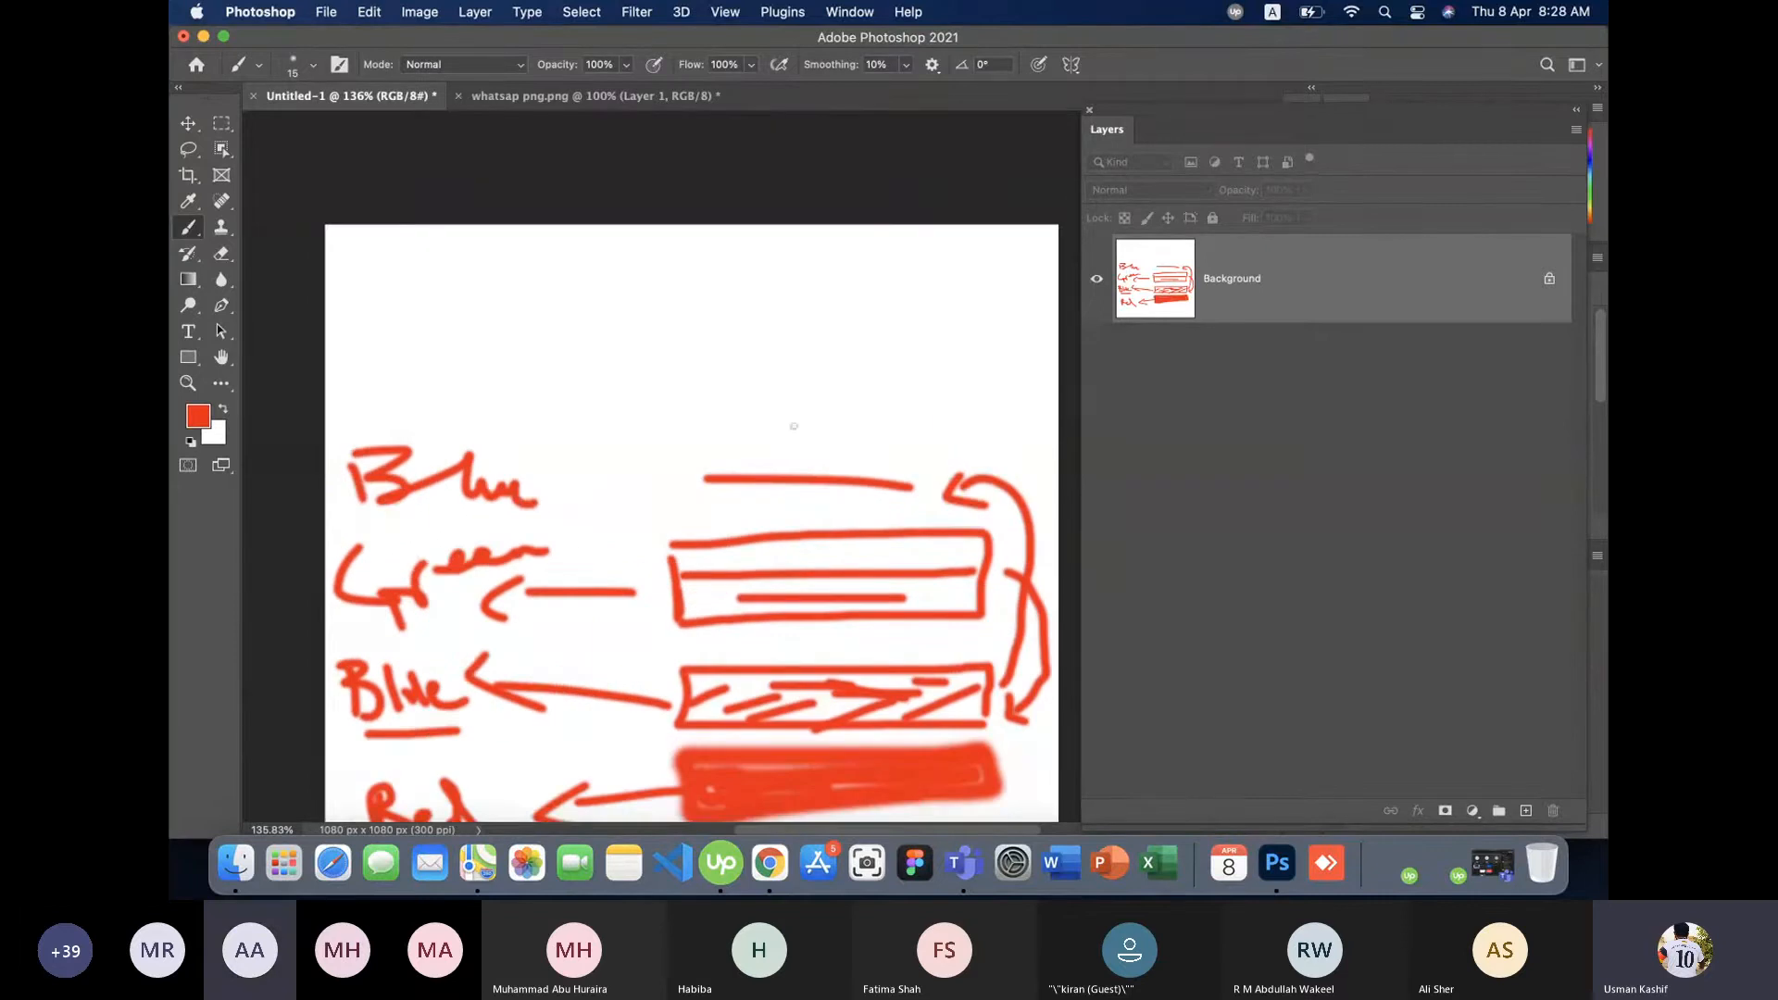
{"action": "mouse_move", "coordinate": [653, 382]}
{"action": "left_mouse_down"}
{"action": "mouse_move", "coordinate": [667, 441]}
{"action": "mouse_move", "coordinate": [976, 446]}
{"action": "mouse_move", "coordinate": [972, 393]}
{"action": "mouse_move", "coordinate": [658, 387]}
{"action": "left_mouse_up"}
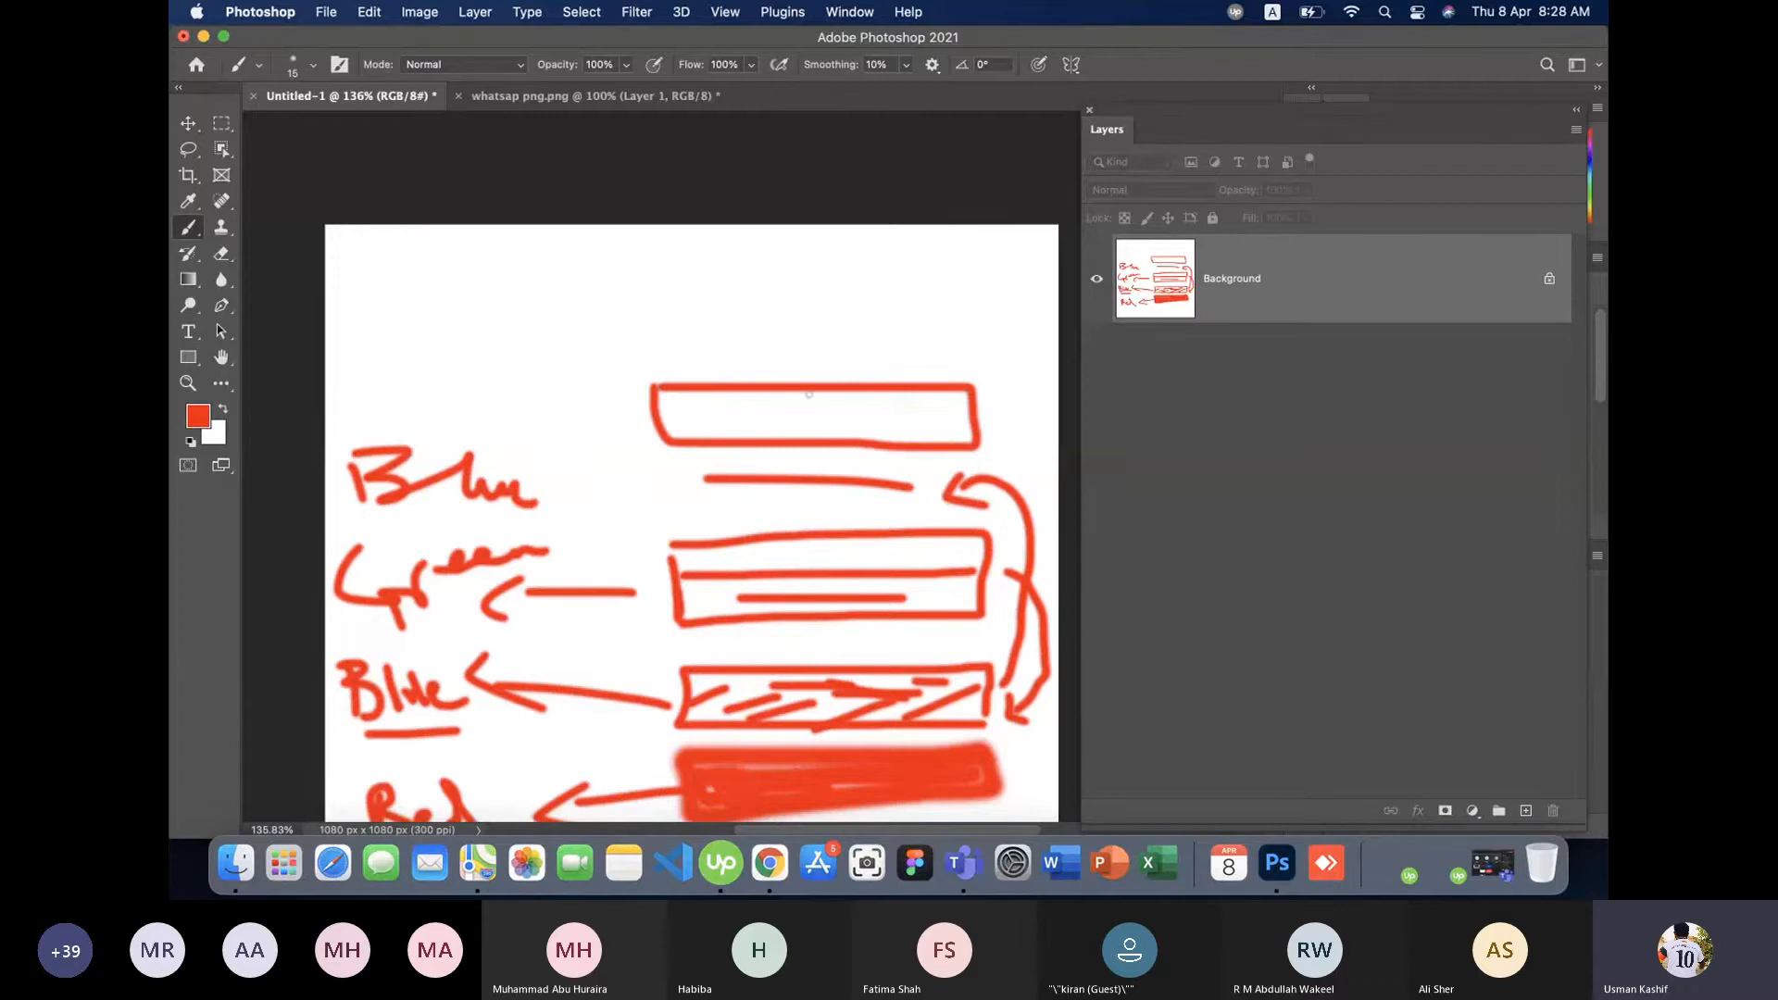
{"action": "mouse_move", "coordinate": [809, 395]}
{"action": "left_mouse_down"}
{"action": "mouse_move", "coordinate": [804, 437]}
{"action": "mouse_move", "coordinate": [905, 438]}
{"action": "mouse_move", "coordinate": [948, 410]}
{"action": "mouse_move", "coordinate": [959, 439]}
{"action": "left_mouse_up"}
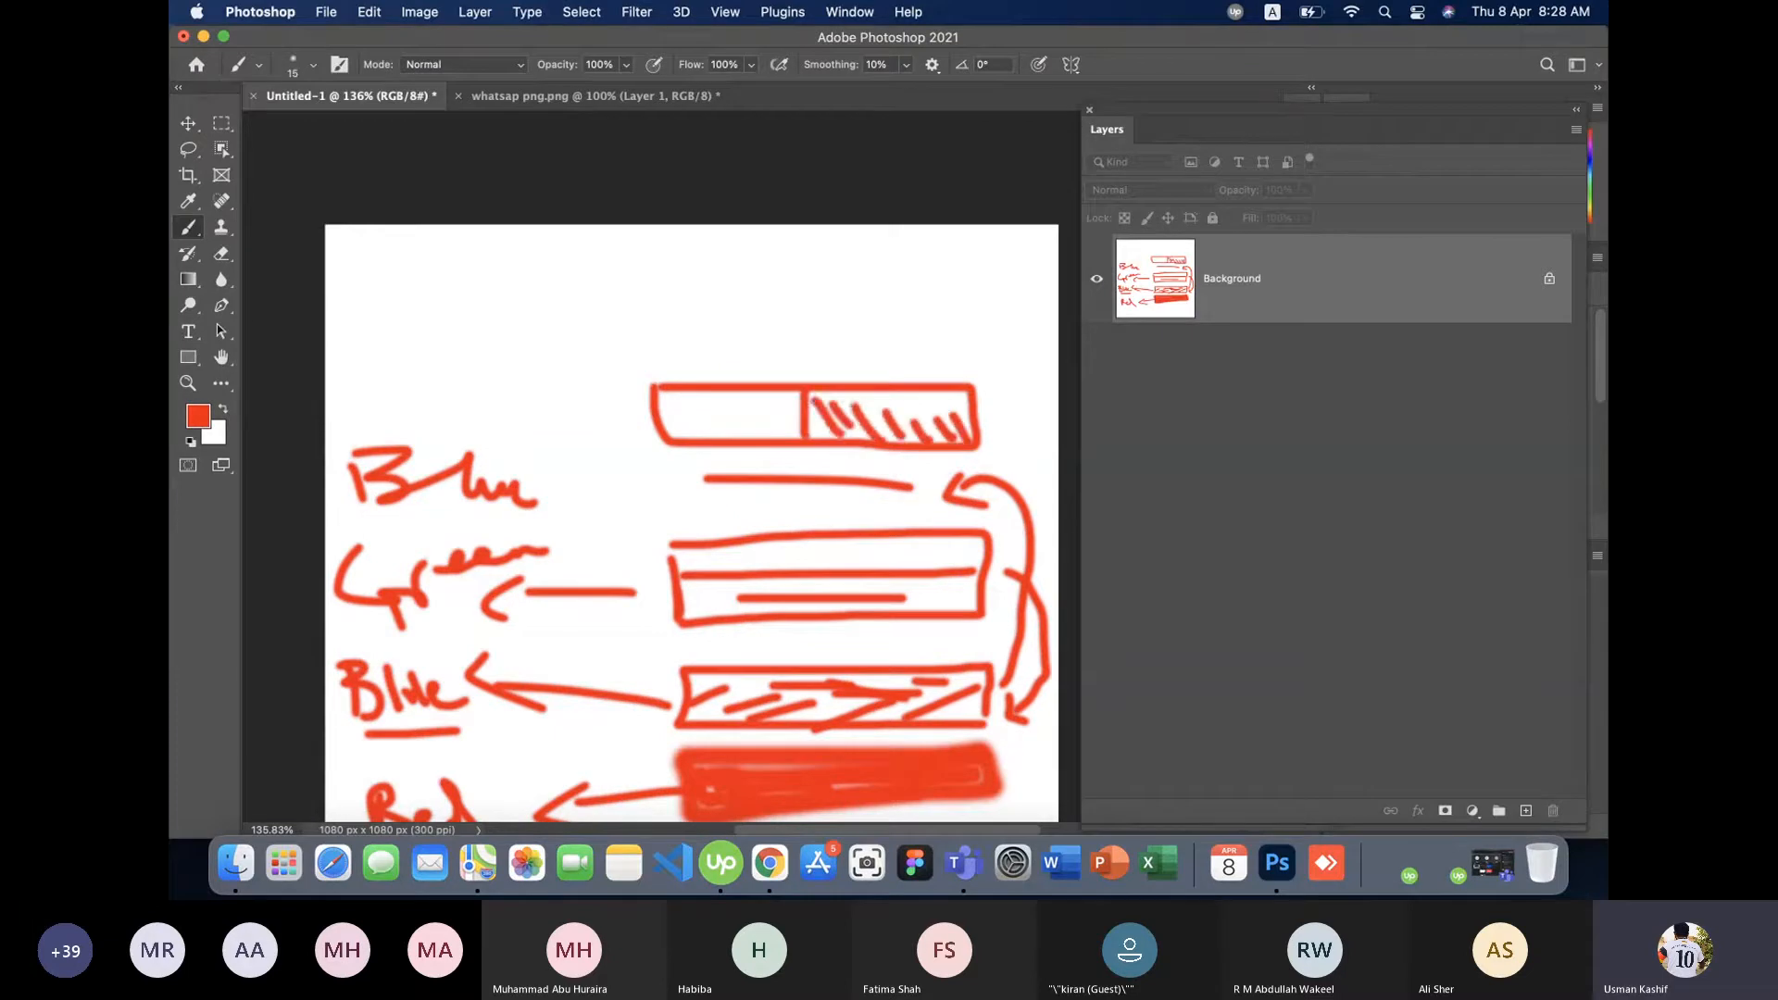
{"action": "mouse_move", "coordinate": [632, 408]}
{"action": "left_mouse_down"}
{"action": "mouse_move", "coordinate": [473, 409]}
{"action": "mouse_move", "coordinate": [530, 430]}
{"action": "left_mouse_up"}
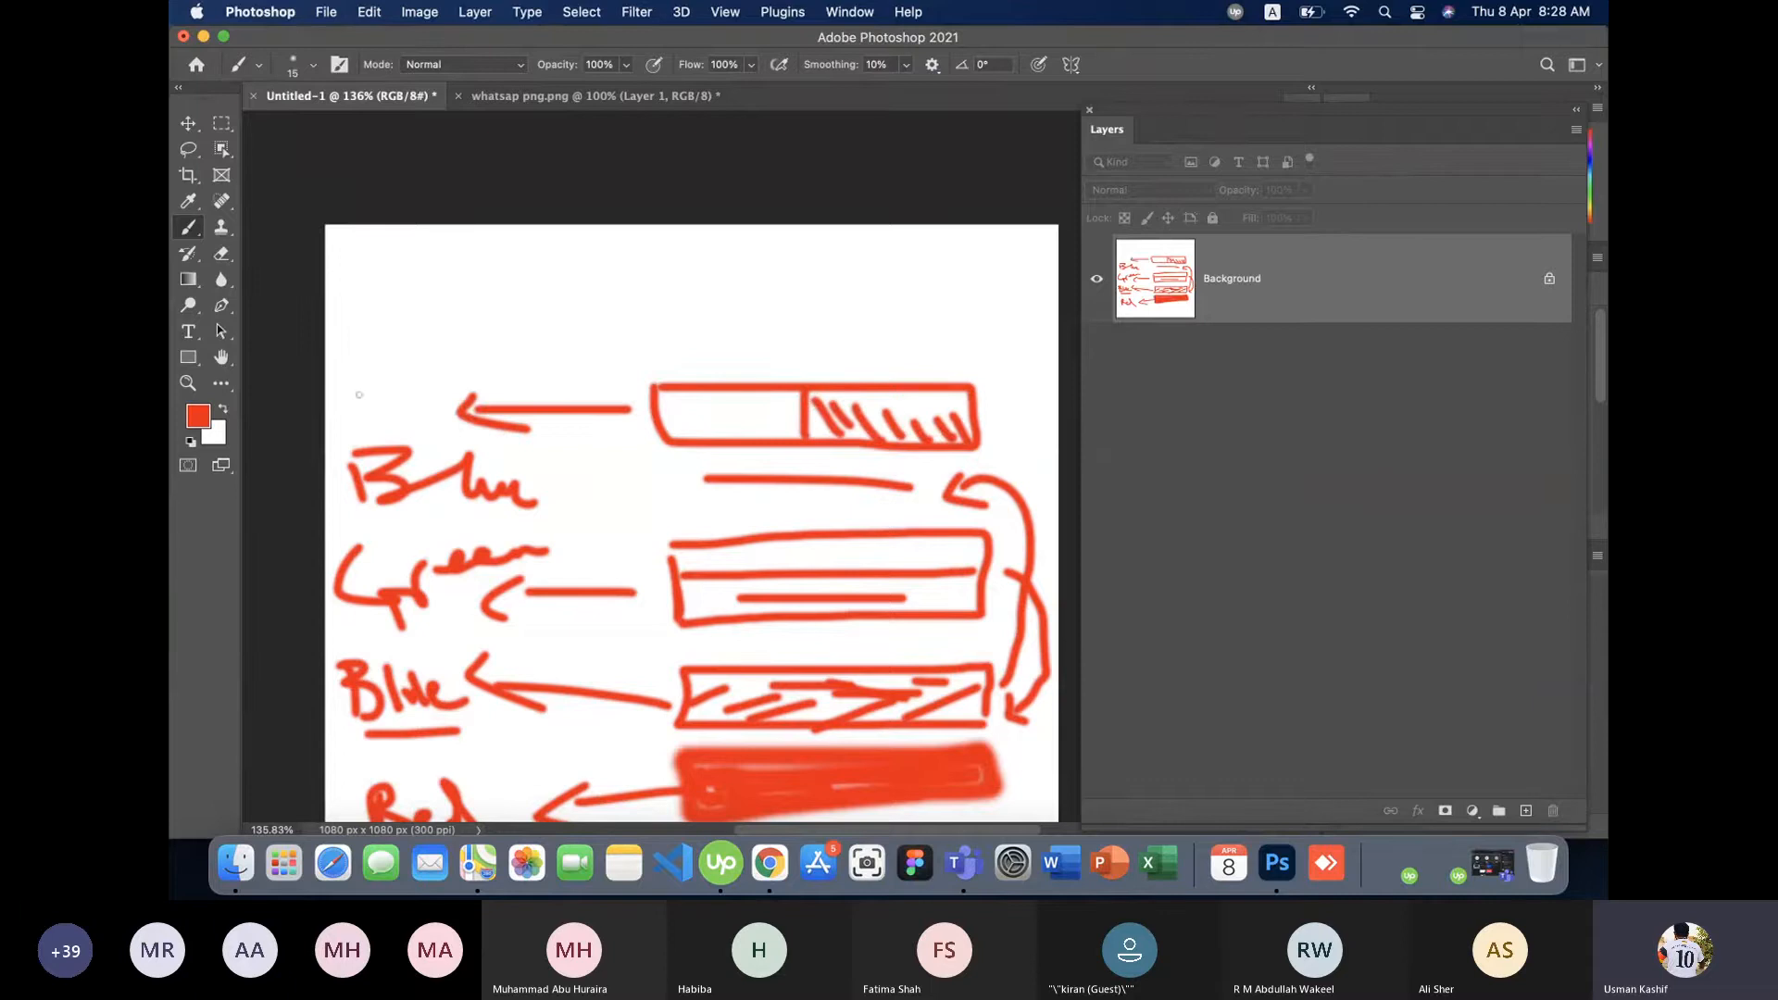
- Handwrite the label "Yellow" beside the new box's arrow and make the hatching in its right half denser
{"action": "mouse_move", "coordinate": [334, 345]}
{"action": "left_mouse_down"}
{"action": "mouse_move", "coordinate": [361, 380]}
{"action": "mouse_move", "coordinate": [355, 430]}
{"action": "left_mouse_up"}
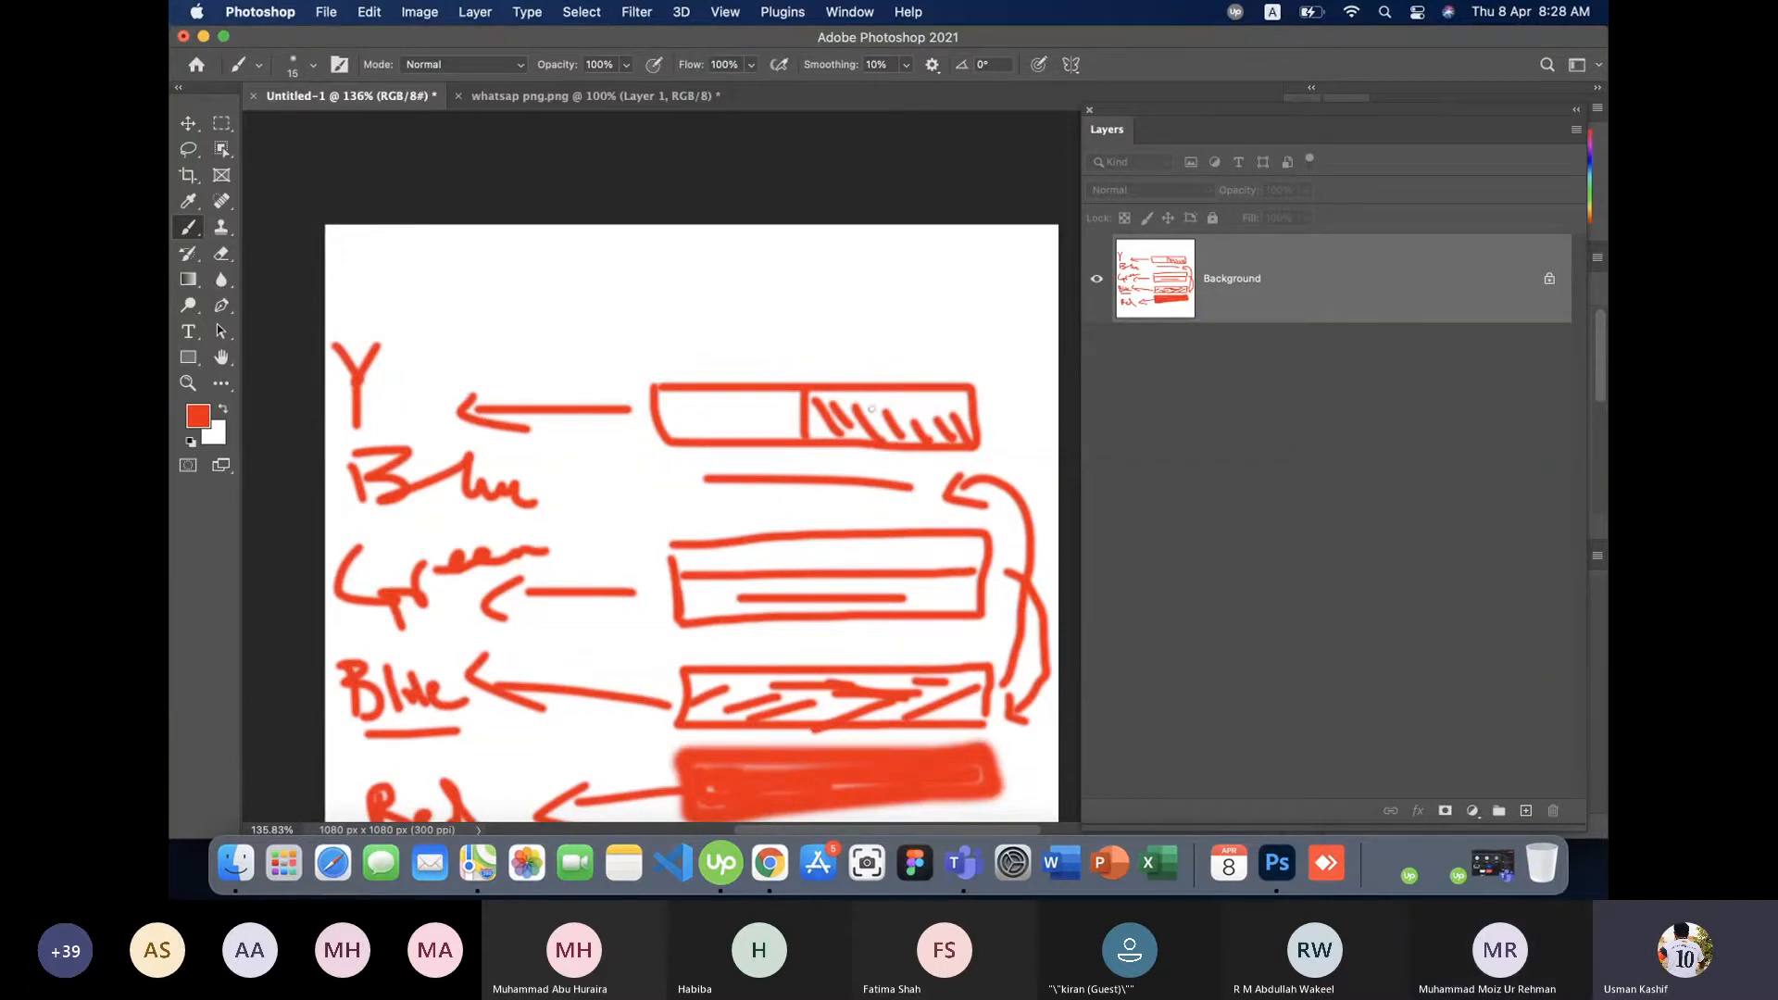
{"action": "left_click_drag", "start_coordinate": [873, 404], "coordinate": [946, 408]}
{"action": "mouse_move", "coordinate": [846, 396]}
{"action": "left_mouse_down"}
{"action": "mouse_move", "coordinate": [959, 415]}
{"action": "mouse_move", "coordinate": [852, 430]}
{"action": "left_mouse_up"}
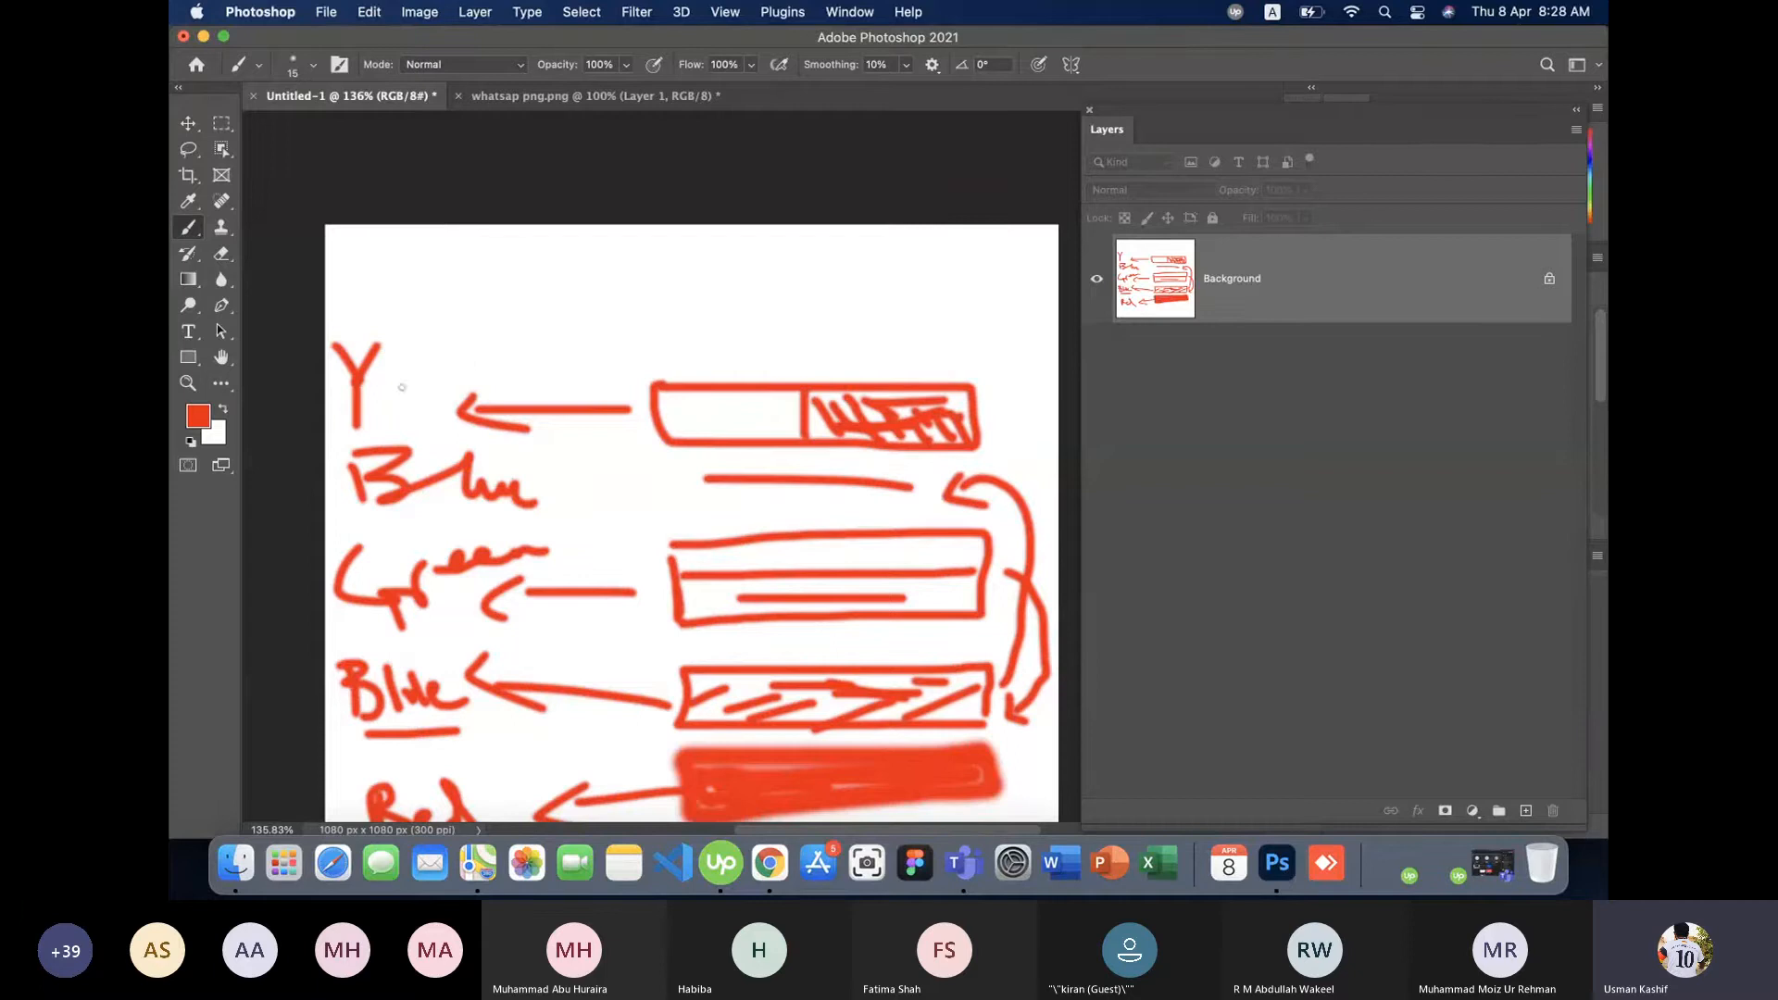
{"action": "mouse_move", "coordinate": [375, 400]}
{"action": "left_mouse_down"}
{"action": "mouse_move", "coordinate": [417, 370]}
{"action": "mouse_move", "coordinate": [490, 366]}
{"action": "mouse_move", "coordinate": [513, 333]}
{"action": "left_mouse_up"}
- Mark the box's empty left half with a short line and paint an arrow from it to a handwritten transparency label
{"action": "left_click_drag", "start_coordinate": [697, 414], "coordinate": [774, 414]}
{"action": "mouse_move", "coordinate": [639, 432]}
{"action": "left_mouse_down"}
{"action": "mouse_move", "coordinate": [580, 449]}
{"action": "mouse_move", "coordinate": [593, 487]}
{"action": "mouse_move", "coordinate": [571, 552]}
{"action": "left_mouse_up"}
{"action": "mouse_move", "coordinate": [550, 483]}
{"action": "left_mouse_down"}
{"action": "mouse_move", "coordinate": [607, 480]}
{"action": "mouse_move", "coordinate": [587, 536]}
{"action": "mouse_move", "coordinate": [611, 497]}
{"action": "mouse_move", "coordinate": [658, 546]}
{"action": "mouse_move", "coordinate": [654, 489]}
{"action": "left_mouse_up"}
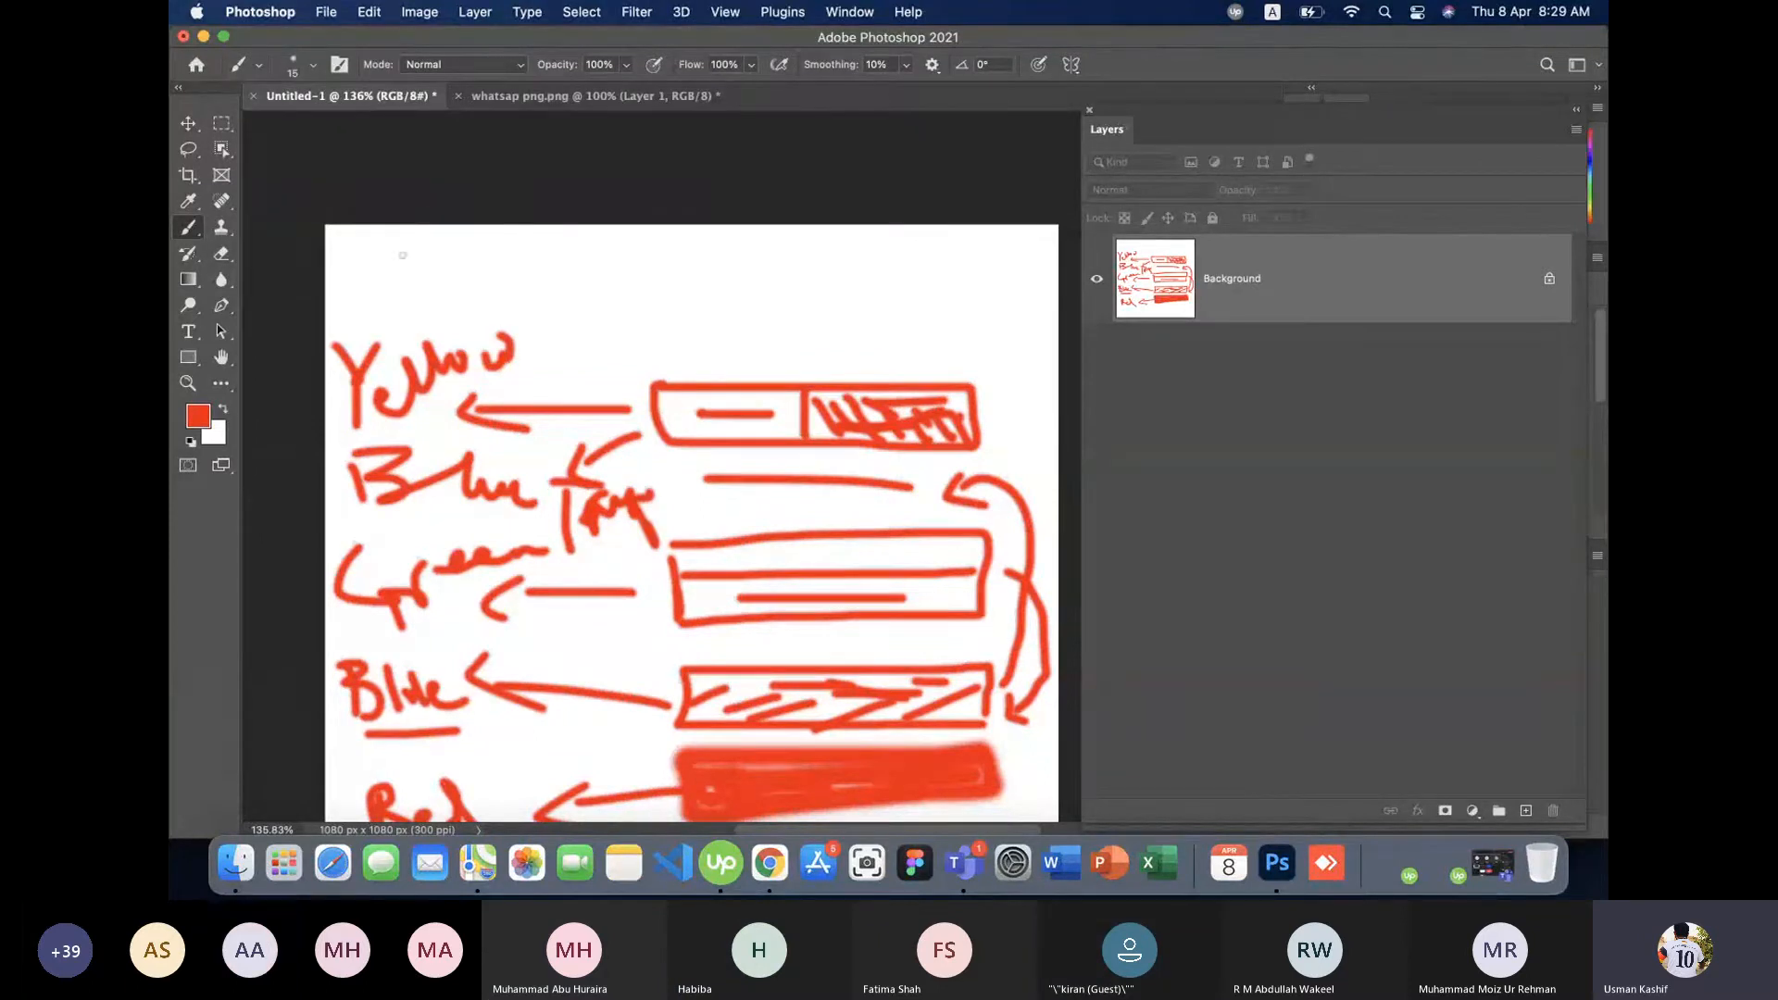
- Paint two boxes side by side at the top of the canvas and handwrite "Yellow" inside the right one
{"action": "mouse_move", "coordinate": [400, 254]}
{"action": "left_mouse_down"}
{"action": "mouse_move", "coordinate": [661, 255]}
{"action": "mouse_move", "coordinate": [645, 296]}
{"action": "mouse_move", "coordinate": [400, 299]}
{"action": "mouse_move", "coordinate": [396, 260]}
{"action": "left_mouse_up"}
{"action": "mouse_move", "coordinate": [451, 312]}
{"action": "left_mouse_down"}
{"action": "mouse_move", "coordinate": [451, 333]}
{"action": "mouse_move", "coordinate": [467, 312]}
{"action": "mouse_move", "coordinate": [453, 334]}
{"action": "left_mouse_up"}
{"action": "mouse_move", "coordinate": [716, 265]}
{"action": "left_mouse_down"}
{"action": "mouse_move", "coordinate": [713, 320]}
{"action": "mouse_move", "coordinate": [940, 258]}
{"action": "mouse_move", "coordinate": [1016, 312]}
{"action": "mouse_move", "coordinate": [722, 320]}
{"action": "mouse_move", "coordinate": [790, 298]}
{"action": "mouse_move", "coordinate": [787, 316]}
{"action": "left_mouse_up"}
{"action": "mouse_move", "coordinate": [807, 302]}
{"action": "left_mouse_down"}
{"action": "mouse_move", "coordinate": [870, 271]}
{"action": "mouse_move", "coordinate": [975, 272]}
{"action": "left_mouse_up"}
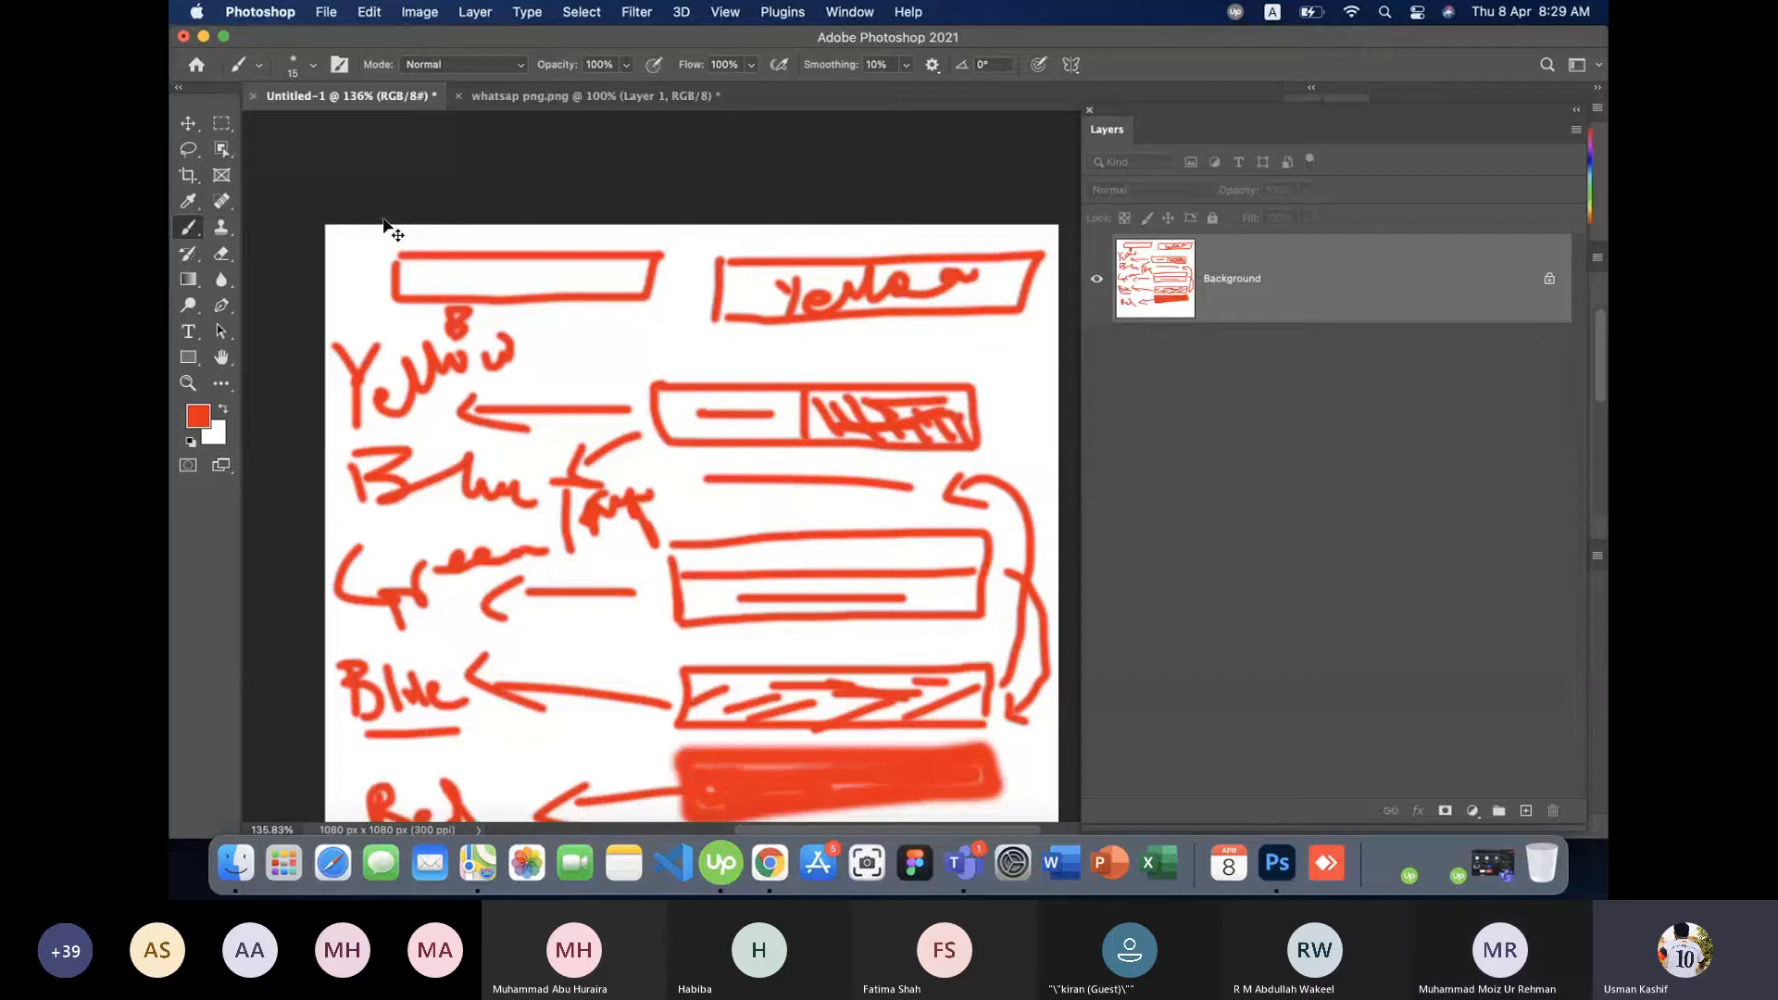
- Clear the canvas with a white fill and paint a box near the bottom with the handwritten label "White"
{"action": "key", "text": "super+BackSpace"}
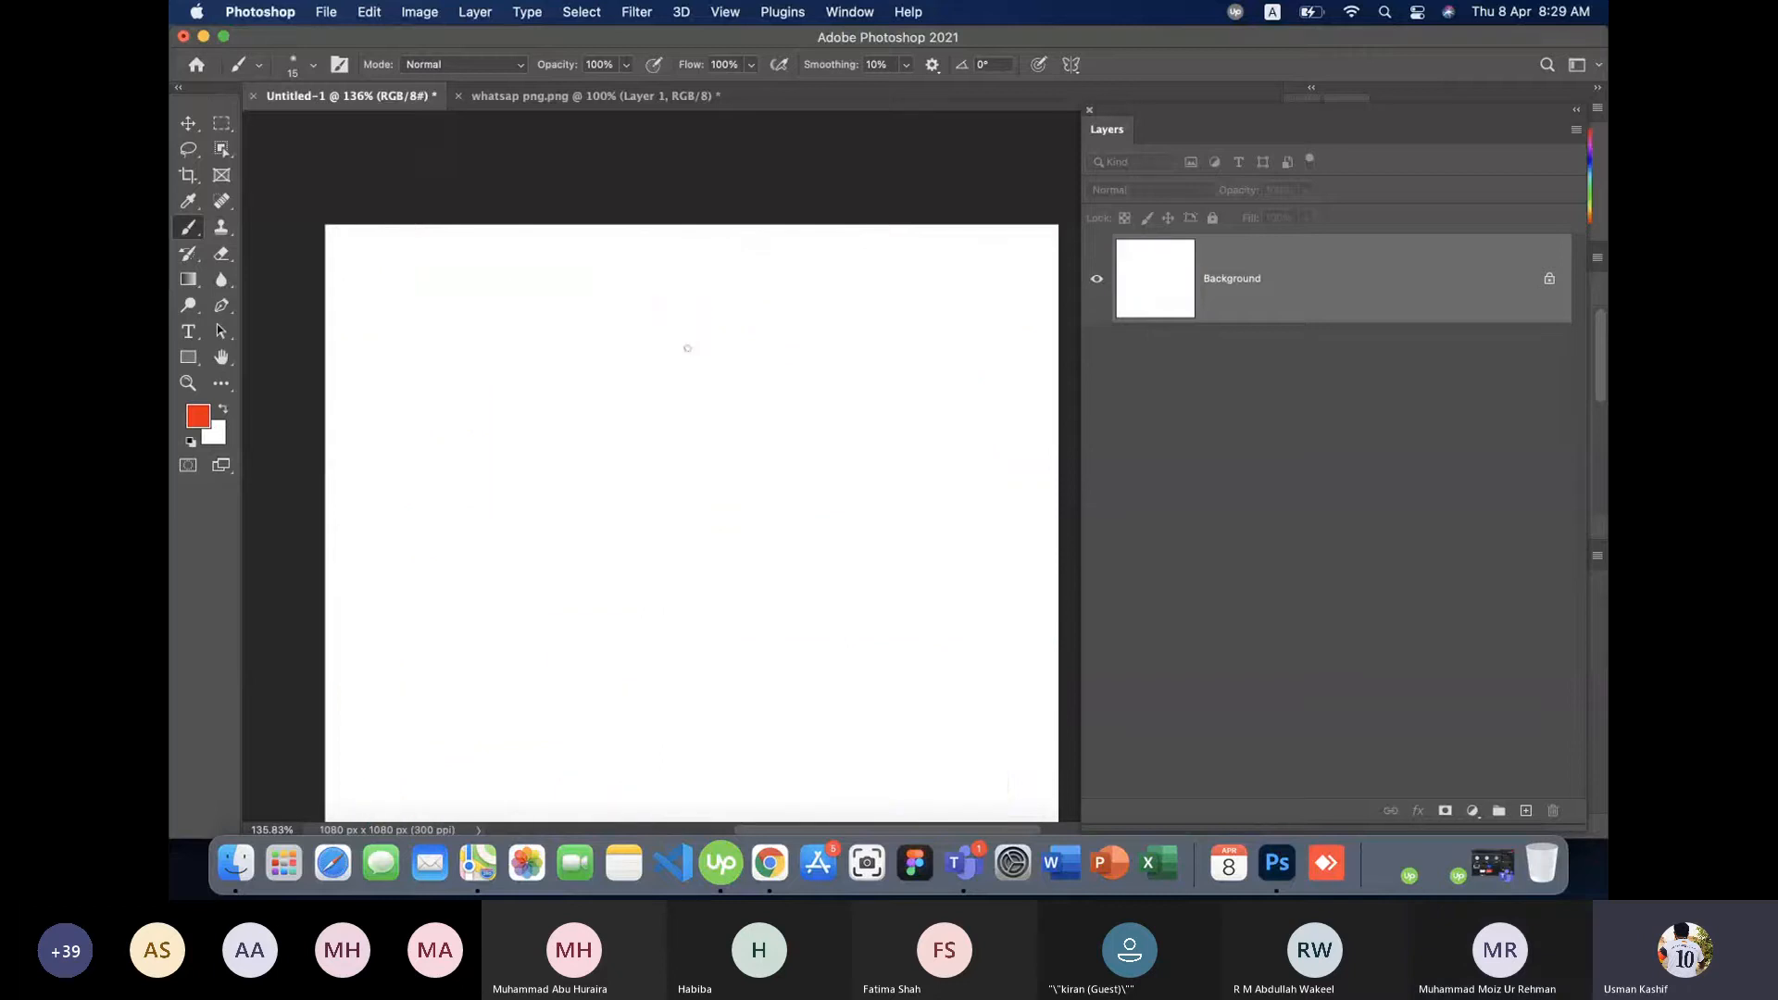
{"action": "scroll", "coordinate": [688, 466], "scroll_direction": "down", "scroll_amount": 5}
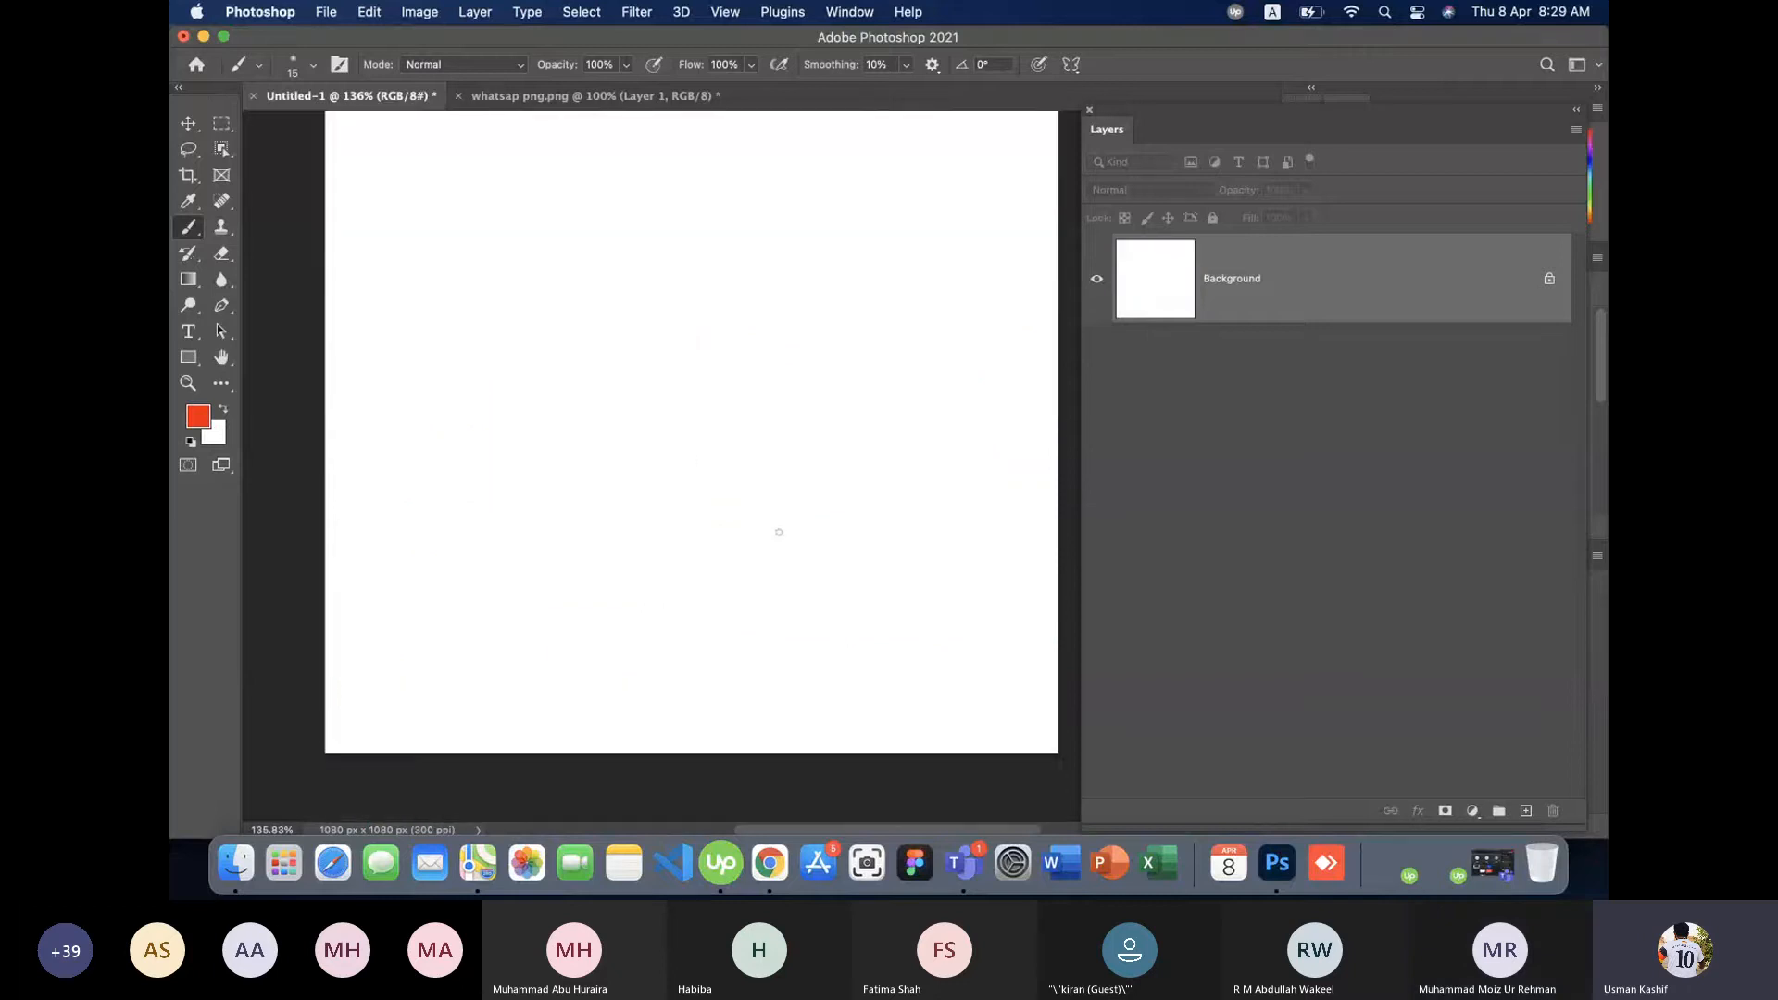
{"action": "mouse_move", "coordinate": [604, 653]}
{"action": "left_mouse_down"}
{"action": "mouse_move", "coordinate": [891, 625]}
{"action": "mouse_move", "coordinate": [876, 568]}
{"action": "mouse_move", "coordinate": [606, 591]}
{"action": "mouse_move", "coordinate": [600, 648]}
{"action": "left_mouse_up"}
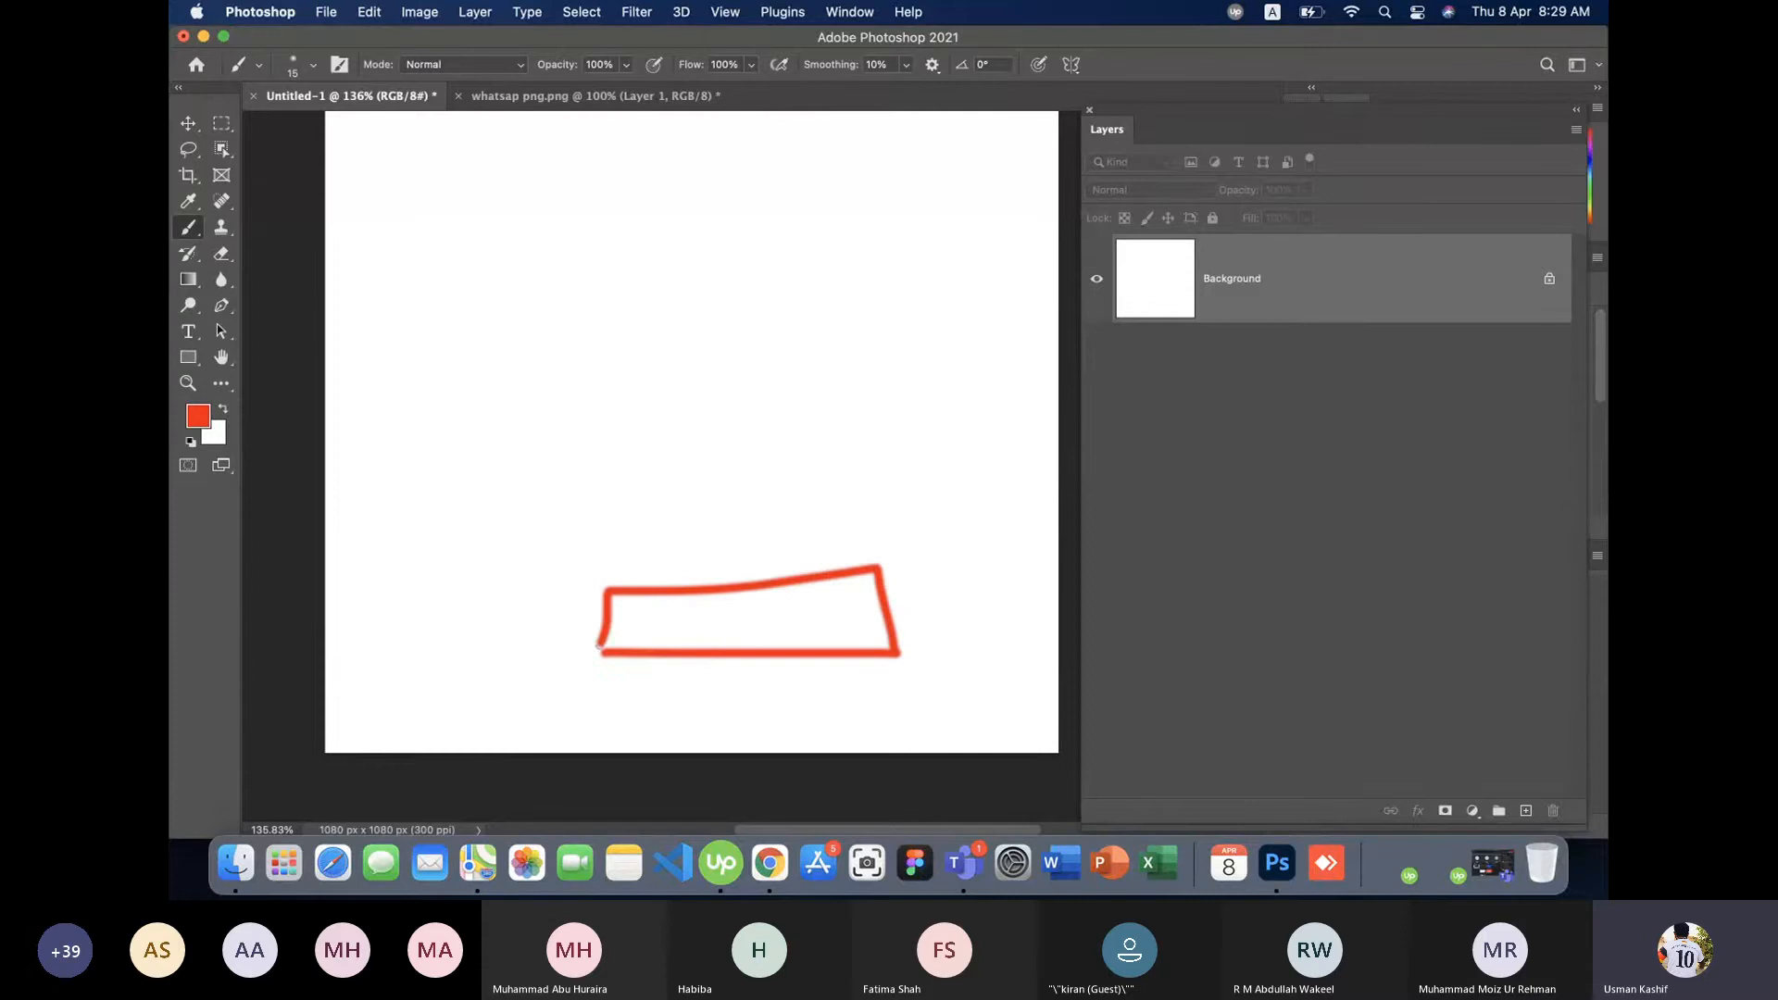
{"action": "mouse_move", "coordinate": [346, 607]}
{"action": "left_mouse_down"}
{"action": "mouse_move", "coordinate": [400, 596]}
{"action": "mouse_move", "coordinate": [461, 626]}
{"action": "mouse_move", "coordinate": [481, 590]}
{"action": "mouse_move", "coordinate": [538, 624]}
{"action": "left_mouse_up"}
{"action": "left_click_drag", "start_coordinate": [470, 606], "coordinate": [503, 608]}
{"action": "left_click", "coordinate": [445, 593]}
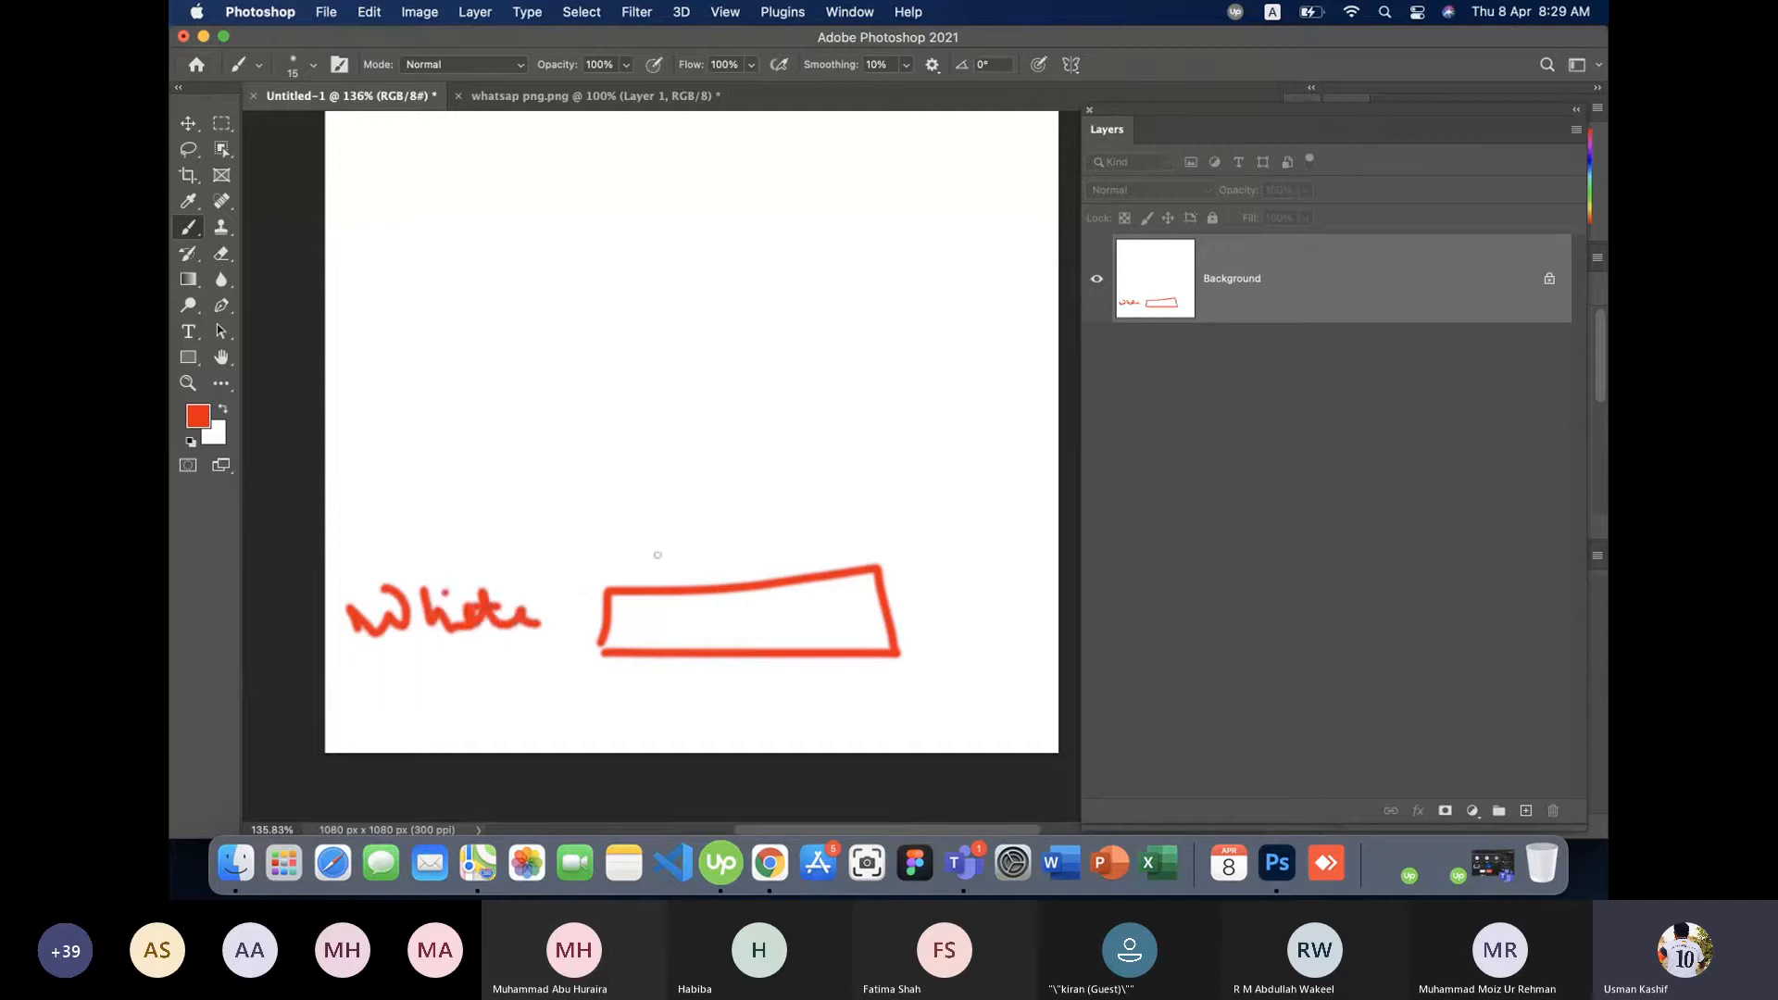
- Paint two more boxes above the "White" one, each with a small hatched strip, and label them "R" and "G"
{"action": "mouse_move", "coordinate": [601, 481]}
{"action": "left_mouse_down"}
{"action": "mouse_move", "coordinate": [601, 578]}
{"action": "mouse_move", "coordinate": [721, 473]}
{"action": "mouse_move", "coordinate": [891, 466]}
{"action": "mouse_move", "coordinate": [884, 523]}
{"action": "mouse_move", "coordinate": [625, 568]}
{"action": "mouse_move", "coordinate": [635, 501]}
{"action": "mouse_move", "coordinate": [630, 563]}
{"action": "left_mouse_up"}
{"action": "mouse_move", "coordinate": [619, 494]}
{"action": "left_mouse_down"}
{"action": "mouse_move", "coordinate": [618, 557]}
{"action": "mouse_move", "coordinate": [561, 533]}
{"action": "mouse_move", "coordinate": [422, 540]}
{"action": "mouse_move", "coordinate": [472, 552]}
{"action": "left_mouse_up"}
{"action": "left_click_drag", "start_coordinate": [352, 513], "coordinate": [350, 565]}
{"action": "mouse_move", "coordinate": [352, 515]}
{"action": "left_mouse_down"}
{"action": "mouse_move", "coordinate": [351, 563]}
{"action": "mouse_move", "coordinate": [369, 506]}
{"action": "mouse_move", "coordinate": [390, 559]}
{"action": "left_mouse_up"}
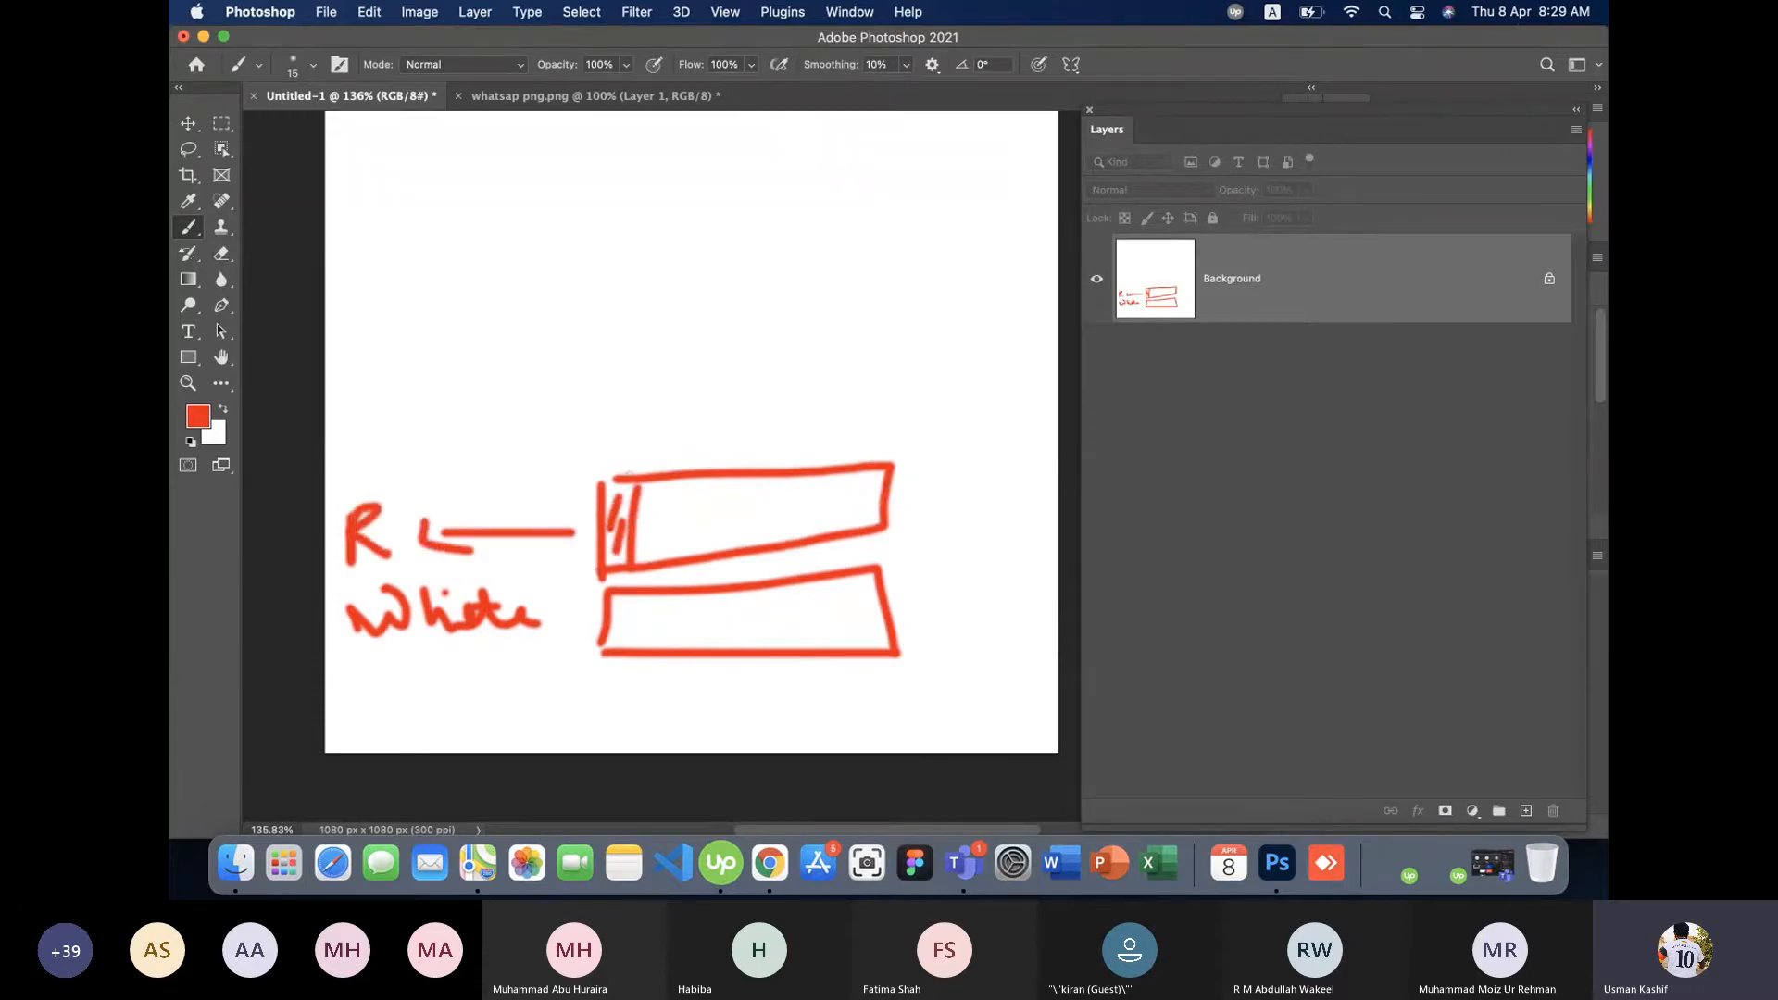
{"action": "mouse_move", "coordinate": [596, 395]}
{"action": "left_mouse_down"}
{"action": "mouse_move", "coordinate": [604, 441]}
{"action": "mouse_move", "coordinate": [815, 446]}
{"action": "mouse_move", "coordinate": [897, 355]}
{"action": "mouse_move", "coordinate": [596, 381]}
{"action": "mouse_move", "coordinate": [668, 414]}
{"action": "mouse_move", "coordinate": [671, 441]}
{"action": "mouse_move", "coordinate": [709, 385]}
{"action": "mouse_move", "coordinate": [690, 373]}
{"action": "mouse_move", "coordinate": [659, 380]}
{"action": "mouse_move", "coordinate": [692, 400]}
{"action": "mouse_move", "coordinate": [681, 428]}
{"action": "left_mouse_up"}
{"action": "mouse_move", "coordinate": [565, 424]}
{"action": "left_mouse_down"}
{"action": "mouse_move", "coordinate": [400, 441]}
{"action": "mouse_move", "coordinate": [349, 420]}
{"action": "mouse_move", "coordinate": [372, 472]}
{"action": "left_mouse_up"}
- Paint a fourth box above the "G" box with a strip marked off inside, and label it "B" with a line
{"action": "left_click_drag", "start_coordinate": [573, 302], "coordinate": [587, 365]}
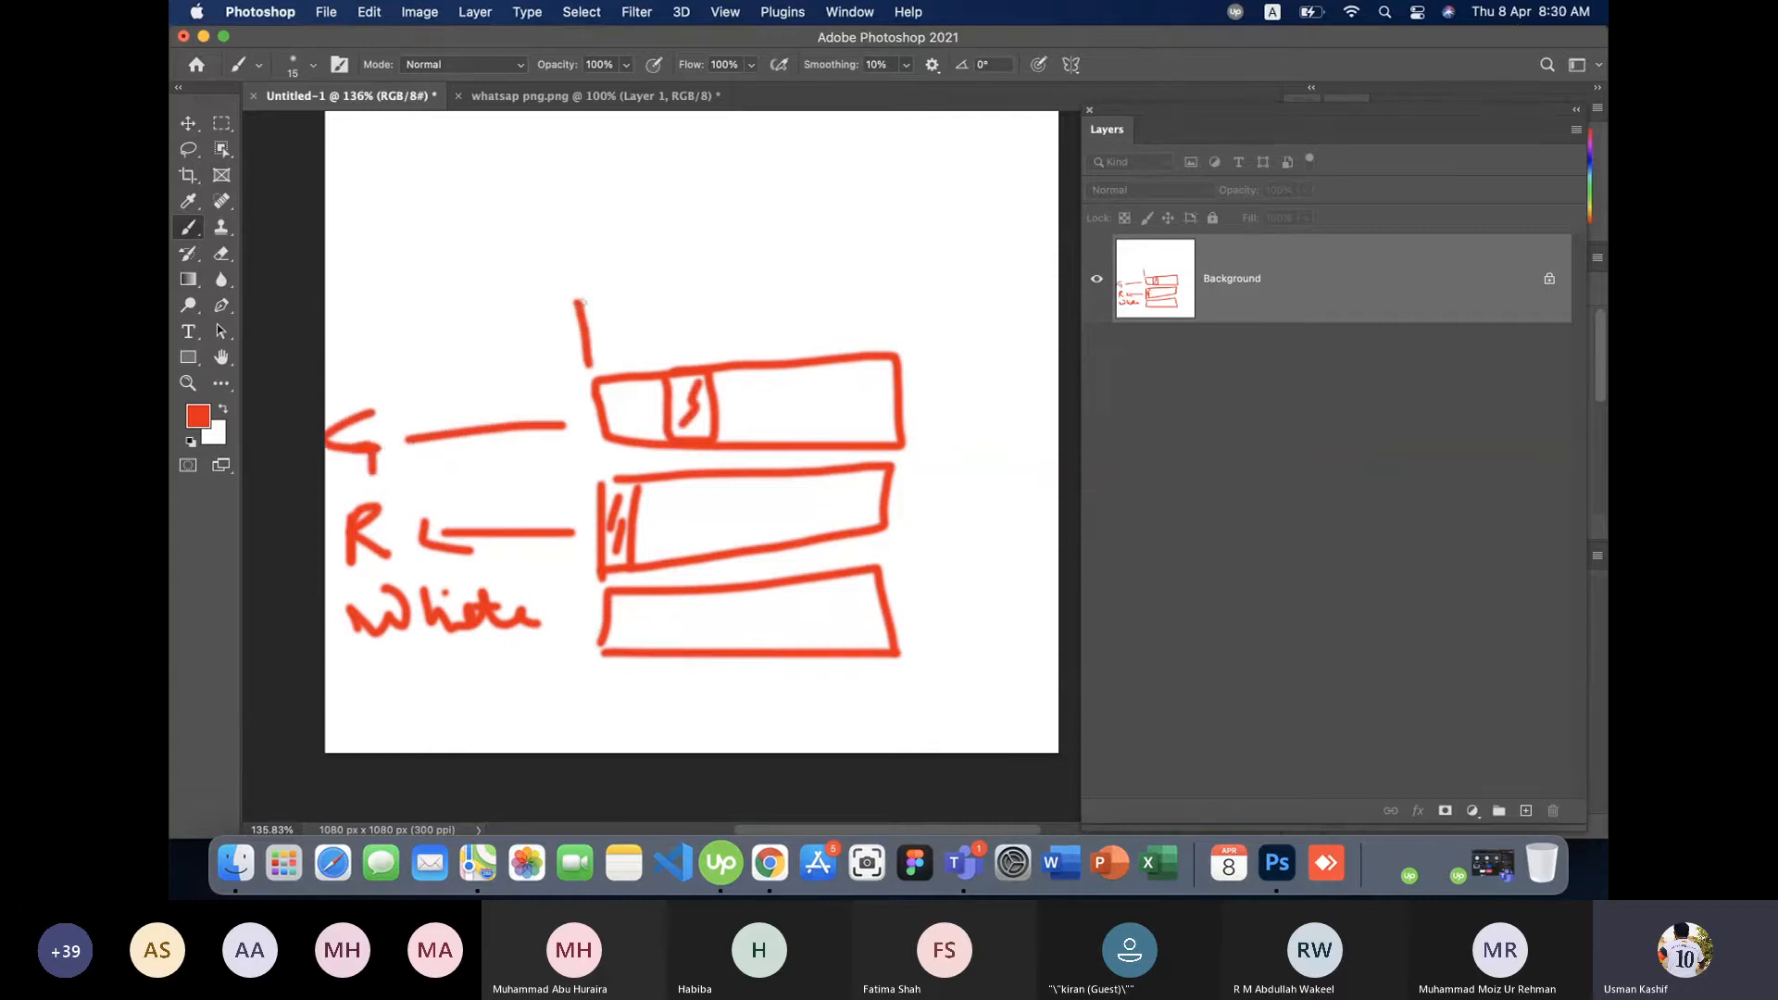
{"action": "mouse_move", "coordinate": [583, 301]}
{"action": "left_mouse_down"}
{"action": "mouse_move", "coordinate": [896, 332]}
{"action": "mouse_move", "coordinate": [592, 356]}
{"action": "left_mouse_up"}
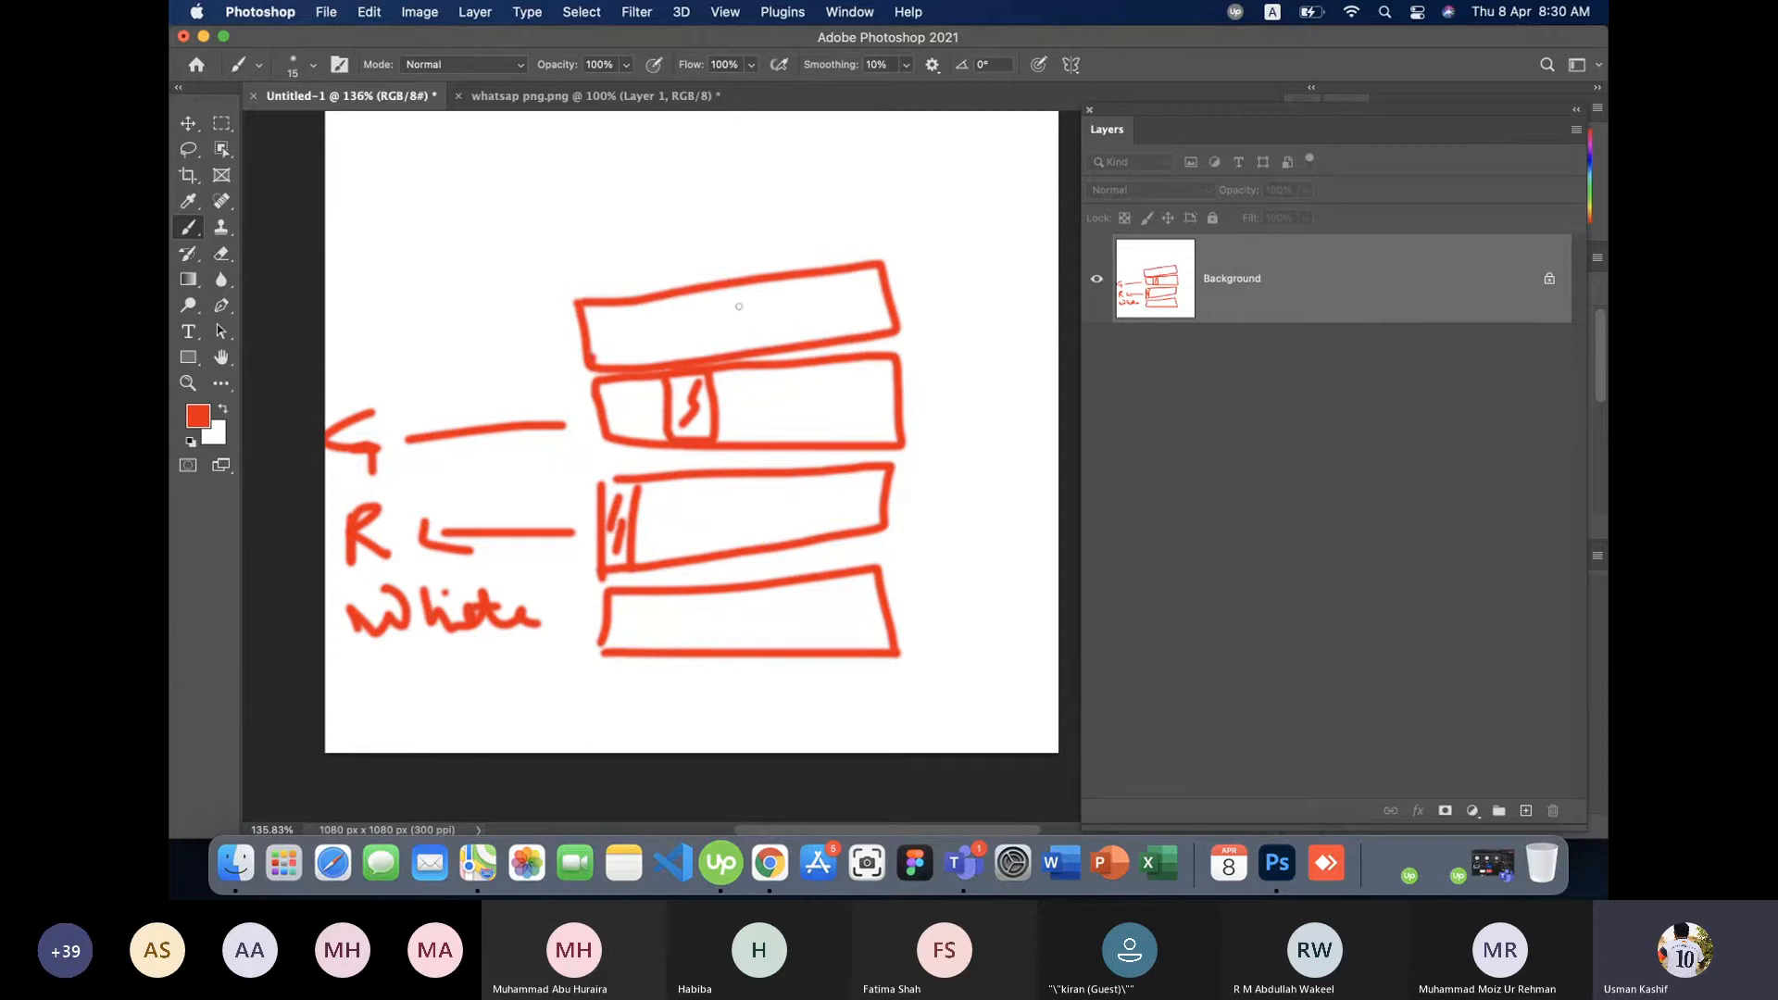
{"action": "left_click_drag", "start_coordinate": [727, 291], "coordinate": [737, 352]}
{"action": "left_click_drag", "start_coordinate": [784, 281], "coordinate": [798, 344]}
{"action": "left_click_drag", "start_coordinate": [559, 340], "coordinate": [357, 378]}
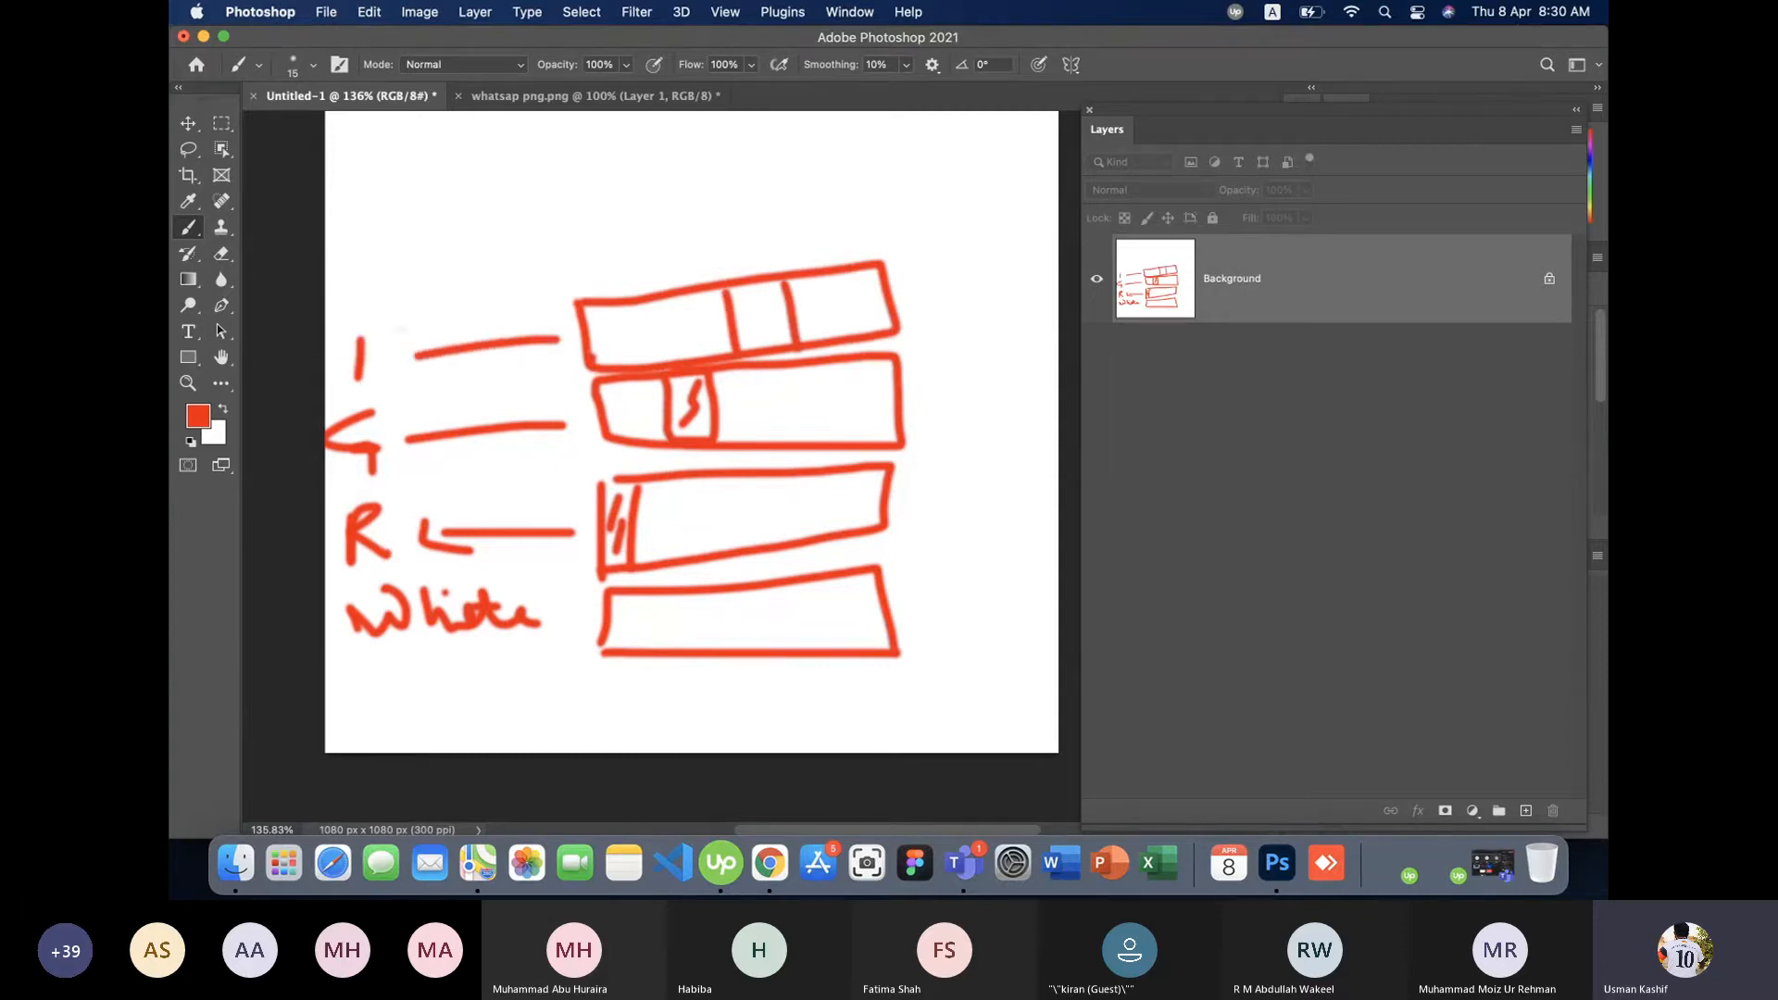
{"action": "left_click_drag", "start_coordinate": [421, 324], "coordinate": [366, 375]}
- Paint a taller fifth box on top of the stack with a divider near its right end, and label it "Purple"
{"action": "scroll", "coordinate": [553, 320], "scroll_direction": "up", "scroll_amount": 5}
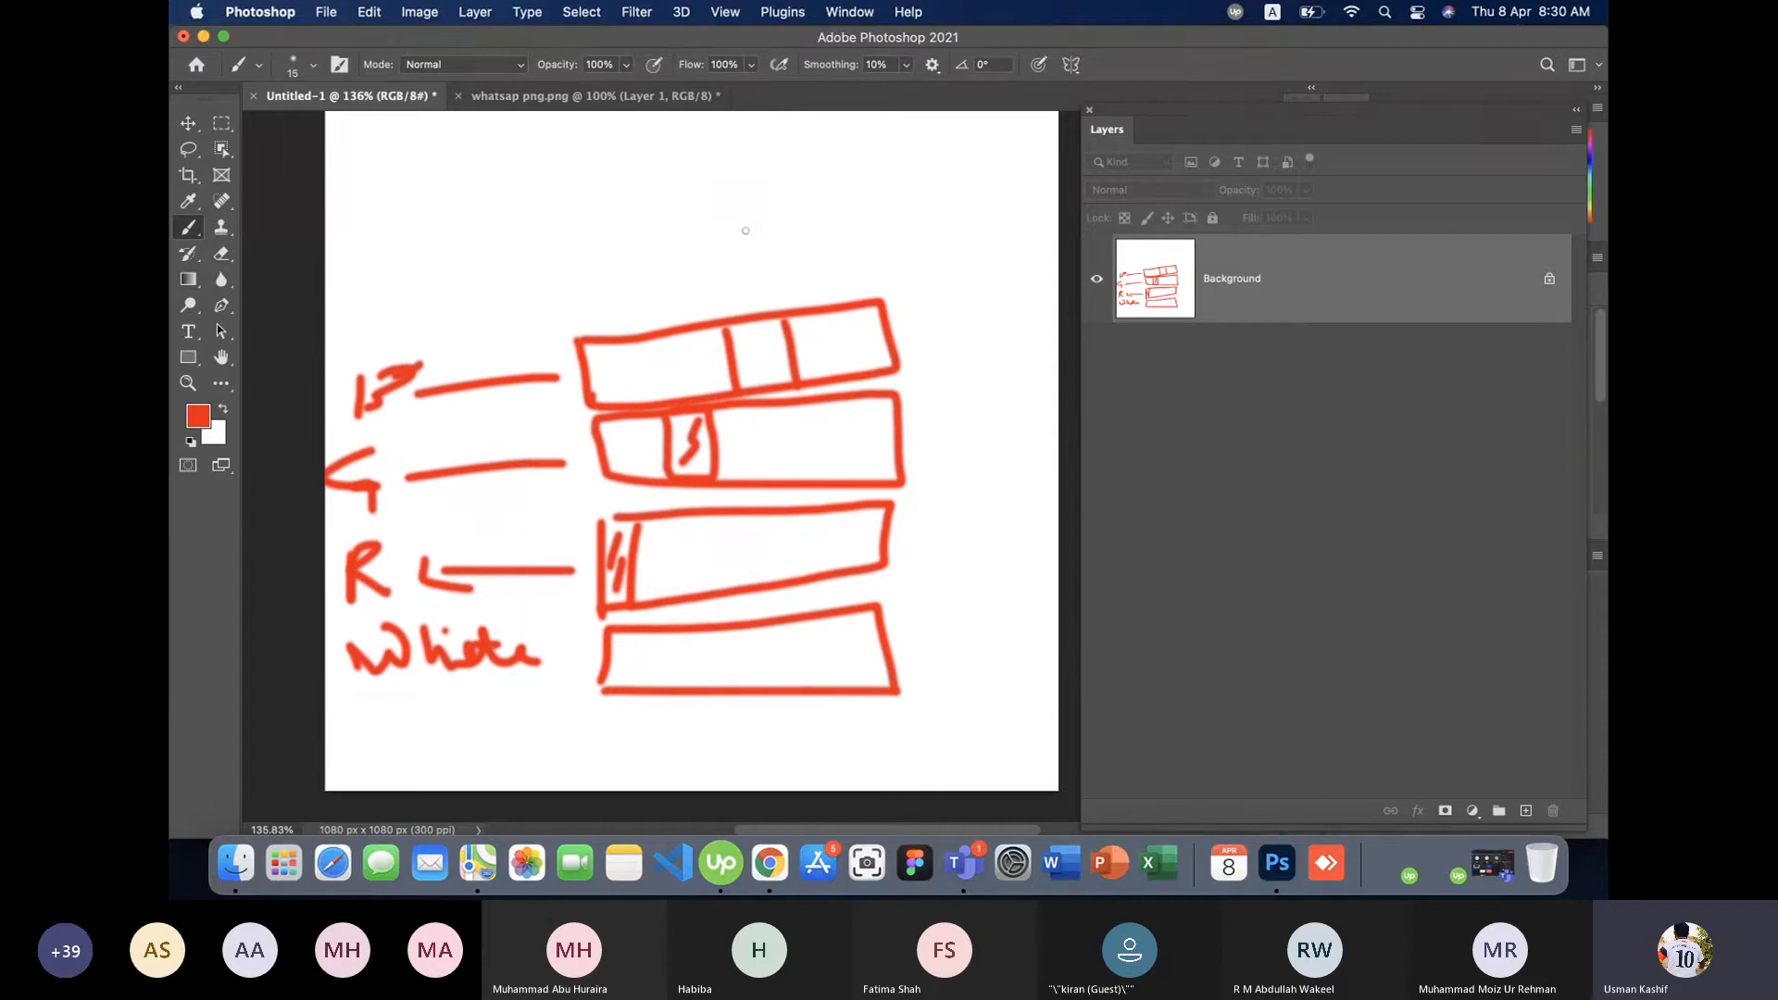
{"action": "left_click_drag", "start_coordinate": [553, 320], "coordinate": [580, 415]}
{"action": "mouse_move", "coordinate": [565, 313]}
{"action": "left_mouse_down"}
{"action": "mouse_move", "coordinate": [850, 370]}
{"action": "mouse_move", "coordinate": [695, 425]}
{"action": "mouse_move", "coordinate": [572, 430]}
{"action": "left_mouse_up"}
{"action": "left_click_drag", "start_coordinate": [772, 292], "coordinate": [793, 400]}
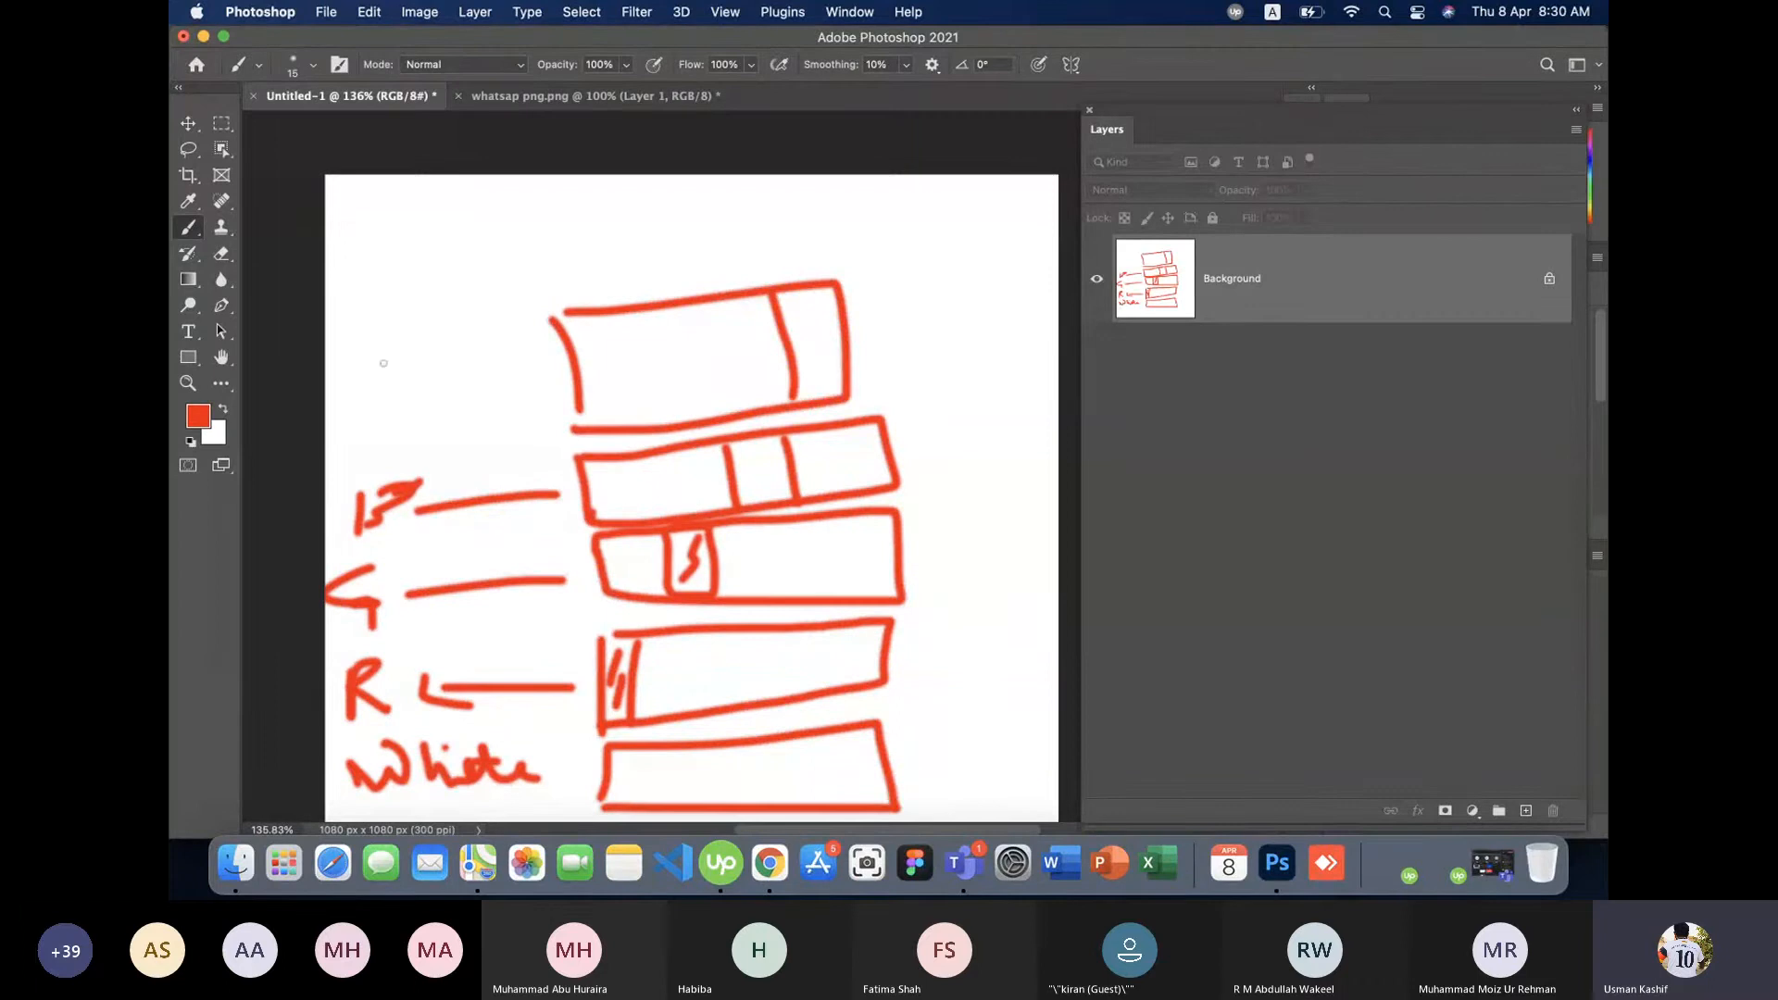
{"action": "left_click_drag", "start_coordinate": [377, 367], "coordinate": [384, 424]}
{"action": "mouse_move", "coordinate": [405, 353]}
{"action": "left_mouse_down"}
{"action": "mouse_move", "coordinate": [387, 389]}
{"action": "mouse_move", "coordinate": [477, 440]}
{"action": "left_mouse_up"}
{"action": "left_click_drag", "start_coordinate": [492, 366], "coordinate": [483, 414]}
{"action": "left_click_drag", "start_coordinate": [505, 404], "coordinate": [532, 413]}
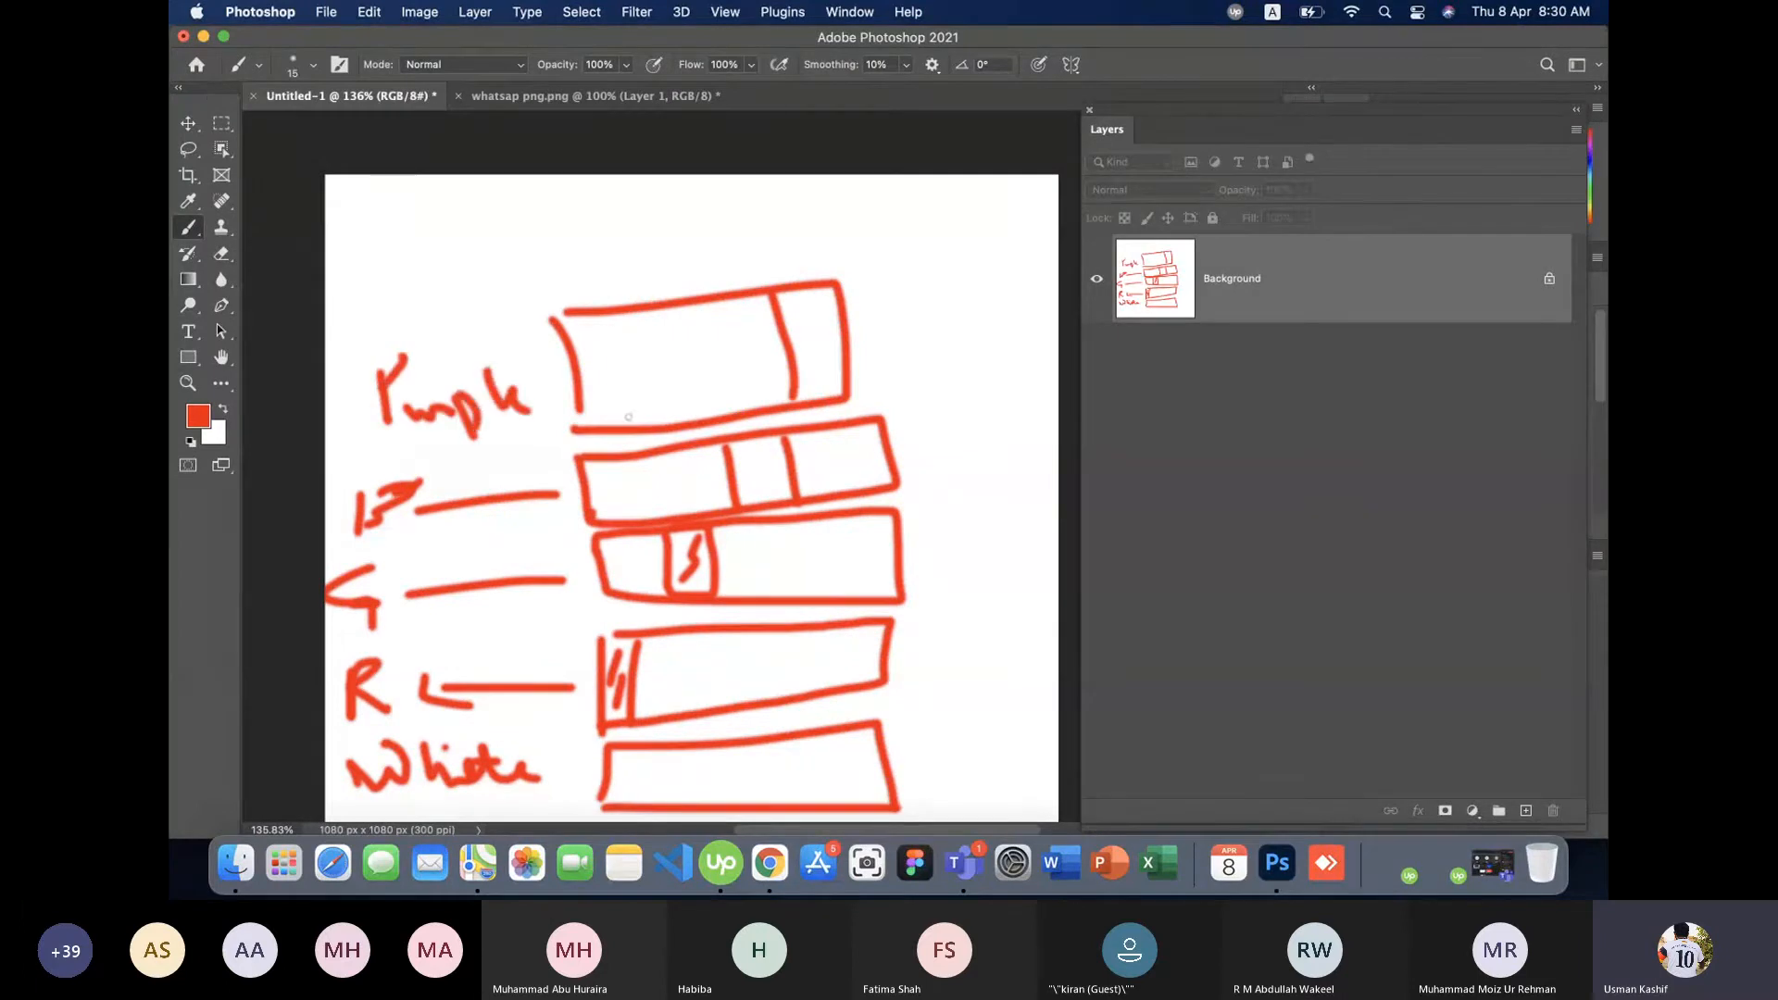
- Clear the drawing by filling the Background layer with white
{"action": "scroll", "coordinate": [716, 437], "scroll_direction": "down", "scroll_amount": 3}
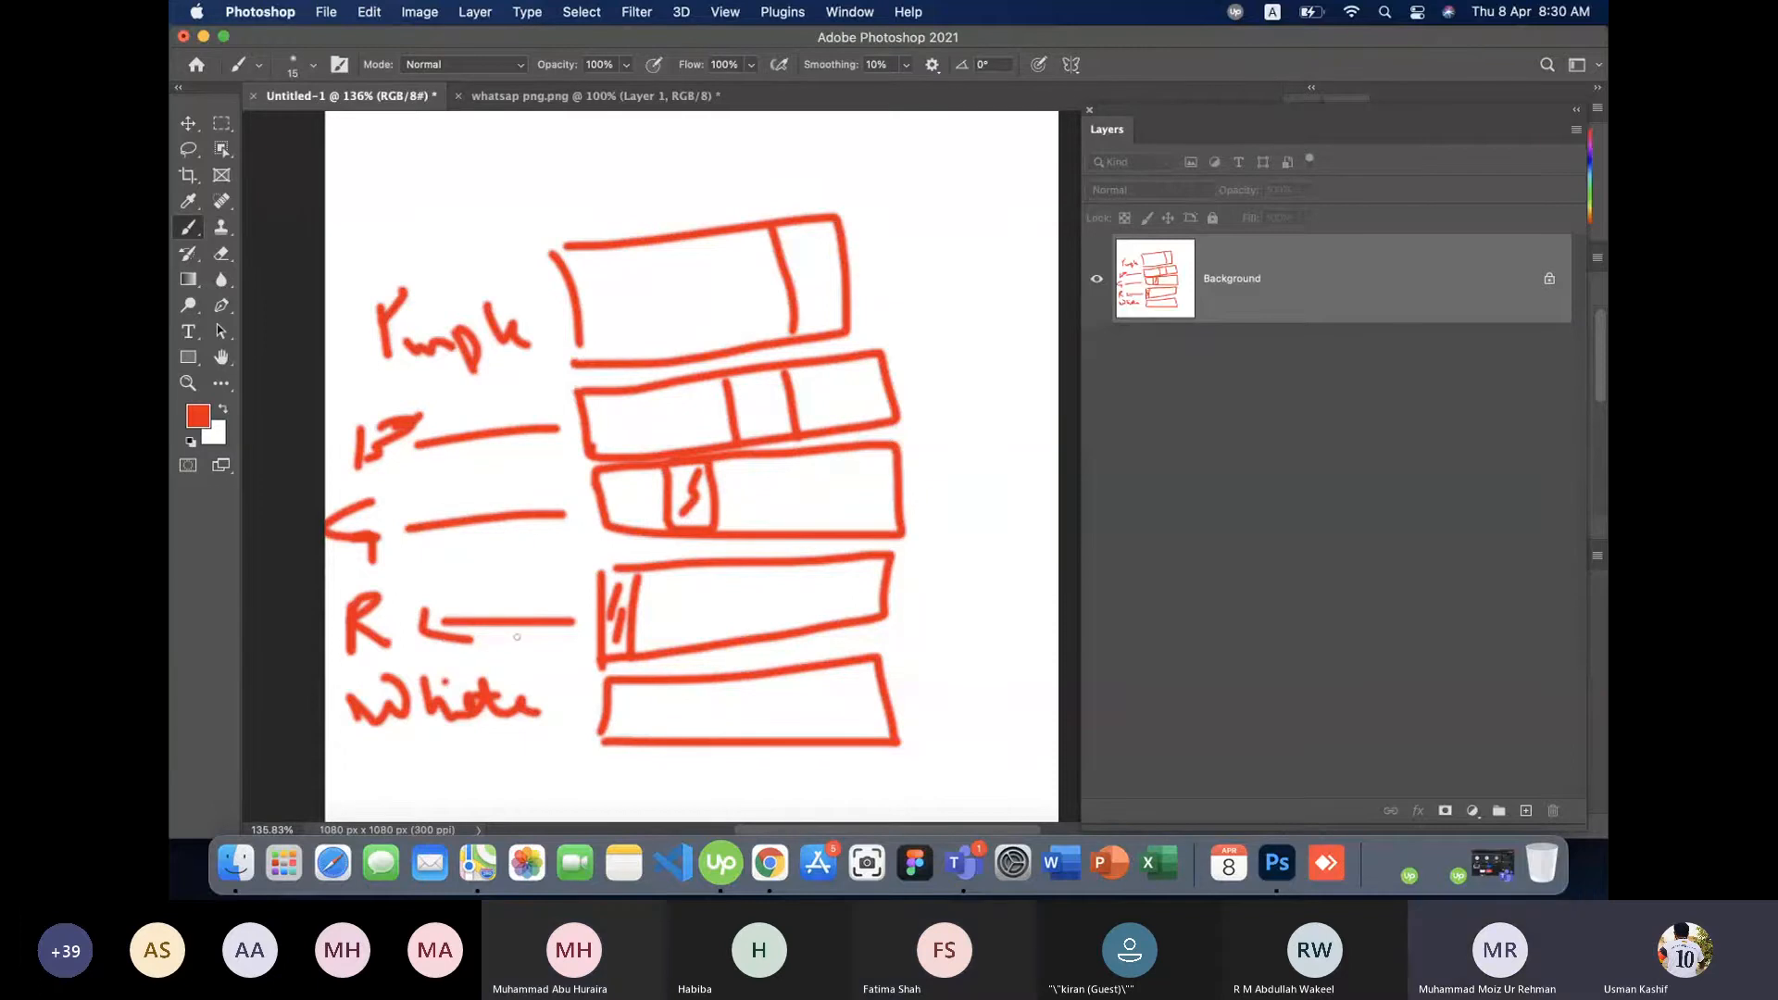
{"action": "key", "text": "super+z"}
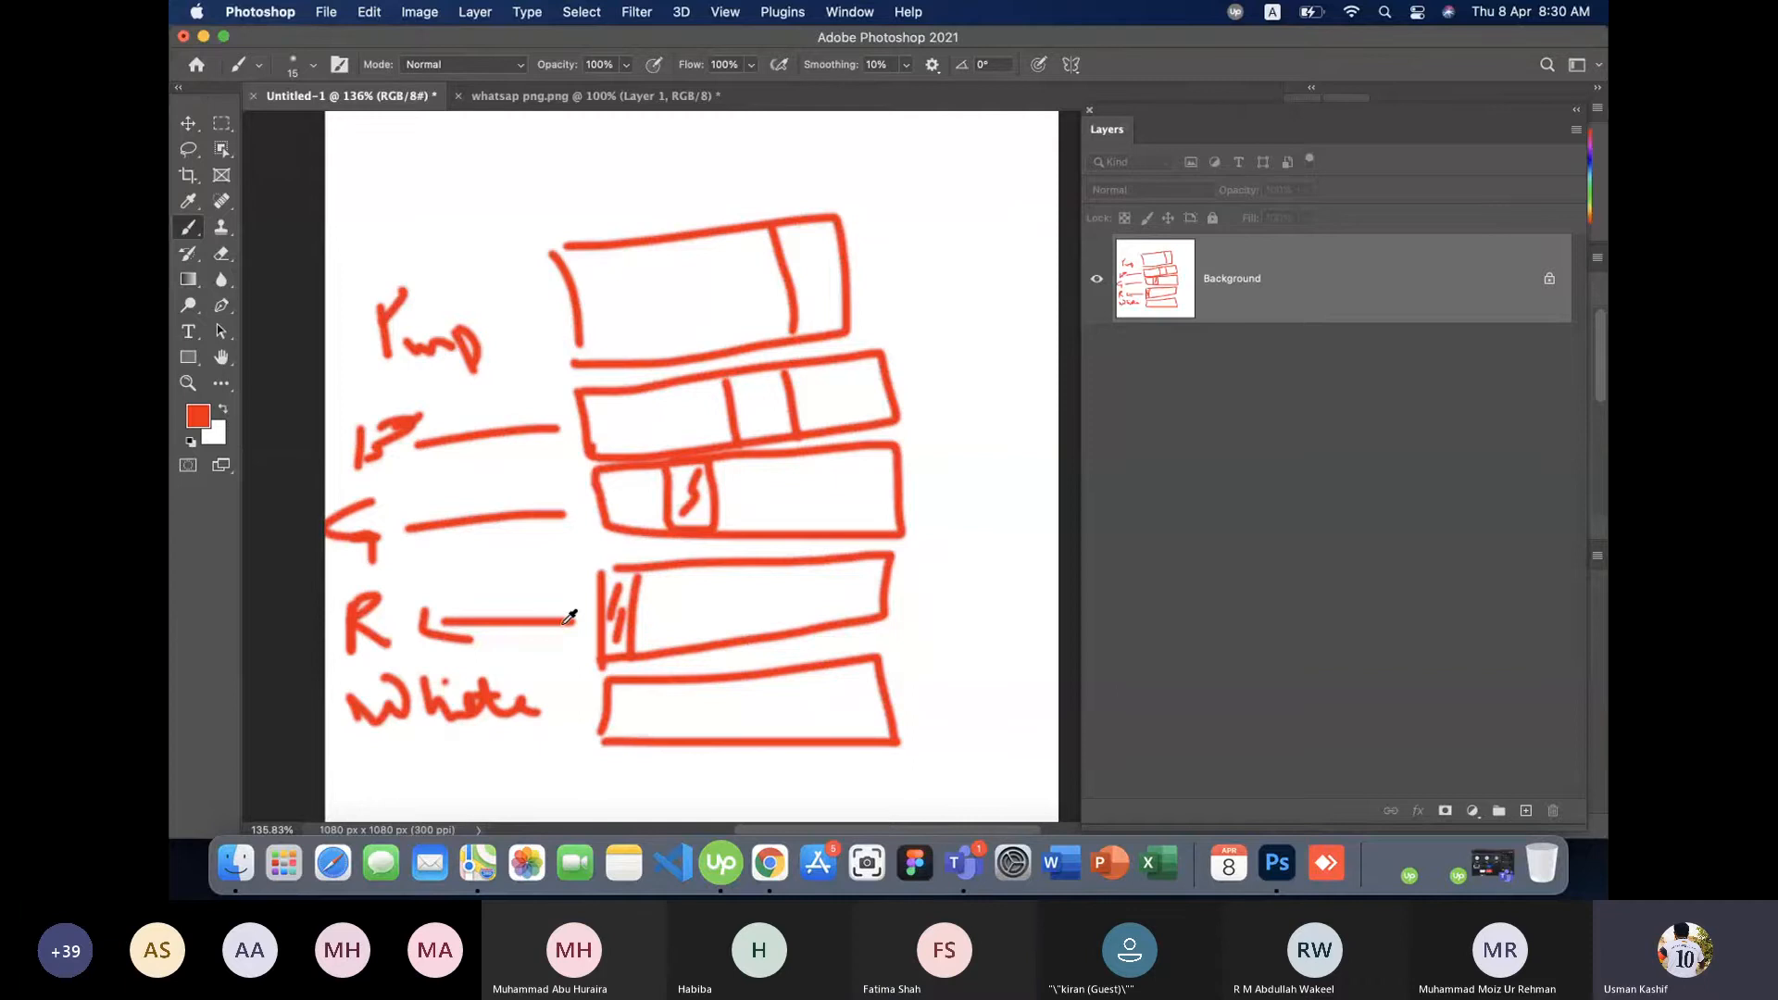
{"action": "key", "text": "alt+BackSpace"}
{"action": "key", "text": "super+BackSpace"}
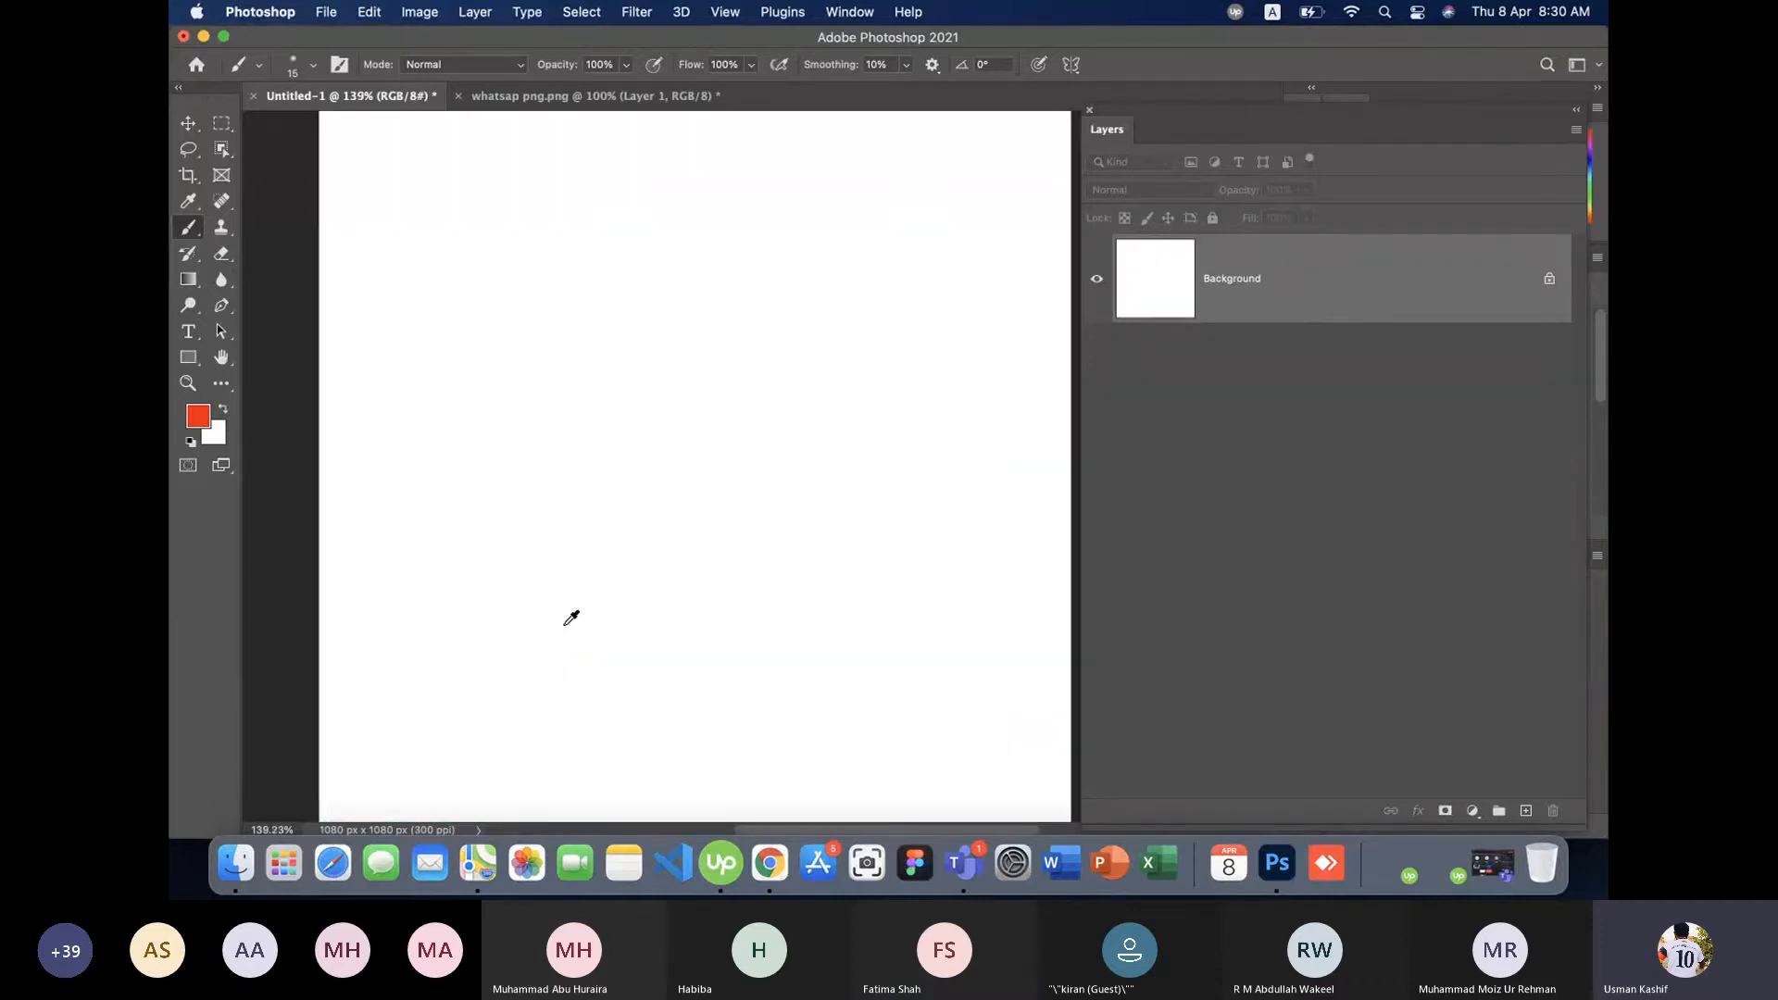
- Add three new empty layers above the Background
{"action": "scroll", "coordinate": [564, 625], "scroll_direction": "down", "scroll_amount": 5}
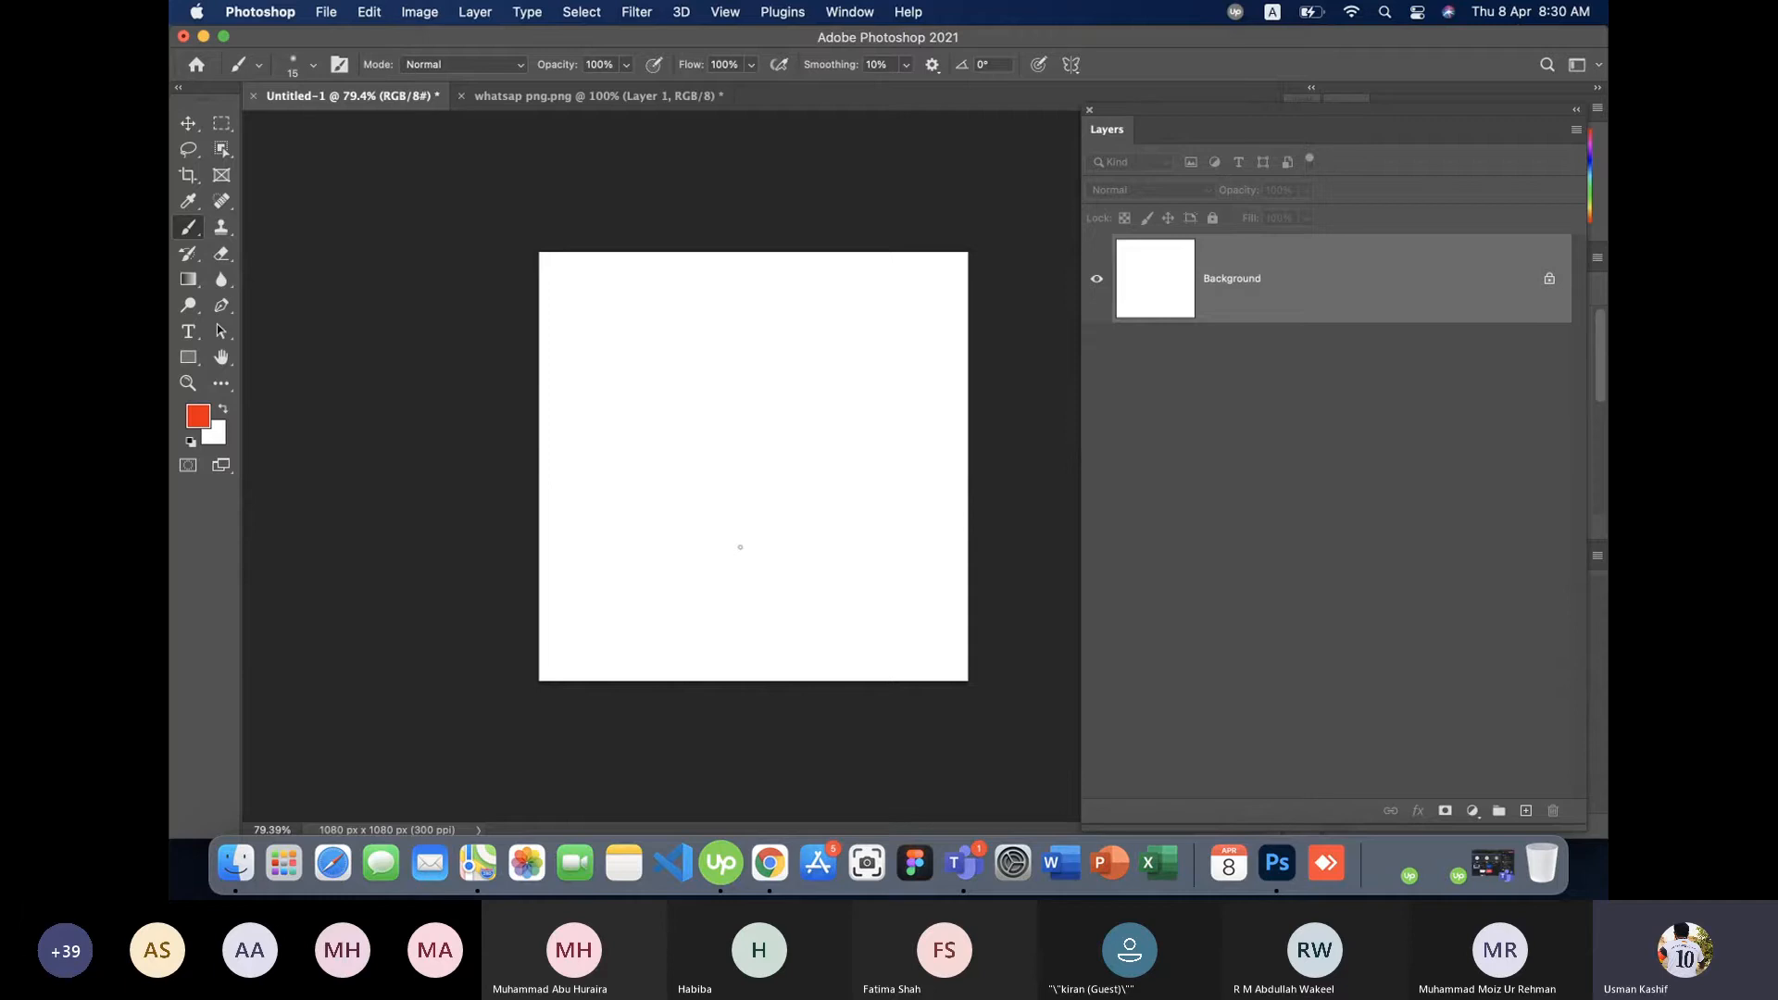
{"action": "left_click", "coordinate": [1526, 811]}
{"action": "left_click", "coordinate": [1526, 812]}
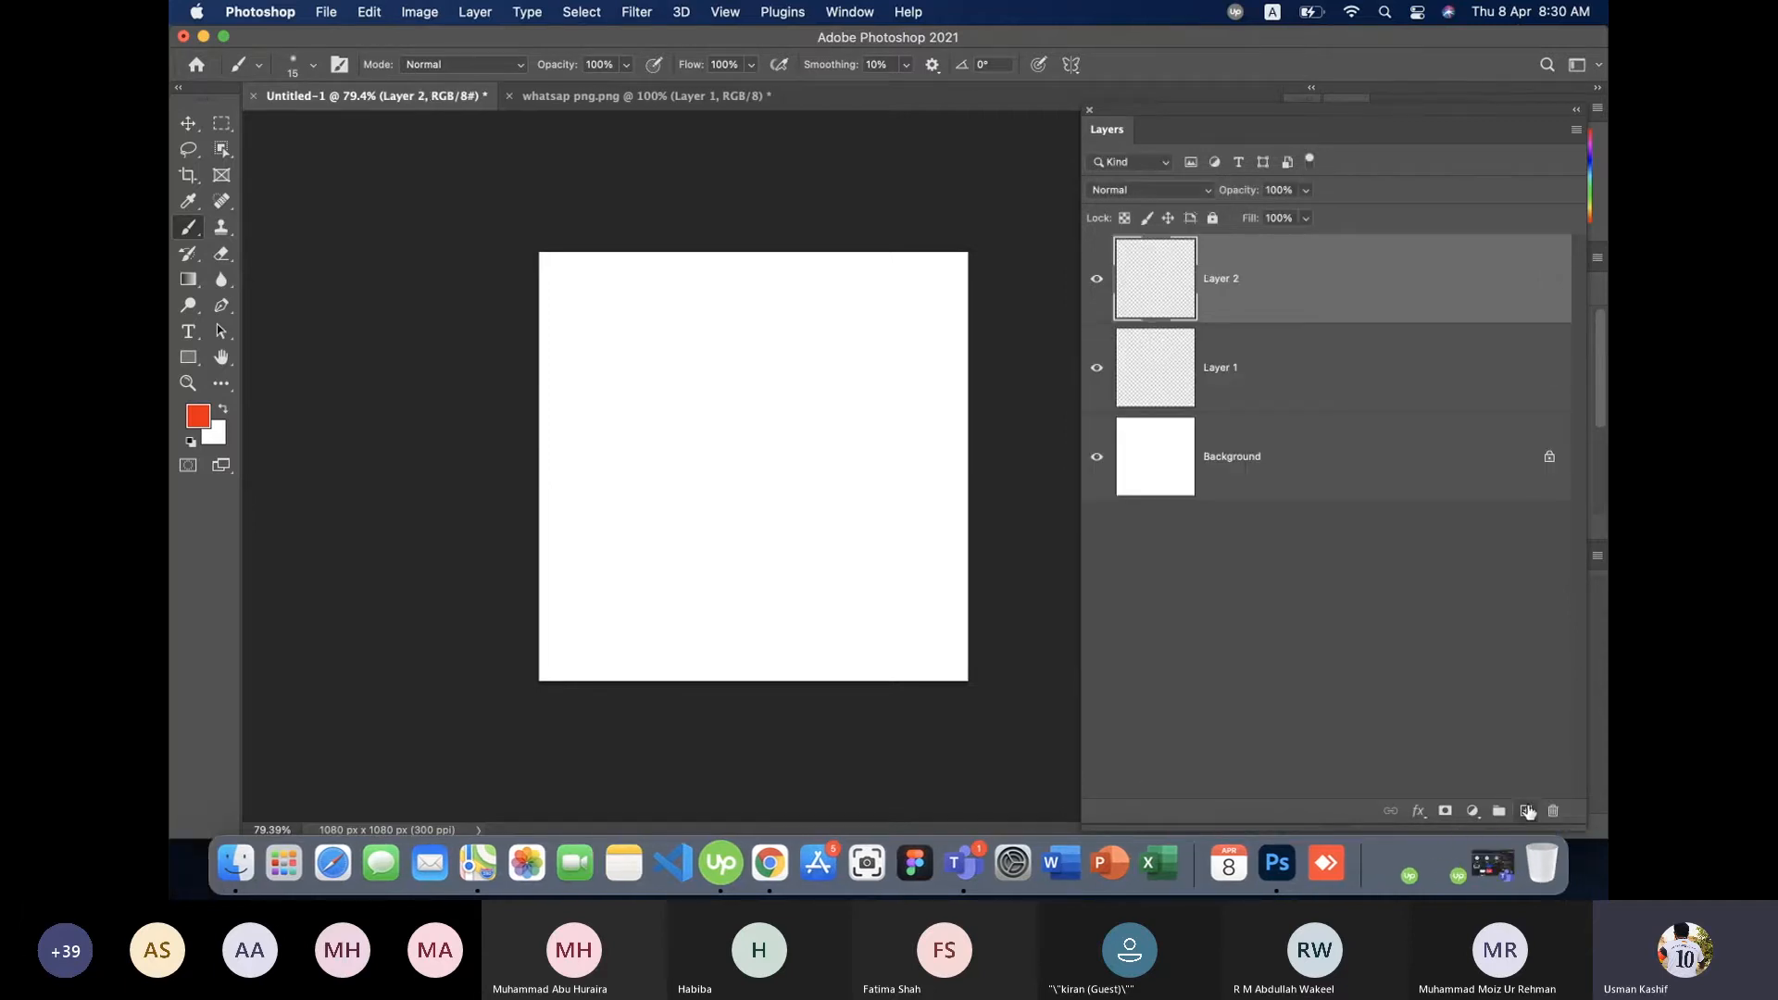
{"action": "left_click", "coordinate": [1526, 812]}
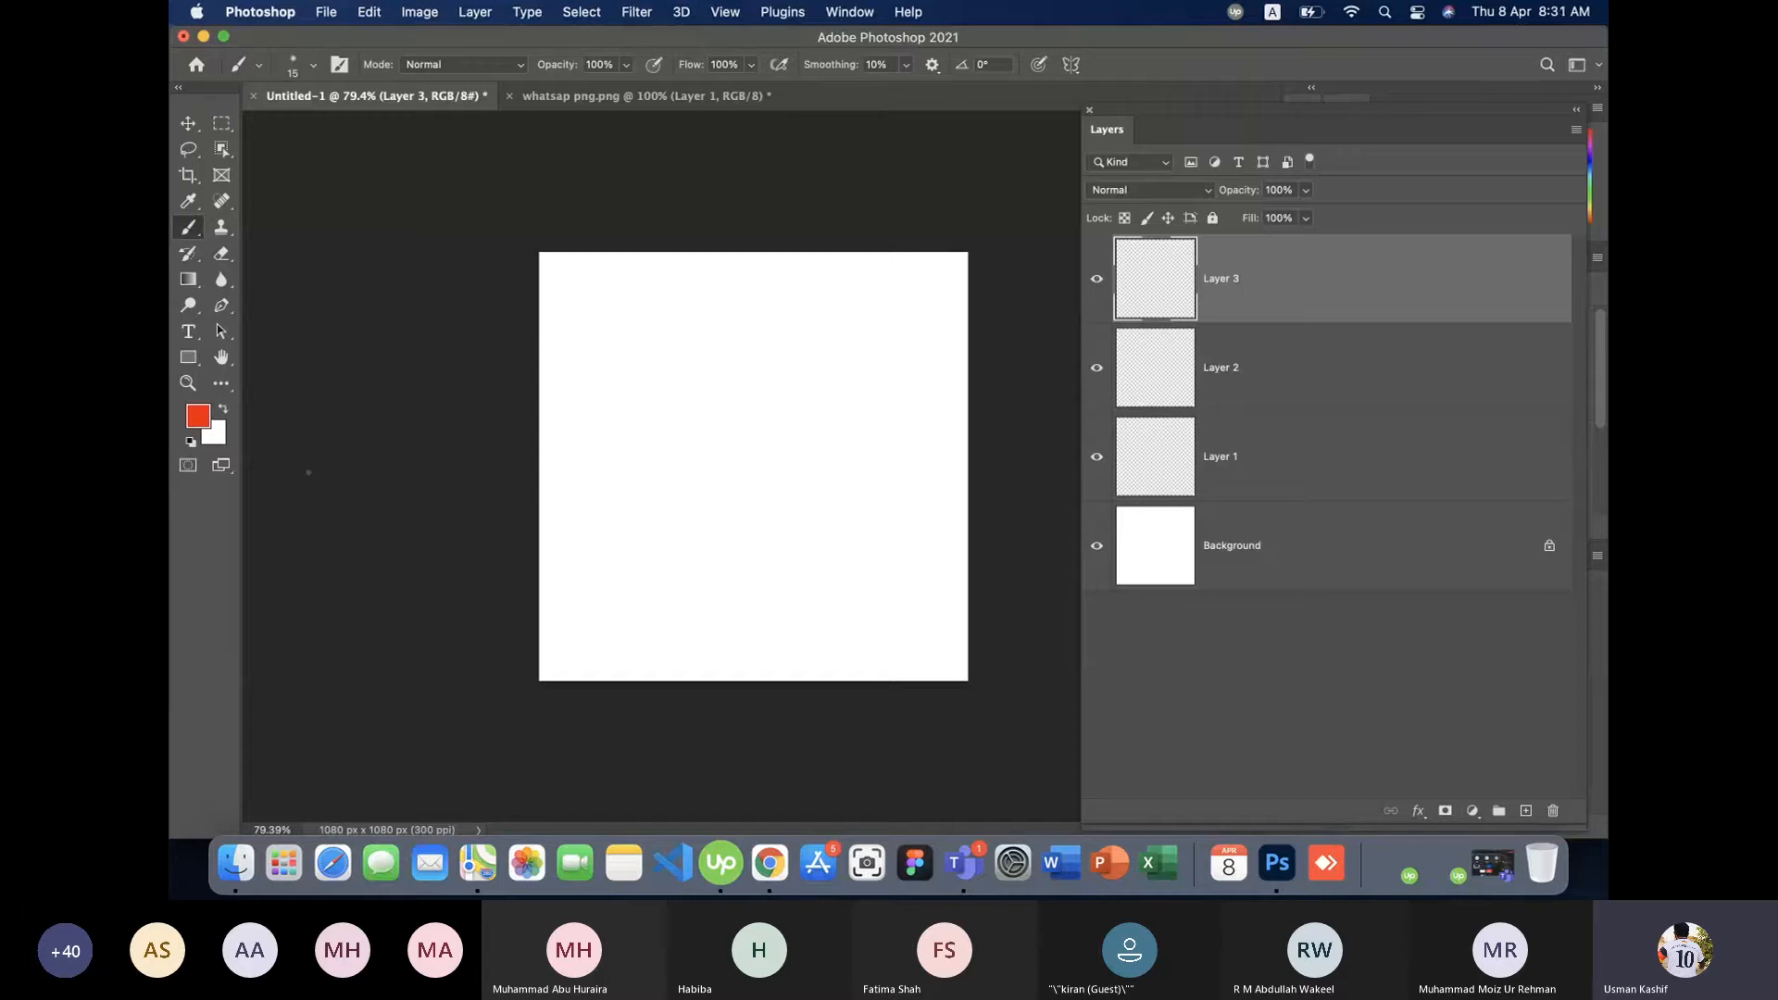
- Fill Layer 1 with the red foreground colour
{"action": "left_click", "coordinate": [1287, 454]}
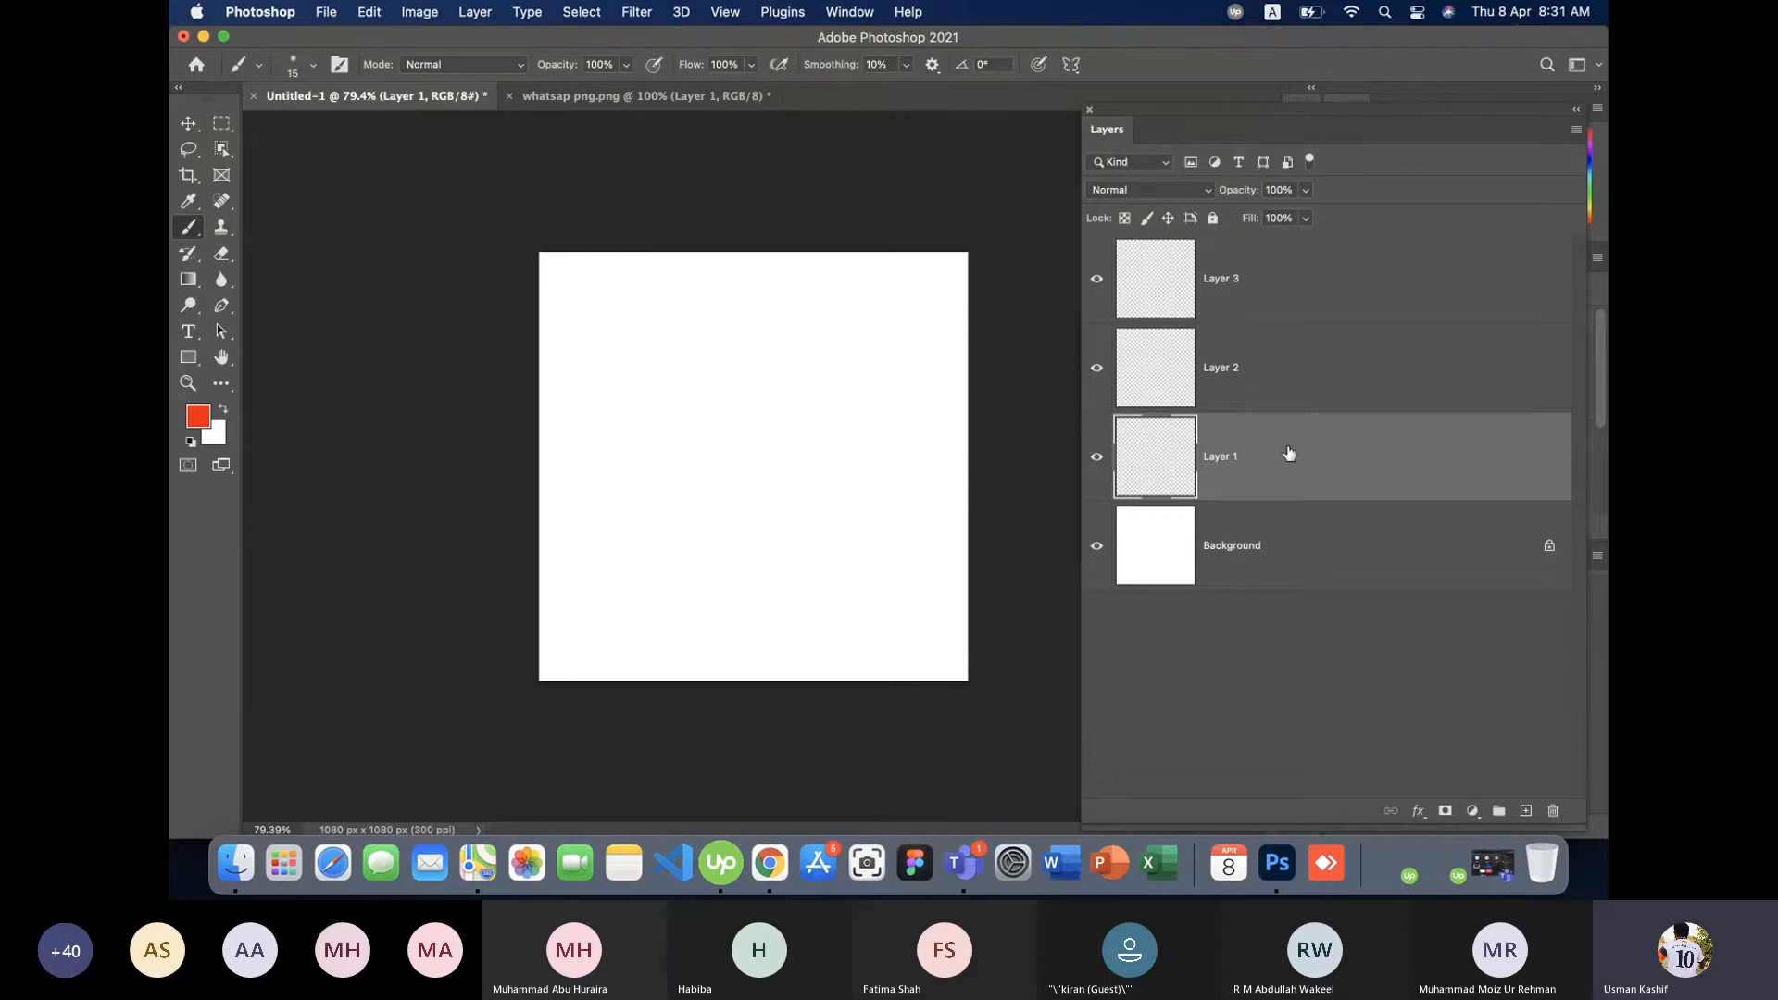
{"action": "key", "text": "alt+BackSpace"}
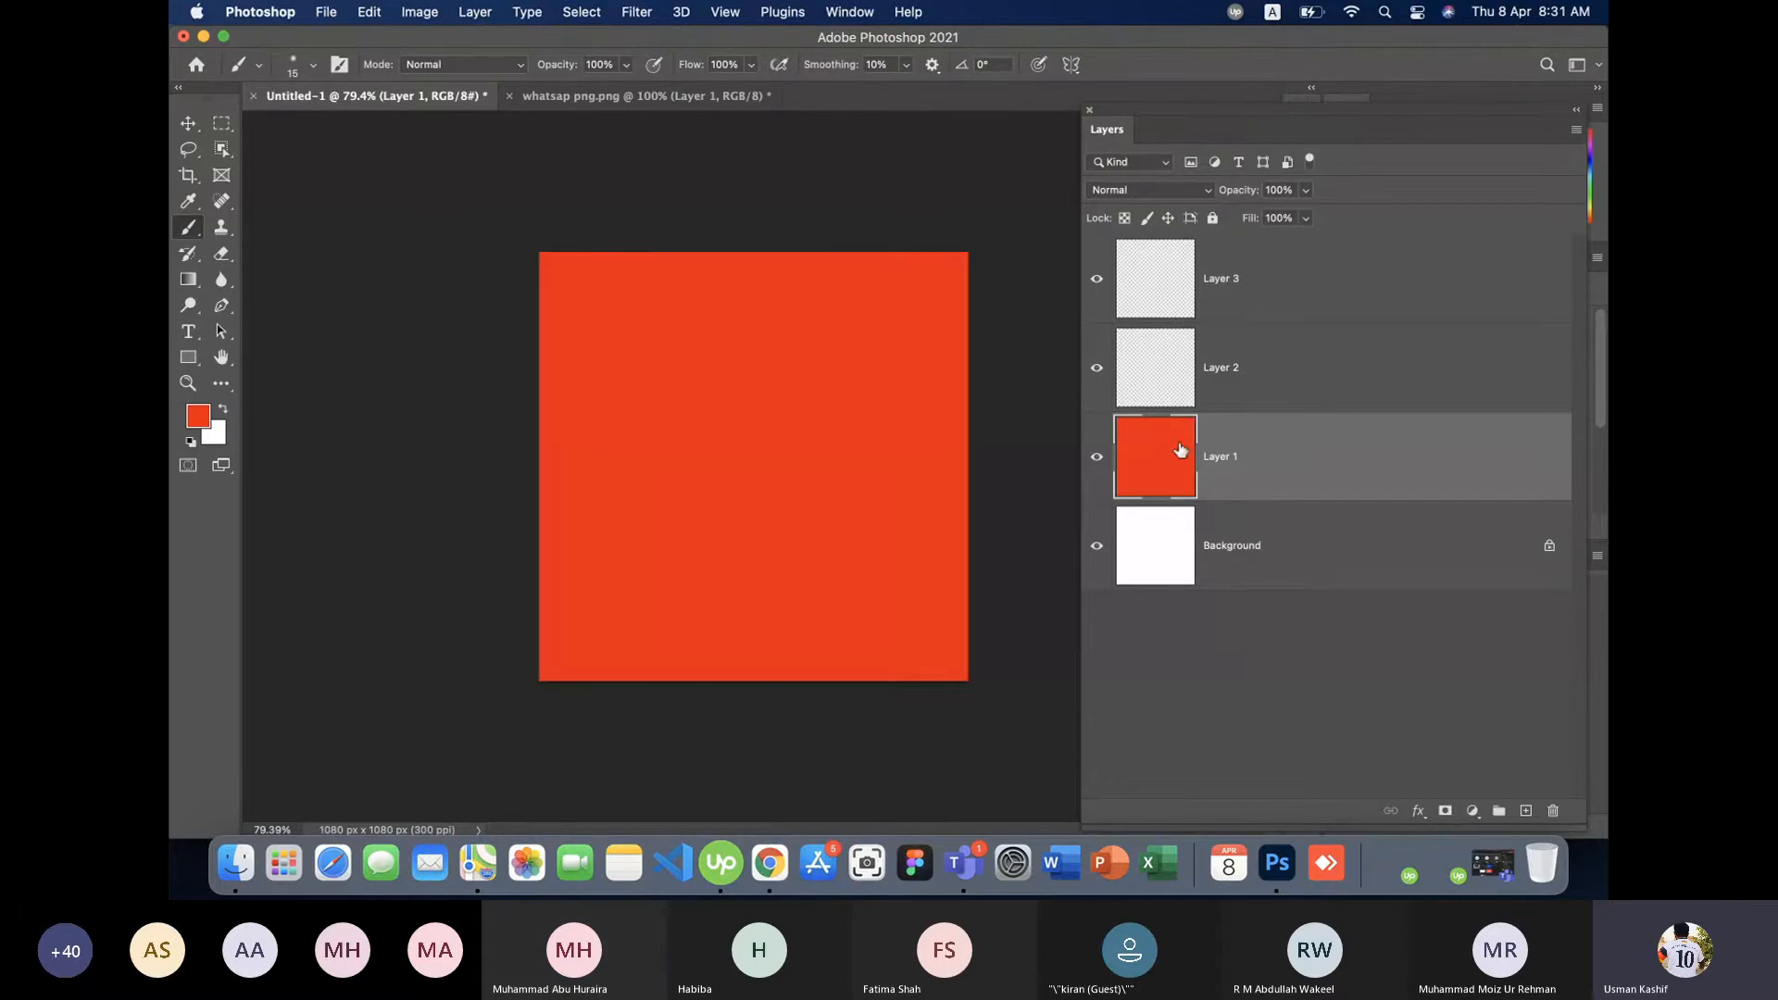
- Restore the default foreground and background colours and fill Layer 2 with black
{"action": "left_click", "coordinate": [1241, 386]}
{"action": "left_click", "coordinate": [190, 442]}
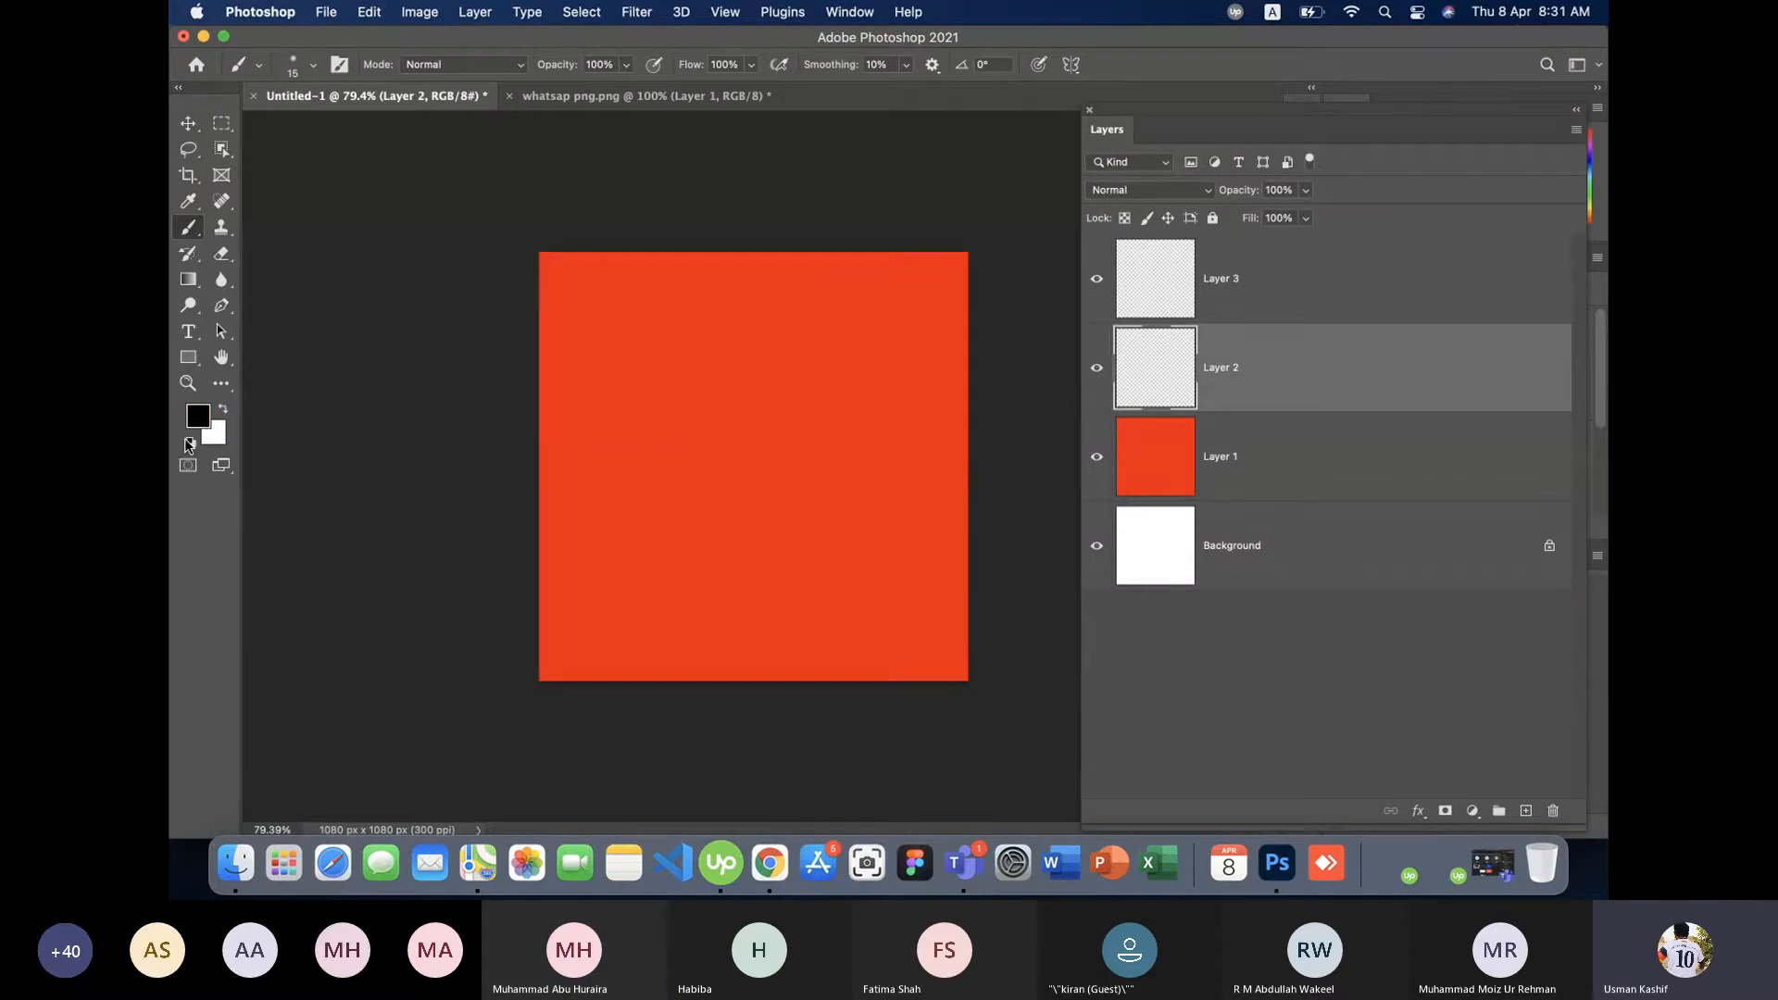
{"action": "key", "text": "alt+BackSpace"}
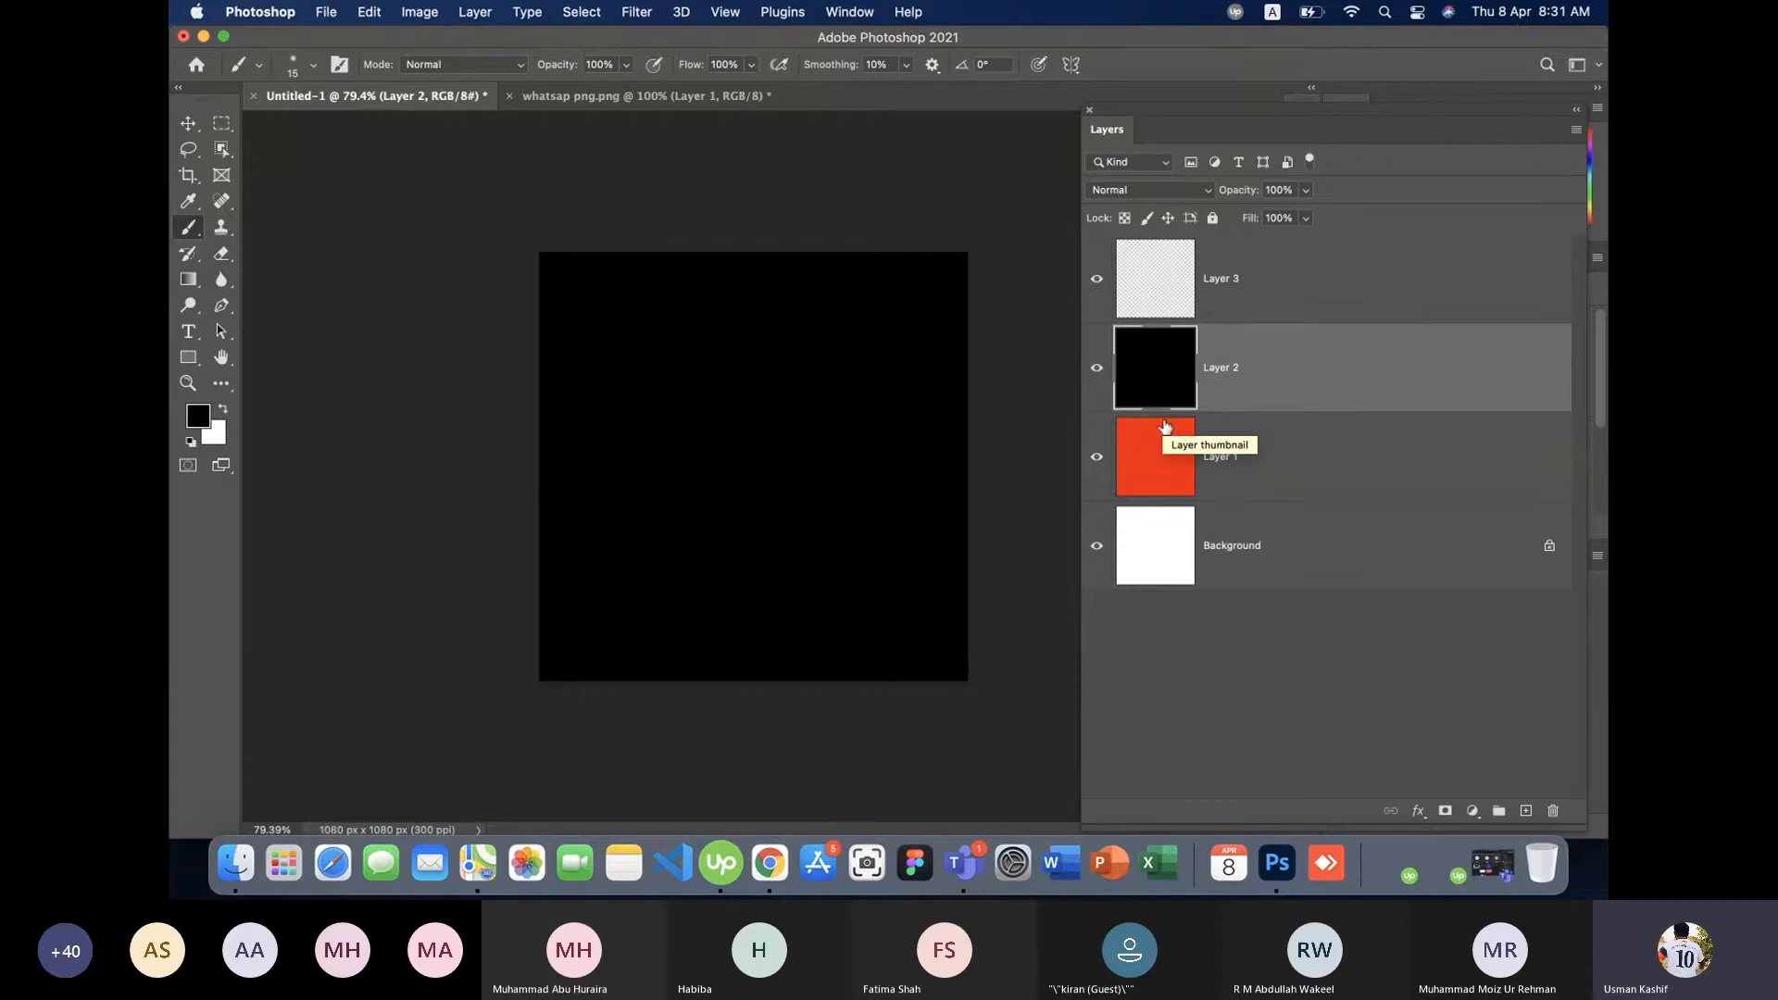
- Set the foreground colour to light blue #2dd0ee and fill Layer 3 with it
{"action": "left_click", "coordinate": [1300, 290]}
{"action": "left_click", "coordinate": [197, 419]}
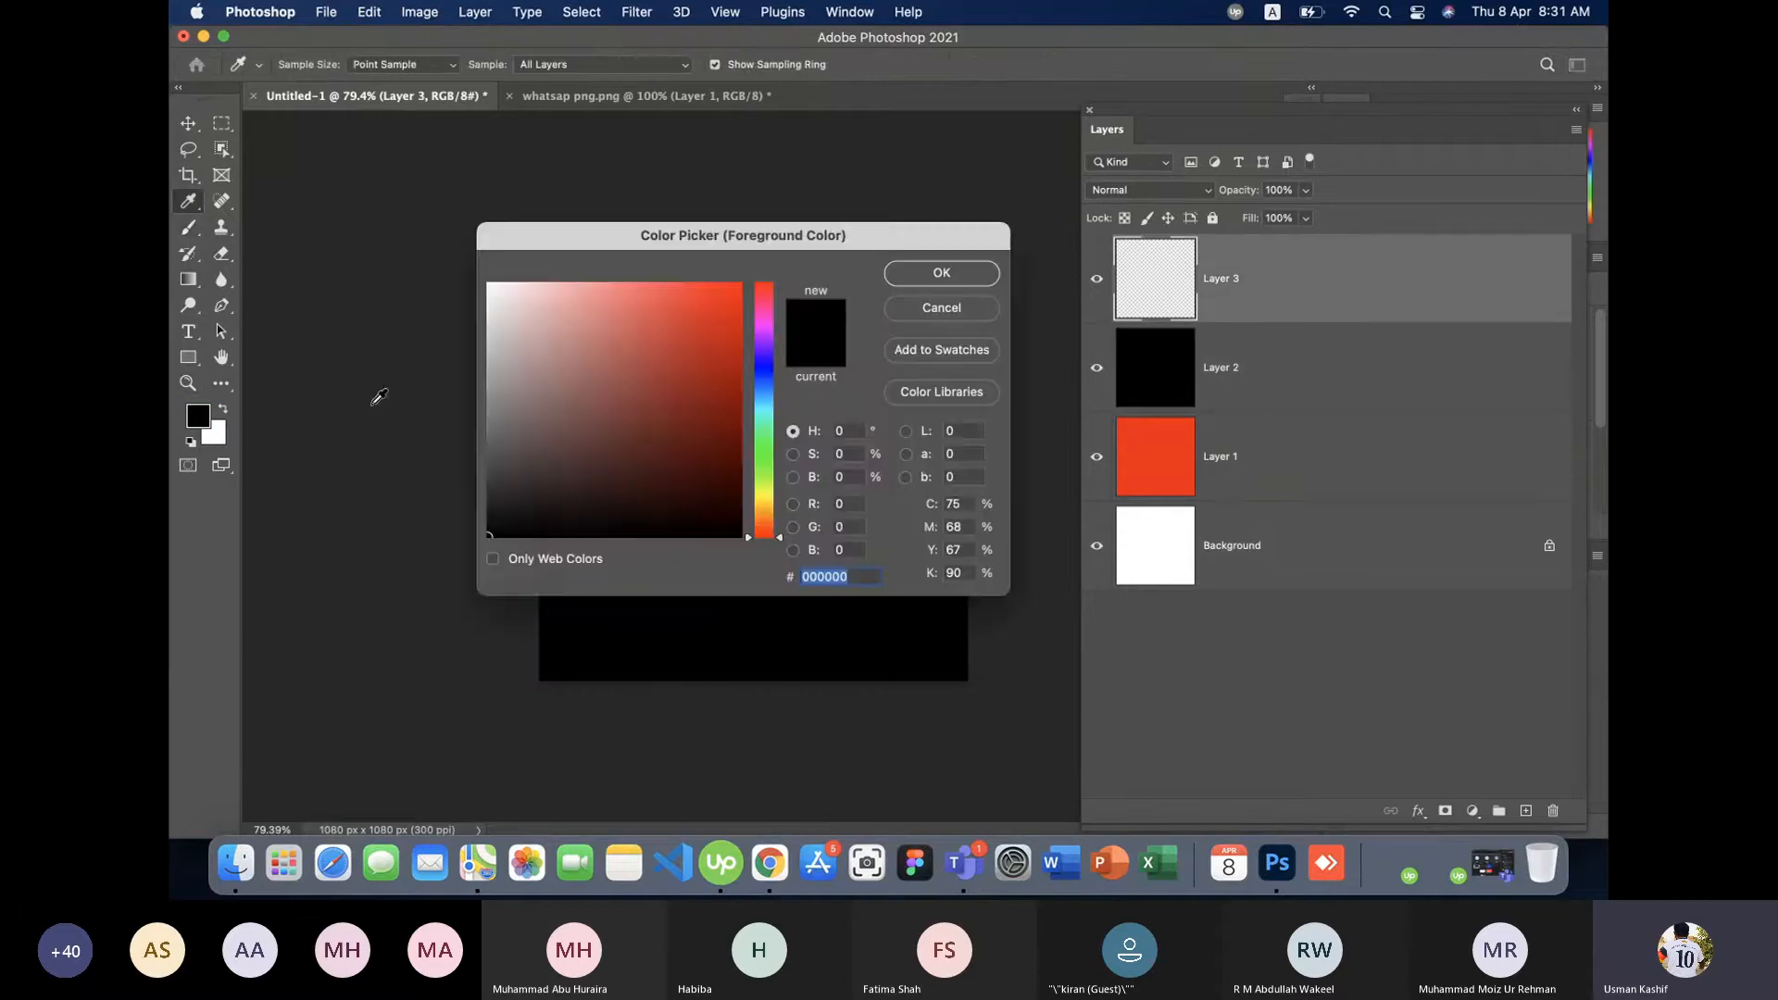
{"action": "left_click", "coordinate": [770, 406]}
{"action": "left_click", "coordinate": [649, 301]}
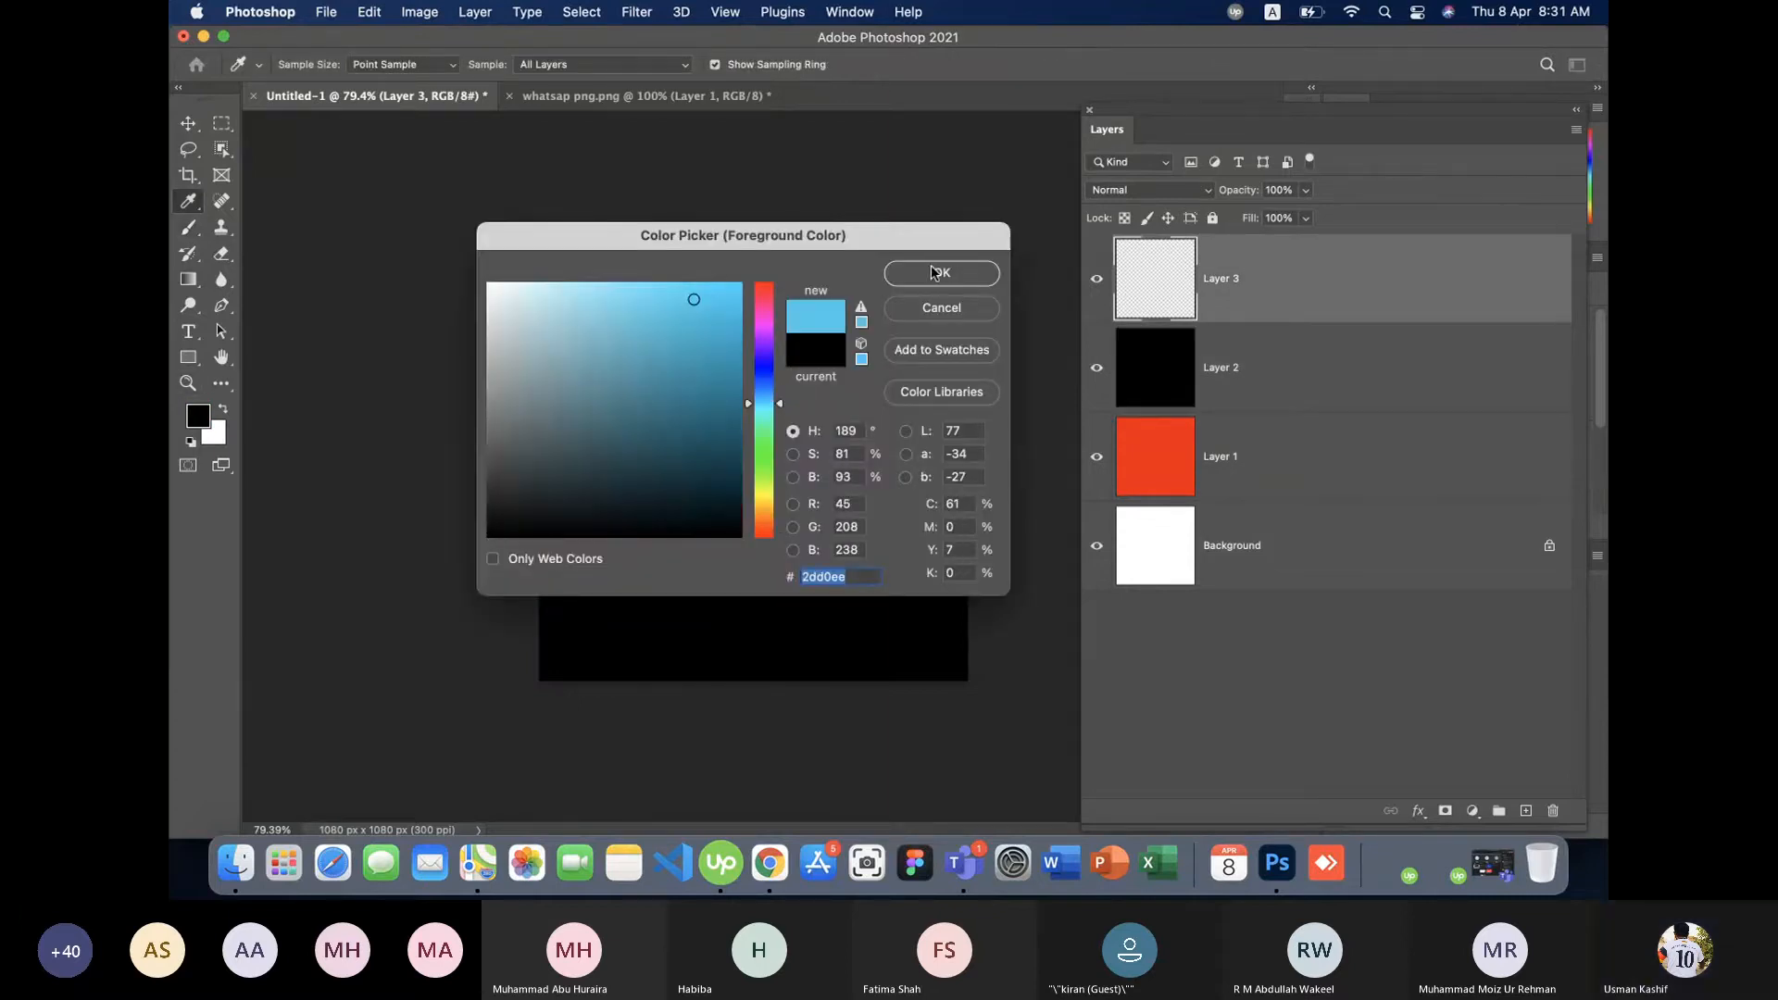
{"action": "left_click", "coordinate": [942, 272]}
{"action": "key", "text": "alt+BackSpace"}
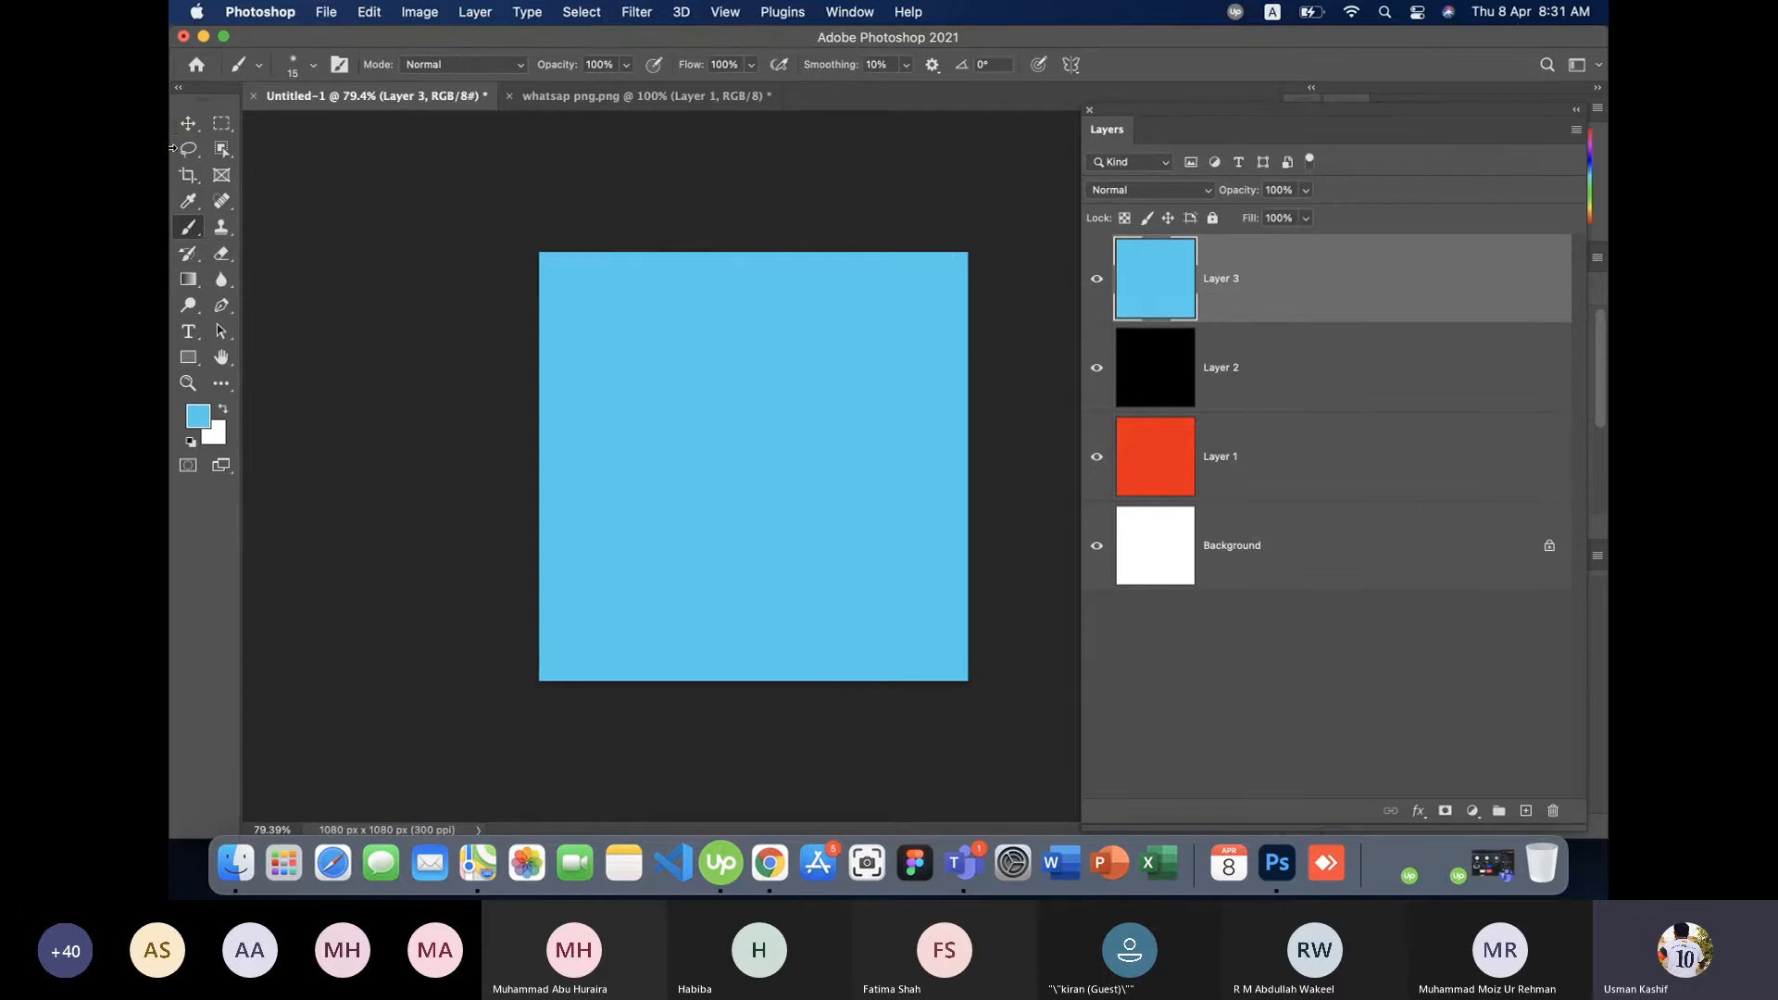
- Move the blue Layer 3 diagonally toward the canvas's lower right with the Move tool, exposing the layer beneath along two edges
{"action": "left_click", "coordinate": [187, 115]}
{"action": "left_click", "coordinate": [926, 760]}
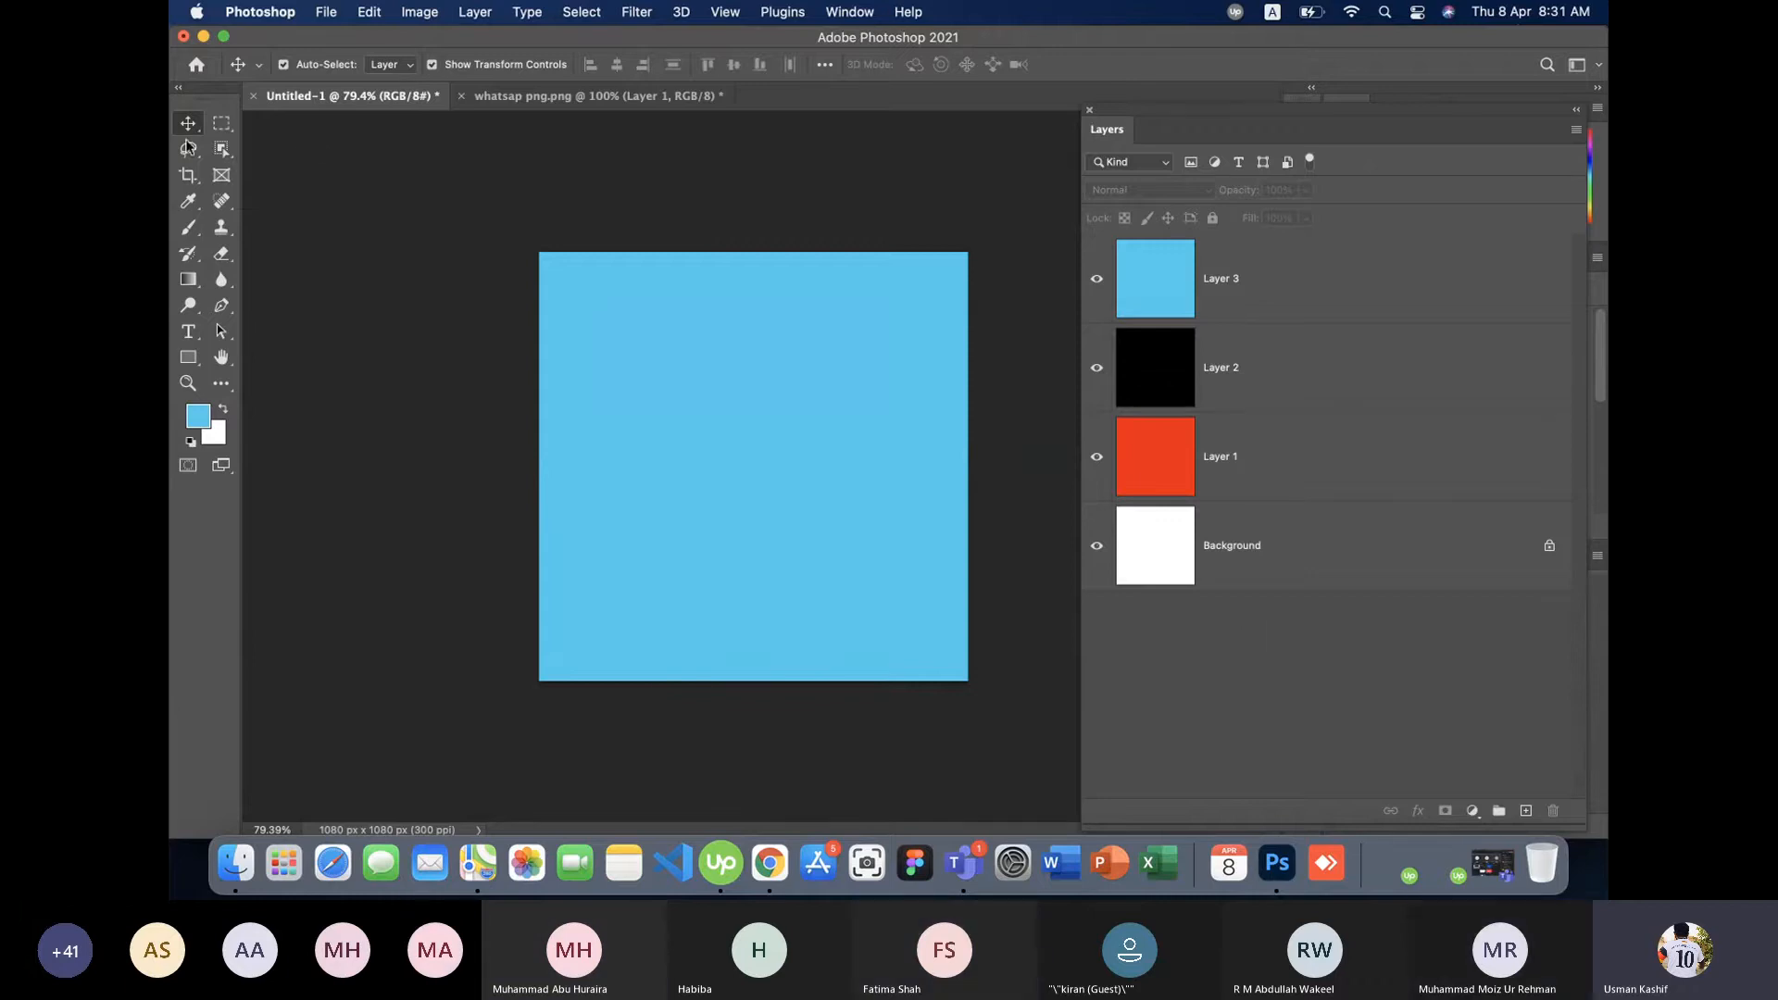
{"action": "left_click_drag", "start_coordinate": [589, 335], "coordinate": [786, 479]}
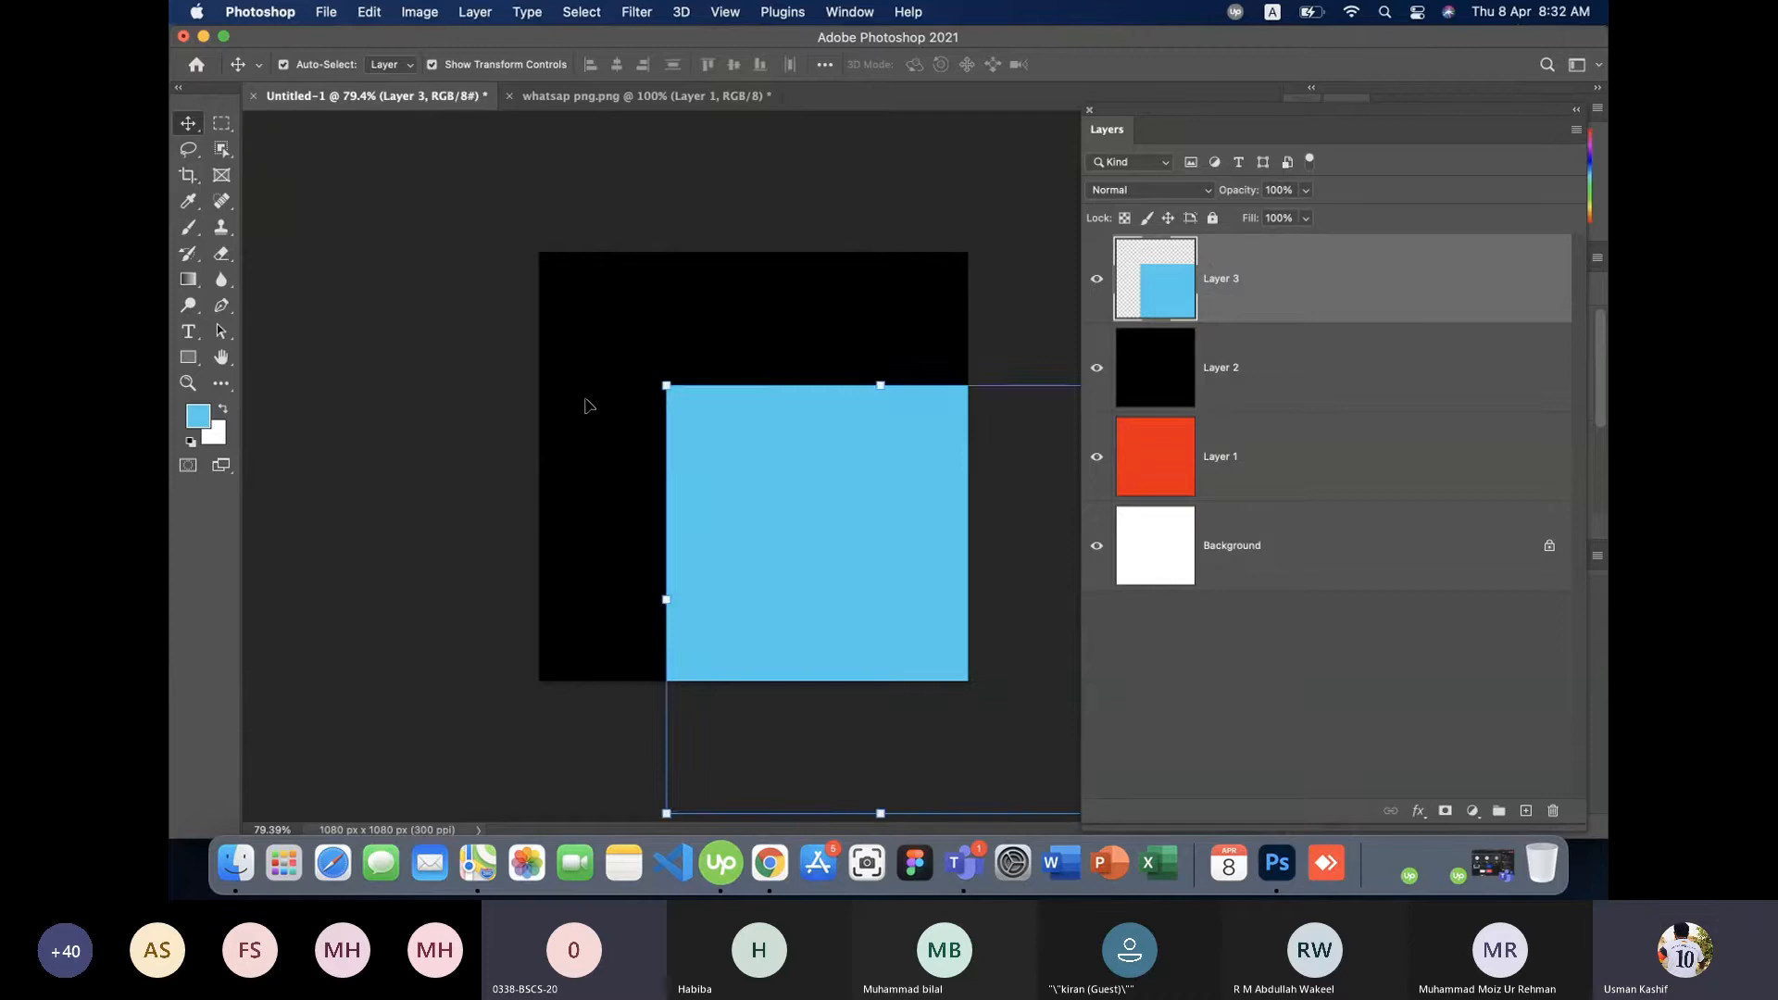
{"action": "left_click", "coordinate": [468, 377]}
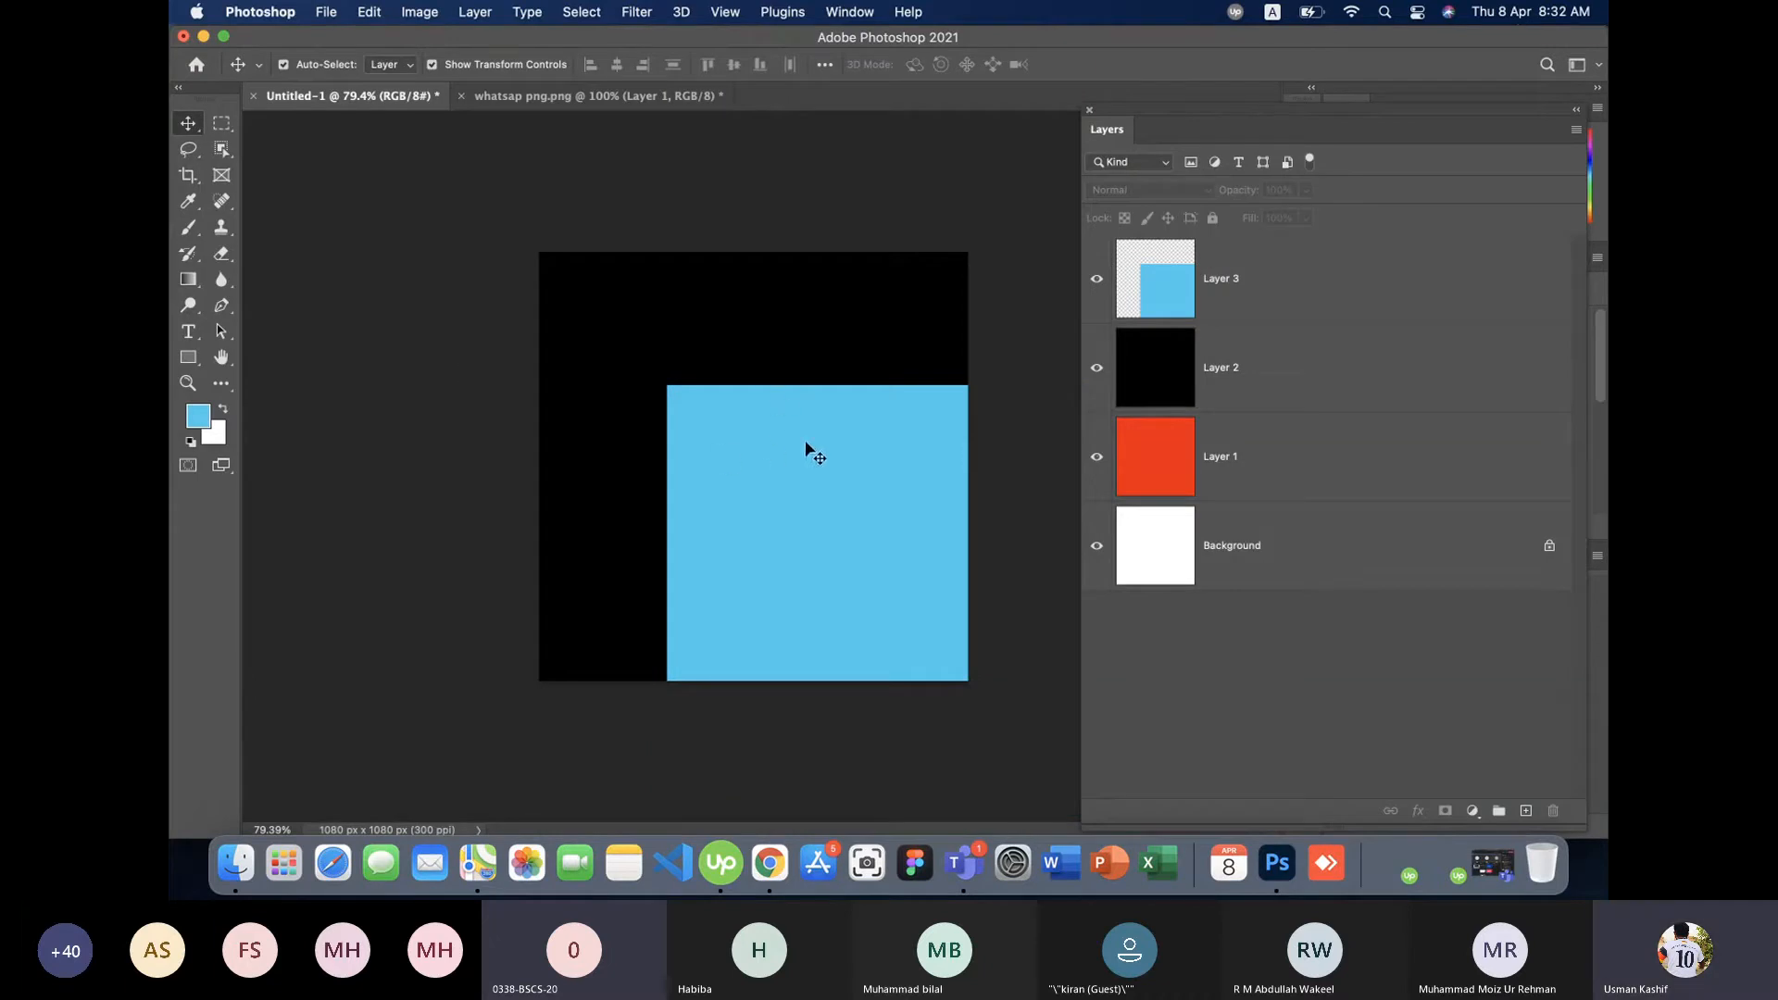
{"action": "left_click", "coordinate": [1180, 307]}
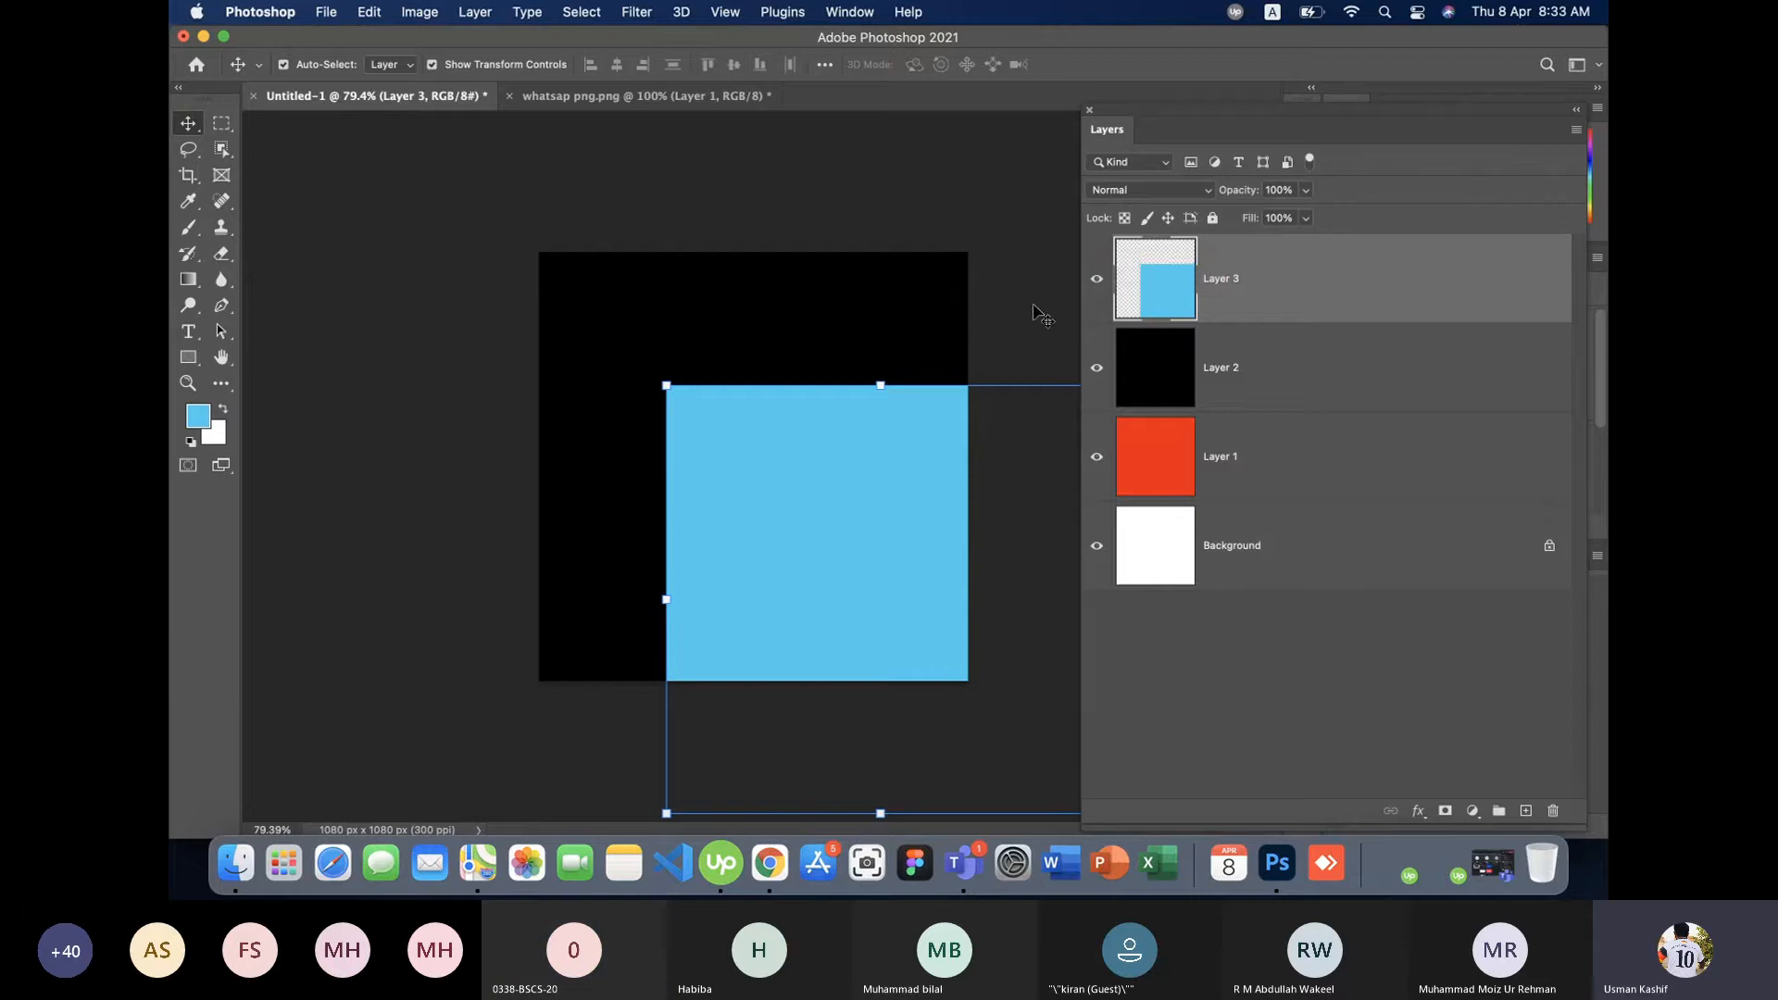
- Offset the black Layer 2 and the red Layer 1 down and right by progressively smaller amounts so each layer's edge shows
{"action": "left_click", "coordinate": [649, 302]}
{"action": "left_click_drag", "start_coordinate": [611, 302], "coordinate": [680, 378]}
{"action": "left_click", "coordinate": [433, 308]}
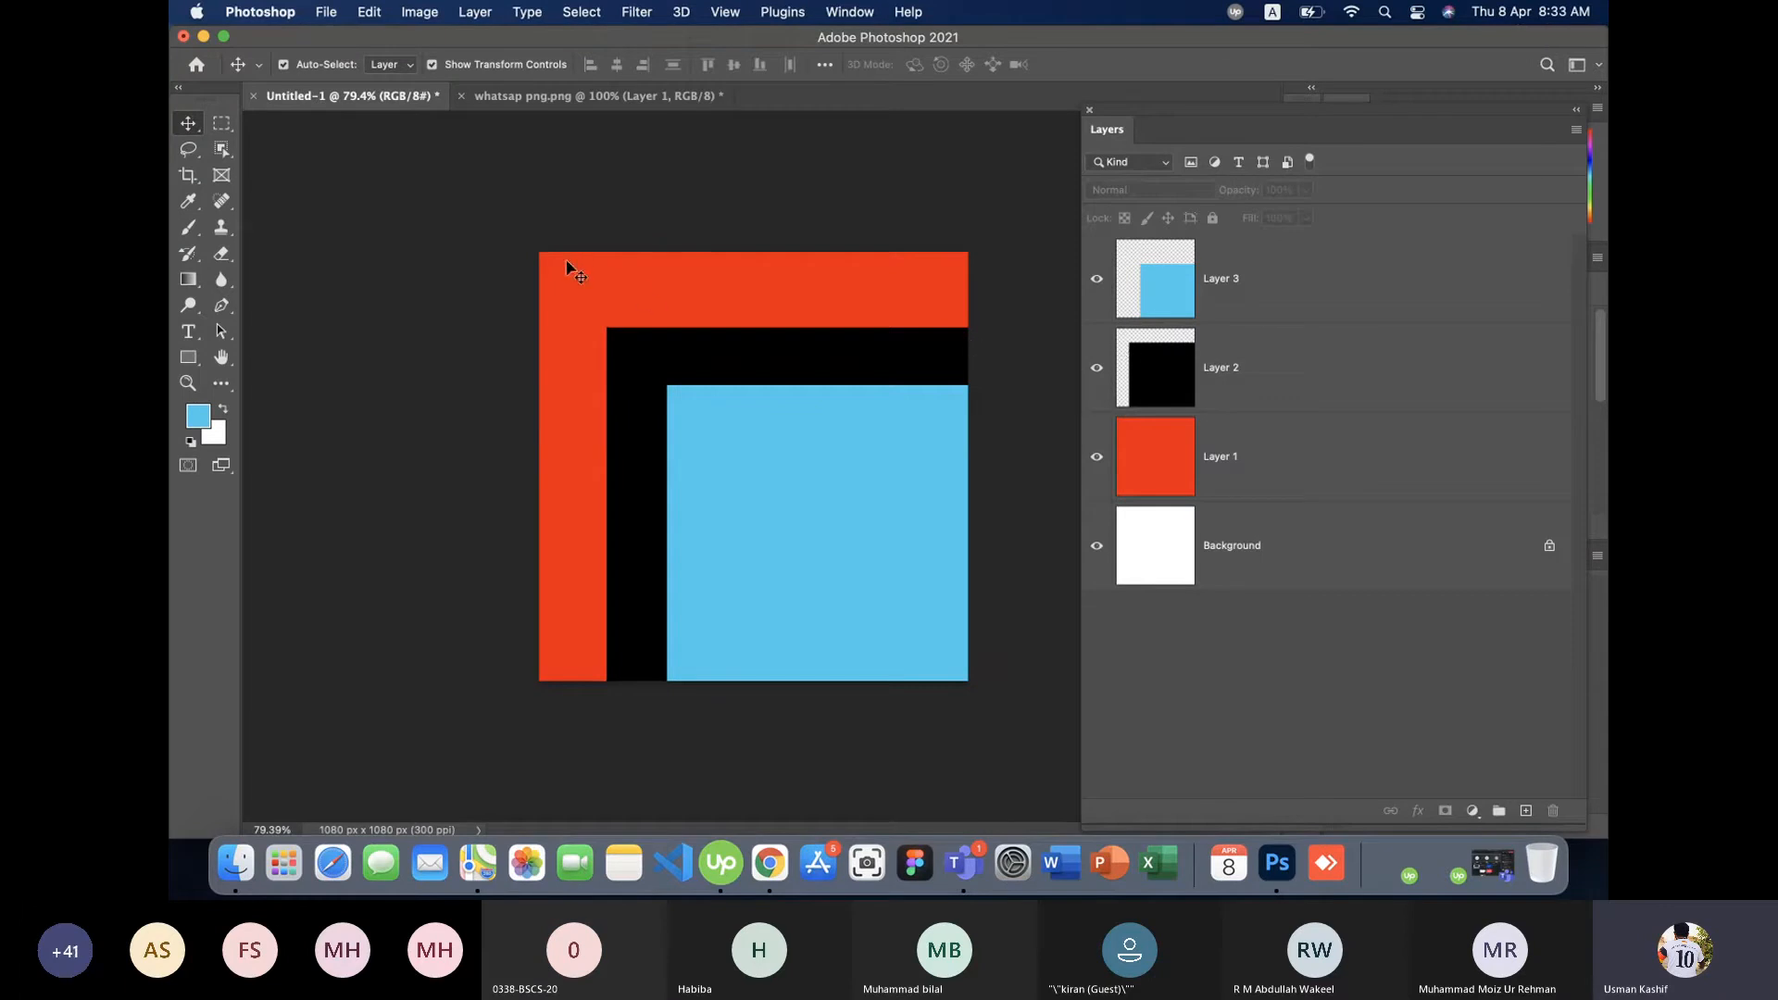
{"action": "left_click_drag", "start_coordinate": [560, 283], "coordinate": [576, 320]}
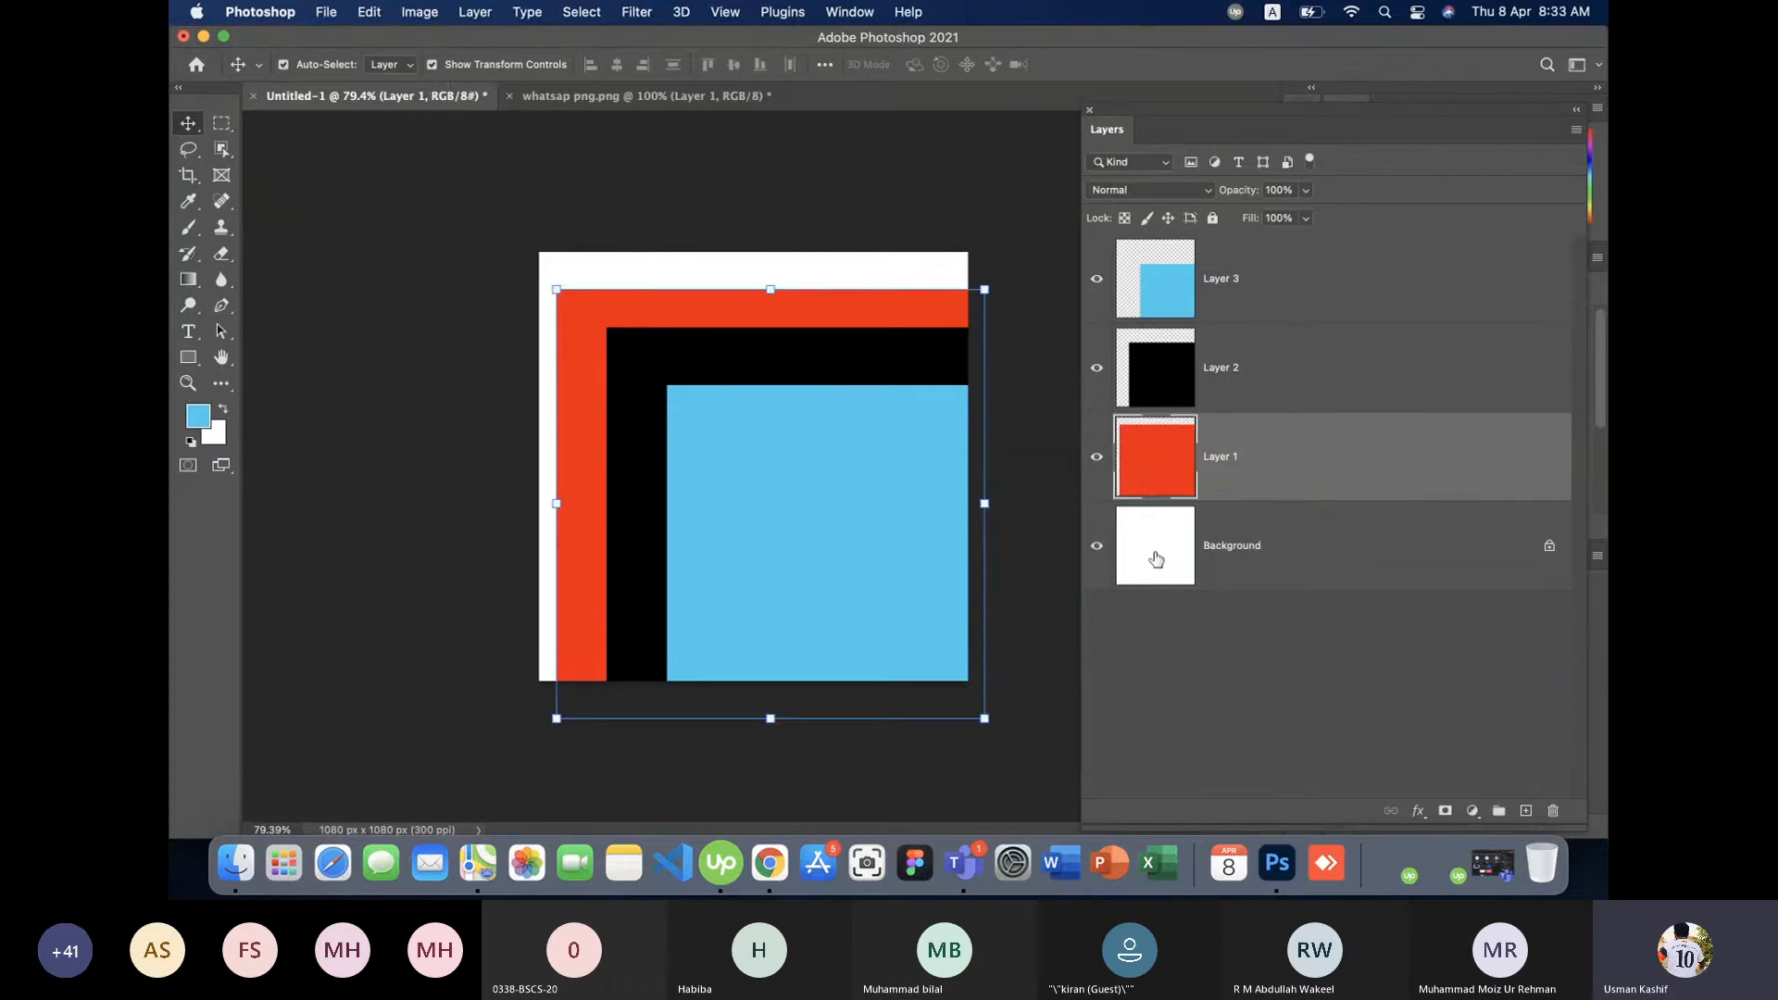
{"action": "left_click", "coordinate": [1046, 514]}
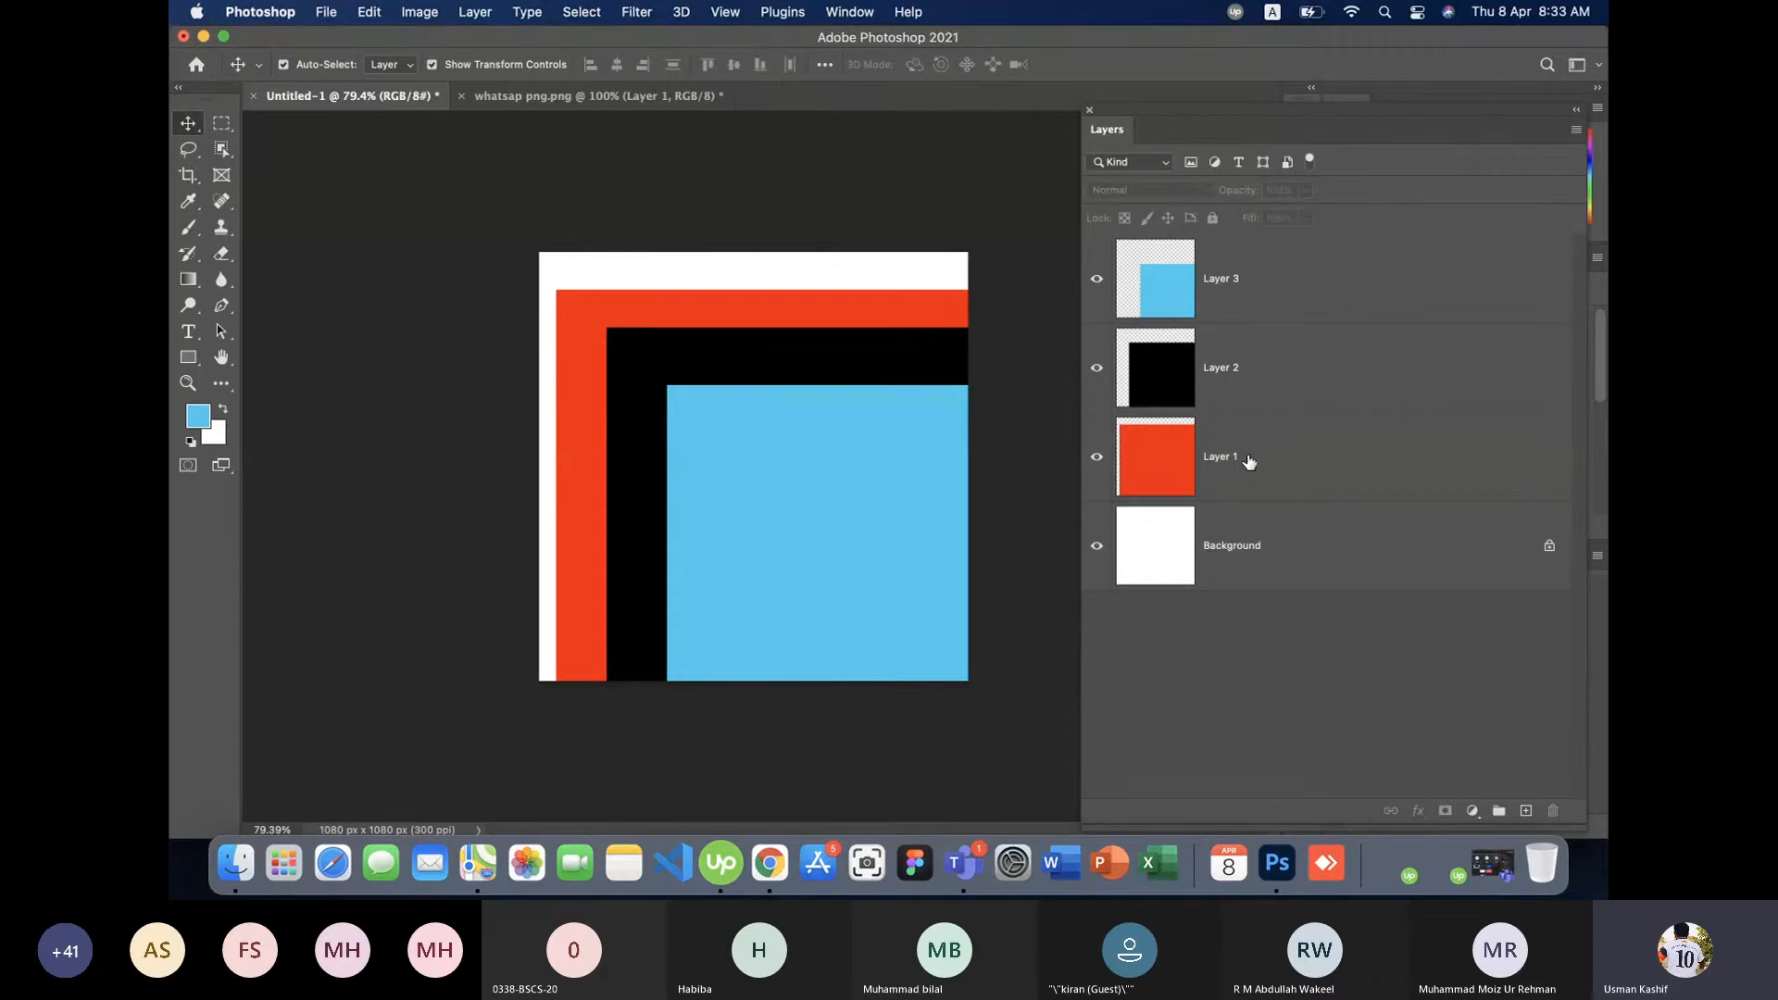
- Select Layer 1, Layer 2 and Layer 3 together and shift them slightly to the right, then clear the selection
{"action": "left_click", "coordinate": [1249, 459], "text": "super"}
{"action": "left_click", "coordinate": [1265, 359], "text": "super"}
{"action": "left_click", "coordinate": [1265, 287], "text": "super"}
{"action": "left_click_drag", "start_coordinate": [834, 502], "coordinate": [847, 507]}
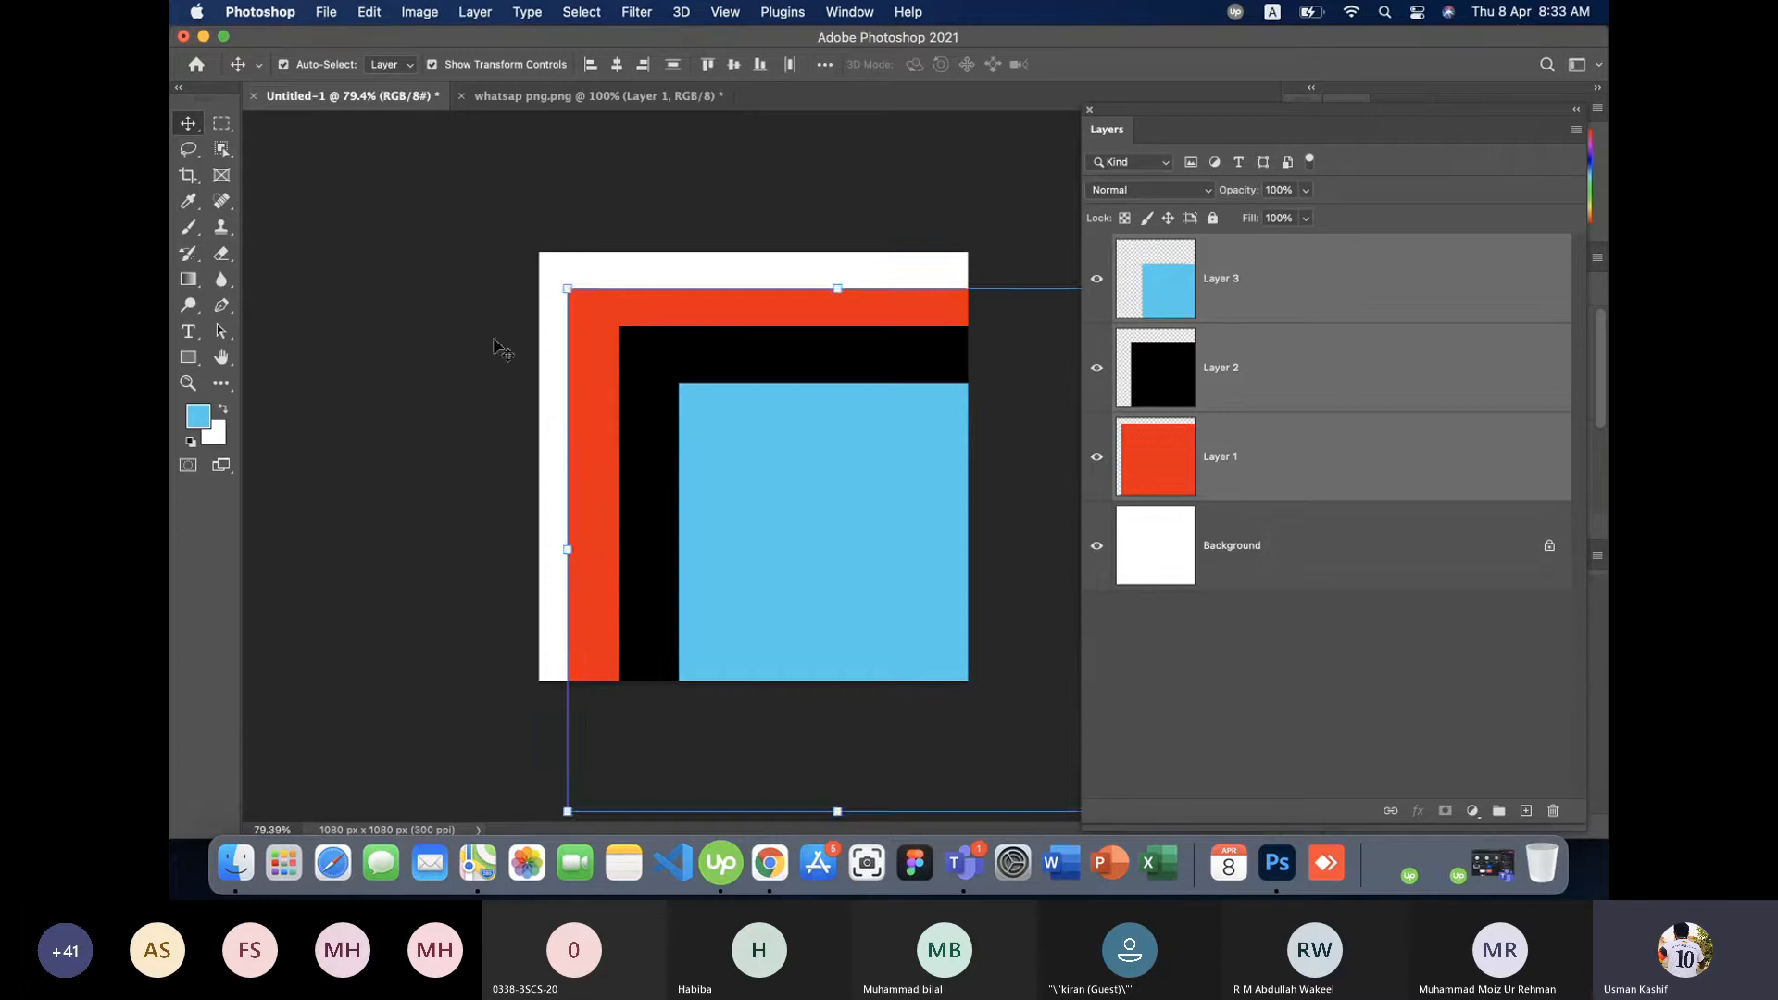
{"action": "left_click", "coordinate": [427, 340]}
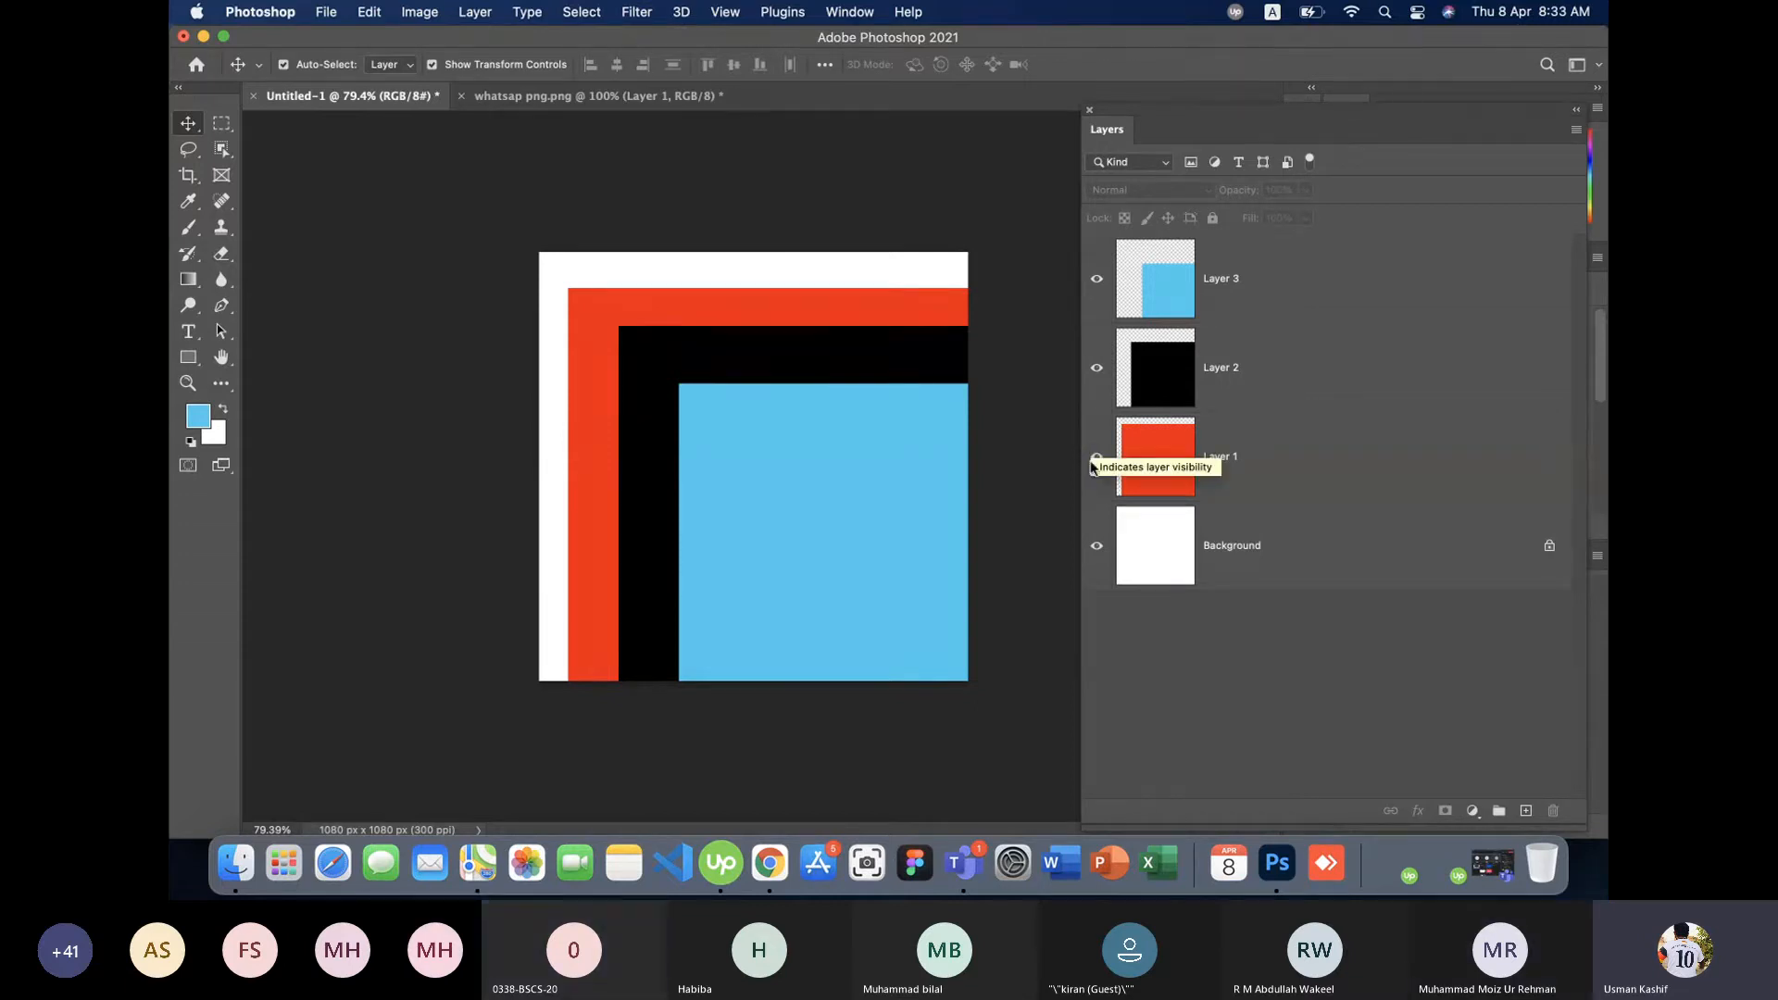
- Bring the red Layer 1 to the top of the stack, and return it in stages to just above the Background
{"action": "left_click_drag", "start_coordinate": [1339, 449], "coordinate": [1353, 278]}
{"action": "left_click", "coordinate": [454, 271]}
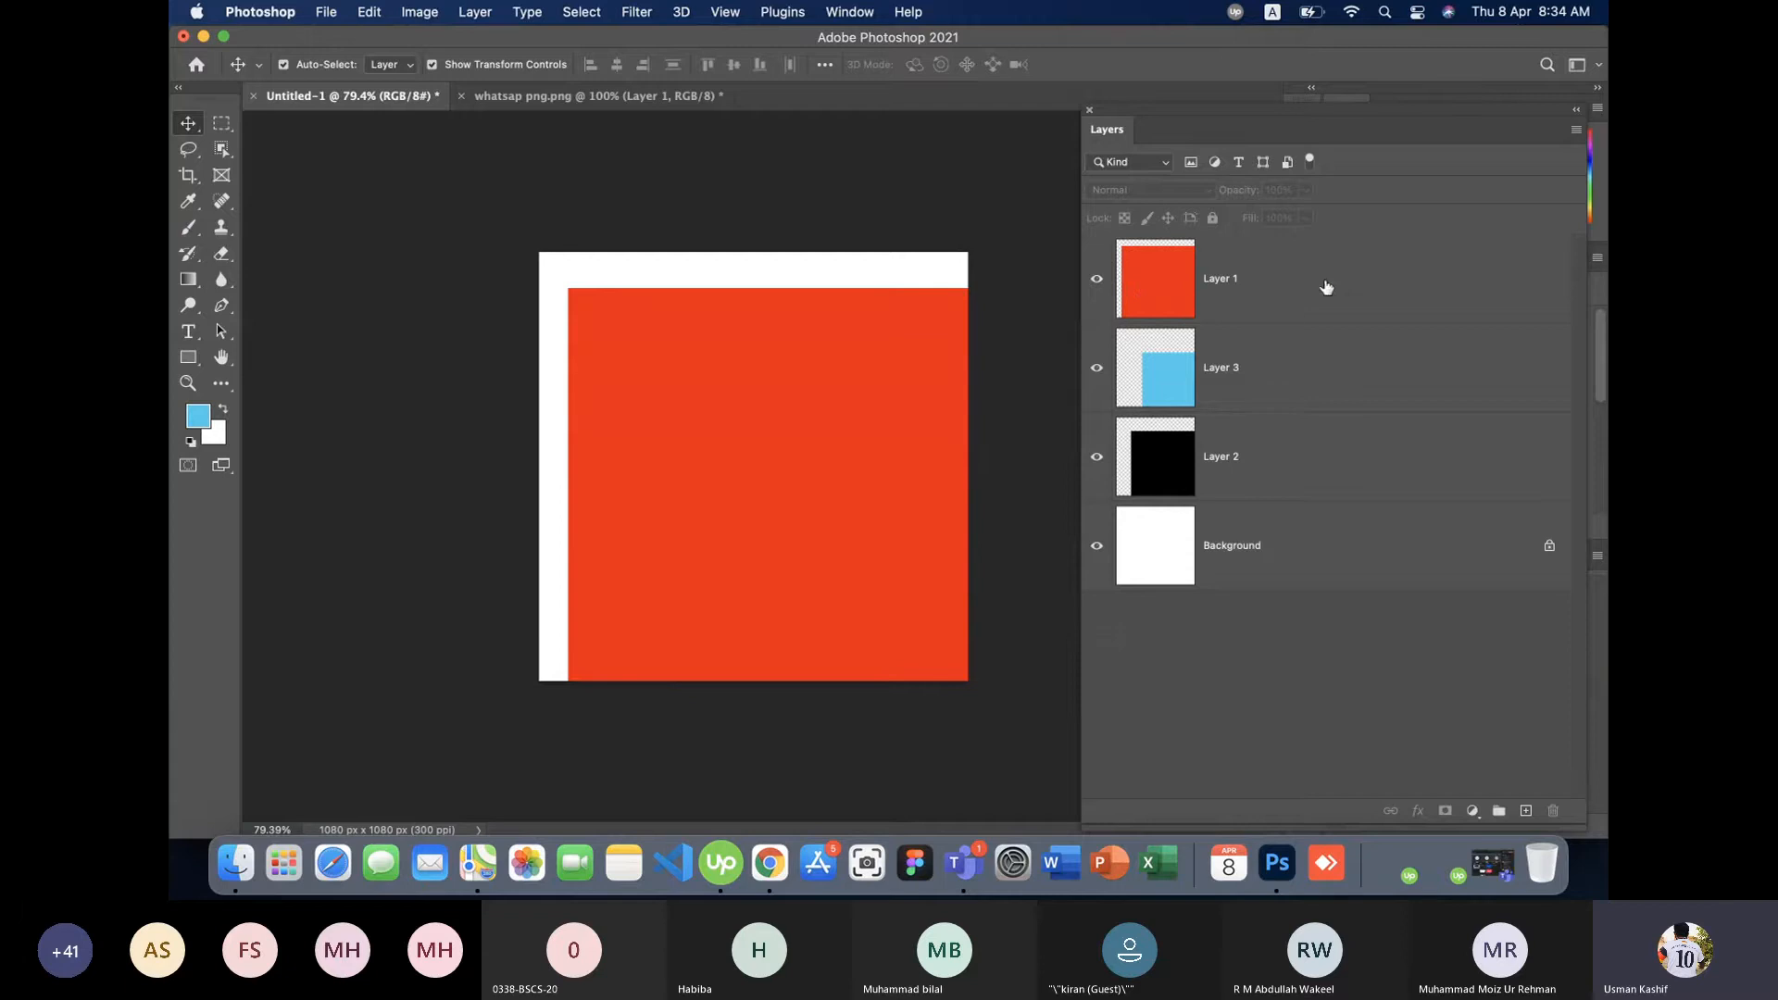
{"action": "left_click_drag", "start_coordinate": [1324, 286], "coordinate": [1297, 417]}
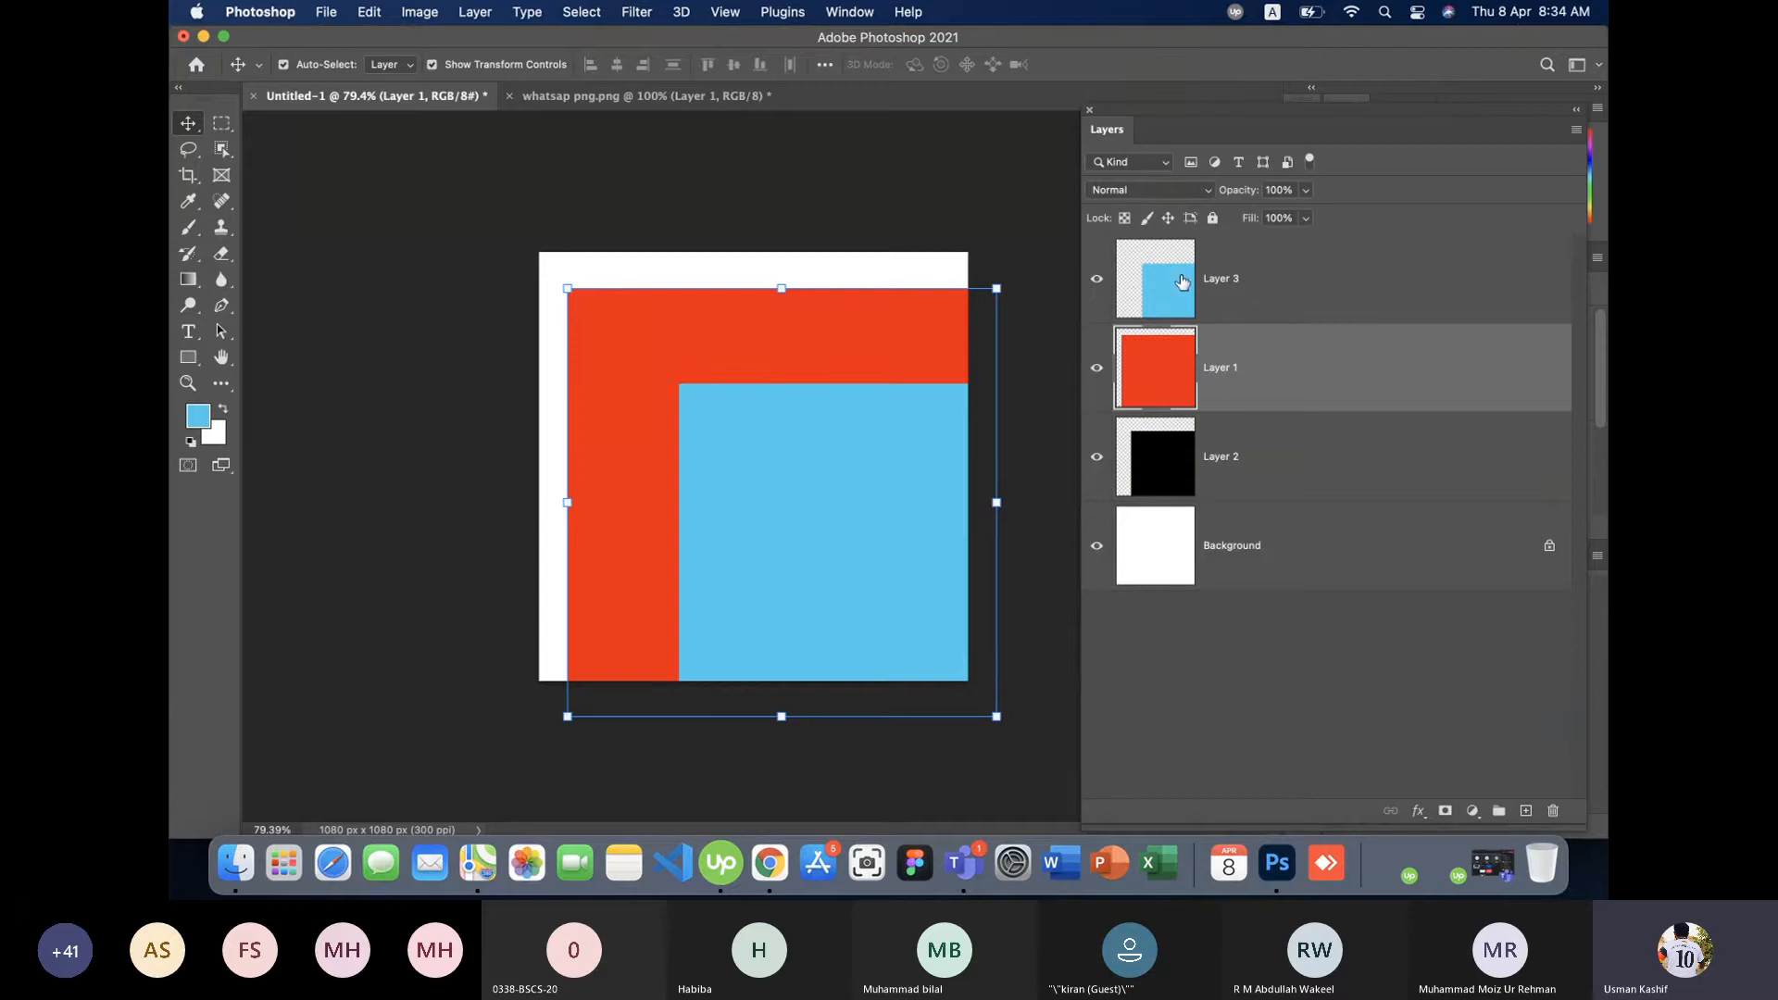
{"action": "left_click_drag", "start_coordinate": [1239, 386], "coordinate": [1239, 505]}
{"action": "left_click", "coordinate": [481, 313]}
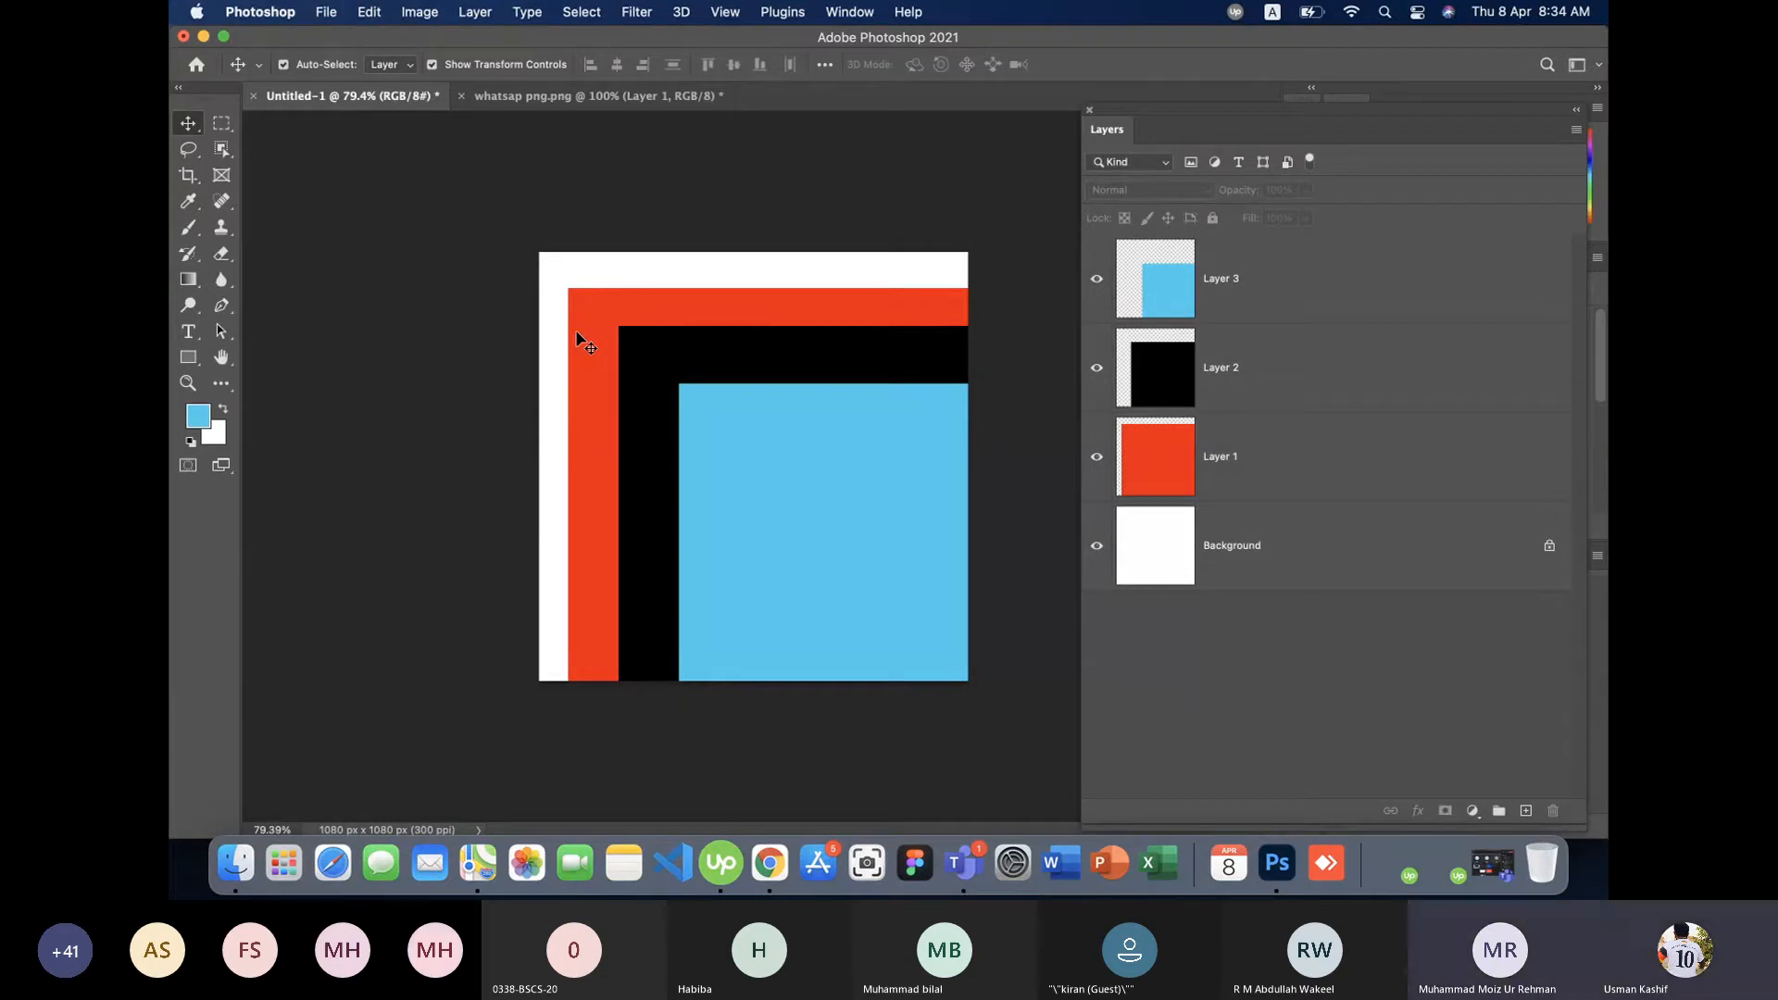
- Restack Layer 1 on top, raise Layer 3 above it, and put Layer 1 back beneath Layer 2
{"action": "left_click", "coordinate": [1234, 463]}
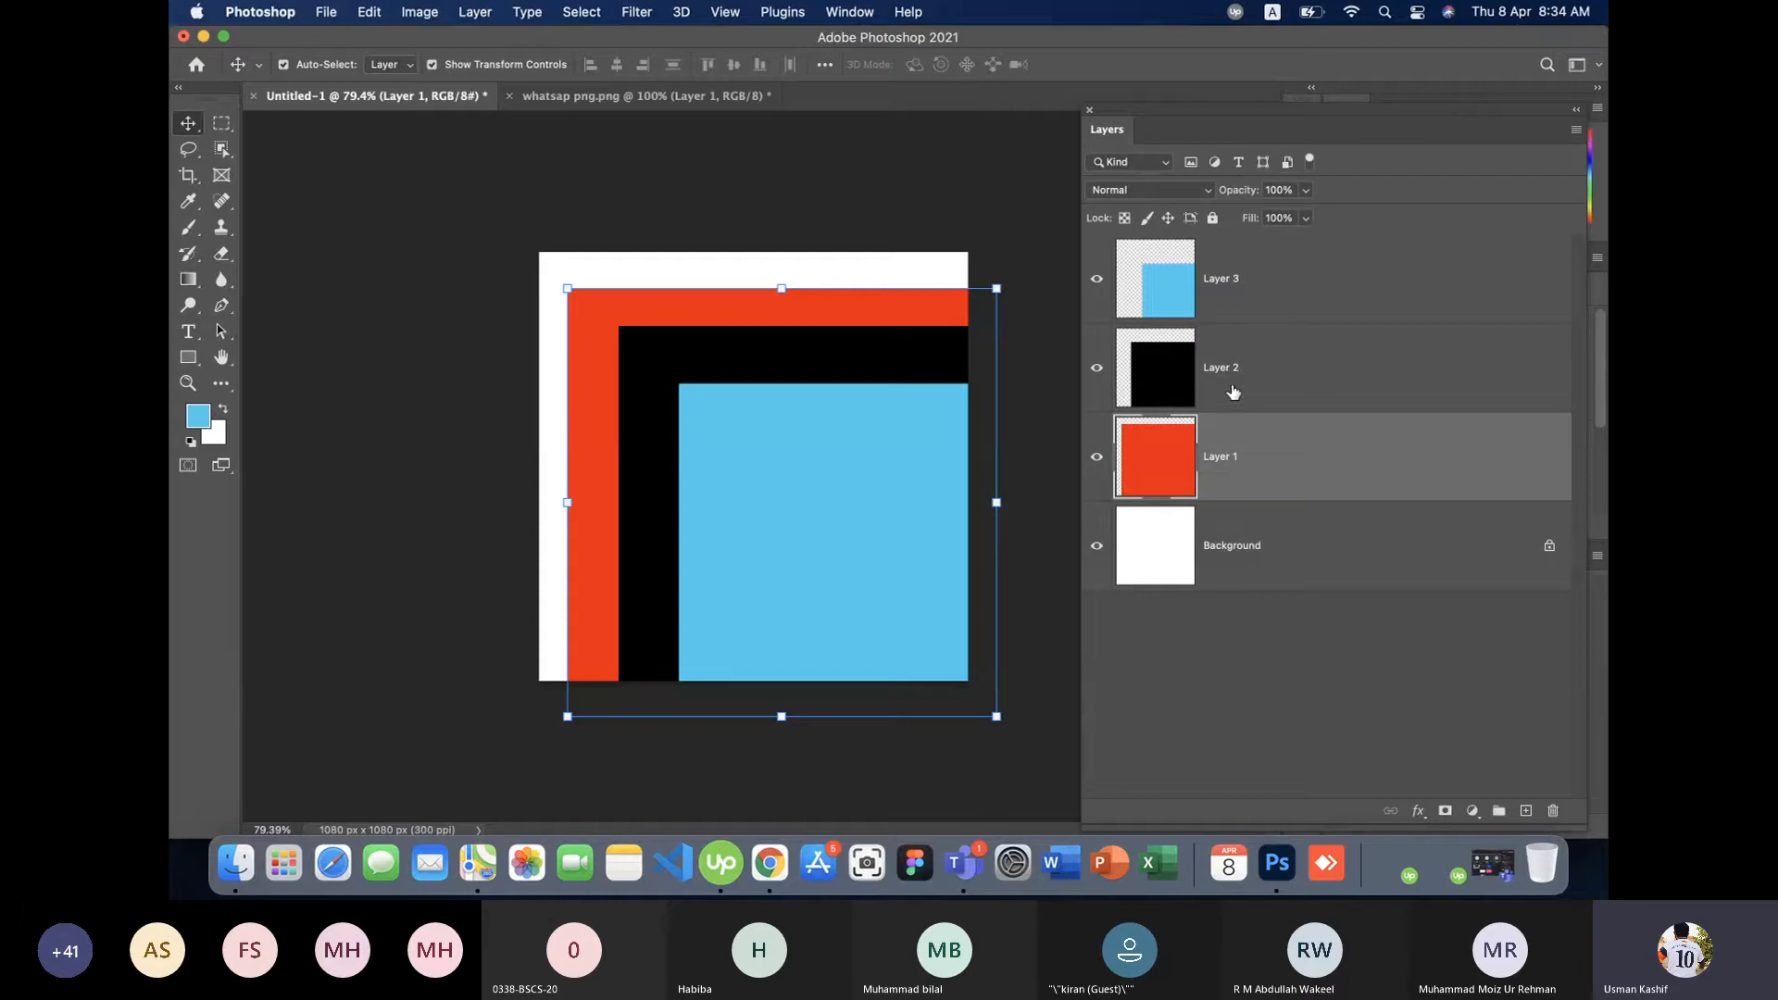
{"action": "left_click_drag", "start_coordinate": [1264, 467], "coordinate": [1363, 262]}
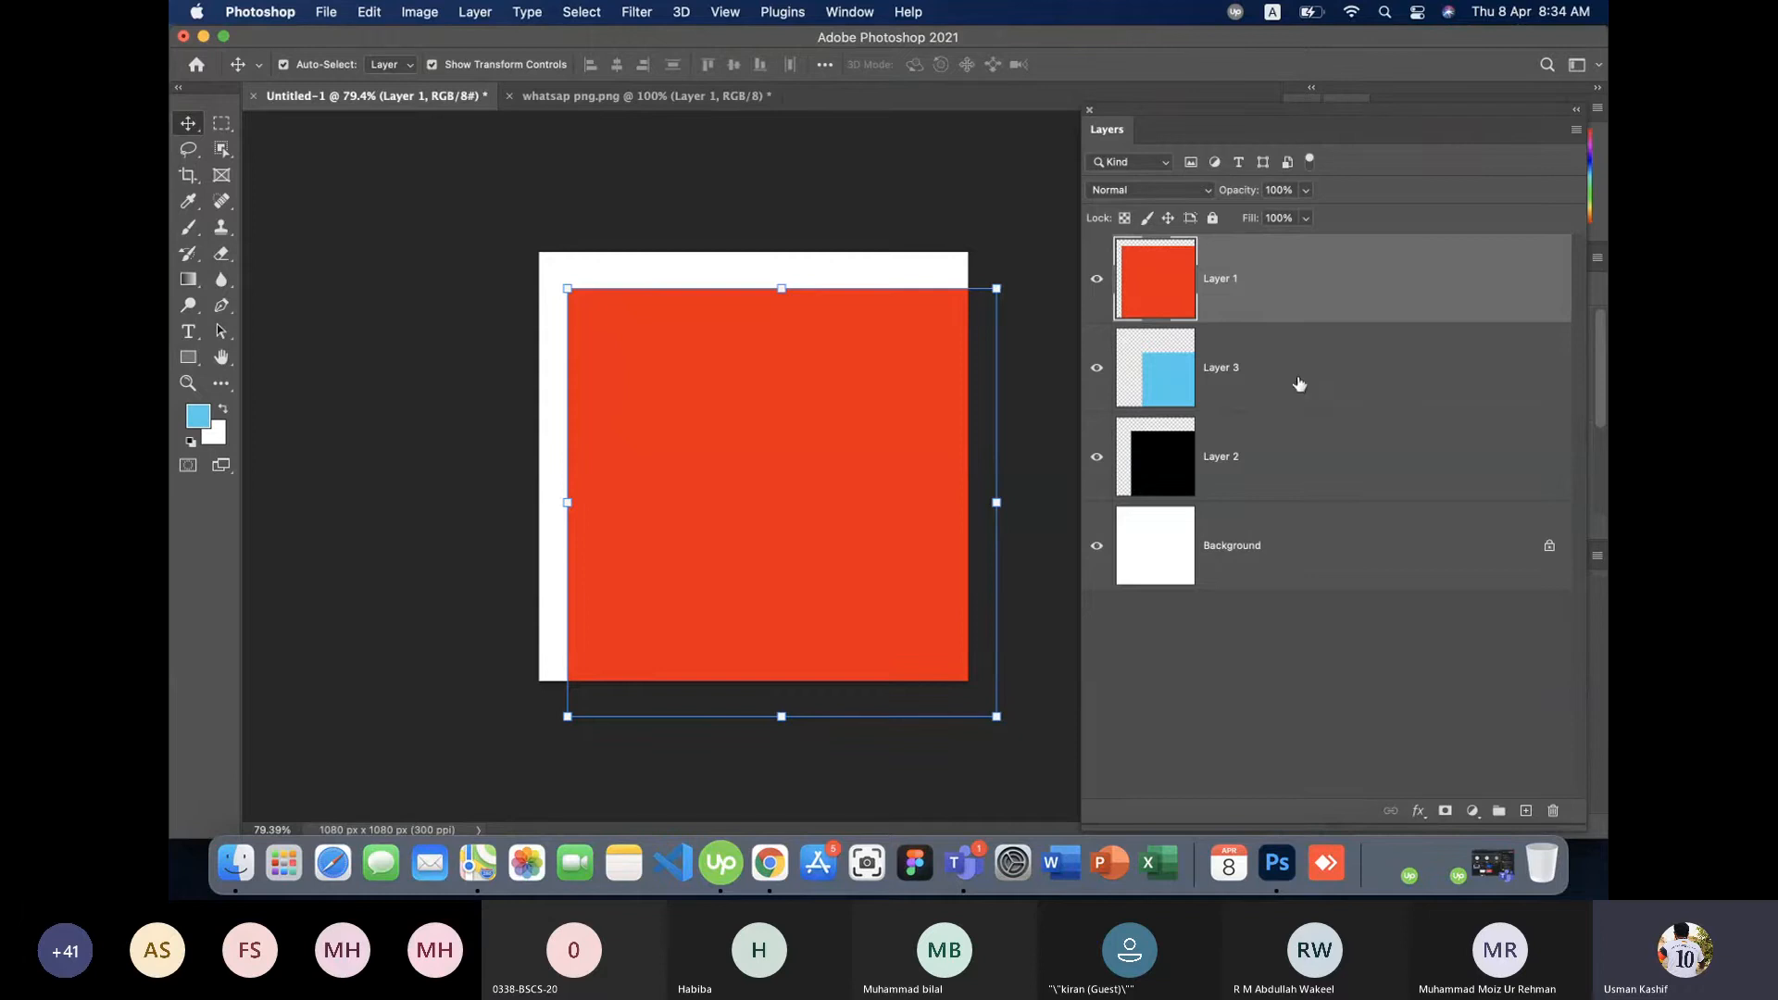
{"action": "left_click_drag", "start_coordinate": [1298, 385], "coordinate": [1325, 246]}
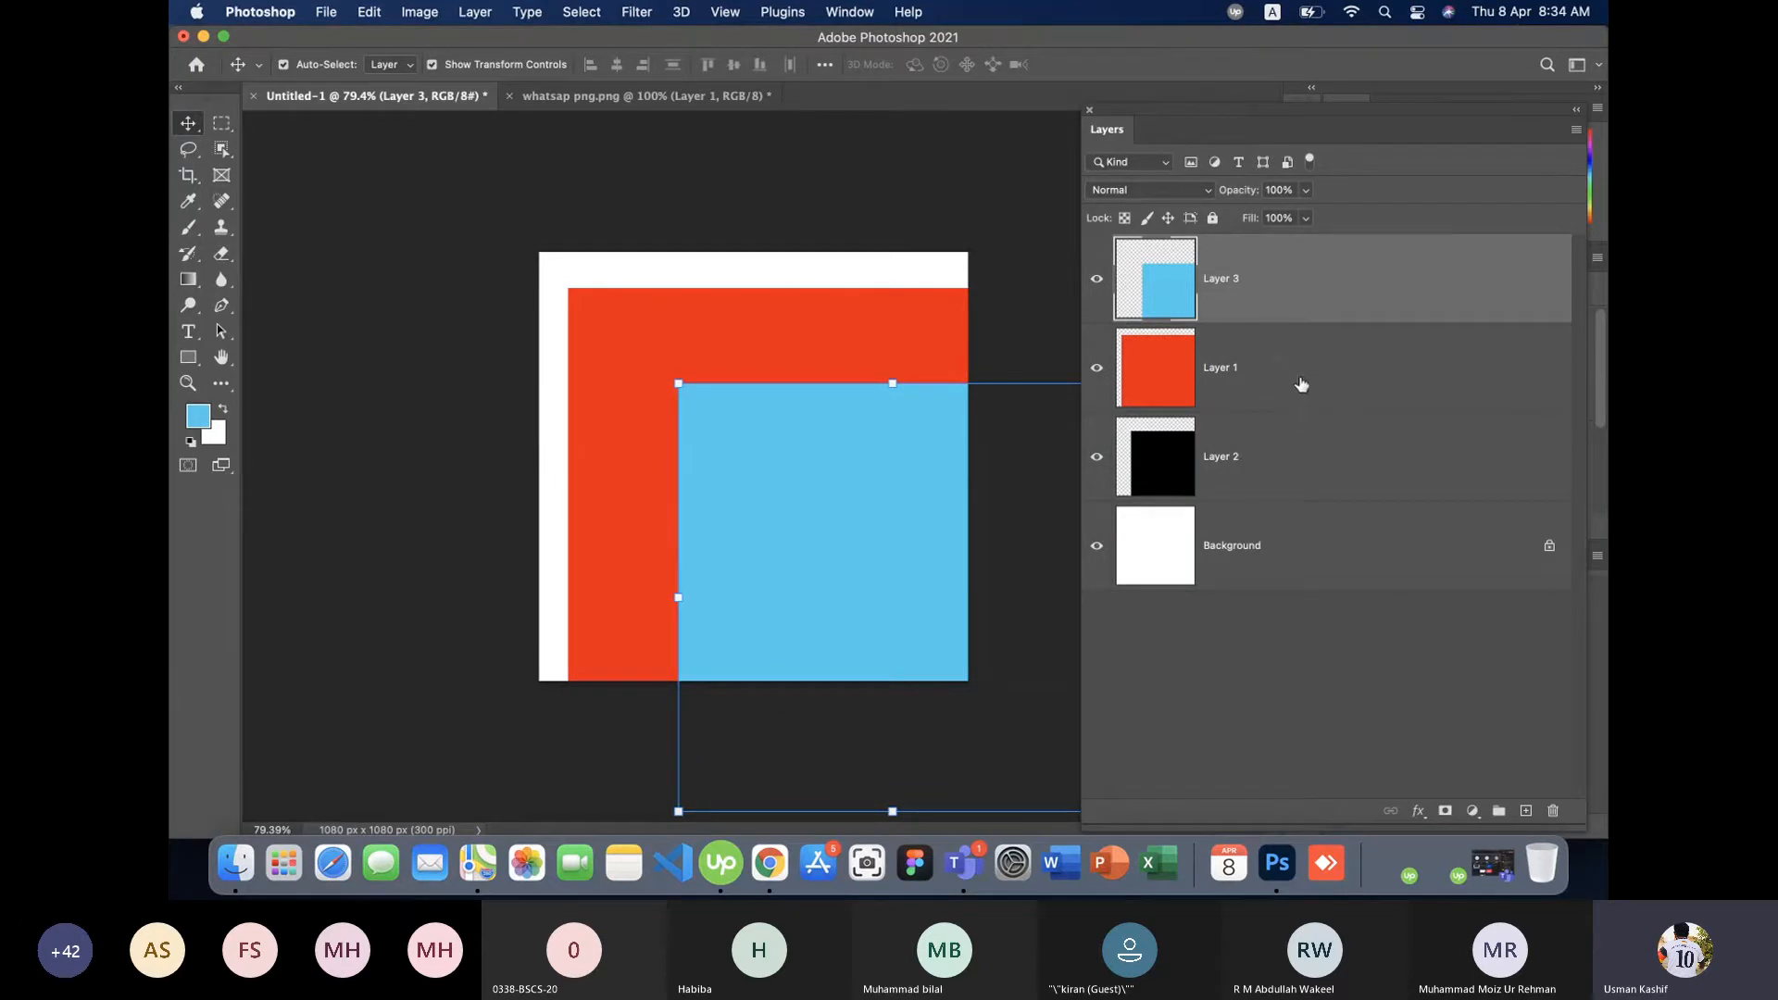
{"action": "left_click", "coordinate": [1301, 384]}
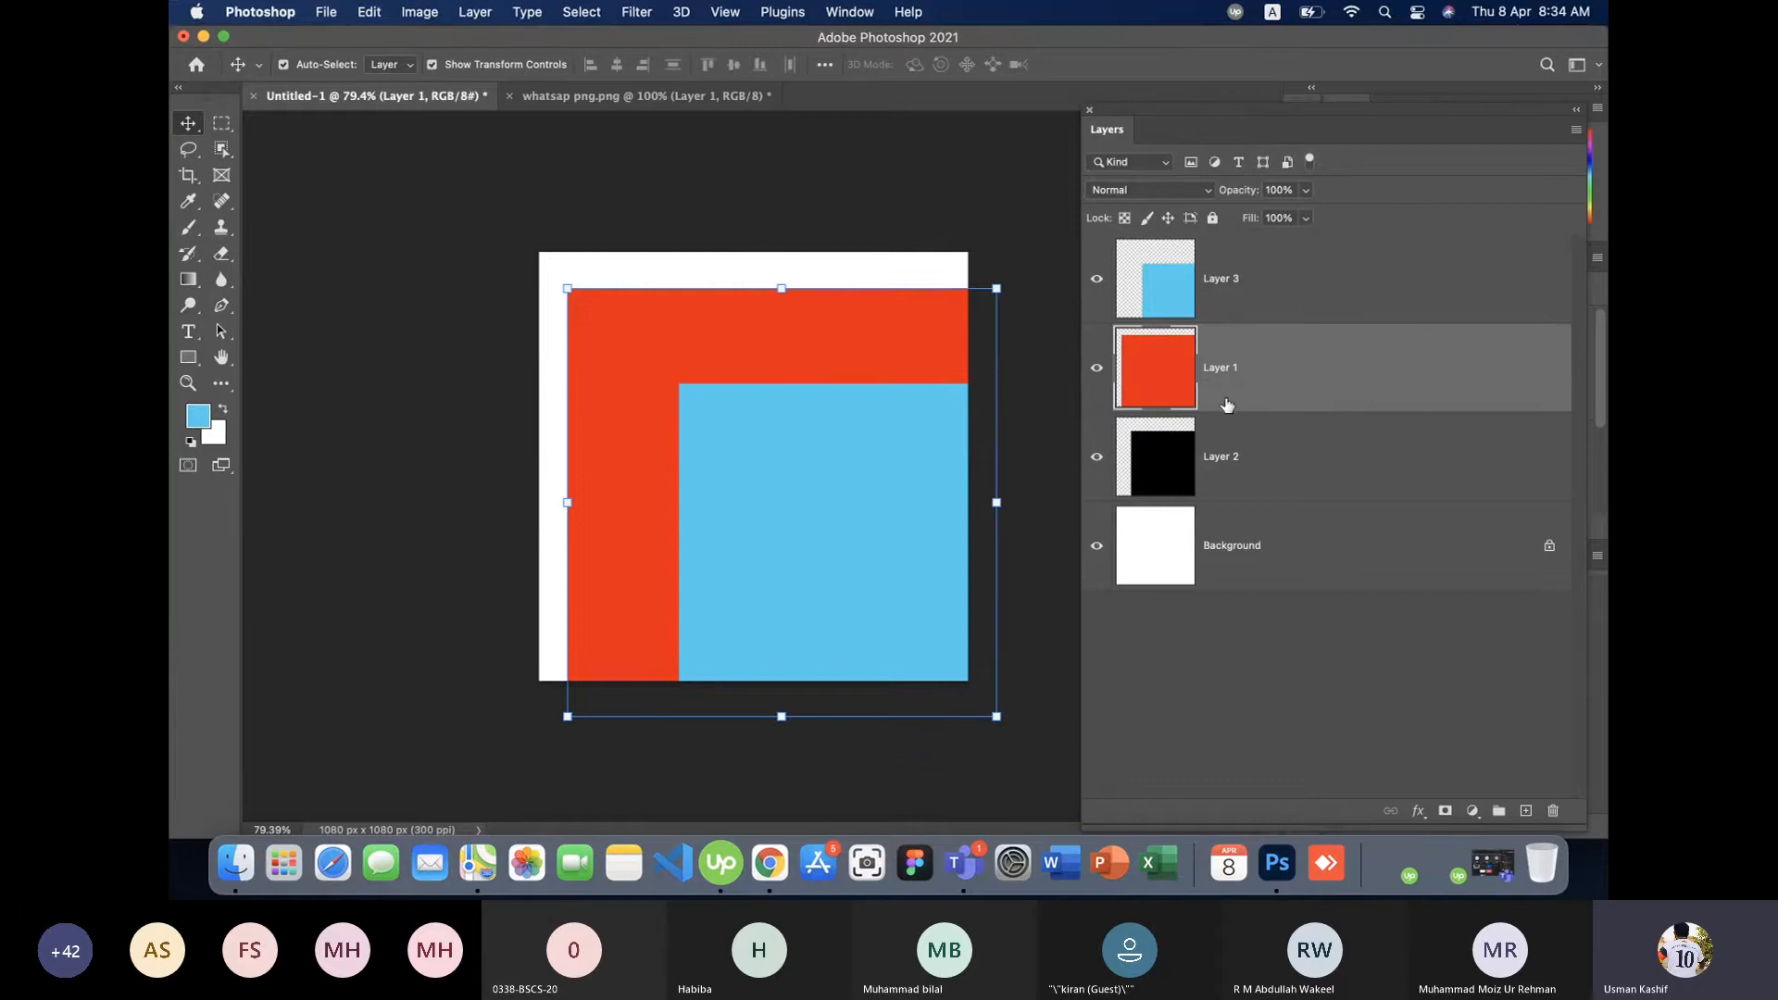
{"action": "left_click_drag", "start_coordinate": [1299, 368], "coordinate": [1296, 479]}
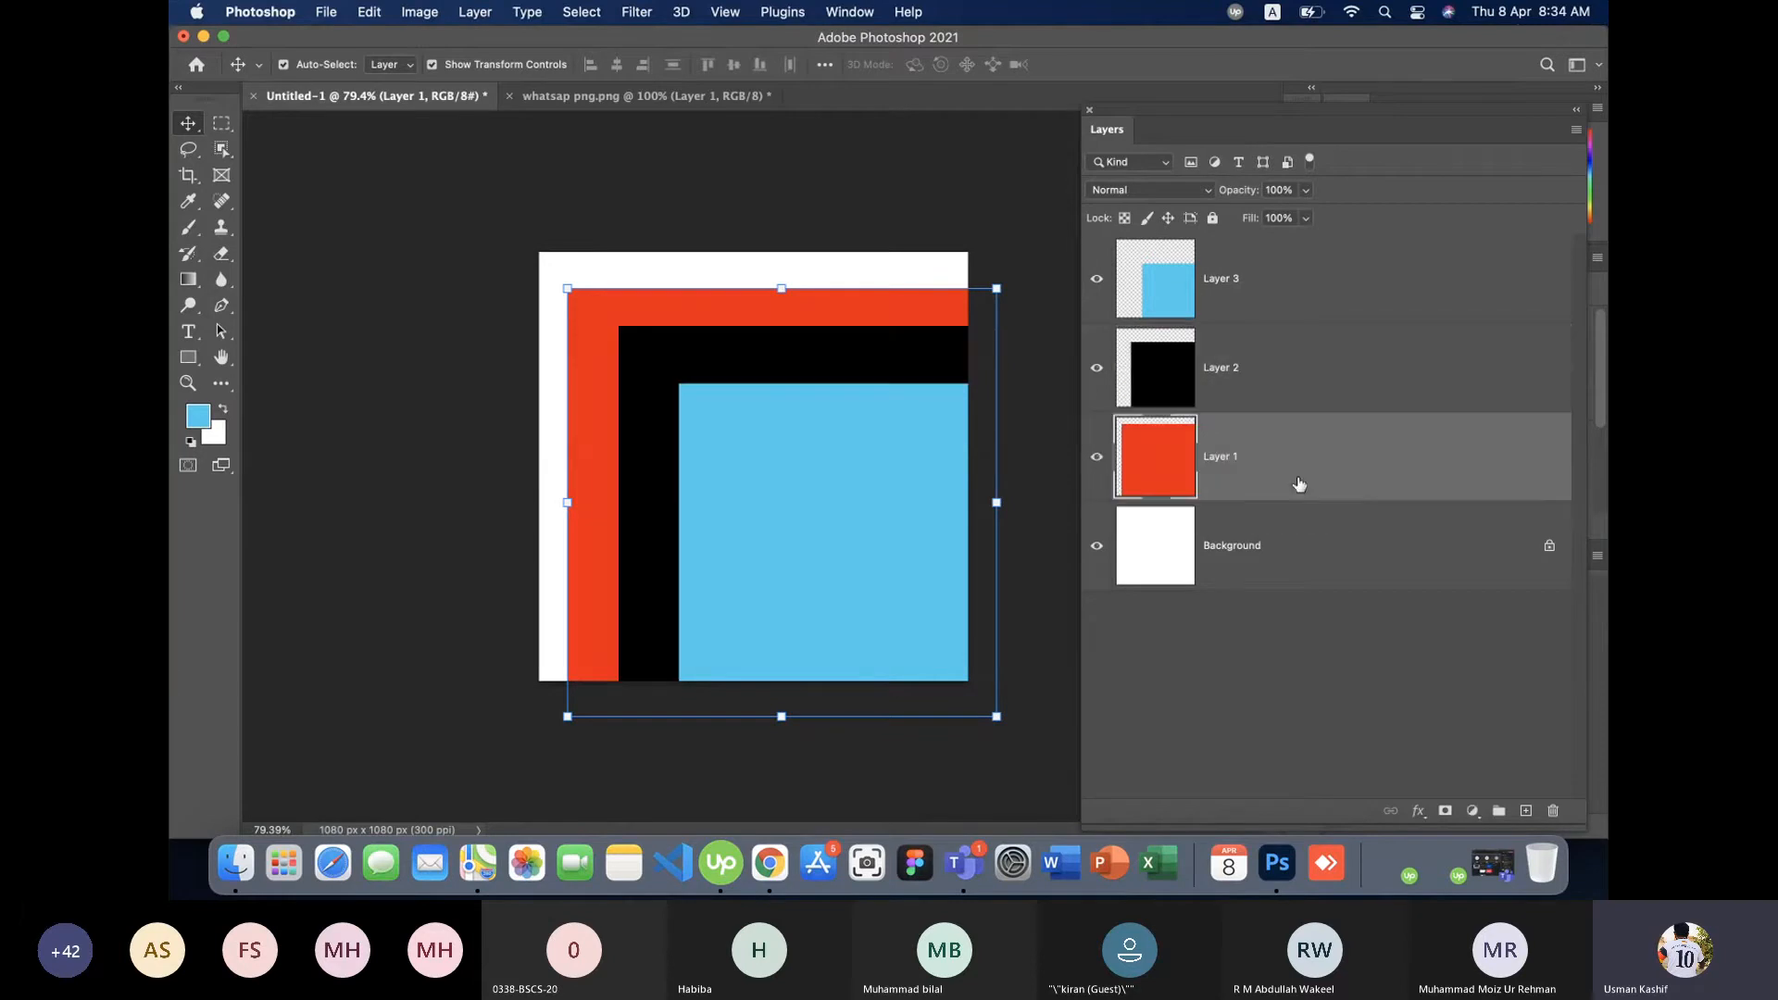
{"action": "left_click", "coordinate": [417, 319]}
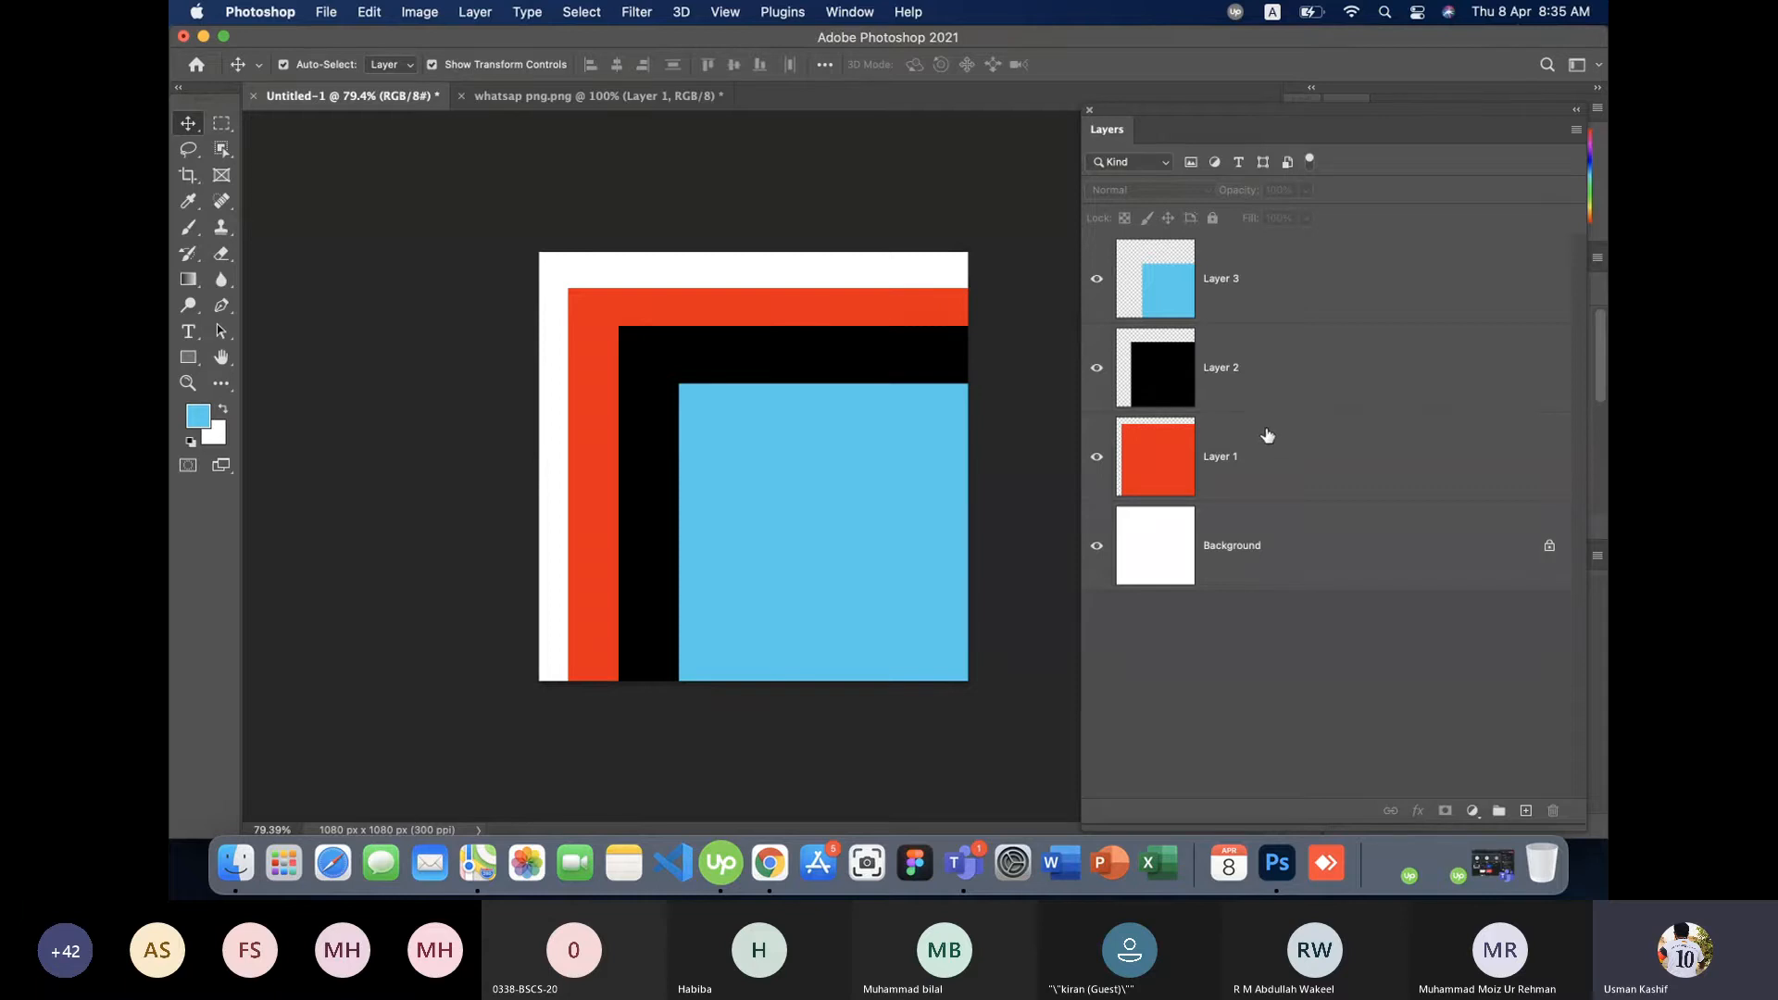
{"action": "left_click", "coordinate": [1399, 454]}
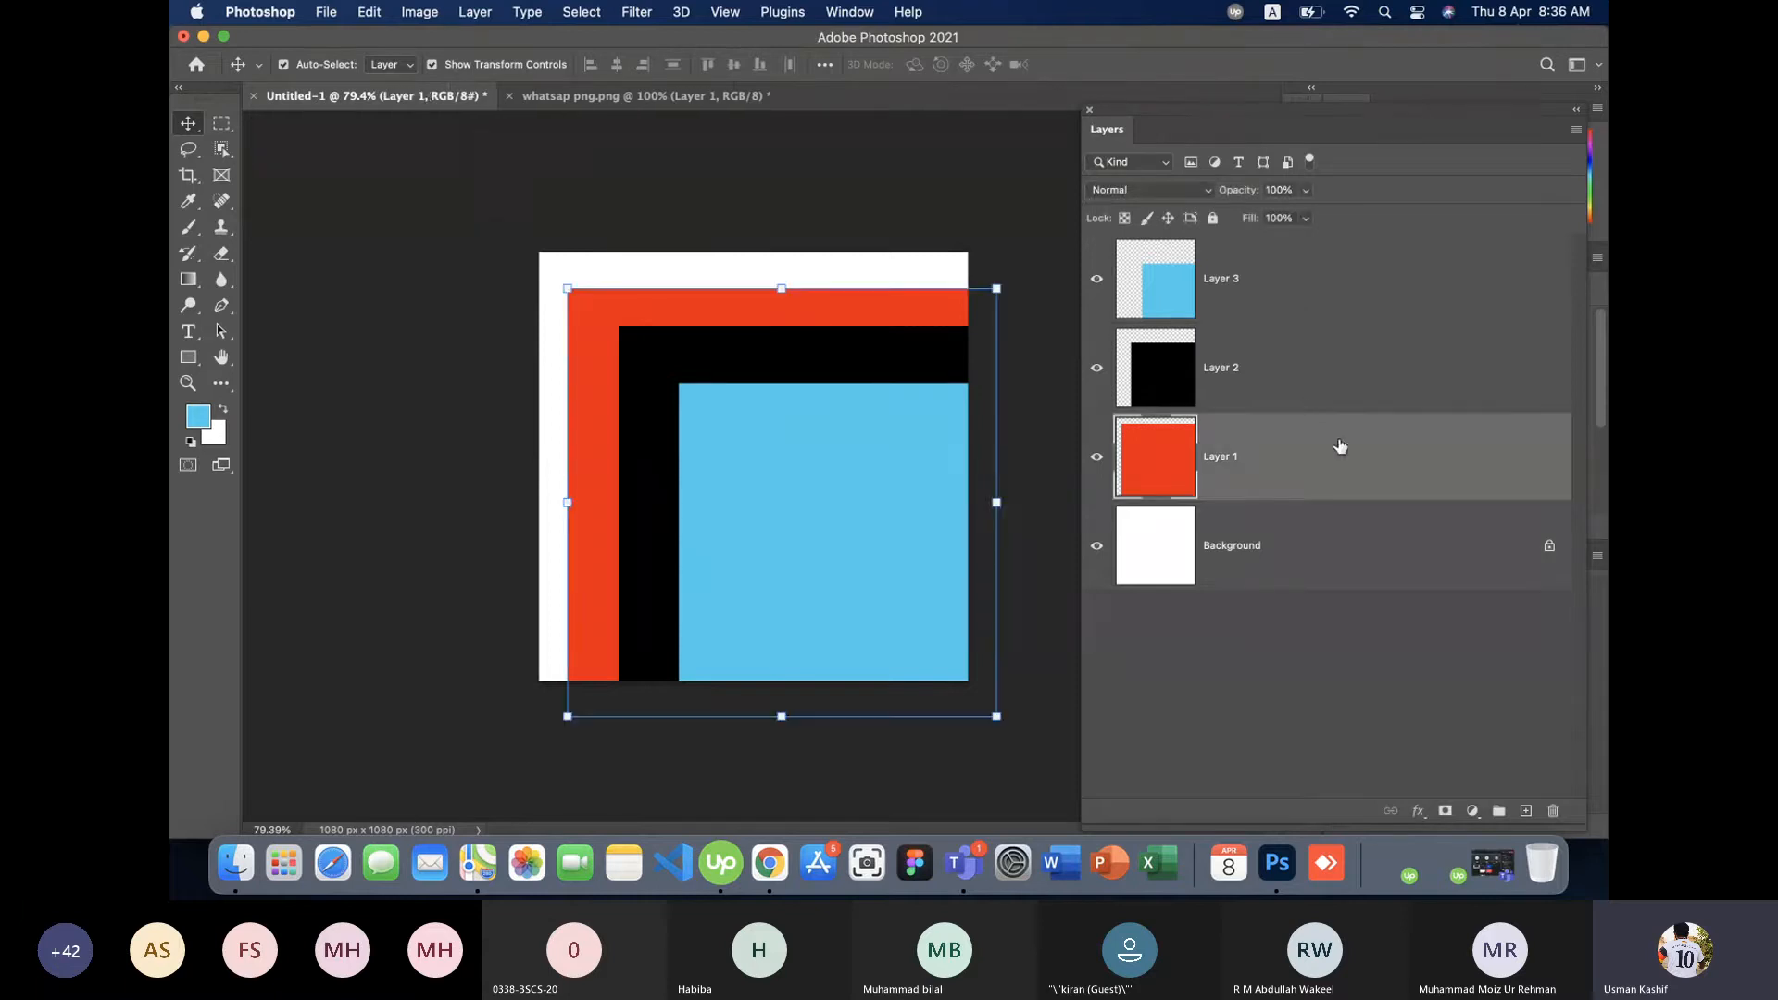
{"action": "left_click", "coordinate": [1323, 262]}
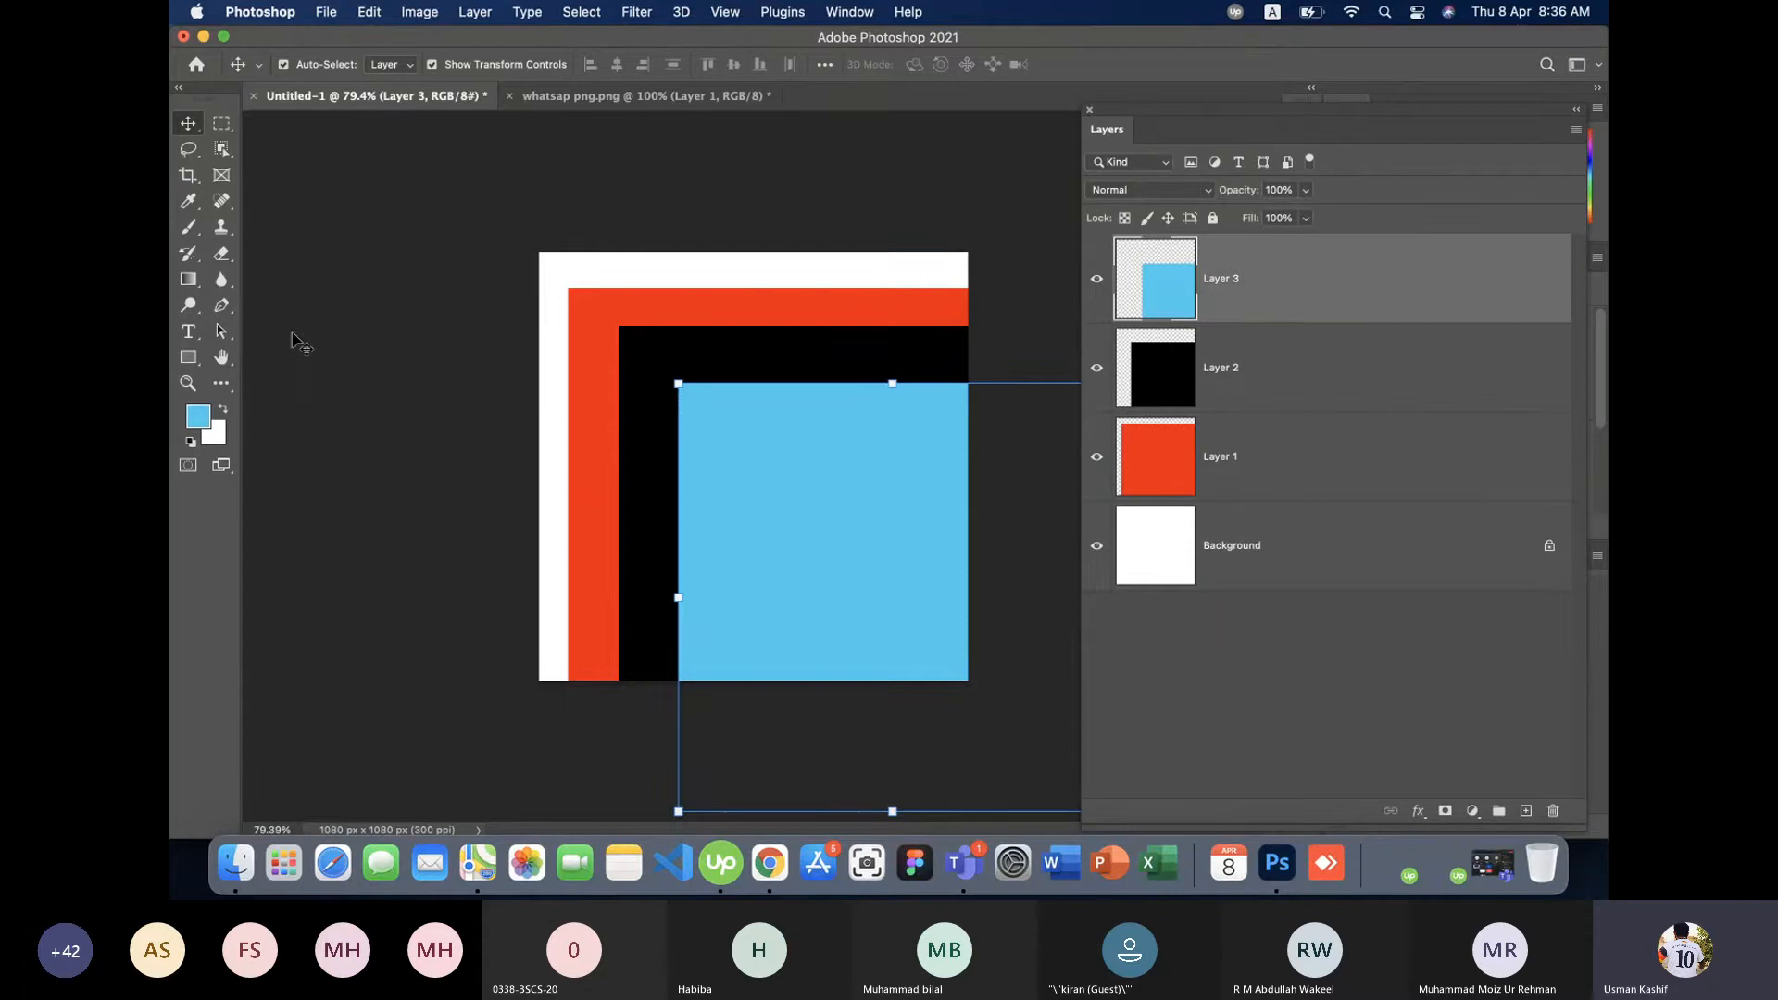
{"action": "left_click", "coordinate": [351, 361]}
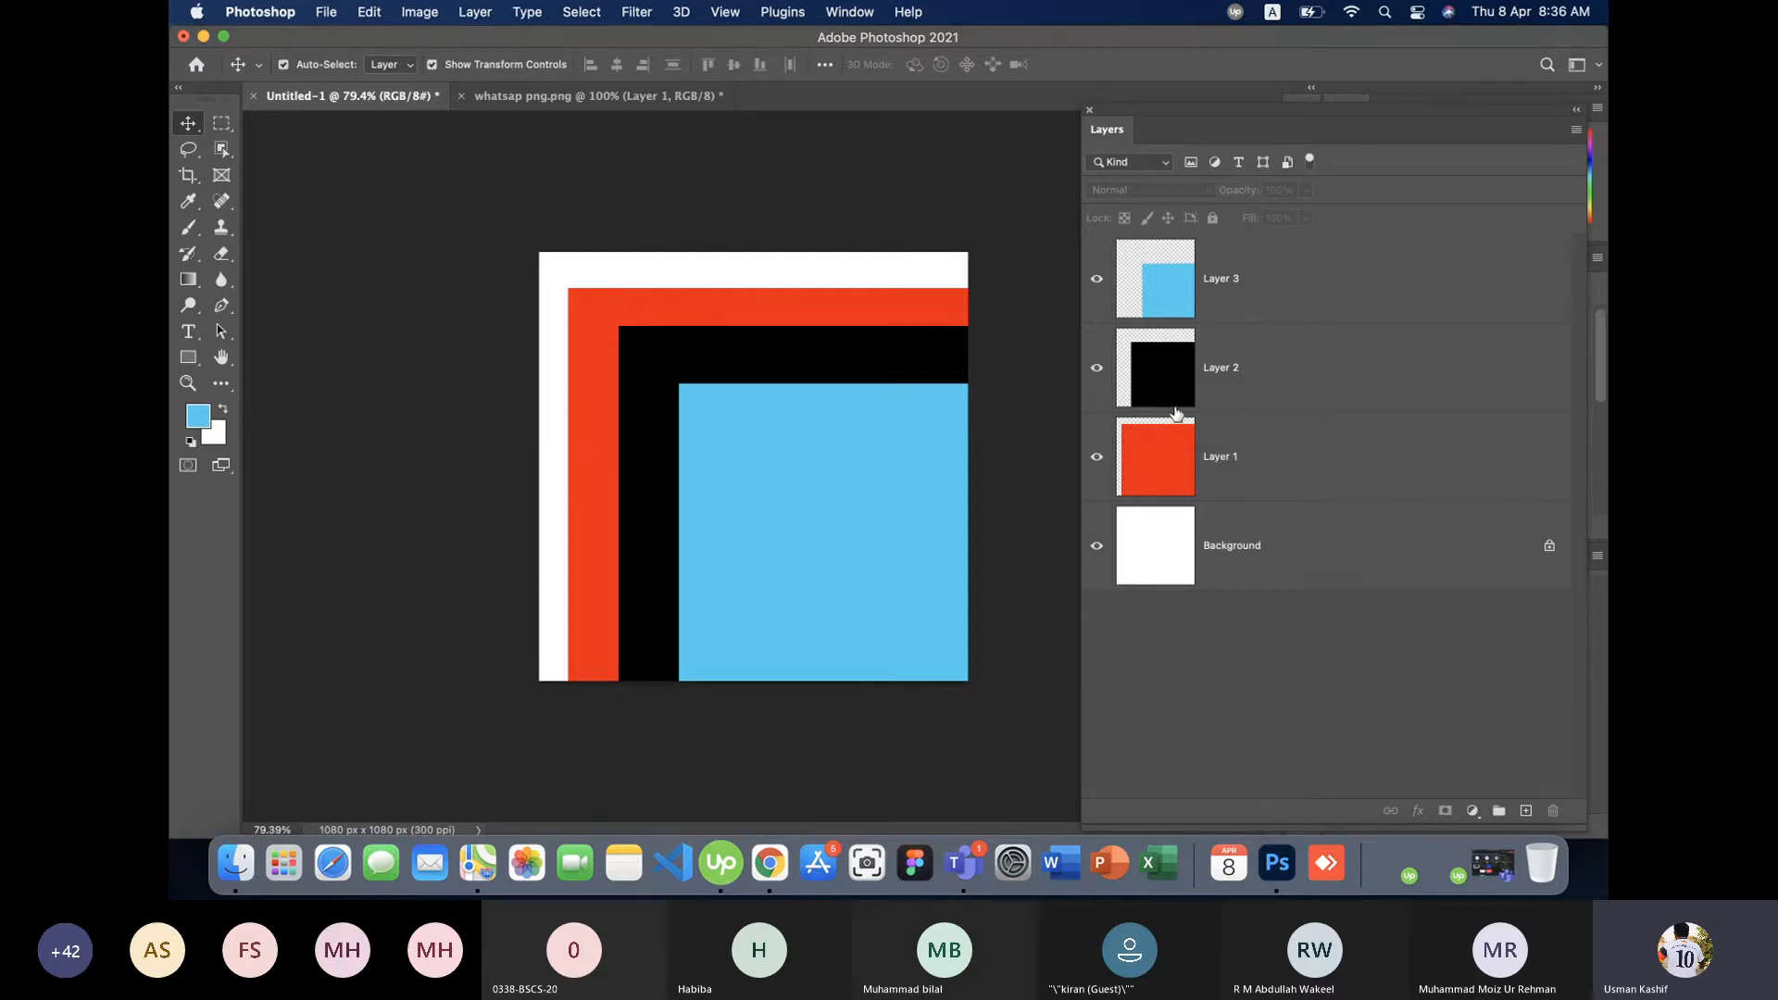
- Nudge the red Layer 1 slightly upward on the canvas and deselect it
{"action": "left_click", "coordinate": [1310, 473]}
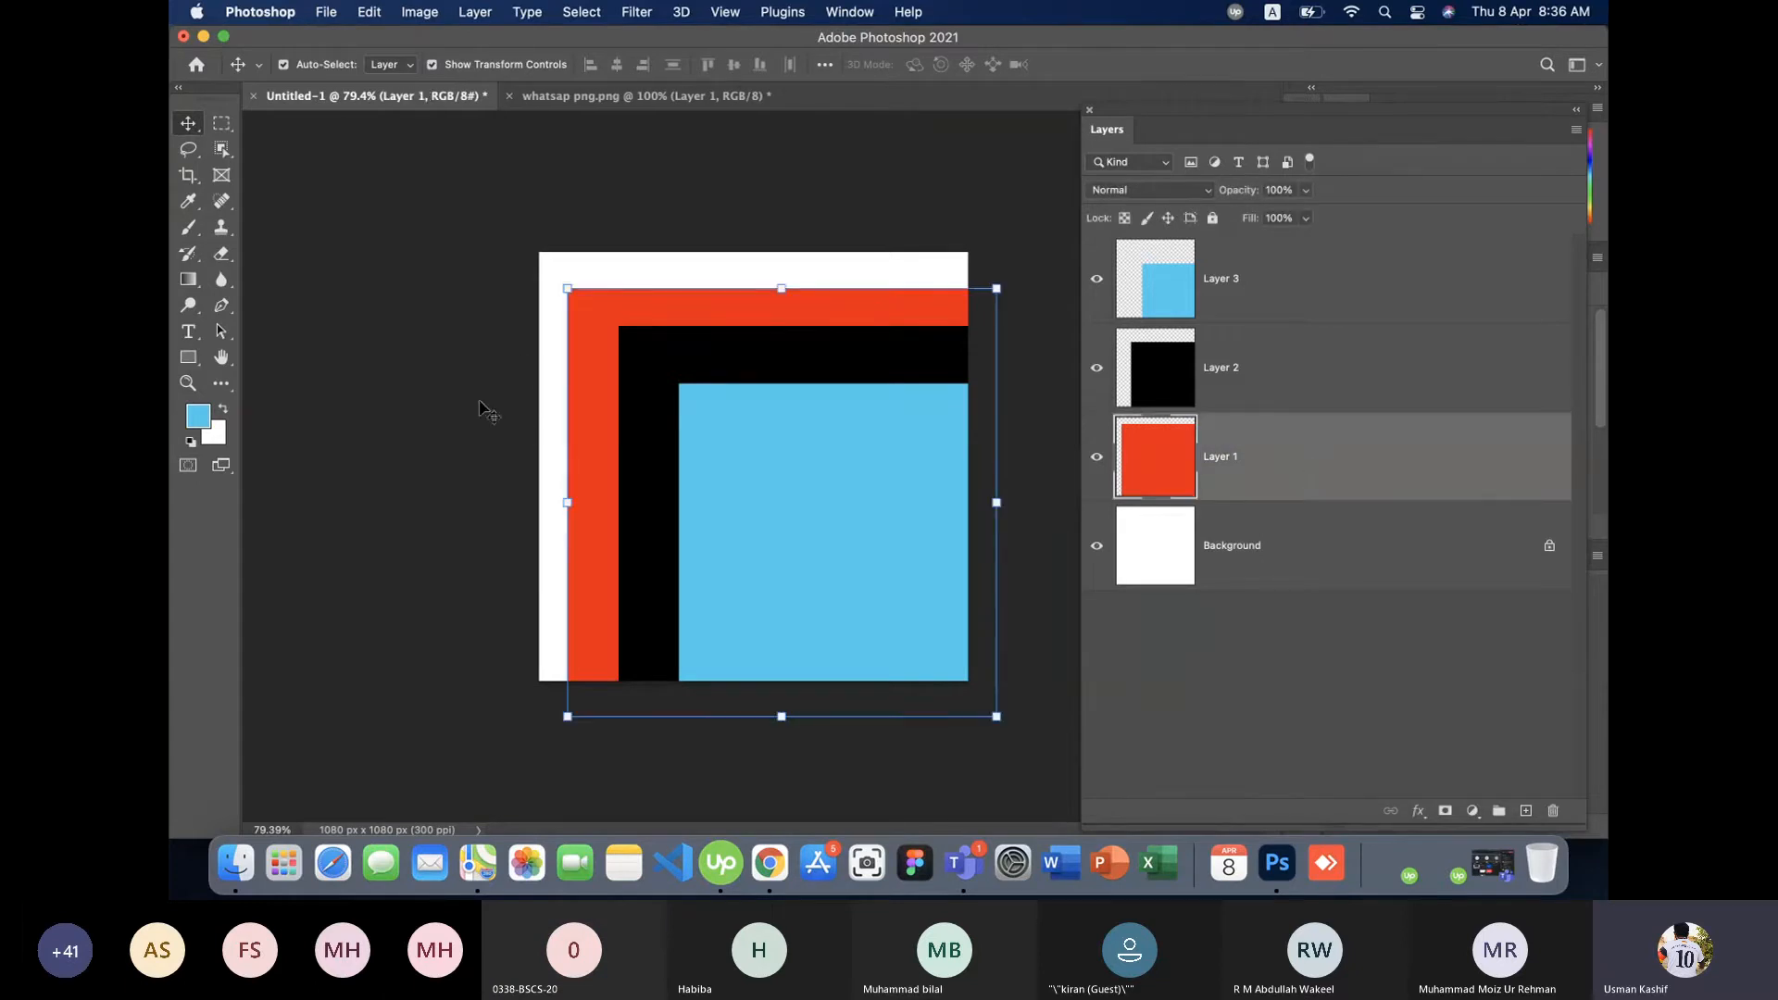
{"action": "mouse_move", "coordinate": [561, 395]}
{"action": "left_mouse_down"}
{"action": "mouse_move", "coordinate": [570, 306]}
{"action": "mouse_move", "coordinate": [500, 375]}
{"action": "mouse_move", "coordinate": [634, 415]}
{"action": "mouse_move", "coordinate": [551, 342]}
{"action": "mouse_move", "coordinate": [573, 441]}
{"action": "mouse_move", "coordinate": [580, 376]}
{"action": "left_mouse_up"}
{"action": "left_click", "coordinate": [398, 331]}
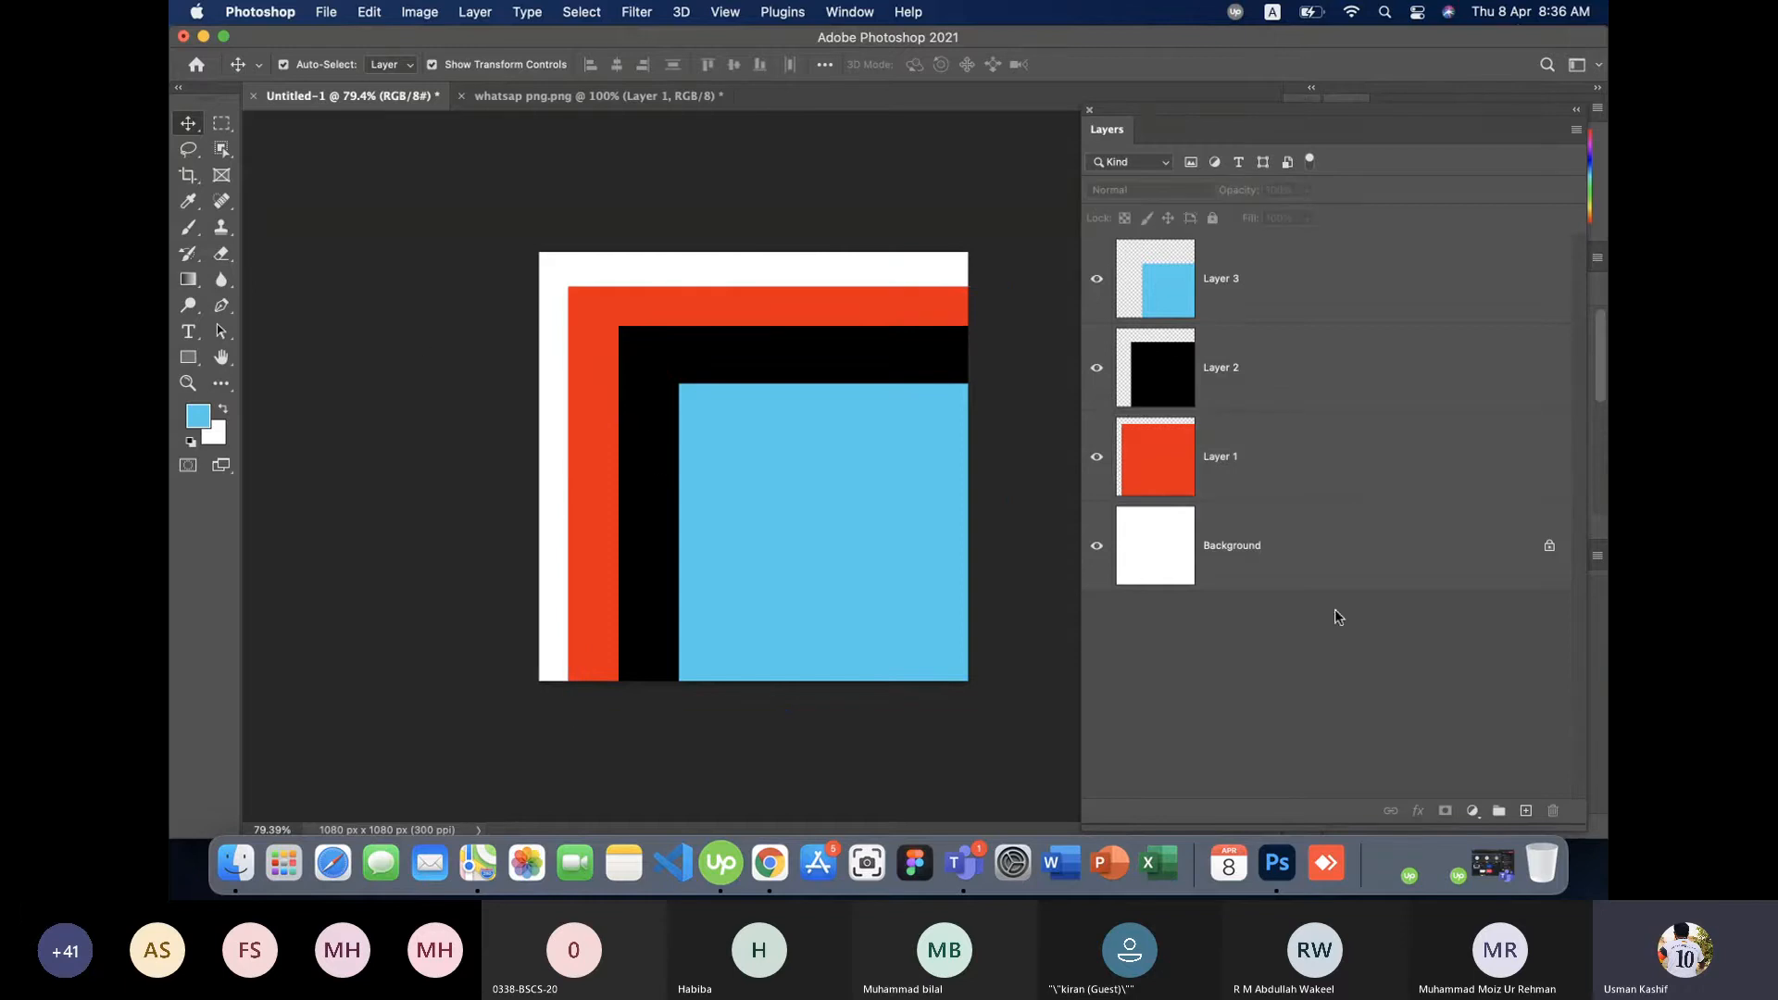
{"action": "left_click", "coordinate": [1246, 291]}
{"action": "left_click", "coordinate": [1253, 380]}
{"action": "left_click", "coordinate": [1266, 448]}
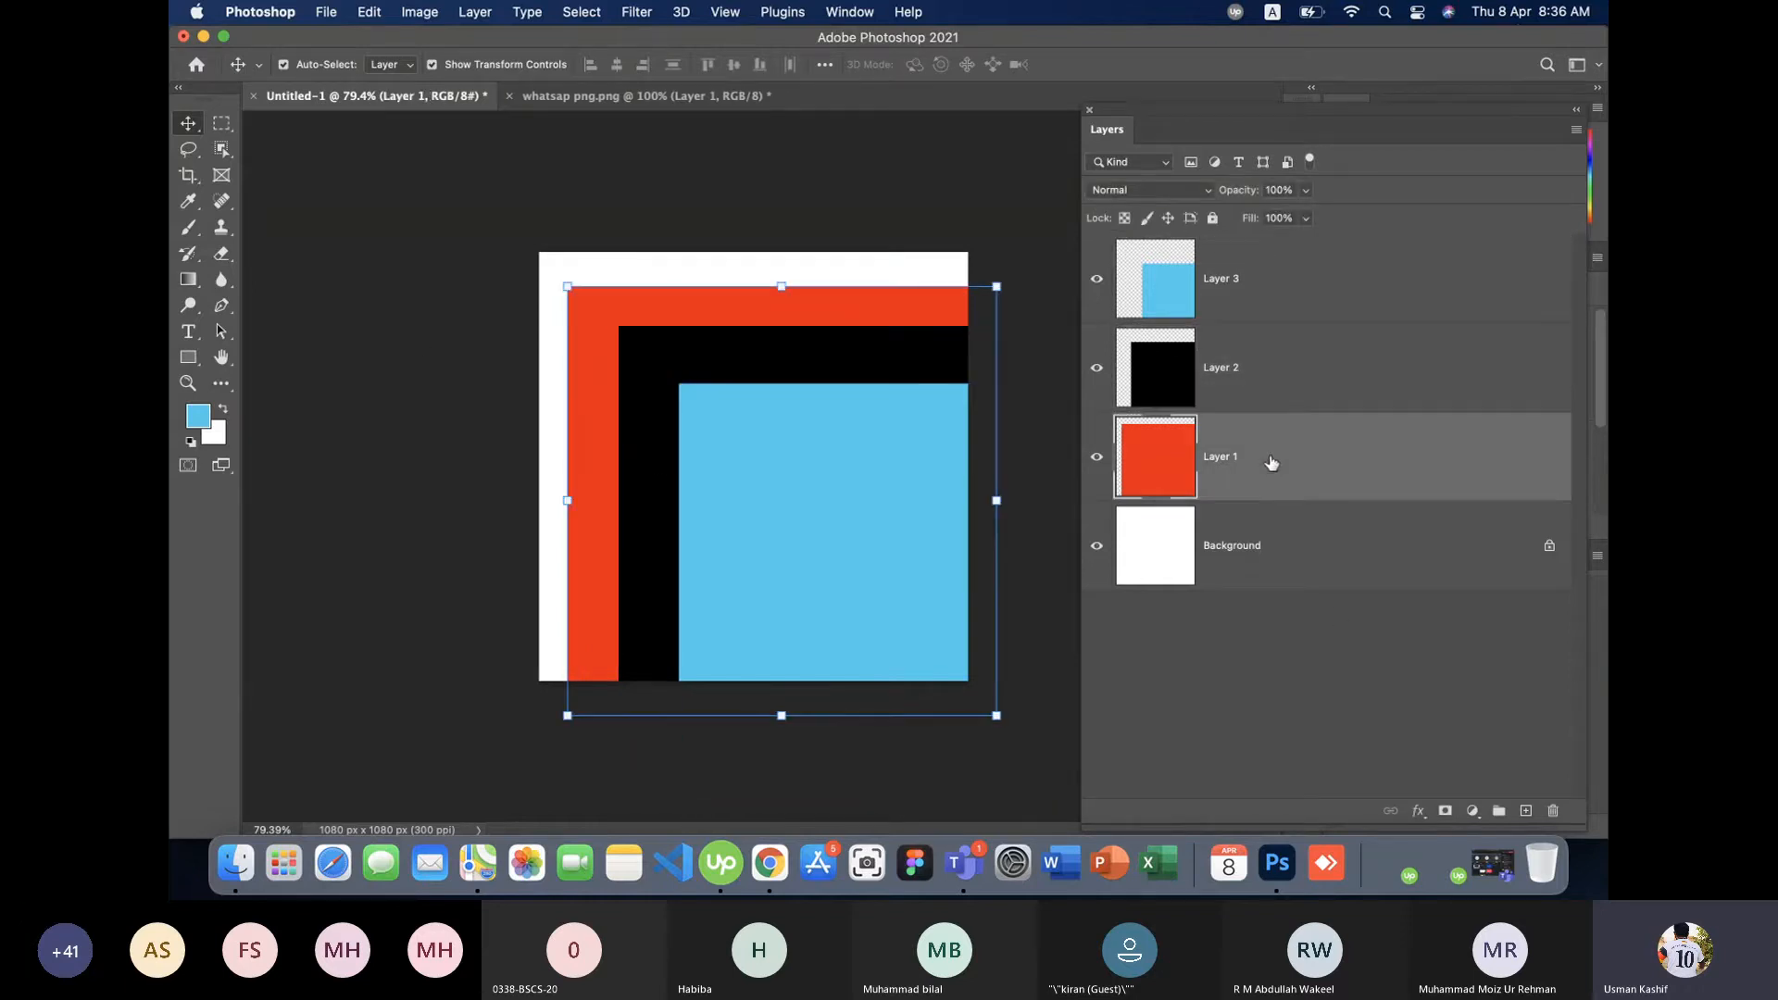
{"action": "left_click", "coordinate": [1351, 650]}
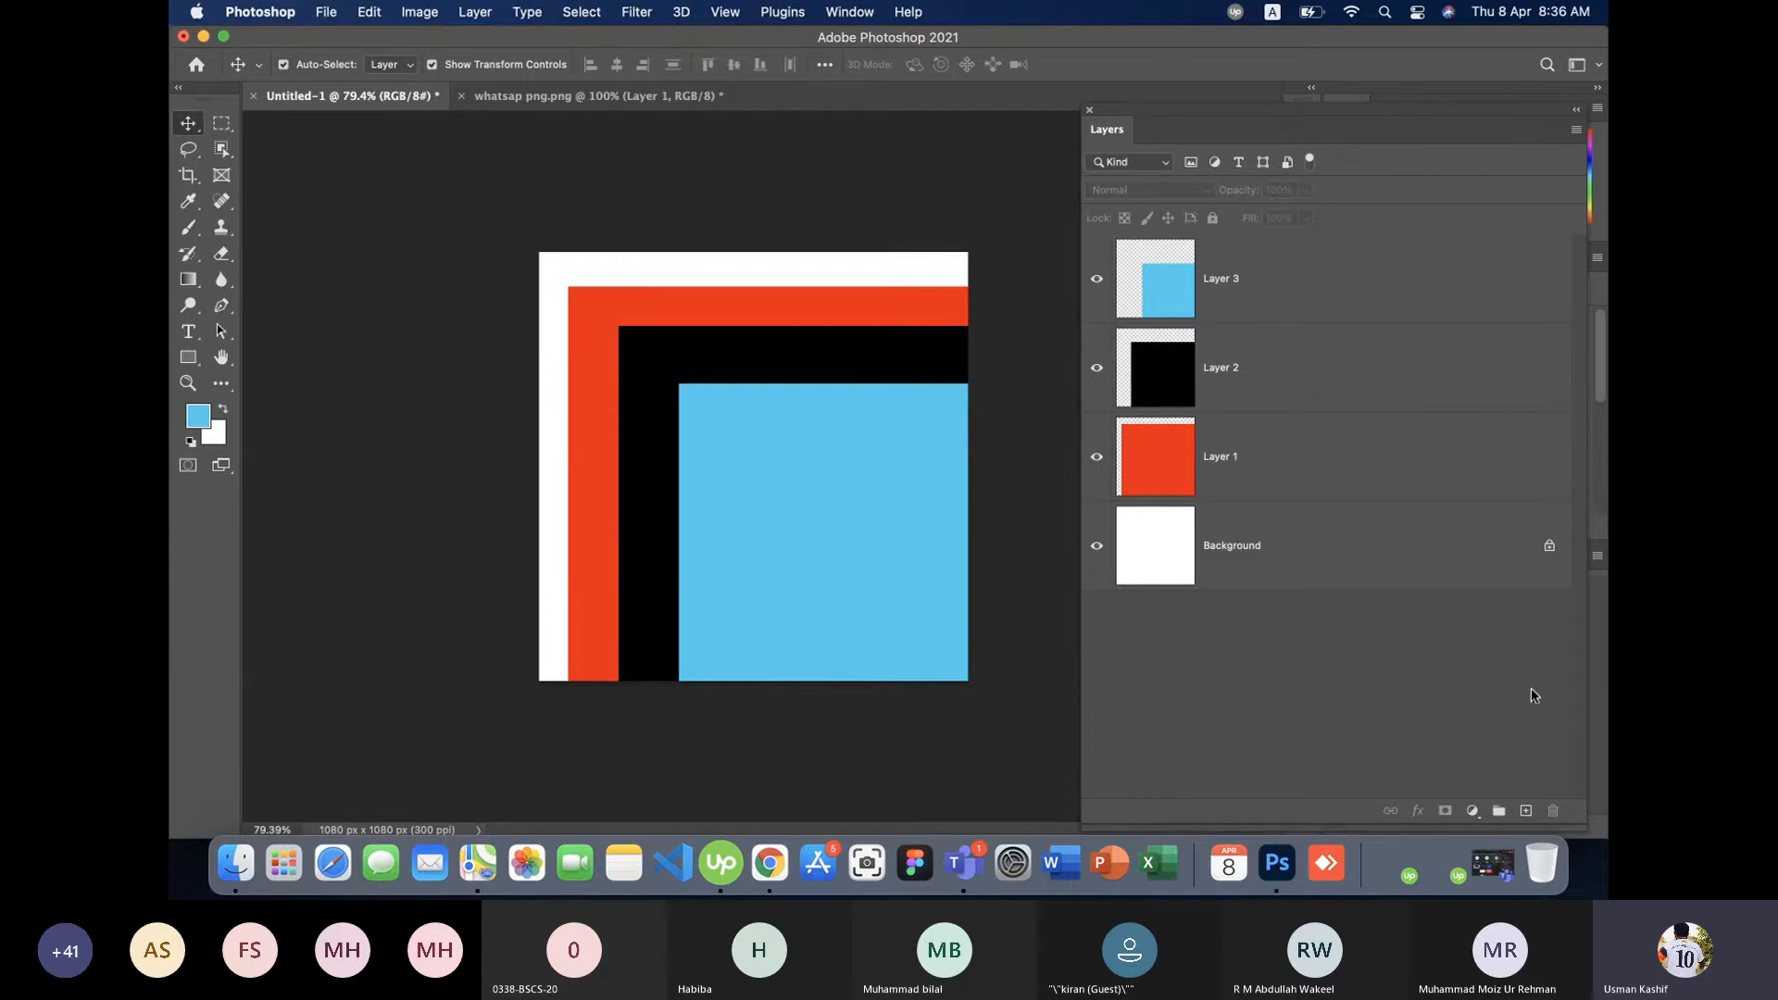
- Add an empty layer at the top of the stack, and delete all four layers above the Background
{"action": "left_click", "coordinate": [1526, 812]}
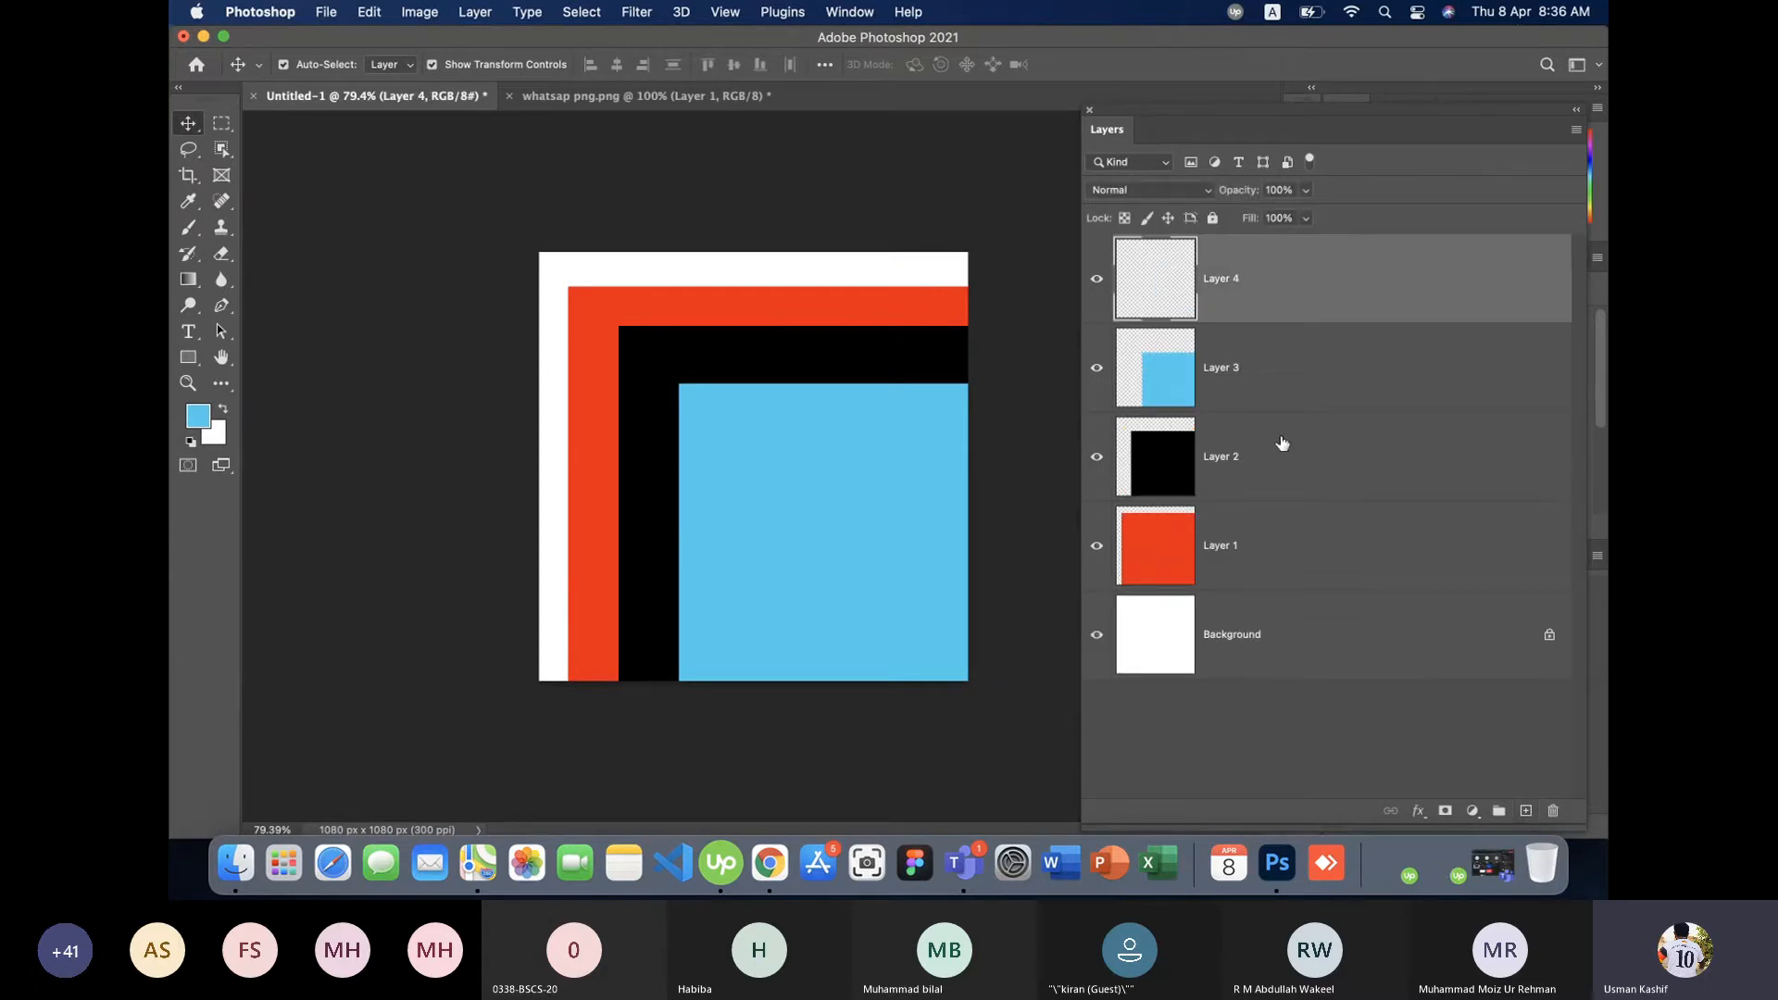
{"action": "key", "text": "BackSpace"}
{"action": "key", "text": "BackSpace"}
{"action": "key", "text": "BackSpace"}
{"action": "key", "text": "BackSpace"}
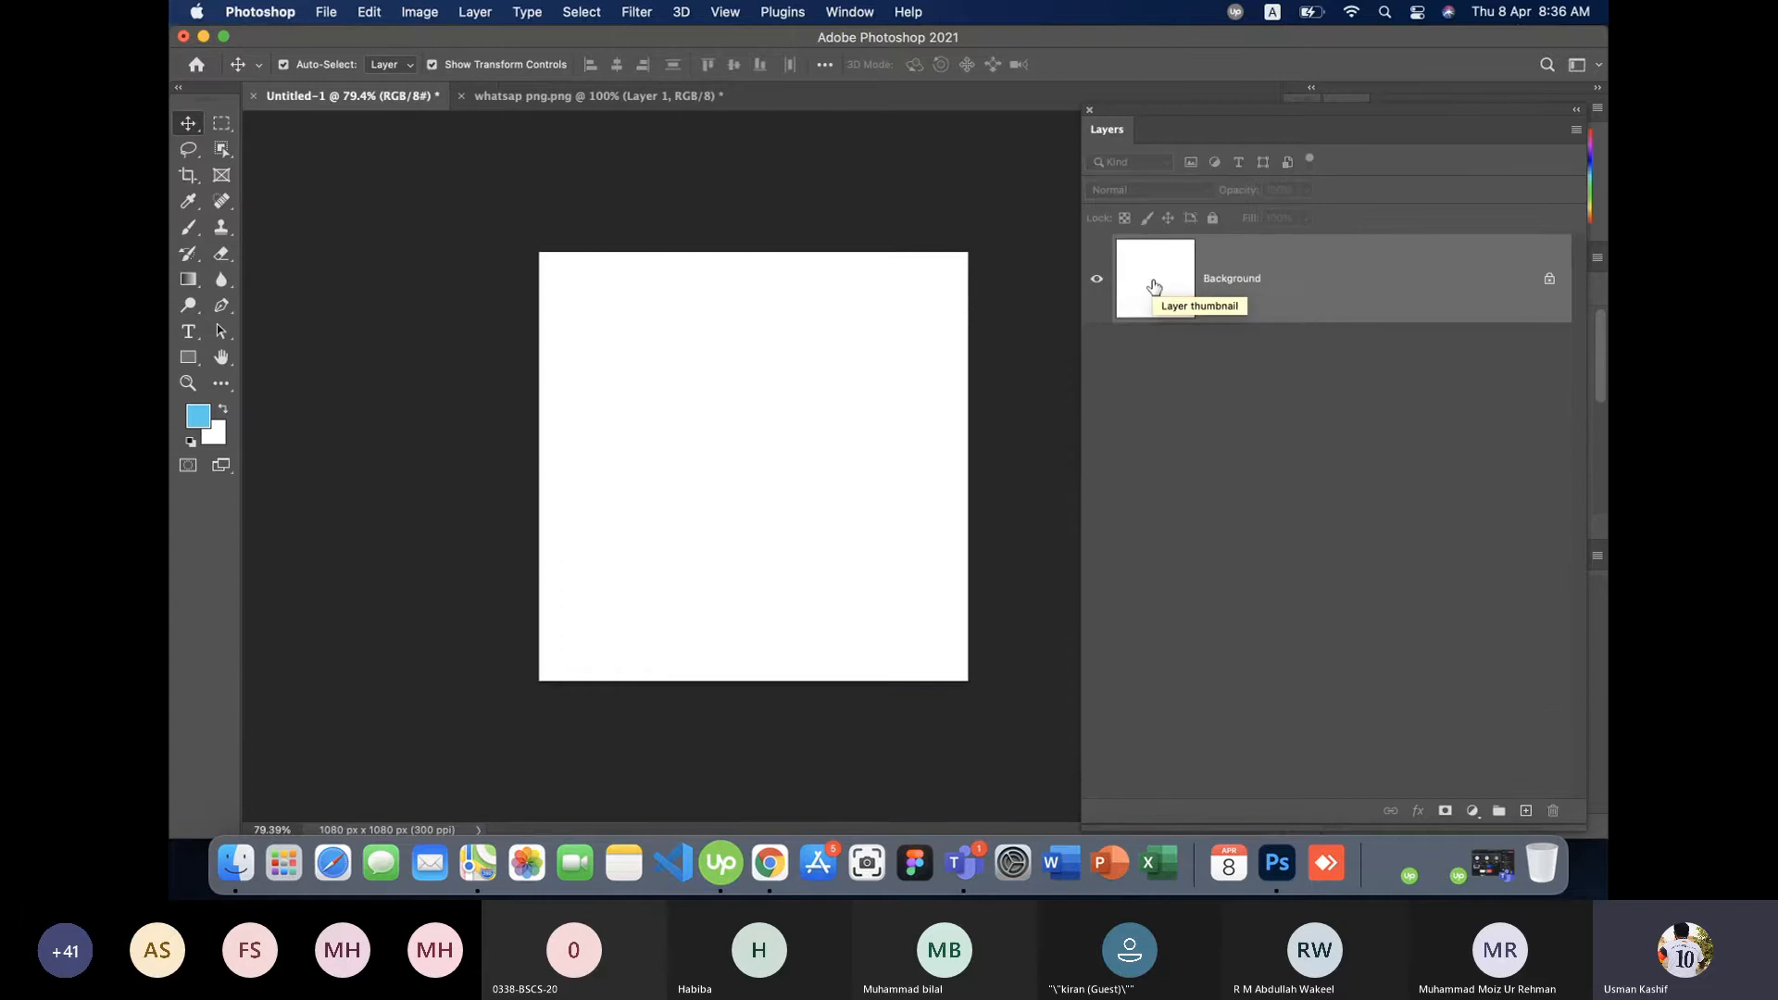
- Add a text layer containing the presenter's full name in the upper-left part of the blank canvas and commit it
{"action": "left_click", "coordinate": [190, 335]}
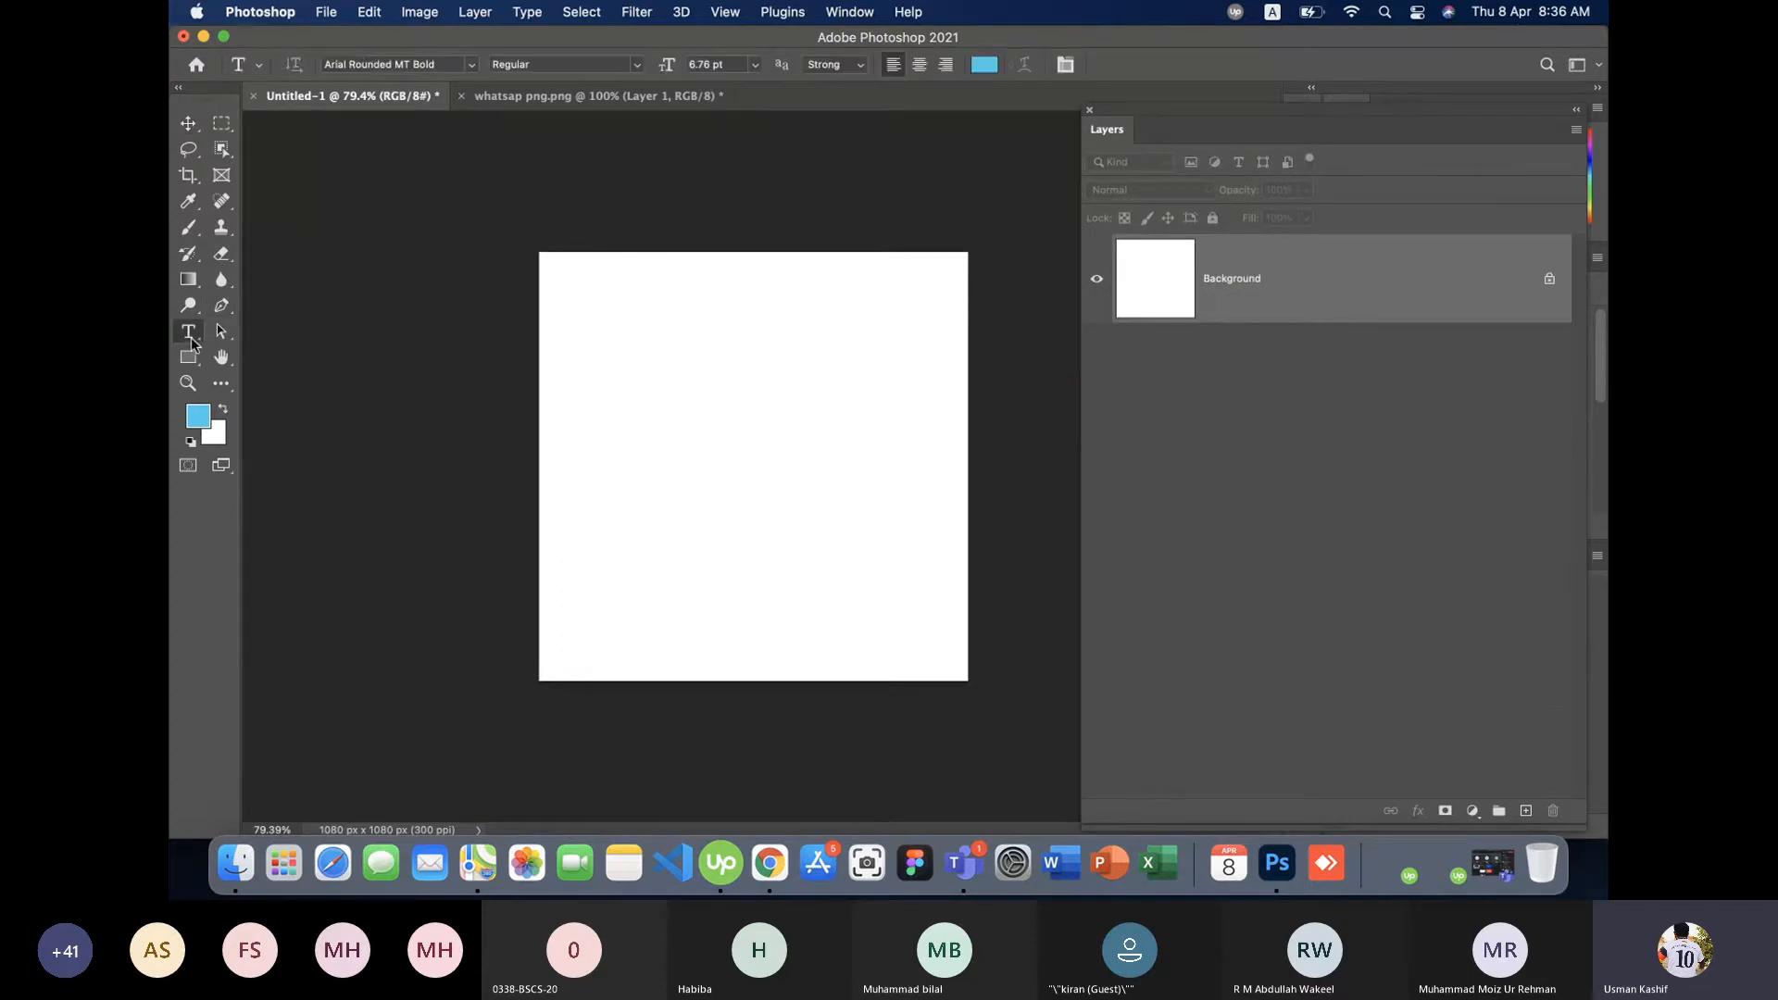
{"action": "left_click", "coordinate": [630, 391]}
{"action": "type", "text": "usman"}
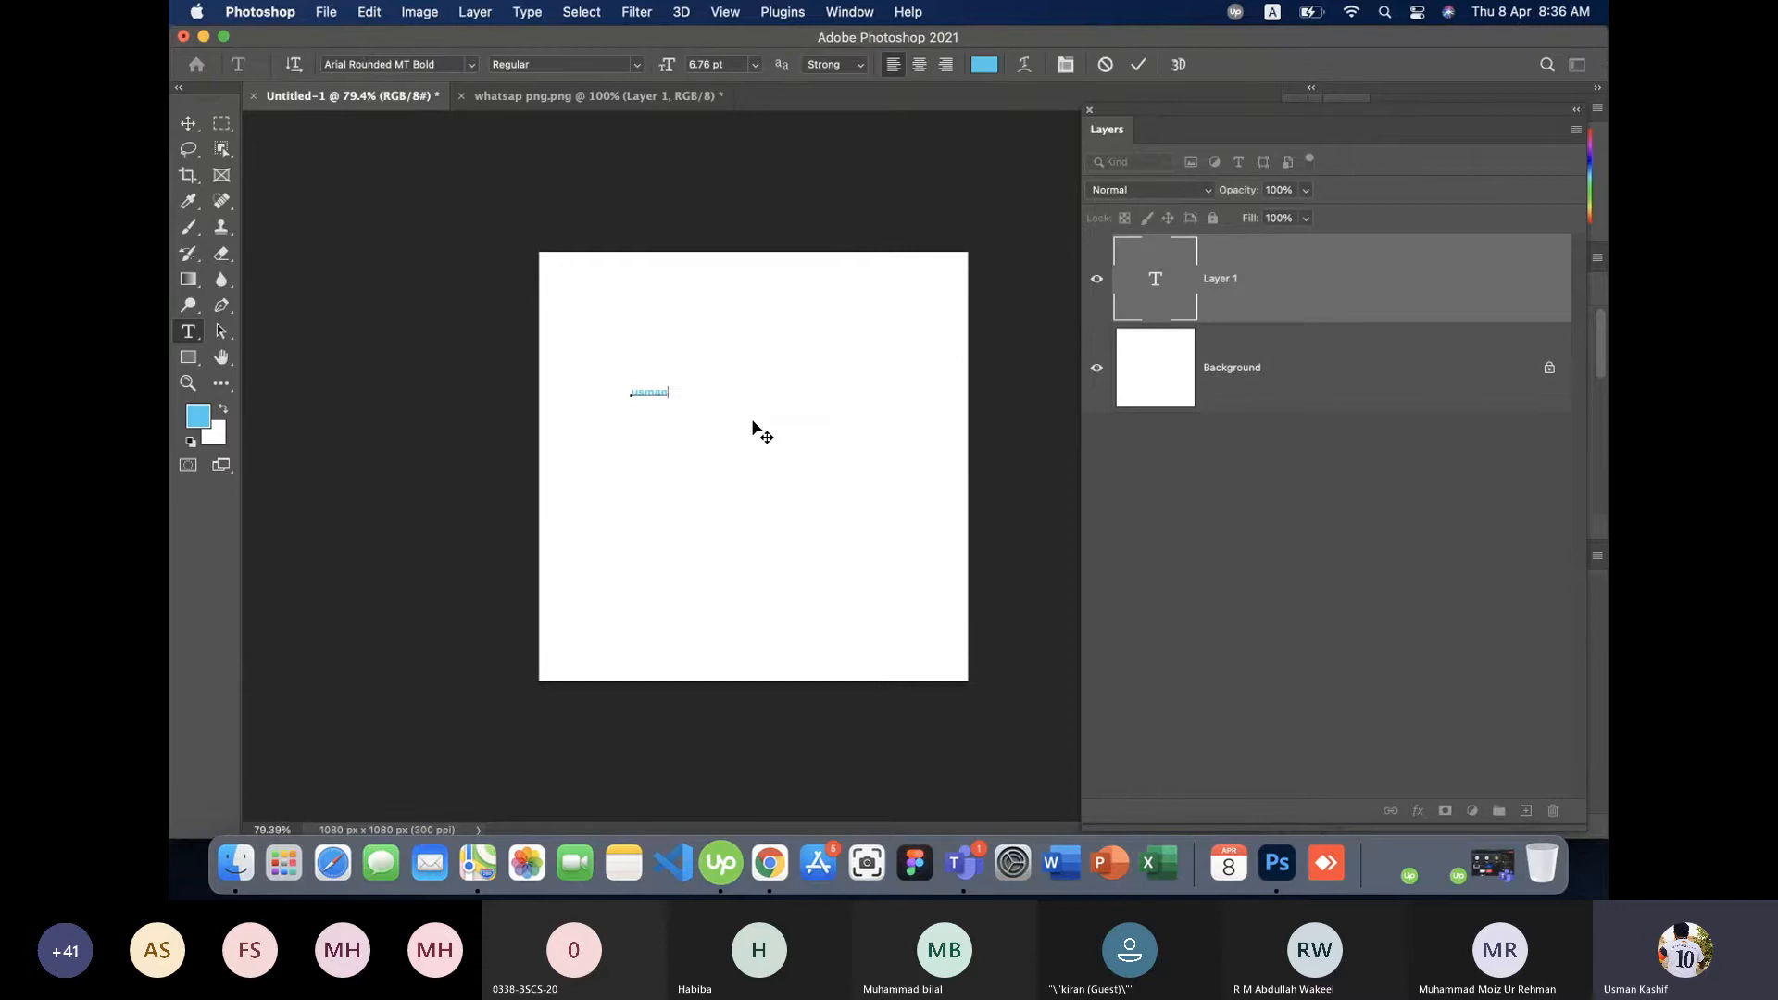
{"action": "type", "text": " kashif"}
{"action": "left_click", "coordinate": [188, 125]}
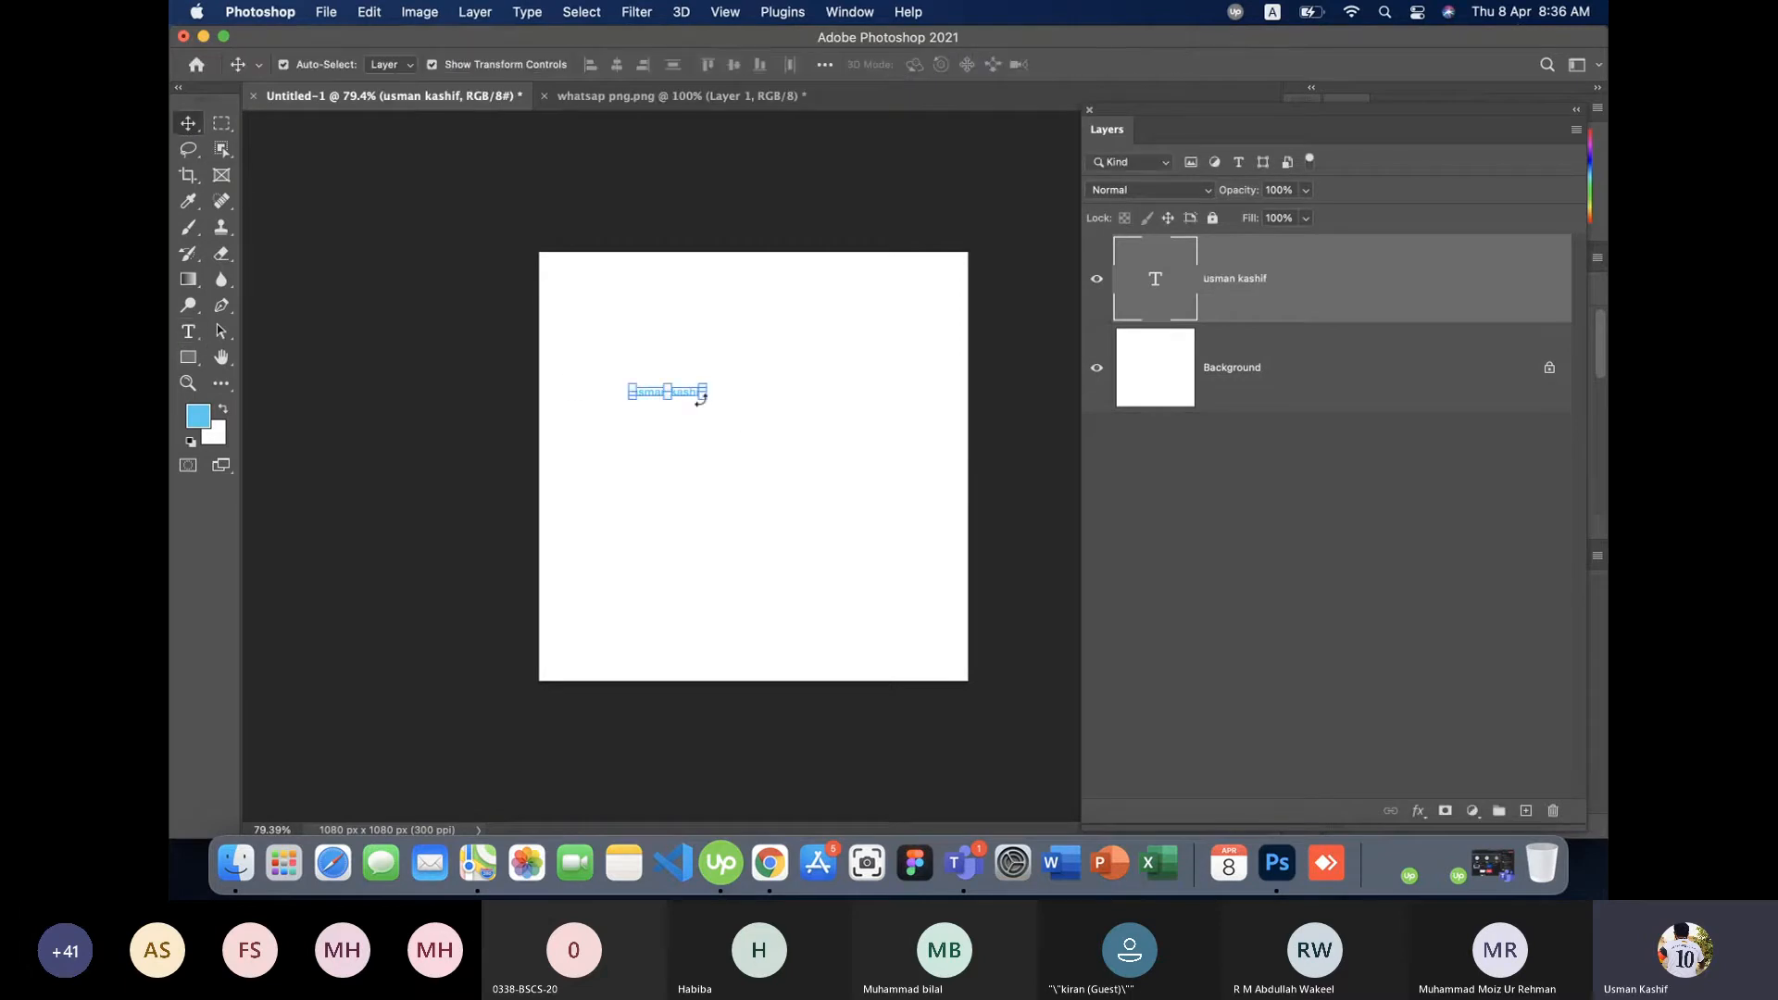
- Enlarge the name text to about 917 px wide, move it near the top of the canvas, and deselect it
{"action": "key", "text": "ctrl+t"}
{"action": "left_click_drag", "start_coordinate": [706, 403], "coordinate": [908, 559]}
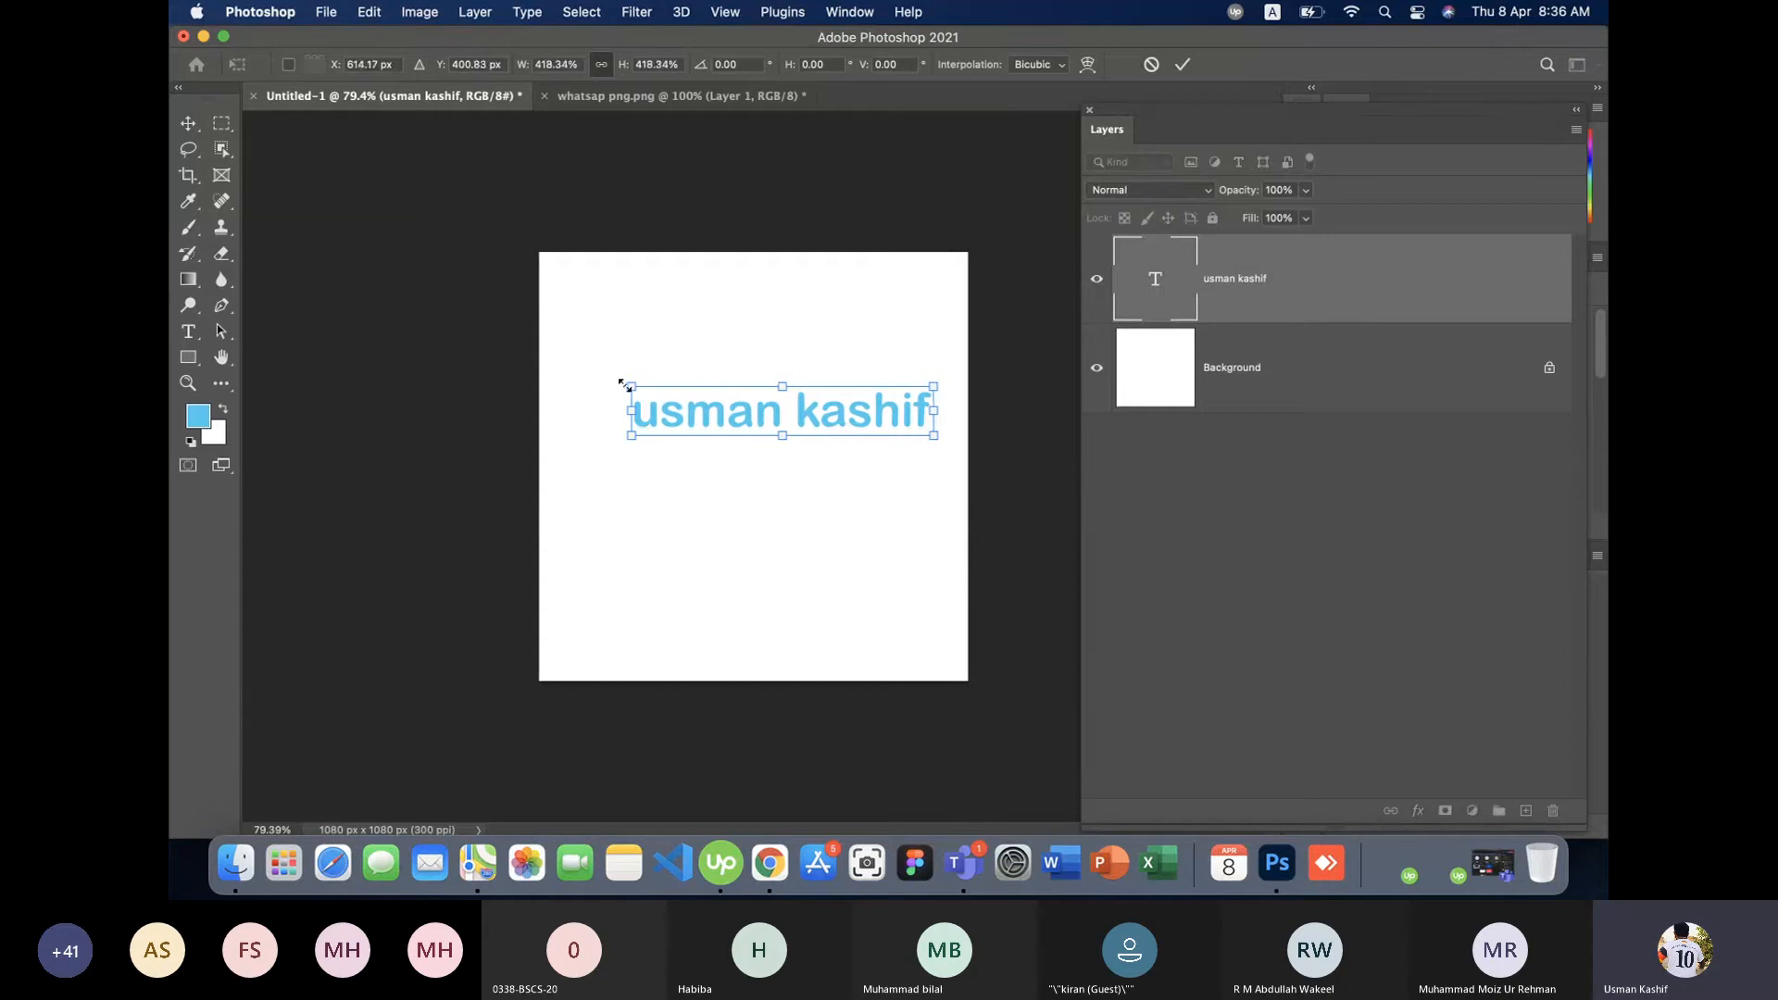
{"action": "left_click_drag", "start_coordinate": [625, 382], "coordinate": [574, 338]}
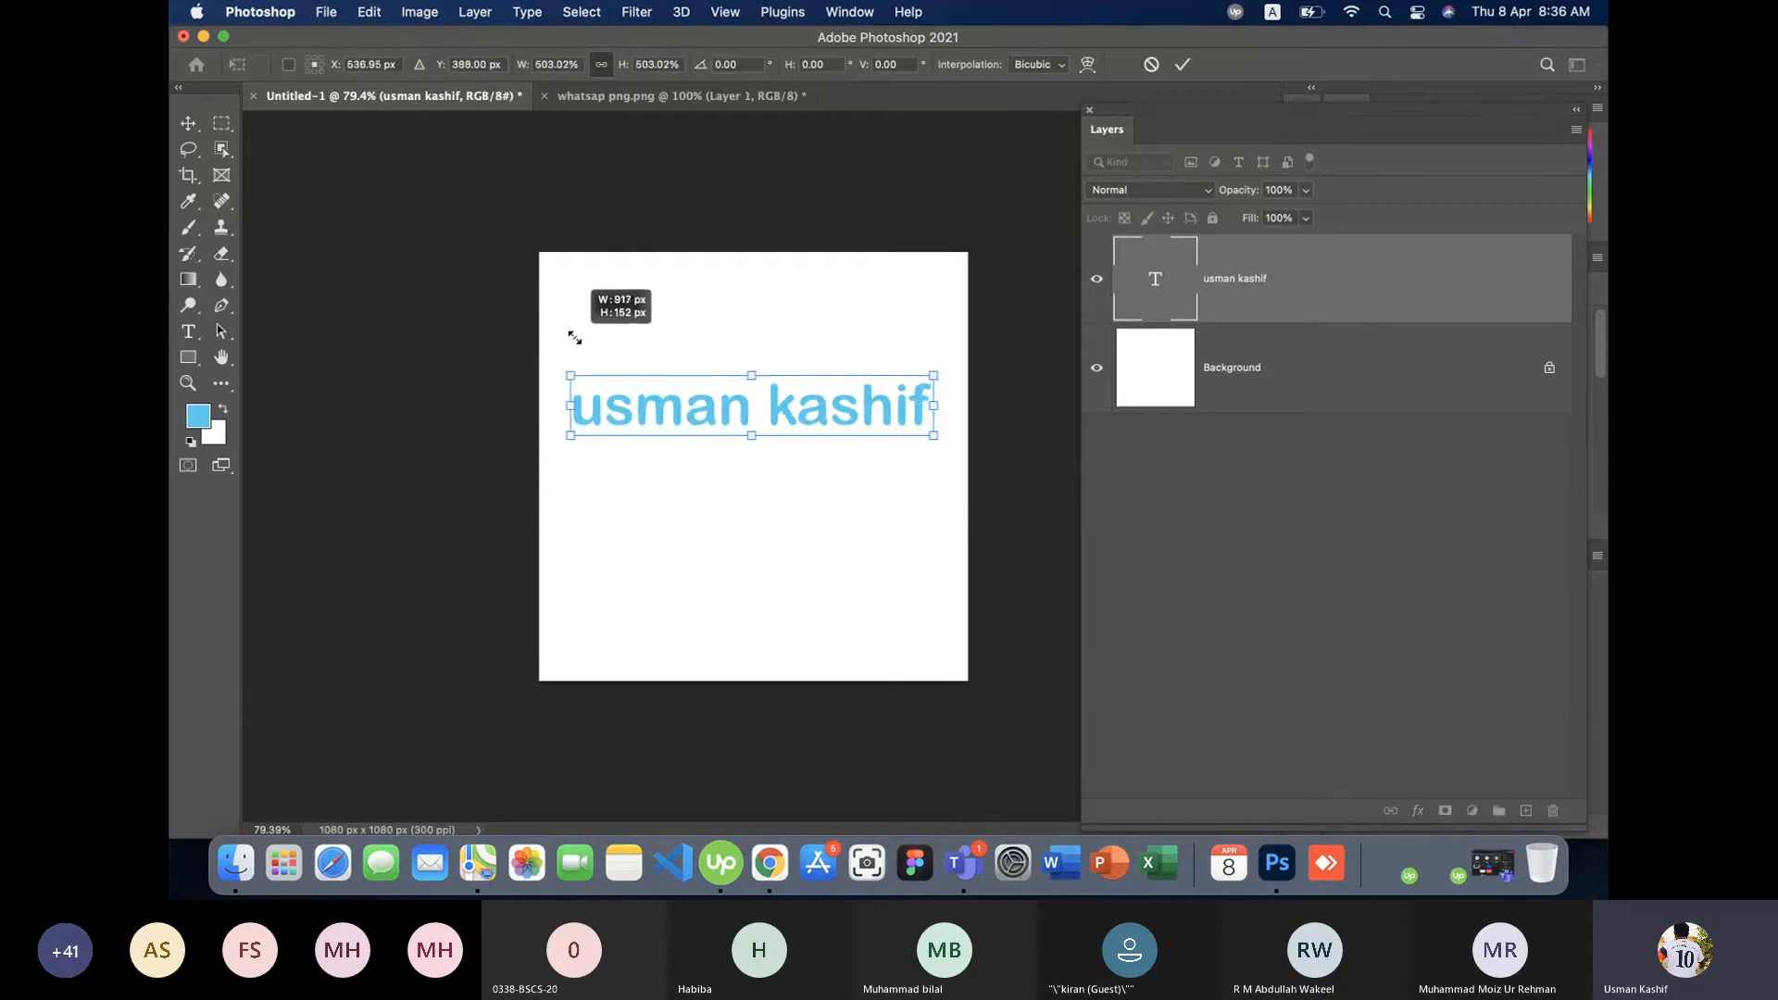
{"action": "key", "text": "Return"}
{"action": "left_click", "coordinate": [788, 411]}
{"action": "left_click_drag", "start_coordinate": [788, 412], "coordinate": [779, 317]}
{"action": "left_click", "coordinate": [822, 460]}
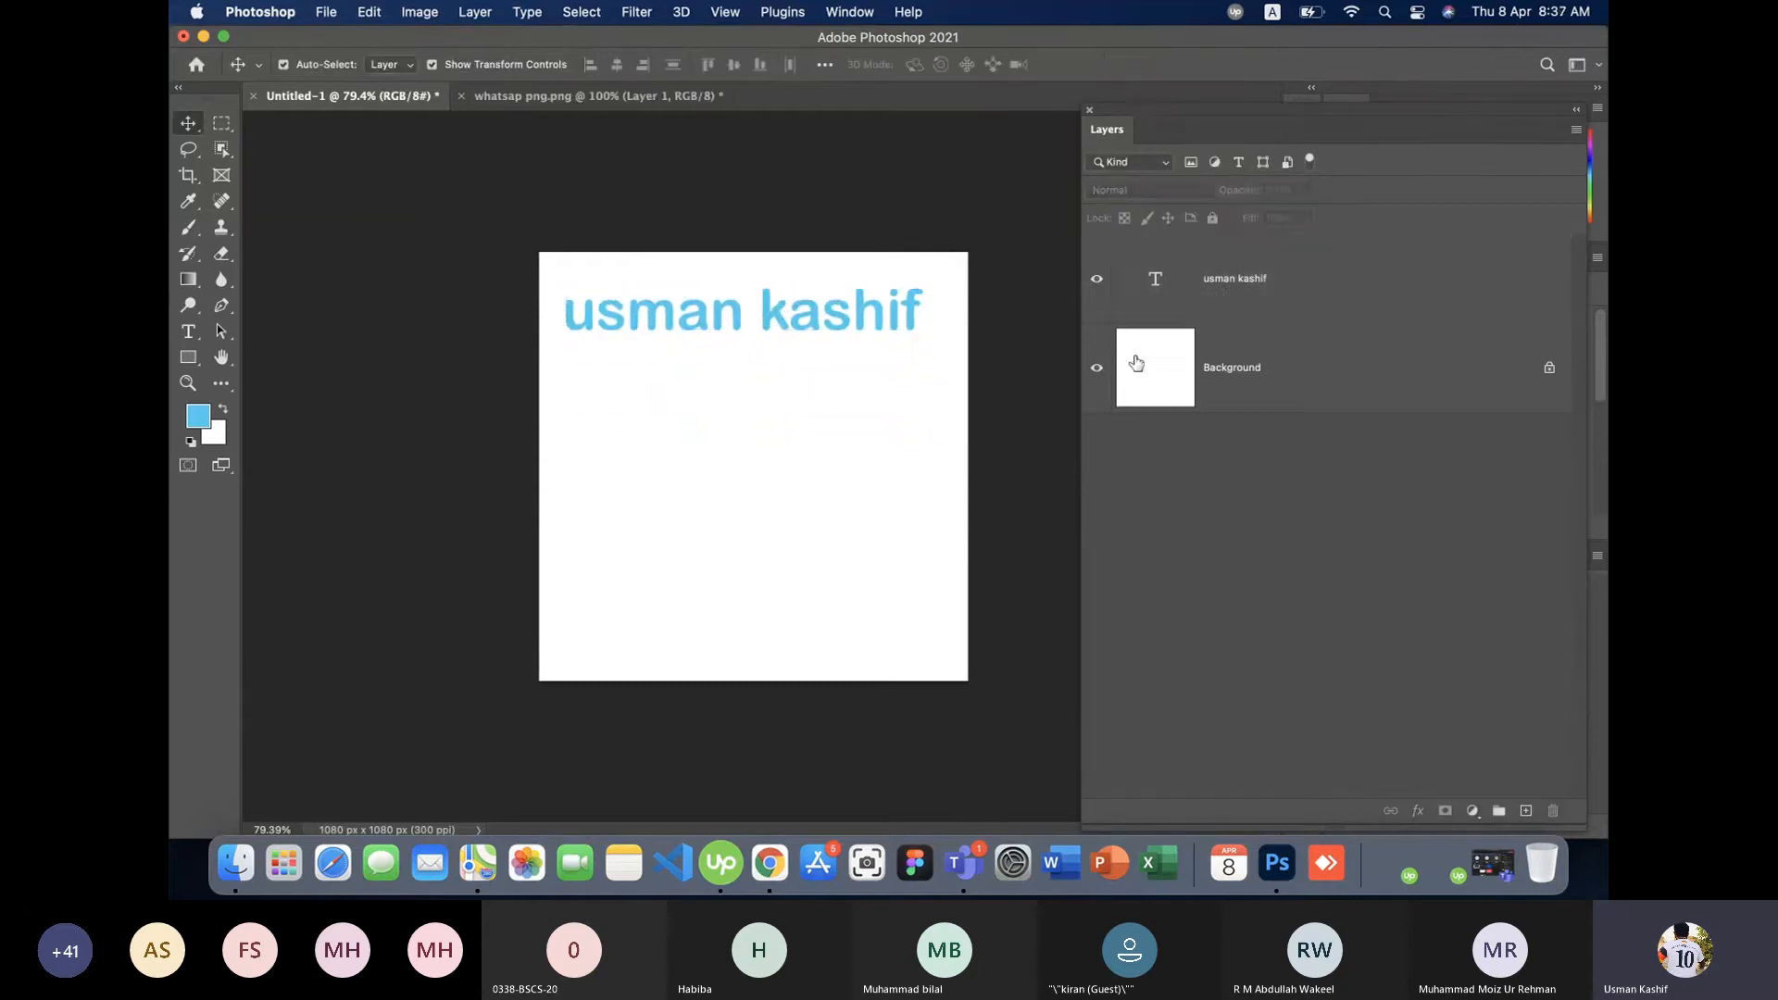
- Select the name text layer, shift it slightly down the canvas, and deselect it
{"action": "left_click", "coordinate": [1236, 288]}
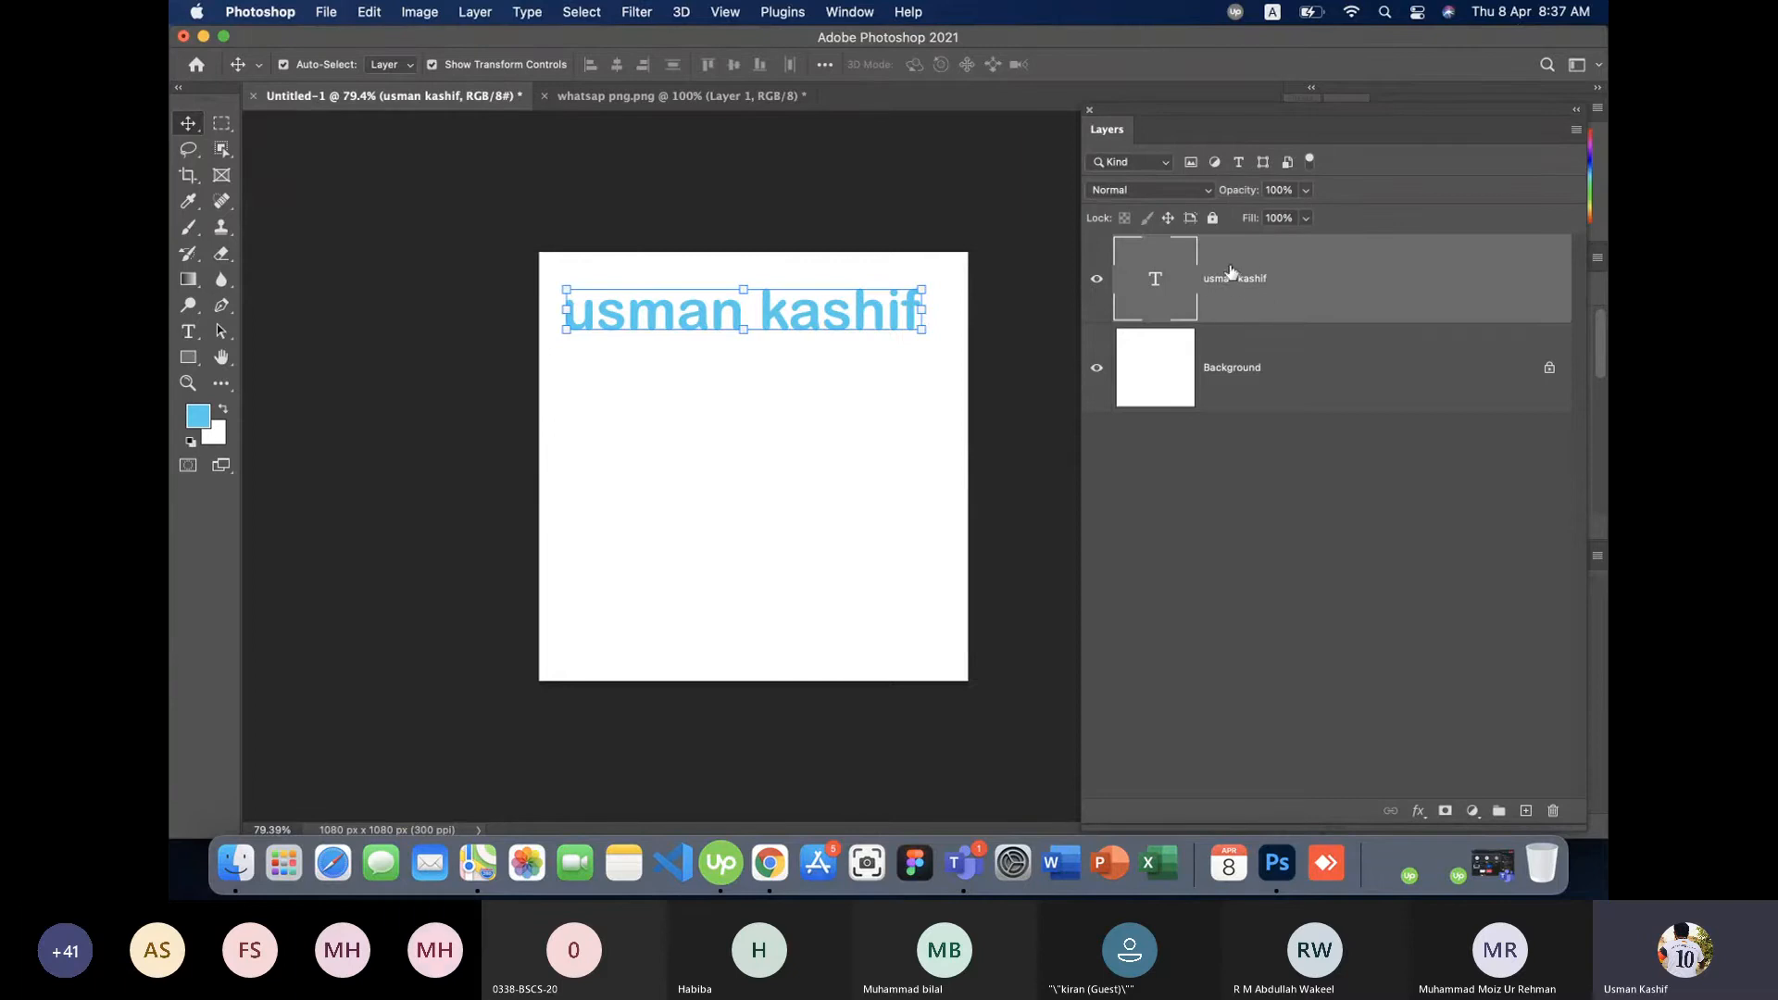
{"action": "left_click_drag", "start_coordinate": [886, 299], "coordinate": [896, 375]}
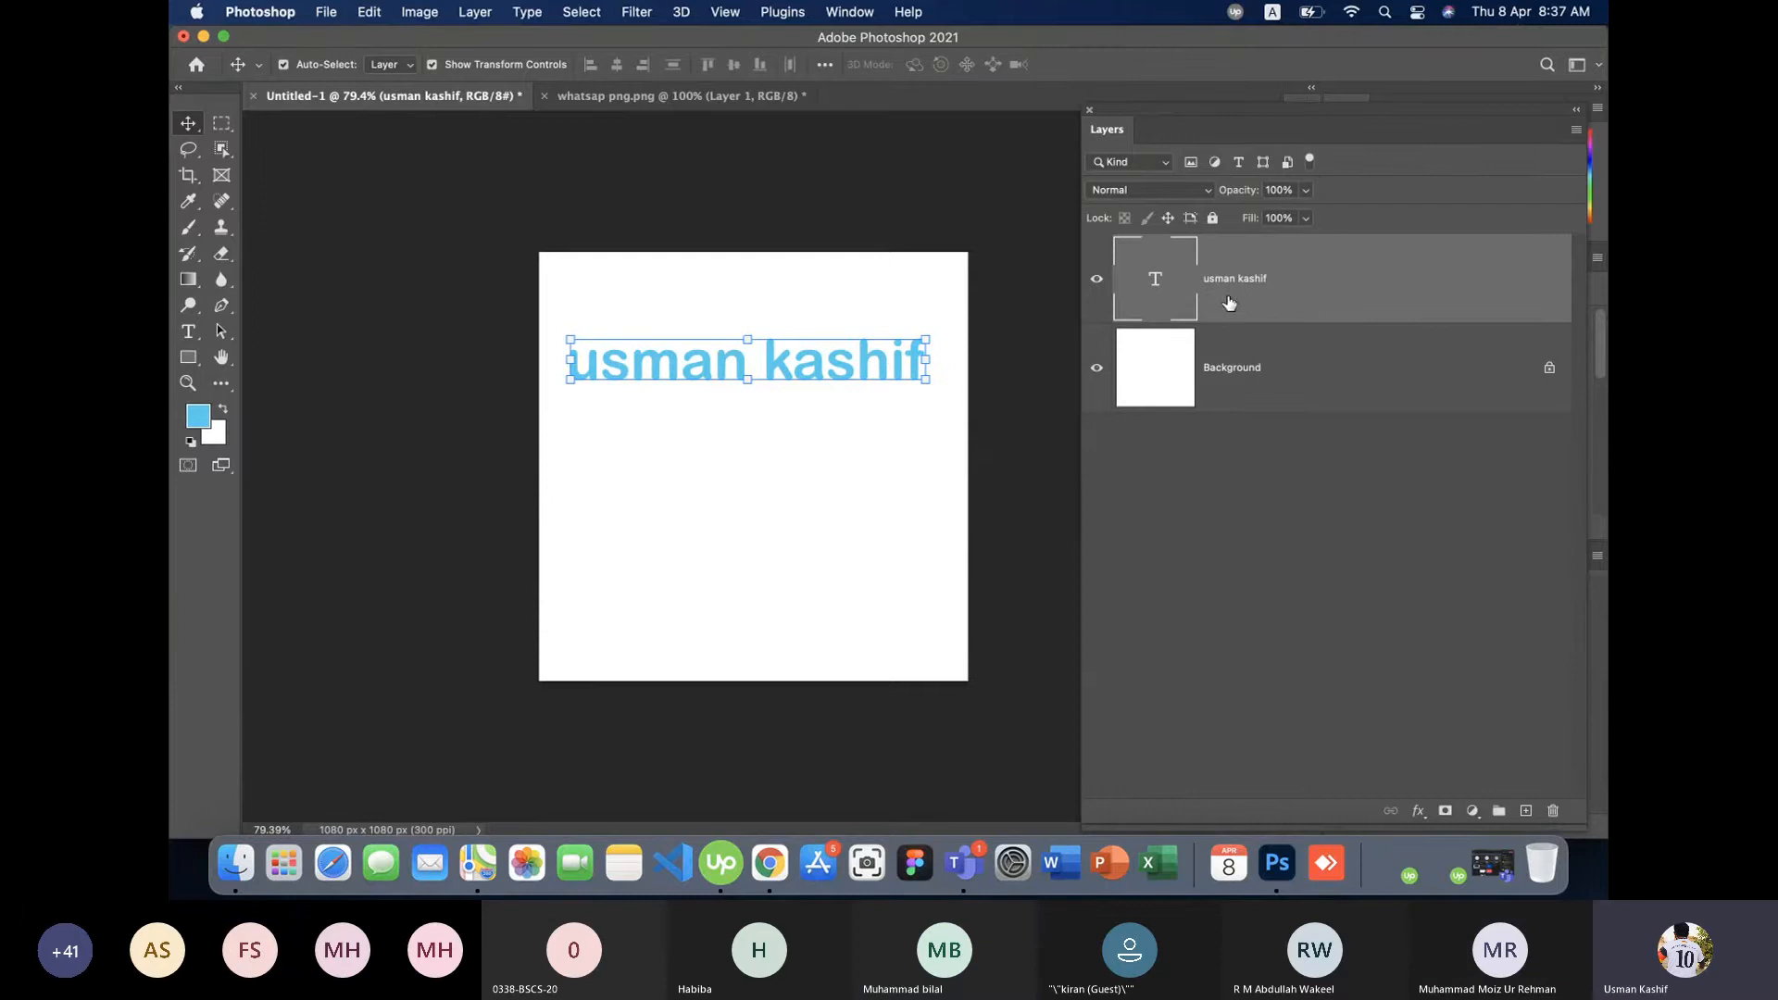
{"action": "left_click", "coordinate": [648, 468]}
- Add a text layer reading "E-Rozgar Instructor" in the lower part of the canvas
{"action": "left_click", "coordinate": [189, 332]}
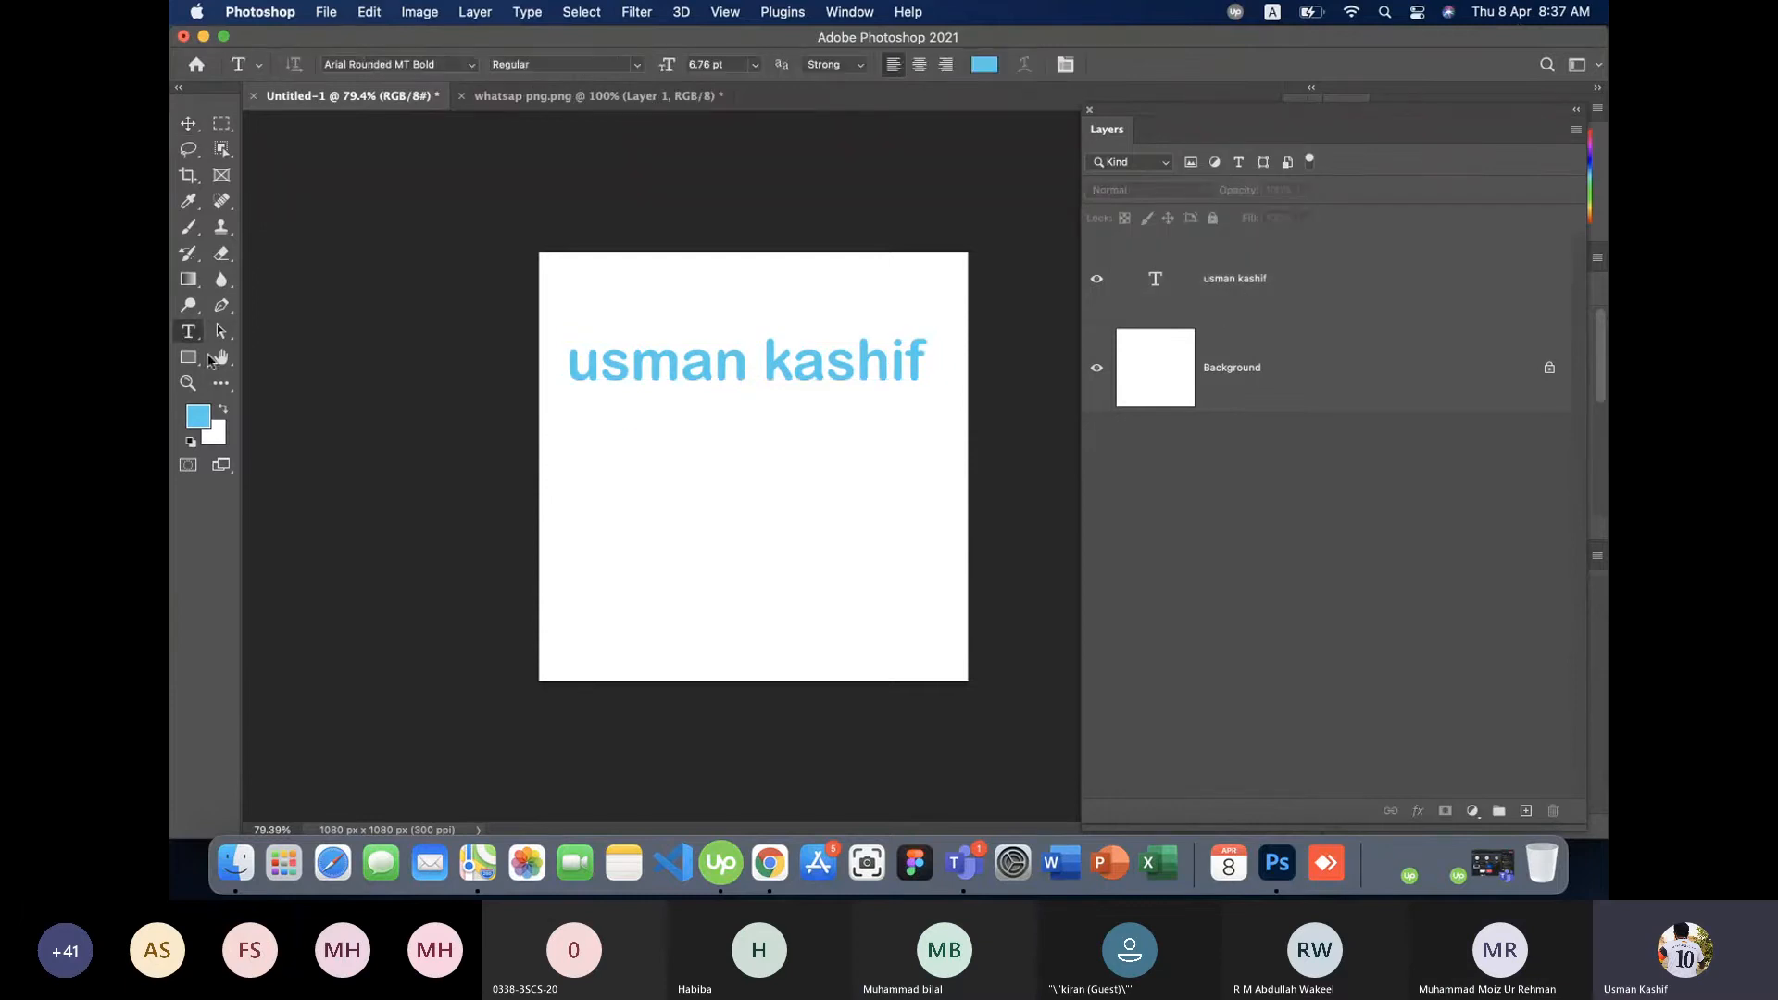
{"action": "left_click", "coordinate": [595, 526]}
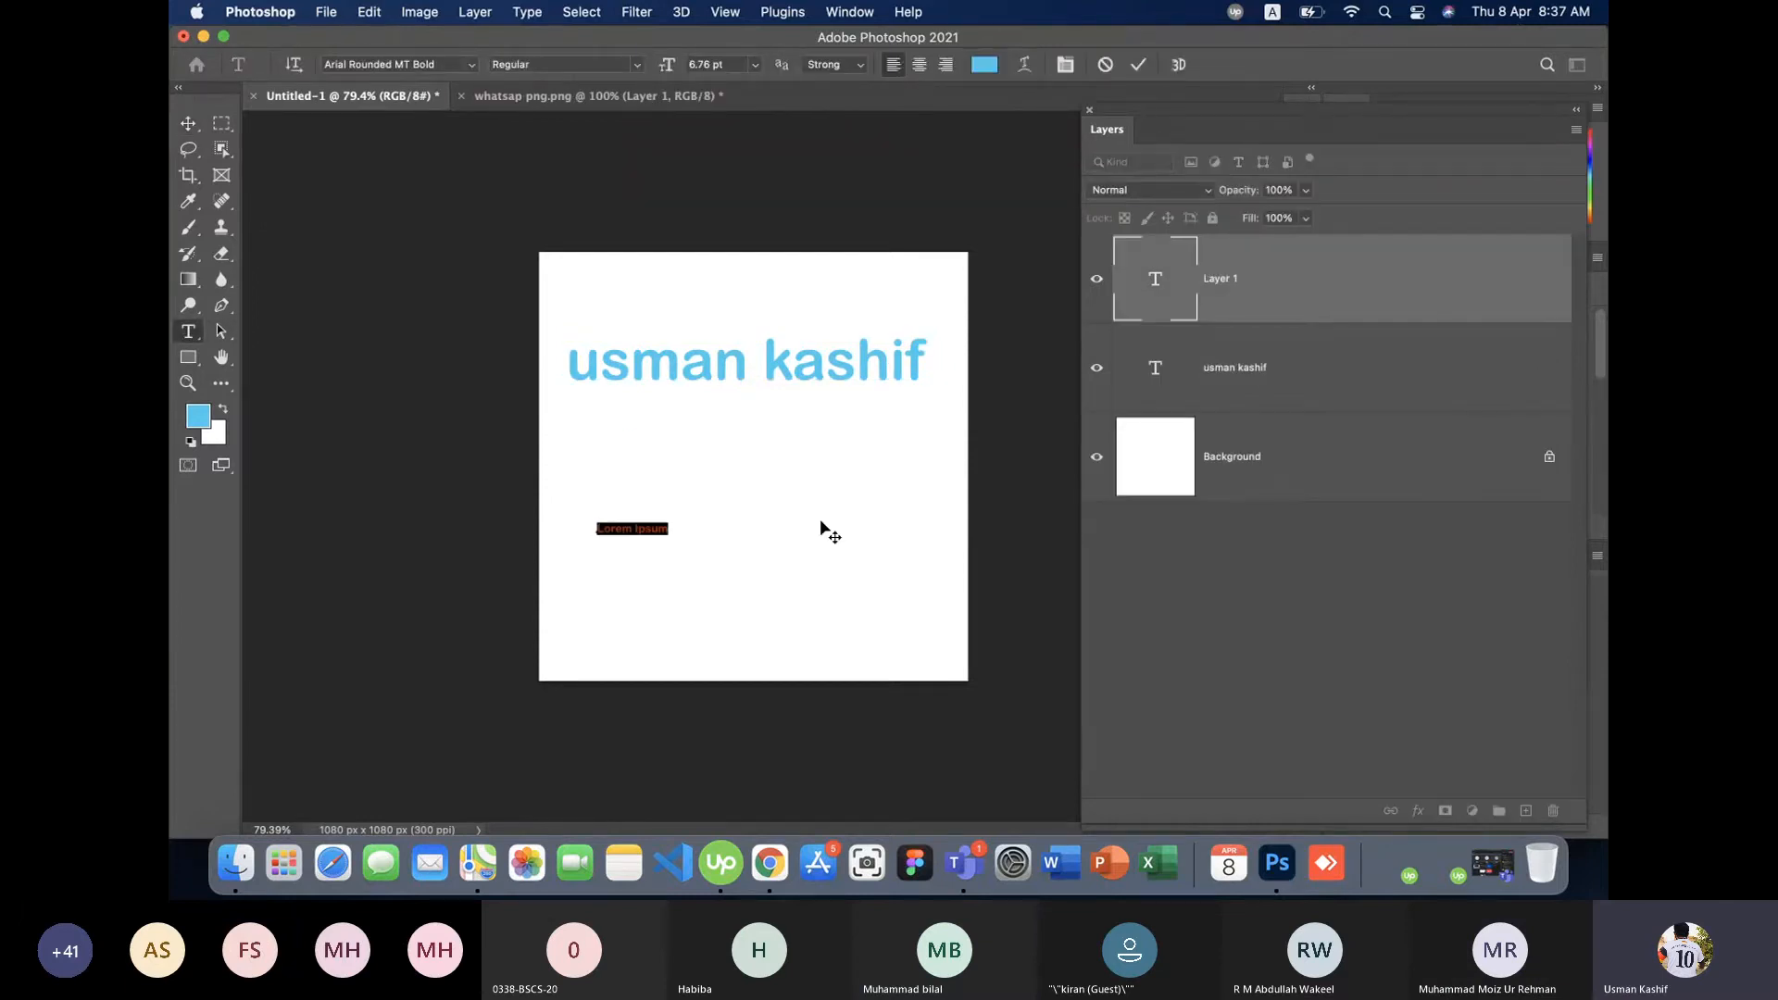
{"action": "type", "text": "Fr"}
{"action": "type", "text": "Rozgar Instructor"}
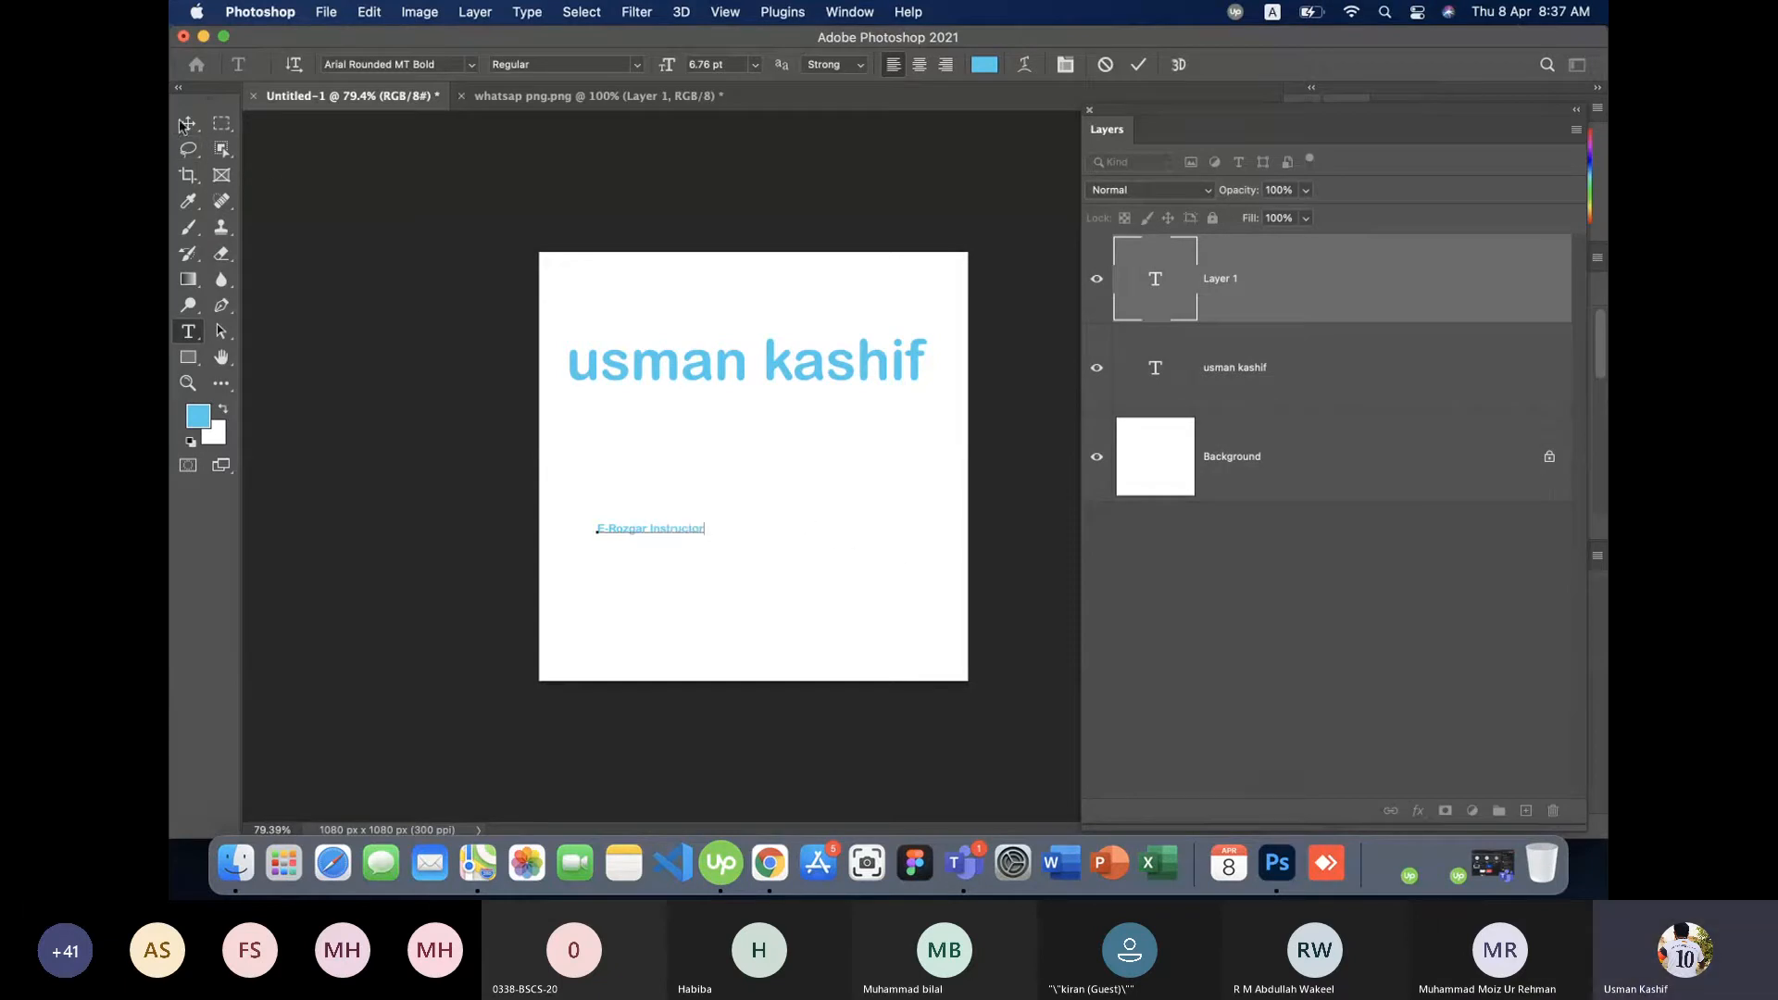
- Scale the "E-Rozgar Instructor" text to about 292%, place it centred directly under the name, and deselect it
{"action": "left_click", "coordinate": [186, 124]}
{"action": "left_click_drag", "start_coordinate": [705, 535], "coordinate": [904, 655]}
{"action": "left_click_drag", "start_coordinate": [836, 542], "coordinate": [837, 427]}
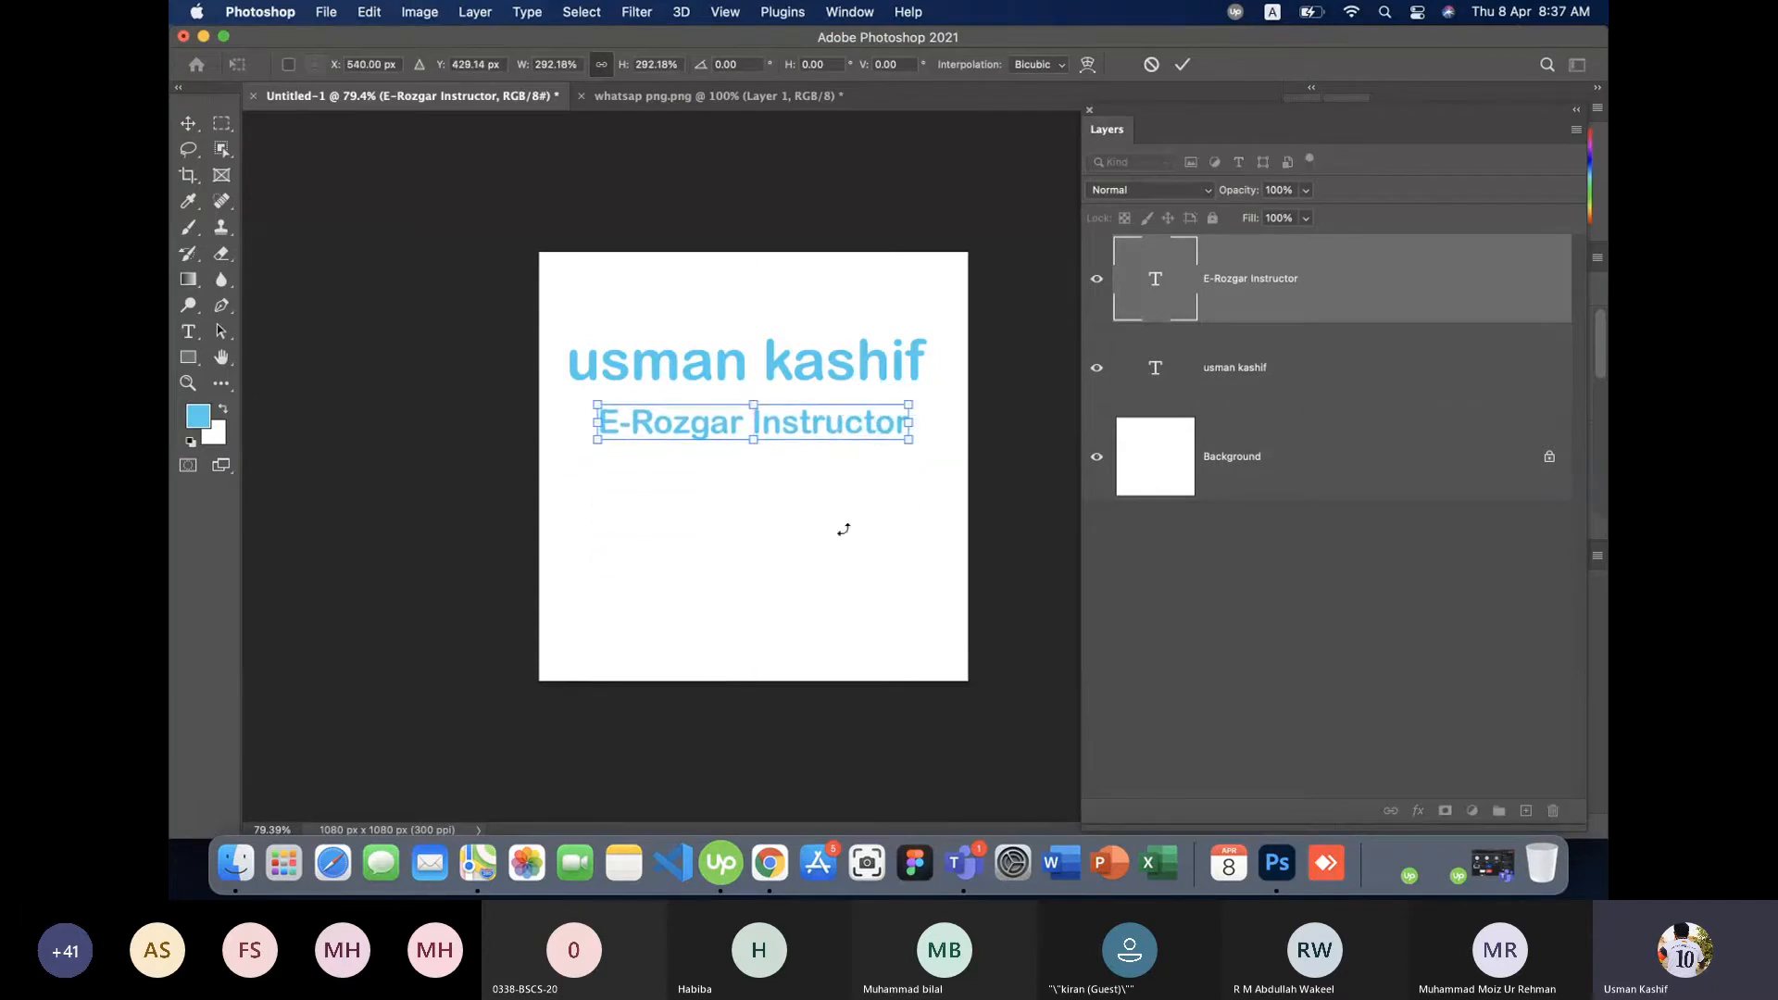
{"action": "key", "text": "Return"}
{"action": "left_click", "coordinate": [828, 546]}
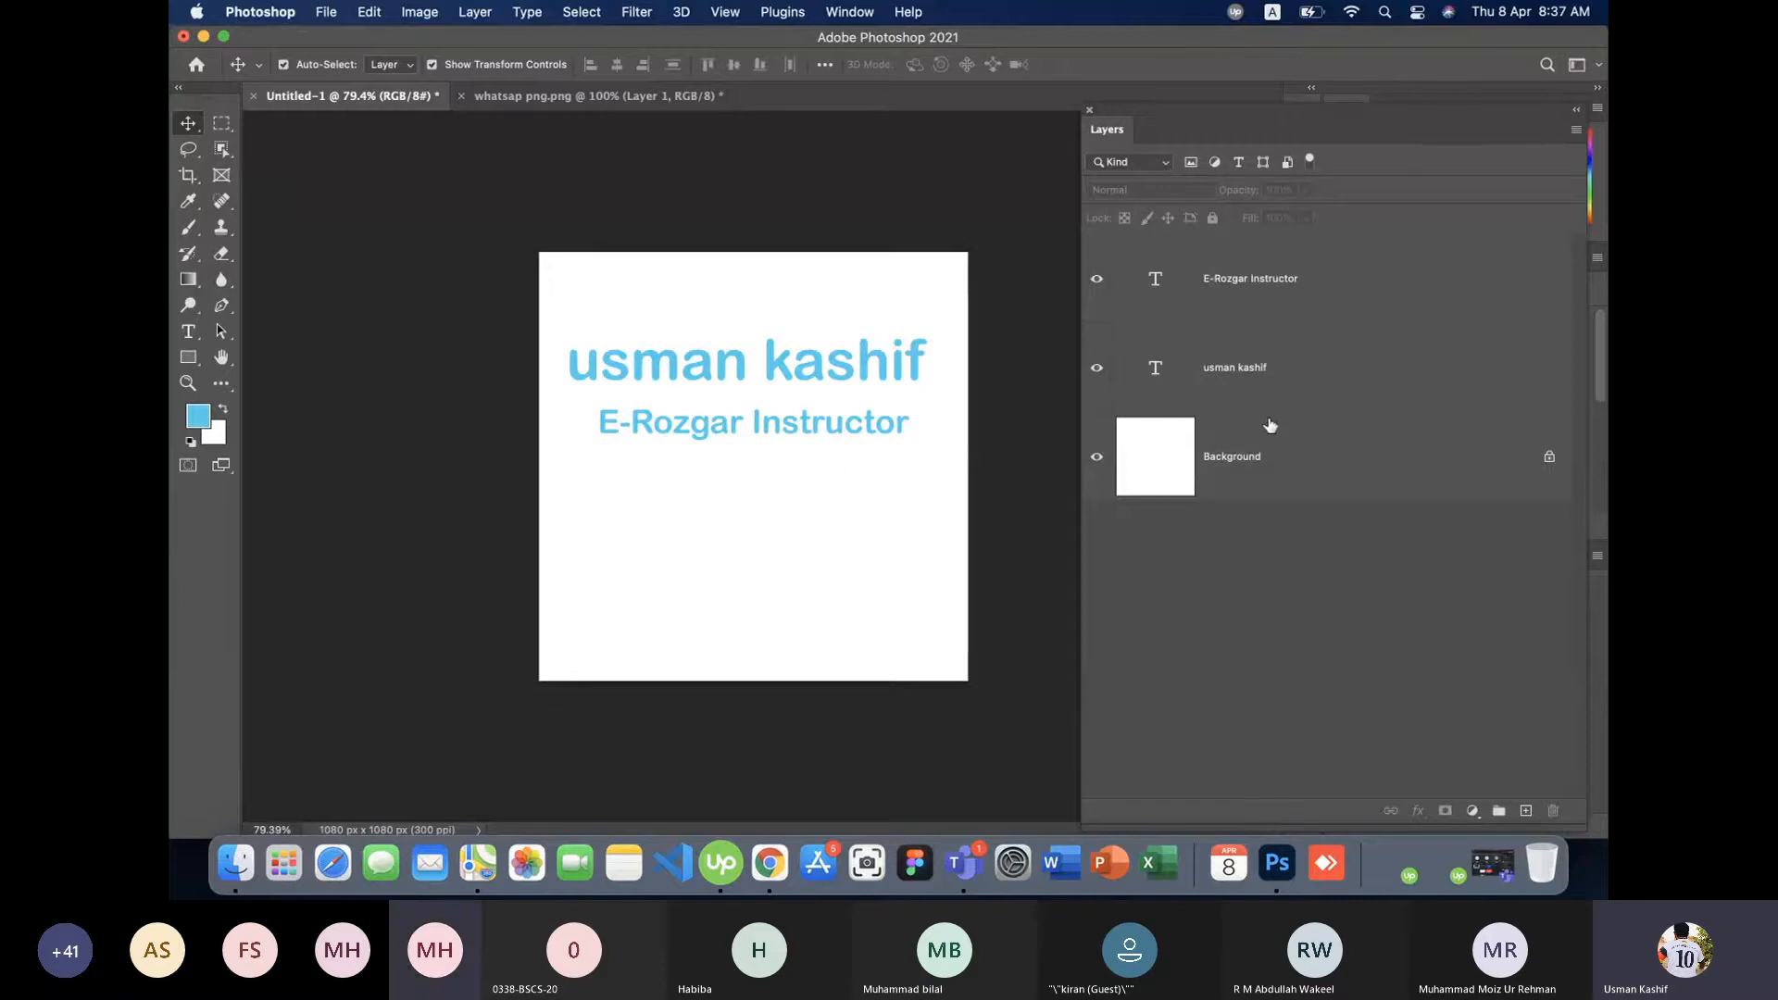
{"action": "left_click", "coordinate": [643, 418]}
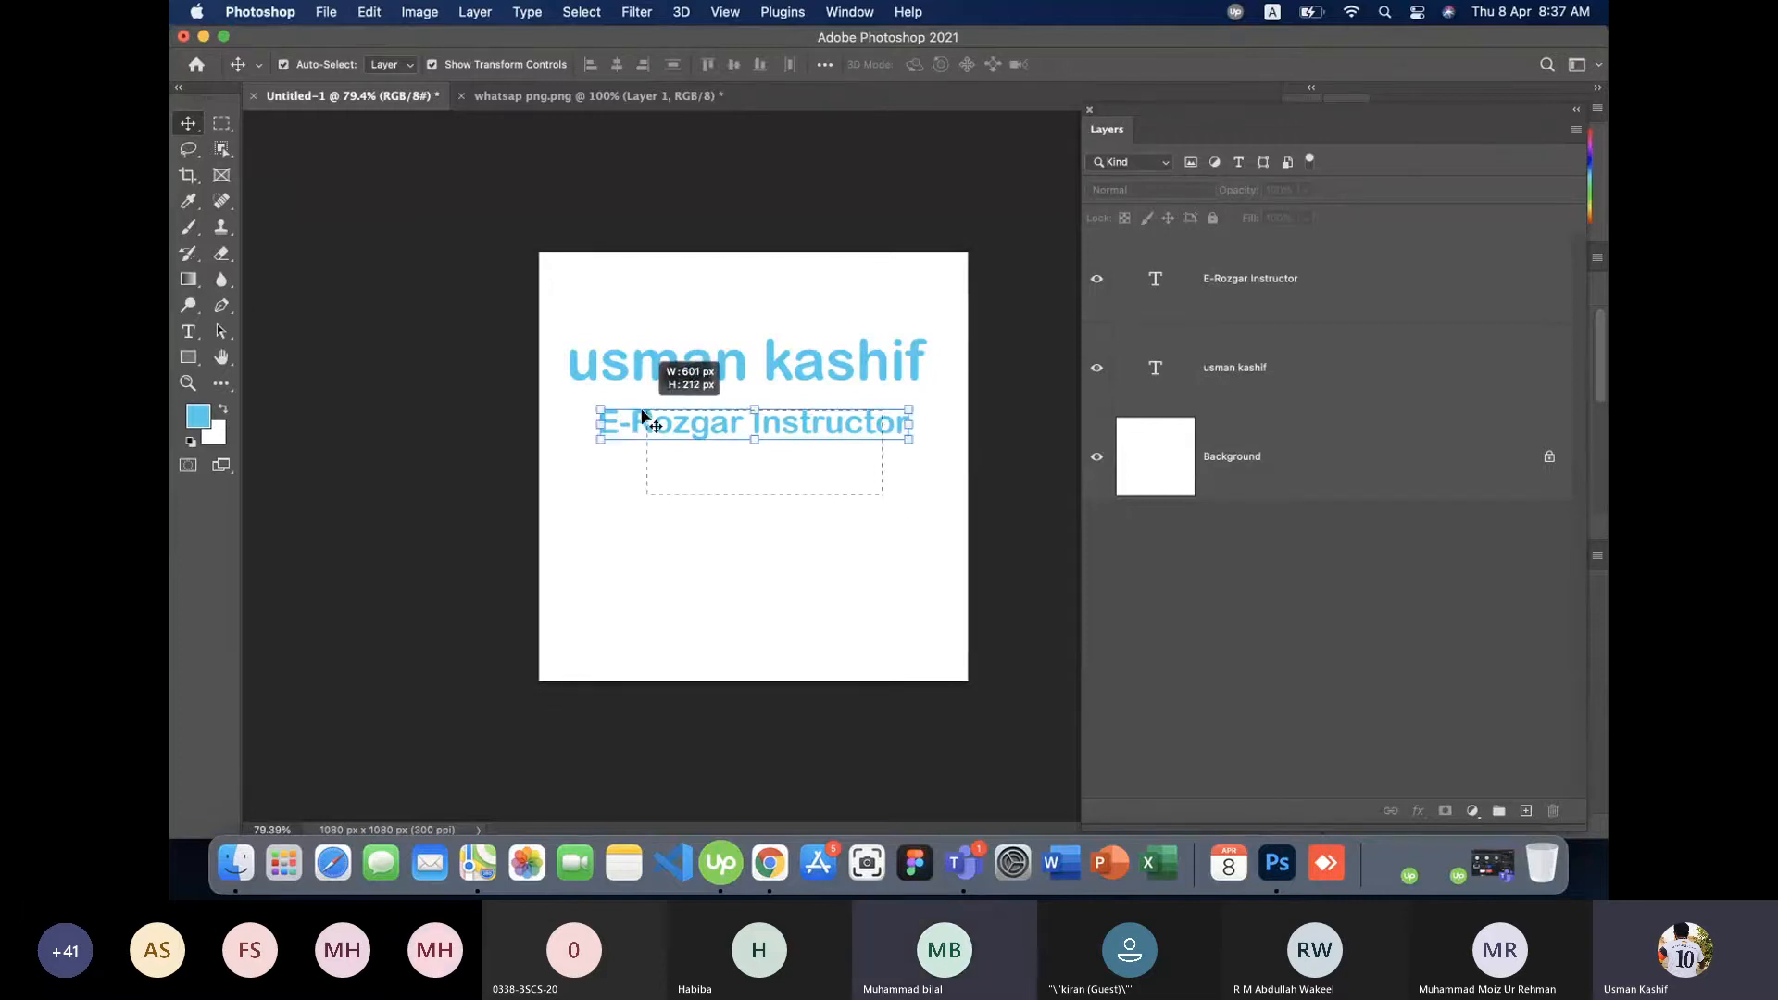
{"action": "left_click", "coordinate": [827, 524]}
{"action": "left_click_drag", "start_coordinate": [916, 485], "coordinate": [659, 420]}
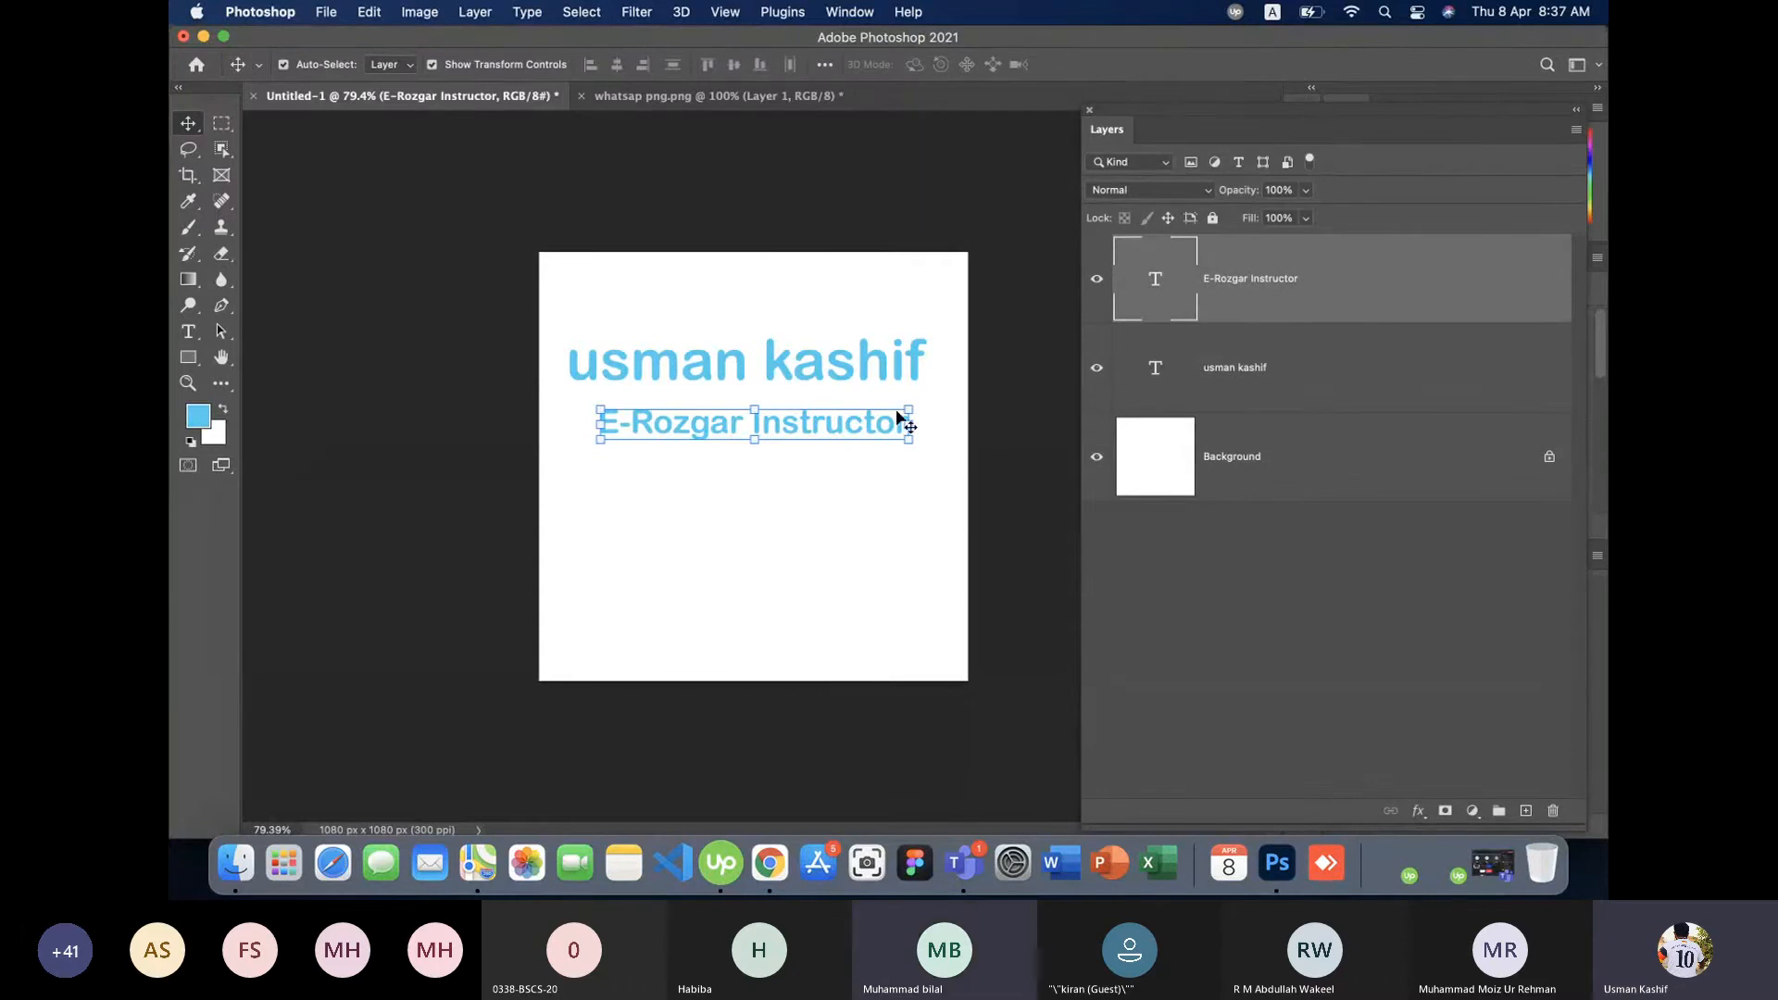
{"action": "left_click", "coordinate": [880, 500]}
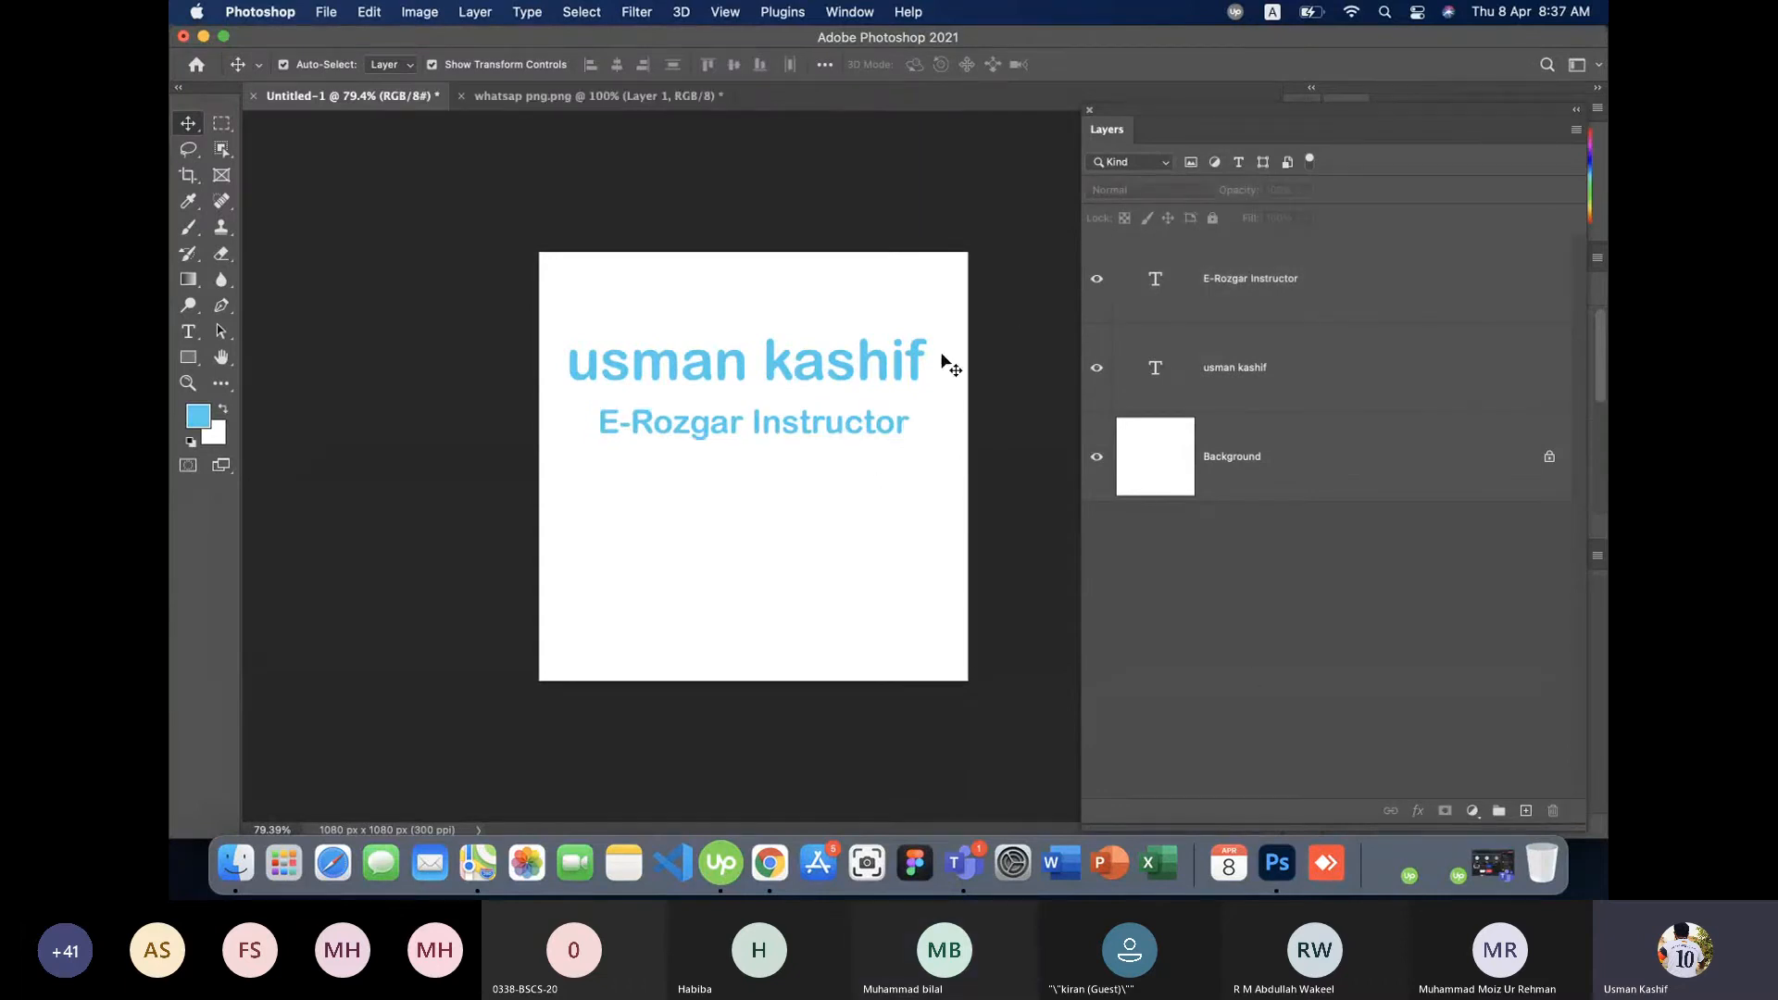
- Add a layer on top of the stack, fill it with the current blue, and refill it with red ec0753
{"action": "left_click", "coordinate": [1526, 811]}
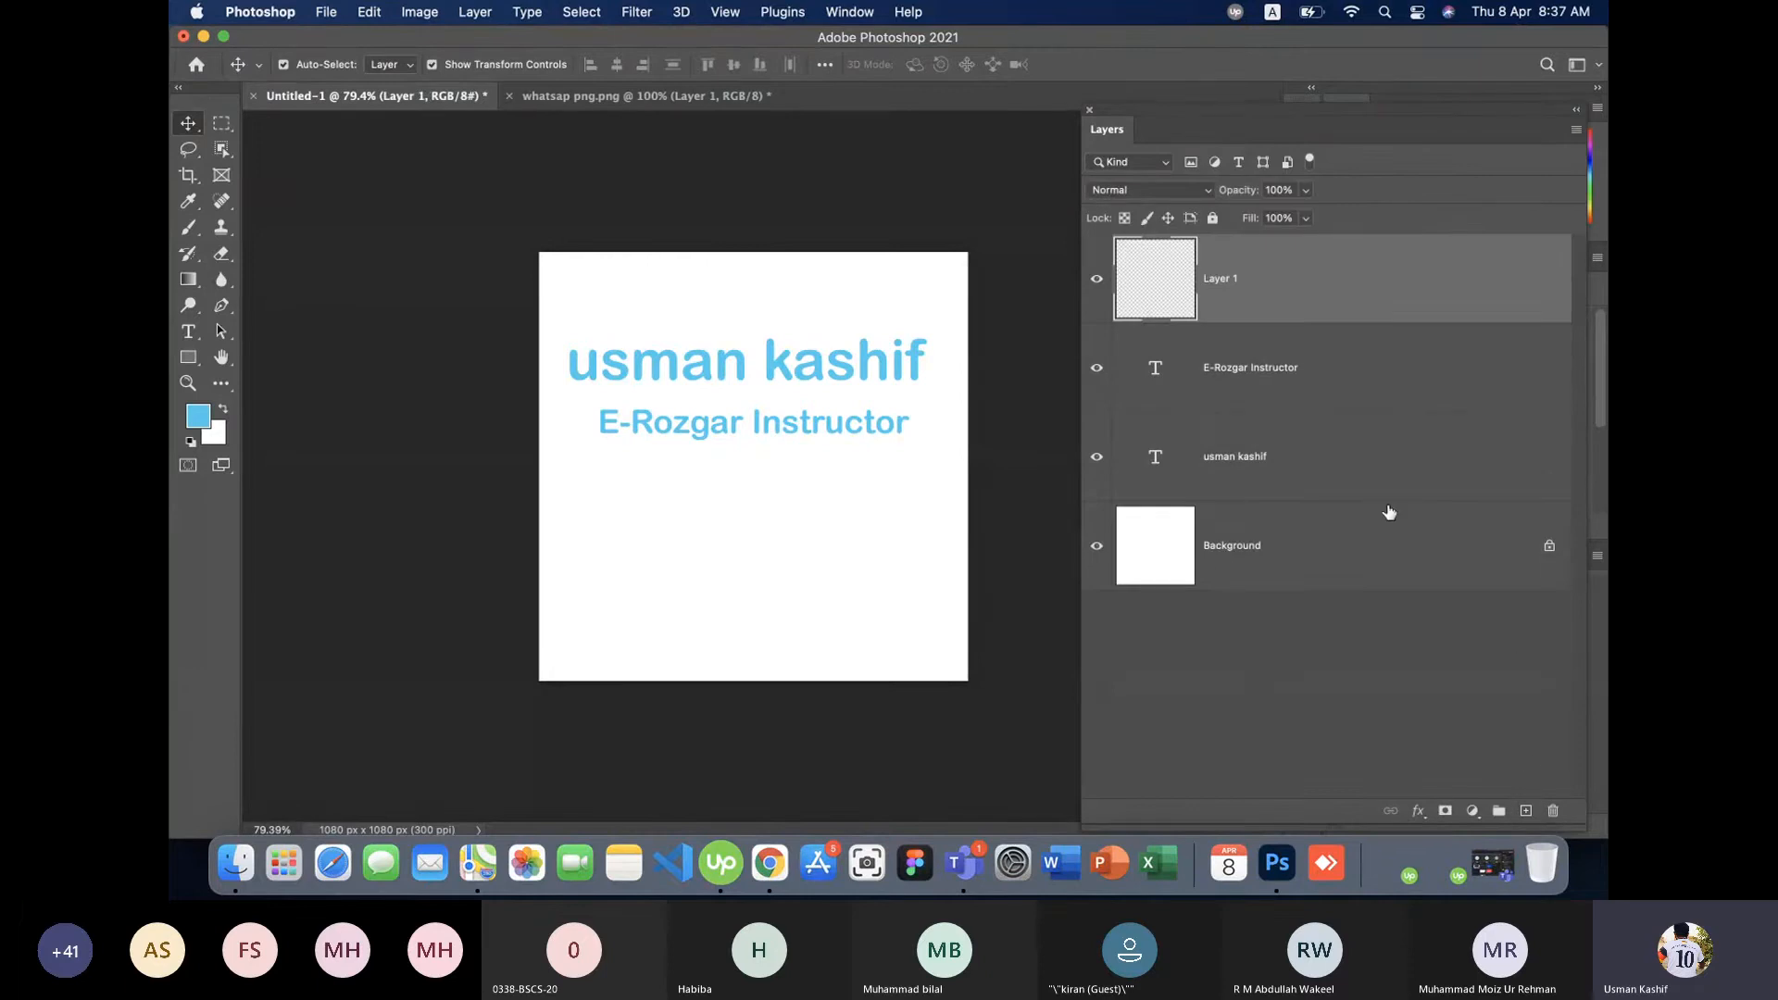
{"action": "key", "text": "alt+BackSpace"}
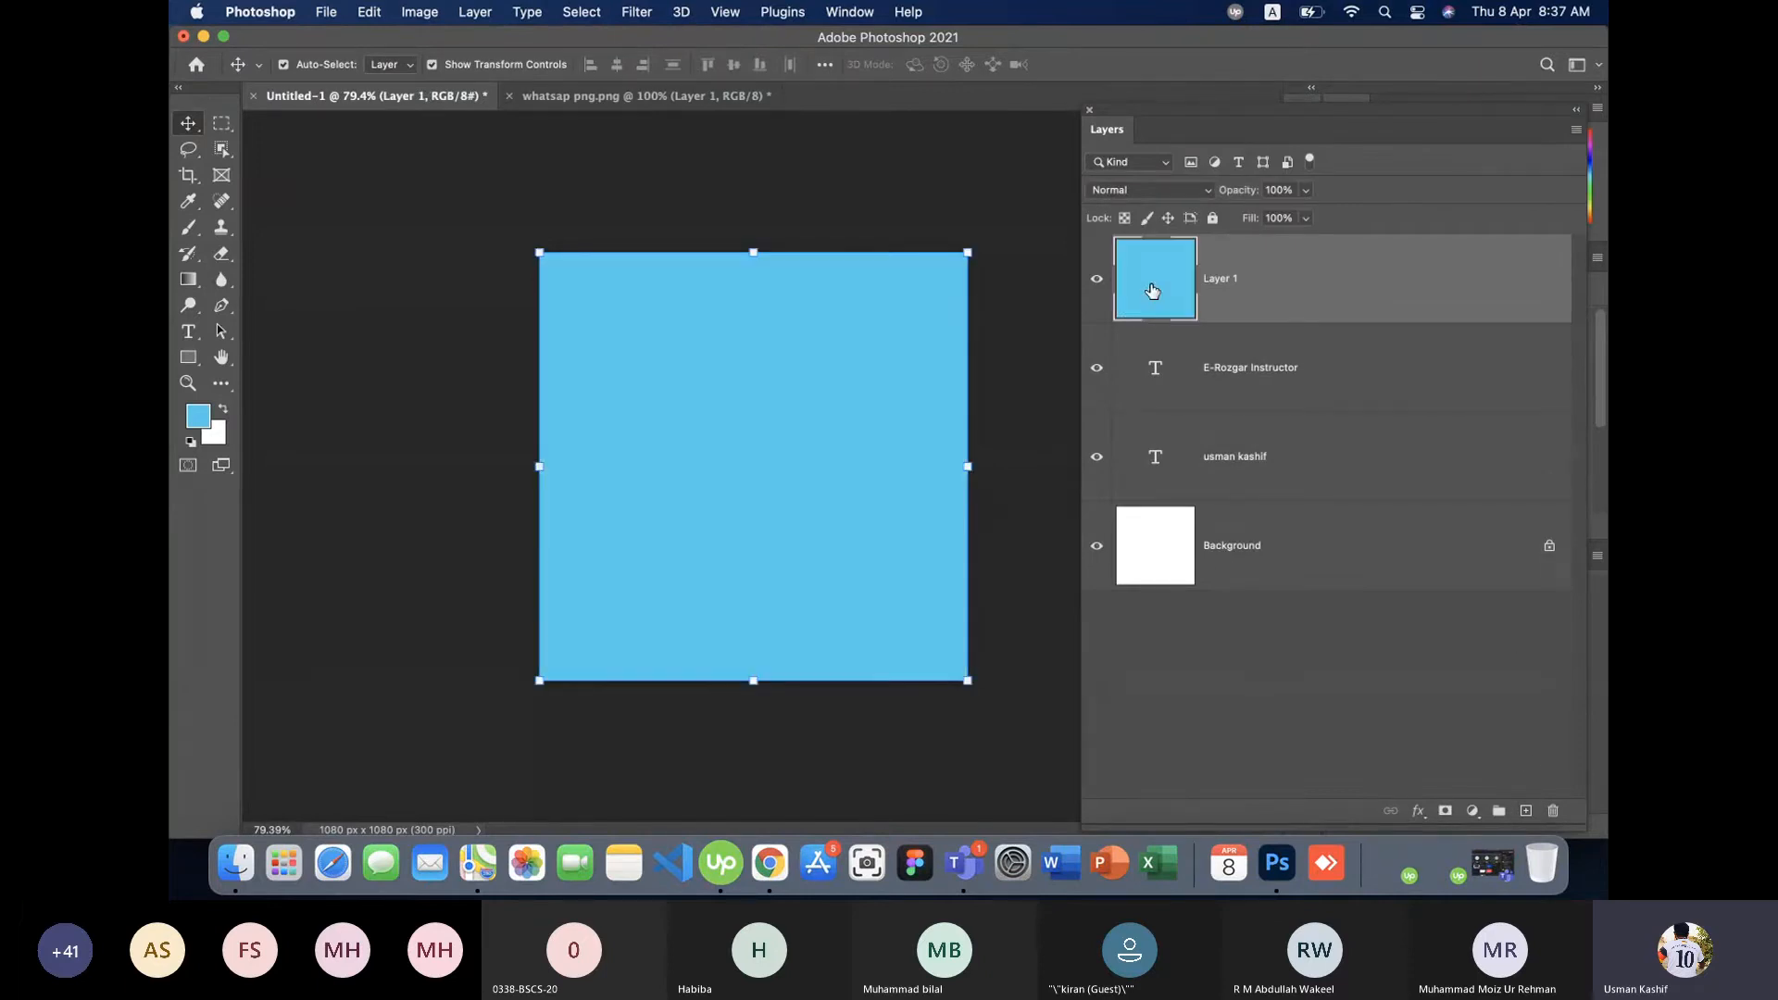
{"action": "left_click", "coordinate": [198, 417]}
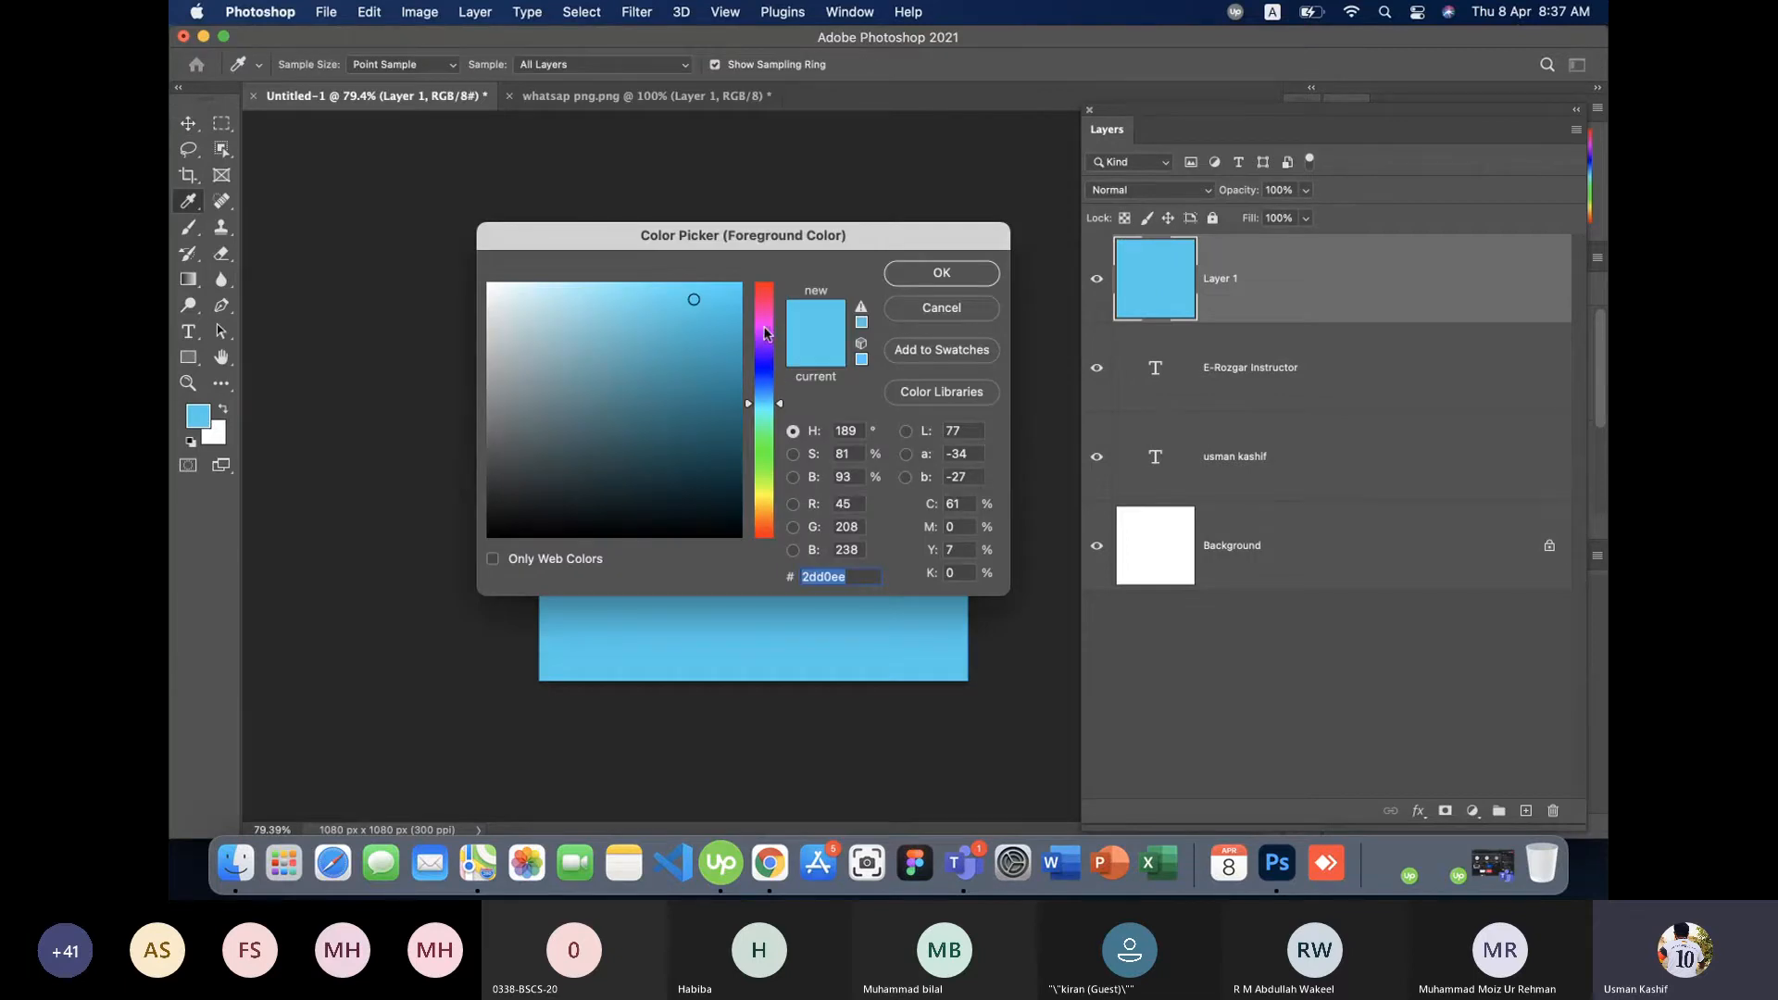
{"action": "mouse_move", "coordinate": [765, 333]}
{"action": "left_mouse_down"}
{"action": "mouse_move", "coordinate": [768, 301]}
{"action": "mouse_move", "coordinate": [735, 300]}
{"action": "left_mouse_up"}
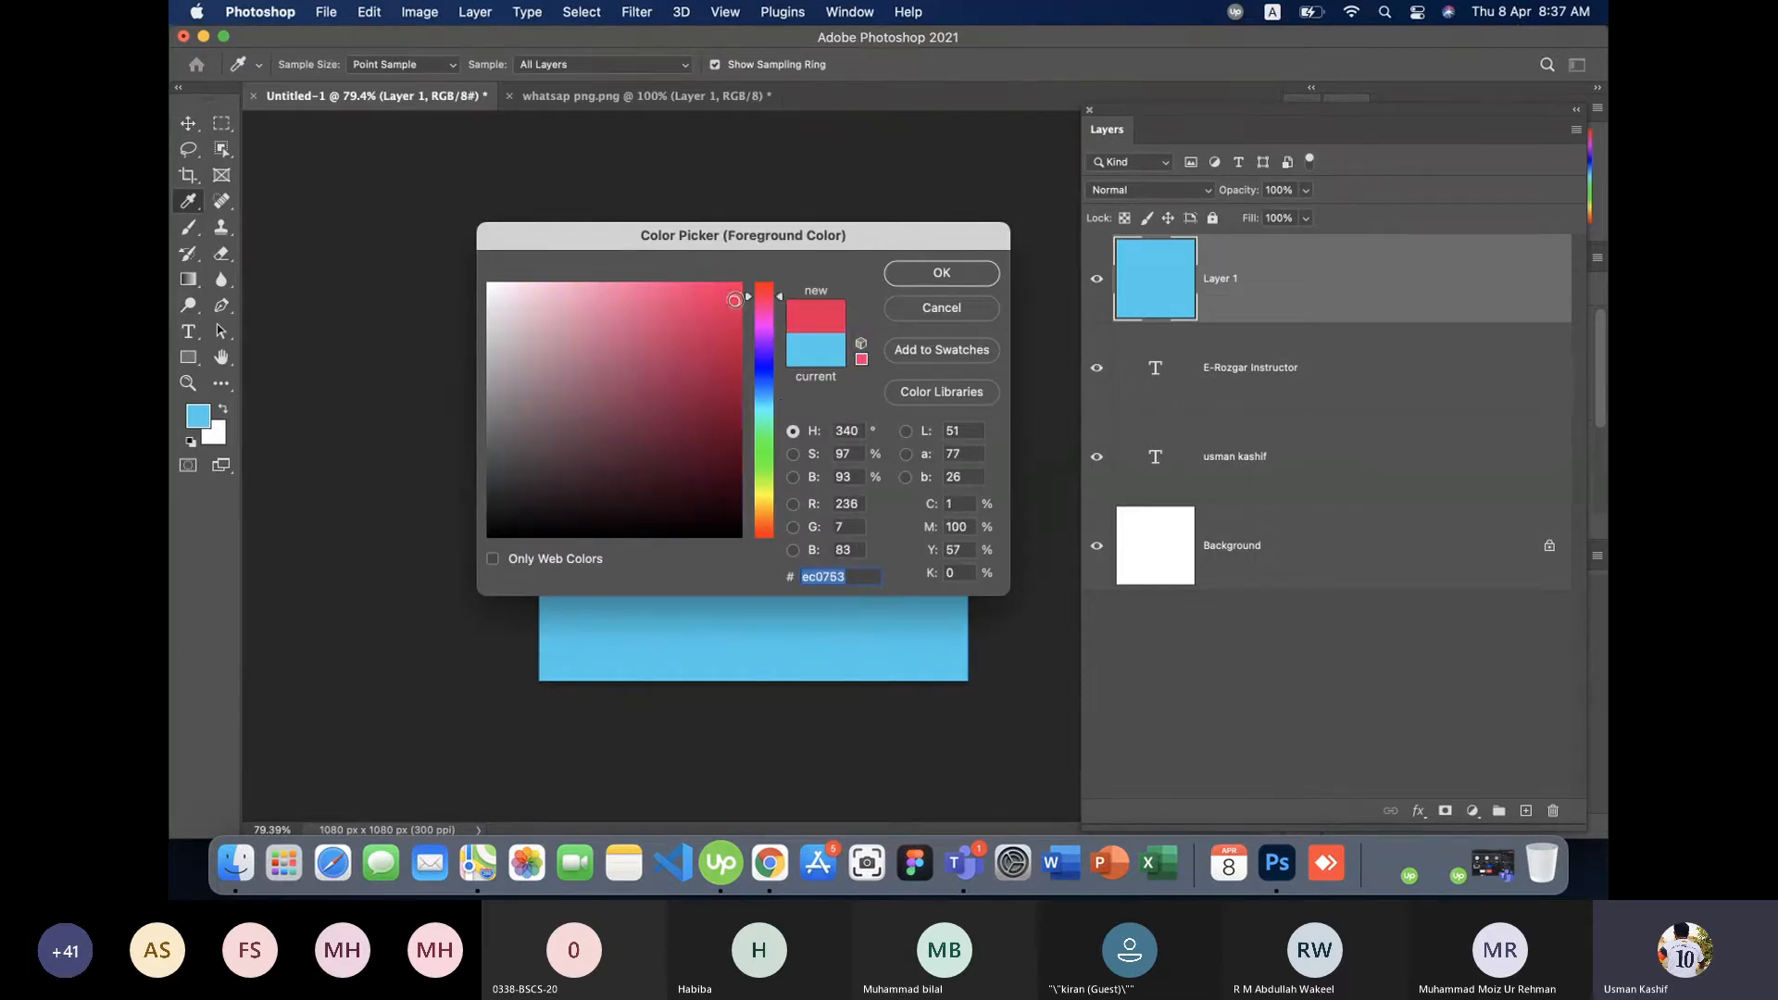
{"action": "key", "text": "Return"}
{"action": "key", "text": "v"}
{"action": "key", "text": "alt+BackSpace"}
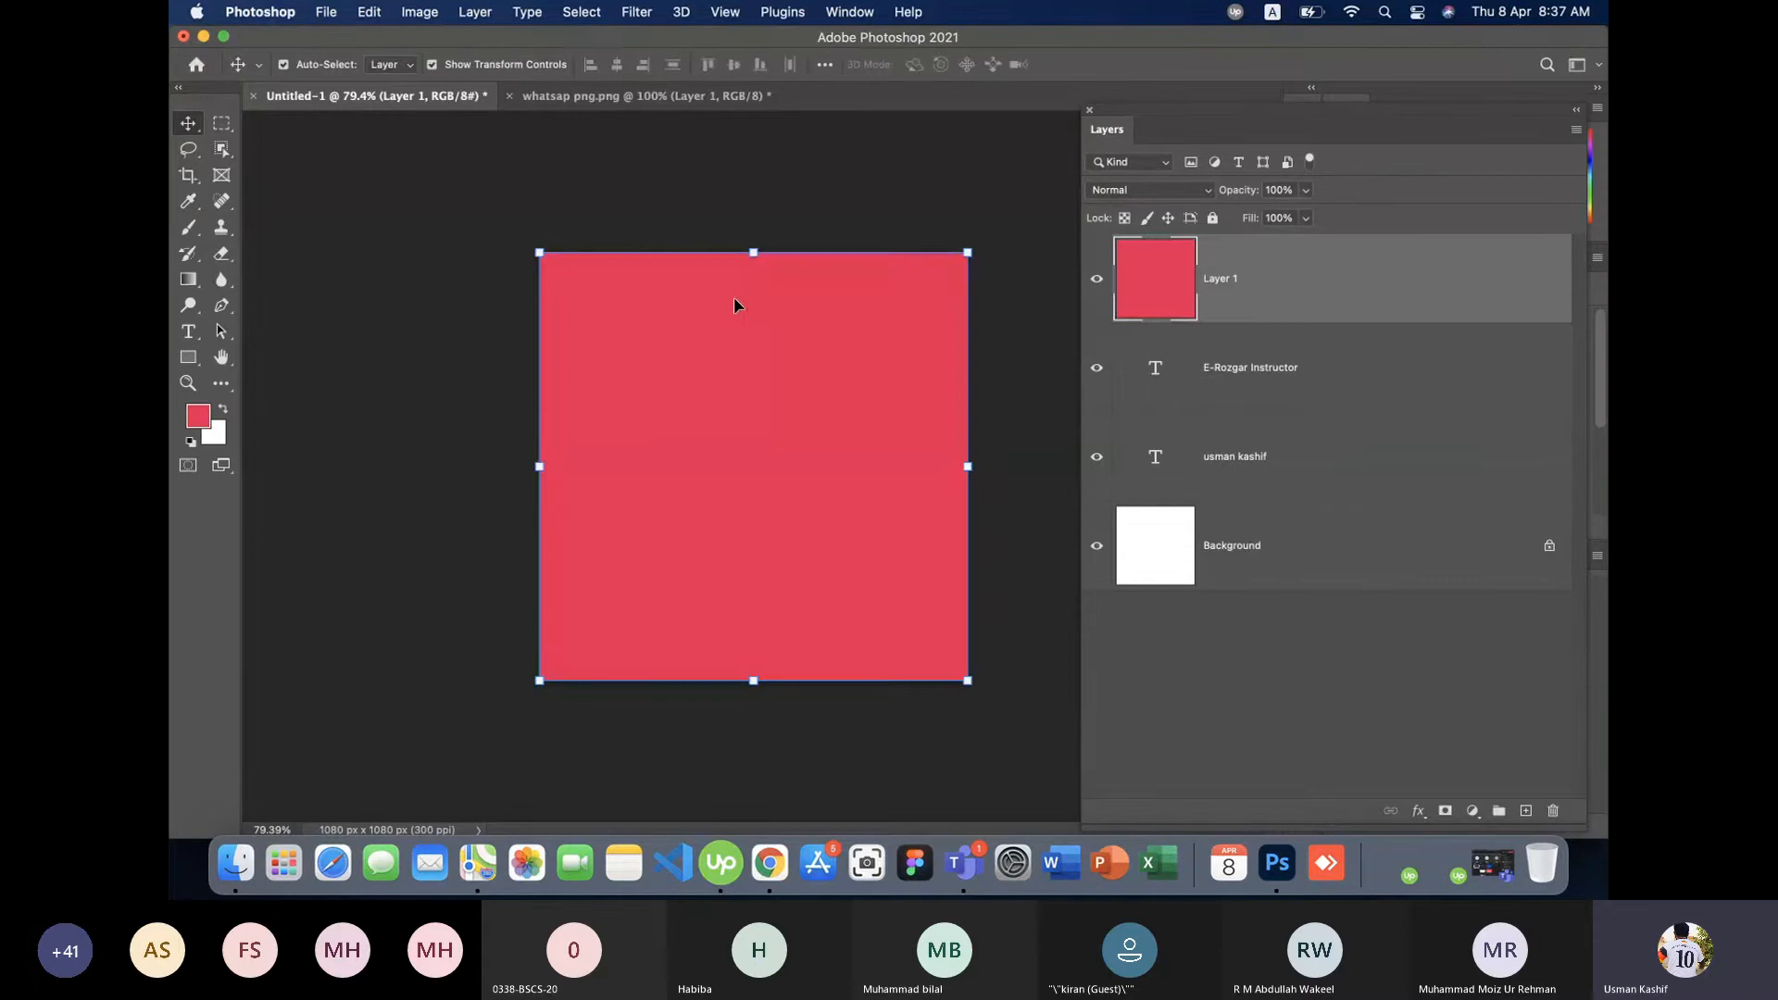
{"action": "left_click", "coordinate": [390, 219]}
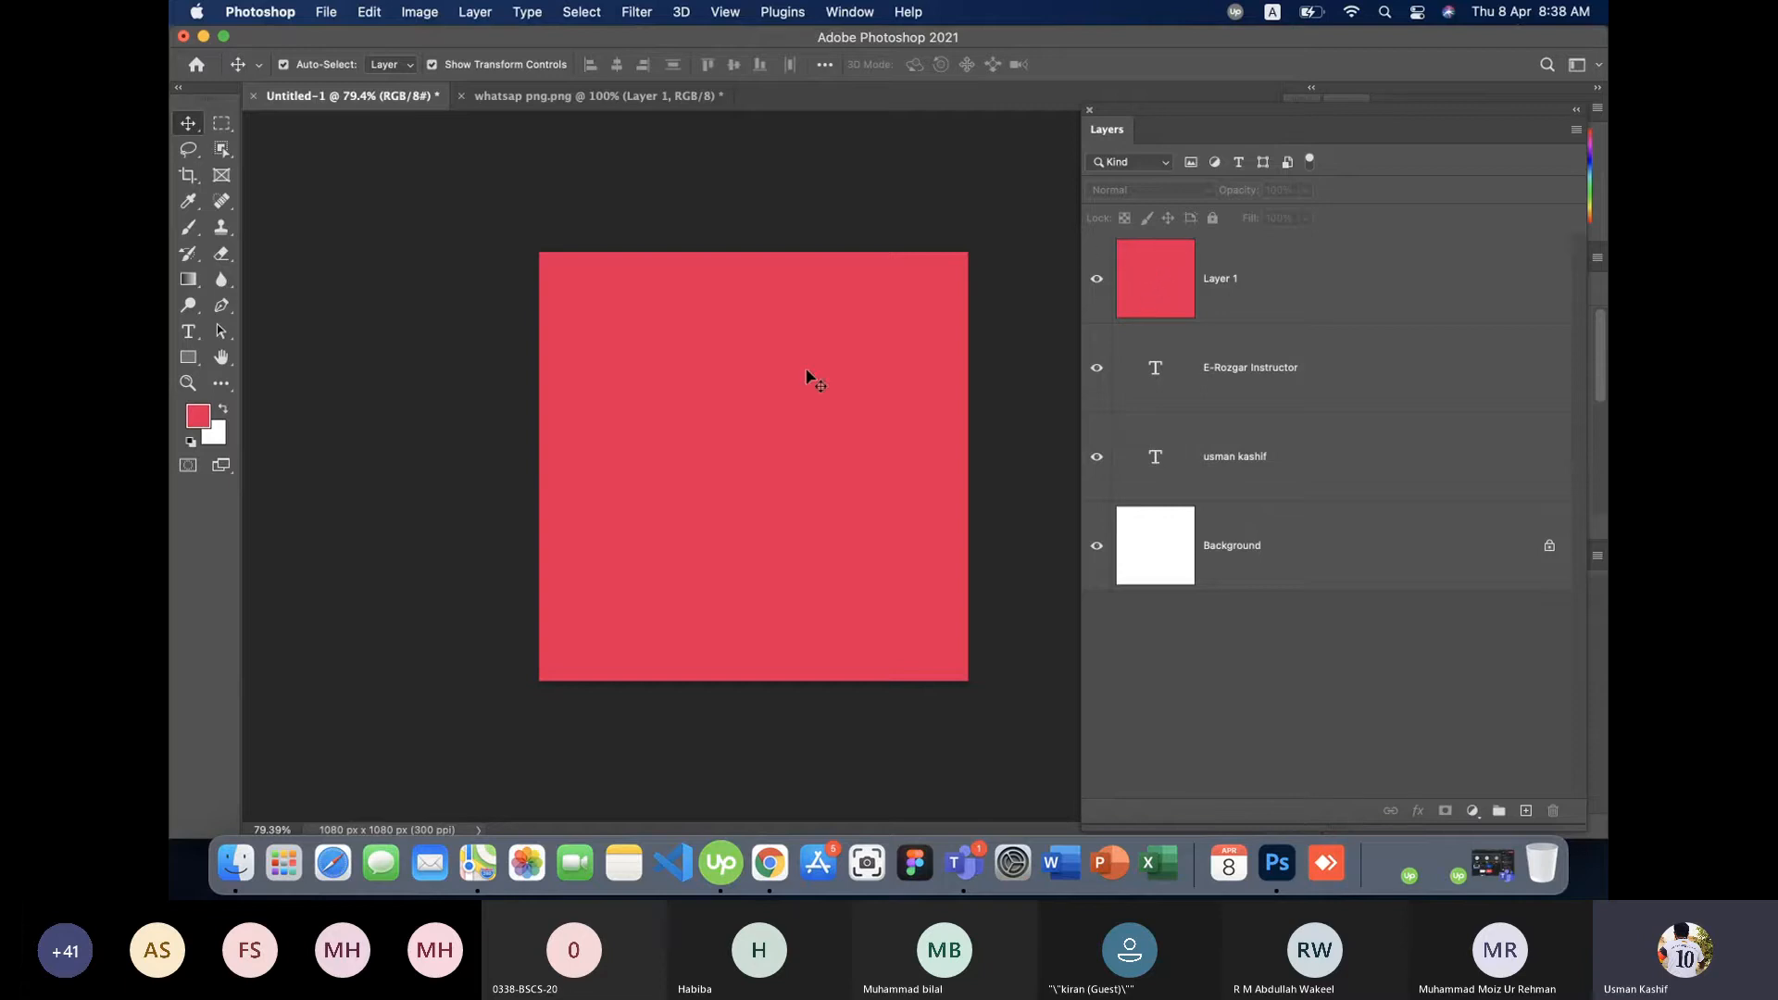
- Move the red Layer 1 straight down until its upper edge touches the base of the name text, and deselect it
{"action": "left_click_drag", "start_coordinate": [790, 309], "coordinate": [796, 432]}
{"action": "key", "text": "Left"}
{"action": "key", "text": "Left"}
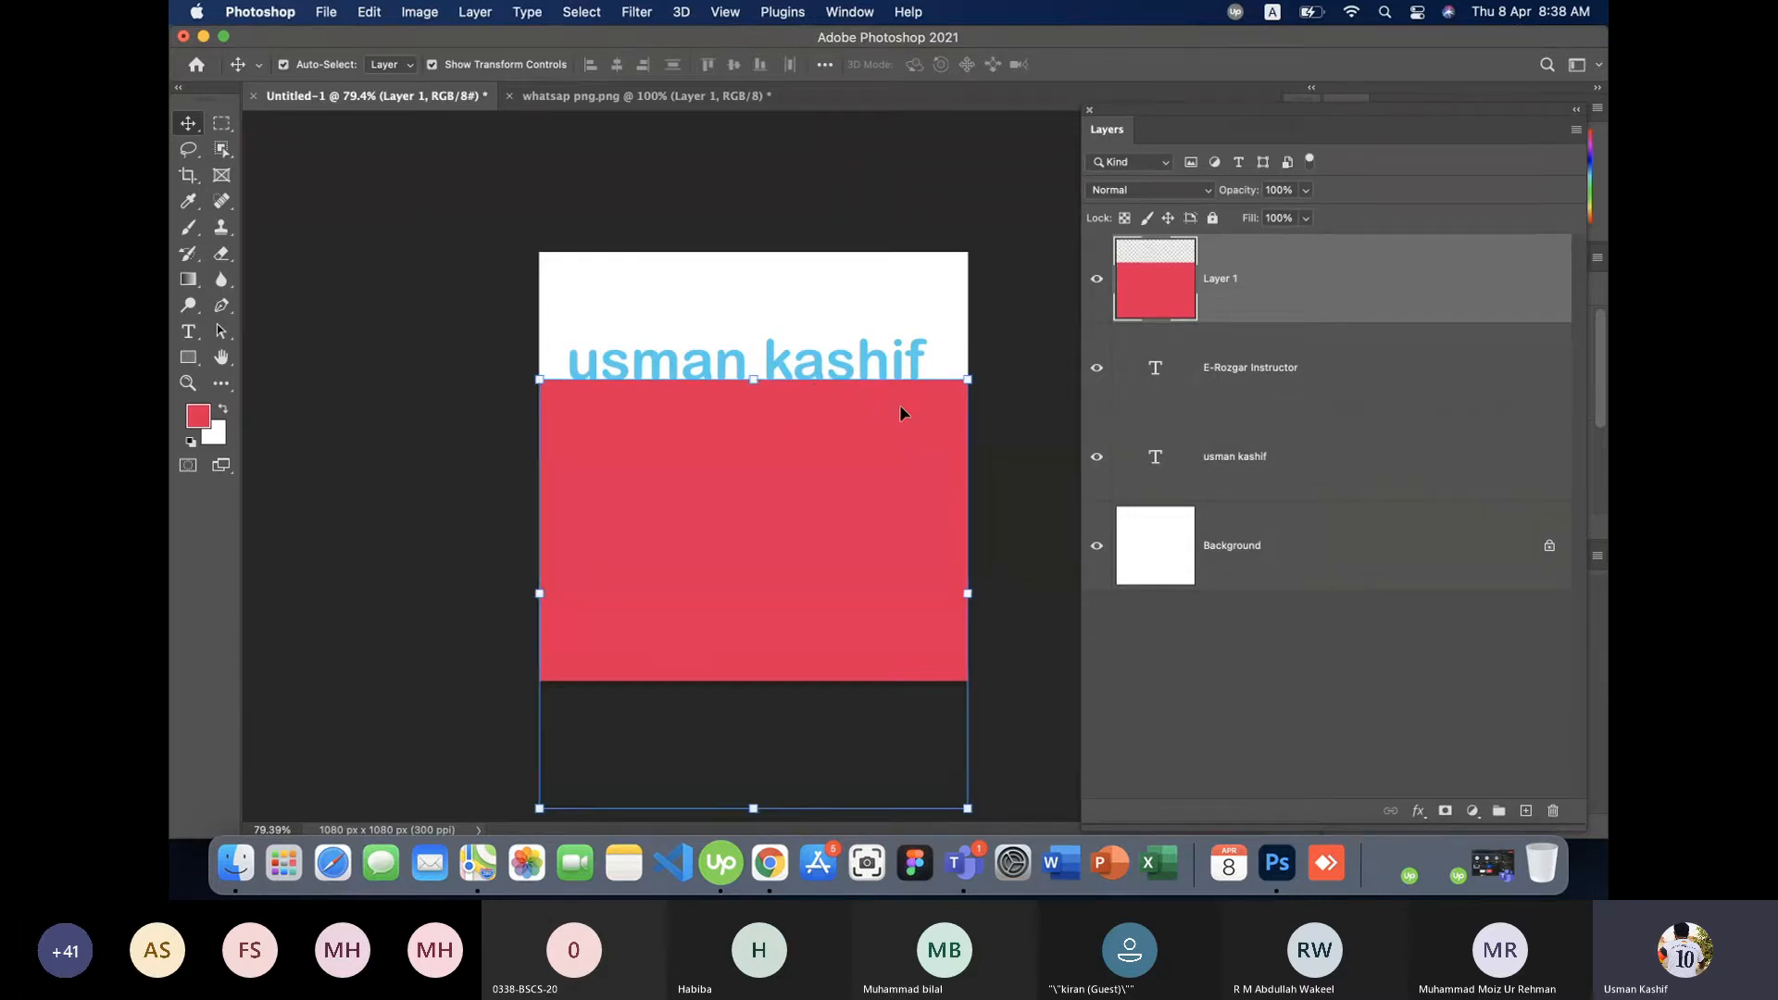
{"action": "left_click", "coordinate": [355, 364]}
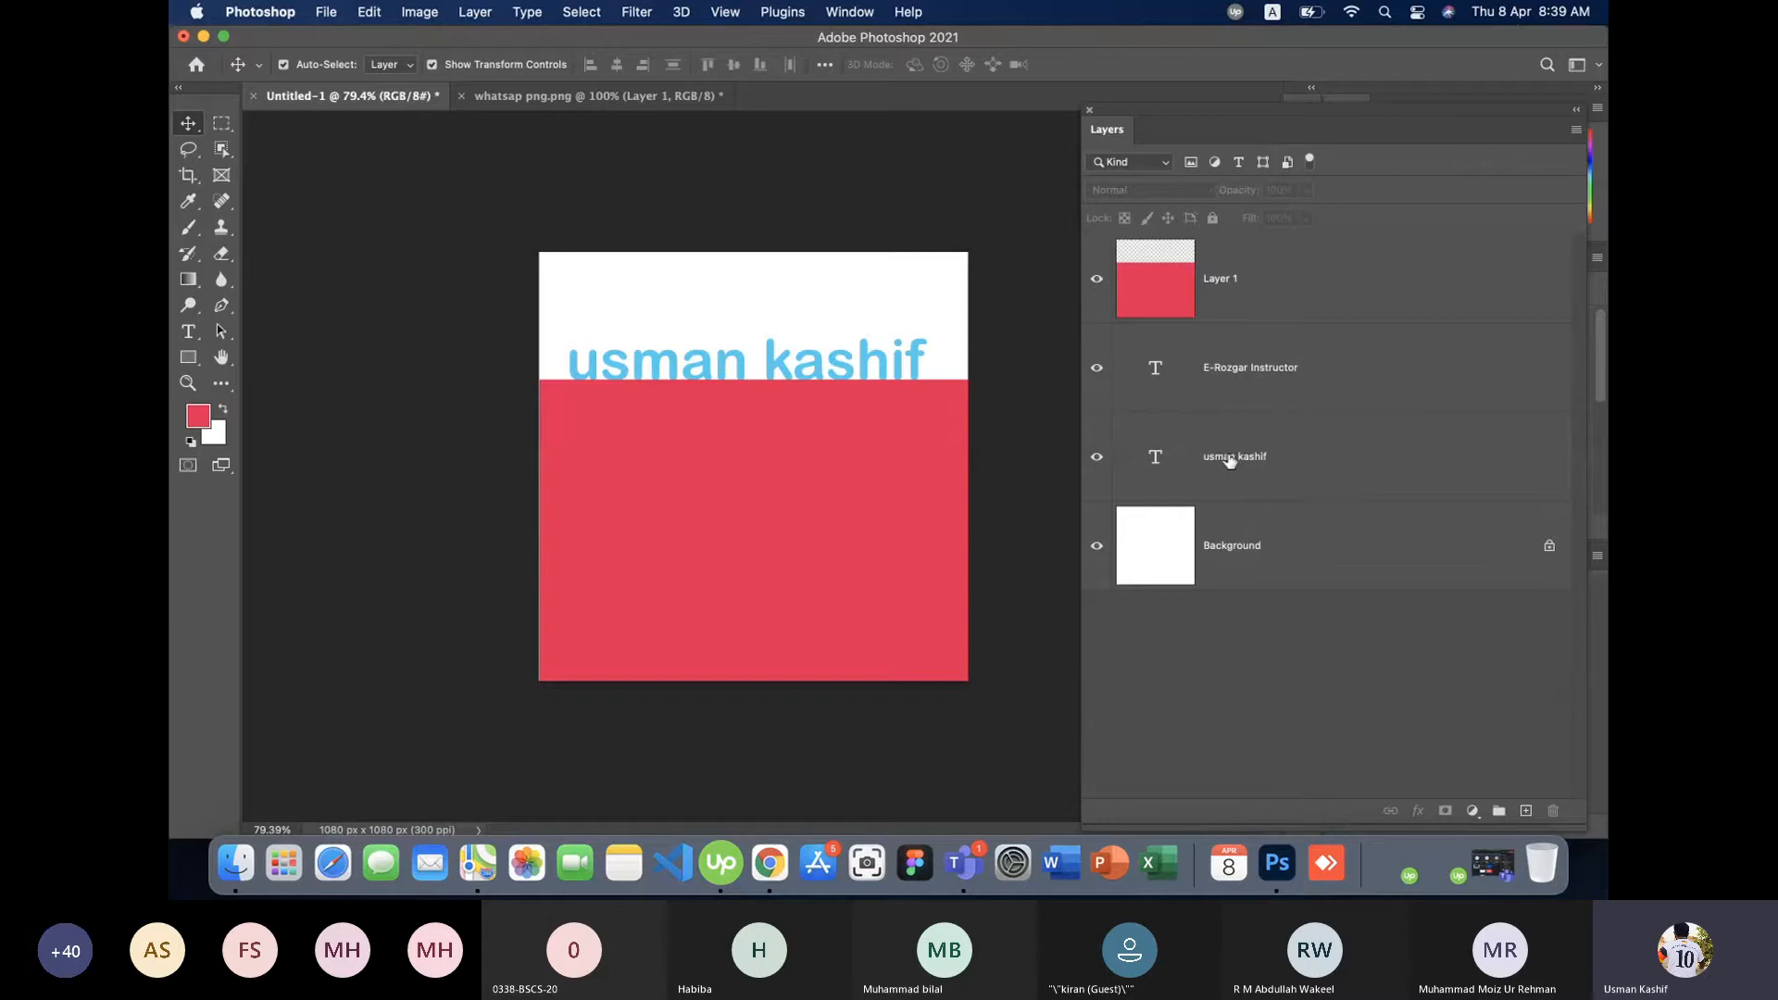
- Move the name text up so it sits fully above the red area, and deselect it
{"action": "left_click", "coordinate": [827, 347]}
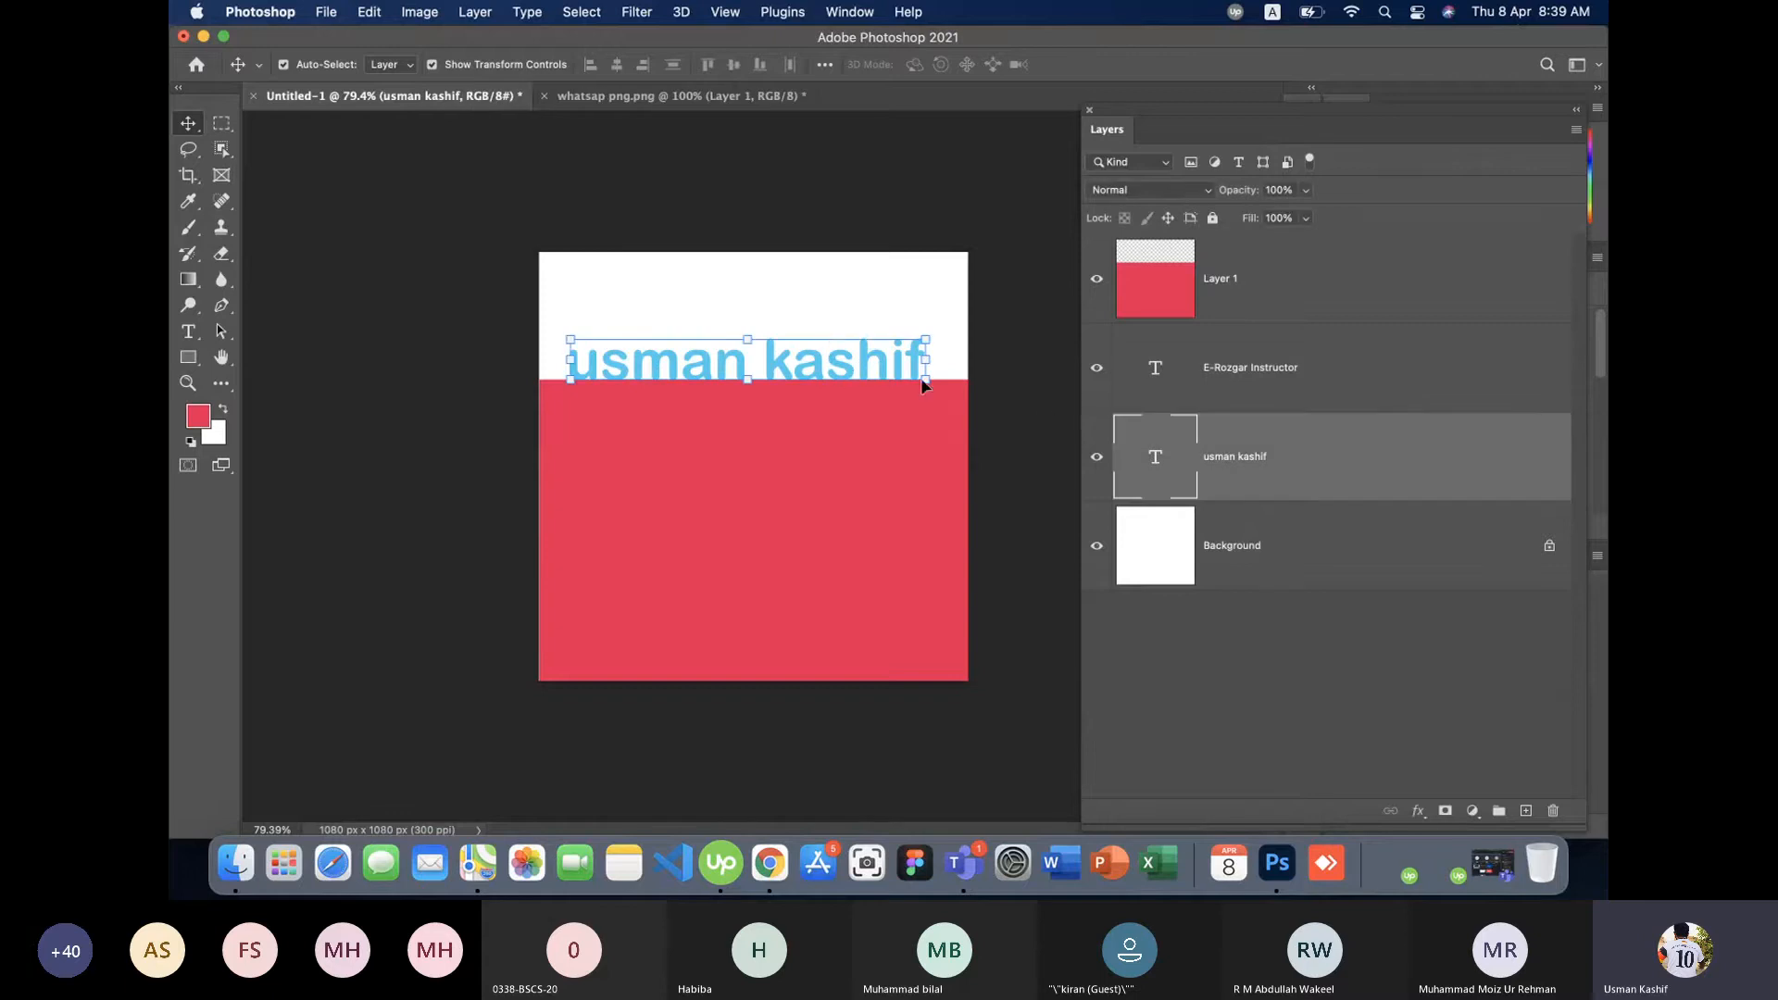
{"action": "left_click", "coordinate": [411, 292]}
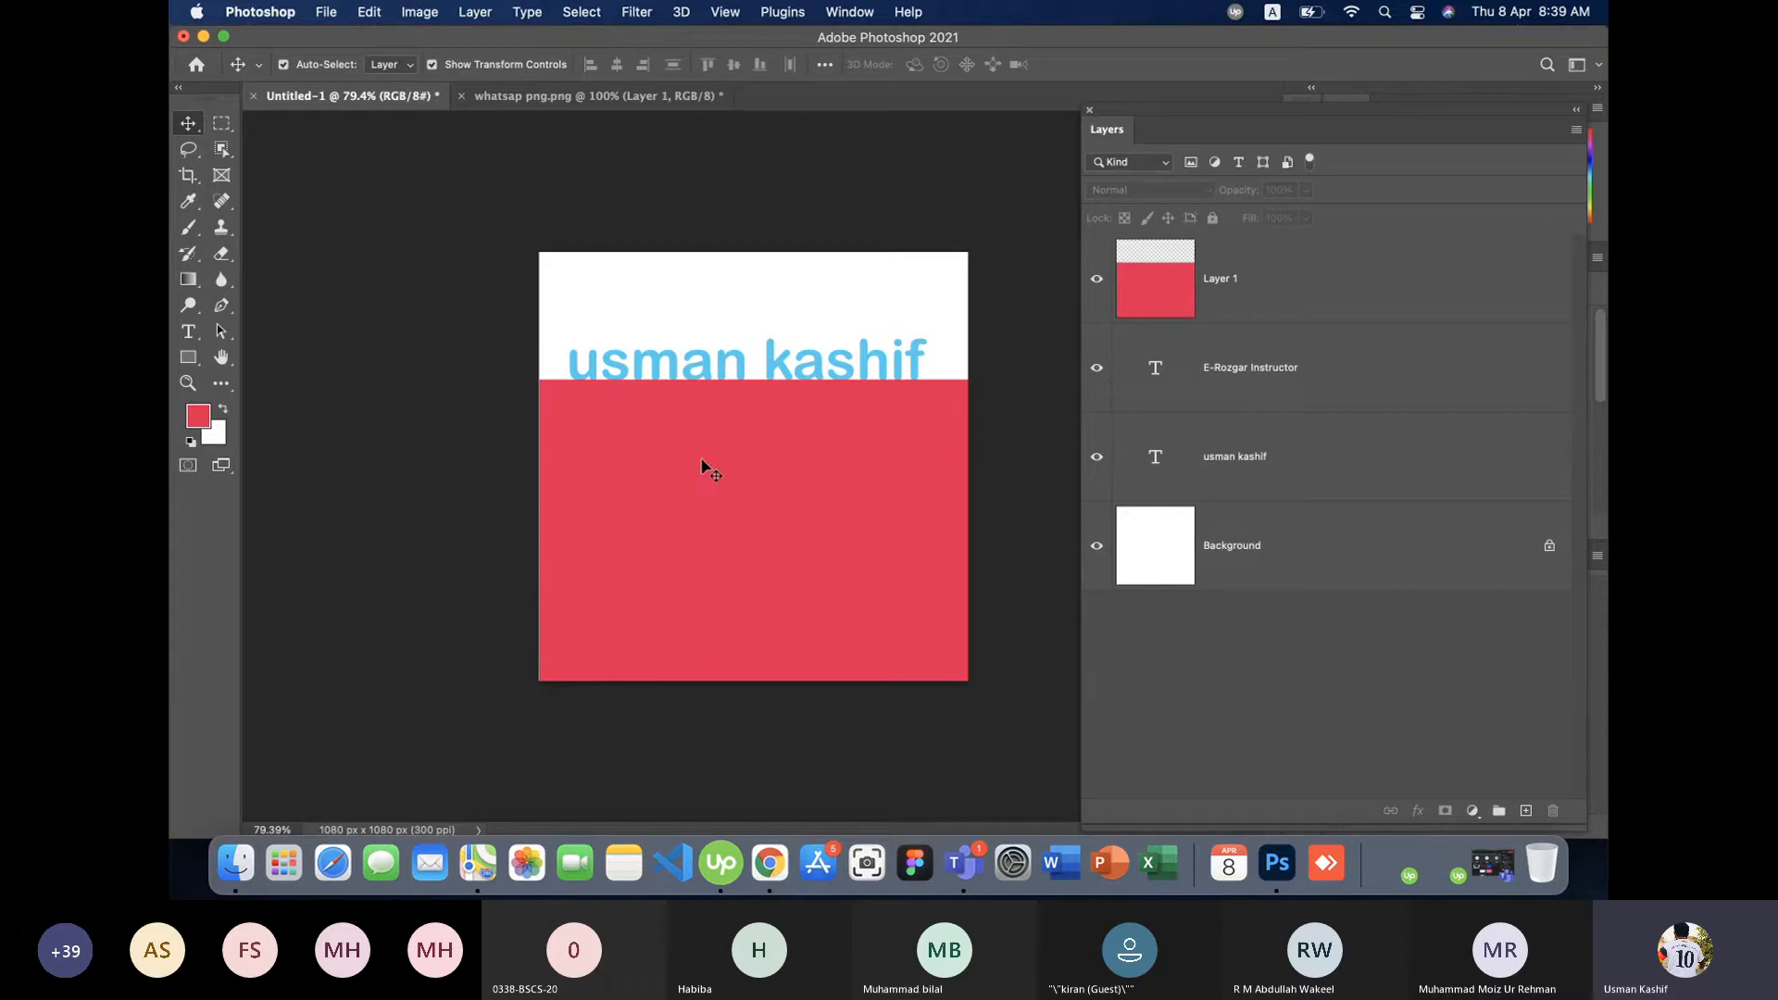
{"action": "left_click_drag", "start_coordinate": [701, 464], "coordinate": [702, 469]}
{"action": "left_click", "coordinate": [451, 337]}
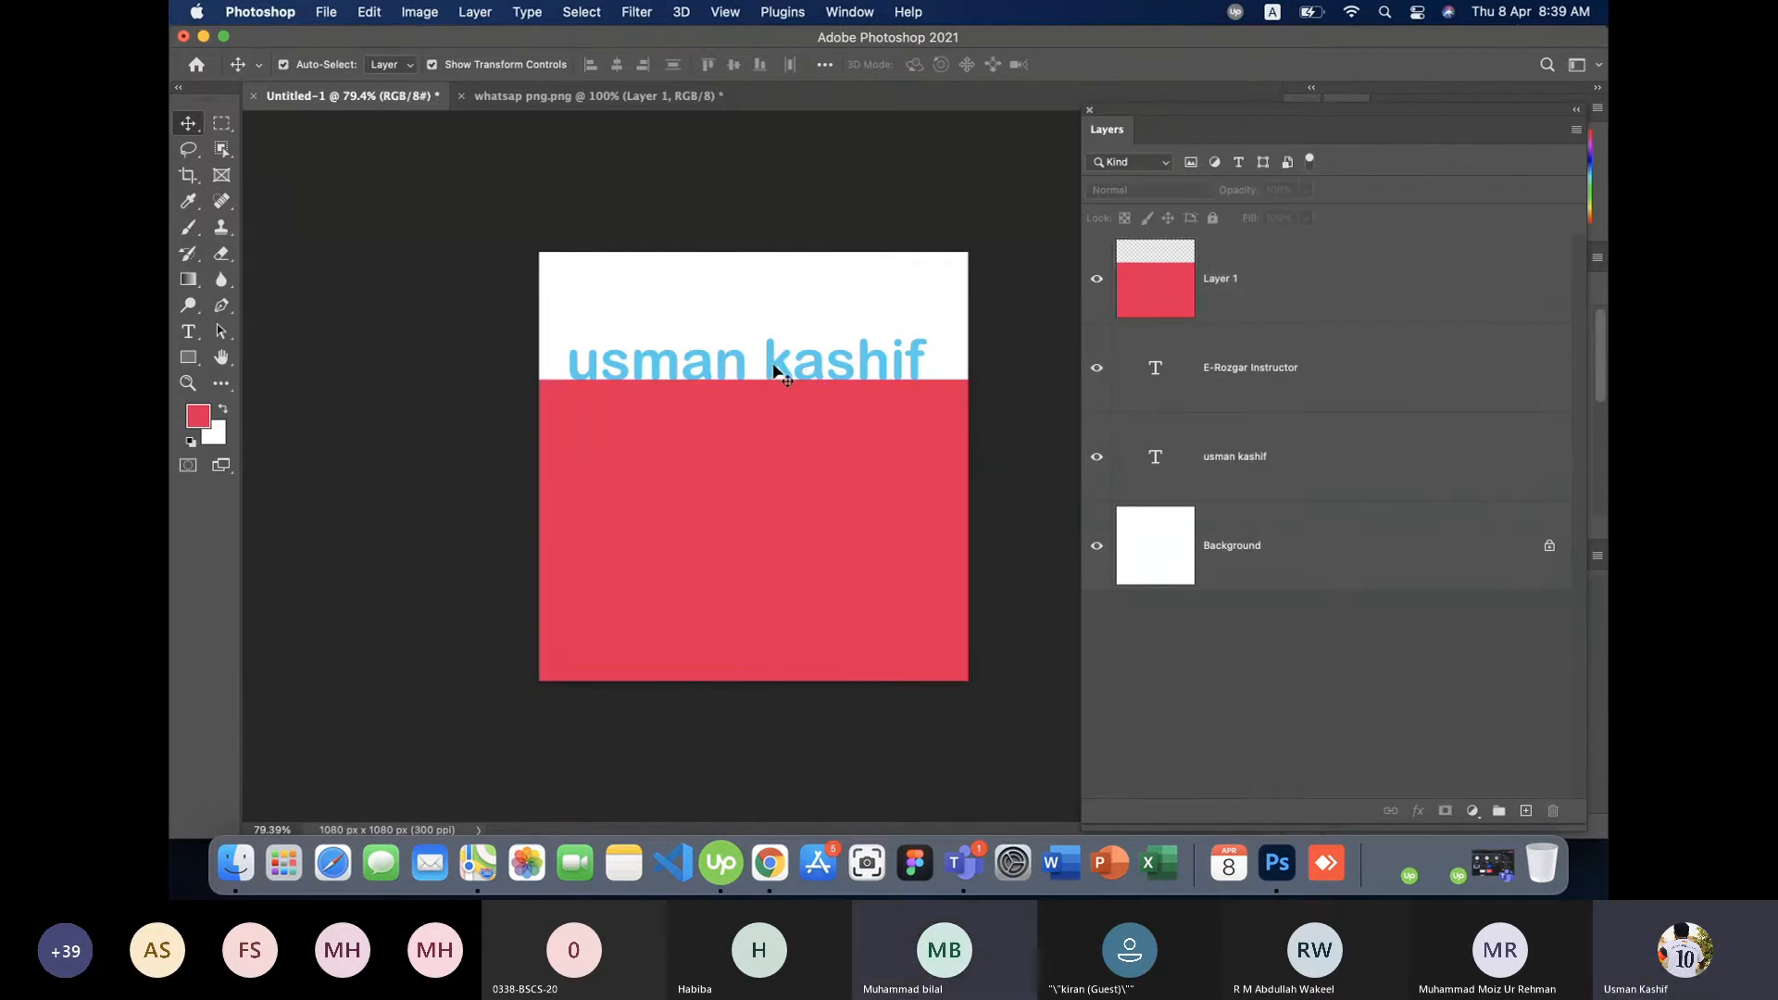
{"action": "left_click_drag", "start_coordinate": [776, 371], "coordinate": [776, 347]}
{"action": "left_click", "coordinate": [444, 270]}
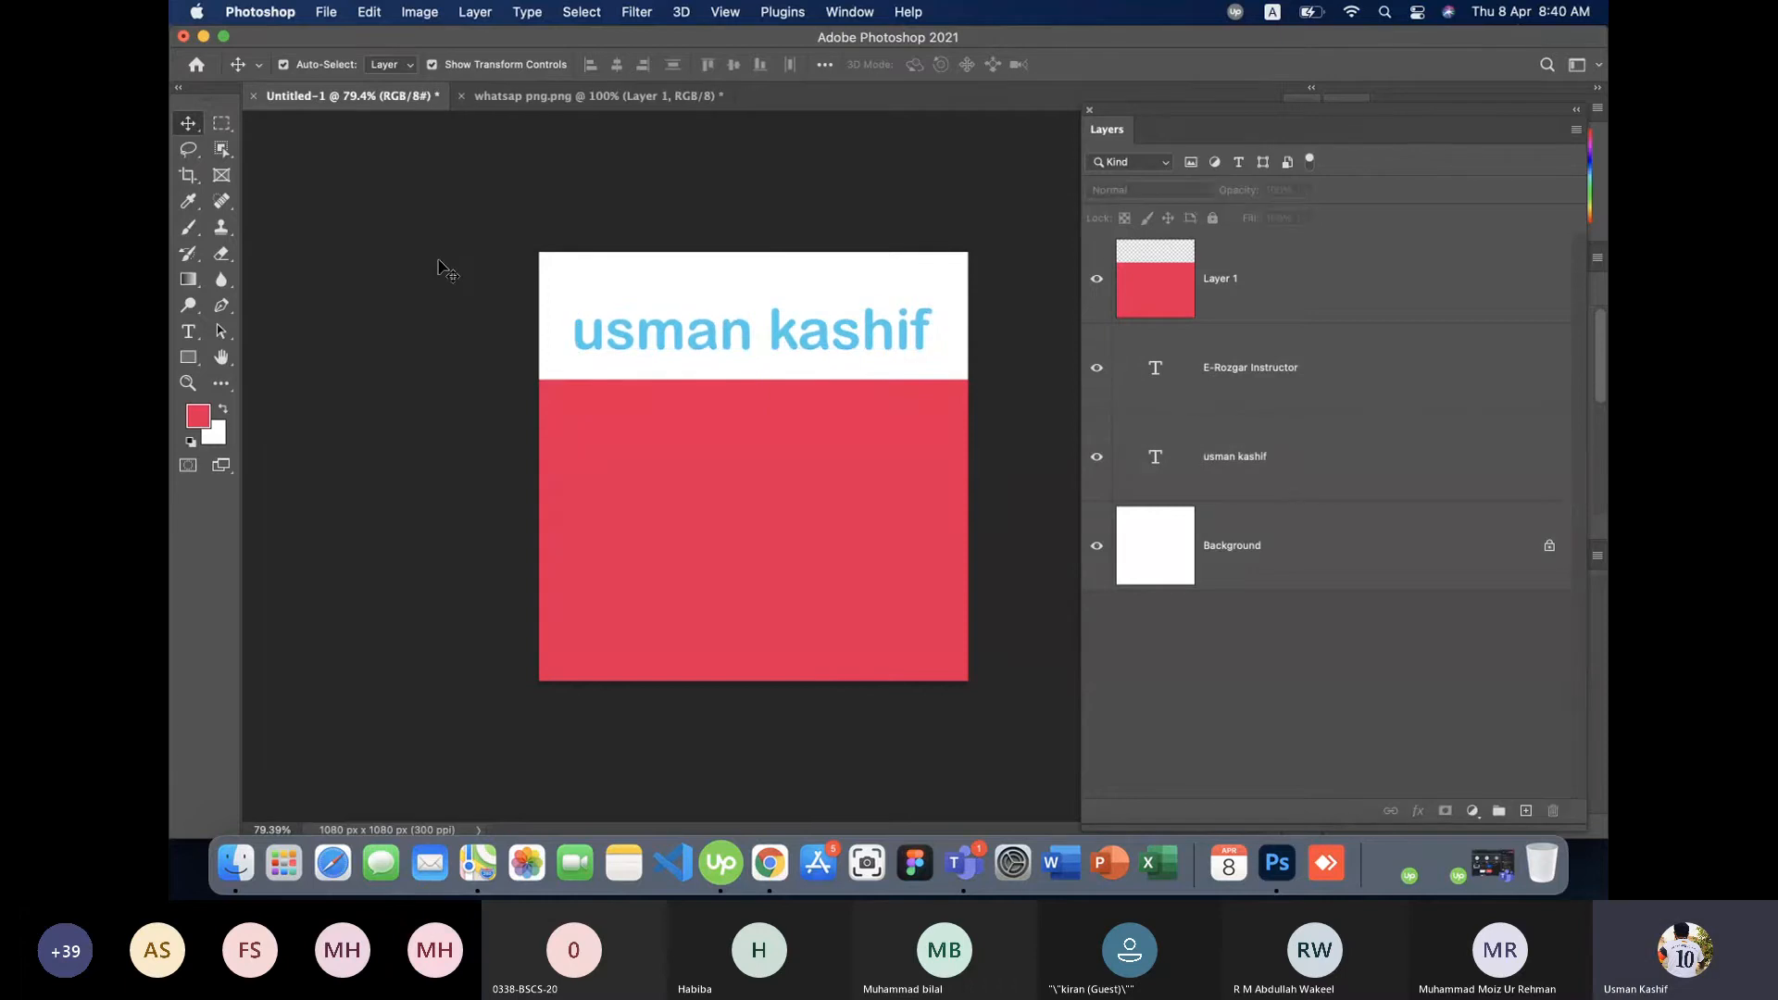
- Lower the red layer to move "E-Rozgar Instructor" above the name, and return the red layer to cover the whole canvas
{"action": "left_click_drag", "start_coordinate": [877, 509], "coordinate": [877, 611]}
{"action": "left_click_drag", "start_coordinate": [806, 448], "coordinate": [800, 273]}
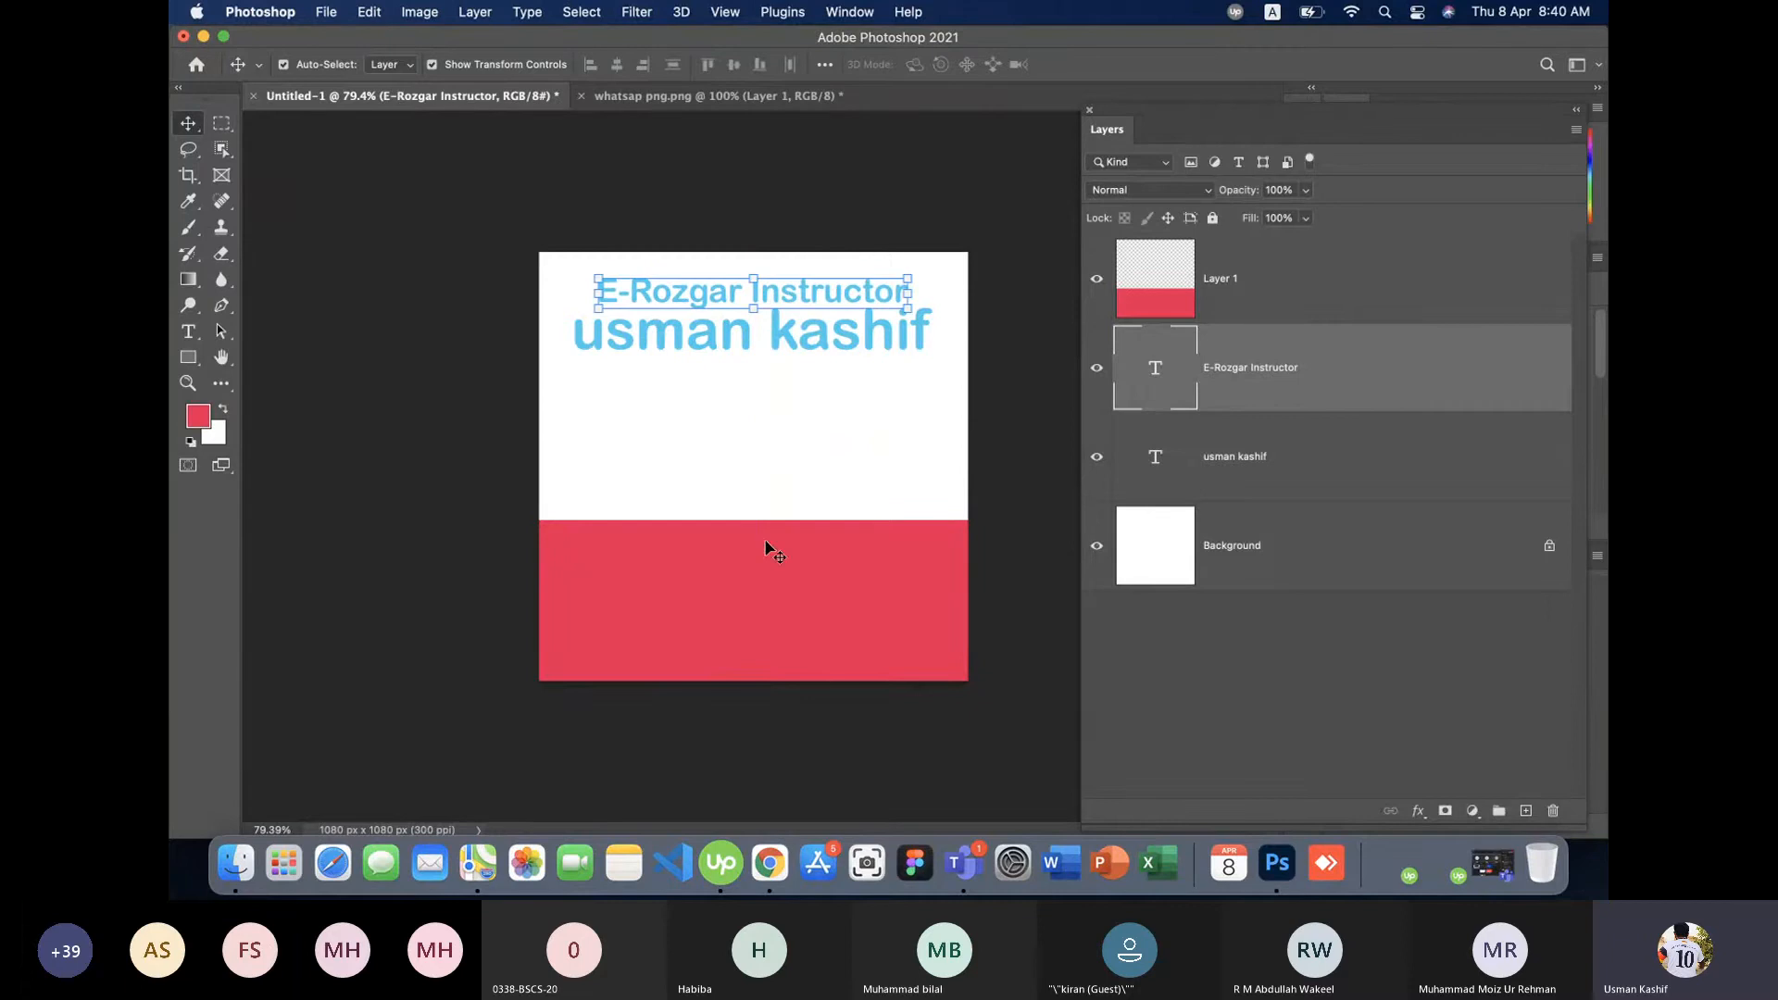
{"action": "left_click_drag", "start_coordinate": [766, 542], "coordinate": [773, 423]}
{"action": "left_click", "coordinate": [403, 308]}
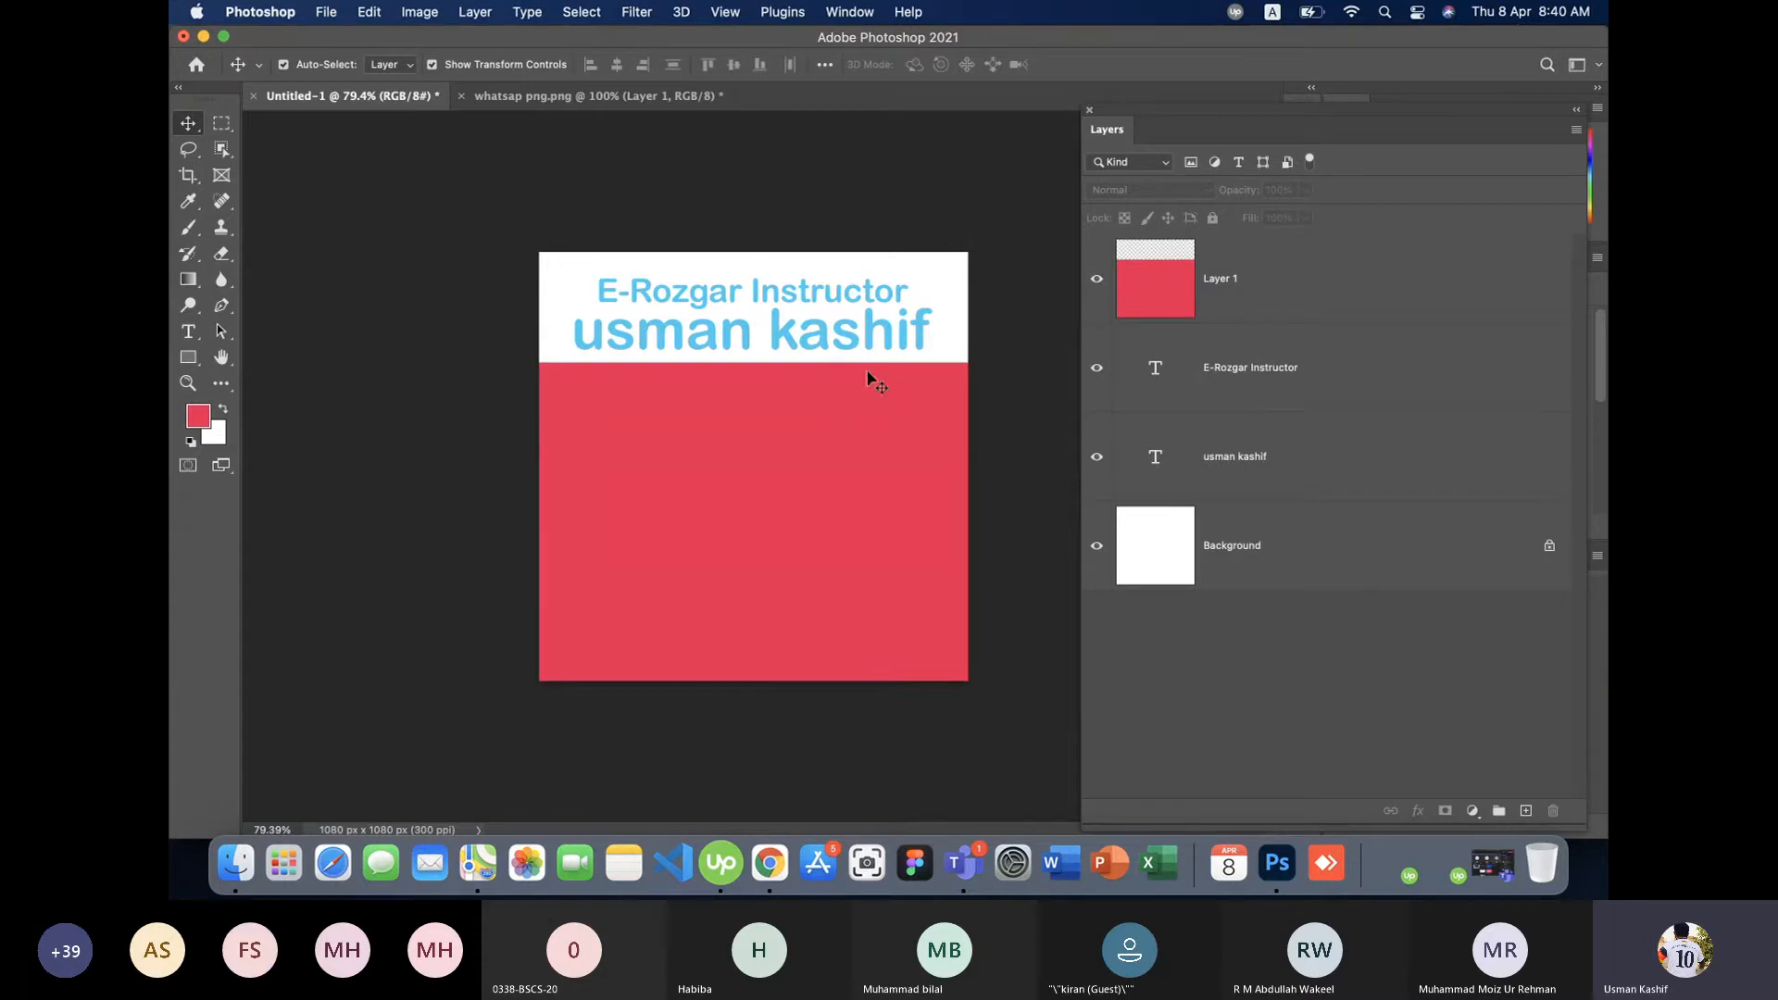
{"action": "left_click_drag", "start_coordinate": [843, 462], "coordinate": [852, 392]}
- Cut a large circular hole in the centre of the red Layer 1 using an elliptical marquee selection
{"action": "left_click", "coordinate": [222, 129]}
{"action": "right_click", "coordinate": [222, 130]}
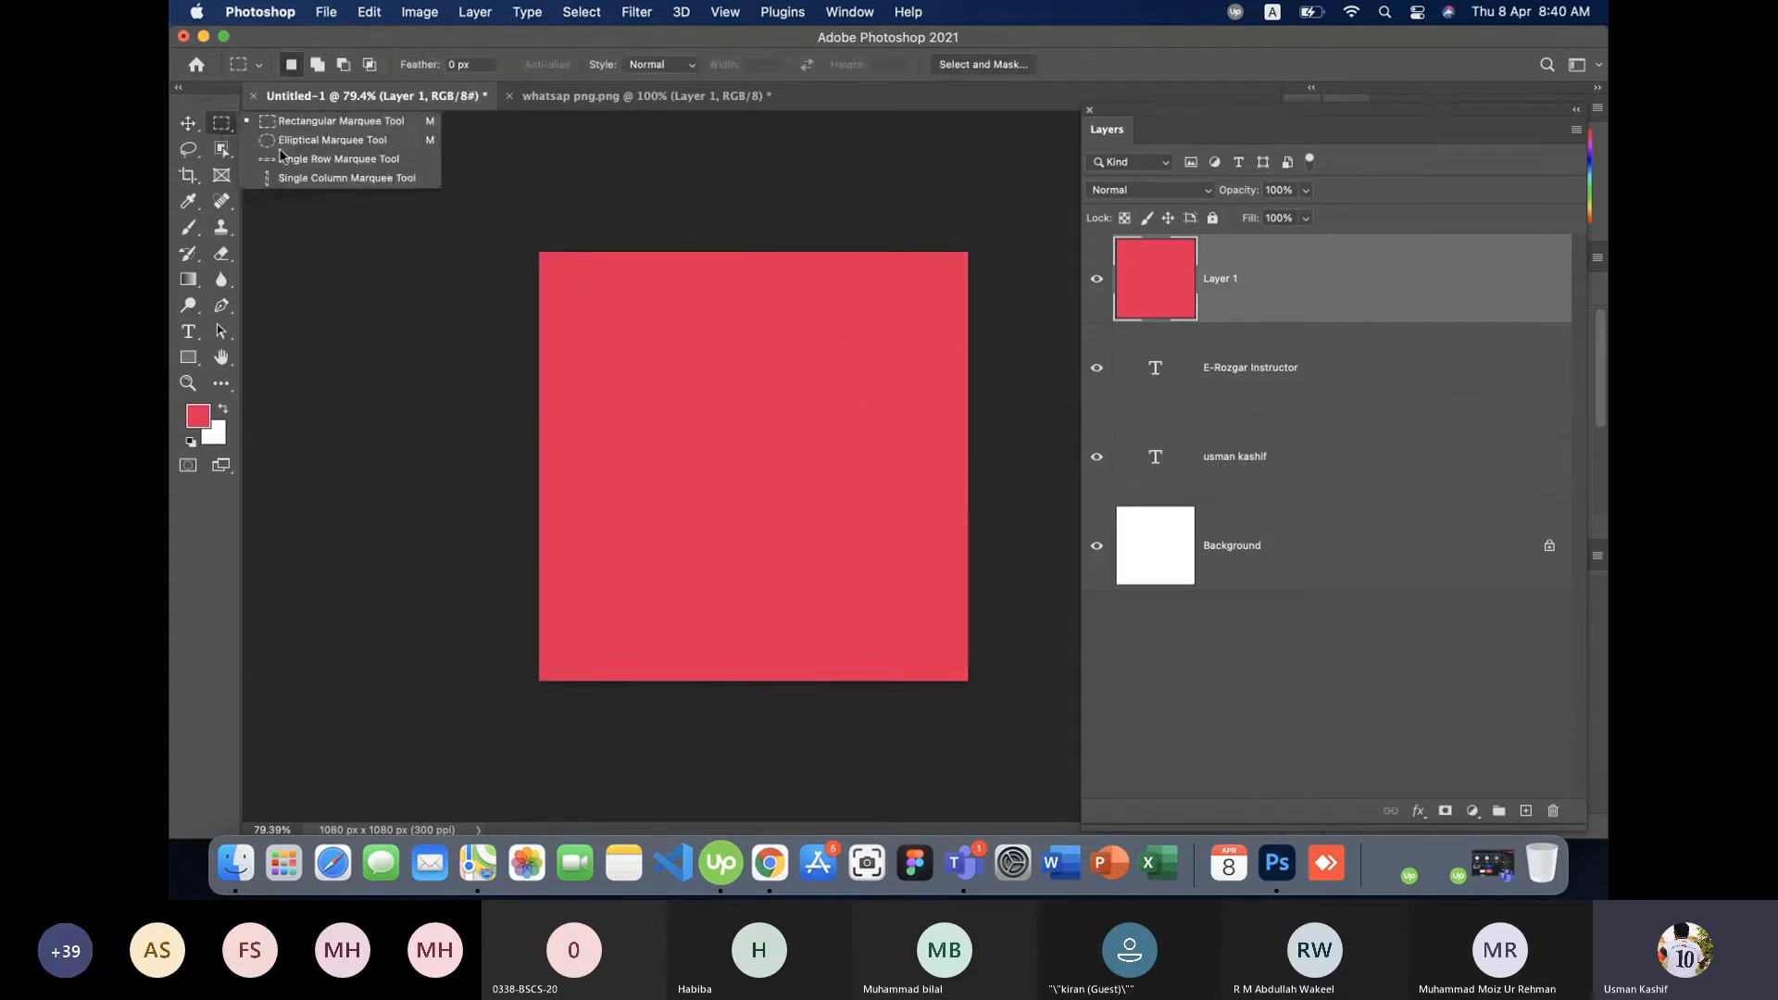
{"action": "left_click", "coordinate": [280, 152]}
{"action": "left_click", "coordinate": [194, 128]}
{"action": "left_click", "coordinate": [213, 128]}
{"action": "right_click", "coordinate": [214, 130]}
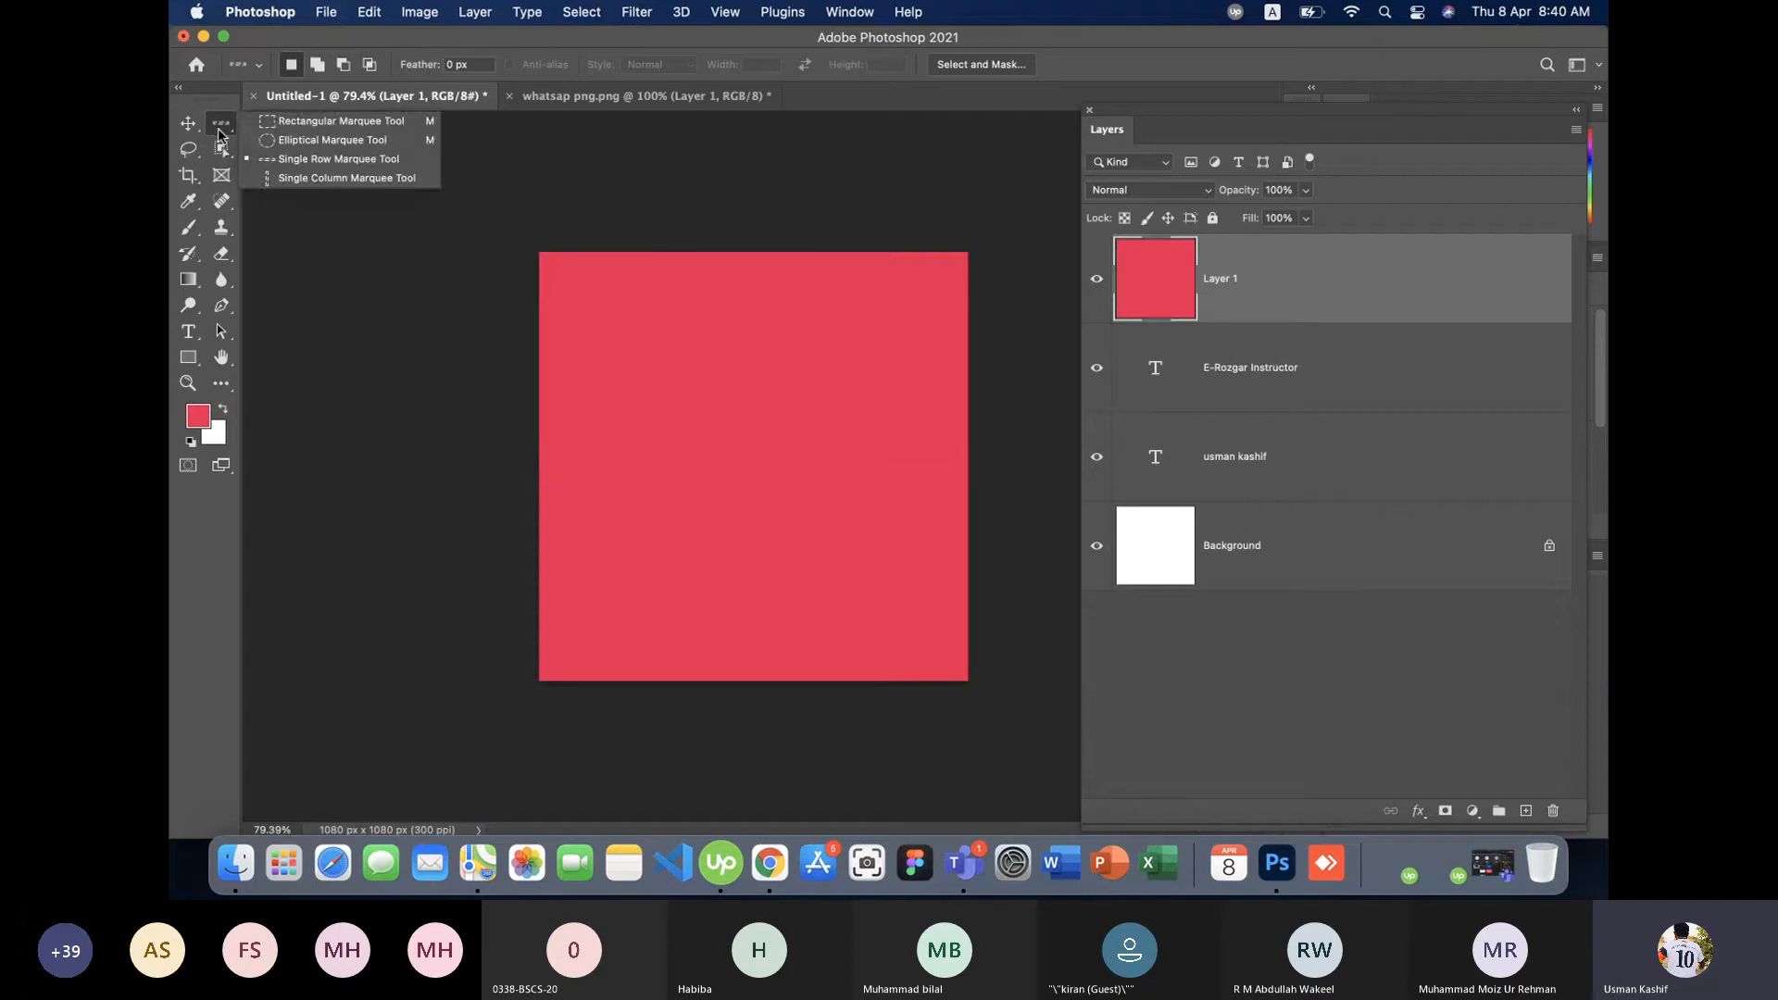
{"action": "left_click", "coordinate": [283, 141]}
{"action": "left_click_drag", "start_coordinate": [626, 334], "coordinate": [896, 598]}
{"action": "left_click_drag", "start_coordinate": [815, 522], "coordinate": [812, 520]}
{"action": "key", "text": "Delete"}
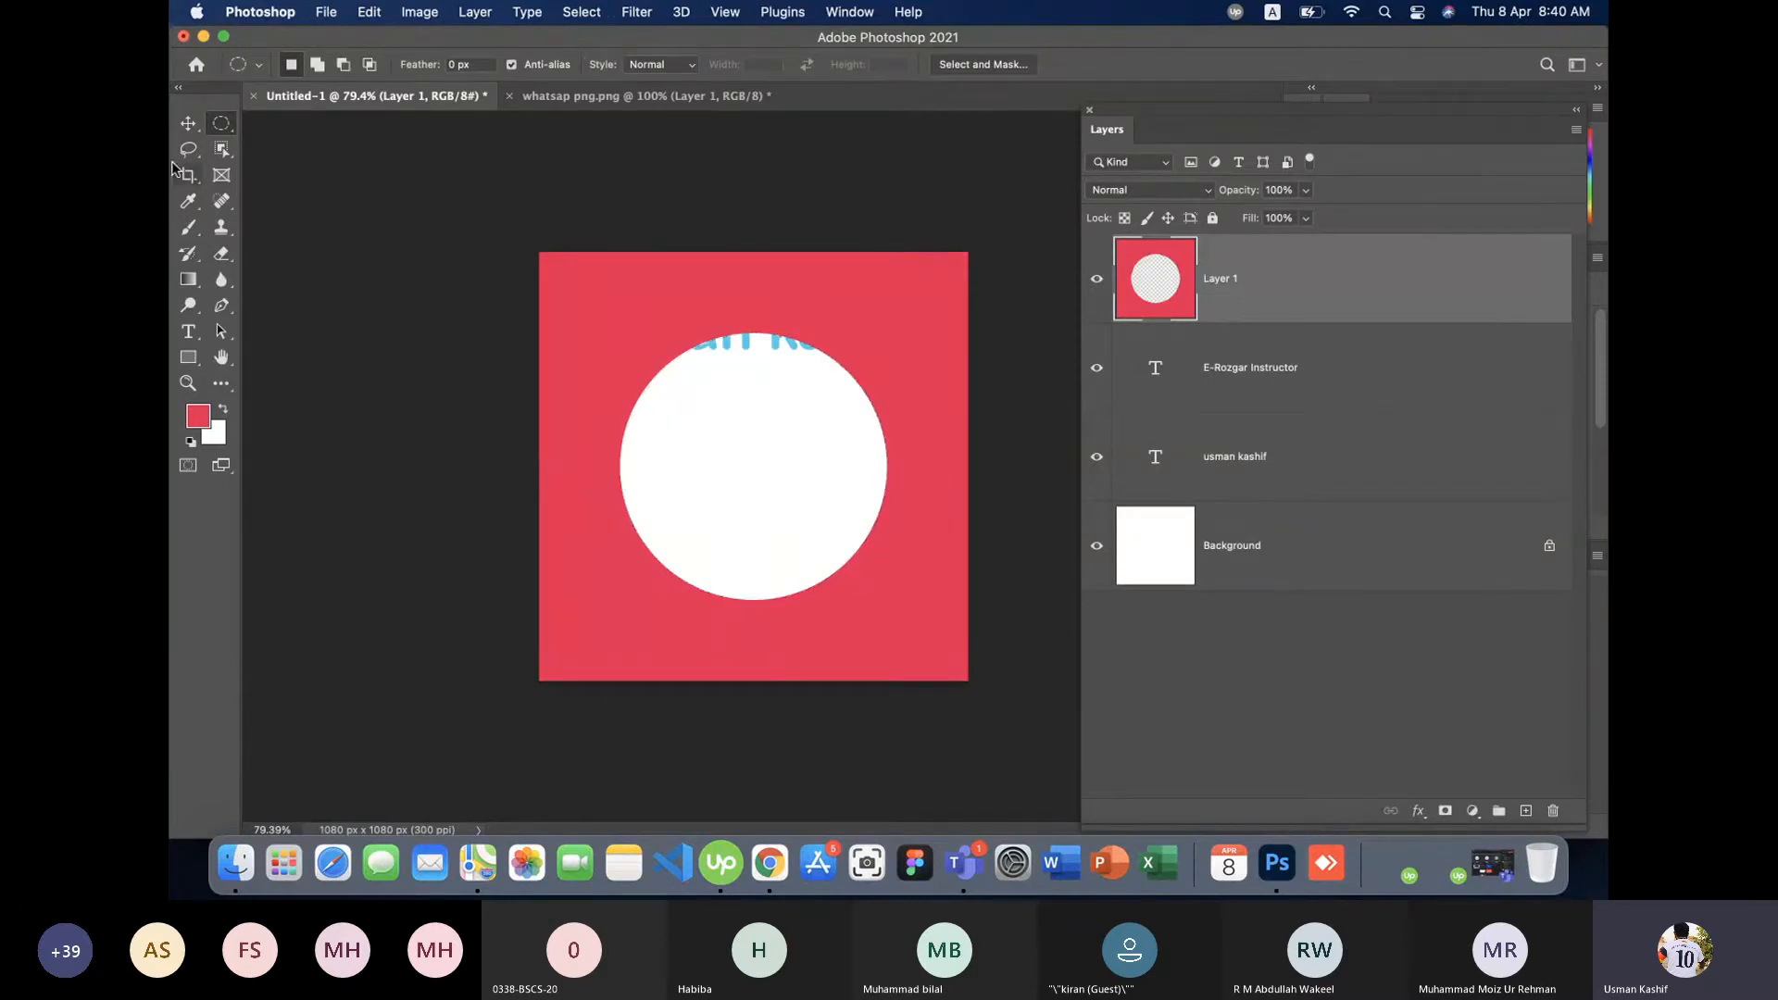
{"action": "left_click", "coordinate": [188, 123]}
{"action": "left_click", "coordinate": [679, 177]}
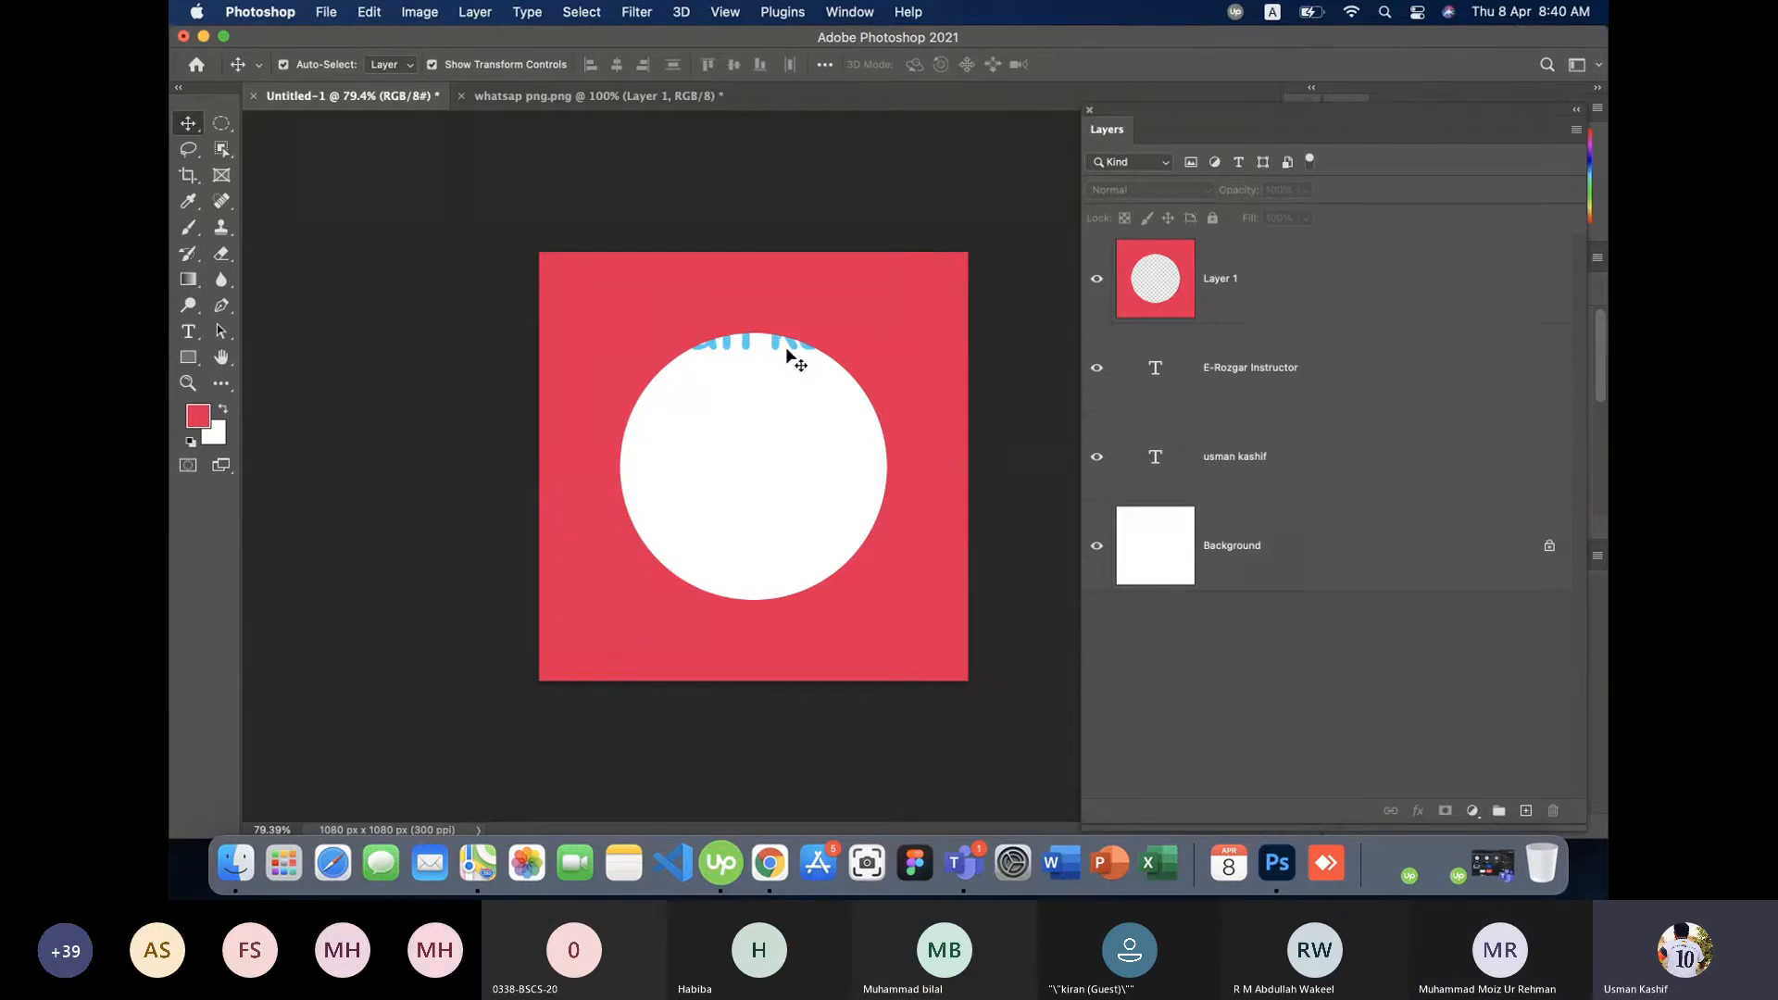
- Move the name text across the middle of the circular opening, and back up behind the red area above the circle
{"action": "left_click_drag", "start_coordinate": [774, 348], "coordinate": [776, 465]}
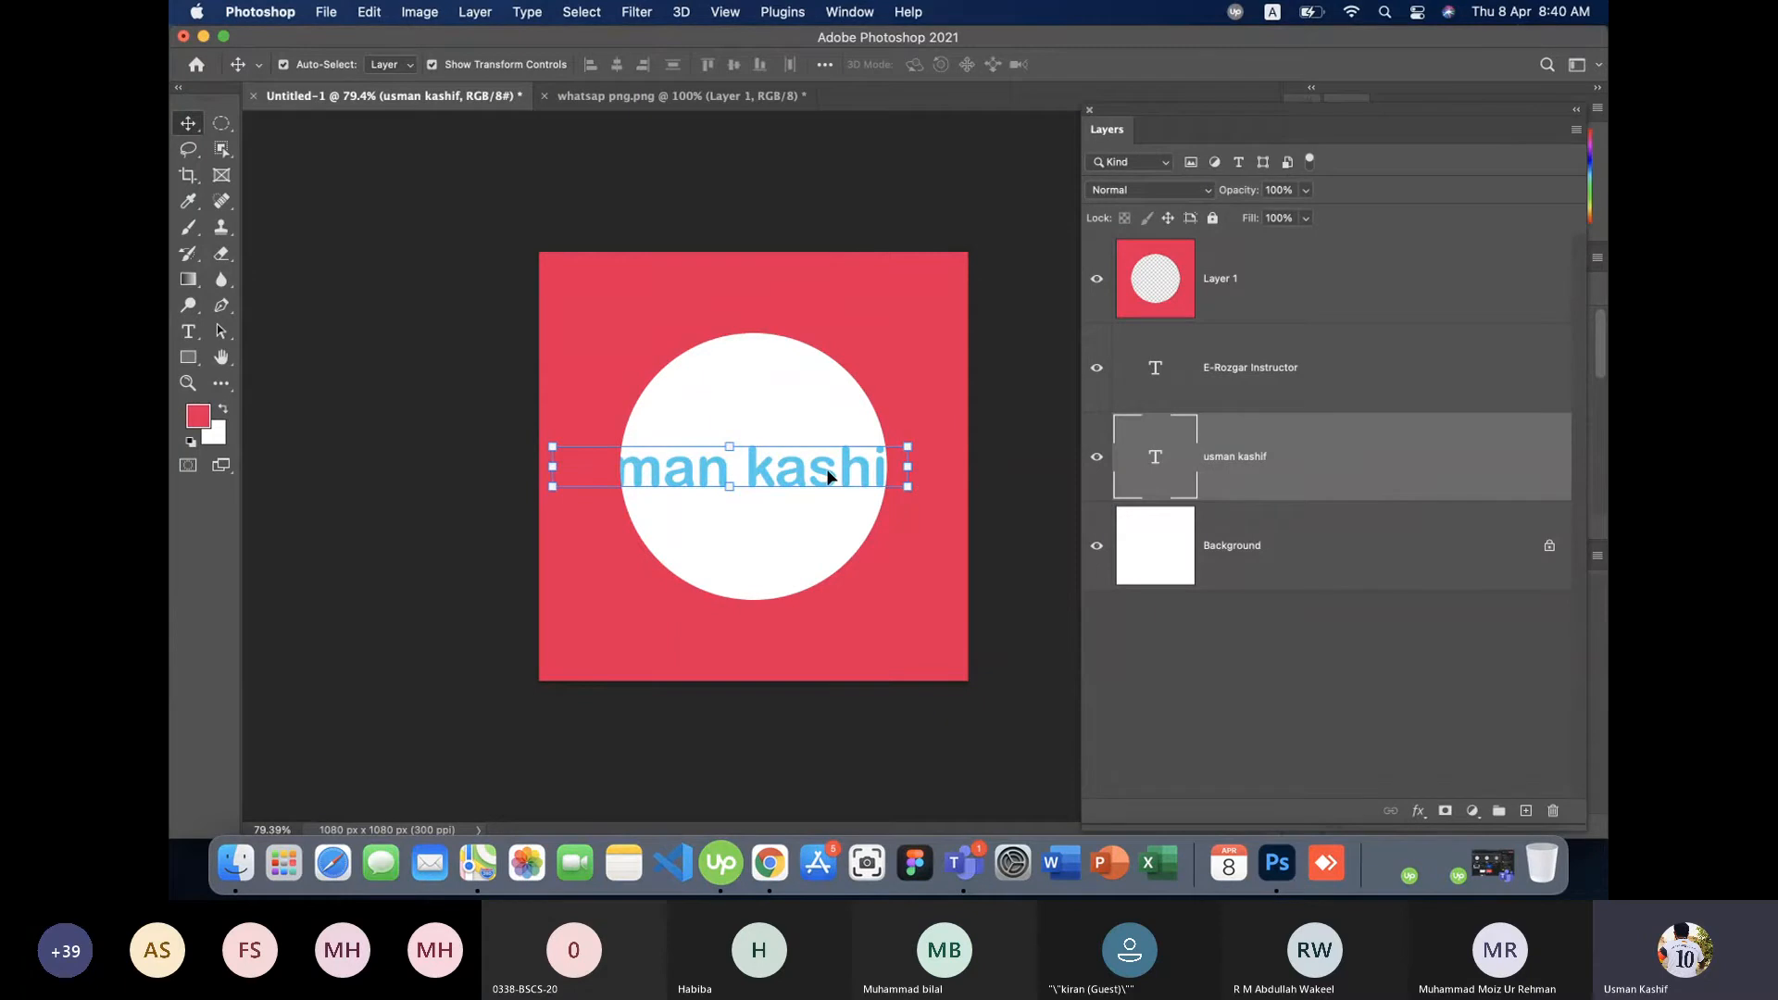
{"action": "left_click_drag", "start_coordinate": [826, 469], "coordinate": [820, 309]}
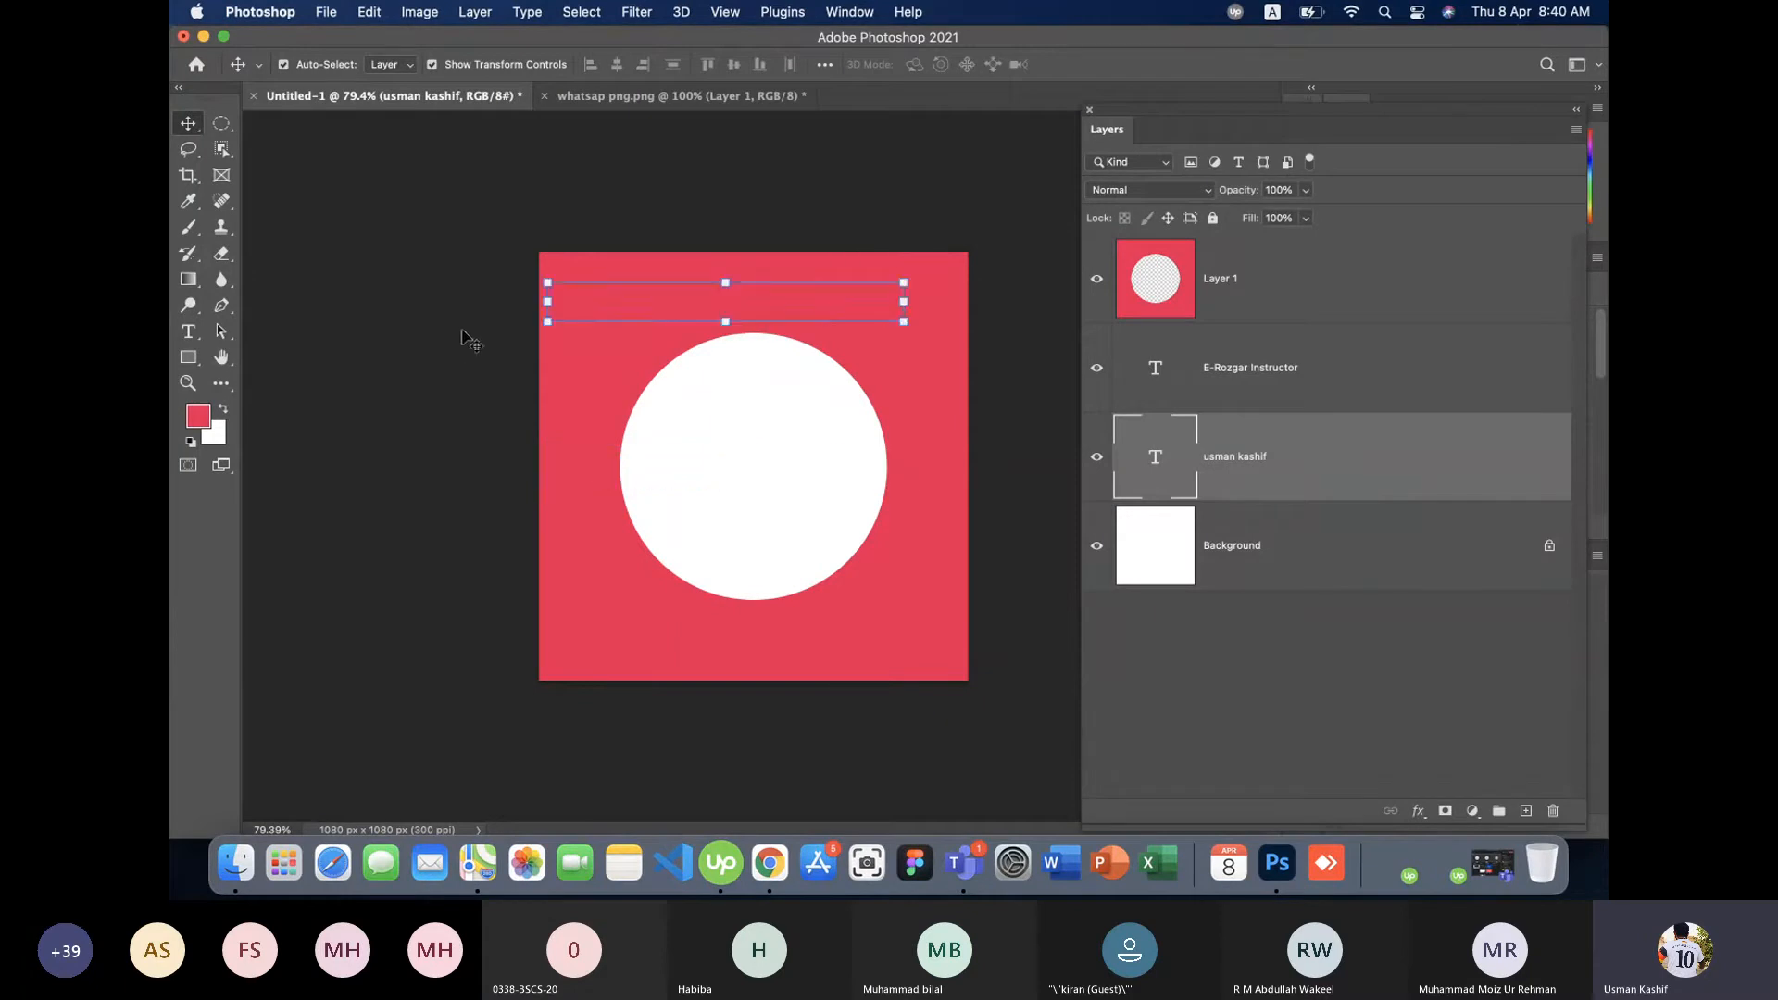
{"action": "left_click", "coordinate": [468, 337]}
- Raise both text layers above Layer 1, and place the name centred above the circle and "E-Rozgar Instructor" below it
{"action": "left_click_drag", "start_coordinate": [1242, 370], "coordinate": [1353, 255]}
{"action": "left_click_drag", "start_coordinate": [1309, 463], "coordinate": [1301, 345]}
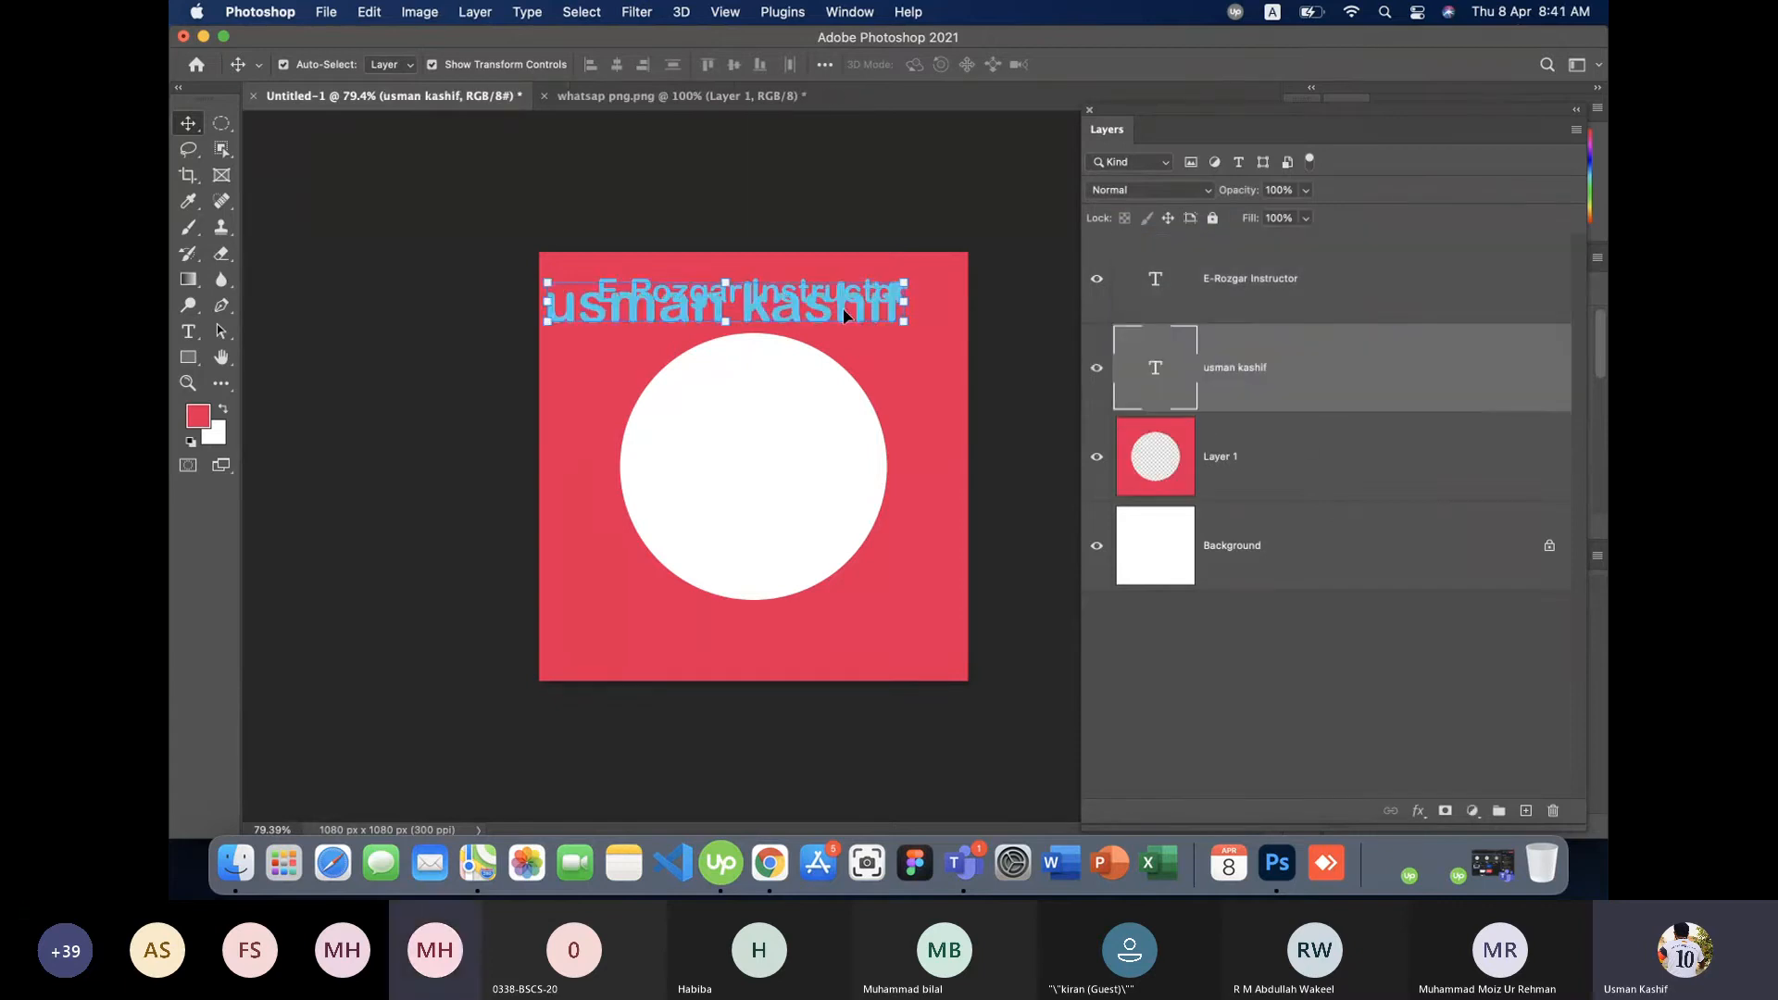
{"action": "mouse_move", "coordinate": [844, 316]}
{"action": "left_mouse_down"}
{"action": "mouse_move", "coordinate": [864, 303]}
{"action": "mouse_move", "coordinate": [815, 423]}
{"action": "mouse_move", "coordinate": [814, 647]}
{"action": "mouse_move", "coordinate": [856, 299]}
{"action": "left_mouse_up"}
{"action": "left_click", "coordinate": [408, 321]}
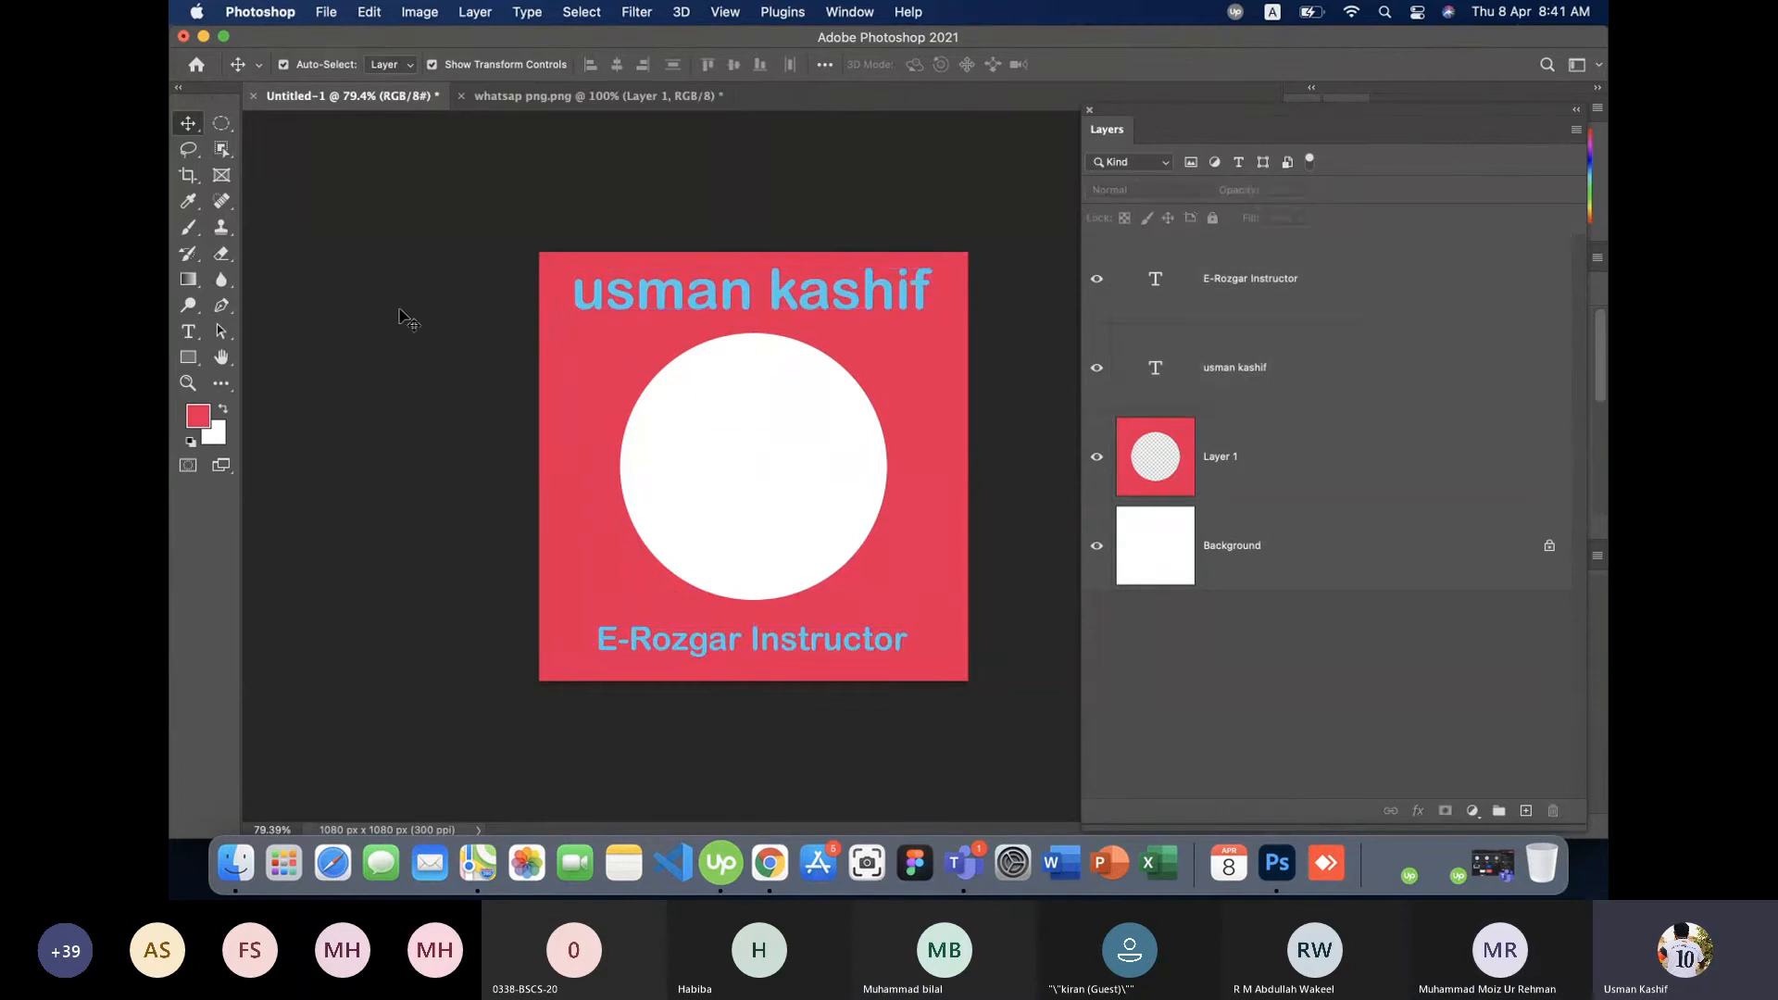
- Open person.jpeg from Downloads and add the photo to the Untitled-1 design behind the red Layer 1, showing through the circular hole
{"action": "key", "text": "super+o"}
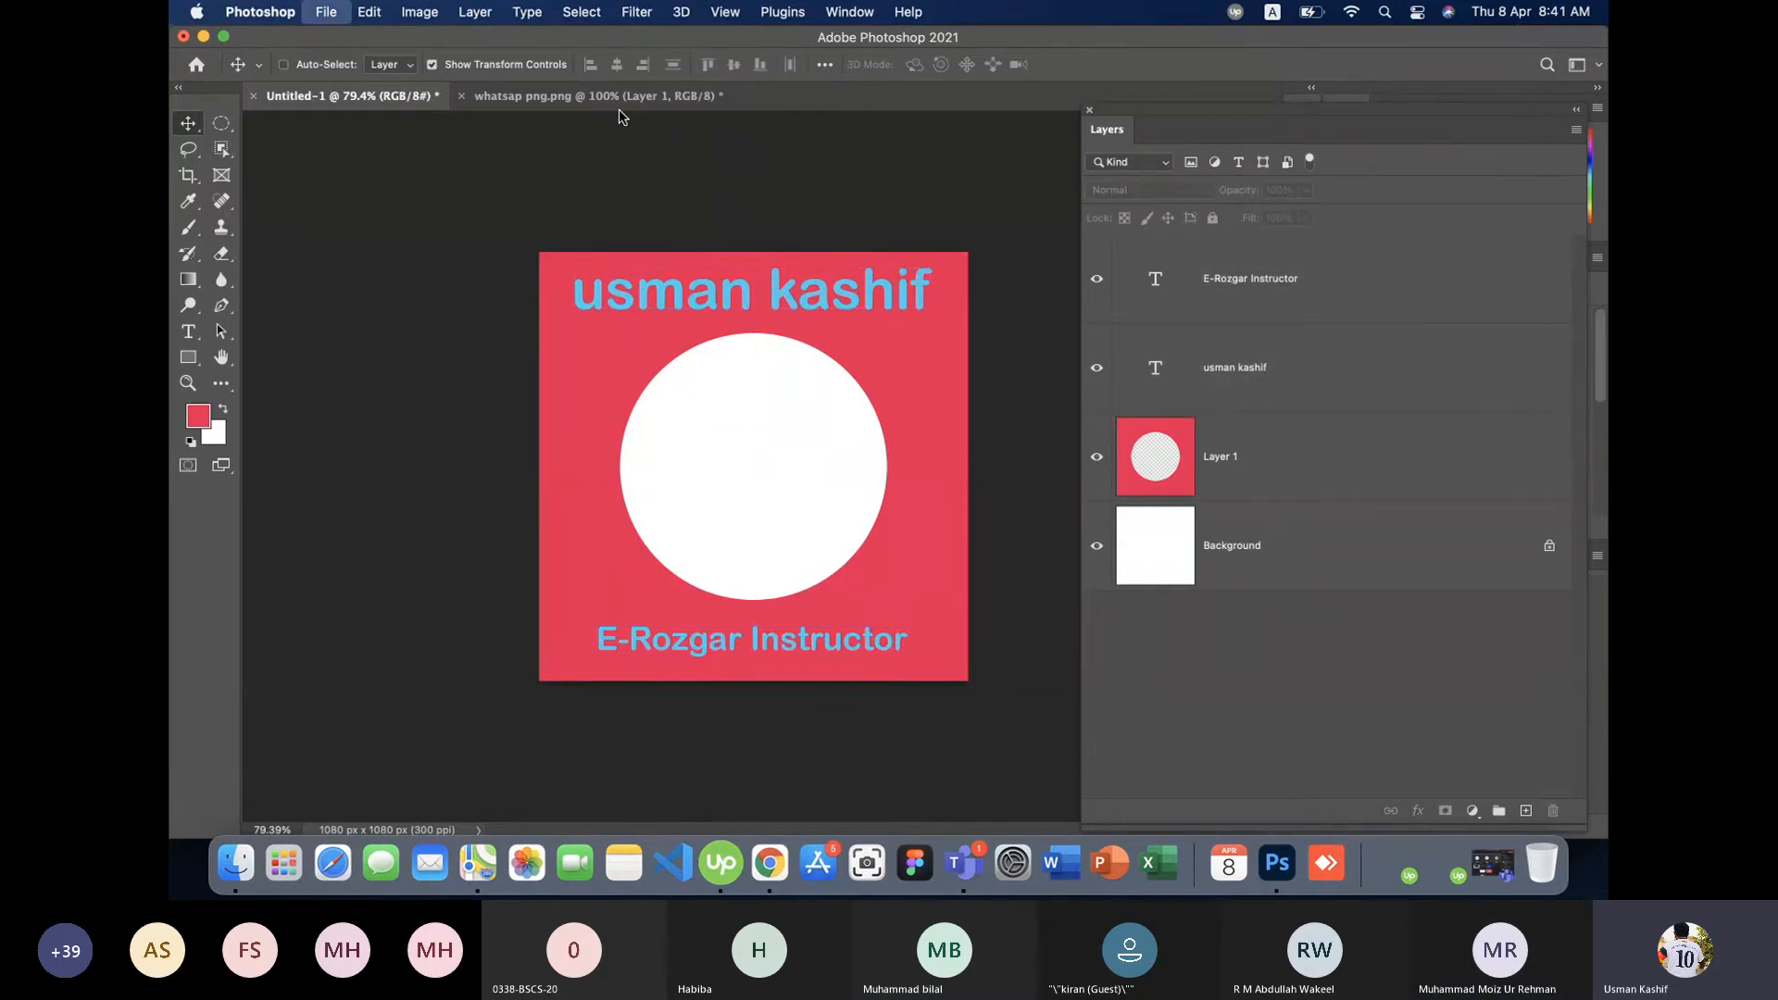
{"action": "left_click_drag", "start_coordinate": [1273, 204], "coordinate": [1272, 329]}
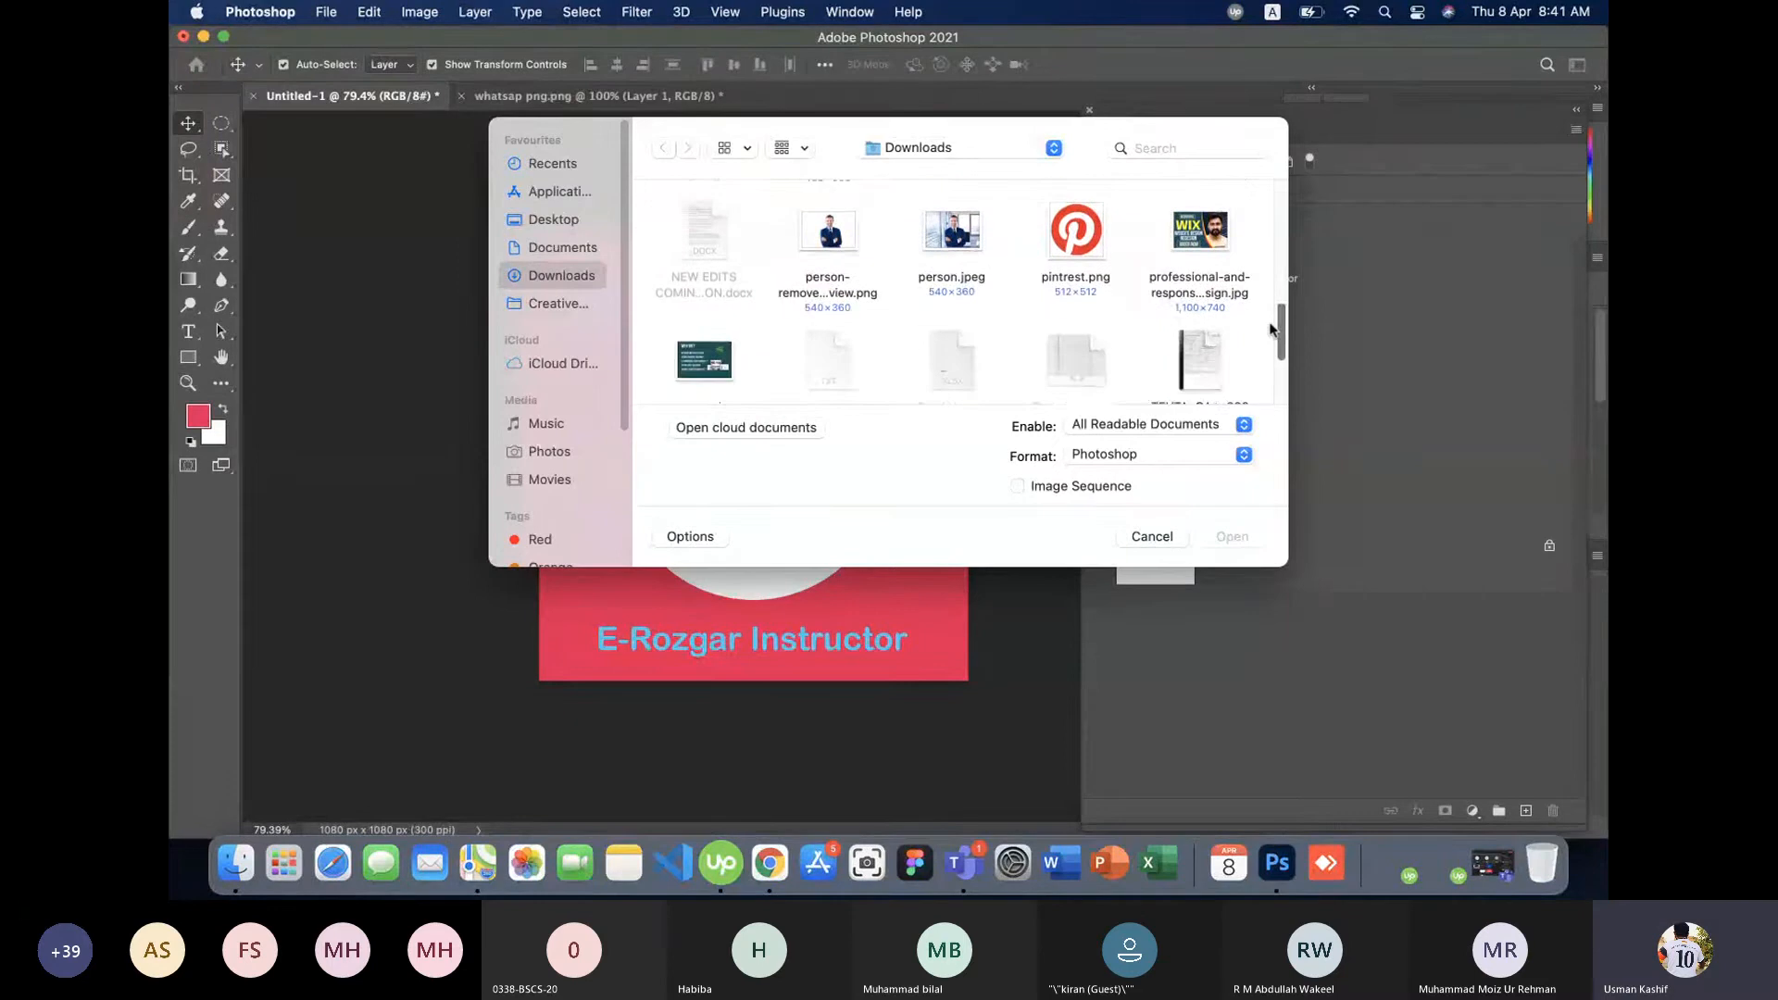
{"action": "double_click", "coordinate": [939, 243]}
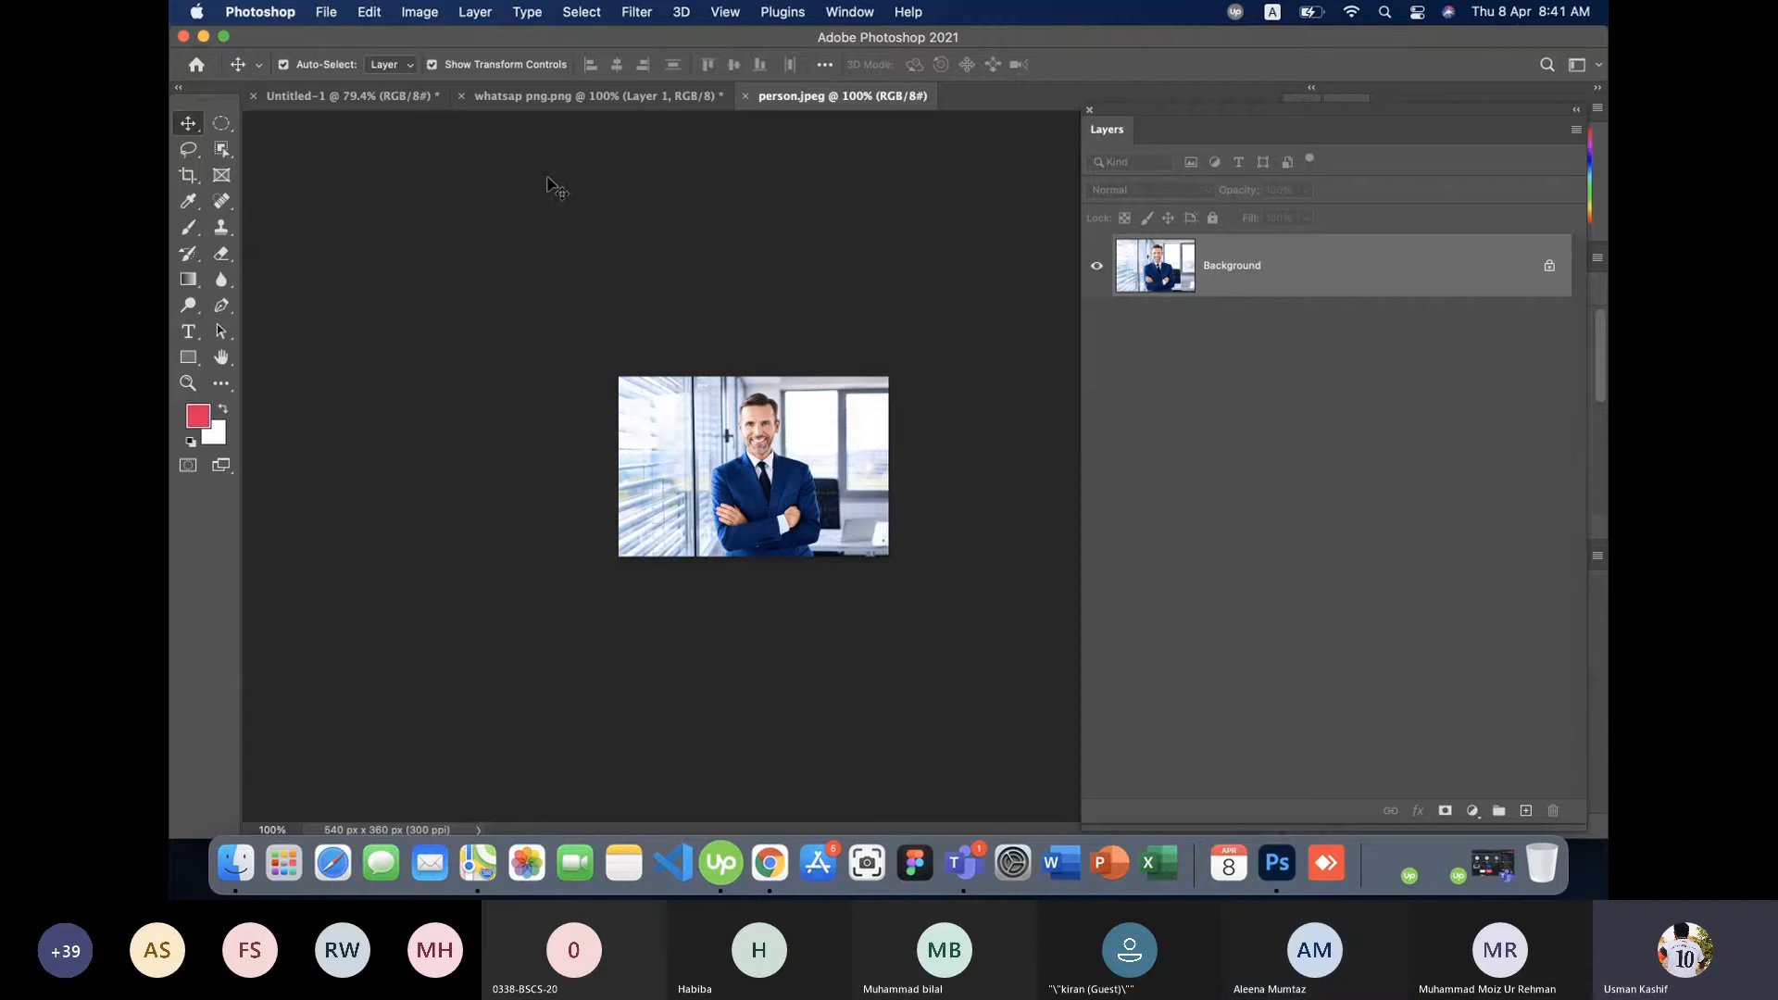
{"action": "left_click", "coordinate": [356, 96]}
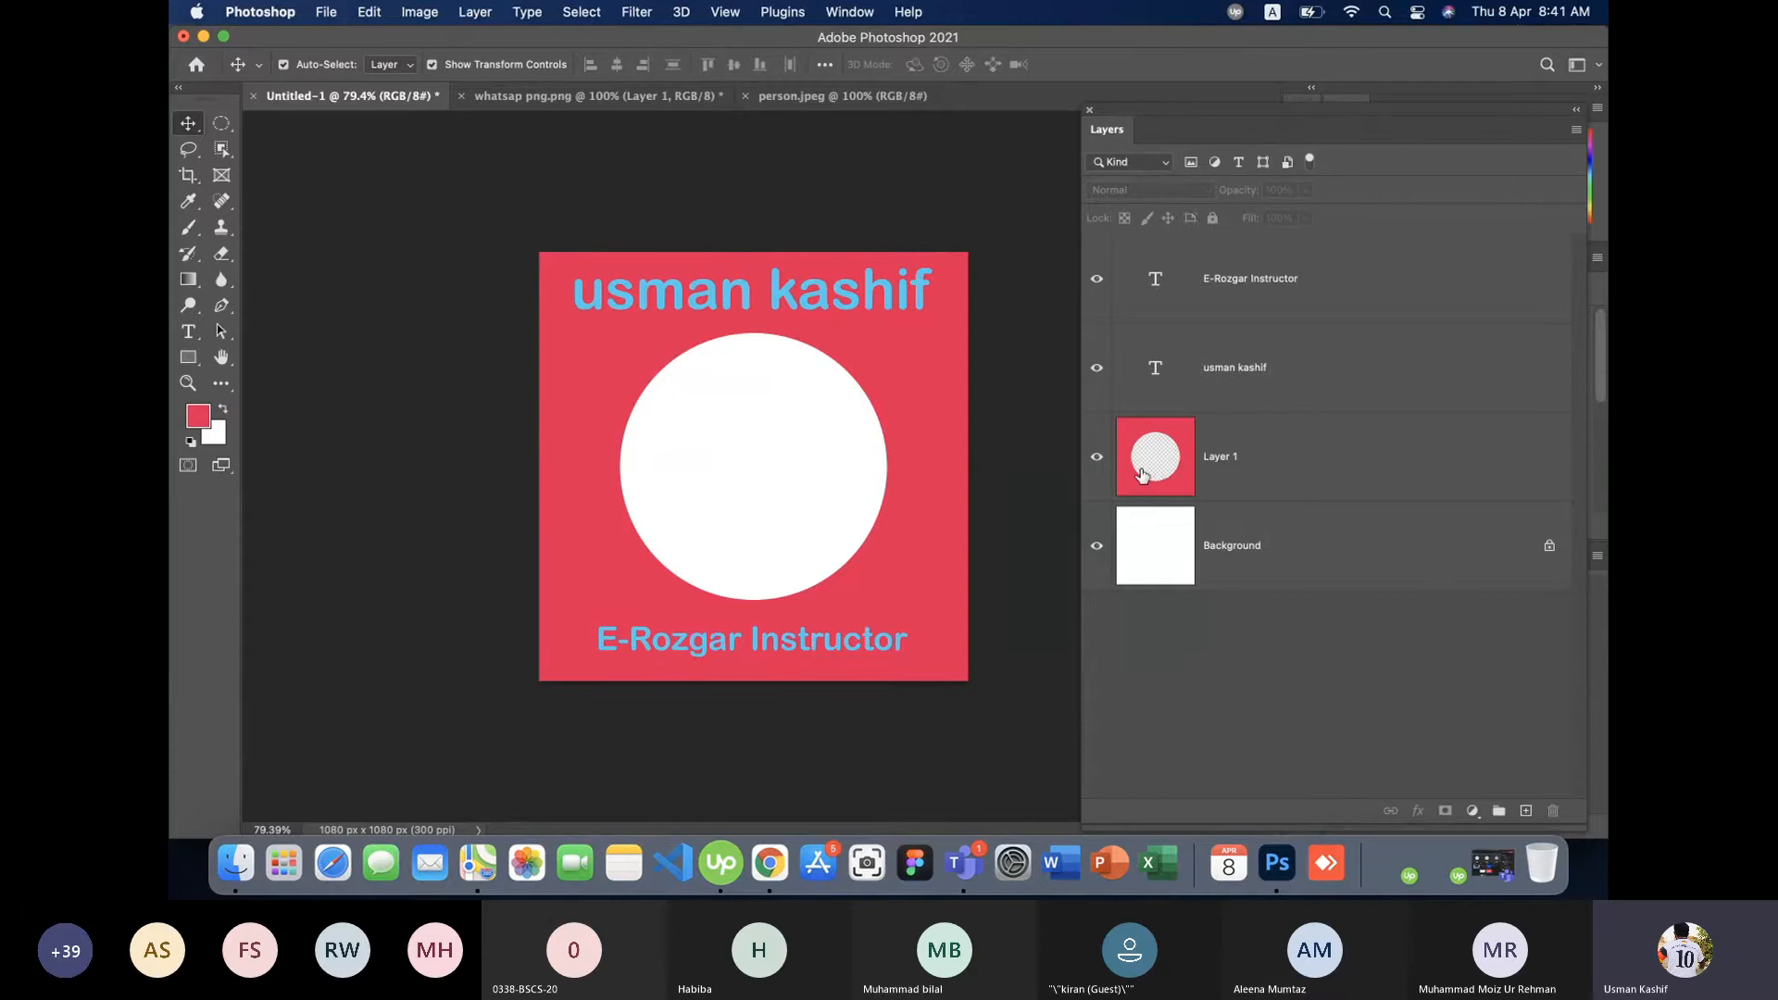
{"action": "left_click", "coordinate": [842, 96]}
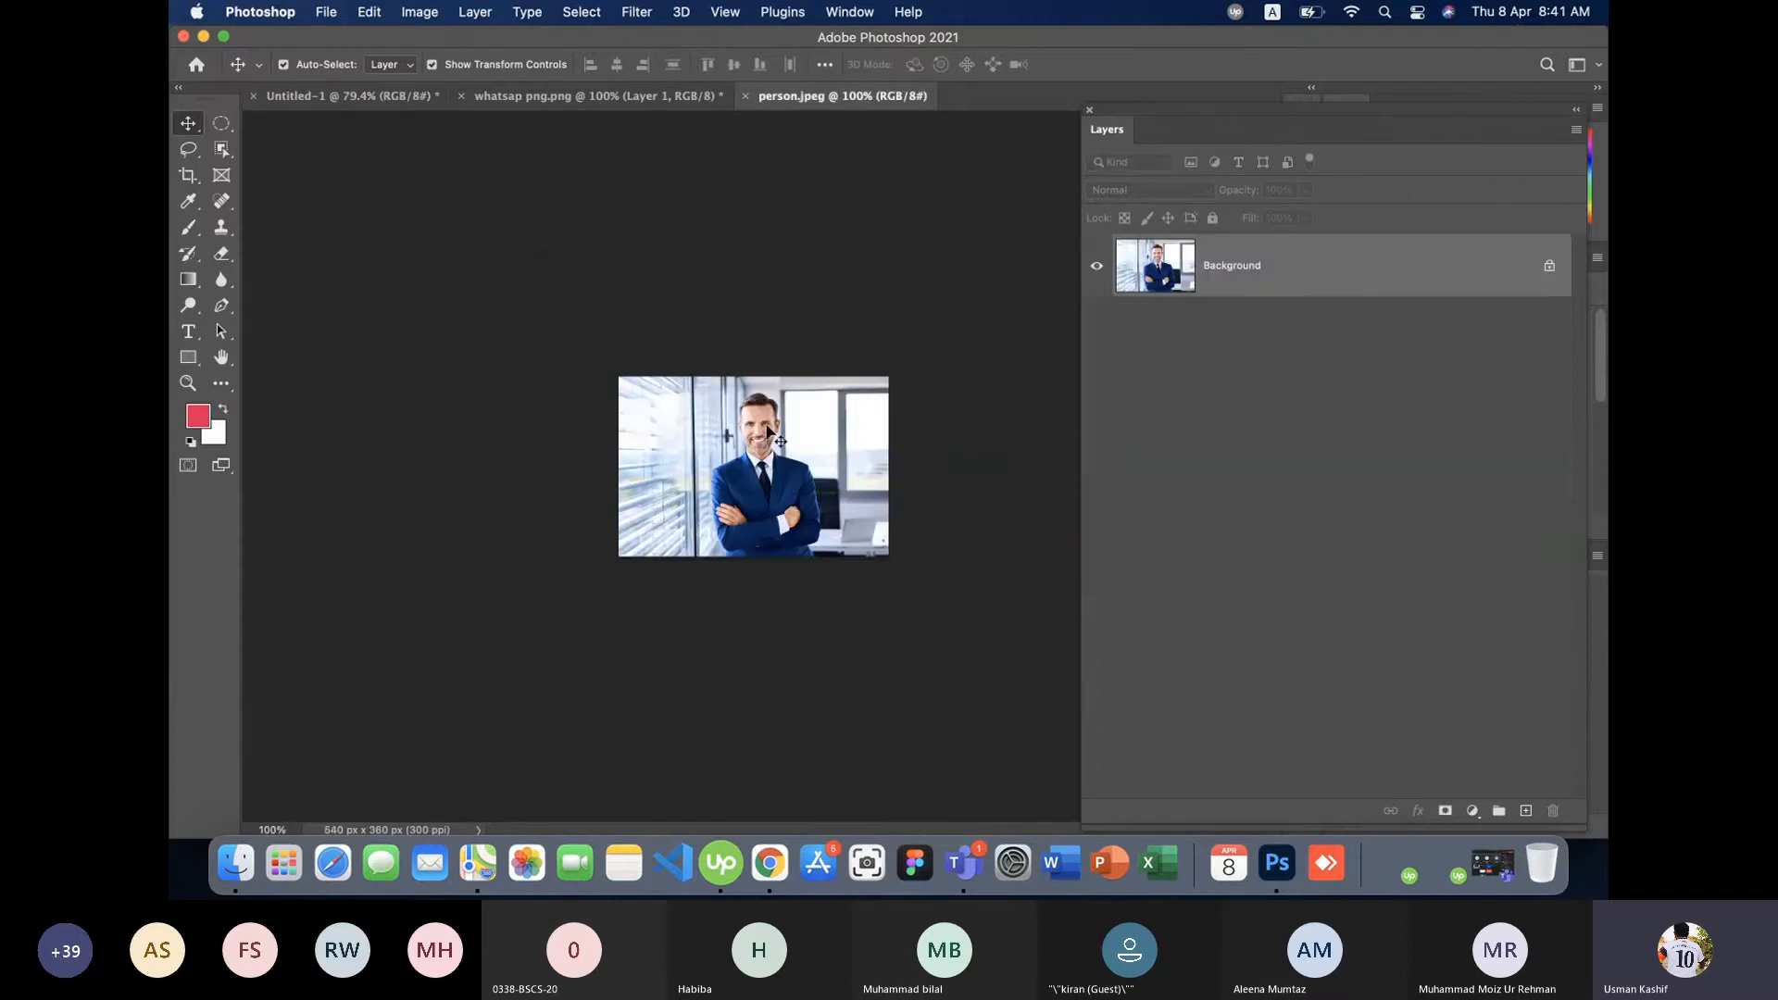
{"action": "left_click_drag", "start_coordinate": [798, 500], "coordinate": [368, 111]}
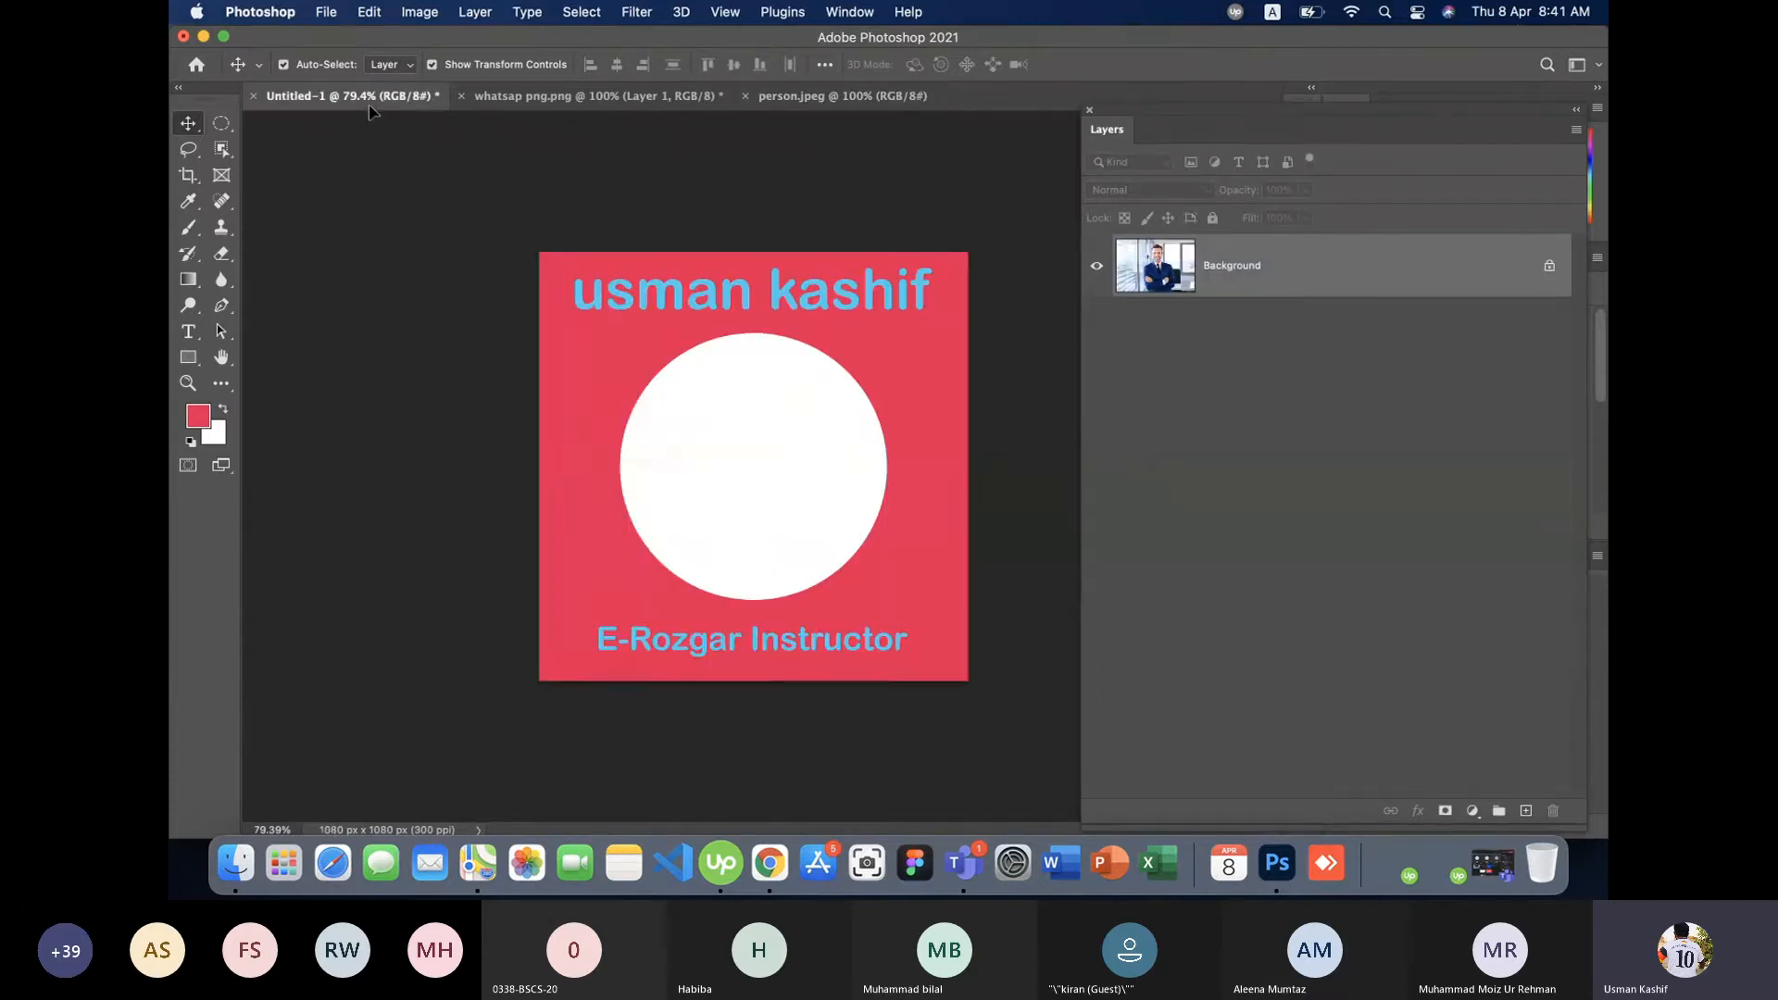
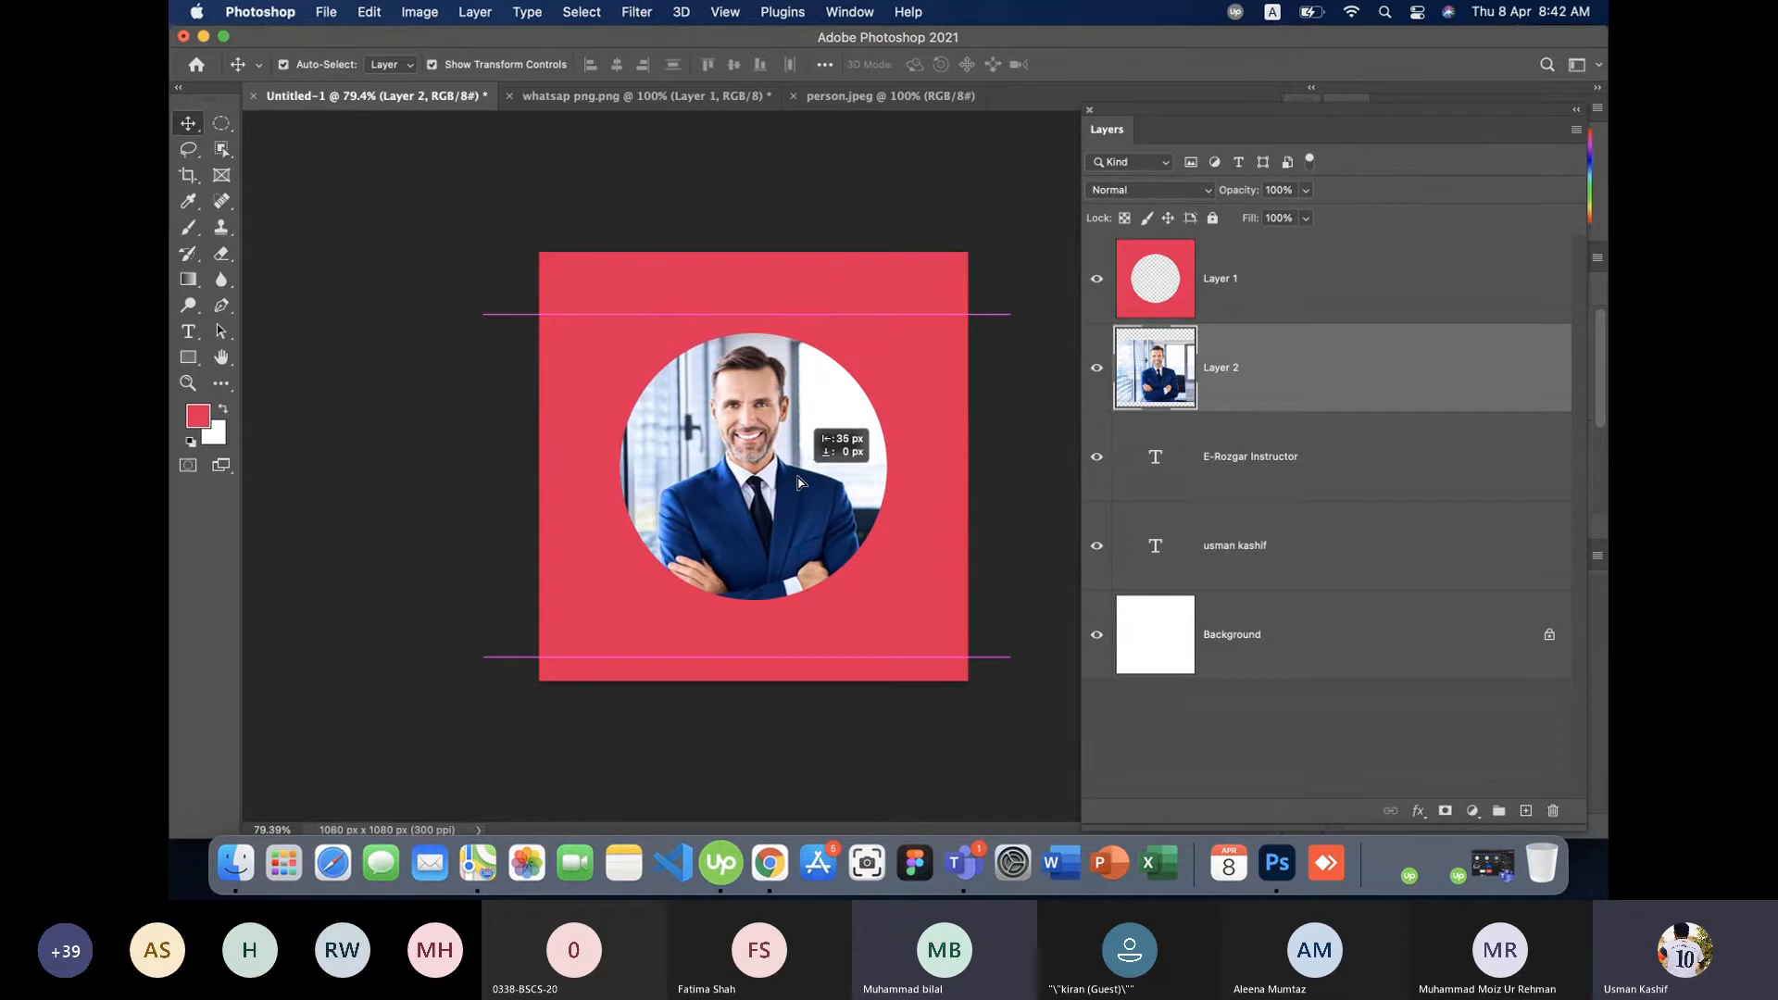
{"action": "left_click", "coordinate": [365, 278]}
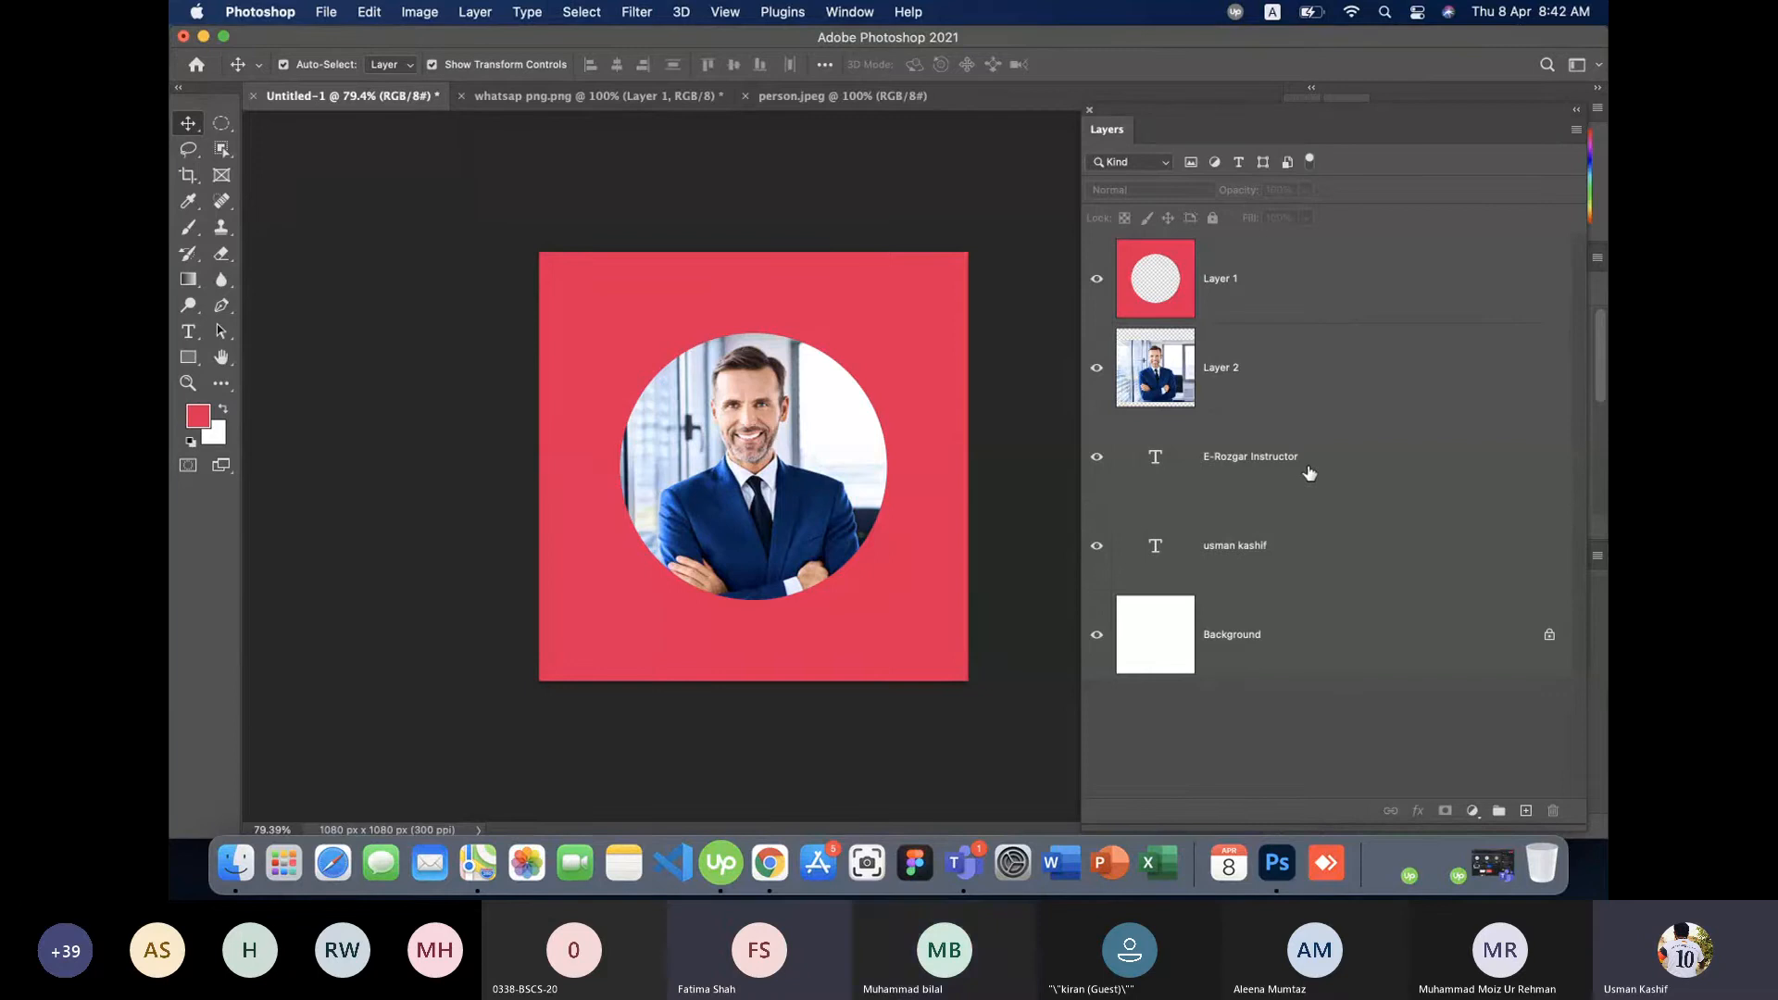
- Raise the "E-Rozgar Instructor" text layer and the name text layer above the red Layer 1
{"action": "left_click_drag", "start_coordinate": [1320, 475], "coordinate": [1317, 259]}
{"action": "left_click_drag", "start_coordinate": [1303, 550], "coordinate": [1335, 257]}
{"action": "left_click", "coordinate": [1039, 482]}
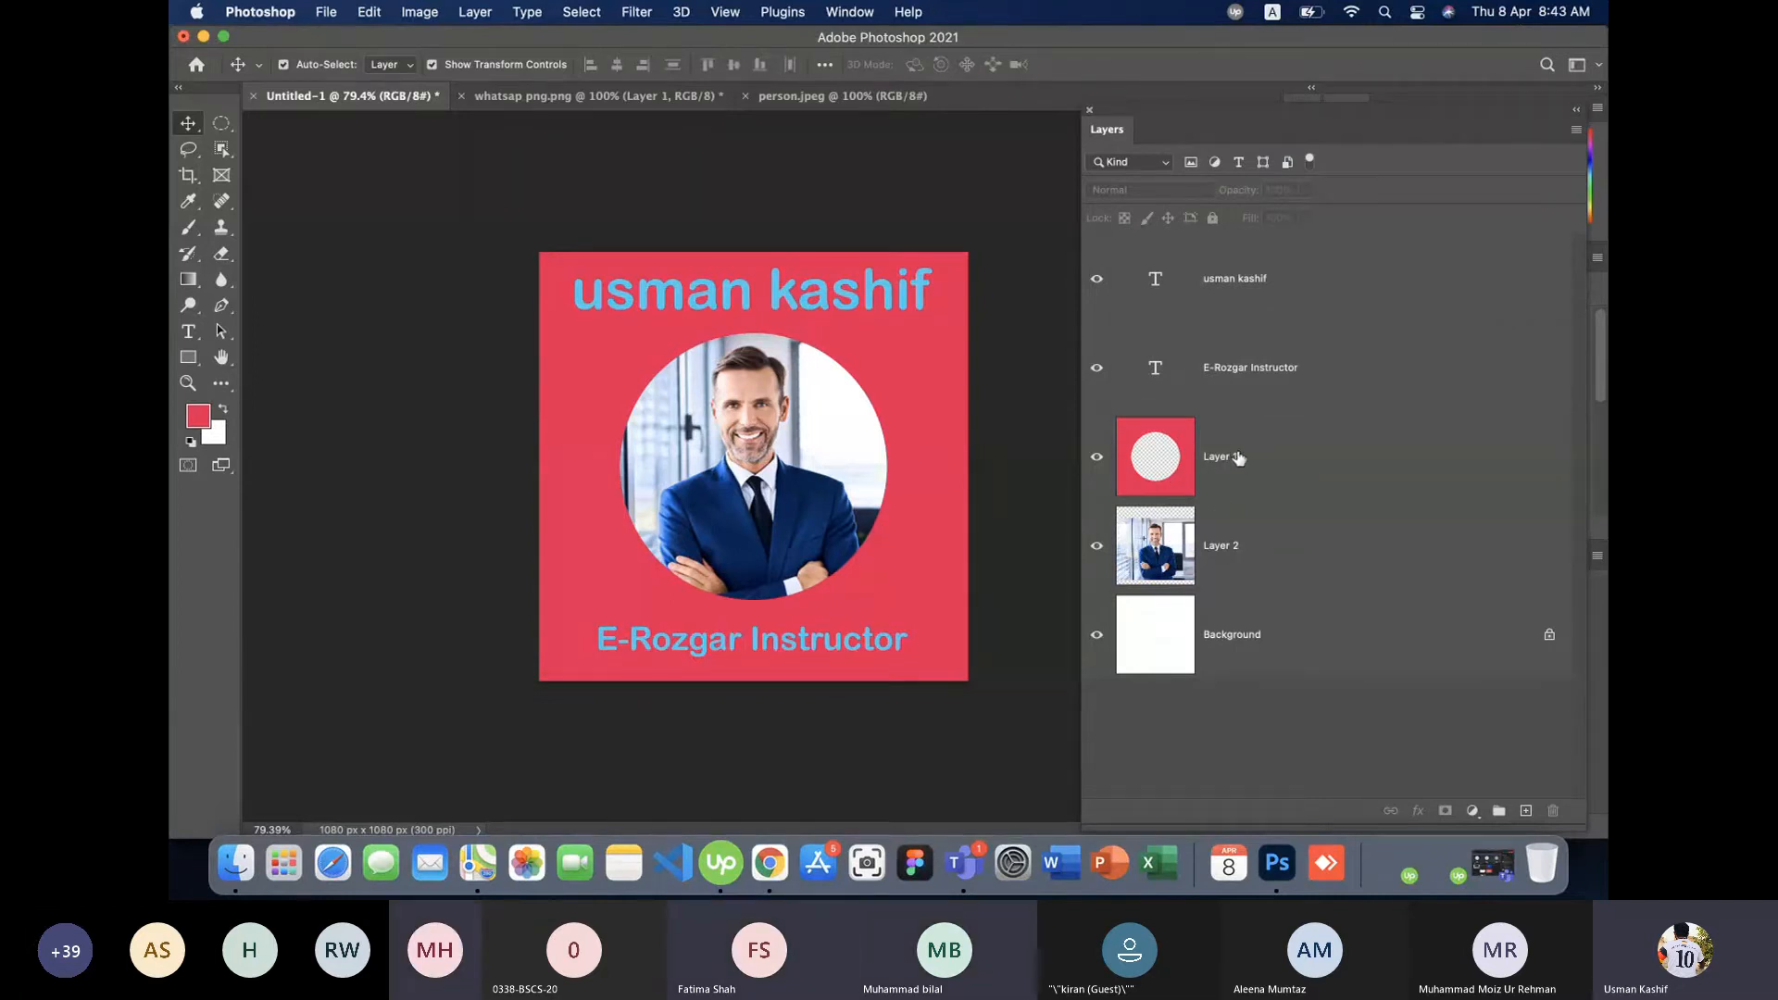
- Undo the recent layer reordering and the photo's last move
{"action": "key", "text": "super+z"}
{"action": "key", "text": "super+z"}
{"action": "key", "text": "super+z"}
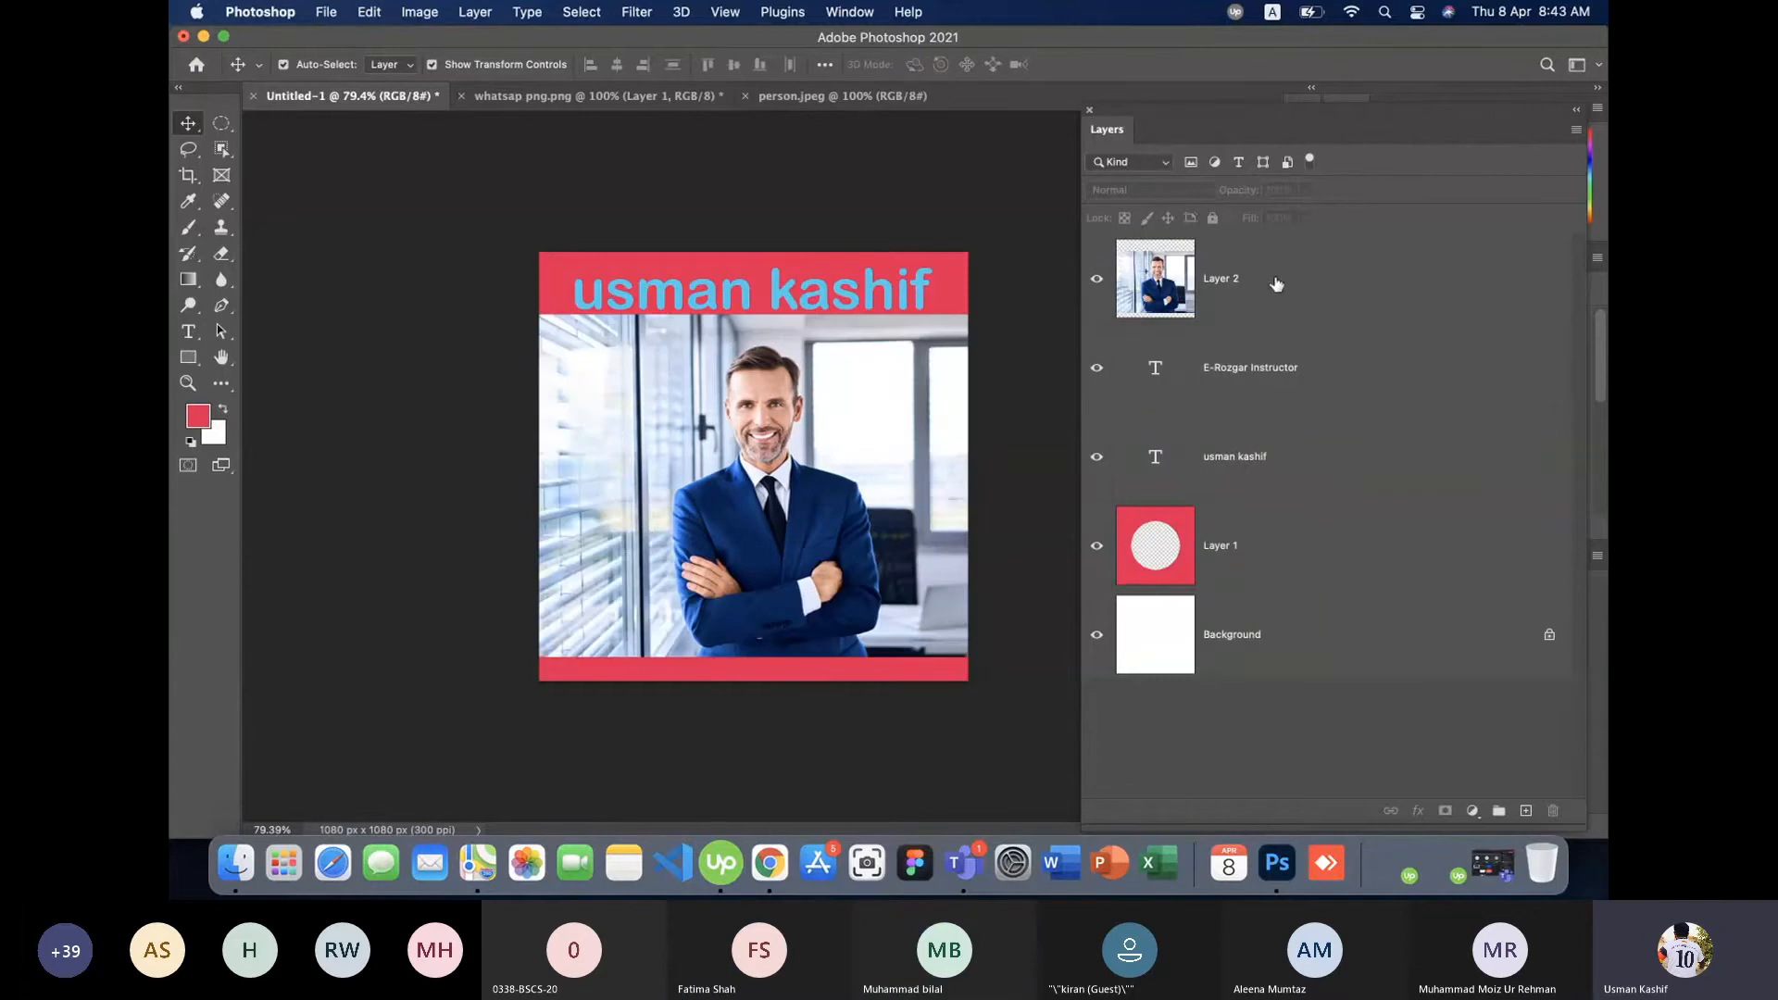
- Move the photo on Layer 2 directly beneath the red Layer 1 and shift it to centre the man in the circular opening
{"action": "left_click", "coordinate": [1333, 281]}
{"action": "left_click_drag", "start_coordinate": [1297, 282], "coordinate": [1238, 582]}
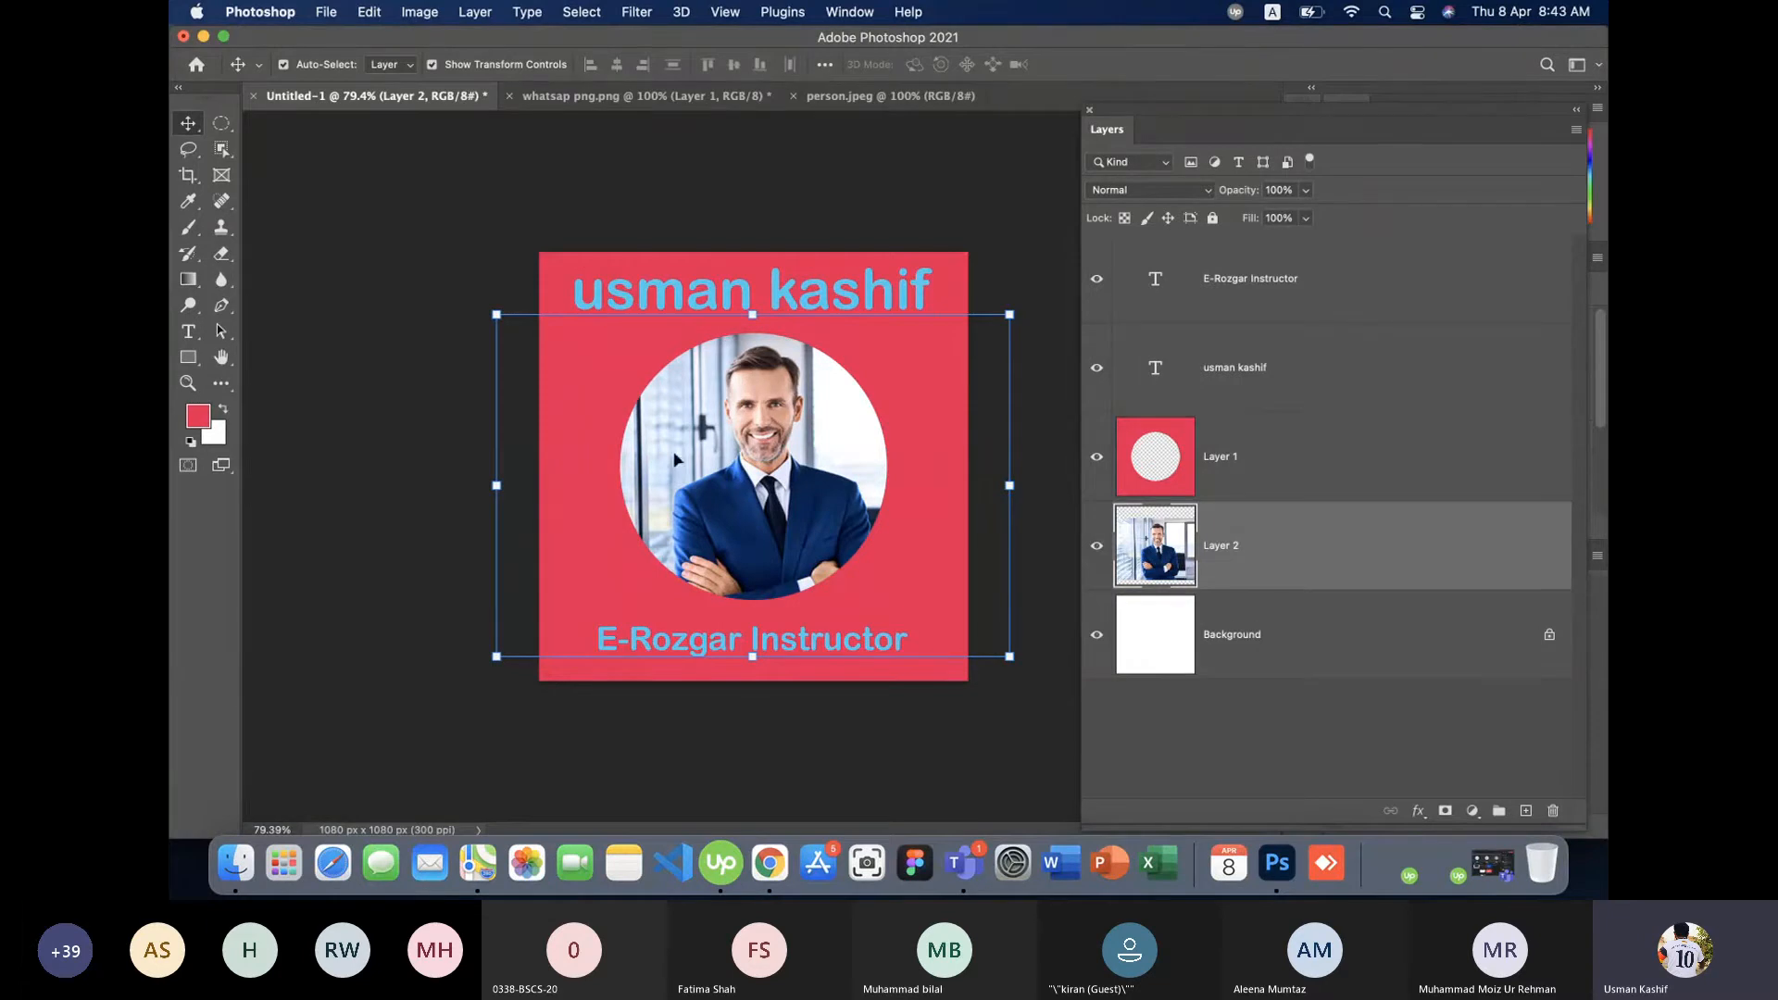
{"action": "left_click_drag", "start_coordinate": [801, 431], "coordinate": [789, 468]}
{"action": "left_click", "coordinate": [401, 387]}
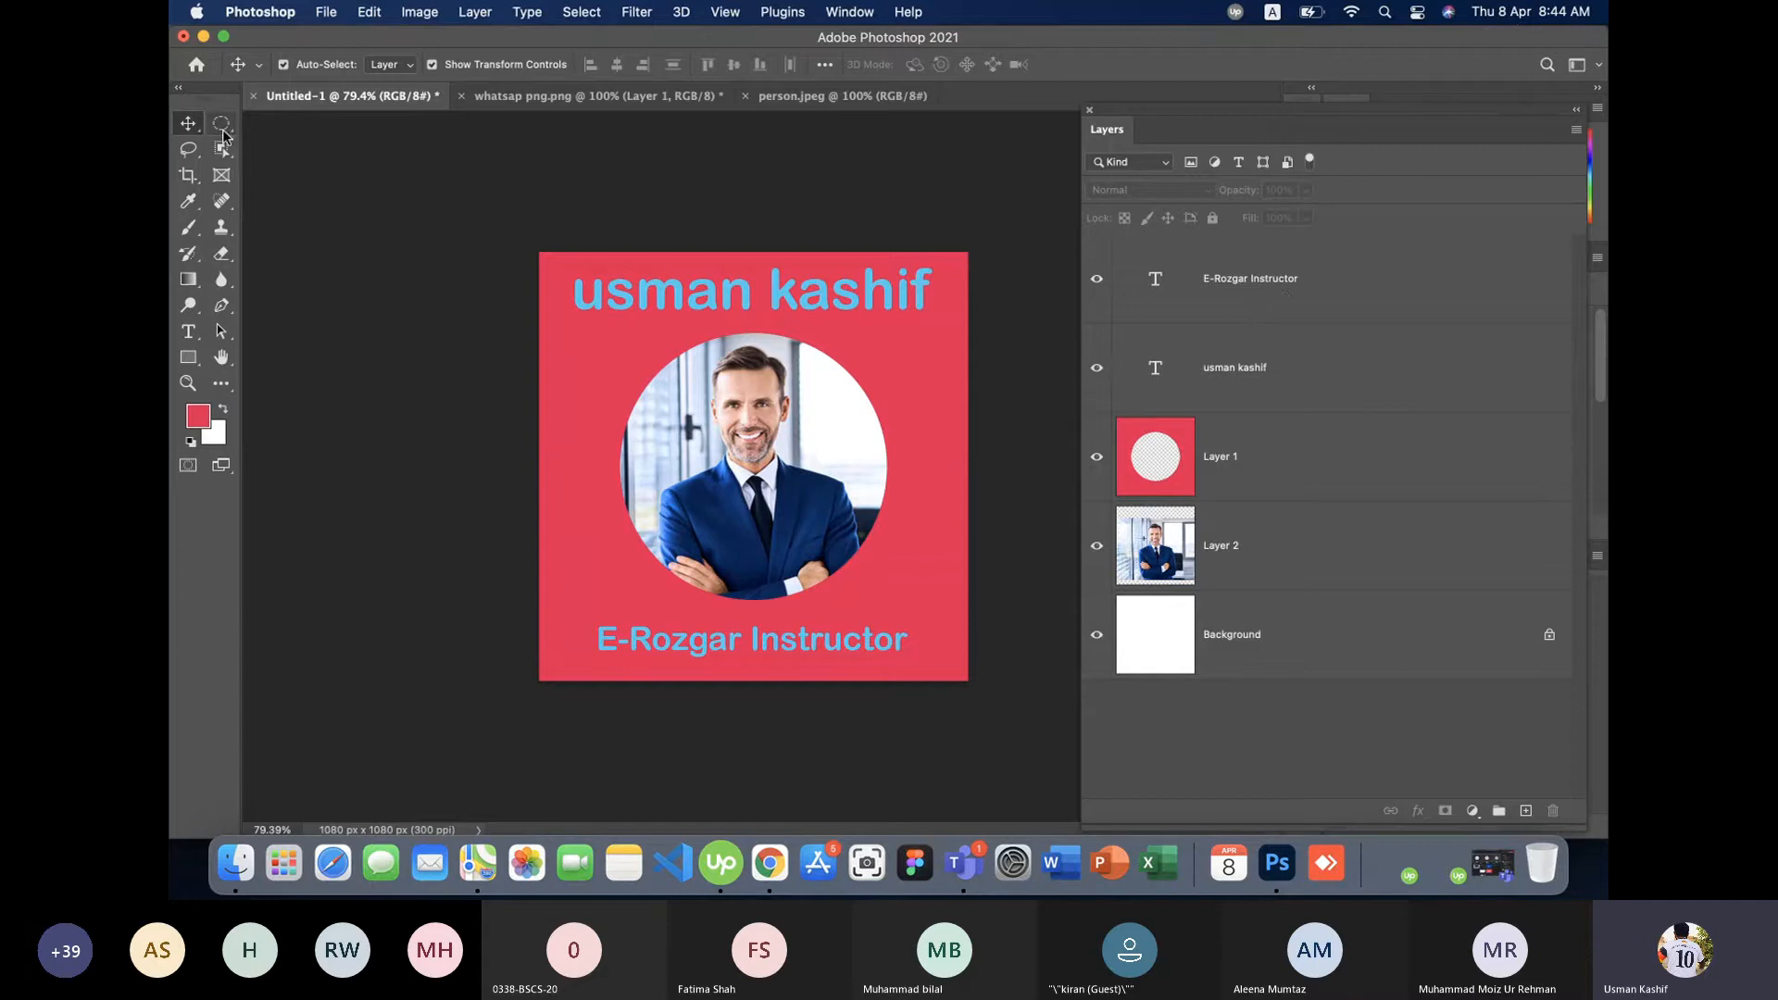
{"action": "left_click_drag", "start_coordinate": [223, 136], "coordinate": [293, 125]}
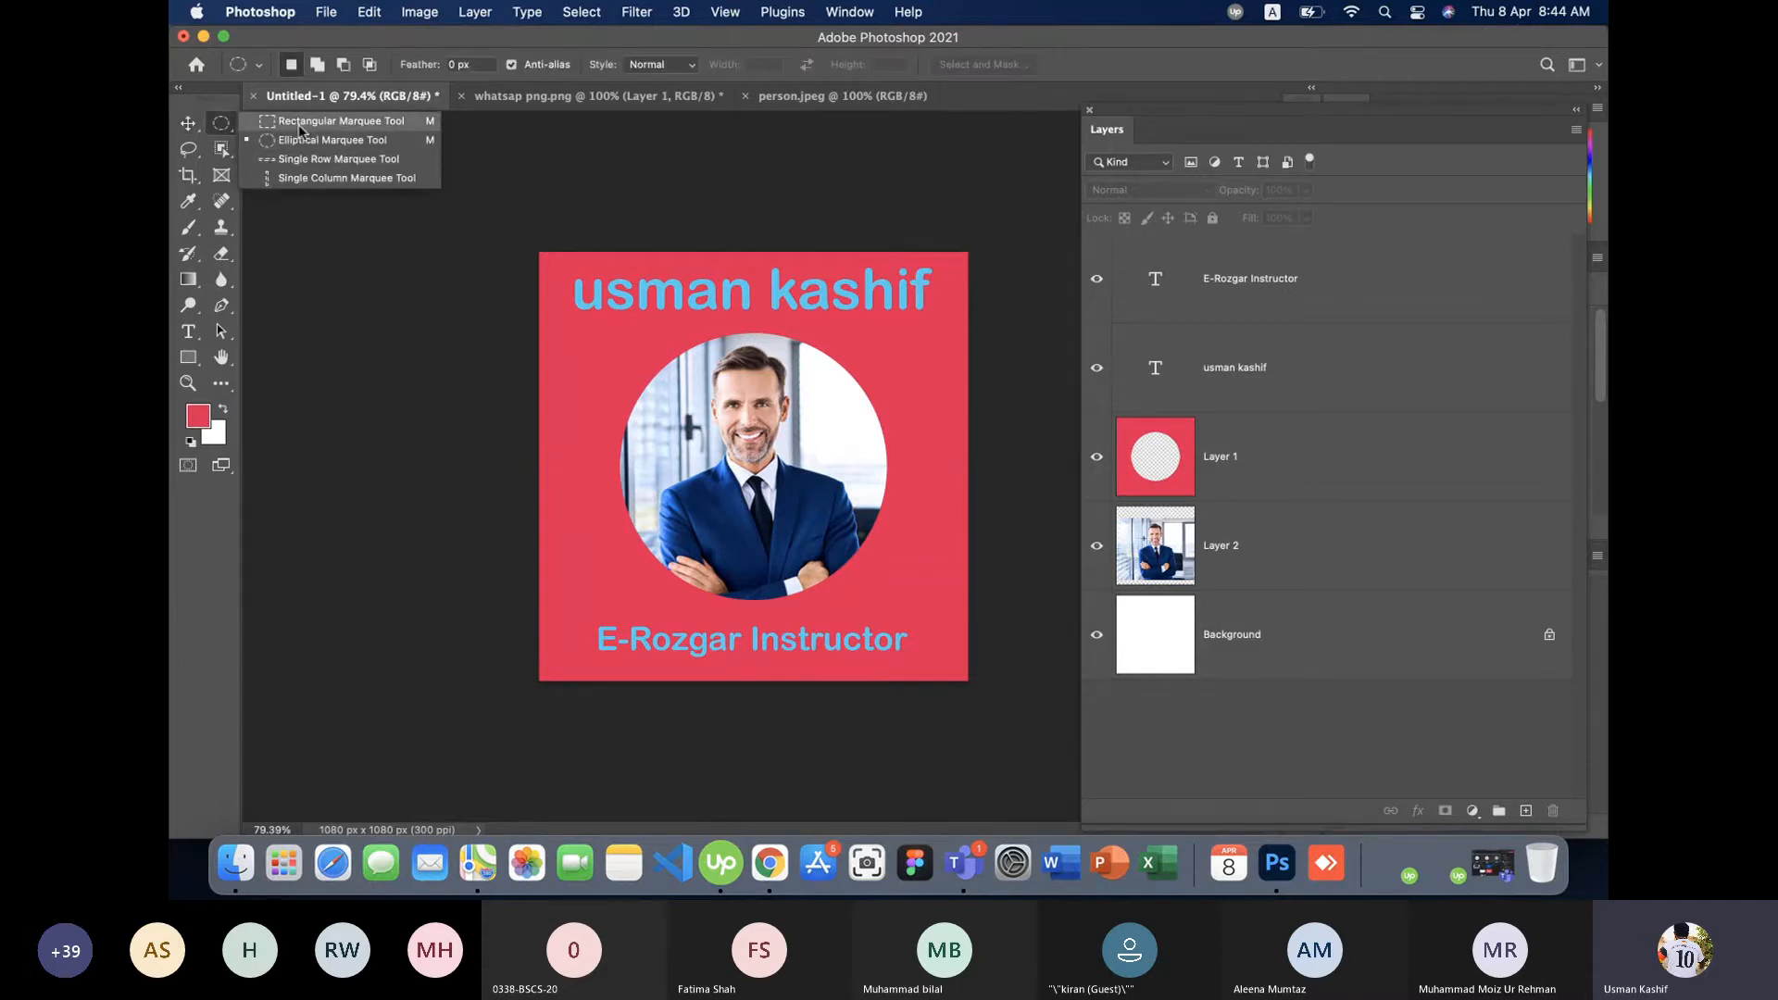
{"action": "left_click", "coordinate": [188, 123]}
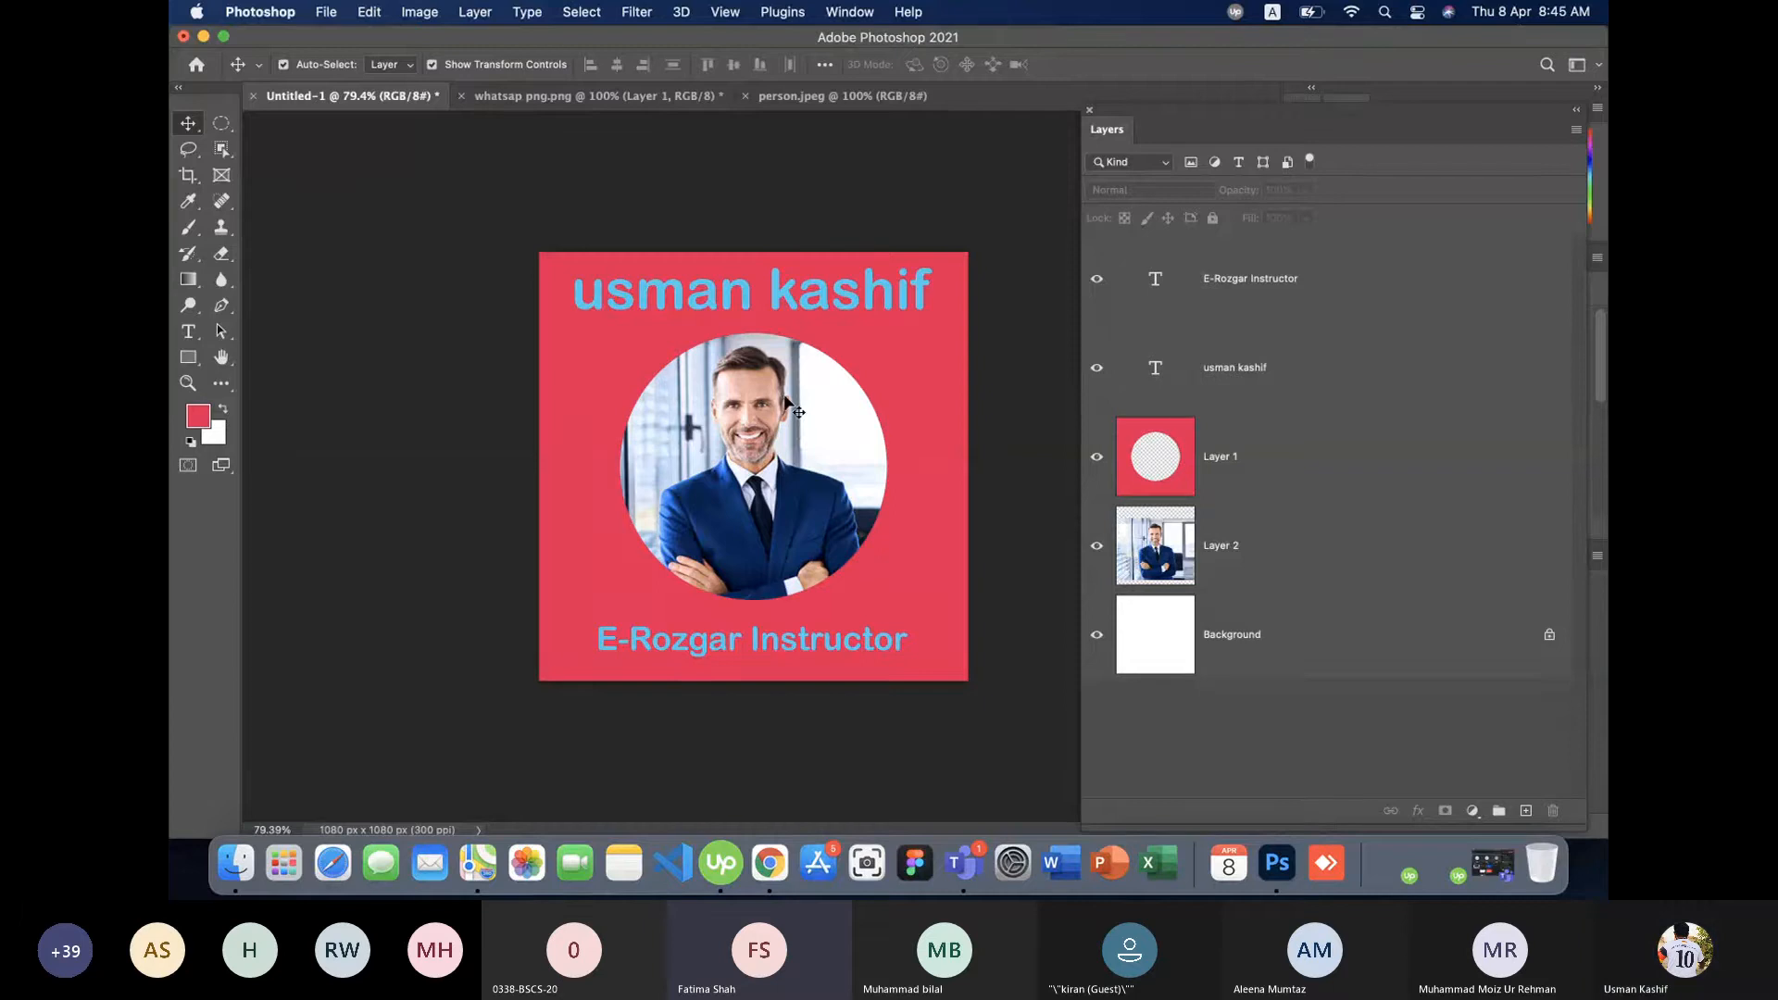
- Delete both text layers, the red Layer 1 and the photo on Layer 2, keeping only the Background layer
{"action": "left_click", "coordinate": [787, 403]}
{"action": "left_click", "coordinate": [1424, 294]}
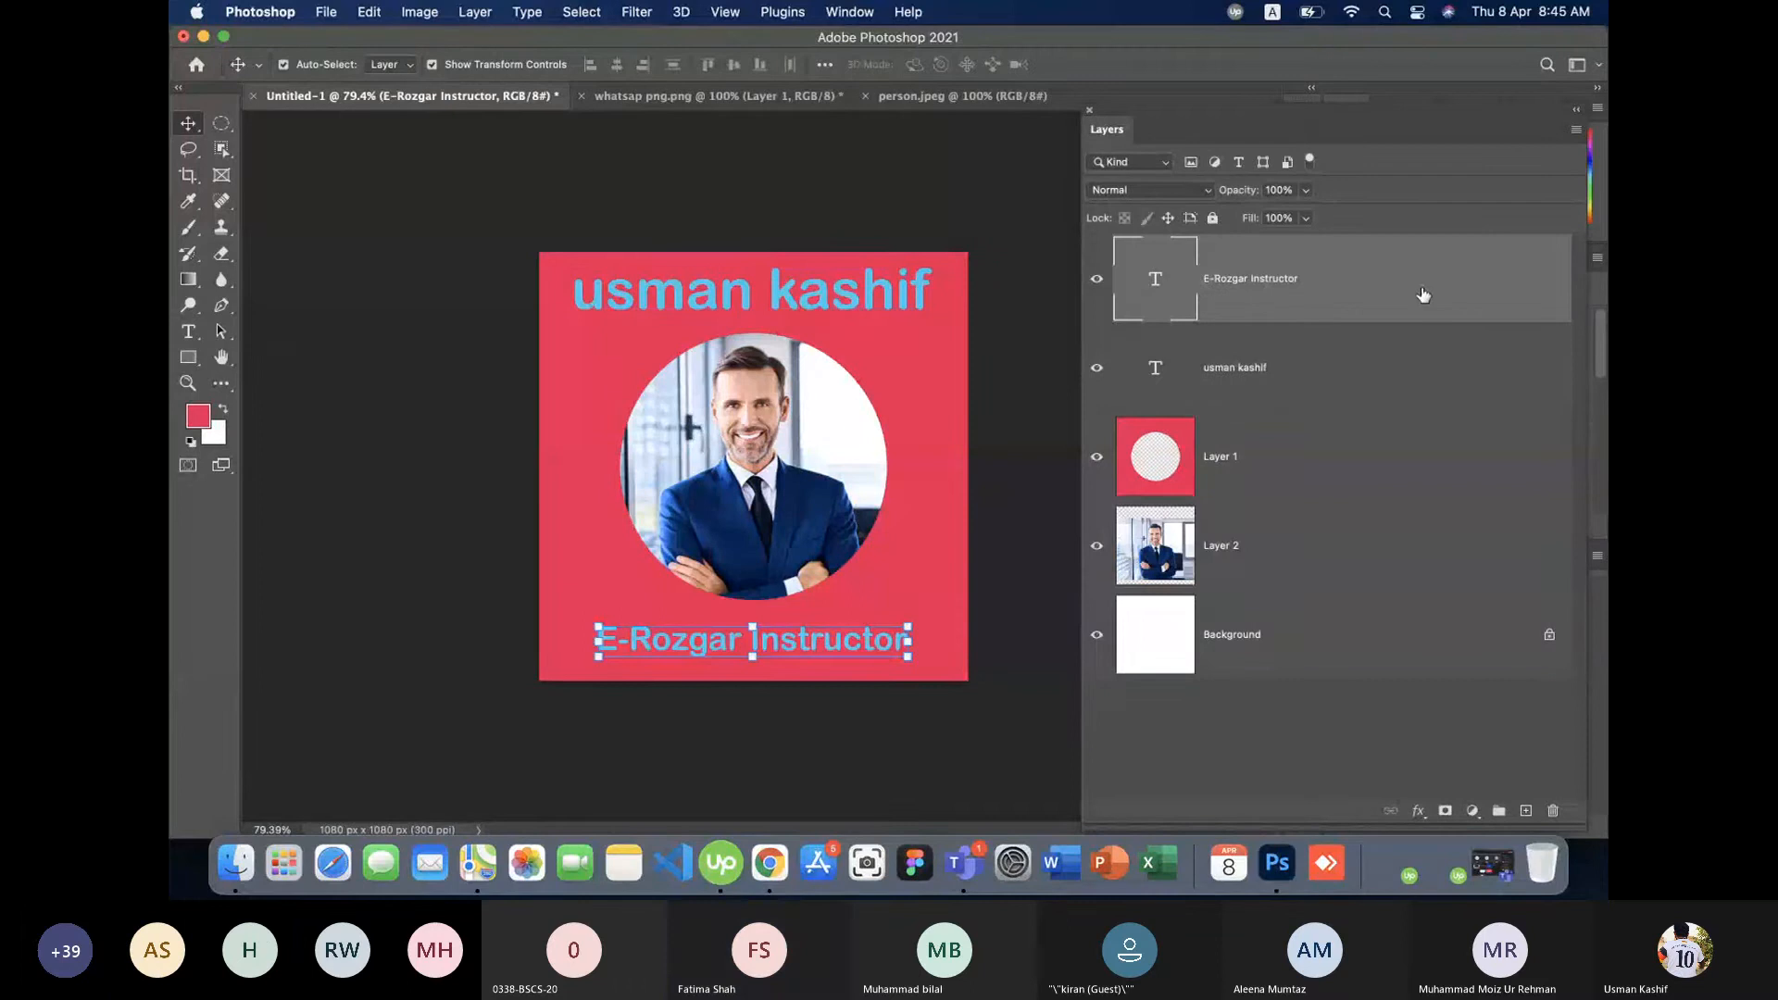
{"action": "key", "text": "BackSpace"}
{"action": "key", "text": "BackSpace"}
{"action": "key", "text": "BackSpace"}
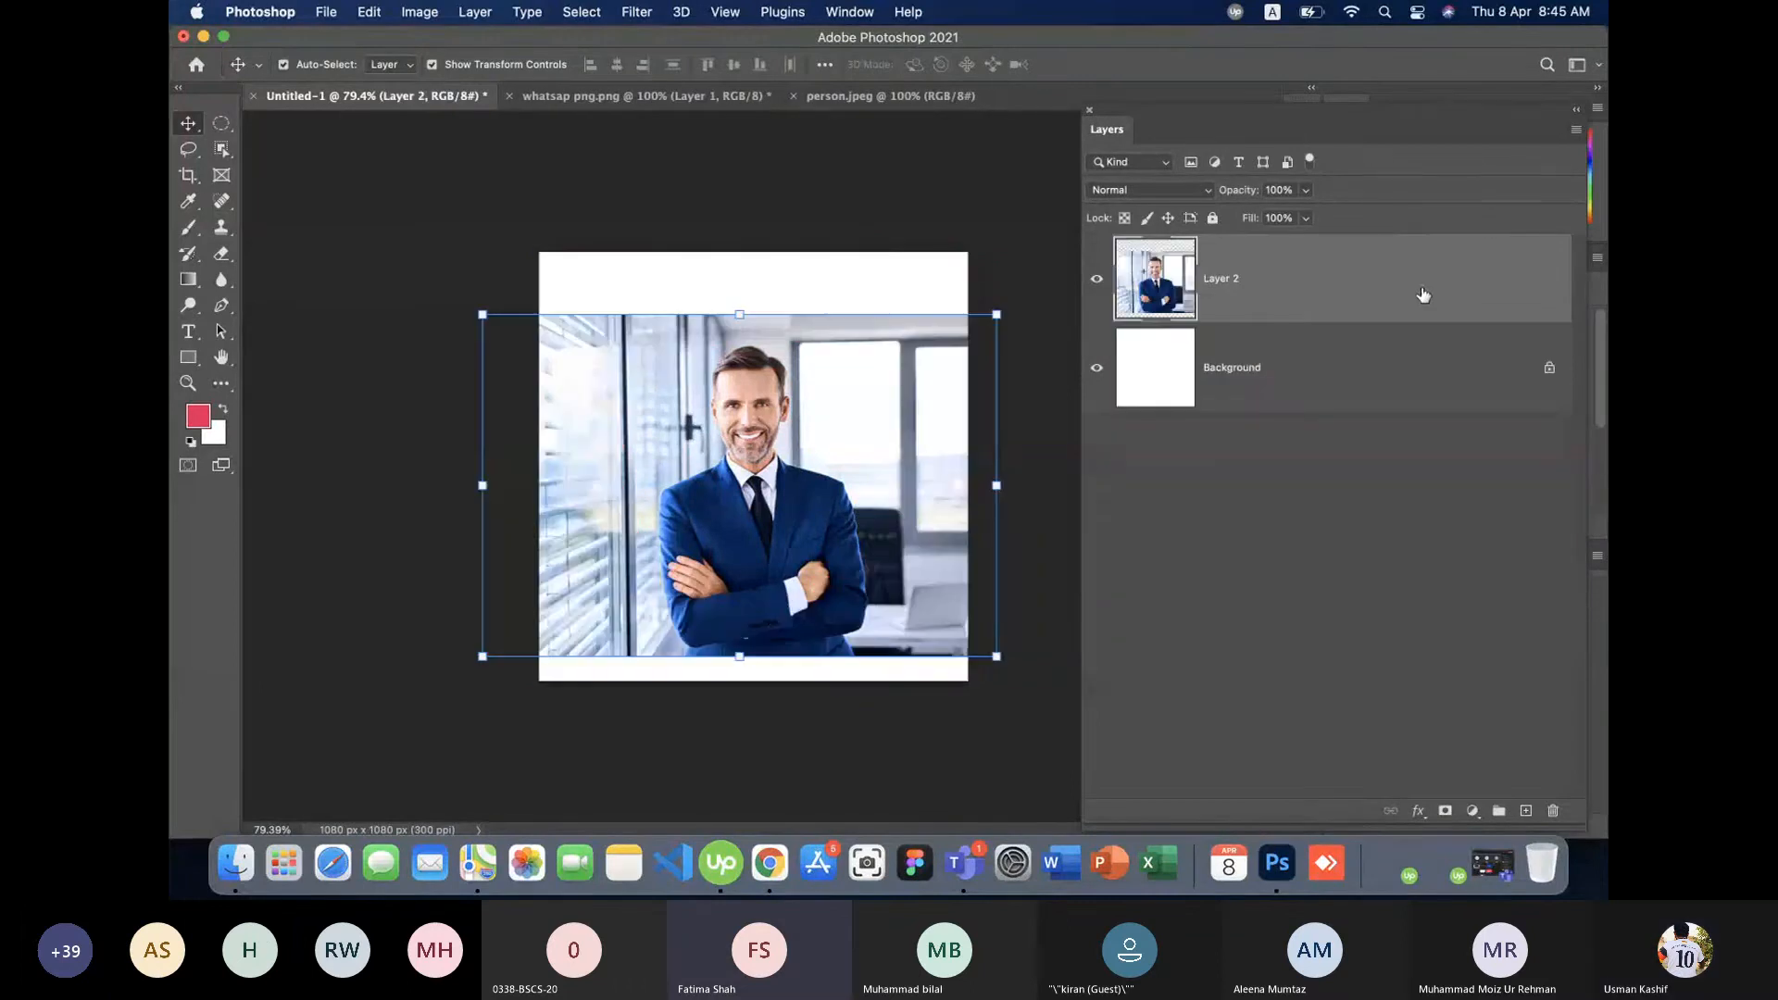
{"action": "key", "text": "BackSpace"}
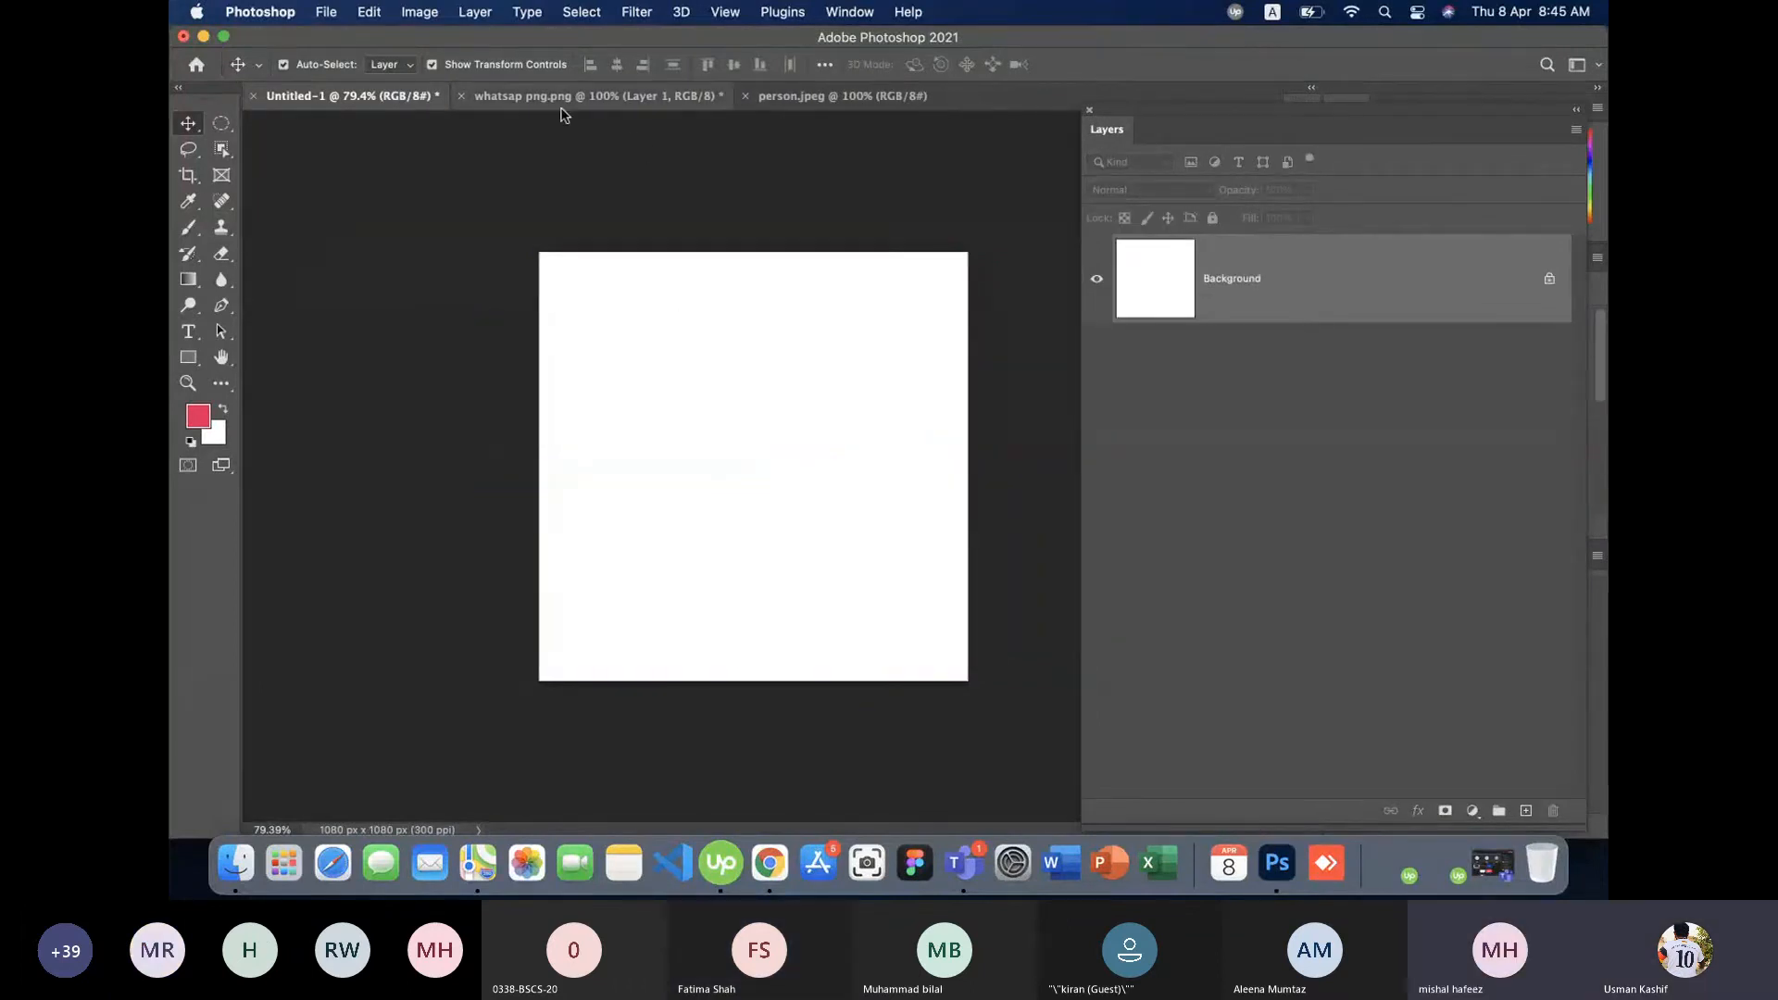
- Close whatsap png.png without saving its changes, and close person.jpeg as well
{"action": "left_click", "coordinate": [466, 99]}
{"action": "left_click", "coordinate": [461, 97]}
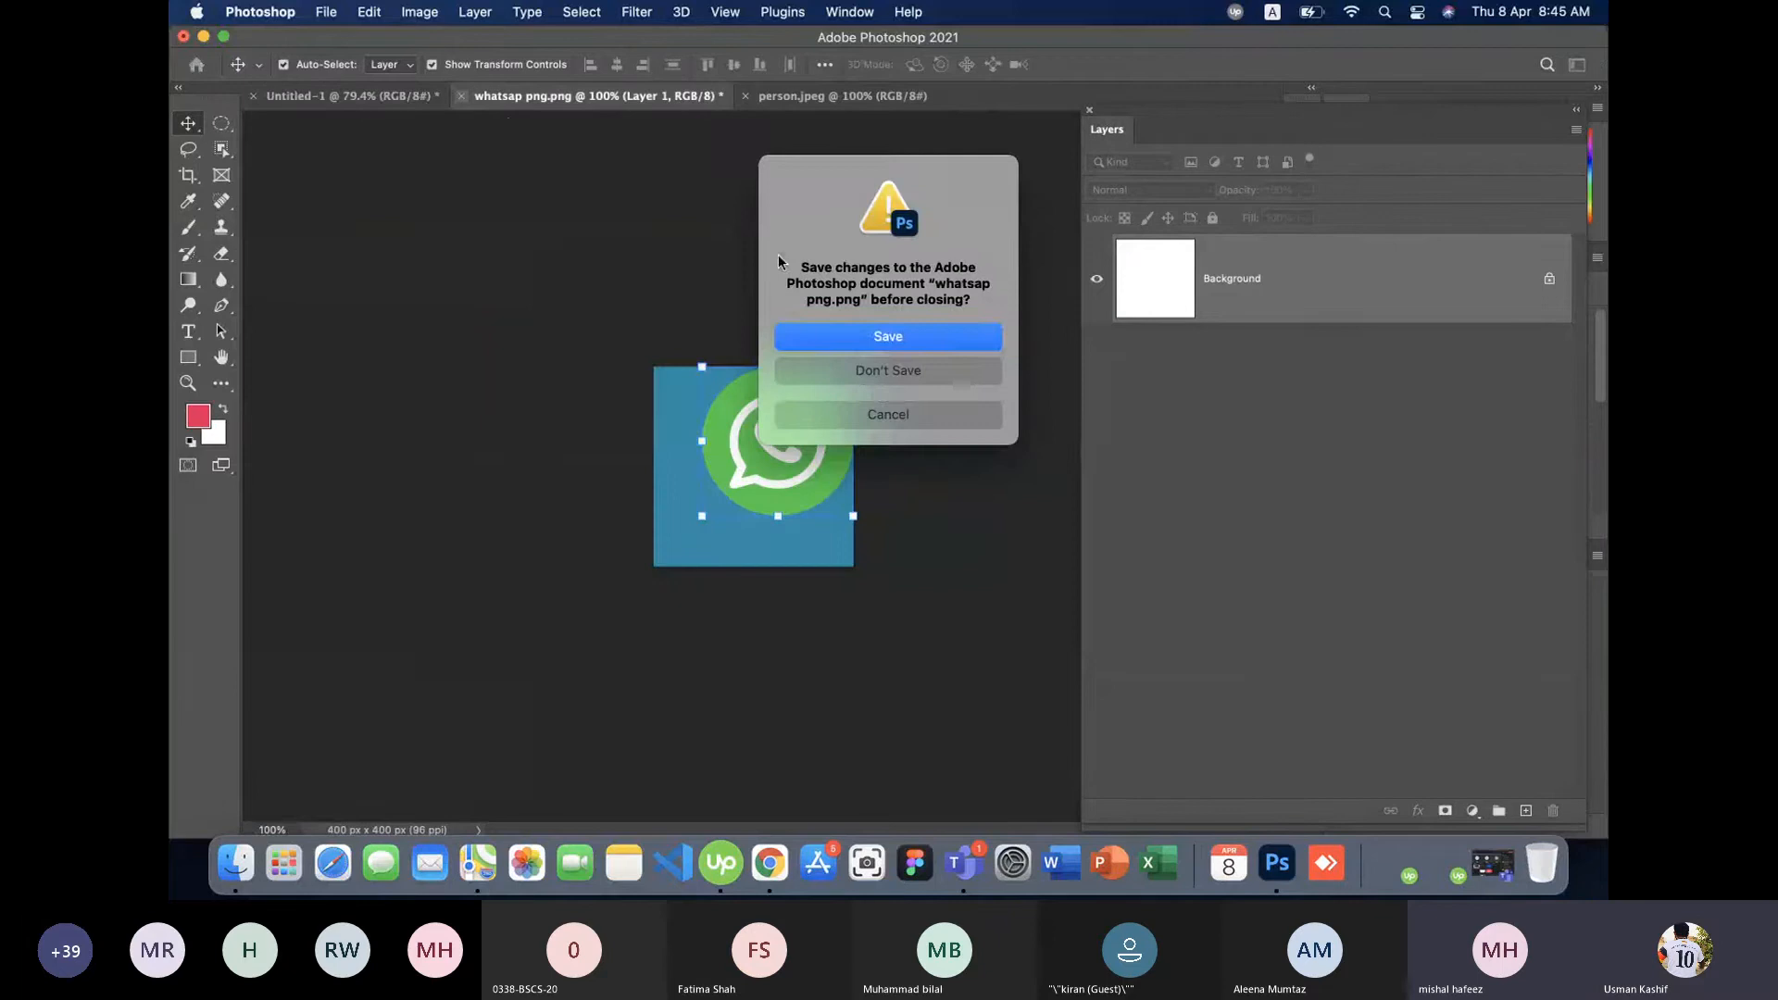
{"action": "left_click", "coordinate": [880, 387]}
{"action": "left_click", "coordinate": [461, 96]}
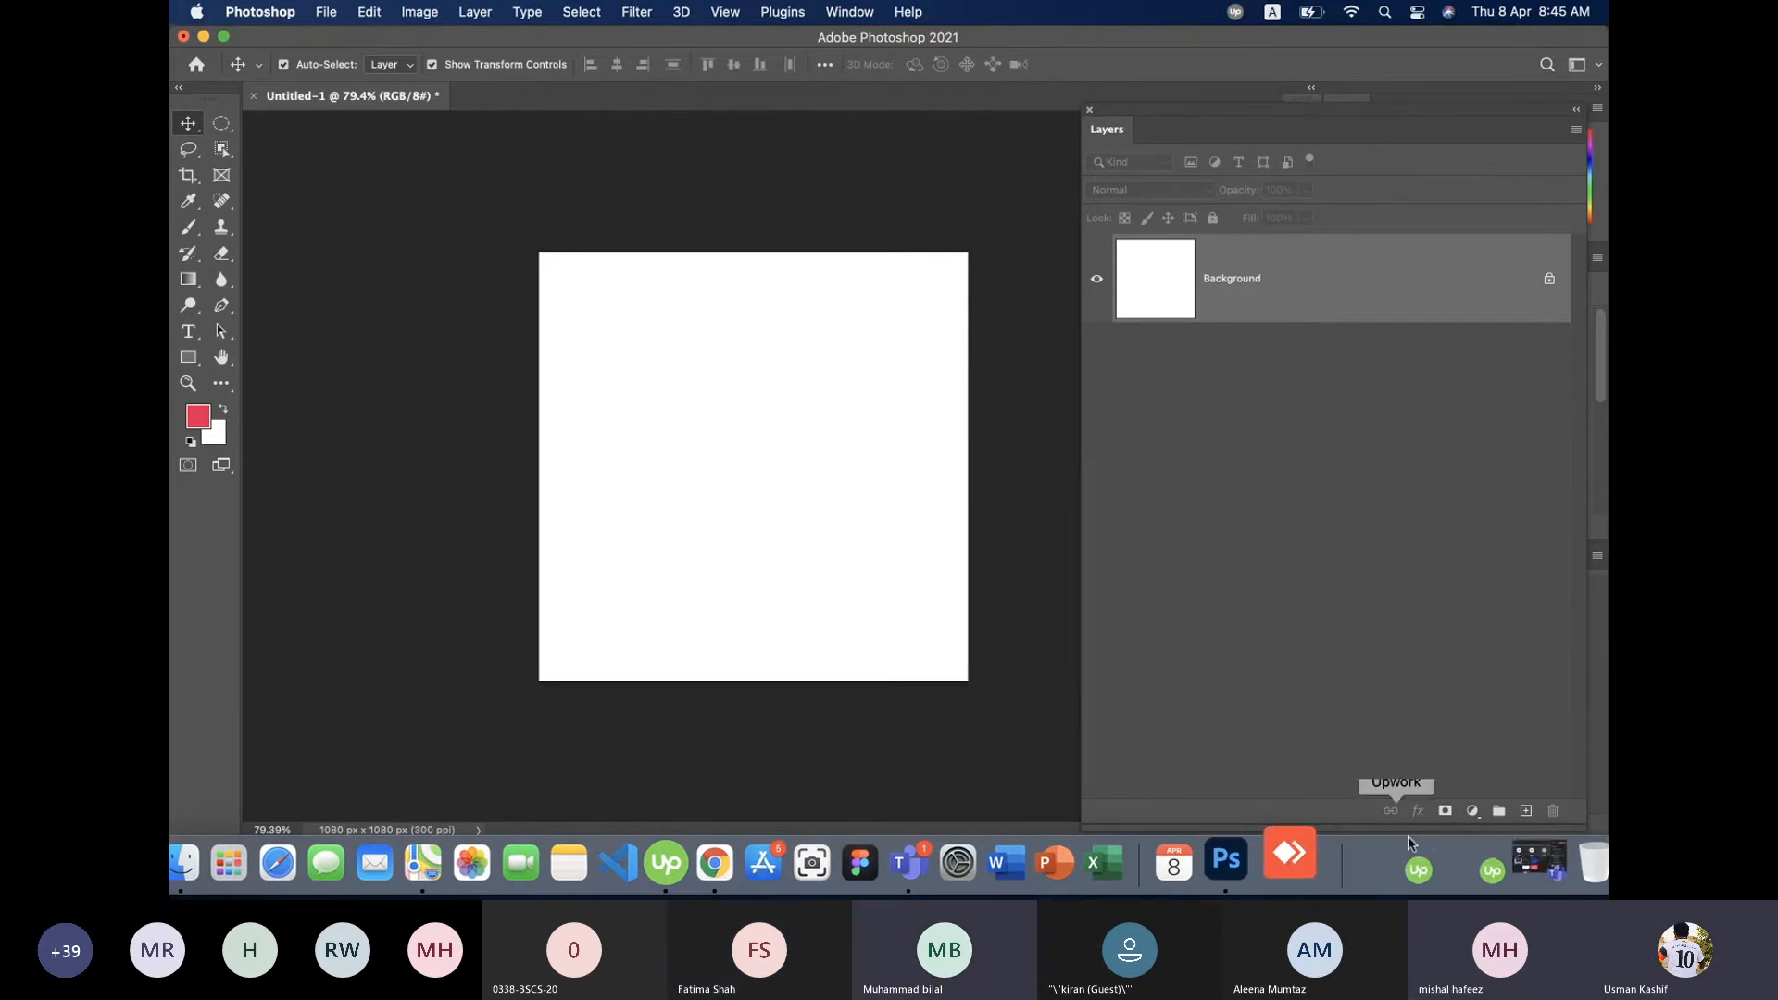
- Switch to Microsoft Teams to check the meeting chat, and return to Photoshop
{"action": "left_click", "coordinate": [1544, 864]}
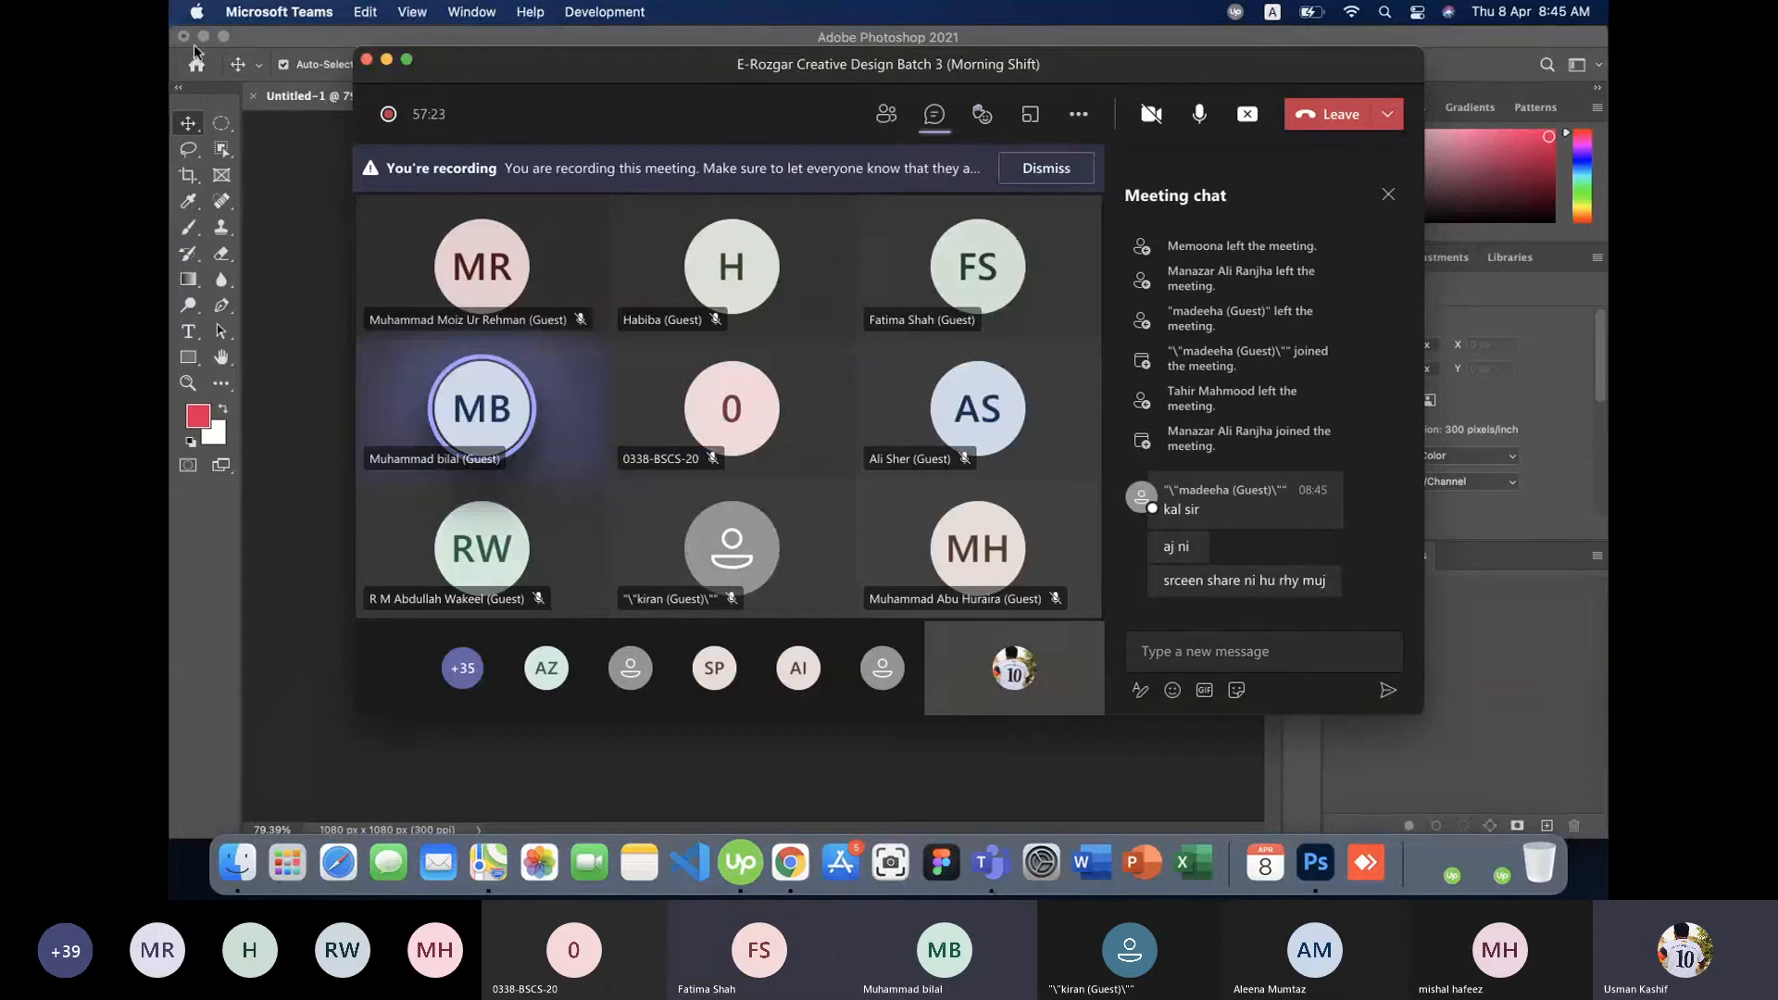
{"action": "left_click", "coordinate": [387, 58]}
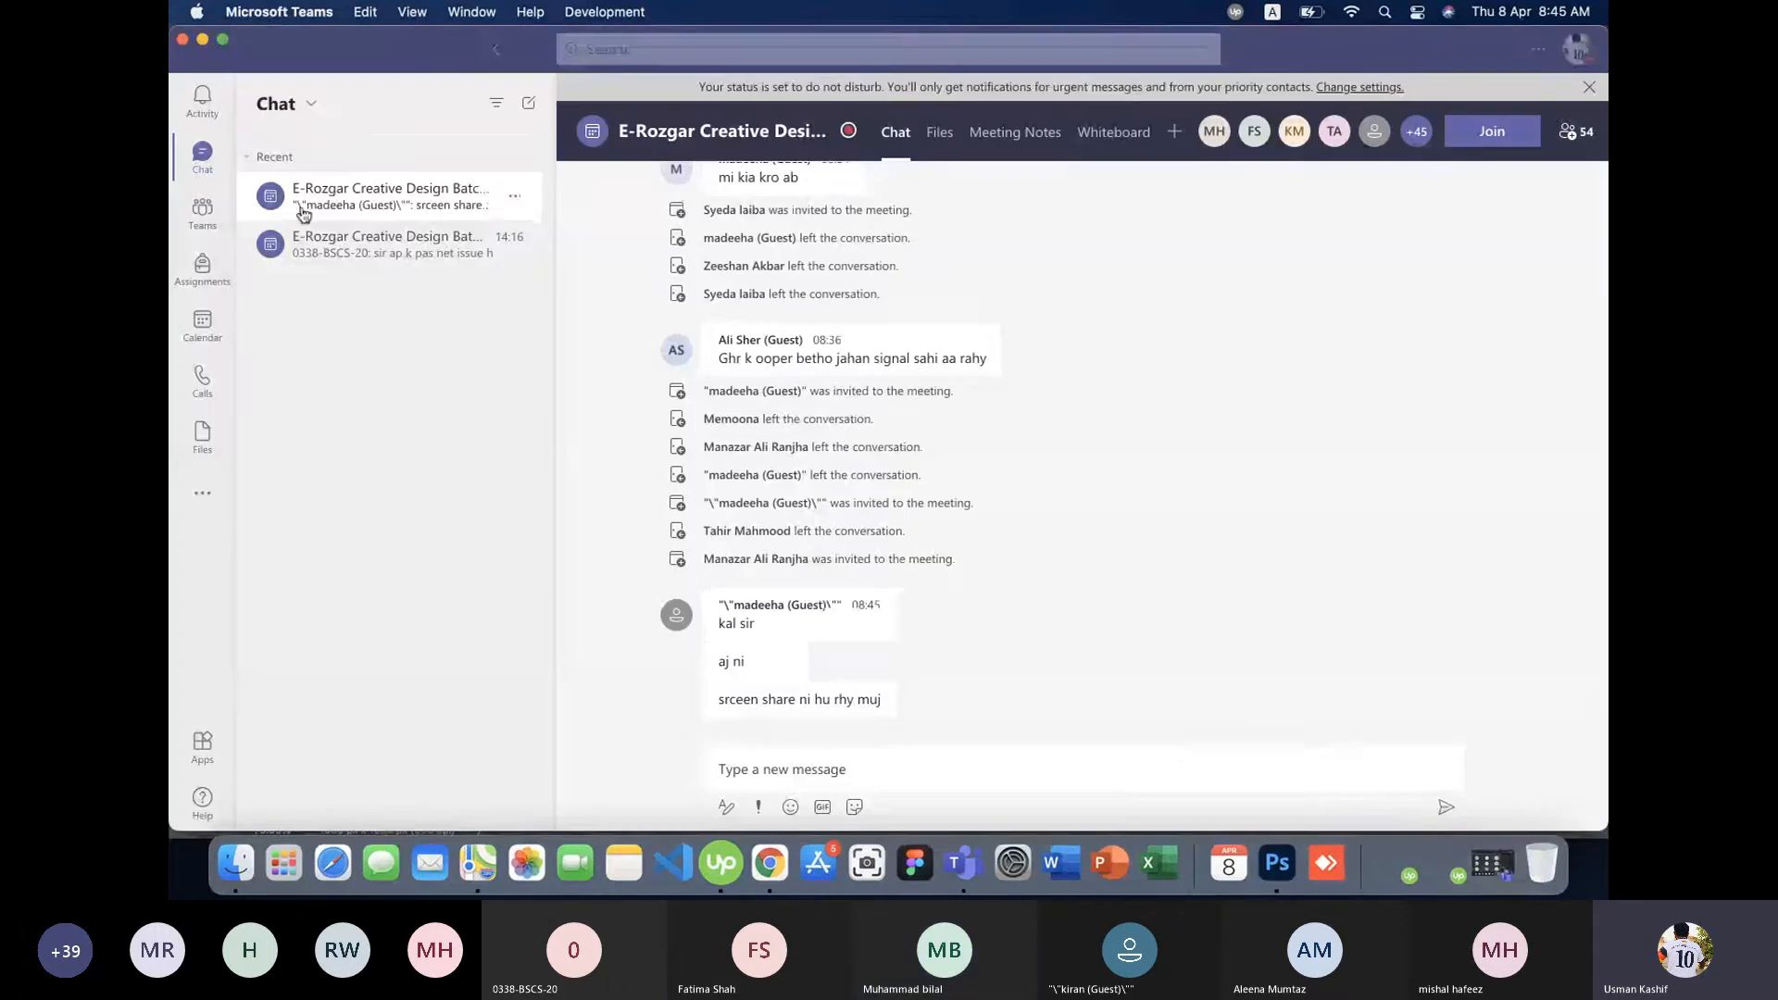
{"action": "left_click", "coordinate": [1274, 850]}
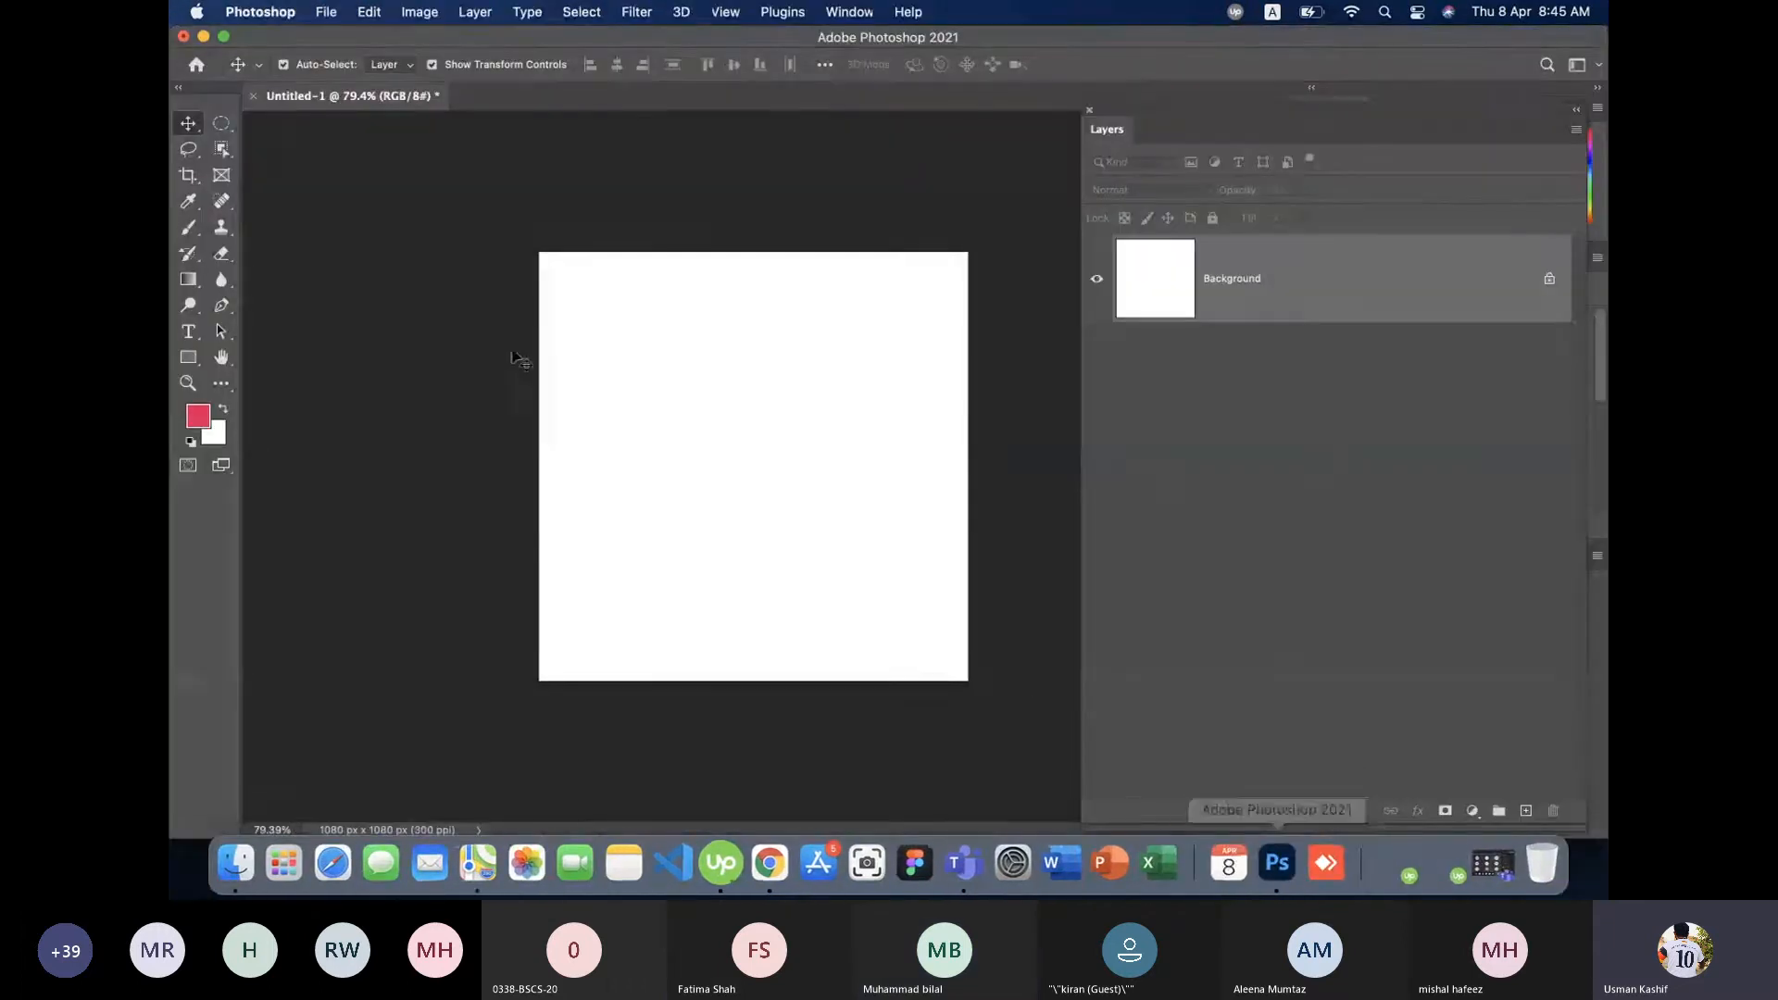
- Set the marquee tool group to the Rectangular Marquee tool and return to the Move tool
{"action": "left_click_drag", "start_coordinate": [221, 124], "coordinate": [378, 127]}
{"action": "left_click_drag", "start_coordinate": [221, 124], "coordinate": [296, 122]}
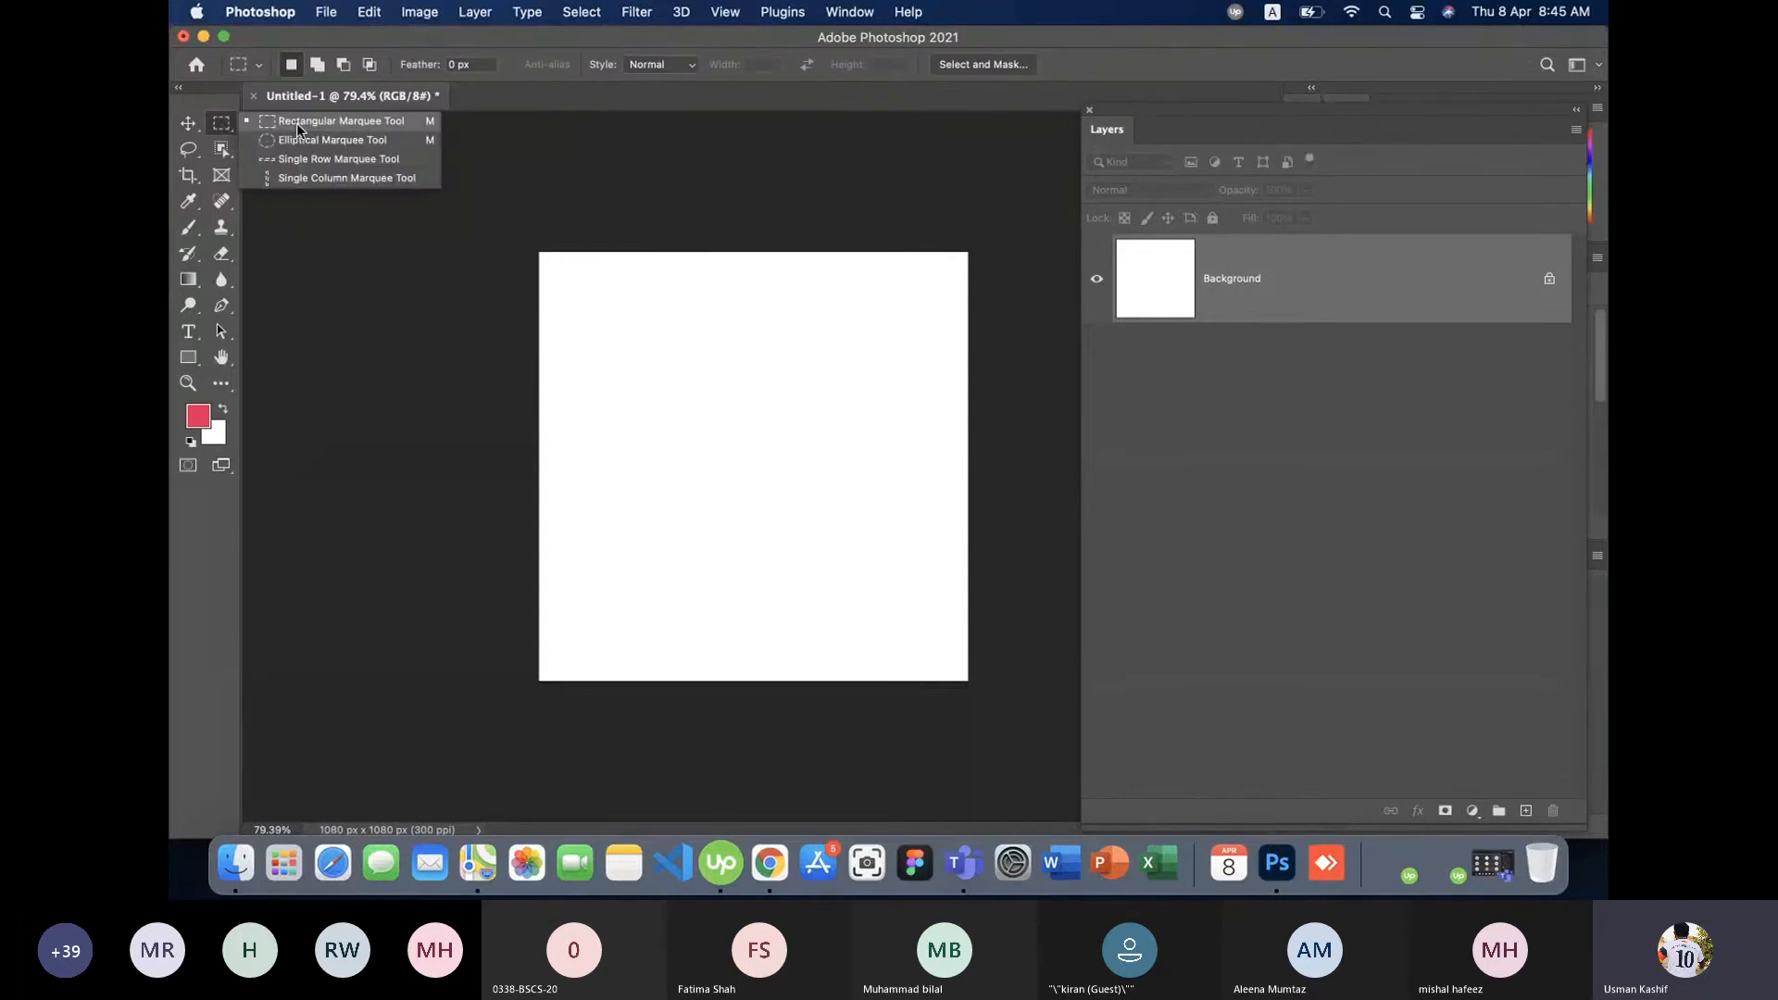
{"action": "left_click", "coordinate": [190, 125]}
{"action": "left_click_drag", "start_coordinate": [221, 124], "coordinate": [331, 123]}
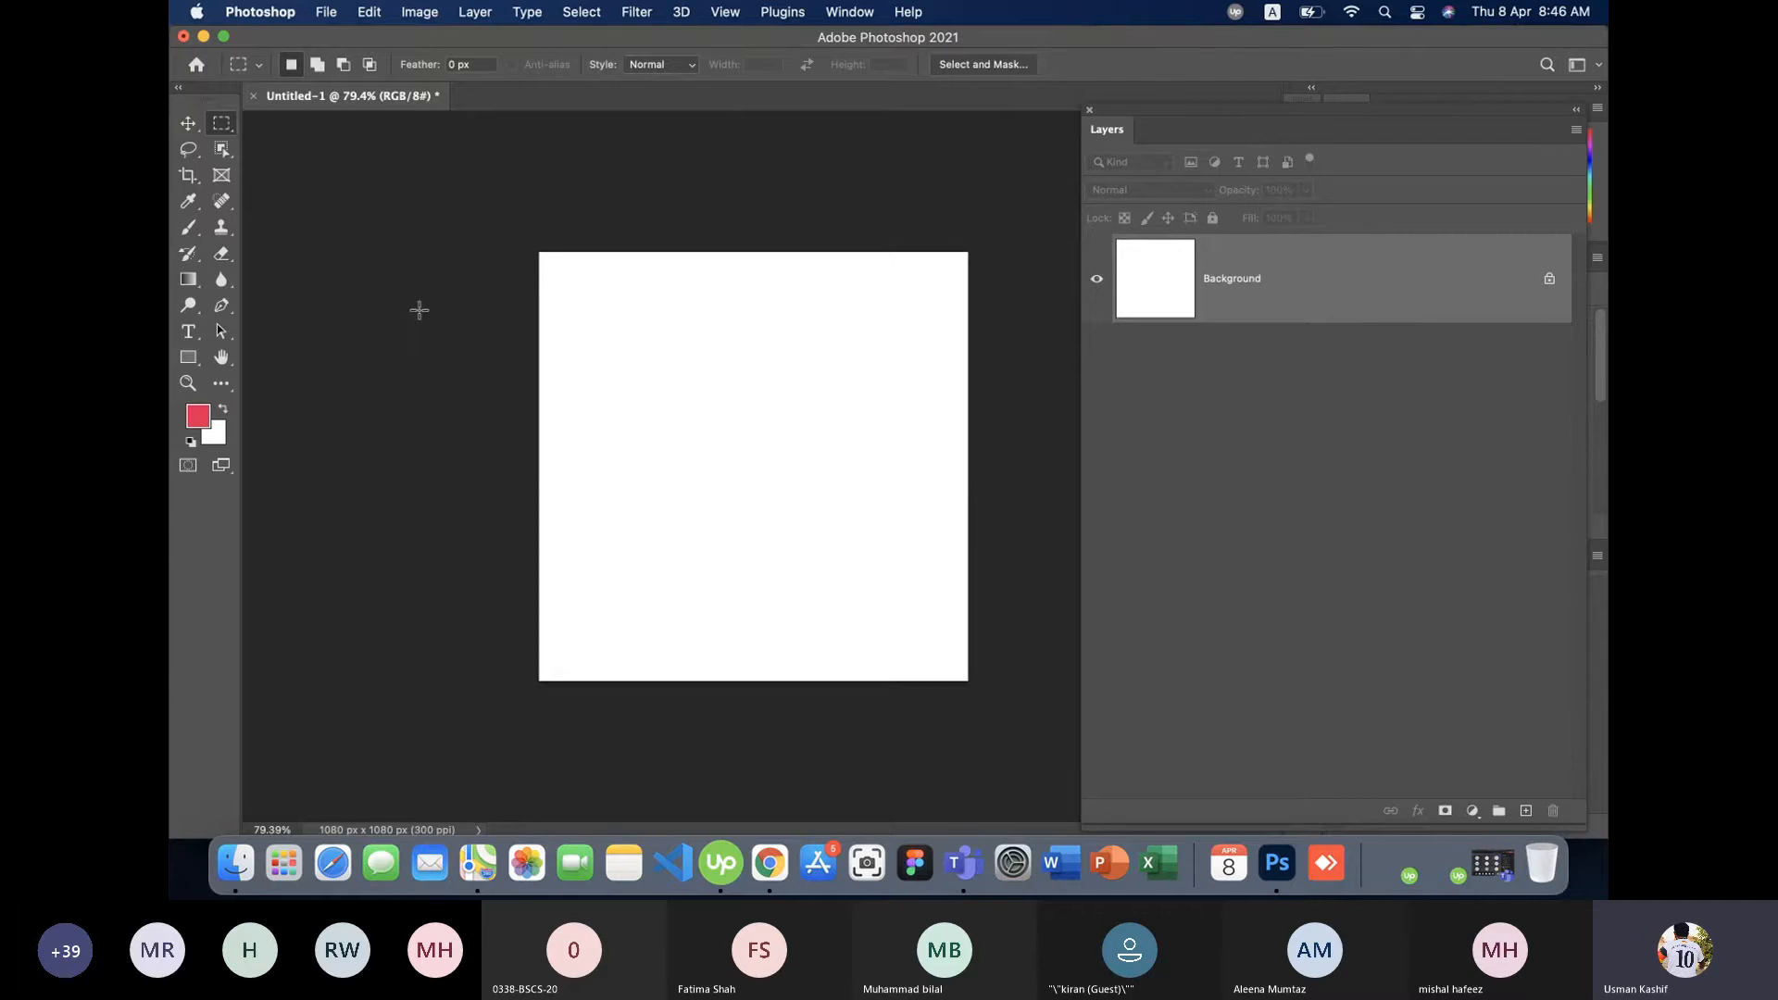
{"action": "left_click", "coordinate": [193, 127]}
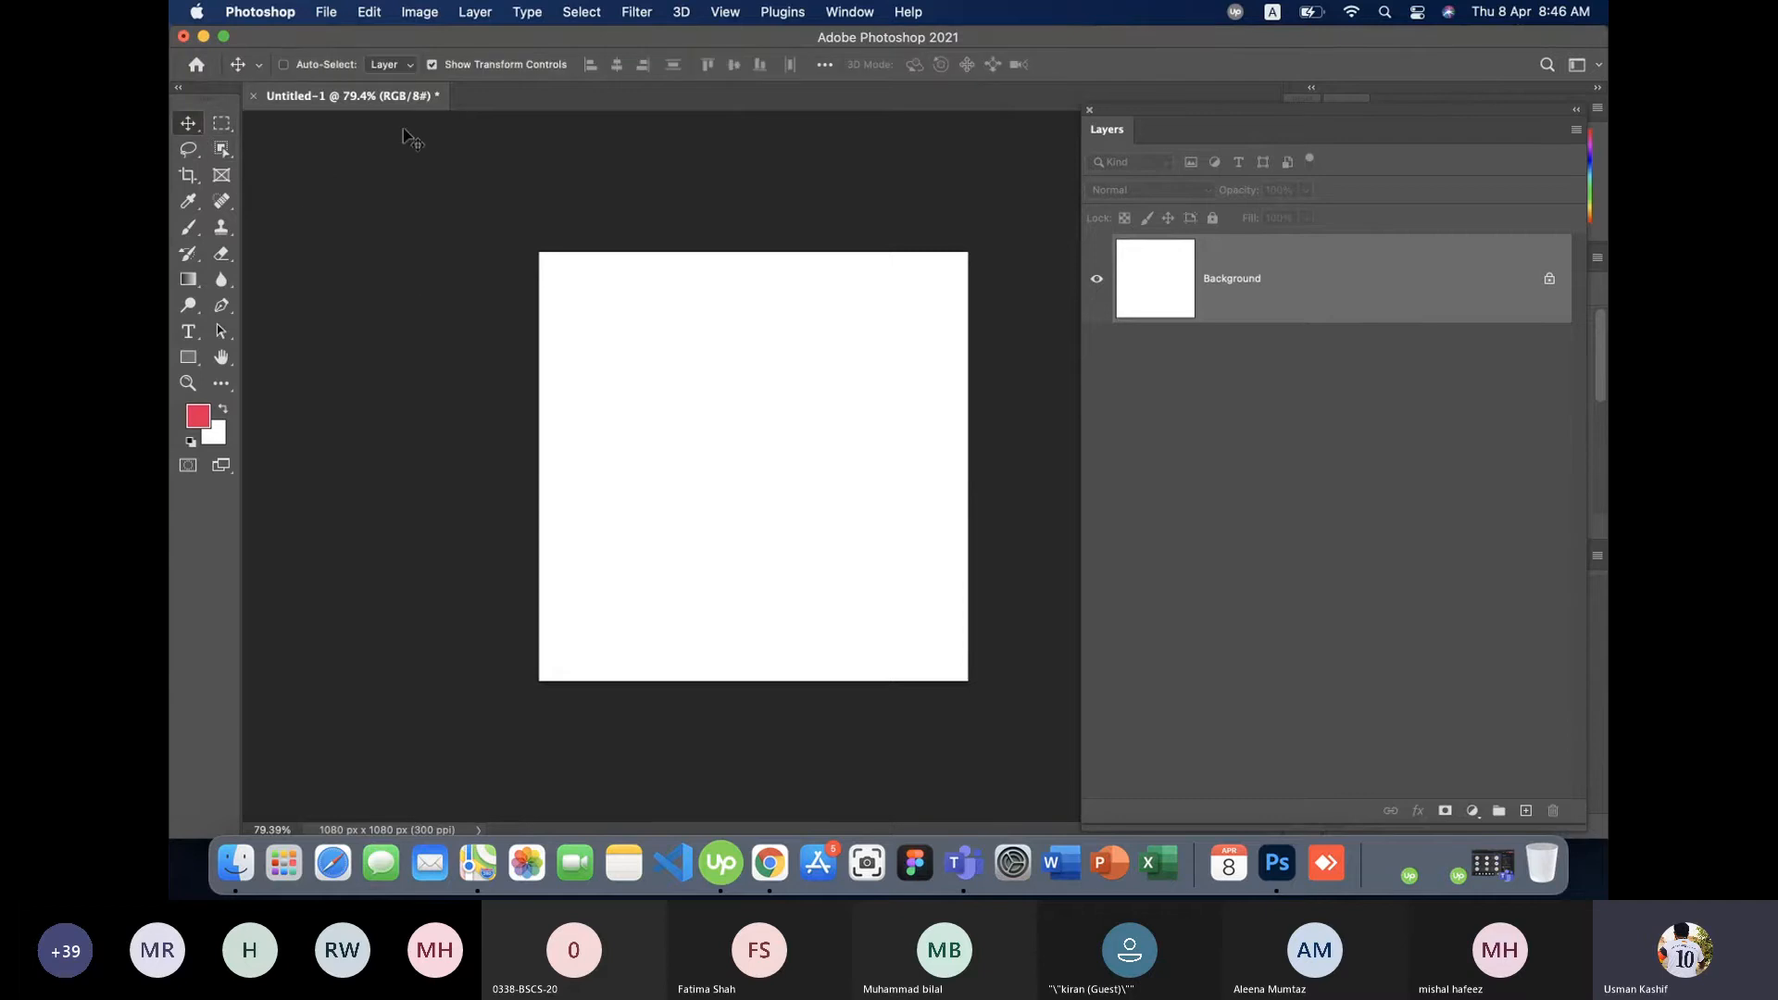
- Open the WhatsApp logo file whatsap png.png from the Downloads folder
{"action": "key", "text": "super+o"}
{"action": "left_click", "coordinate": [1186, 374]}
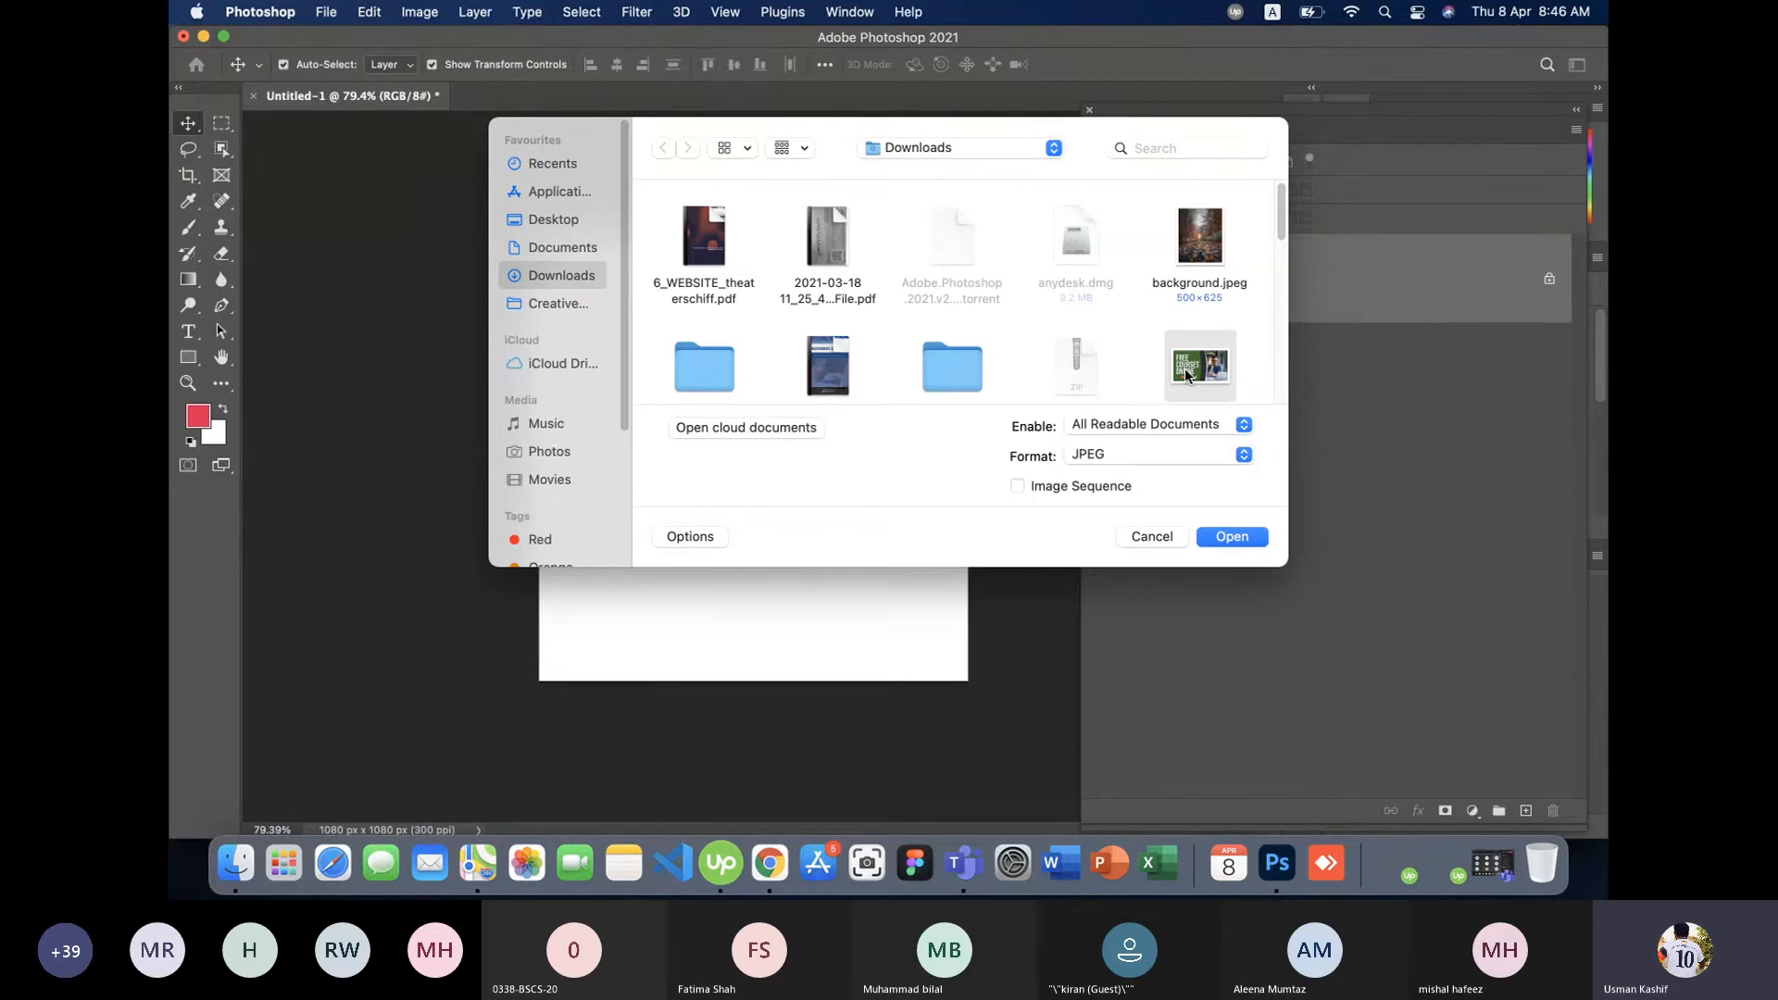
{"action": "scroll", "coordinate": [1186, 374], "scroll_direction": "down", "scroll_amount": 10}
{"action": "left_click", "coordinate": [1186, 374]}
{"action": "double_click", "coordinate": [1185, 374]}
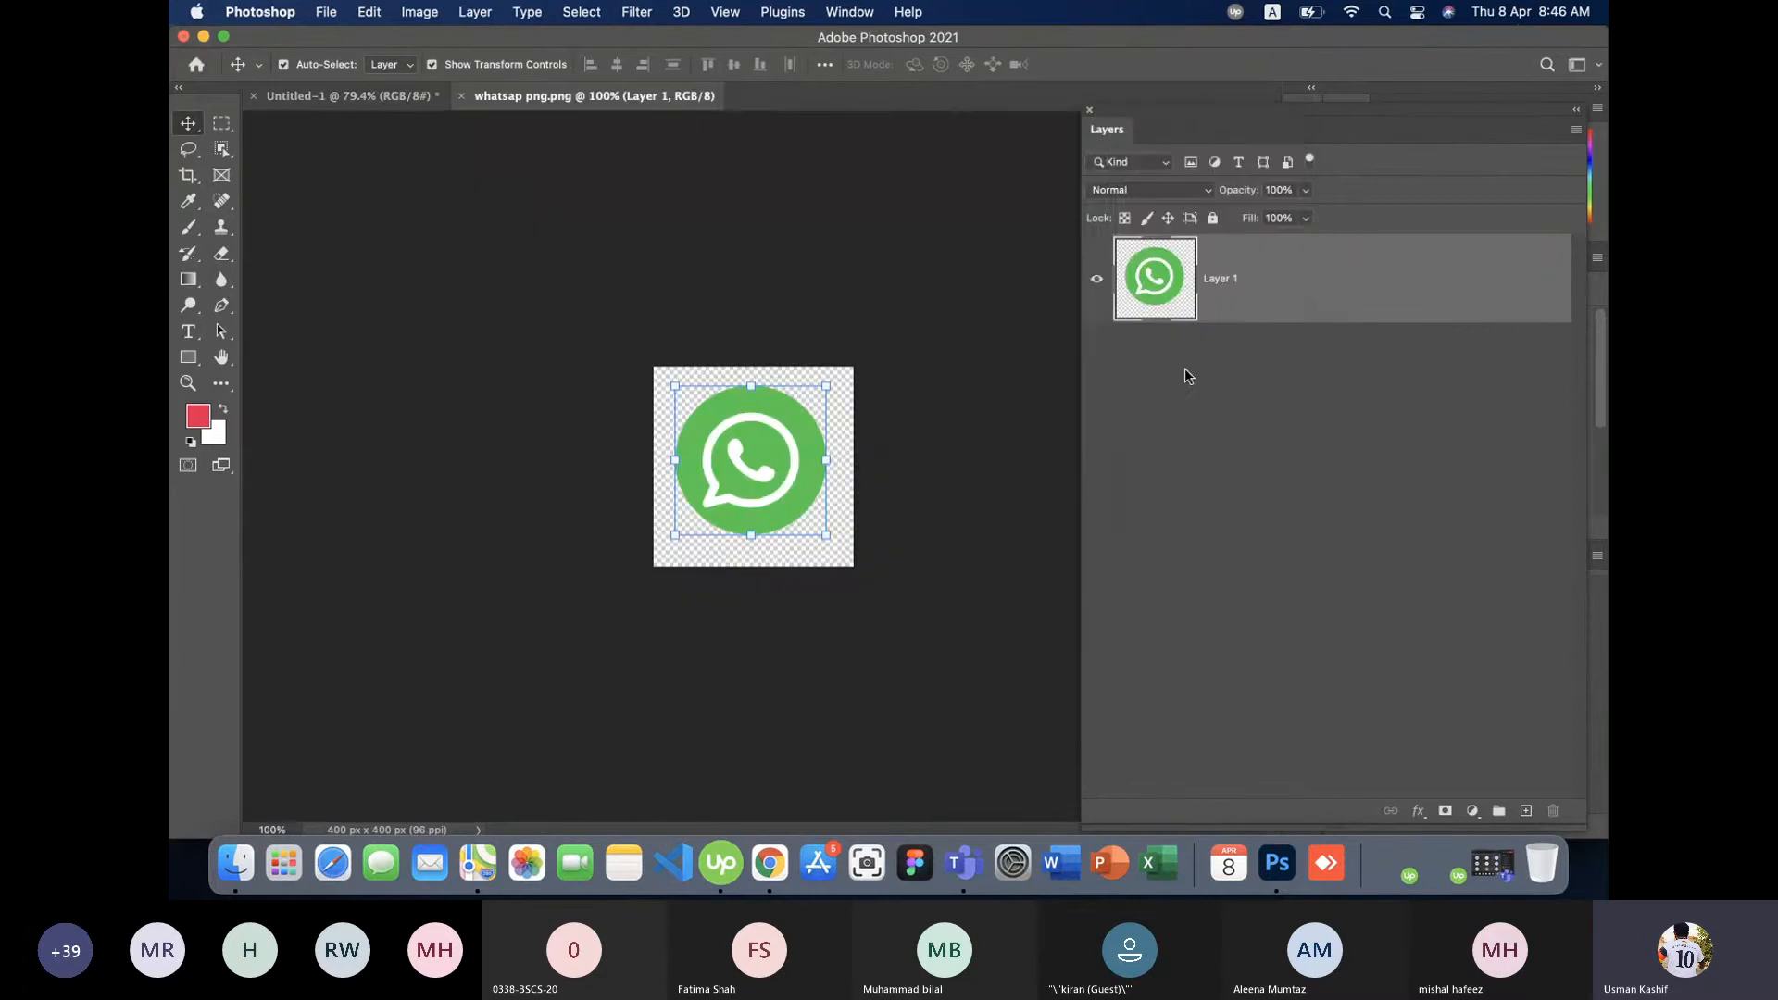
- Open the background.jpeg autumn photo from the Downloads folder
{"action": "key", "text": "super+o"}
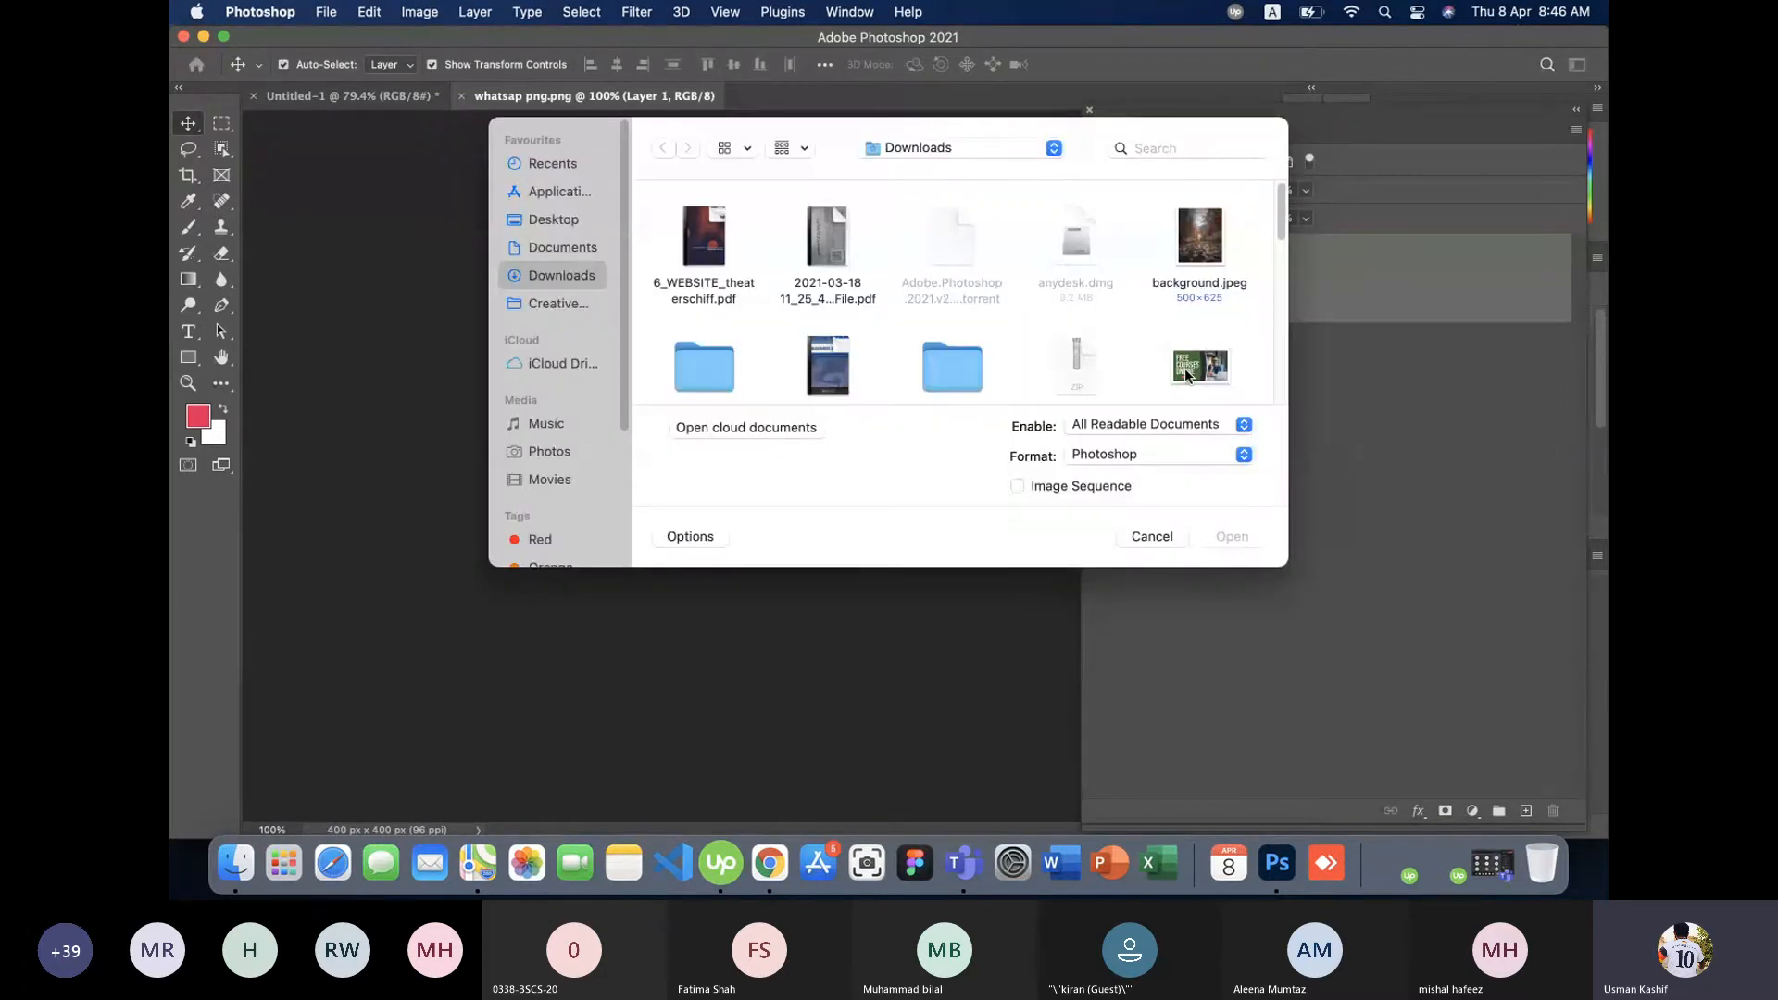
{"action": "left_click", "coordinate": [1204, 253]}
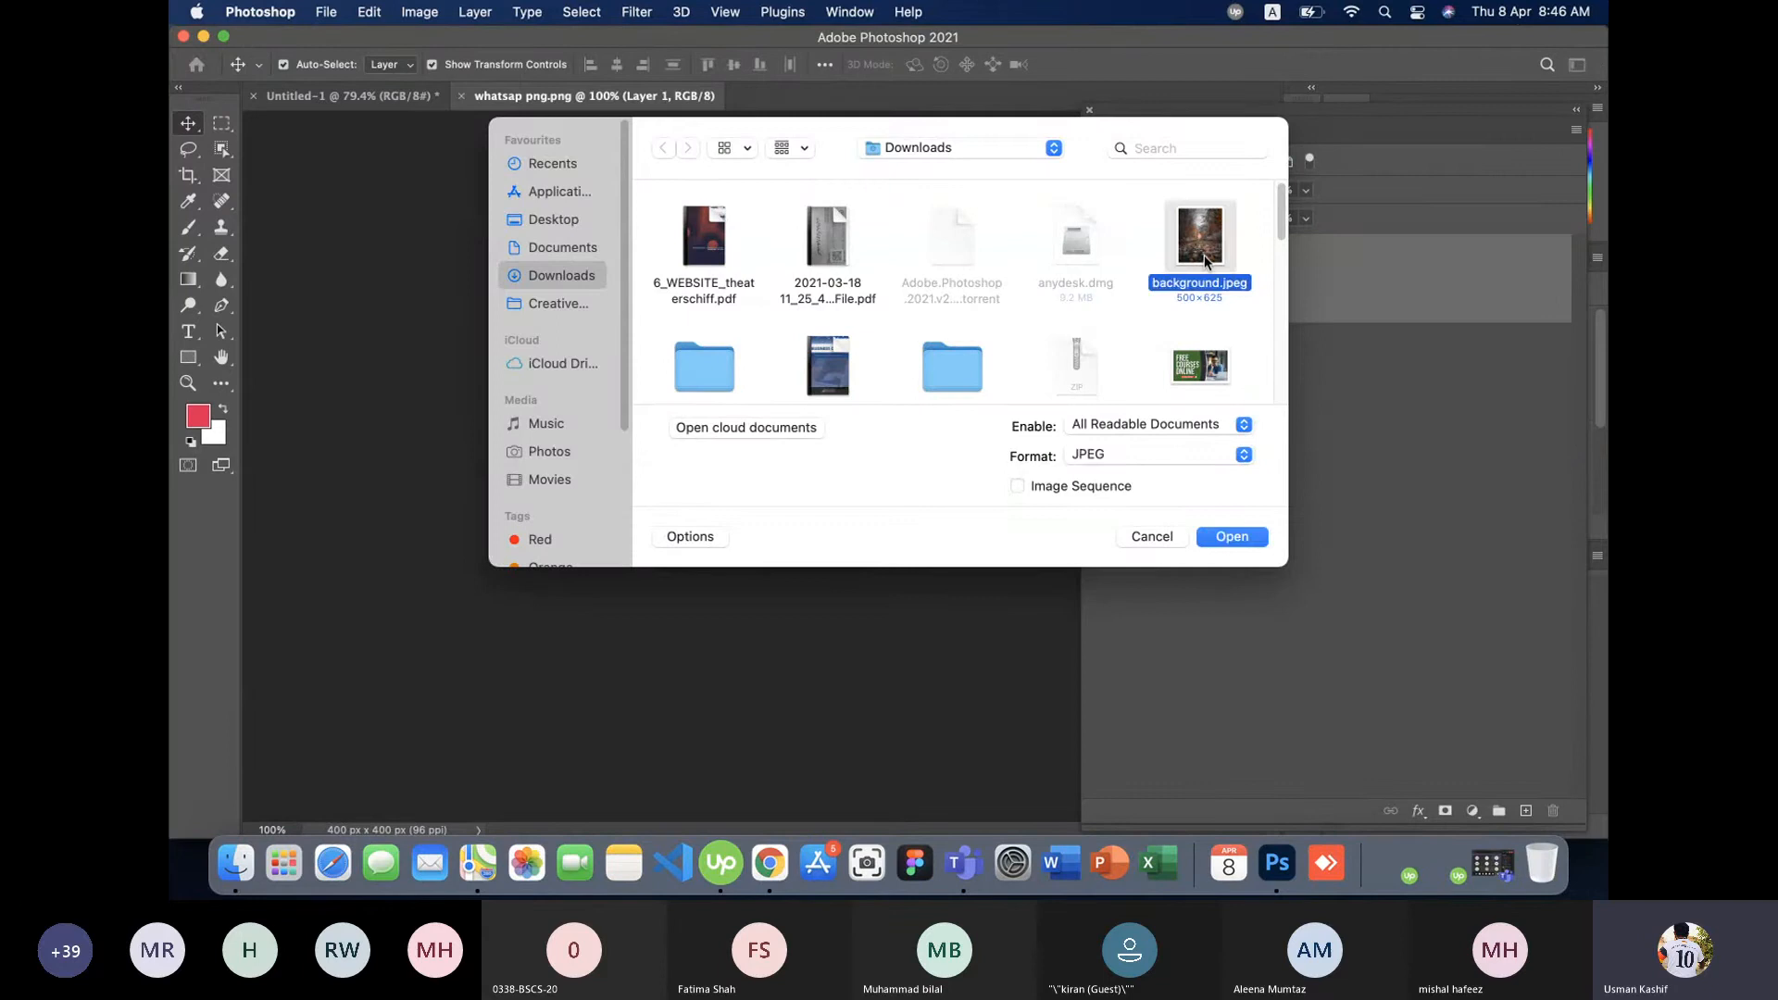
{"action": "left_click", "coordinate": [1230, 537]}
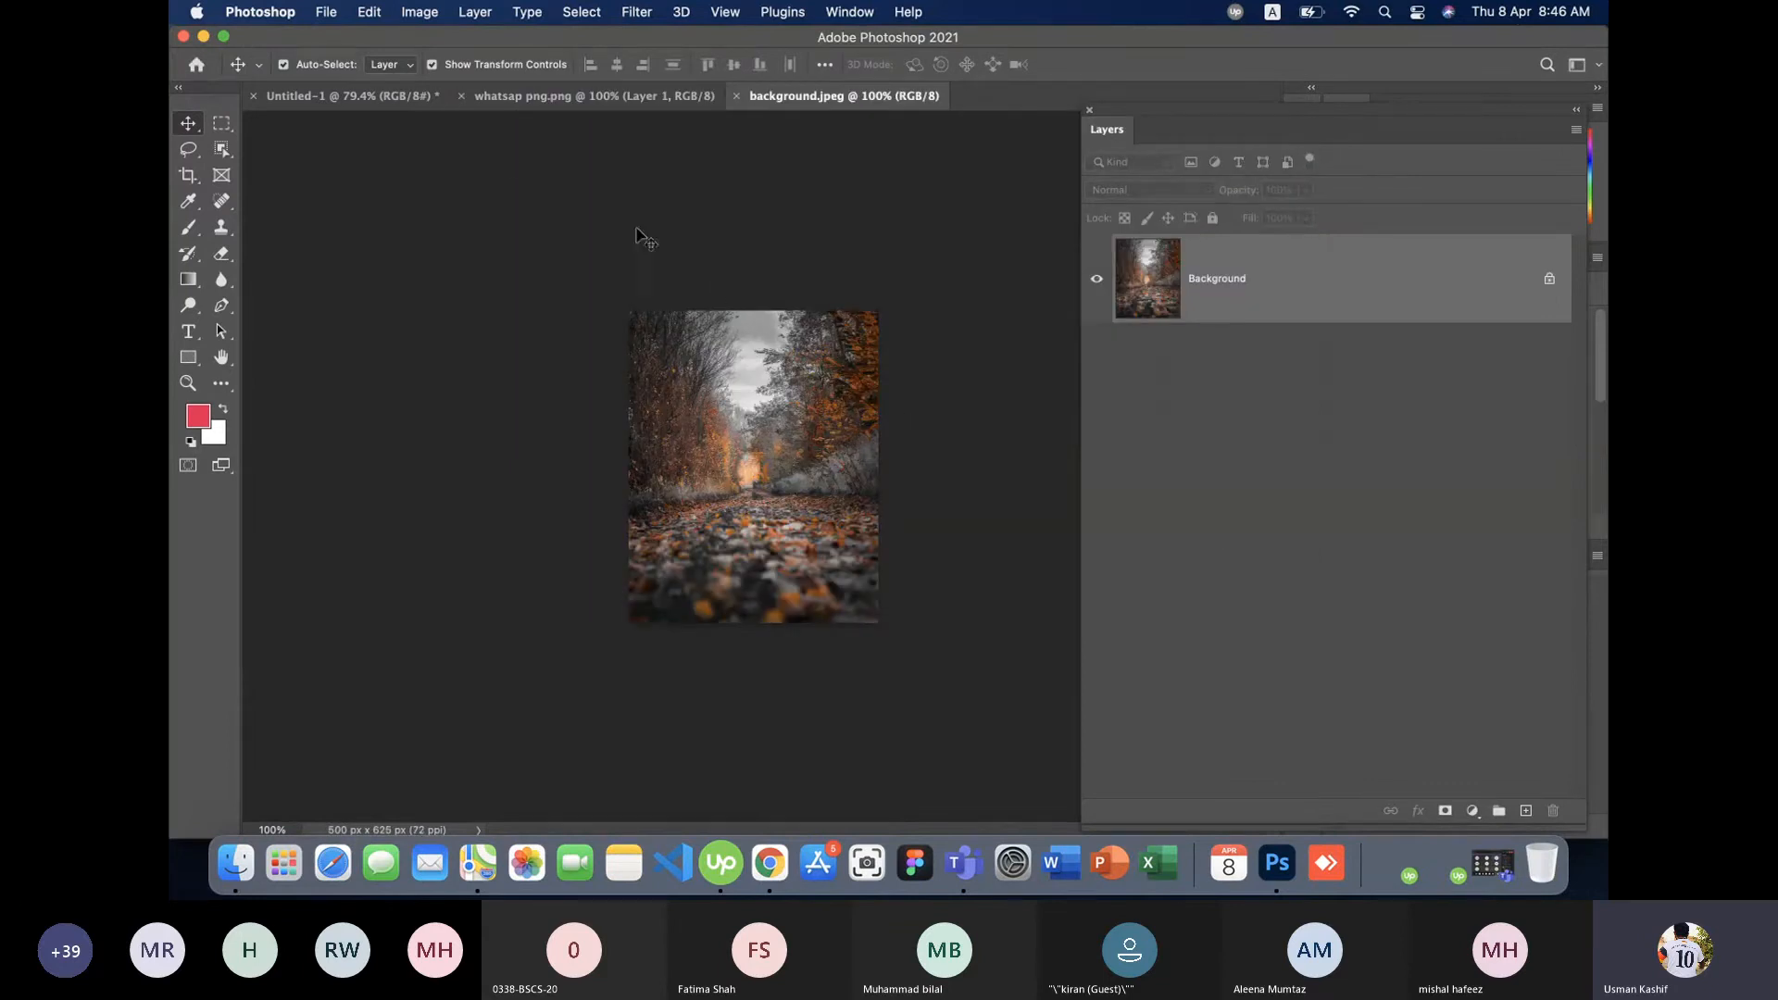
- Bring the WhatsApp logo into the Untitled-1 canvas, slightly above and right of its centre, and leave it deselected
{"action": "left_click", "coordinate": [542, 104]}
{"action": "left_click_drag", "start_coordinate": [755, 477], "coordinate": [805, 405]}
{"action": "left_click", "coordinate": [861, 587]}
{"action": "left_click", "coordinate": [893, 548]}
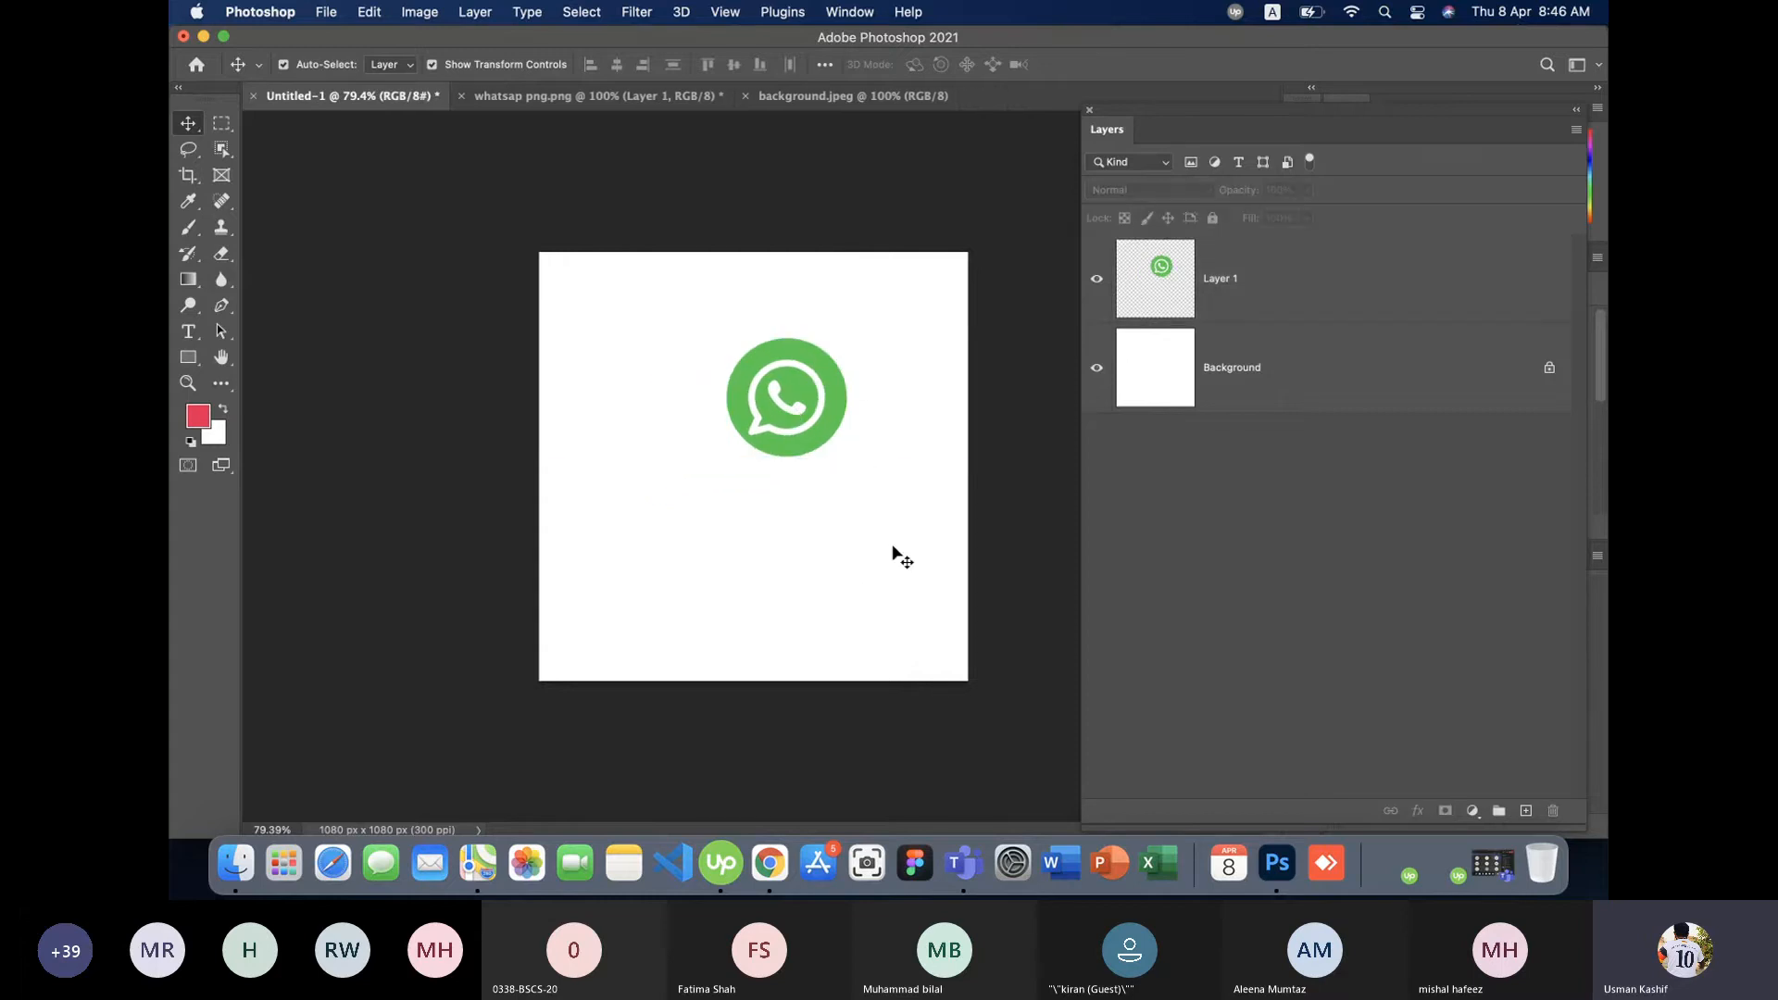
{"action": "left_click", "coordinate": [778, 408]}
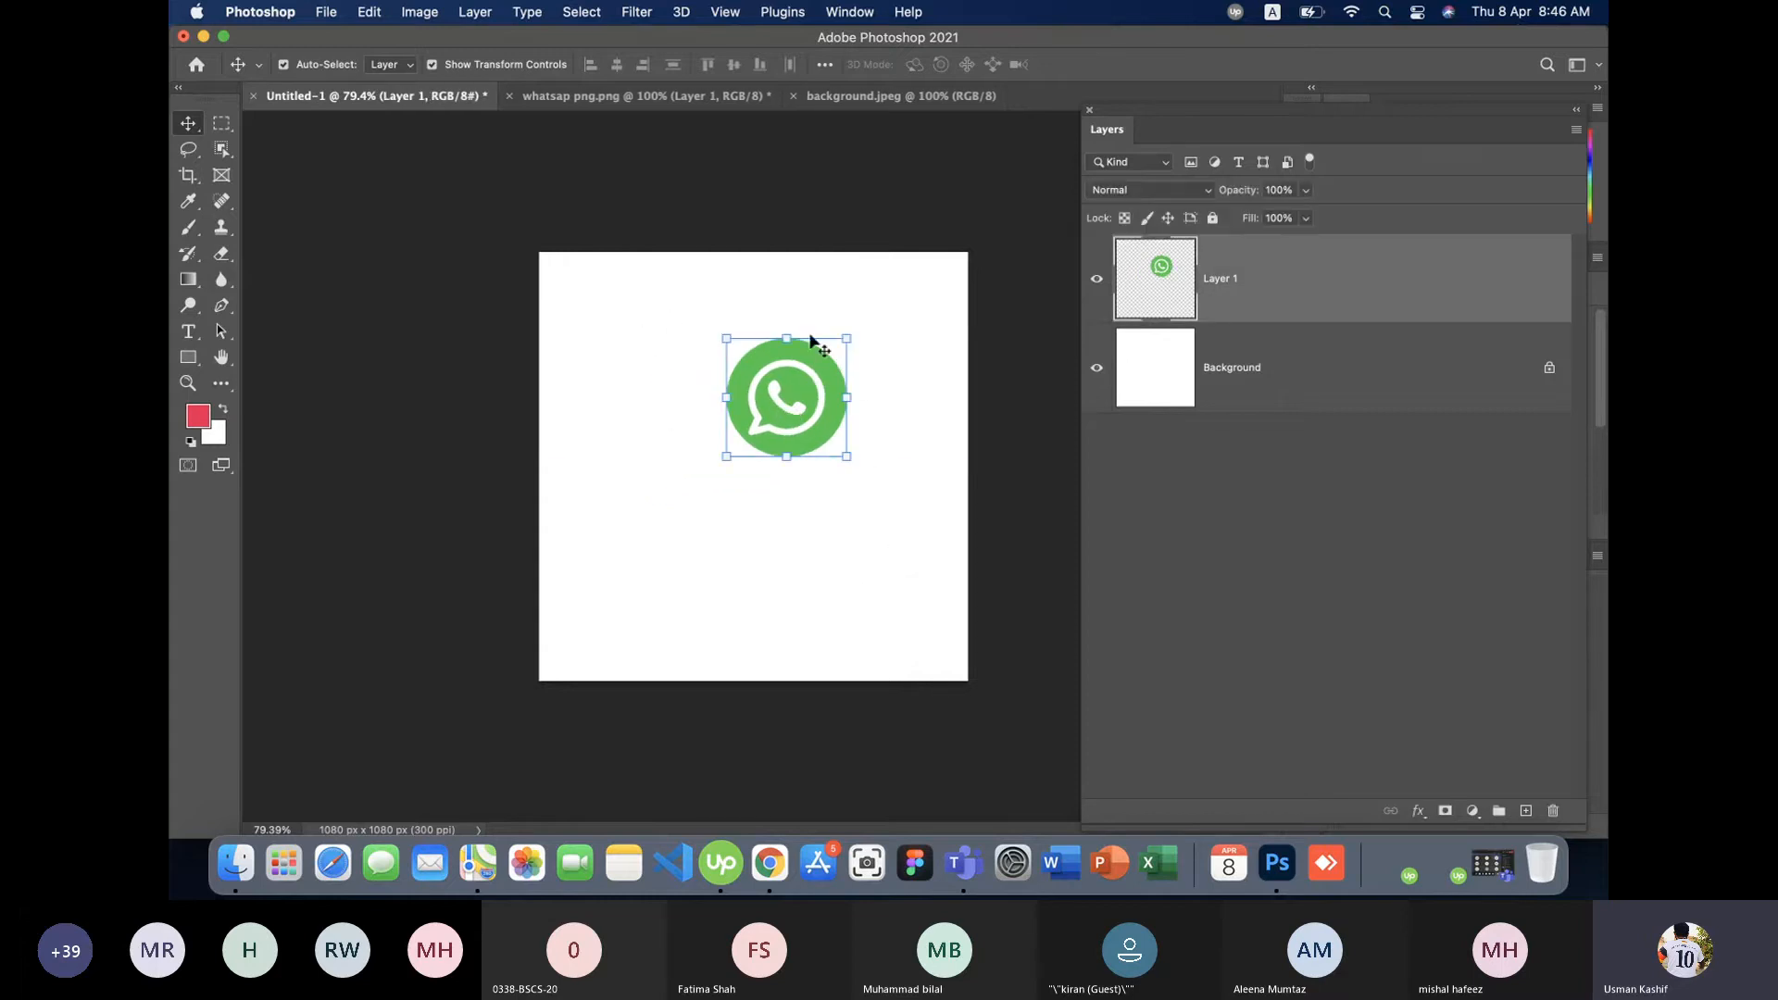
{"action": "left_click", "coordinate": [750, 470]}
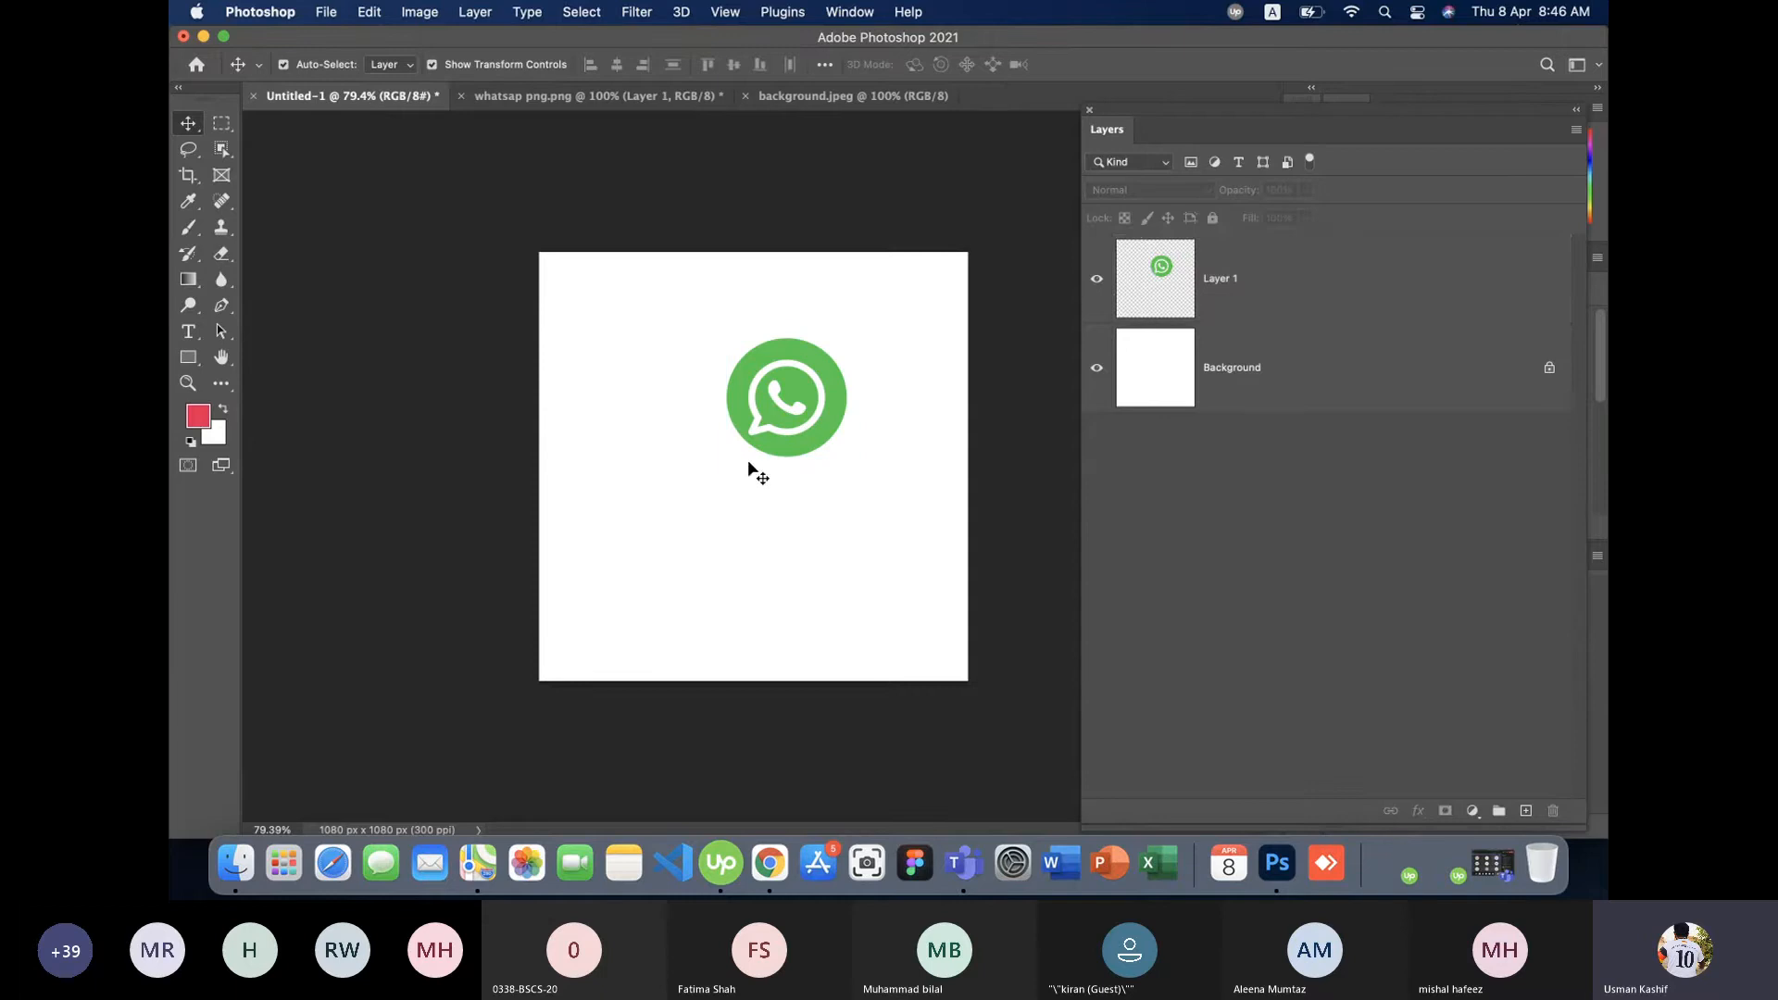
- Bring the autumn photo into the lower-left area of the Untitled-1 canvas, and move the WhatsApp logo to the canvas's upper-right corner
{"action": "left_click", "coordinate": [802, 96]}
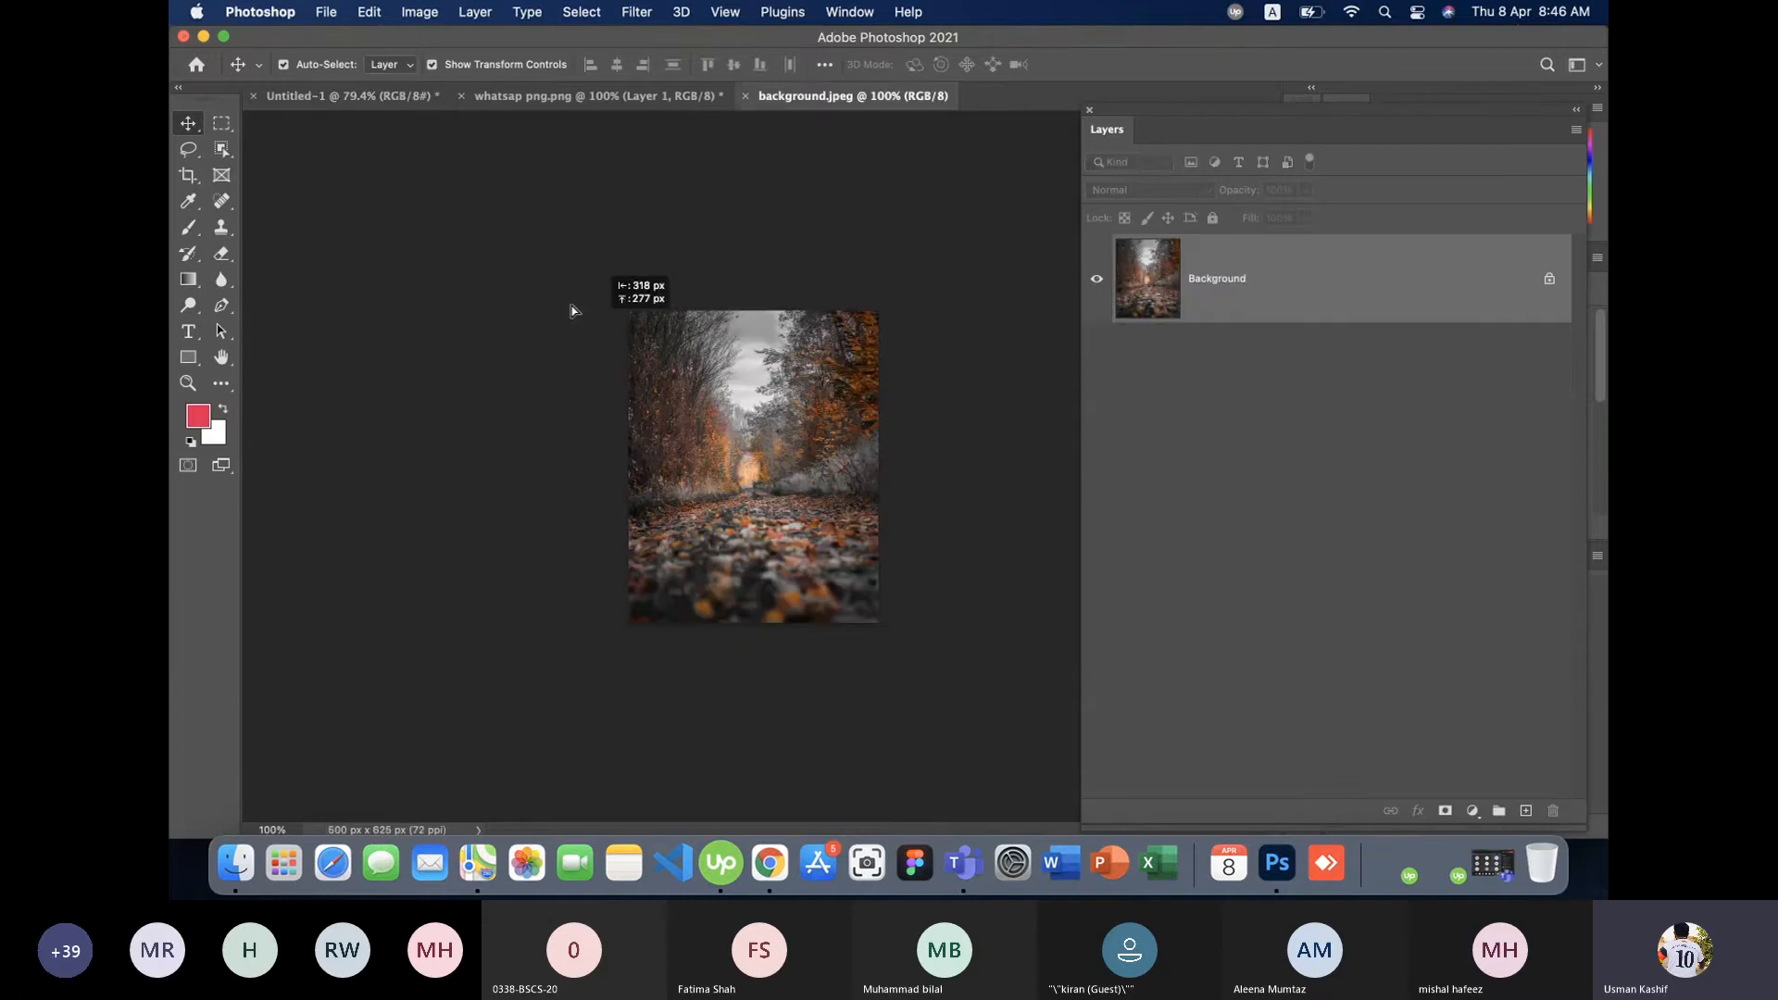
{"action": "left_click", "coordinate": [357, 98]}
{"action": "left_click_drag", "start_coordinate": [617, 450], "coordinate": [622, 454]}
{"action": "left_click_drag", "start_coordinate": [640, 465], "coordinate": [634, 552]}
{"action": "left_click", "coordinate": [850, 532]}
{"action": "left_click_drag", "start_coordinate": [803, 405], "coordinate": [889, 346]}
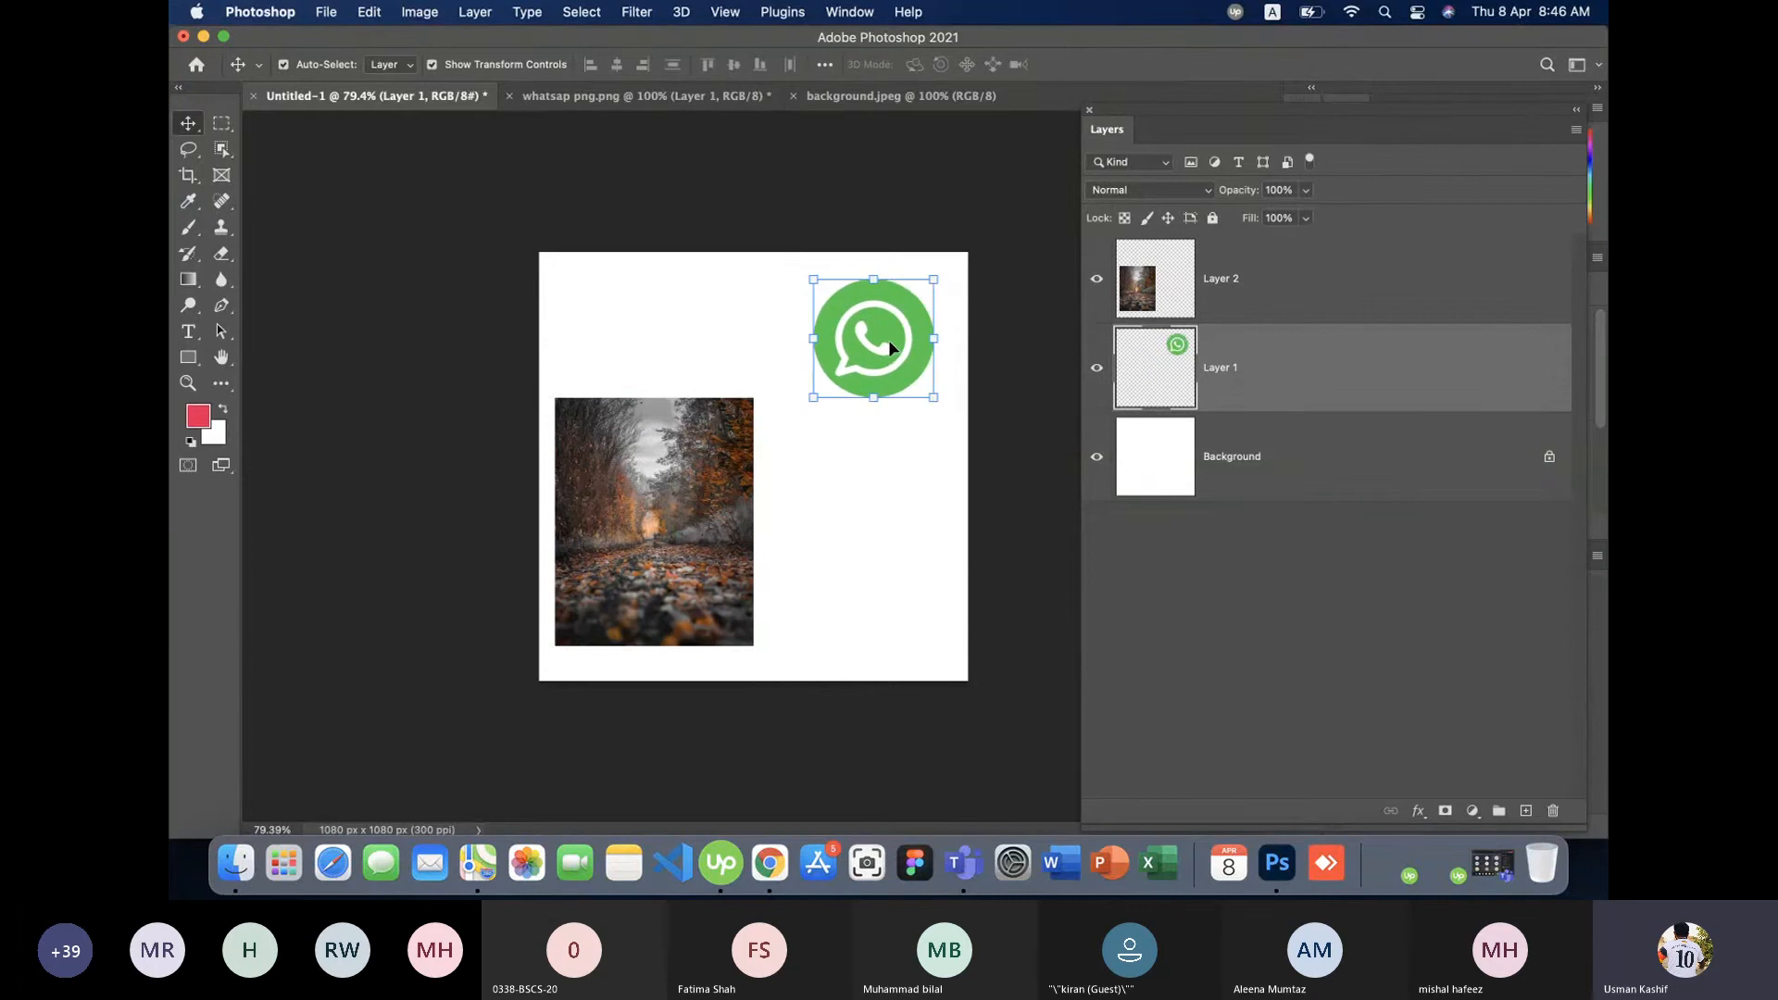
- Select a wide rectangle above the autumn photo with the Rectangular Marquee and make Layer 1 the active layer
{"action": "left_click", "coordinate": [653, 318]}
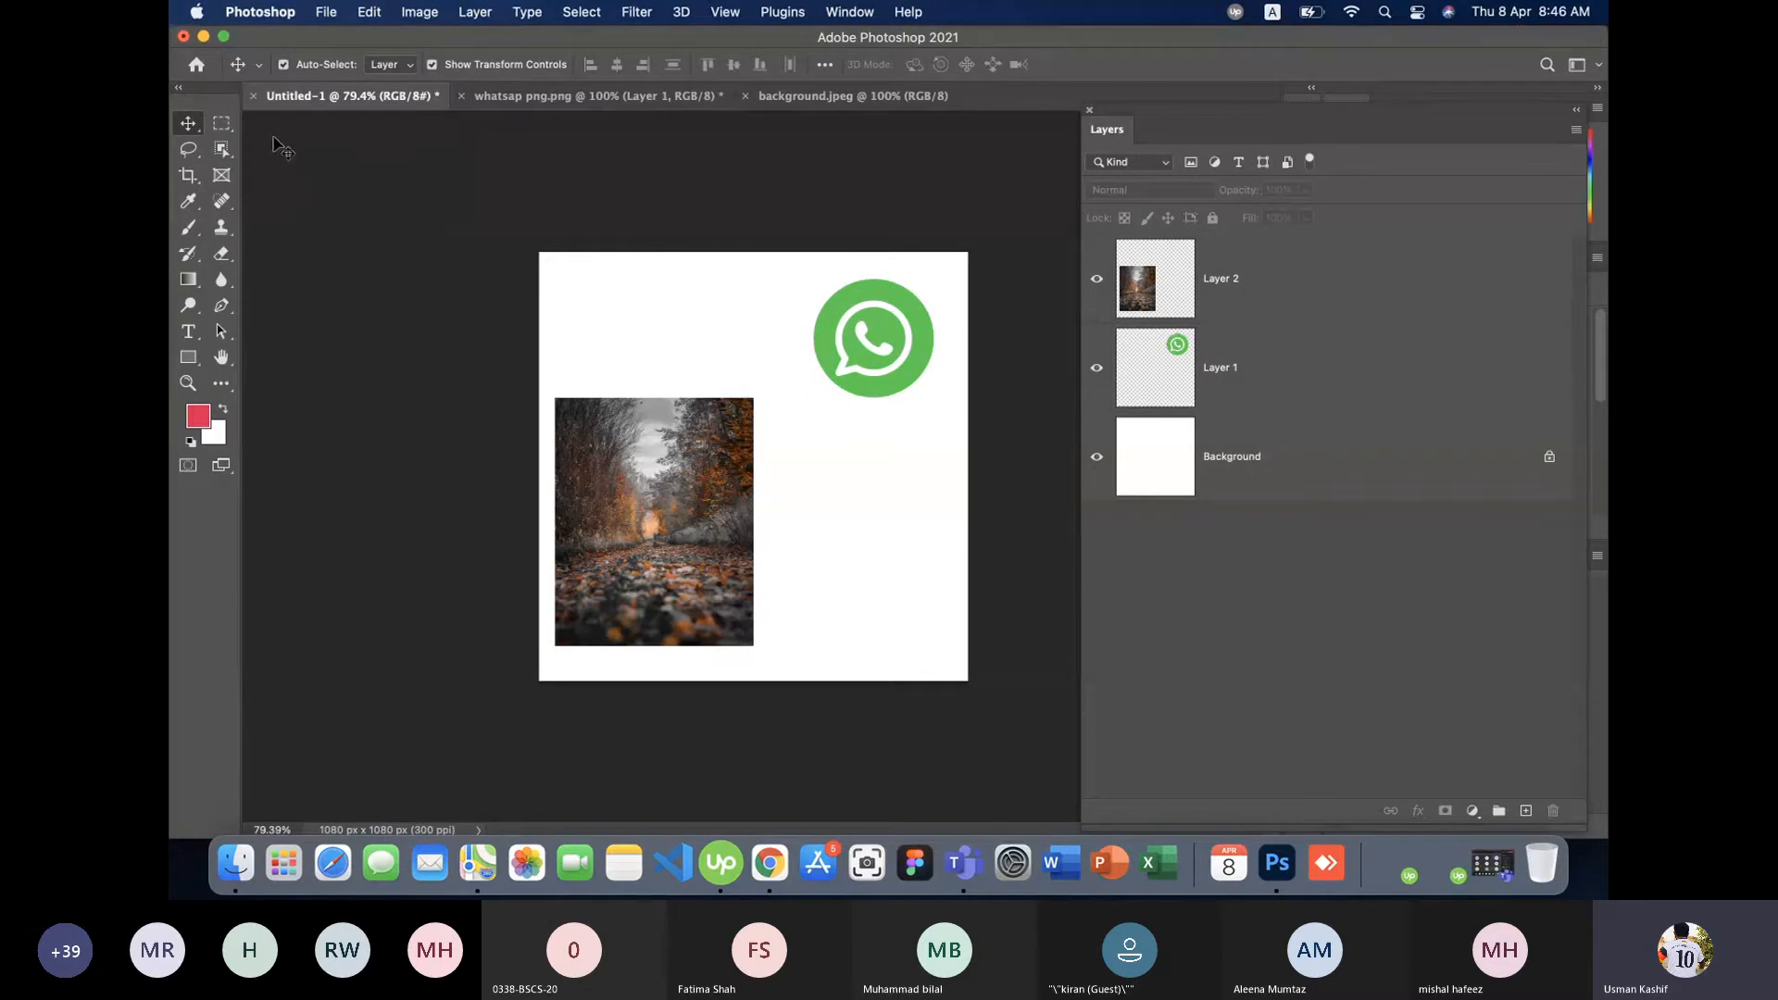
{"action": "left_click", "coordinate": [231, 126]}
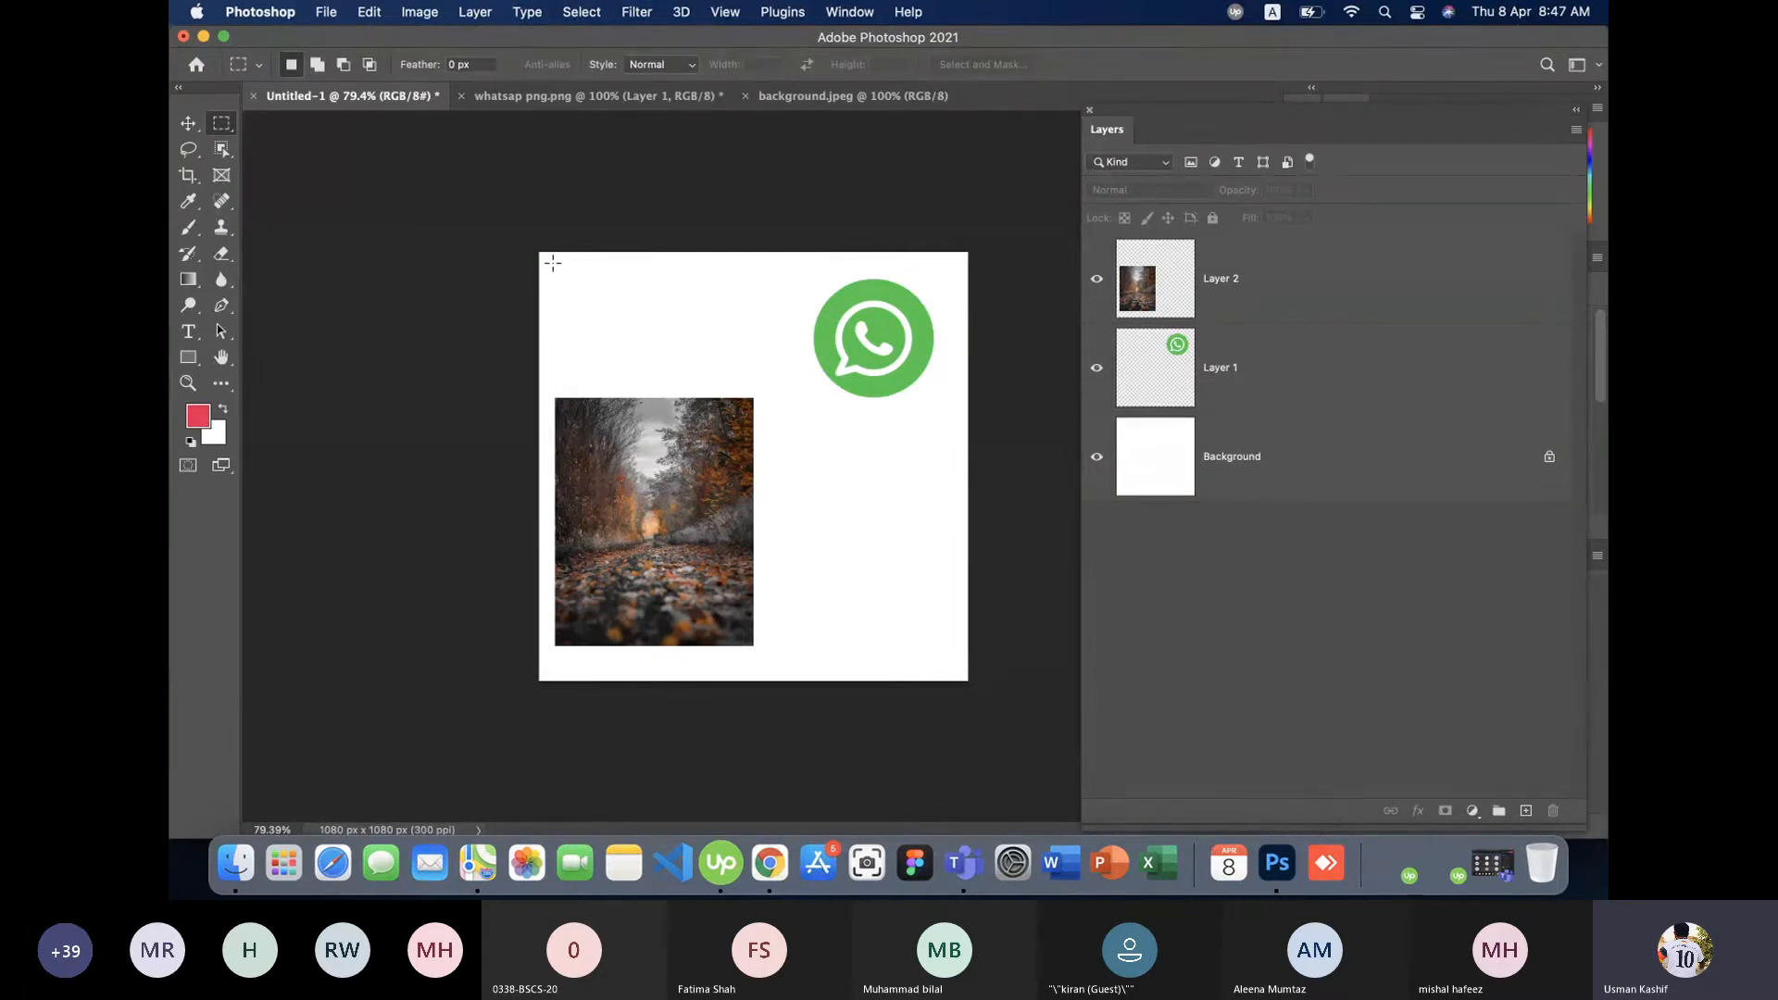
{"action": "left_click_drag", "start_coordinate": [550, 258], "coordinate": [782, 384]}
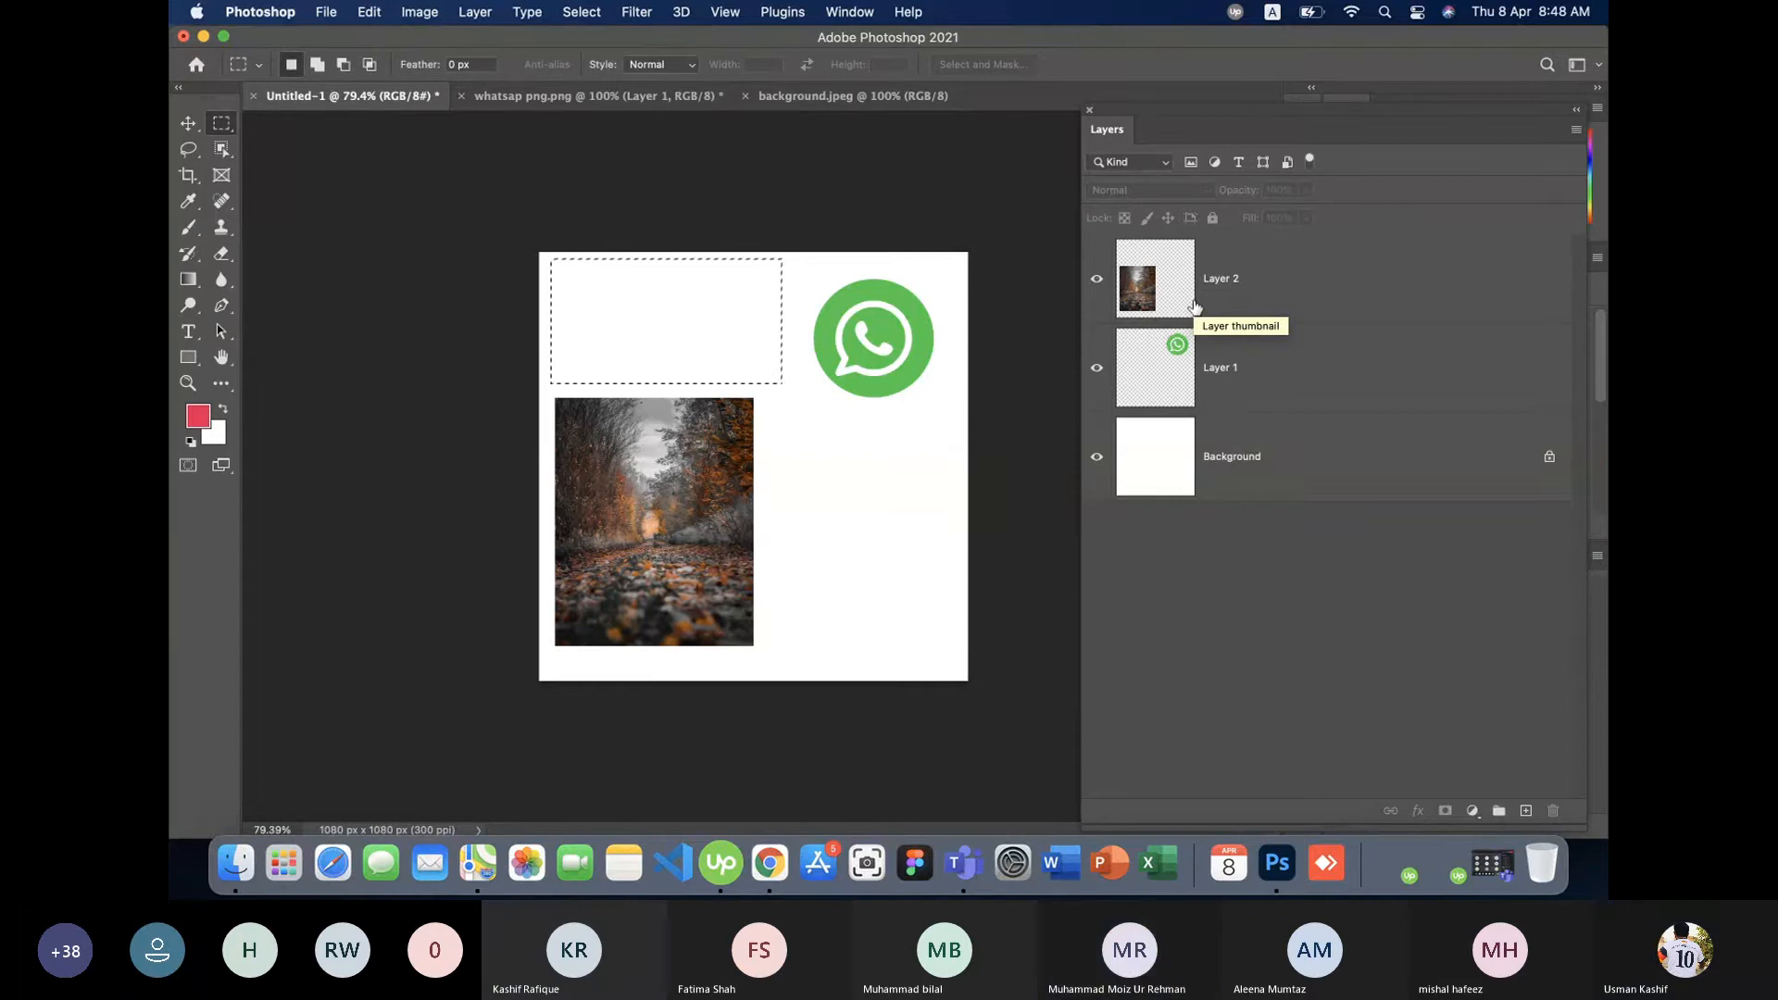
{"action": "left_click", "coordinate": [1373, 475]}
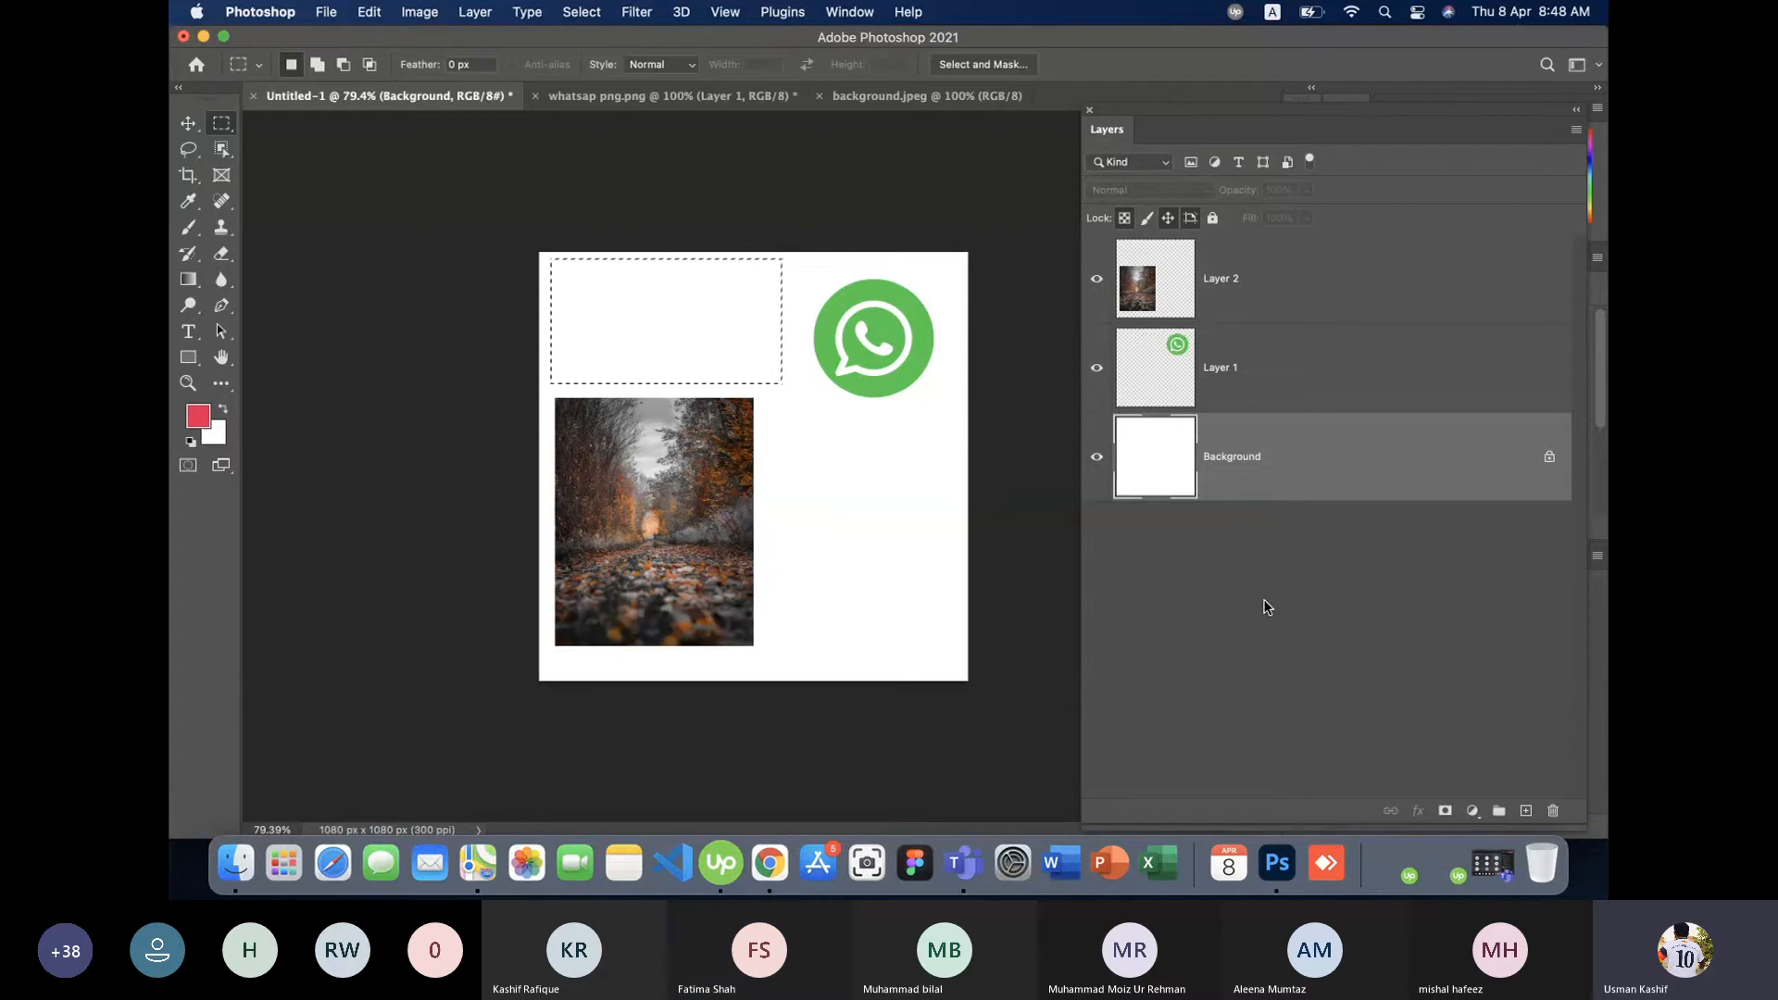
{"action": "left_click", "coordinate": [1272, 637]}
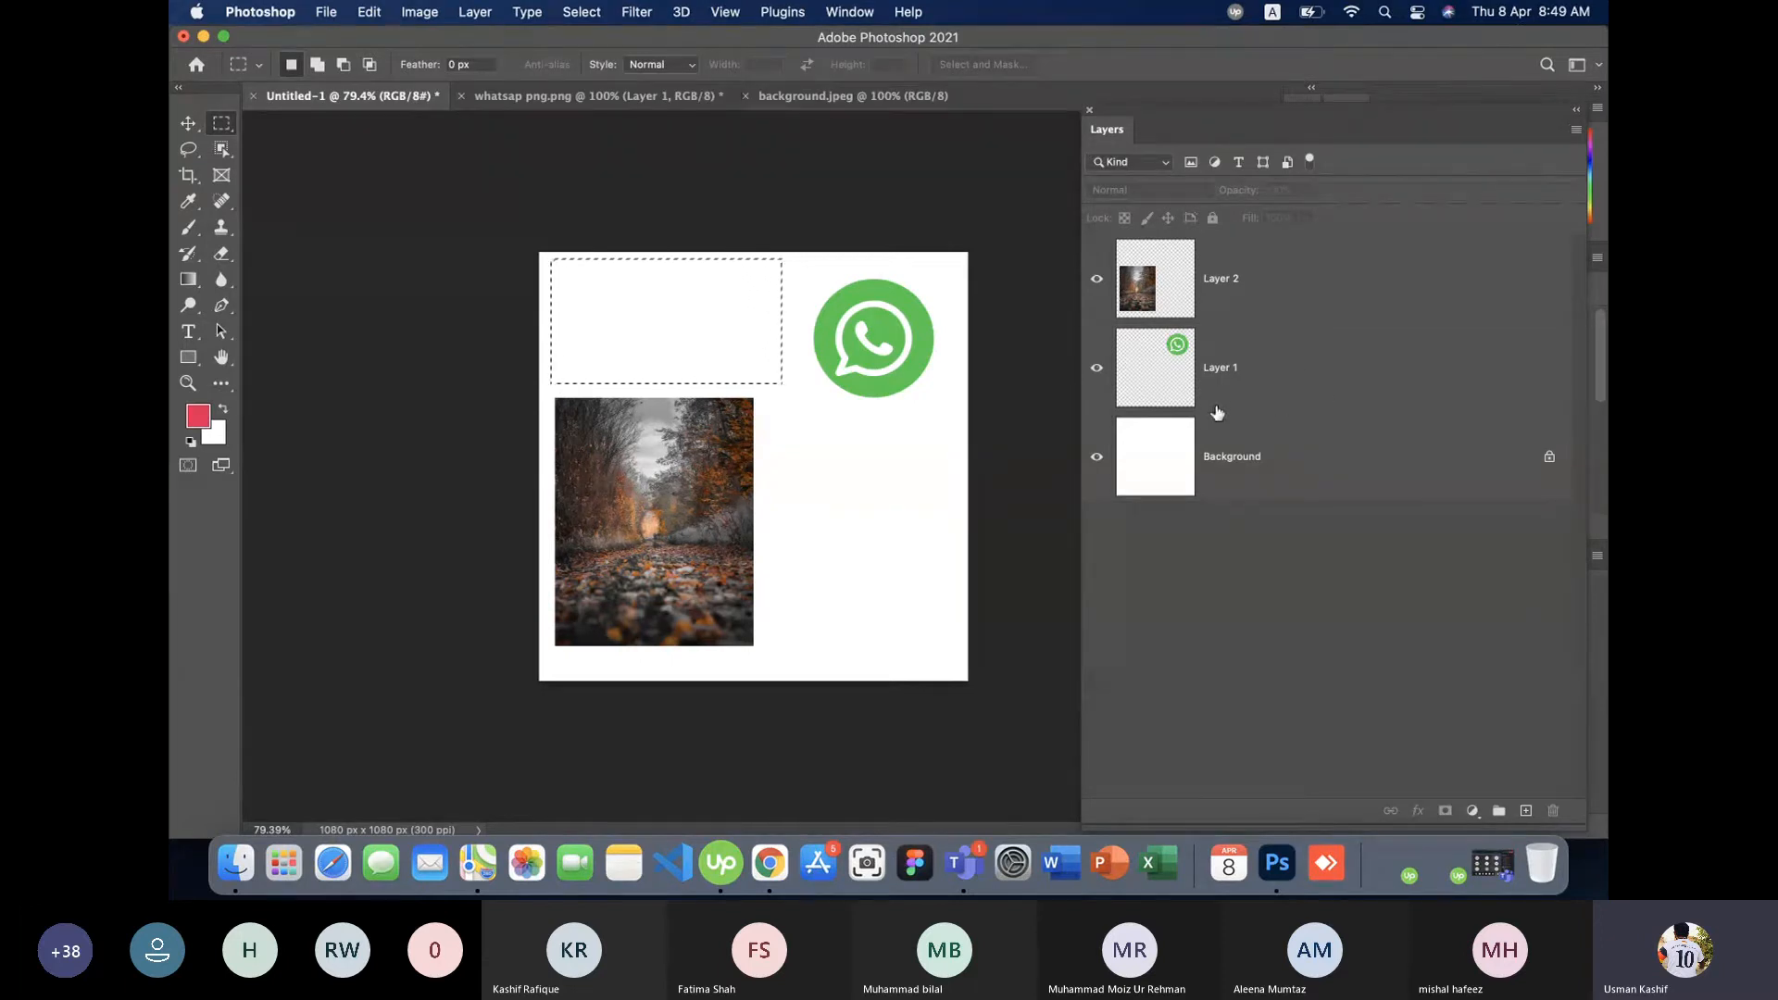
{"action": "left_click", "coordinate": [1278, 365]}
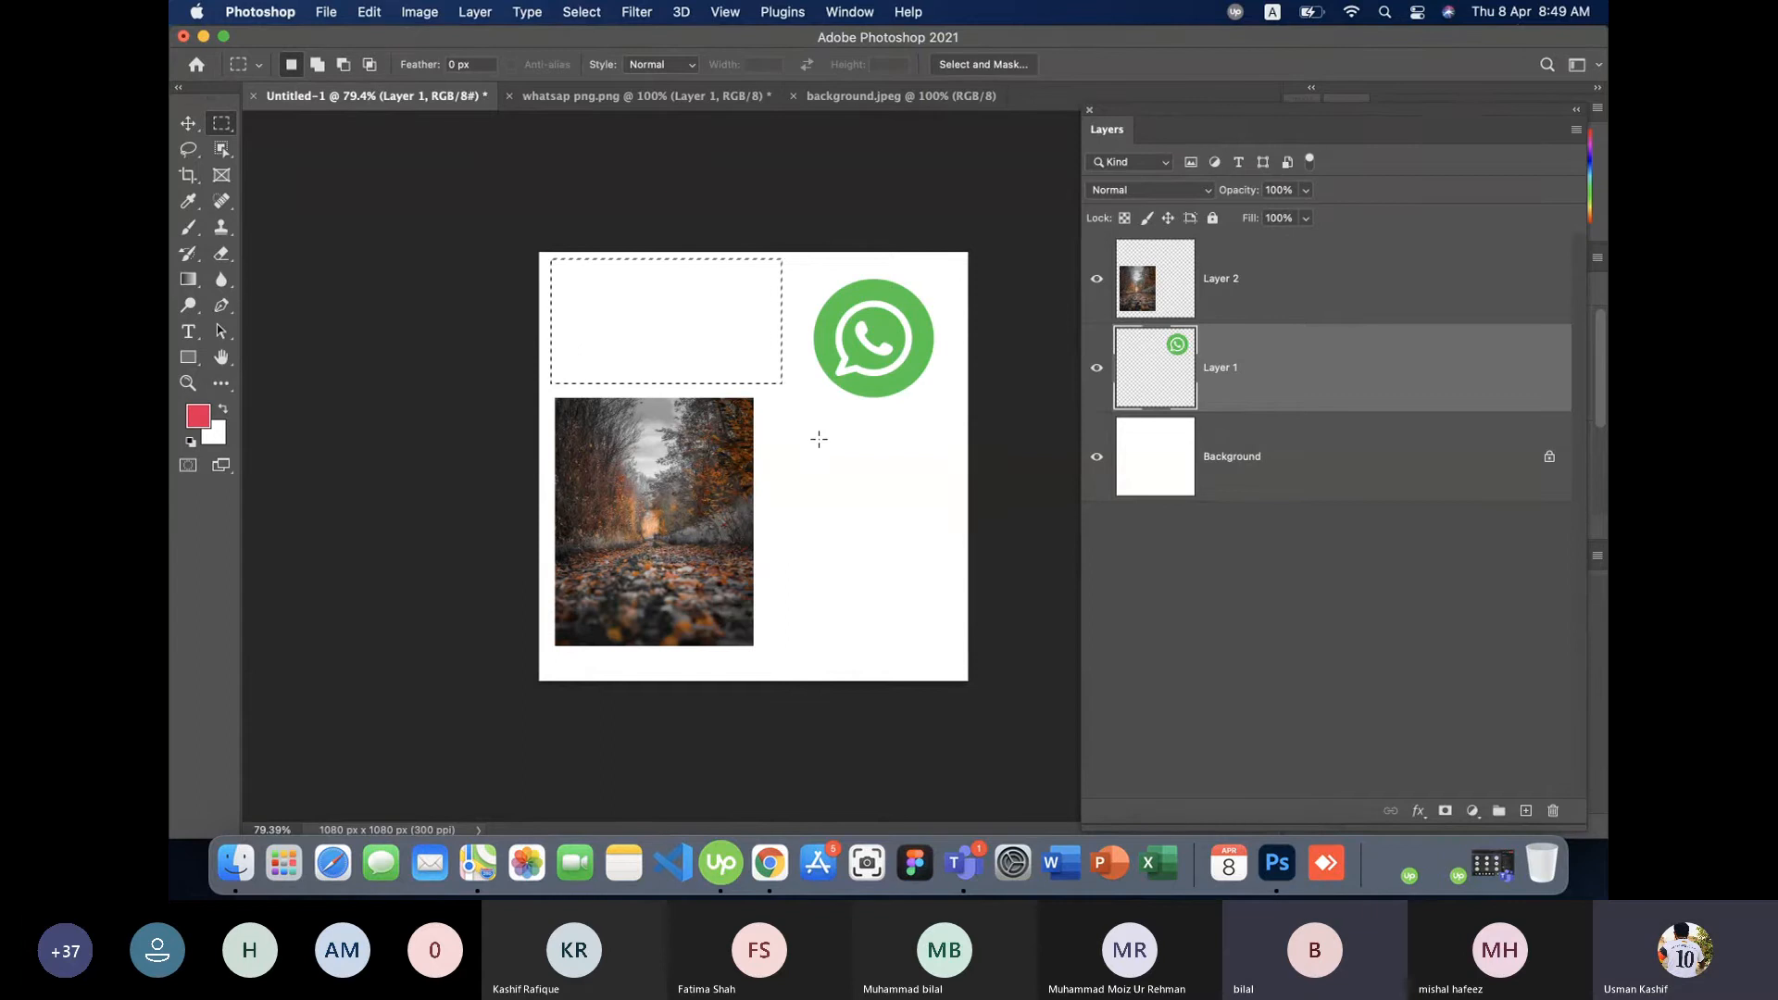
- Switch to the Microsoft Teams meeting, mute all participants, and return to Photoshop
{"action": "left_click", "coordinate": [1493, 848]}
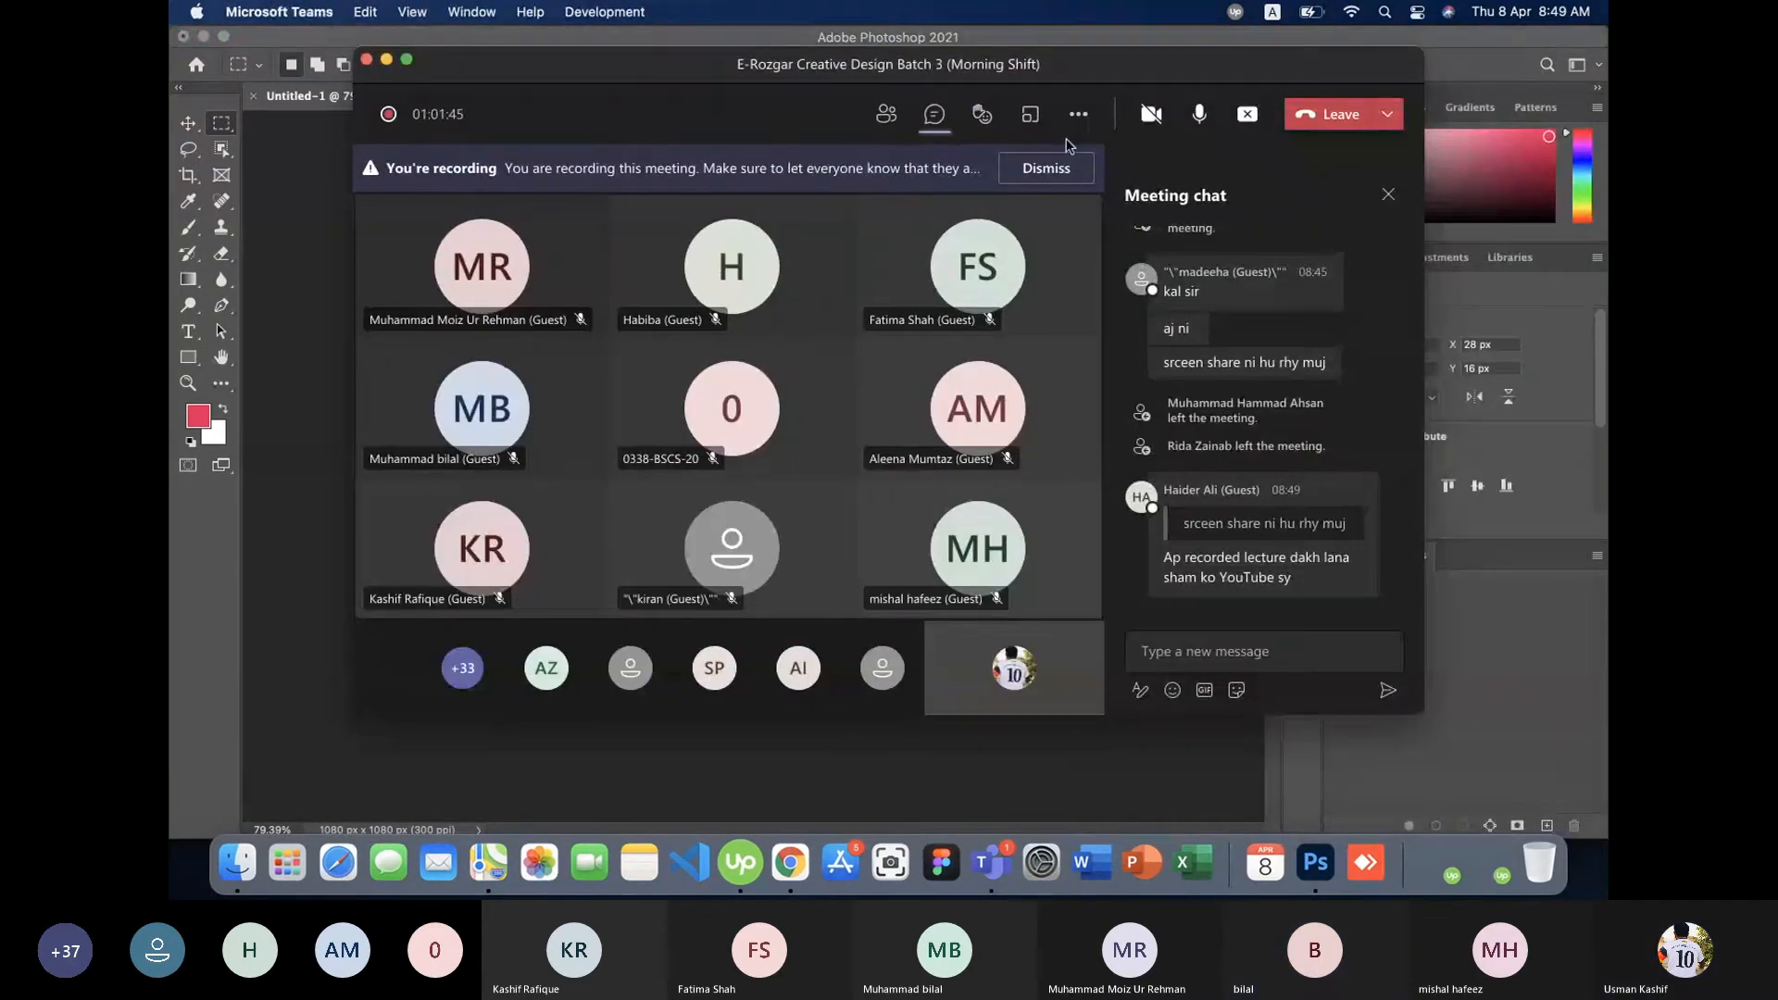
{"action": "left_click", "coordinate": [895, 123]}
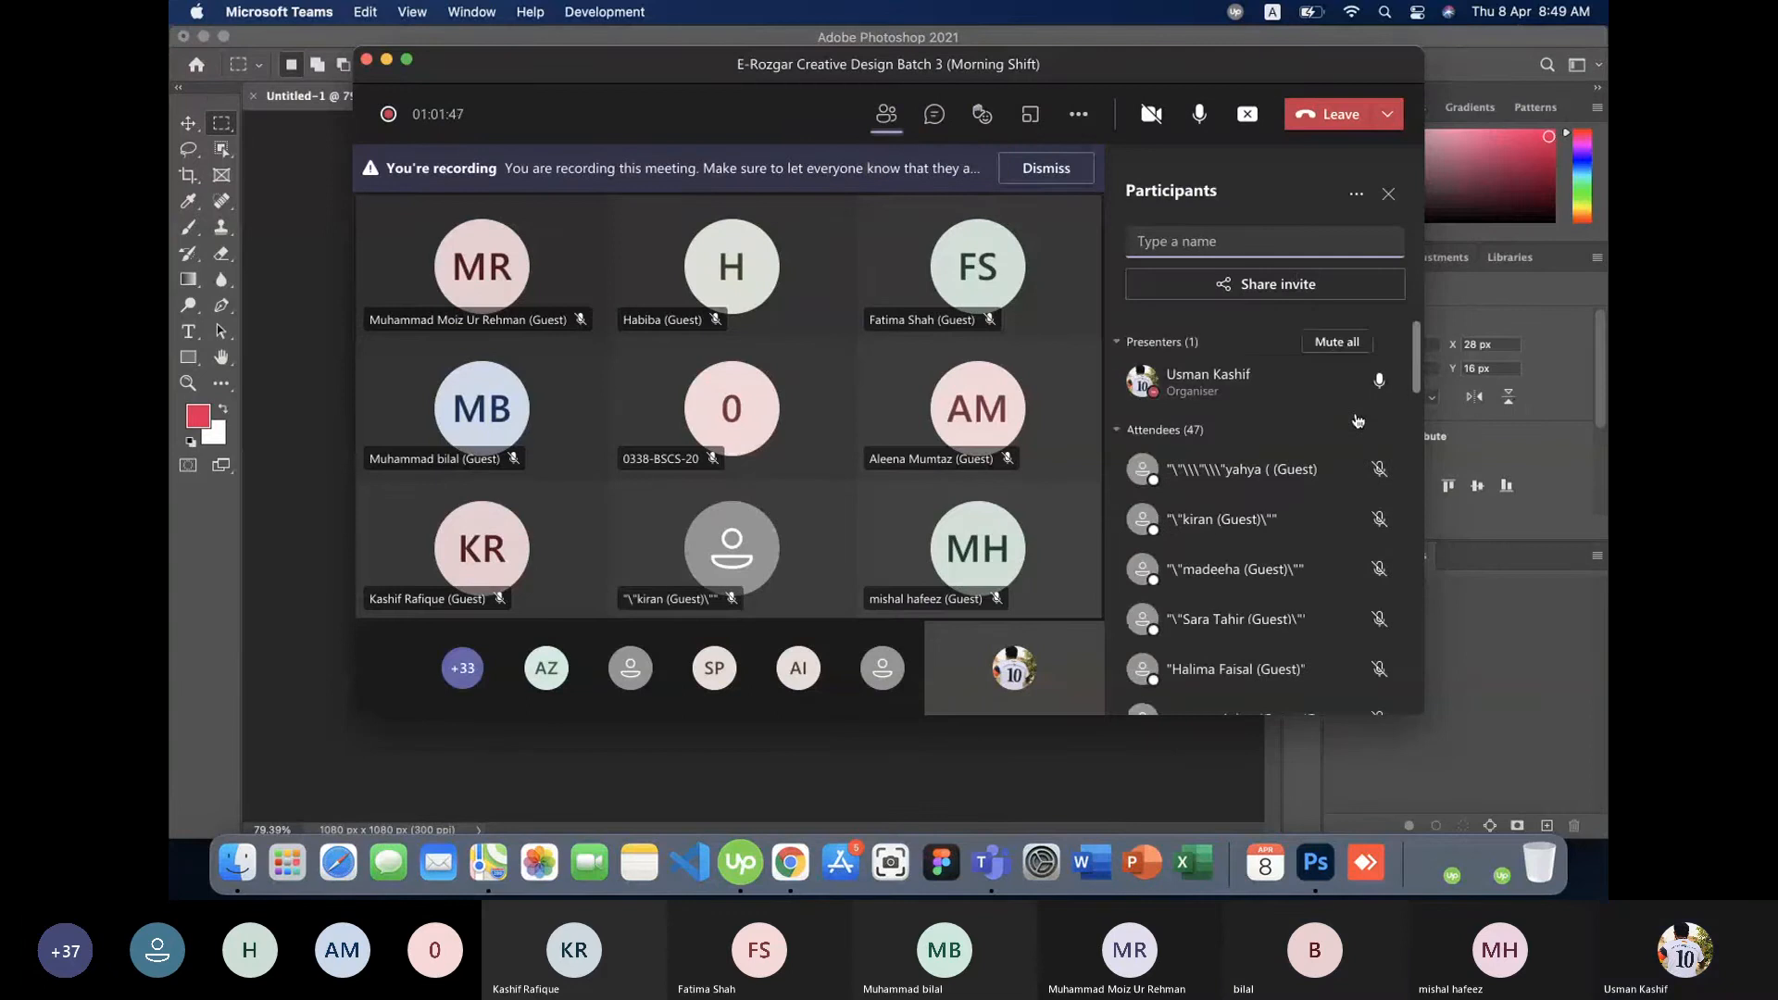
{"action": "left_click", "coordinate": [1348, 351]}
{"action": "left_click", "coordinate": [1038, 417]}
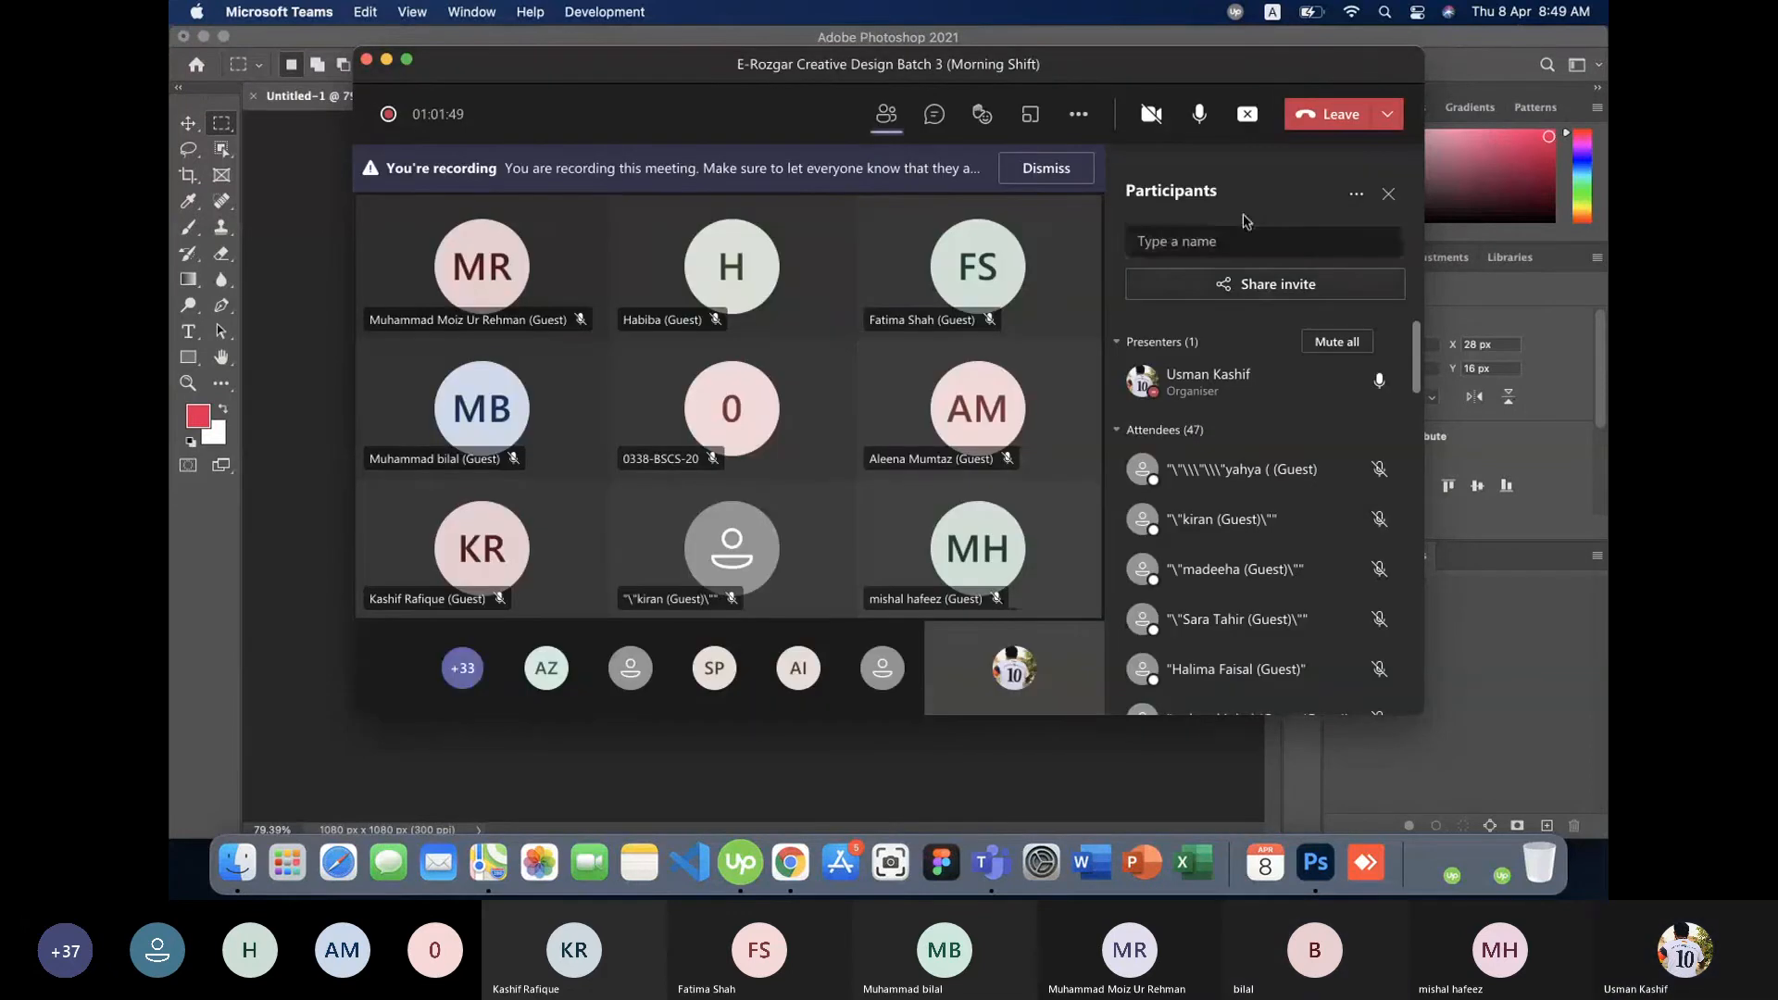
{"action": "left_click", "coordinate": [385, 60]}
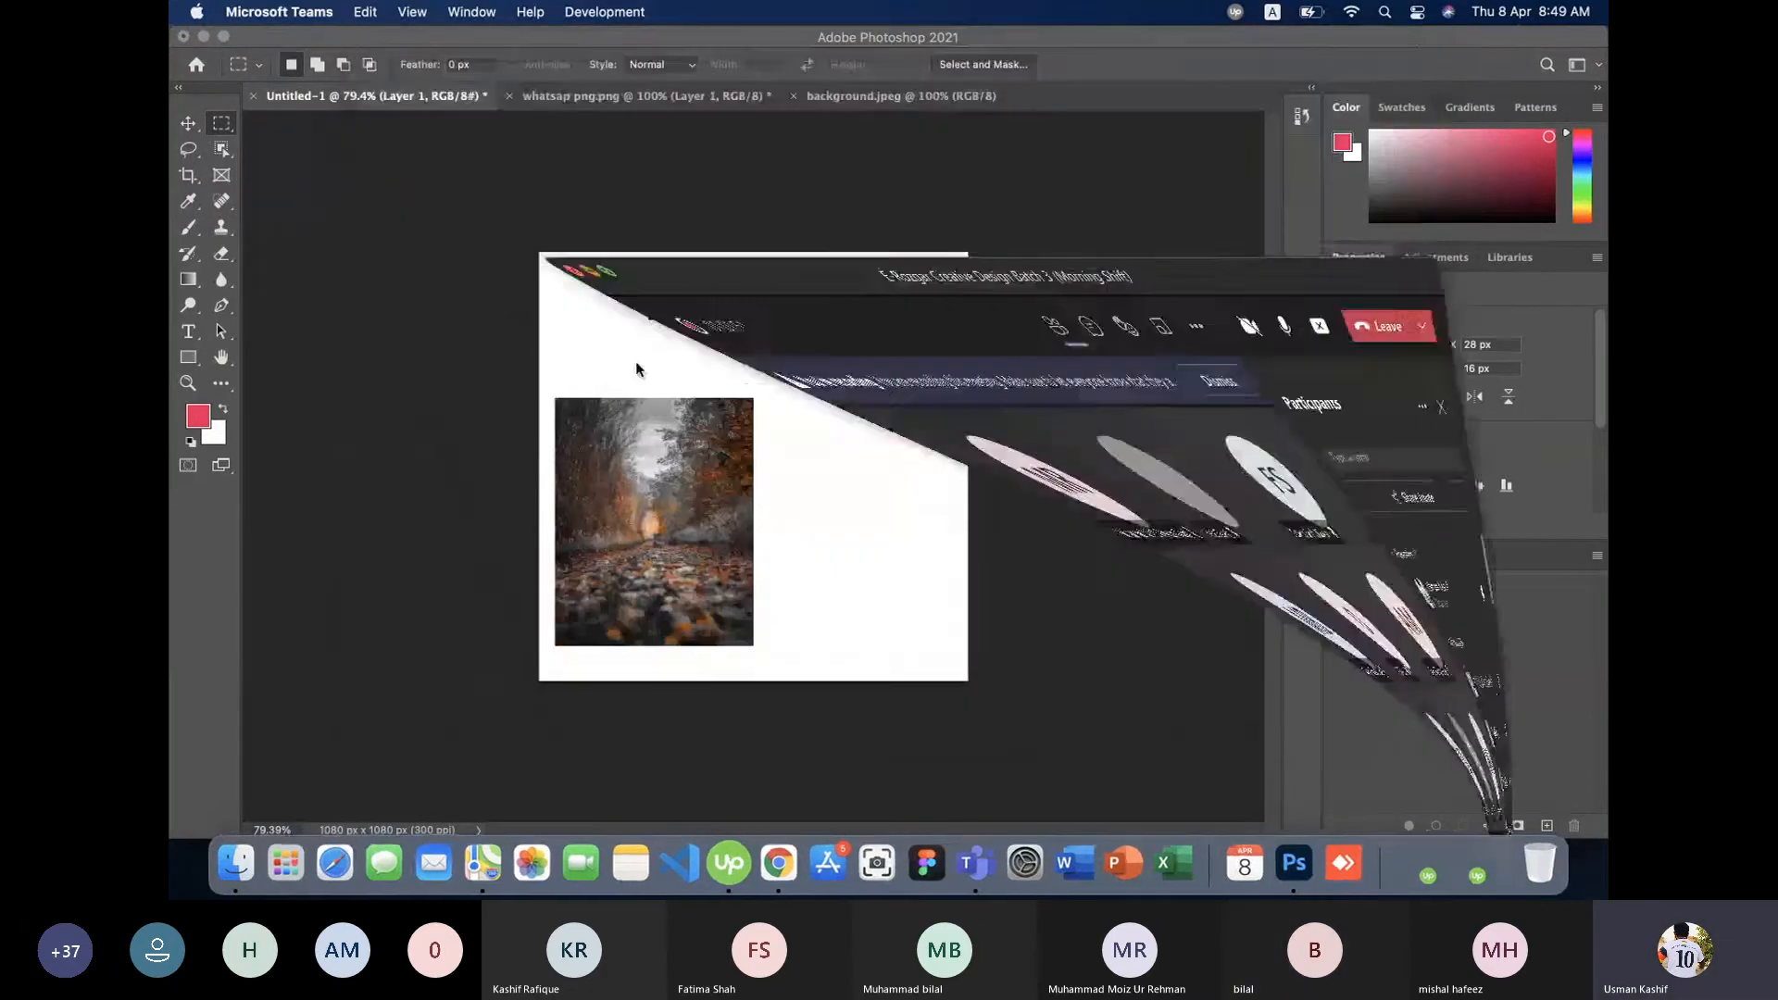
{"action": "left_click", "coordinate": [1269, 876]}
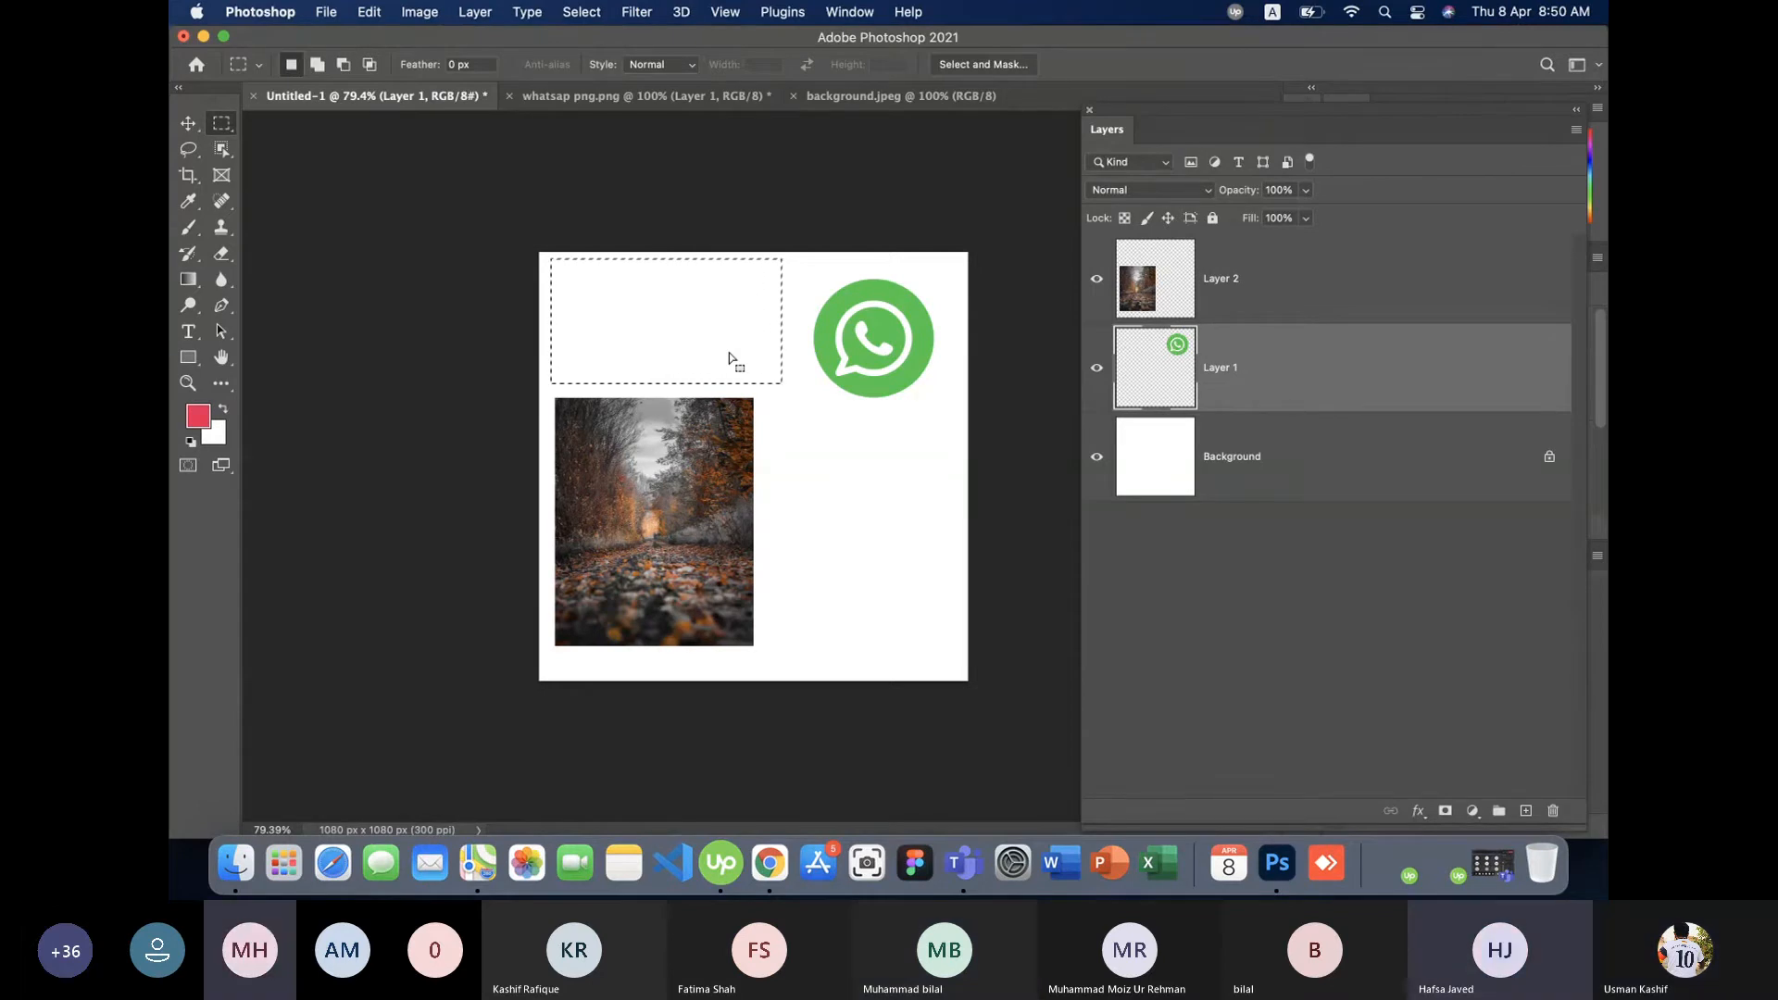
- Fill the rectangular selection on Layer 1 with the red foreground colour and deselect it
{"action": "key", "text": "alt"}
{"action": "key", "text": "alt+BackSpace"}
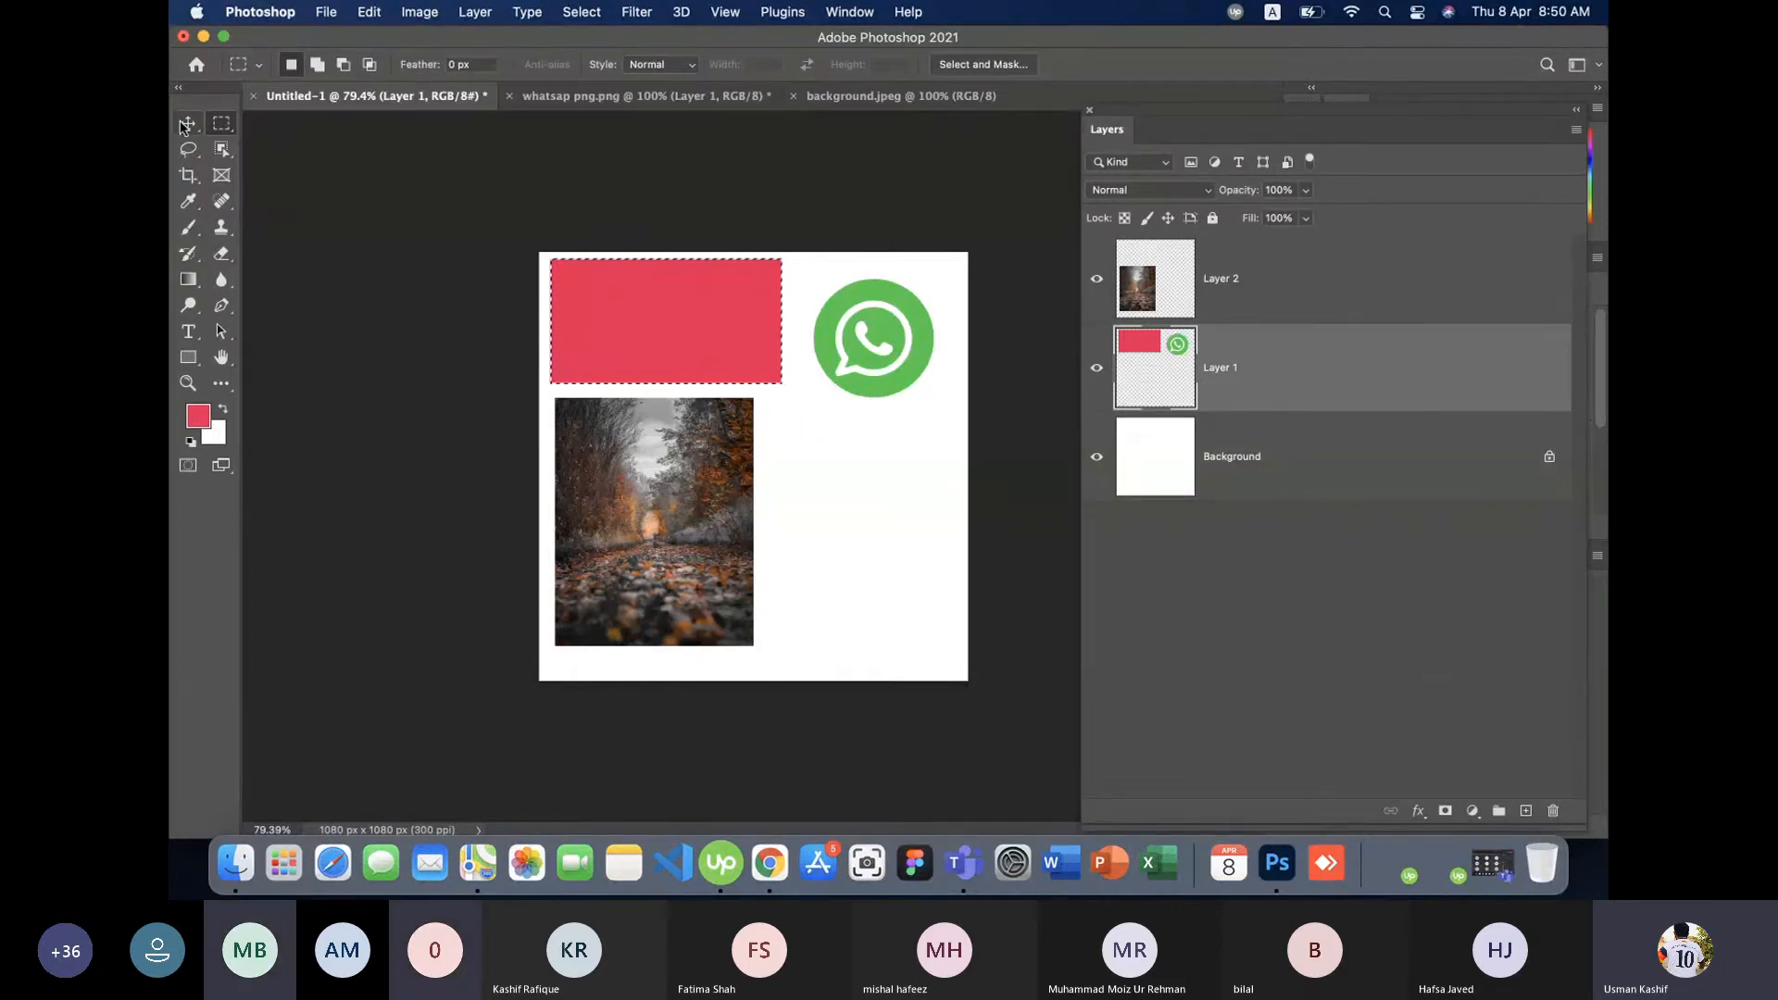
{"action": "right_click", "coordinate": [665, 325]}
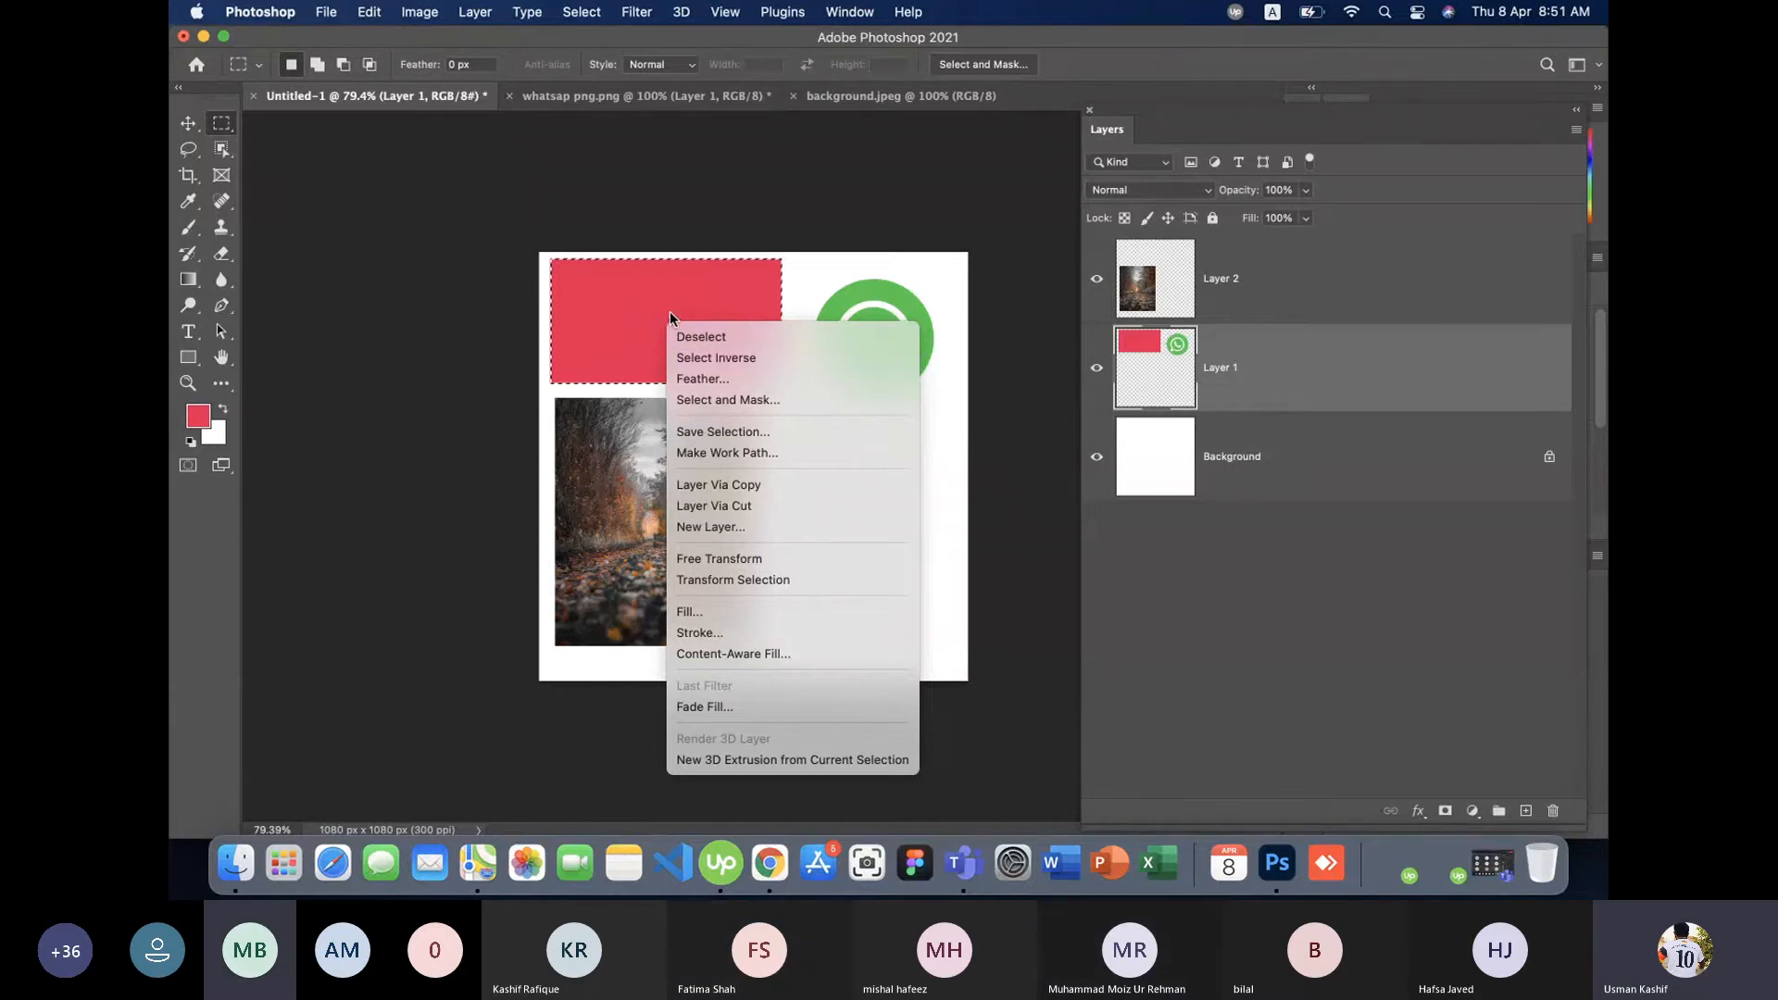
{"action": "left_click", "coordinate": [713, 337]}
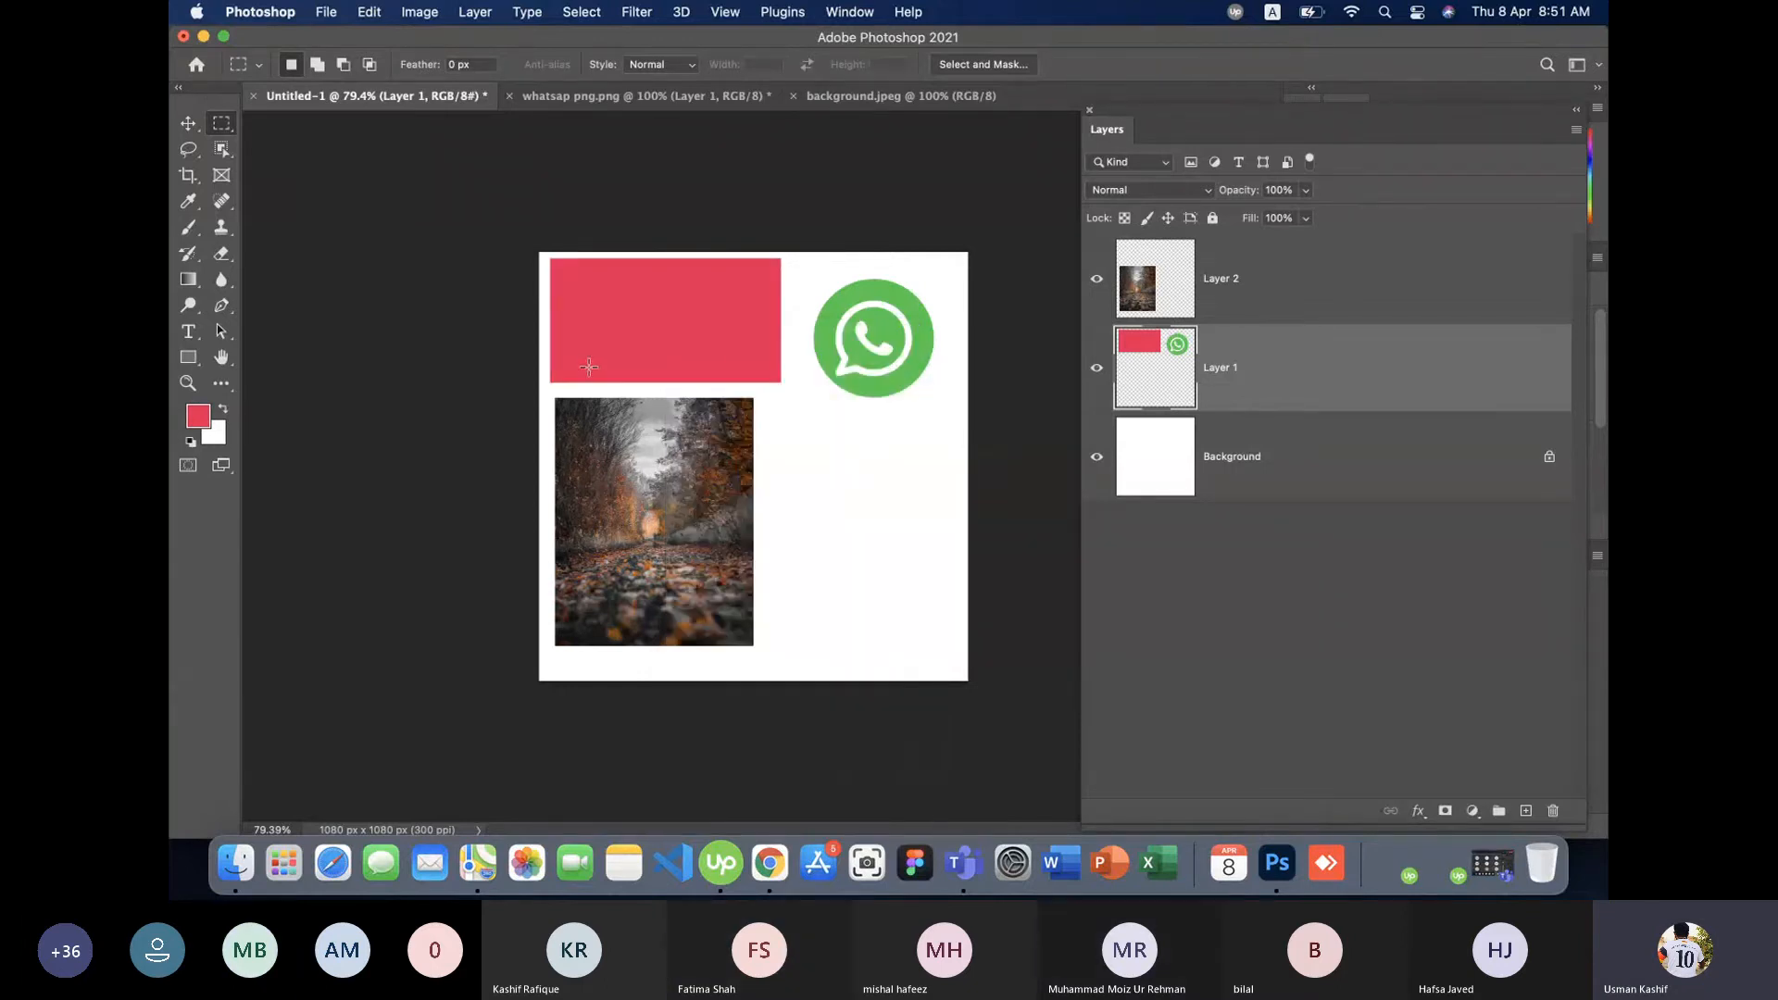
- Restore the last rectangular selection and deselect it again, repeating this several times
{"action": "key", "text": "super+shift+d"}
{"action": "left_click", "coordinate": [583, 13]}
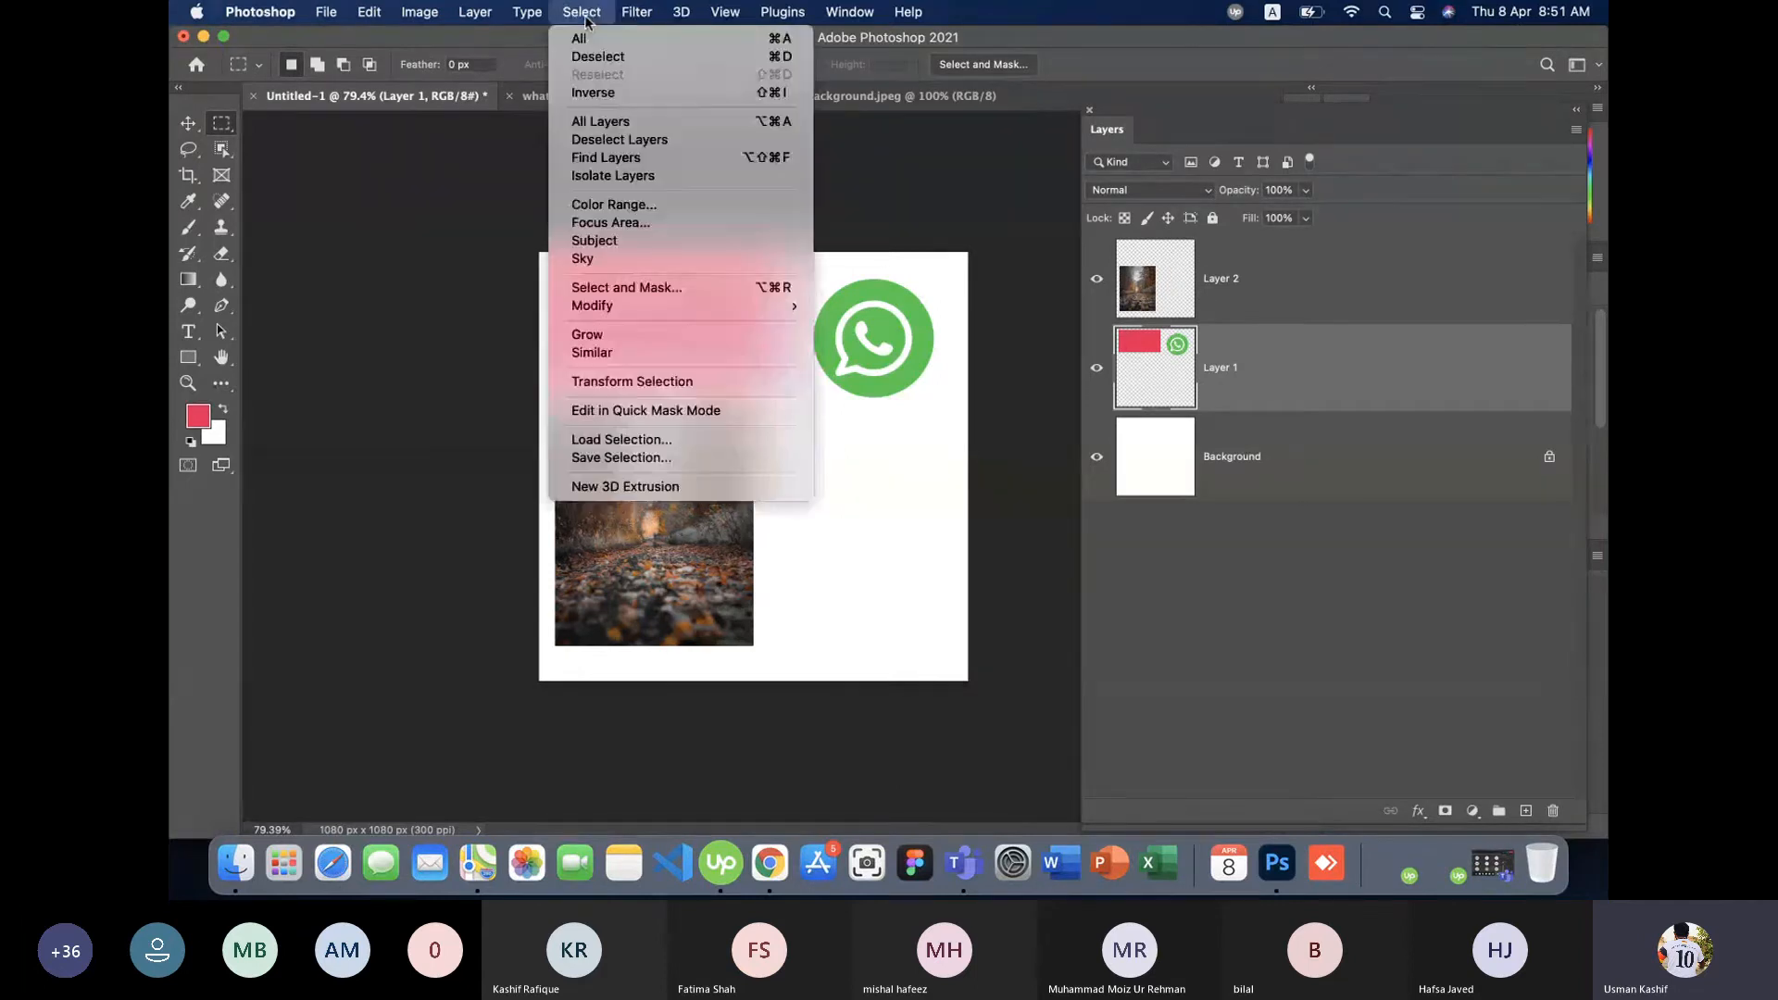
{"action": "left_click", "coordinate": [641, 57]}
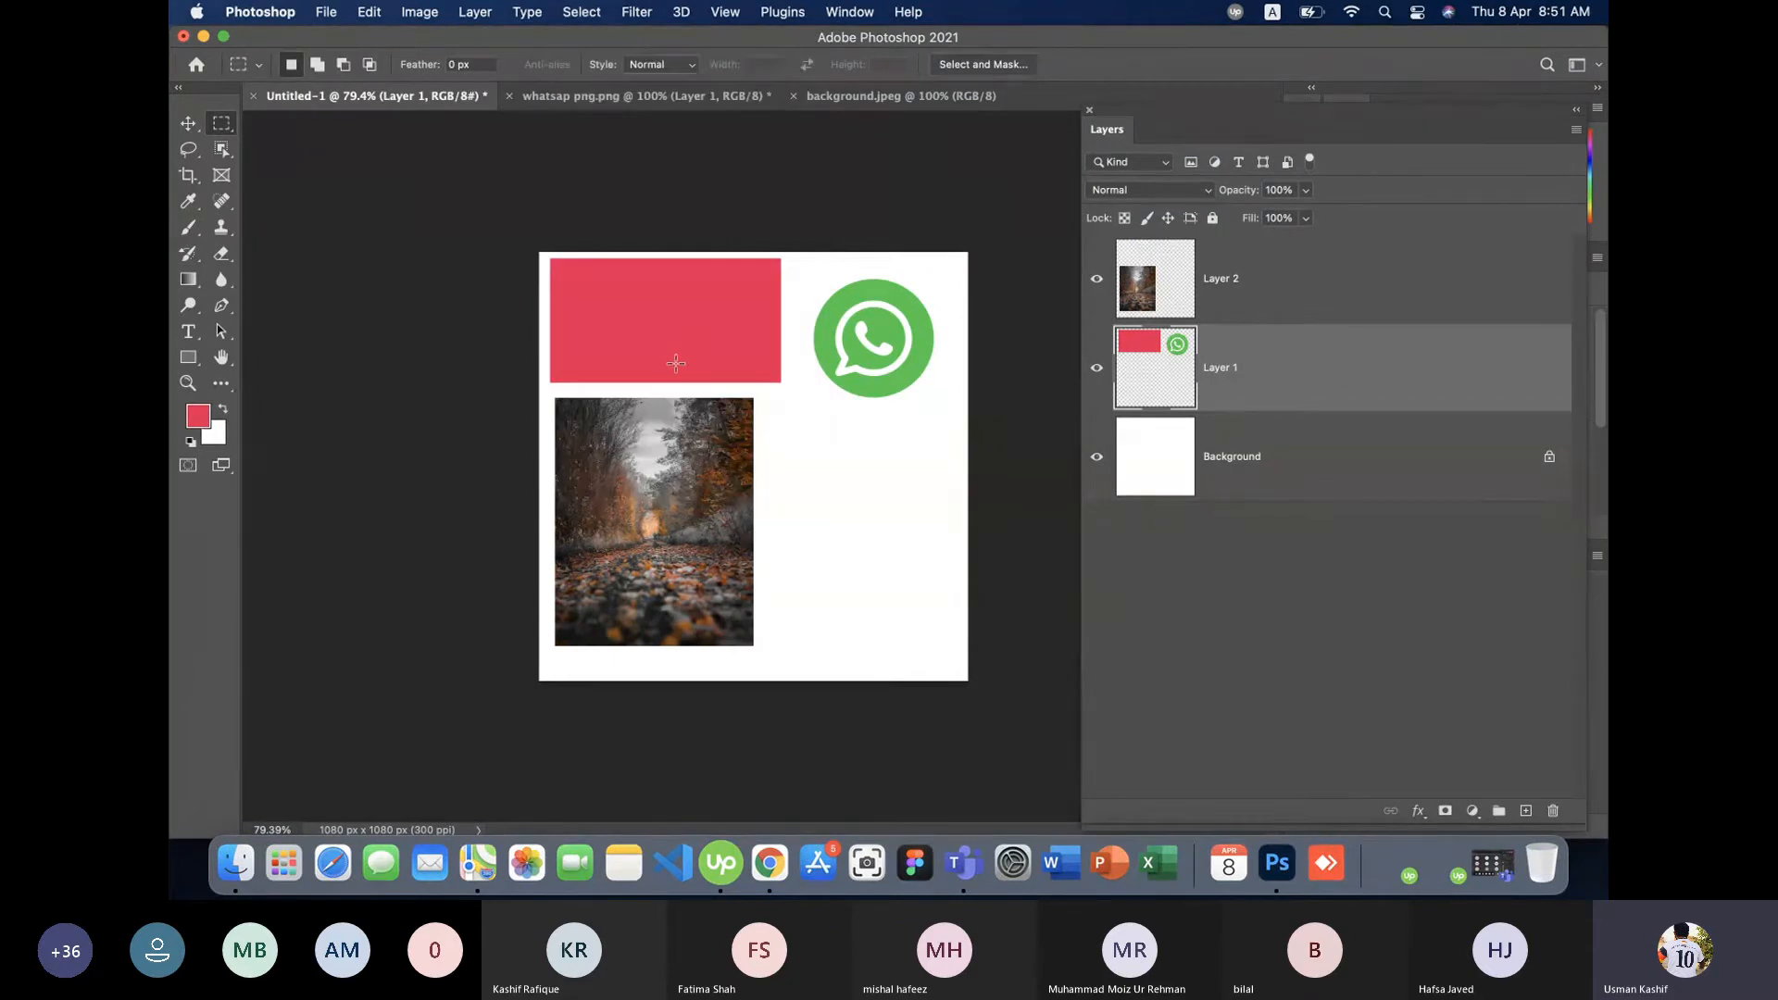
{"action": "key", "text": "ctrl+z"}
{"action": "key", "text": "super+d"}
{"action": "key", "text": "super+shift+d"}
{"action": "key", "text": "super+d"}
{"action": "key", "text": "super+shift+d"}
{"action": "key", "text": "super+d"}
- Move the red rectangle and WhatsApp logo on Layer 1 down the canvas together and back up to its top edge
{"action": "left_click", "coordinate": [185, 122]}
{"action": "left_click", "coordinate": [321, 429]}
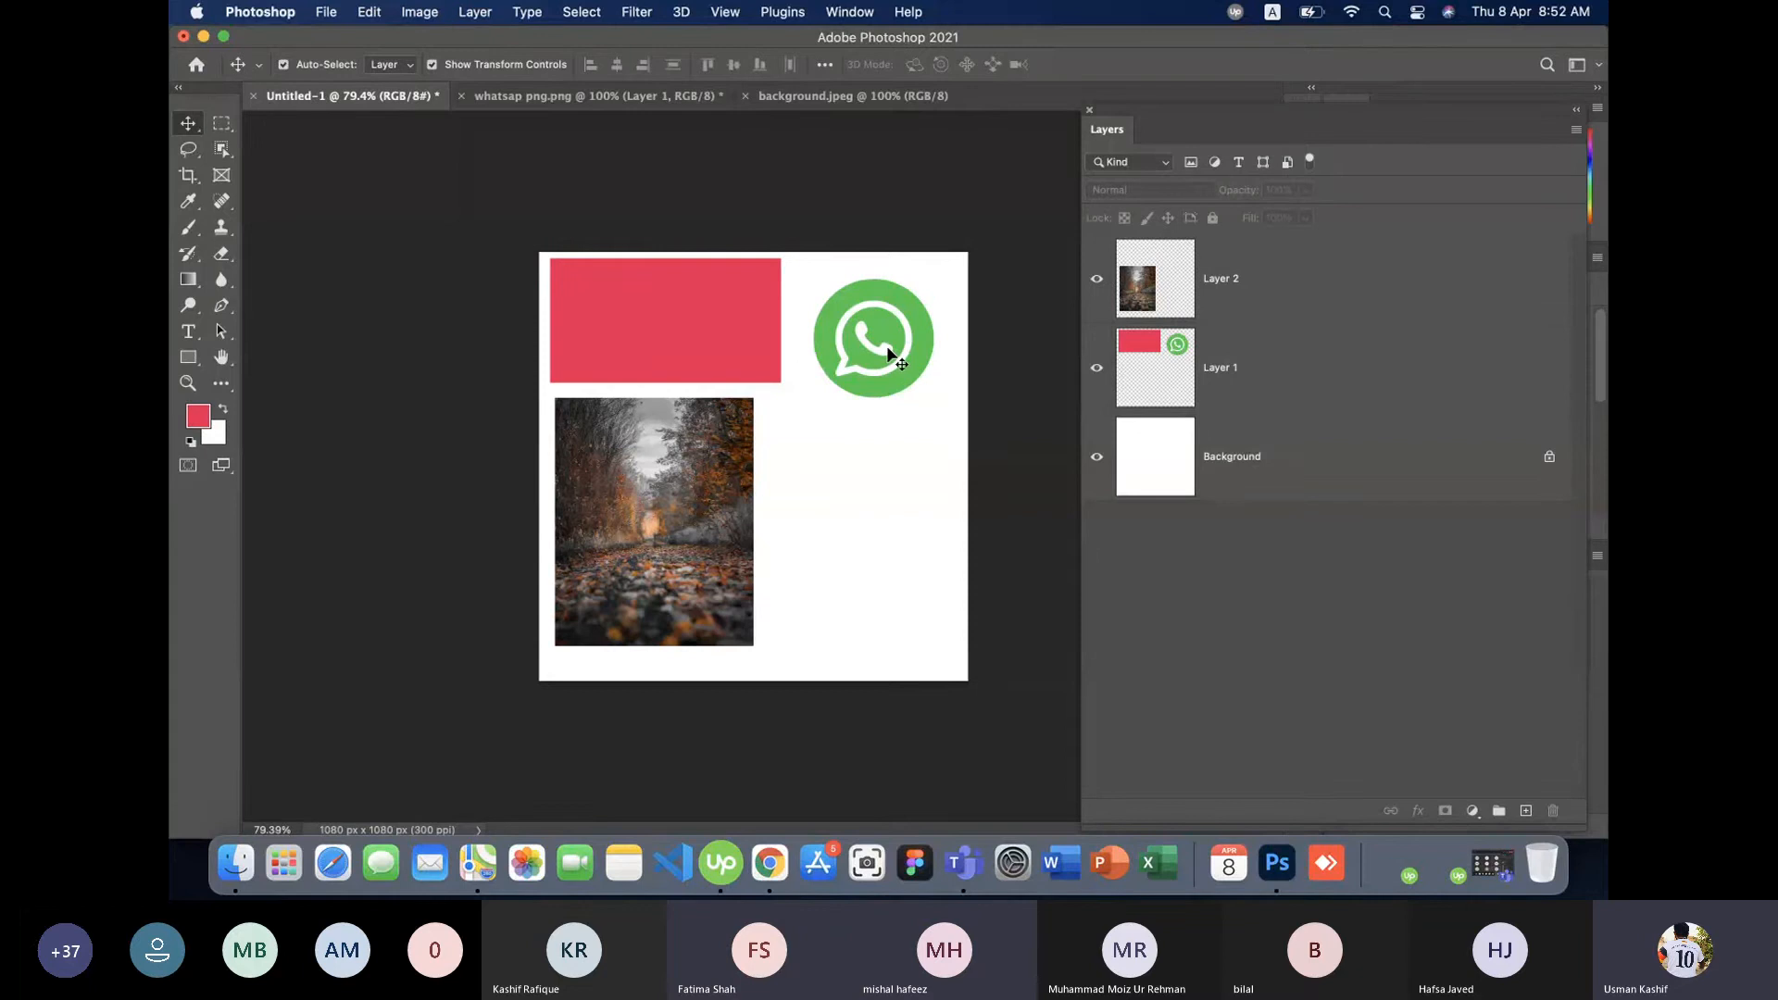
{"action": "left_click_drag", "start_coordinate": [887, 354], "coordinate": [903, 564]}
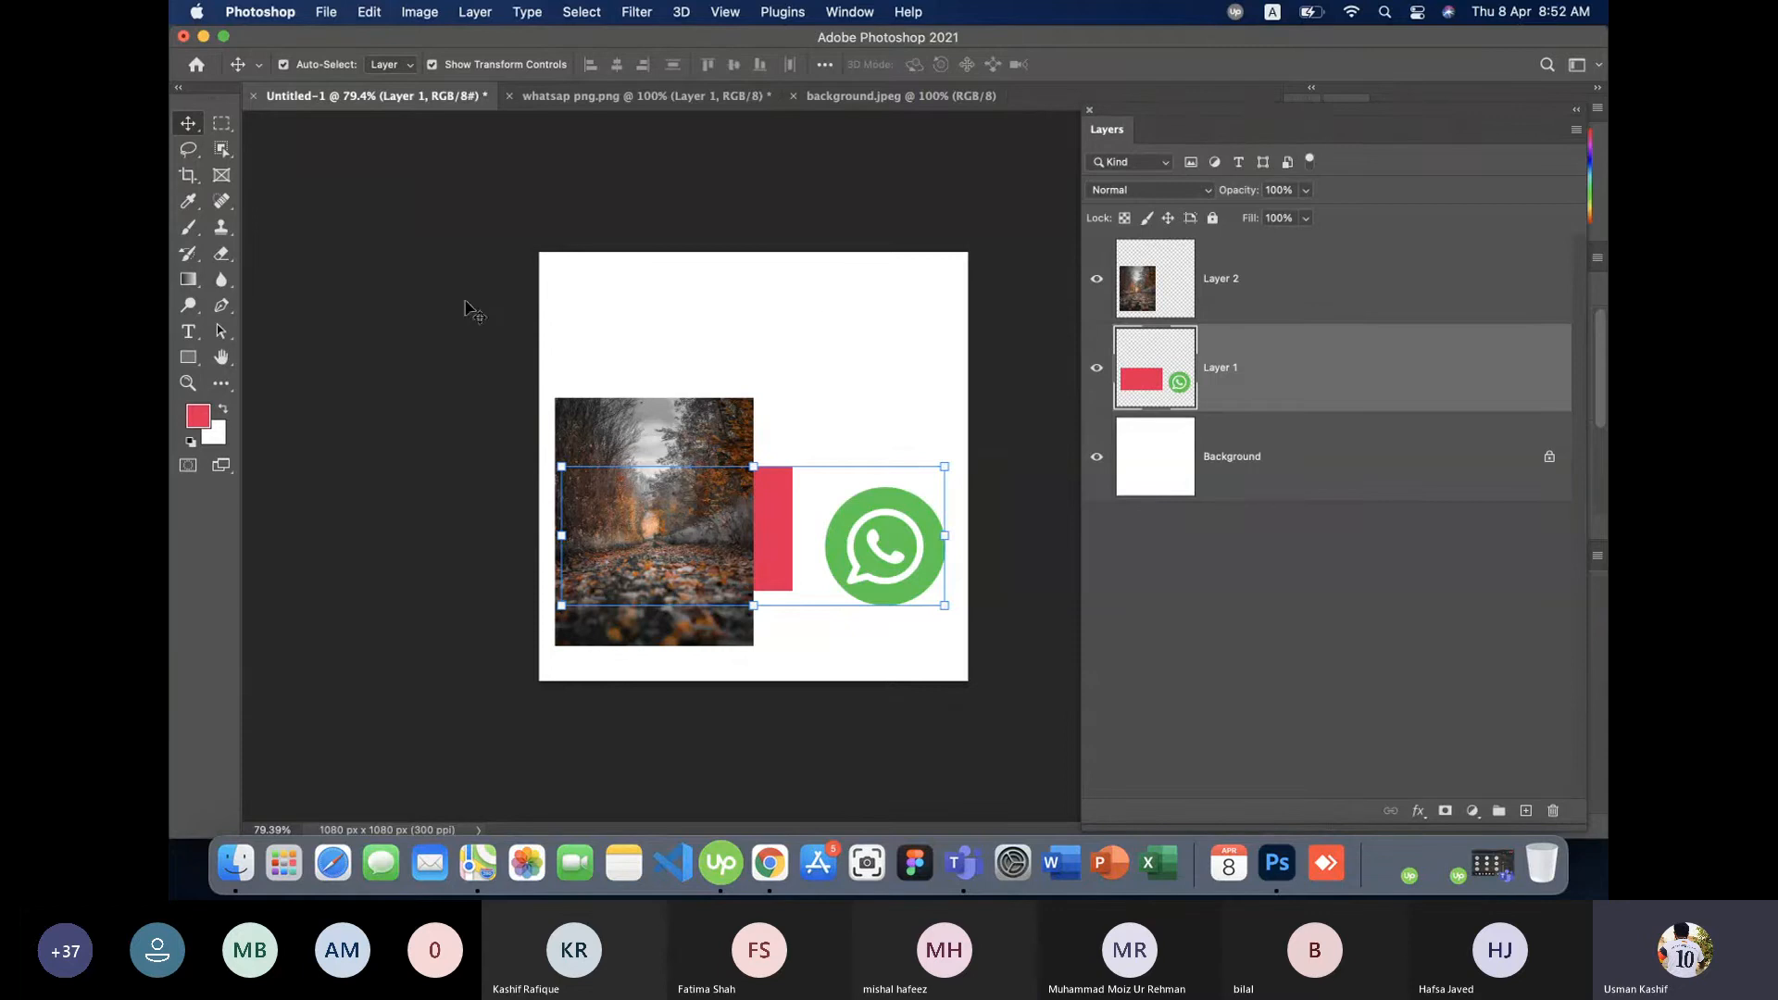
{"action": "left_click", "coordinate": [441, 327]}
{"action": "left_click_drag", "start_coordinate": [895, 518], "coordinate": [891, 352]}
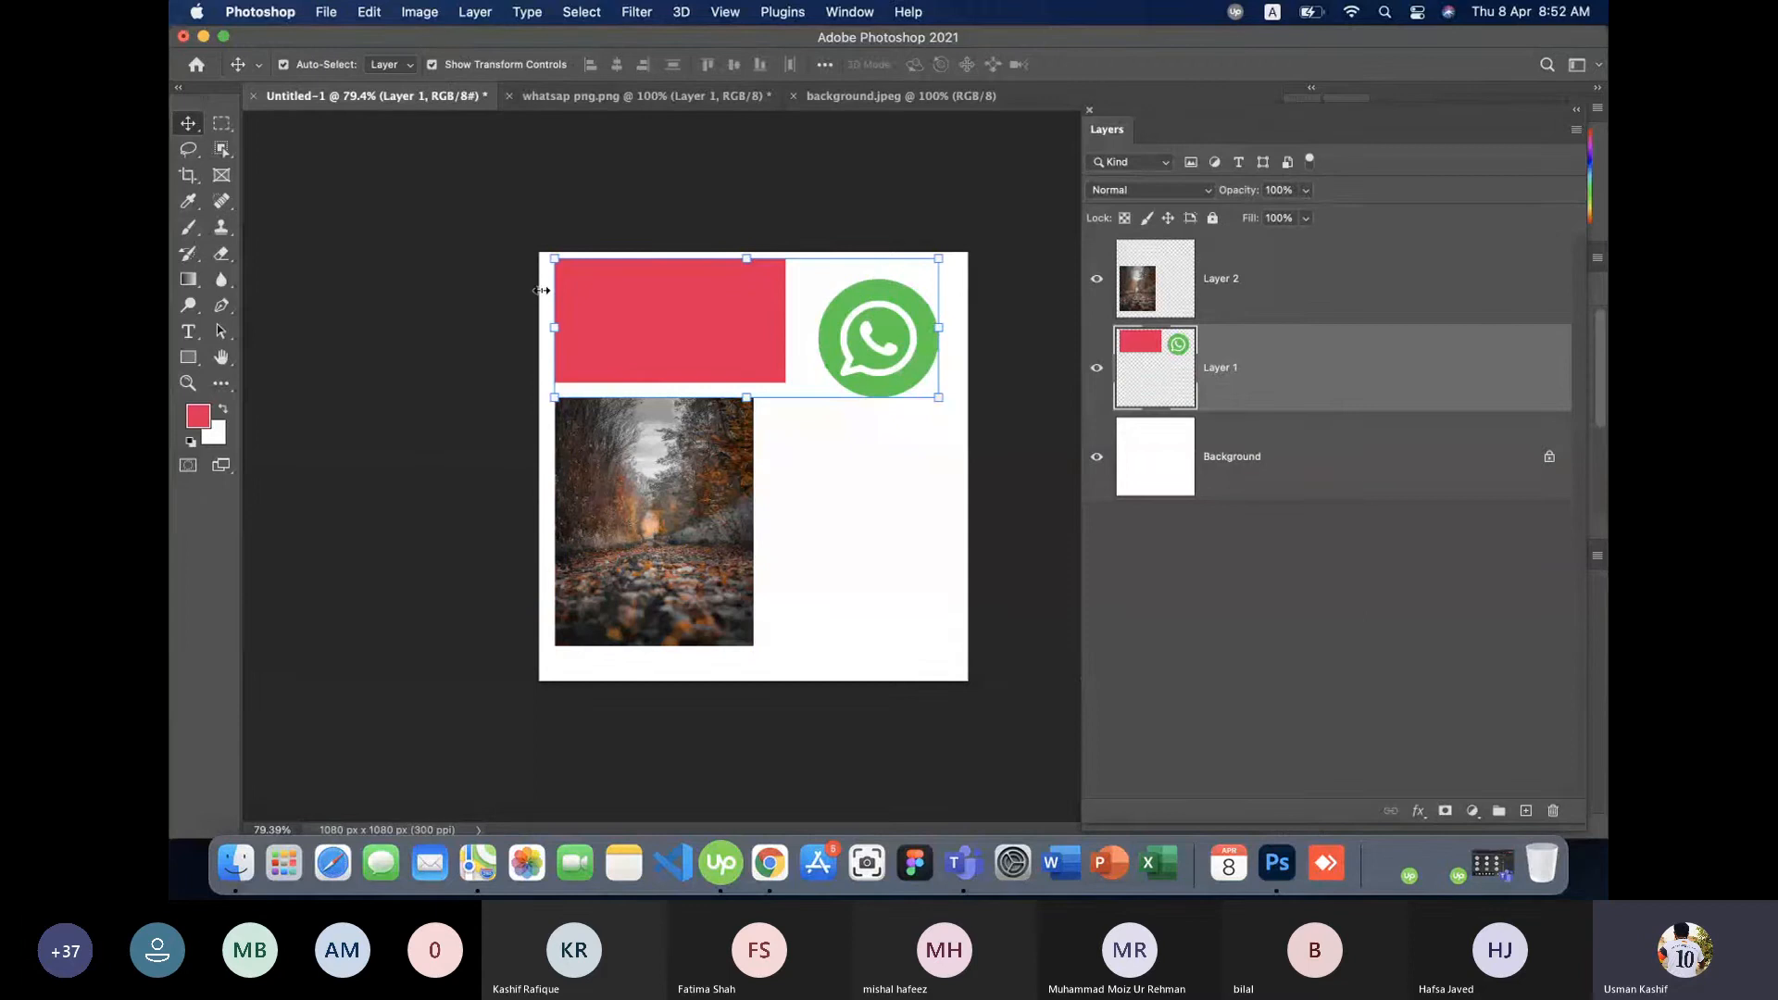
{"action": "left_click", "coordinate": [388, 211]}
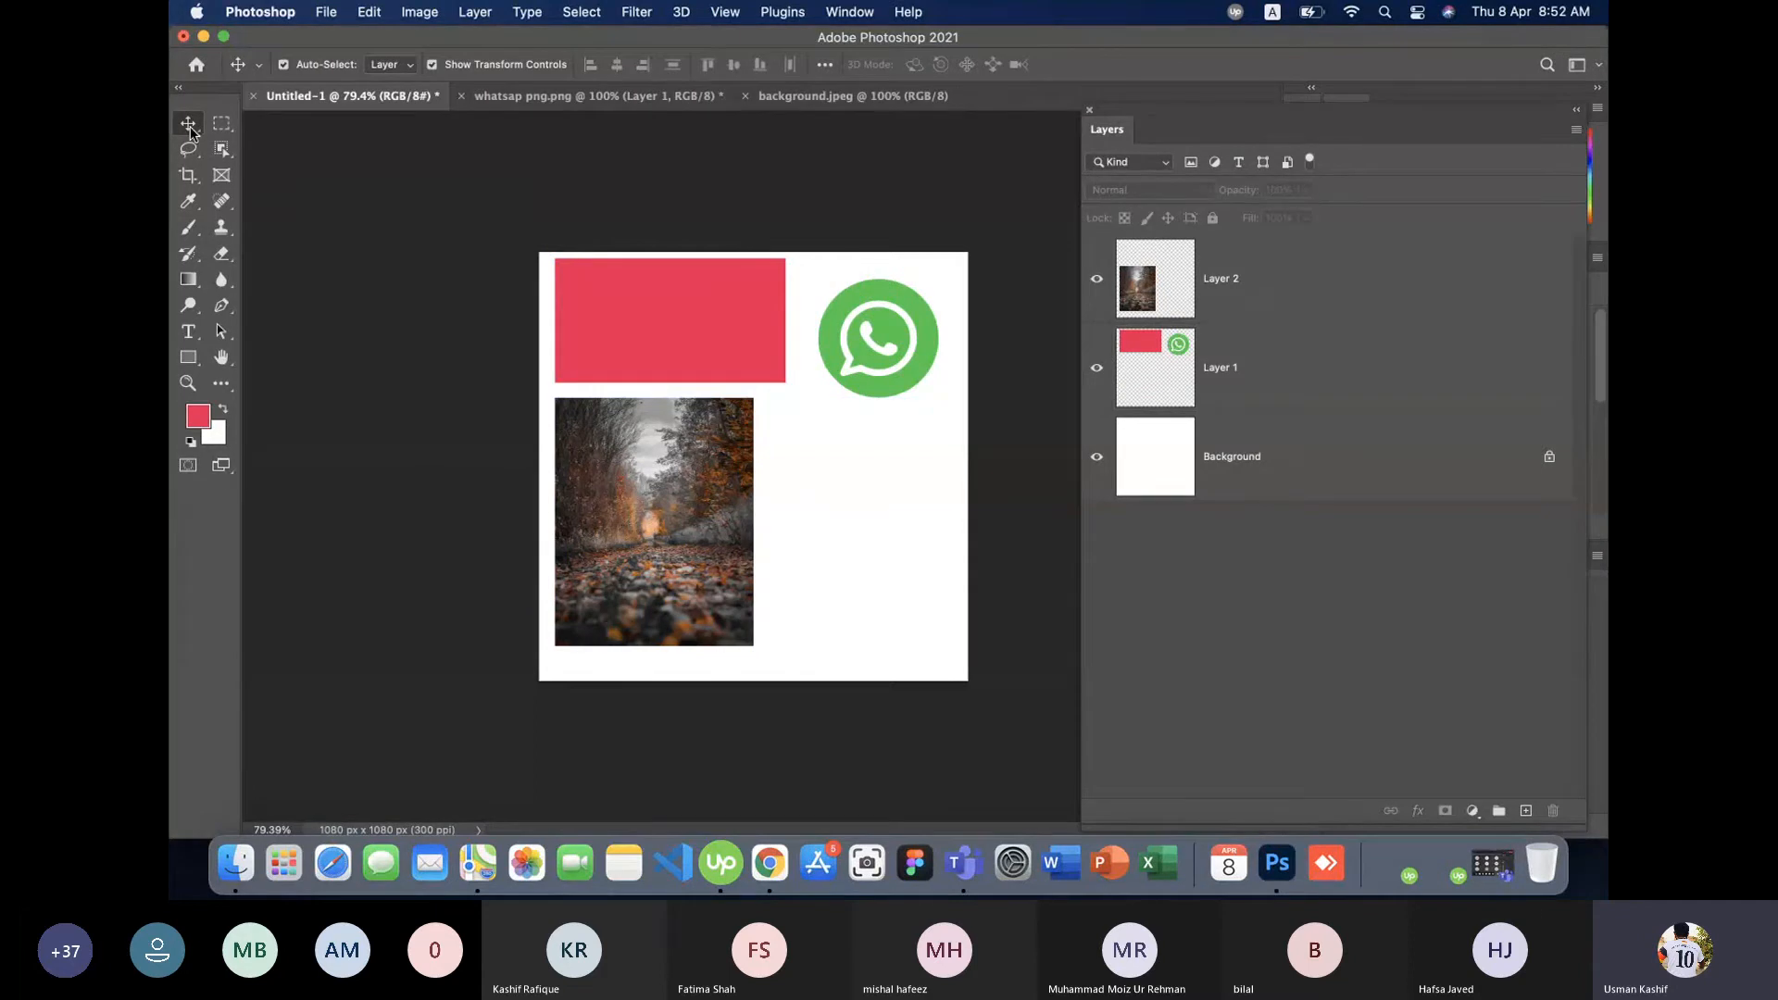
- Delete Layer 1 with the red rectangle and WhatsApp logo, and undo the deletion
{"action": "left_click", "coordinate": [866, 338]}
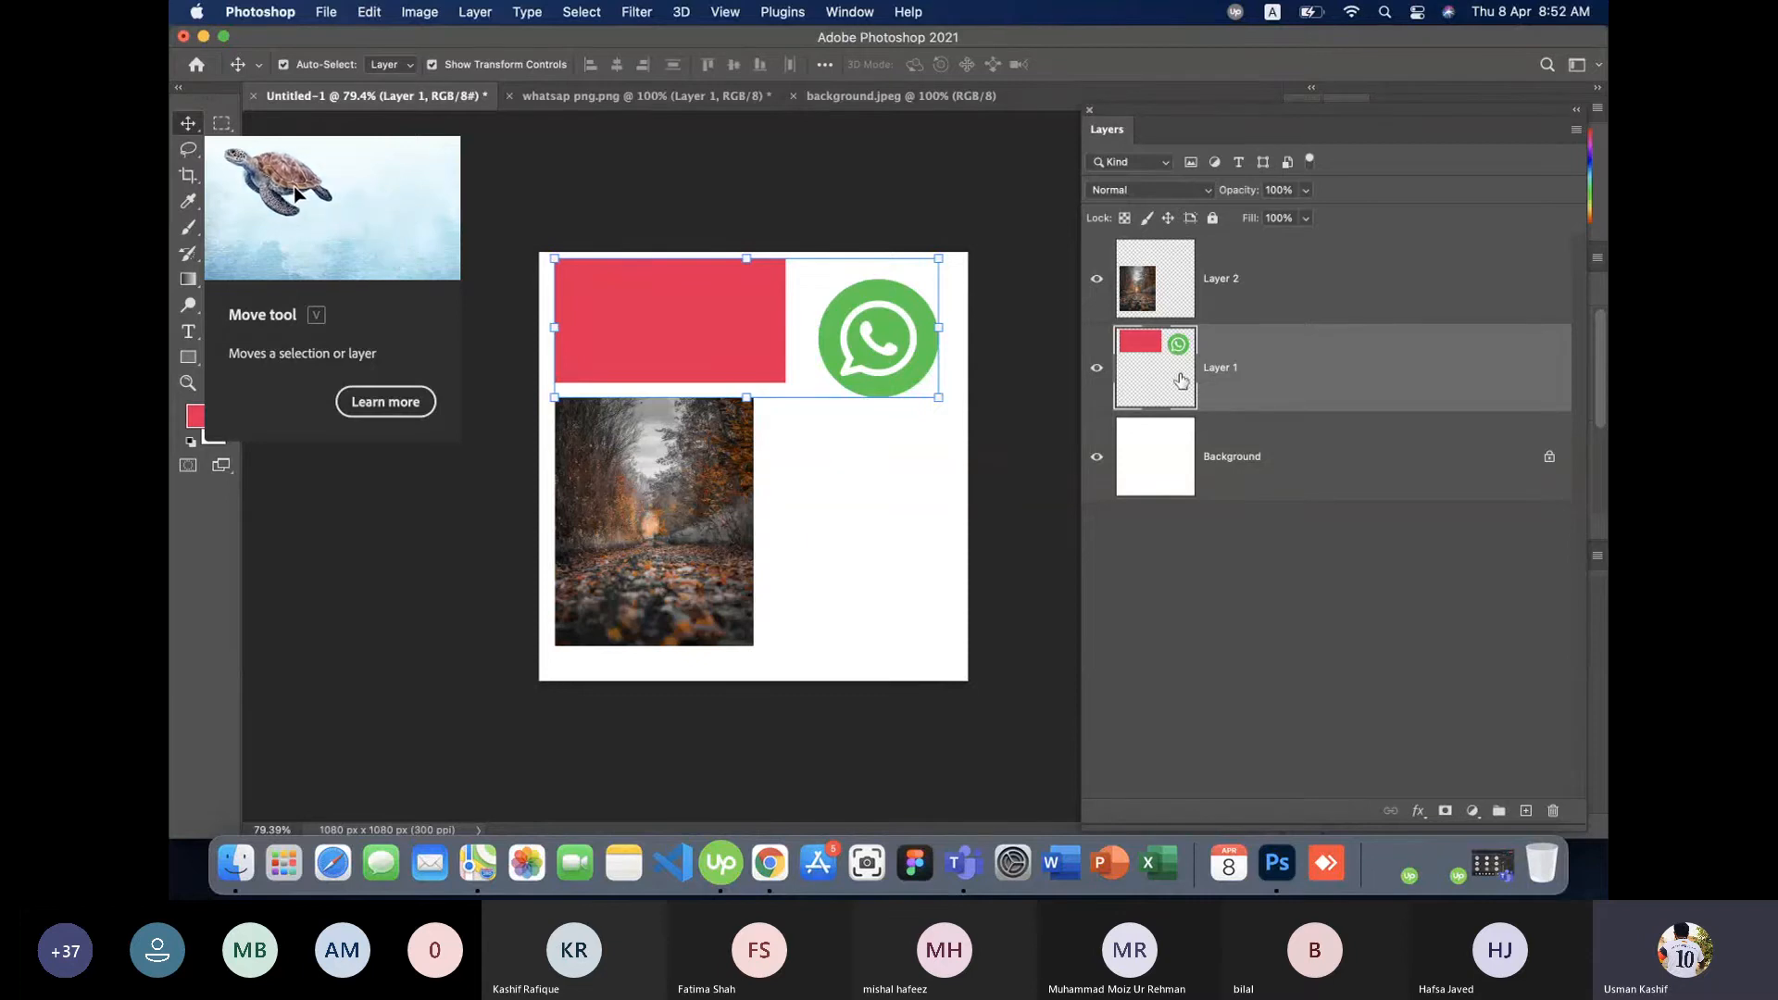
{"action": "mouse_move", "coordinate": [879, 373]}
{"action": "left_mouse_down"}
{"action": "mouse_move", "coordinate": [893, 437]}
{"action": "mouse_move", "coordinate": [884, 386]}
{"action": "left_mouse_up"}
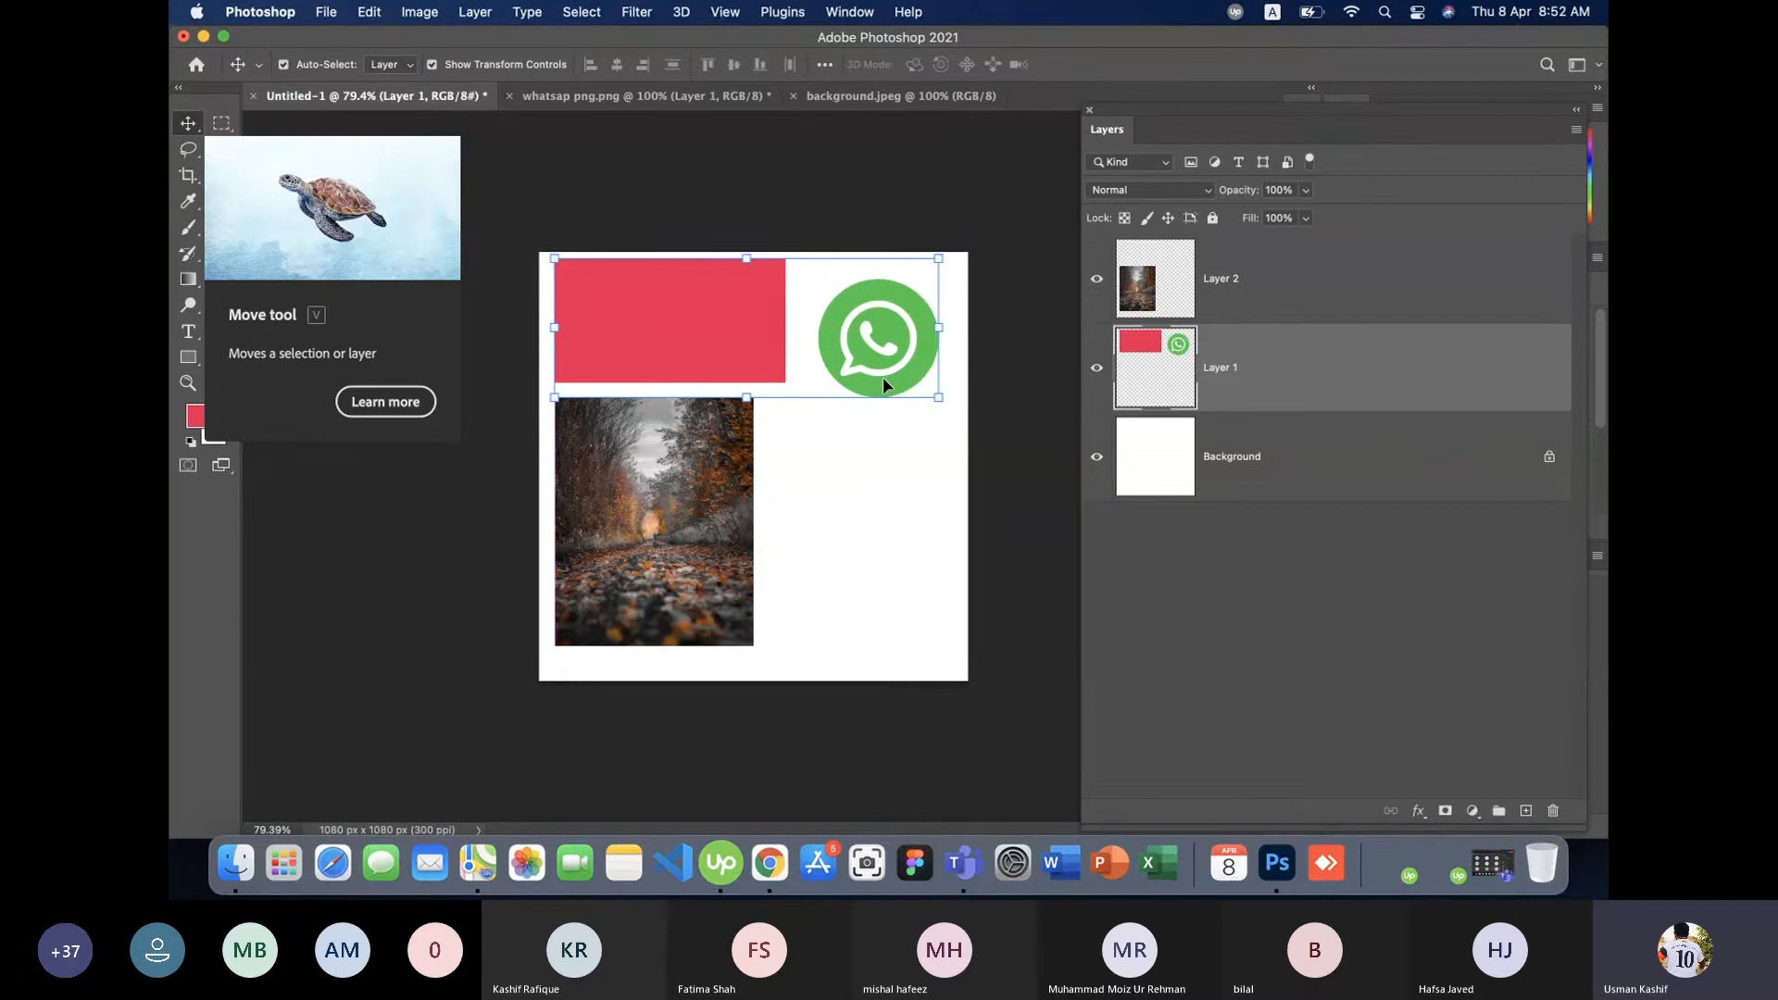
{"action": "left_click", "coordinate": [776, 171]}
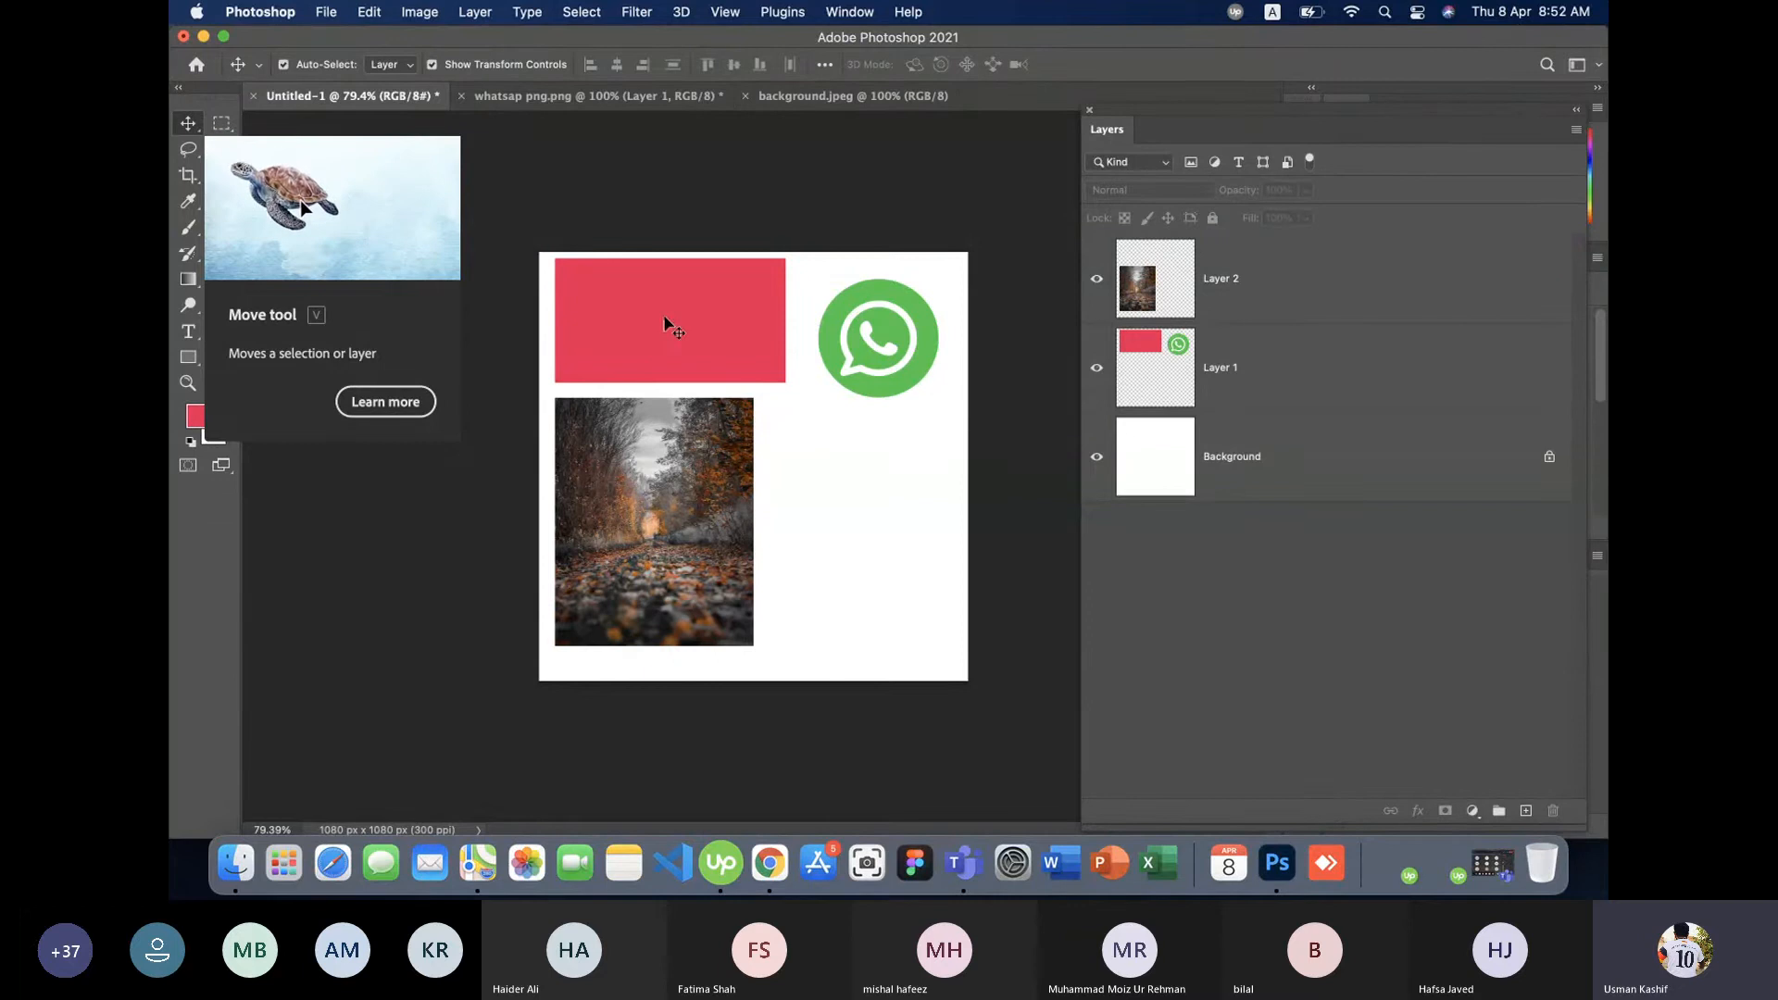
{"action": "left_click", "coordinate": [589, 321]}
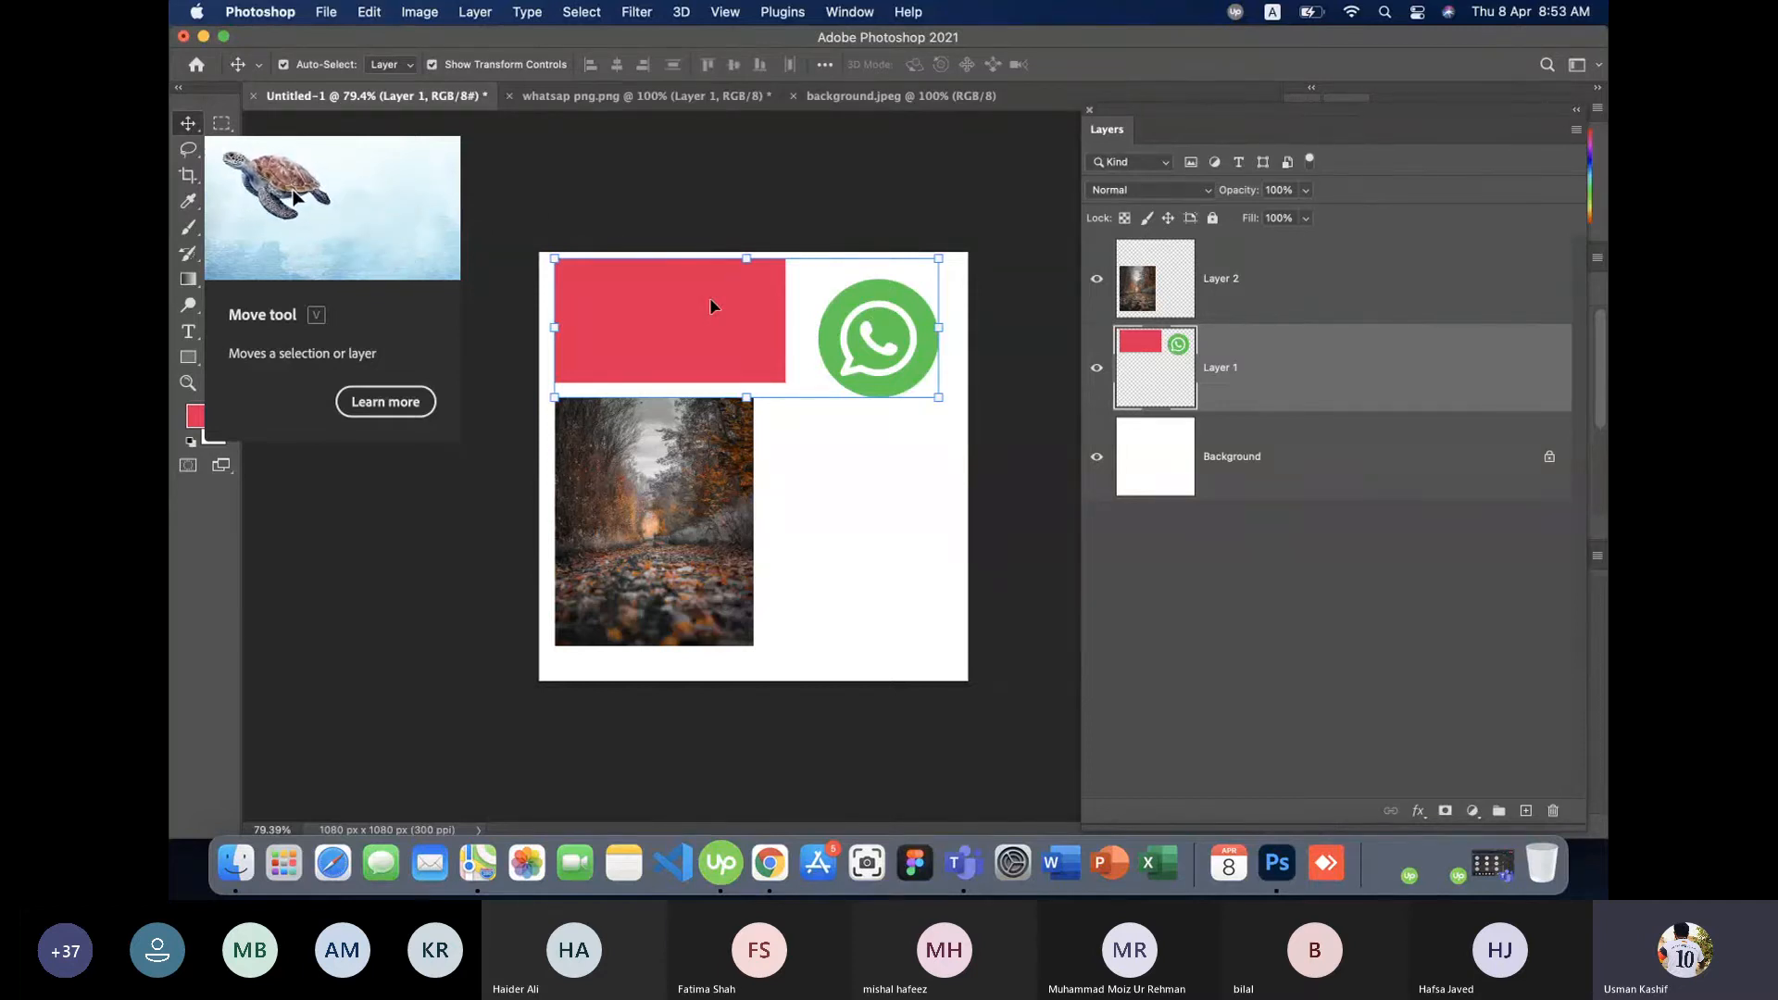
{"action": "key", "text": "BackSpace"}
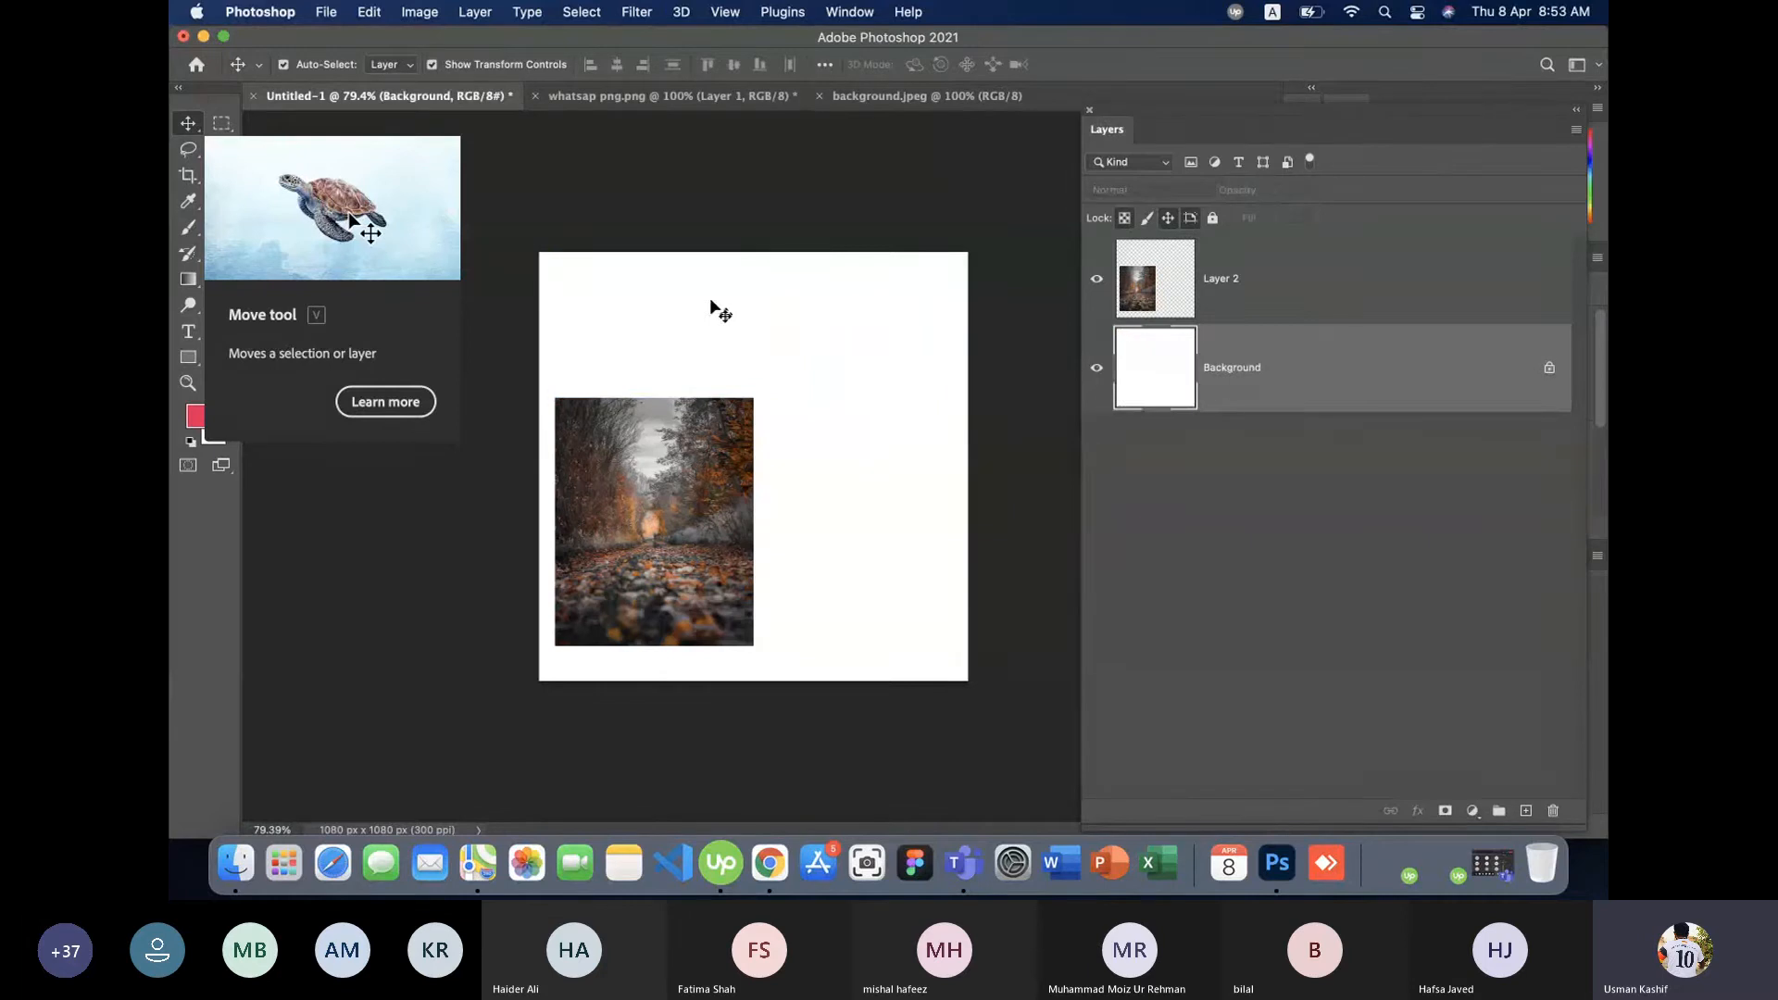
{"action": "key", "text": "super+z"}
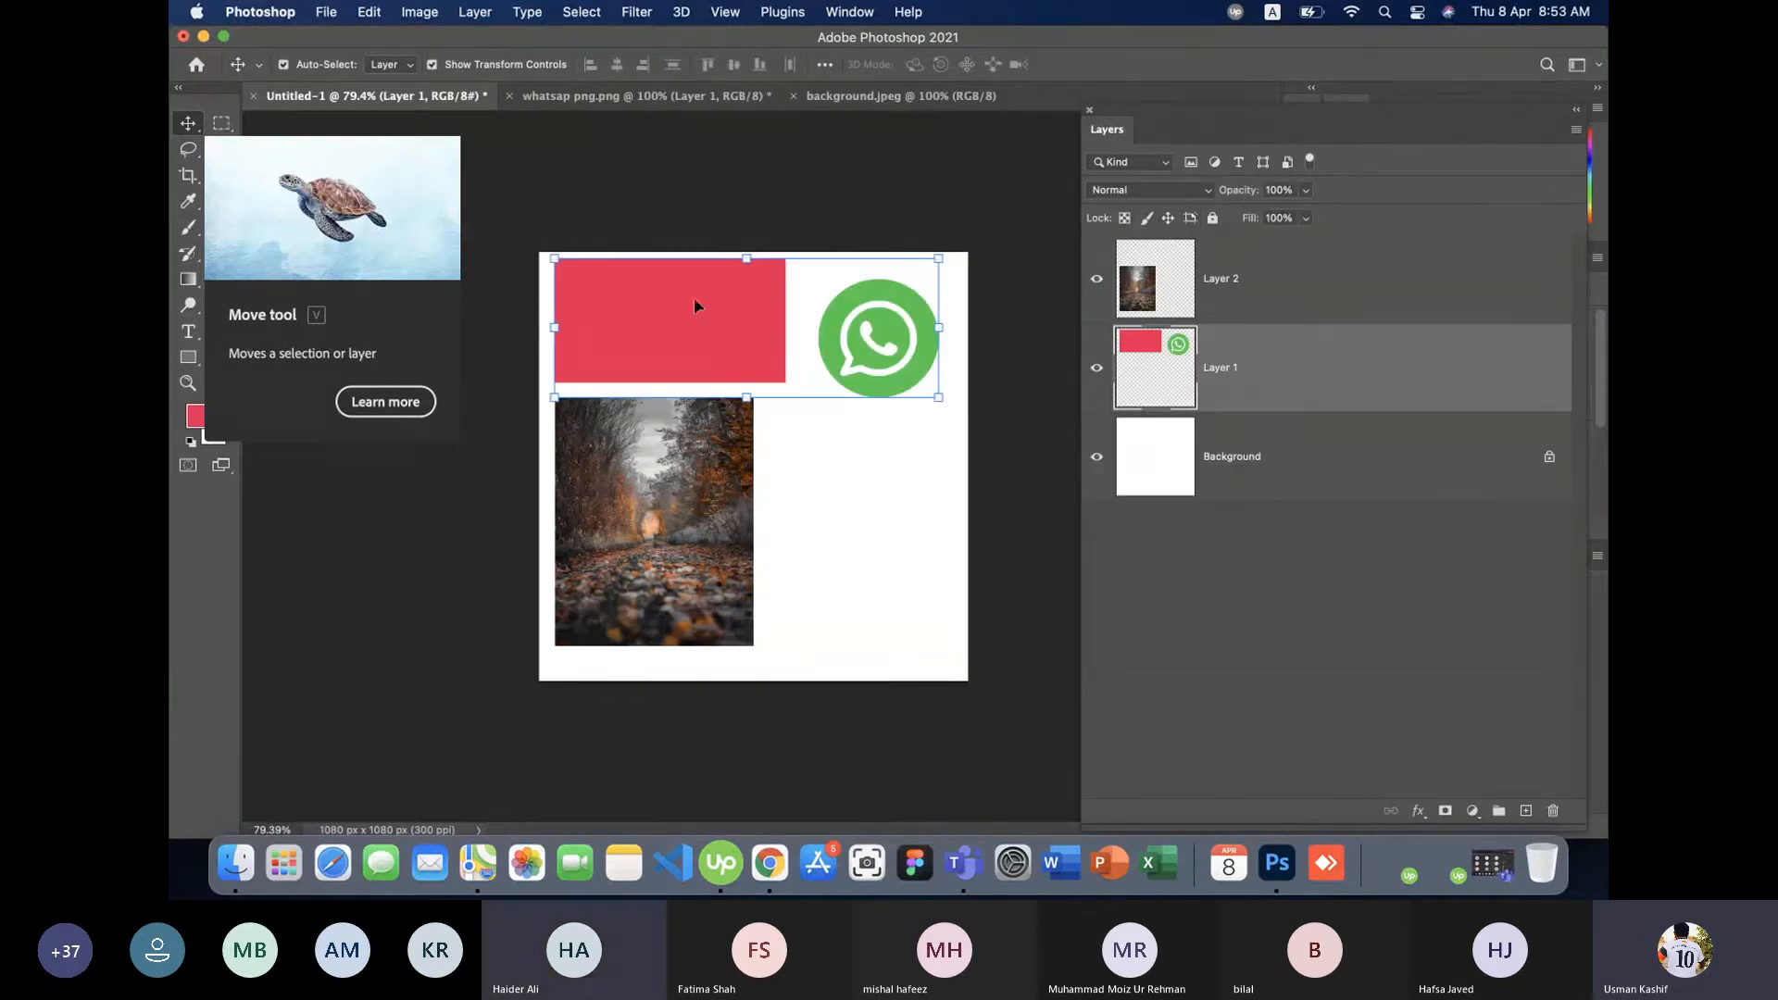
{"action": "left_click", "coordinate": [714, 187]}
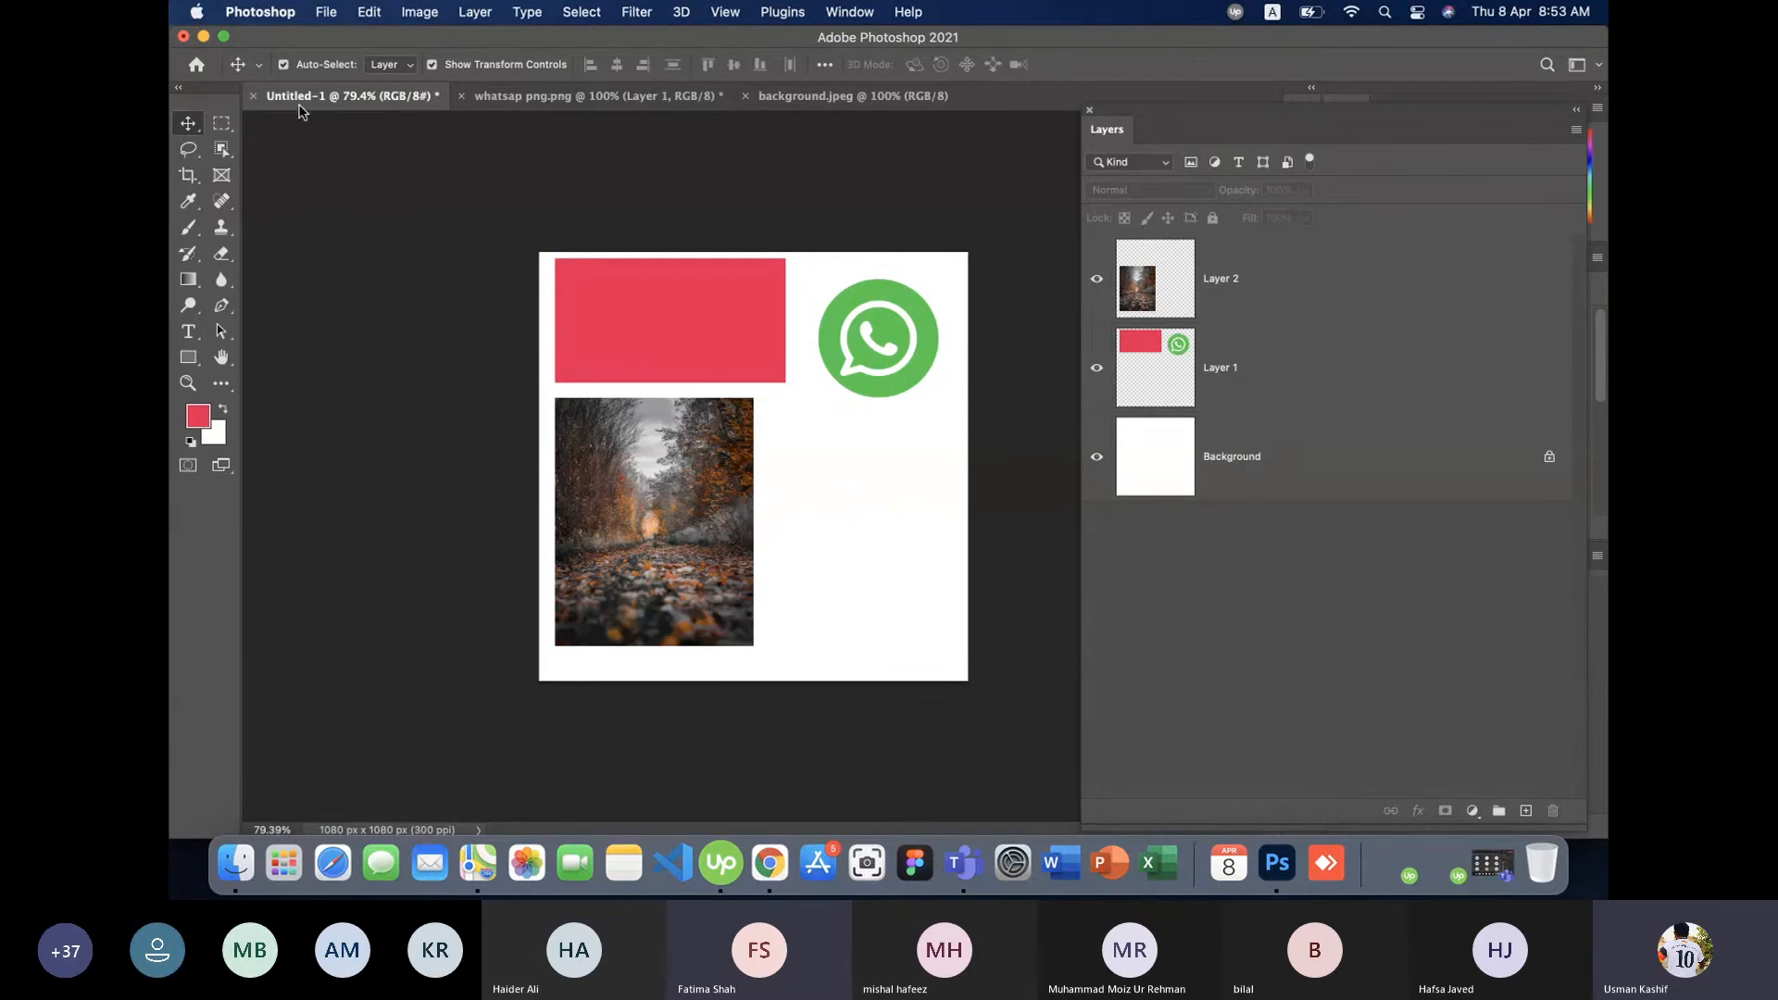
- Select the left part of the canvas over its full height, enclosing the red rectangle and the autumn photo
{"action": "left_click", "coordinate": [226, 128]}
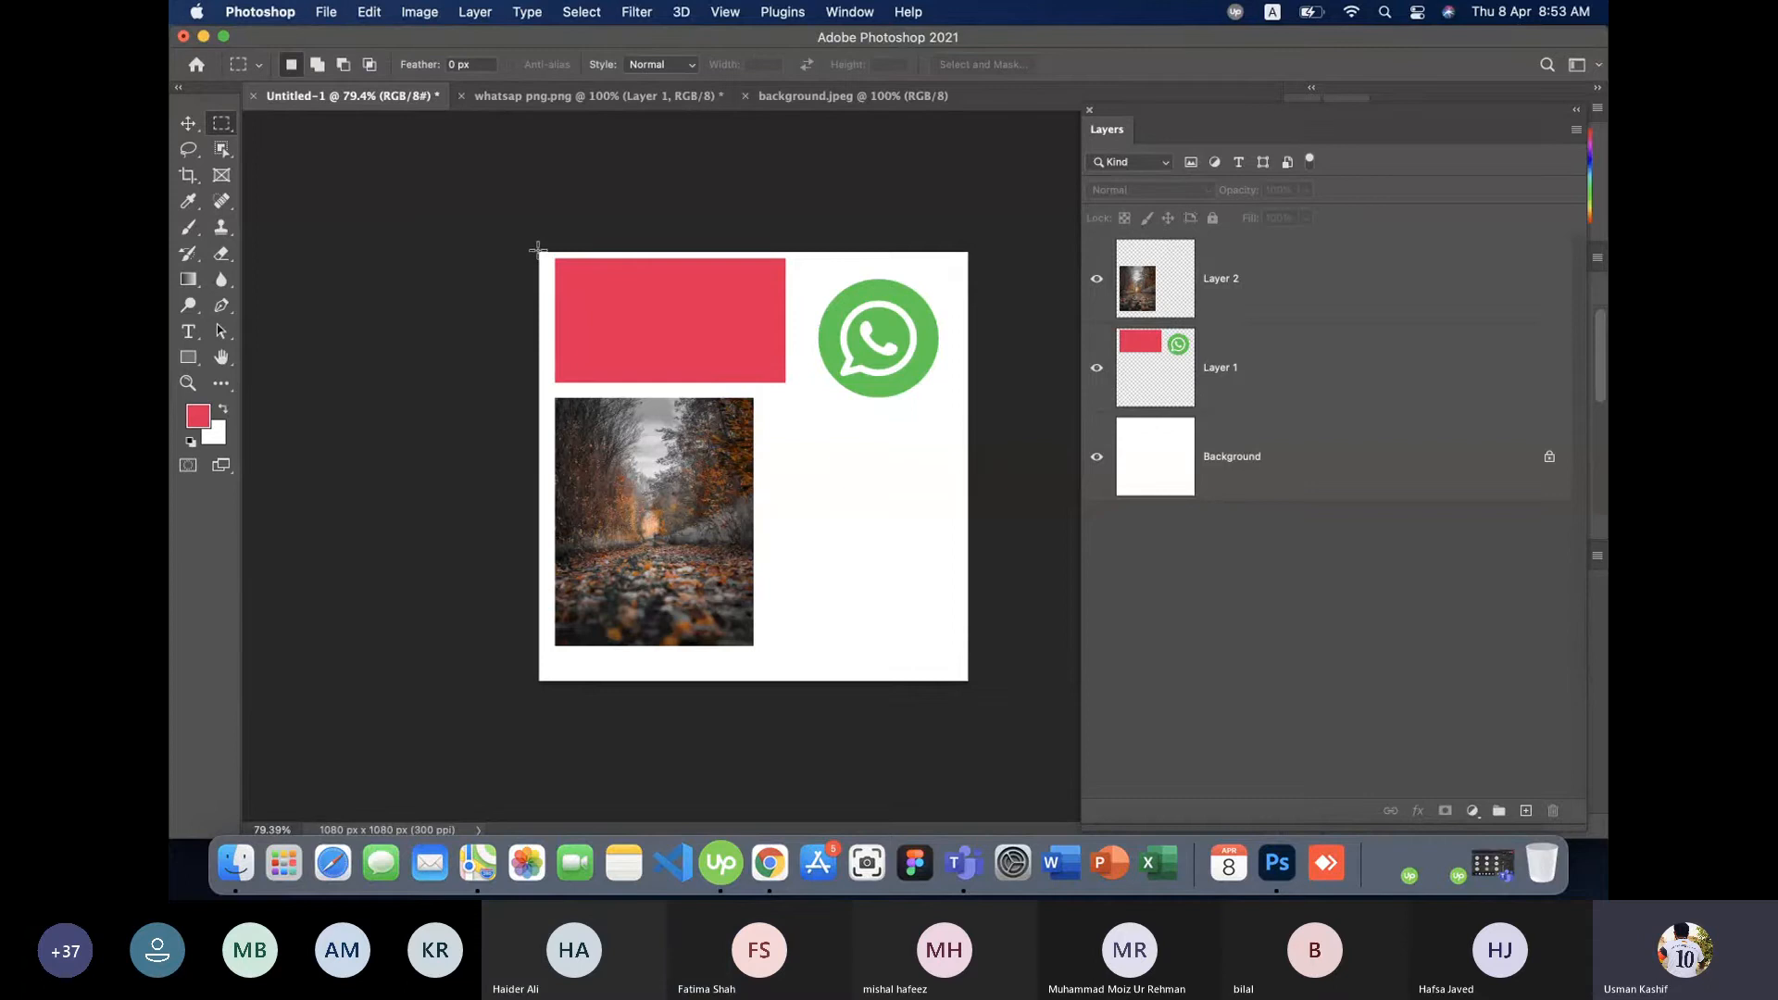
{"action": "left_click_drag", "start_coordinate": [538, 250], "coordinate": [809, 774]}
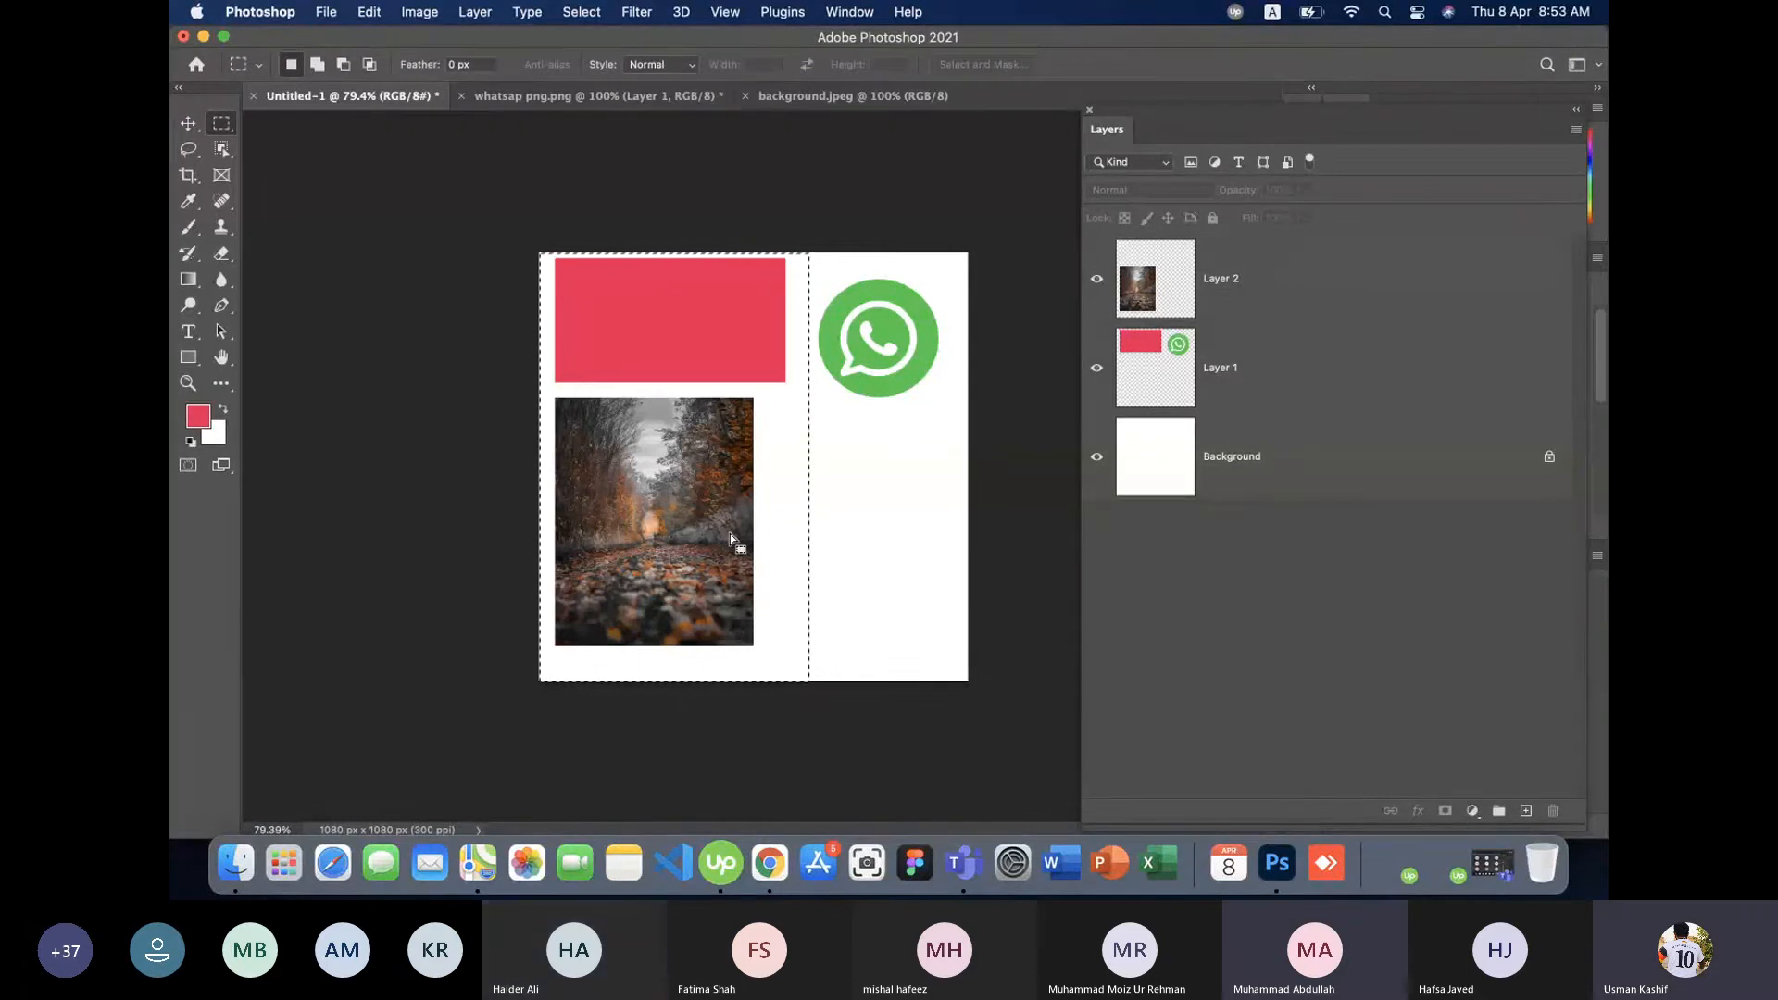
- Clear the selected area on Layer 2, which holds the autumn photo, and undo the clearing
{"action": "left_click", "coordinate": [1287, 305]}
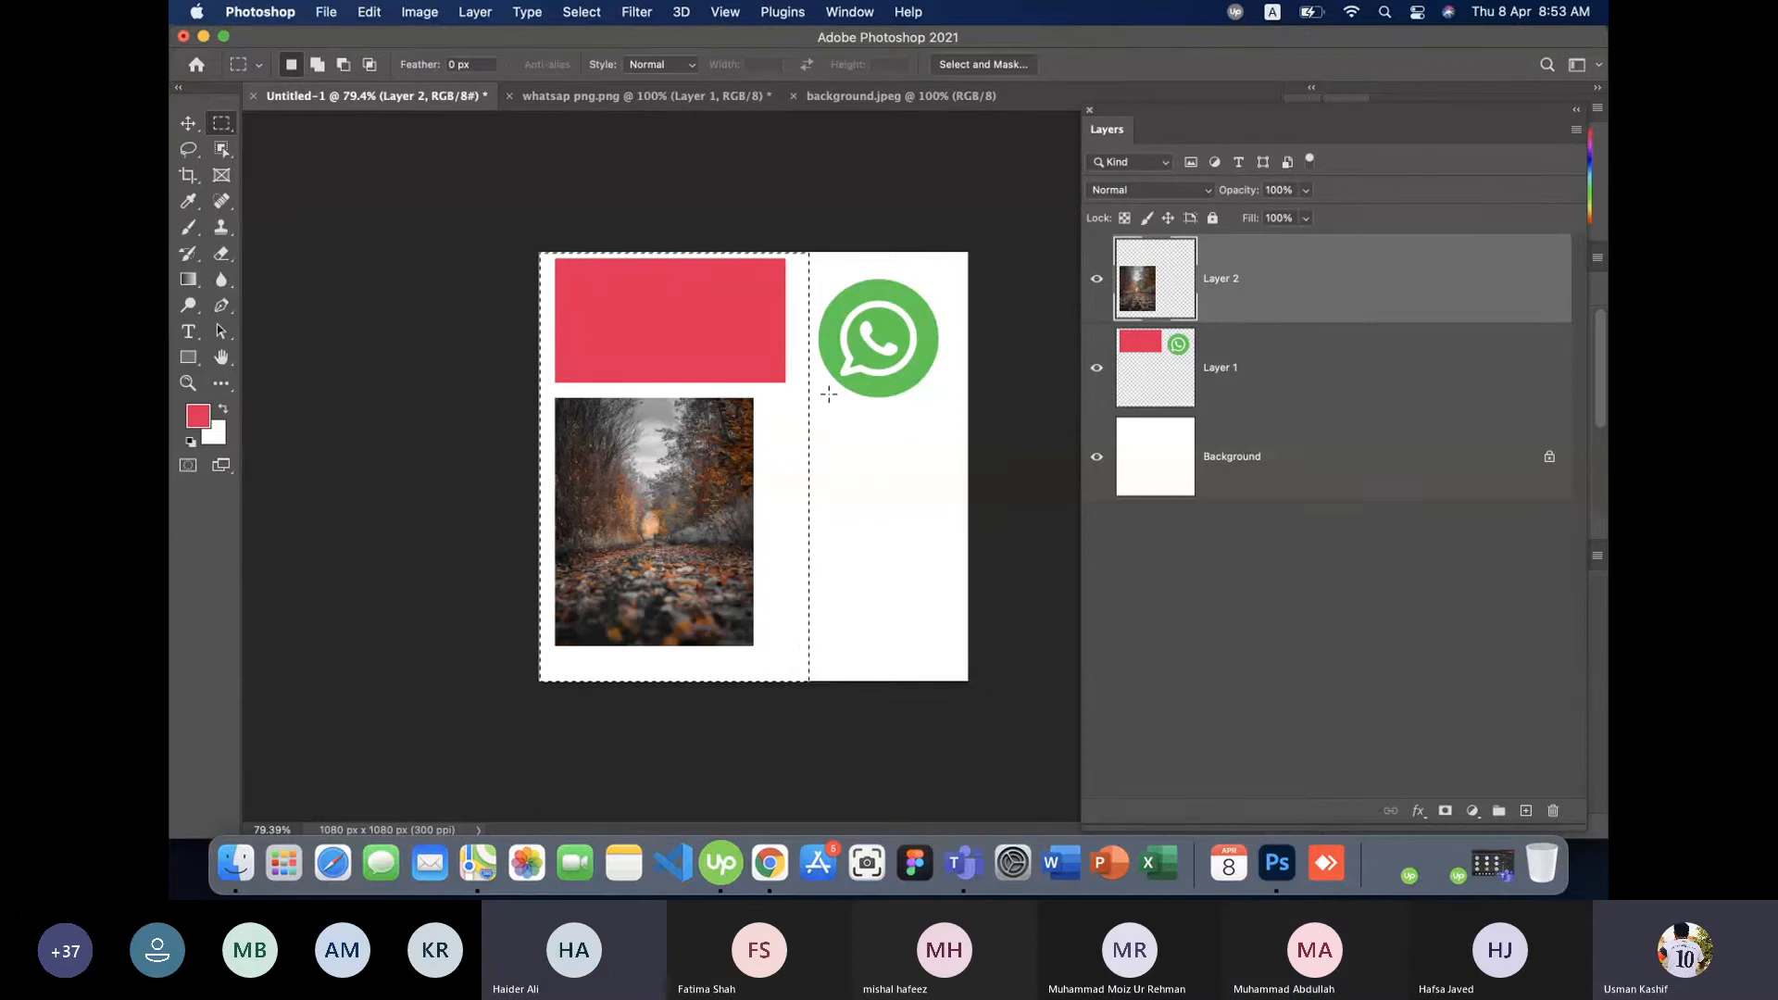
{"action": "key", "text": "Delete"}
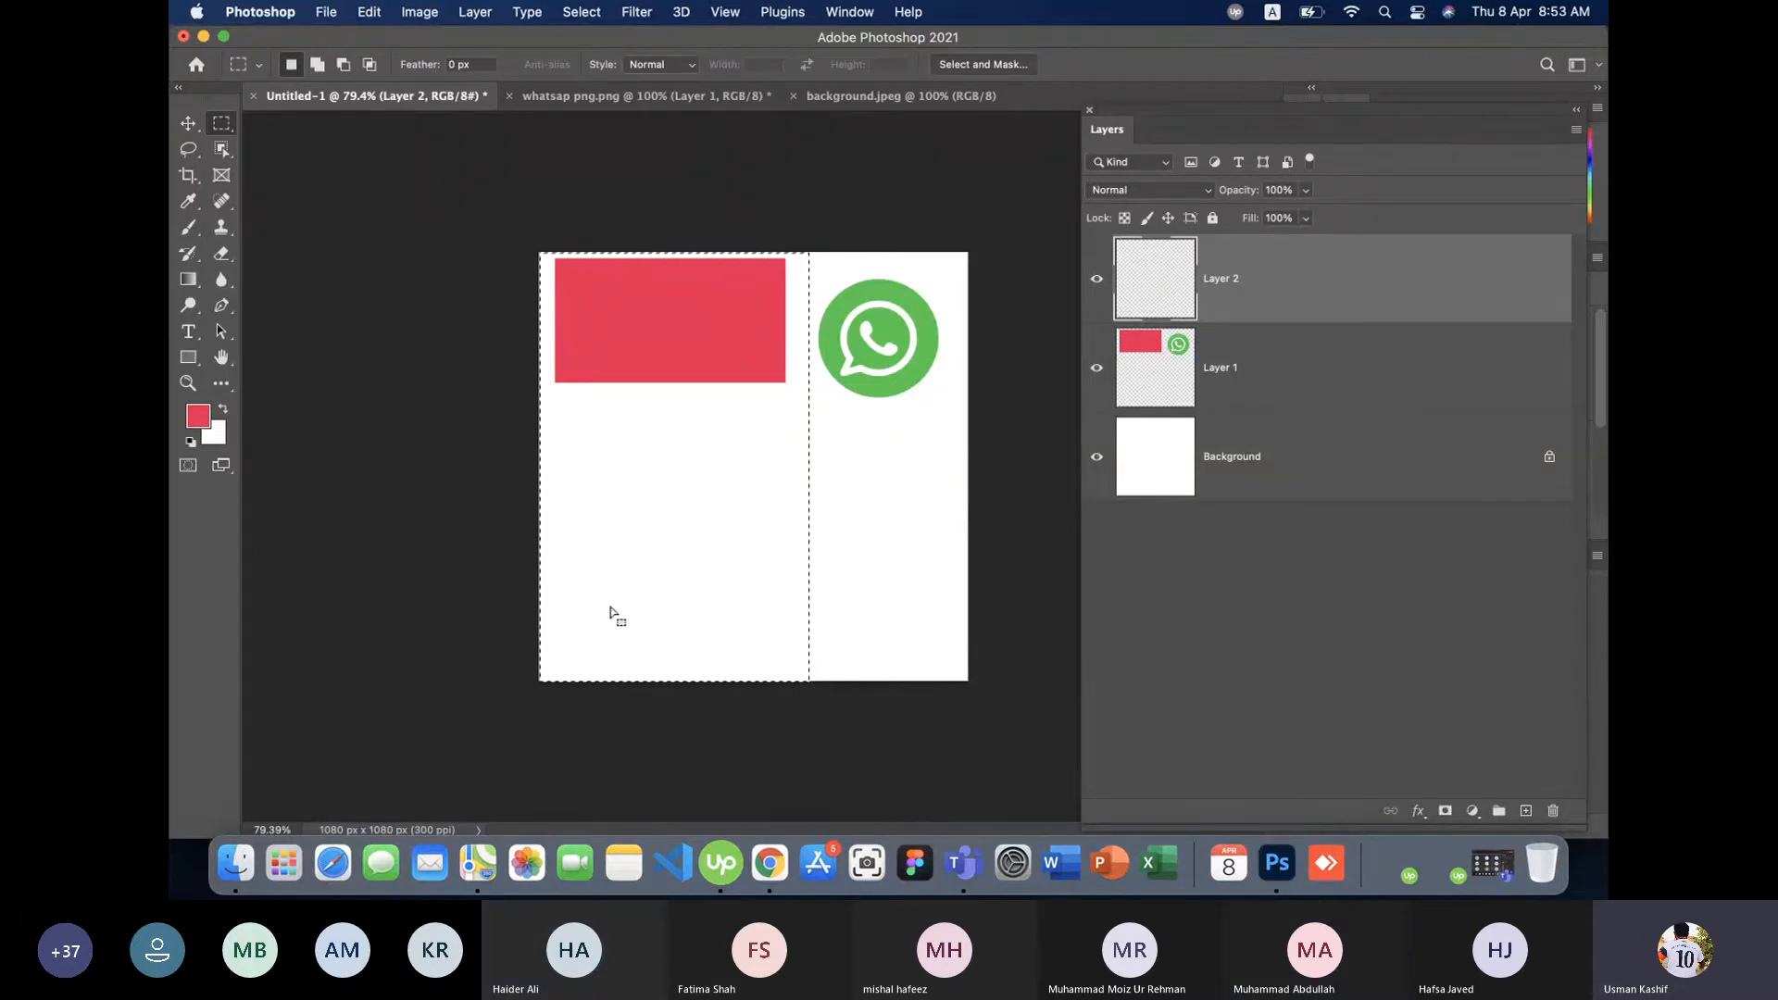
{"action": "key", "text": "super+z"}
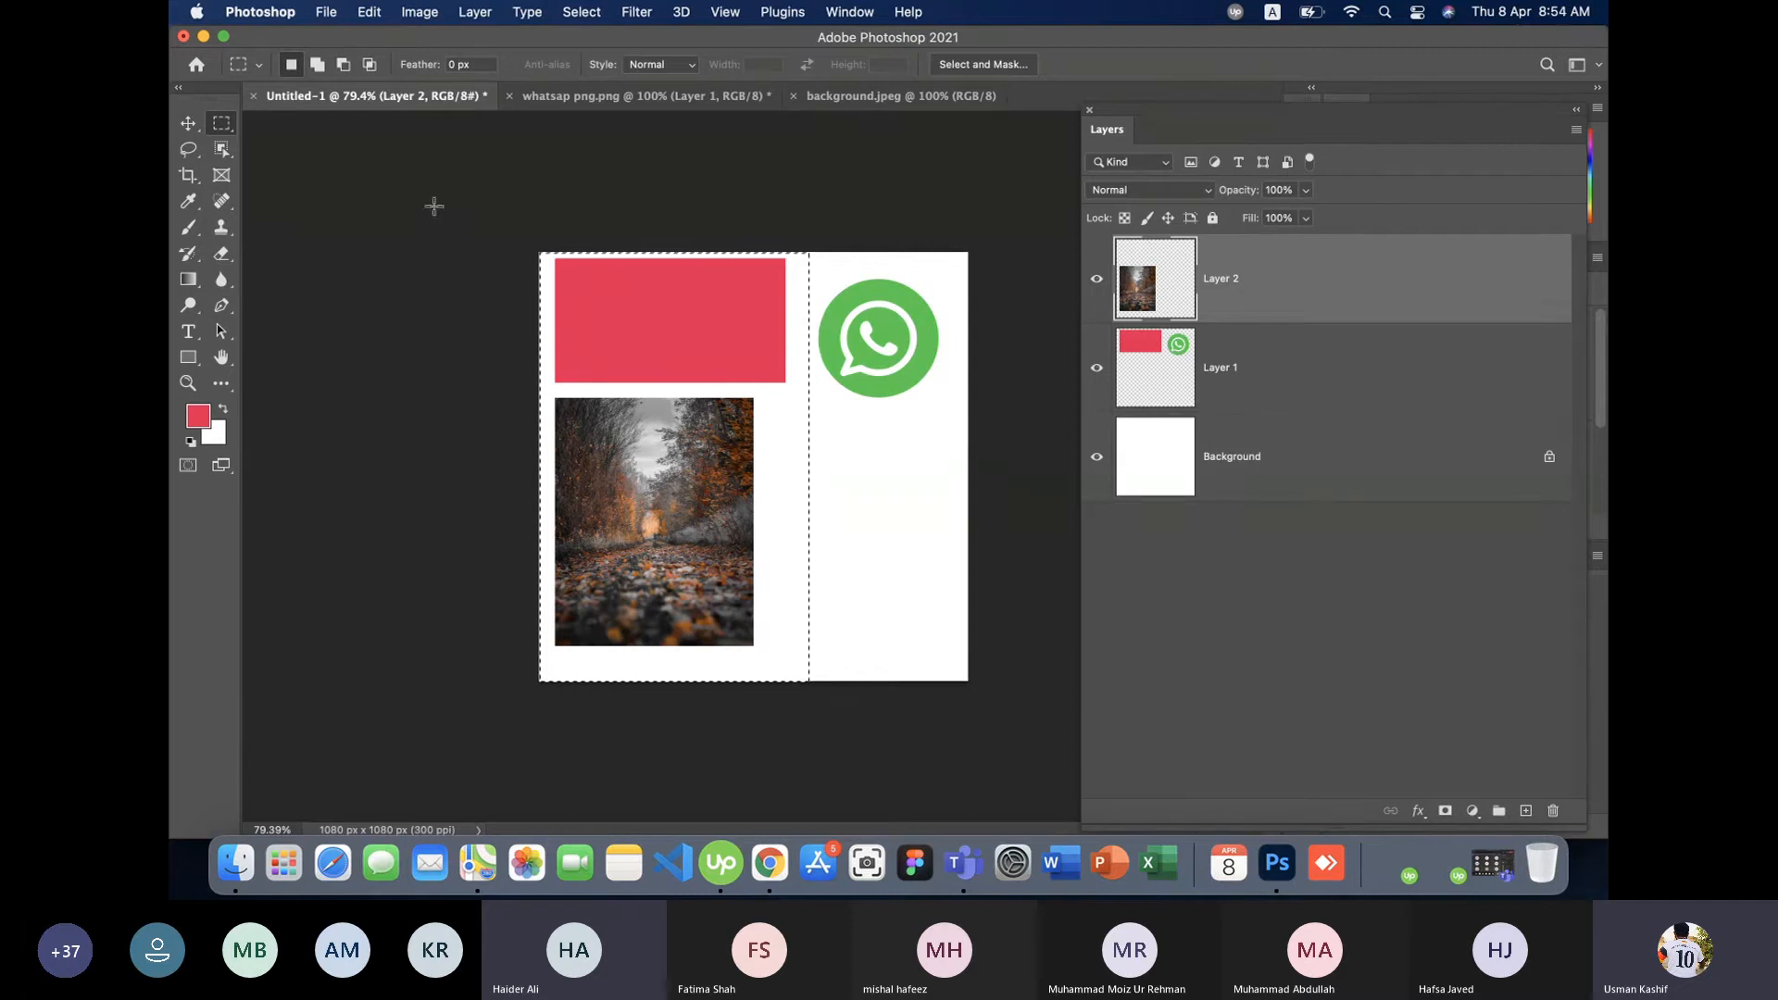
- Clear the selected area on Layer 1, which holds the red rectangle, and remove the selection
{"action": "left_click", "coordinate": [1267, 387]}
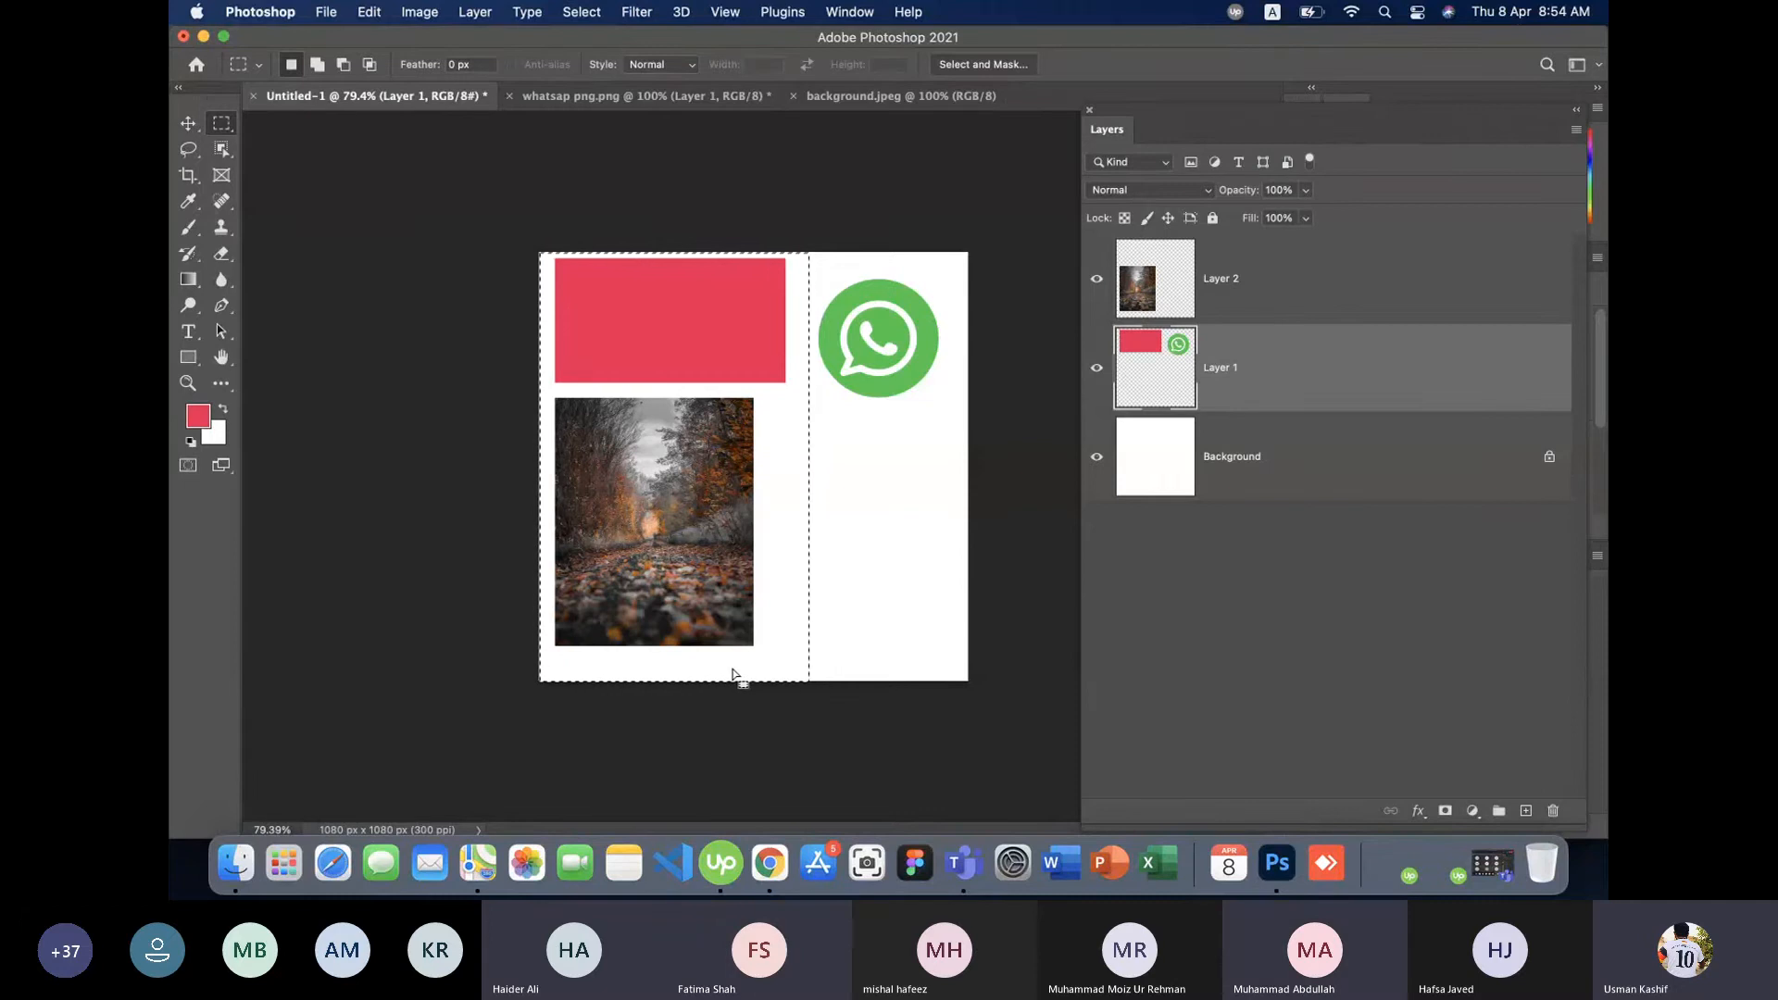
{"action": "left_click", "coordinate": [1340, 487]}
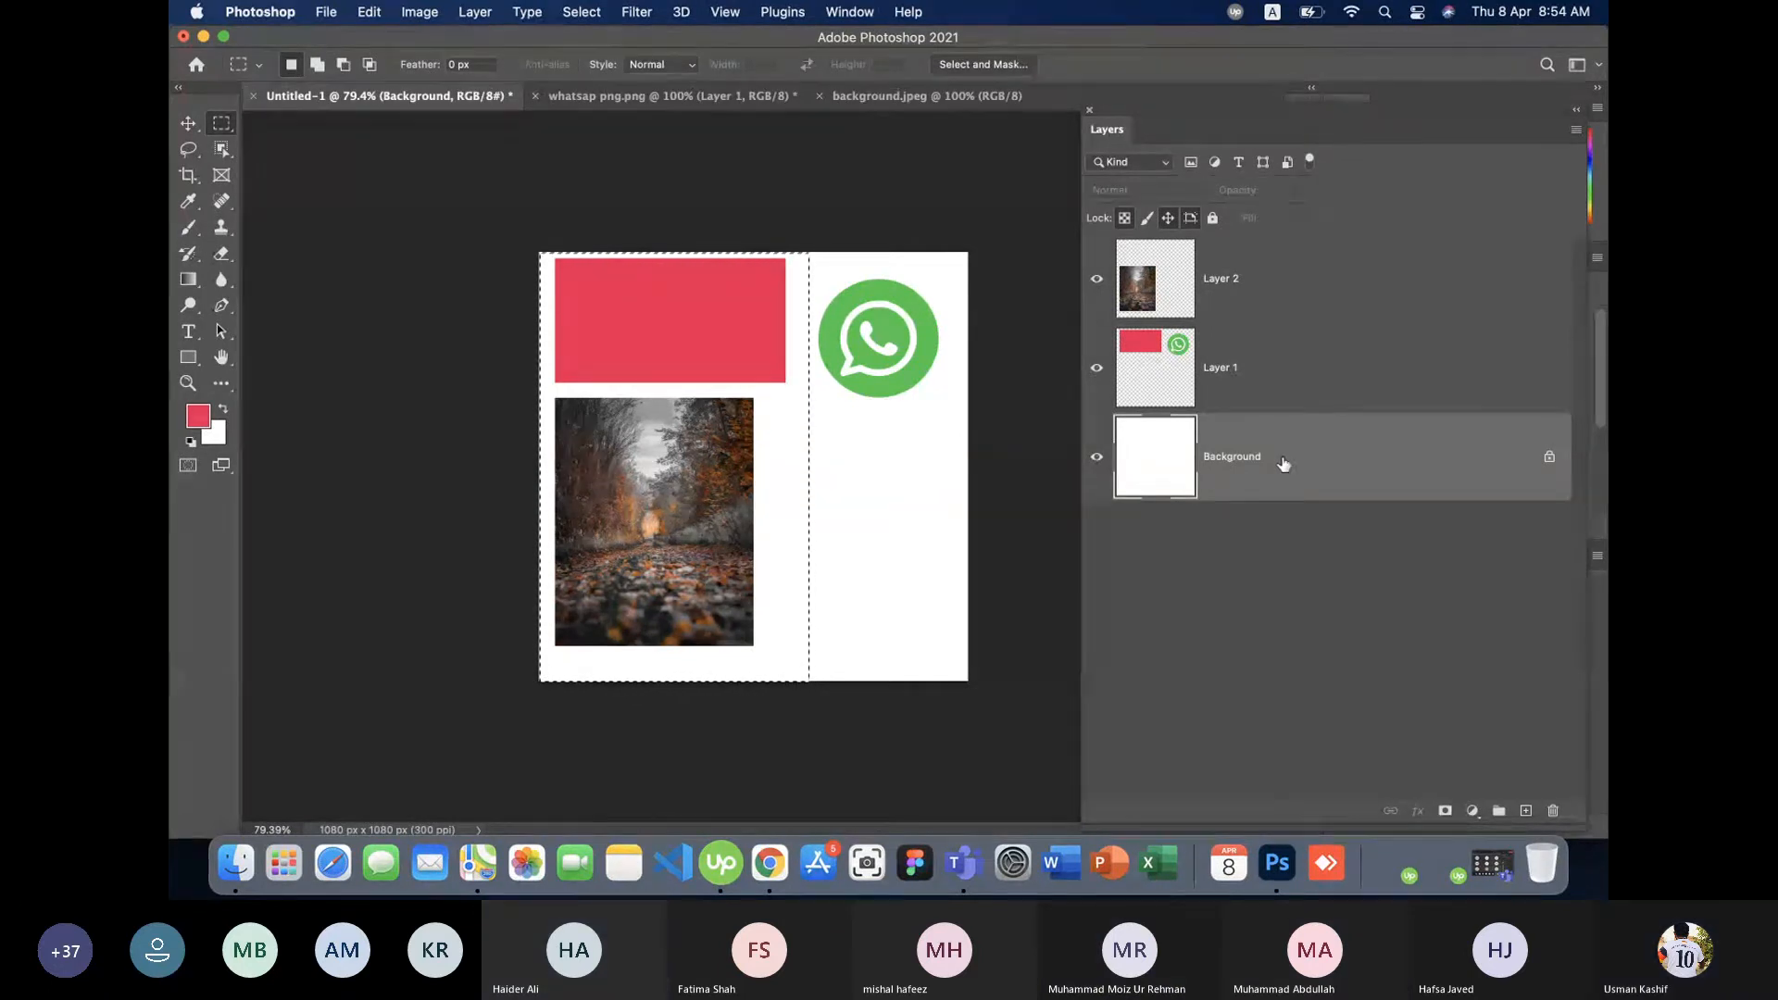
{"action": "left_click", "coordinate": [1334, 371]}
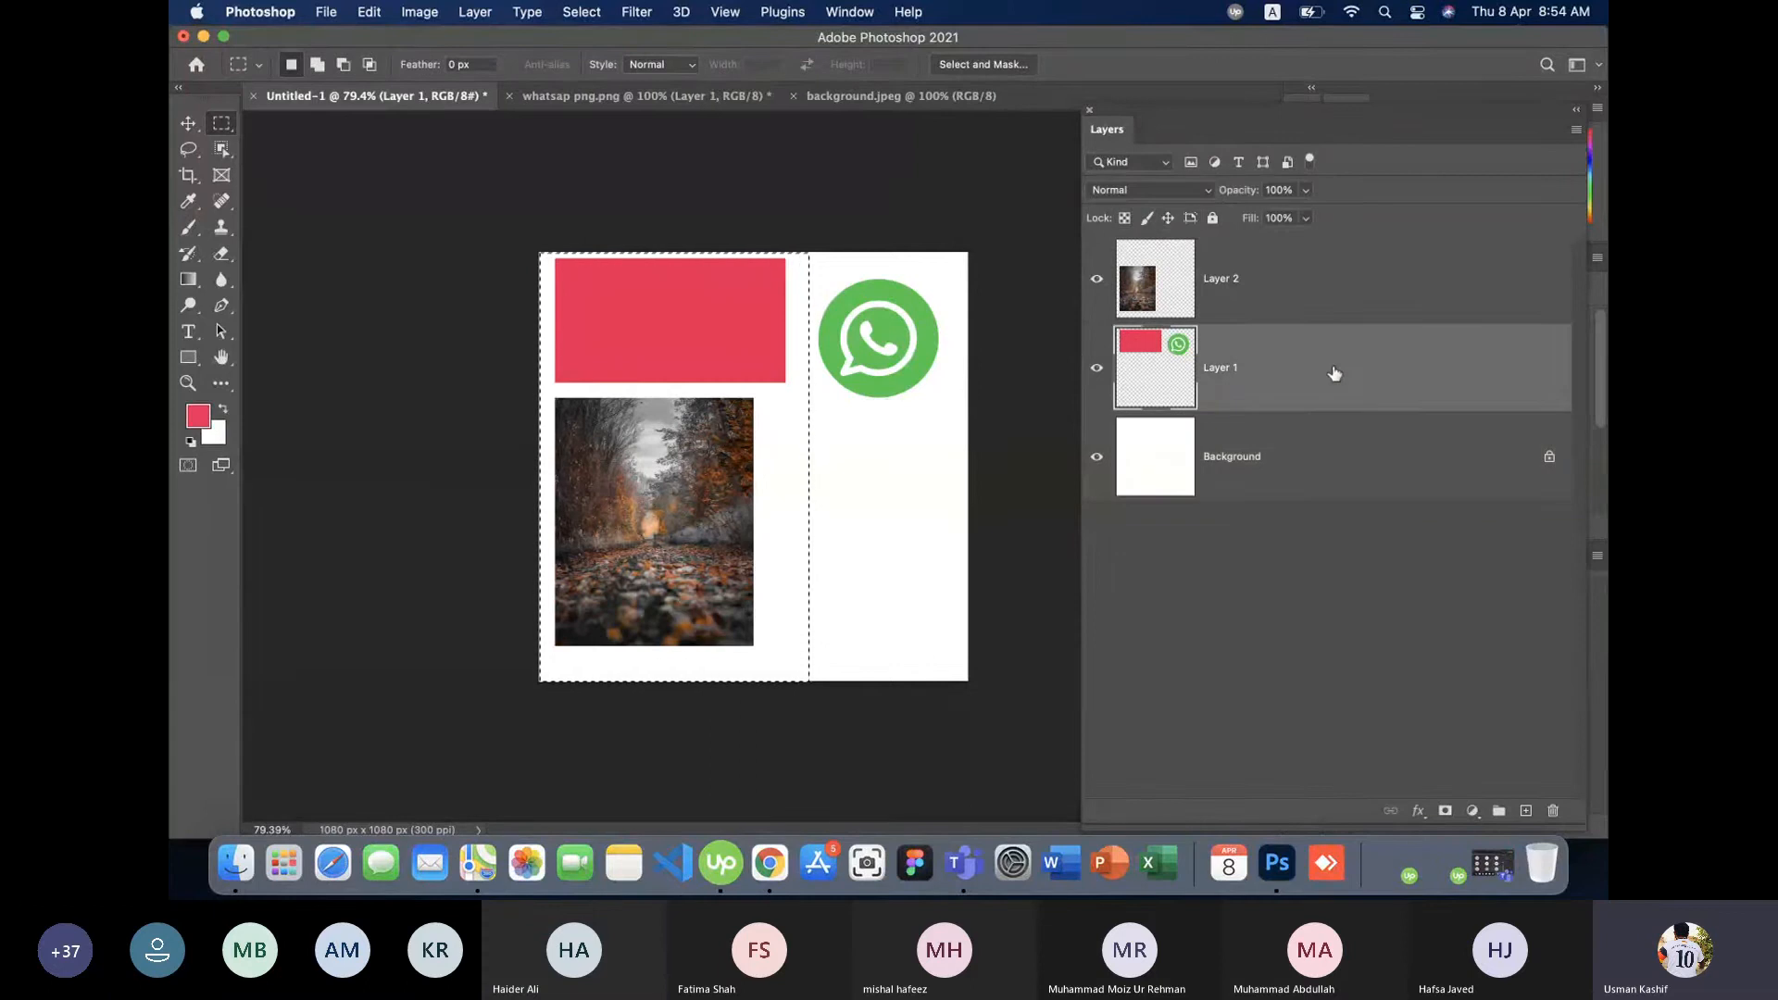
{"action": "left_click", "coordinate": [1333, 300]}
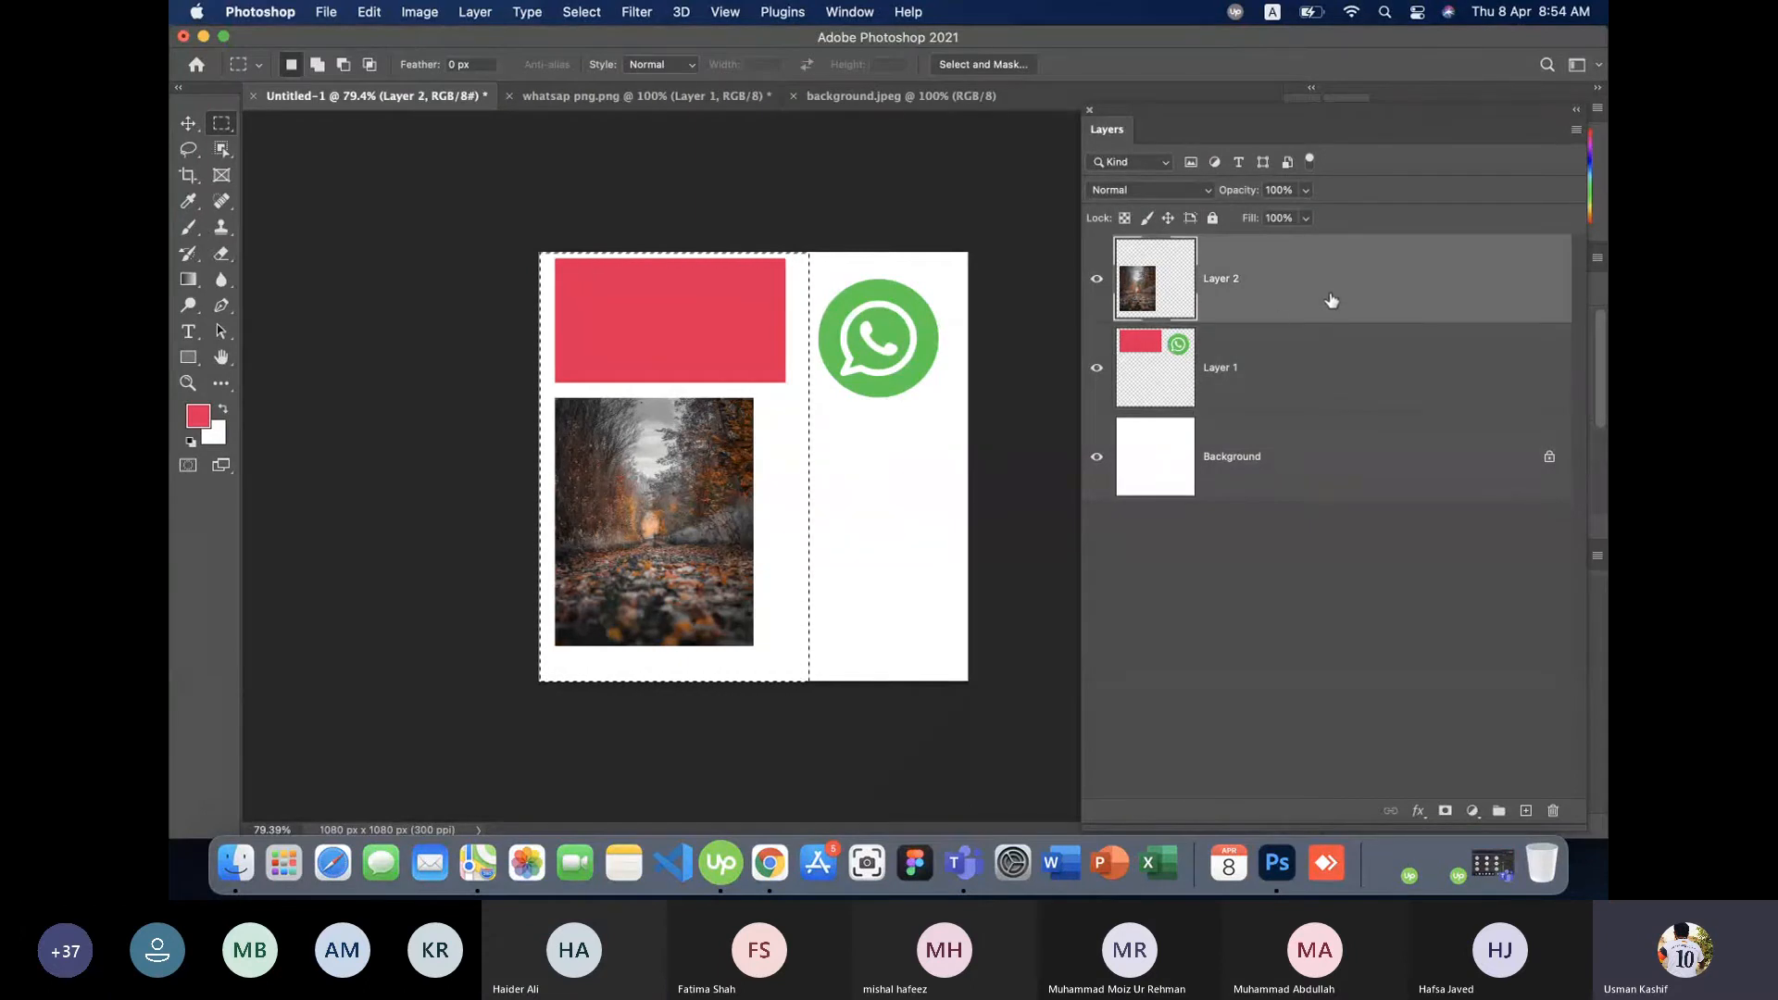
{"action": "left_click", "coordinate": [1308, 371]}
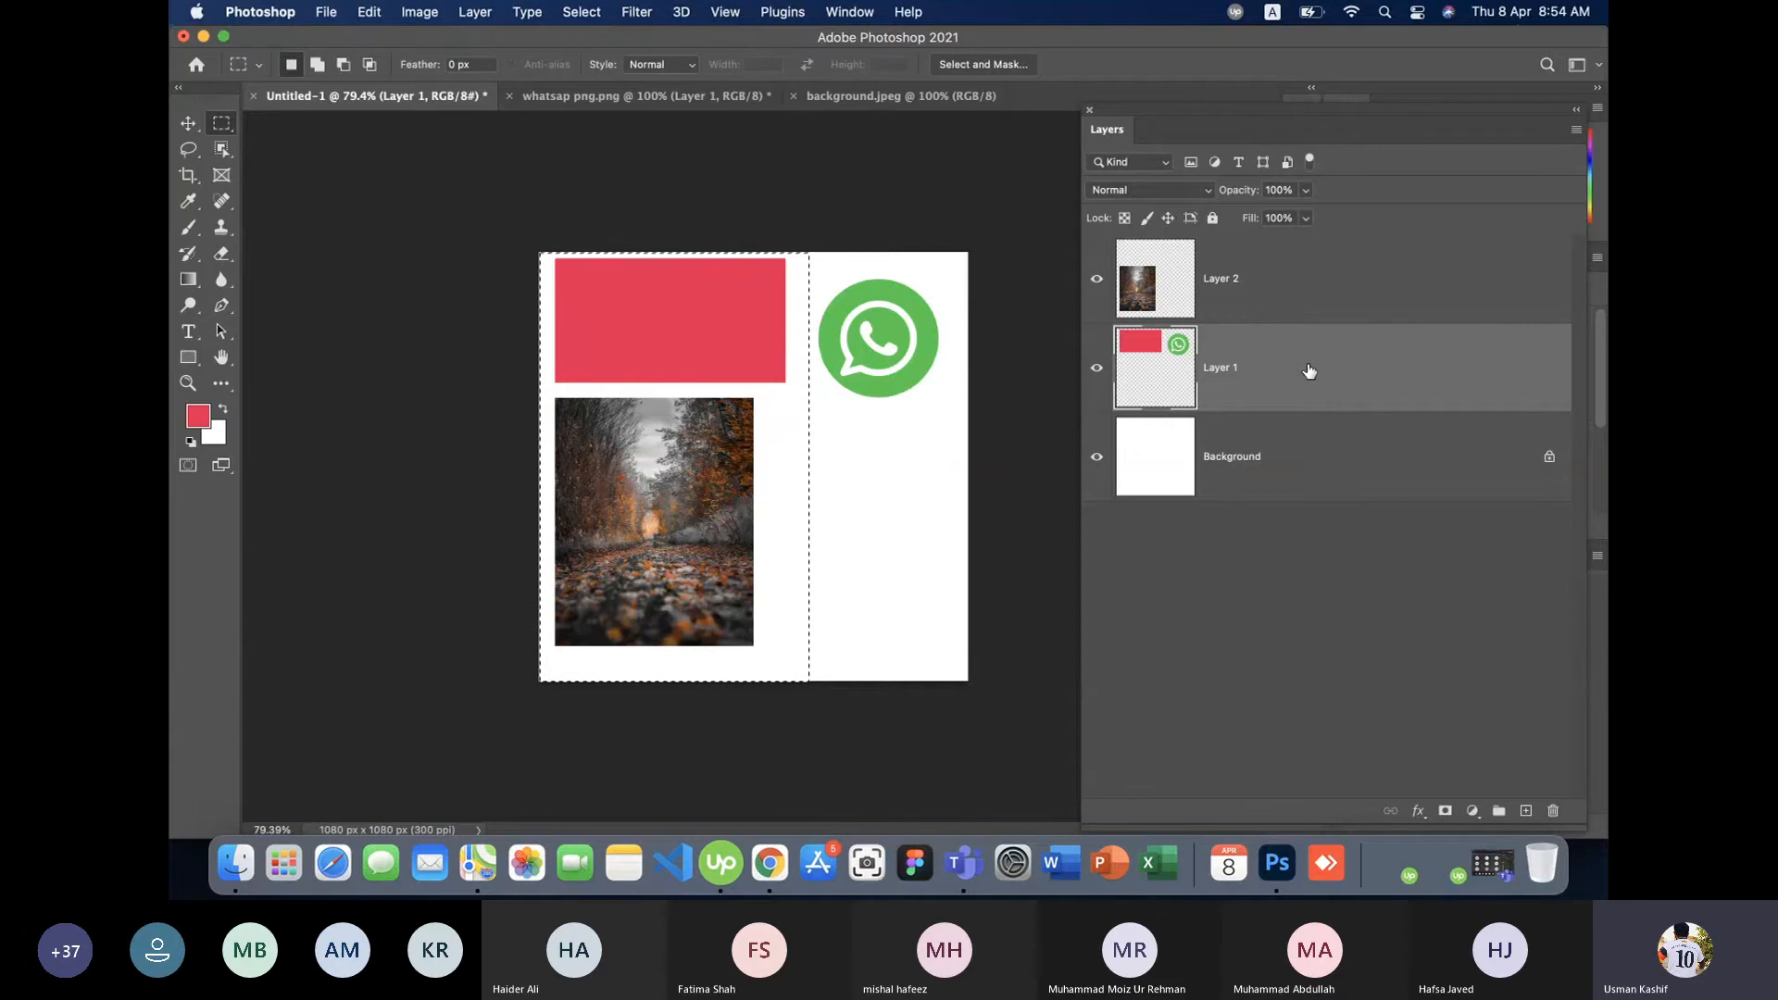
{"action": "key", "text": "Delete"}
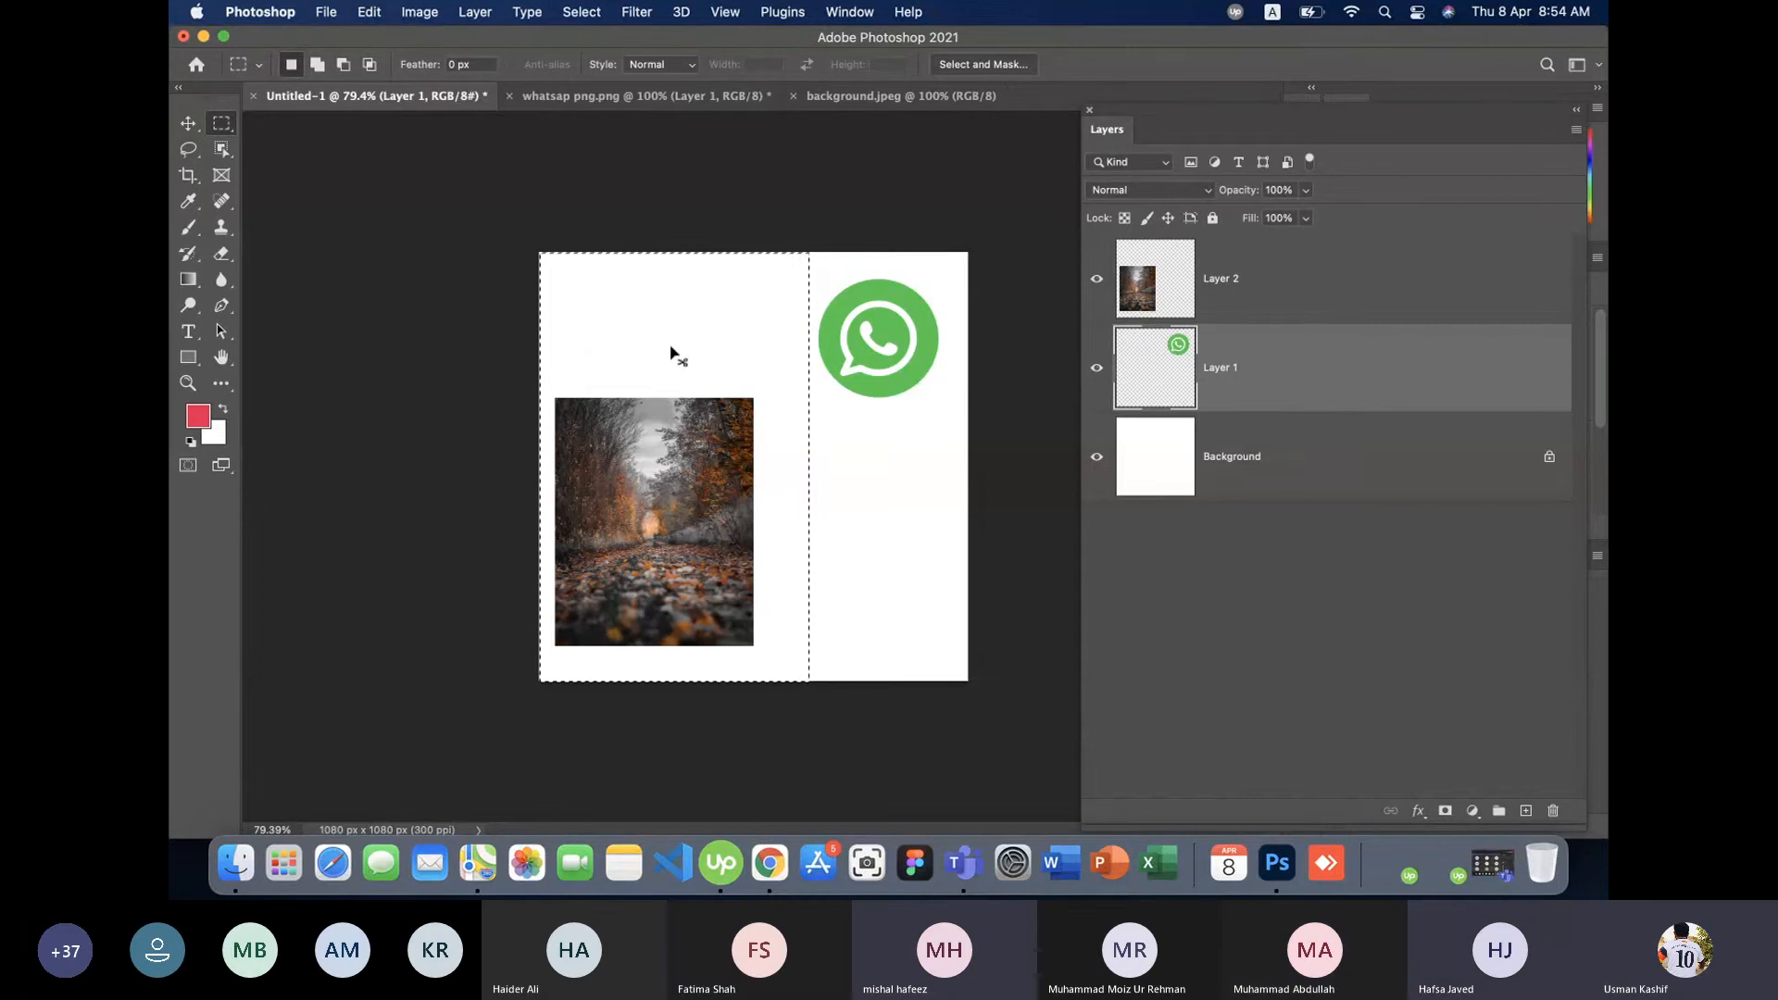
{"action": "key", "text": "super+d"}
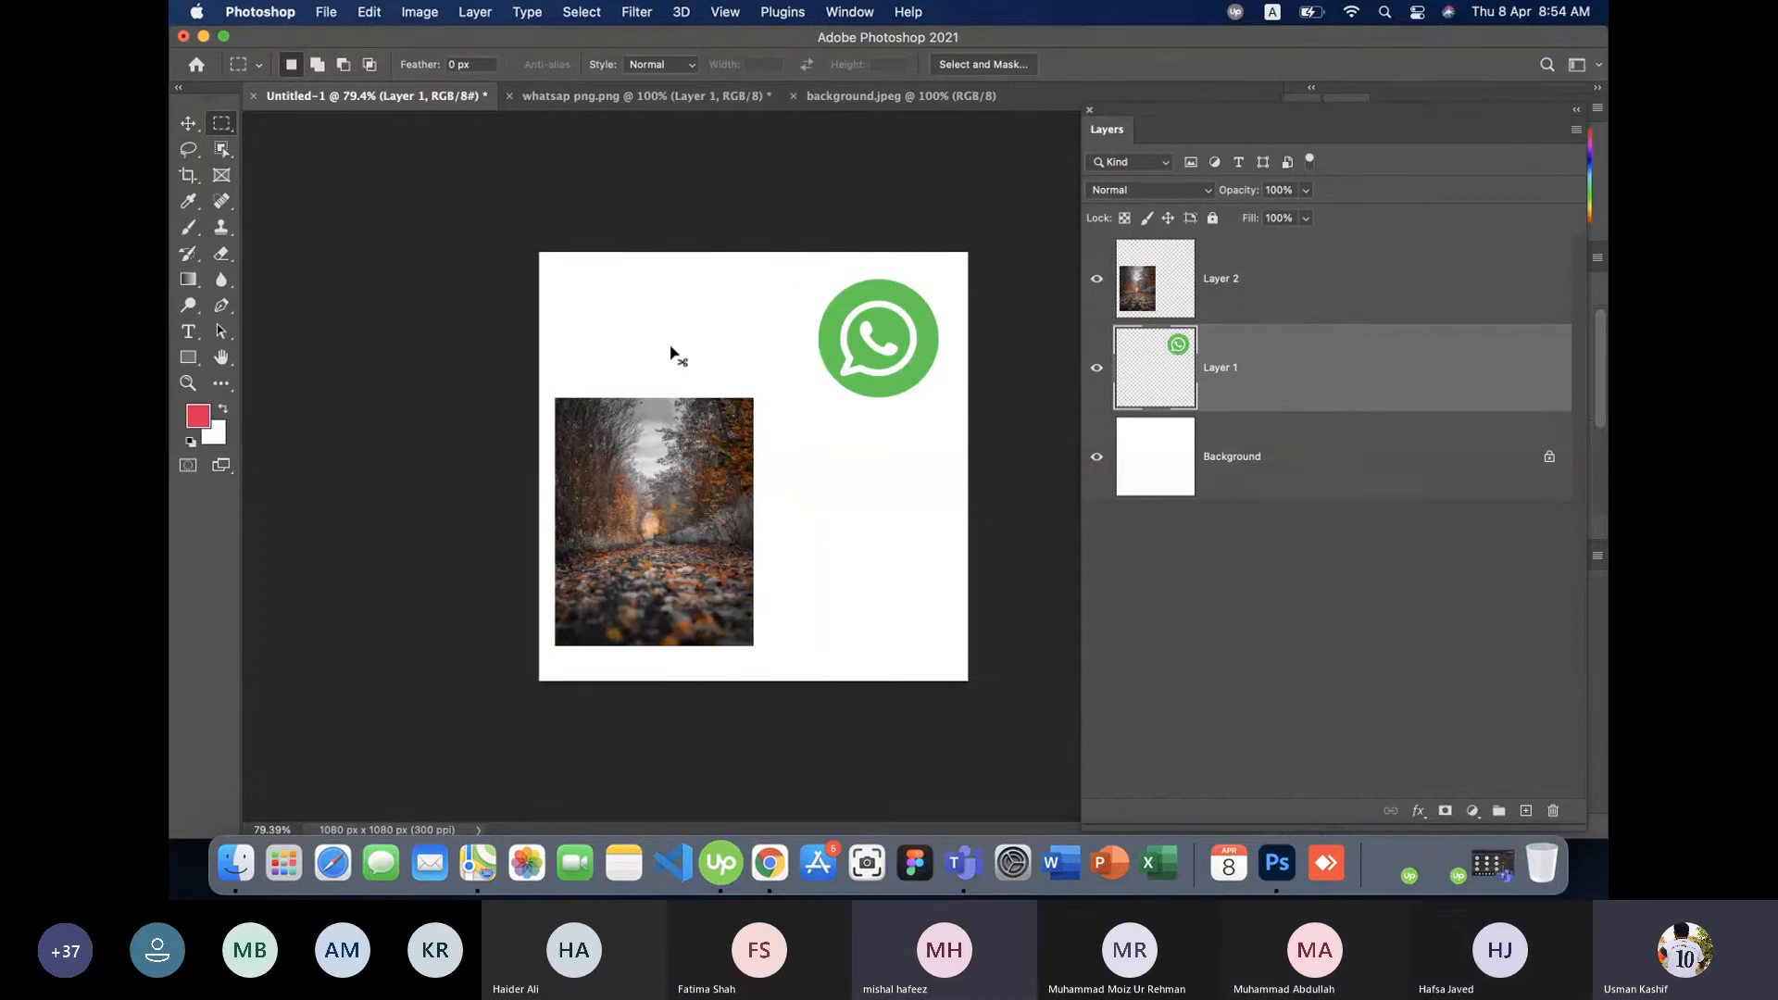
- Delete Layer 2 with the autumn photo and Layer 1 with the WhatsApp logo
{"action": "left_click", "coordinate": [188, 123]}
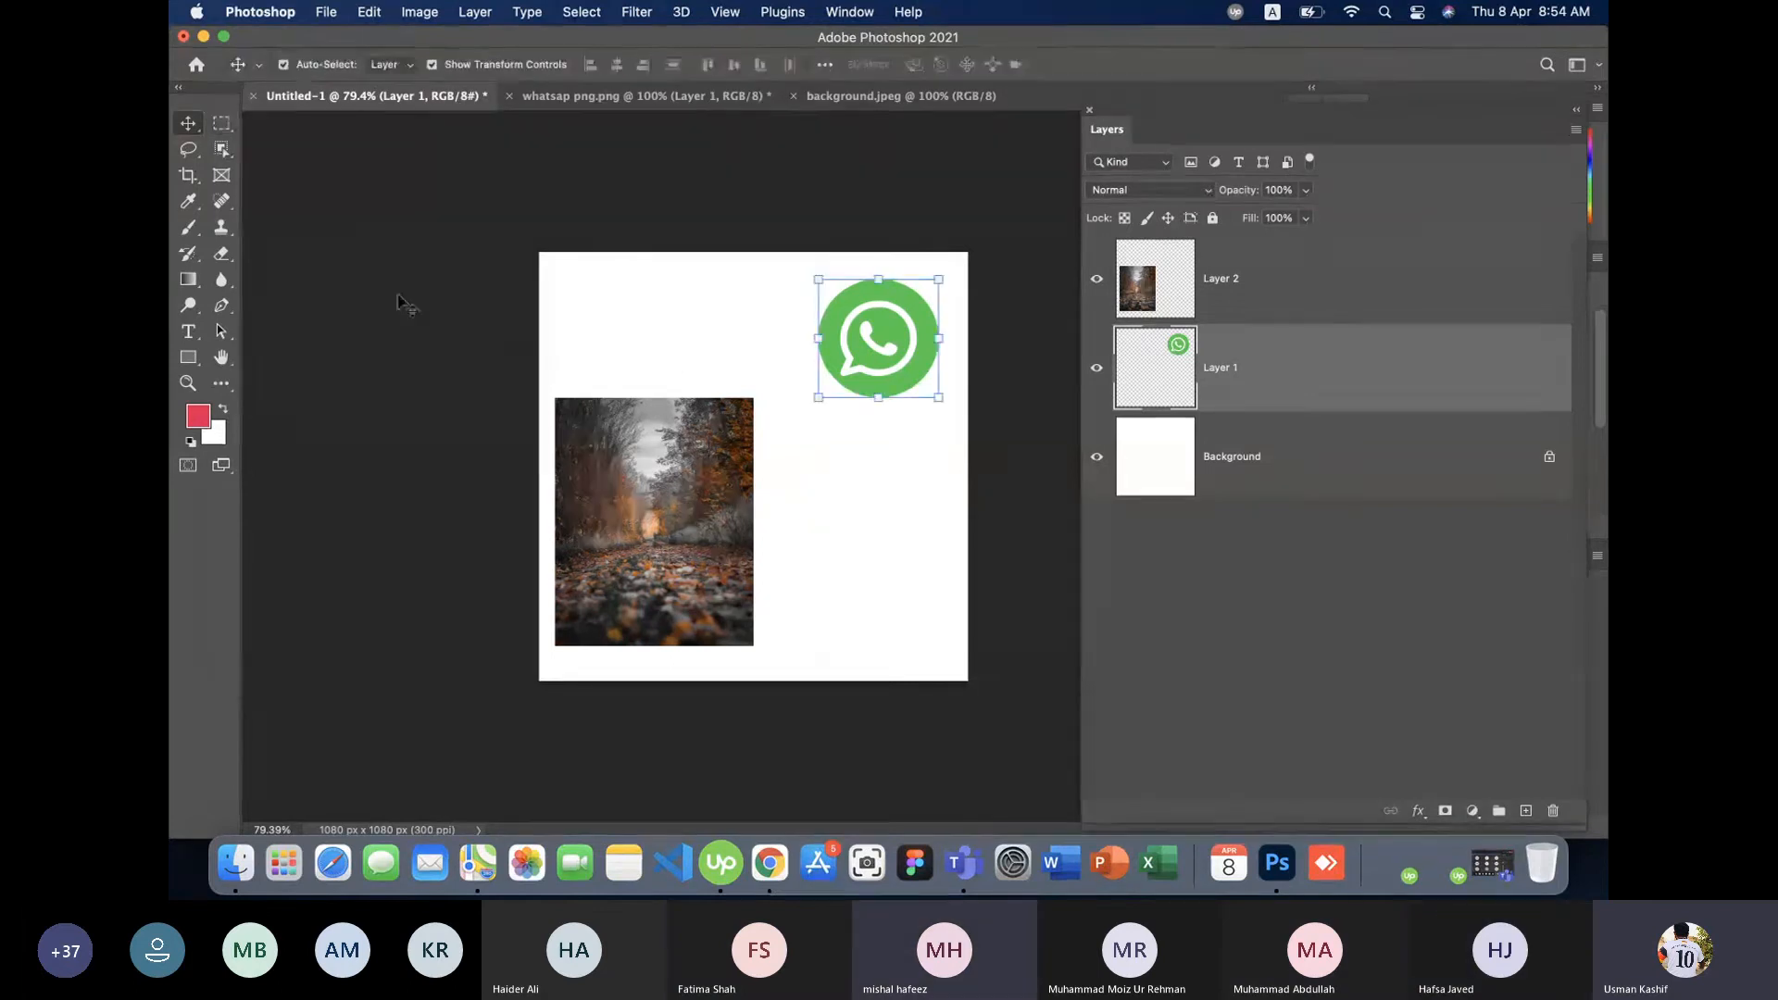
{"action": "left_click", "coordinate": [637, 359]}
{"action": "left_click", "coordinate": [676, 501]}
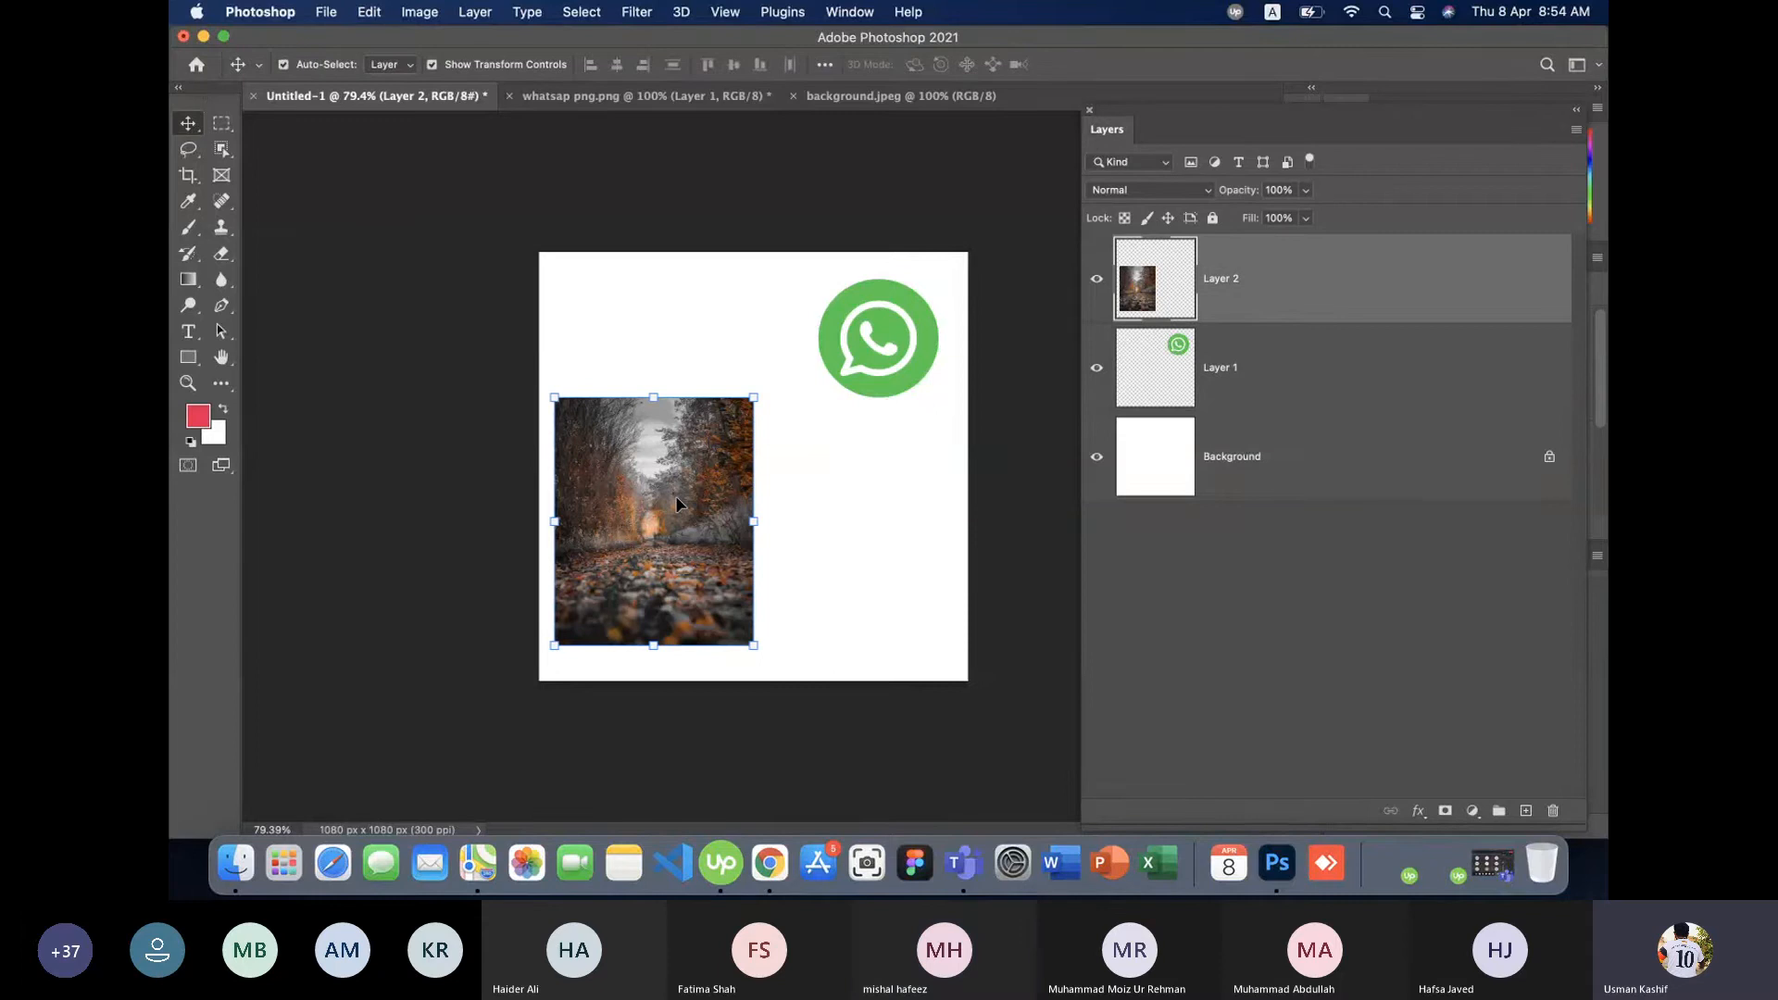
{"action": "key", "text": "BackSpace"}
{"action": "key", "text": "BackSpace"}
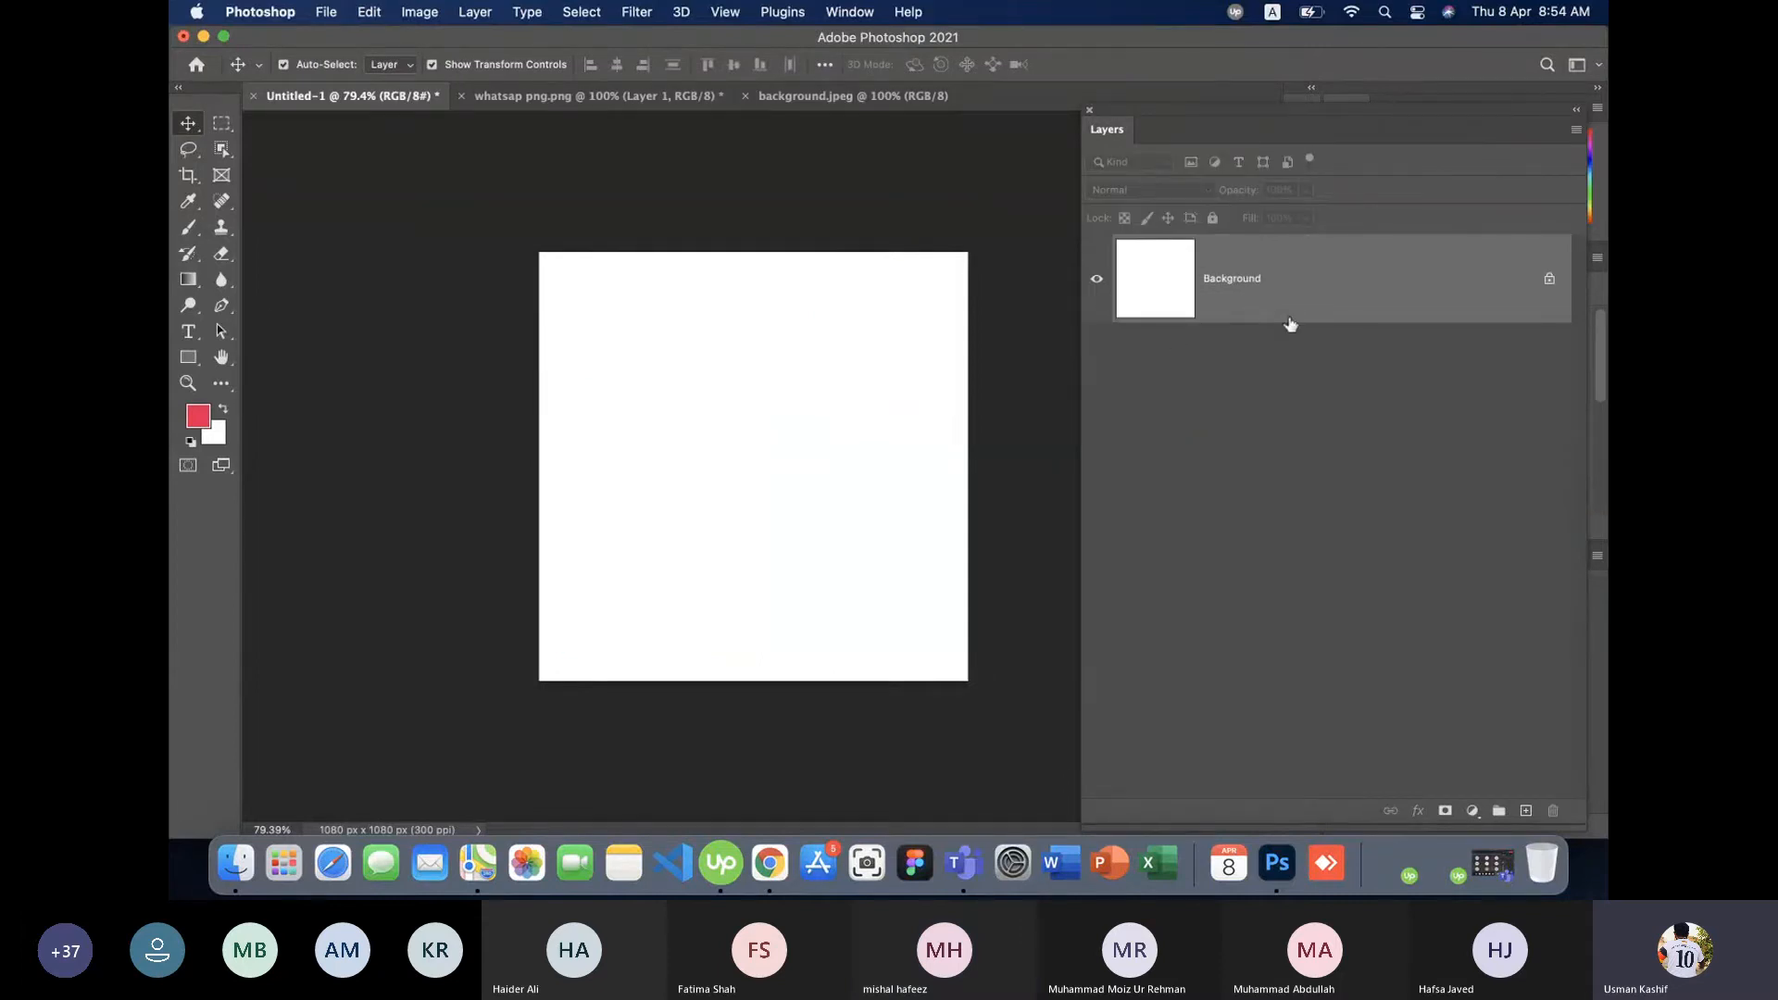
- Add a new empty layer above the Background
{"action": "left_click", "coordinate": [222, 123]}
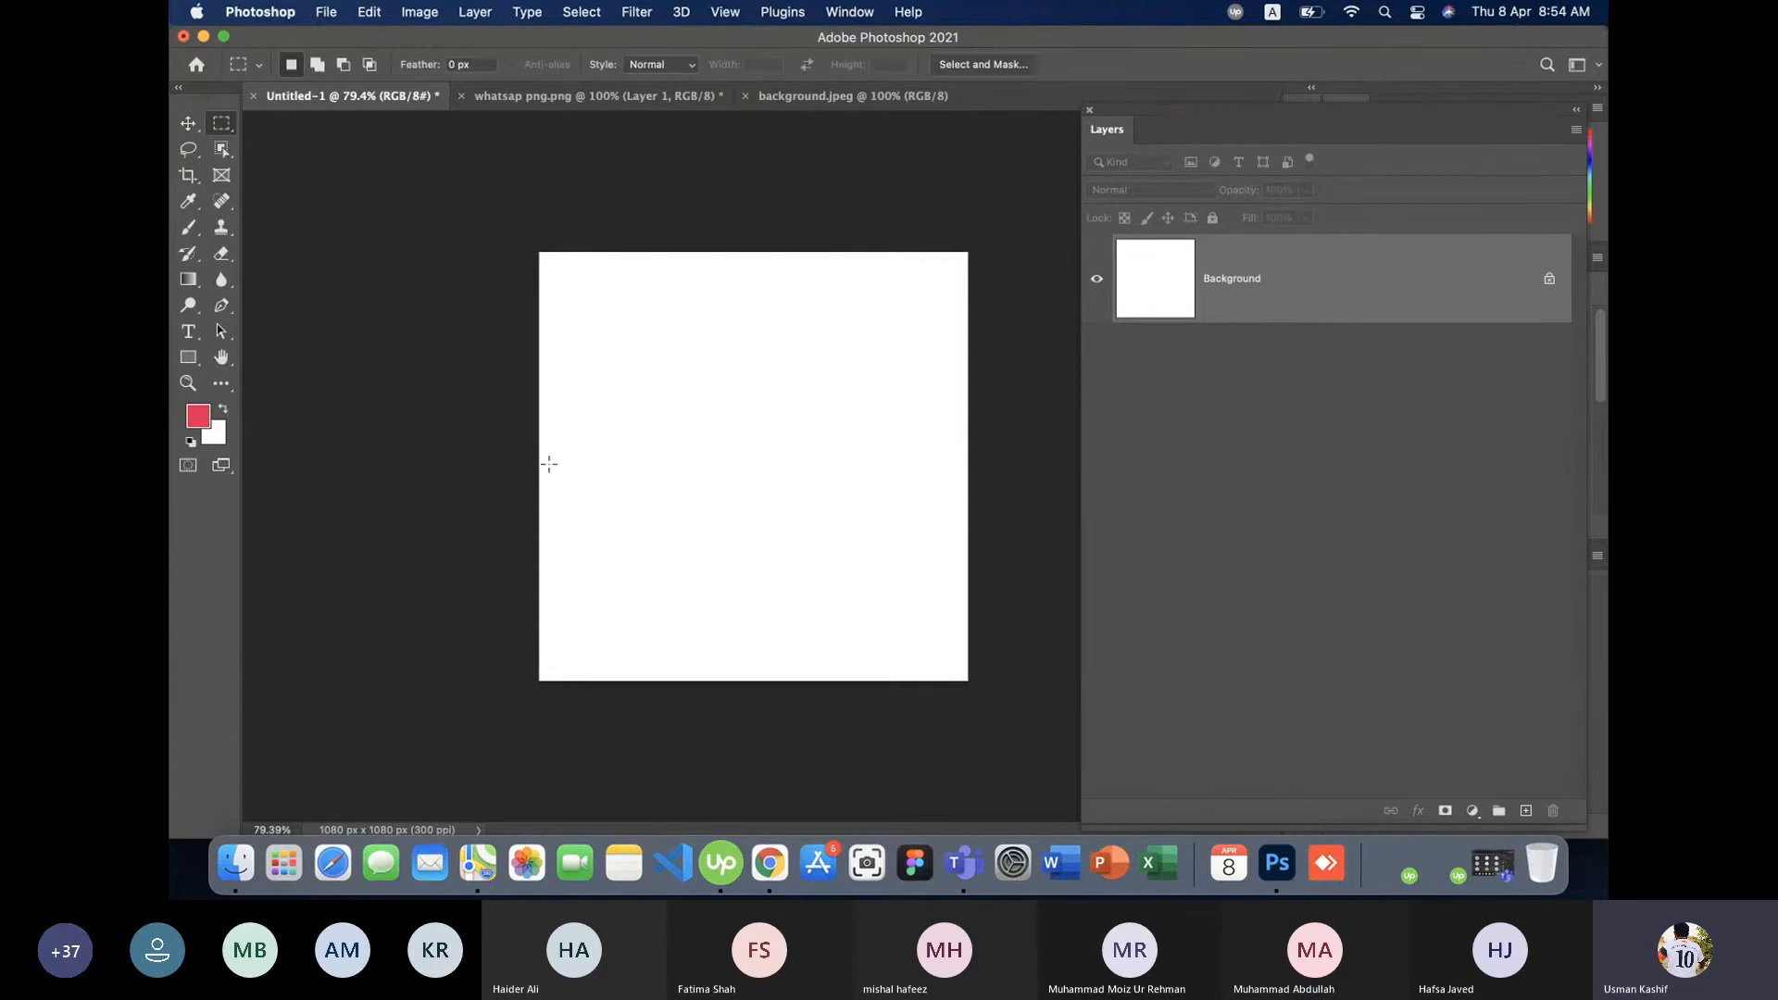
{"action": "left_click_drag", "start_coordinate": [533, 427], "coordinate": [972, 691]}
{"action": "left_click", "coordinate": [661, 478]}
{"action": "left_click", "coordinate": [1528, 811]}
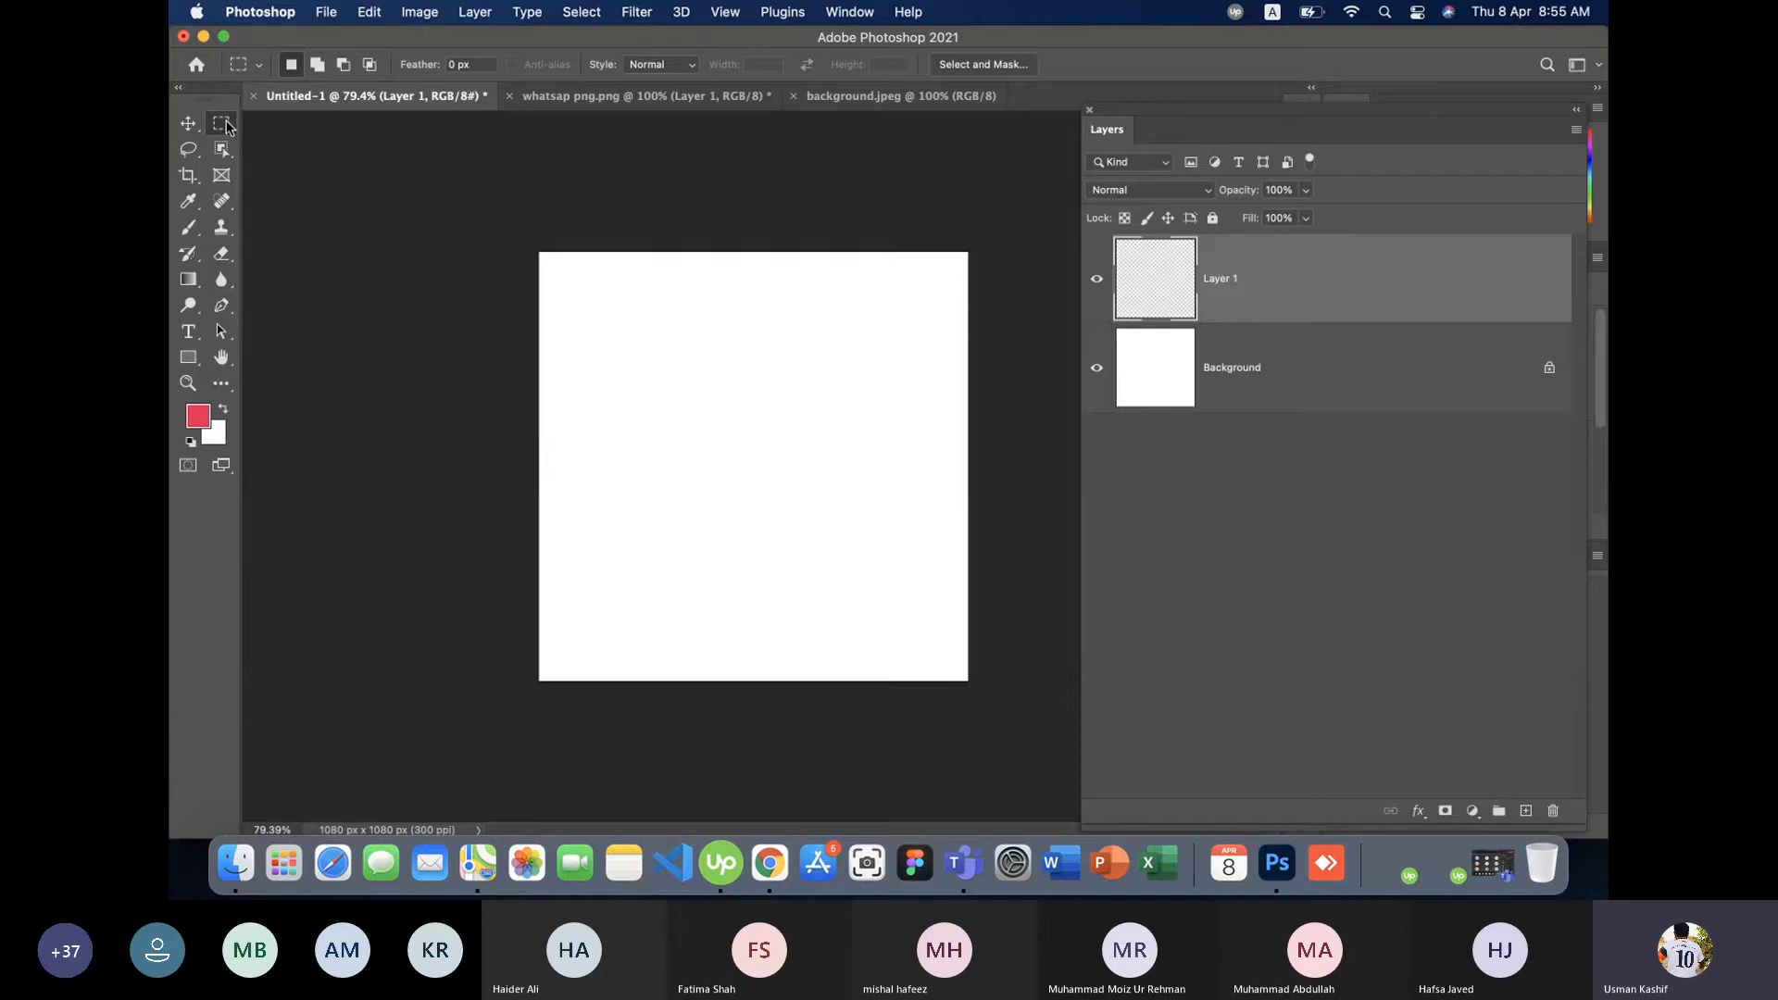
{"action": "left_click_drag", "start_coordinate": [554, 289], "coordinate": [830, 425]}
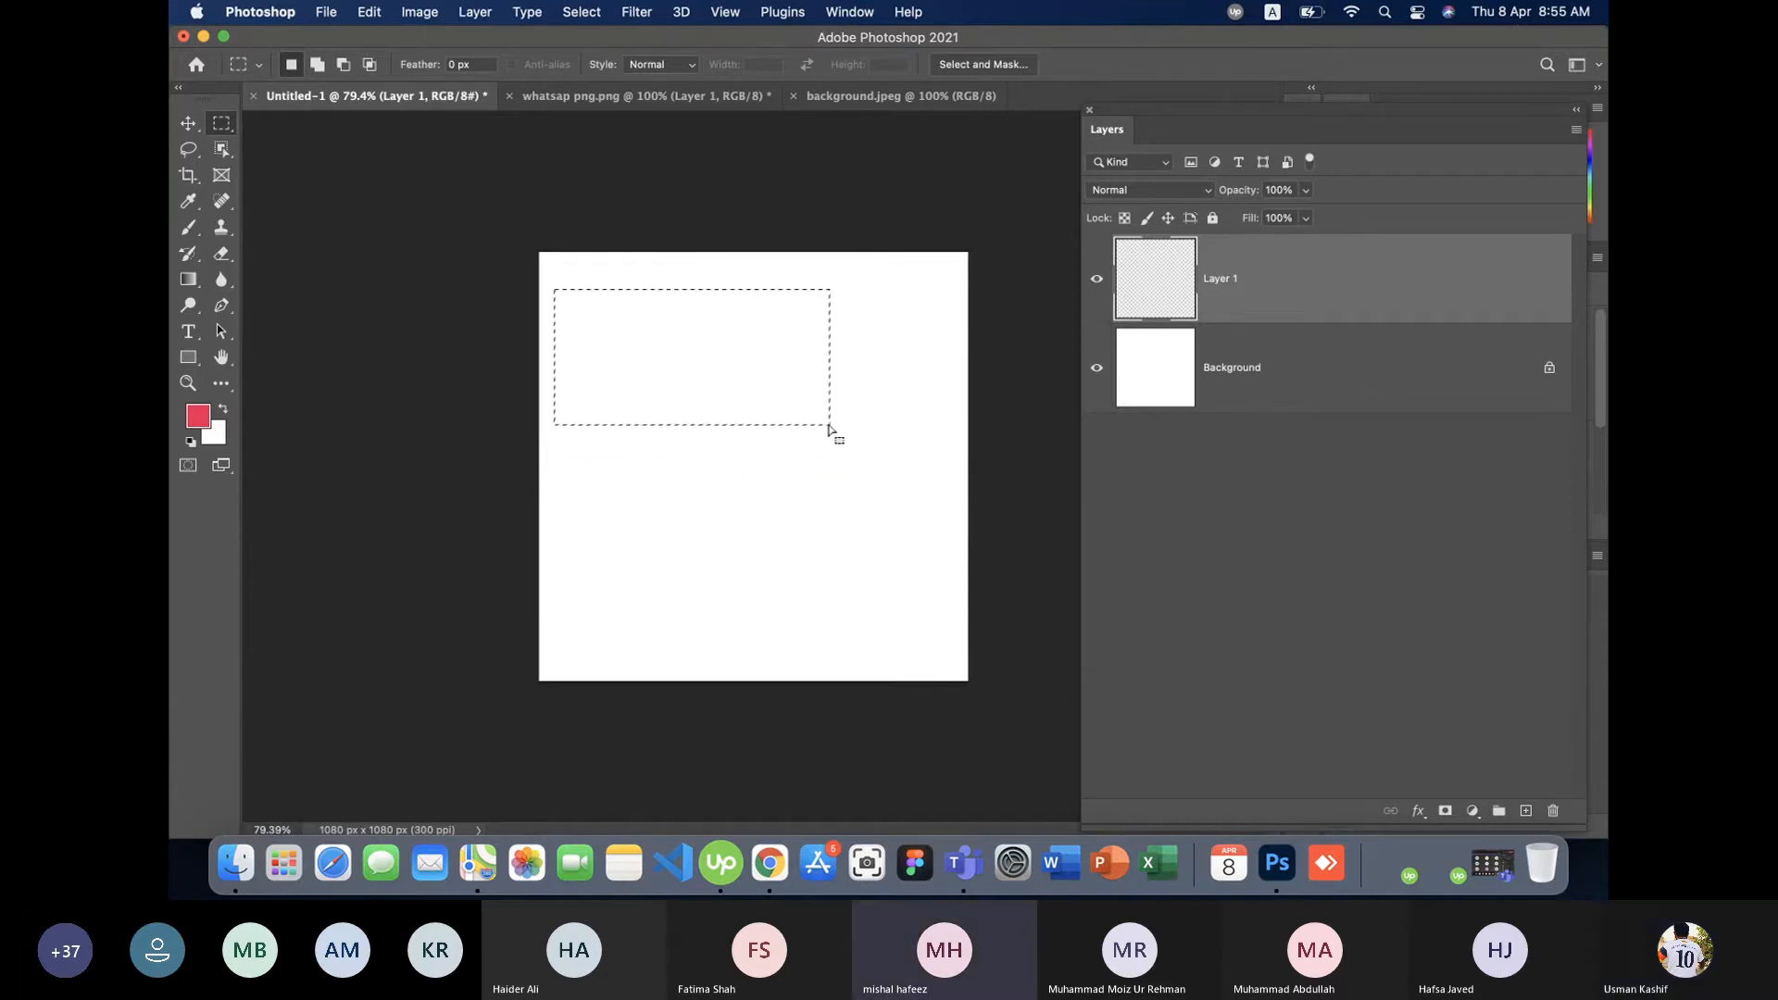
{"action": "key", "text": "super+d"}
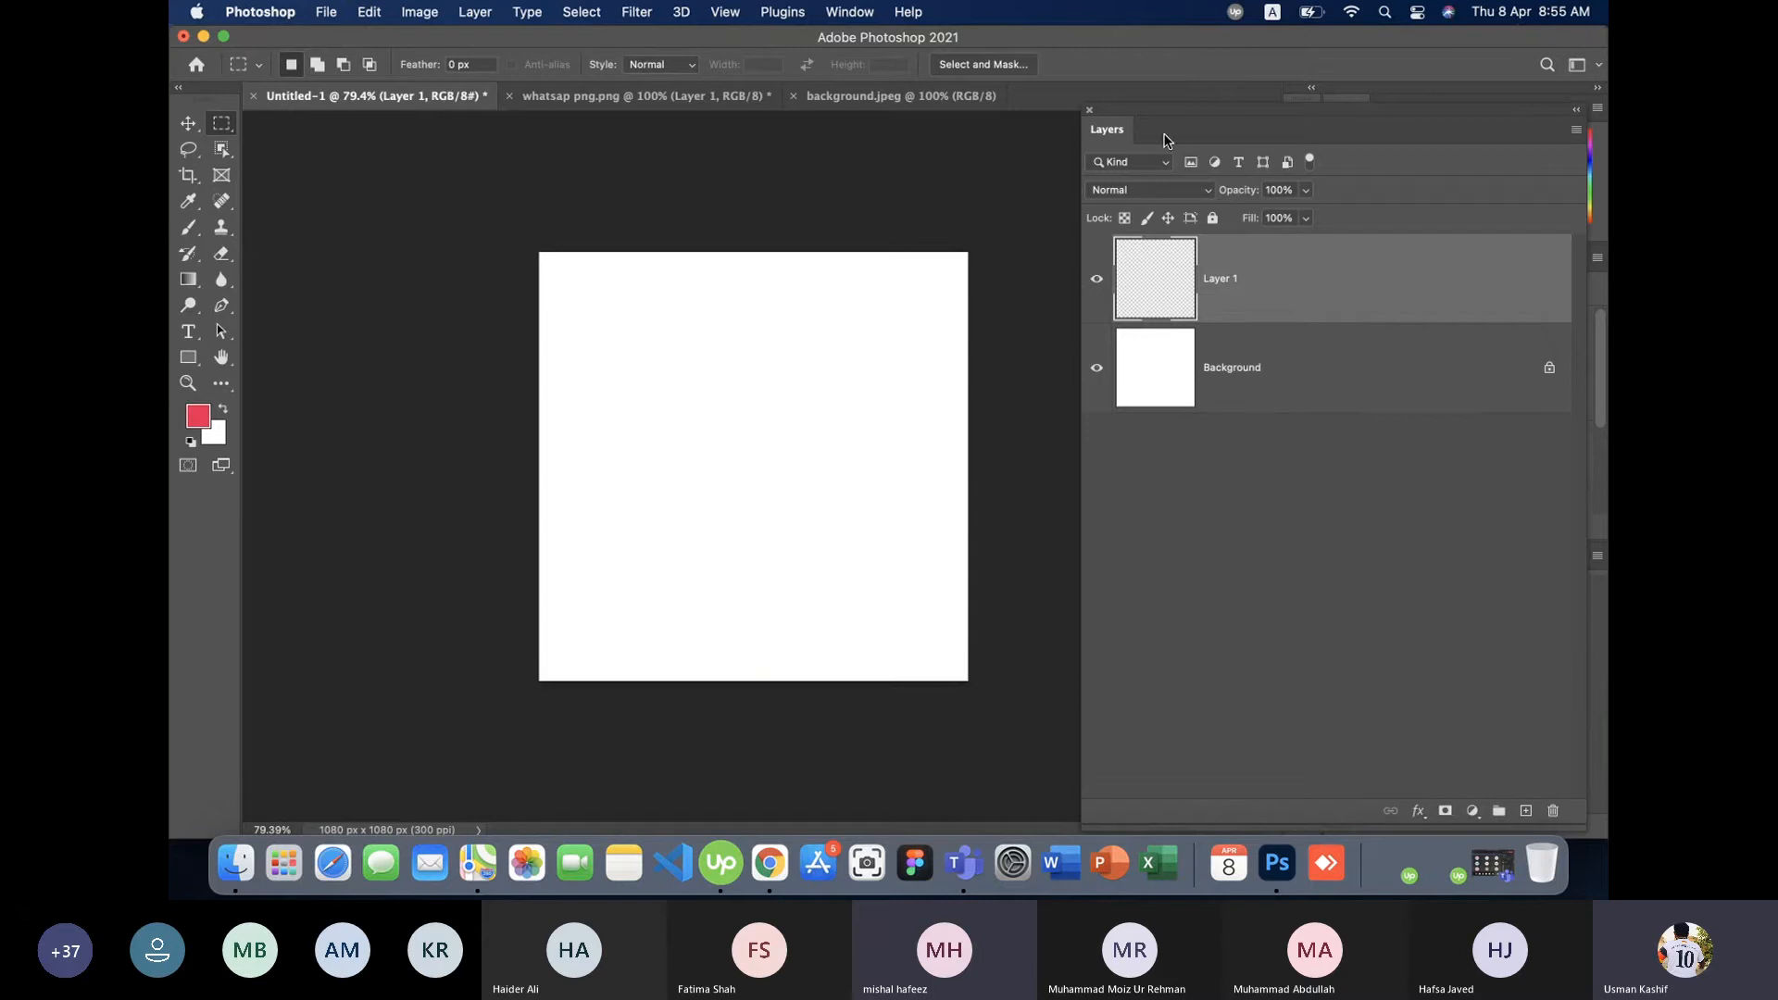
- Add two more empty layers above Layer 1, the second through the New Layer dialog, and delete both
{"action": "left_click_drag", "start_coordinate": [1175, 126], "coordinate": [1153, 114]}
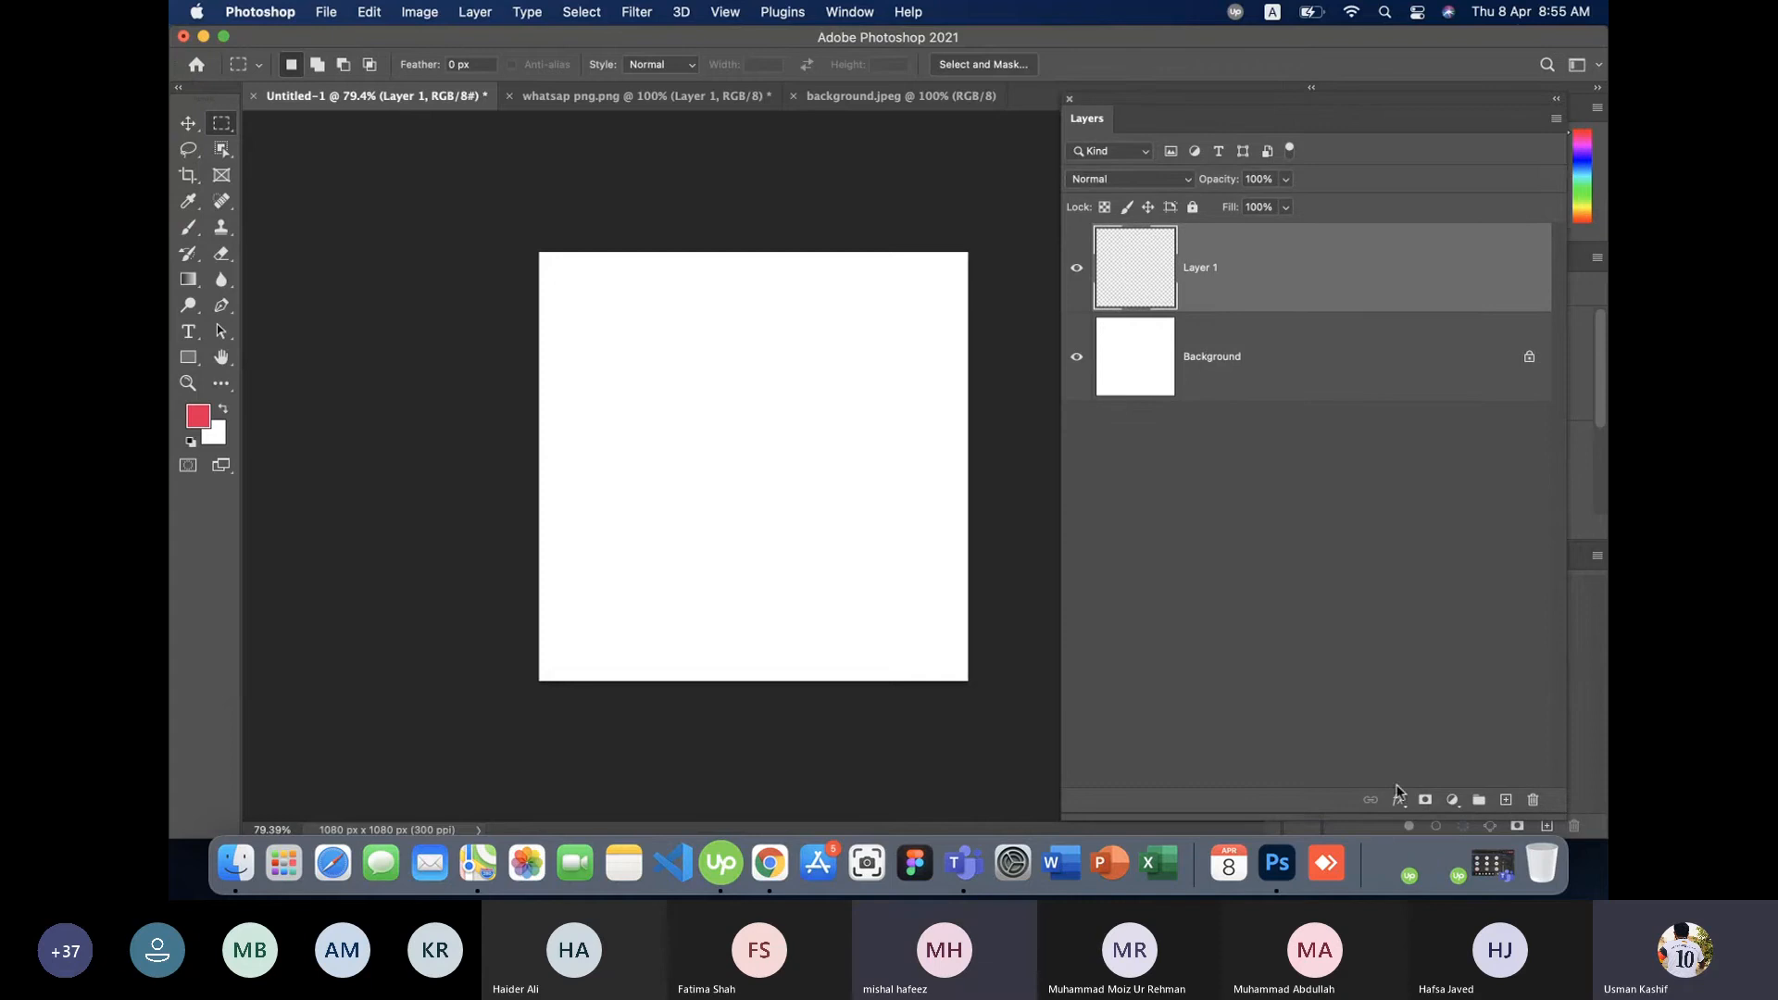
{"action": "left_click", "coordinate": [1507, 801]}
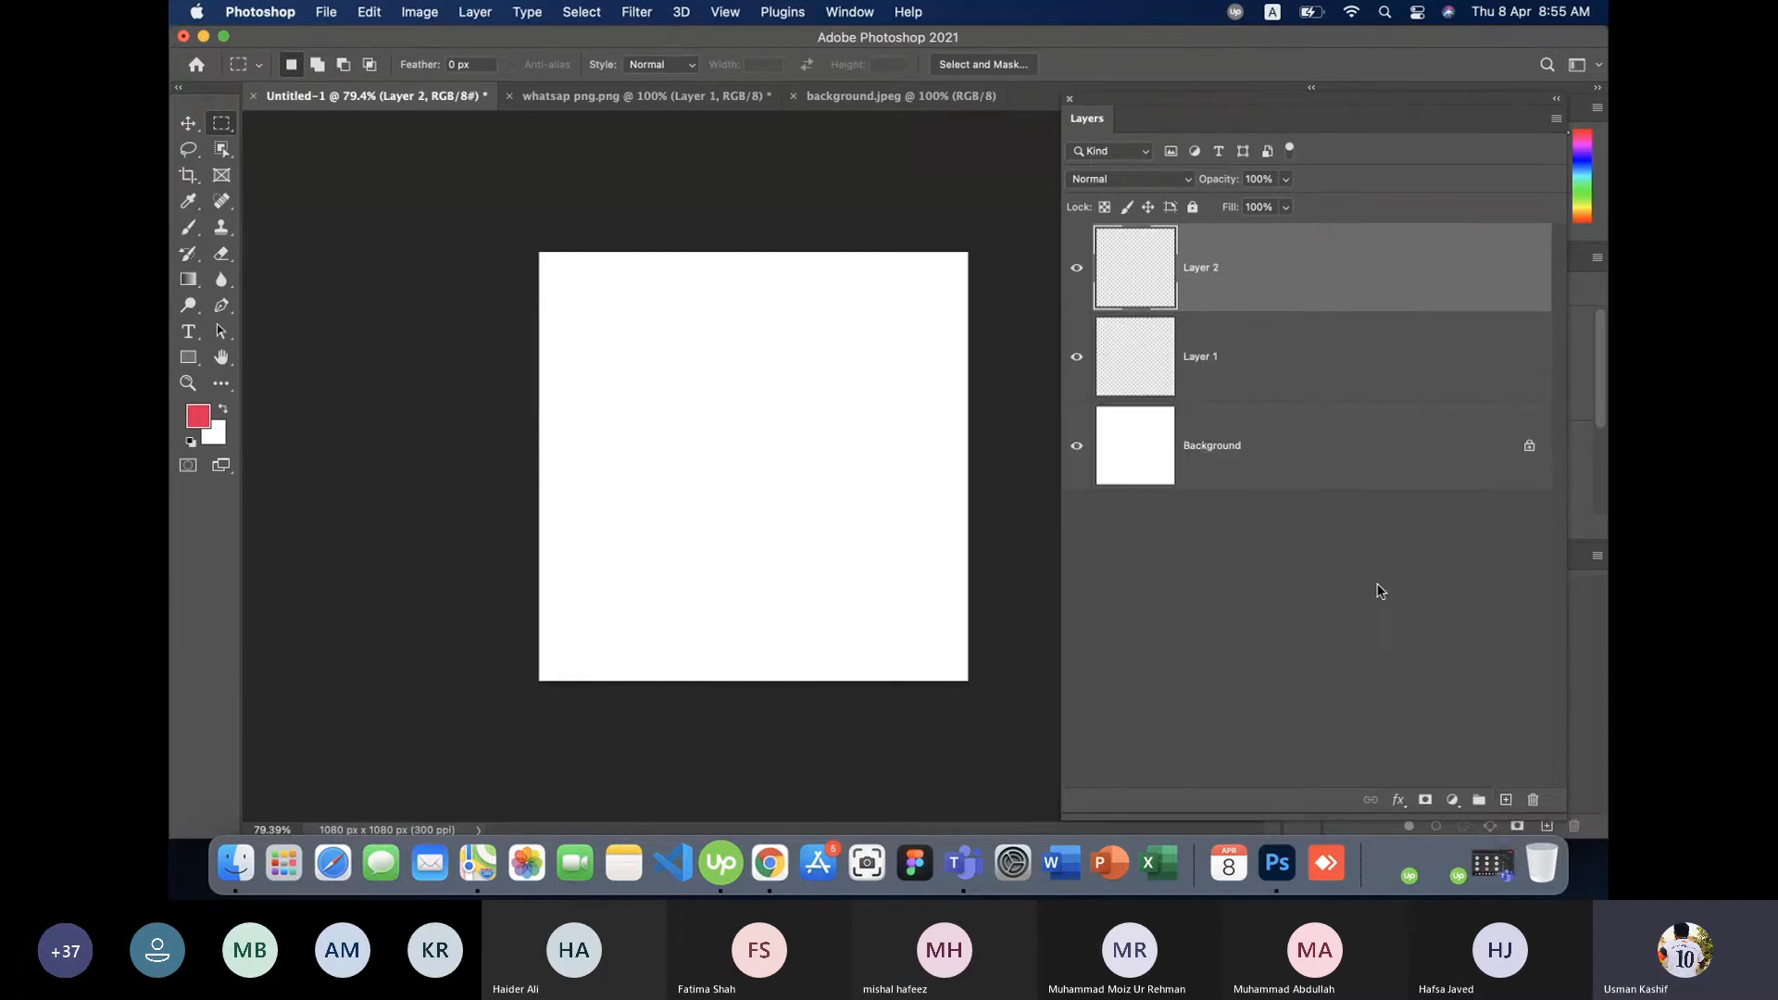
{"action": "key", "text": "shift+super+n"}
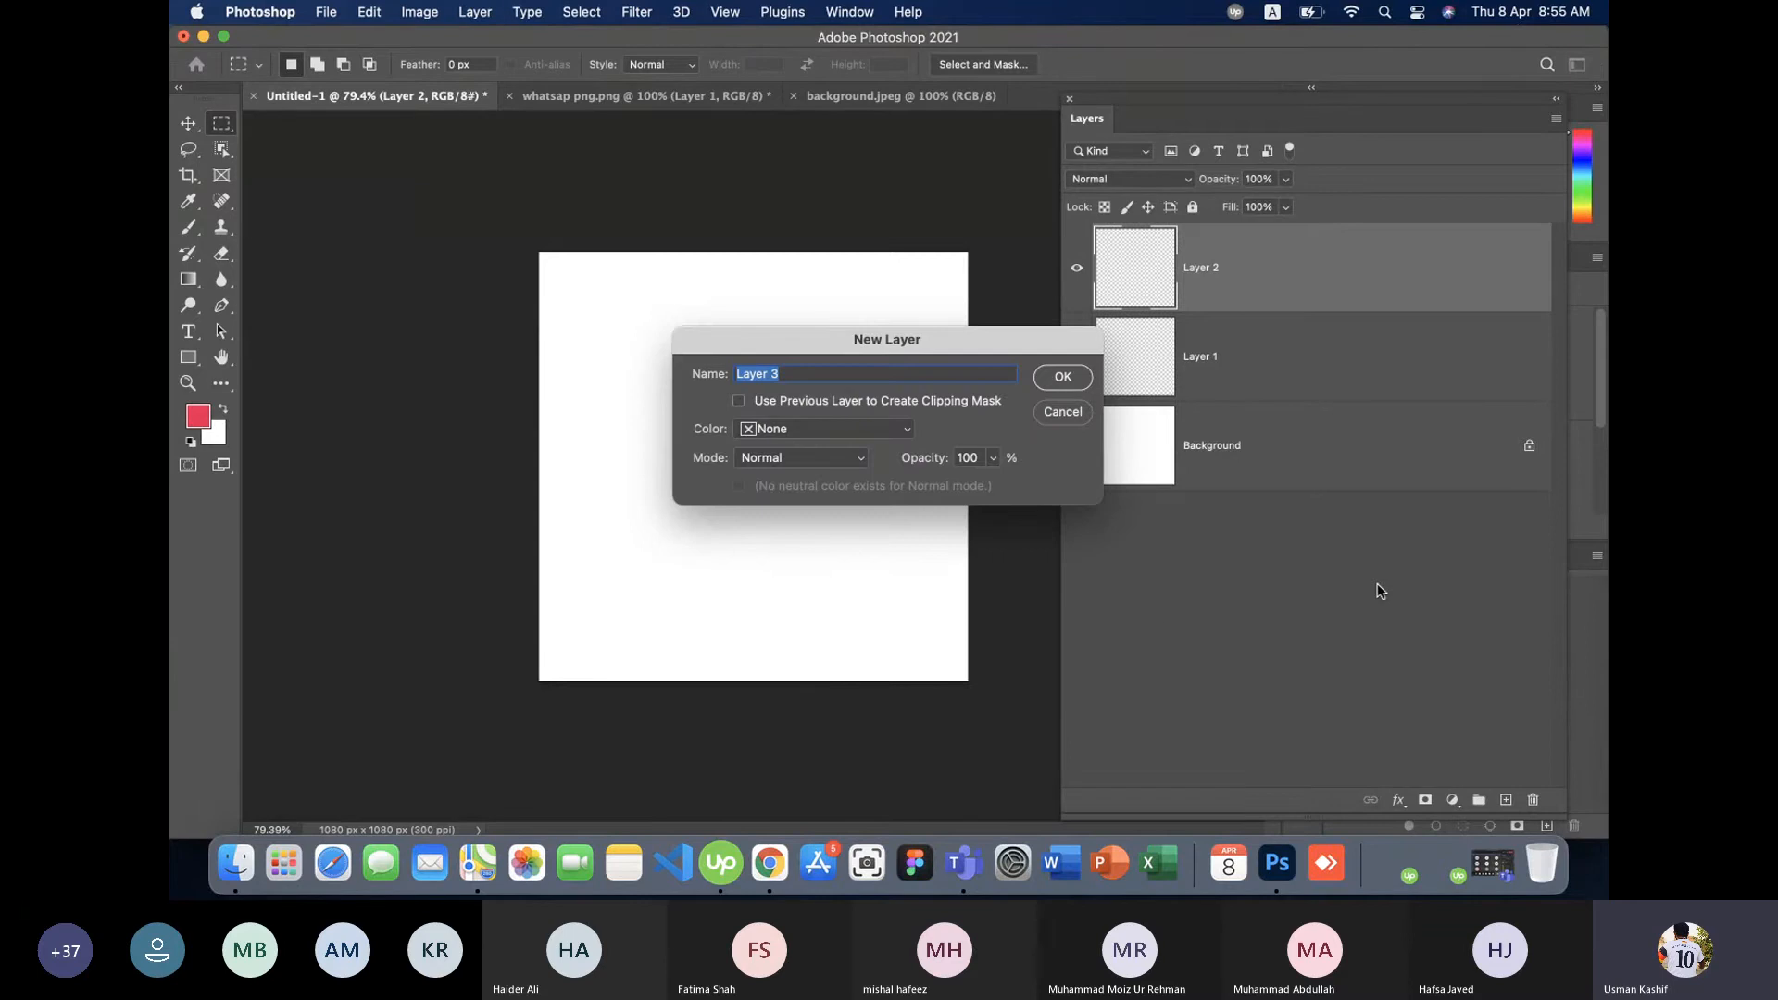
{"action": "left_click", "coordinate": [1073, 412]}
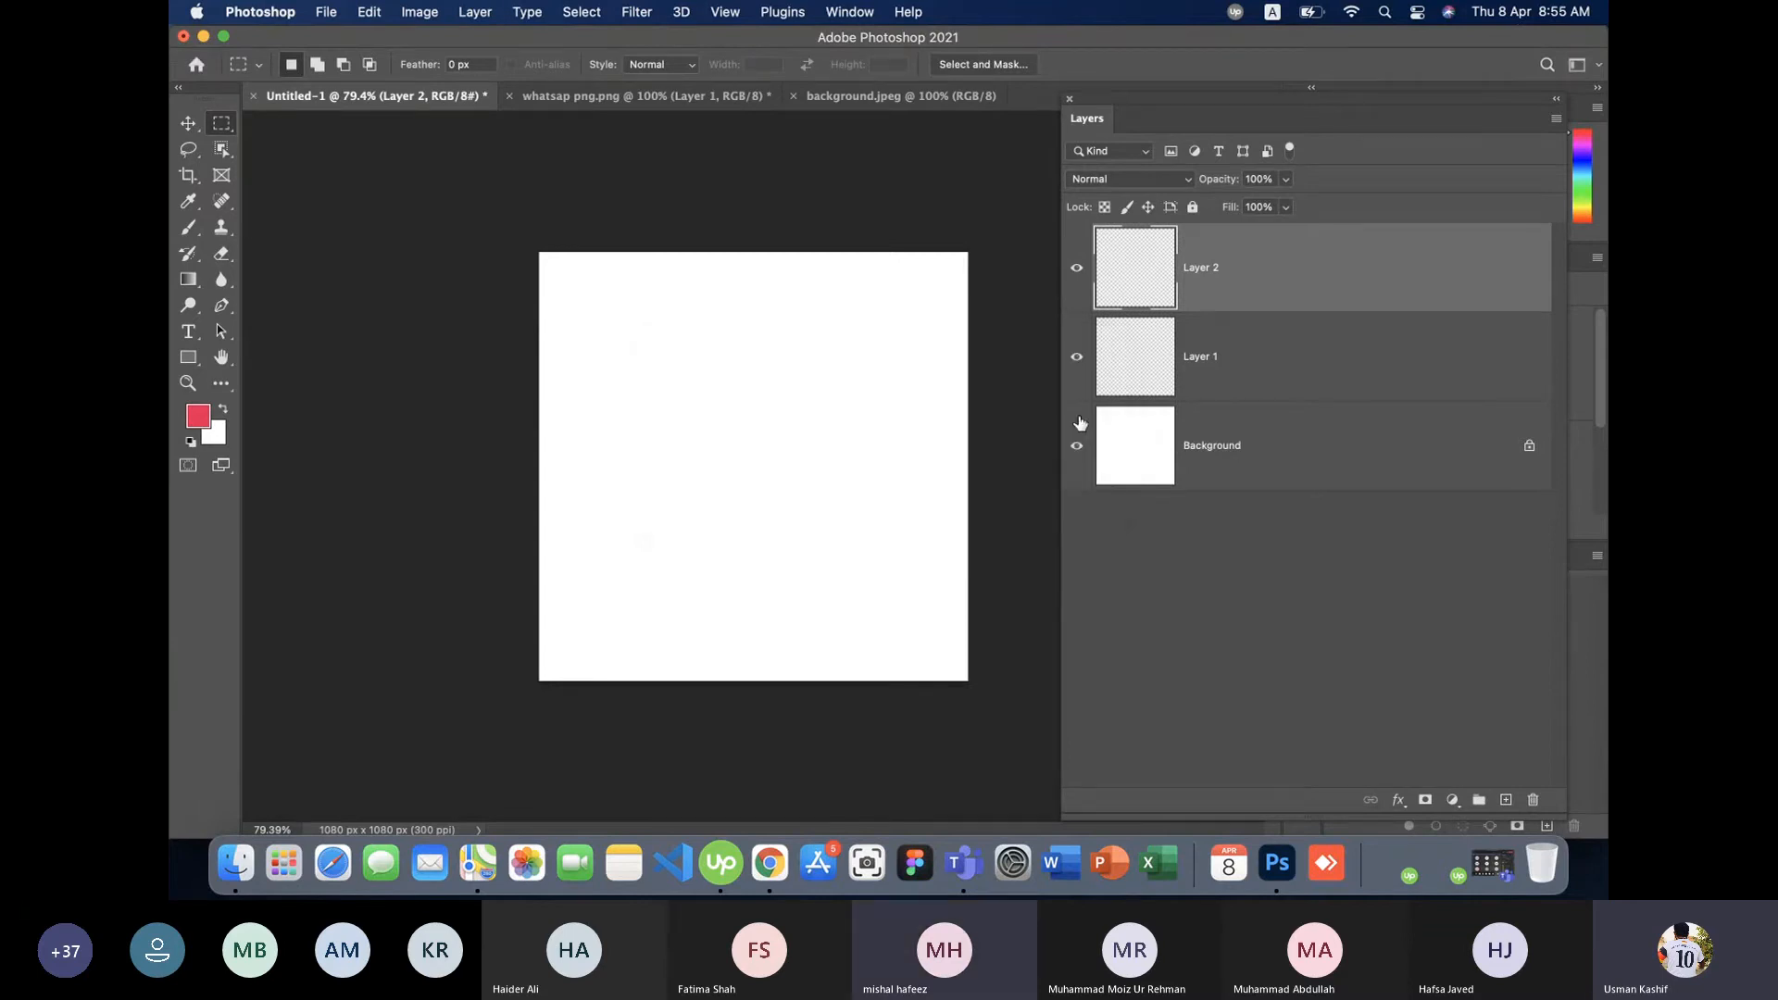
{"action": "key", "text": "shift+super+n"}
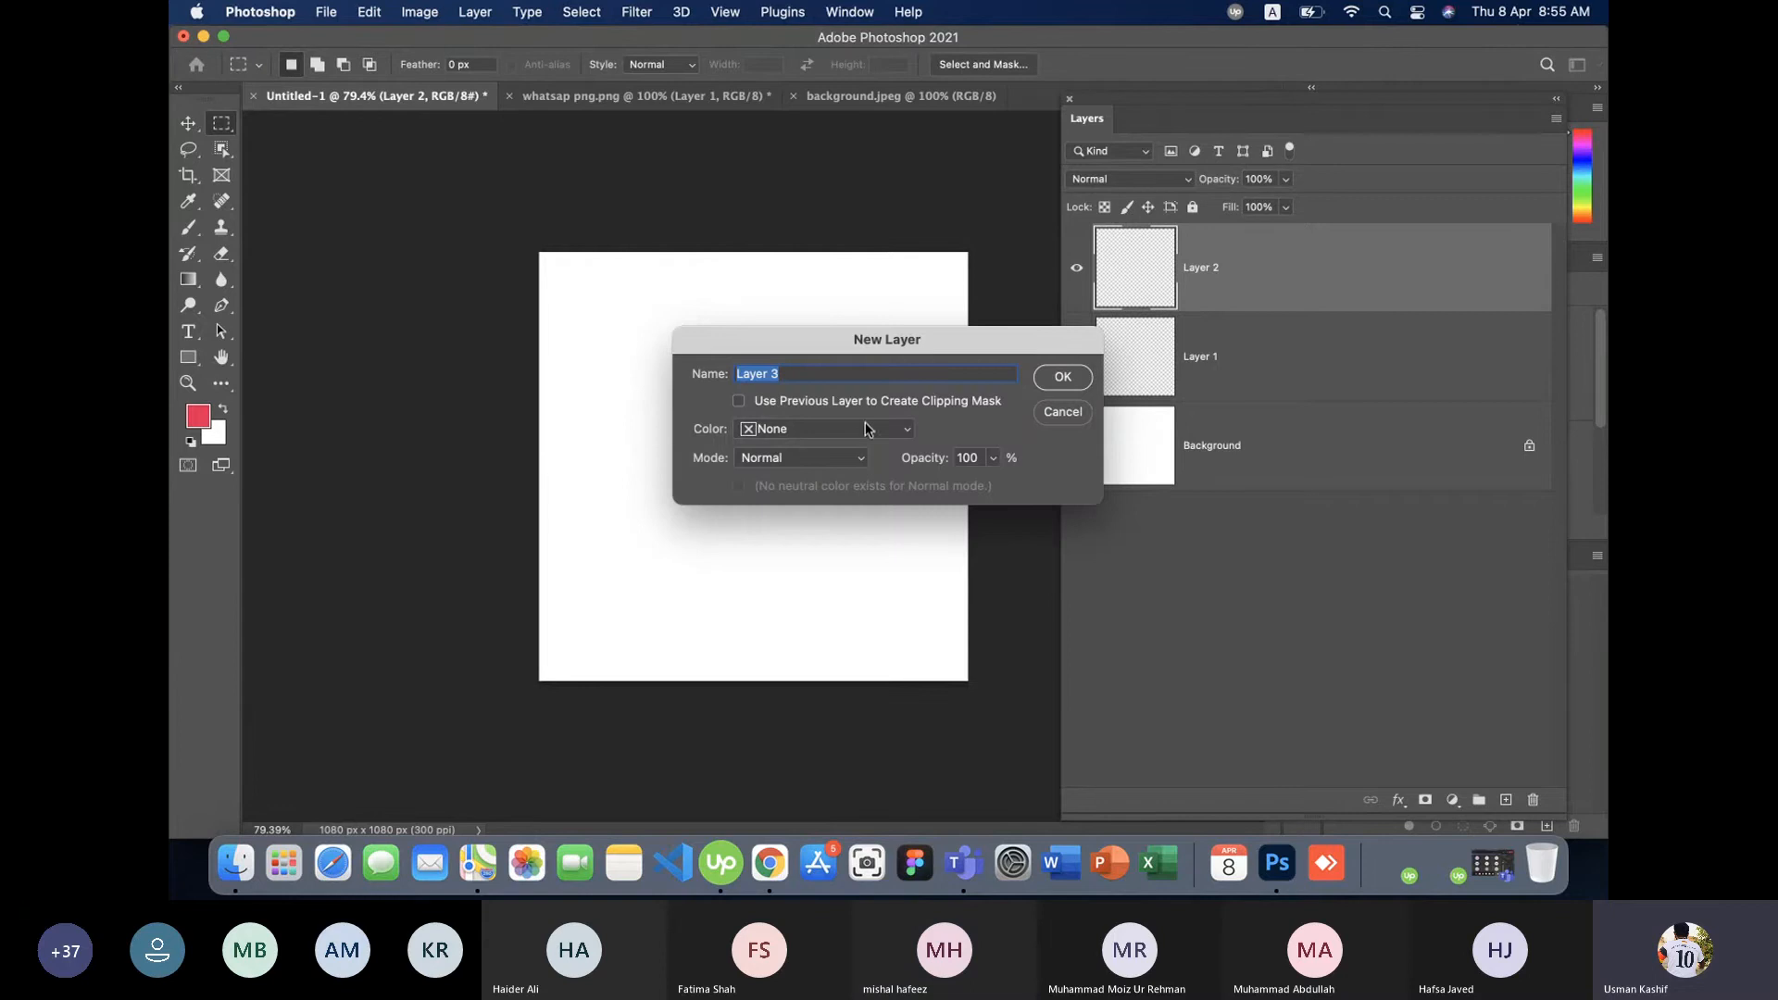
{"action": "left_click", "coordinate": [1061, 377]}
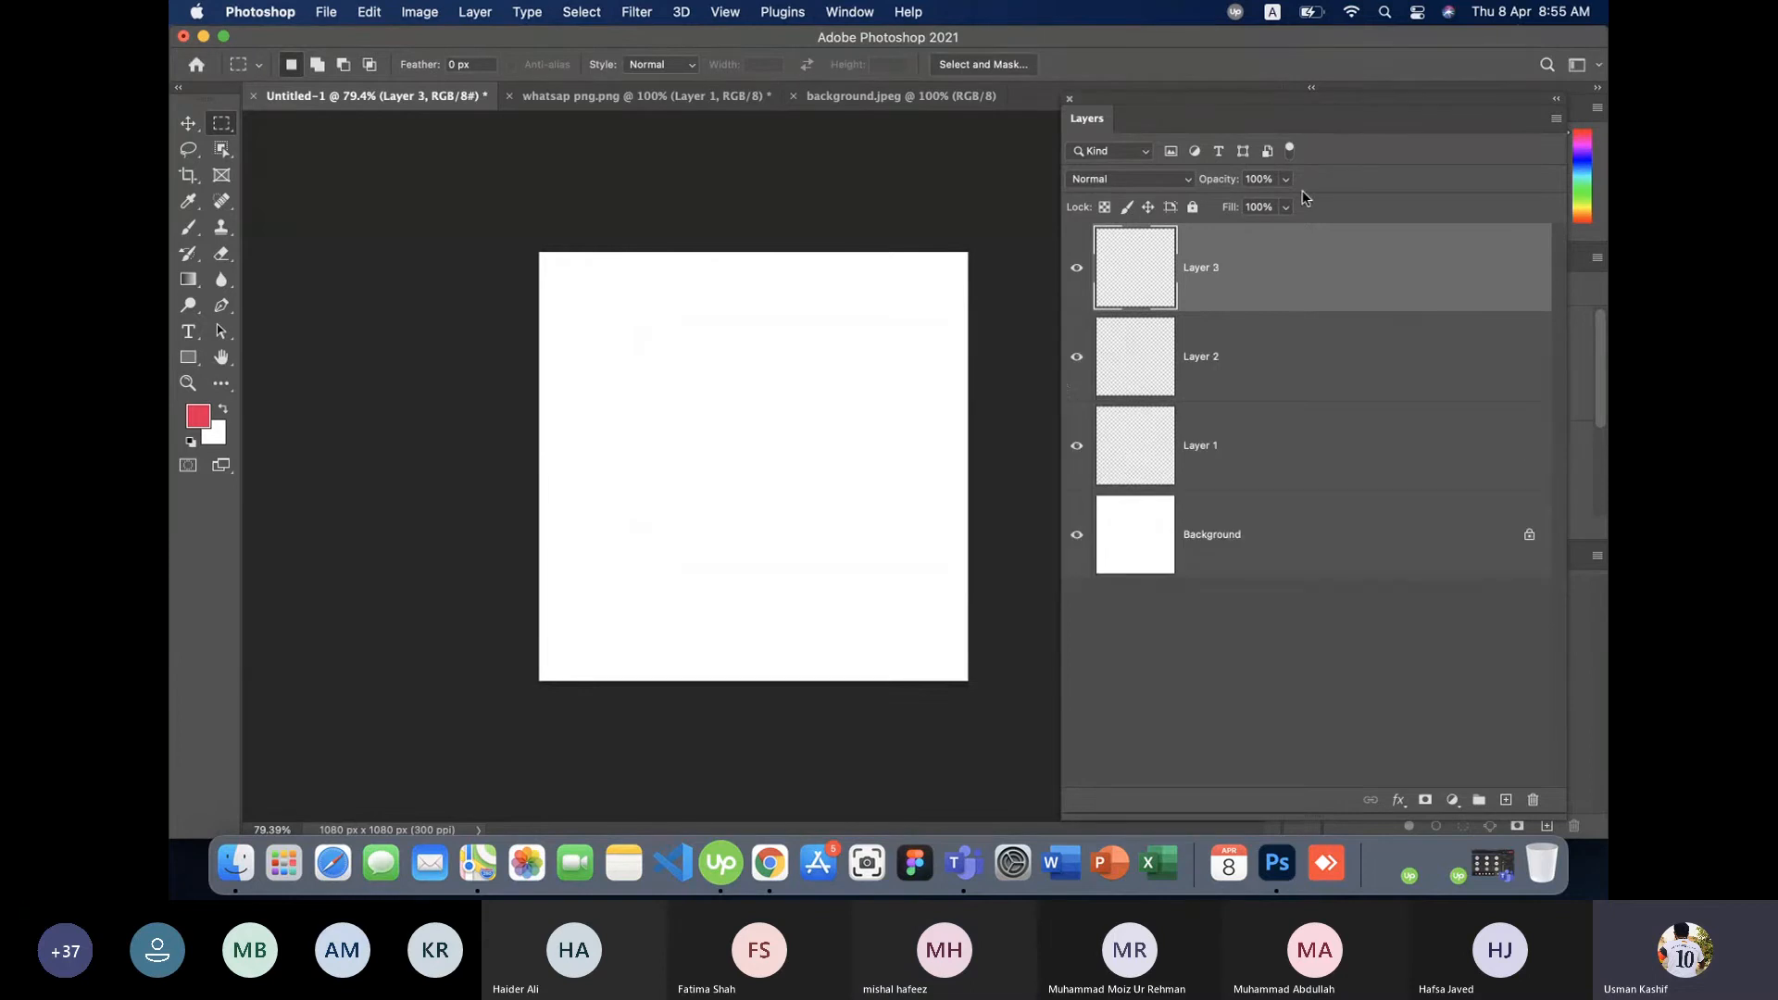
{"action": "key", "text": "Delete"}
{"action": "key", "text": "Delete"}
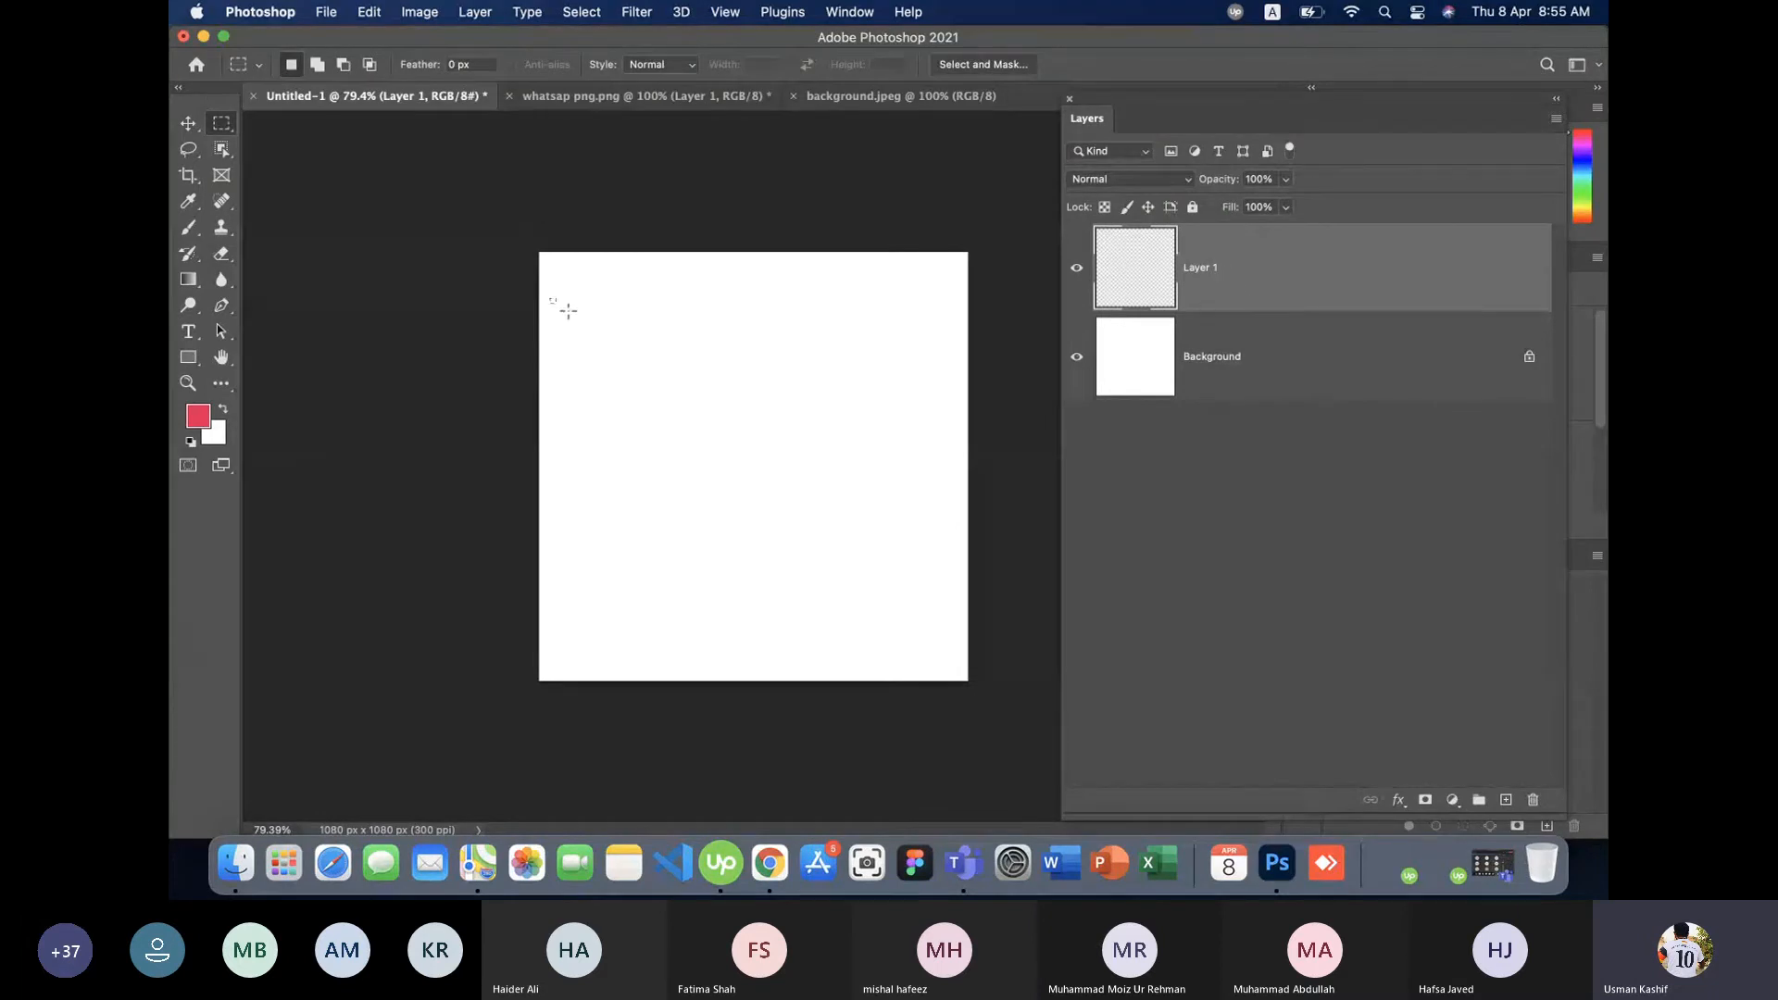
- Fill two rectangular selections on Layer 1 with the red foreground color, one at the canvas's upper left and one at its lower right
{"action": "left_click_drag", "start_coordinate": [568, 311], "coordinate": [712, 432]}
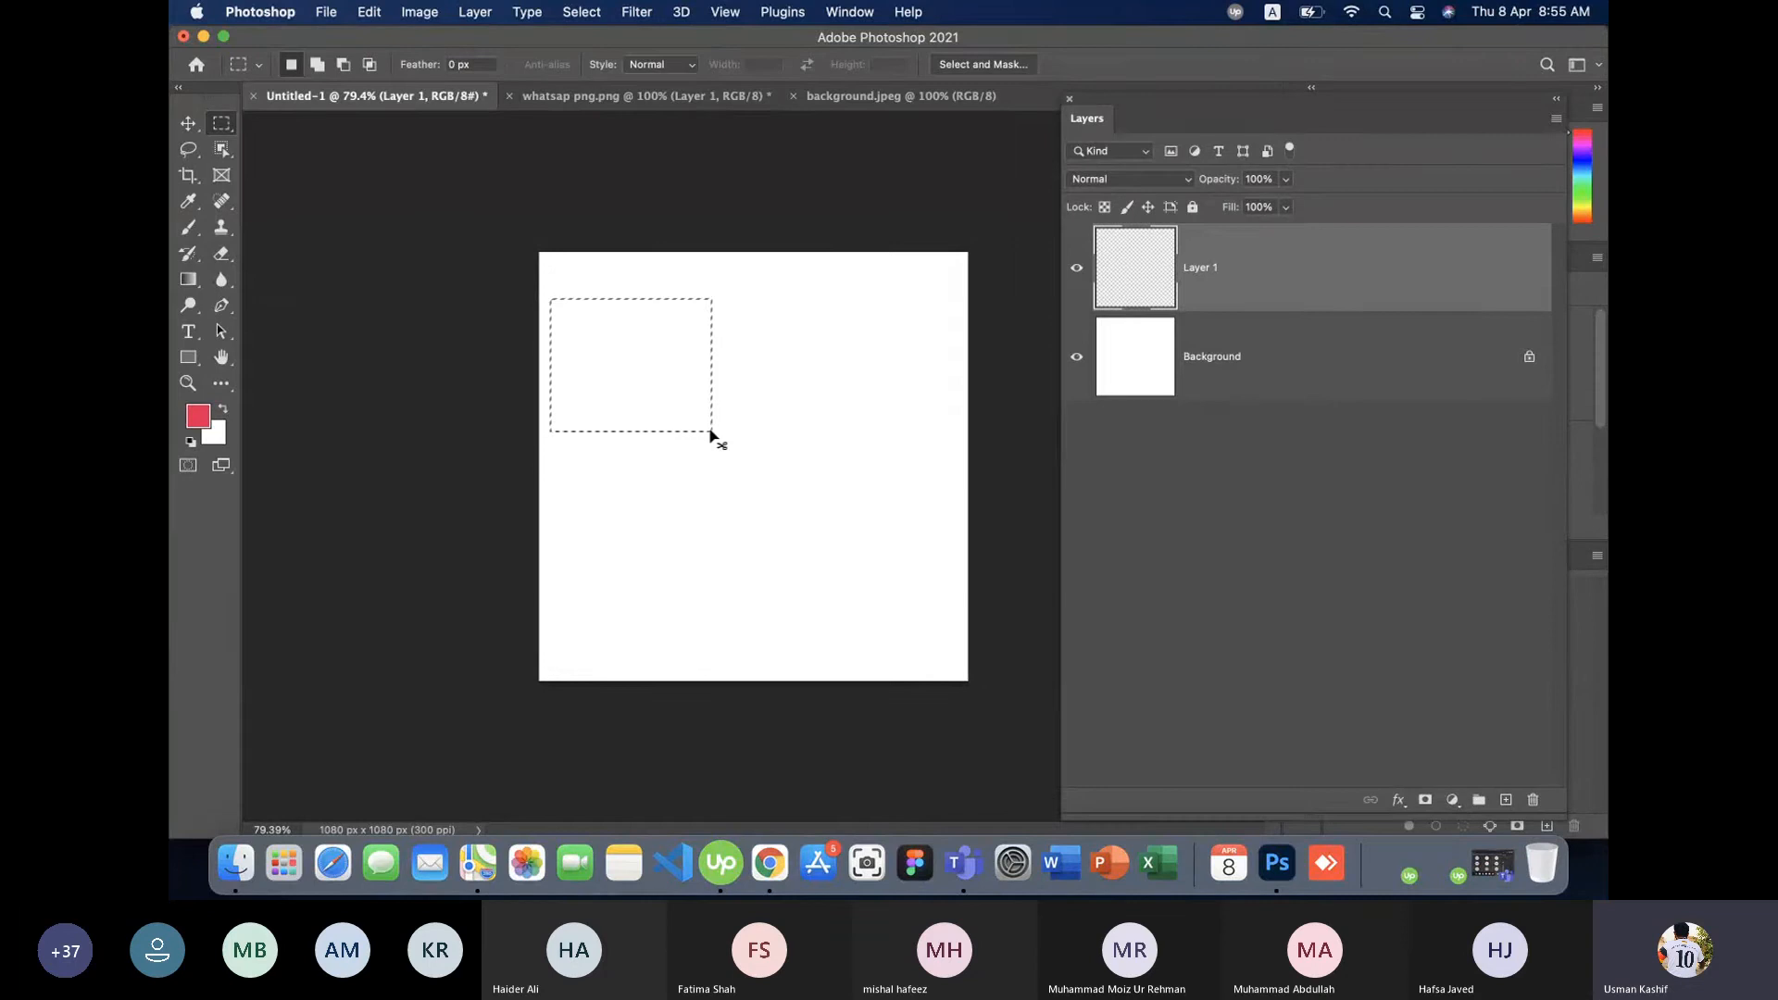
{"action": "key", "text": "alt+BackSpace"}
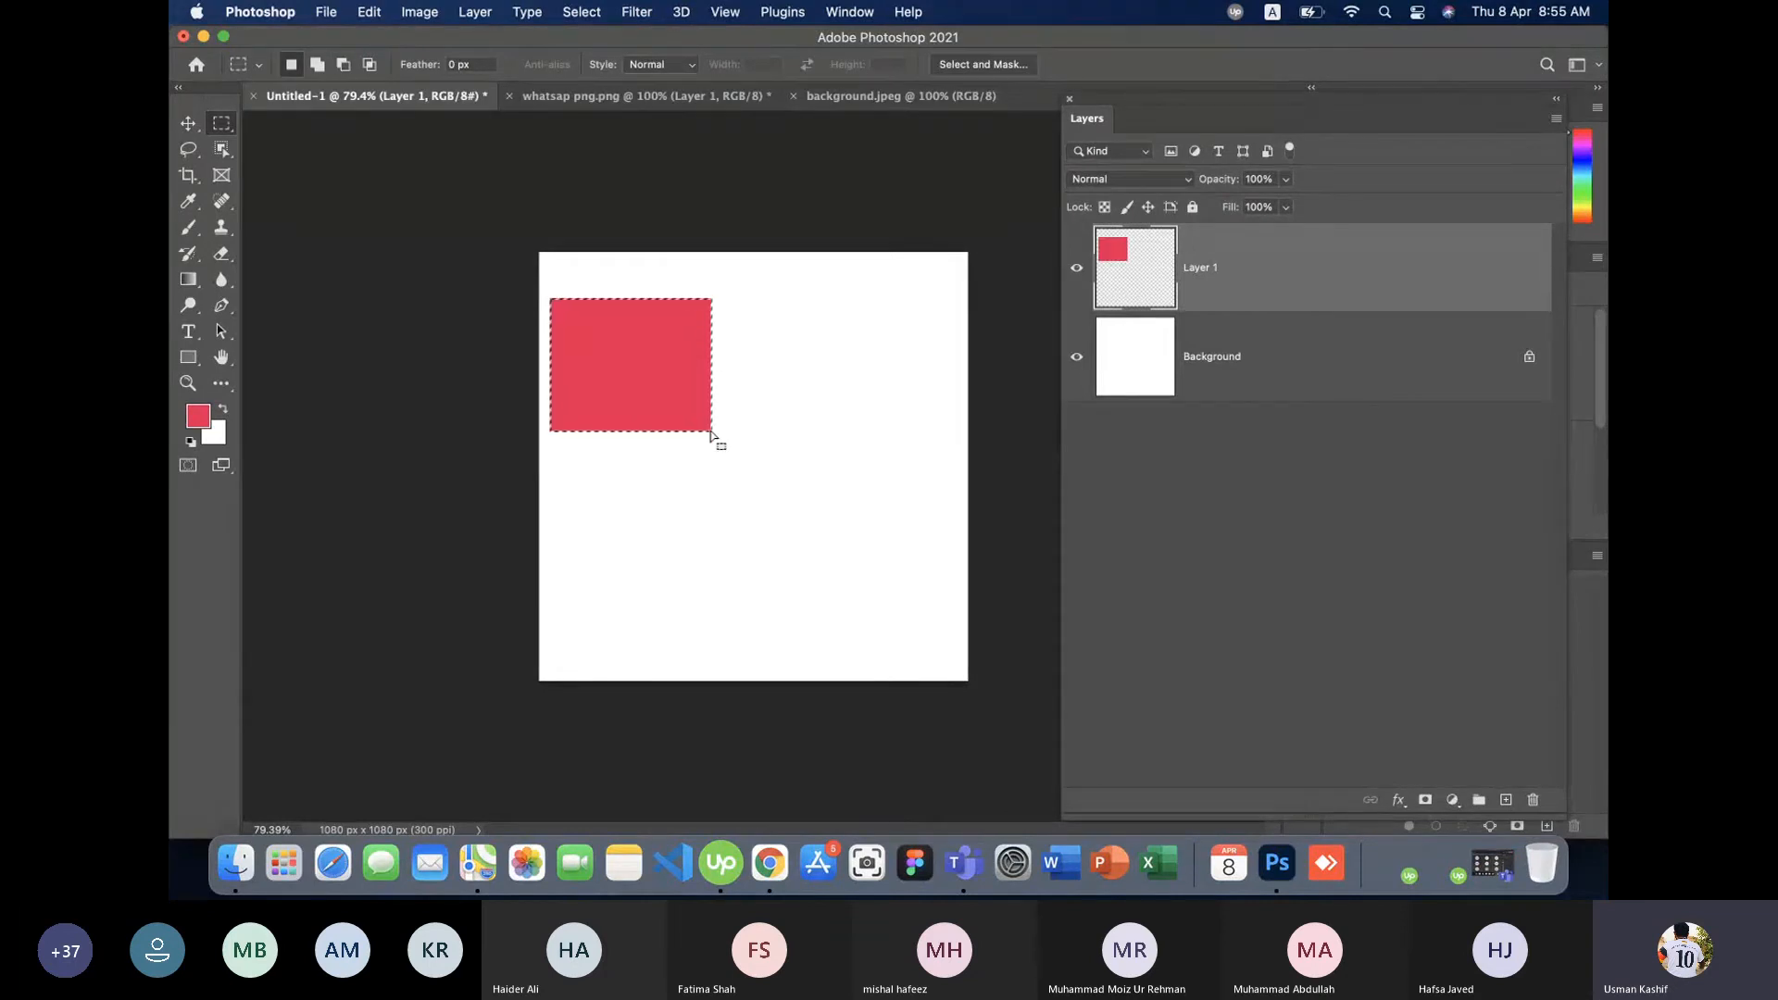
{"action": "left_click_drag", "start_coordinate": [753, 497], "coordinate": [923, 654]}
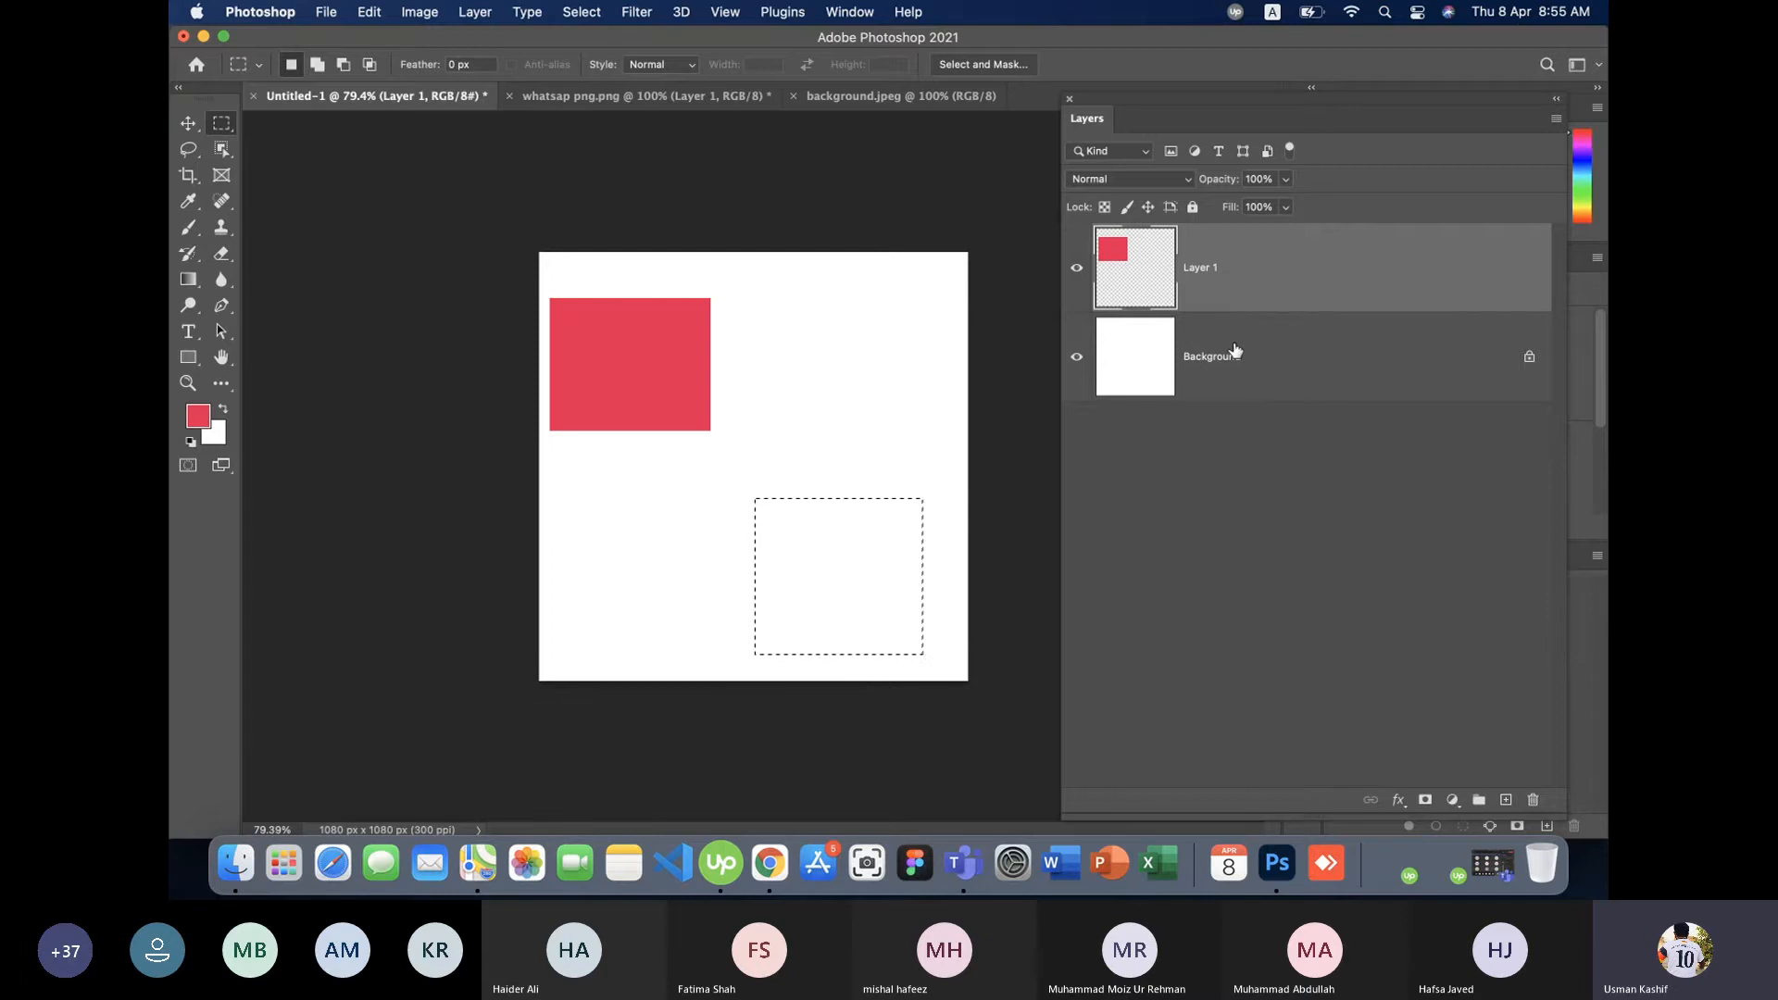
{"action": "key", "text": "alt+BackSpace"}
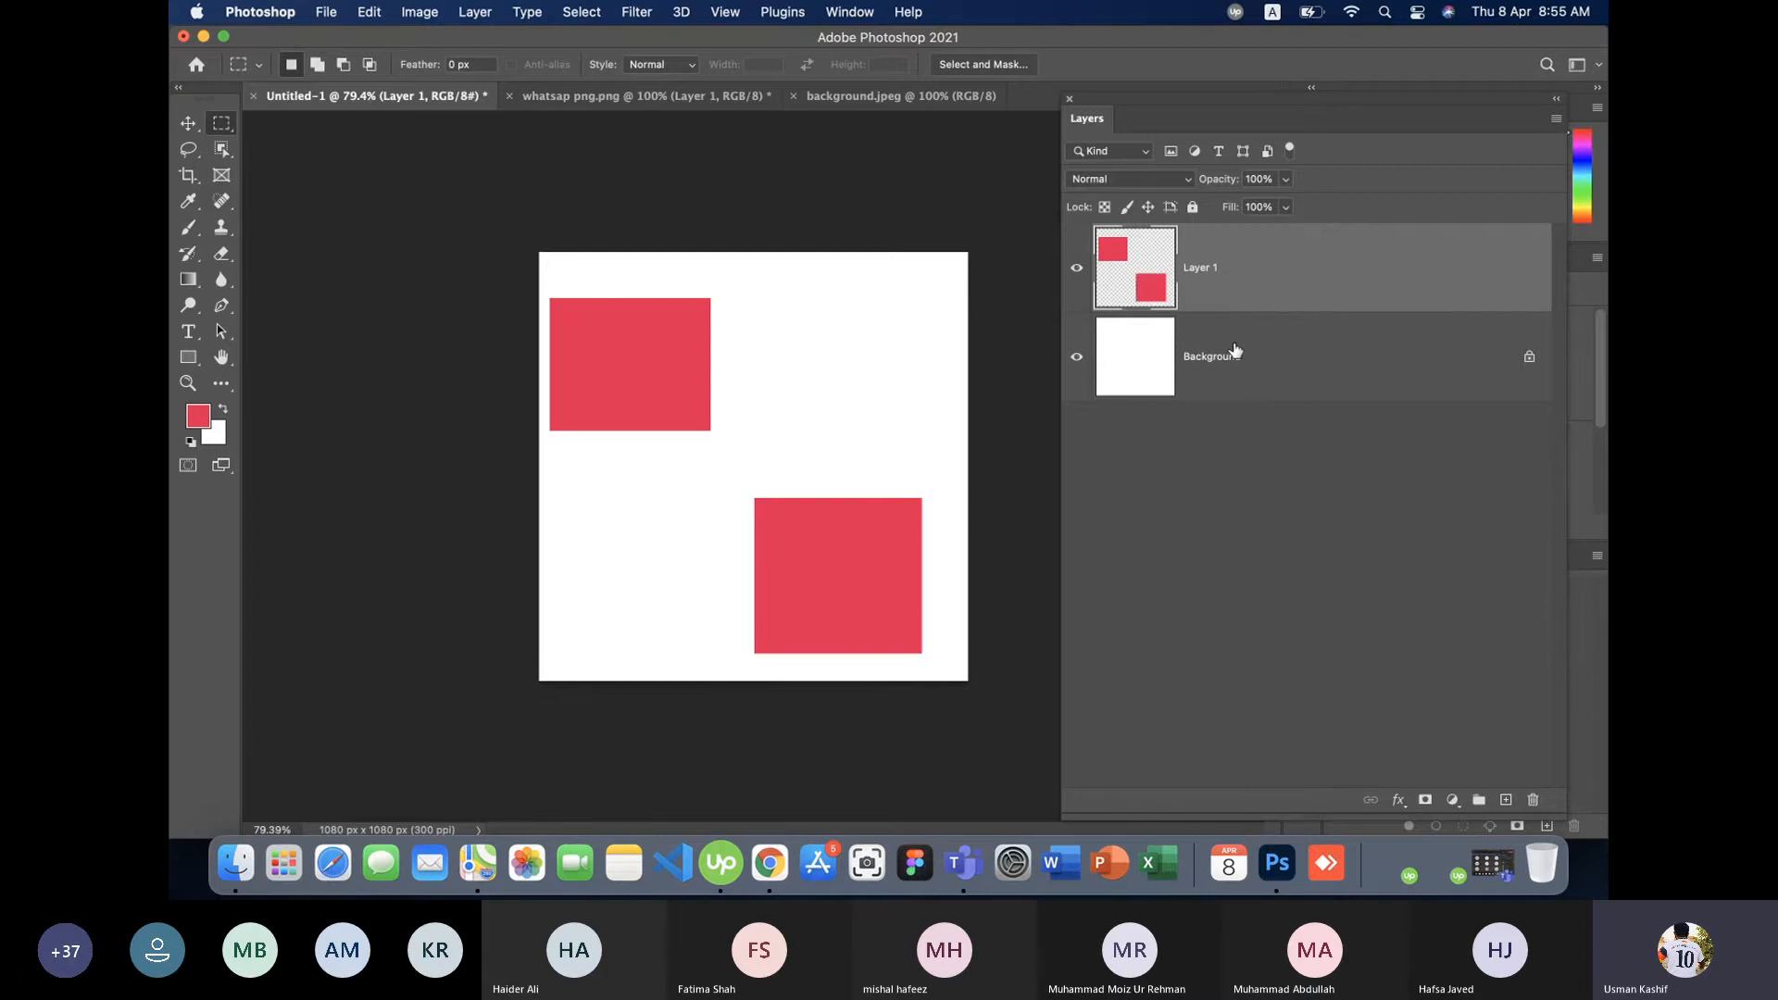
- Move the two red rectangles on Layer 1 together down the canvas and back up, and deselect the layer
{"action": "left_click", "coordinate": [188, 123]}
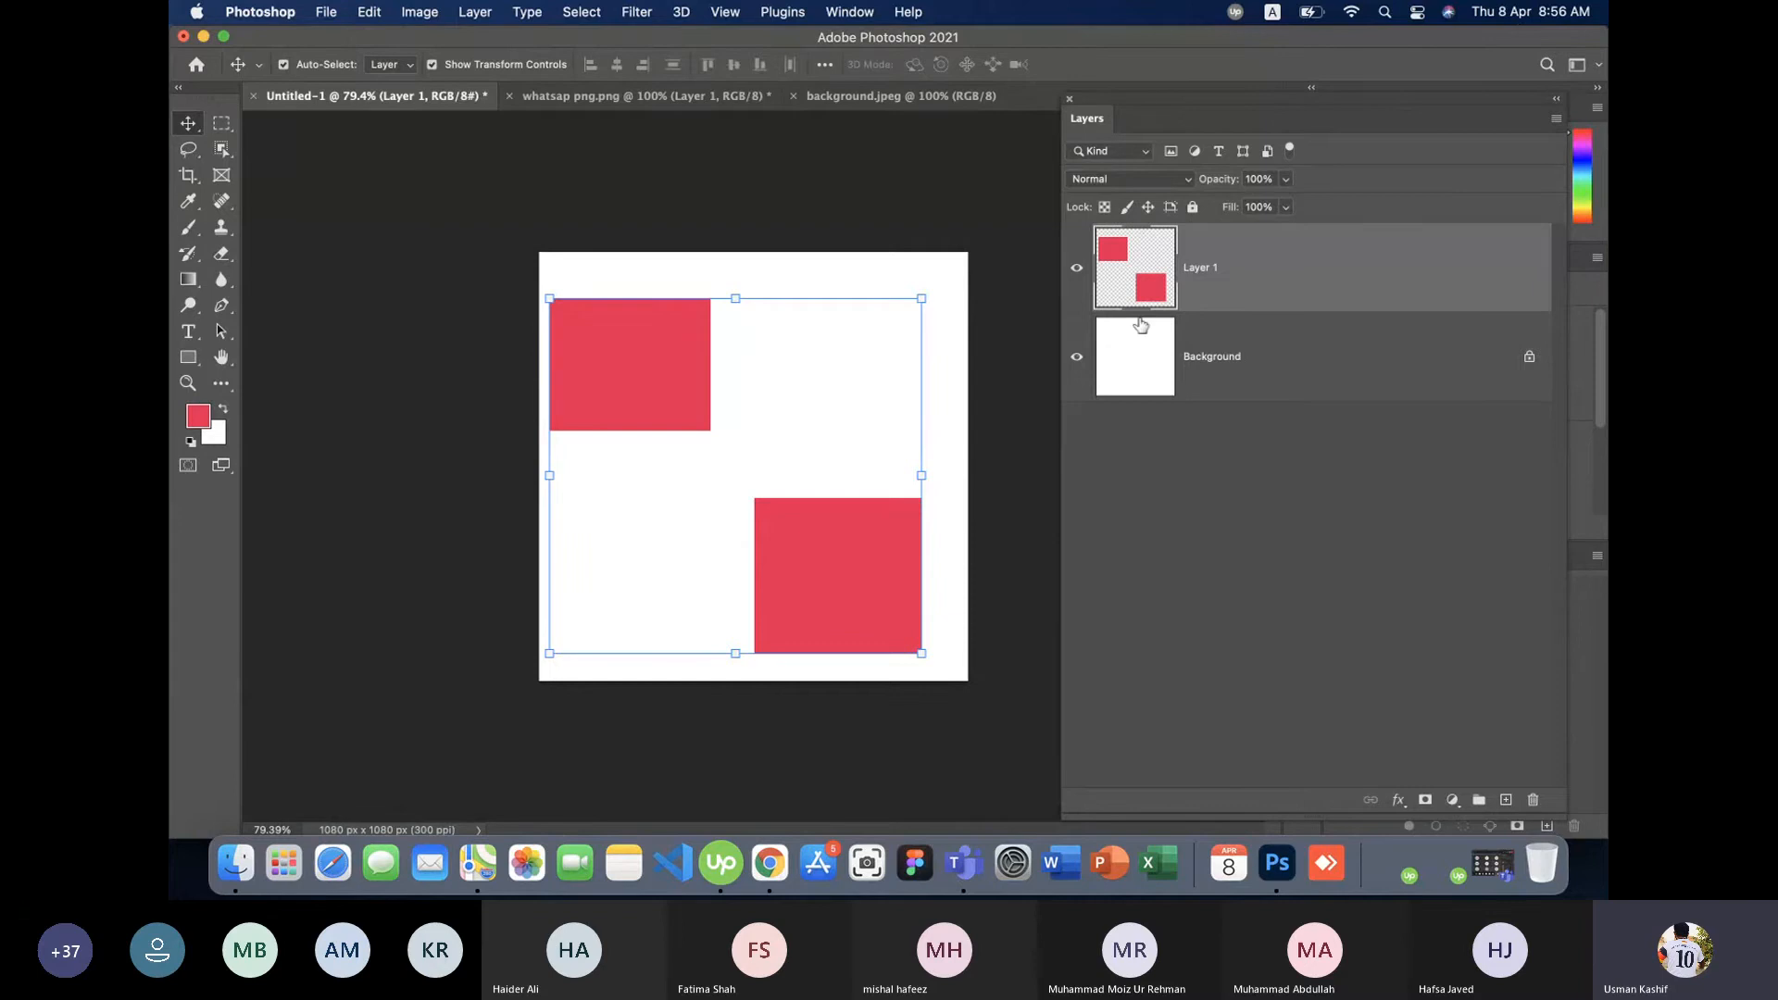
{"action": "left_click", "coordinate": [401, 376]}
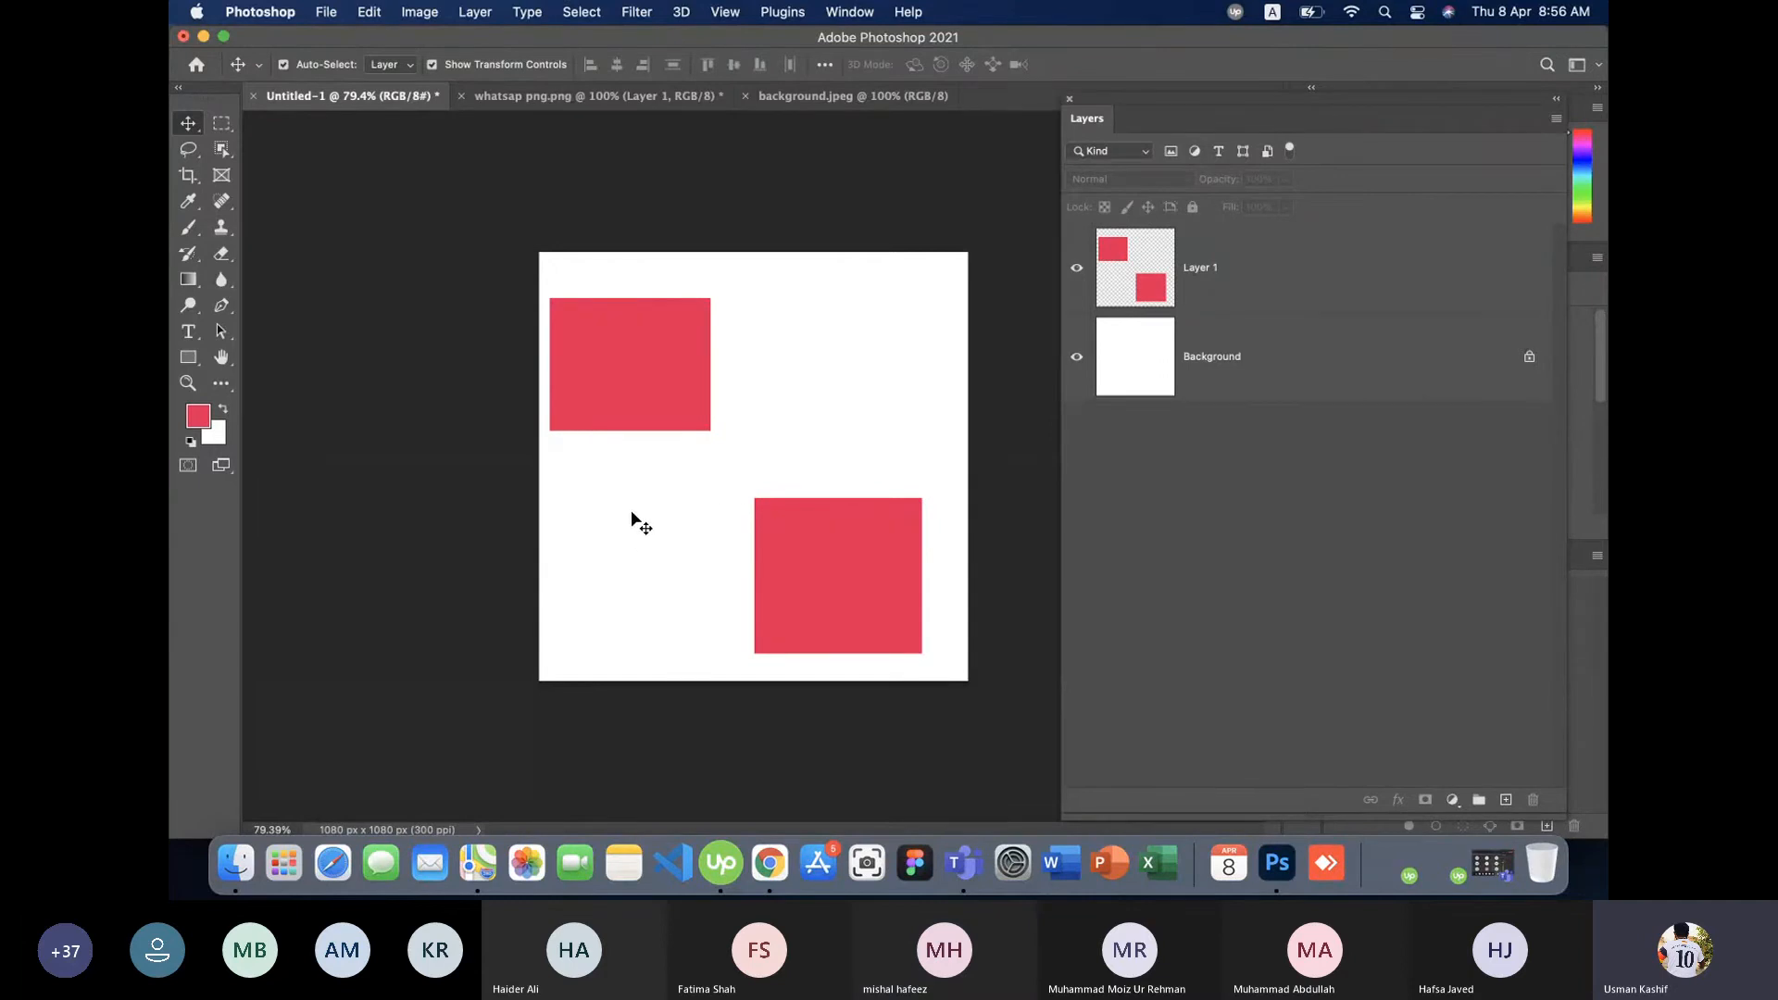
{"action": "left_click", "coordinate": [623, 361]}
{"action": "left_click_drag", "start_coordinate": [623, 363], "coordinate": [617, 587]}
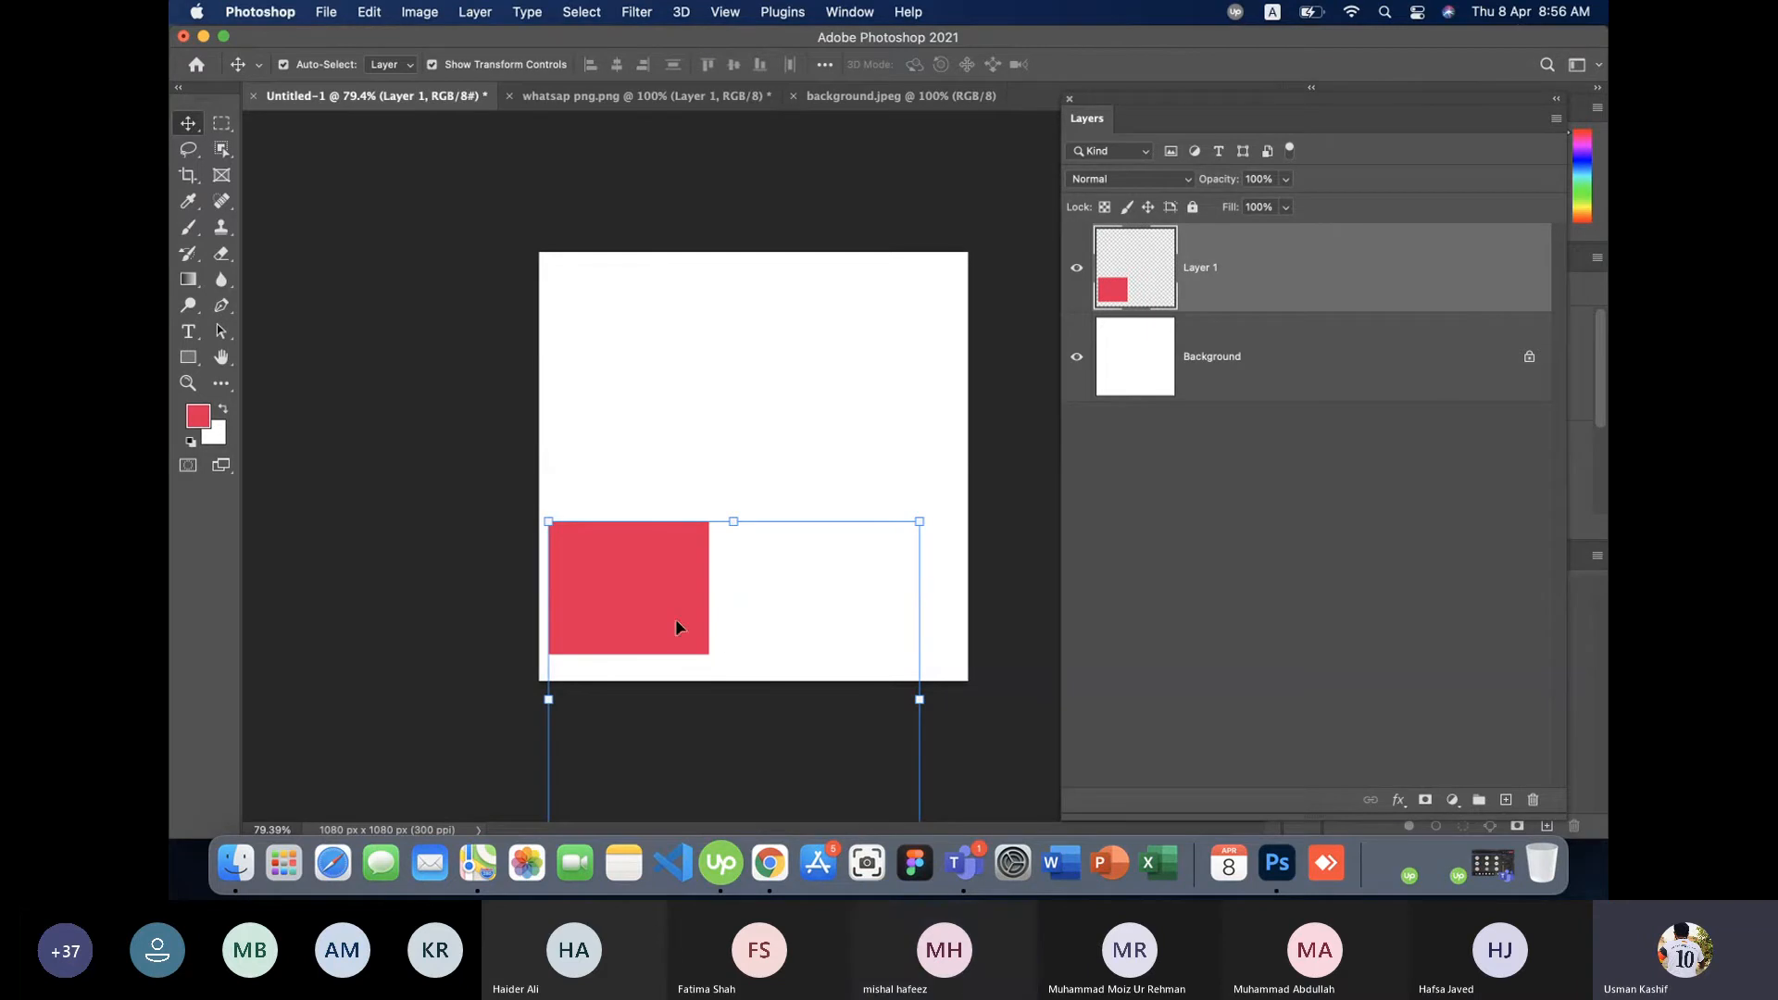
{"action": "left_click_drag", "start_coordinate": [645, 617], "coordinate": [665, 400]}
{"action": "left_click", "coordinate": [654, 398]}
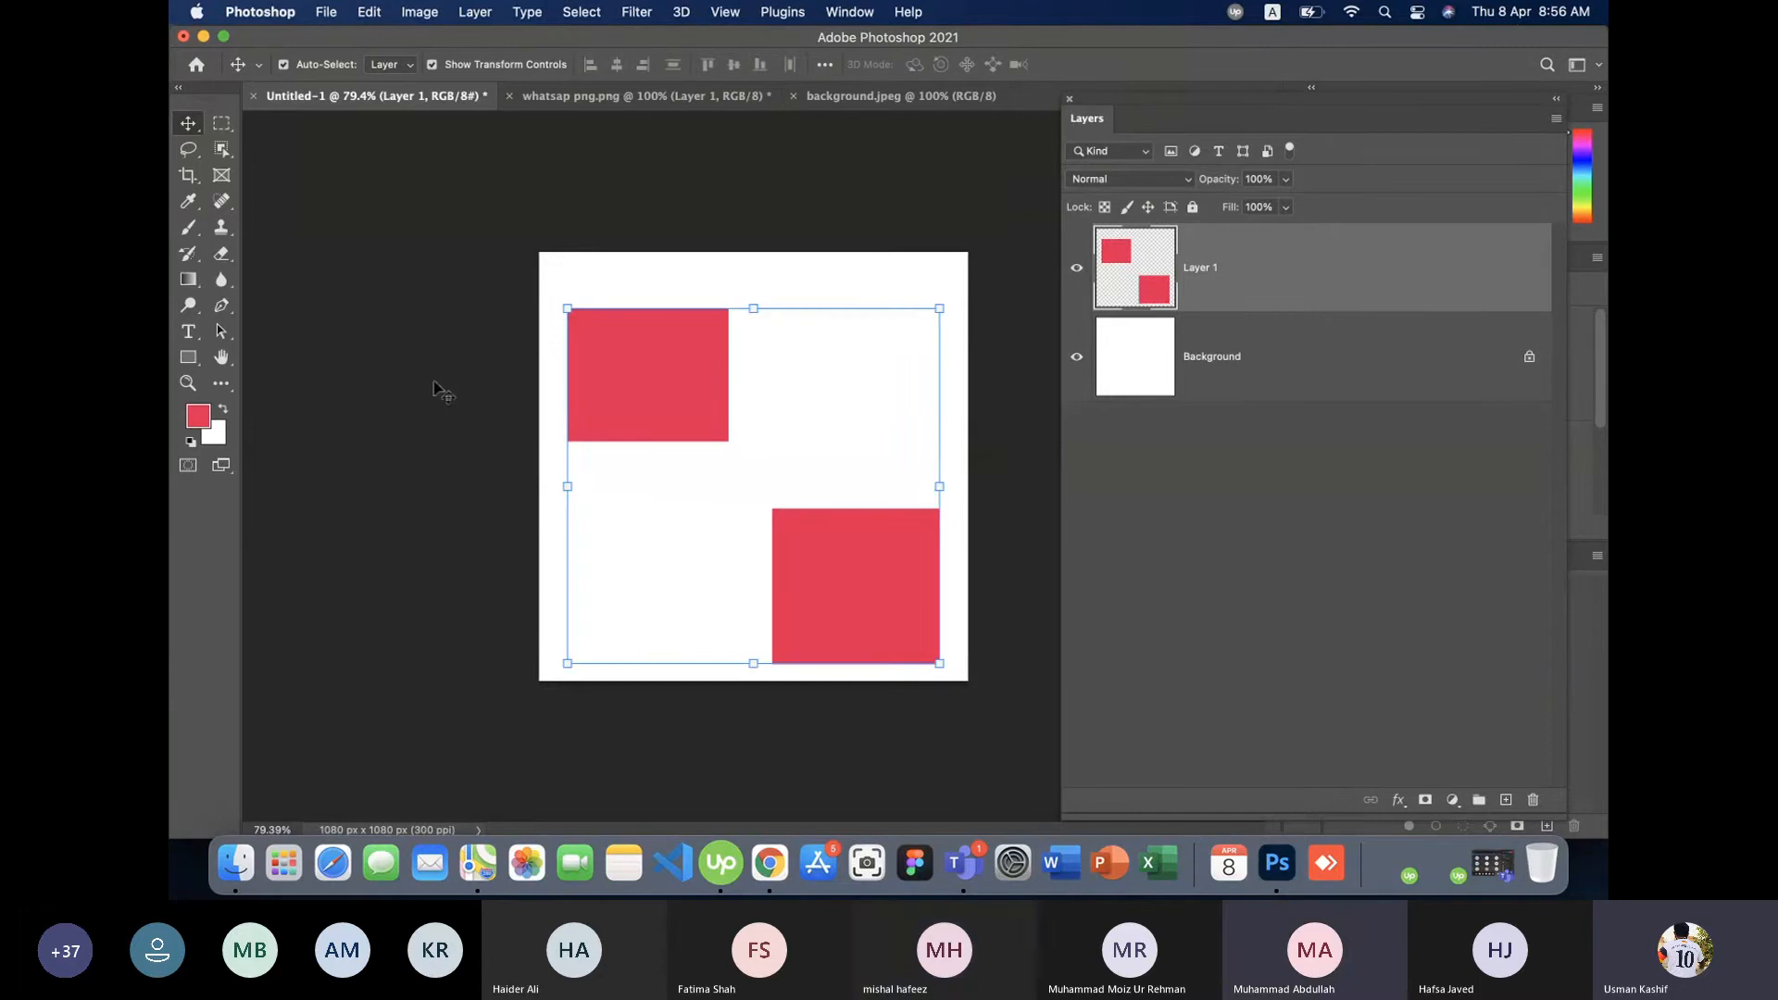
{"action": "left_click", "coordinate": [377, 387]}
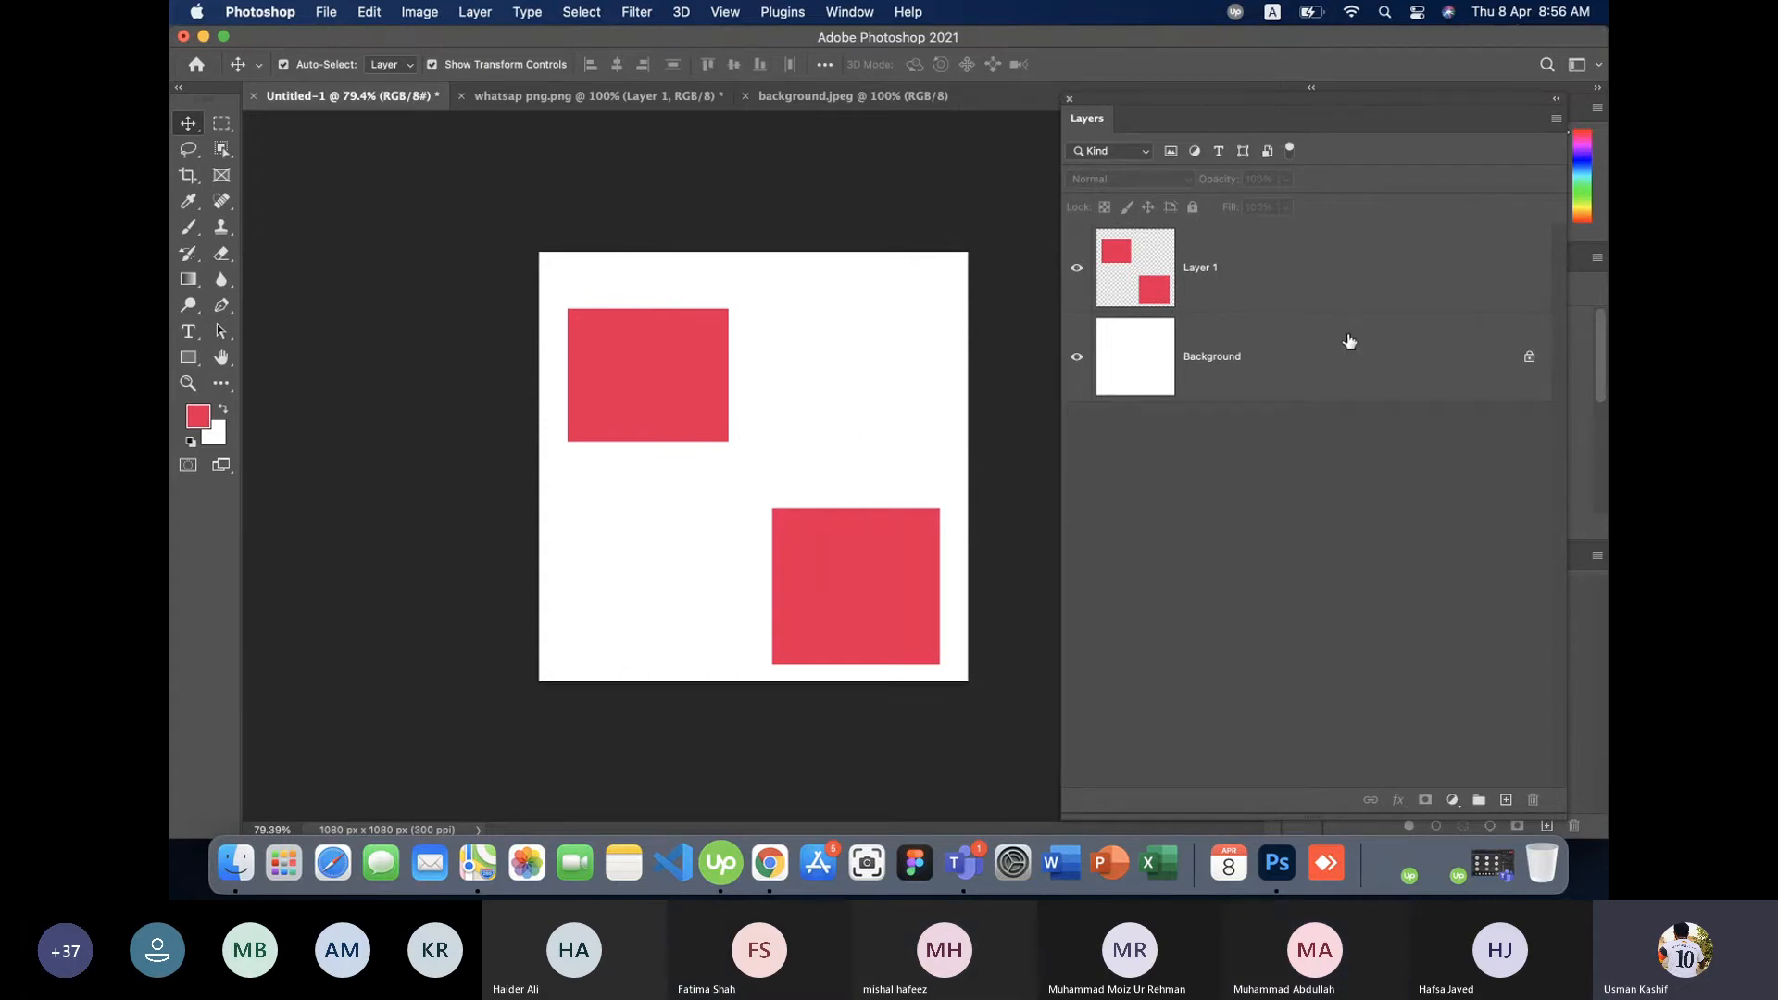
- Enclose only the lower-right red rectangle on Layer 1 in a selection and move it up beside the other rectangle
{"action": "key", "text": "m"}
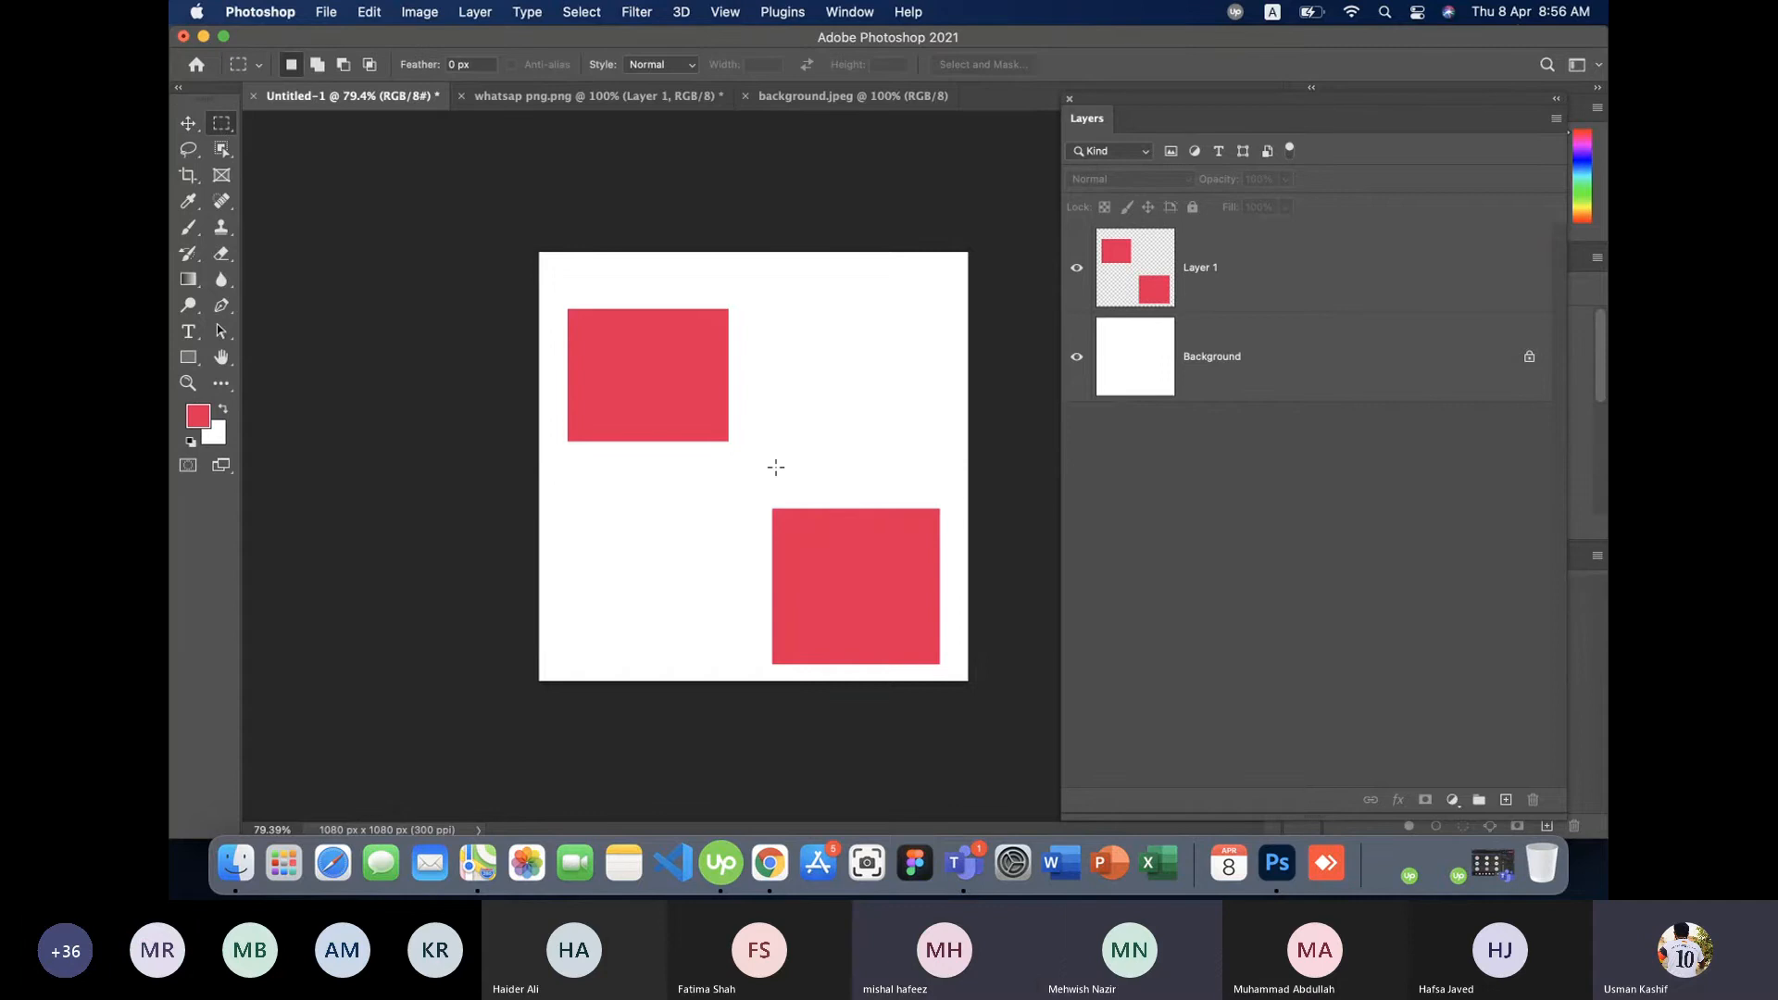
{"action": "left_click_drag", "start_coordinate": [745, 493], "coordinate": [957, 672]}
{"action": "left_click", "coordinate": [1241, 269]}
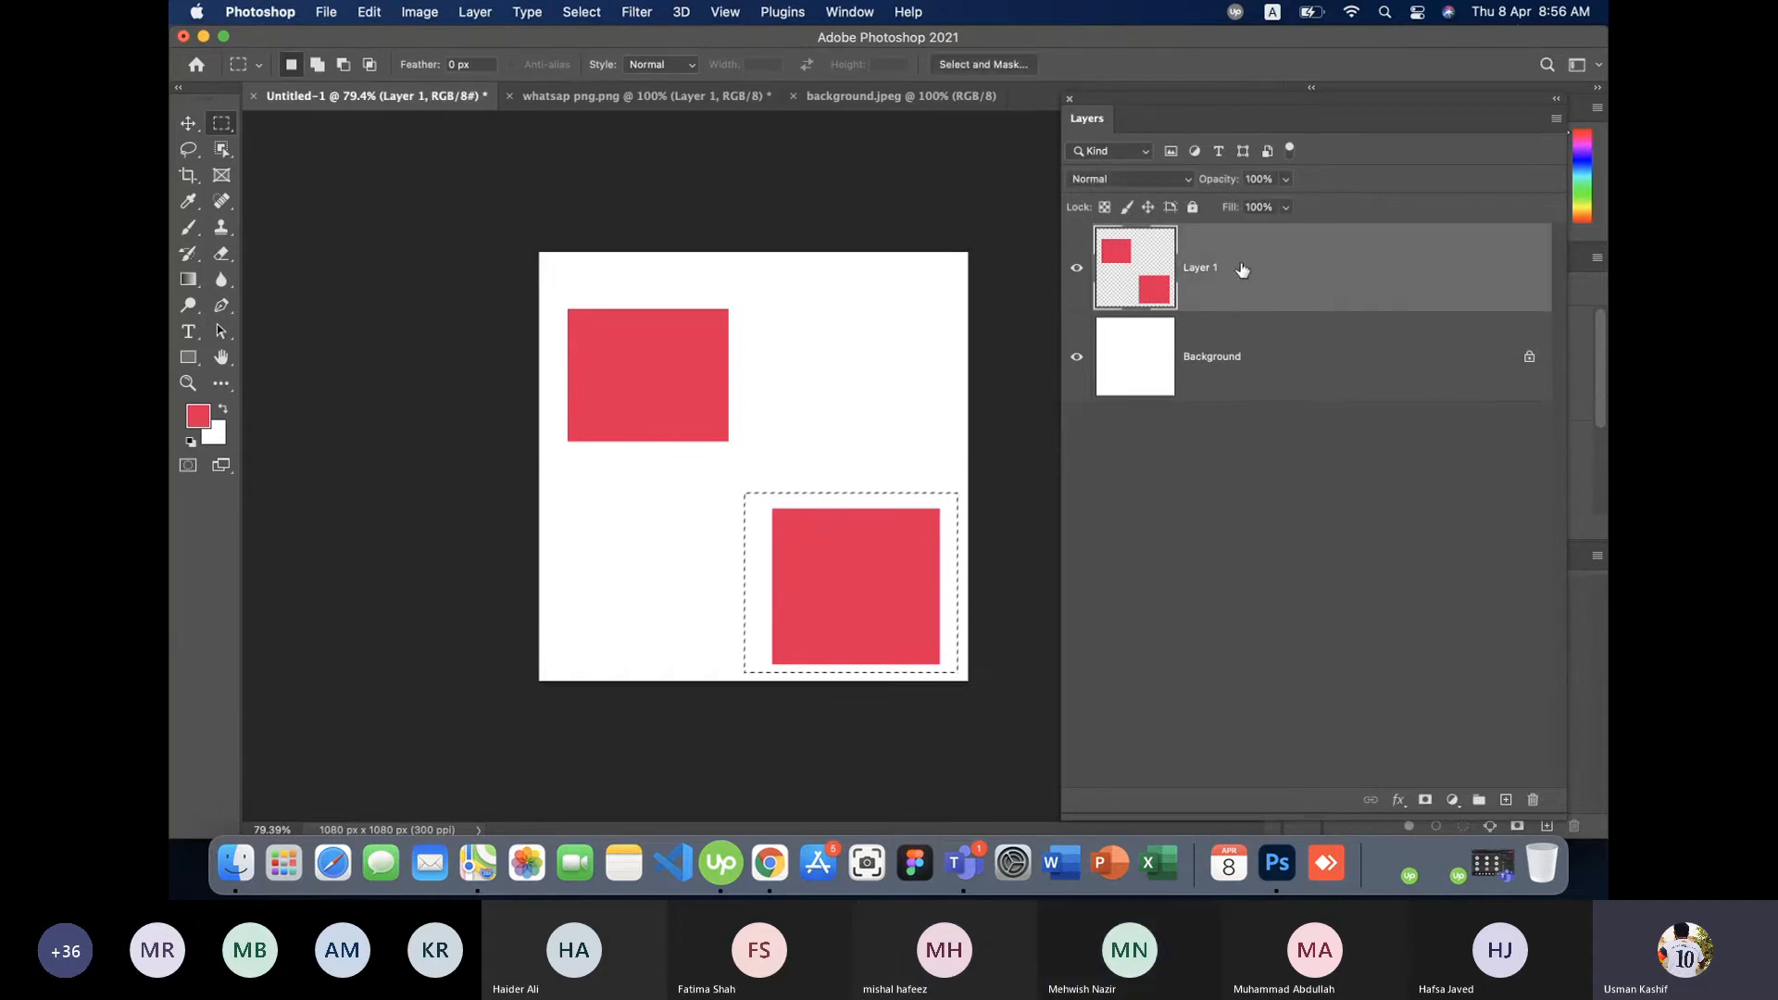
{"action": "left_click", "coordinate": [189, 123]}
{"action": "left_click_drag", "start_coordinate": [852, 564], "coordinate": [854, 382]}
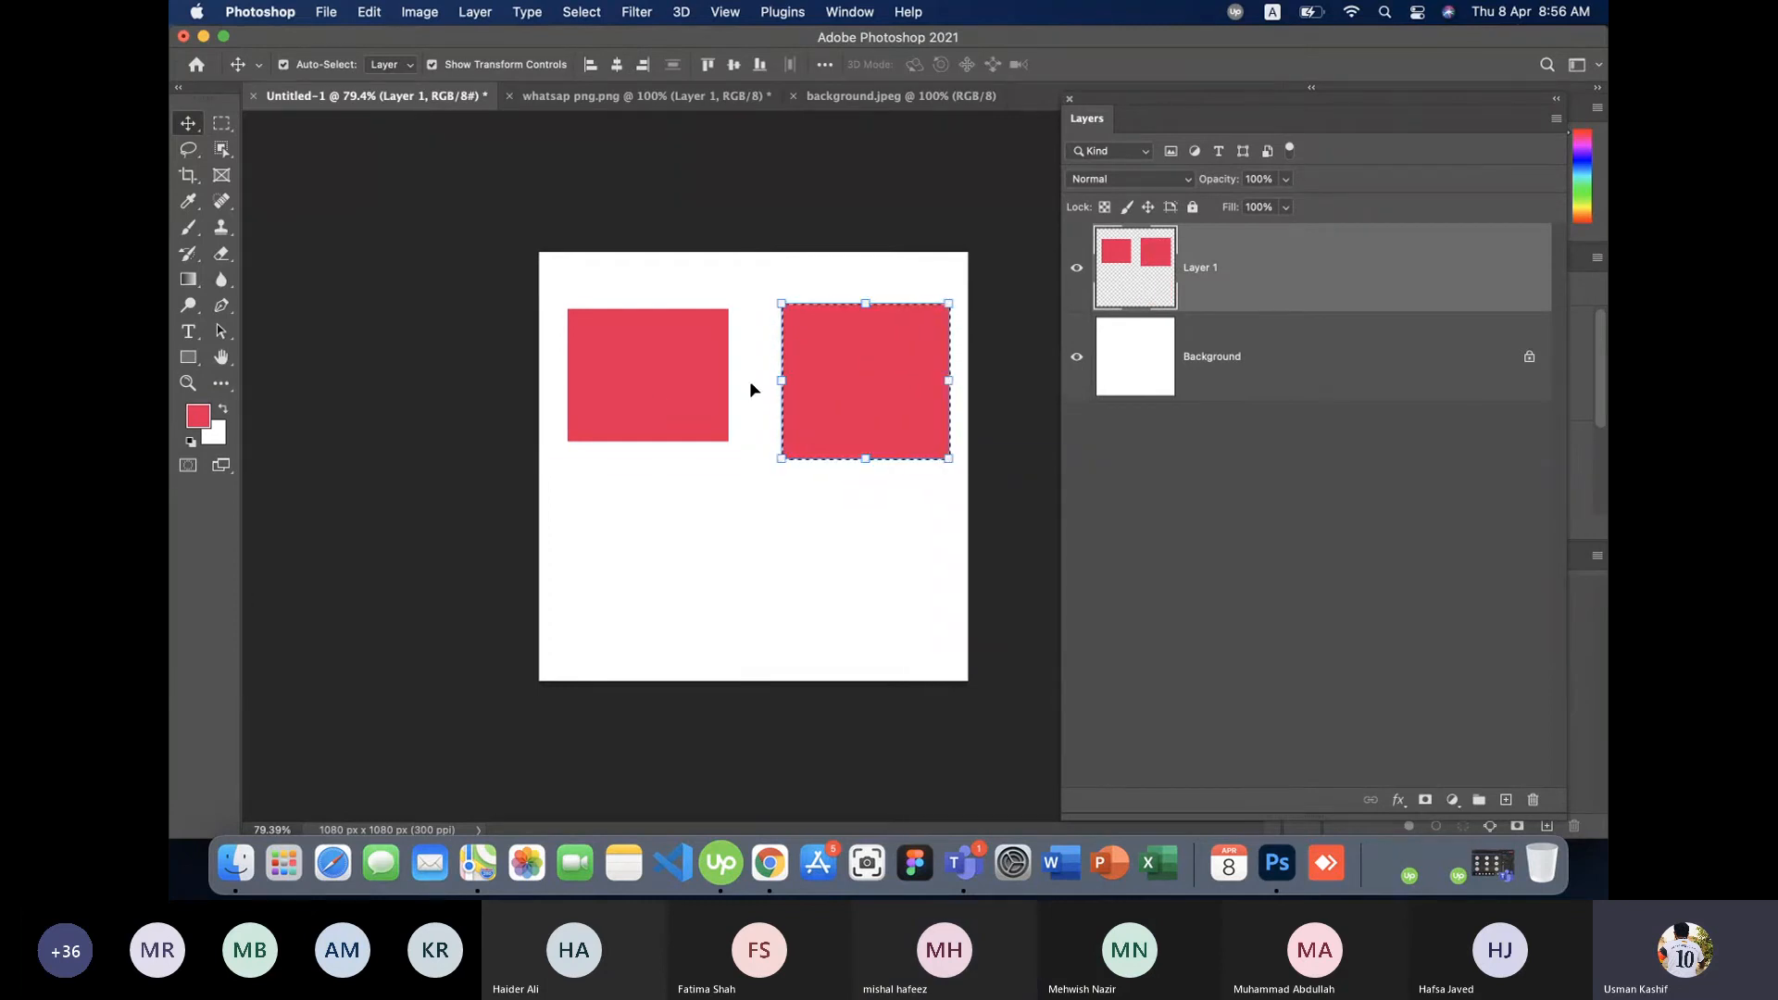
{"action": "mouse_move", "coordinate": [655, 394]}
{"action": "left_mouse_down"}
{"action": "mouse_move", "coordinate": [658, 409]}
{"action": "mouse_move", "coordinate": [654, 383]}
{"action": "left_mouse_up"}
{"action": "left_click_drag", "start_coordinate": [845, 382], "coordinate": [843, 386]}
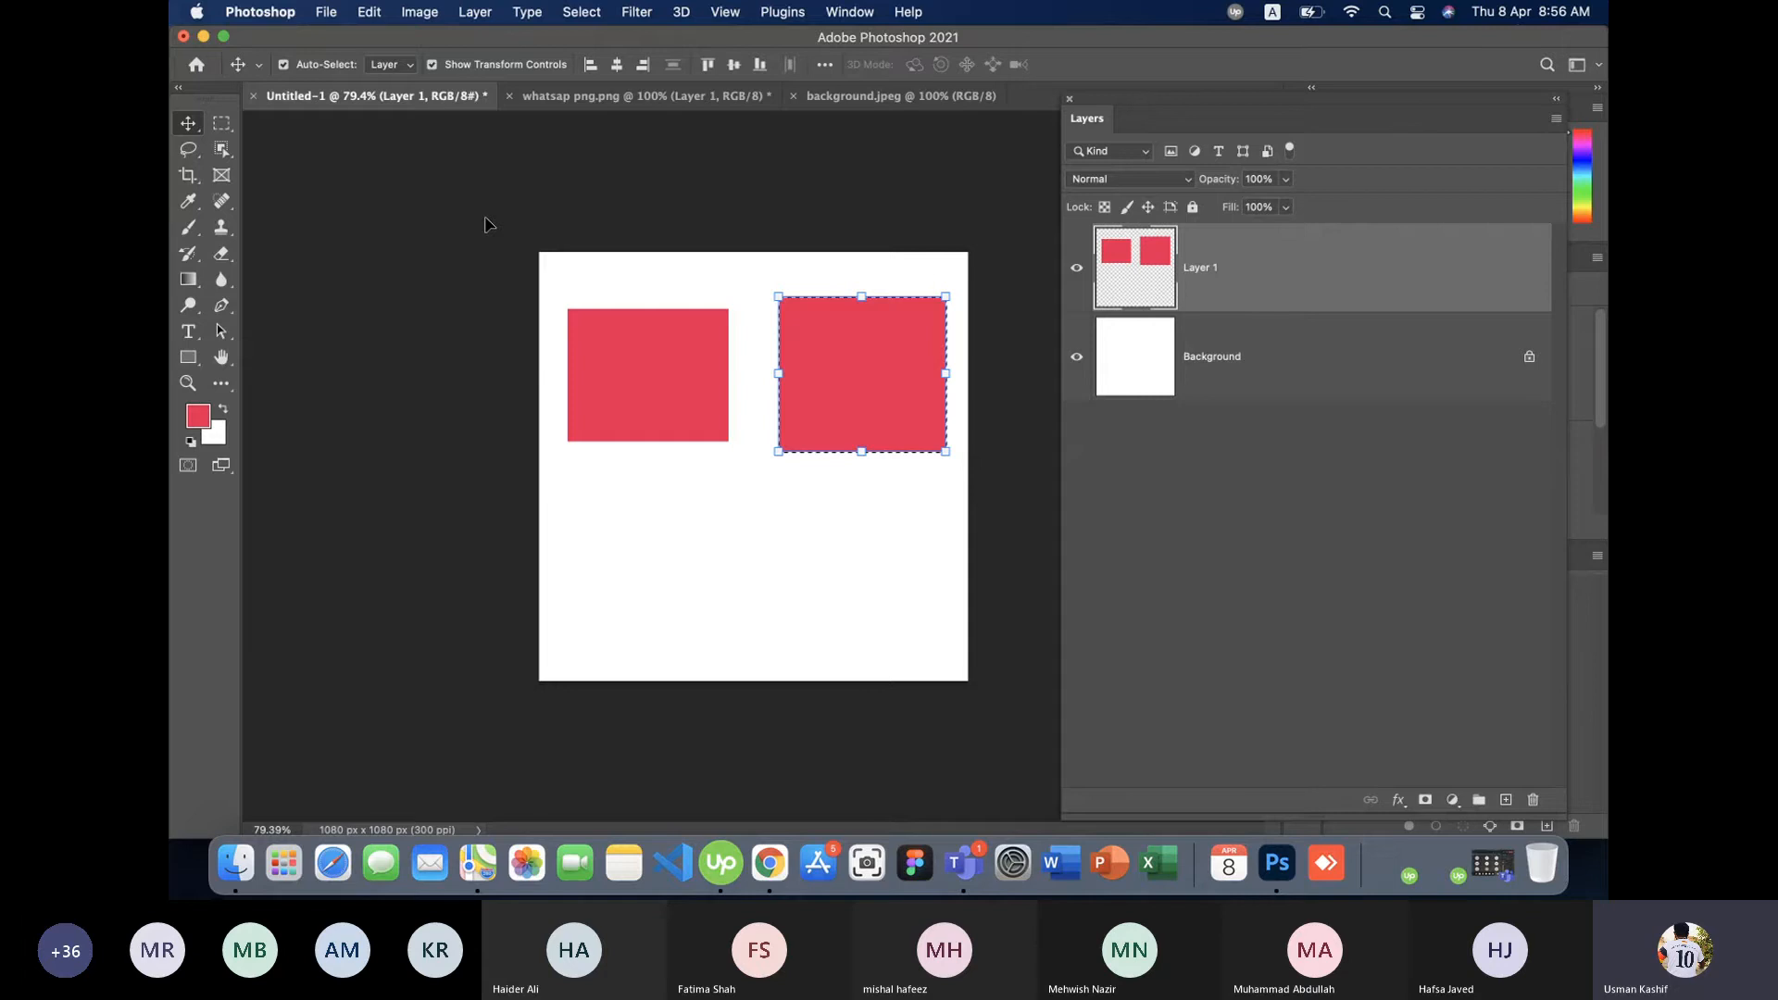
{"action": "key", "text": "super+d"}
{"action": "left_click", "coordinate": [639, 500]}
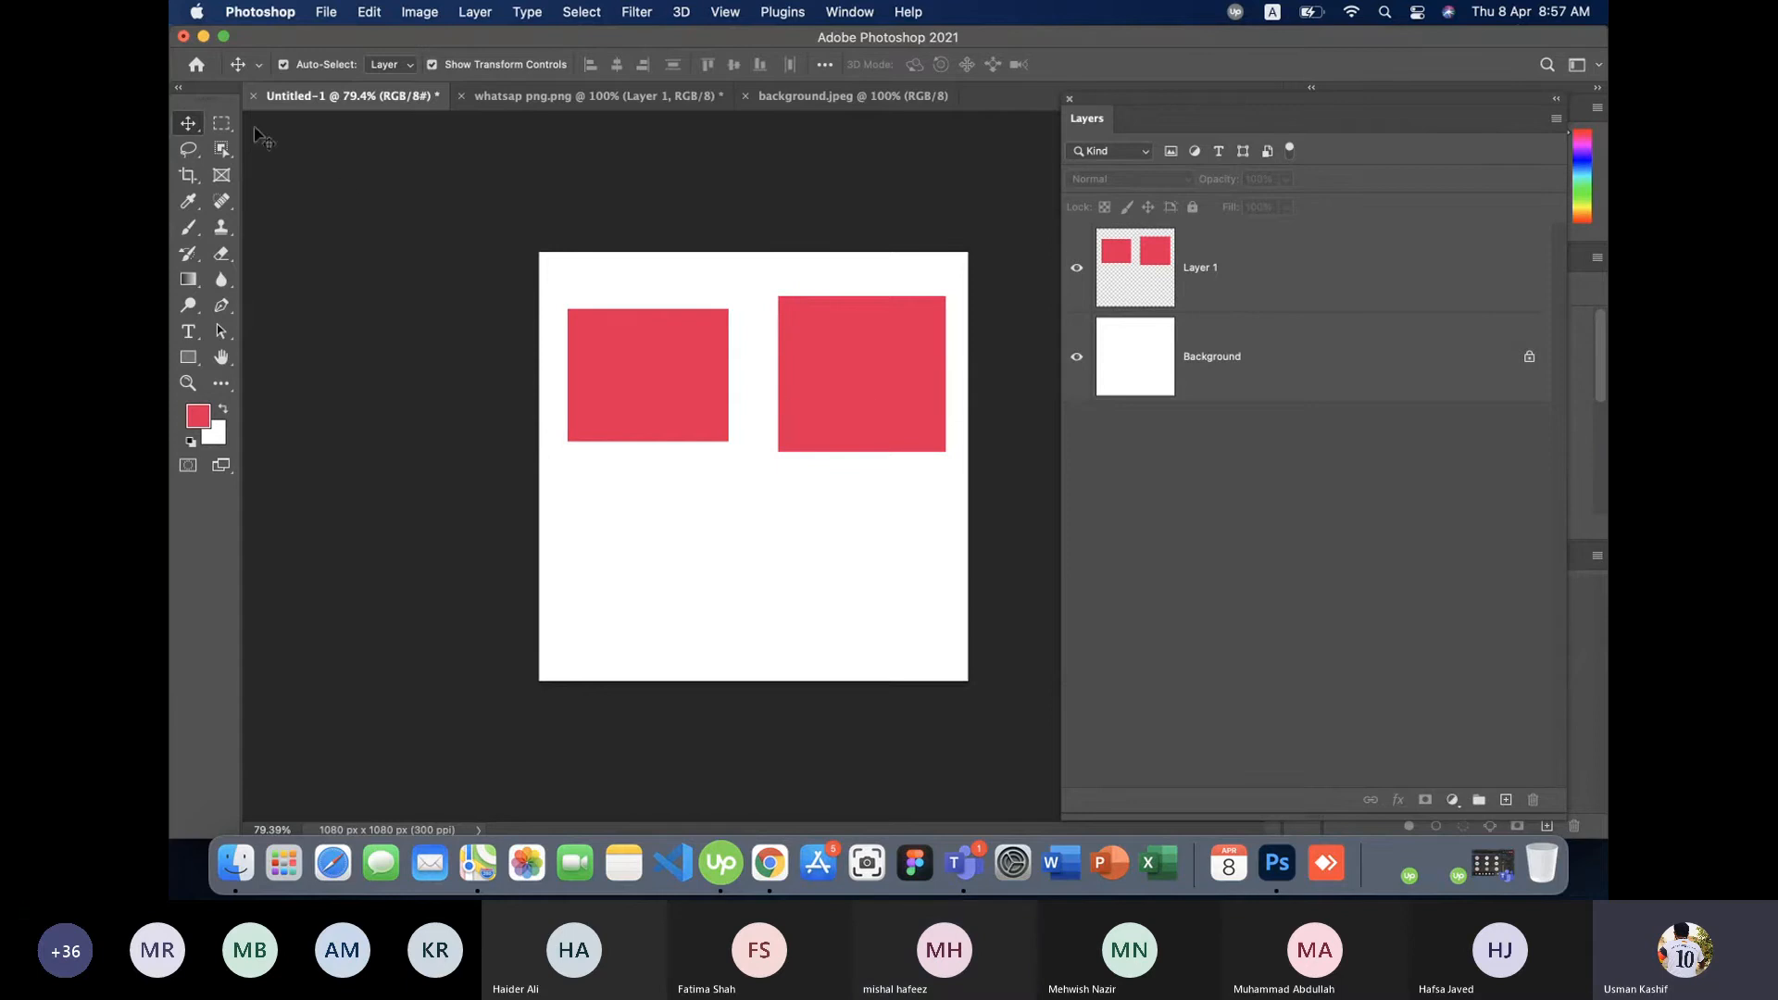
- Enclose only the right-hand red rectangle on Layer 1 in a selection, move it directly below the other rectangle, and deselect
{"action": "left_click", "coordinate": [222, 122]}
{"action": "left_click", "coordinate": [1252, 297]}
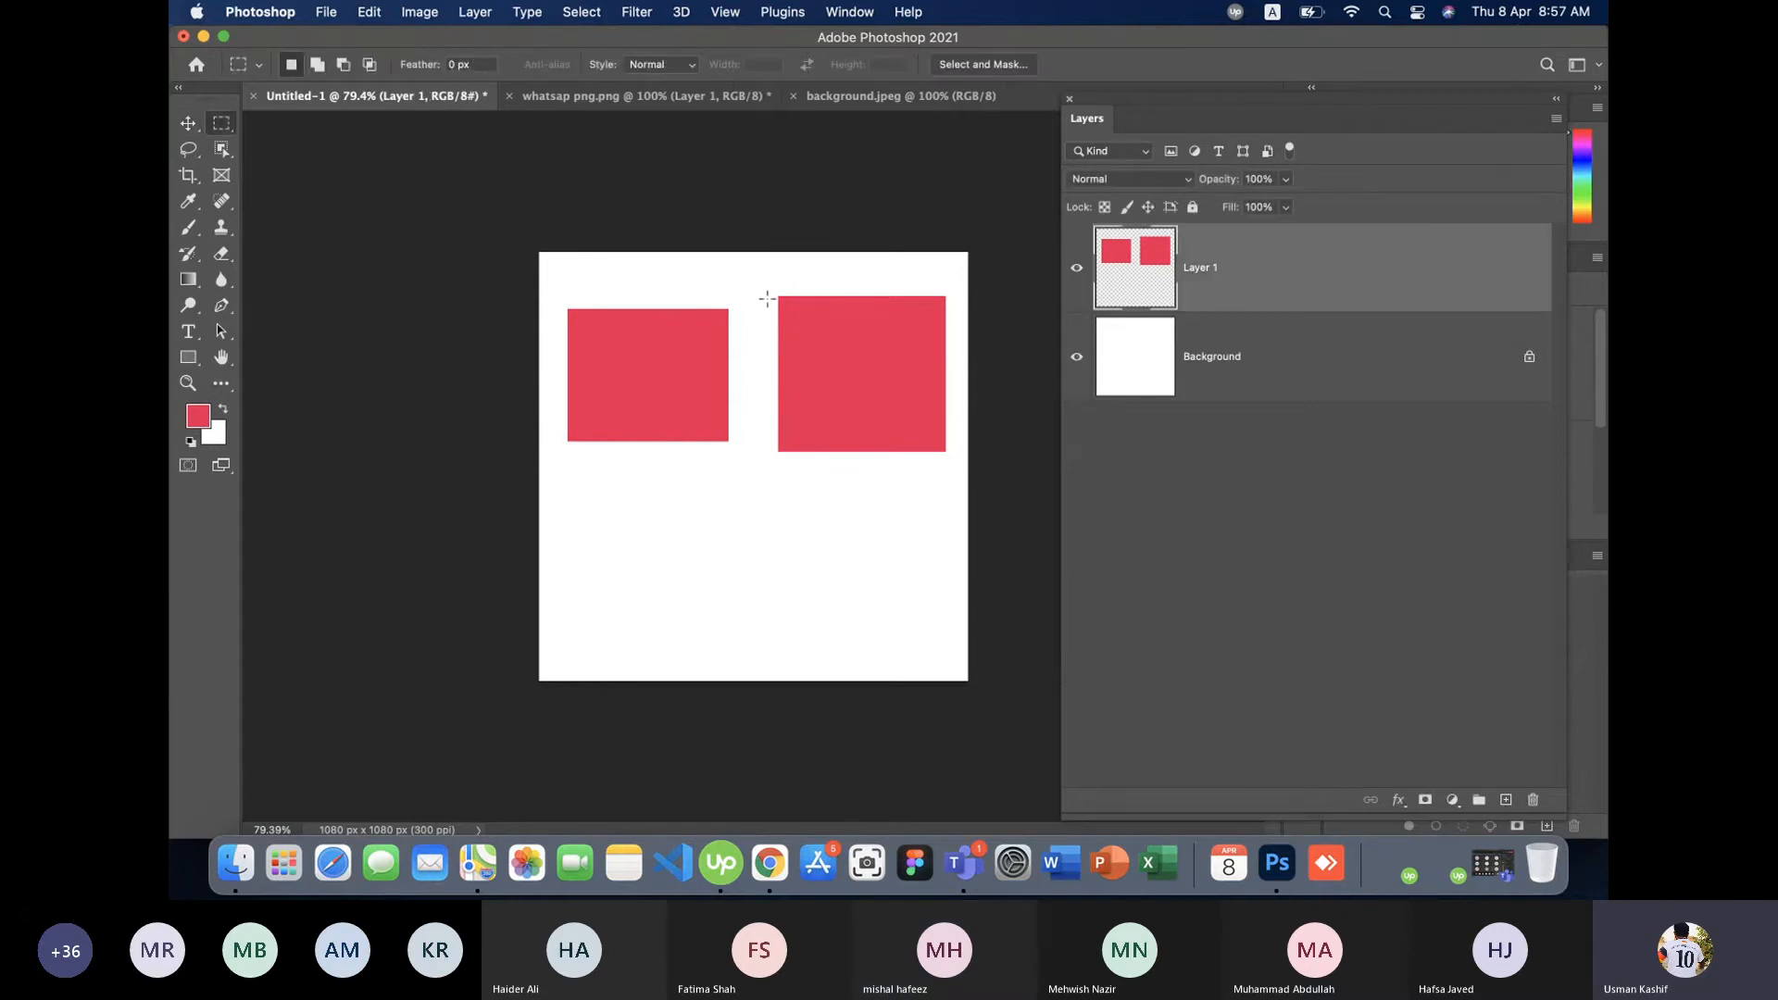
{"action": "left_click_drag", "start_coordinate": [756, 278], "coordinate": [964, 494]}
{"action": "key", "text": "v"}
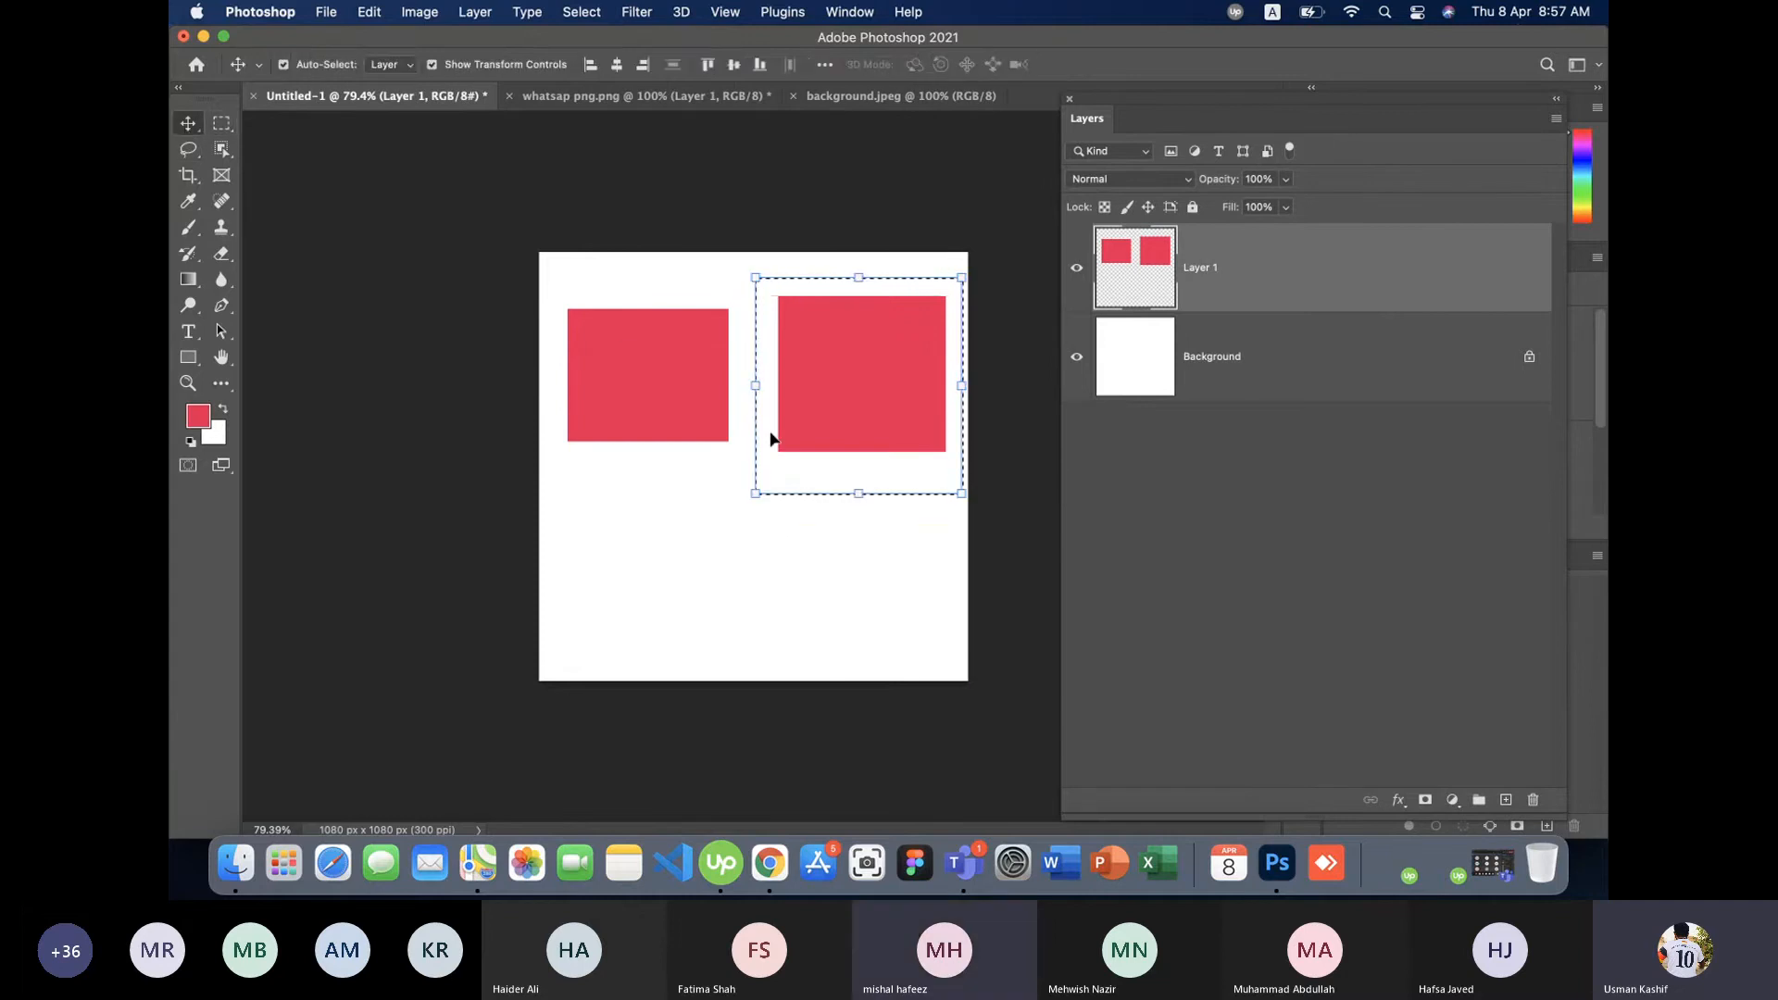
{"action": "left_click_drag", "start_coordinate": [799, 457], "coordinate": [609, 607]}
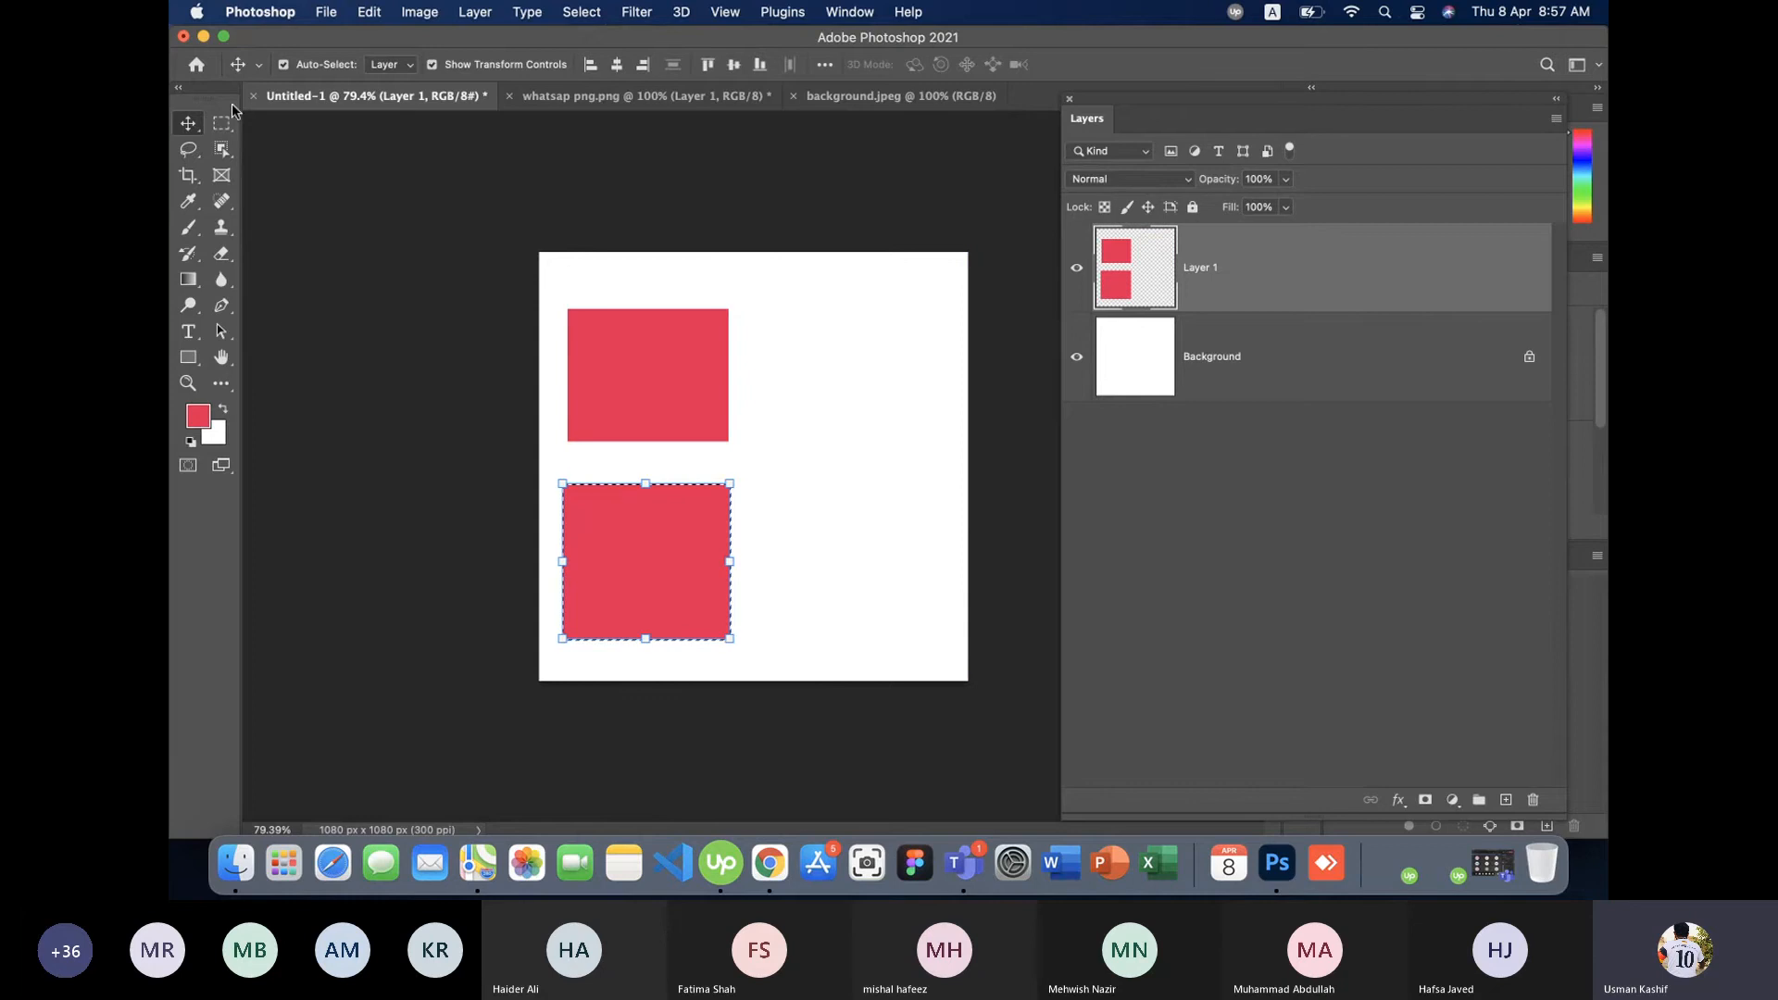
{"action": "left_click", "coordinate": [900, 498]}
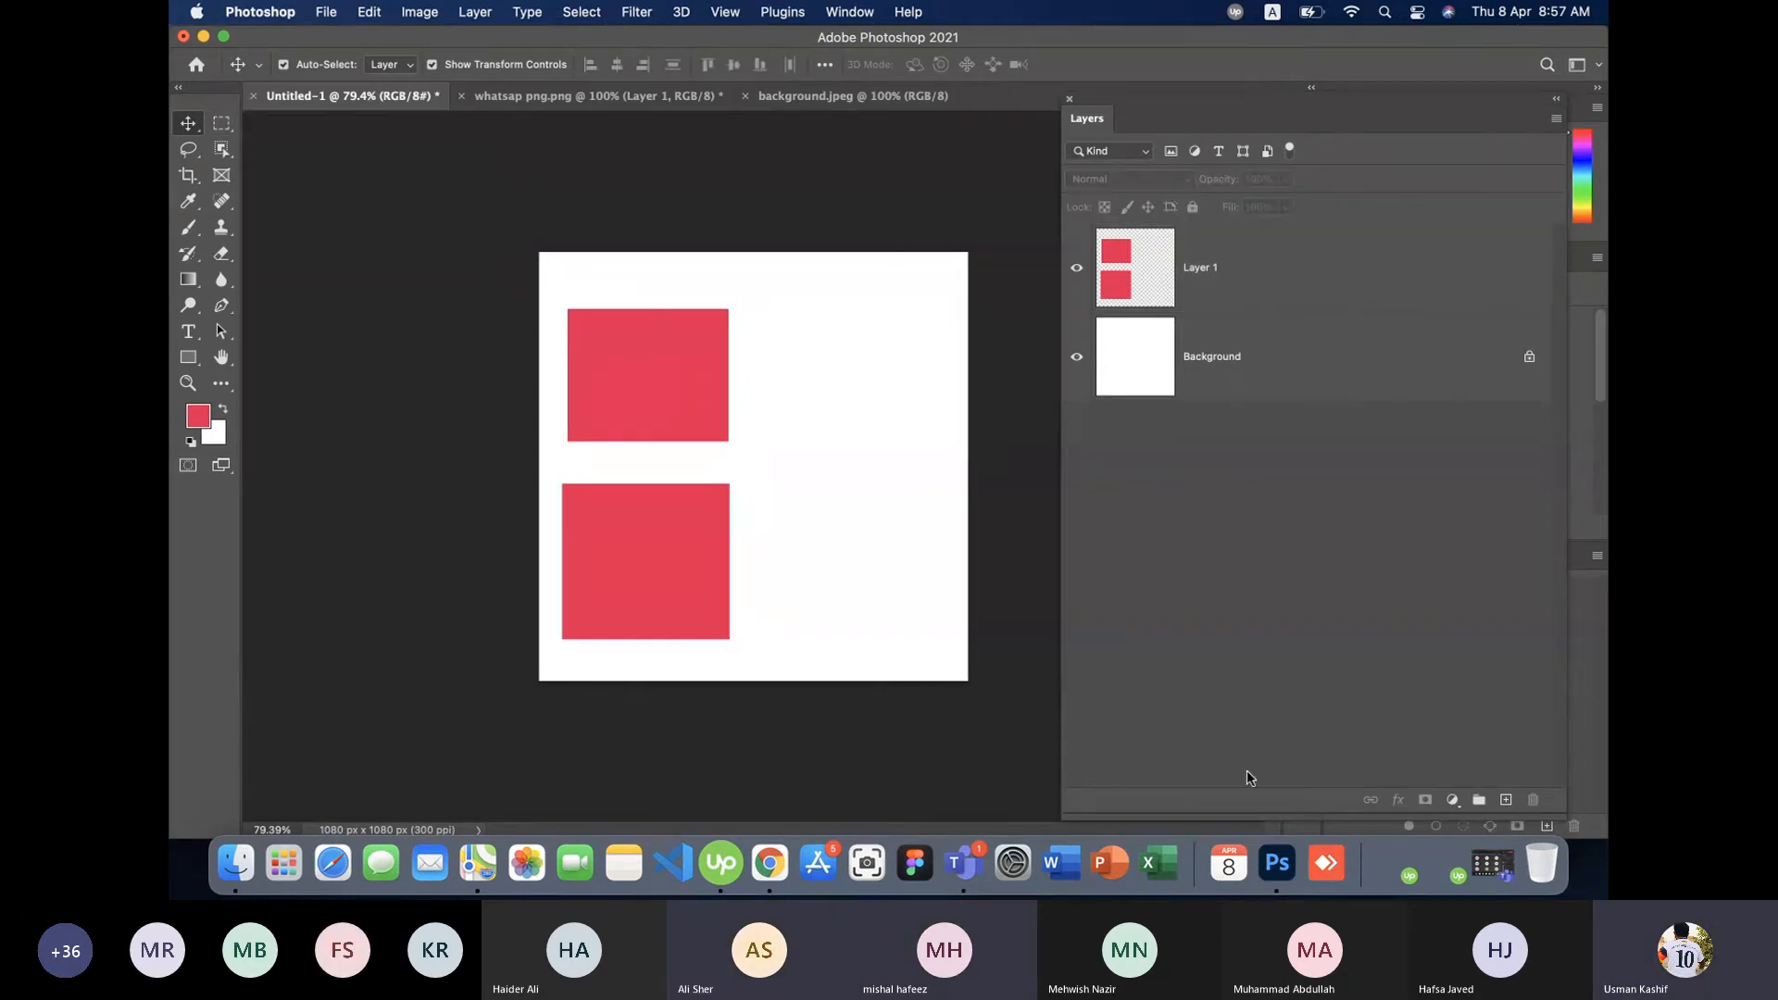
{"action": "left_click", "coordinate": [963, 862]}
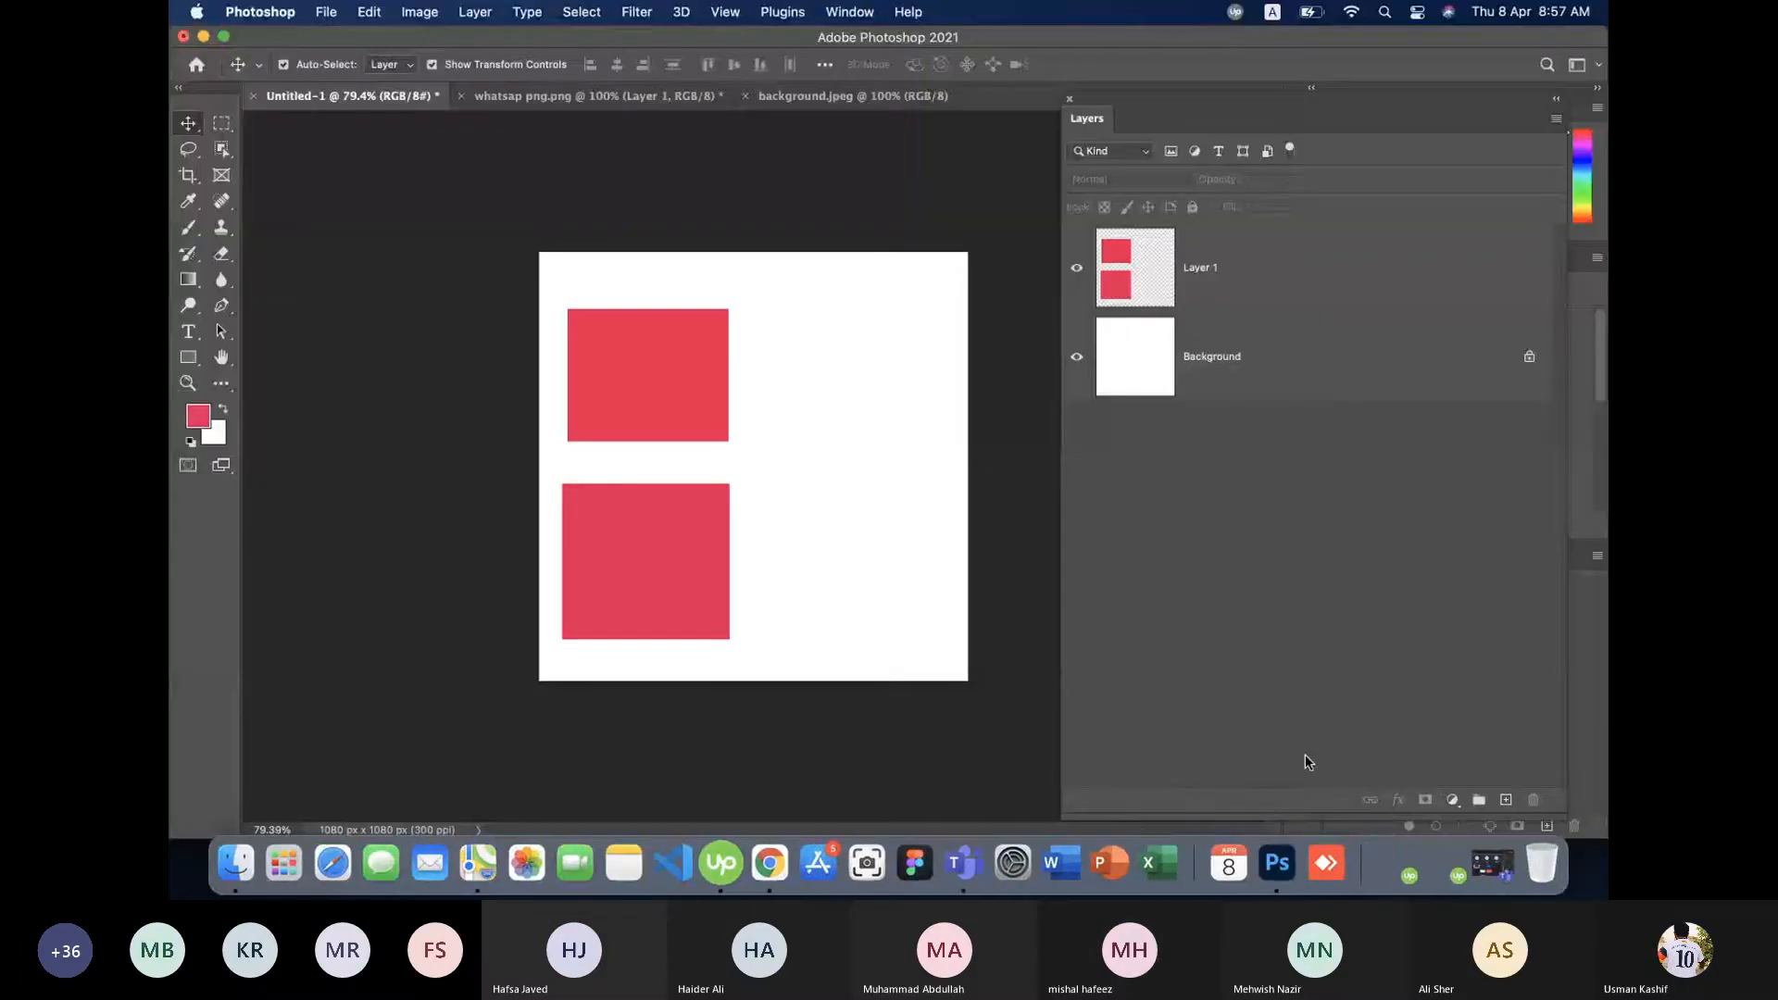
- Delete Layer 1 with both red rectangles and add a new empty layer above the Background
{"action": "left_click", "coordinate": [1340, 303]}
{"action": "key", "text": "BackSpace"}
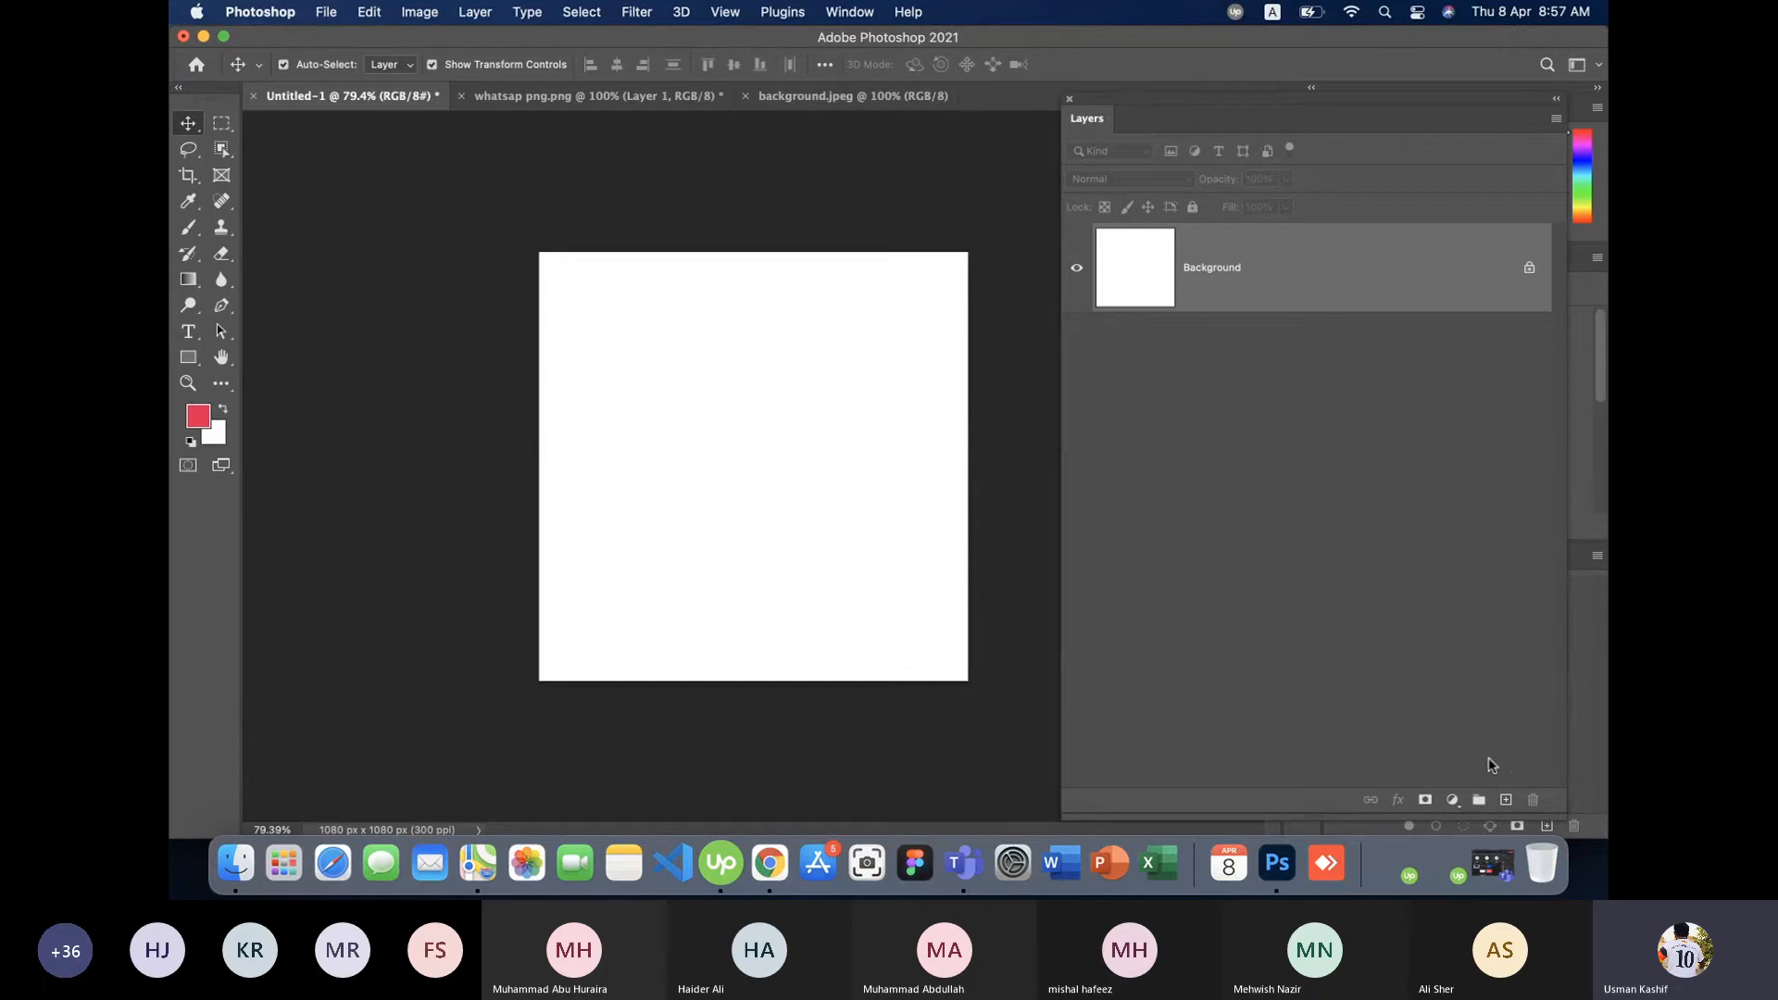
{"action": "left_click", "coordinate": [1506, 799]}
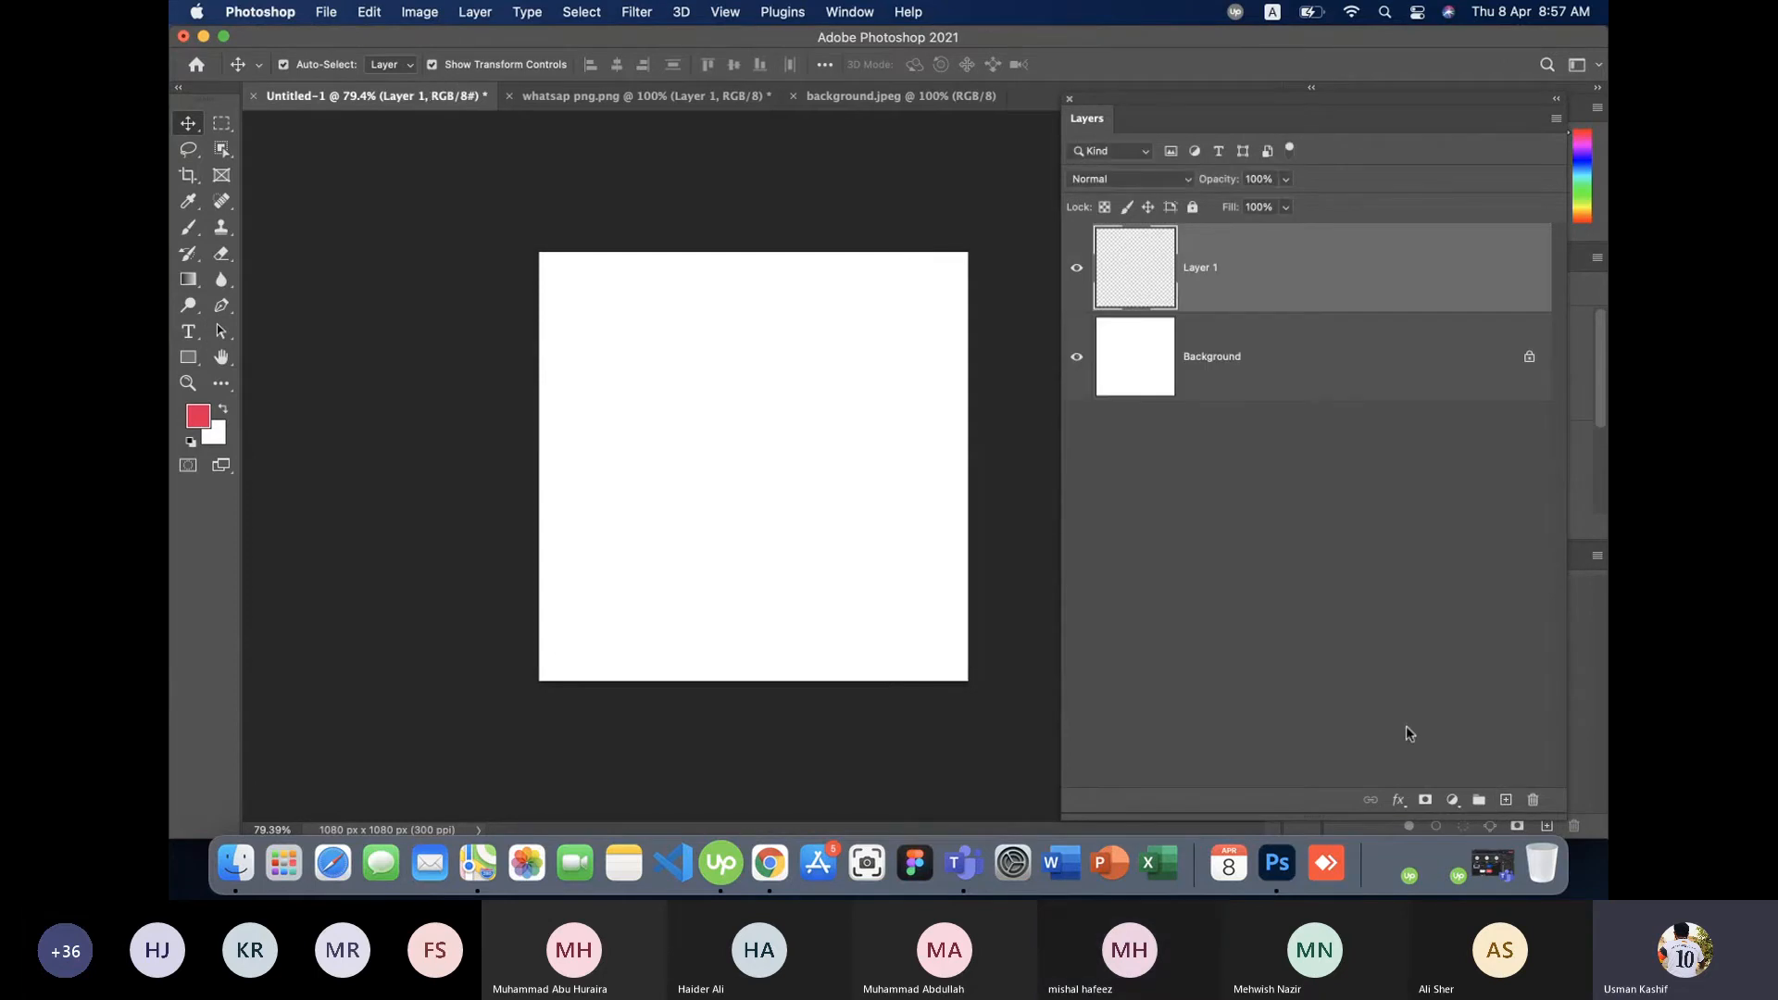
- Fill a rectangular marquee selection in the canvas's upper left with the red foreground colour on Layer 1, and deselect
{"action": "left_click", "coordinate": [221, 131]}
{"action": "left_click_drag", "start_coordinate": [547, 289], "coordinate": [749, 497]}
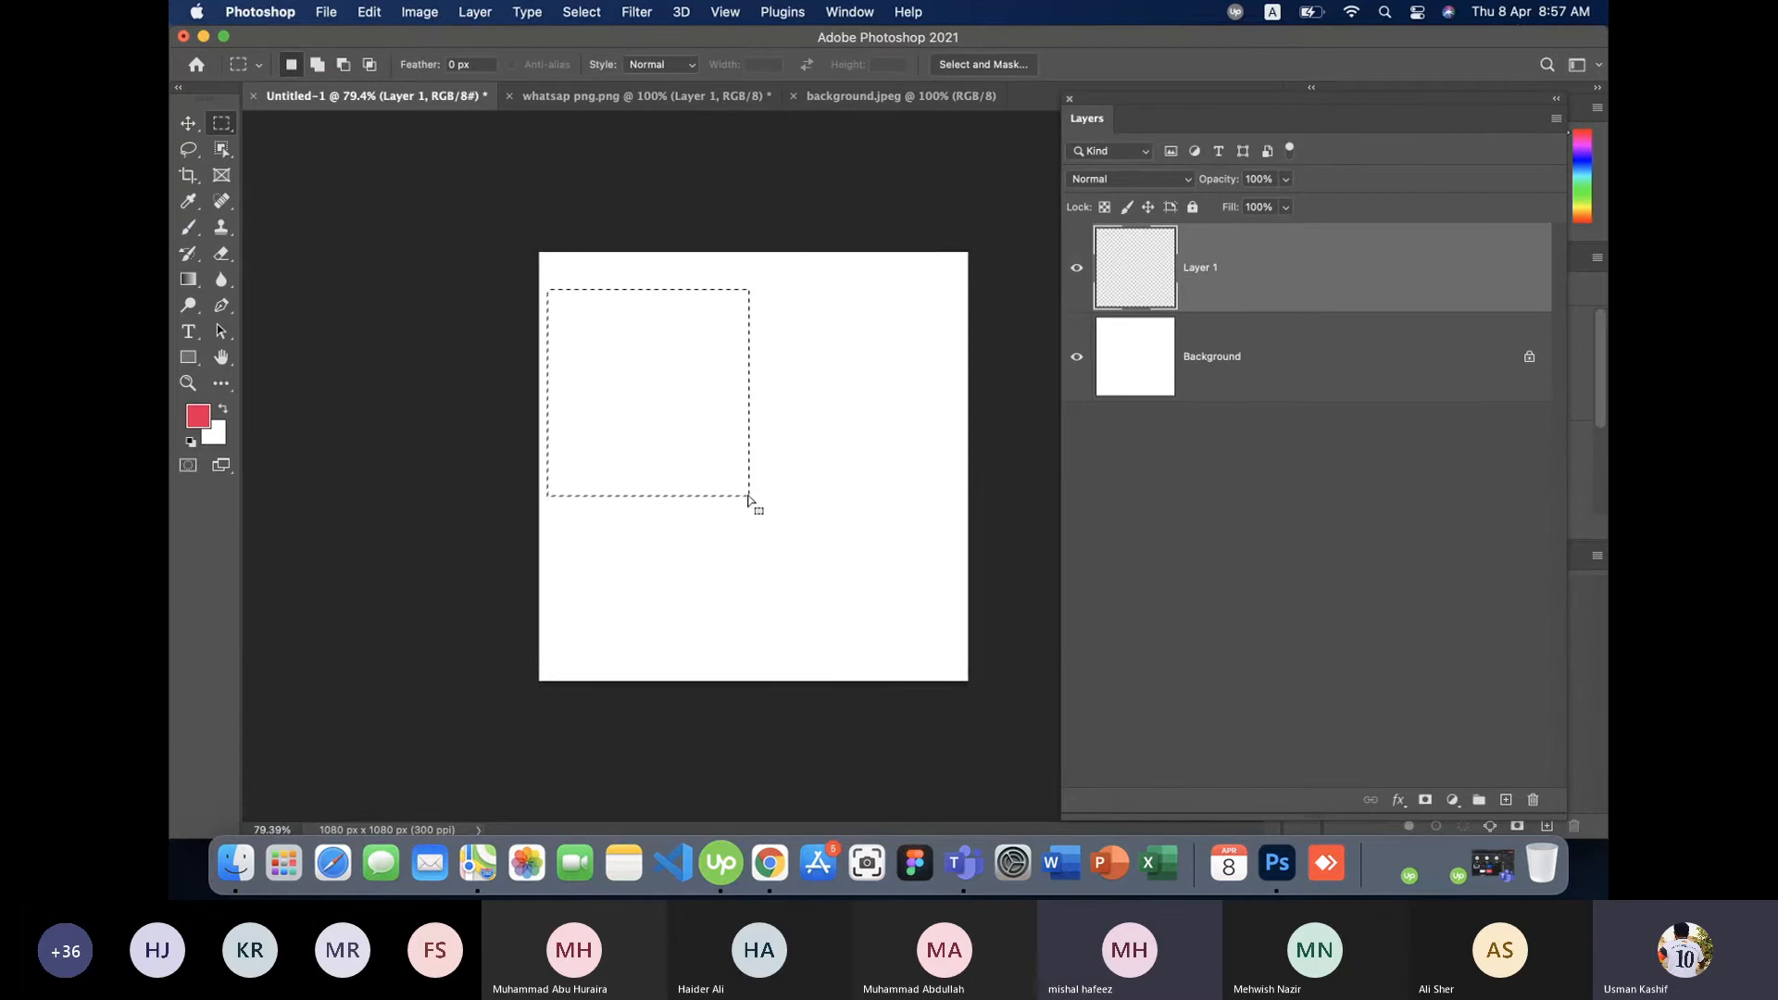
{"action": "key", "text": "alt+BackSpace"}
{"action": "key", "text": "super+d"}
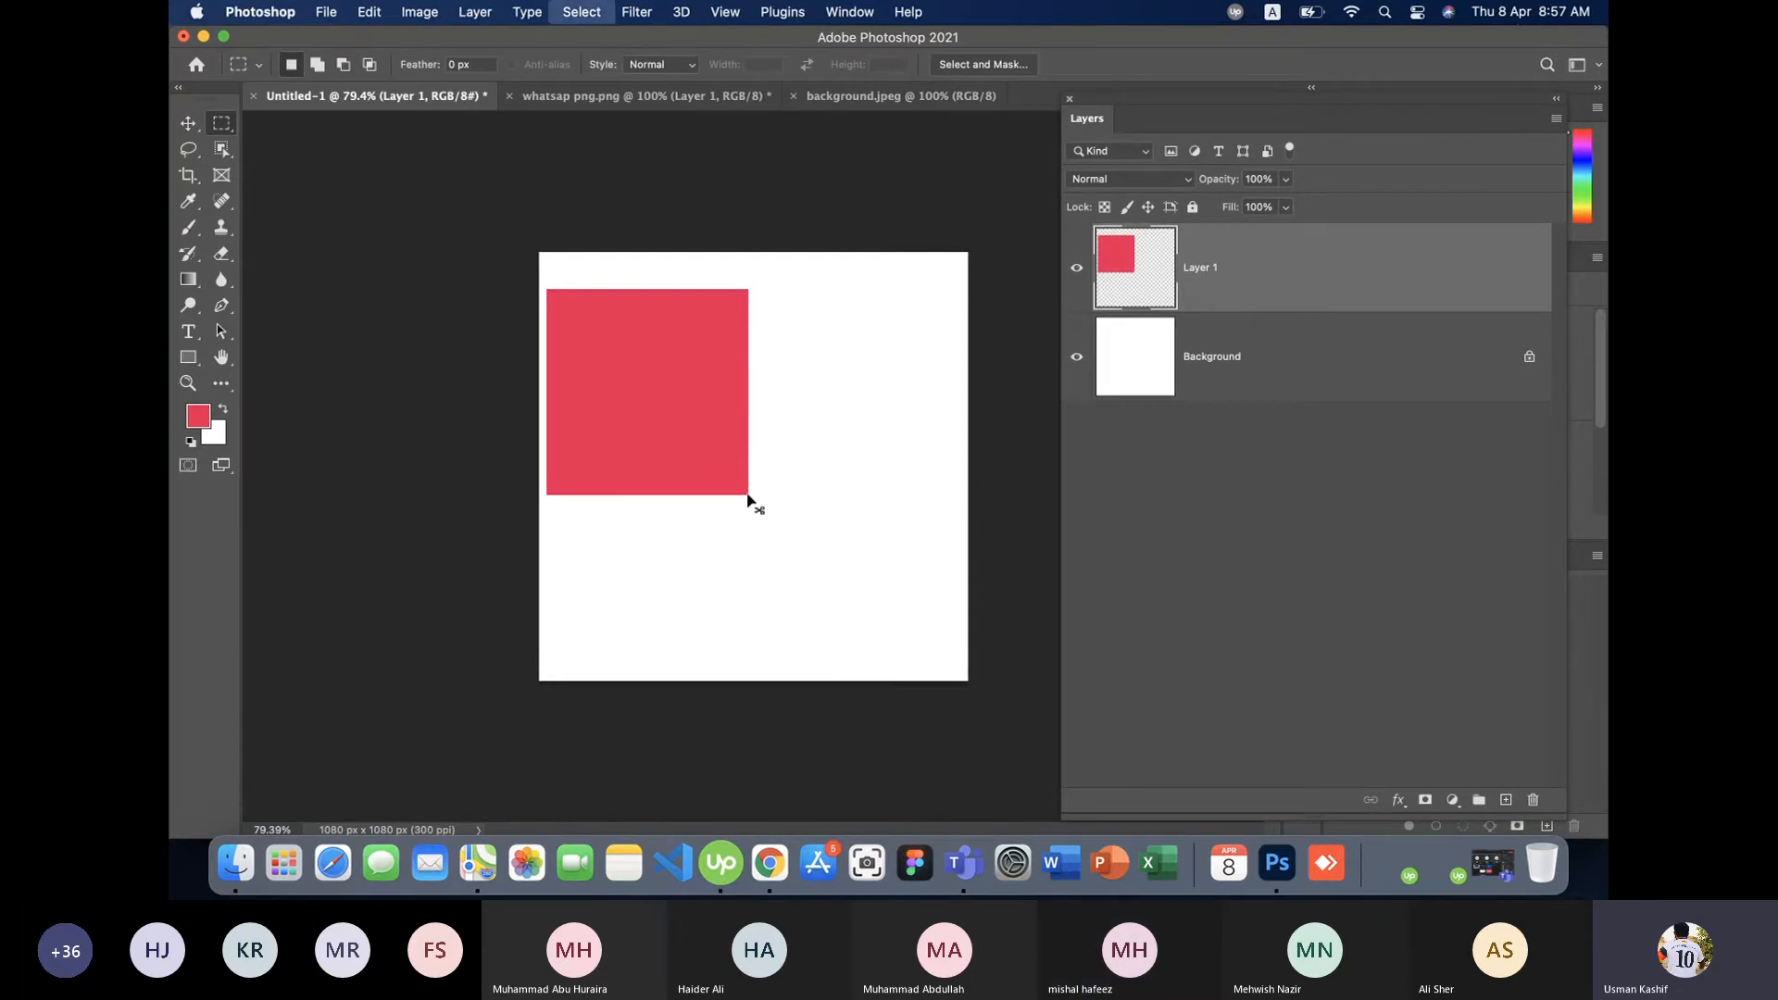
- Add a new layer and fill a narrower upright rectangular selection in the canvas's upper right with red, and deselect
{"action": "left_click", "coordinate": [1507, 802]}
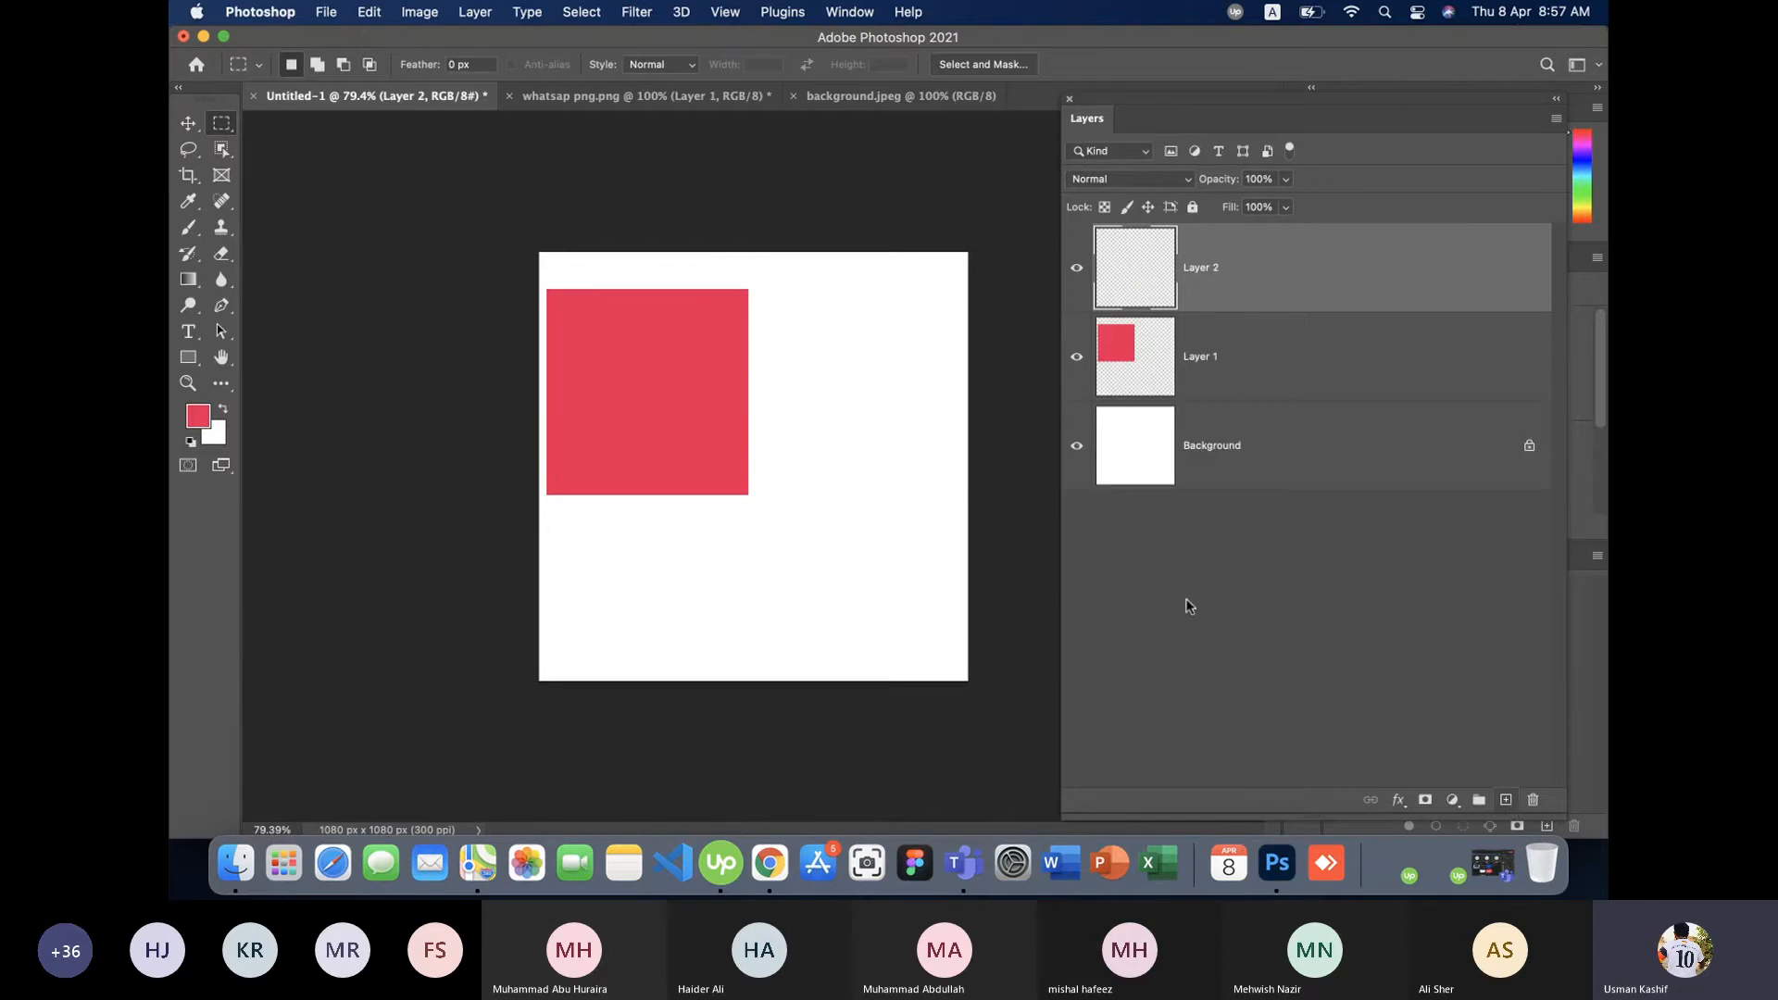
{"action": "left_click_drag", "start_coordinate": [801, 285], "coordinate": [938, 496]}
{"action": "key", "text": "alt+BackSpace"}
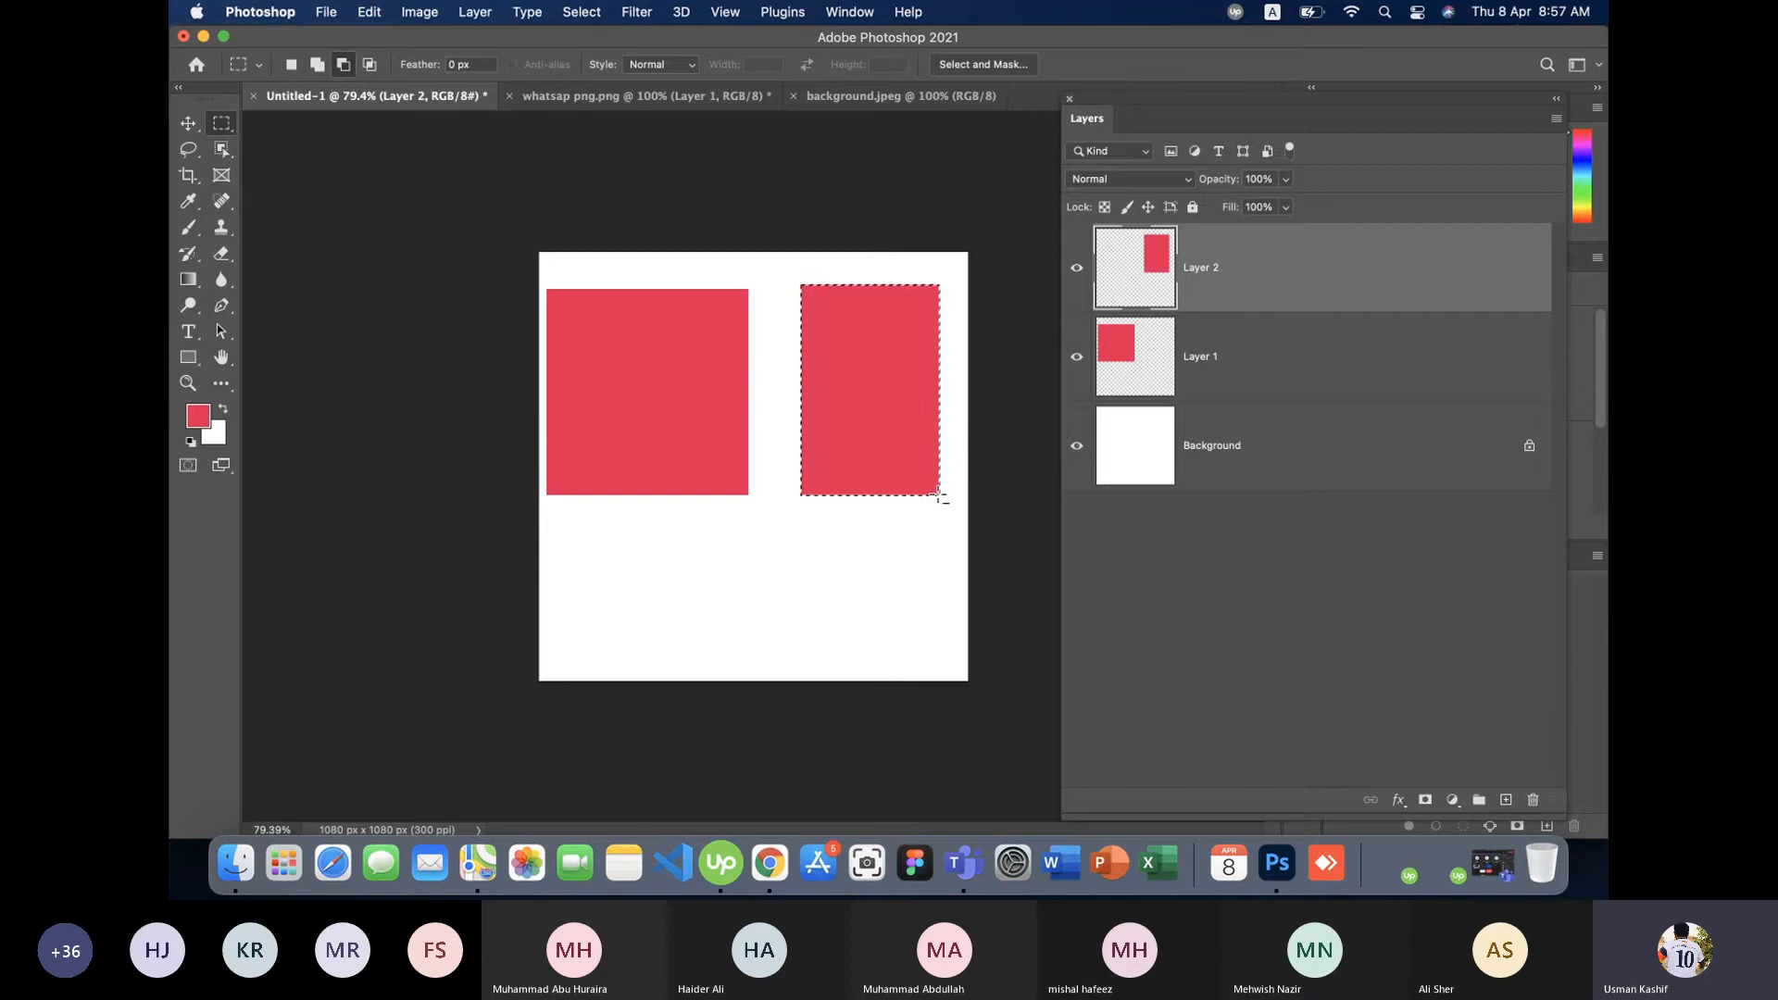
{"action": "key", "text": "super+d"}
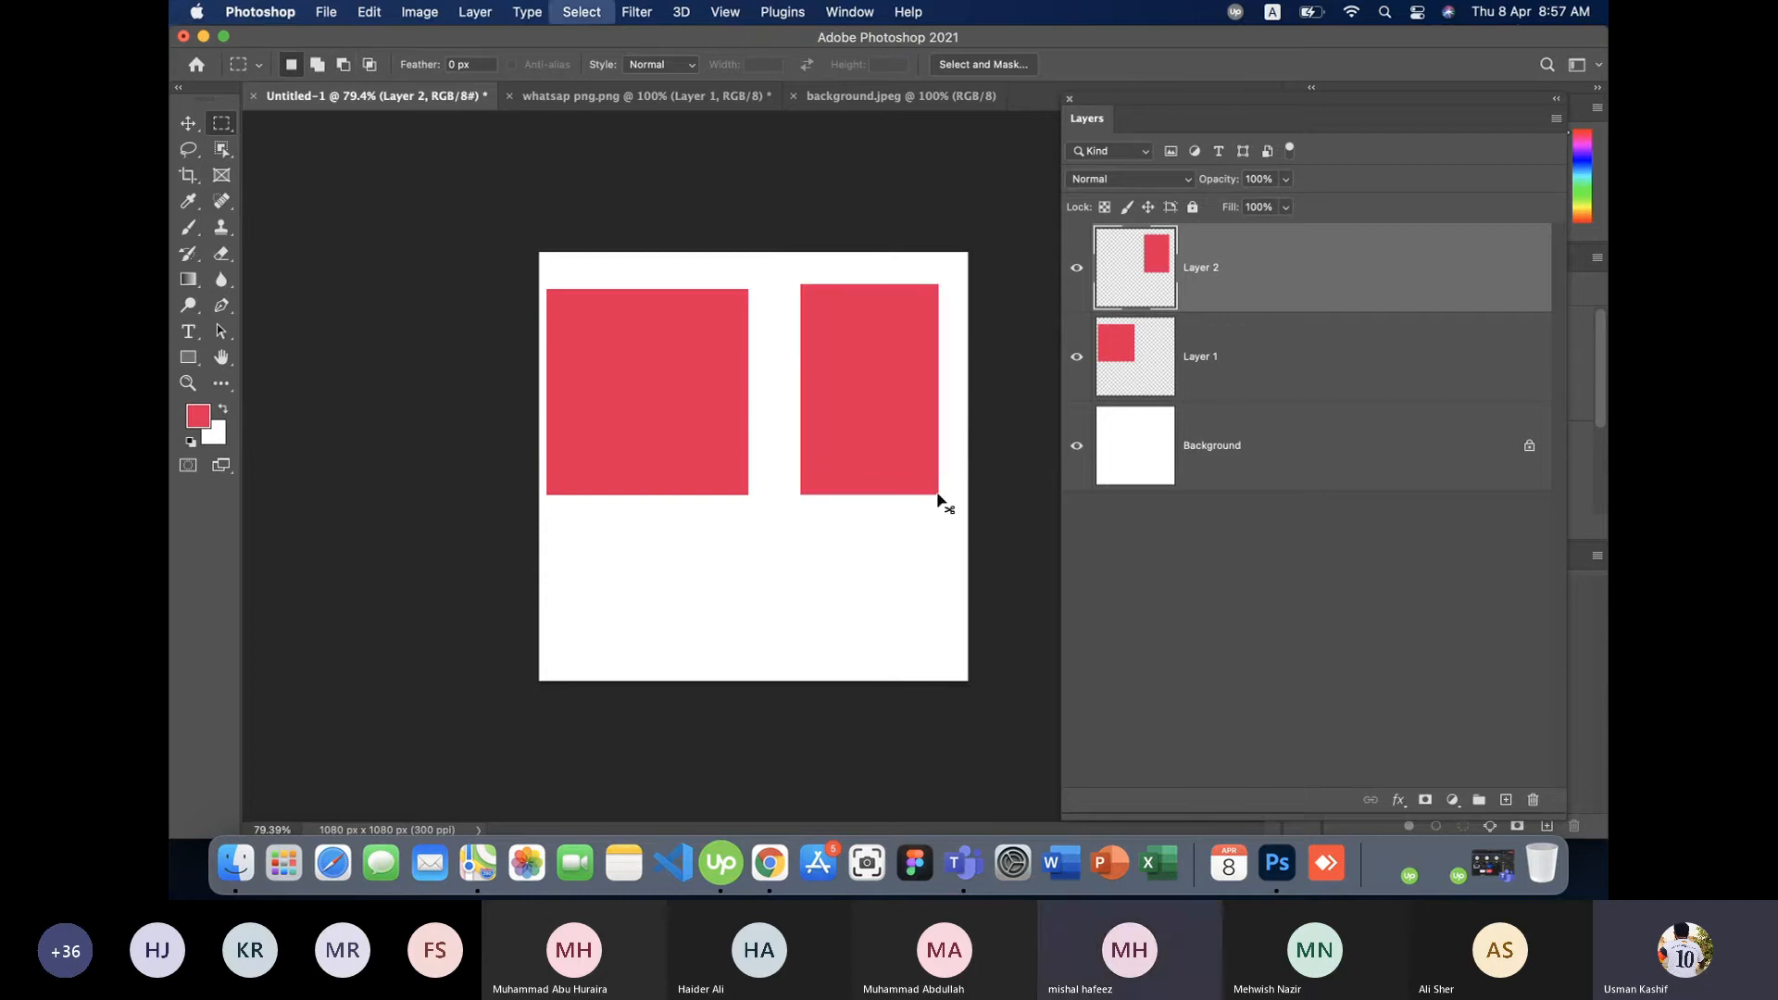
- Move the narrow red rectangle to the canvas's lower right corner and the wide one up to the upper left
{"action": "left_click", "coordinate": [187, 122]}
{"action": "left_click", "coordinate": [645, 585]}
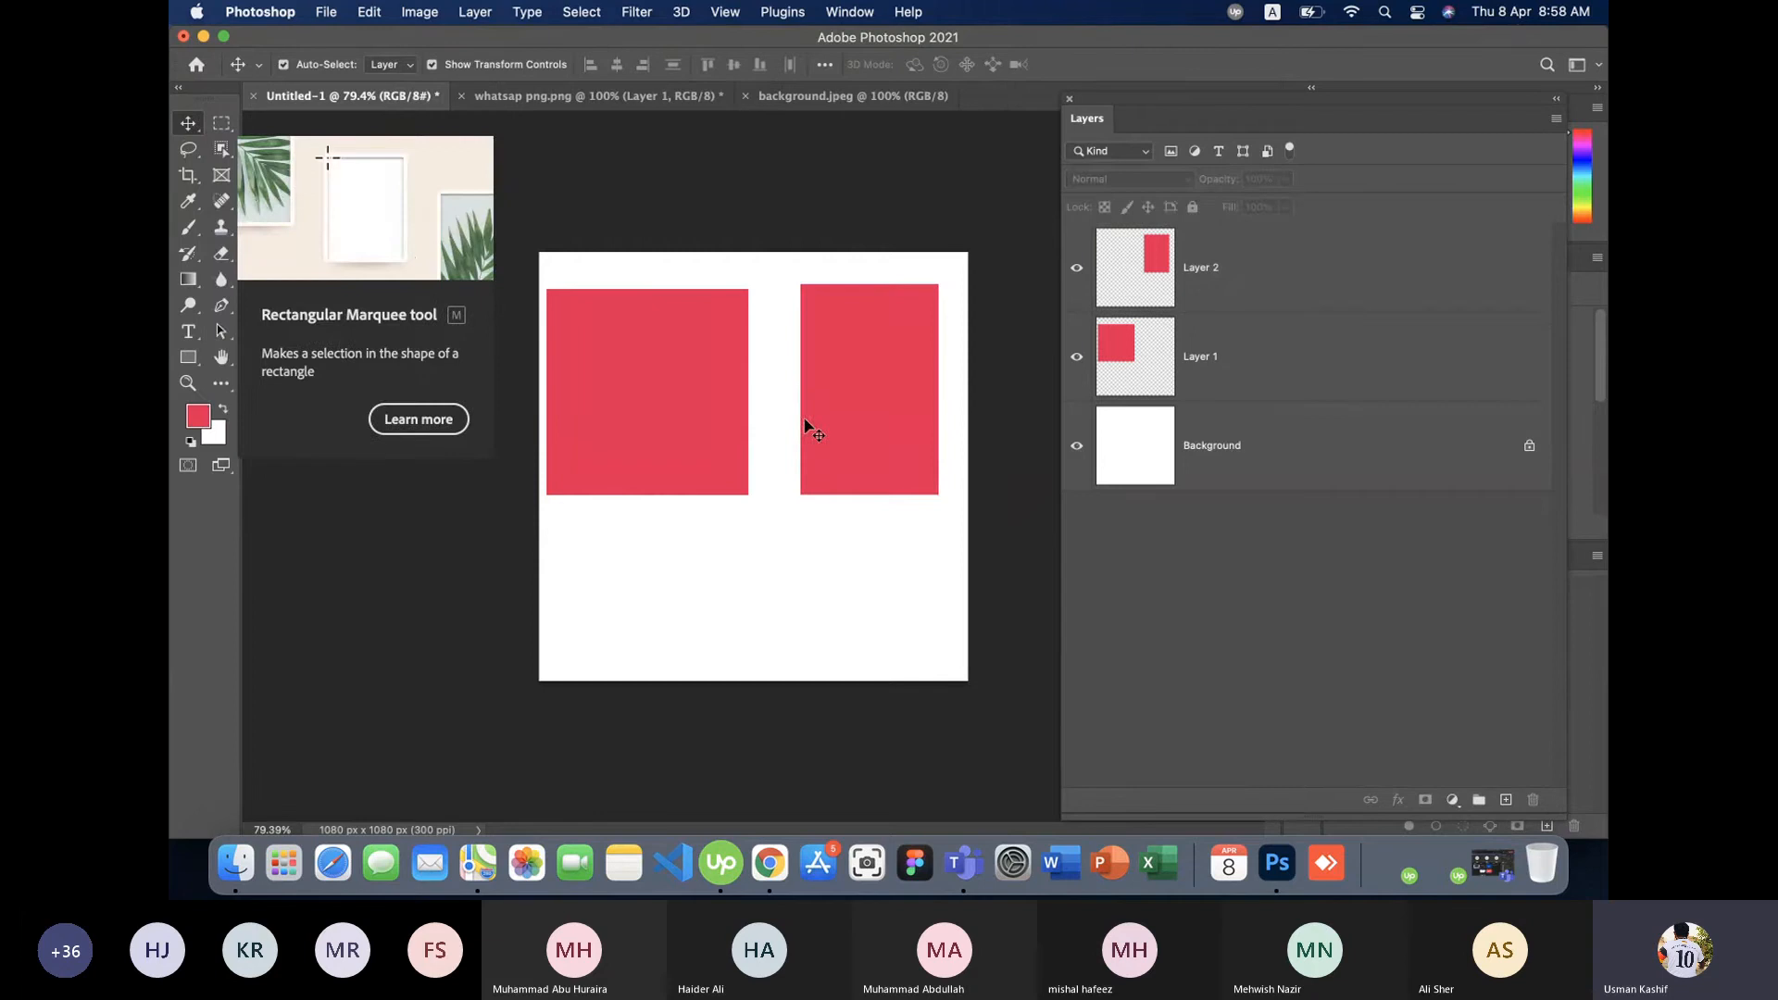
{"action": "left_click_drag", "start_coordinate": [805, 426], "coordinate": [809, 594]}
{"action": "left_click_drag", "start_coordinate": [687, 448], "coordinate": [697, 424]}
{"action": "mouse_move", "coordinate": [849, 552]}
{"action": "left_mouse_down"}
{"action": "mouse_move", "coordinate": [881, 580]}
{"action": "mouse_move", "coordinate": [875, 566]}
{"action": "left_mouse_up"}
{"action": "left_click", "coordinate": [398, 602]}
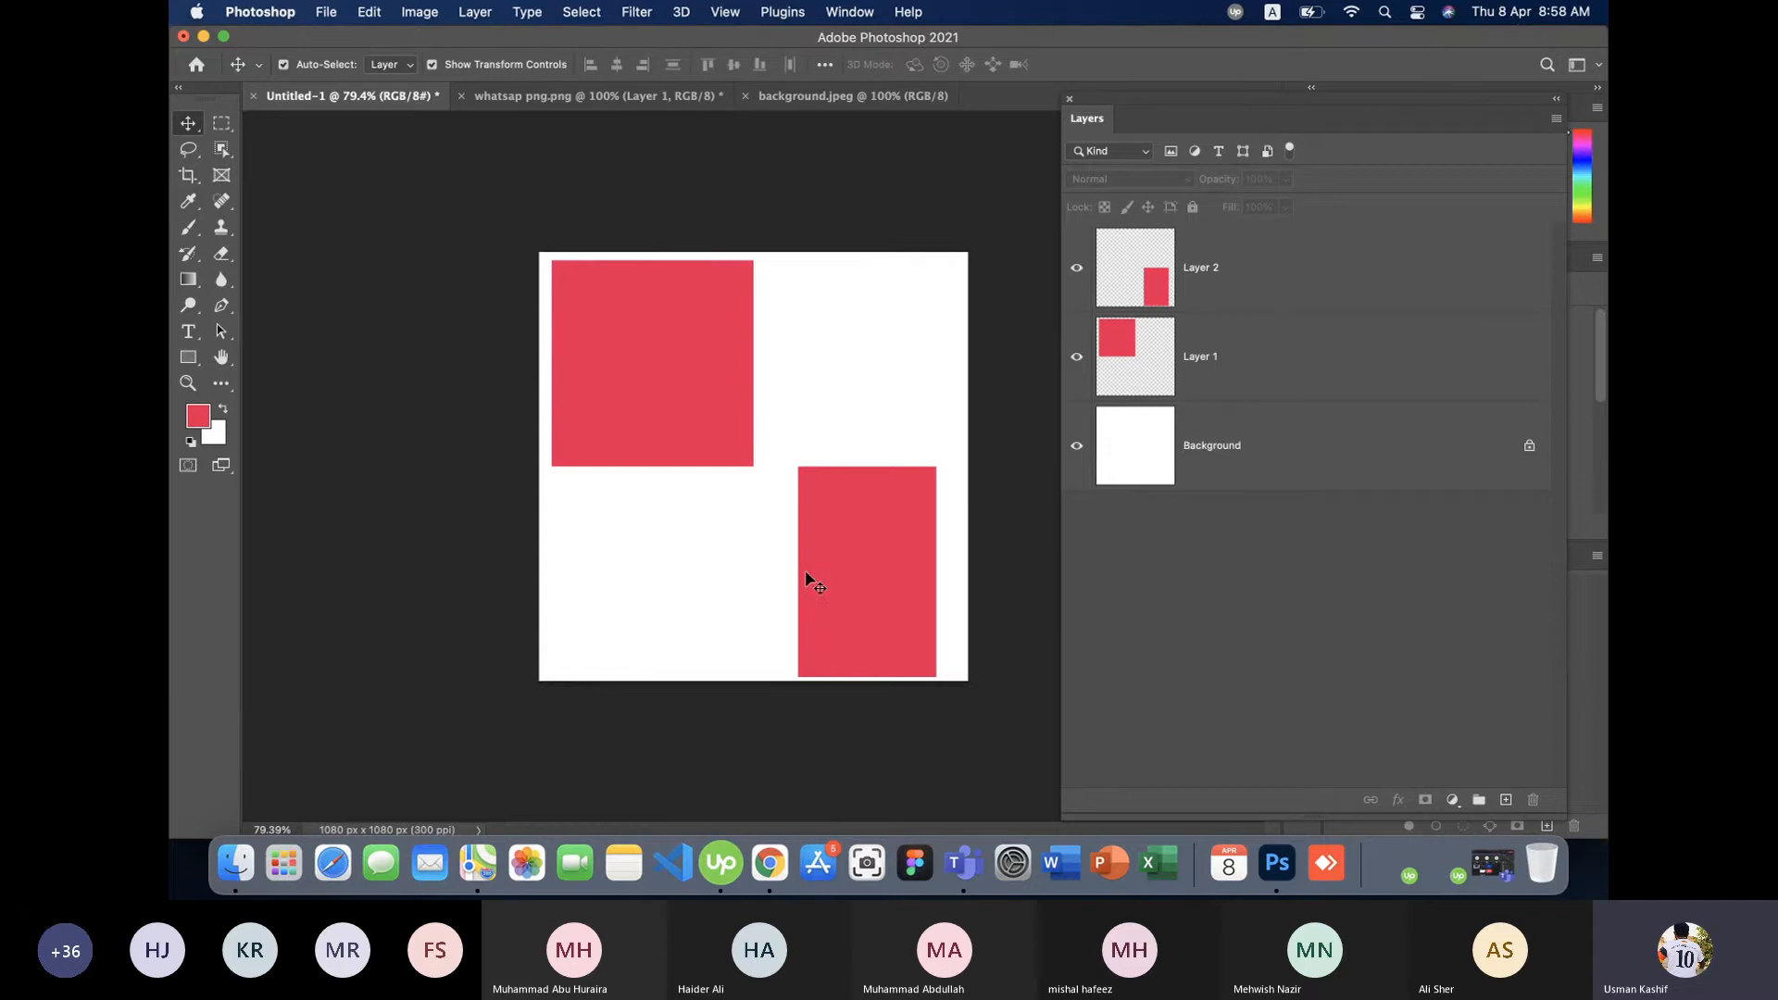
- Move the narrow rectangle to the upper right, the wide one to the lower left, and the narrow one down beside it
{"action": "left_click_drag", "start_coordinate": [805, 579], "coordinate": [840, 378]}
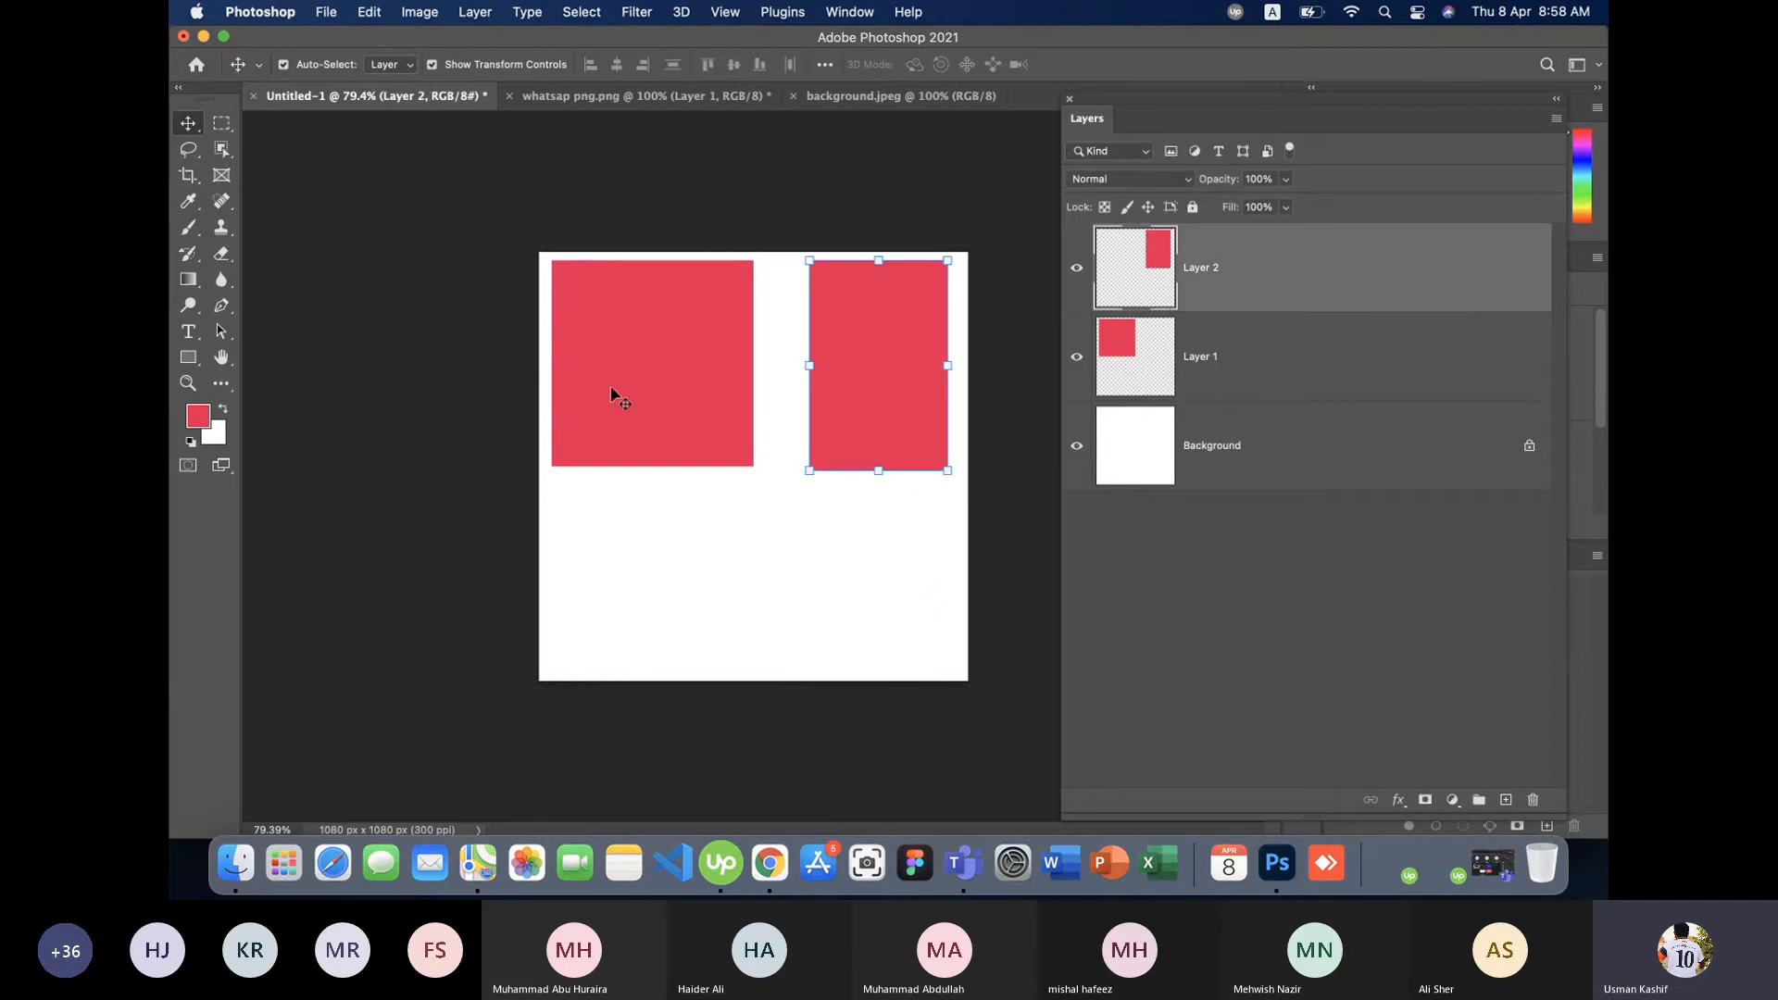
{"action": "left_click_drag", "start_coordinate": [667, 393], "coordinate": [683, 543]}
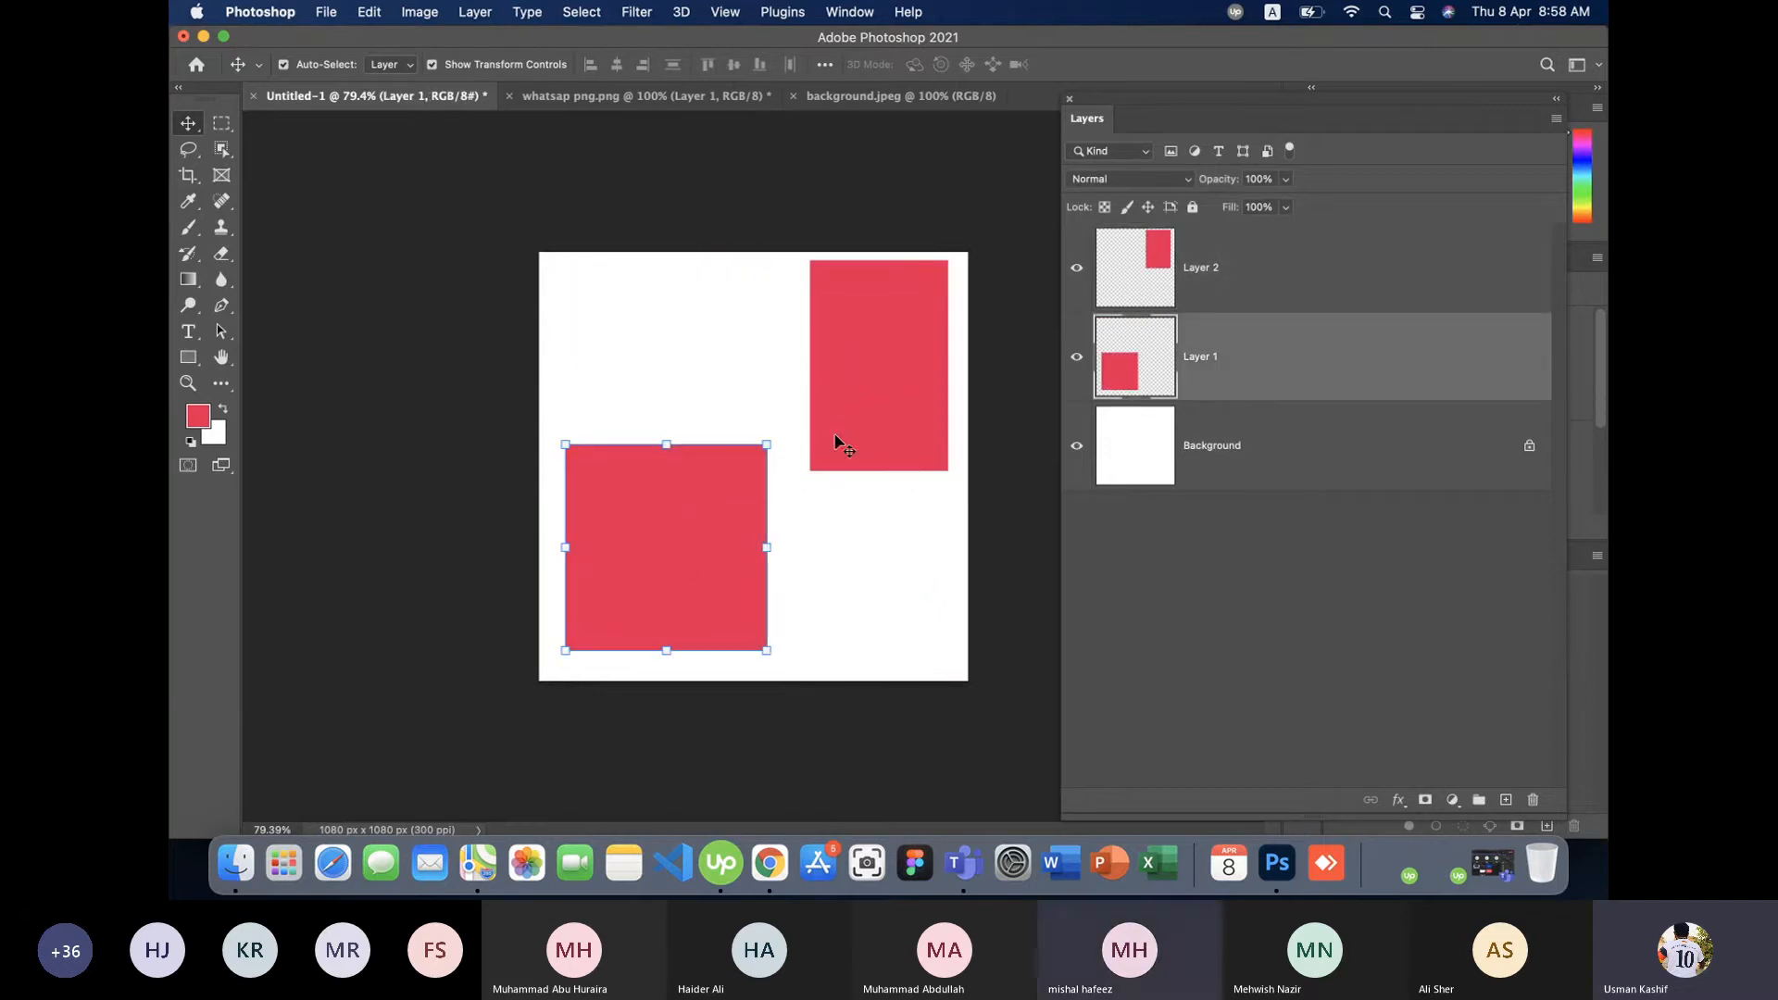
{"action": "left_click", "coordinate": [889, 421]}
{"action": "left_click_drag", "start_coordinate": [889, 416], "coordinate": [871, 544]}
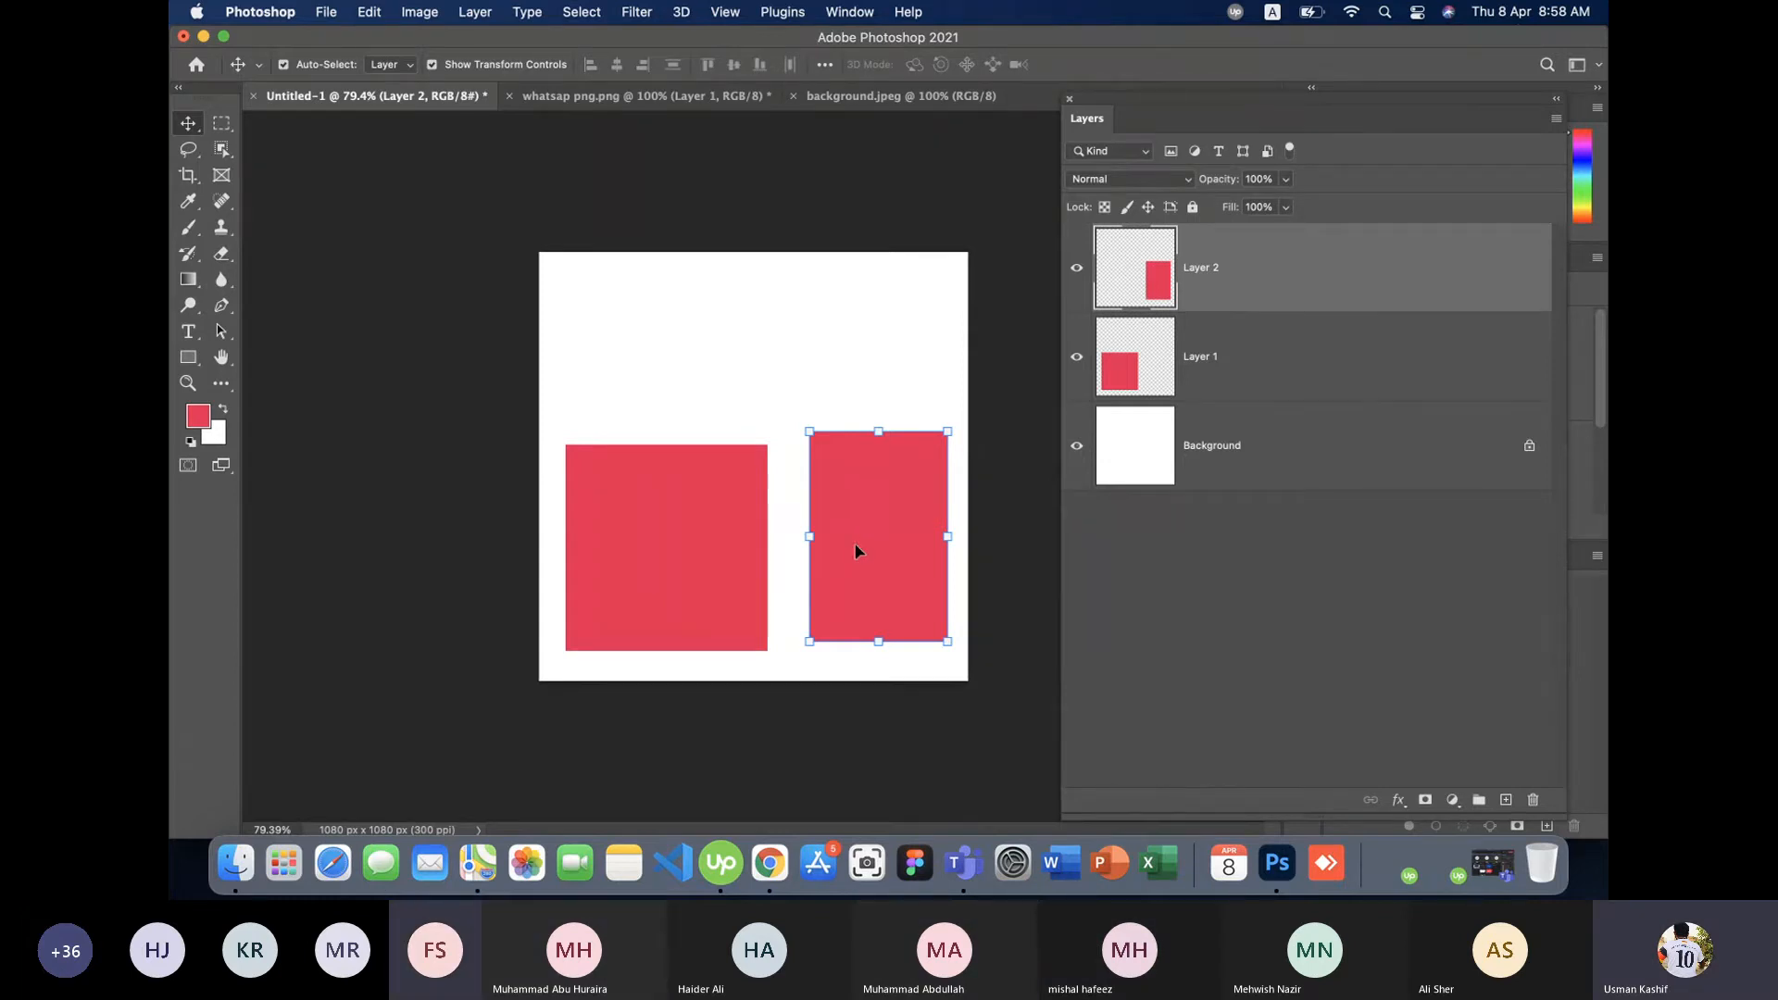
{"action": "left_click", "coordinate": [802, 341]}
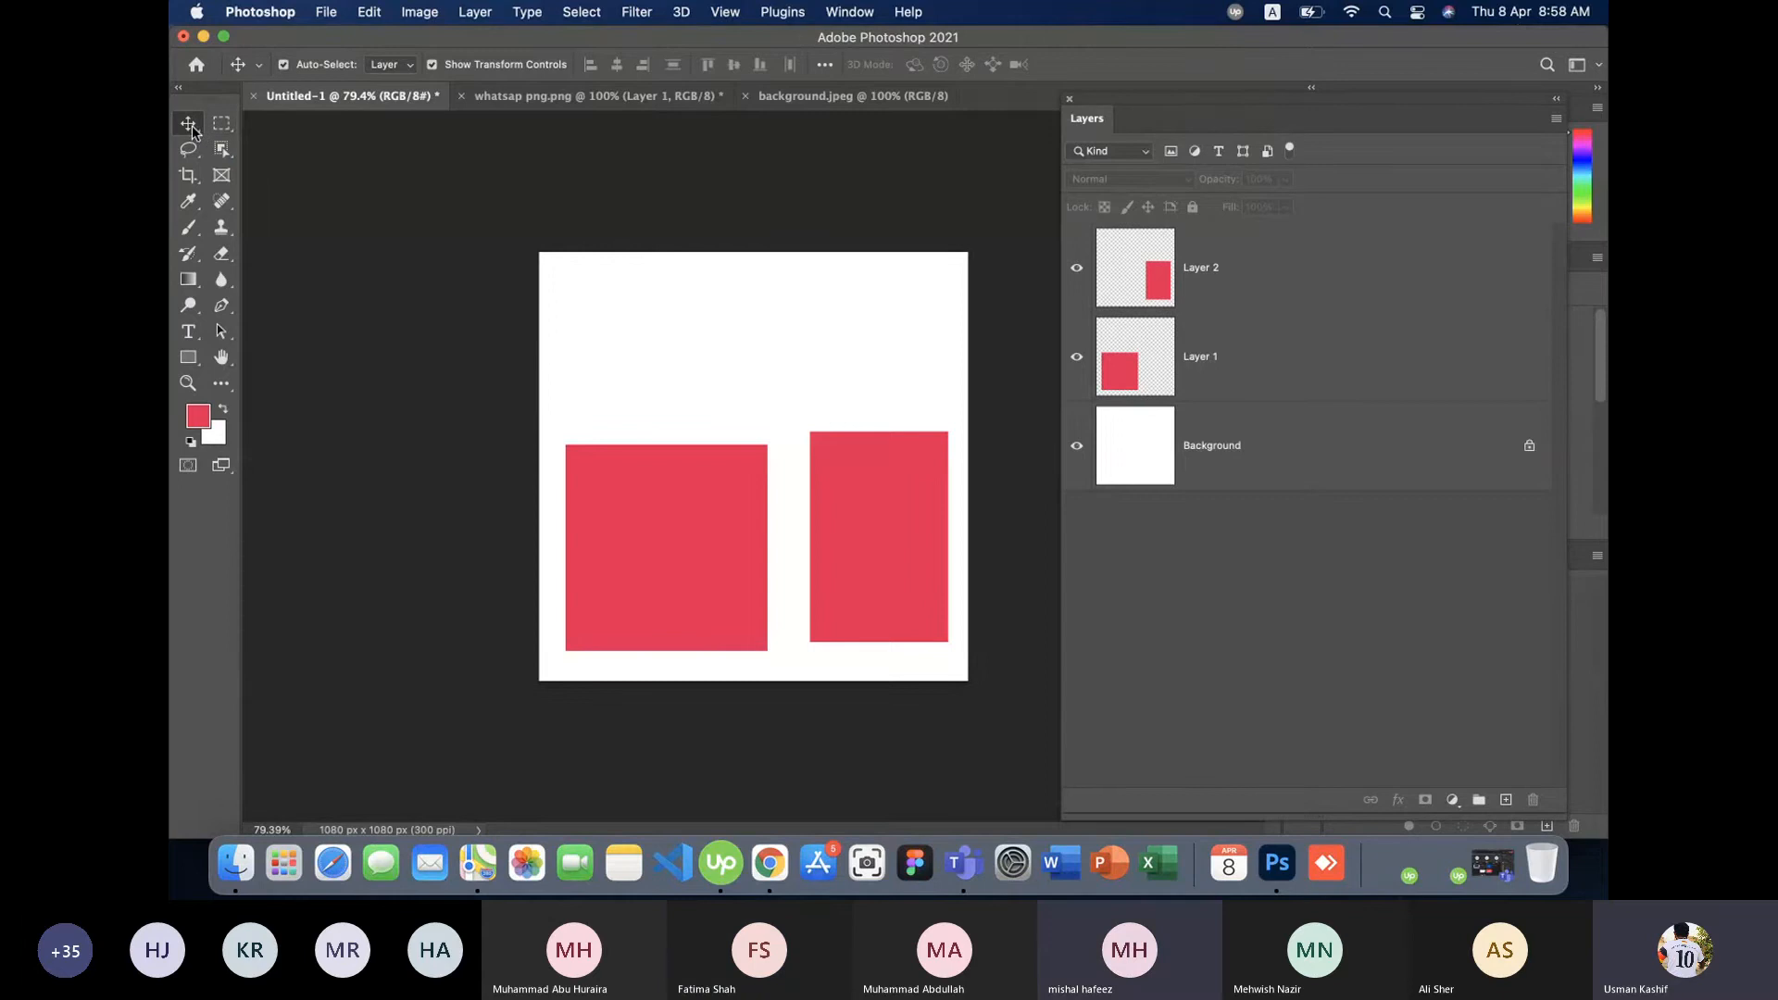
- Reposition both red rectangles independently around the canvas, leaving them side by side at mid-height
{"action": "left_click_drag", "start_coordinate": [893, 458], "coordinate": [893, 325]}
{"action": "left_click_drag", "start_coordinate": [659, 493], "coordinate": [648, 350]}
{"action": "left_click_drag", "start_coordinate": [886, 453], "coordinate": [866, 546]}
{"action": "left_click_drag", "start_coordinate": [658, 421], "coordinate": [694, 368]}
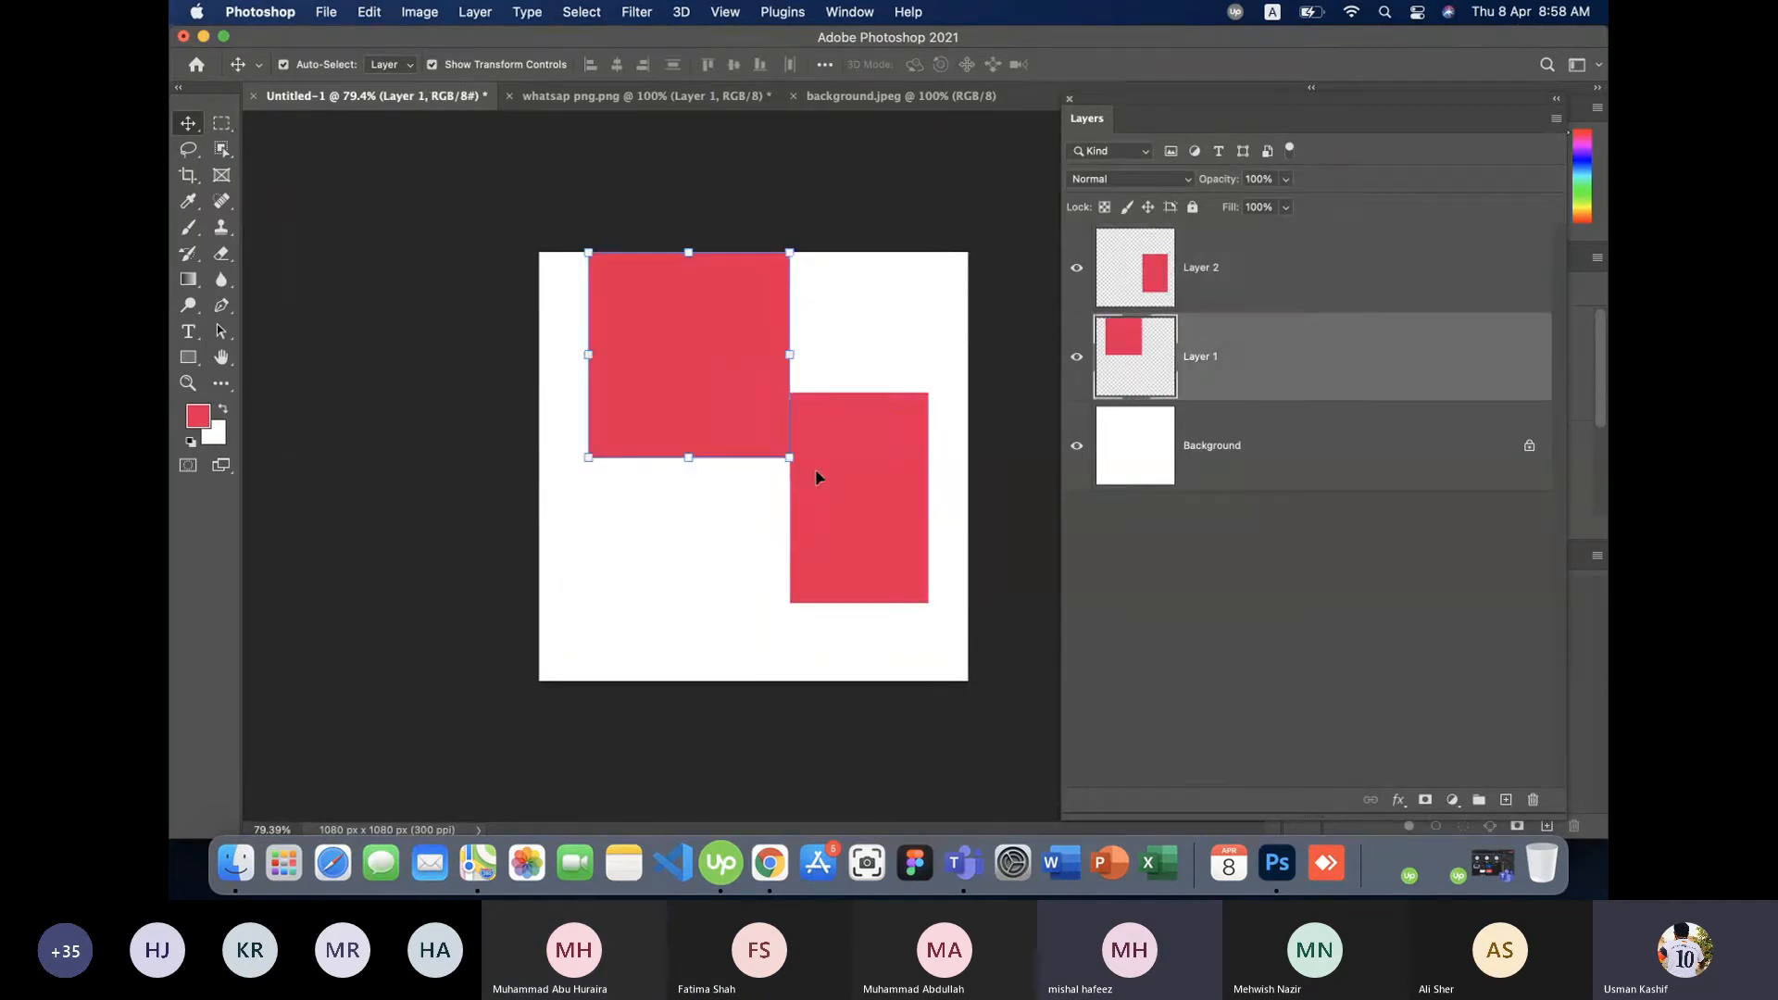
{"action": "left_click_drag", "start_coordinate": [885, 511], "coordinate": [924, 548]}
{"action": "left_click_drag", "start_coordinate": [727, 425], "coordinate": [687, 489]}
{"action": "left_click_drag", "start_coordinate": [881, 540], "coordinate": [865, 437]}
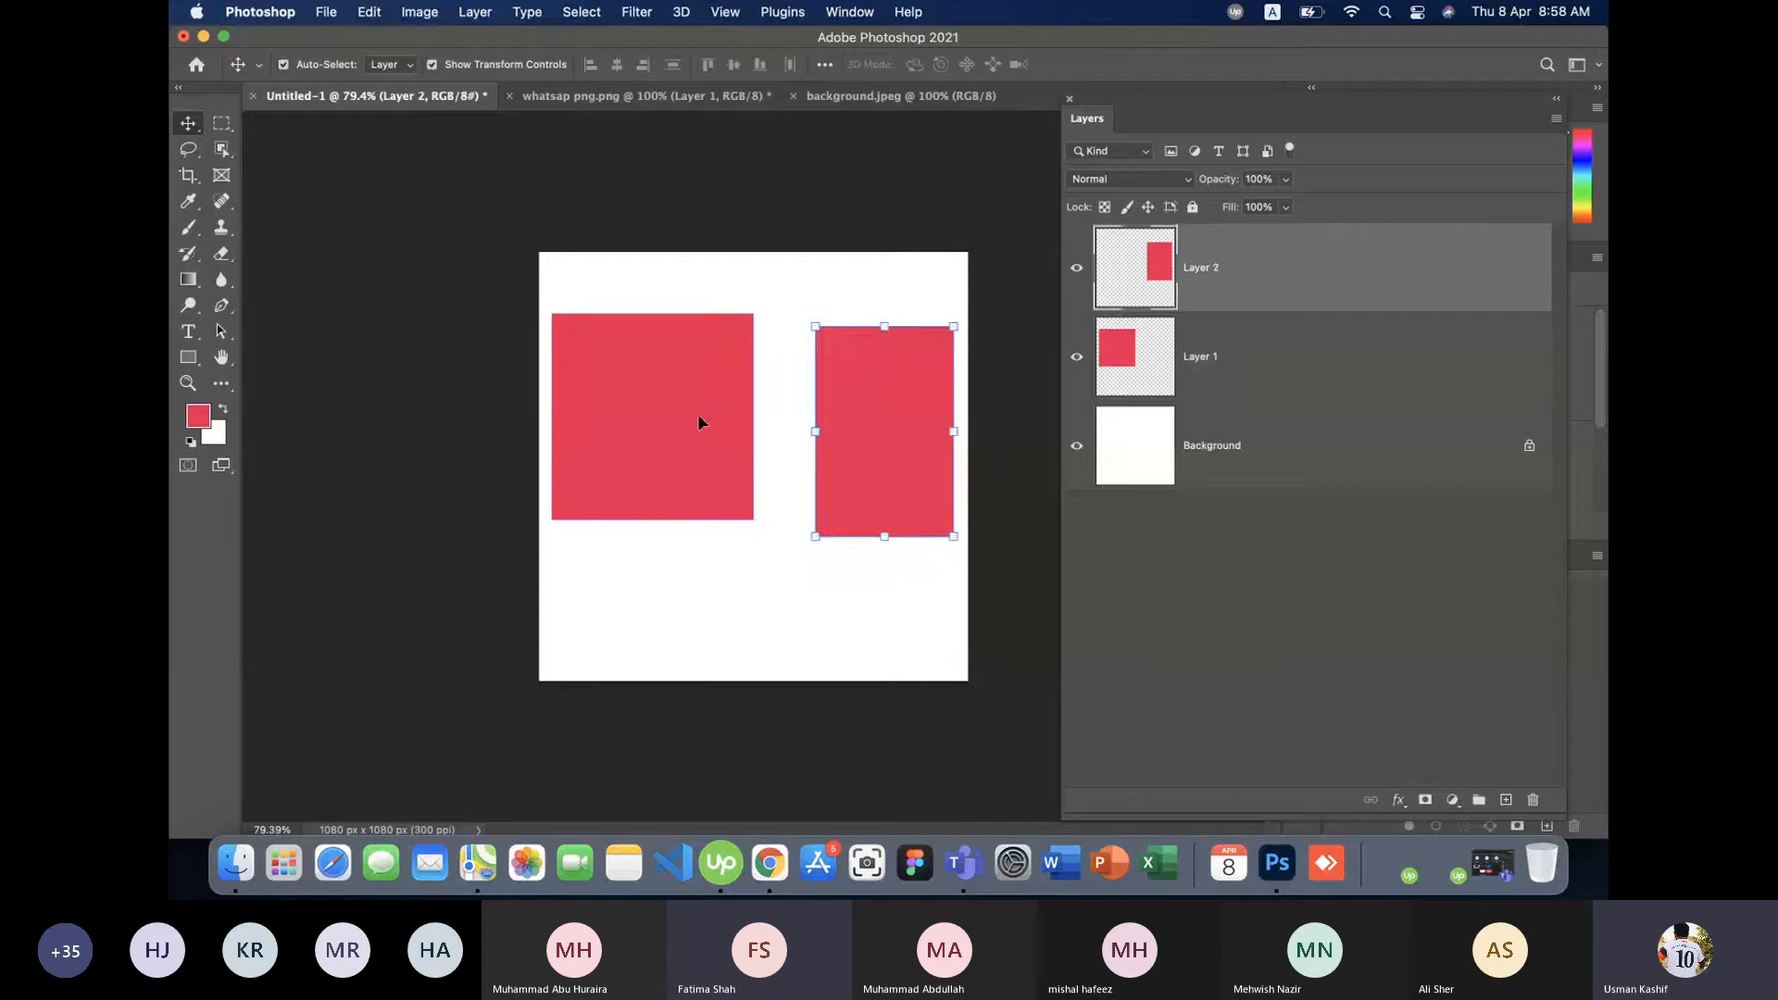
{"action": "left_click_drag", "start_coordinate": [699, 420], "coordinate": [704, 455]}
{"action": "left_click_drag", "start_coordinate": [878, 455], "coordinate": [879, 473]}
- Delete both red rectangle layers, leaving only the Background layer
{"action": "key", "text": "Delete"}
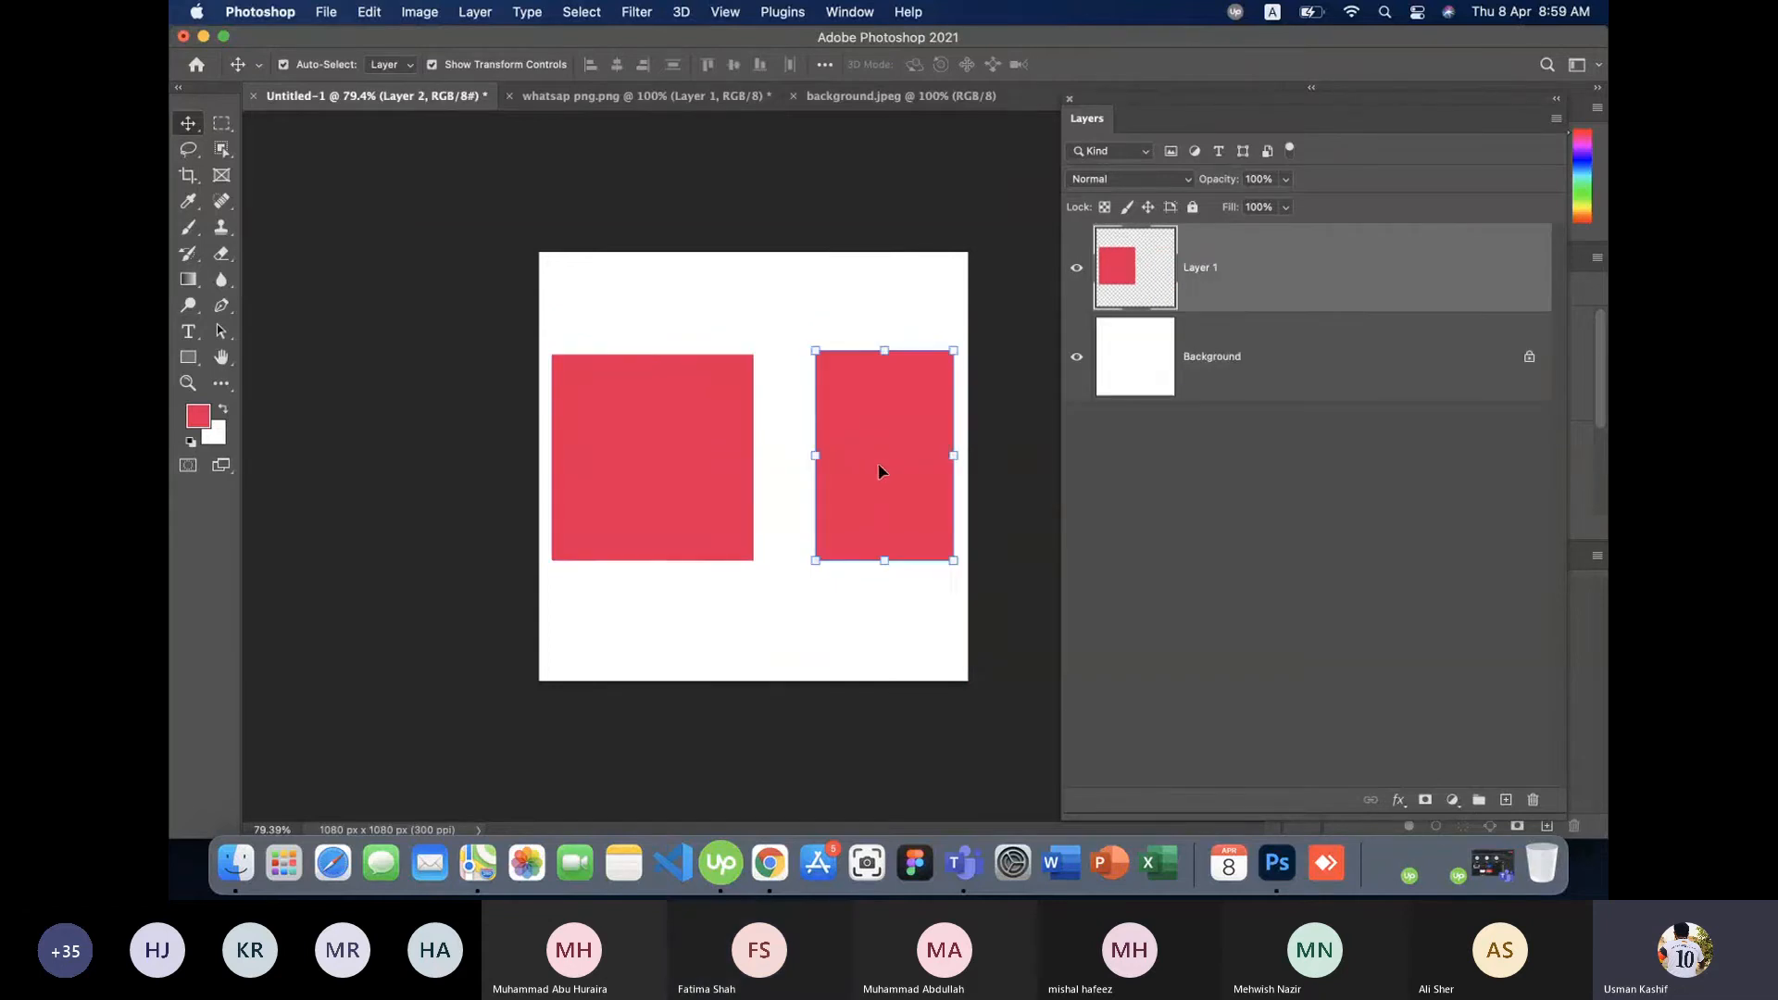
{"action": "key", "text": "Delete"}
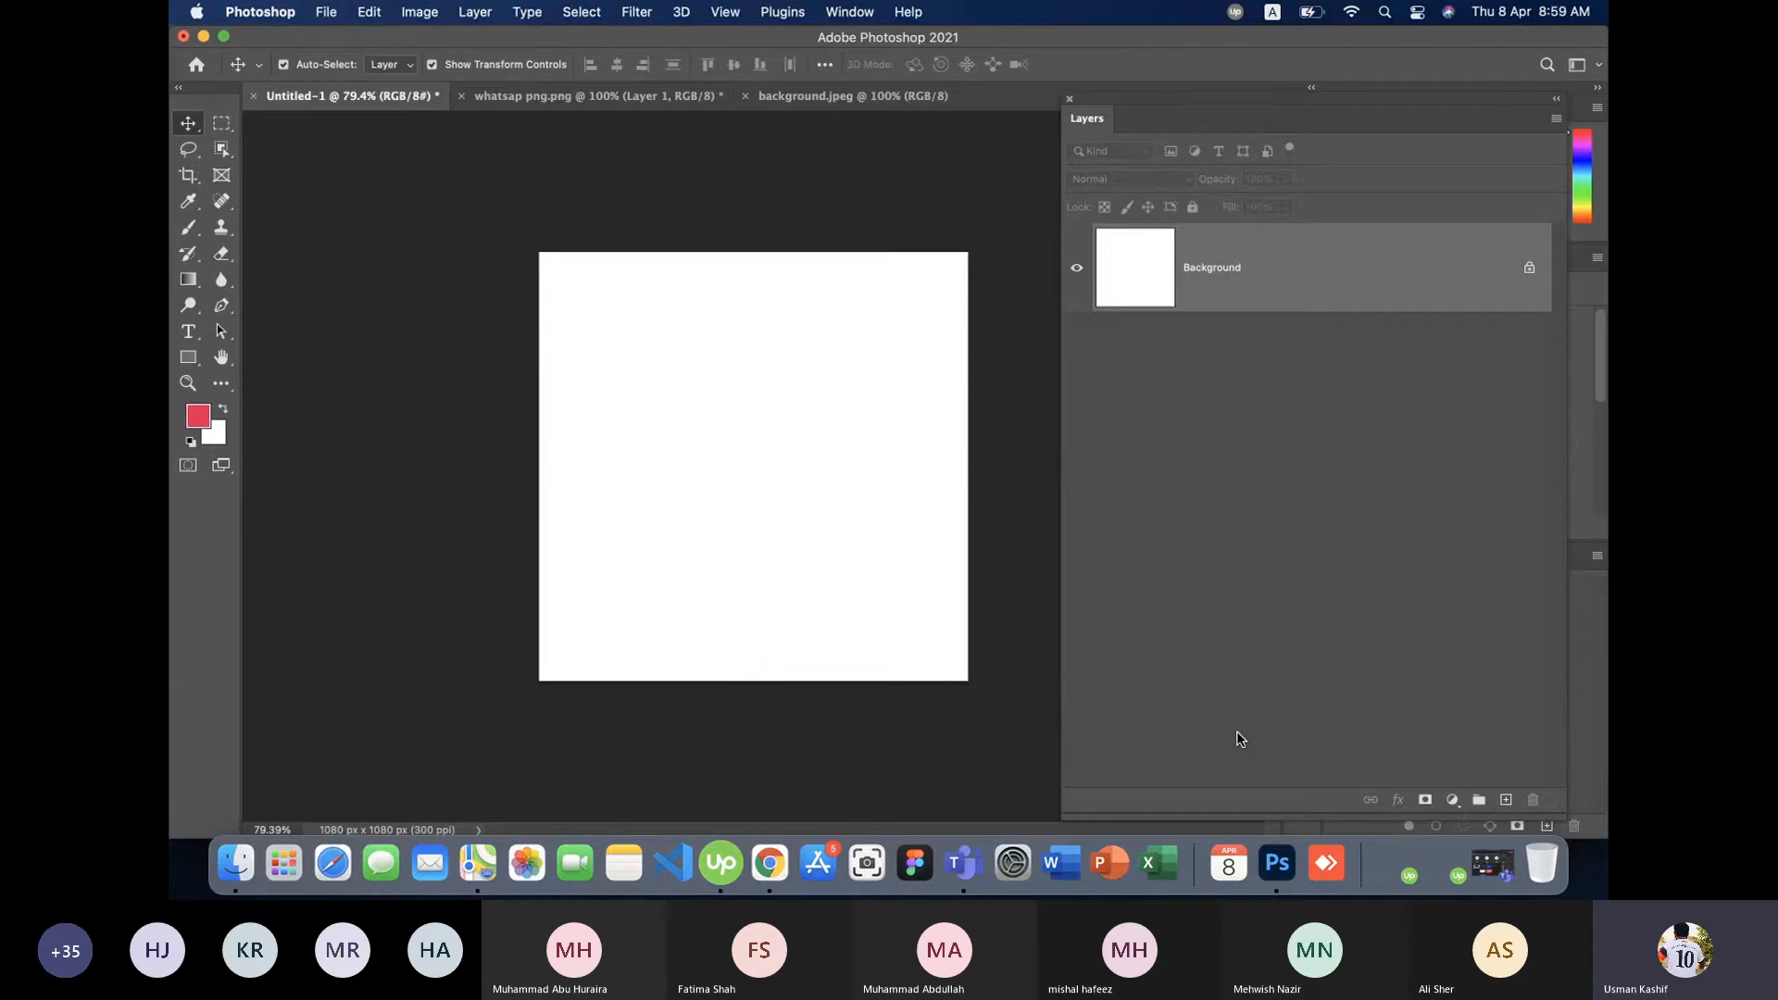
- Close the documents whatsap png.png, discarding its changes, and background.jpeg
{"action": "left_click", "coordinate": [727, 99]}
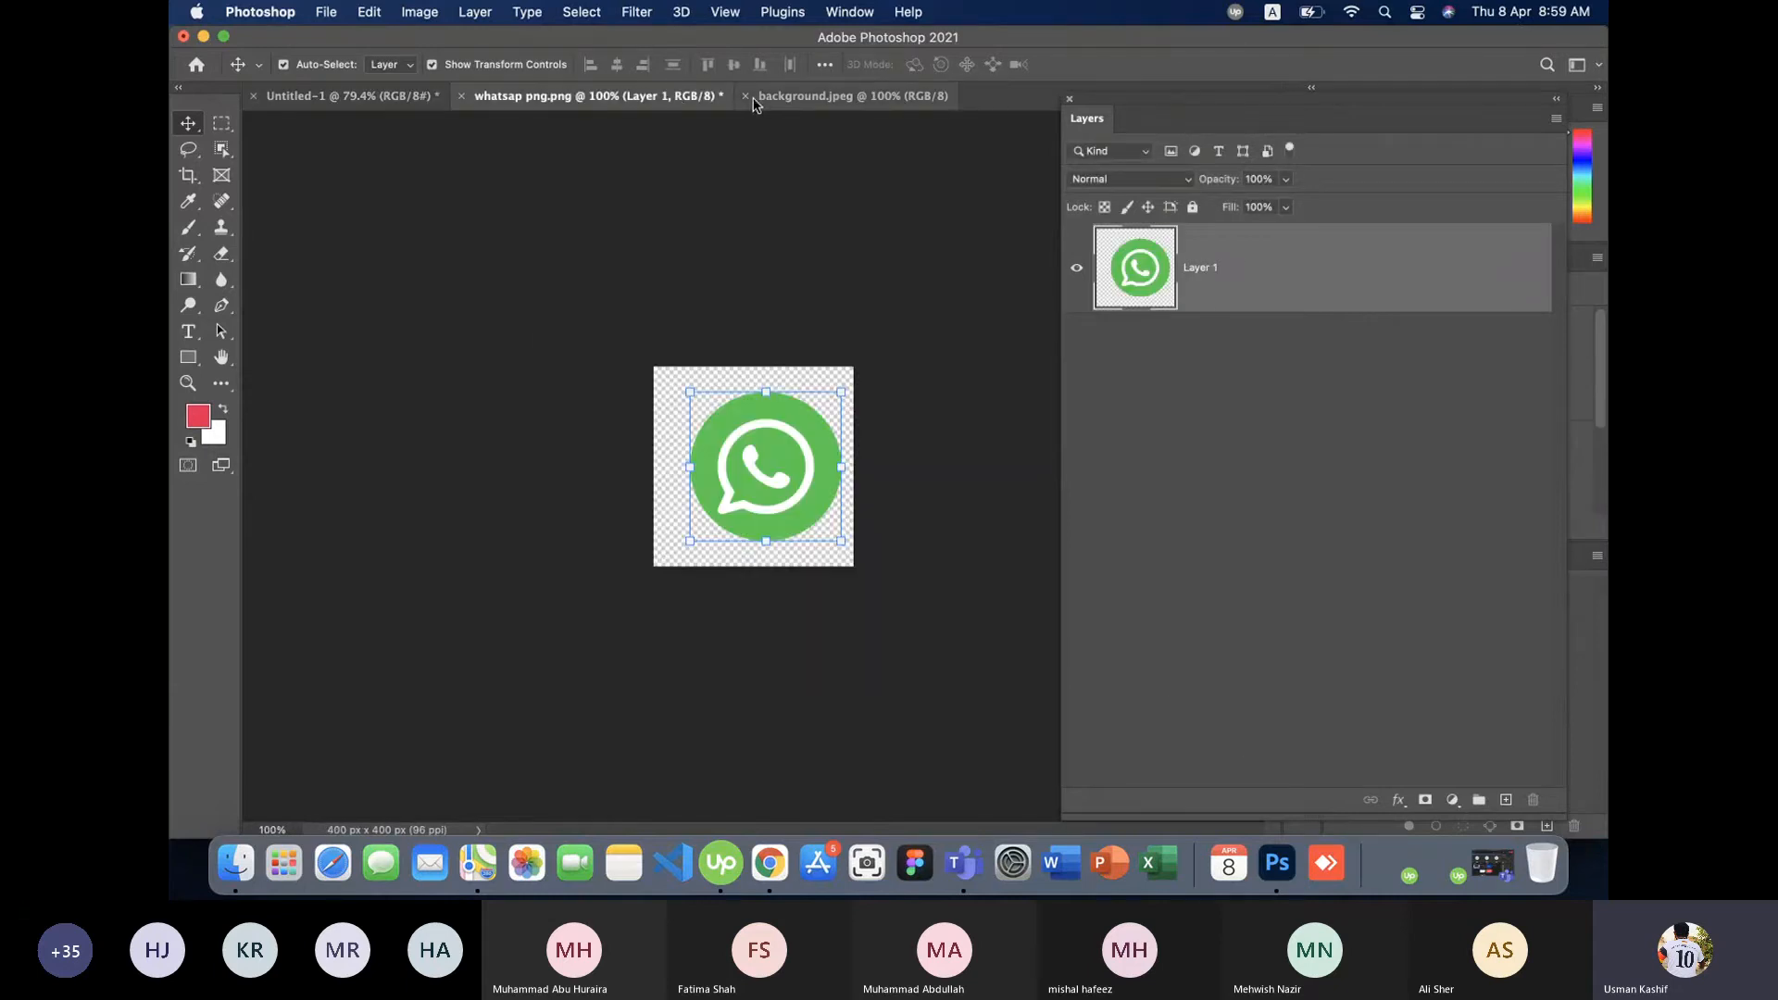
{"action": "left_click", "coordinate": [461, 96]}
{"action": "left_click", "coordinate": [913, 372]}
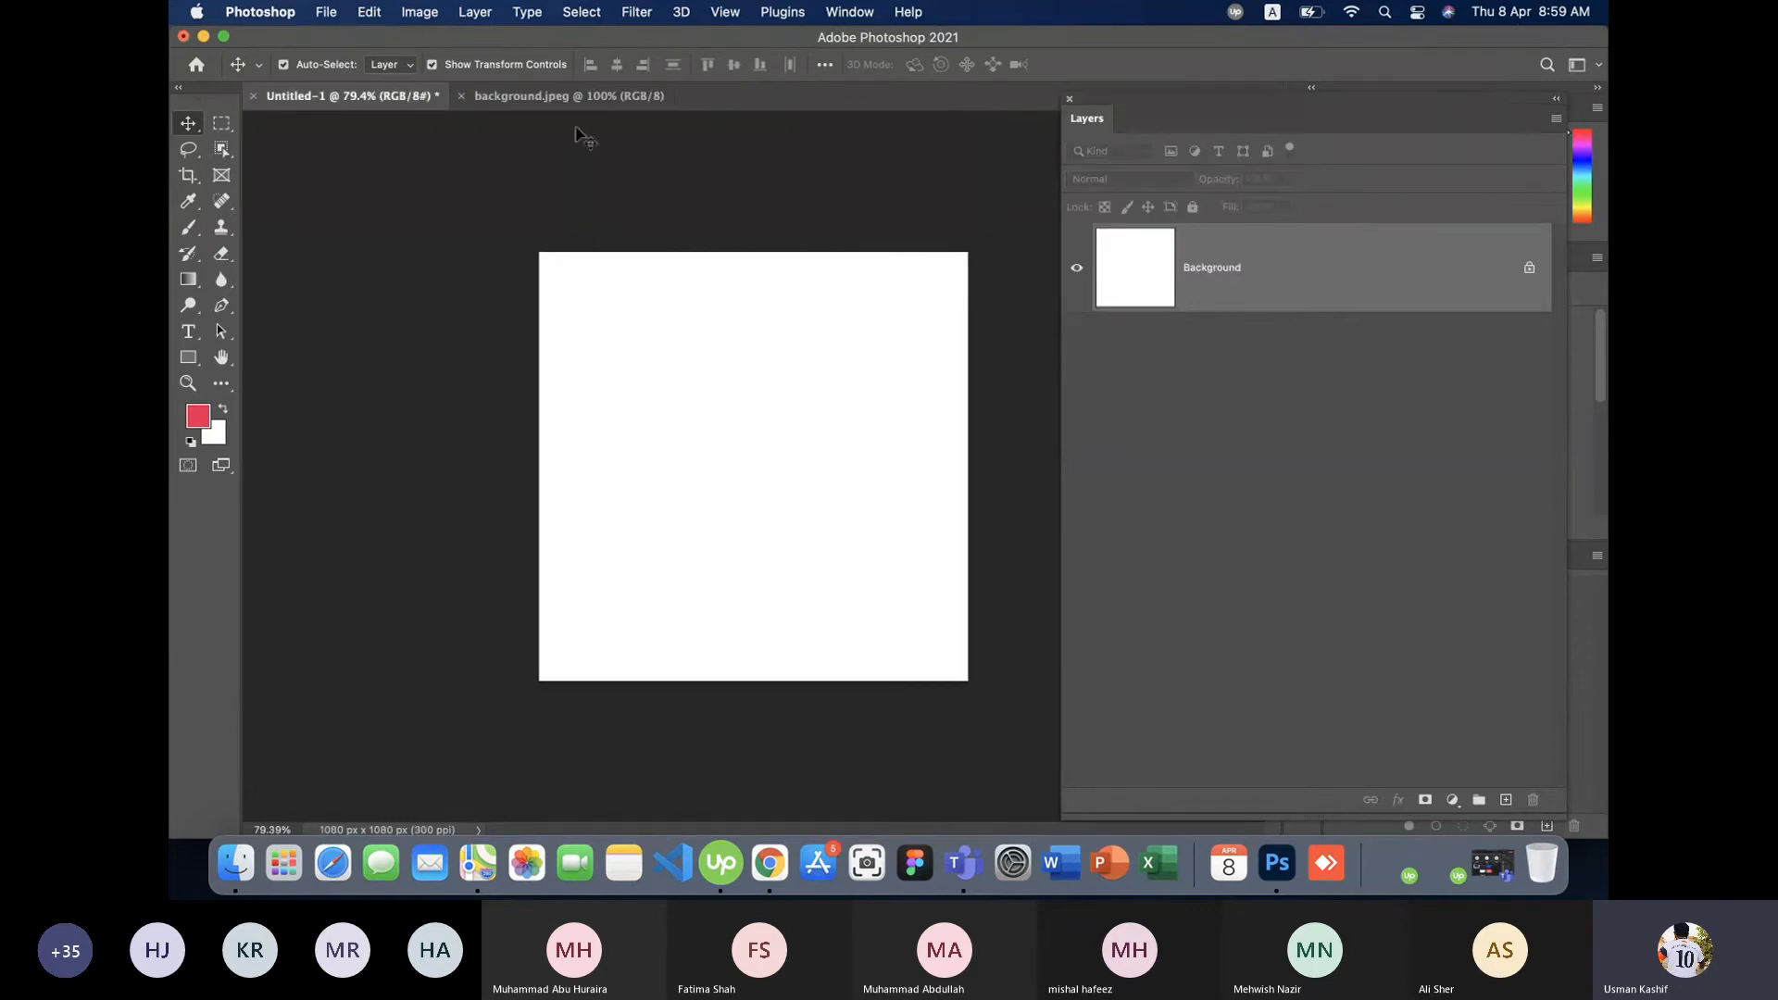
{"action": "left_click", "coordinate": [485, 94]}
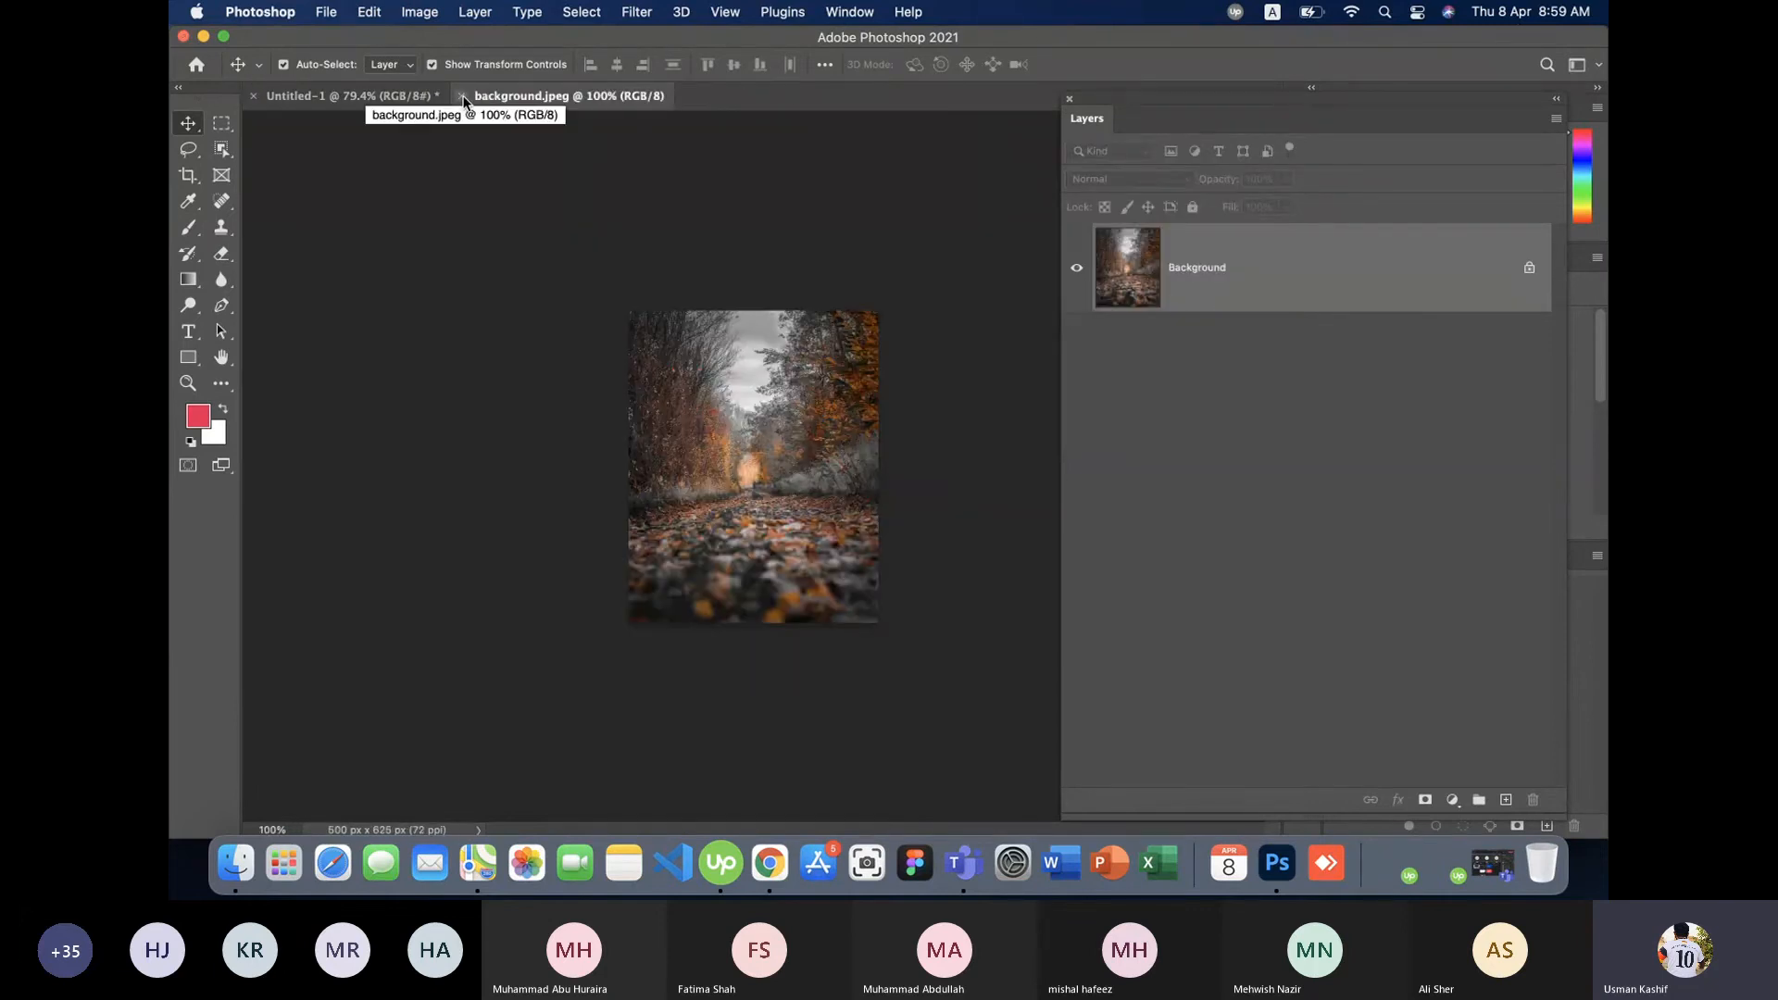
{"action": "left_click", "coordinate": [462, 97]}
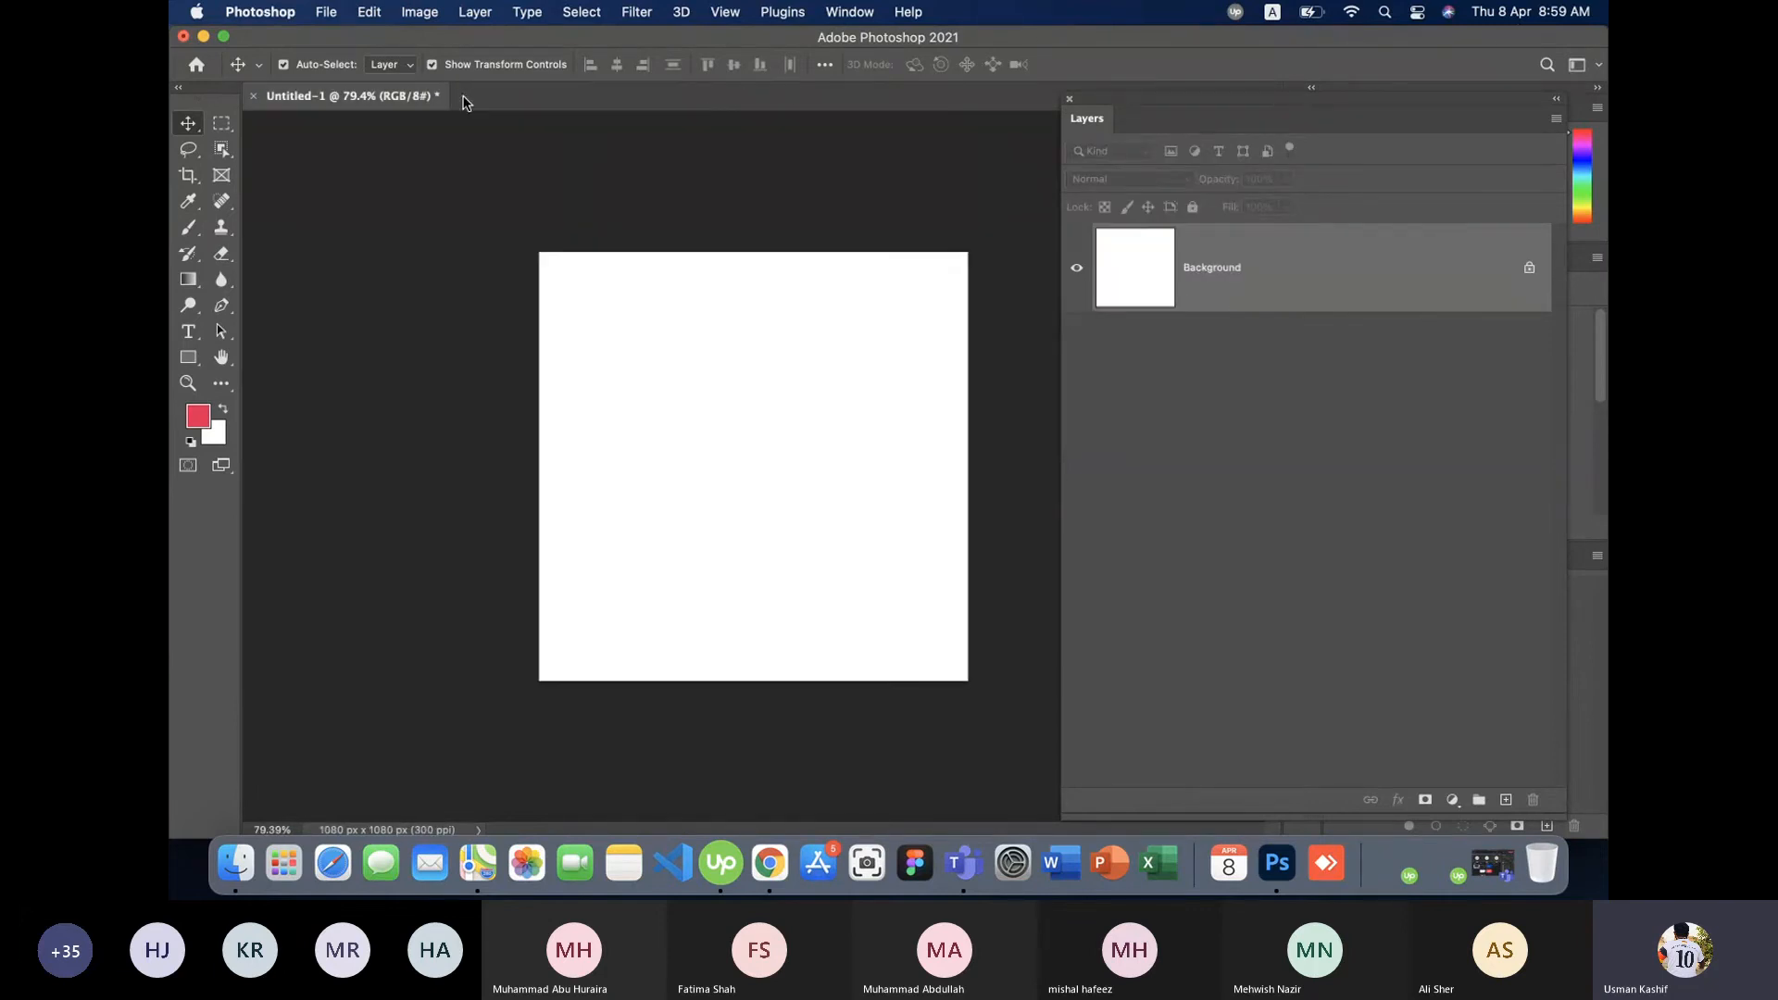
- Switch to Chrome and search Google Images for "model"
{"action": "left_click", "coordinate": [765, 850]}
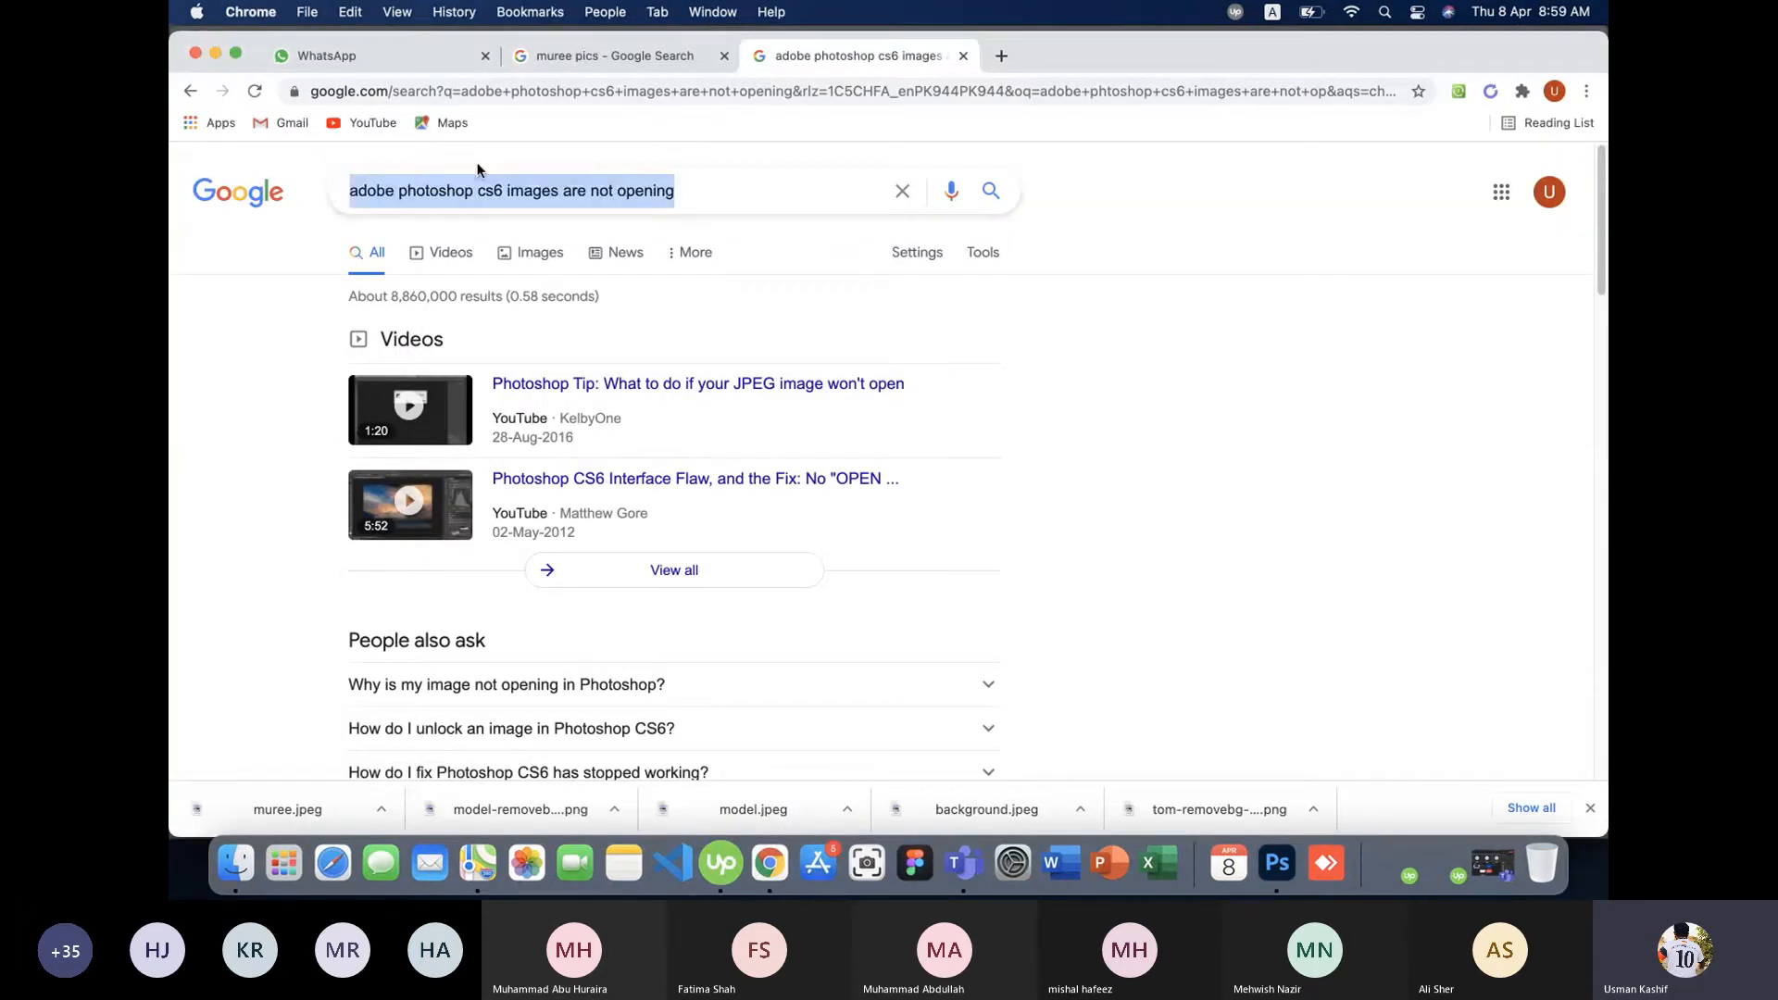
{"action": "type", "text": "odel"}
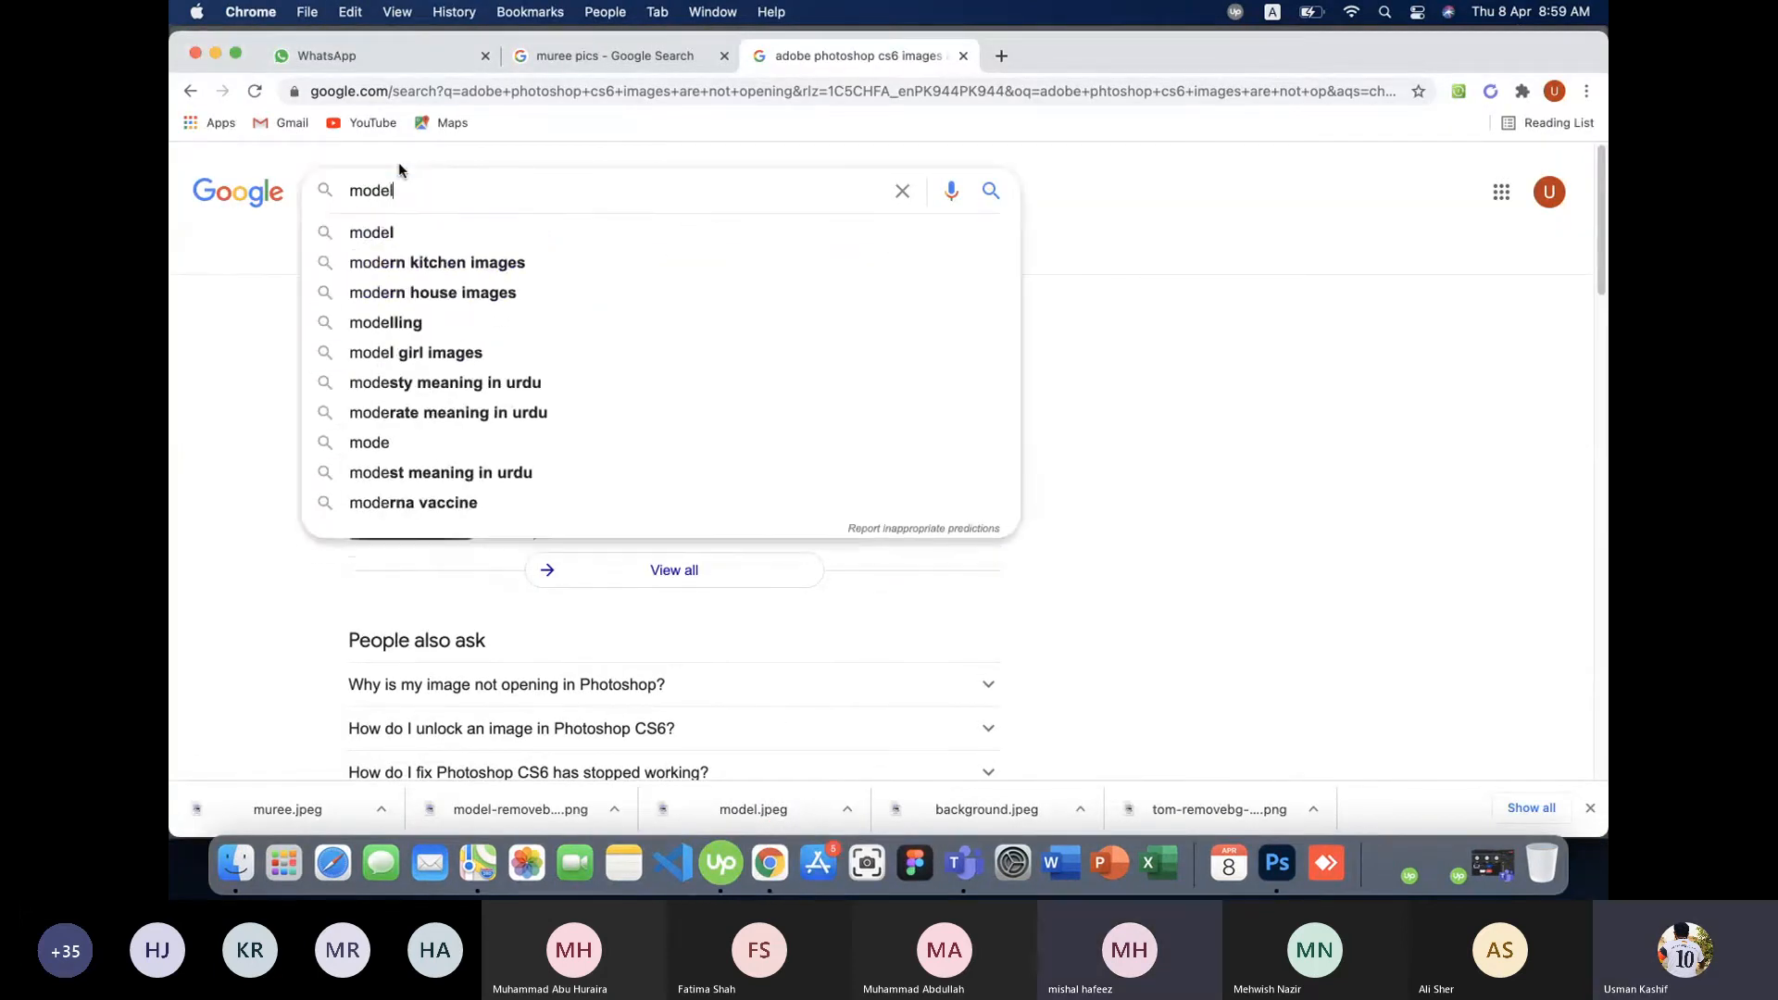
{"action": "key", "text": "Return"}
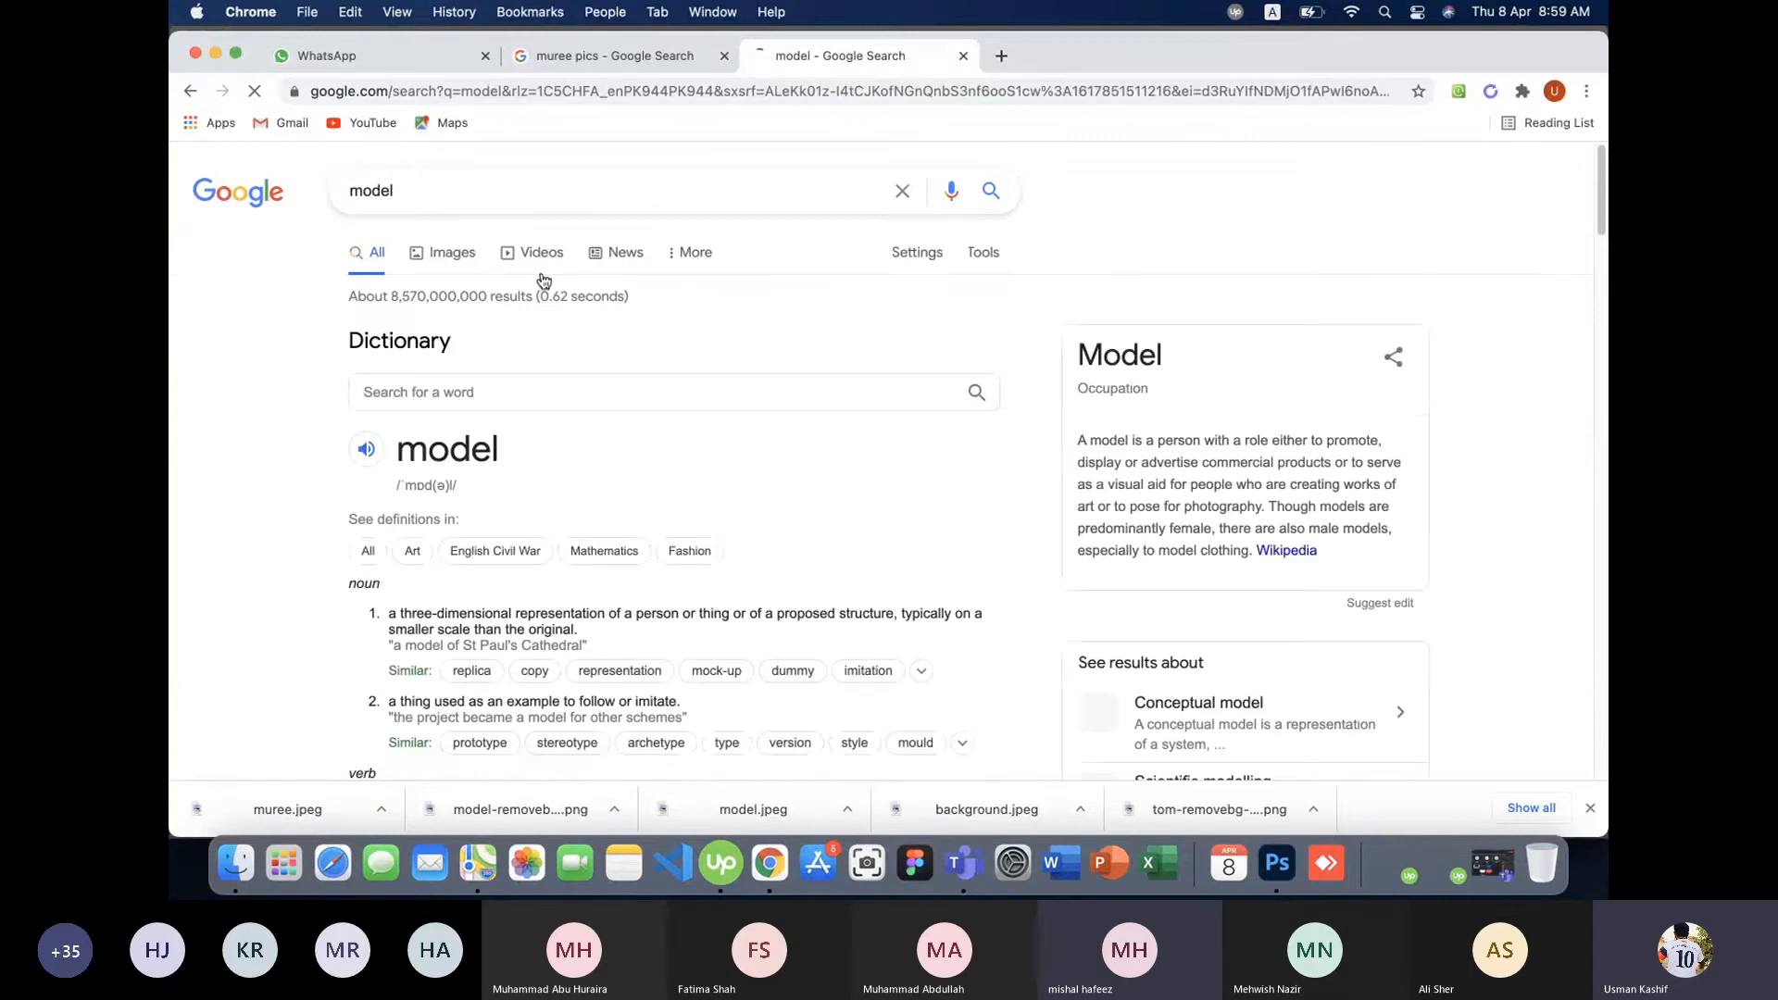
{"action": "left_click", "coordinate": [472, 265]}
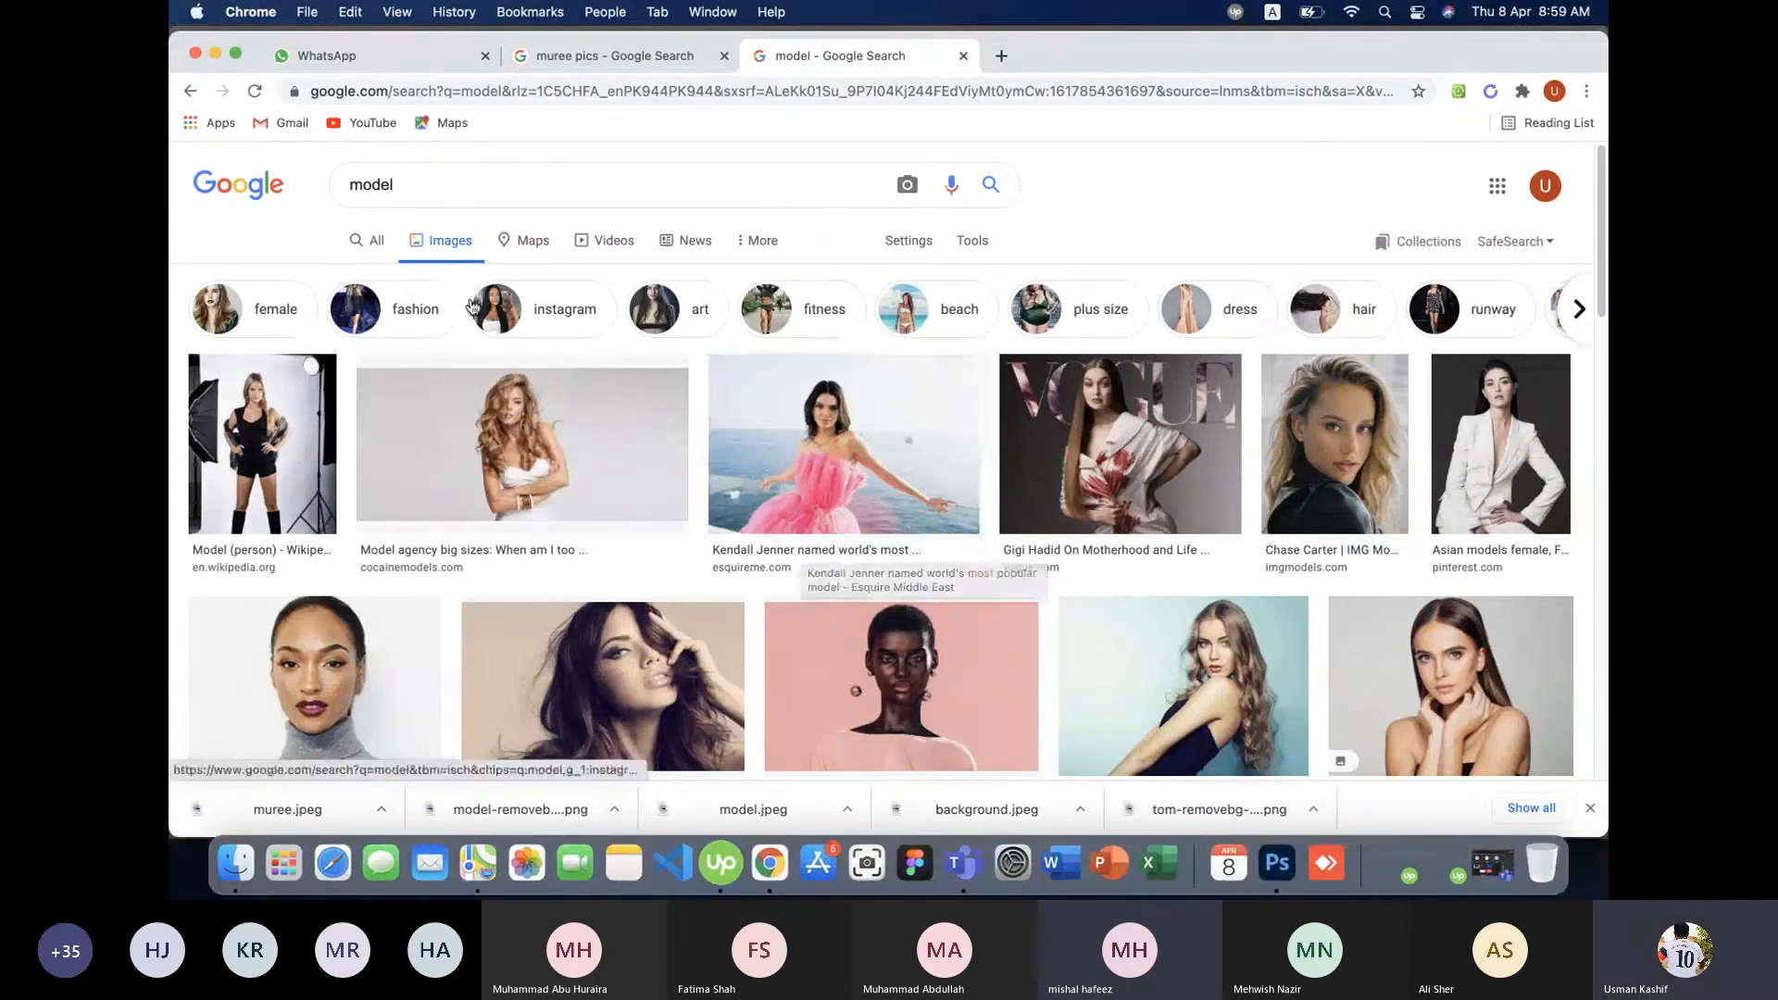
- Switch to Photoshop, add a new layer and fill a large rectangular selection near the canvas's middle with red, and deselect
{"action": "left_click", "coordinate": [1278, 863]}
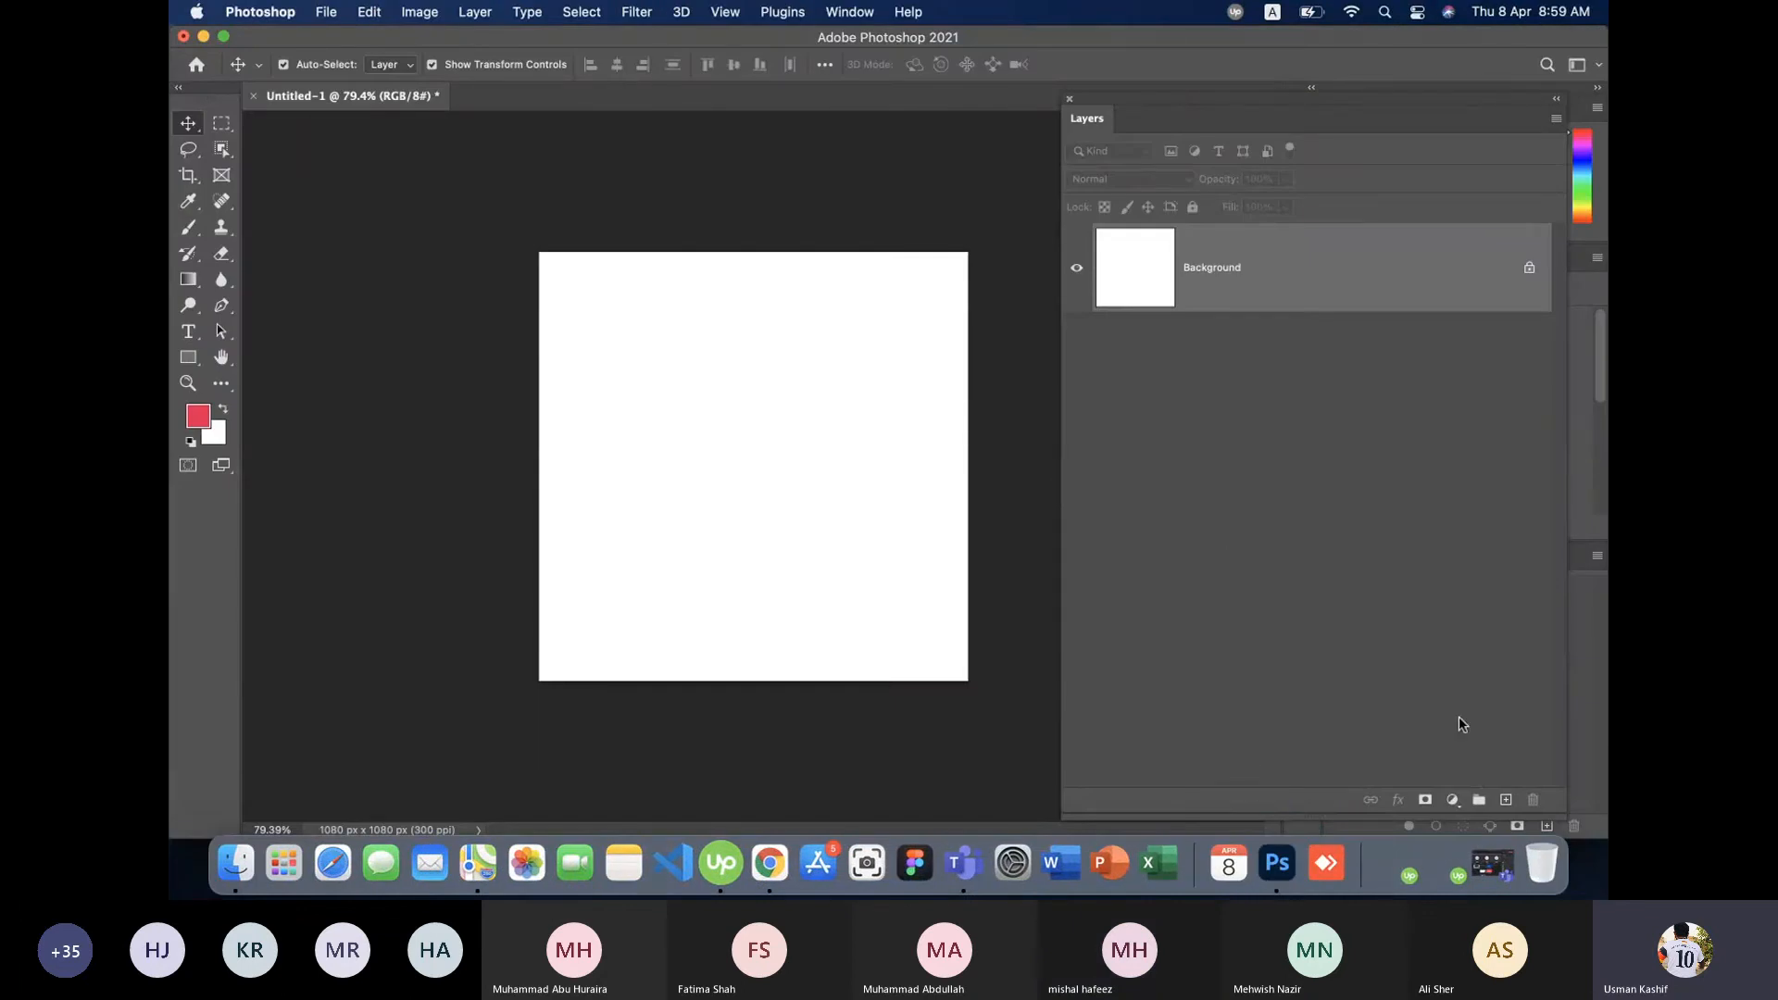
{"action": "left_click", "coordinate": [1505, 799]}
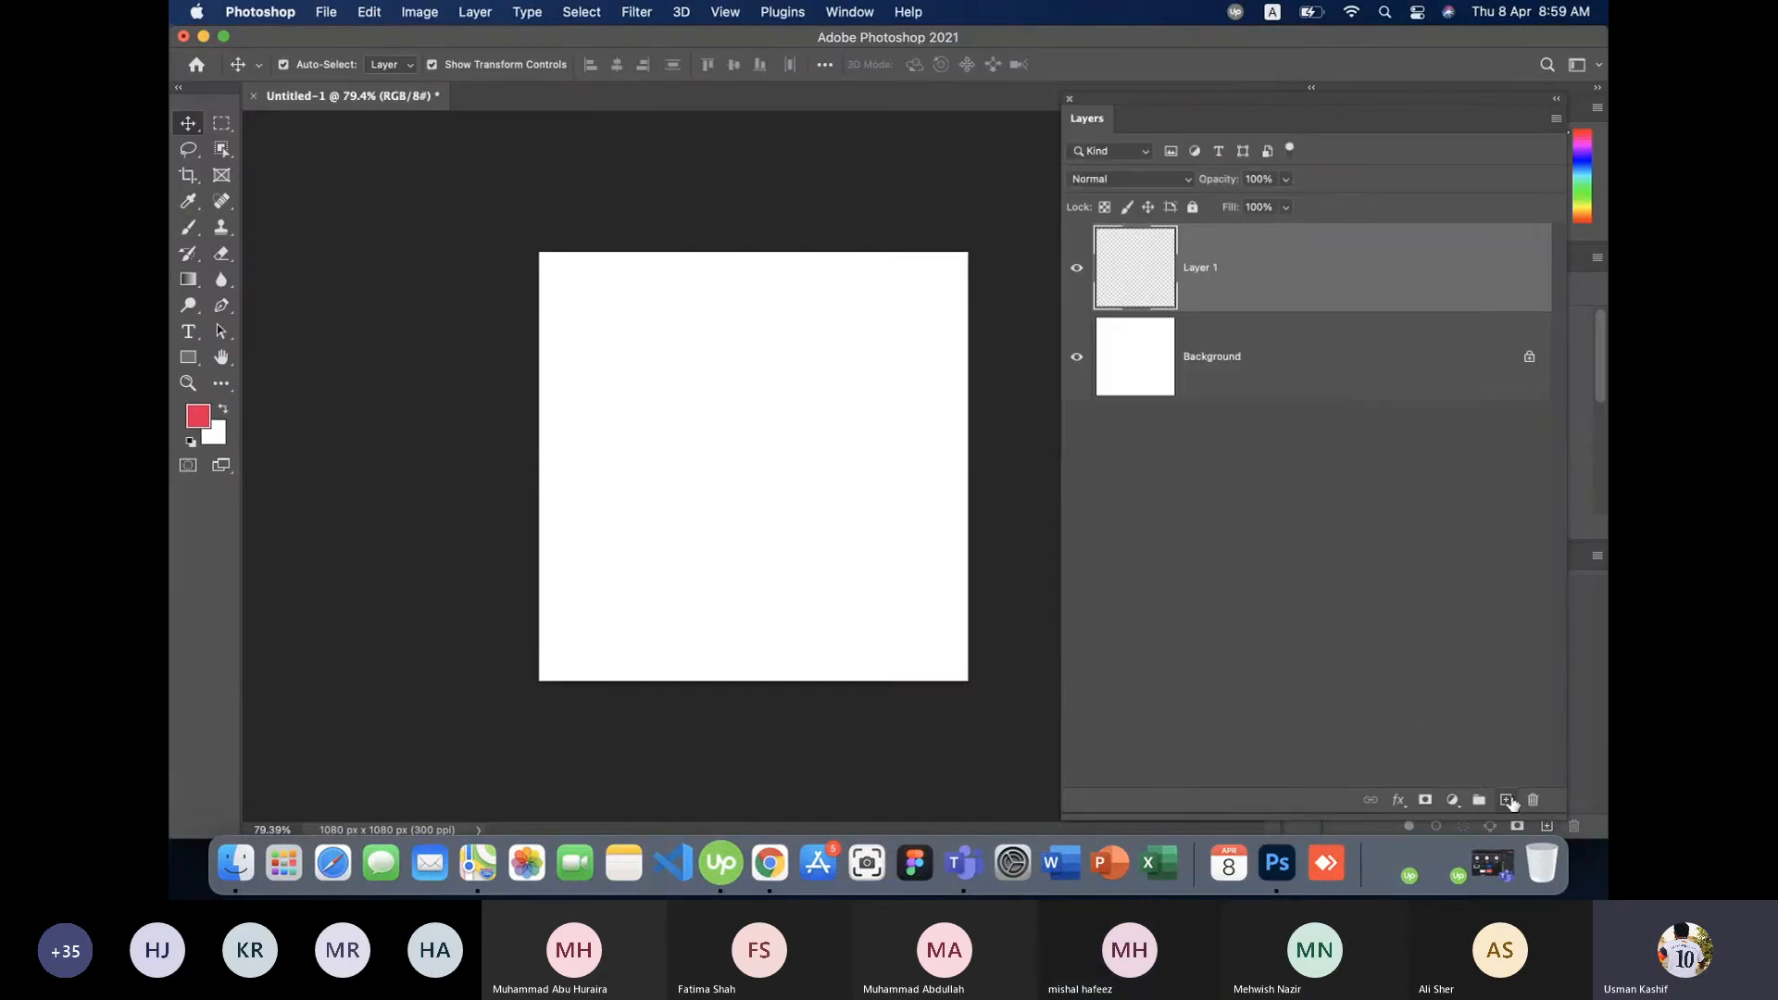
{"action": "left_click", "coordinate": [223, 125]}
{"action": "left_click_drag", "start_coordinate": [595, 341], "coordinate": [874, 600]}
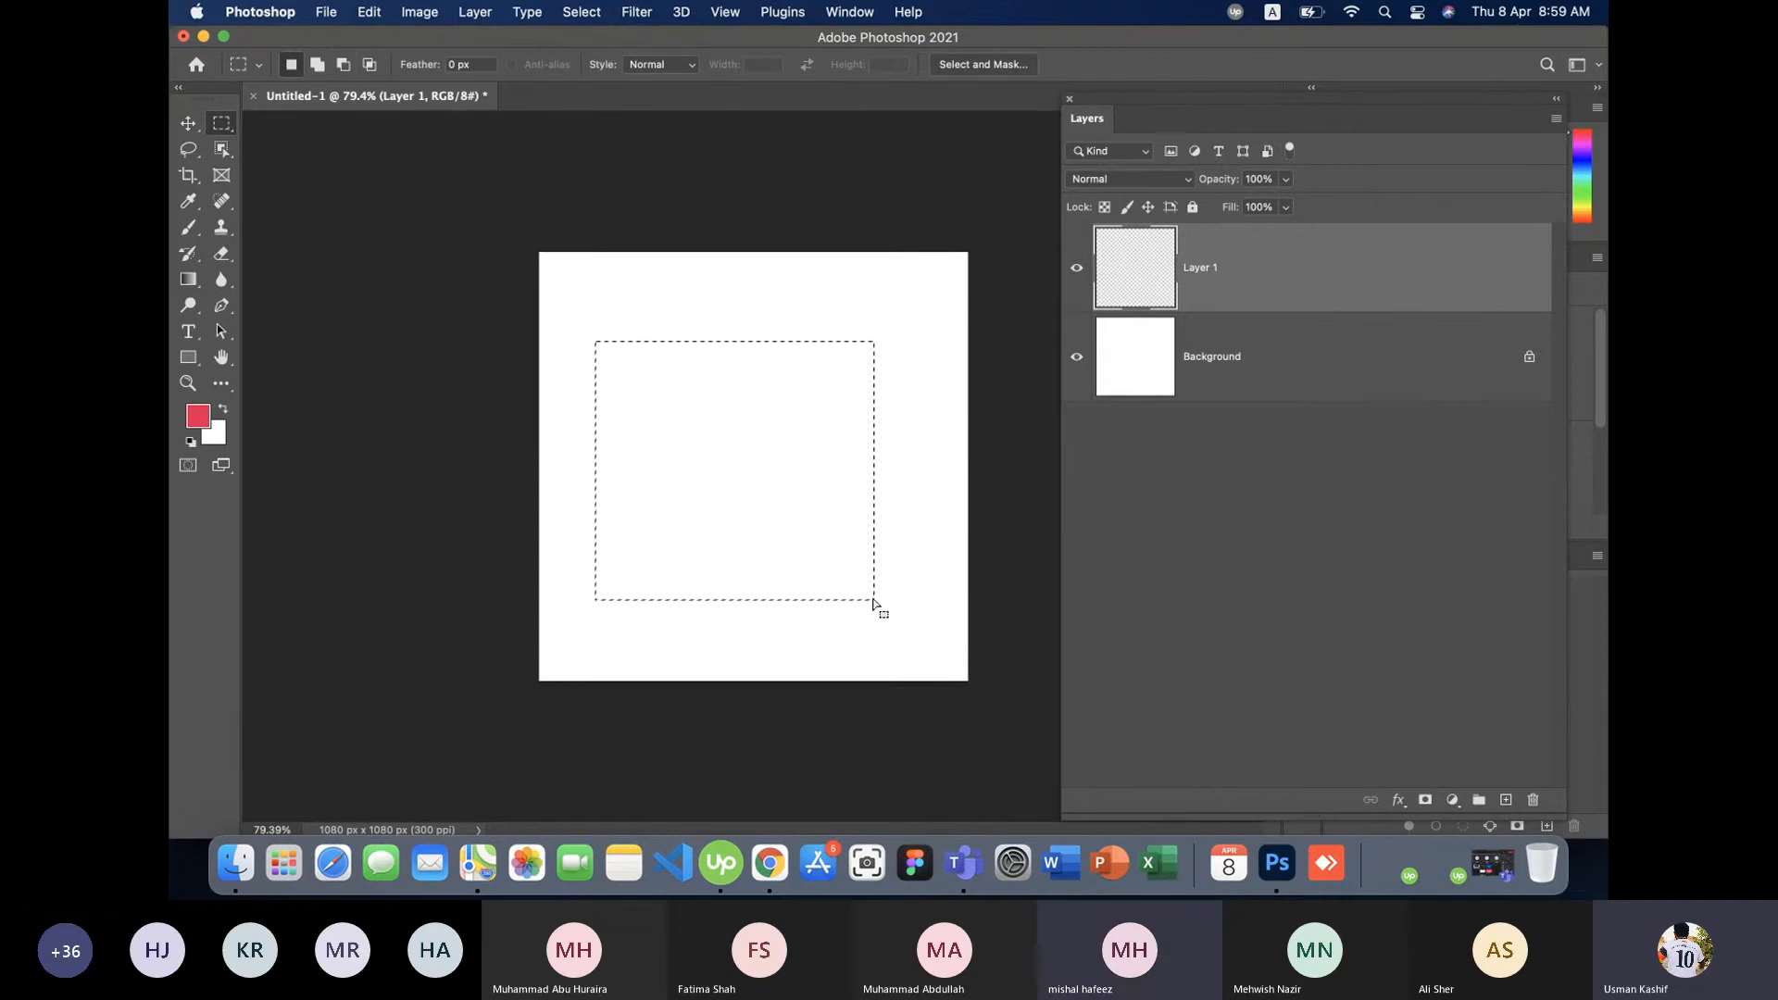
{"action": "key", "text": "alt+BackSpace"}
{"action": "left_click", "coordinate": [196, 127]}
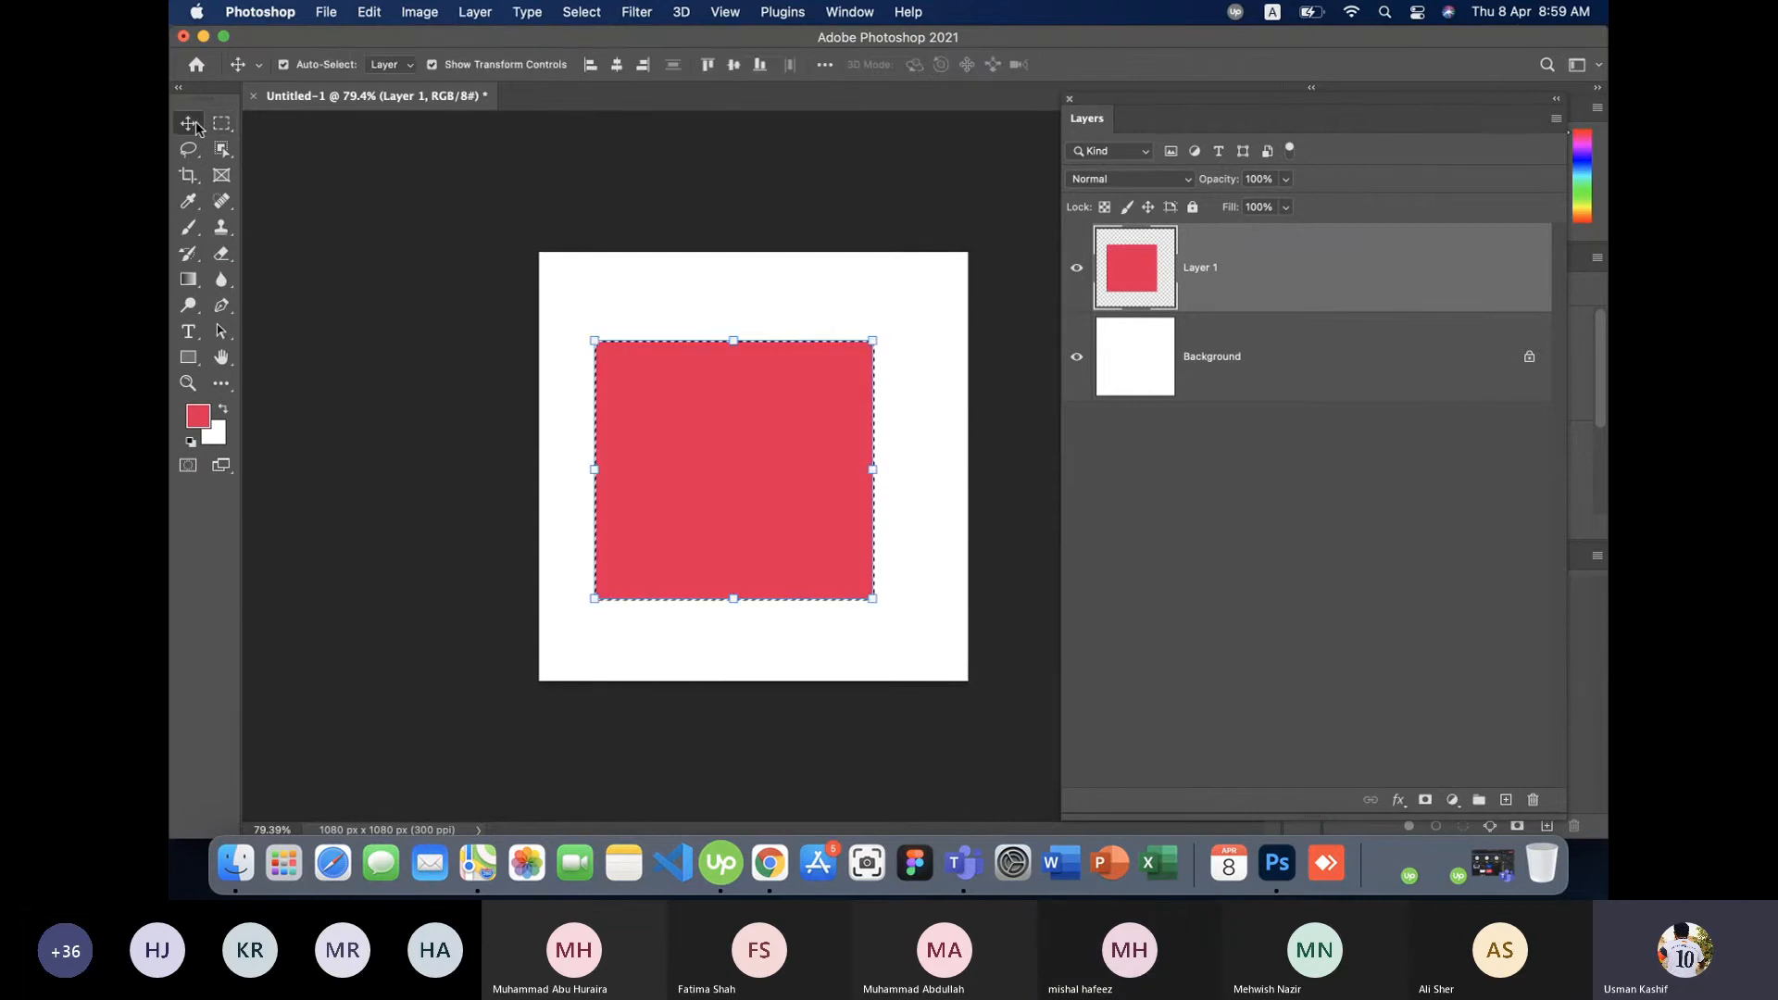
{"action": "key", "text": "super+d"}
{"action": "left_click", "coordinate": [499, 518]}
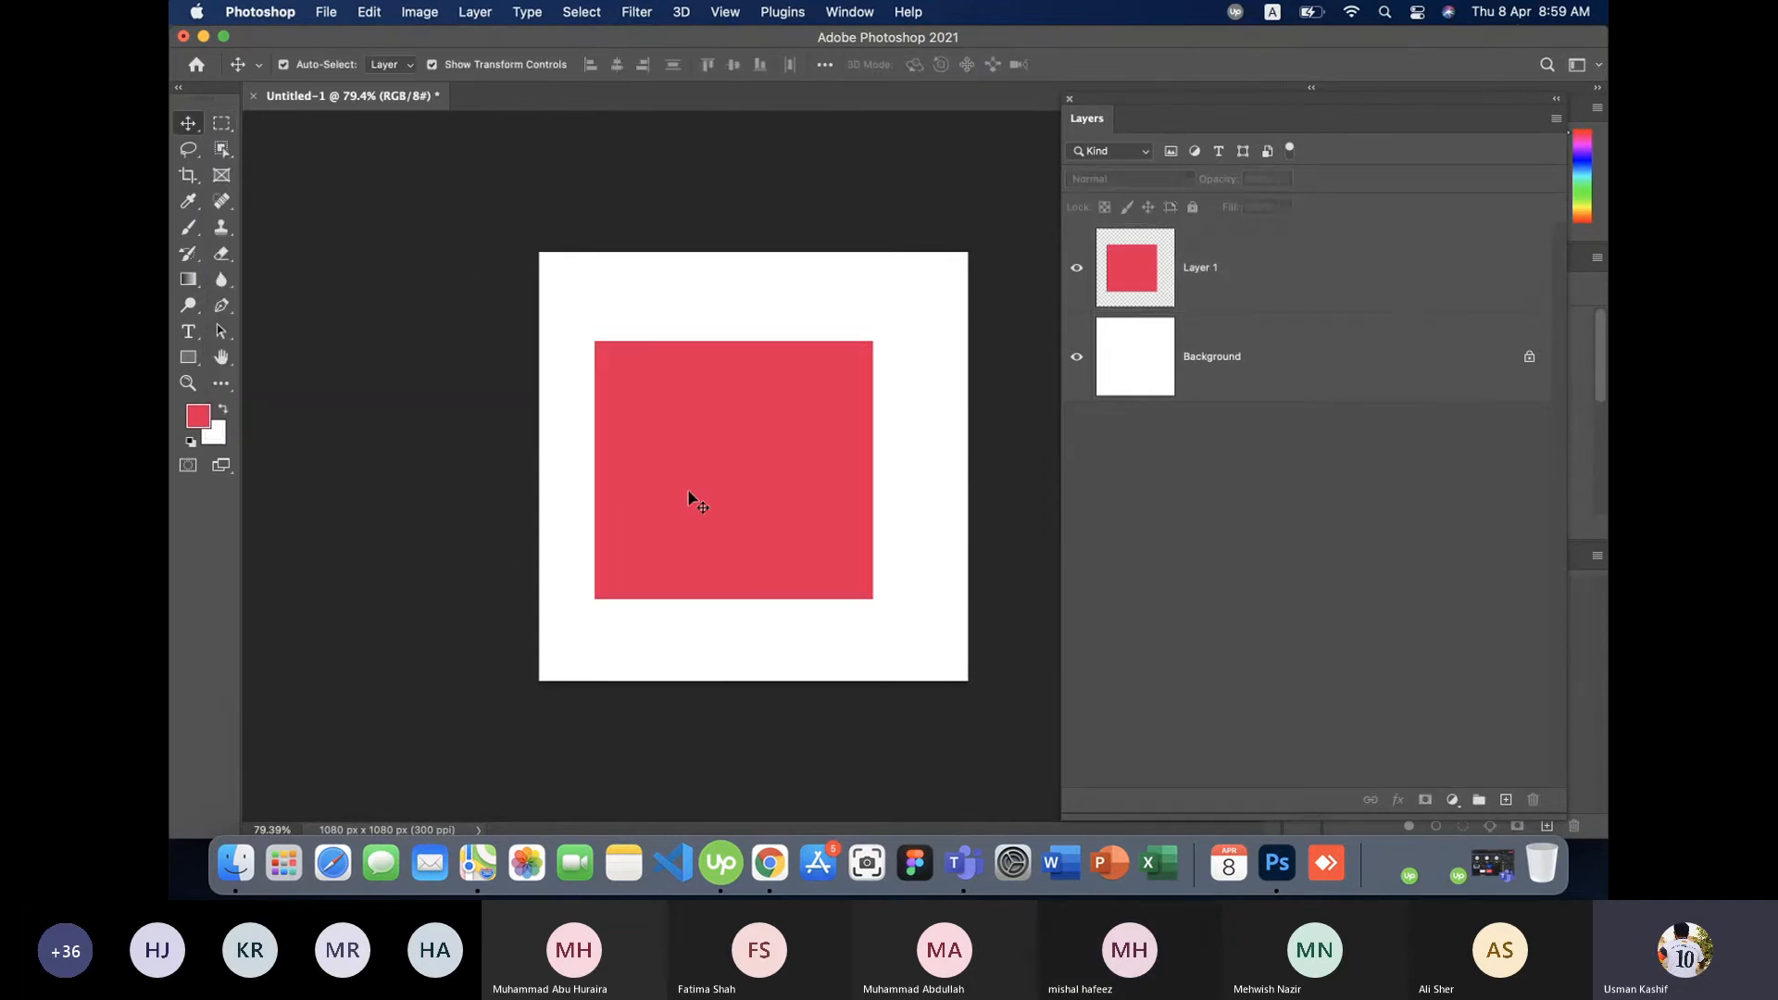
- Delete the red rectangle's layer and undo the deletion
{"action": "left_click", "coordinate": [1278, 293]}
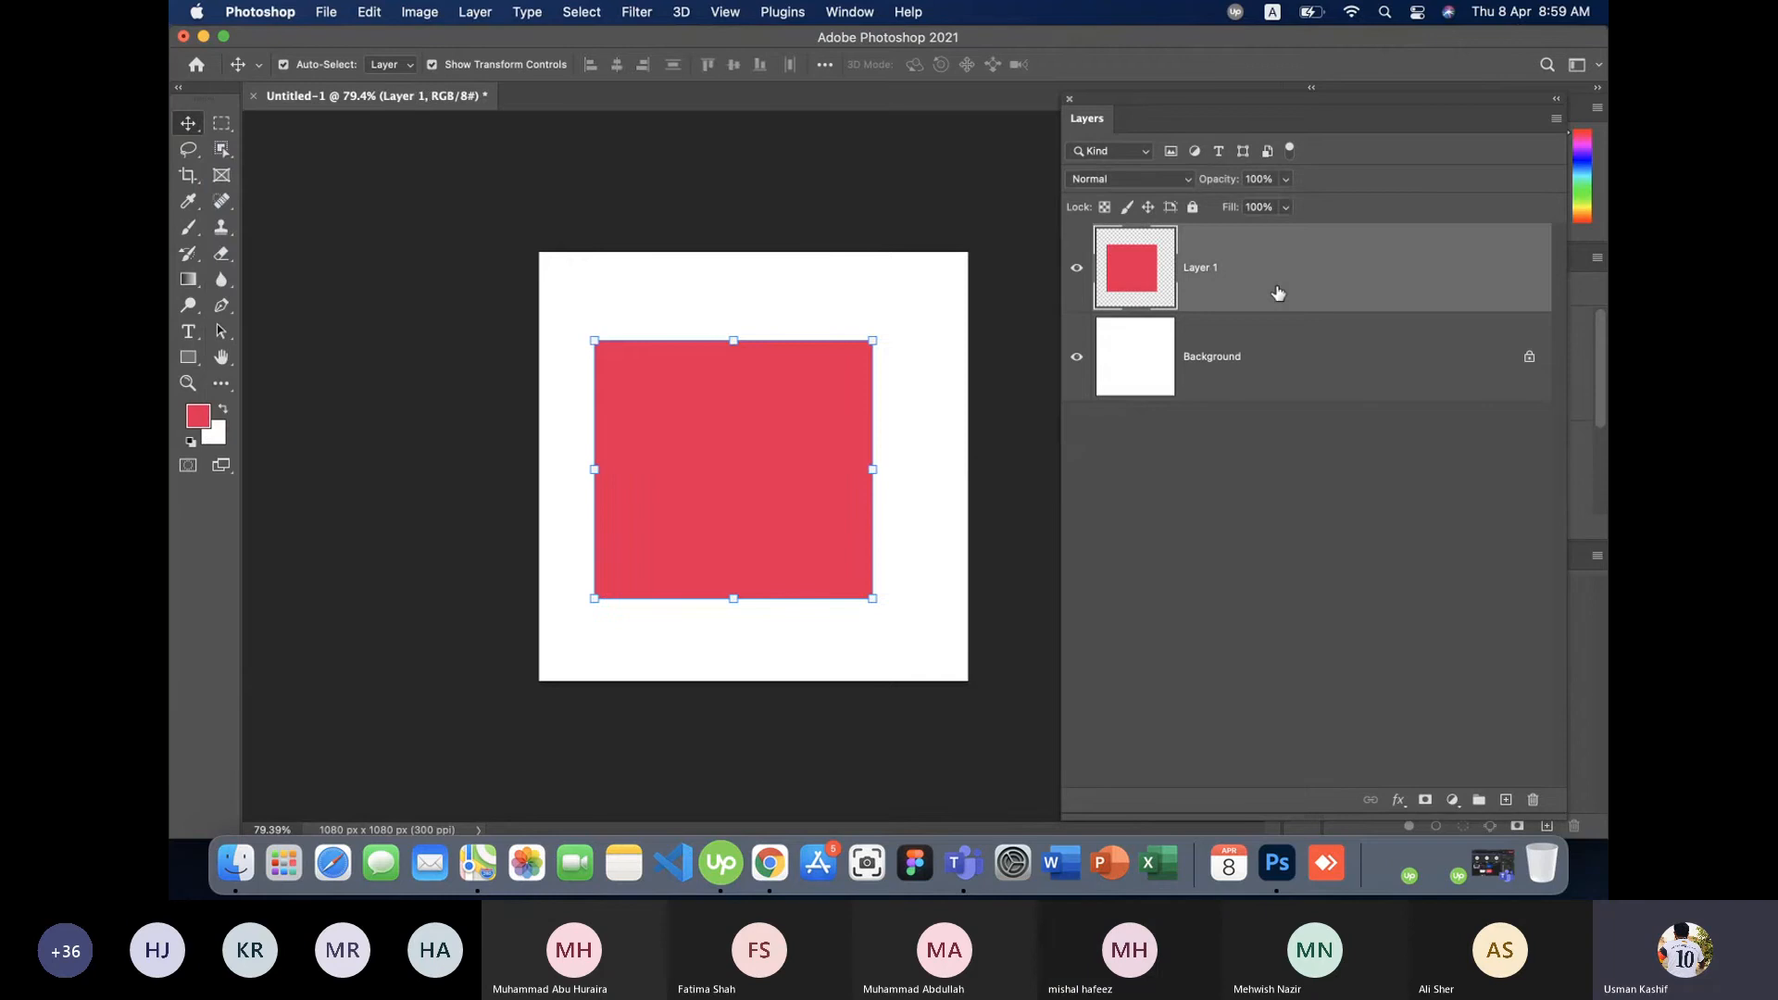
{"action": "key", "text": "BackSpace"}
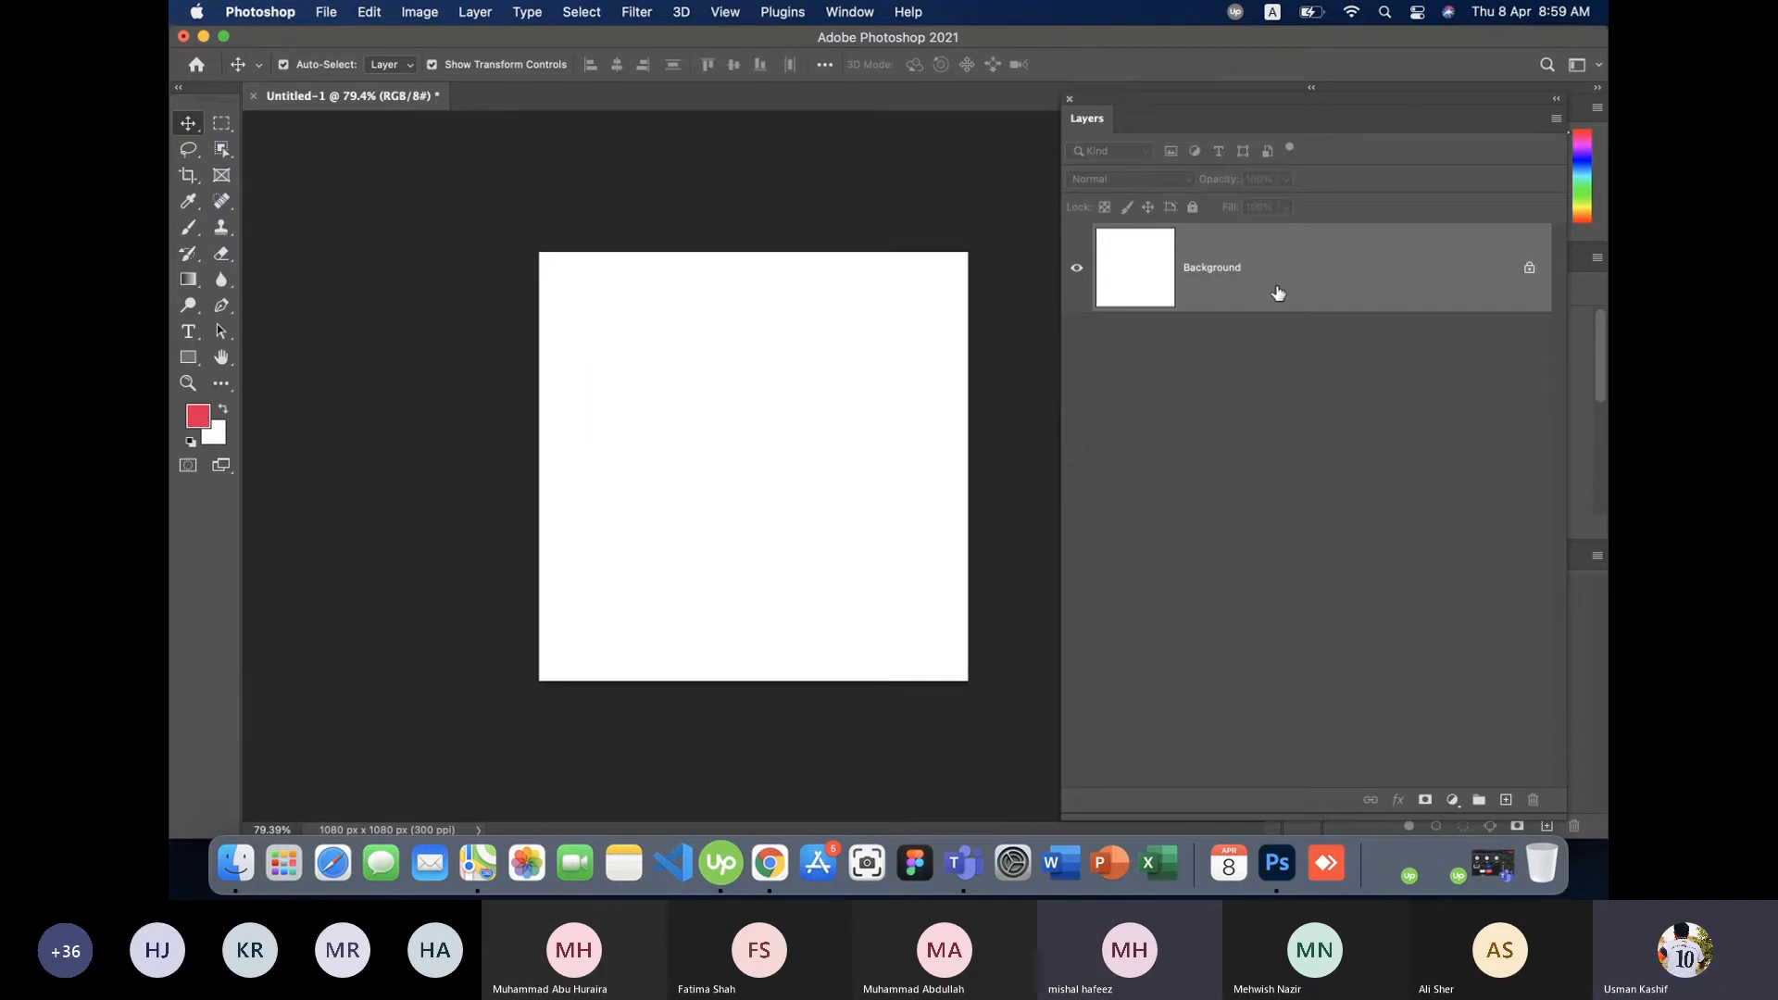
{"action": "key", "text": "super+z"}
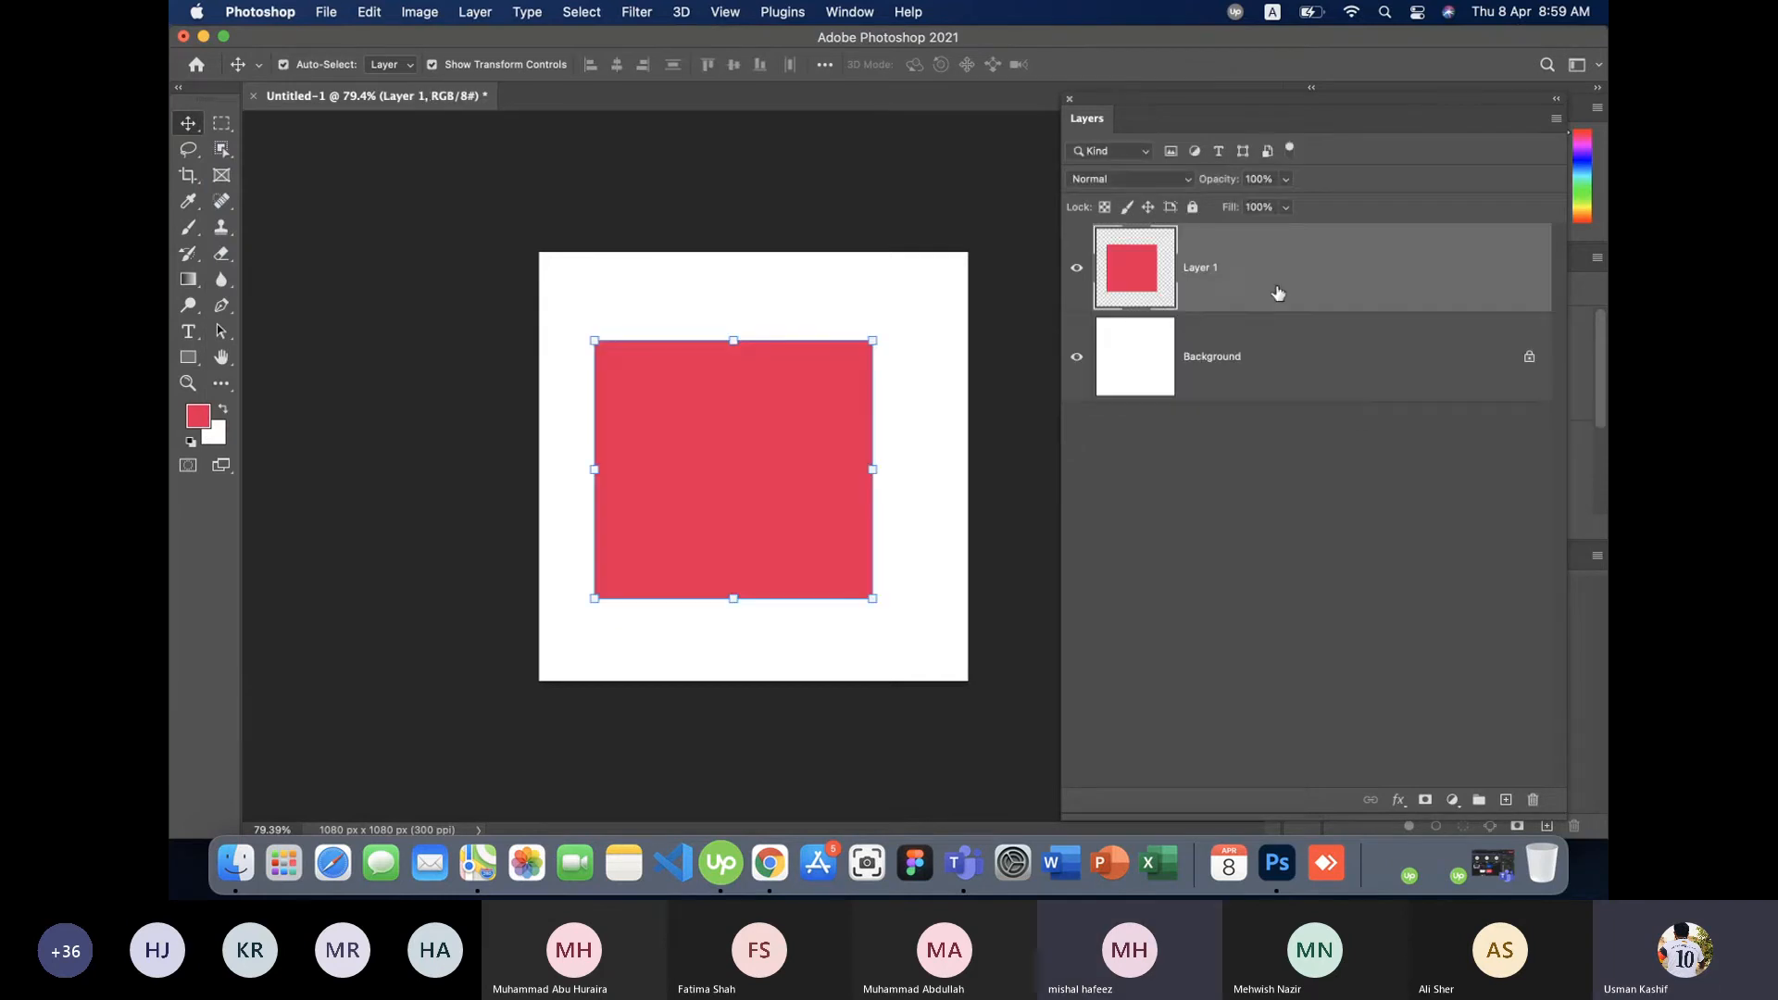
- Remove Layer 1 with the red rectangle by dropping it onto the layer trash
{"action": "left_click", "coordinate": [1246, 274]}
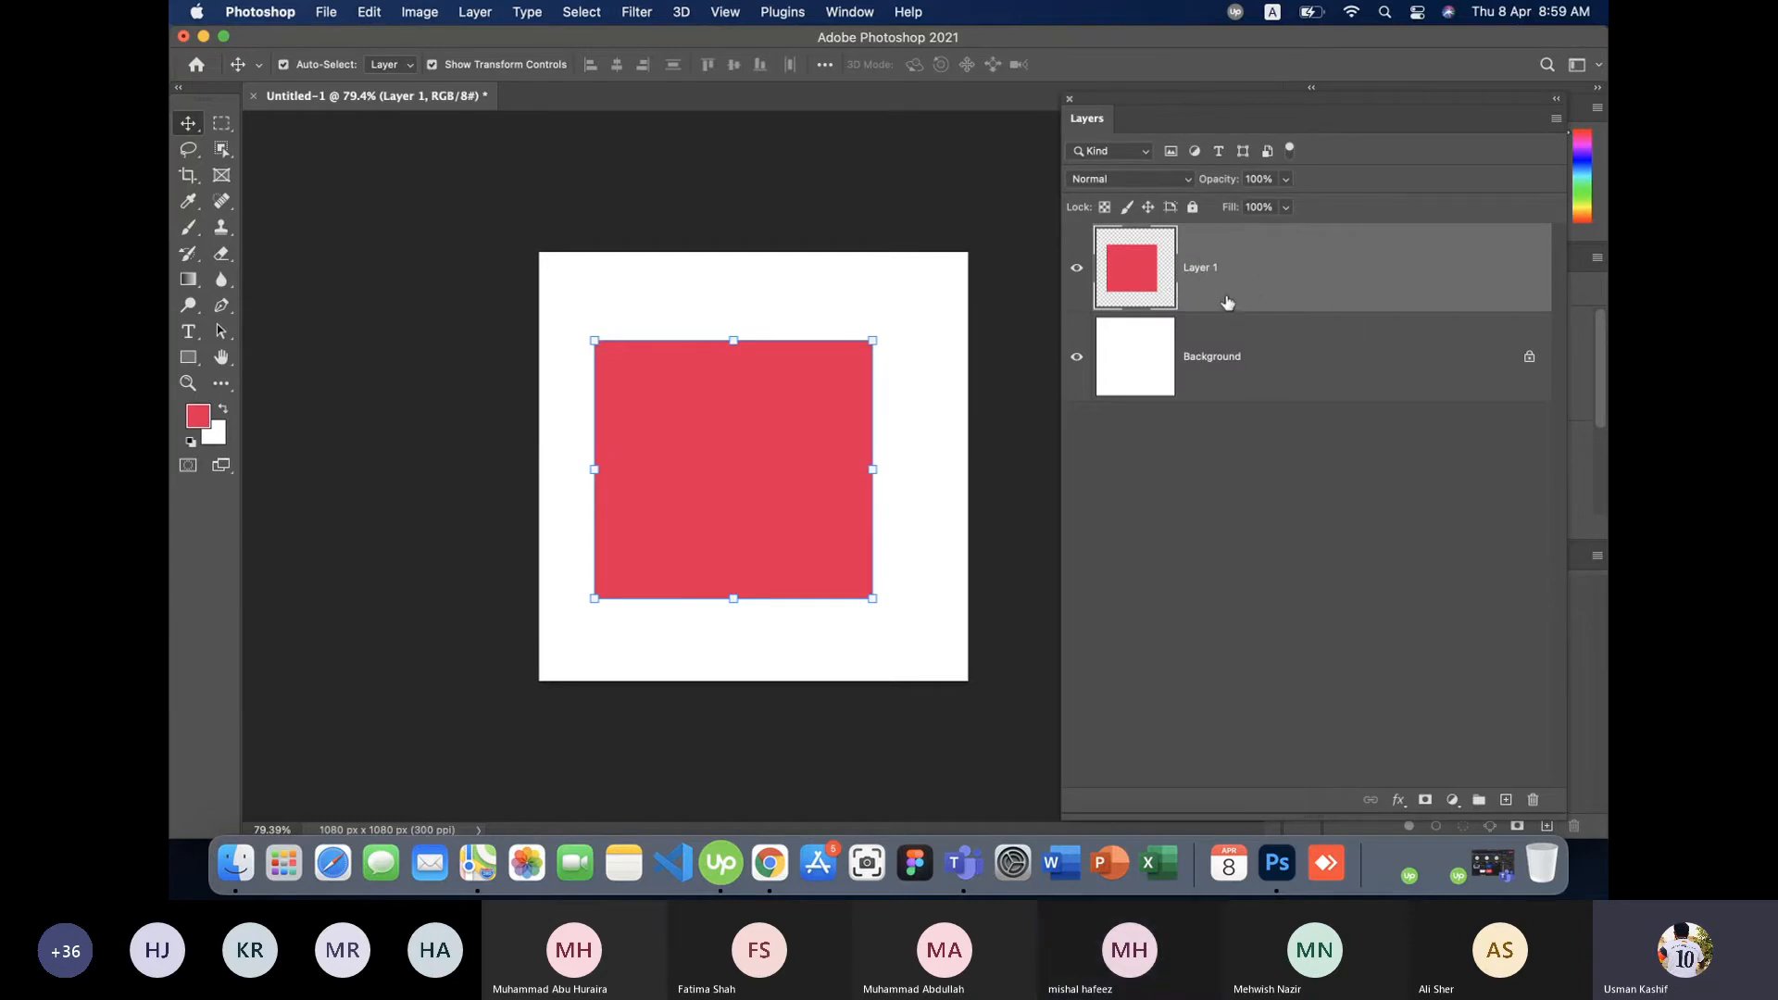
{"action": "left_click_drag", "start_coordinate": [1380, 294], "coordinate": [1534, 799]}
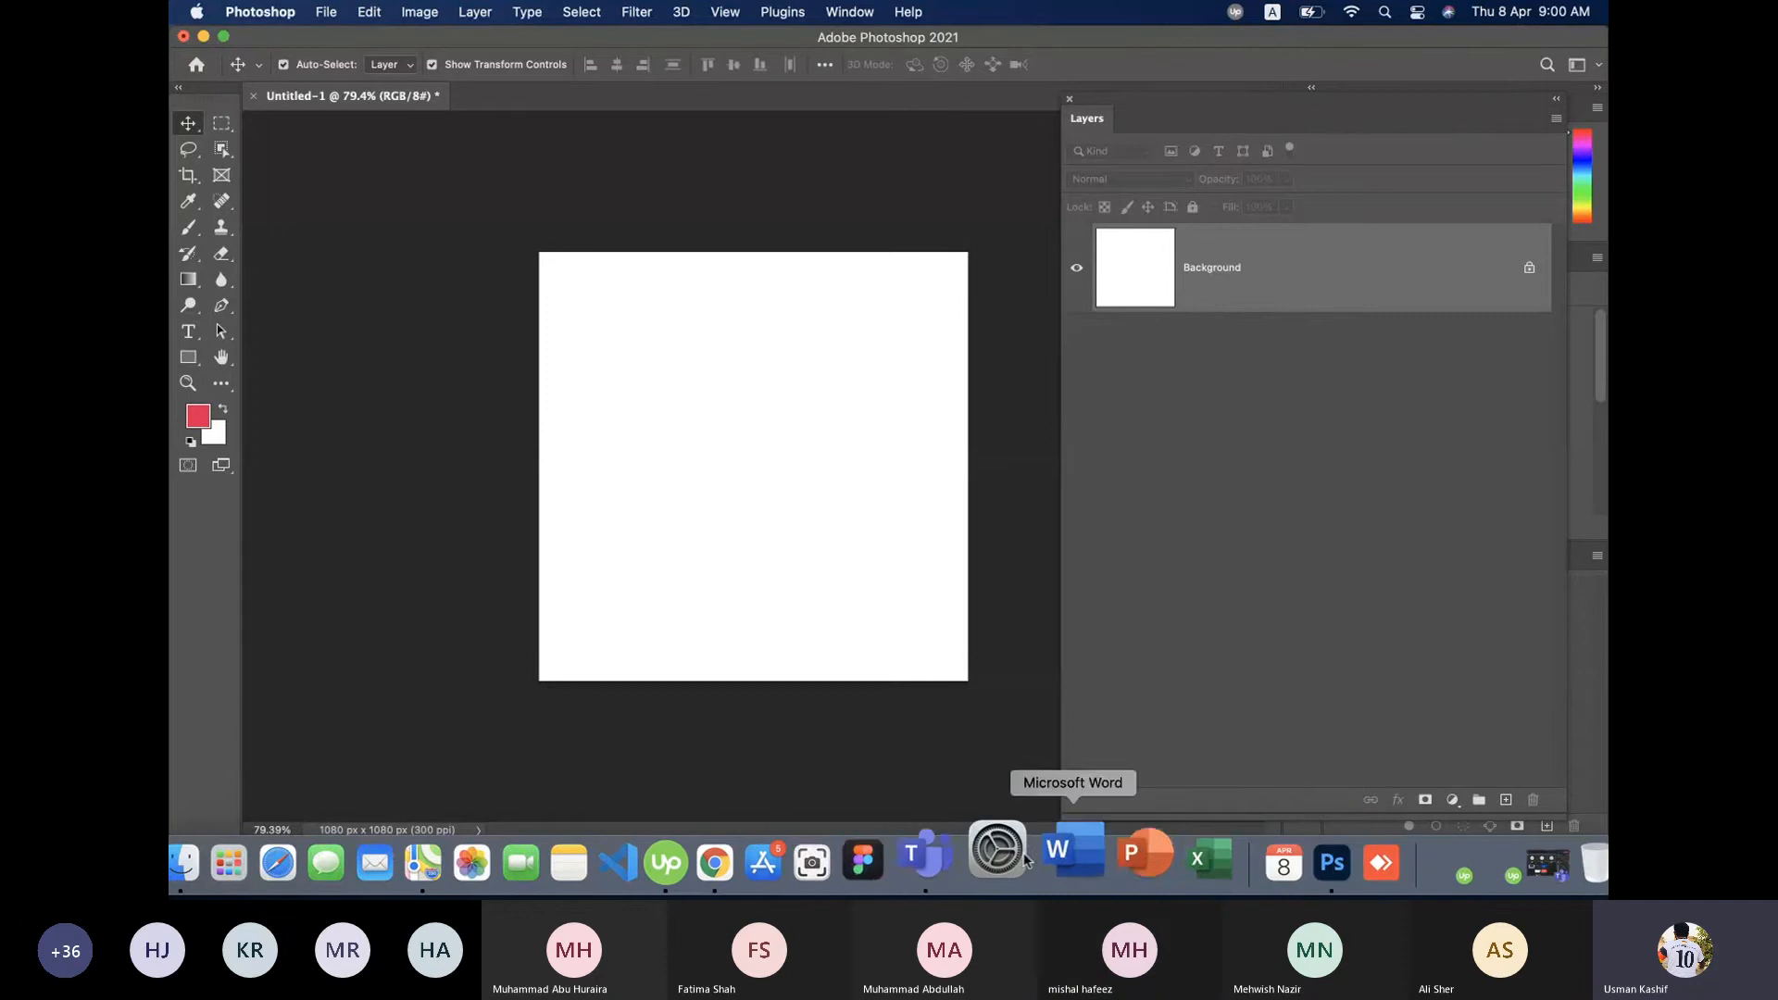
- Switch to Chrome and search Google Images for "male model jacket"
{"action": "left_click", "coordinate": [769, 851]}
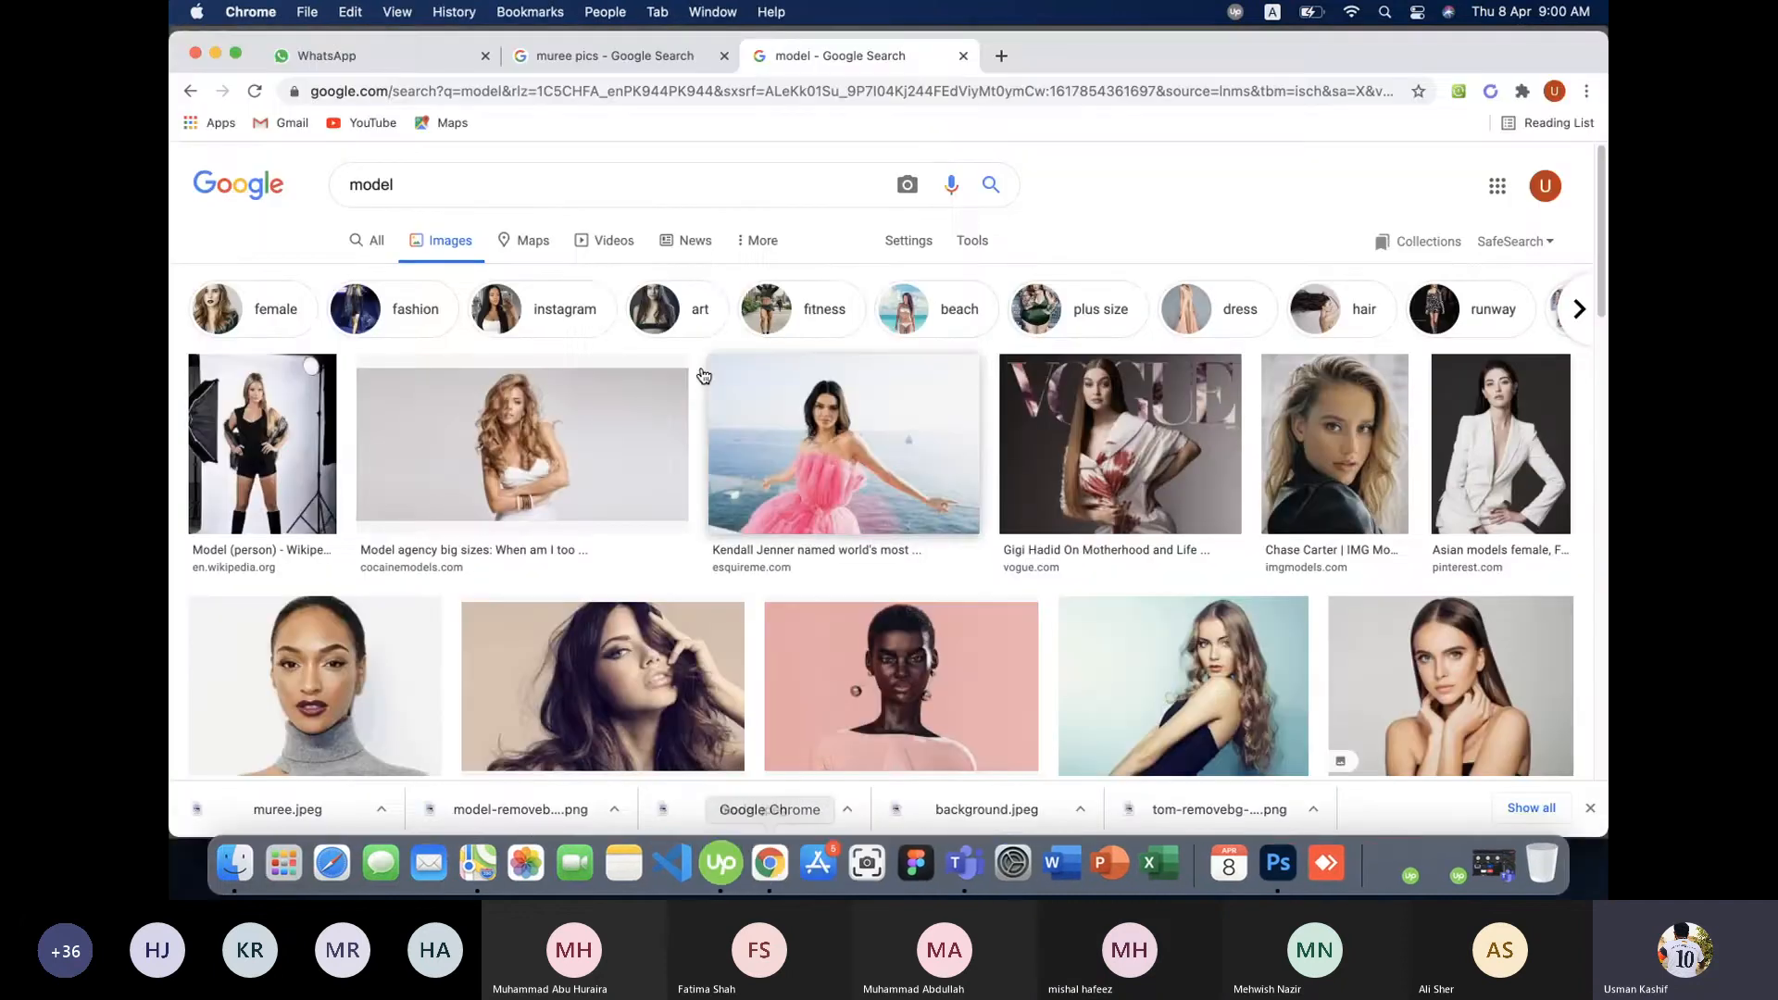
{"action": "double_click", "coordinate": [486, 187]}
{"action": "type", "text": "male"}
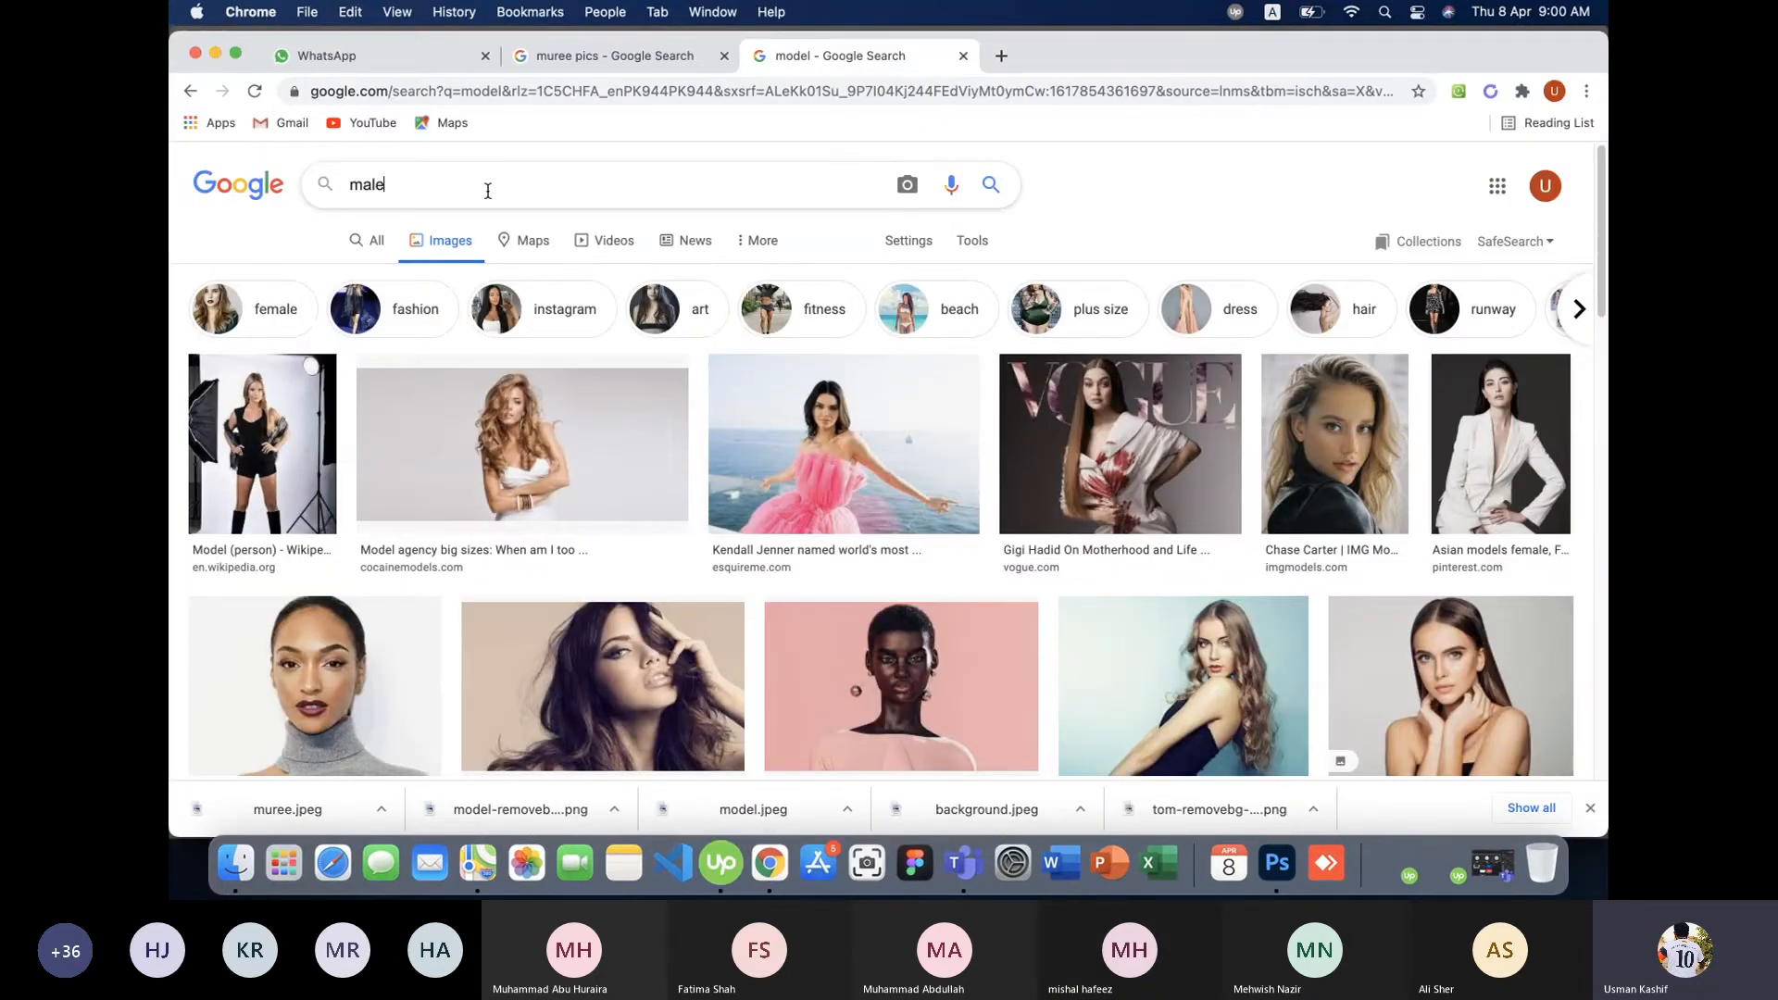
{"action": "type", "text": " model jacket"}
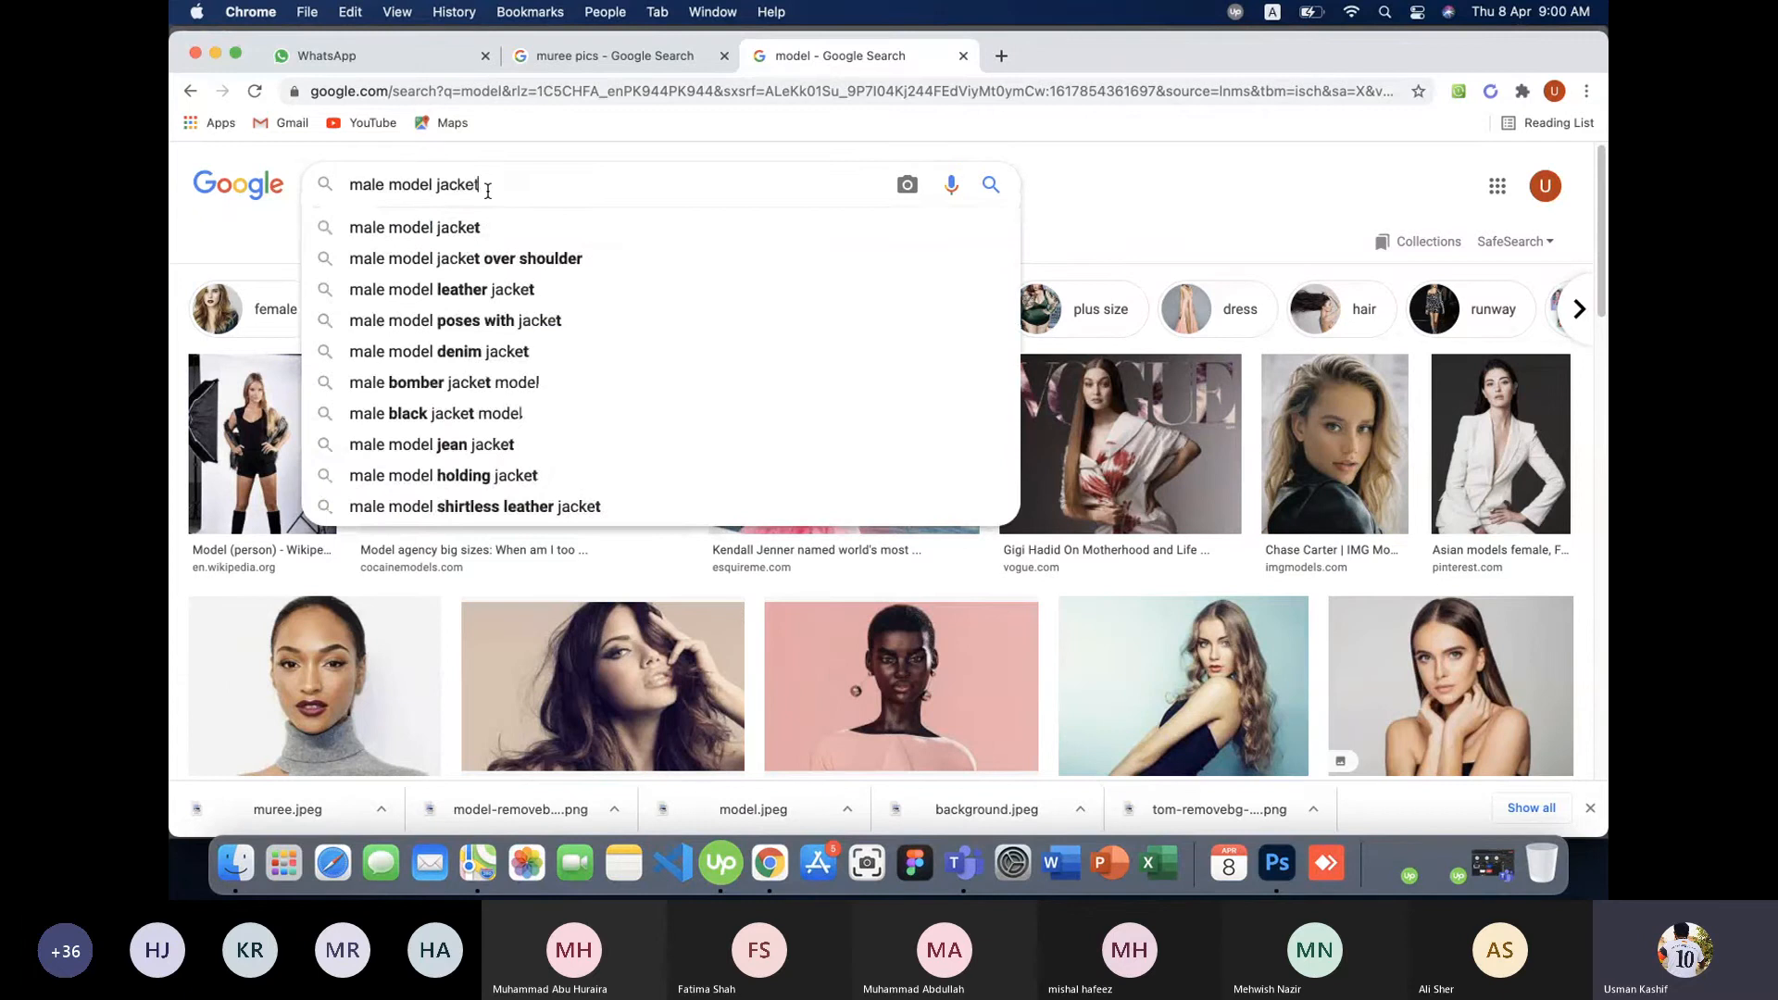
{"action": "key", "text": "Return"}
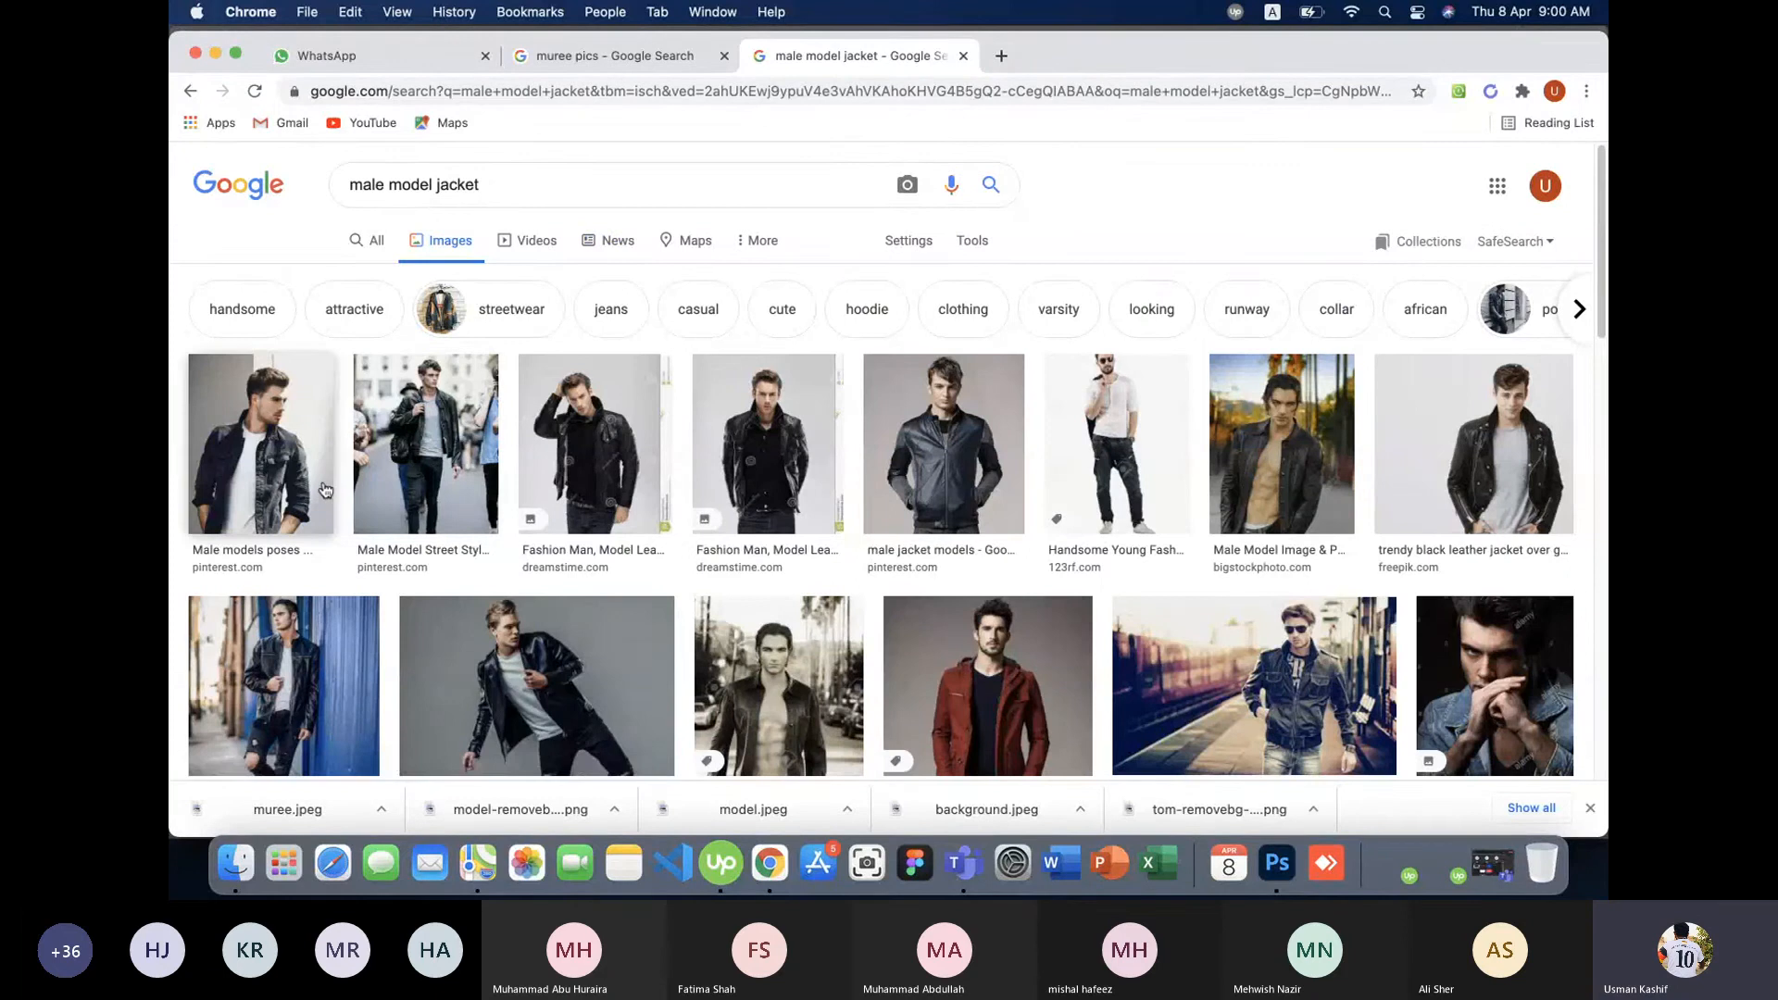
- Save The Fashionisto's picture of the leaning man in a leather jacket to Downloads as a JPEG image
{"action": "left_click", "coordinate": [443, 655]}
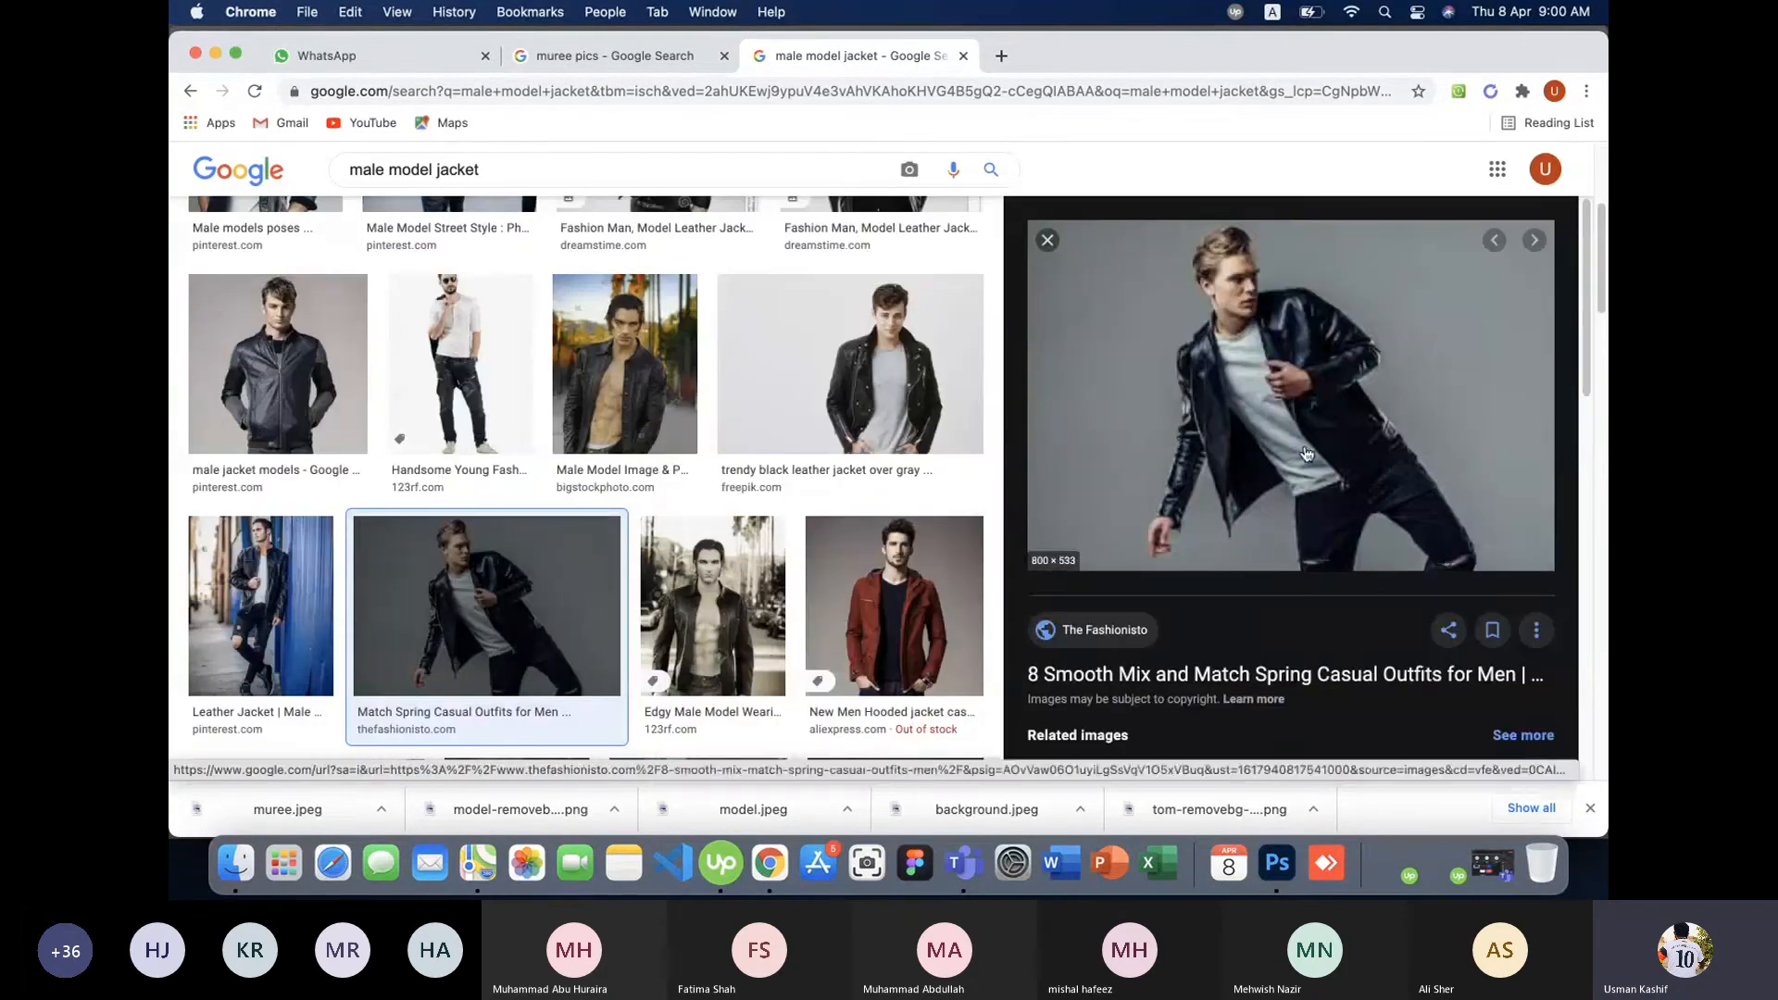
{"action": "right_click", "coordinate": [1276, 372]}
{"action": "left_click", "coordinate": [1270, 526]}
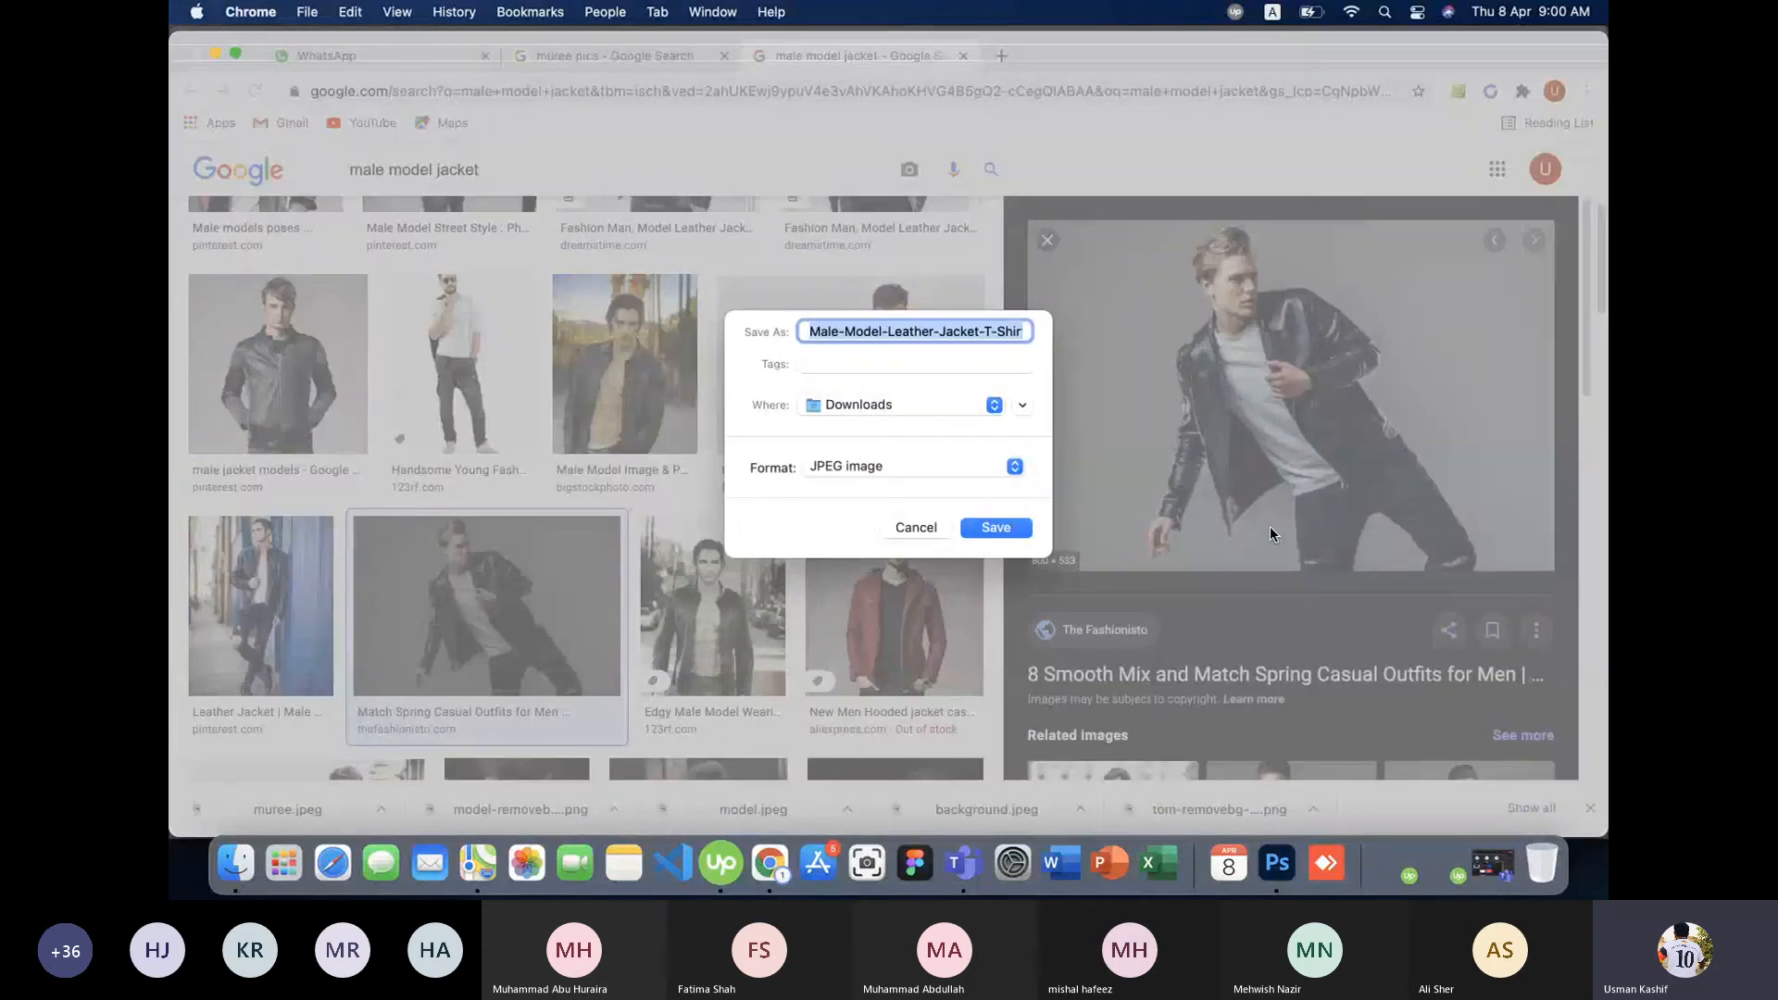
{"action": "key", "text": "Return"}
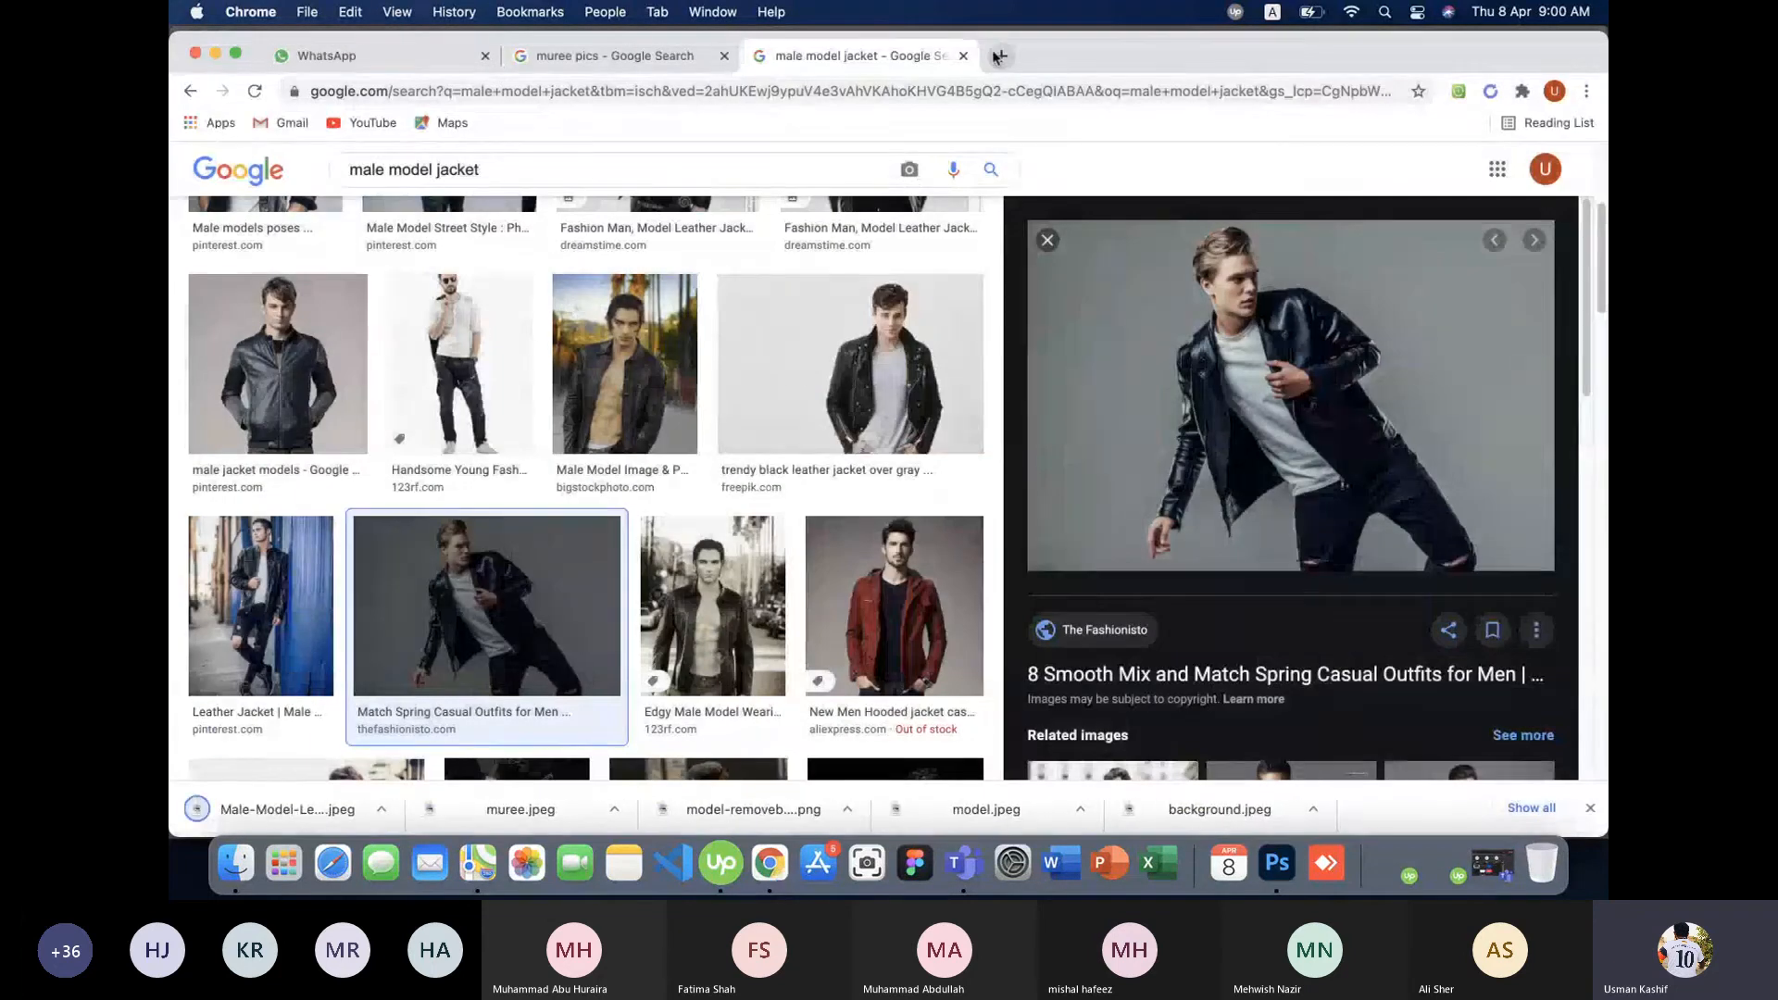
- Upload the saved leather jacket picture to remove.bg in a new tab and download the 612 × 408 preview without background
{"action": "left_click", "coordinate": [998, 57]}
{"action": "type", "text": "remove.bg"}
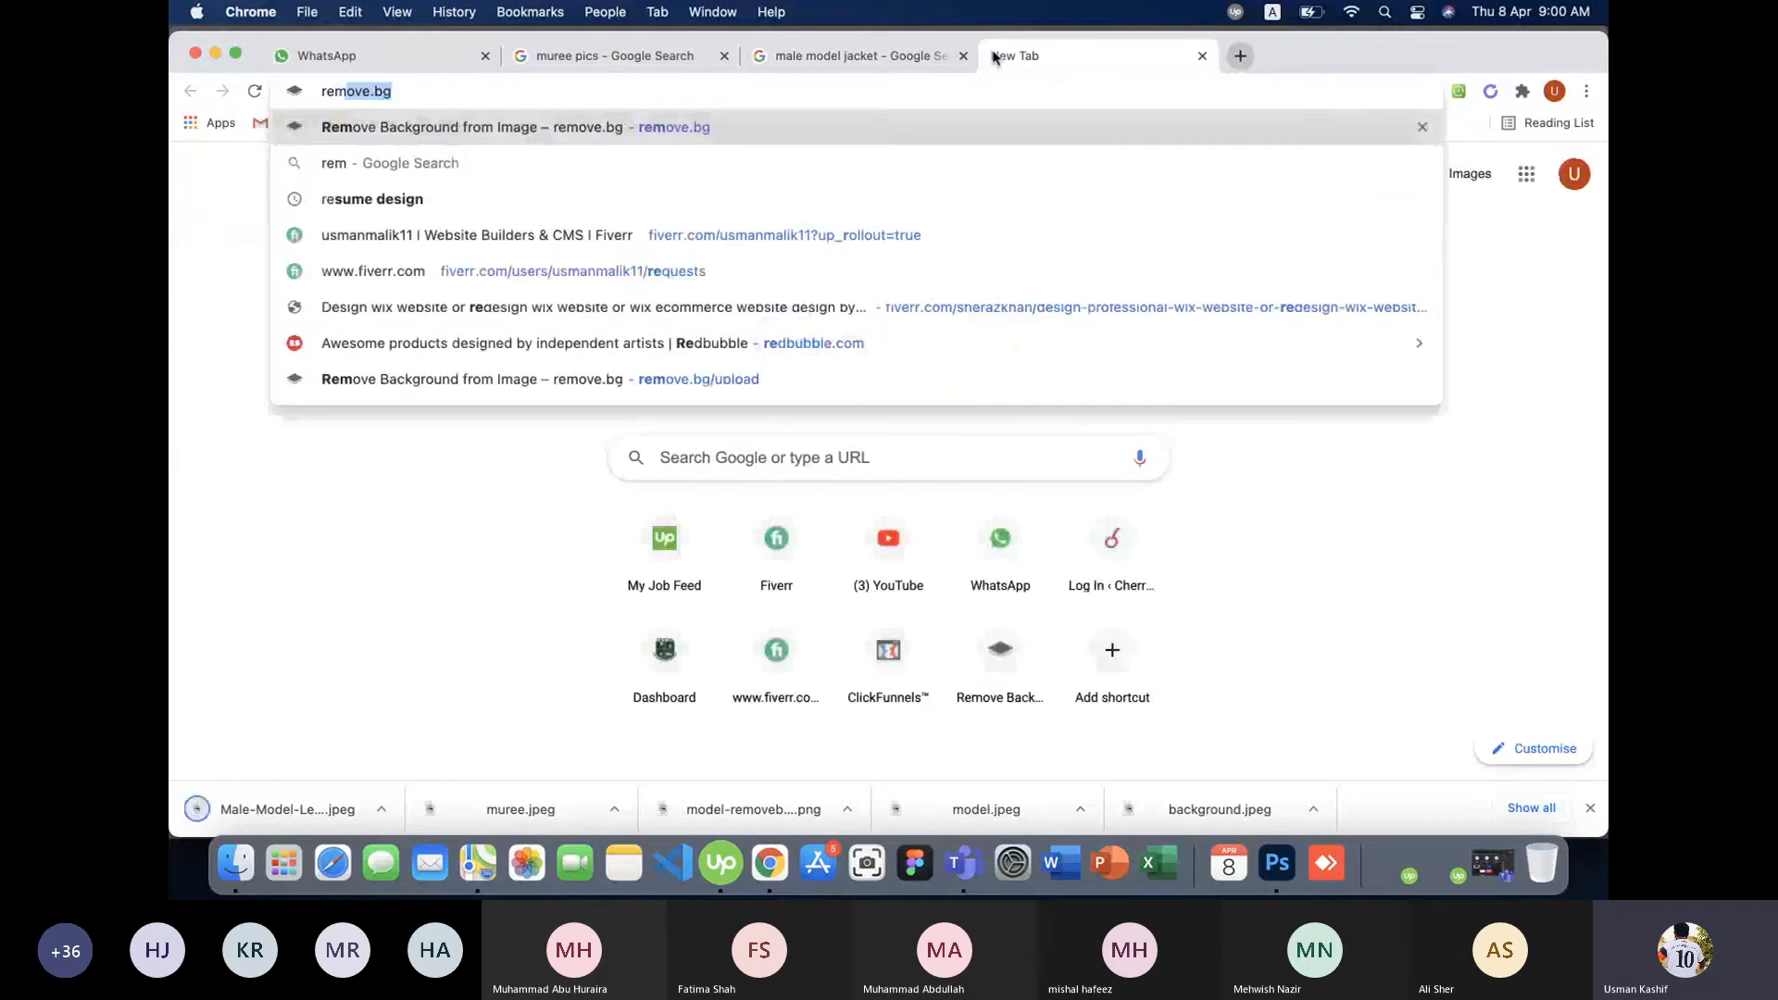
{"action": "key", "text": "Return"}
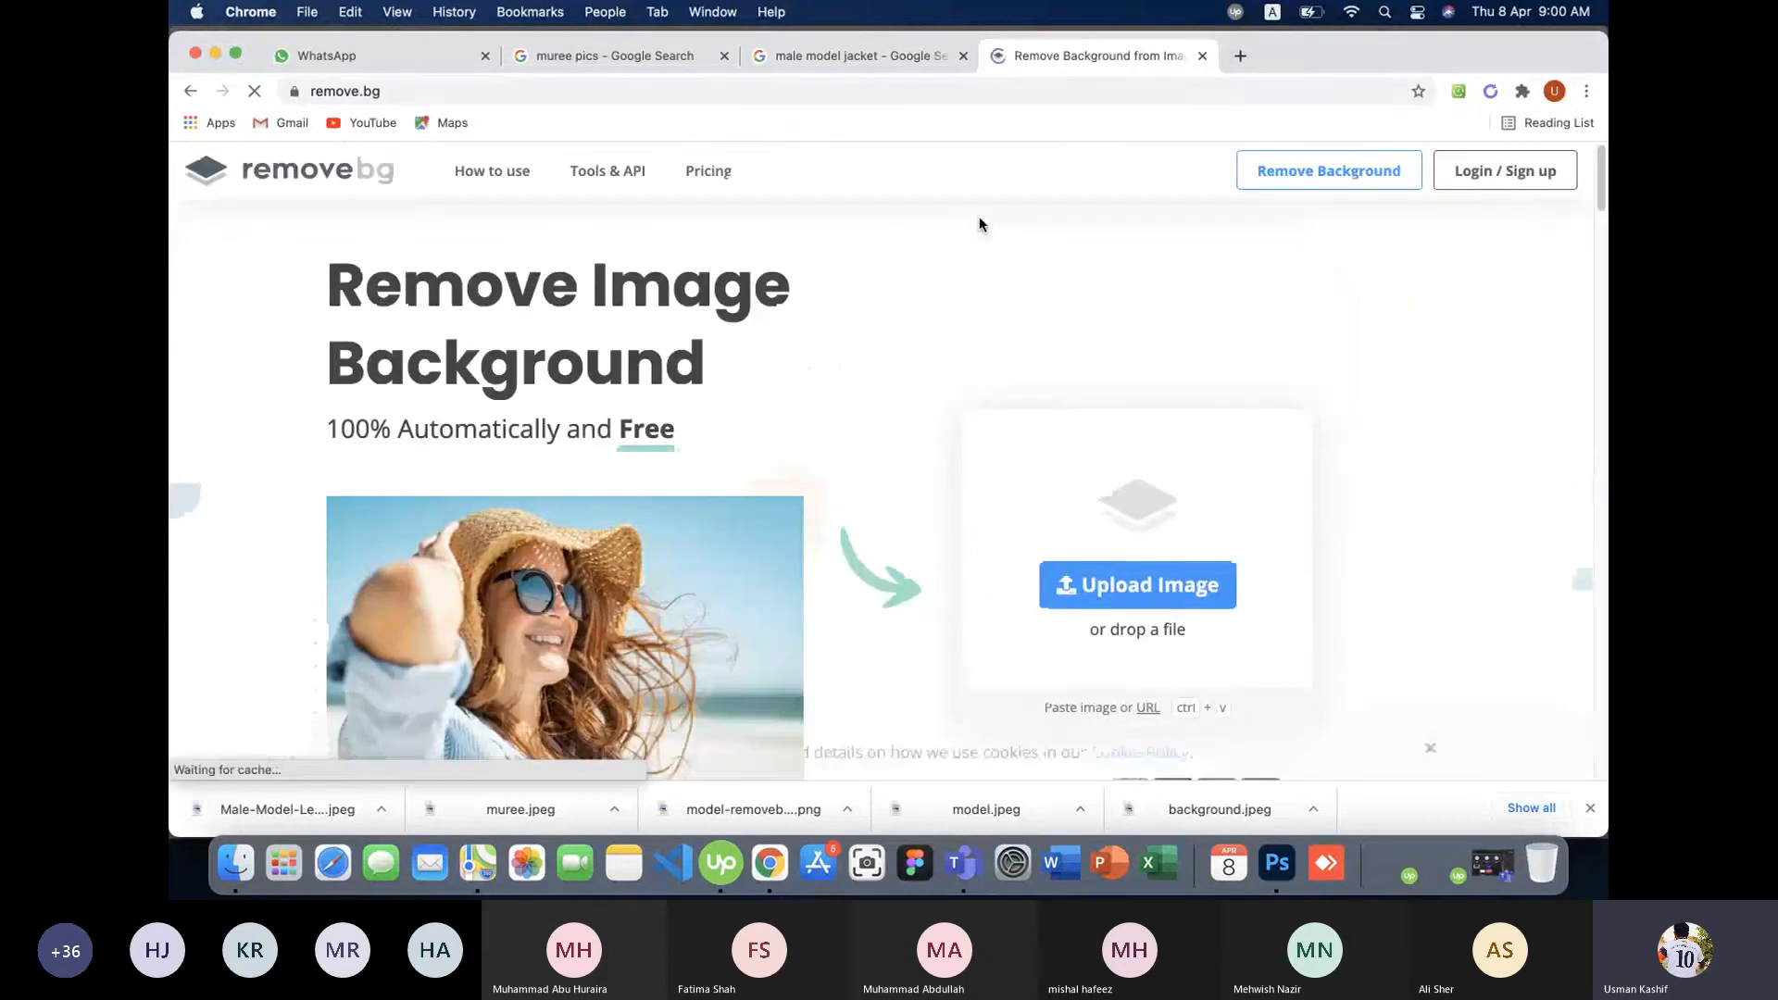
{"action": "left_click", "coordinate": [1113, 602]}
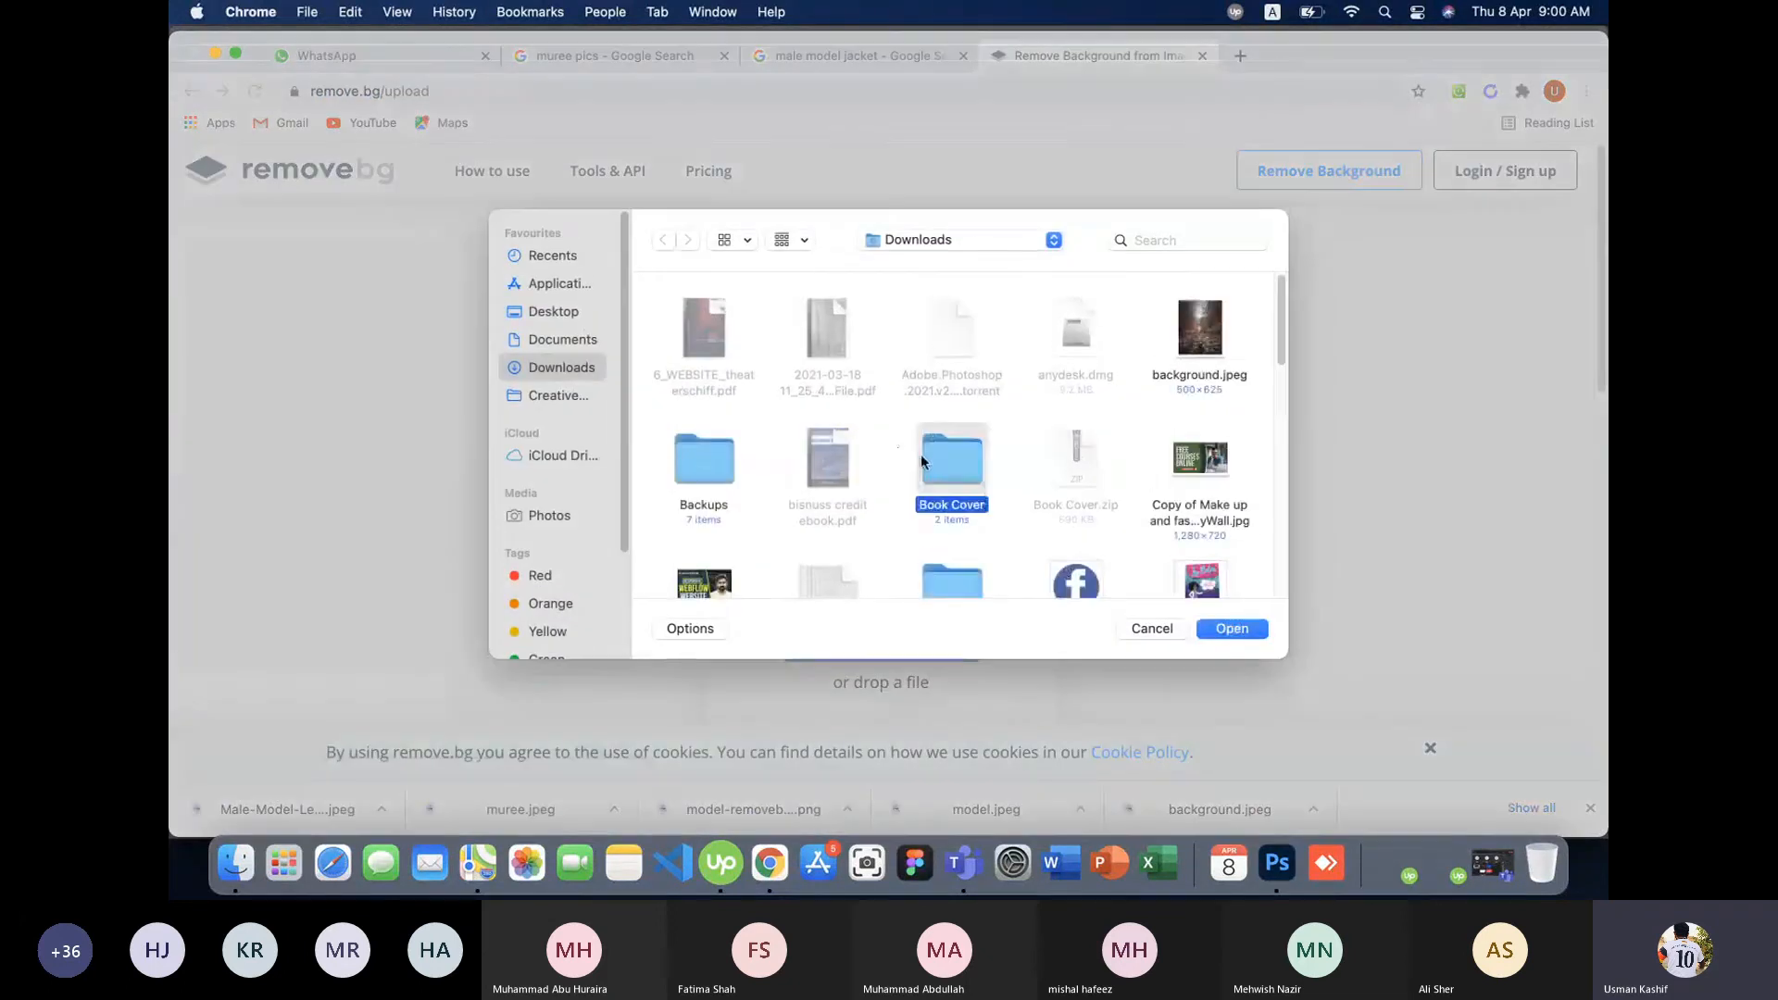
{"action": "key", "text": "Return"}
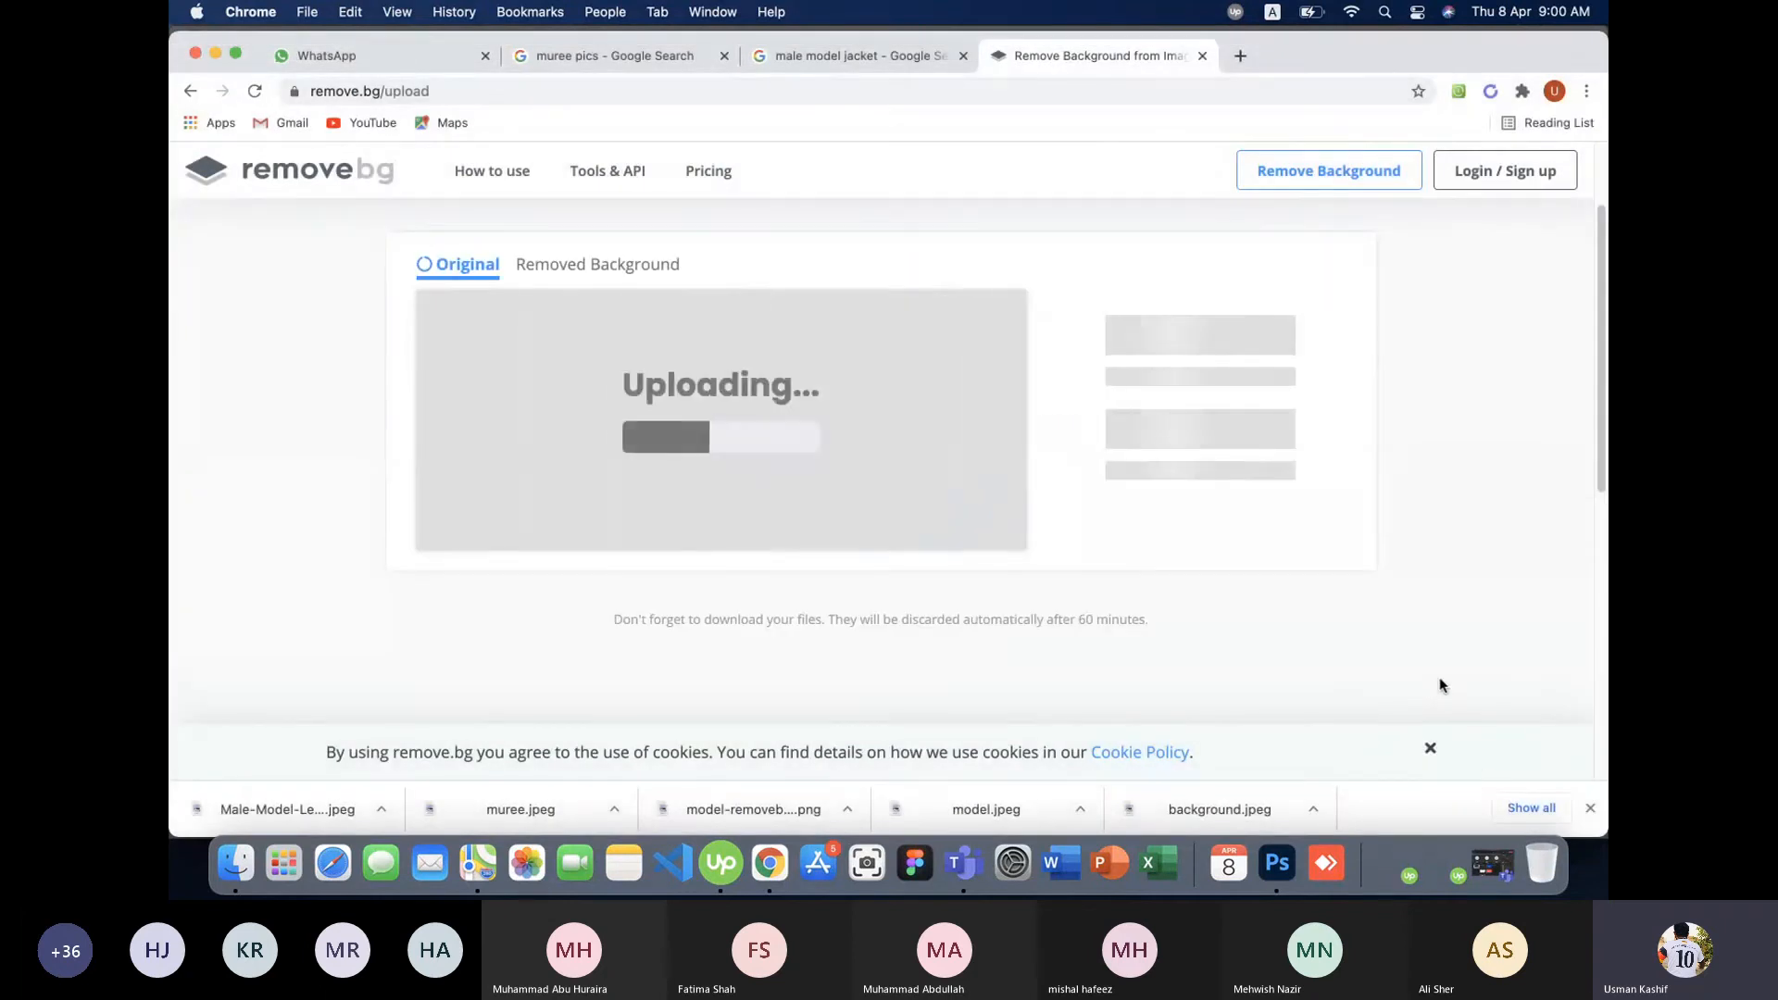
{"action": "left_click", "coordinate": [1586, 808]}
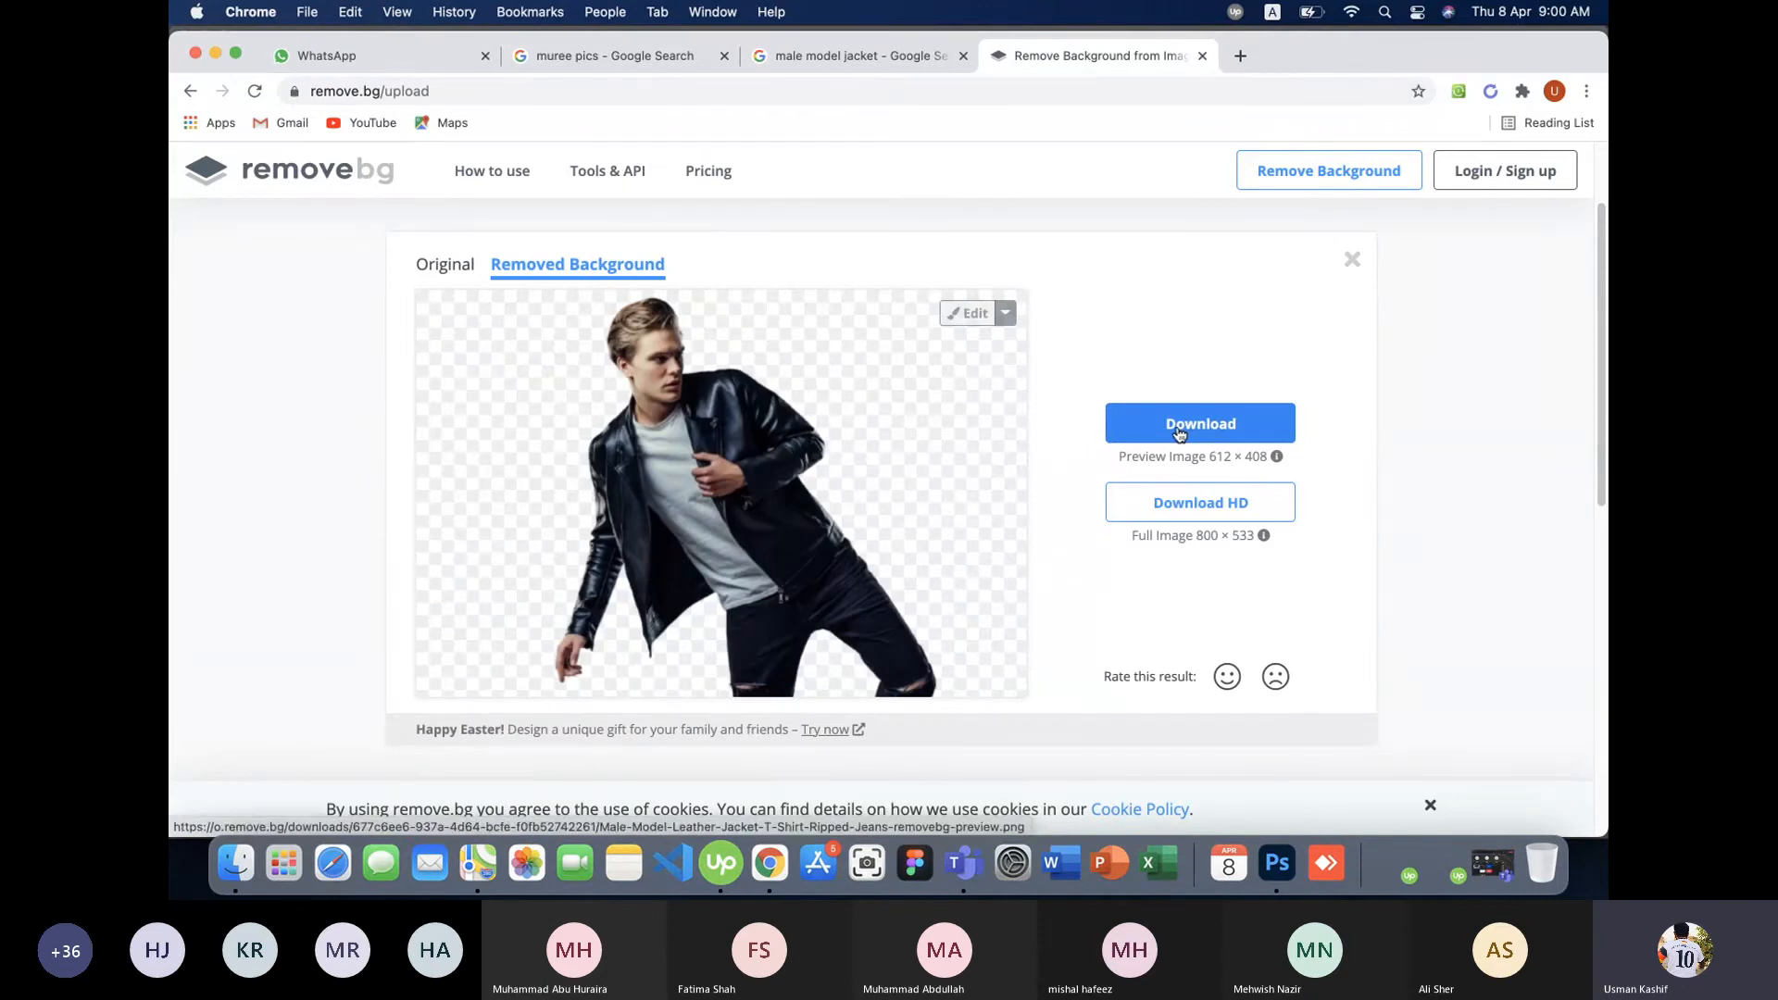
{"action": "left_click", "coordinate": [1178, 434]}
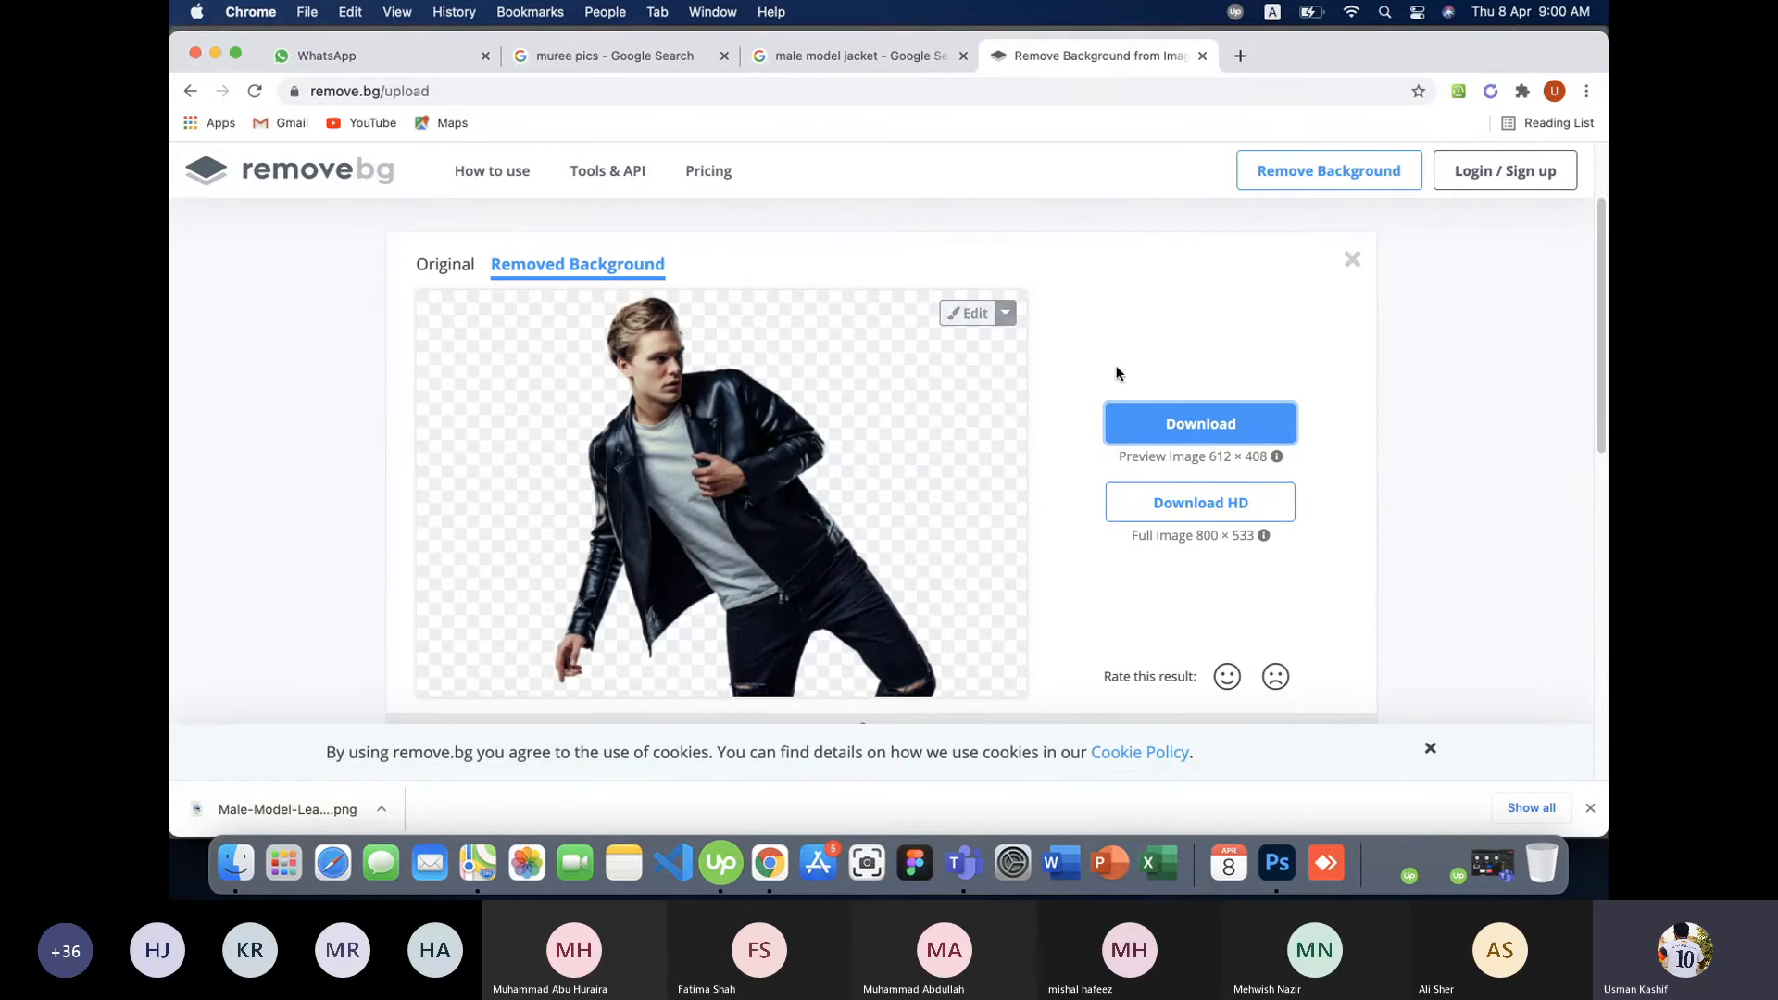
{"action": "left_click", "coordinate": [1242, 58]}
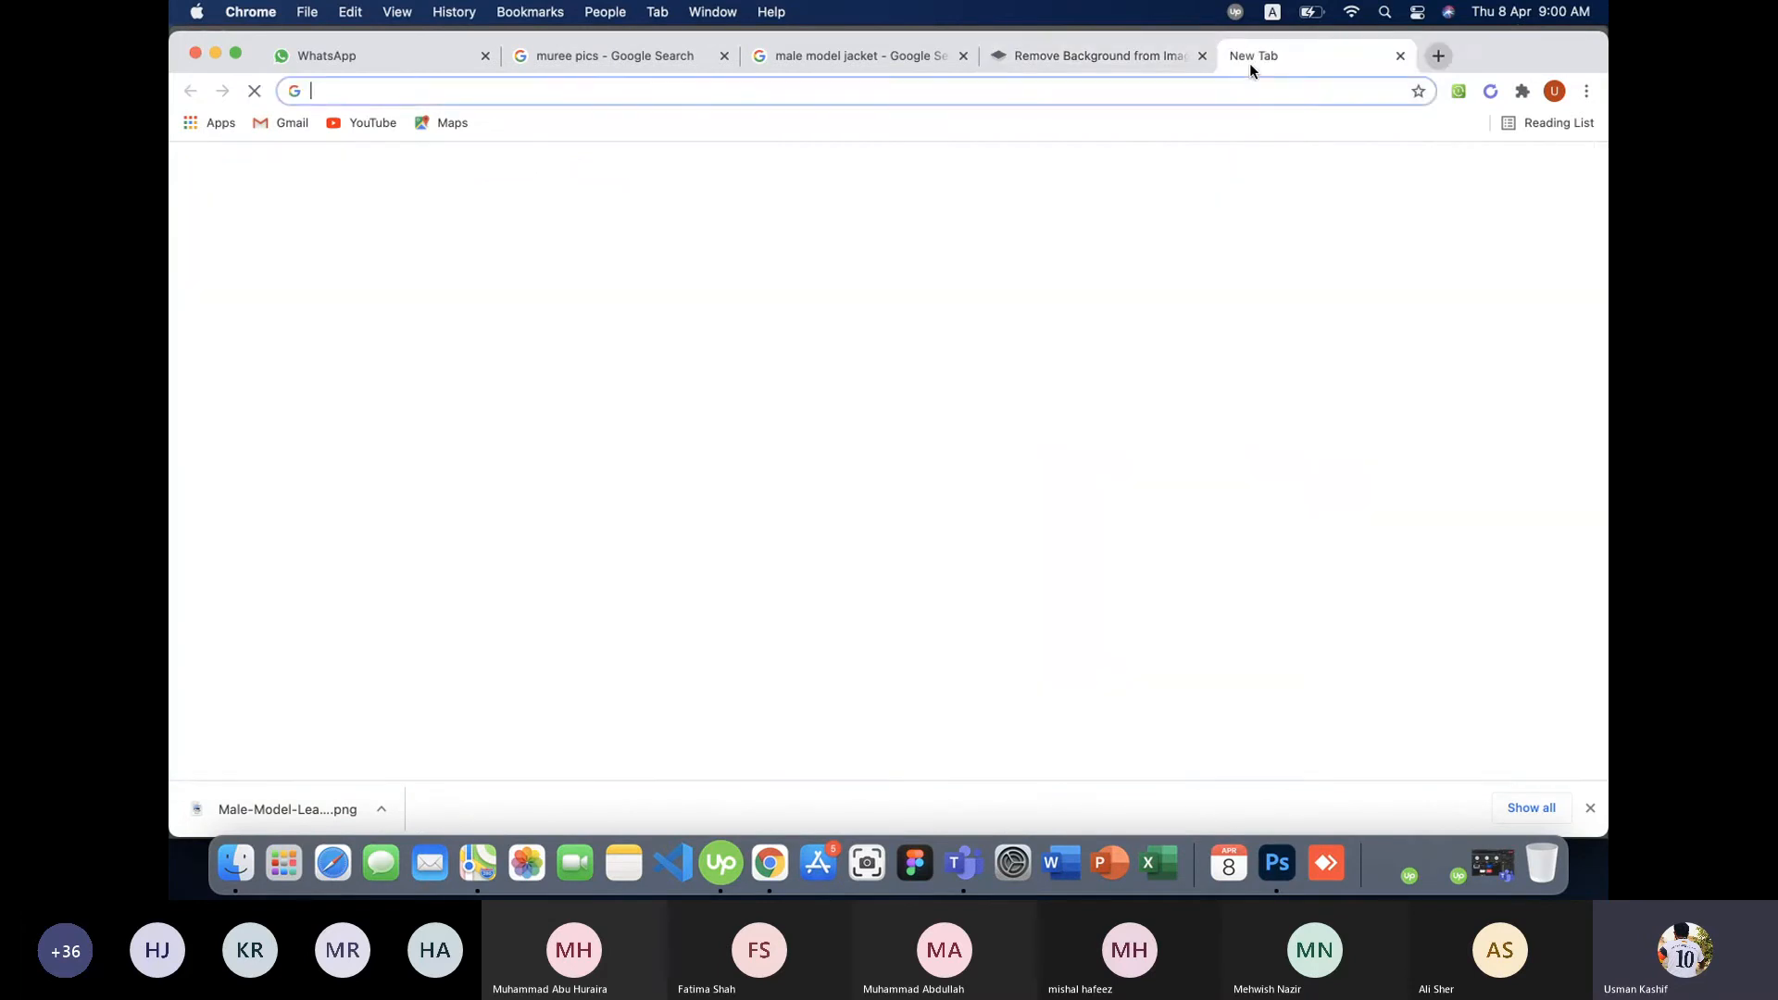
{"action": "type", "text": "col"}
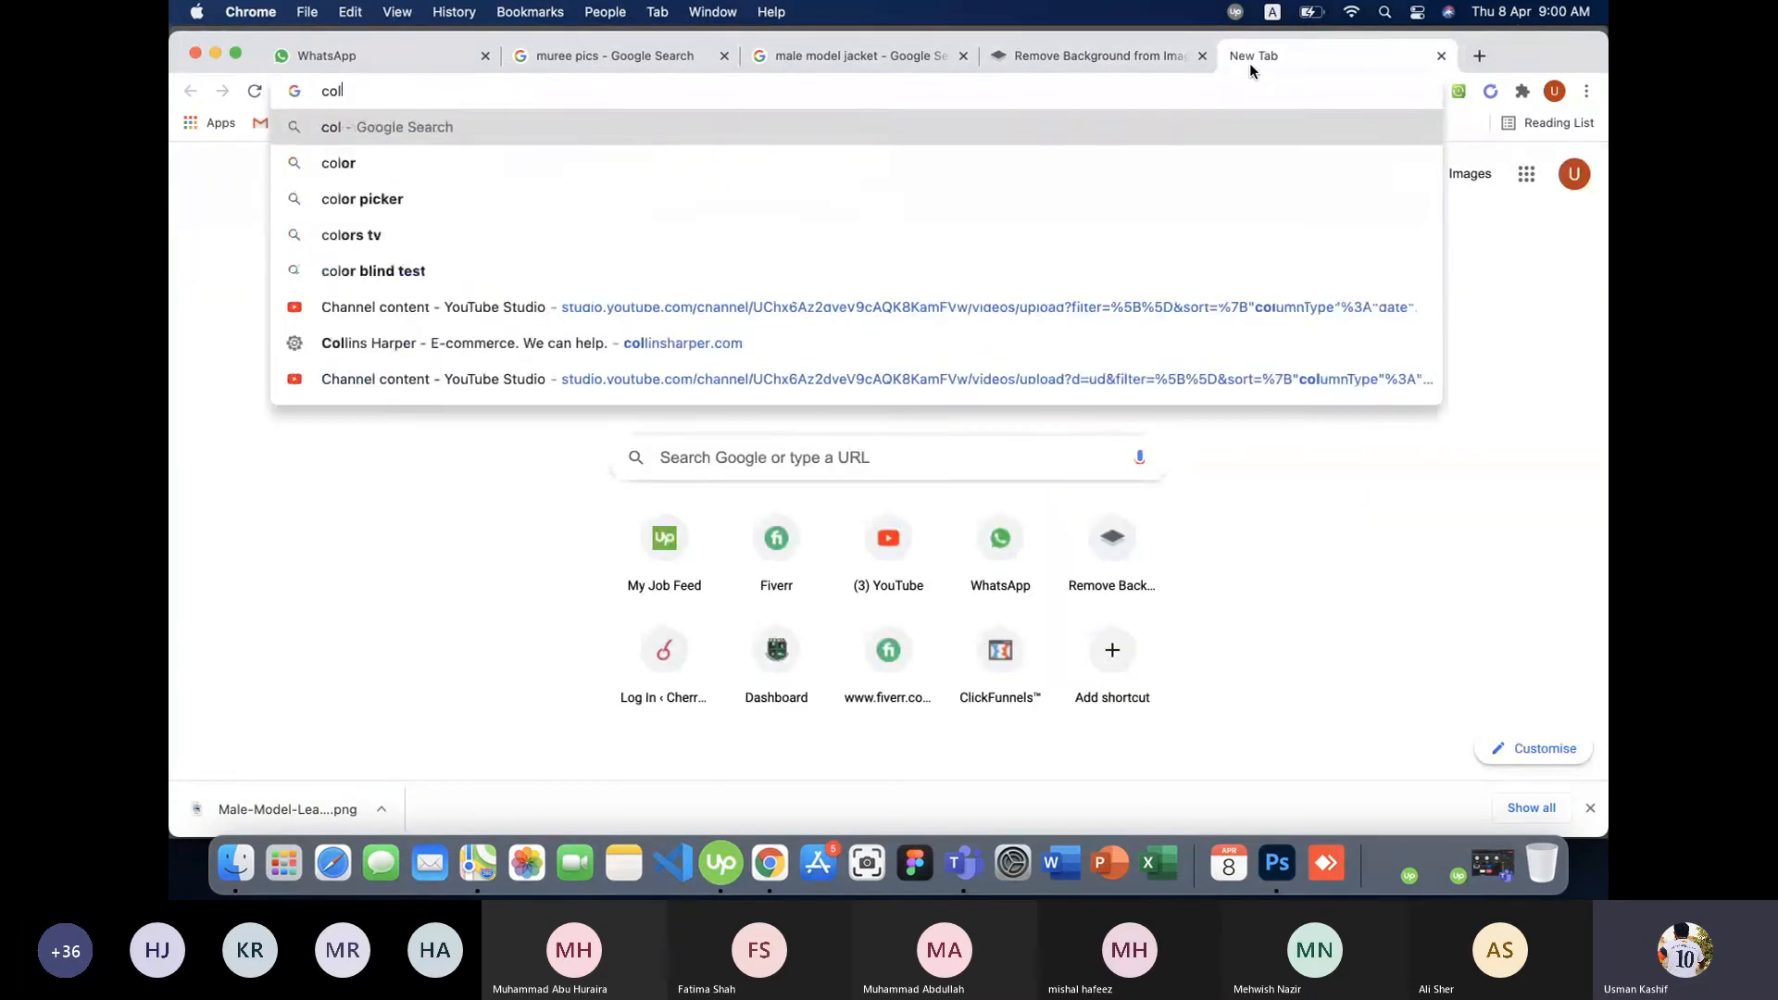
{"action": "key", "text": "BackSpace"}
{"action": "key", "text": "BackSpace"}
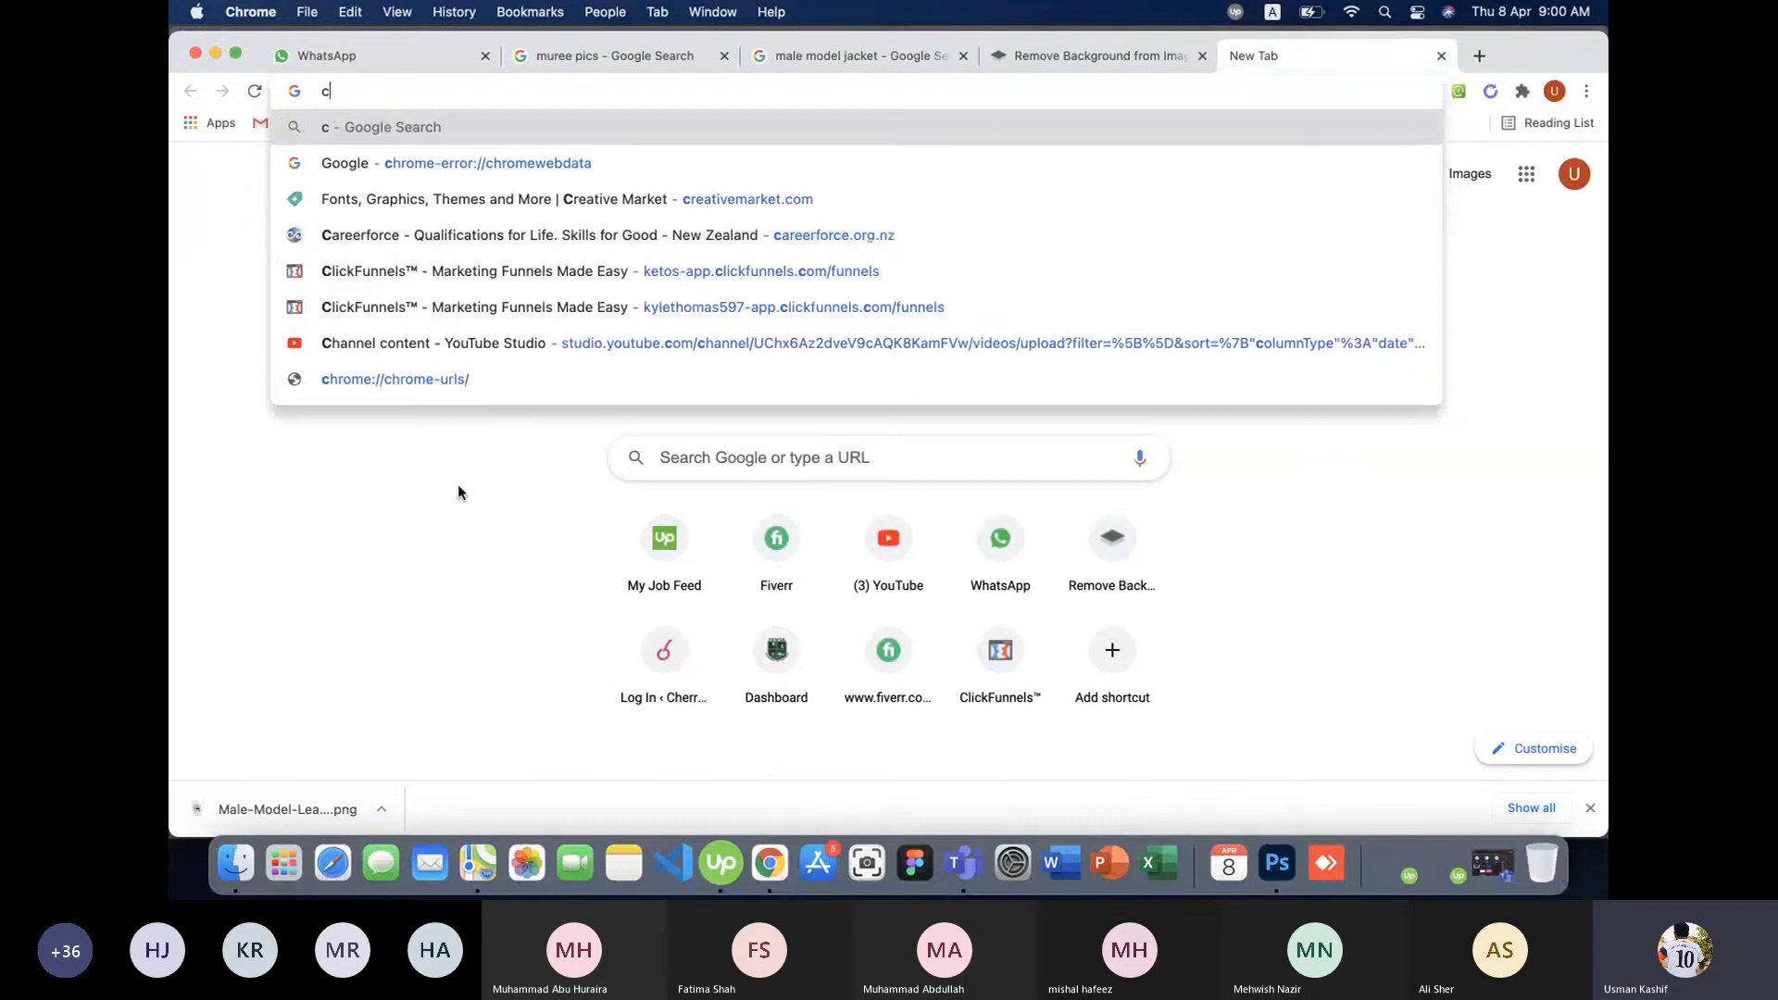
{"action": "left_click", "coordinate": [480, 509]}
- Switch to Photoshop and open the Male-Model-Leather-Jacket-T-Shirt-Ripped-Jeans-removebg-preview.png cut-out from Downloads
{"action": "left_click", "coordinate": [1269, 865]}
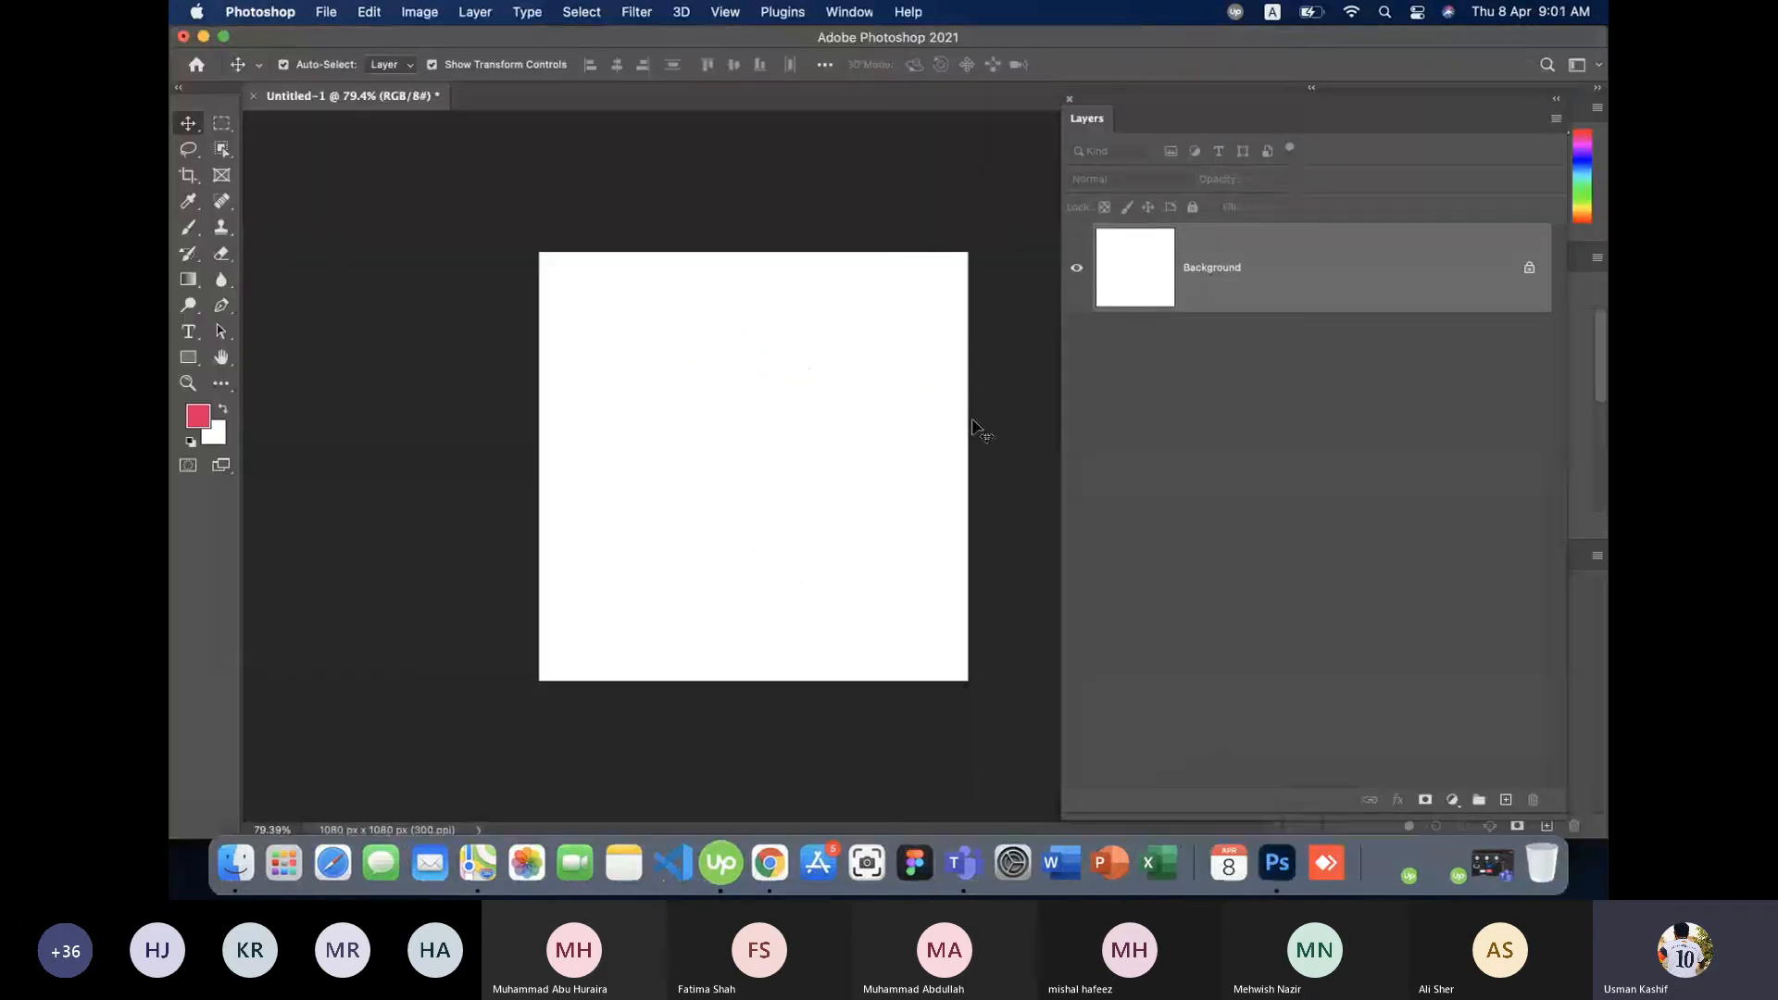
{"action": "key", "text": "super+o"}
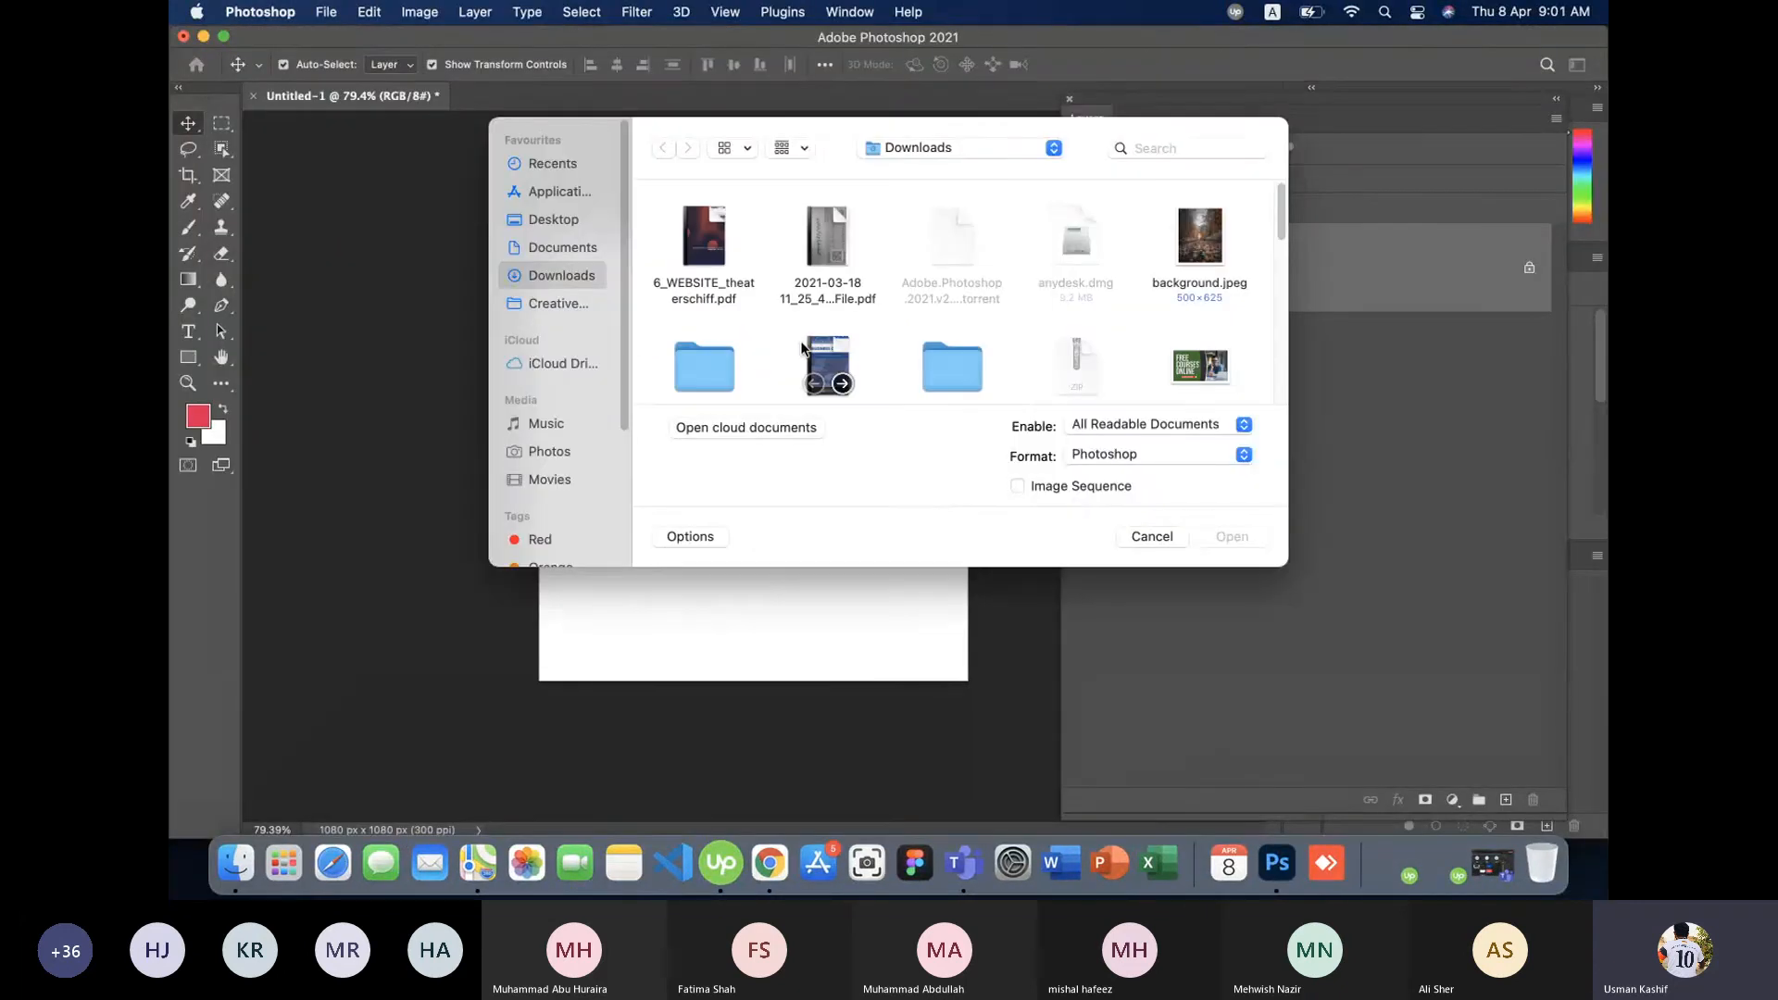
{"action": "key", "text": "m"}
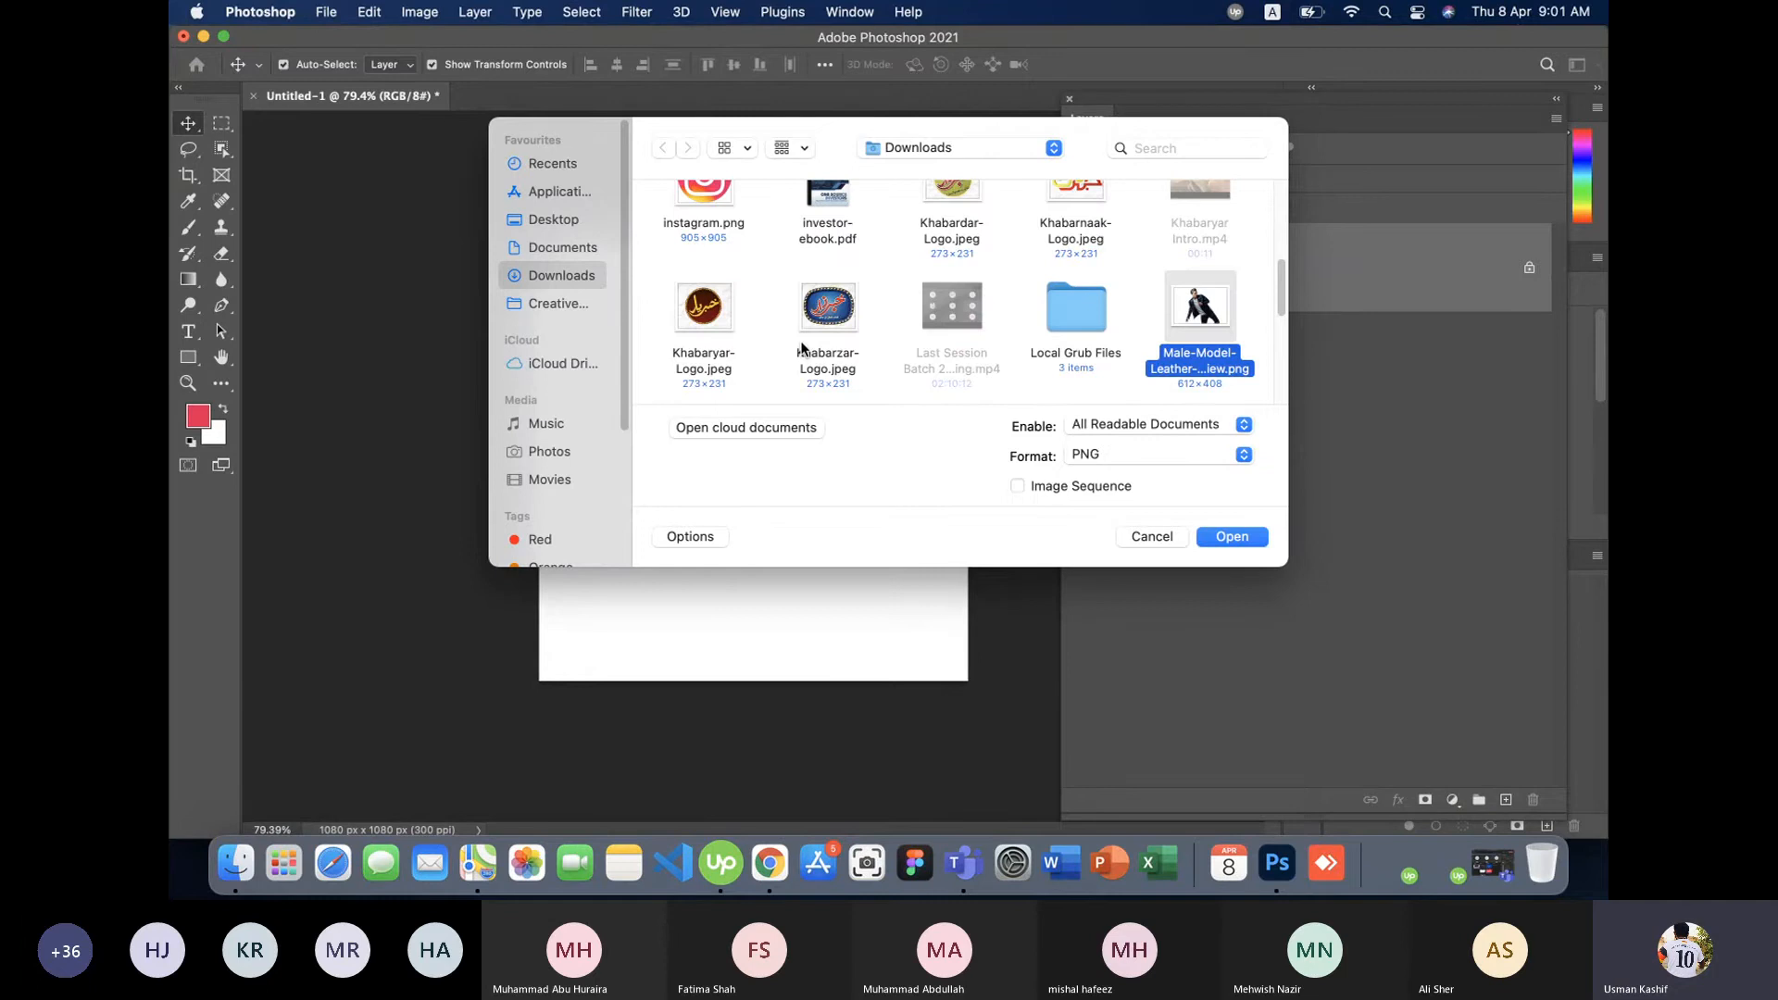
{"action": "key", "text": "Down"}
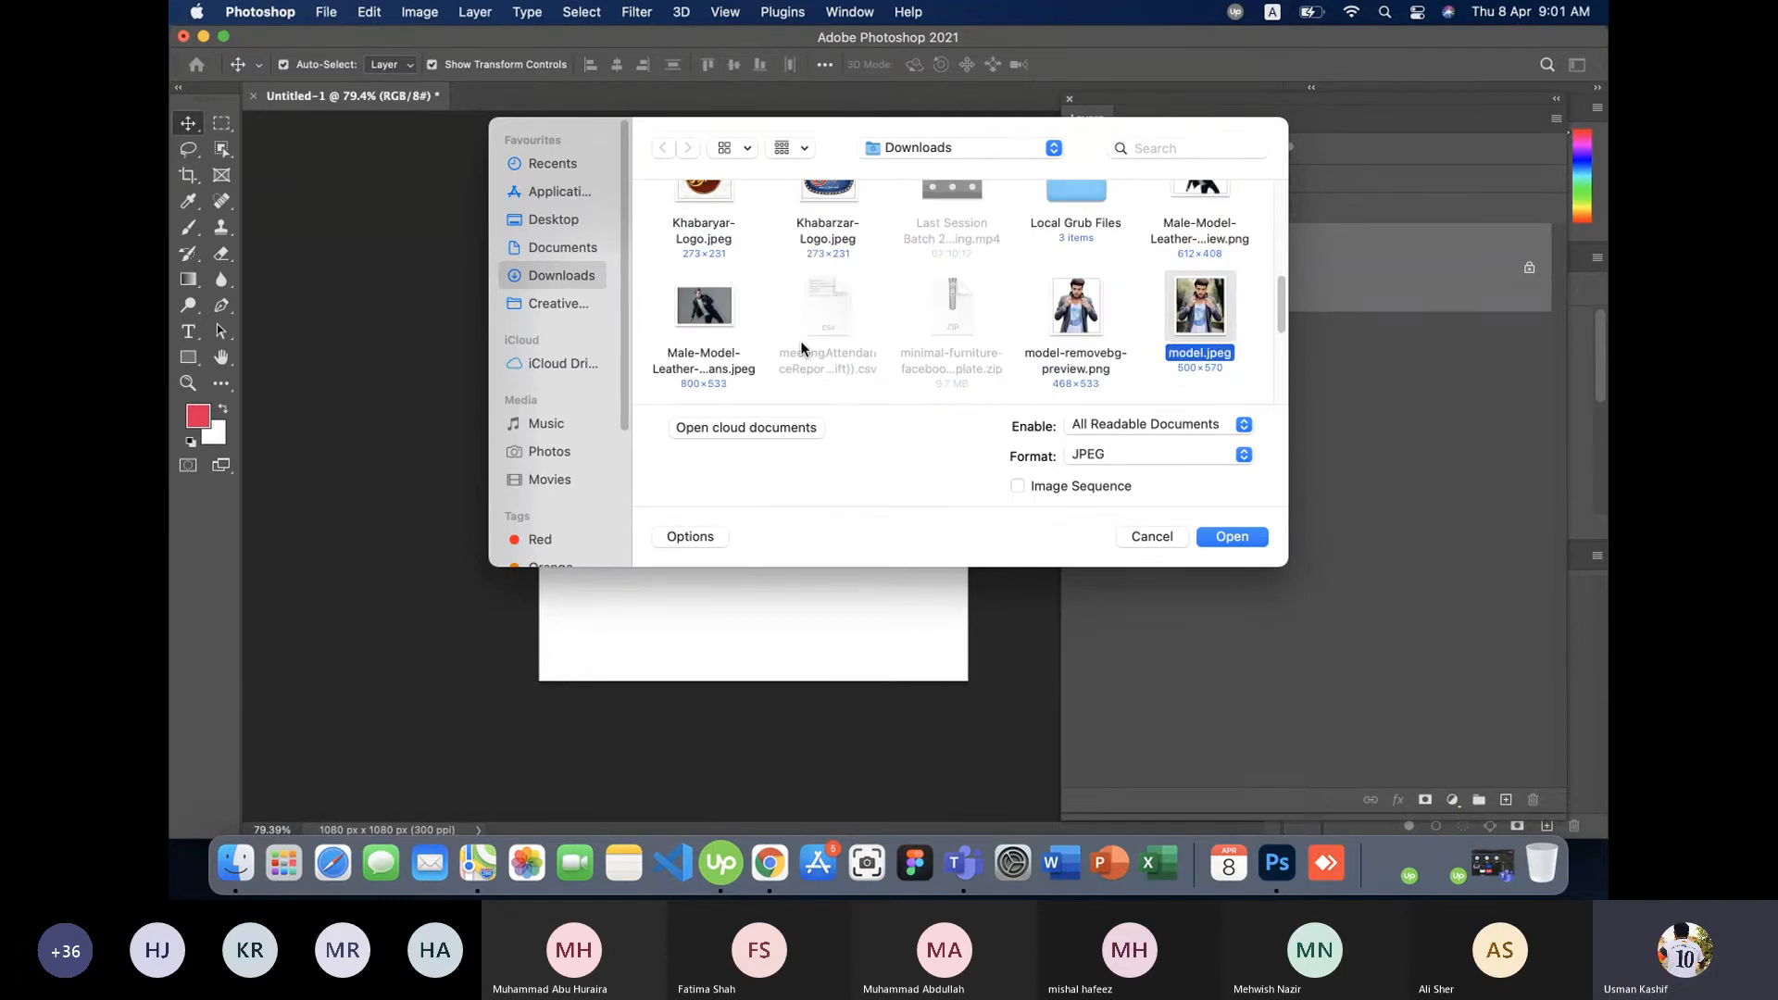
{"action": "key", "text": "Left"}
{"action": "key", "text": "Up"}
{"action": "key", "text": "Right"}
{"action": "key", "text": "Return"}
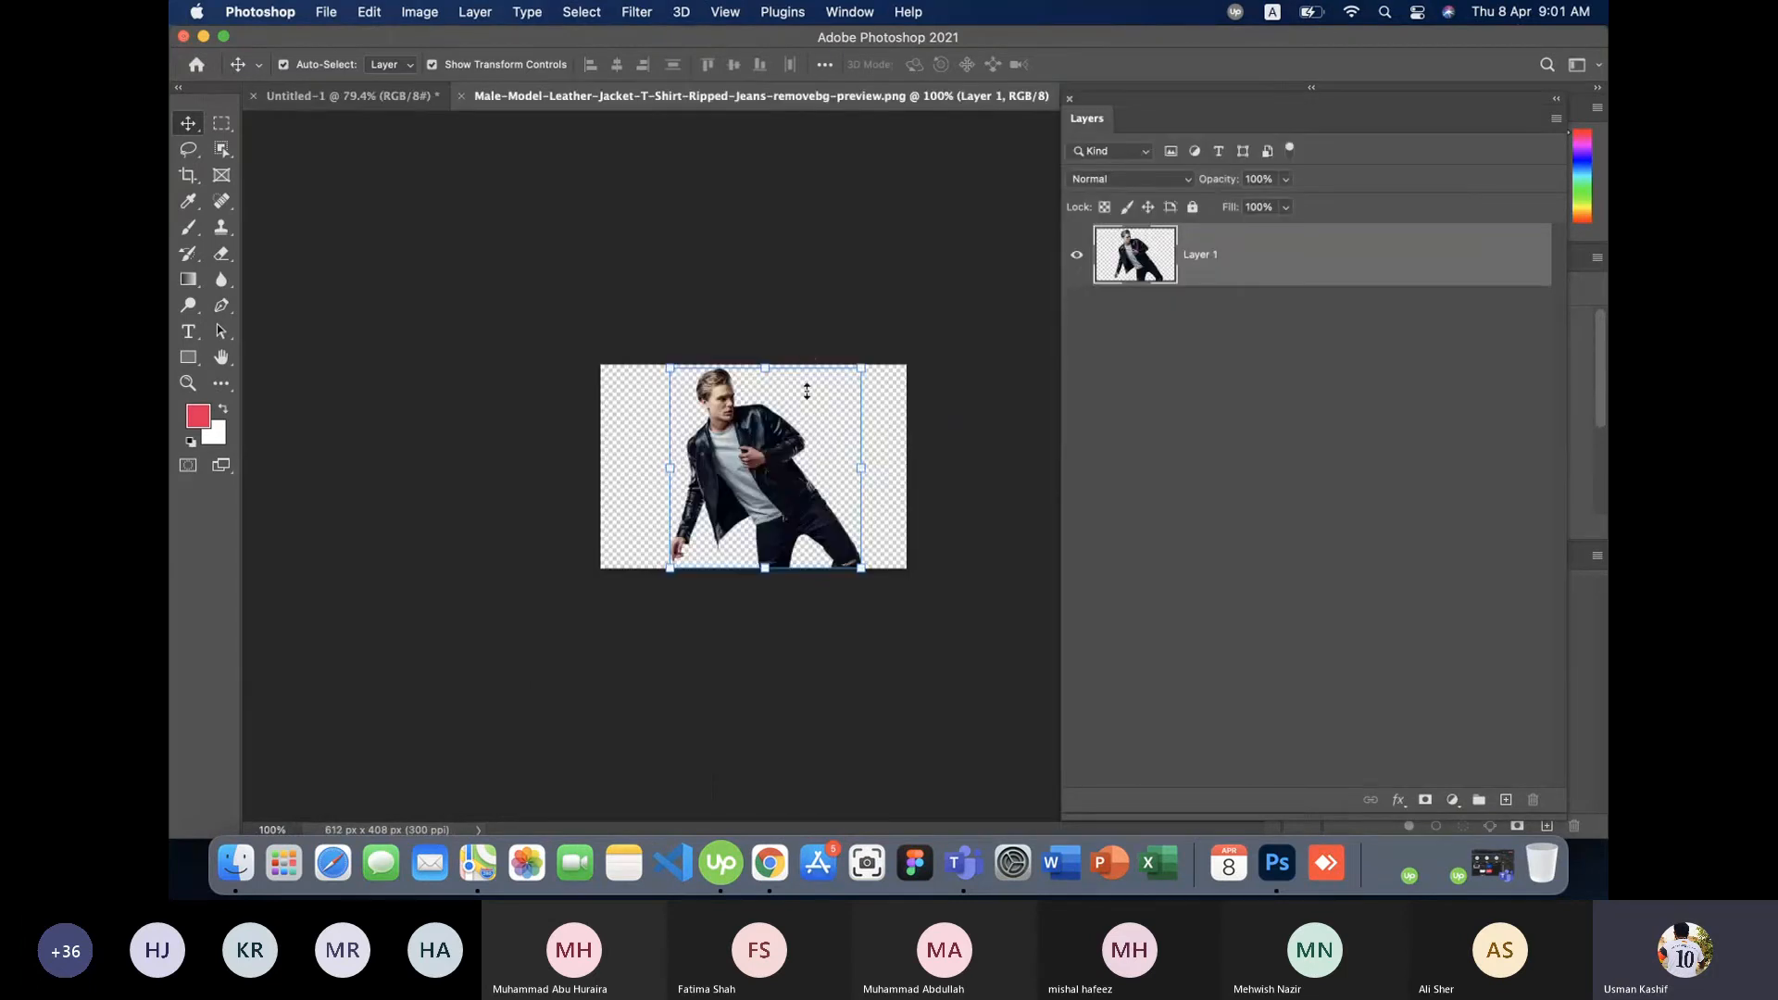
- Bring the model cut-out into the Untitled-1 document and enlarge it proportionally to the full height of the canvas
{"action": "mouse_move", "coordinate": [770, 482]}
{"action": "left_mouse_down"}
{"action": "mouse_move", "coordinate": [776, 504]}
{"action": "mouse_move", "coordinate": [781, 482]}
{"action": "left_mouse_up"}
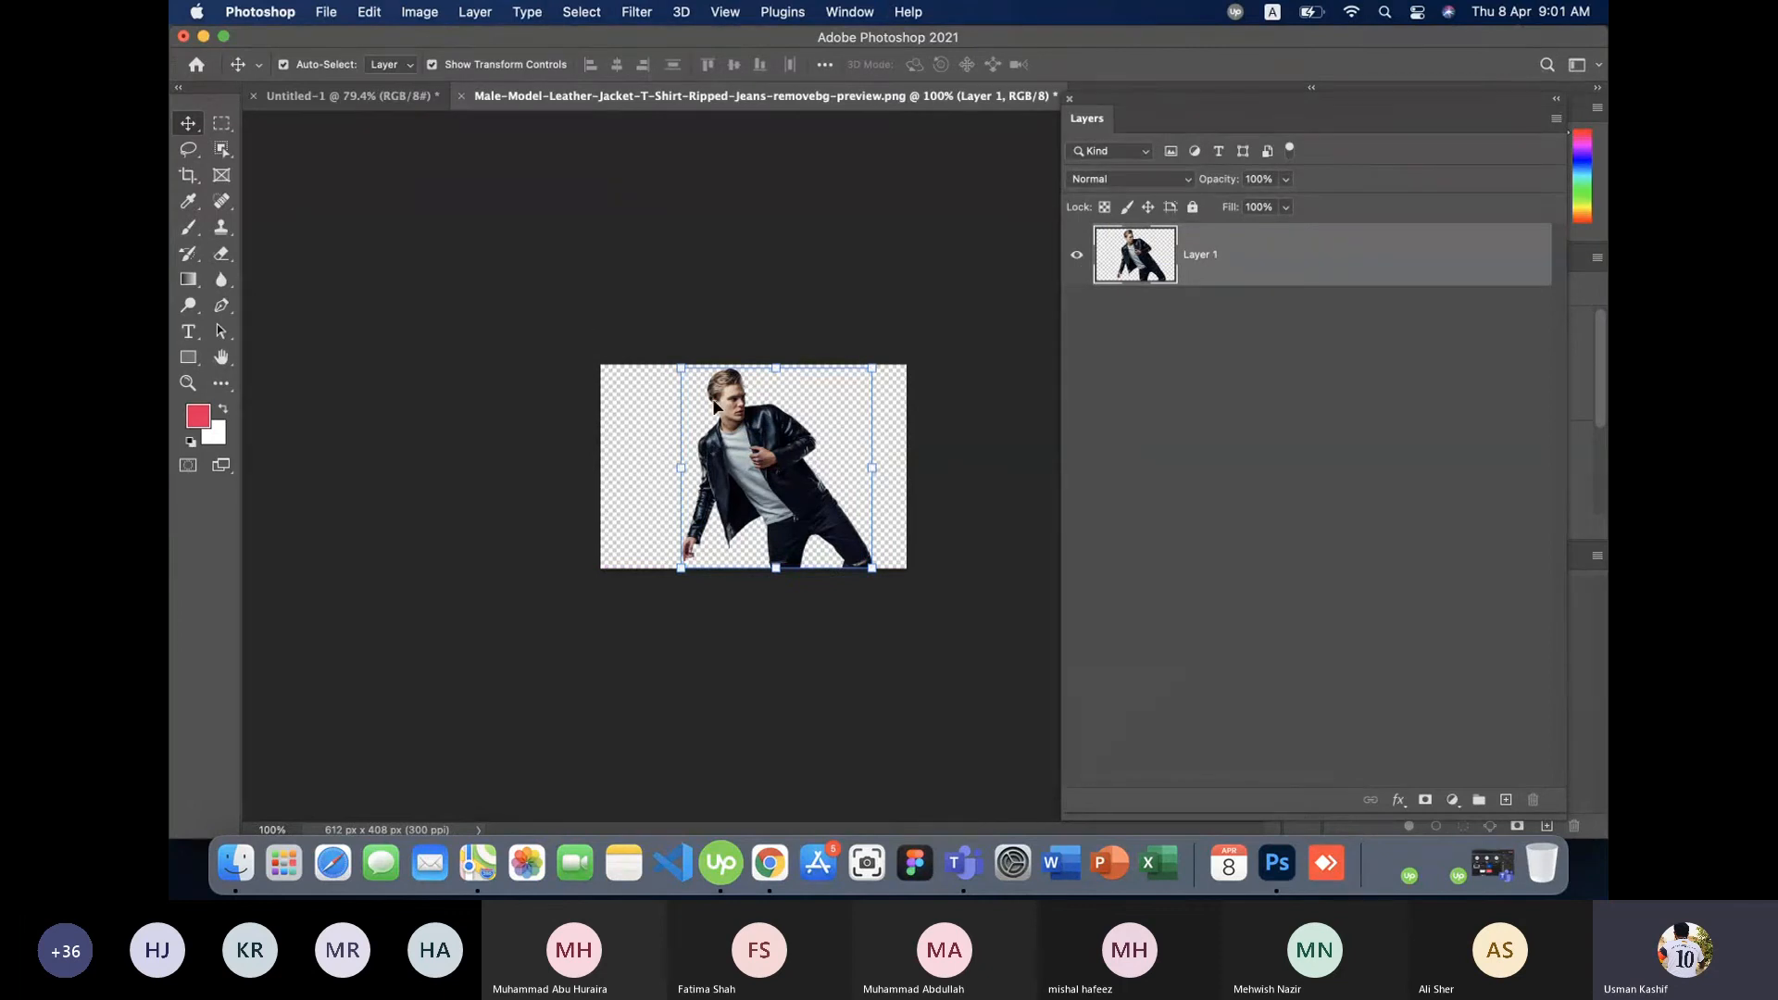
{"action": "left_click_drag", "start_coordinate": [716, 408], "coordinate": [714, 469]}
{"action": "left_click_drag", "start_coordinate": [789, 535], "coordinate": [929, 683]}
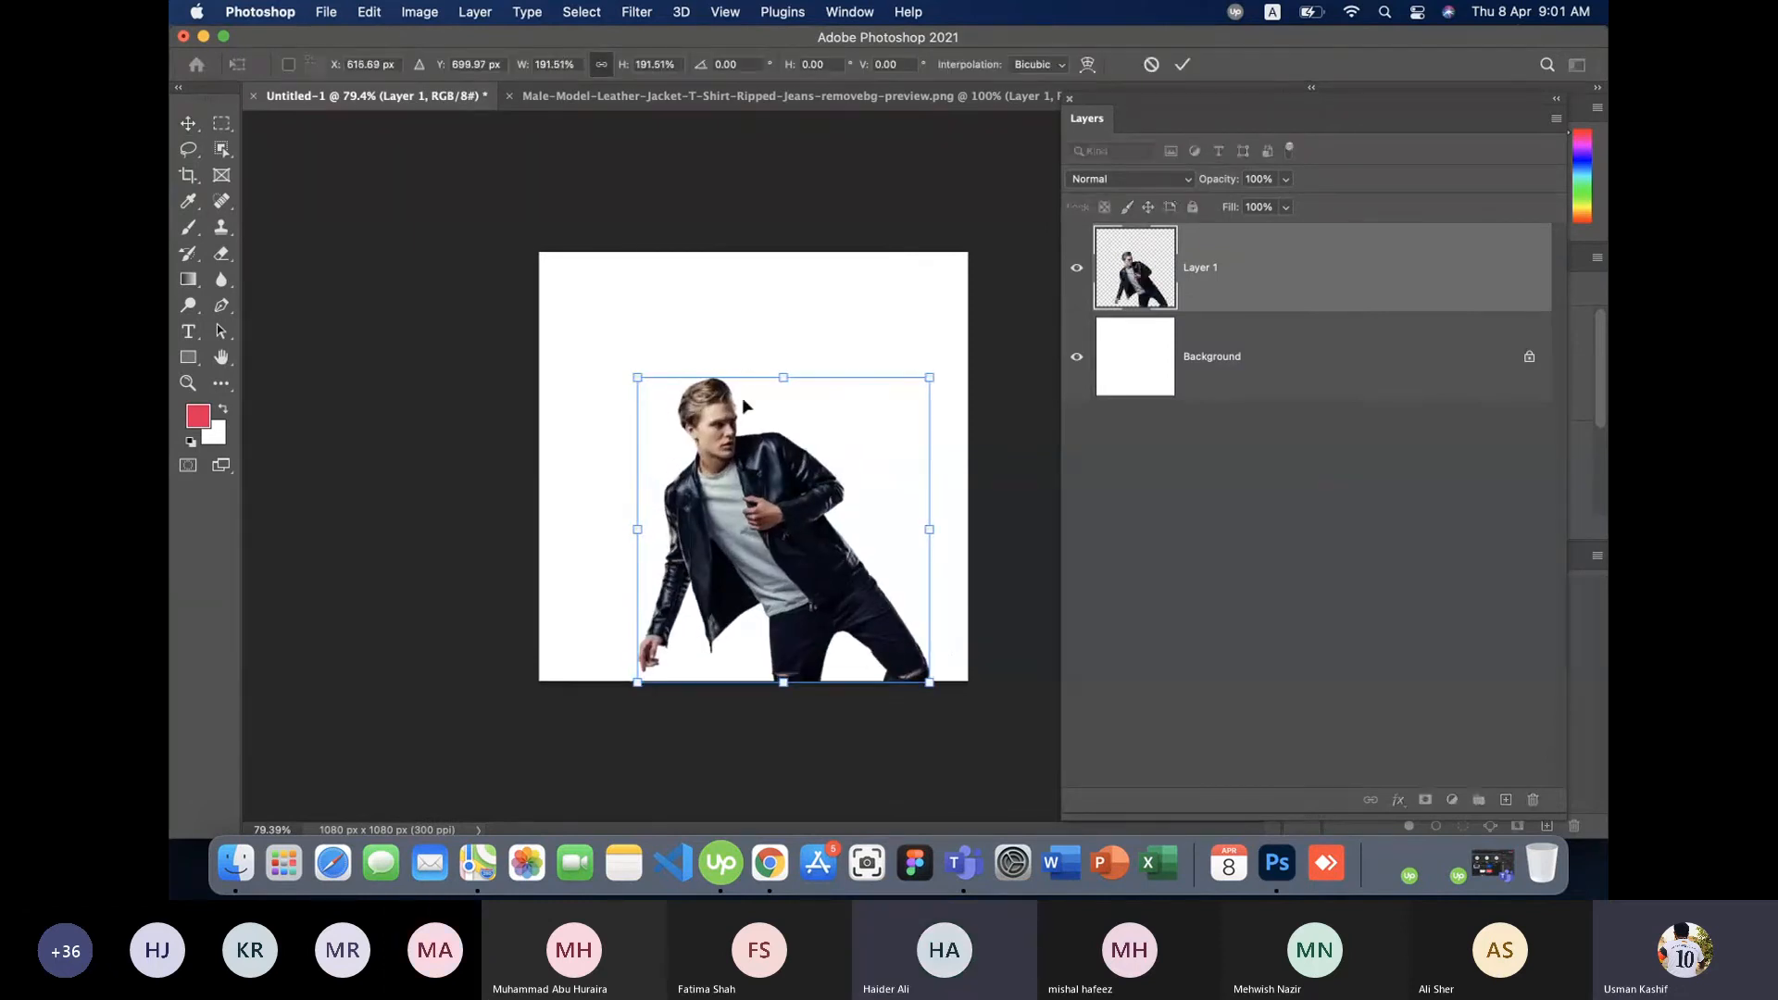
{"action": "left_click_drag", "start_coordinate": [637, 377], "coordinate": [546, 279]}
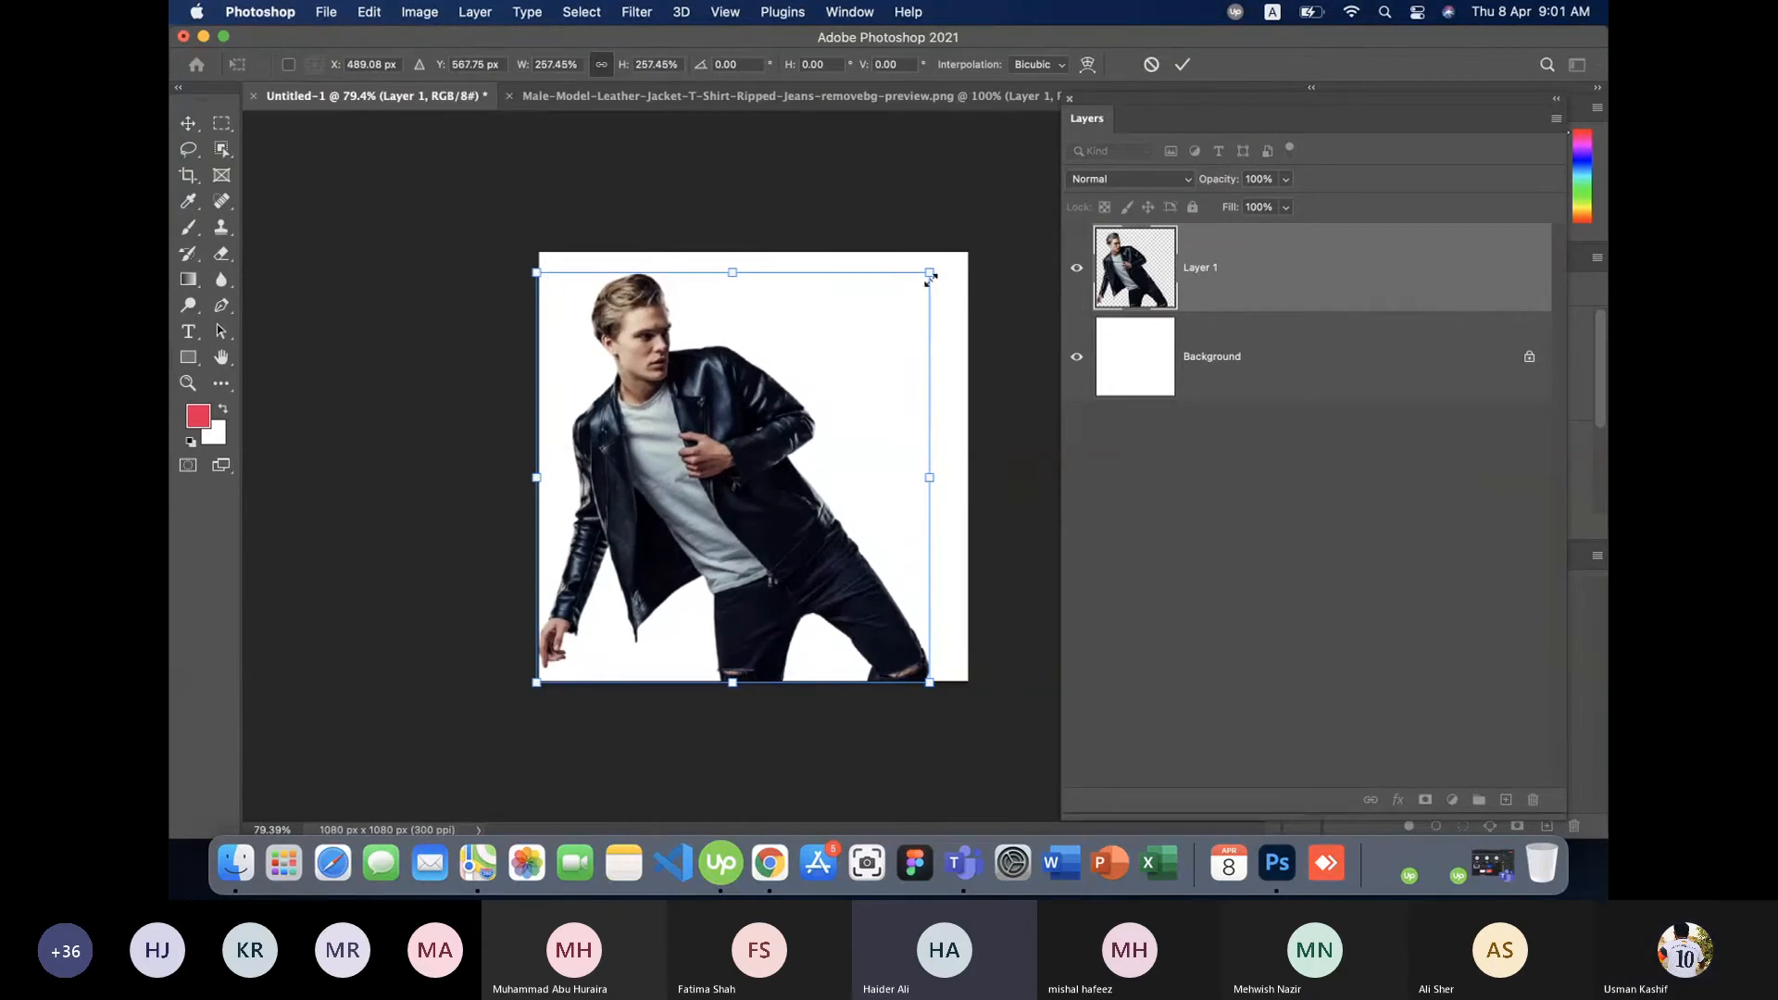
{"action": "left_click_drag", "start_coordinate": [929, 279], "coordinate": [960, 262]}
{"action": "key", "text": "Return"}
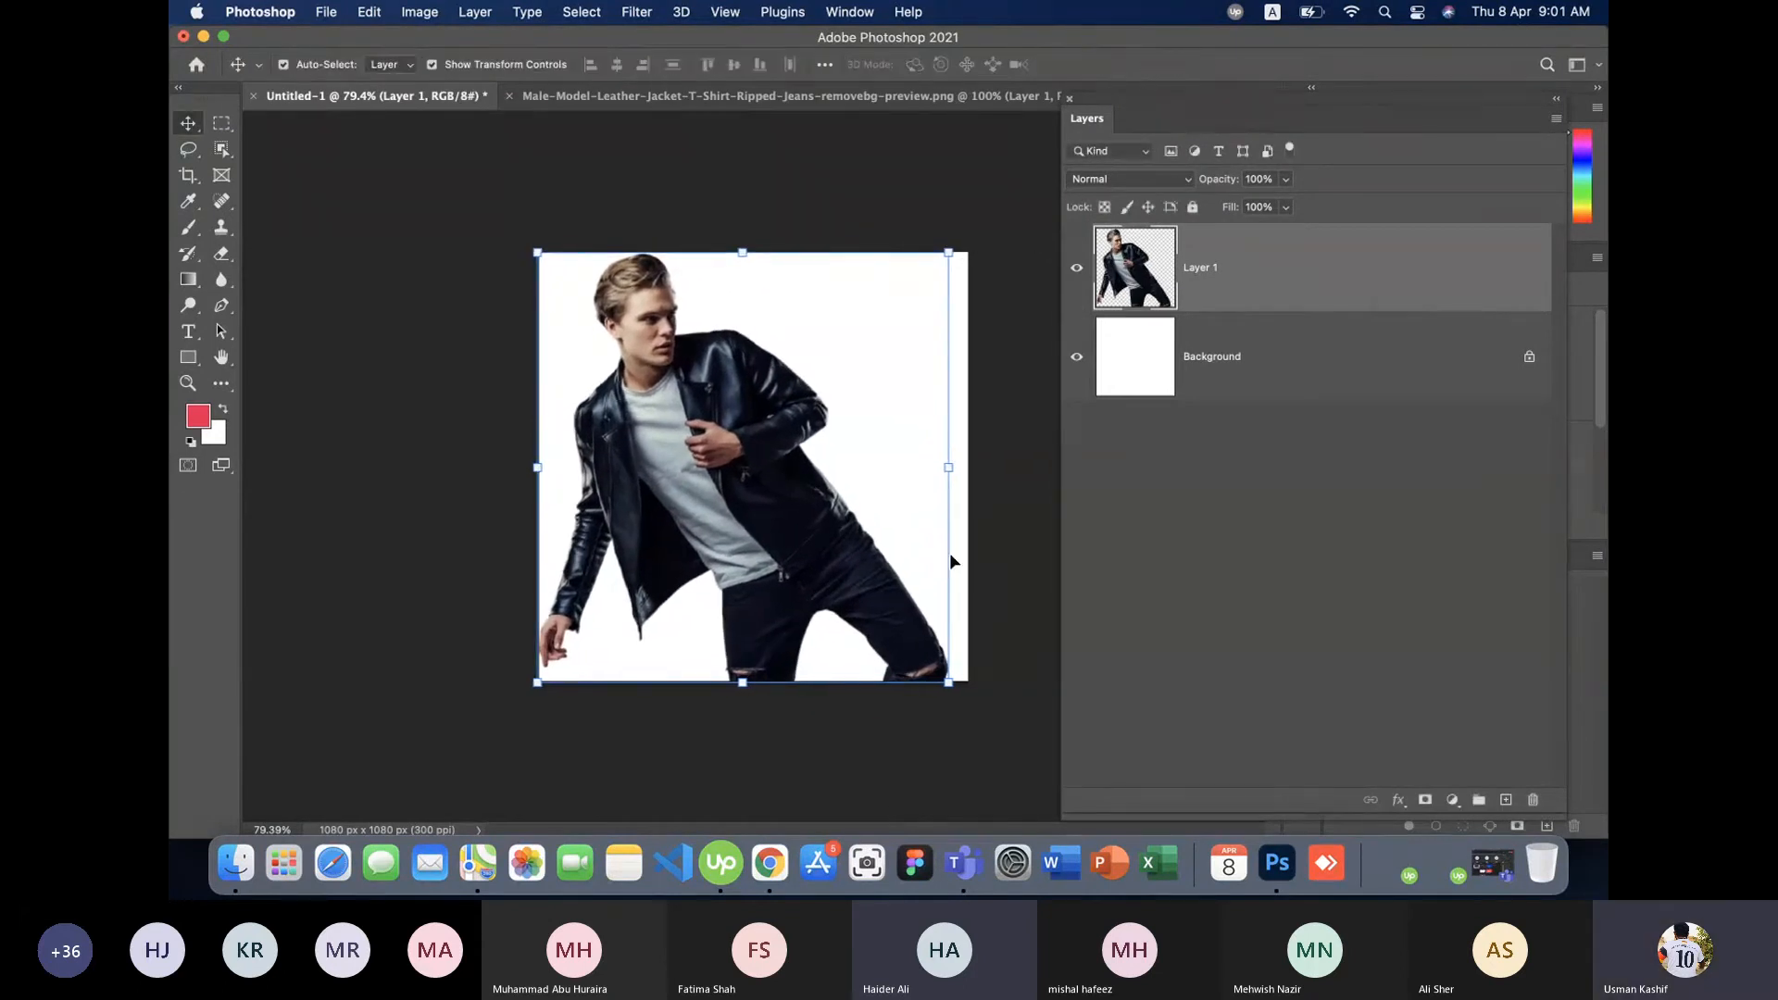
- Shift the model slightly to the right so it sits centred on the canvas, and deselect its layer
{"action": "left_click", "coordinate": [1045, 600]}
{"action": "left_click_drag", "start_coordinate": [773, 526], "coordinate": [783, 526]}
{"action": "left_click", "coordinate": [385, 373]}
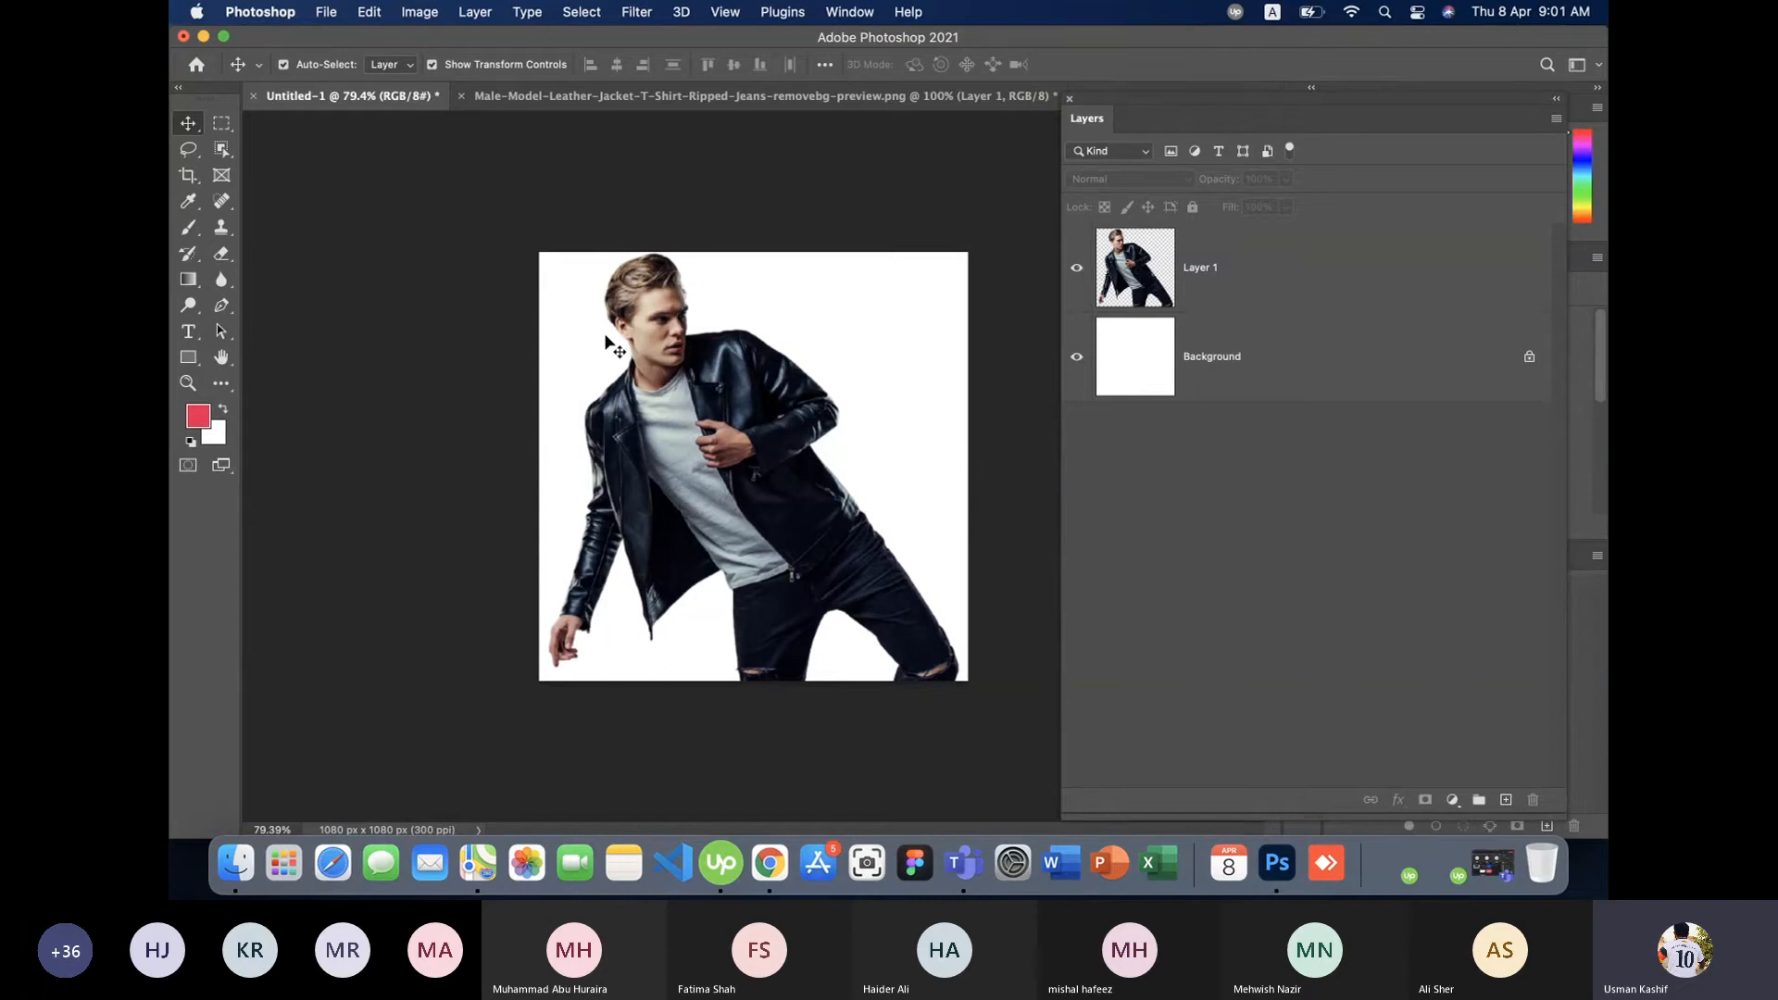
- Toggle the visibility of the model's Layer 1 off and on, and leave the layer hidden
{"action": "left_click", "coordinate": [1076, 270]}
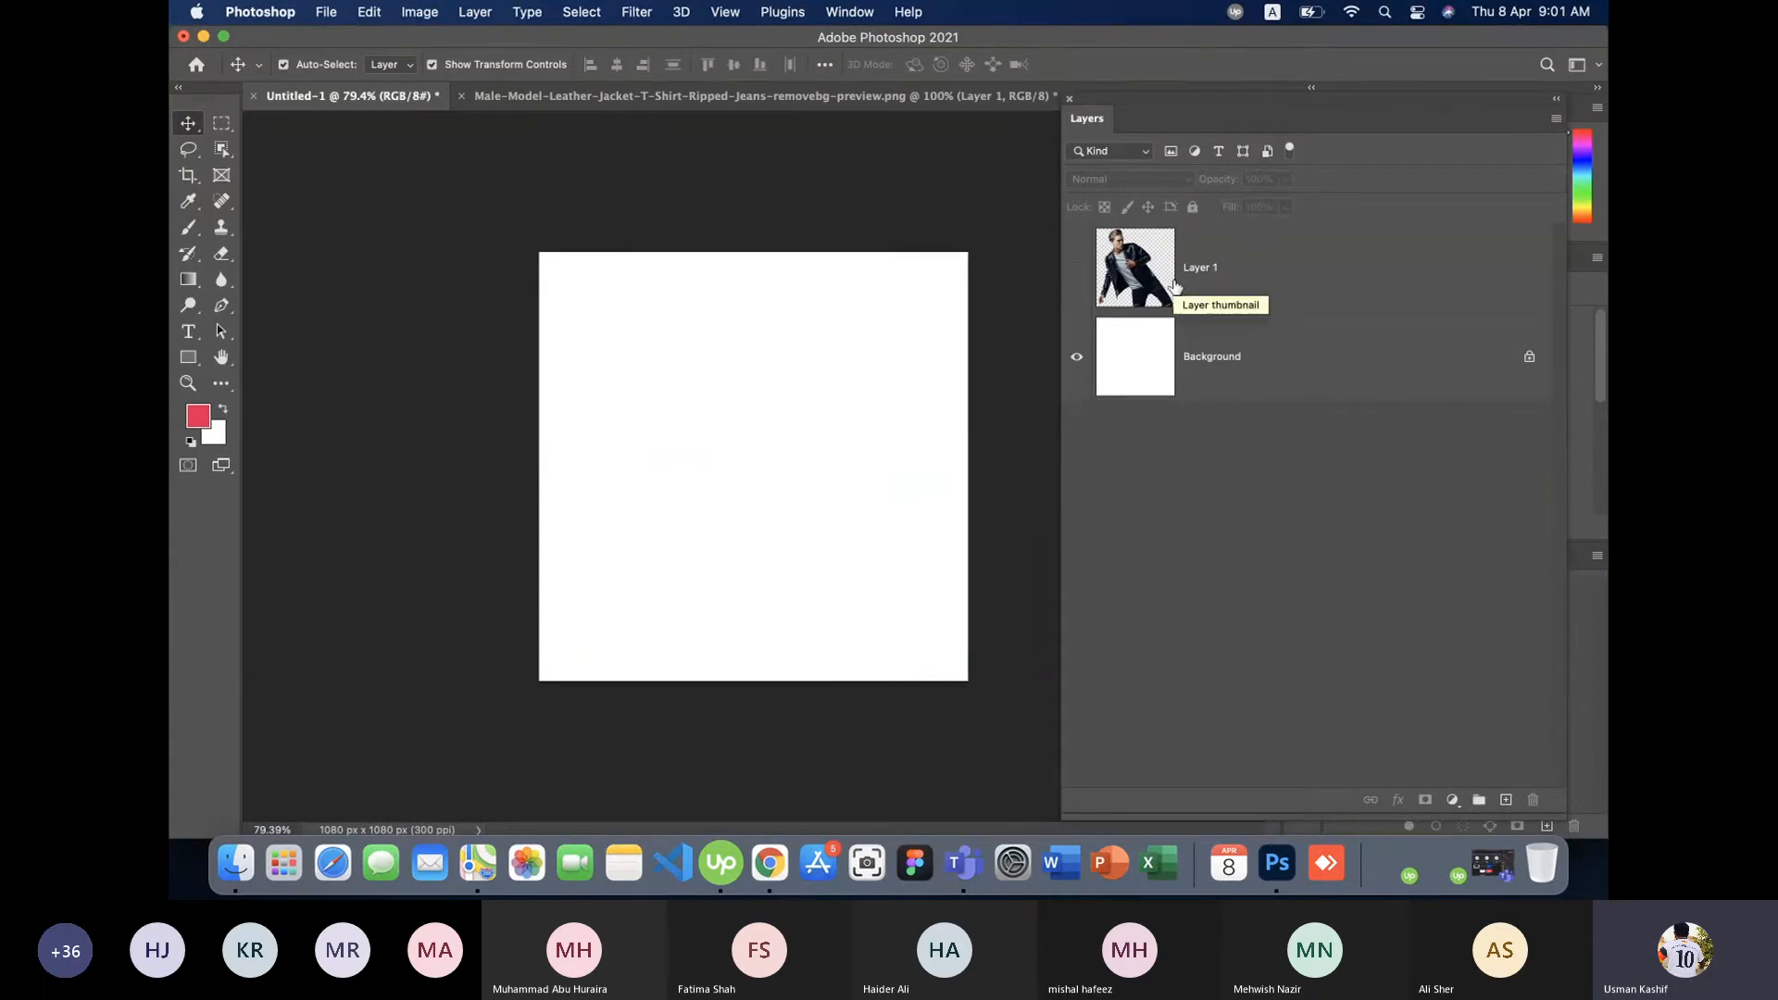
{"action": "left_click", "coordinate": [1077, 268]}
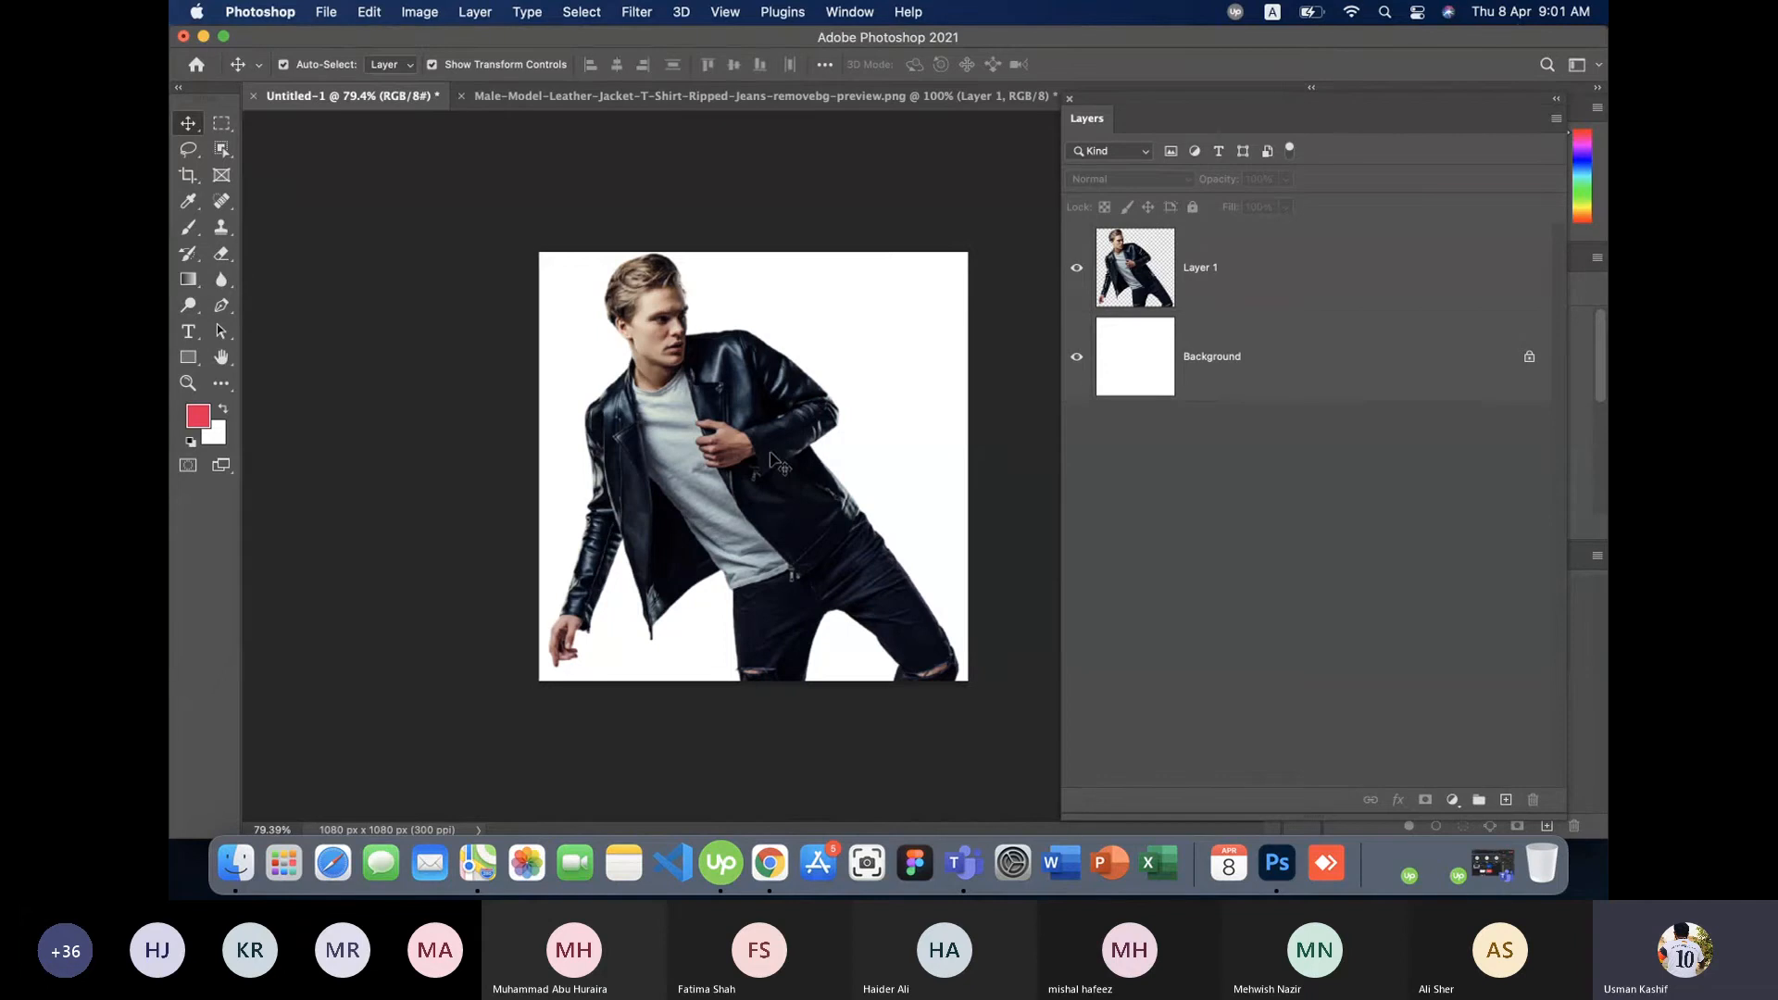
{"action": "left_click", "coordinate": [1077, 269]}
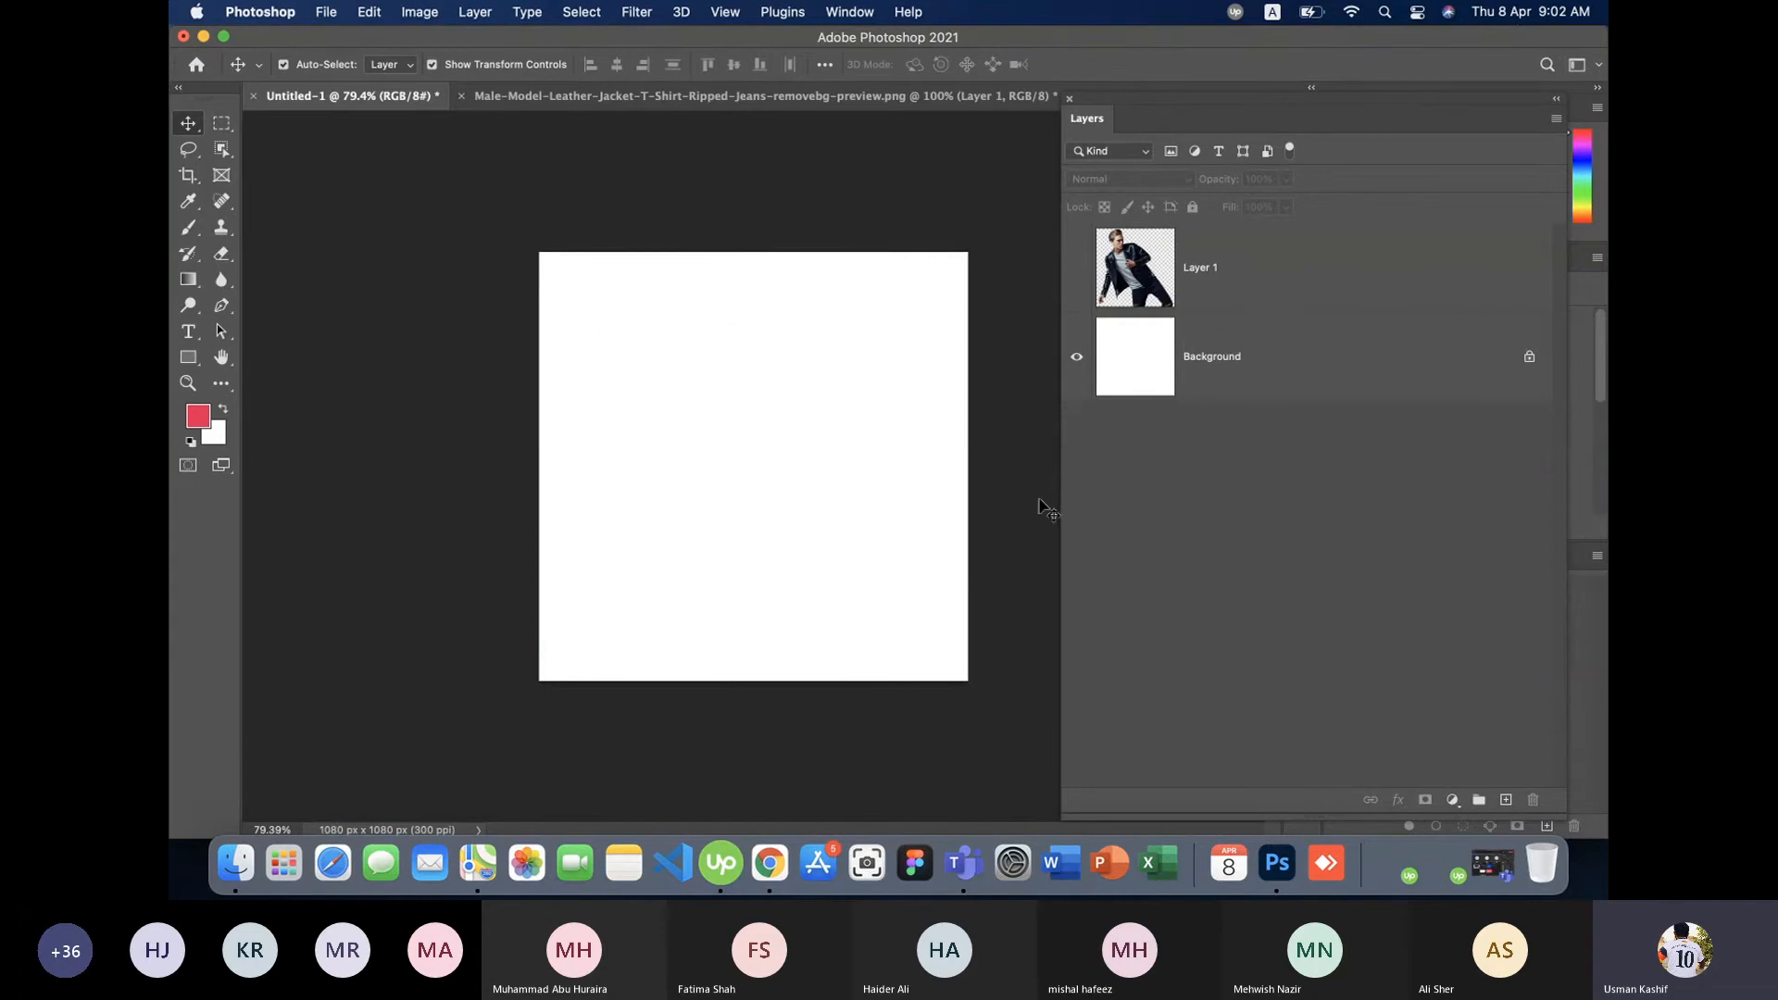
- Add a new layer, fill a full-width rectangular selection over the canvas's bottom third with red, and deselect
{"action": "left_click", "coordinate": [1506, 800]}
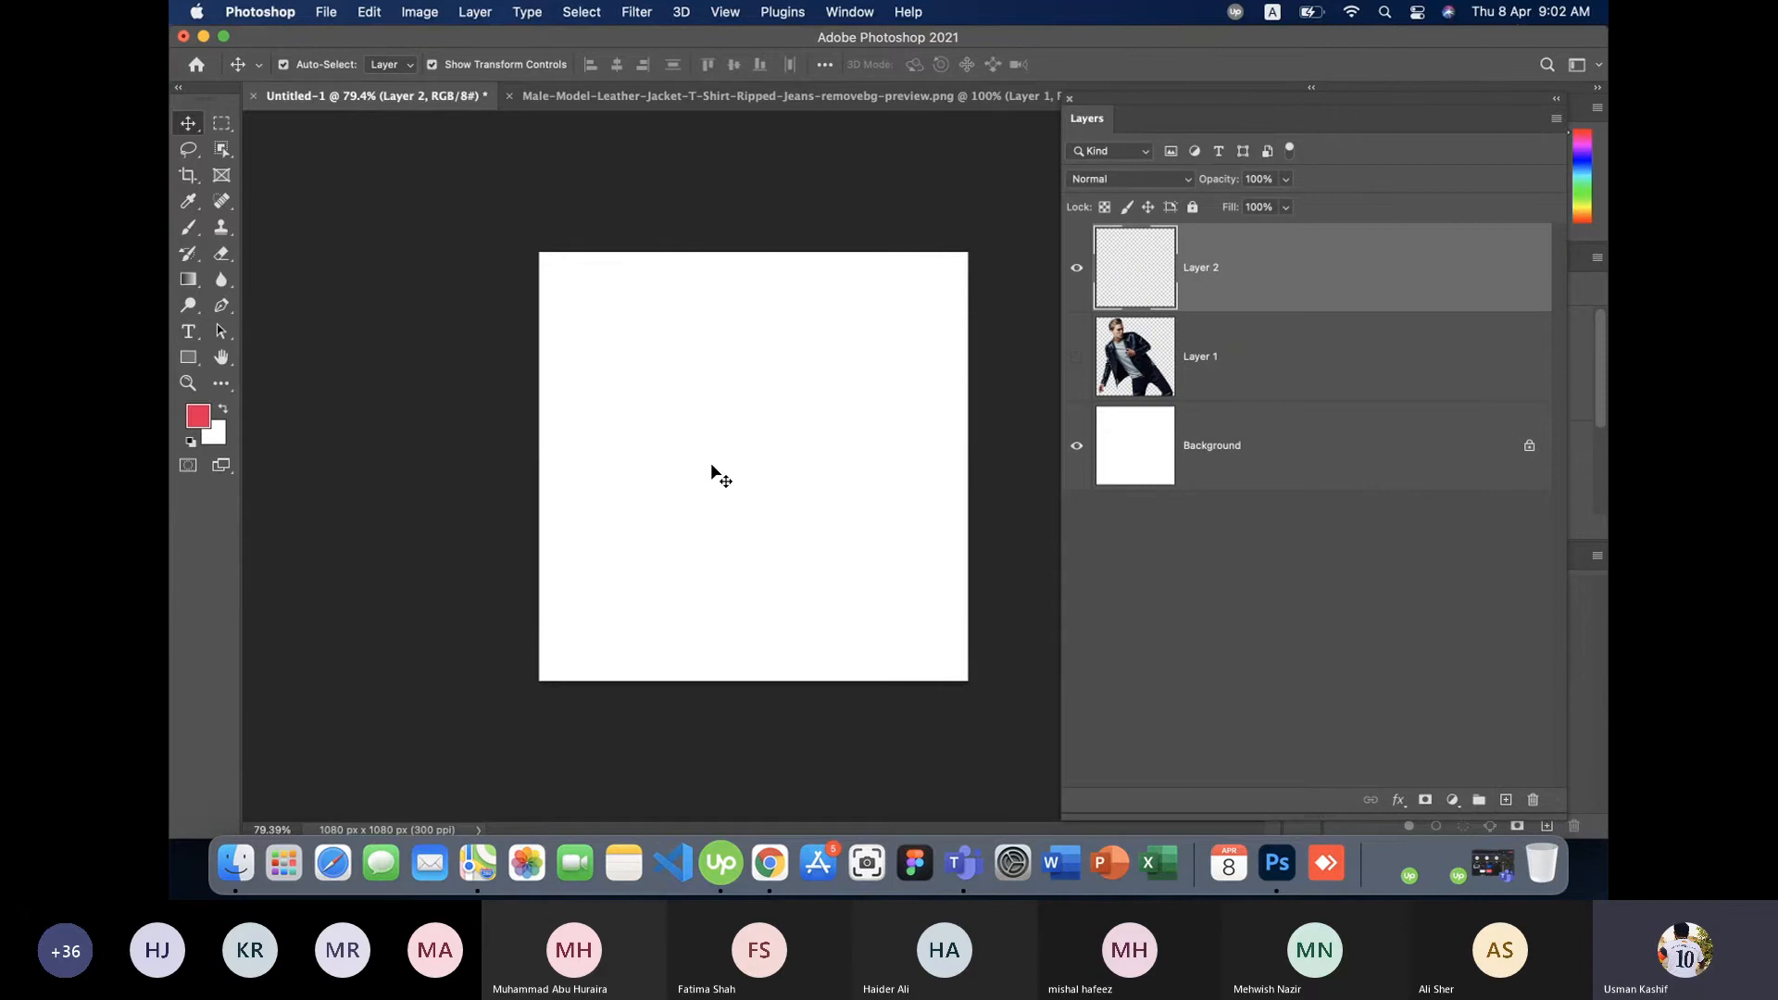
{"action": "key", "text": "m"}
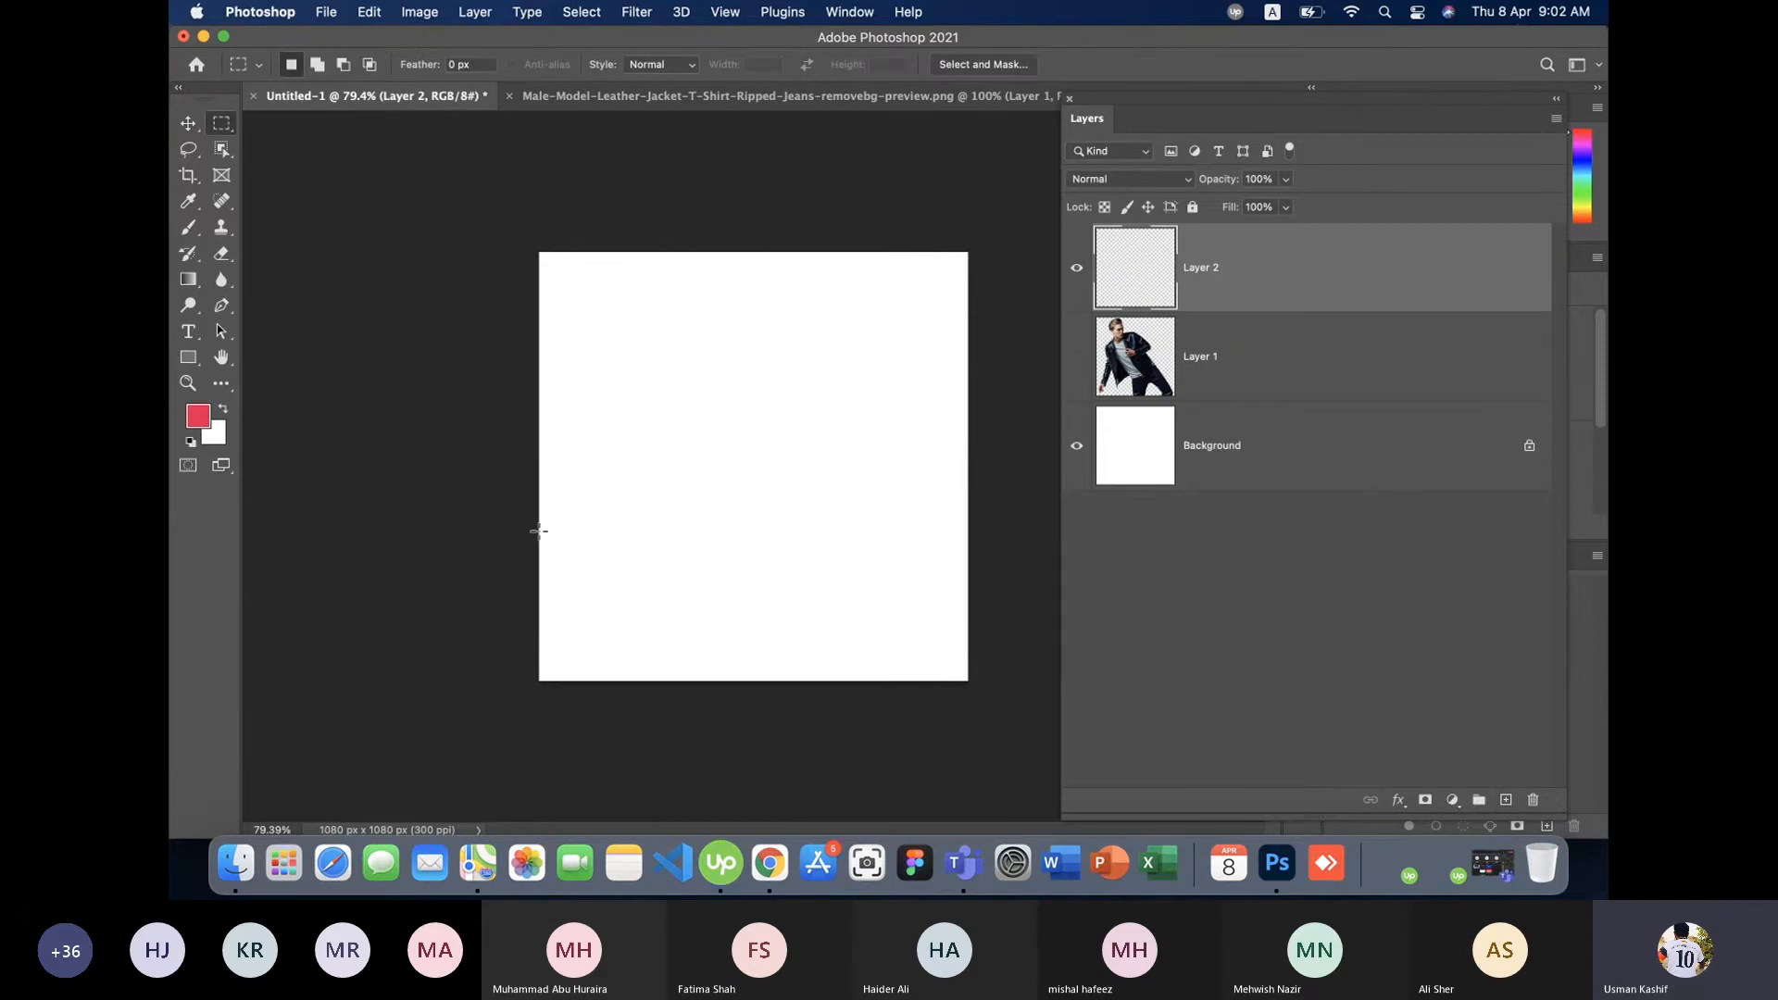
{"action": "left_click_drag", "start_coordinate": [539, 531], "coordinate": [976, 706]}
{"action": "key", "text": "alt+BackSpace"}
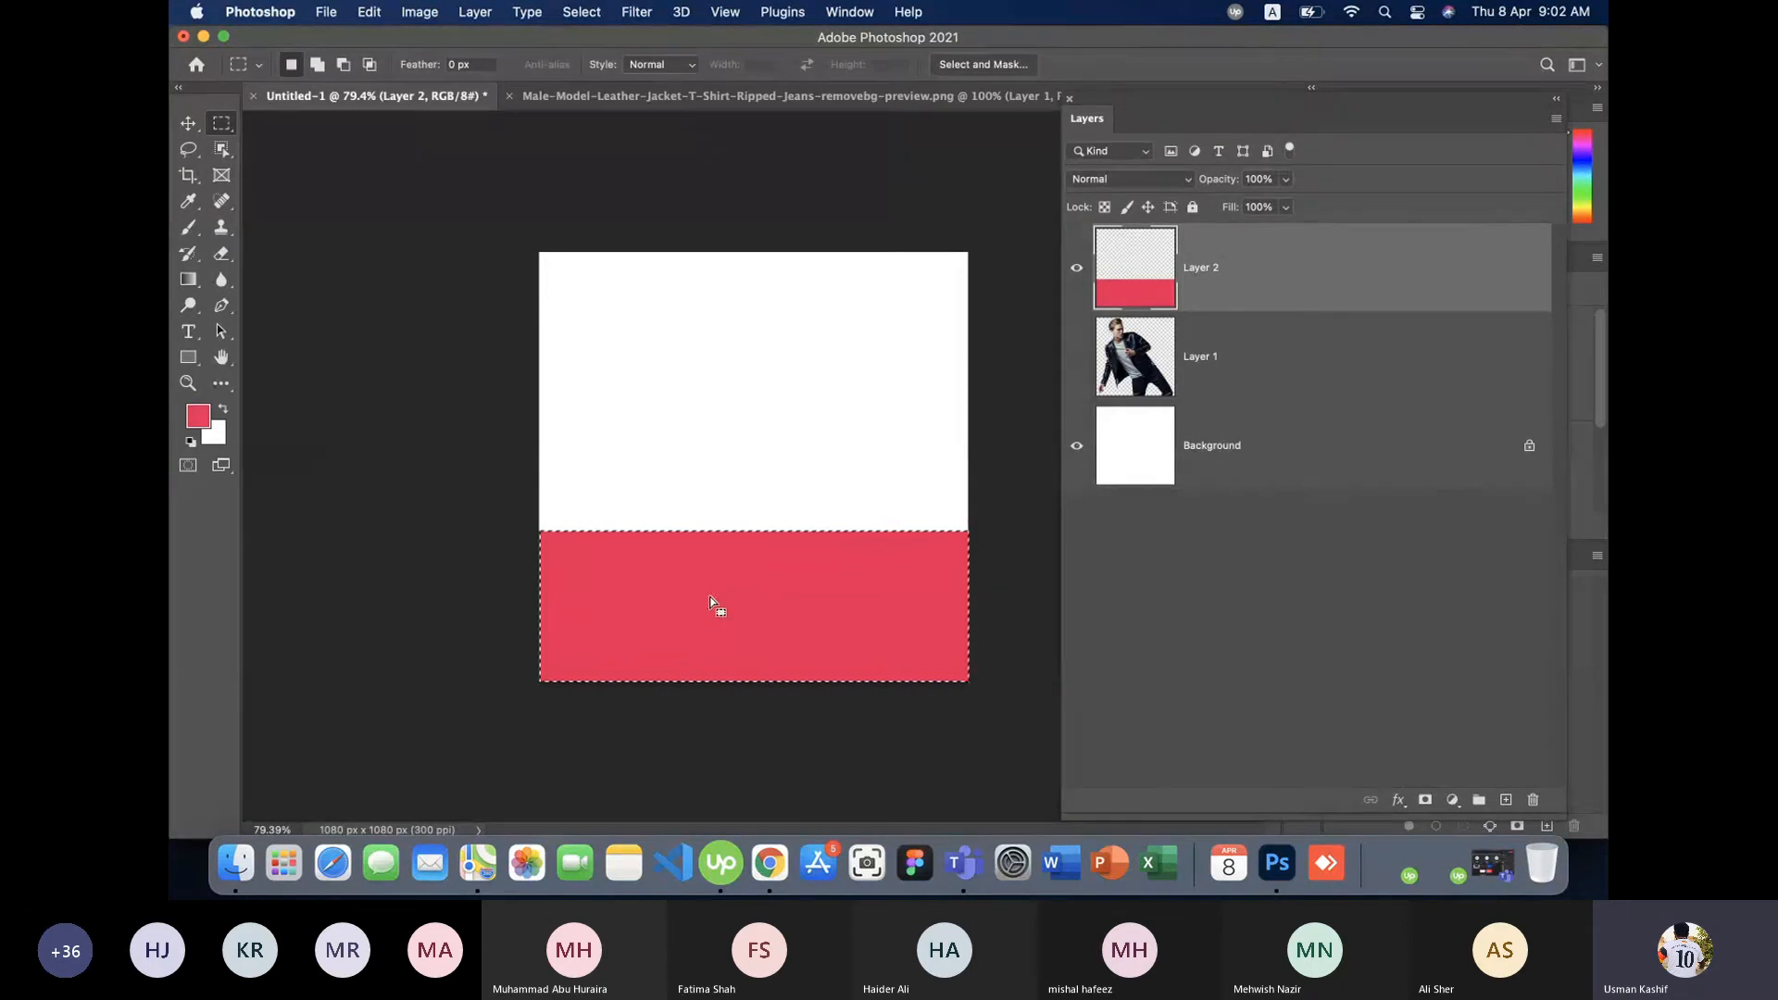
{"action": "key", "text": "super+d"}
- Add a new layer, fill a full-width rectangular selection directly above the red band with golden yellow, and deselect
{"action": "left_click", "coordinate": [1507, 800]}
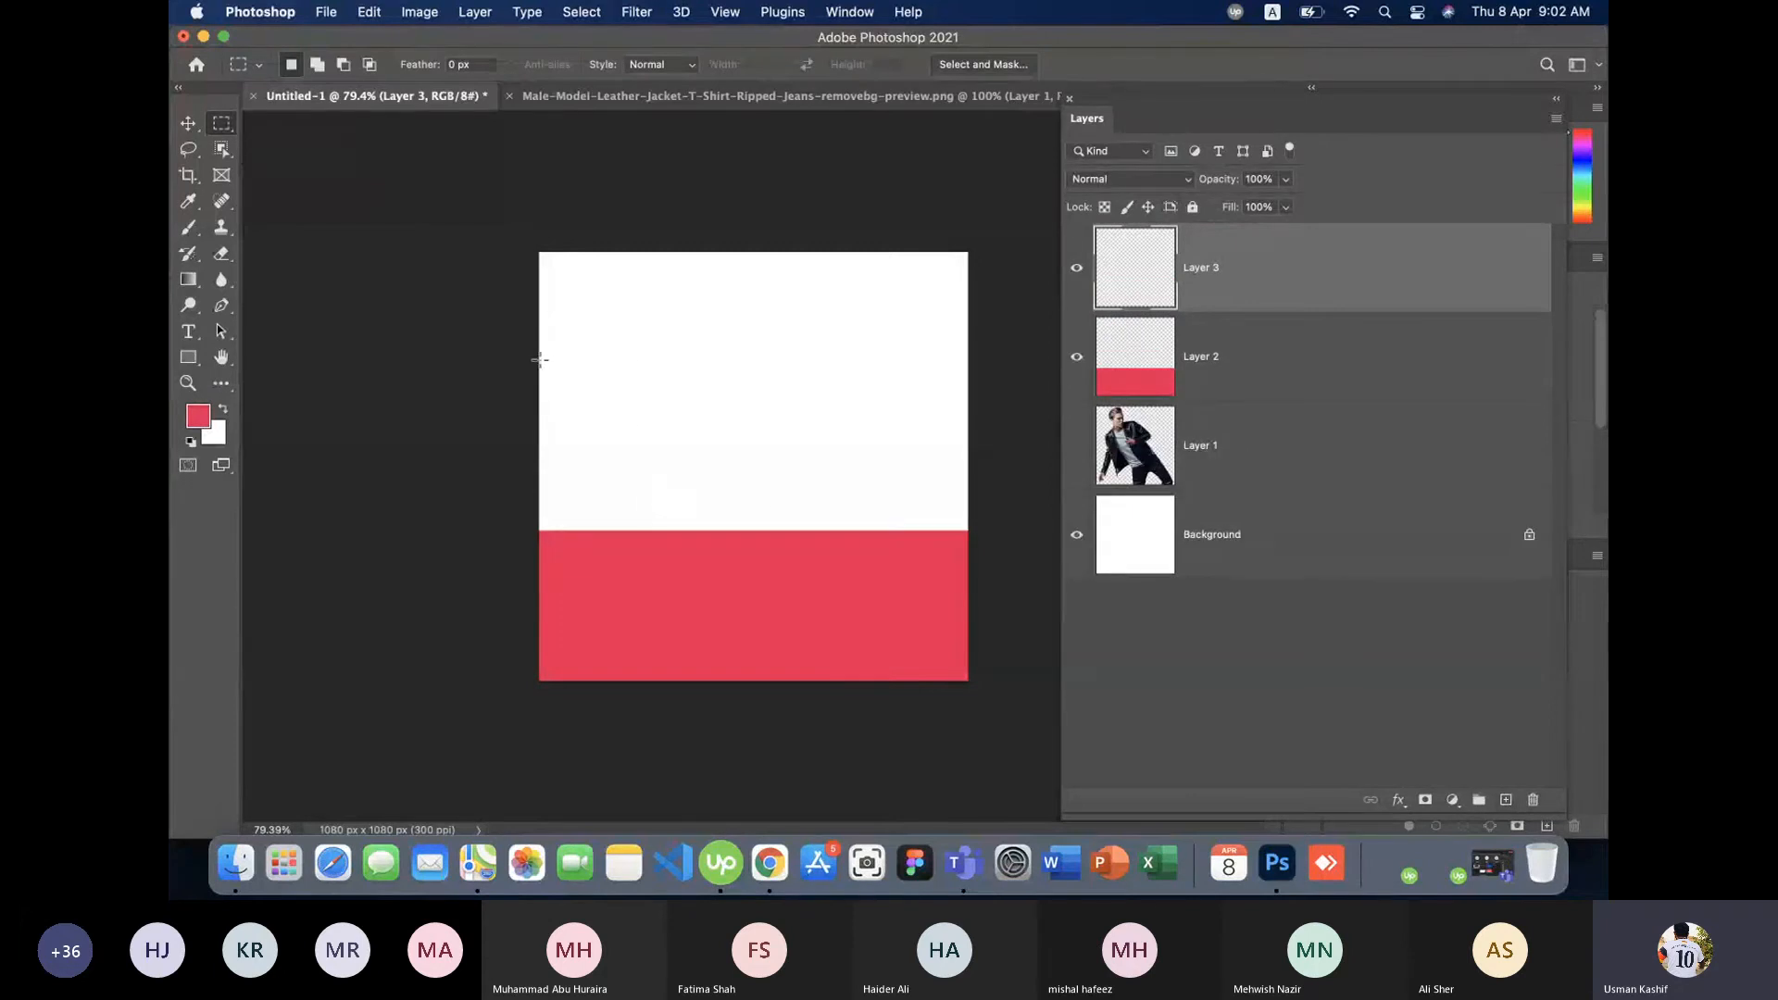
{"action": "left_click_drag", "start_coordinate": [540, 359], "coordinate": [1008, 530]}
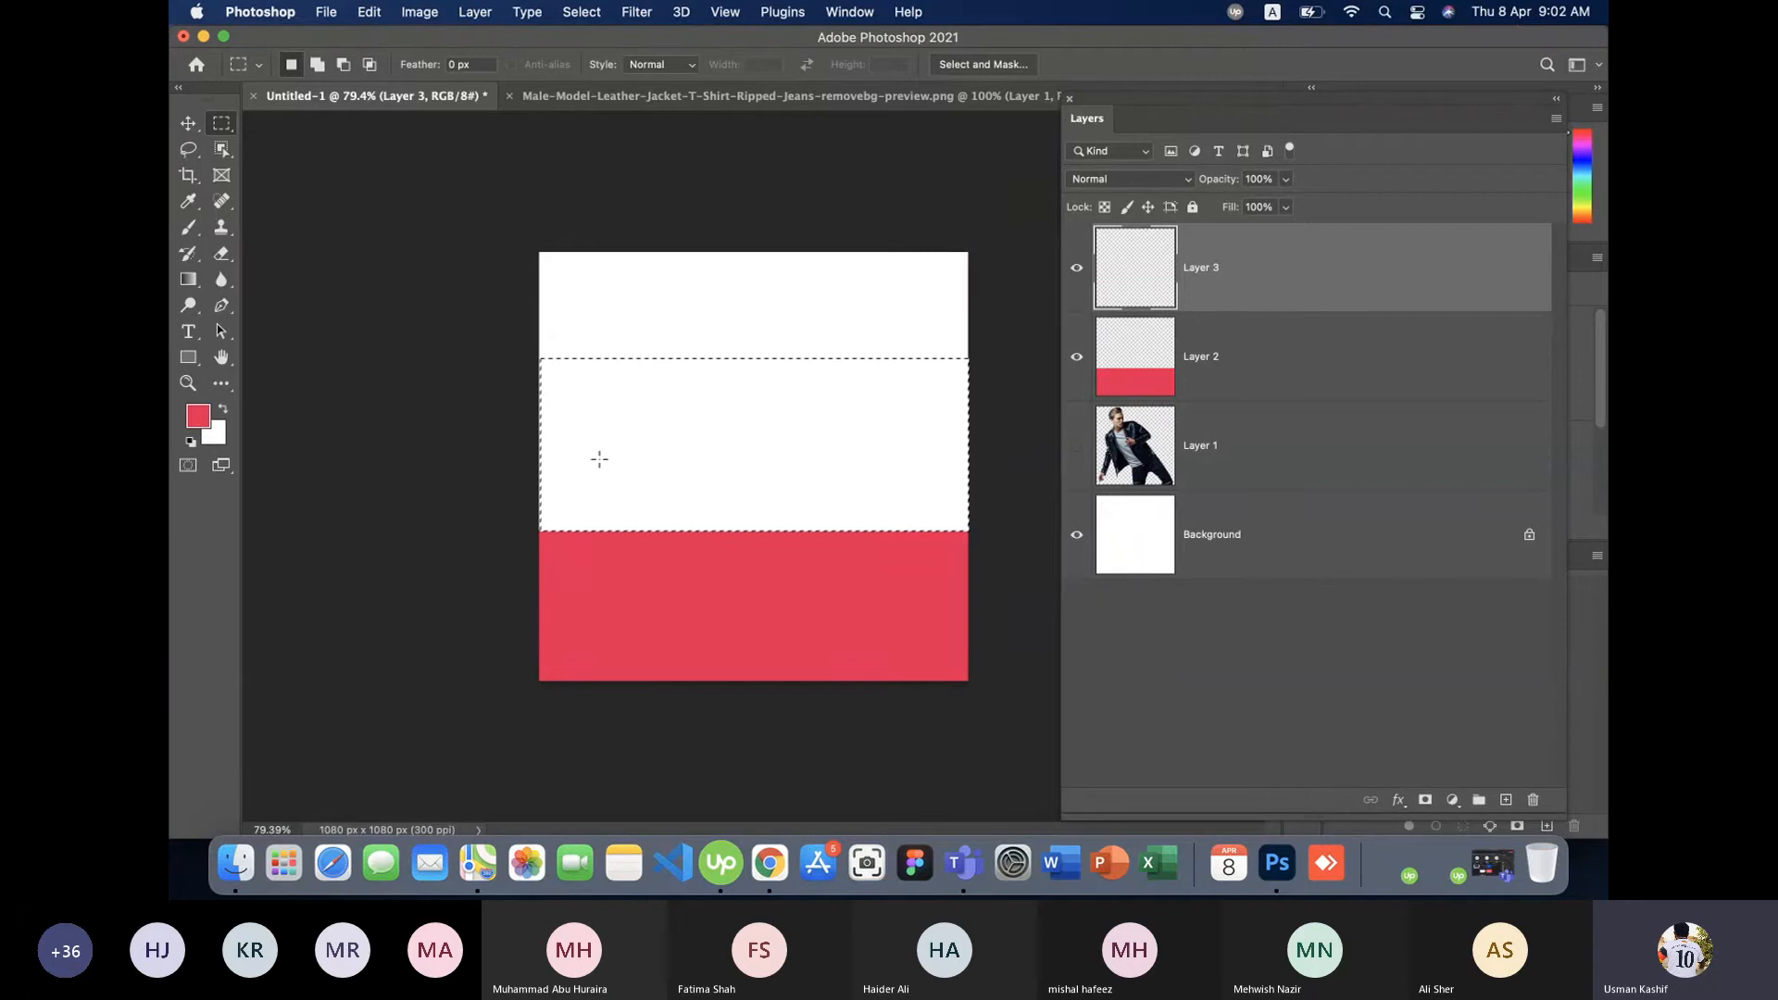
{"action": "left_click", "coordinate": [206, 418]}
{"action": "left_click", "coordinate": [765, 506]}
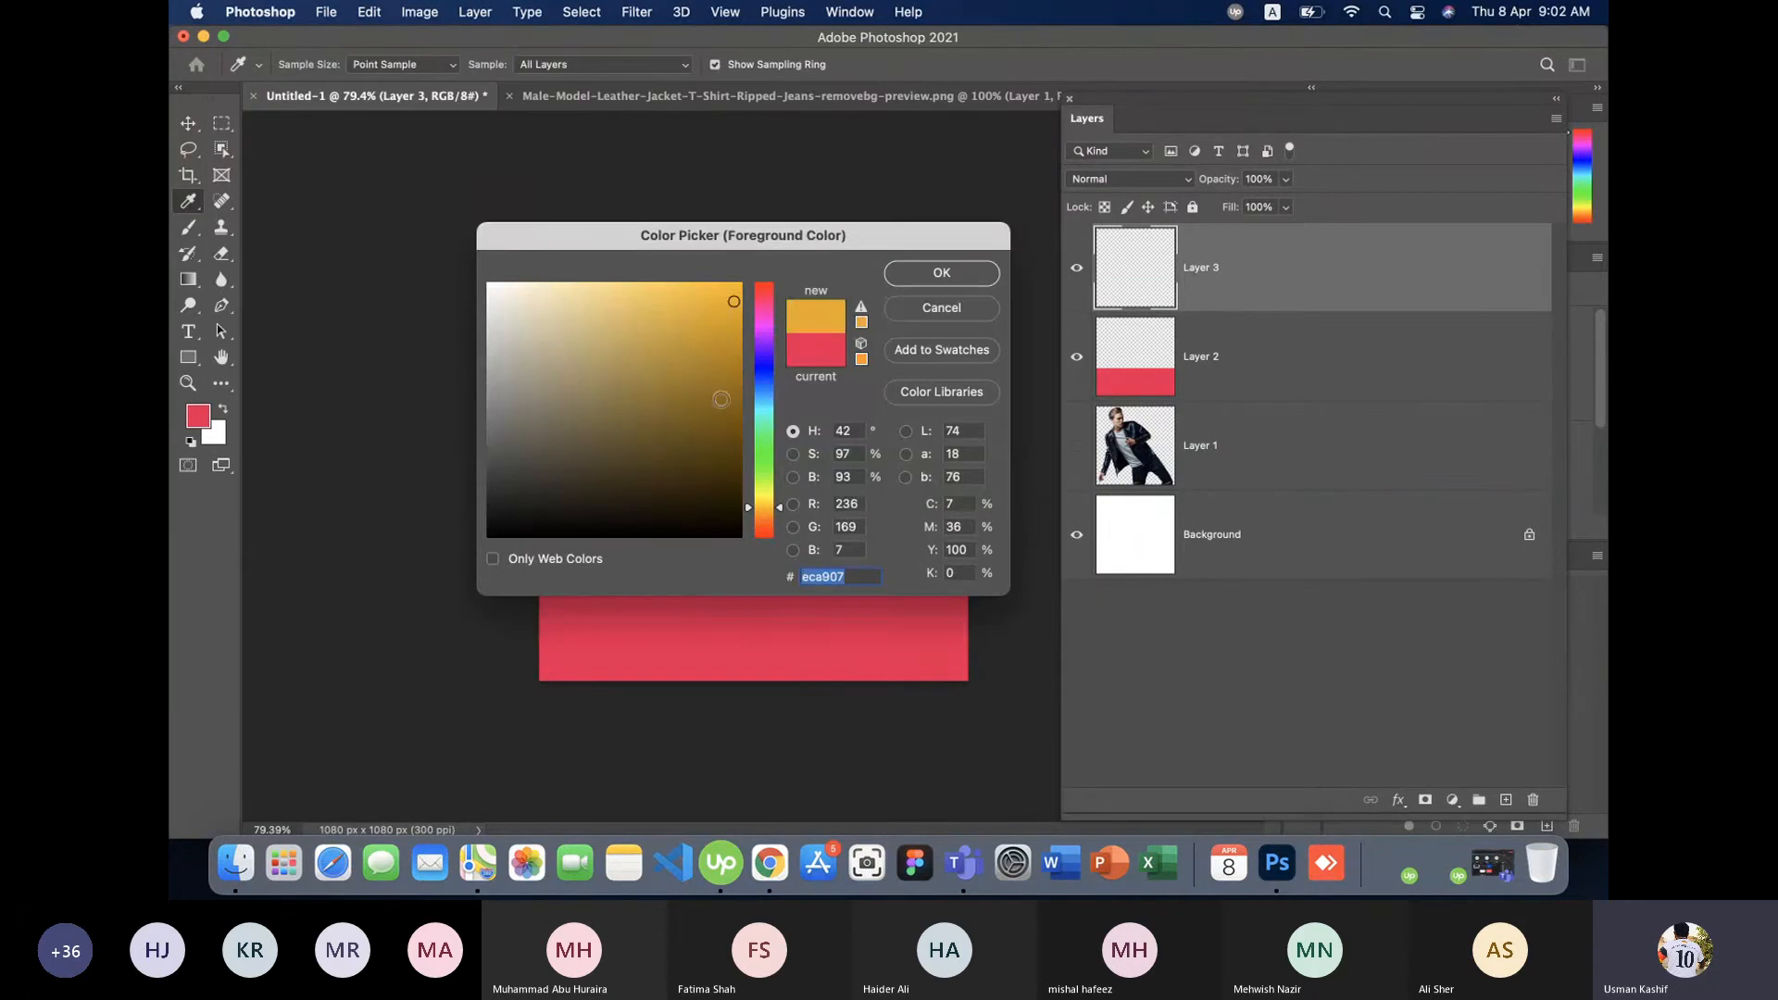
{"action": "left_click_drag", "start_coordinate": [713, 382], "coordinate": [715, 318]}
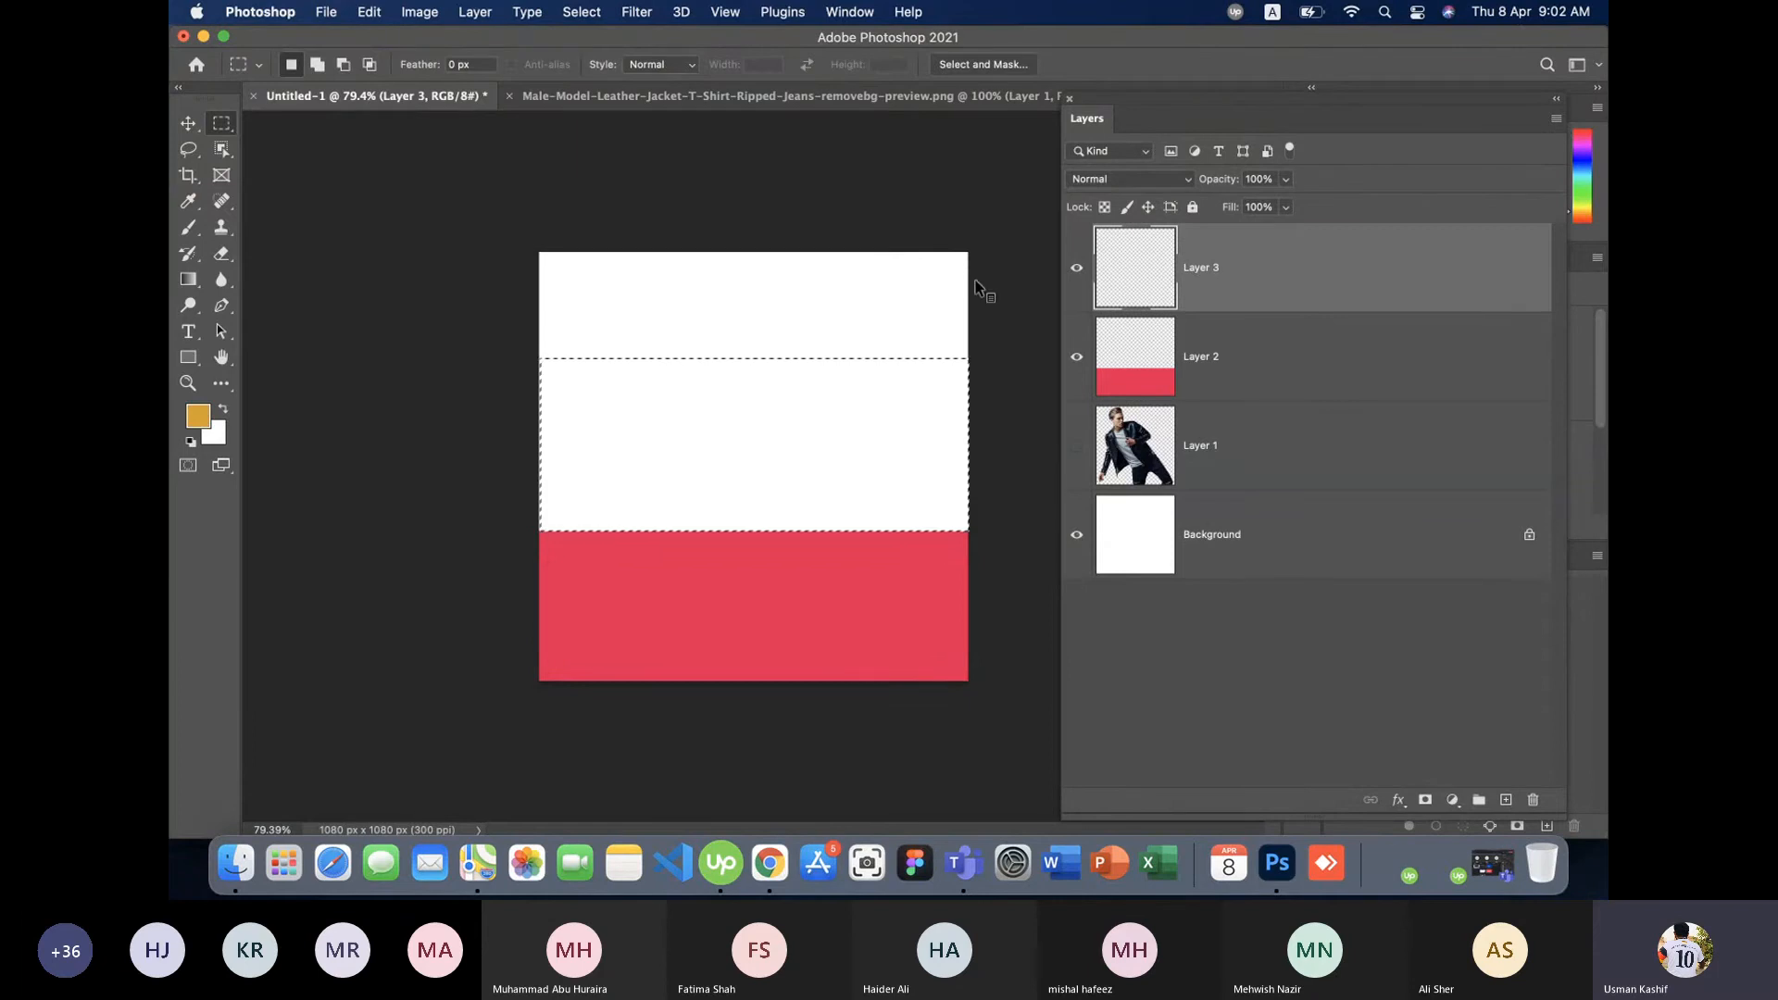
{"action": "key", "text": "alt+BackSpace"}
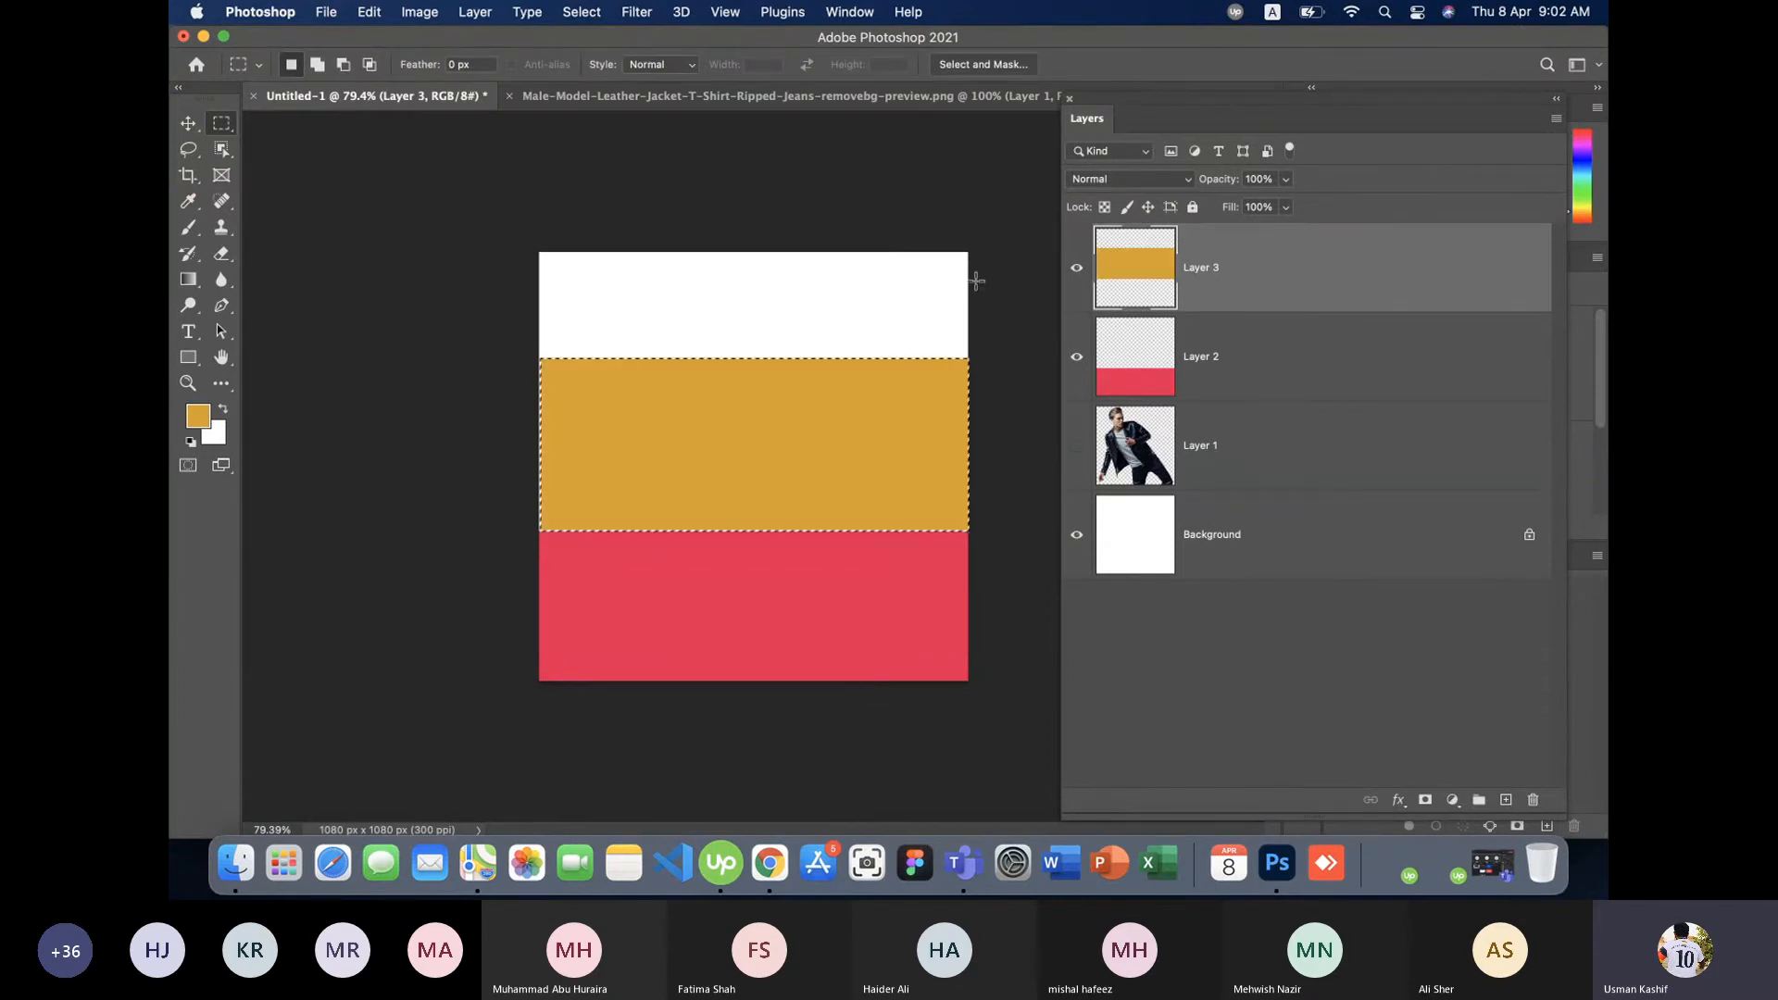
{"action": "key", "text": "super+d"}
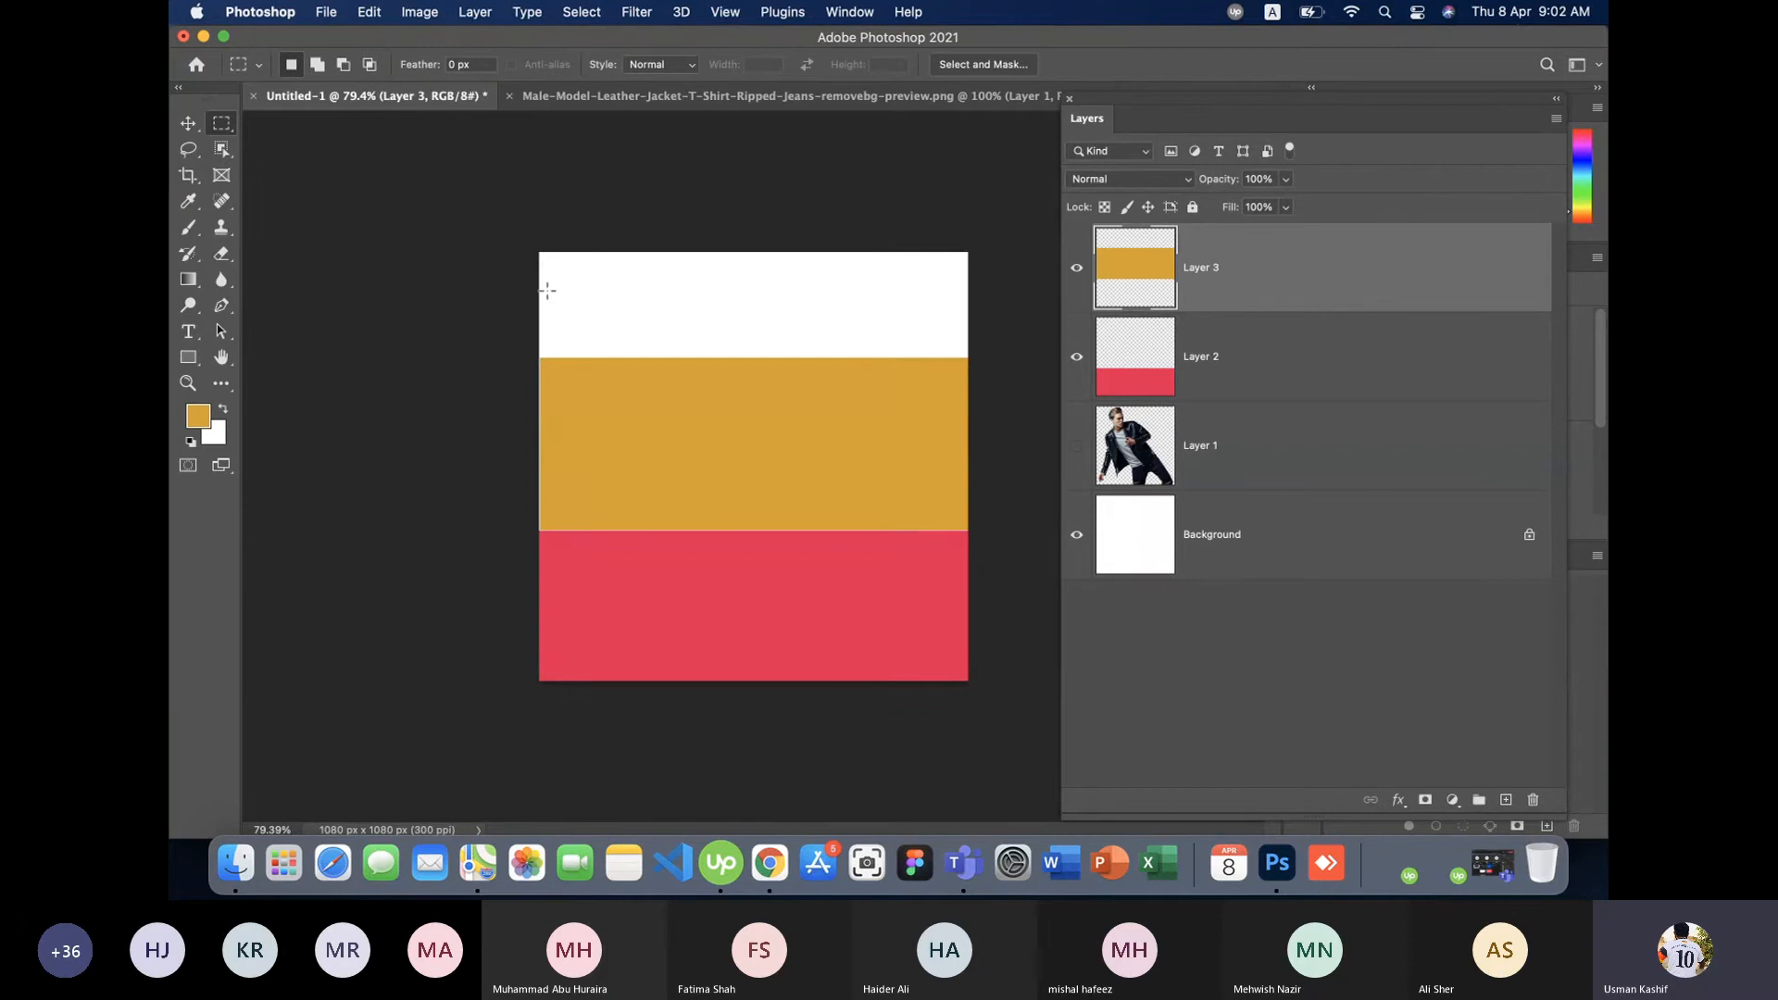
- Enlarge the yellow band proportionally to about 103% so it extends past the canvas's left edge, and deselect its layer
{"action": "left_click", "coordinate": [187, 123]}
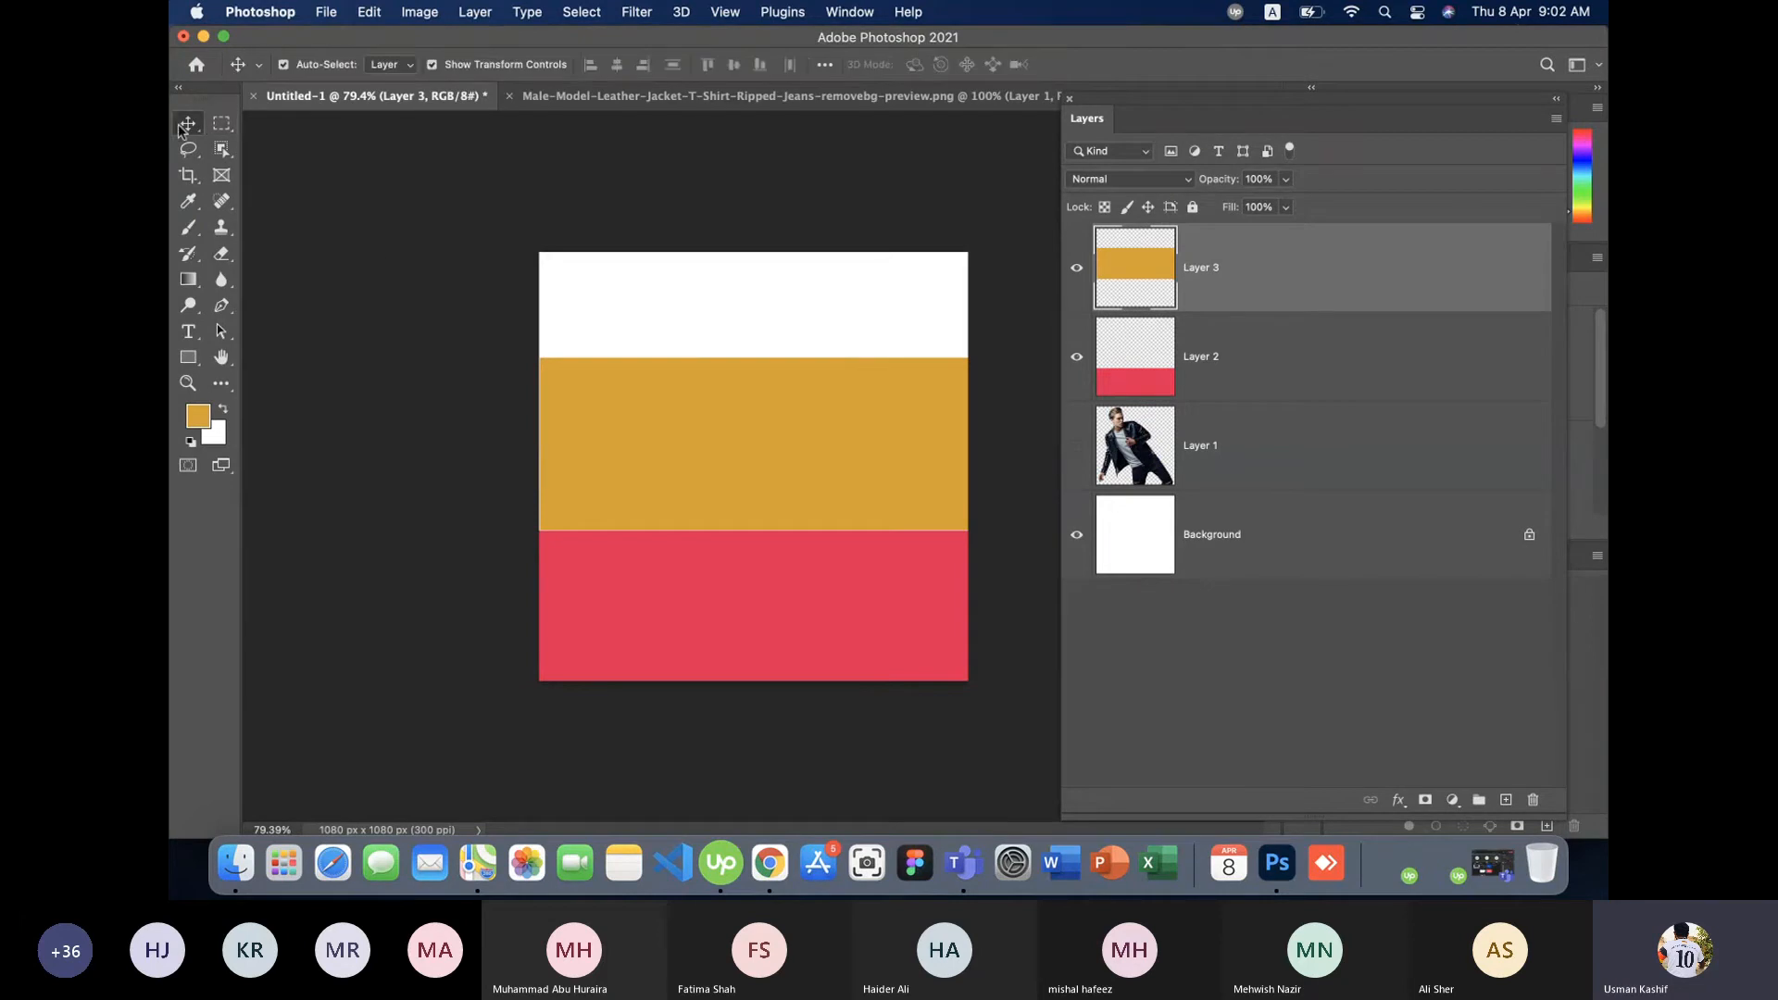
{"action": "left_click", "coordinate": [539, 444]}
{"action": "left_click_drag", "start_coordinate": [539, 444], "coordinate": [451, 455]}
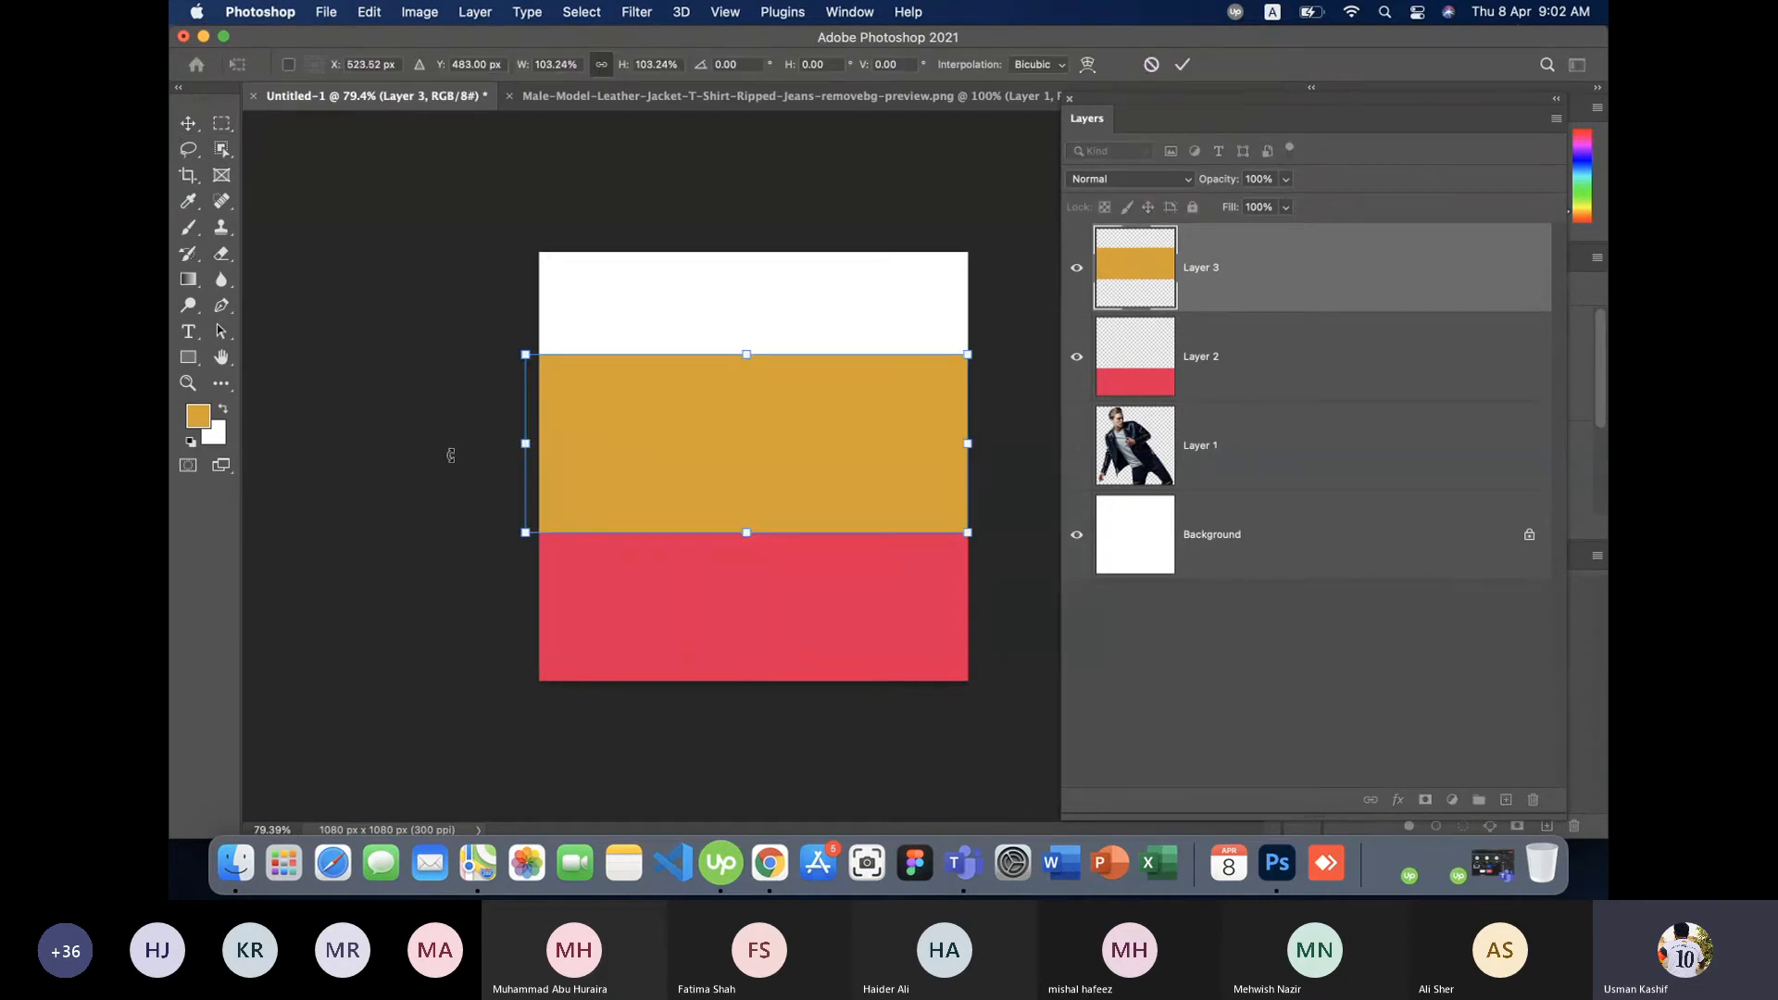
{"action": "key", "text": "Return"}
{"action": "left_click", "coordinate": [978, 555]}
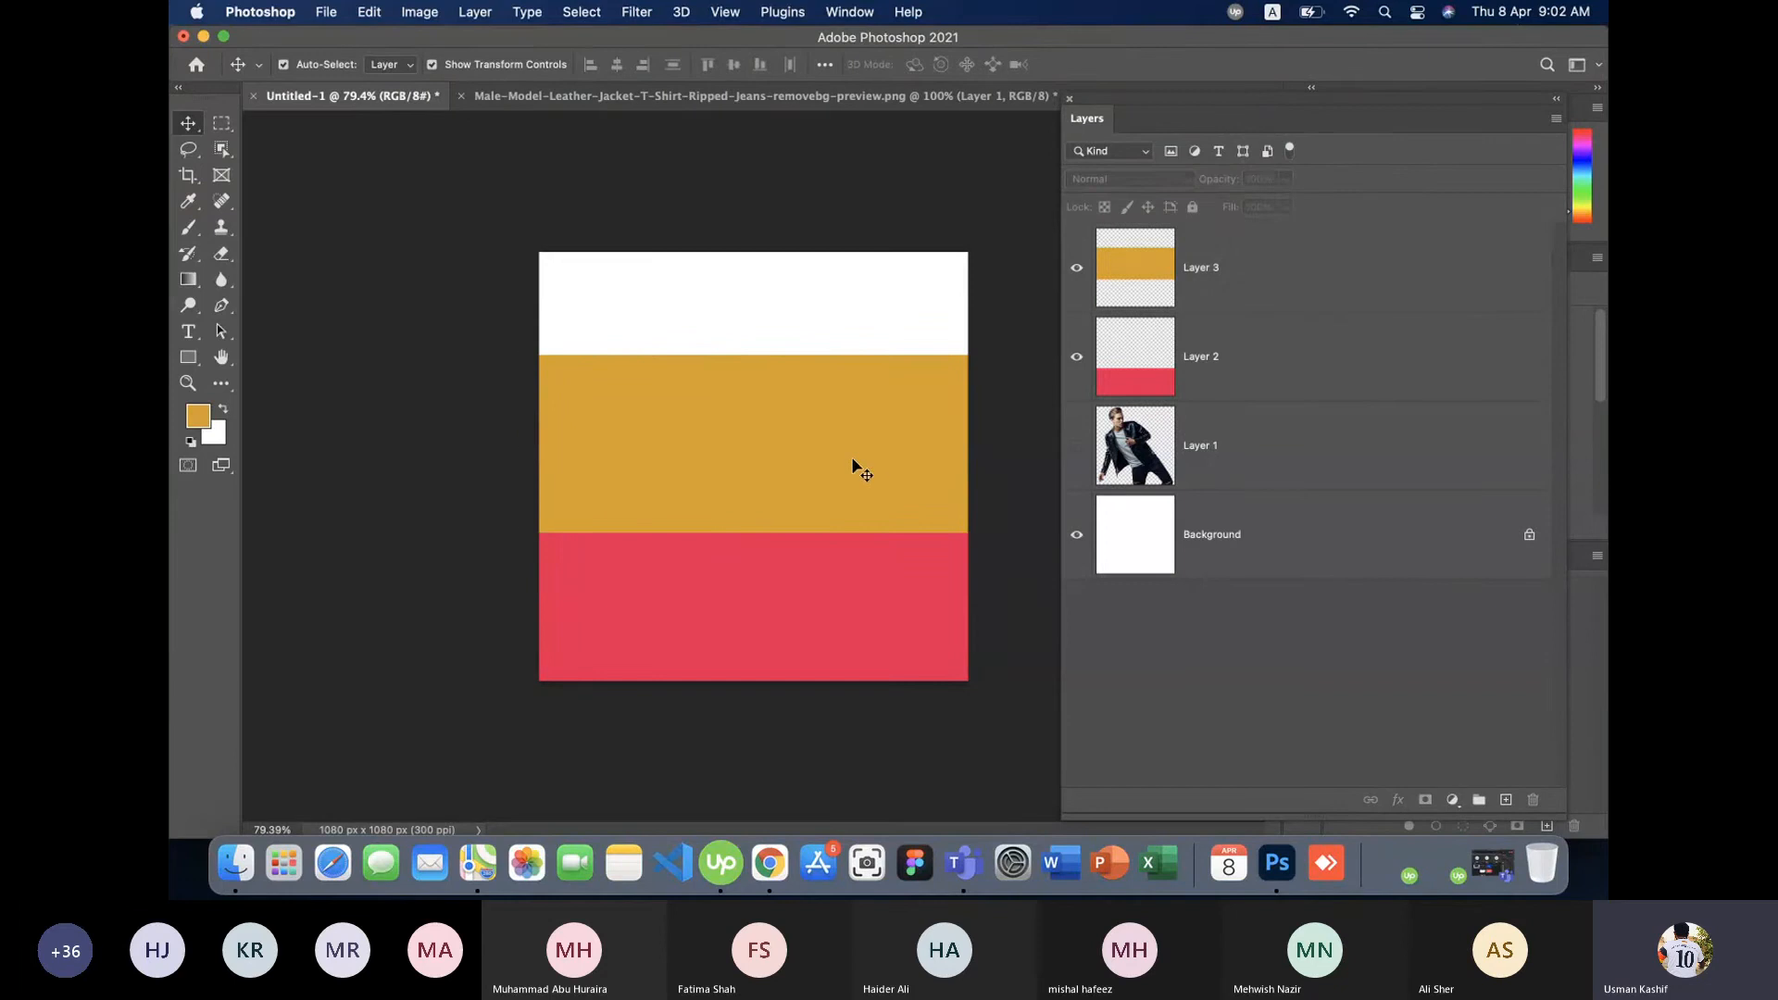
- Move the yellow band down so it overlaps the red band, and enlarge it slightly in proportion
{"action": "left_click_drag", "start_coordinate": [753, 417], "coordinate": [753, 431]}
{"action": "left_click", "coordinate": [397, 405]}
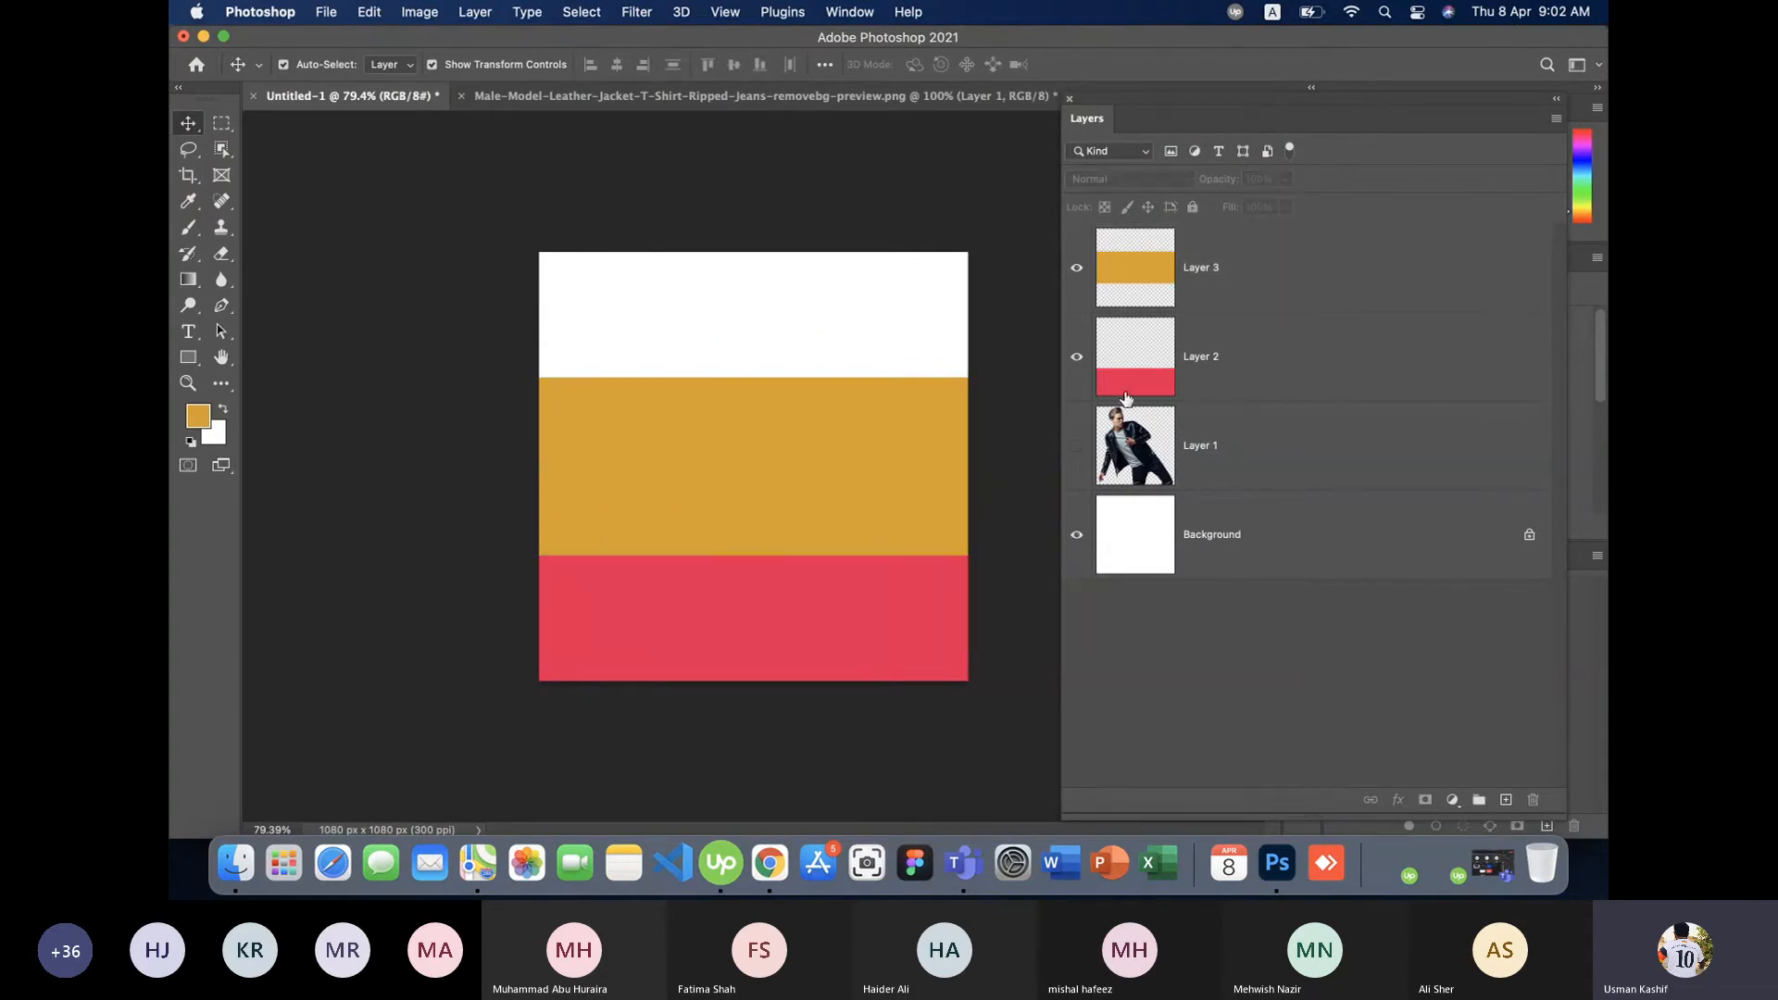
{"action": "left_click_drag", "start_coordinate": [733, 477], "coordinate": [731, 483]}
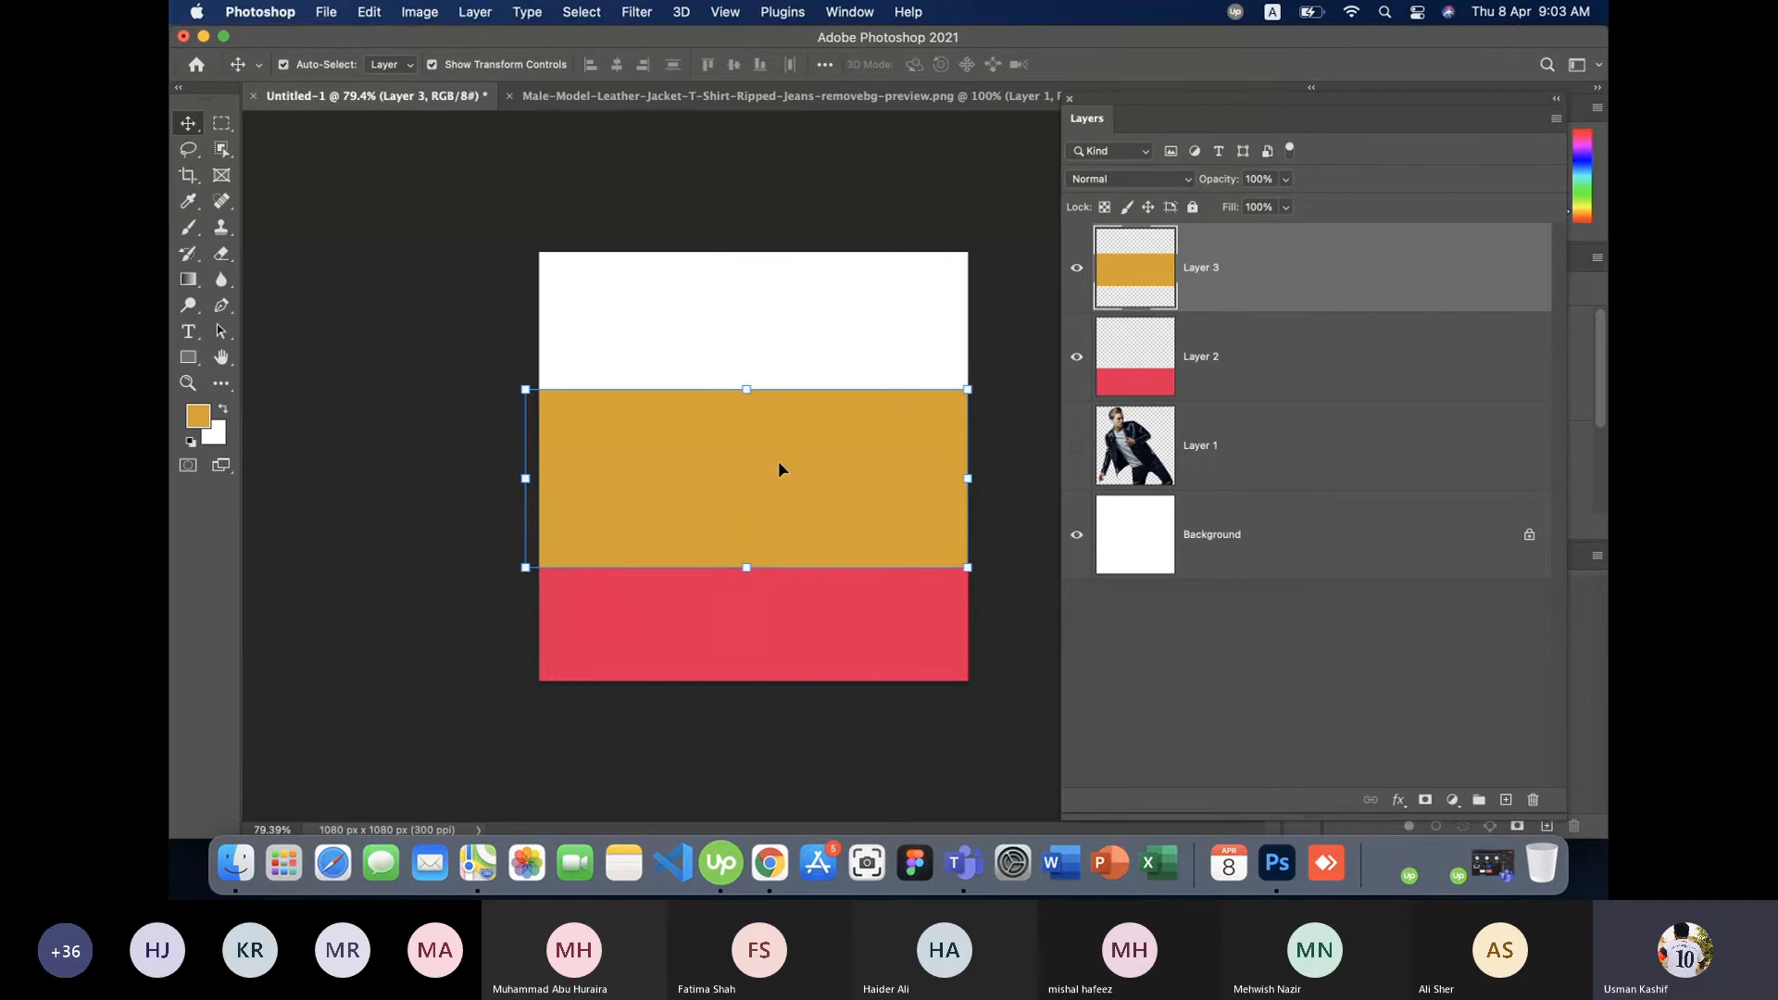
{"action": "left_click_drag", "start_coordinate": [776, 465], "coordinate": [776, 453]}
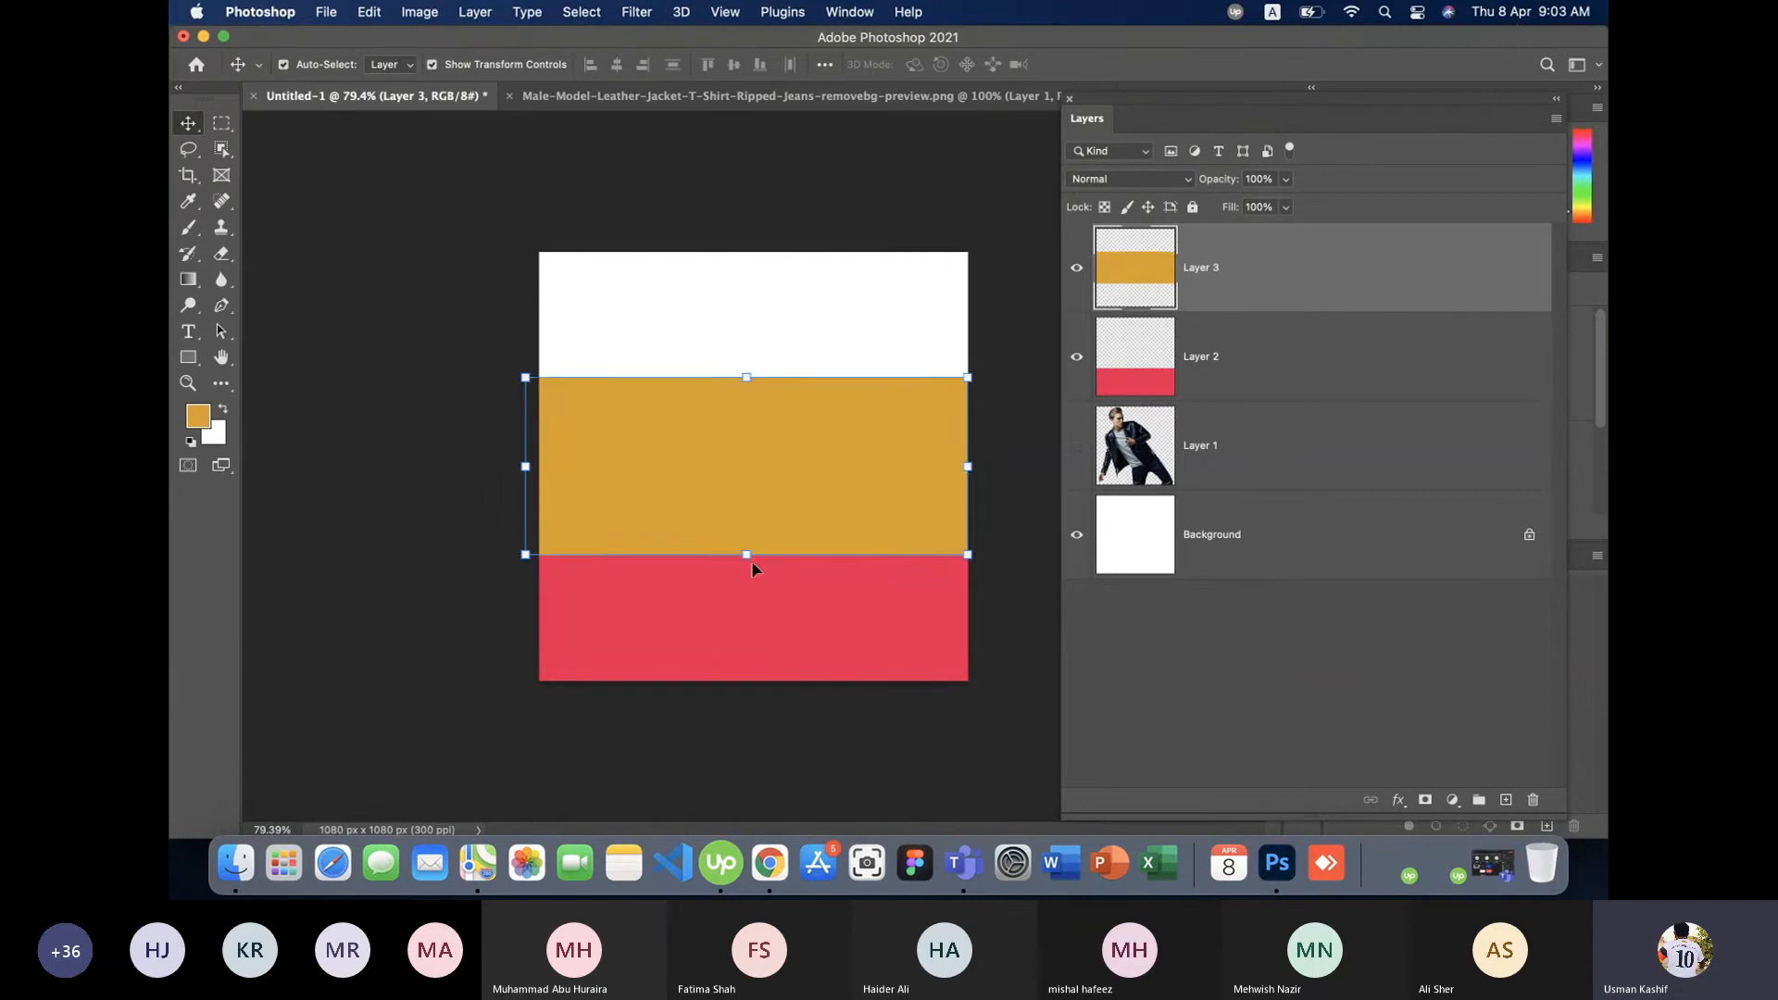
{"action": "mouse_move", "coordinate": [747, 555]}
{"action": "left_mouse_down"}
{"action": "mouse_move", "coordinate": [754, 498]}
{"action": "mouse_move", "coordinate": [746, 563]}
{"action": "left_mouse_up"}
{"action": "key", "text": "Return"}
{"action": "mouse_move", "coordinate": [785, 482]}
{"action": "left_mouse_down"}
{"action": "mouse_move", "coordinate": [776, 498]}
{"action": "mouse_move", "coordinate": [778, 483]}
{"action": "left_mouse_up"}
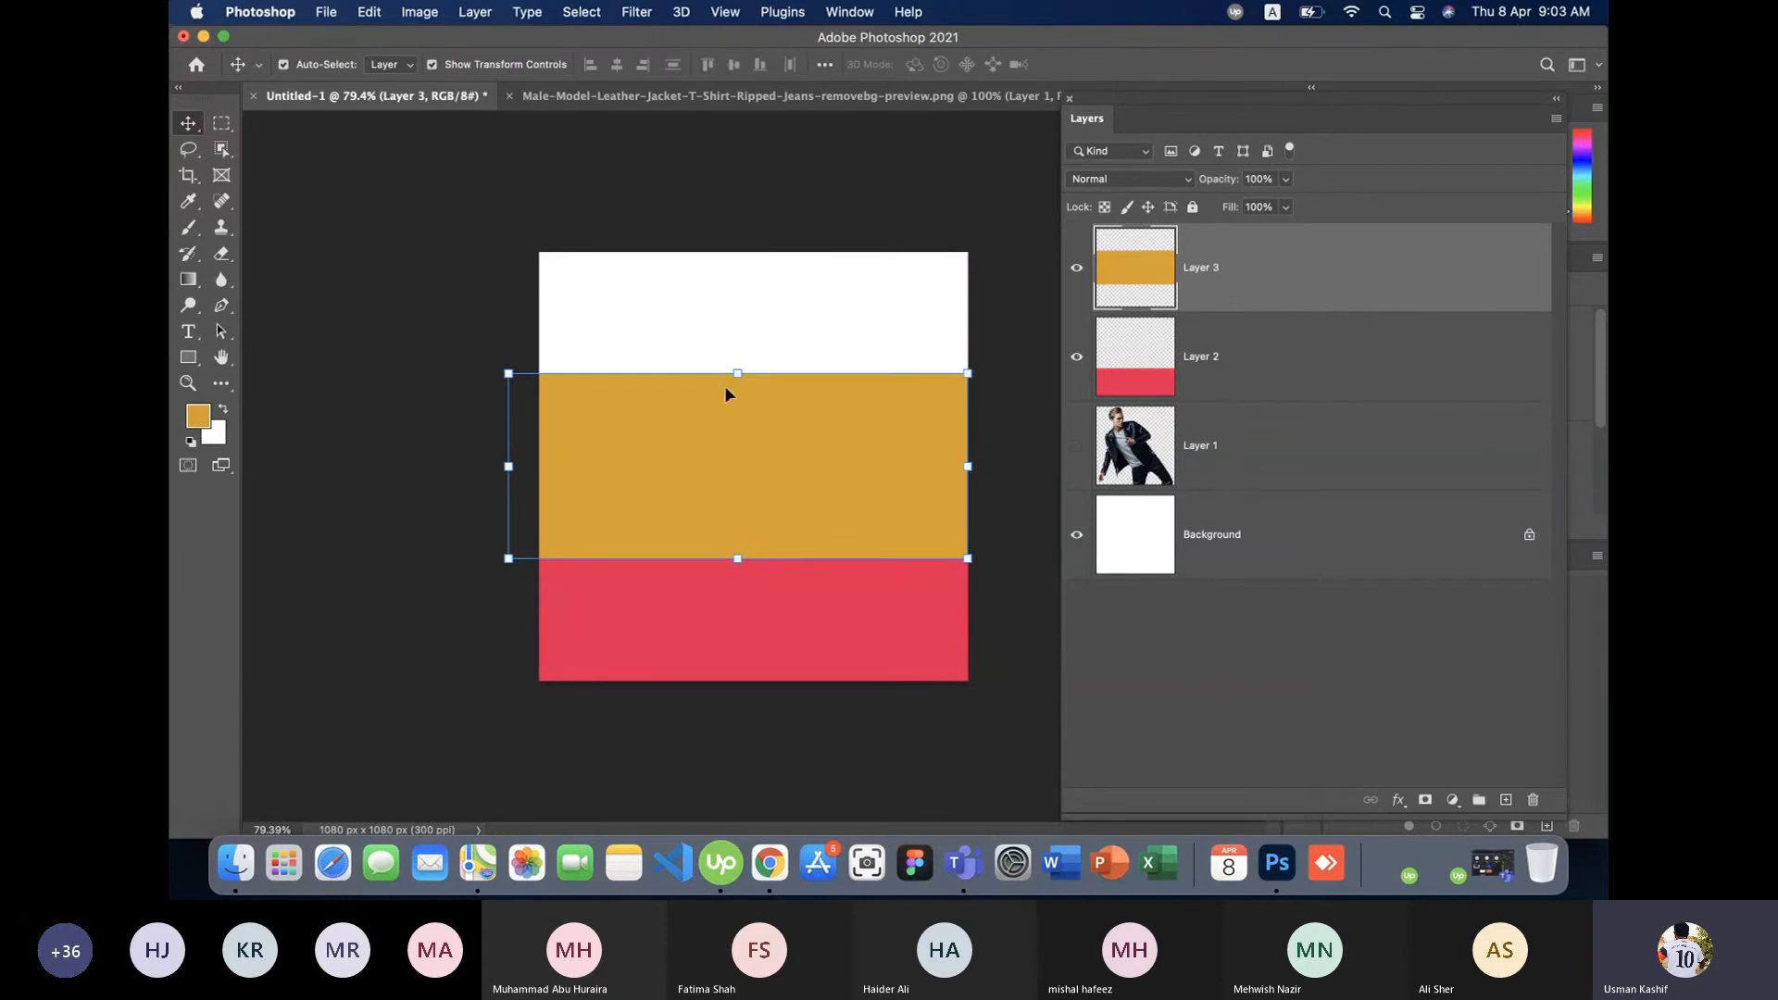
- Place Layer 3 below Layer 2 in the layer stack, shift the yellow band slightly down behind the red band, and deselect
{"action": "left_click_drag", "start_coordinate": [1274, 289], "coordinate": [1217, 374]}
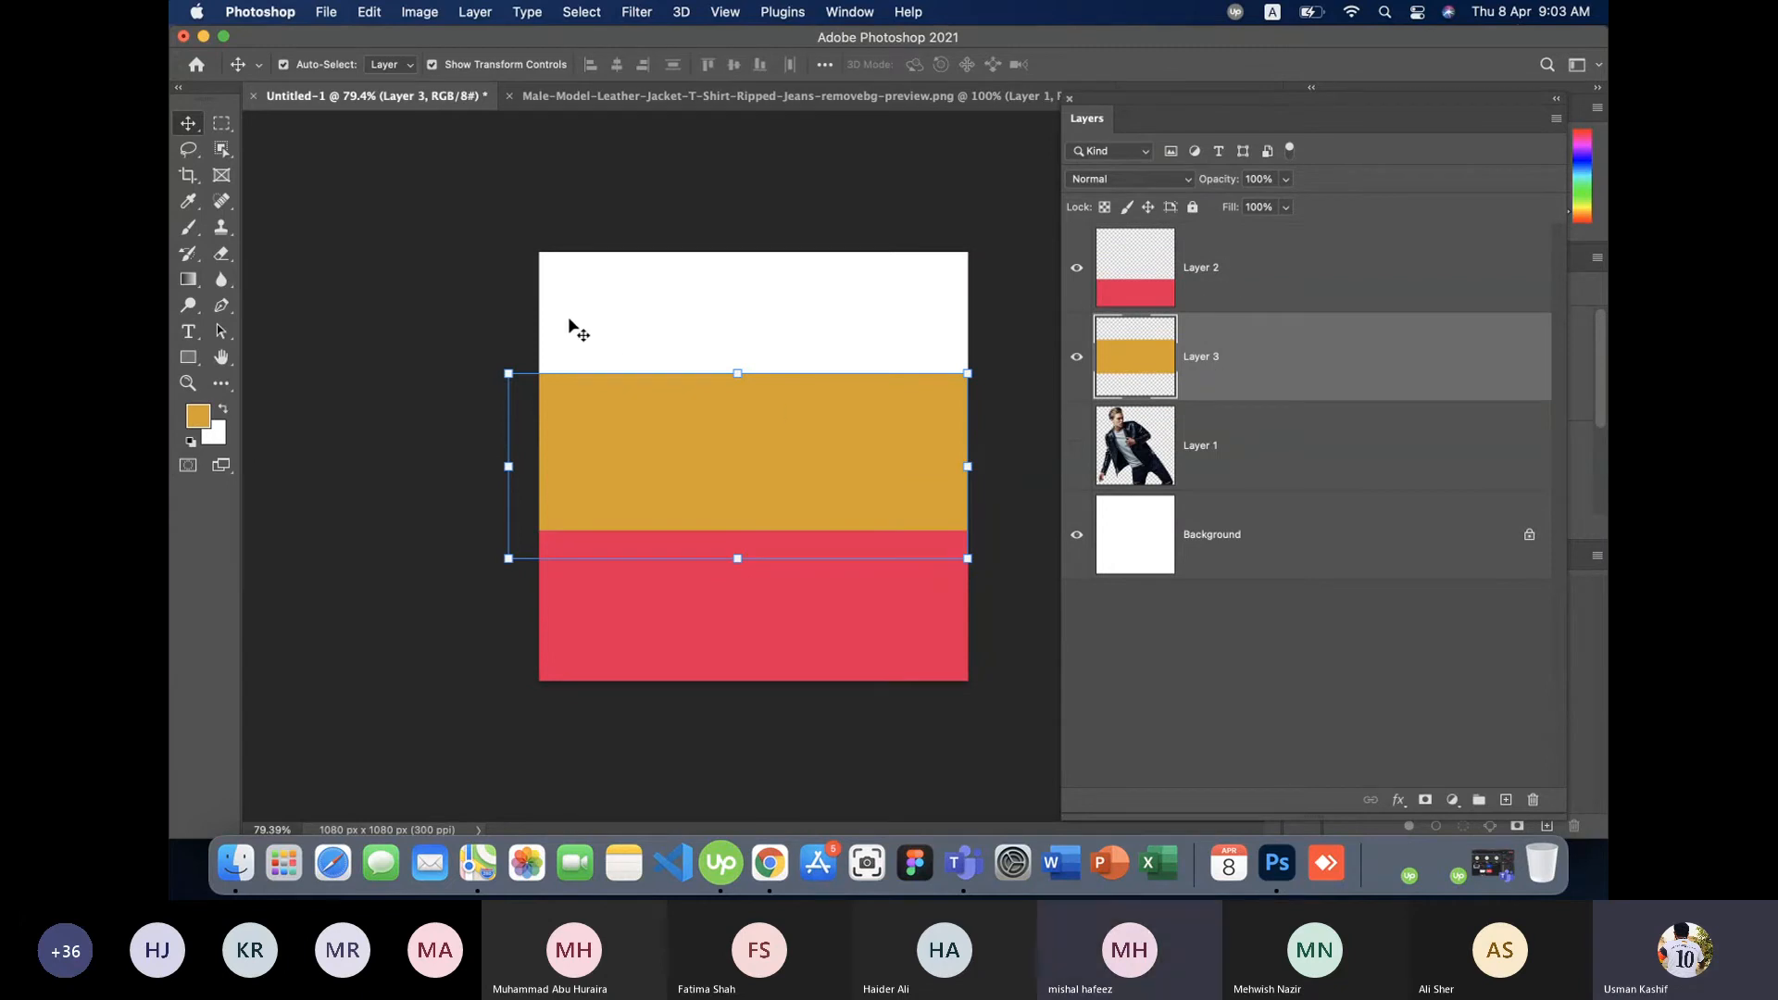
{"action": "left_click", "coordinate": [518, 317]}
{"action": "left_click_drag", "start_coordinate": [760, 453], "coordinate": [788, 530]}
{"action": "left_click_drag", "start_coordinate": [791, 517], "coordinate": [789, 448]}
{"action": "left_click", "coordinate": [432, 266]}
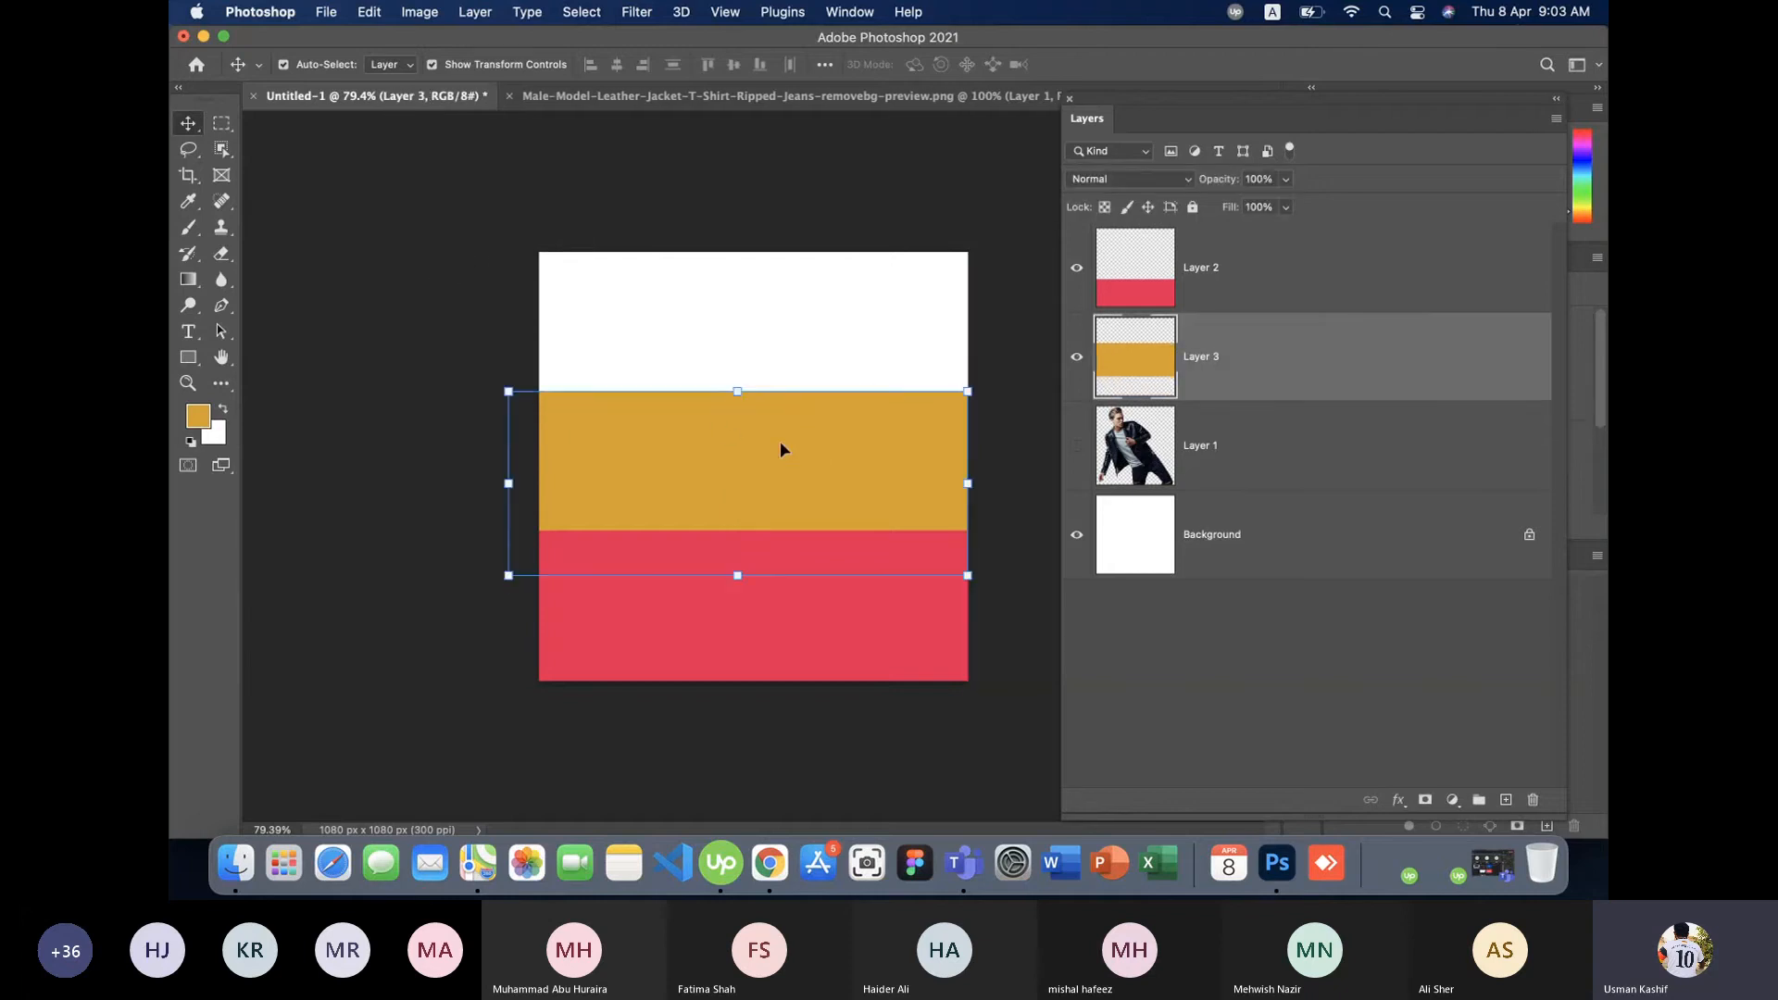
{"action": "left_click", "coordinate": [488, 329]}
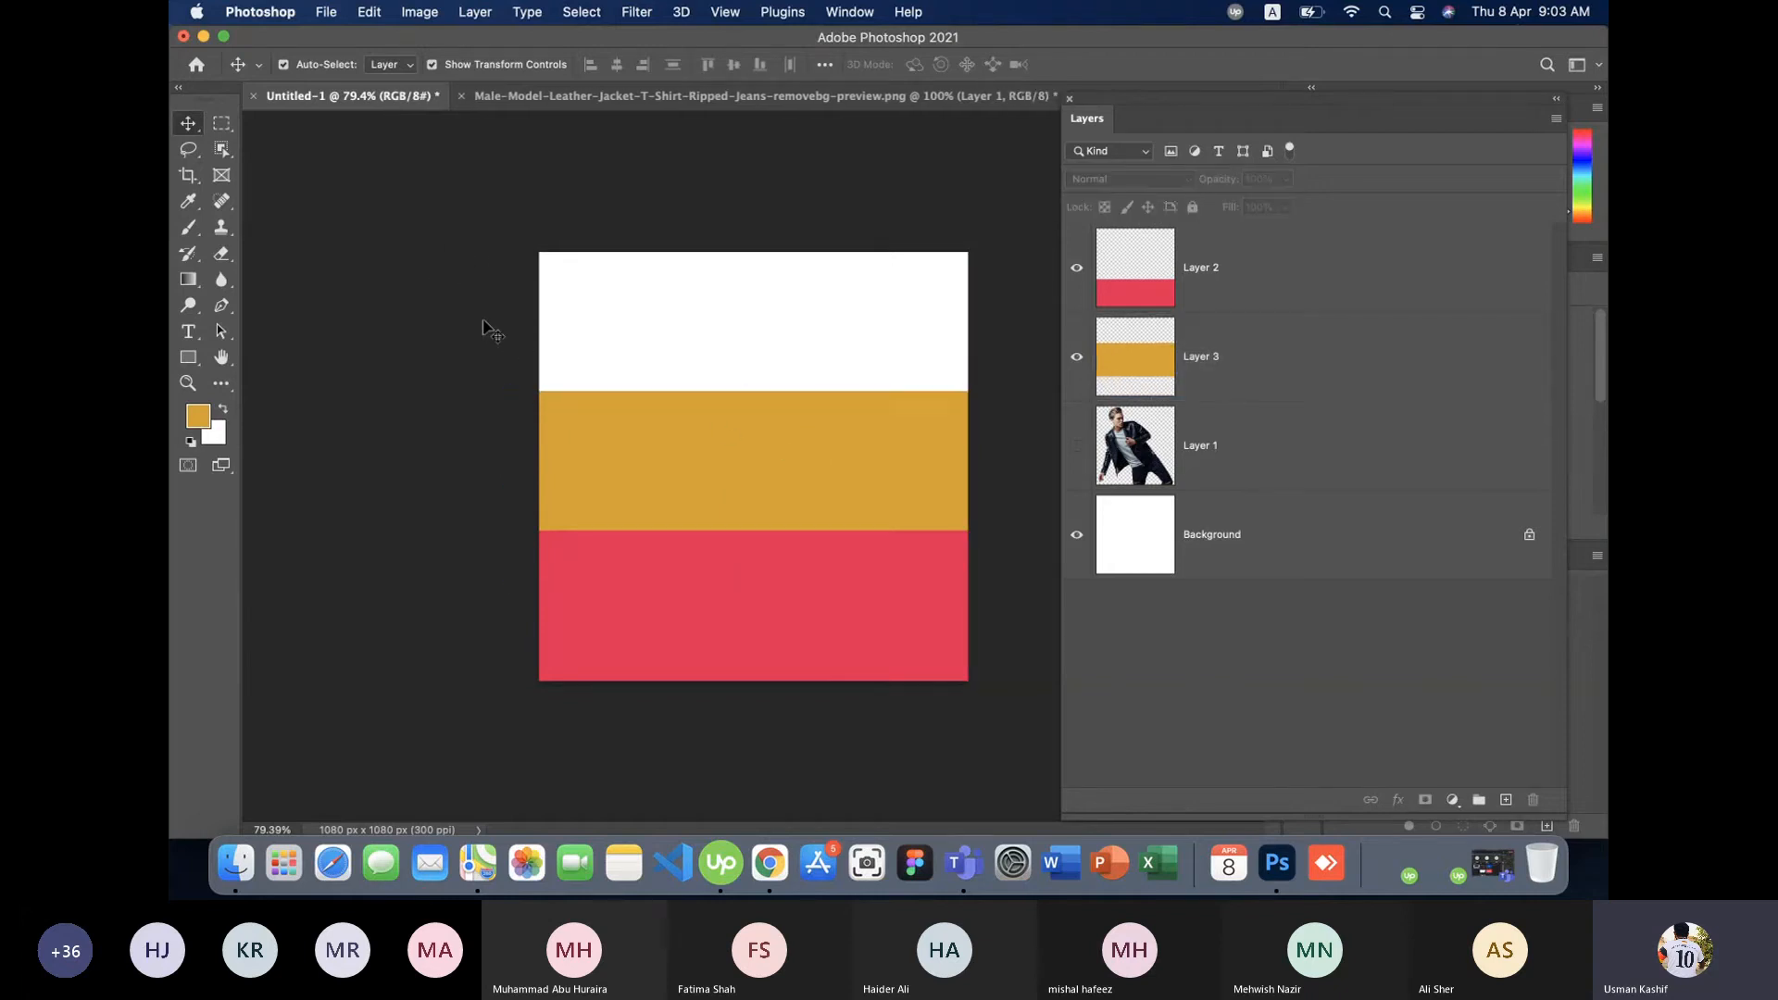
- Add a new layer, fill a full-width selection over the canvas's top third with blue #16aadb, and deselect
{"action": "left_click", "coordinate": [1506, 800]}
{"action": "left_click", "coordinate": [221, 123]}
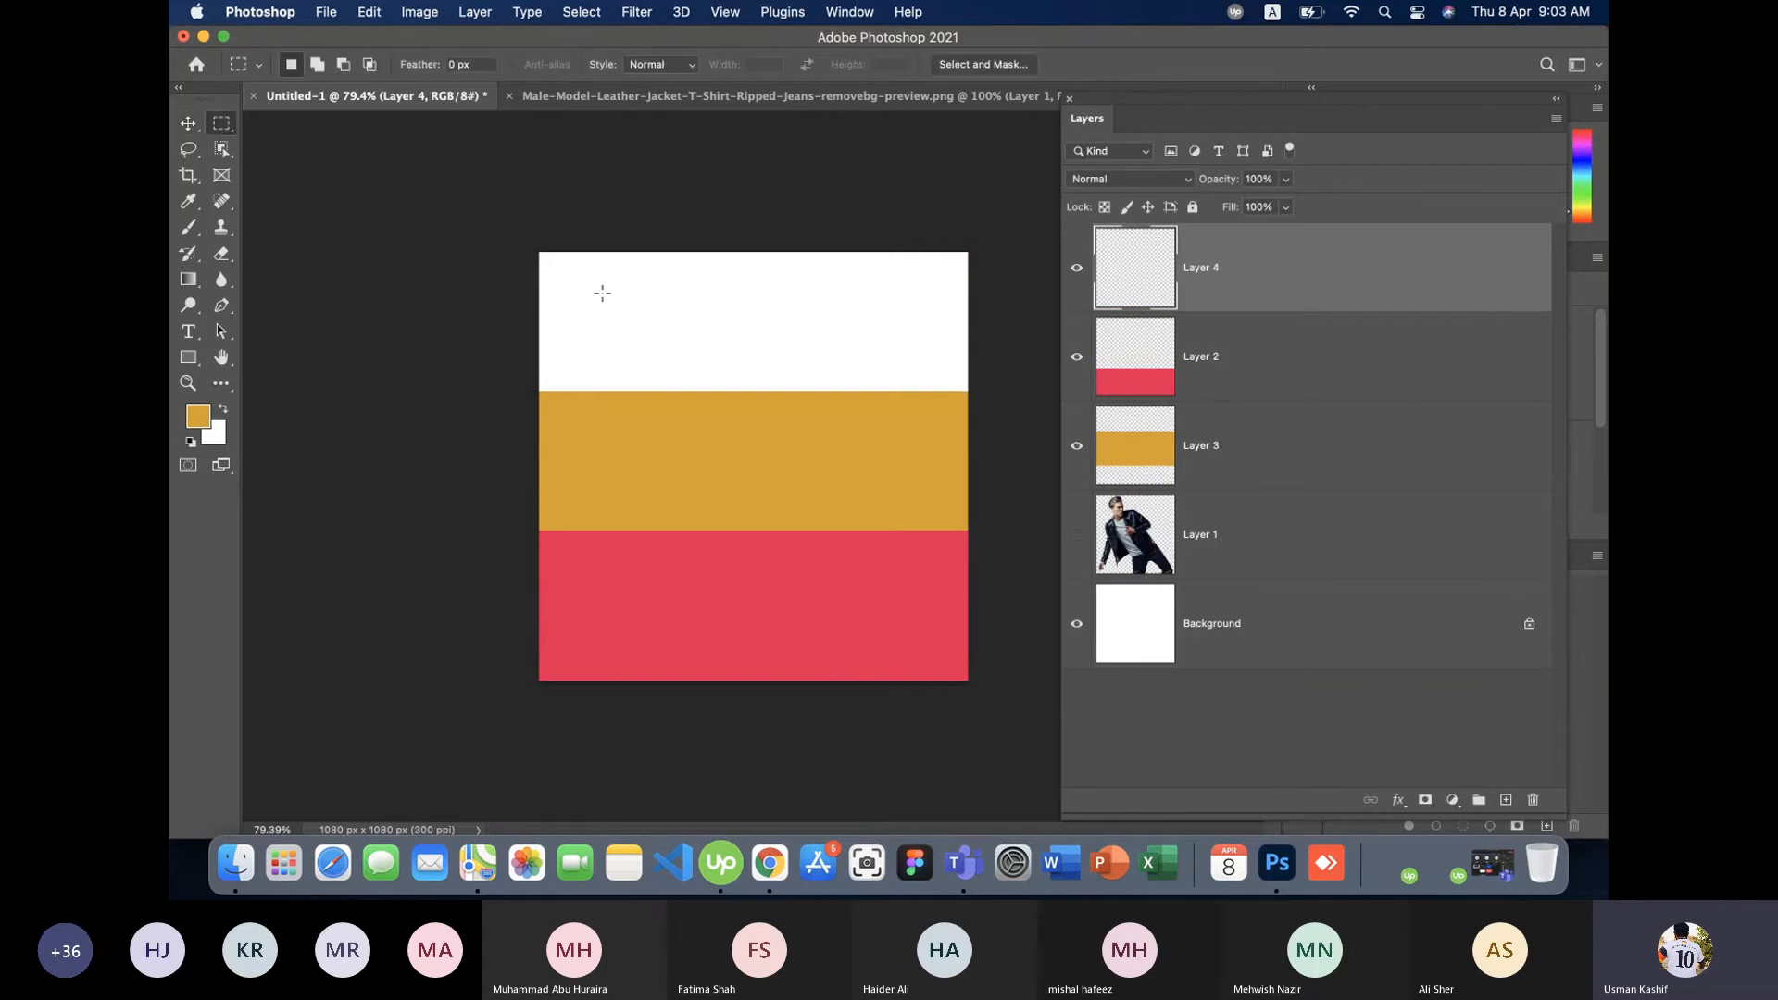
{"action": "left_click_drag", "start_coordinate": [535, 249], "coordinate": [985, 403]}
{"action": "left_click", "coordinate": [203, 417]}
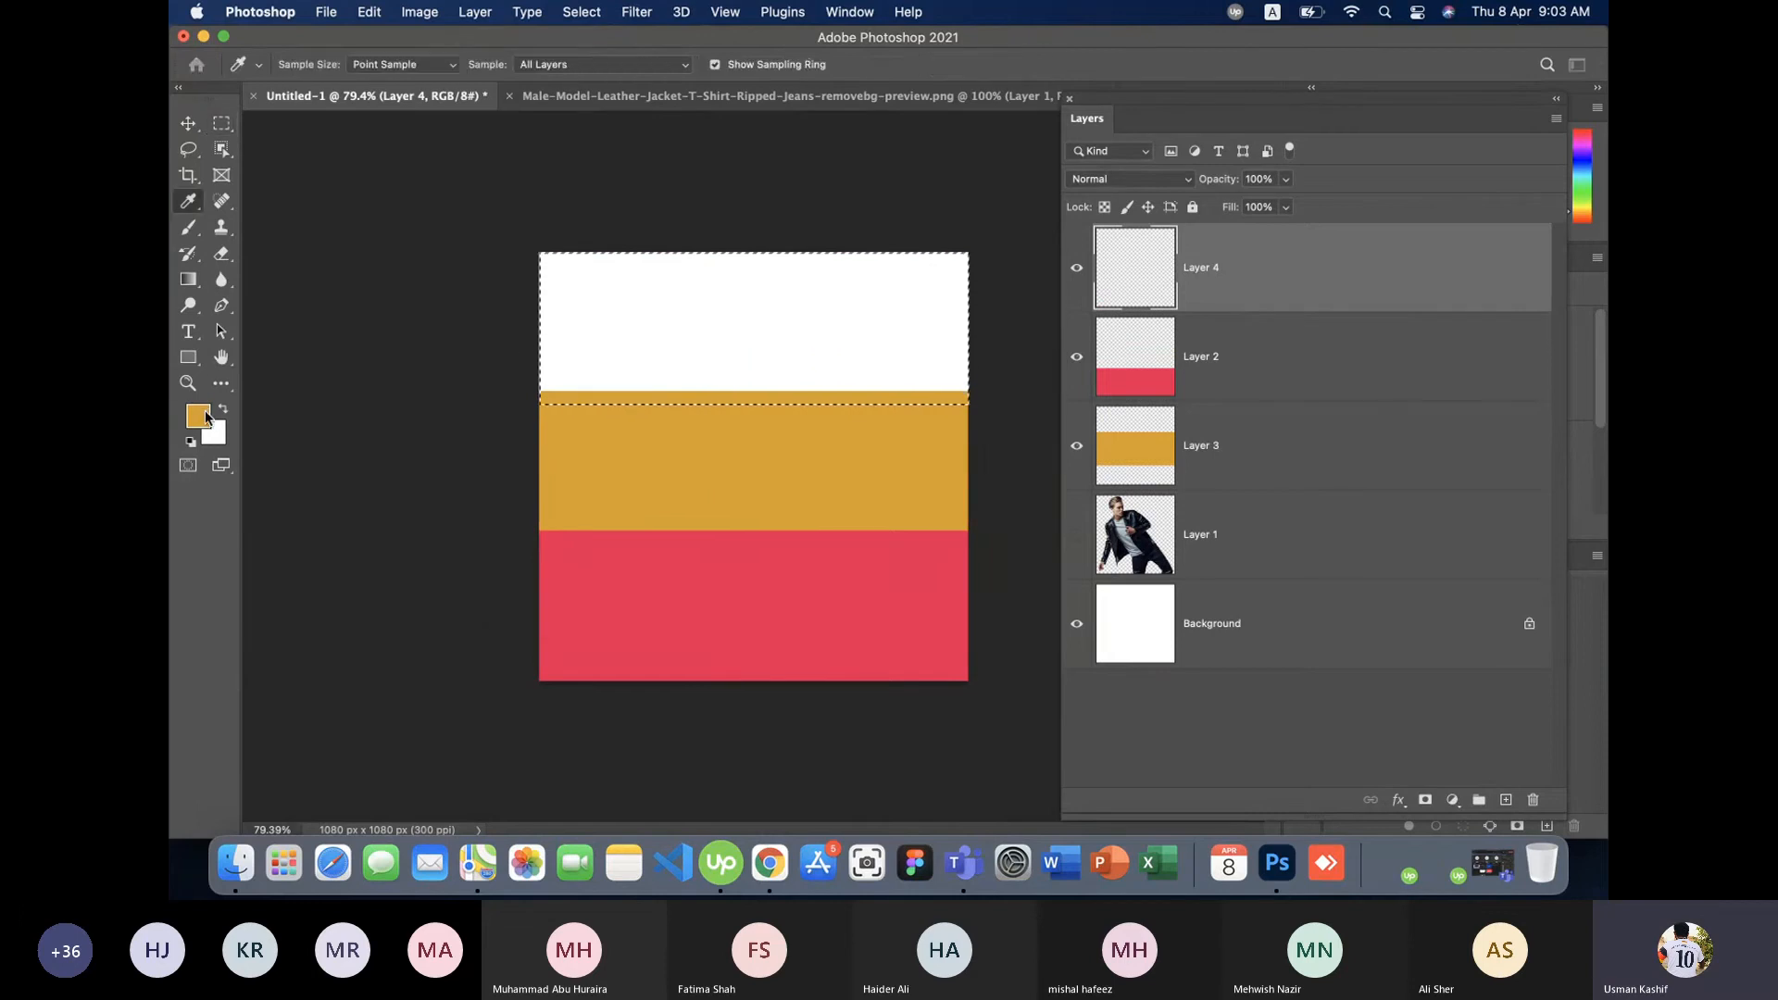
{"action": "left_click", "coordinate": [765, 398]}
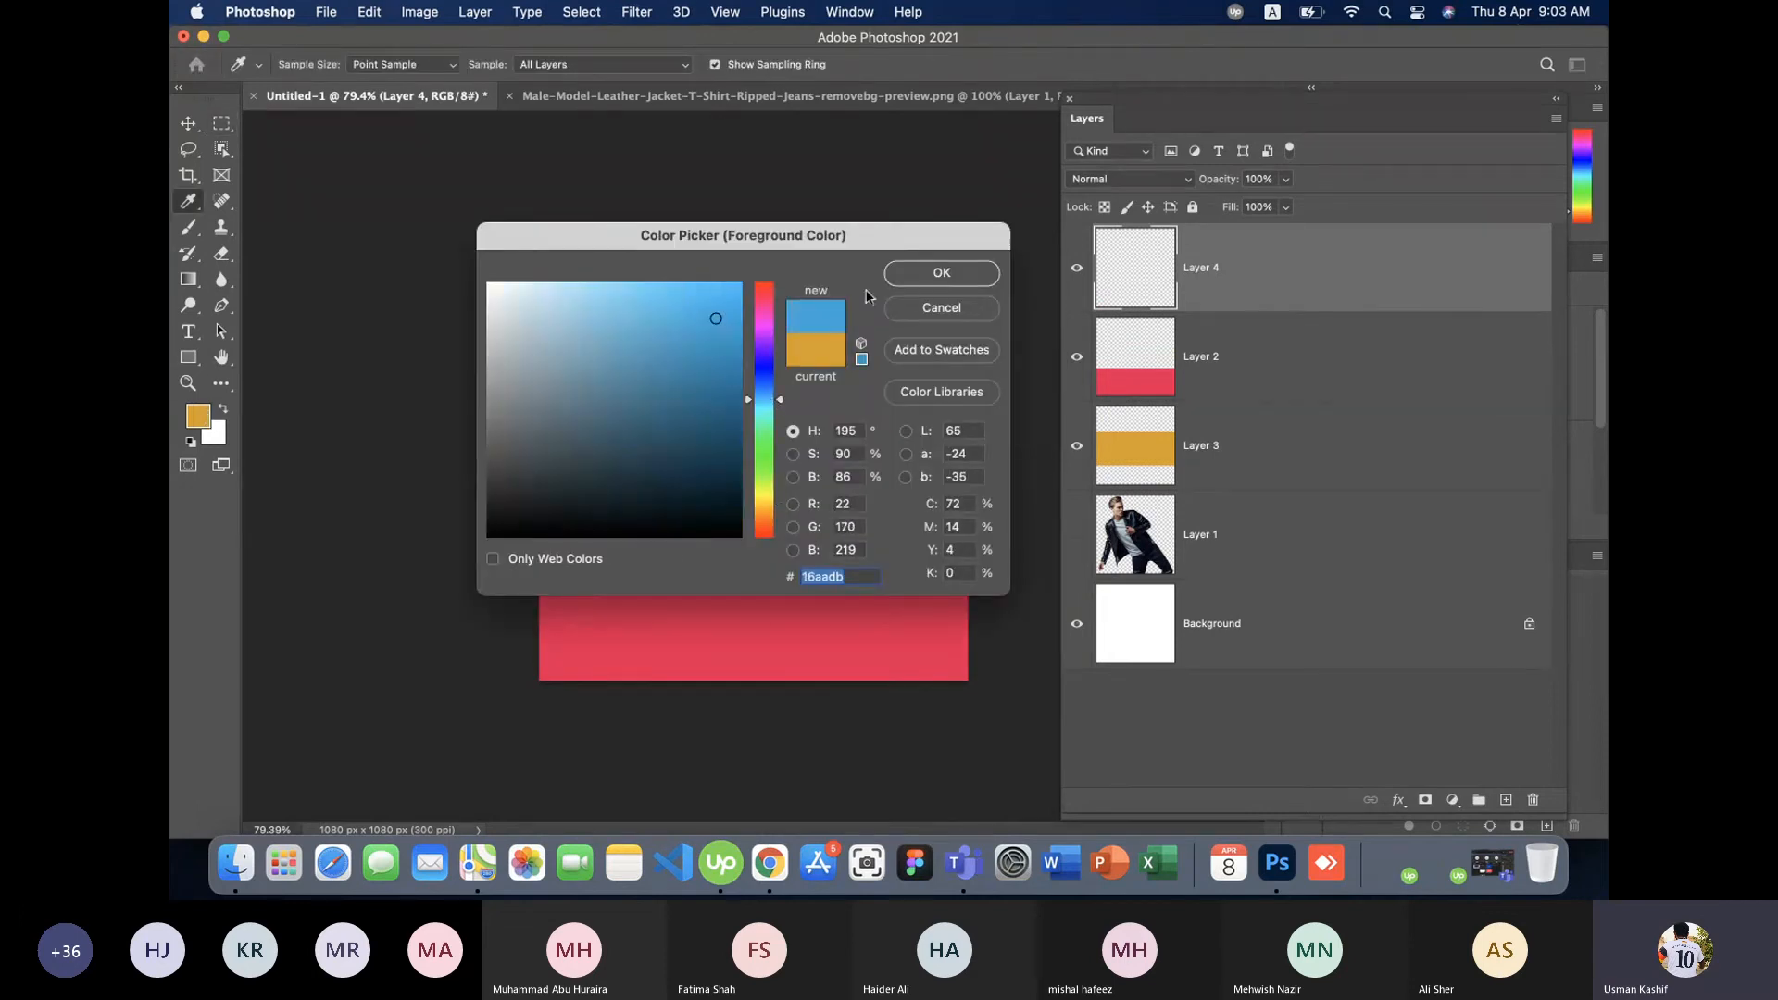
{"action": "left_click", "coordinate": [927, 278]}
{"action": "key", "text": "alt+BackSpace"}
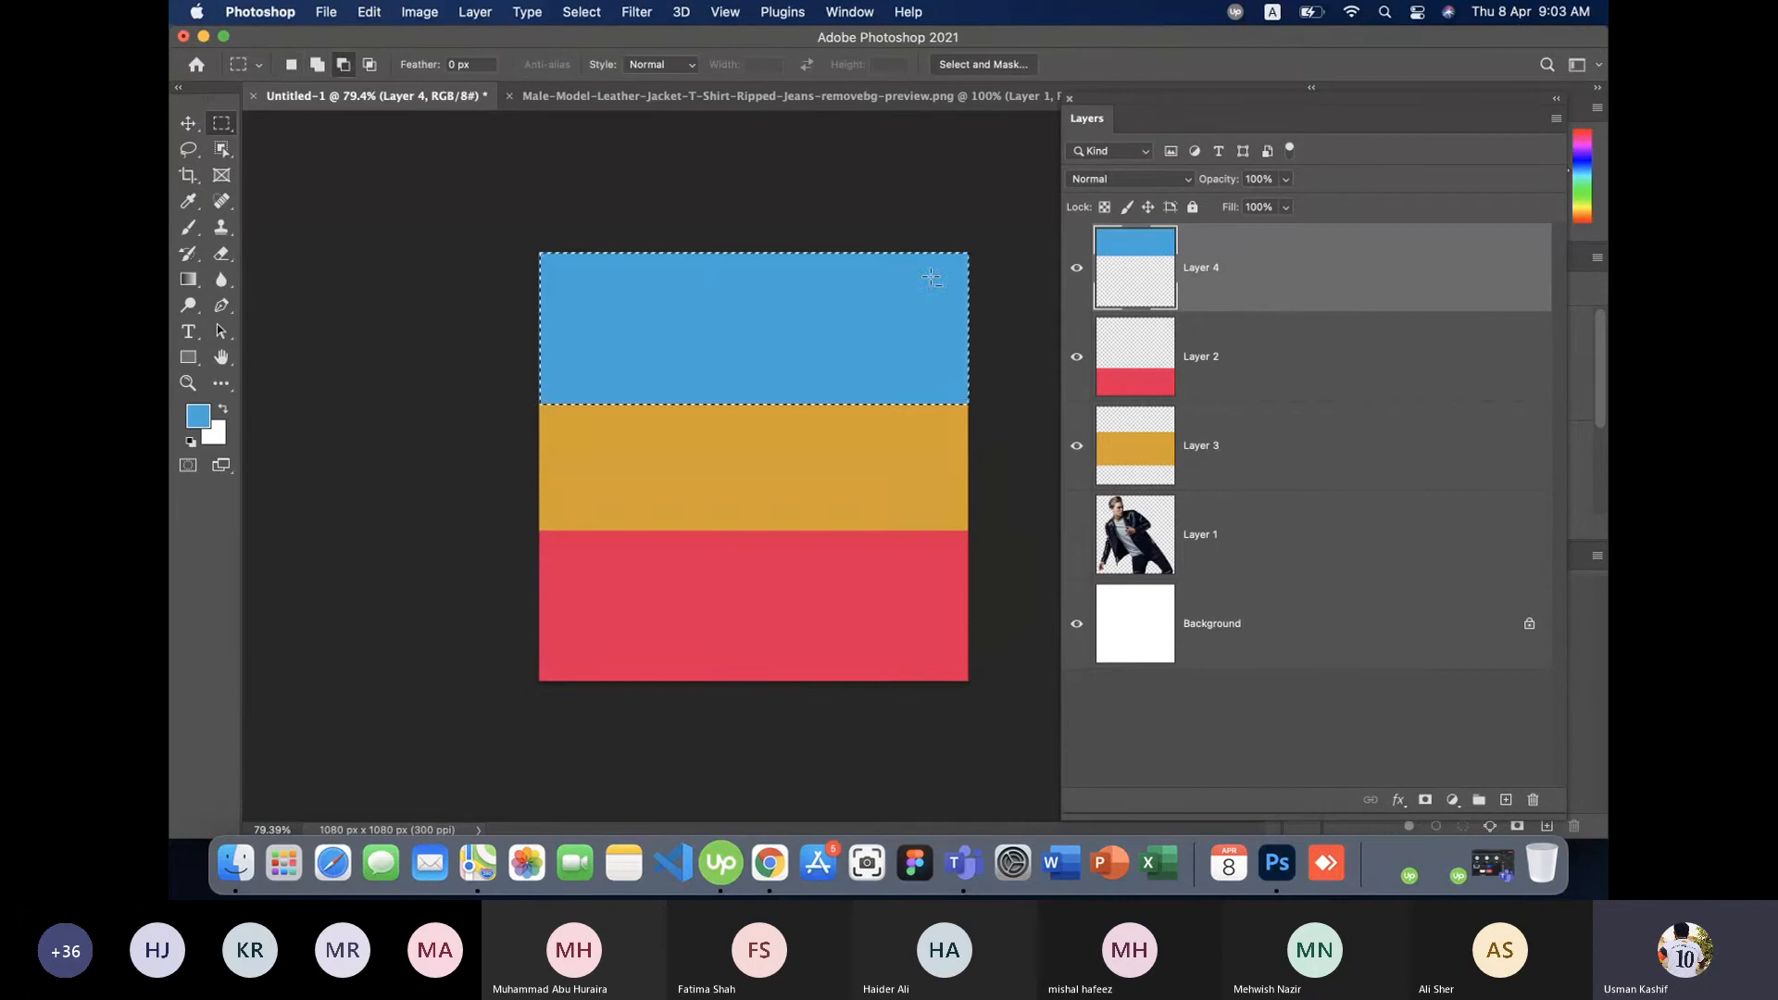
{"action": "left_click", "coordinate": [768, 382]}
- Move the blue band's Layer 4 below Layer 3 in the layer stack
{"action": "left_click", "coordinate": [188, 123]}
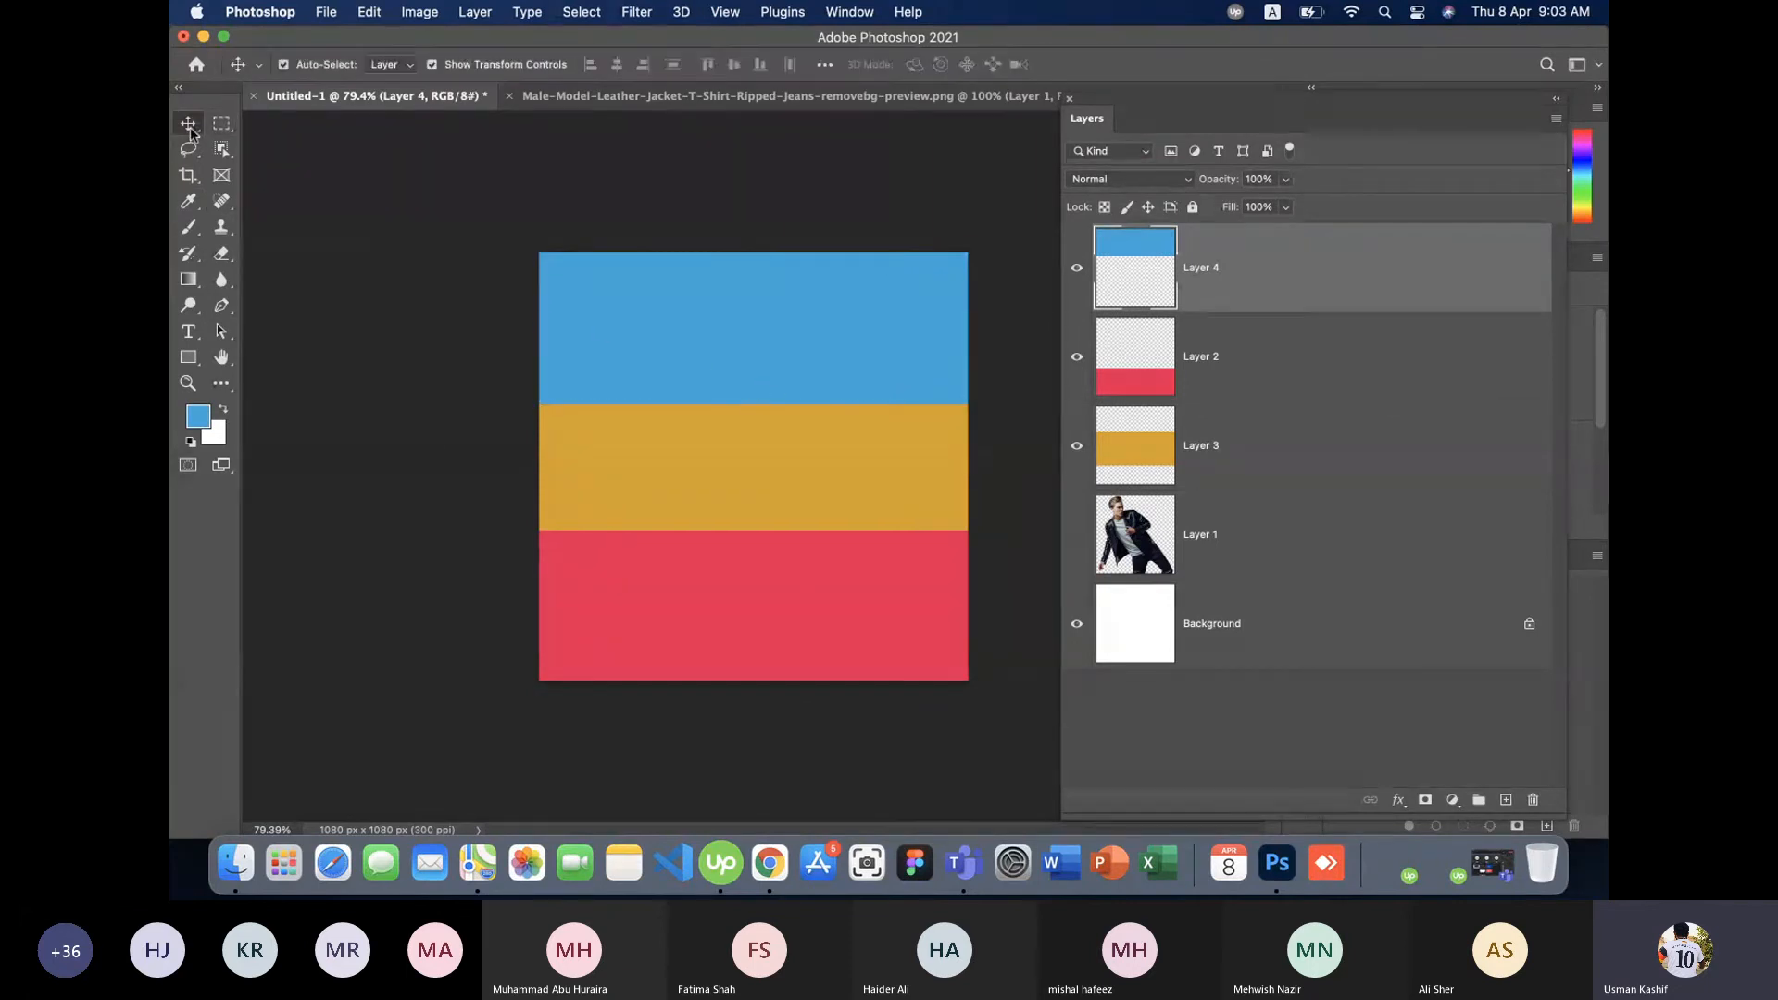
{"action": "left_click", "coordinate": [441, 440]}
{"action": "left_click_drag", "start_coordinate": [1270, 268], "coordinate": [1269, 467]}
{"action": "left_click", "coordinate": [441, 380]}
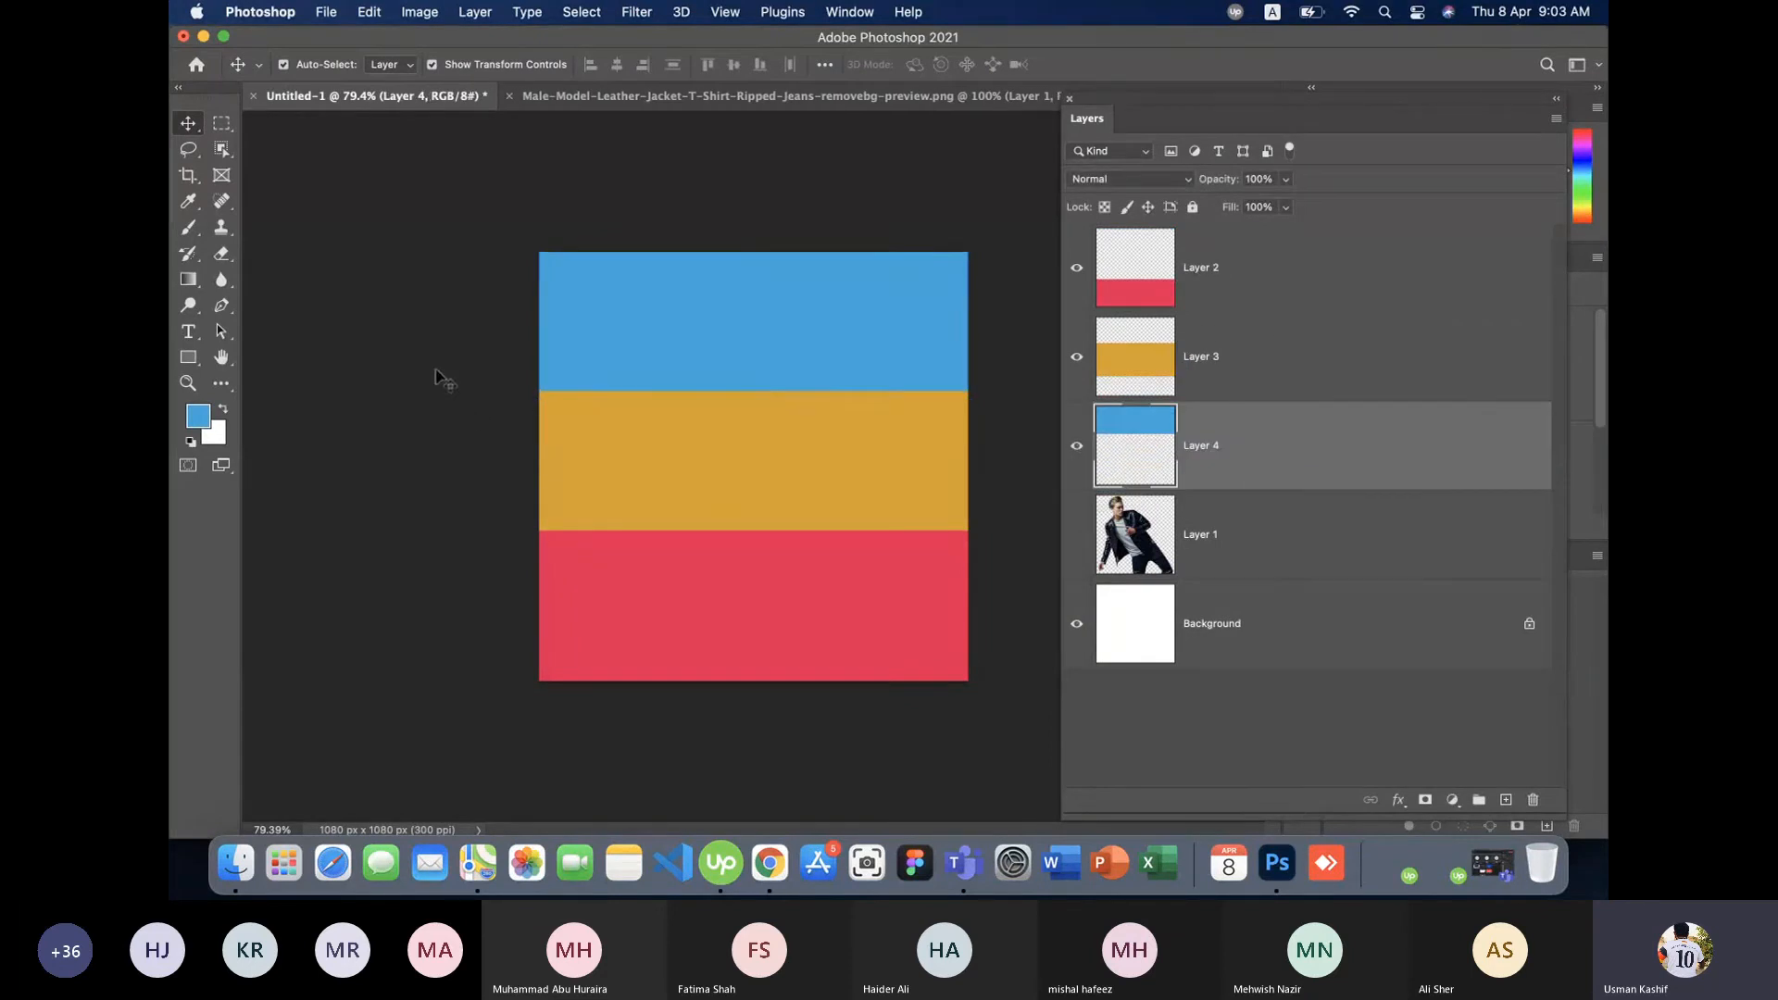
- Enlarge the red band slightly so its upper edge rises over the yellow band, and deselect all layers
{"action": "left_click", "coordinate": [819, 443]}
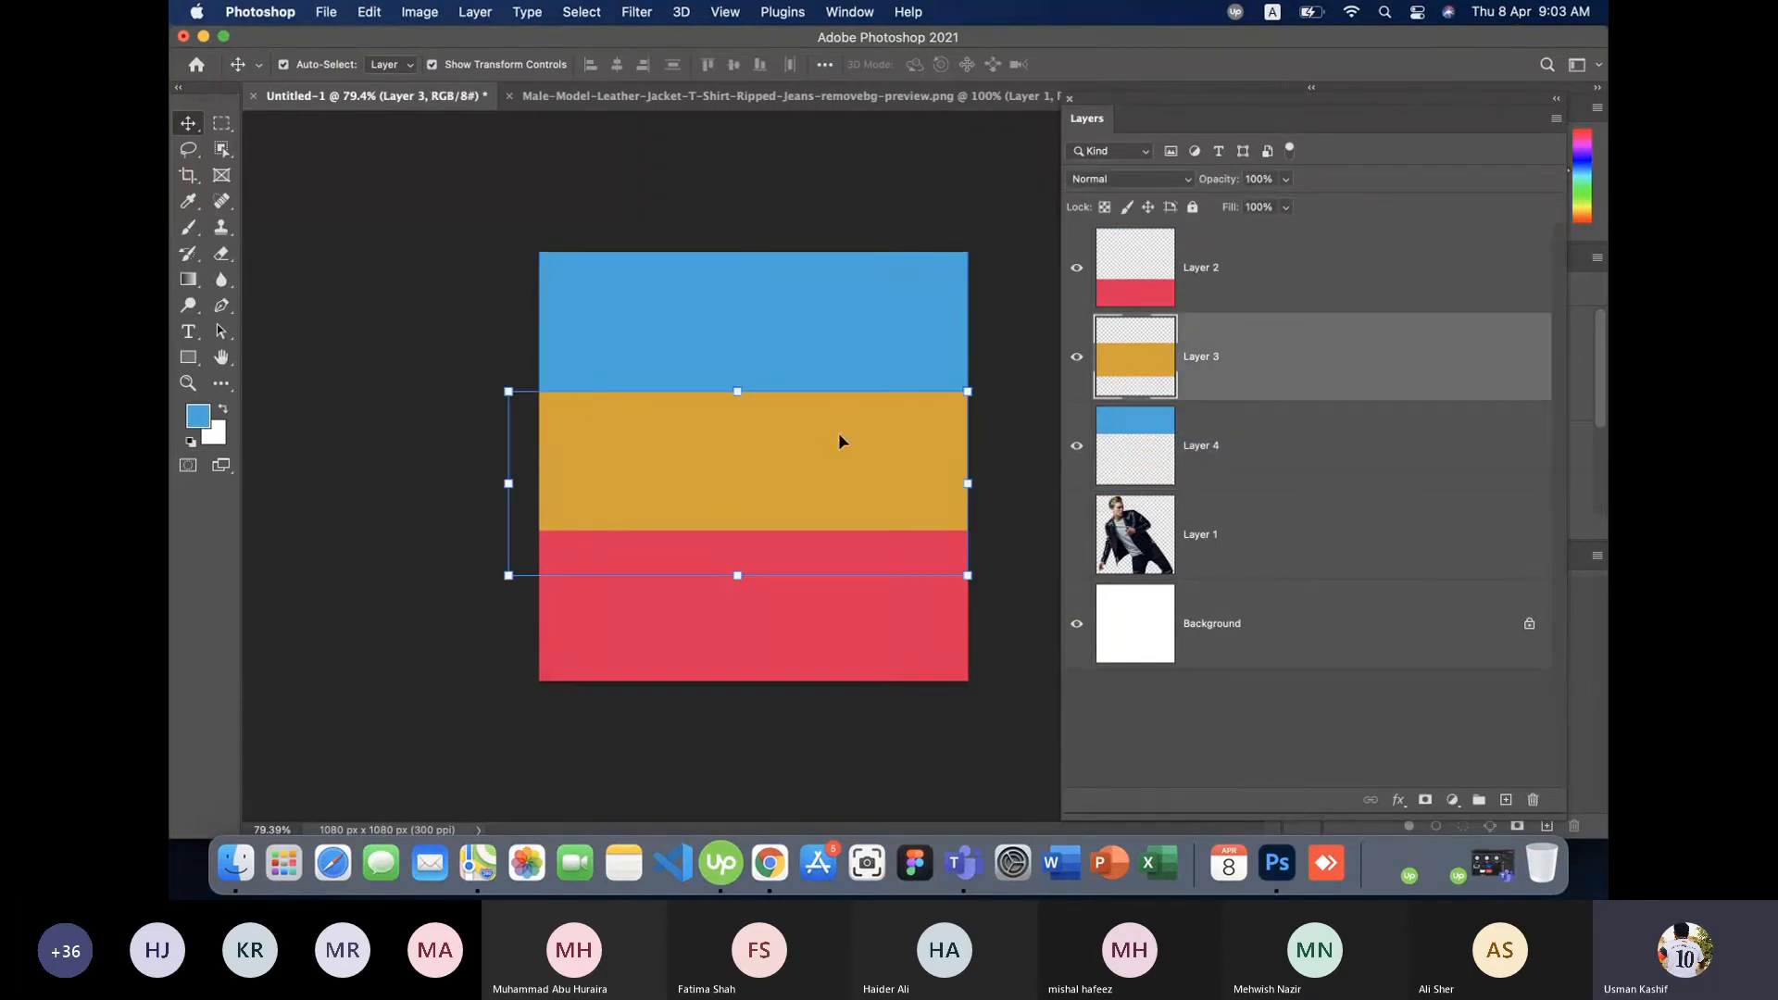
{"action": "left_click", "coordinate": [891, 651]}
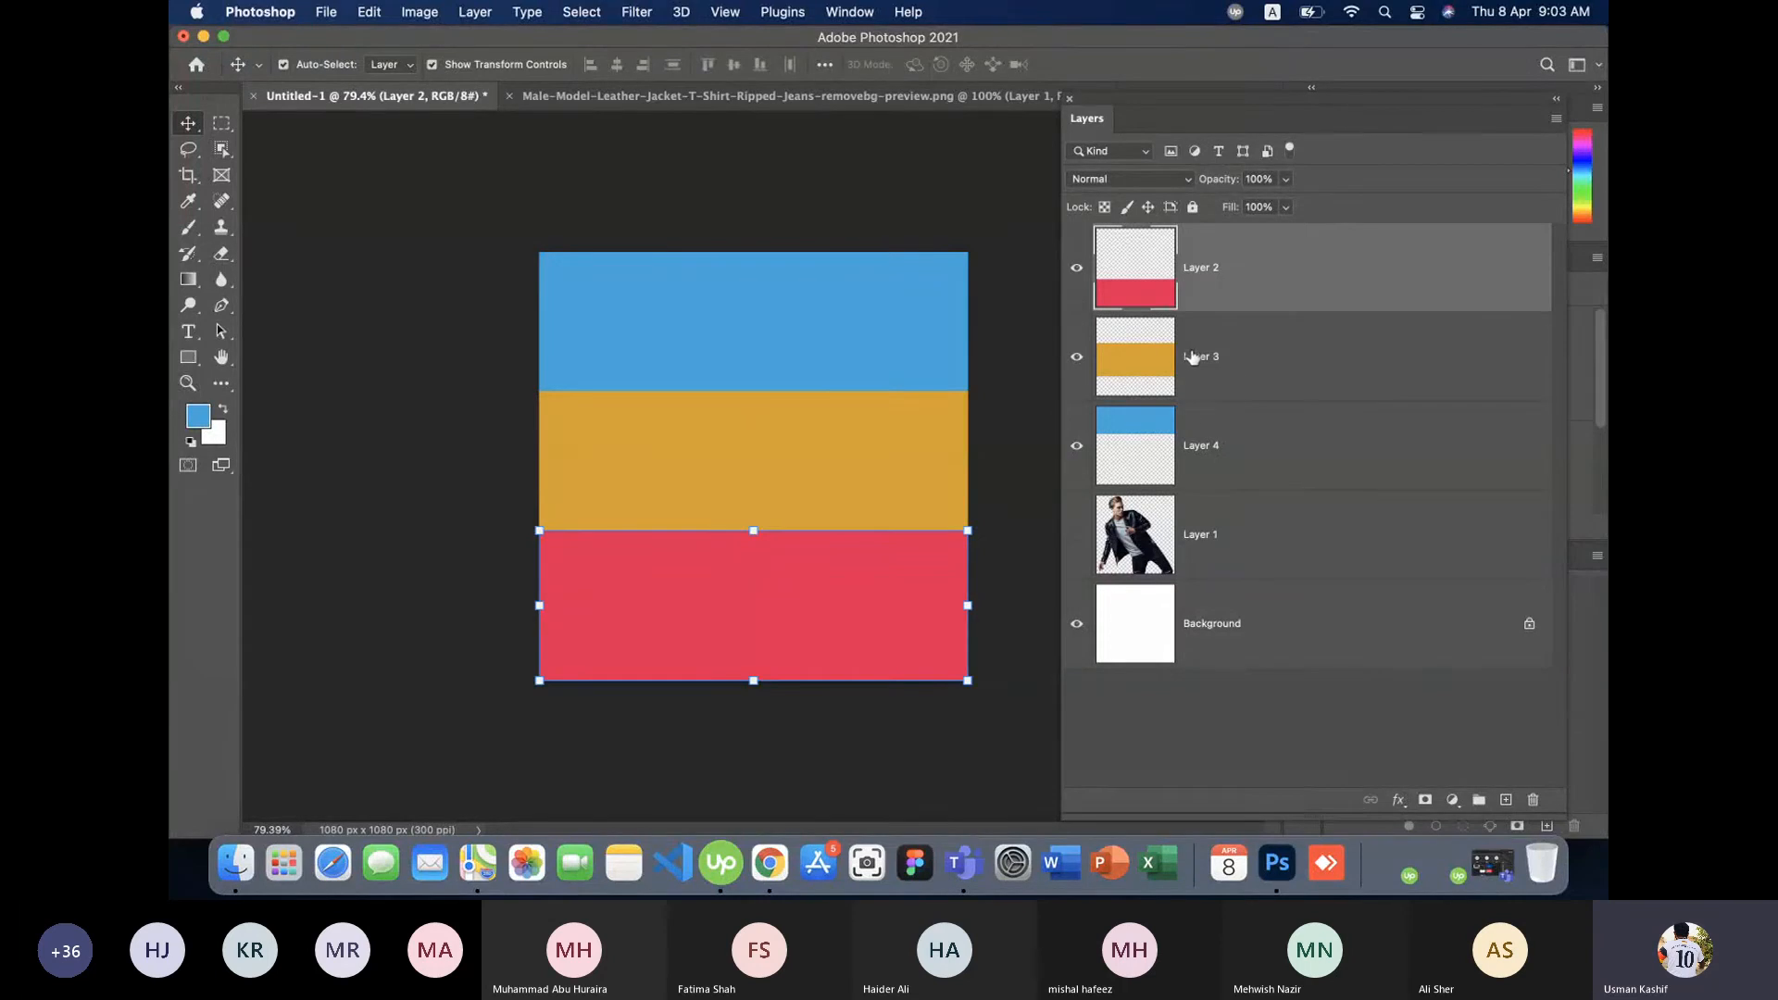
{"action": "mouse_move", "coordinate": [756, 534]}
{"action": "left_mouse_down"}
{"action": "mouse_move", "coordinate": [755, 222]}
{"action": "mouse_move", "coordinate": [741, 530]}
{"action": "mouse_move", "coordinate": [726, 534]}
{"action": "left_mouse_up"}
{"action": "key", "text": "Return"}
{"action": "left_click", "coordinate": [540, 419]}
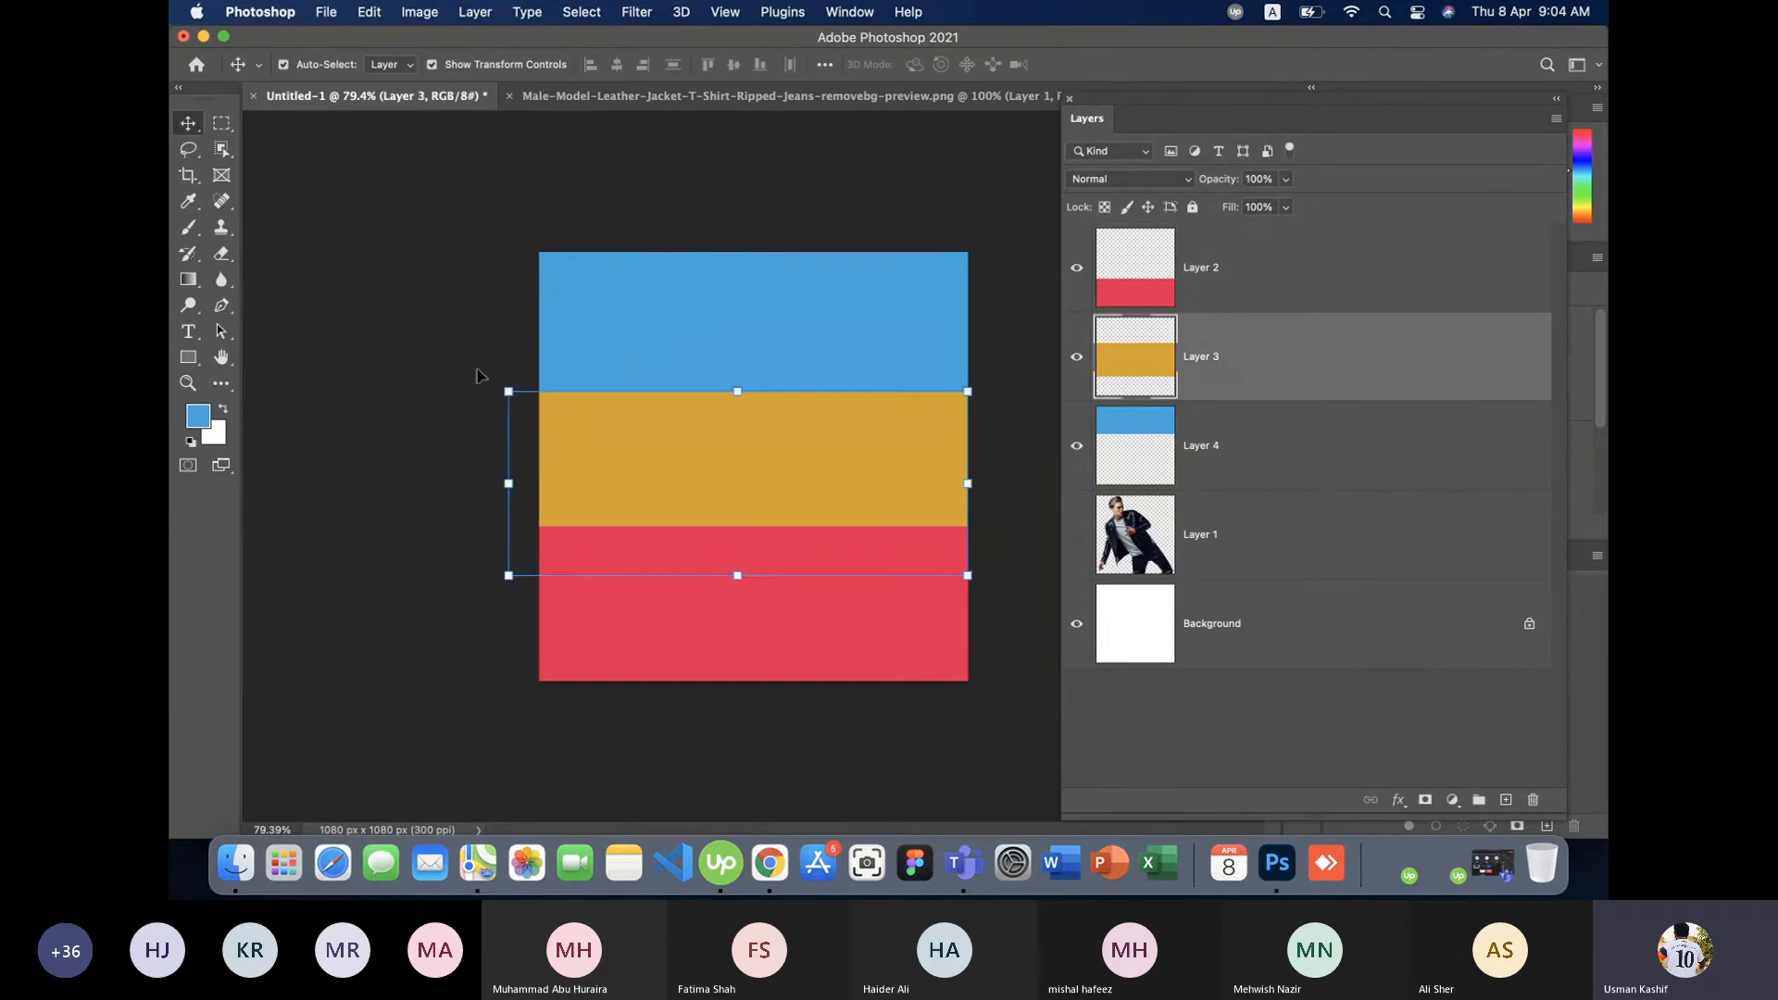
{"action": "left_click", "coordinate": [448, 333]}
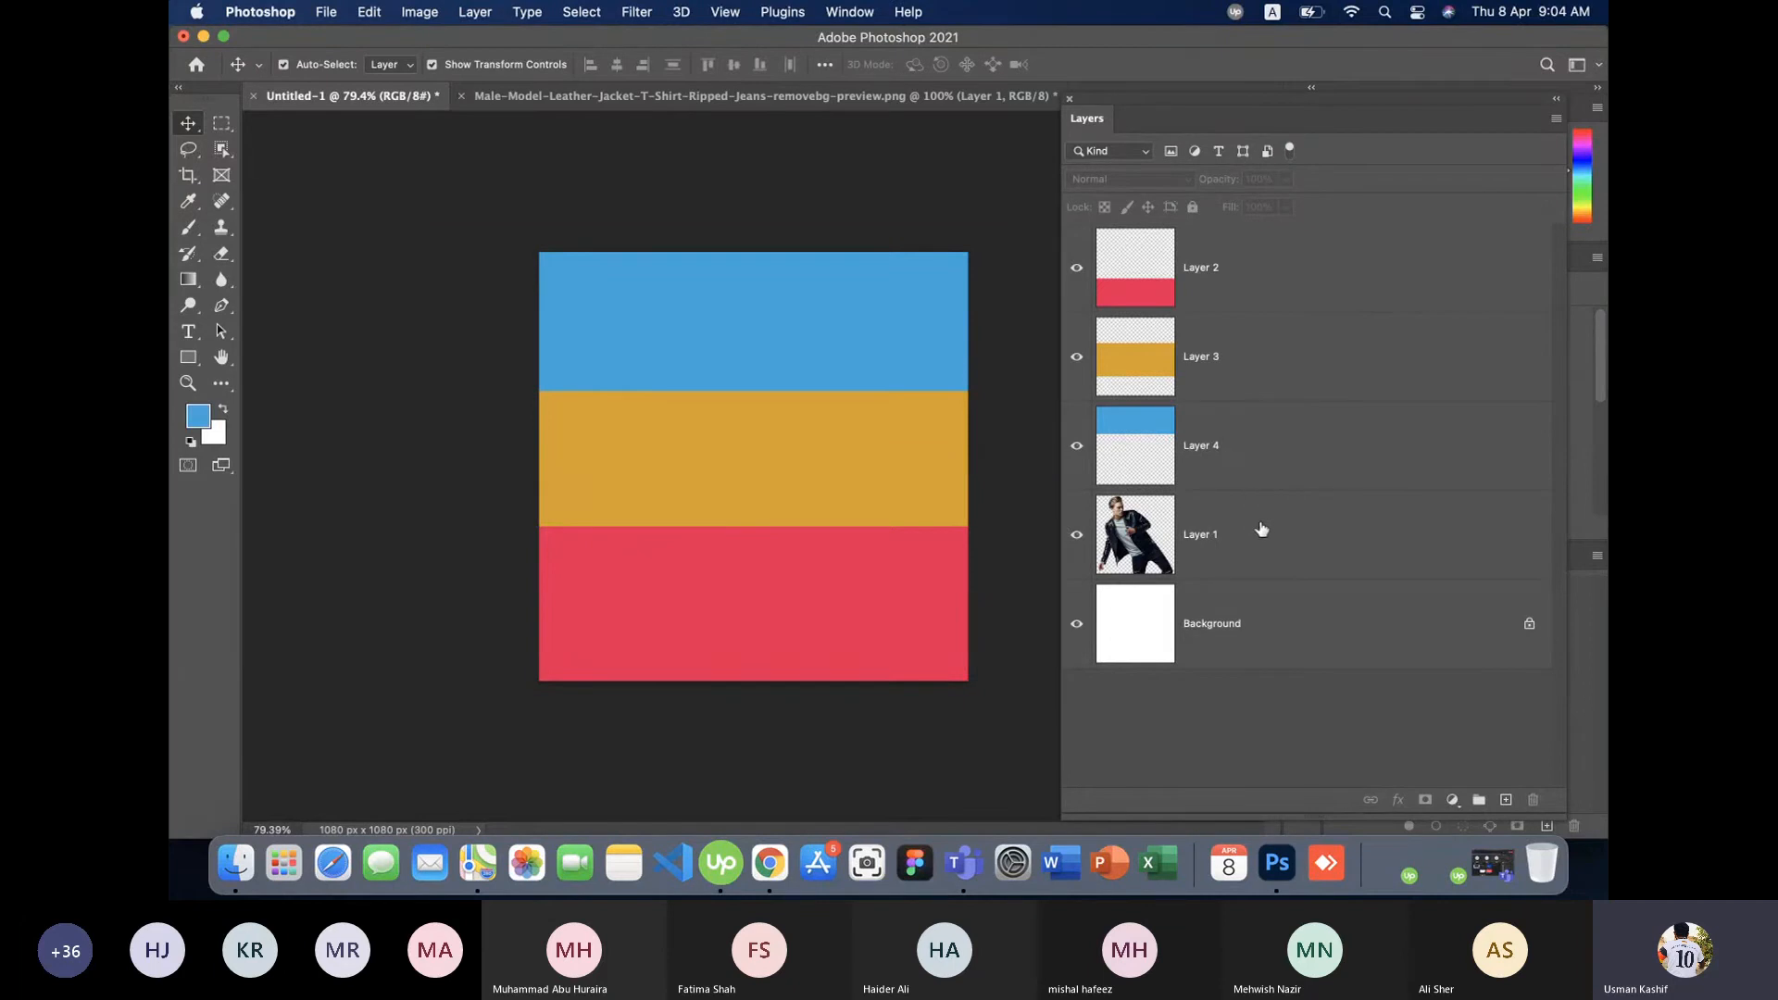
- Show the model's Layer 1 at the top of the layer stack and shift the model slightly left
{"action": "left_click_drag", "start_coordinate": [1279, 546], "coordinate": [1370, 258]}
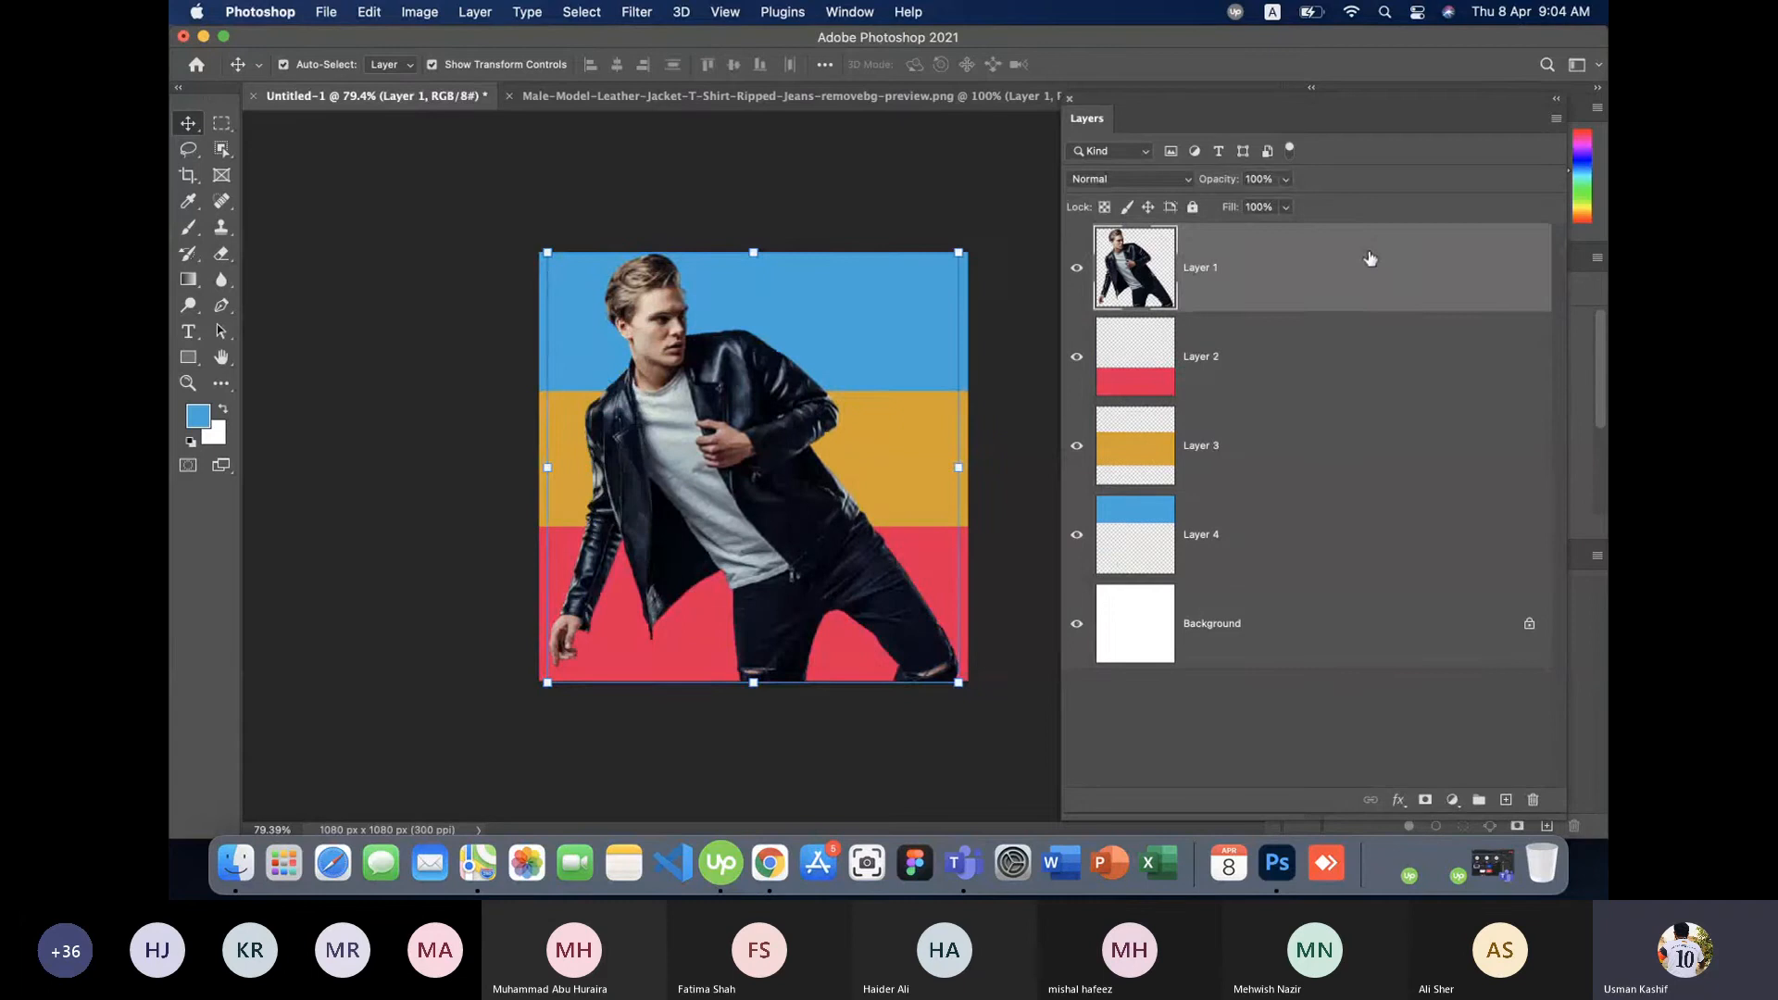
{"action": "left_click", "coordinate": [389, 266]}
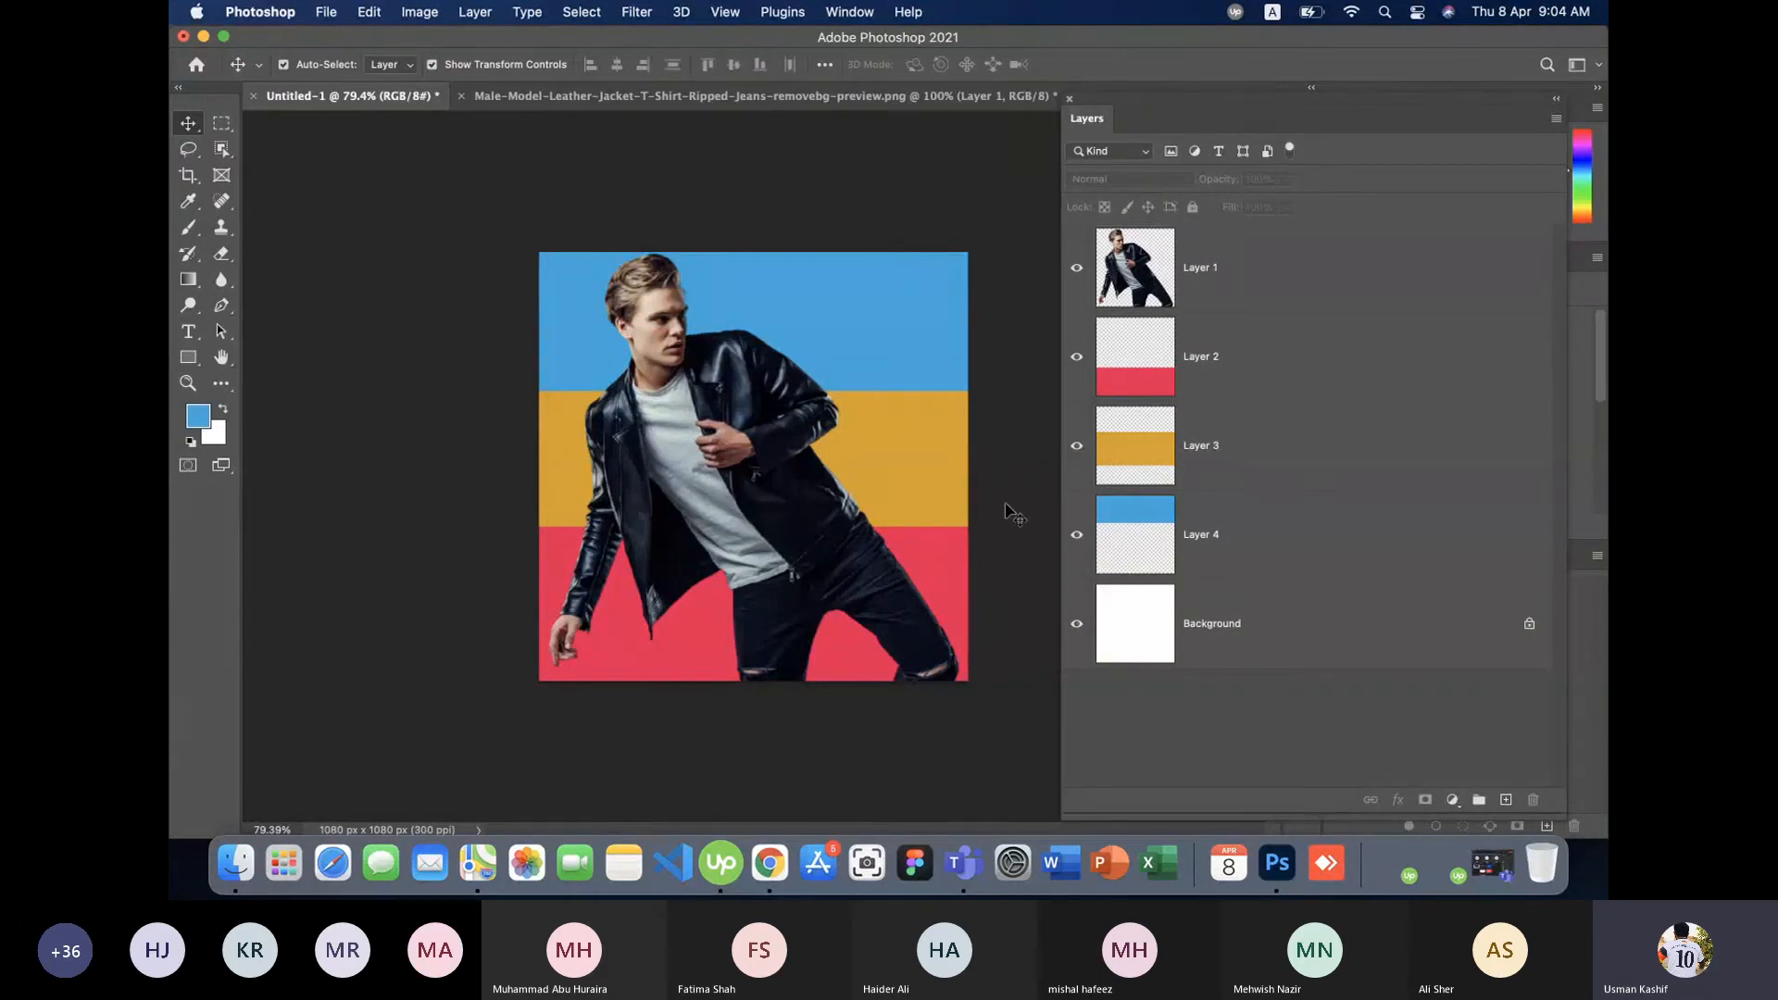
{"action": "left_click", "coordinate": [754, 519]}
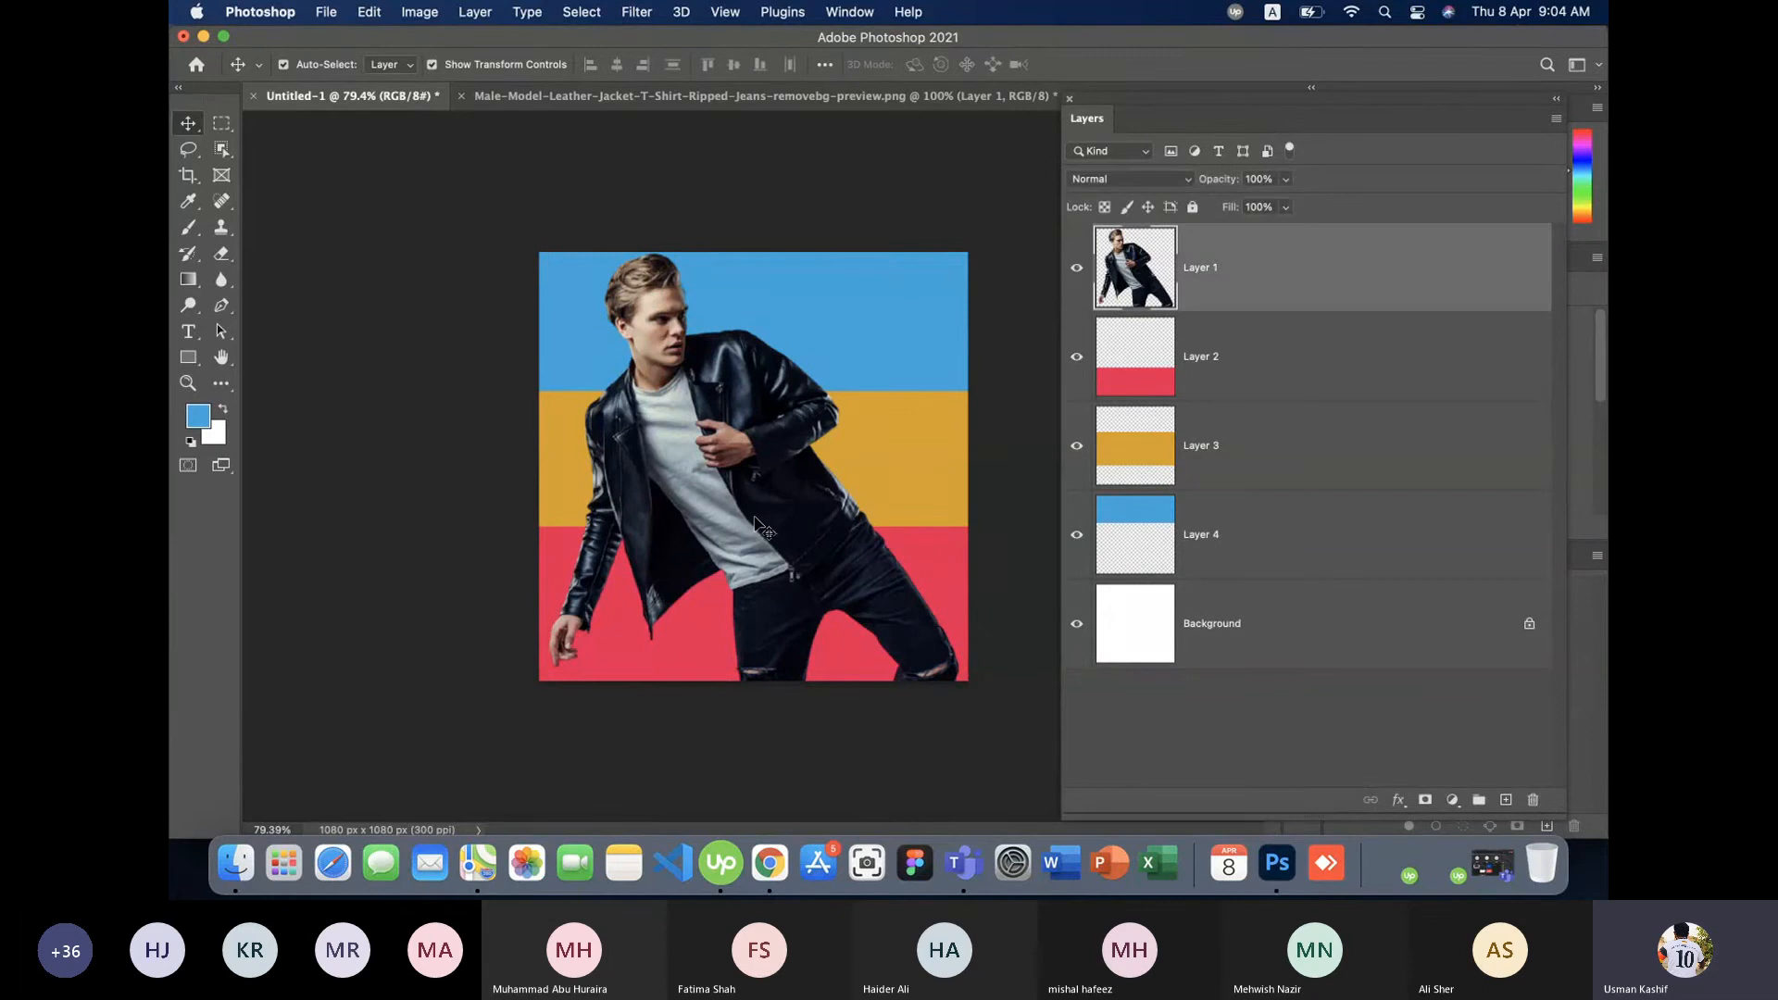
{"action": "left_click_drag", "start_coordinate": [754, 518], "coordinate": [745, 518]}
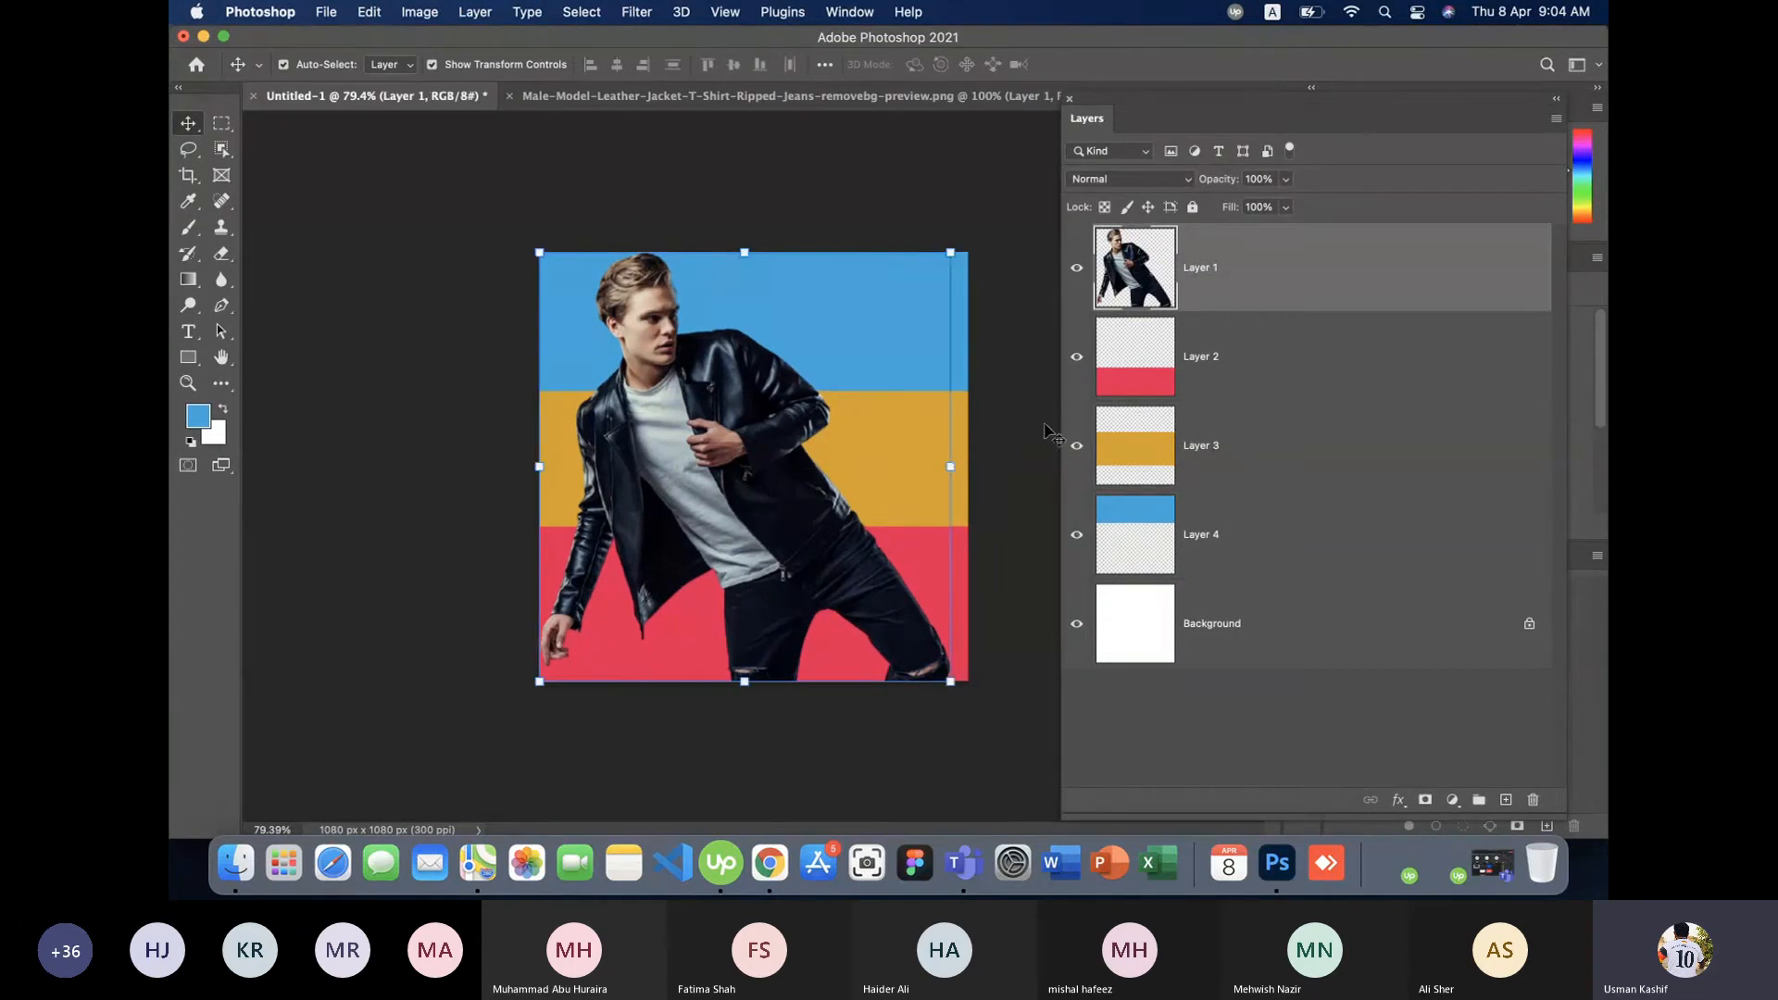
{"action": "left_click", "coordinate": [1043, 426]}
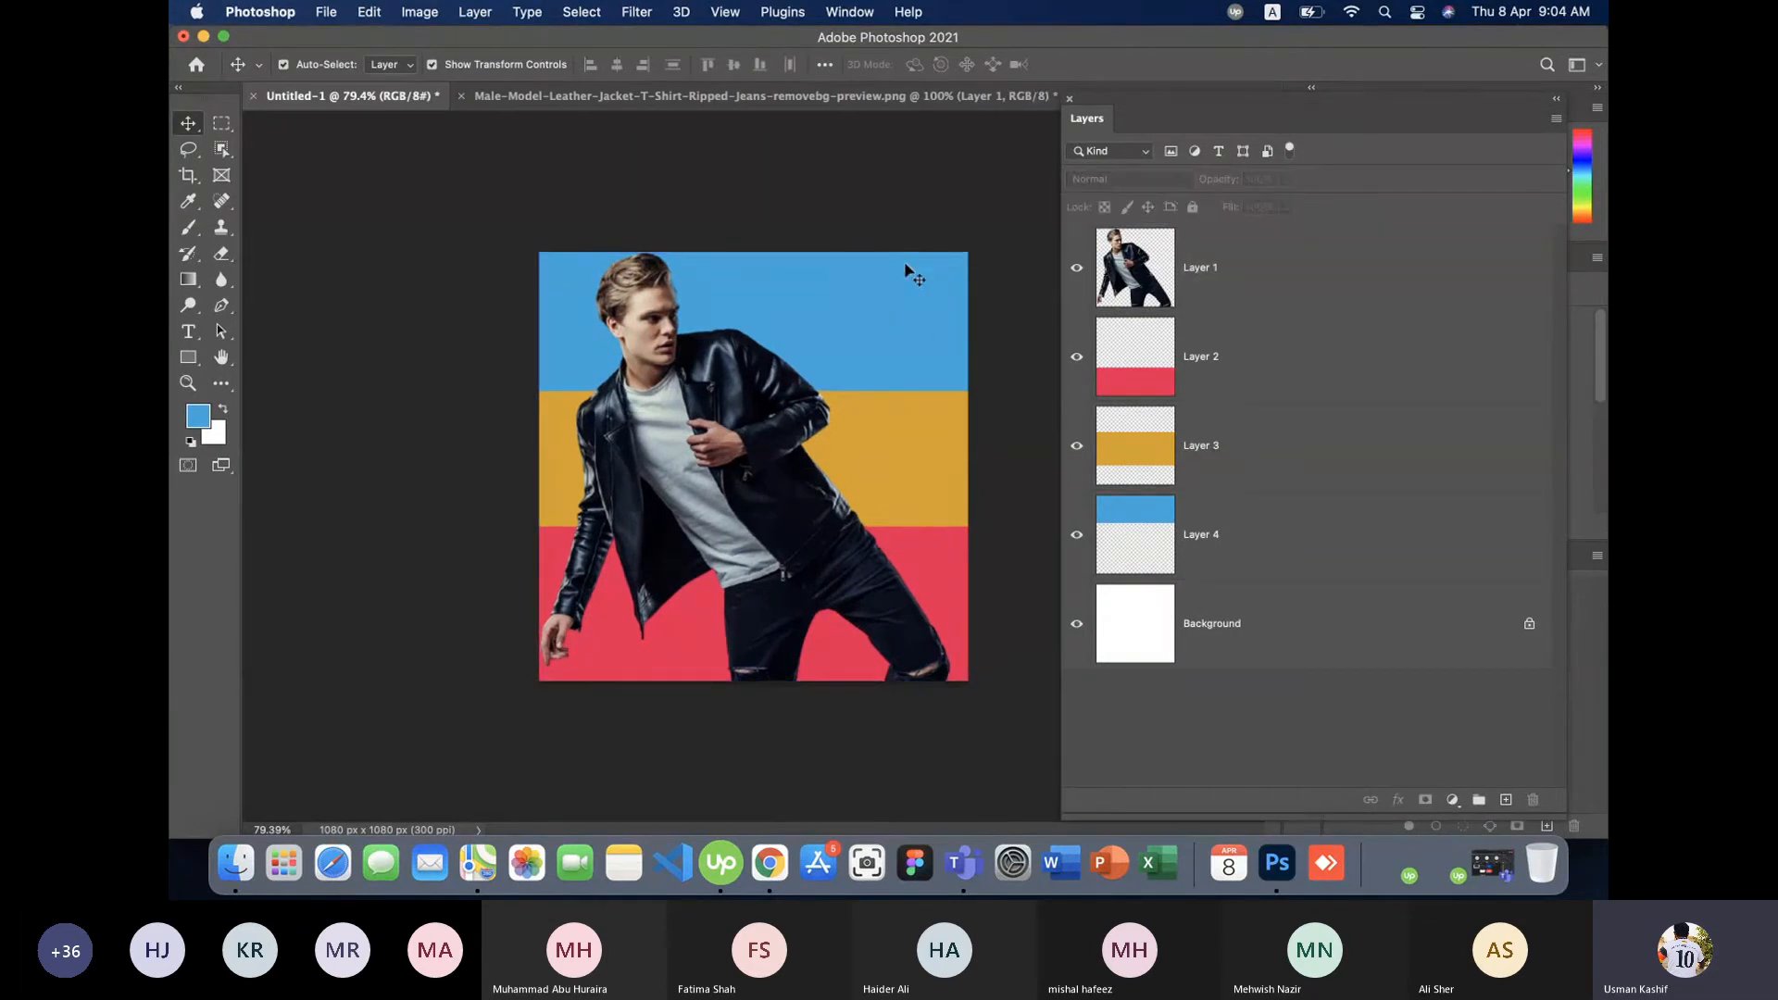
- Set the Type tool's font to Impact for text over the blue band
{"action": "scroll", "coordinate": [913, 277], "scroll_direction": "down", "scroll_amount": 1}
{"action": "scroll", "coordinate": [913, 281], "scroll_direction": "up", "scroll_amount": 6}
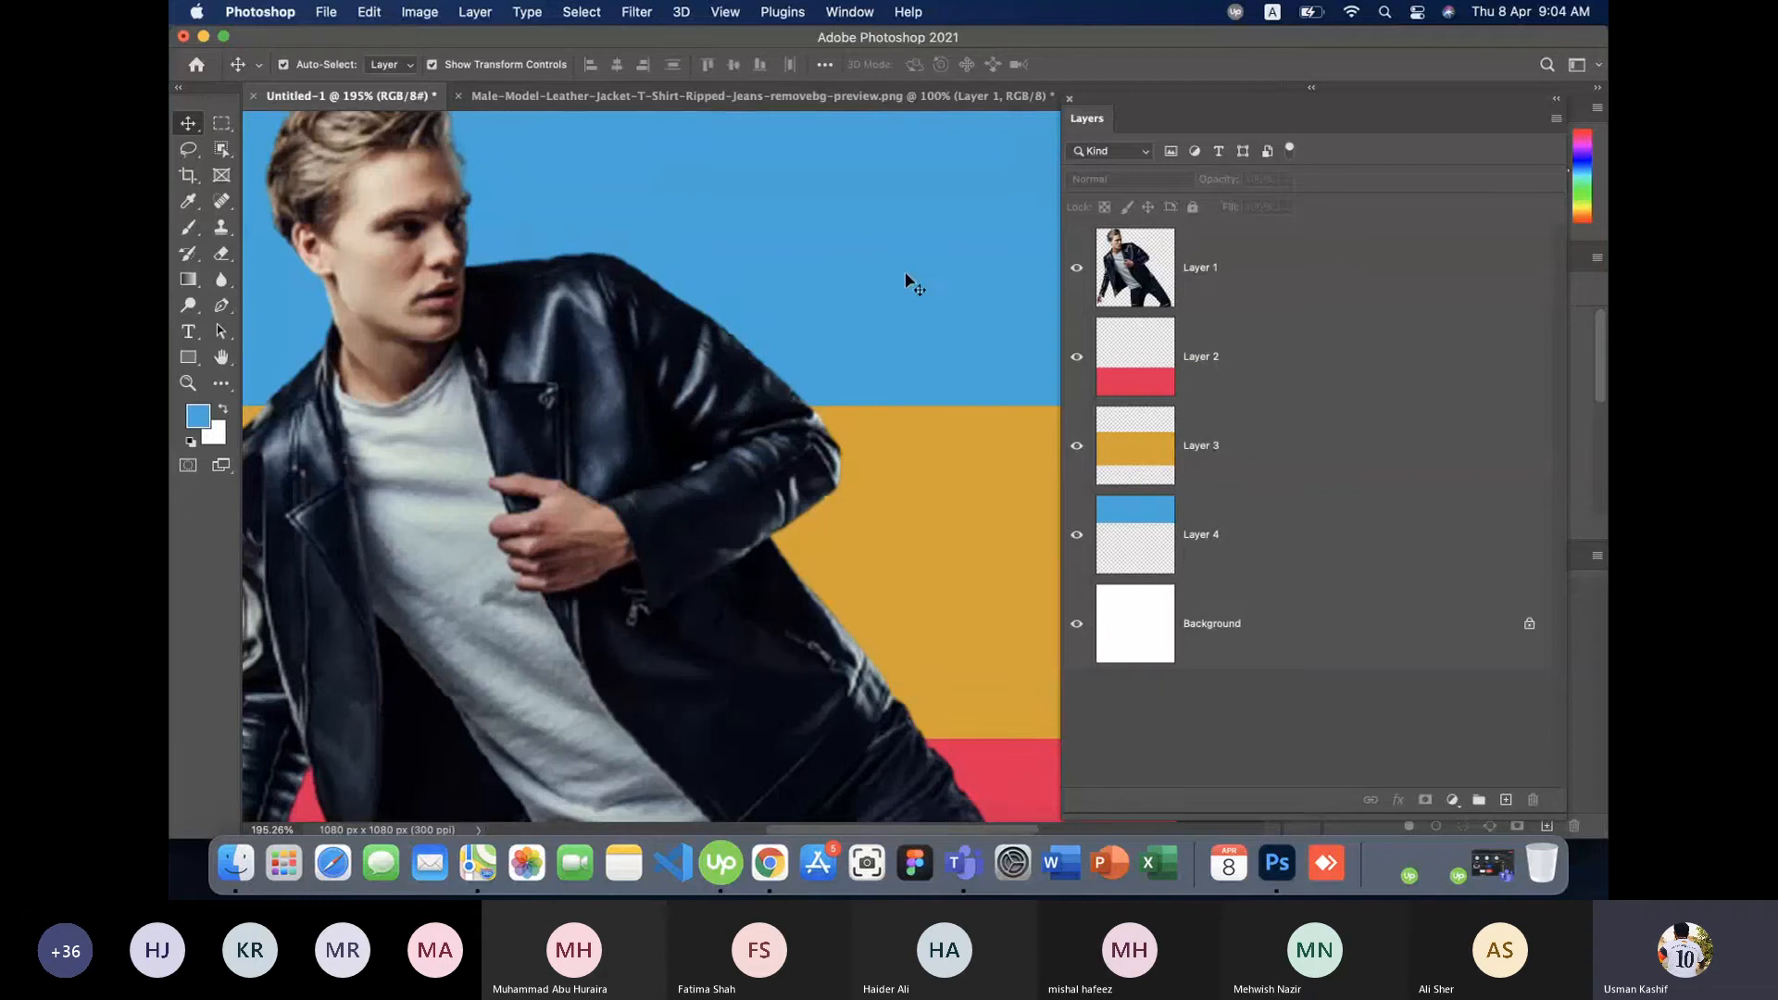
{"action": "left_click_drag", "start_coordinate": [881, 274], "coordinate": [672, 430]}
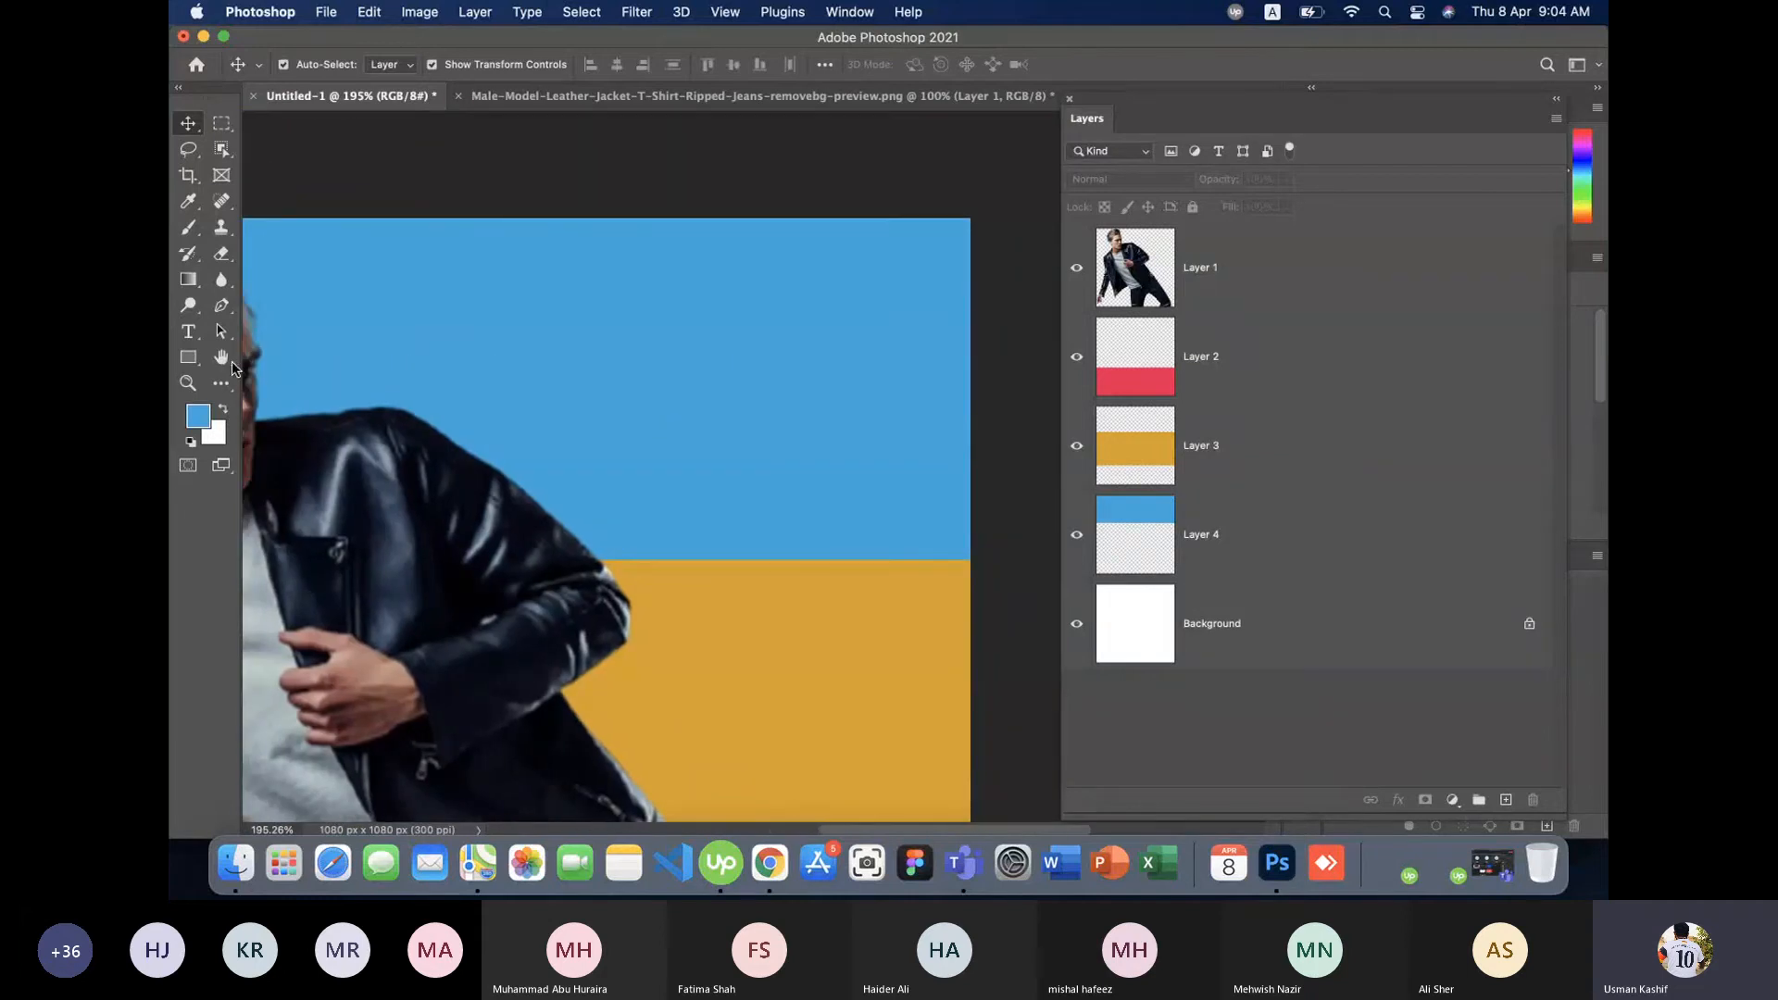
{"action": "left_click", "coordinate": [188, 331]}
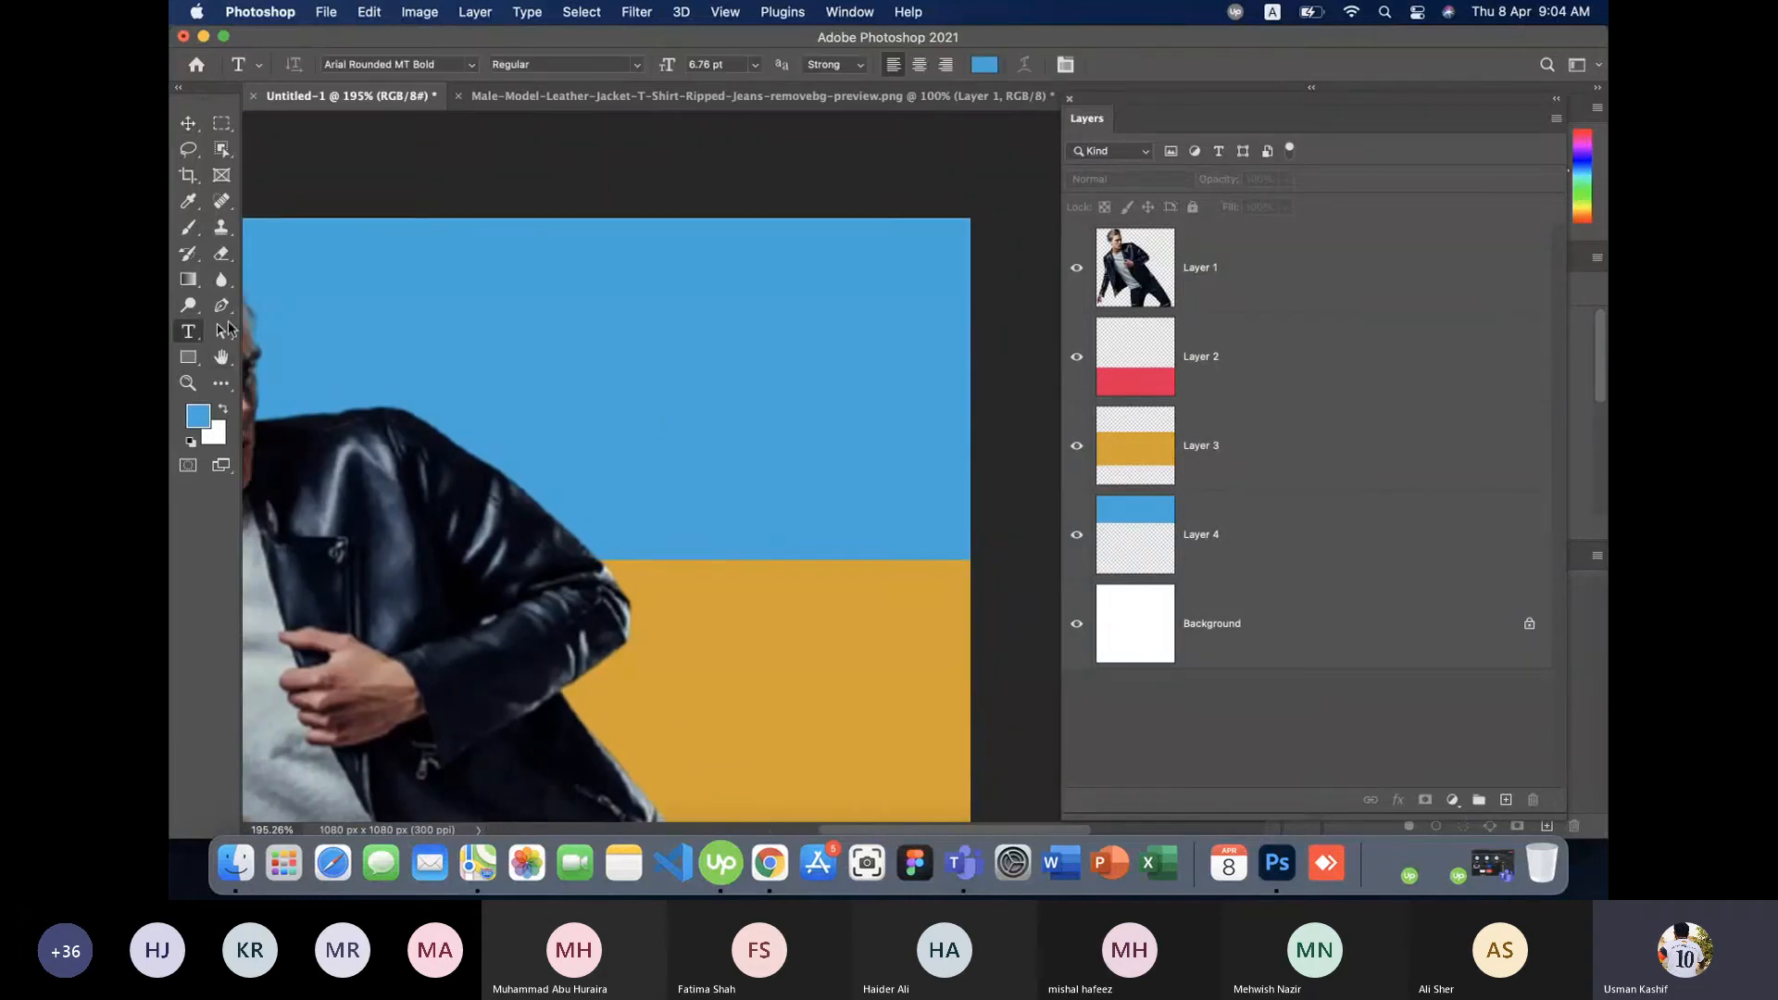
{"action": "left_click", "coordinate": [426, 64]}
{"action": "type", "text": "beb"}
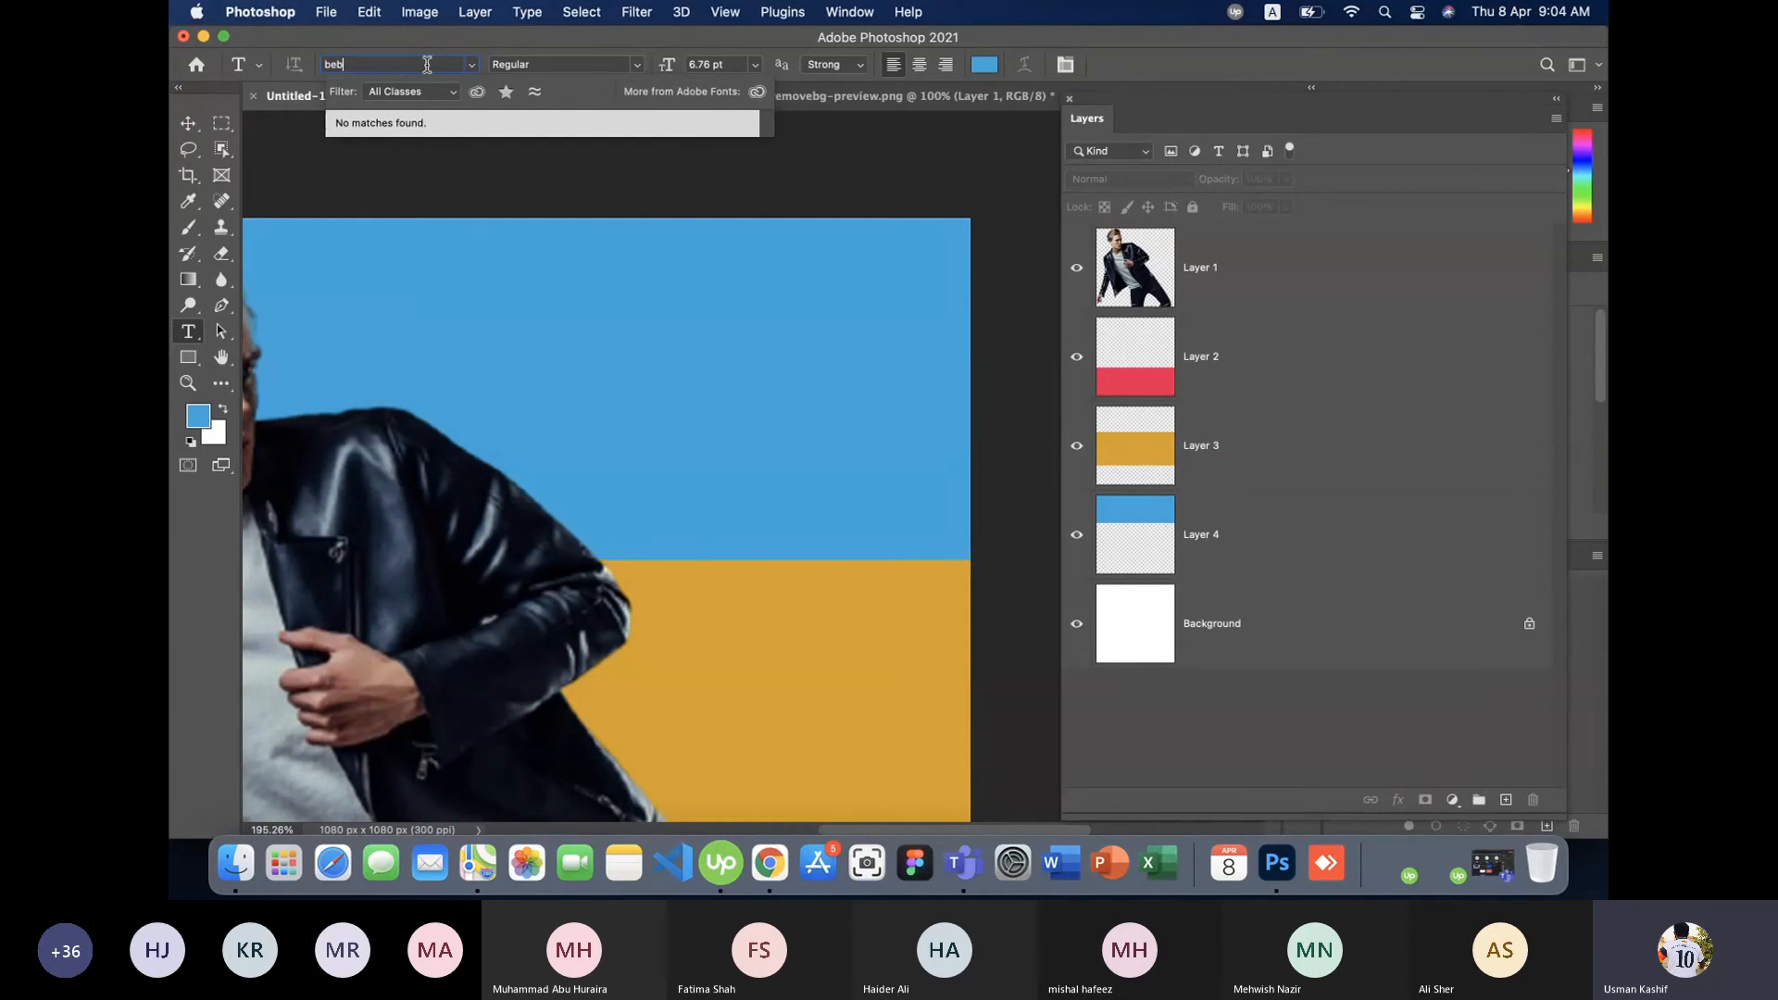
{"action": "key", "text": "BackSpace"}
{"action": "key", "text": "BackSpace"}
{"action": "key", "text": "BackSpace"}
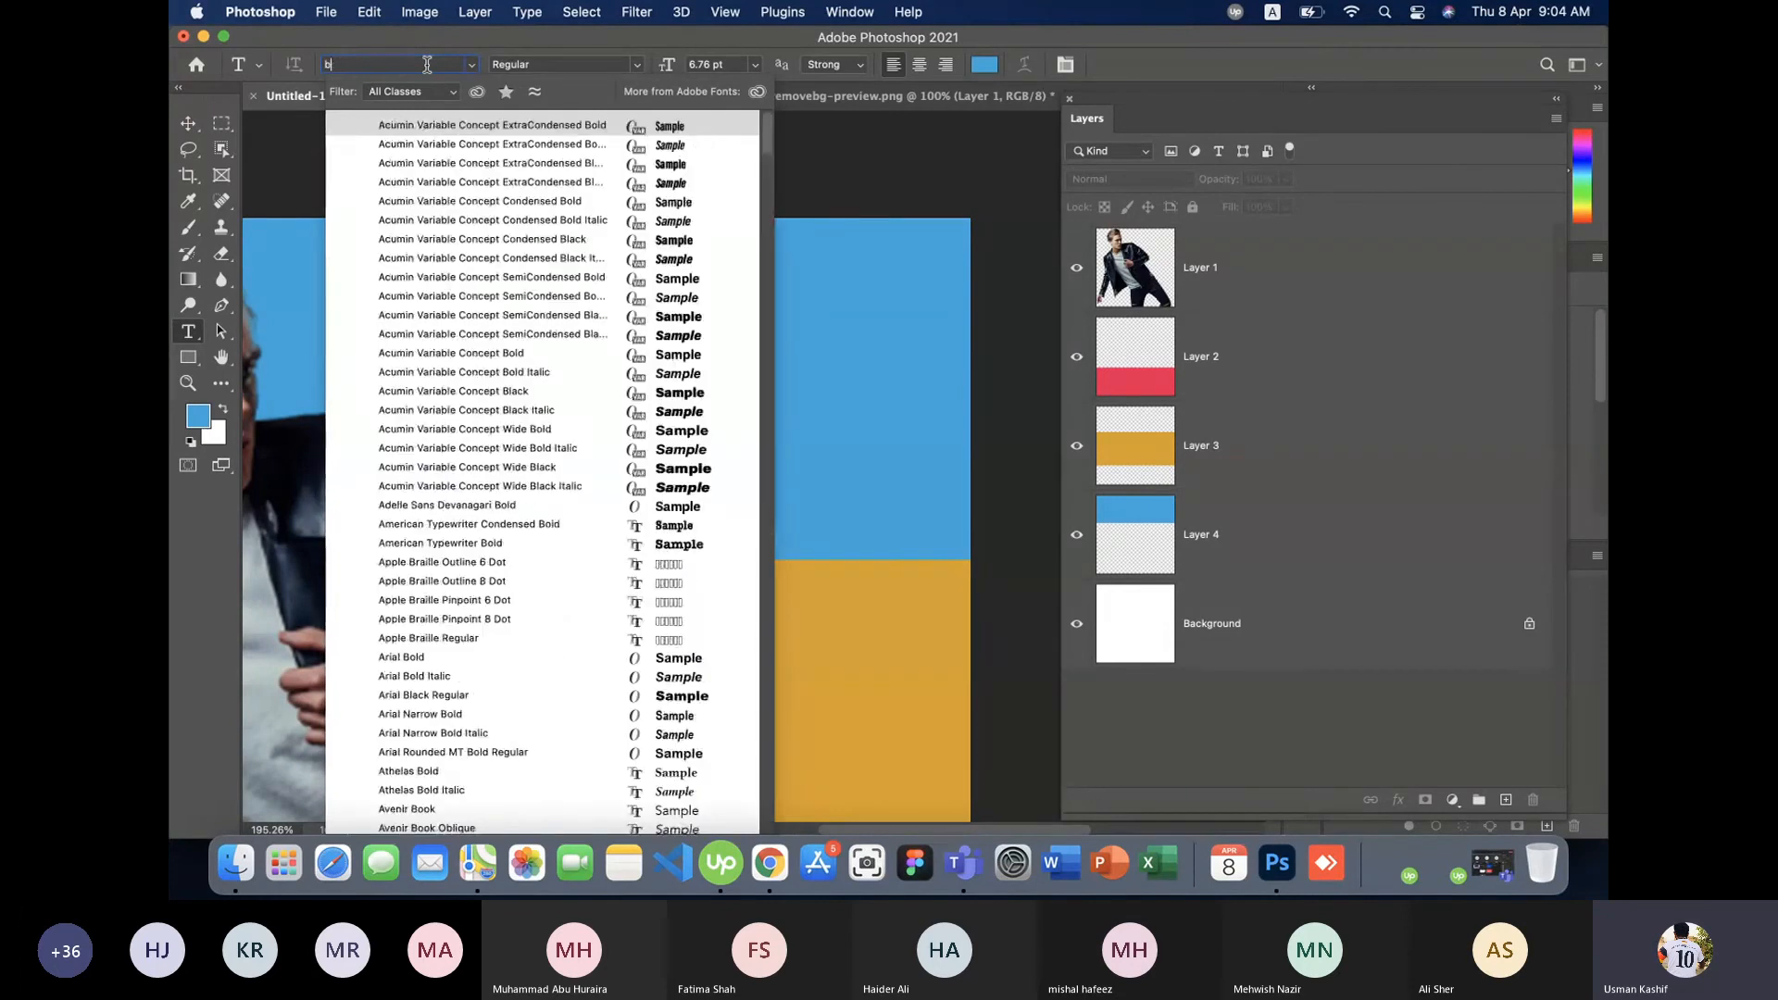
{"action": "left_click", "coordinate": [661, 656]}
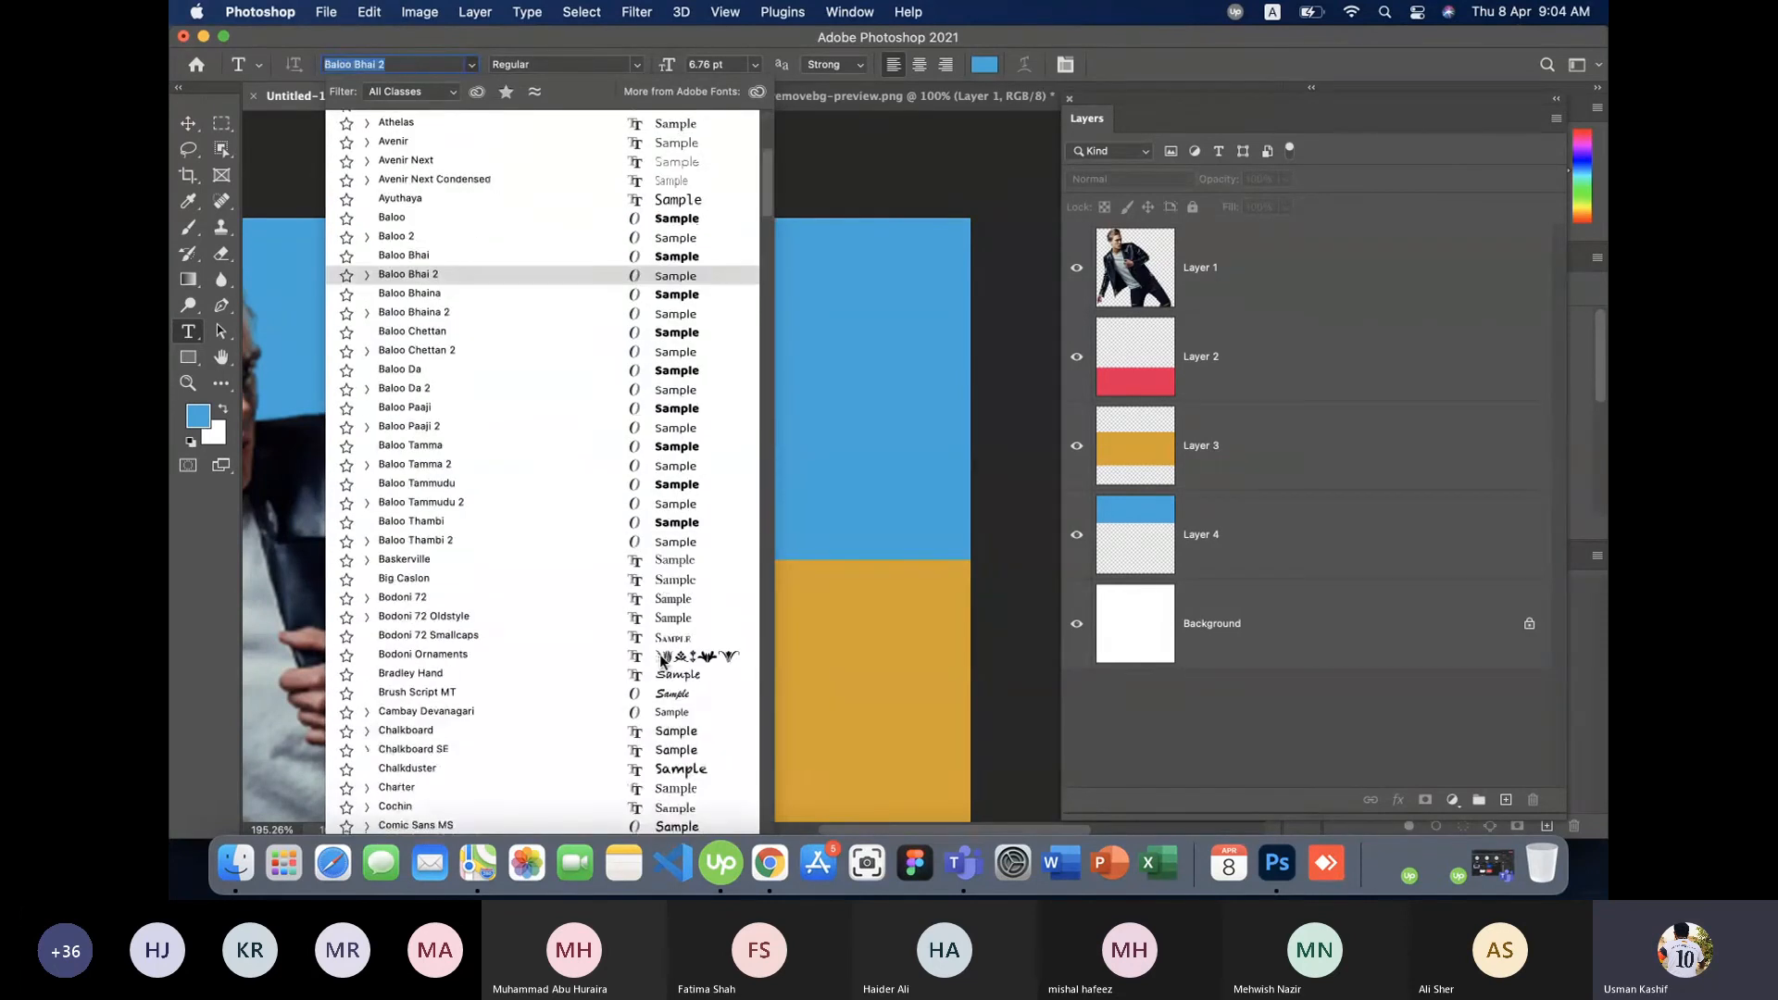
{"action": "scroll", "coordinate": [661, 657], "scroll_direction": "down", "scroll_amount": 10}
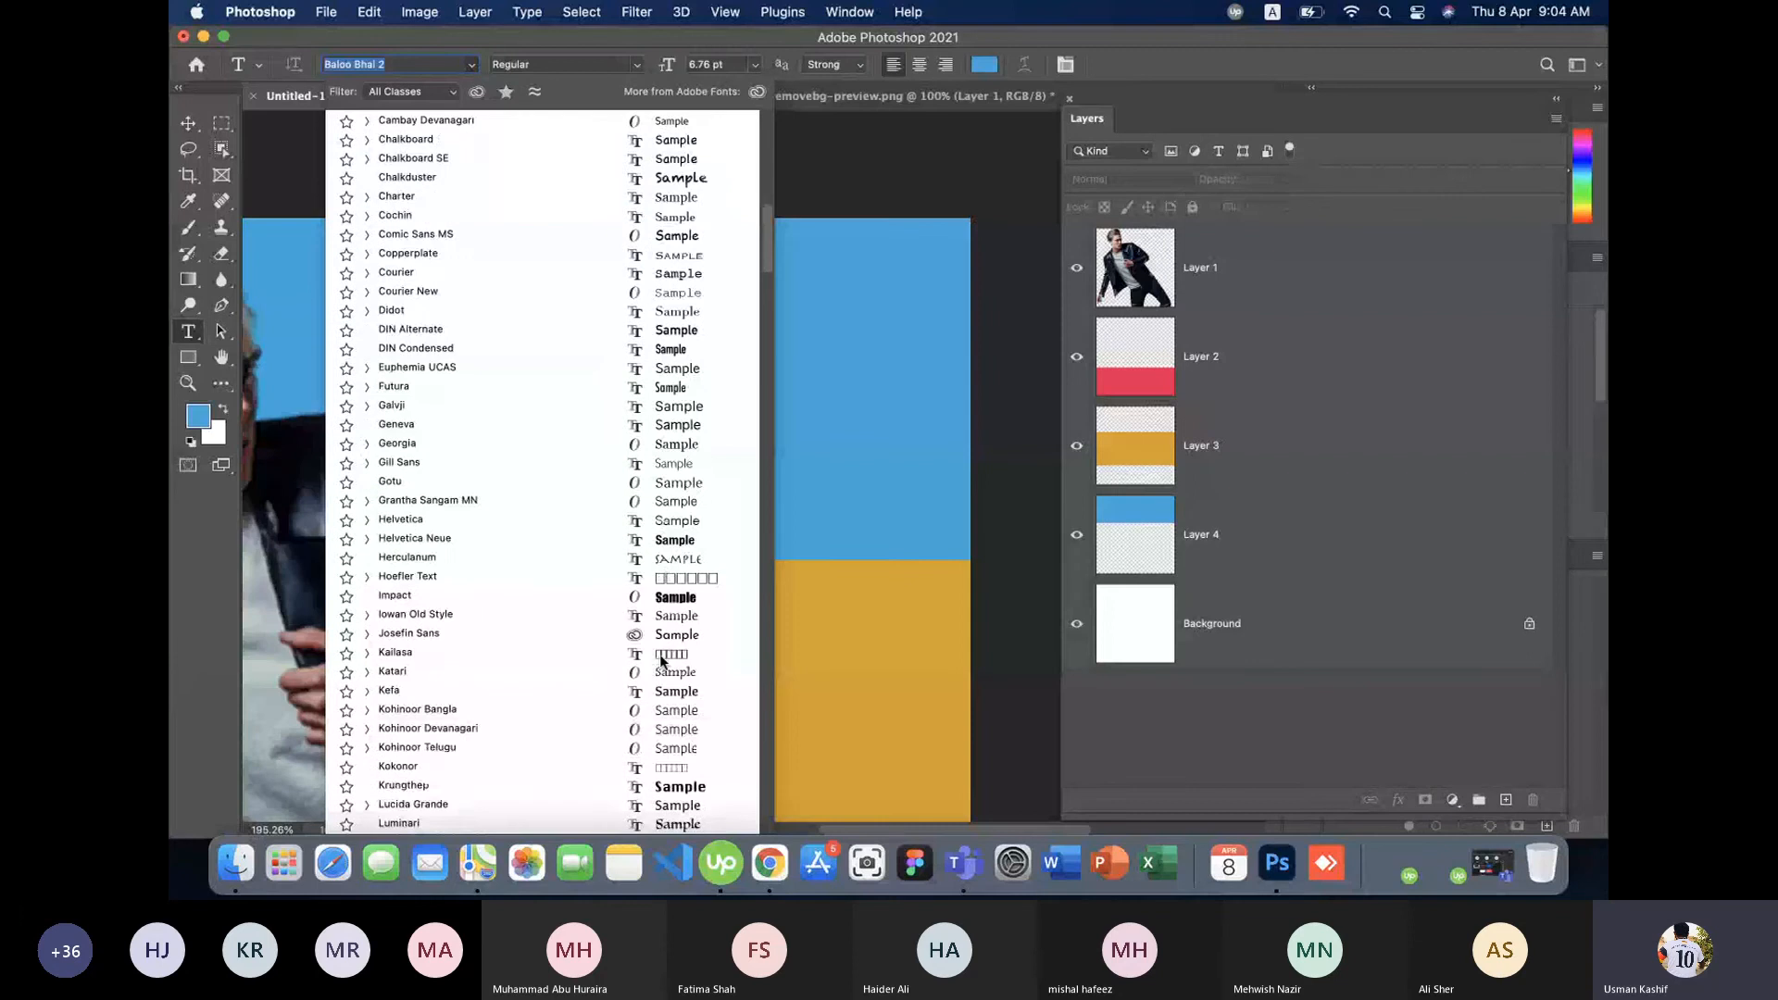
{"action": "left_click", "coordinate": [681, 597]}
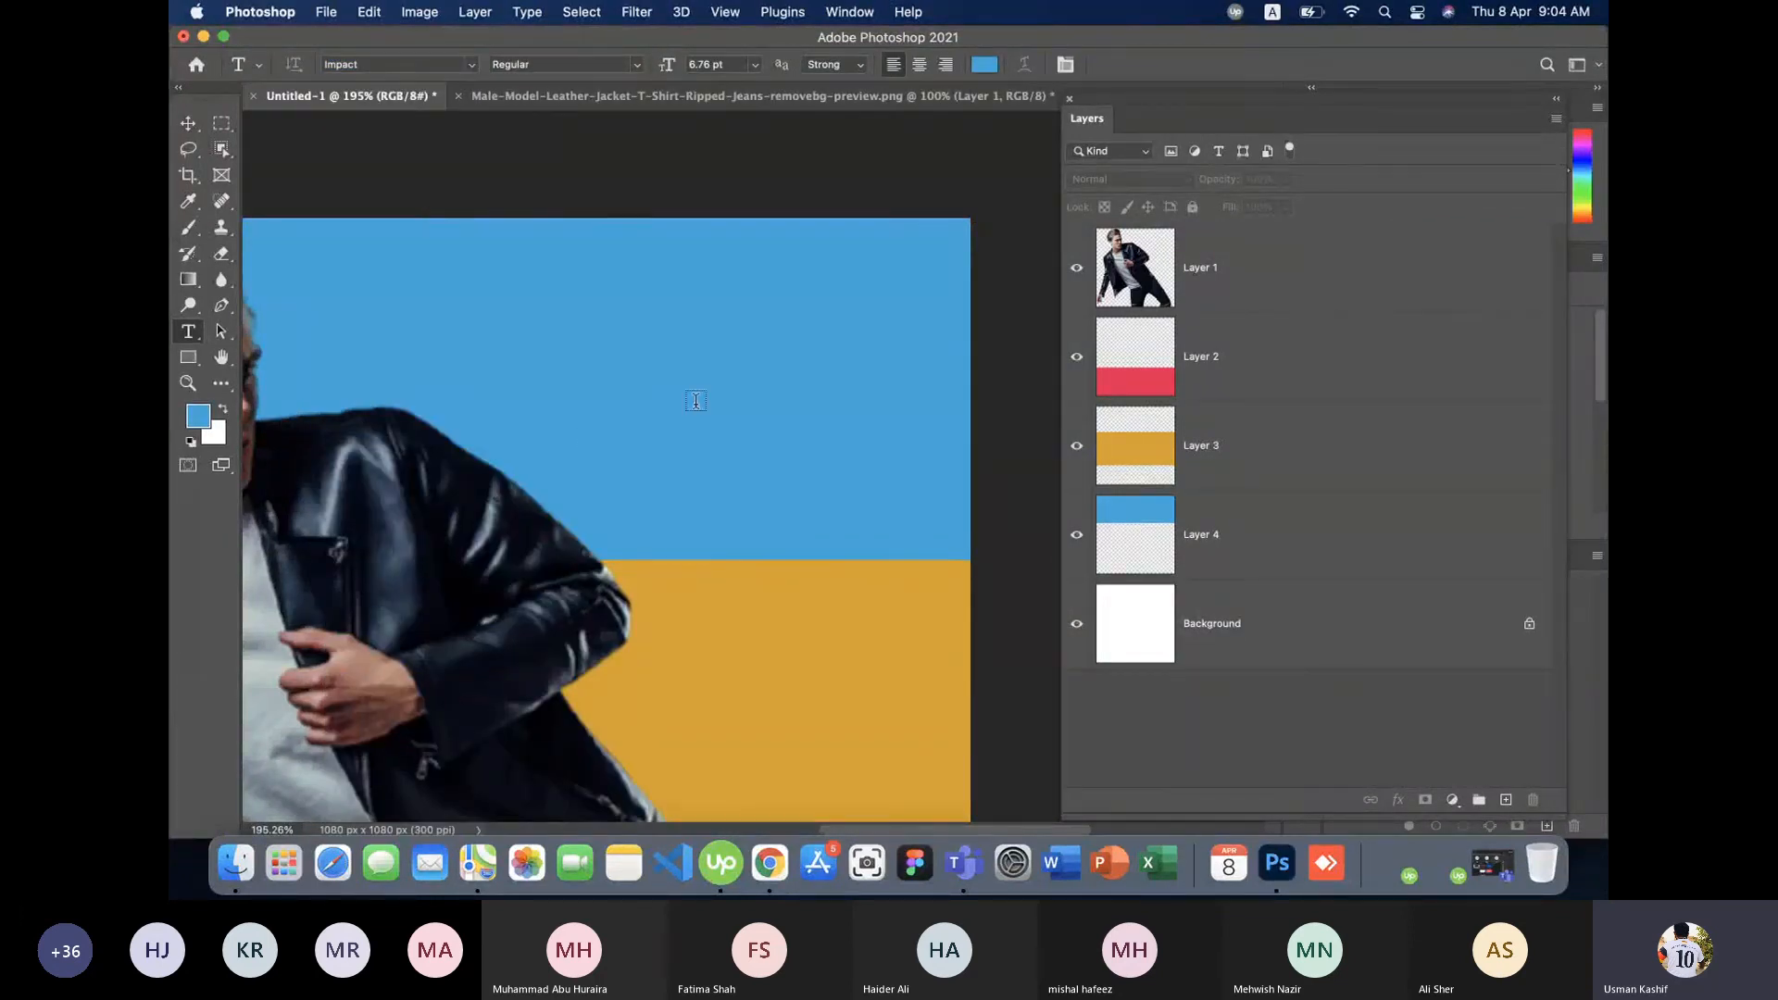
- Set the text colour to white
{"action": "left_click", "coordinate": [985, 64]}
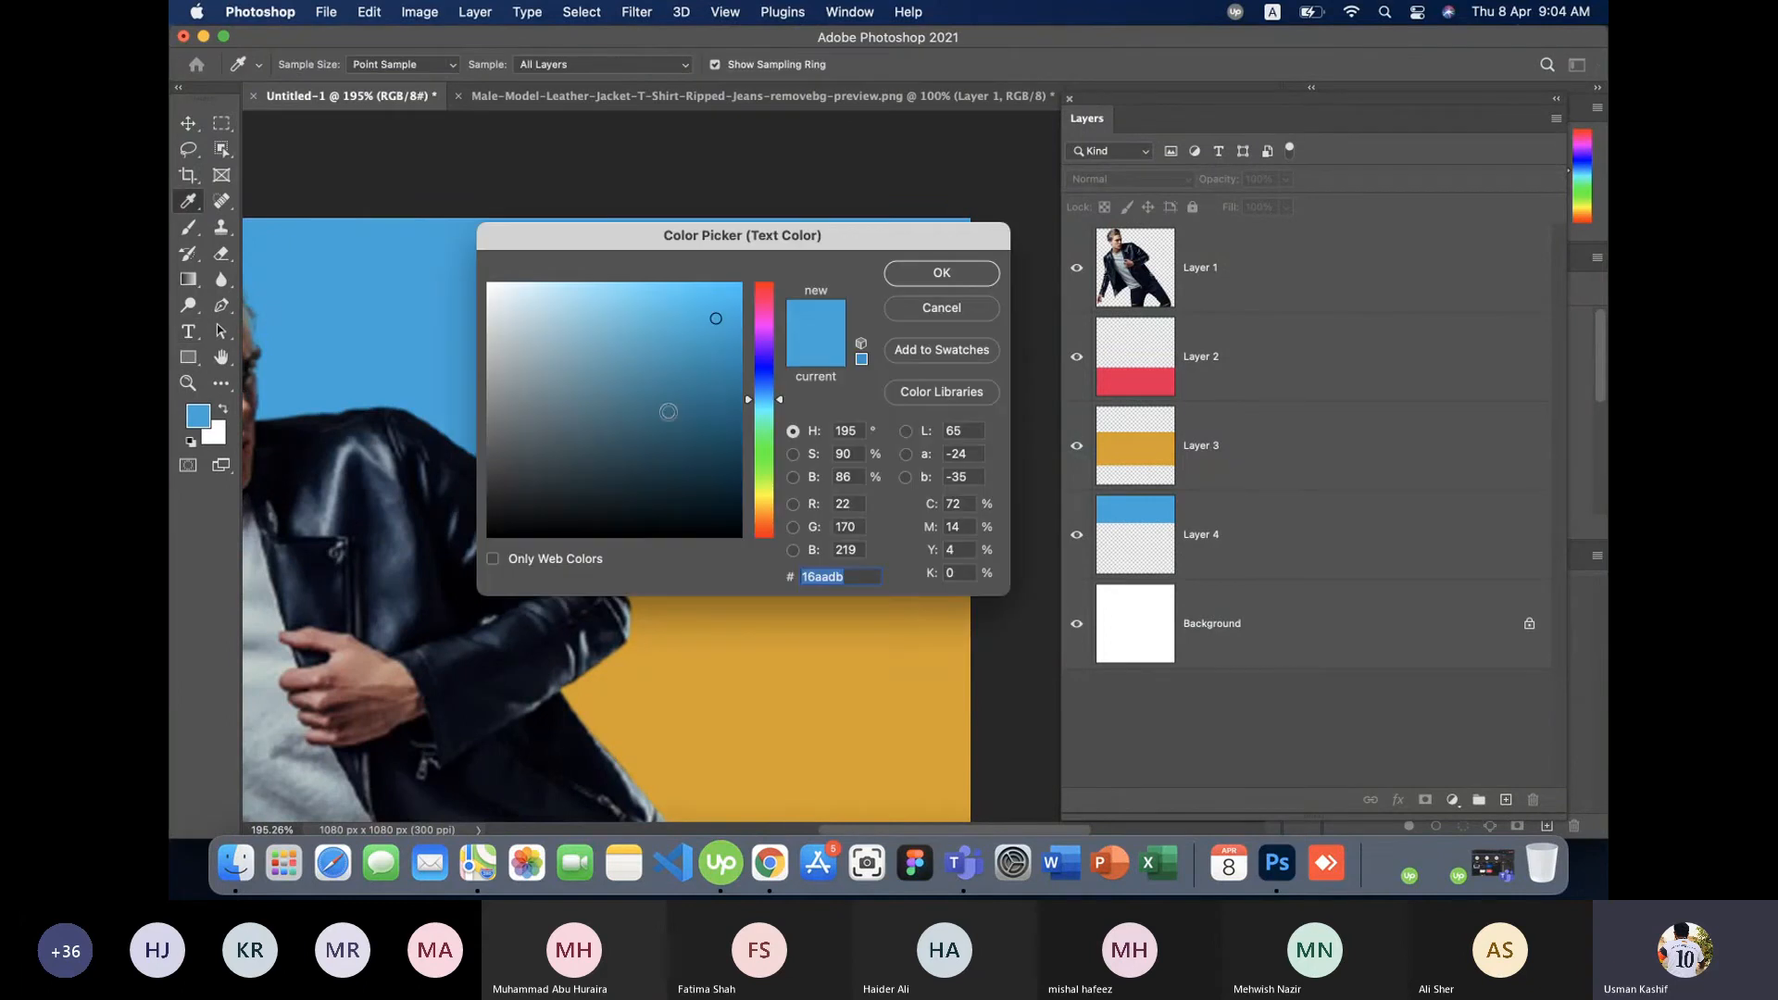
{"action": "left_click_drag", "start_coordinate": [666, 412], "coordinate": [429, 200]}
{"action": "left_click", "coordinate": [916, 276]}
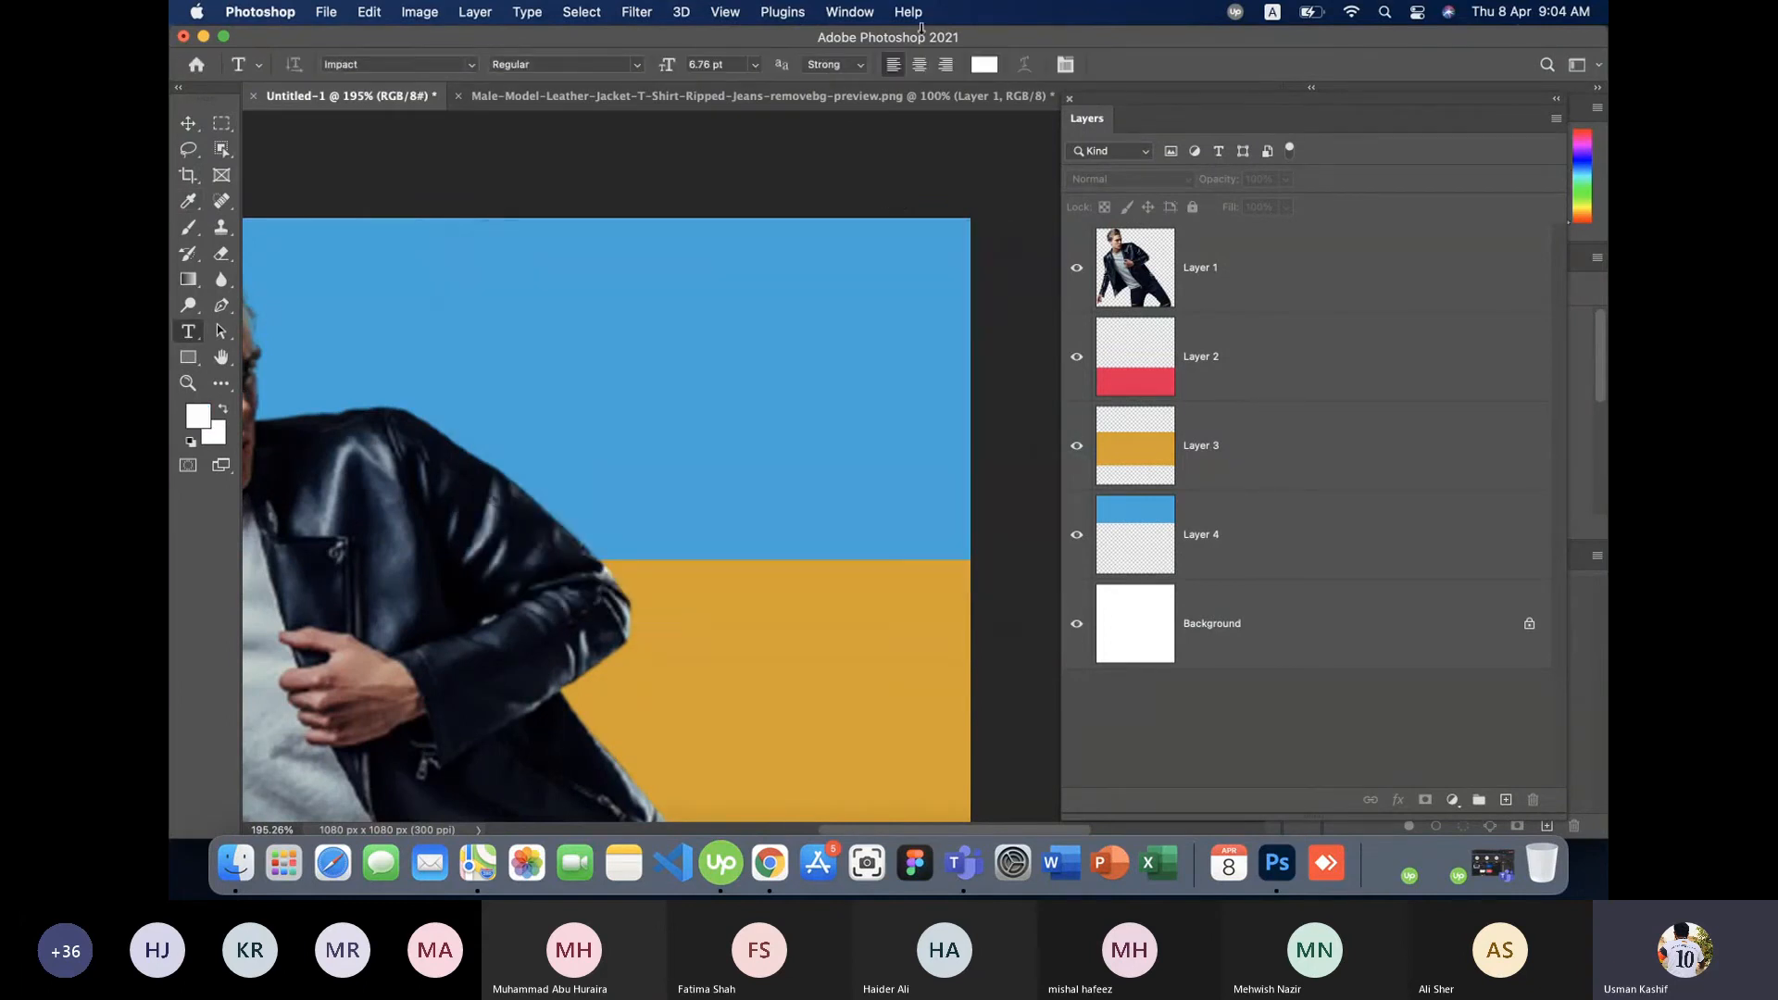
- Add the text "50%" and "OFF" on two lines in the blue band beside the model
{"action": "left_click", "coordinate": [592, 404]}
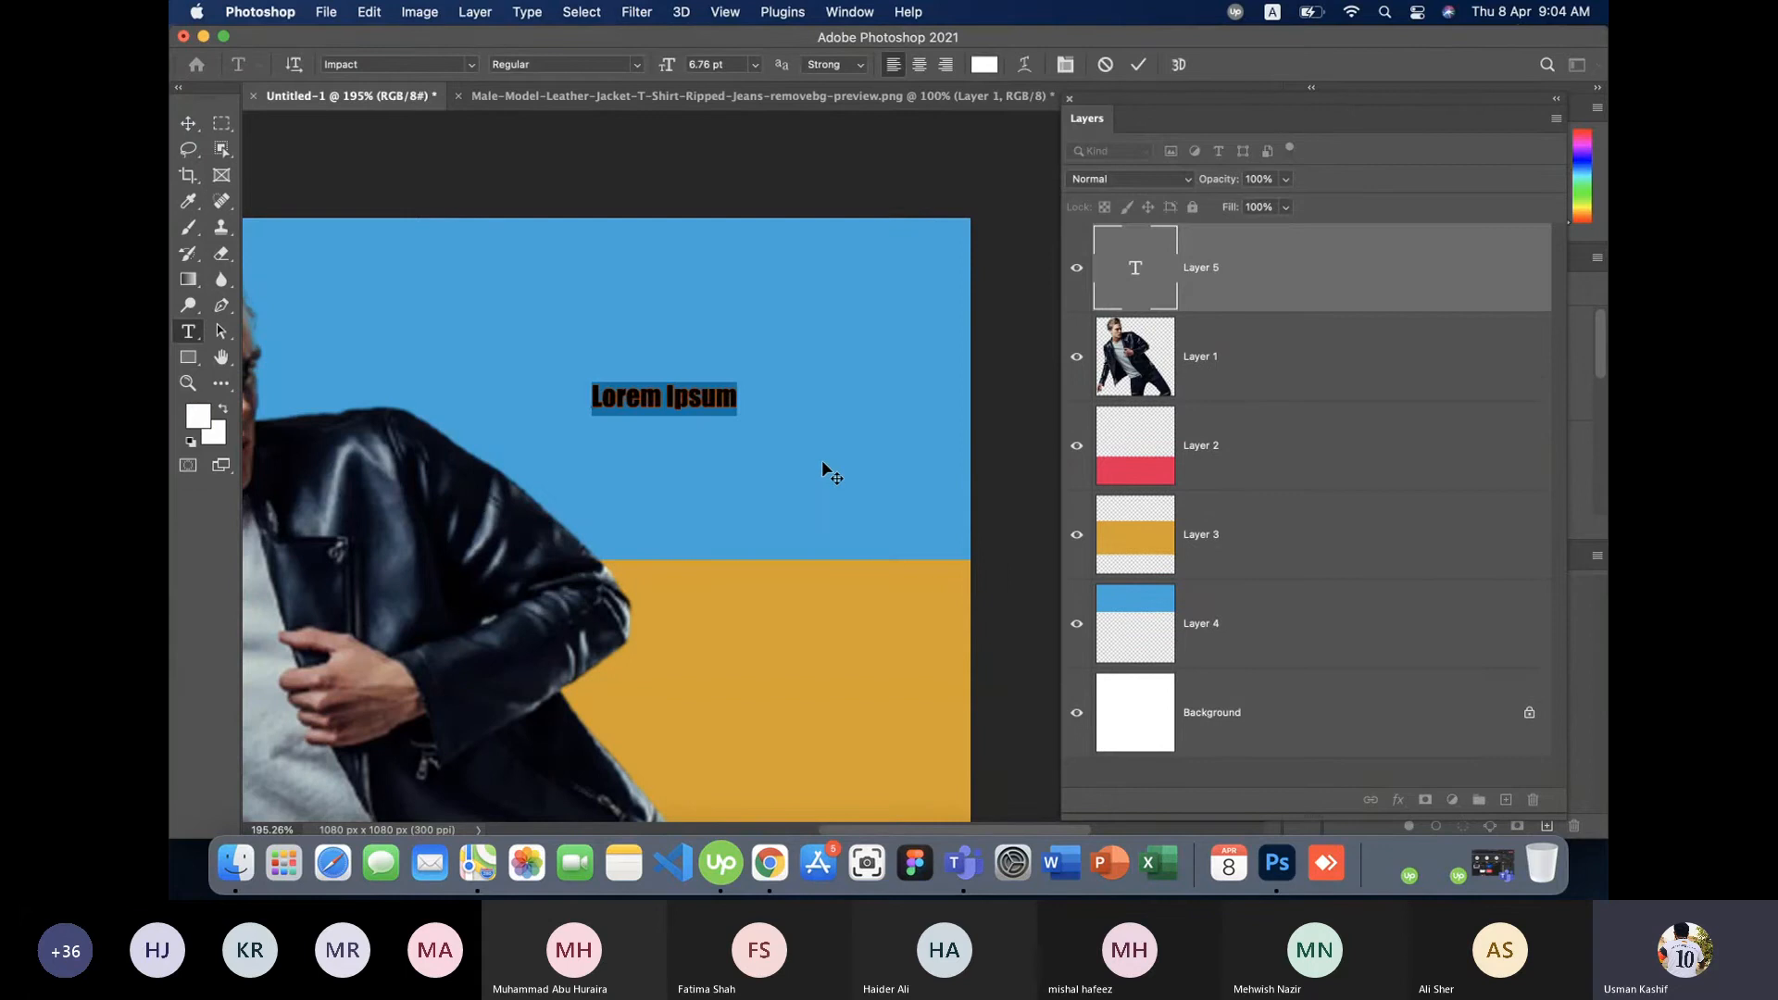
{"action": "type", "text": "50"}
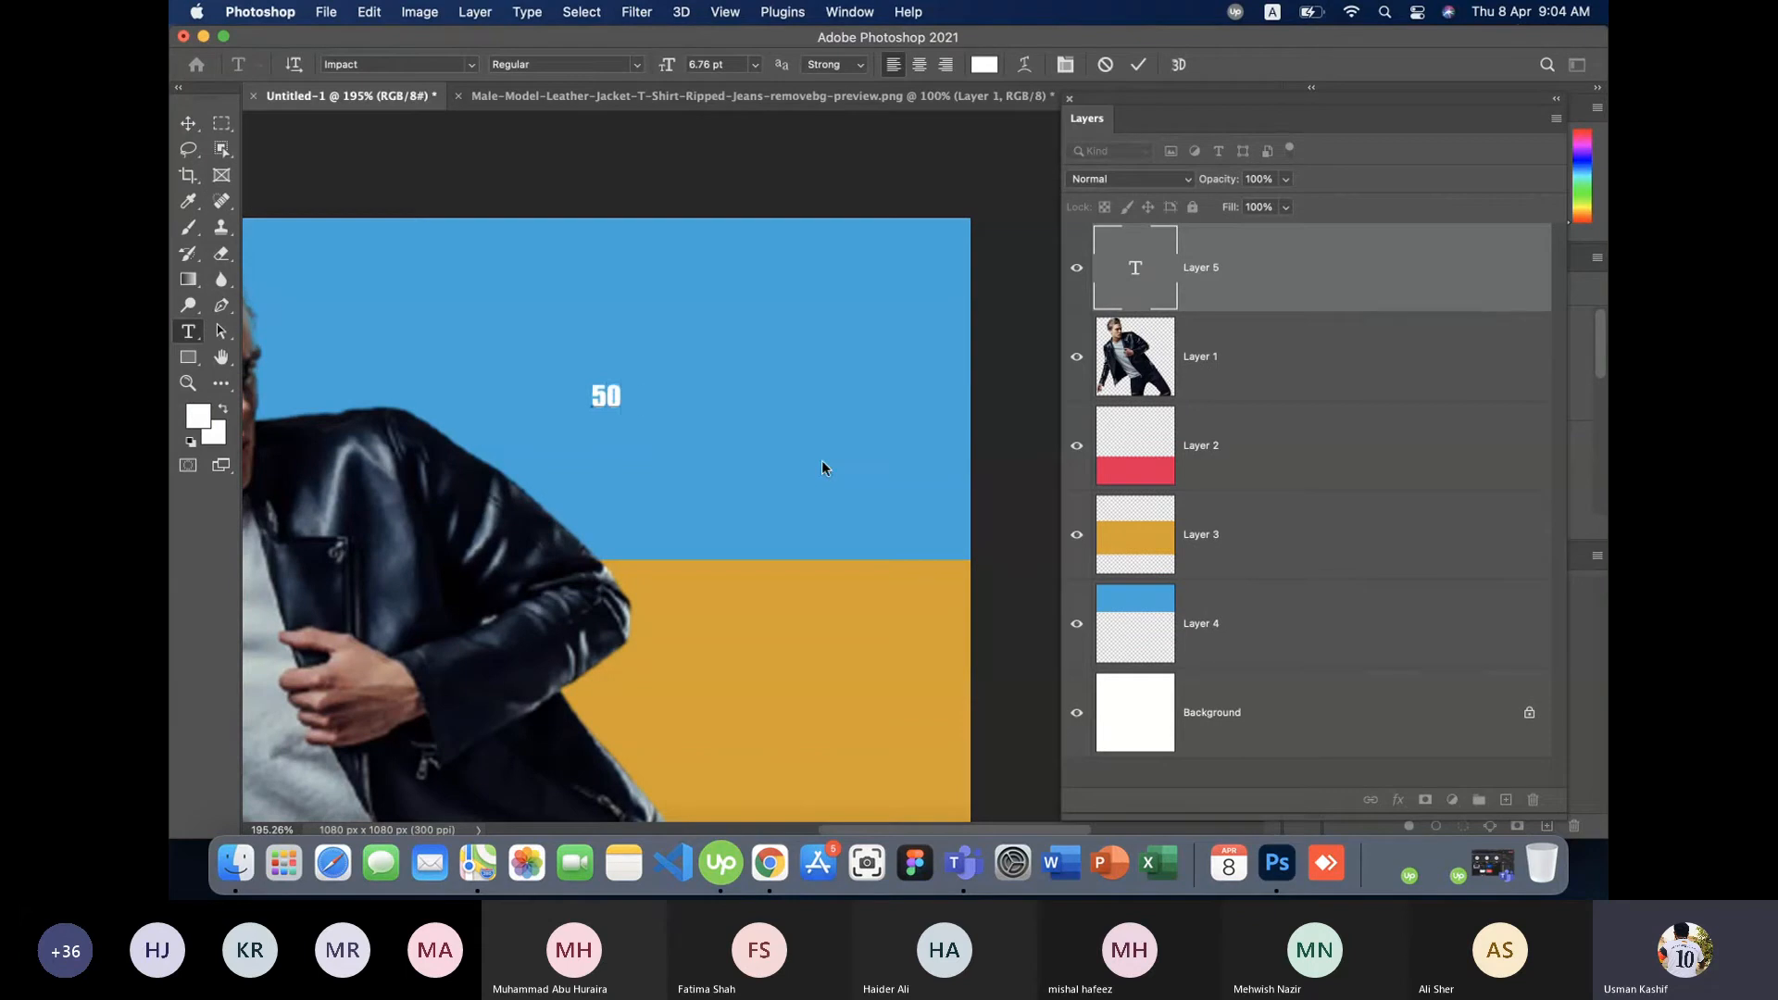
{"action": "type", "text": "%"}
{"action": "key", "text": "Return"}
{"action": "type", "text": "i"}
{"action": "type", "text": "OFF"}
{"action": "left_click", "coordinate": [187, 123]}
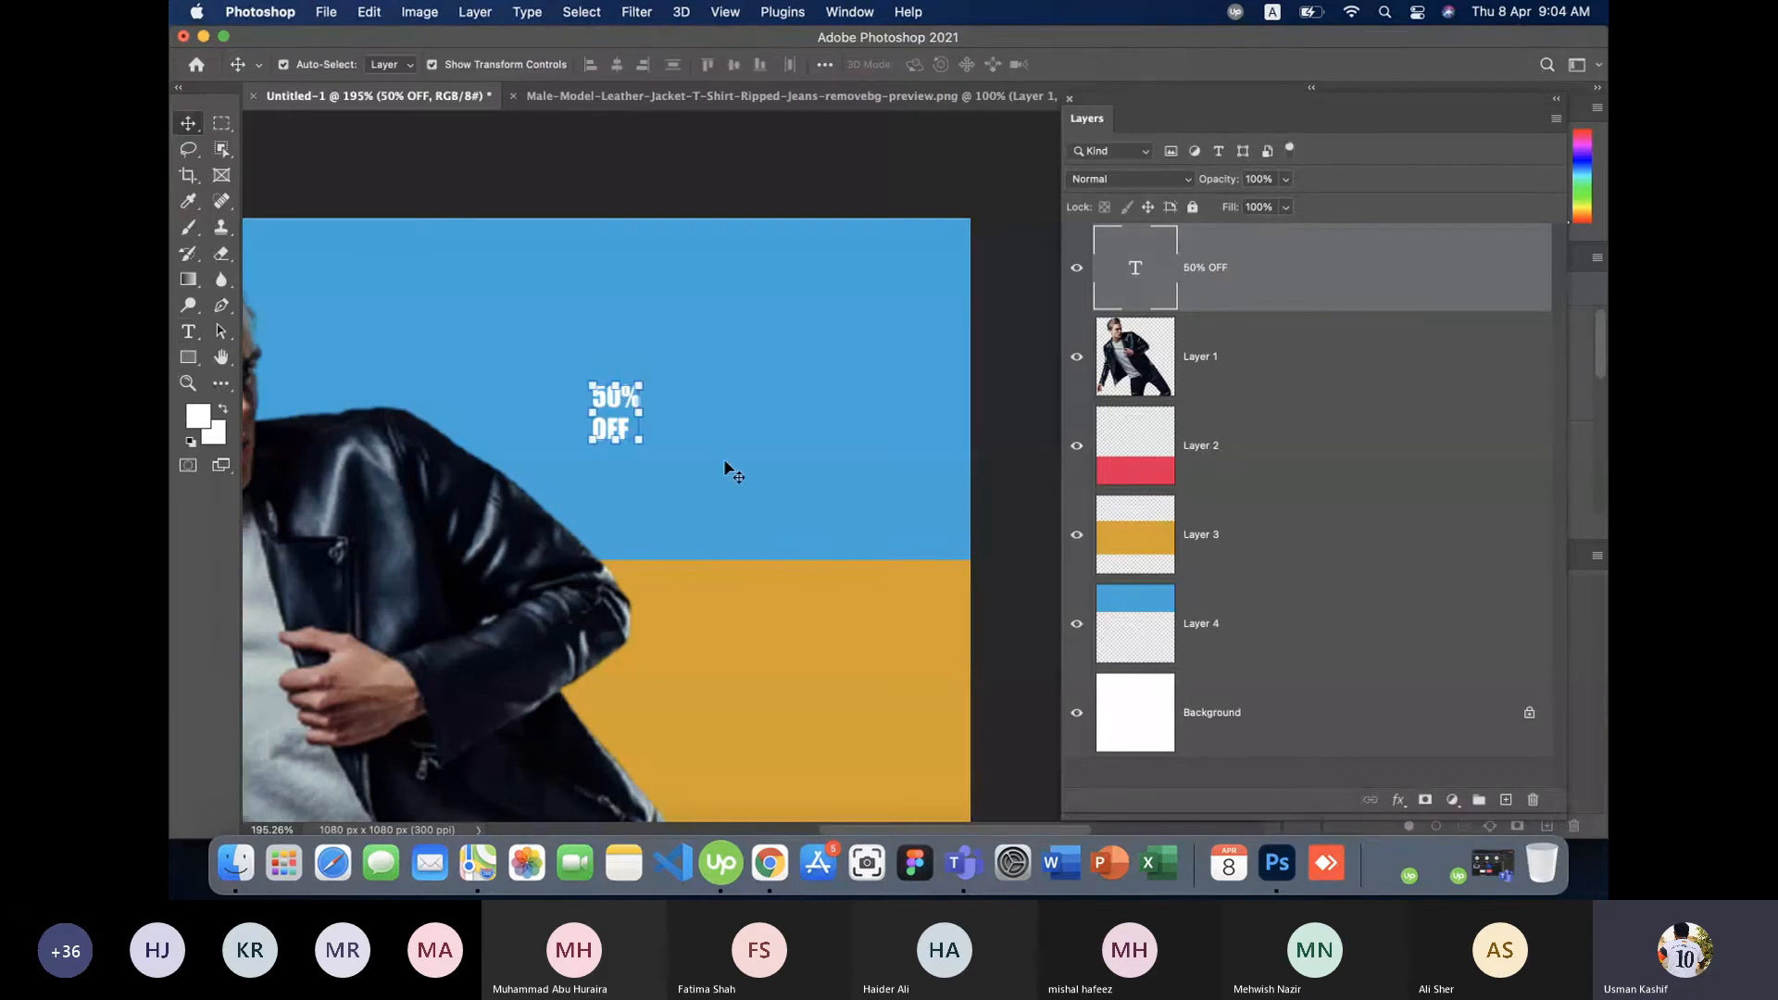
- Scale the 50% OFF text to about 423% and move it to the upper right corner of the blue band
{"action": "left_click_drag", "start_coordinate": [641, 443], "coordinate": [802, 666]}
{"action": "left_click_drag", "start_coordinate": [730, 561], "coordinate": [867, 432]}
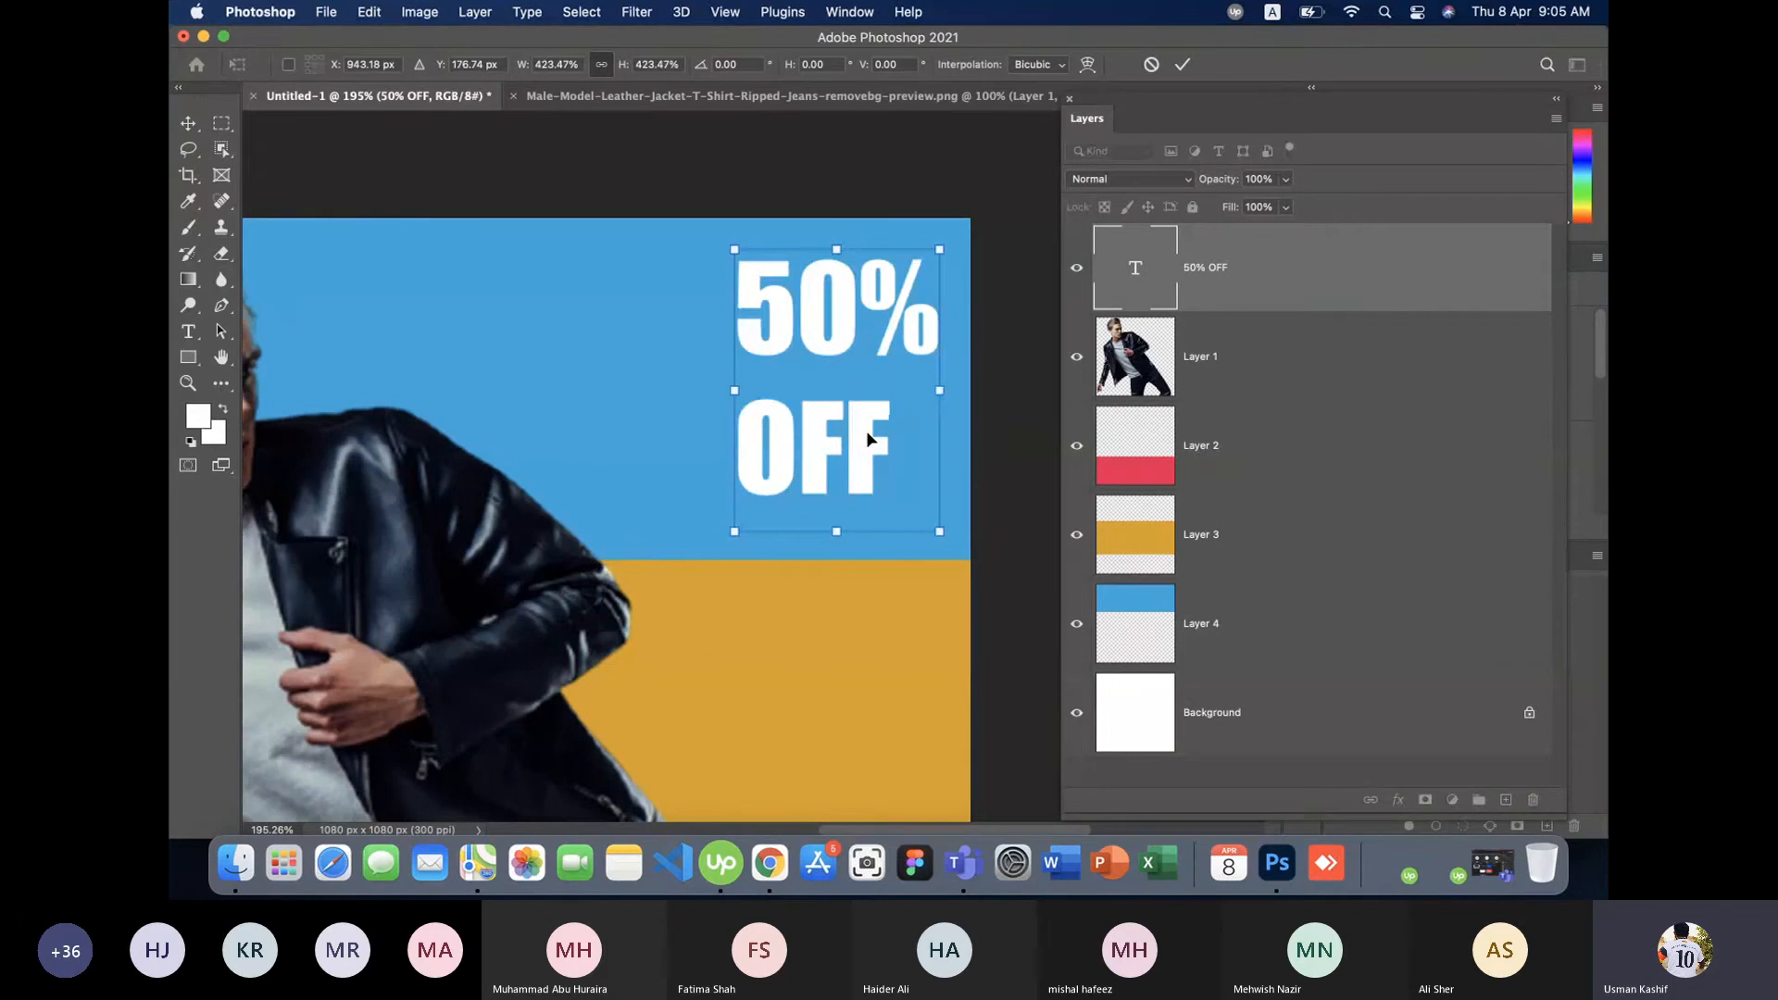
{"action": "left_click", "coordinate": [685, 183]}
{"action": "left_click", "coordinate": [687, 190]}
{"action": "scroll", "coordinate": [691, 212], "scroll_direction": "up", "scroll_amount": 2}
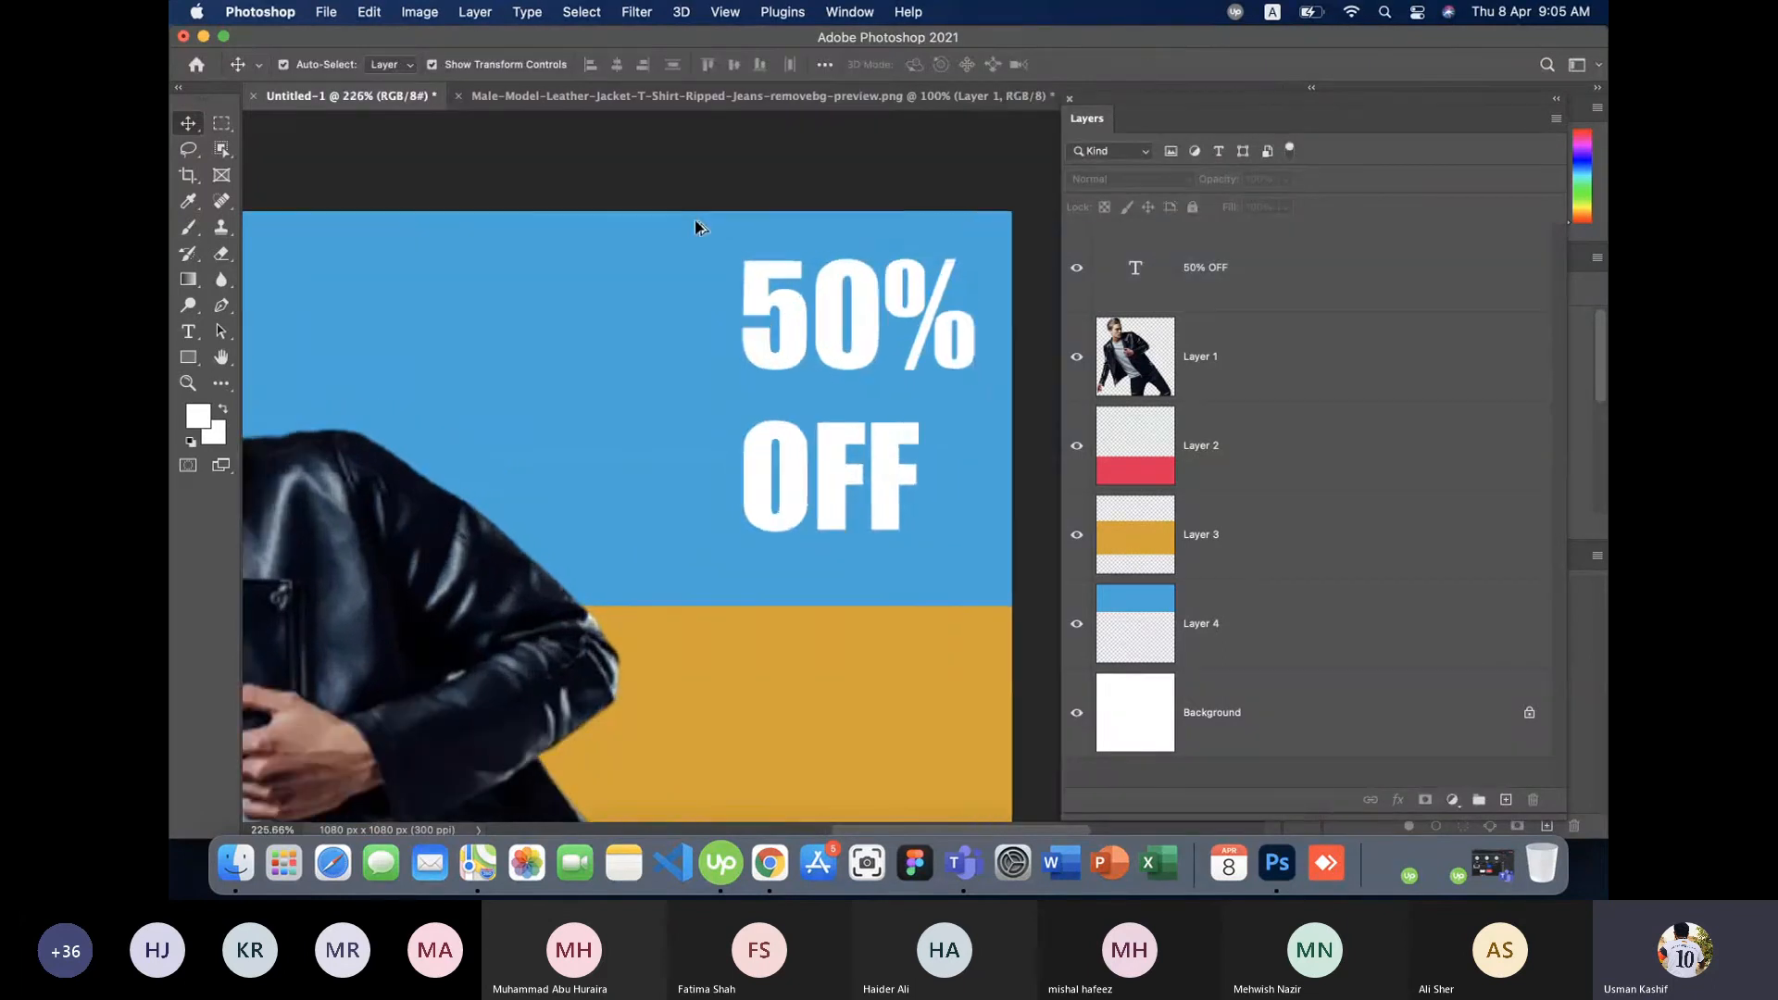
- Enlarge the 50% OFF text further and shift it slightly left, closer to the model's shoulder
{"action": "scroll", "coordinate": [697, 221], "scroll_direction": "down", "scroll_amount": 10}
{"action": "scroll", "coordinate": [765, 504], "scroll_direction": "up", "scroll_amount": 5}
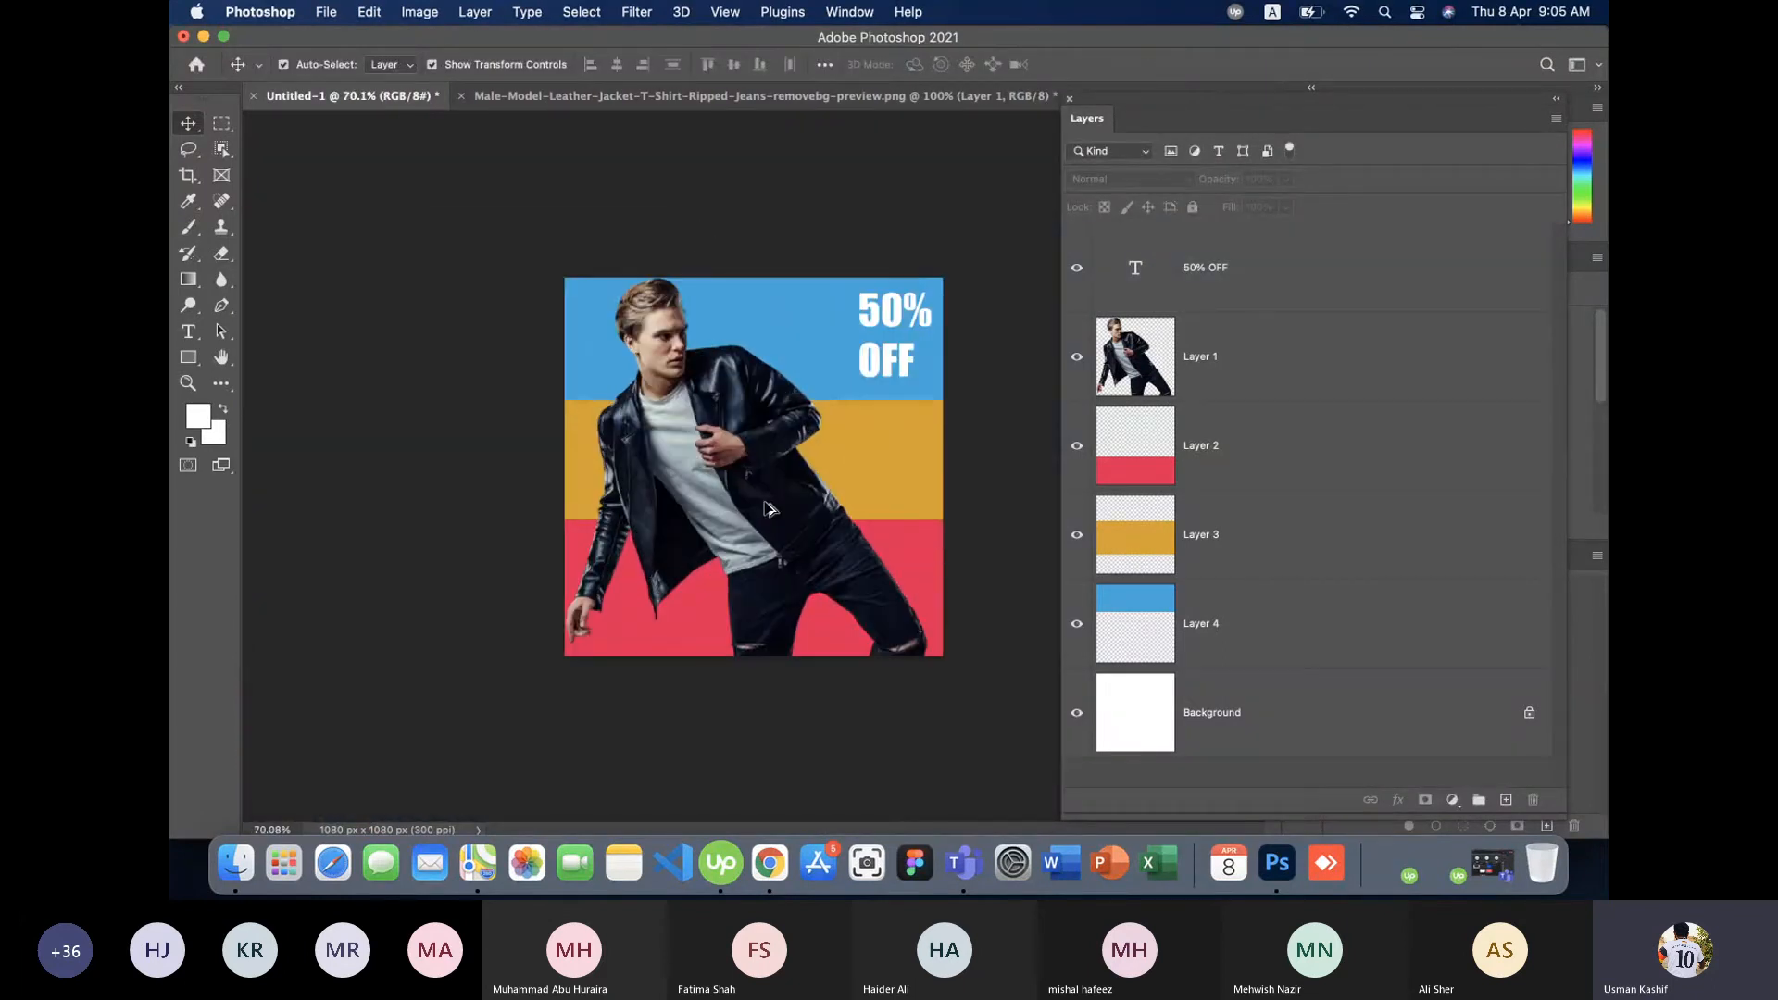
{"action": "scroll", "coordinate": [765, 505], "scroll_direction": "up", "scroll_amount": 1}
{"action": "double_click", "coordinate": [905, 342]}
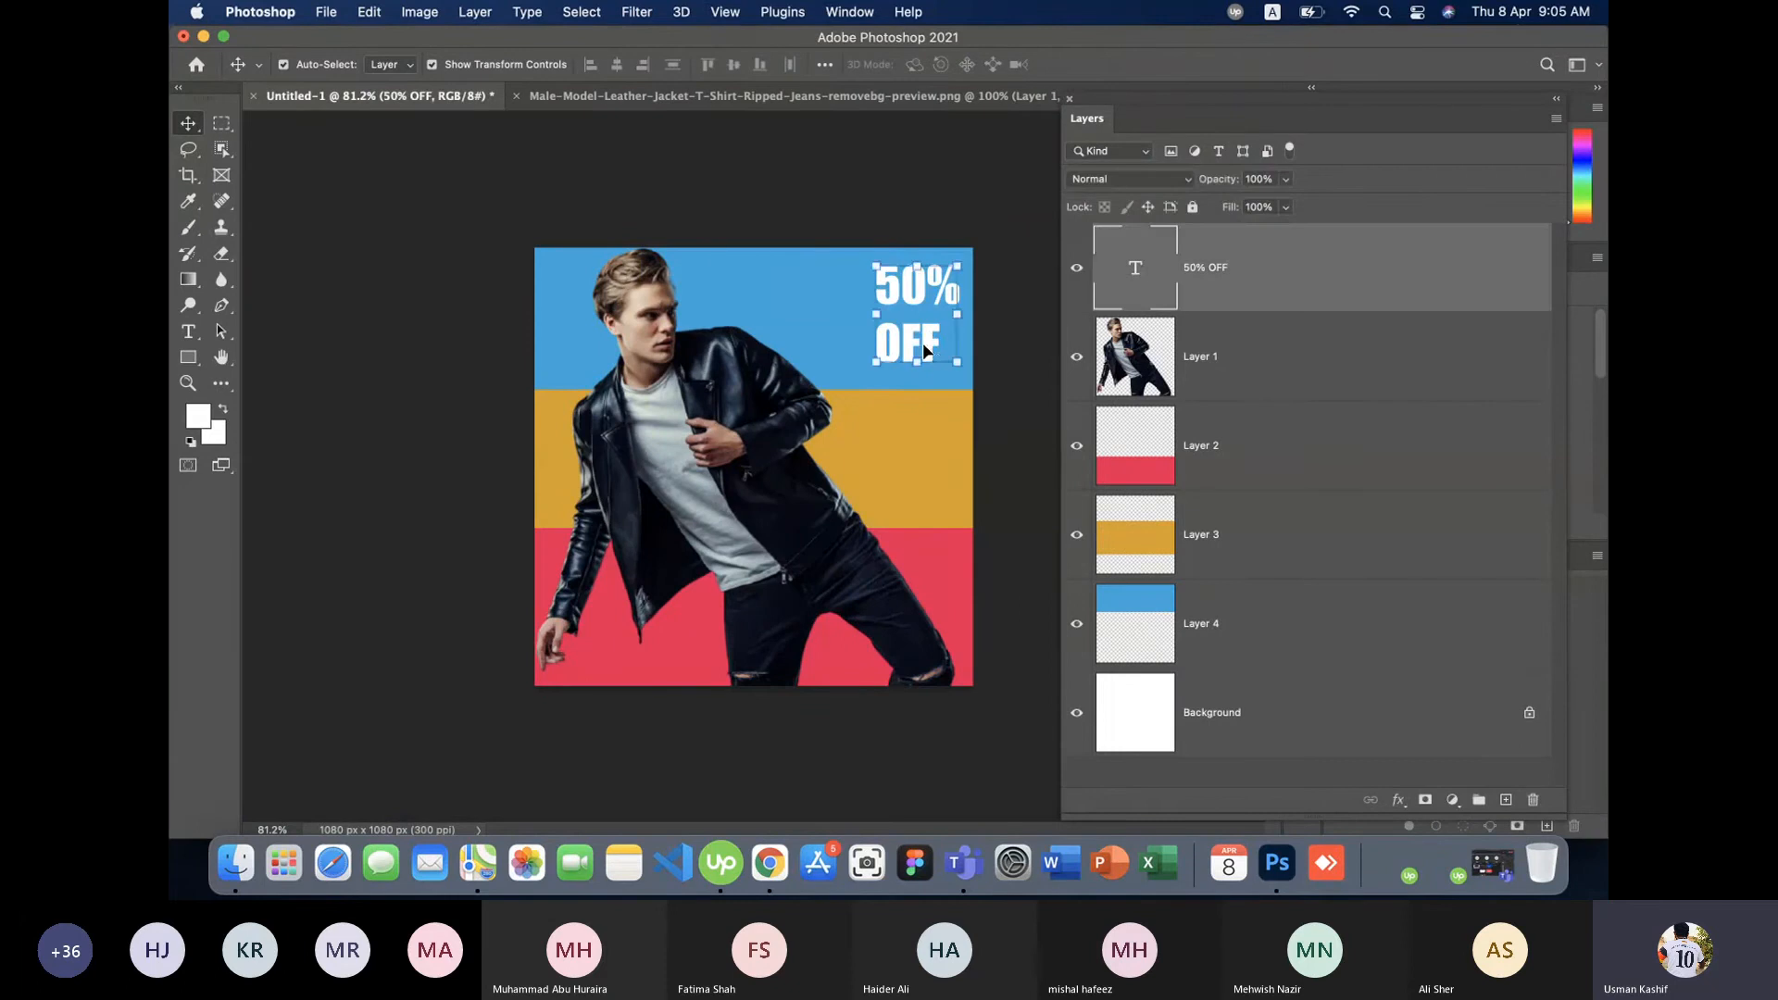
{"action": "left_click", "coordinate": [188, 123]}
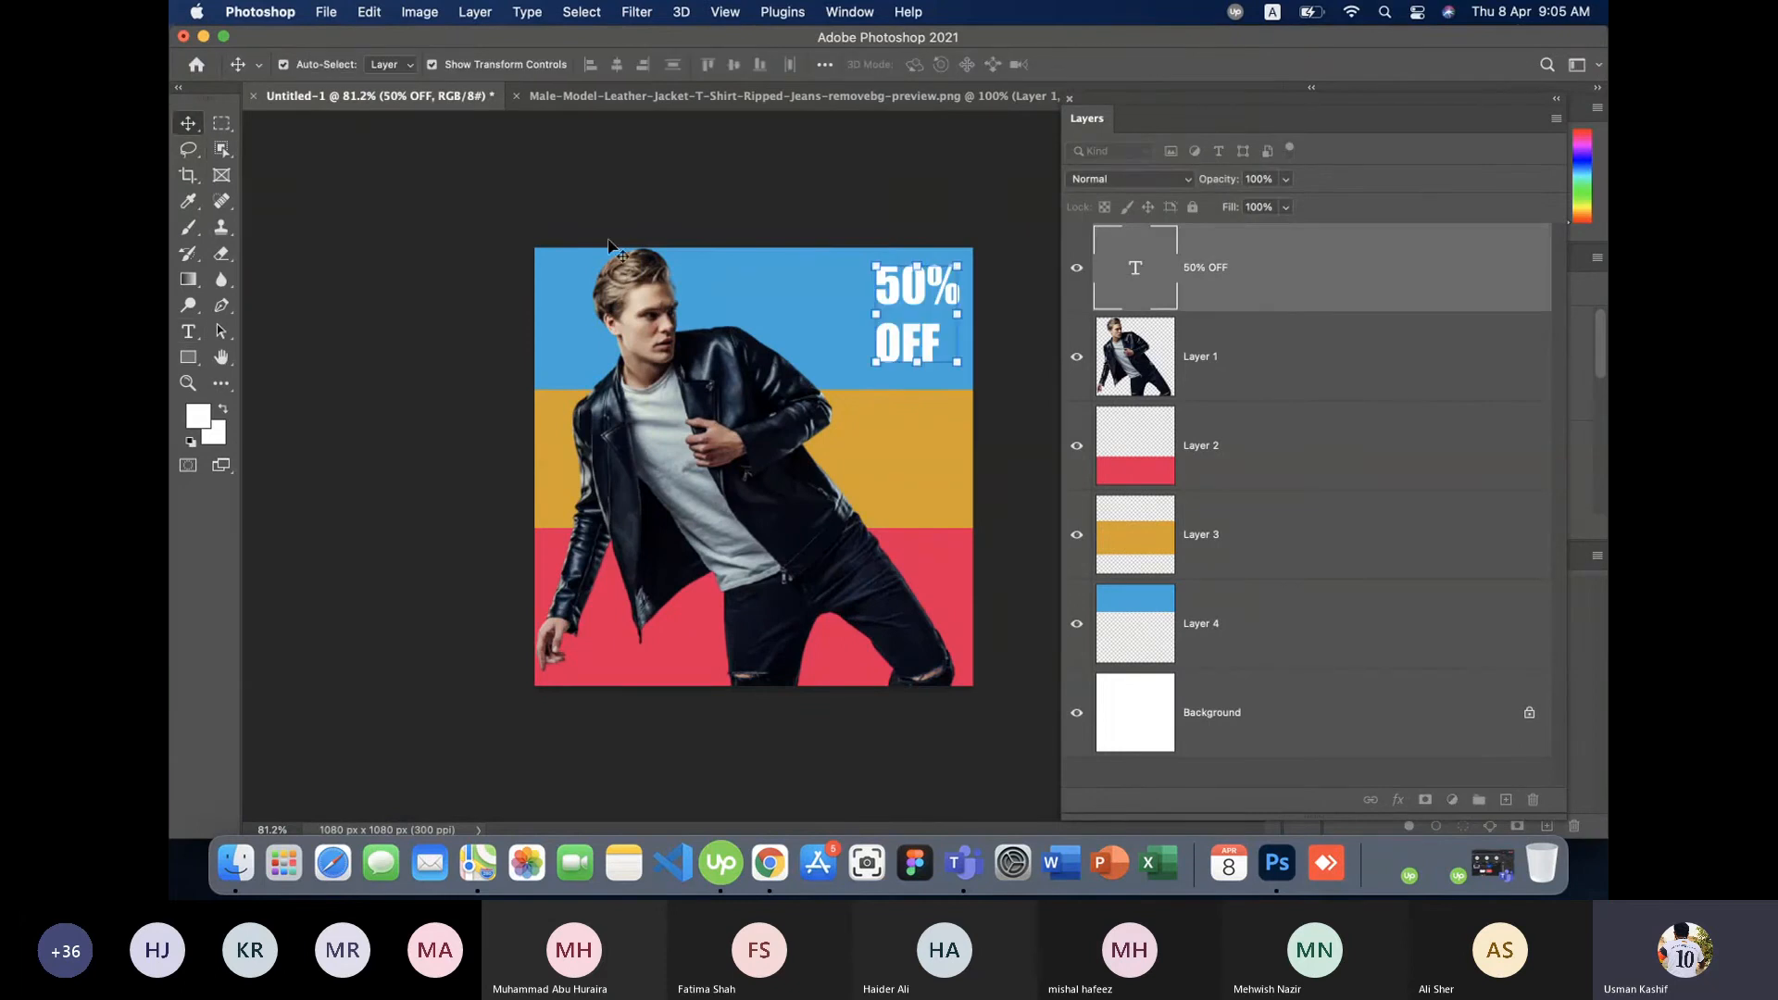
{"action": "left_click_drag", "start_coordinate": [875, 356], "coordinate": [938, 401]}
{"action": "key", "text": "Return"}
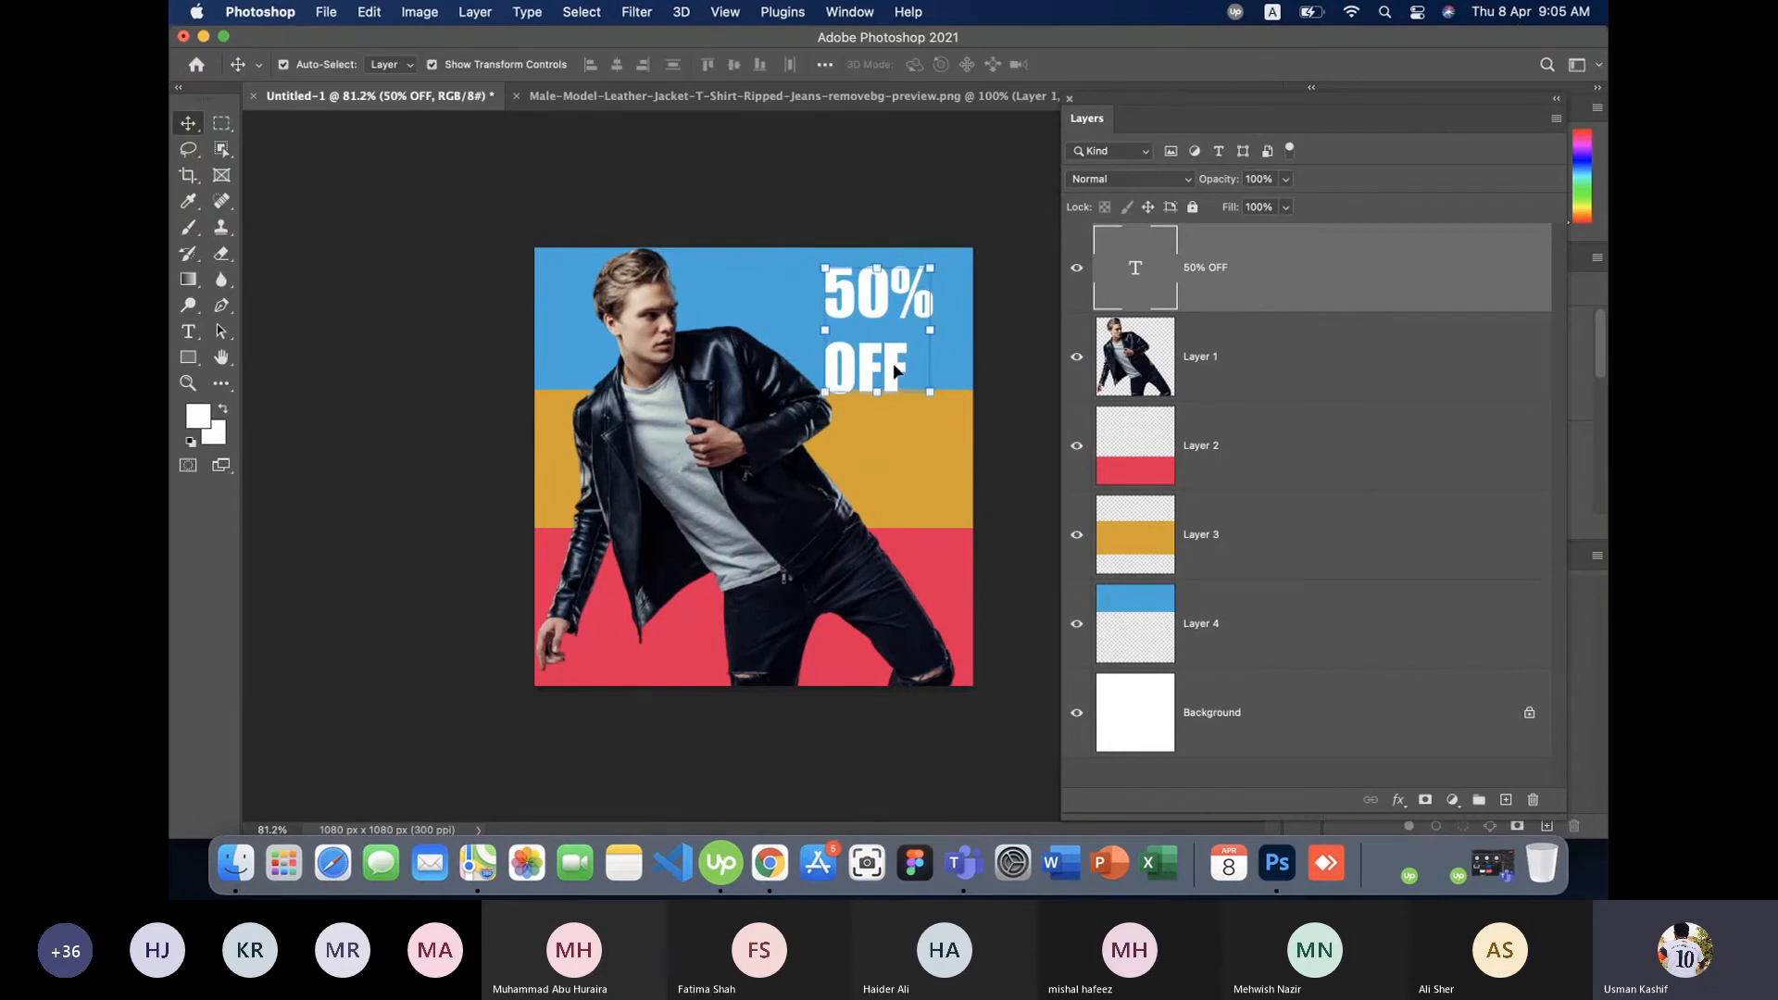
- Delete the word OFF from the text layer, keeping only 50%
{"action": "left_click", "coordinate": [188, 330]}
{"action": "double_click", "coordinate": [840, 370]}
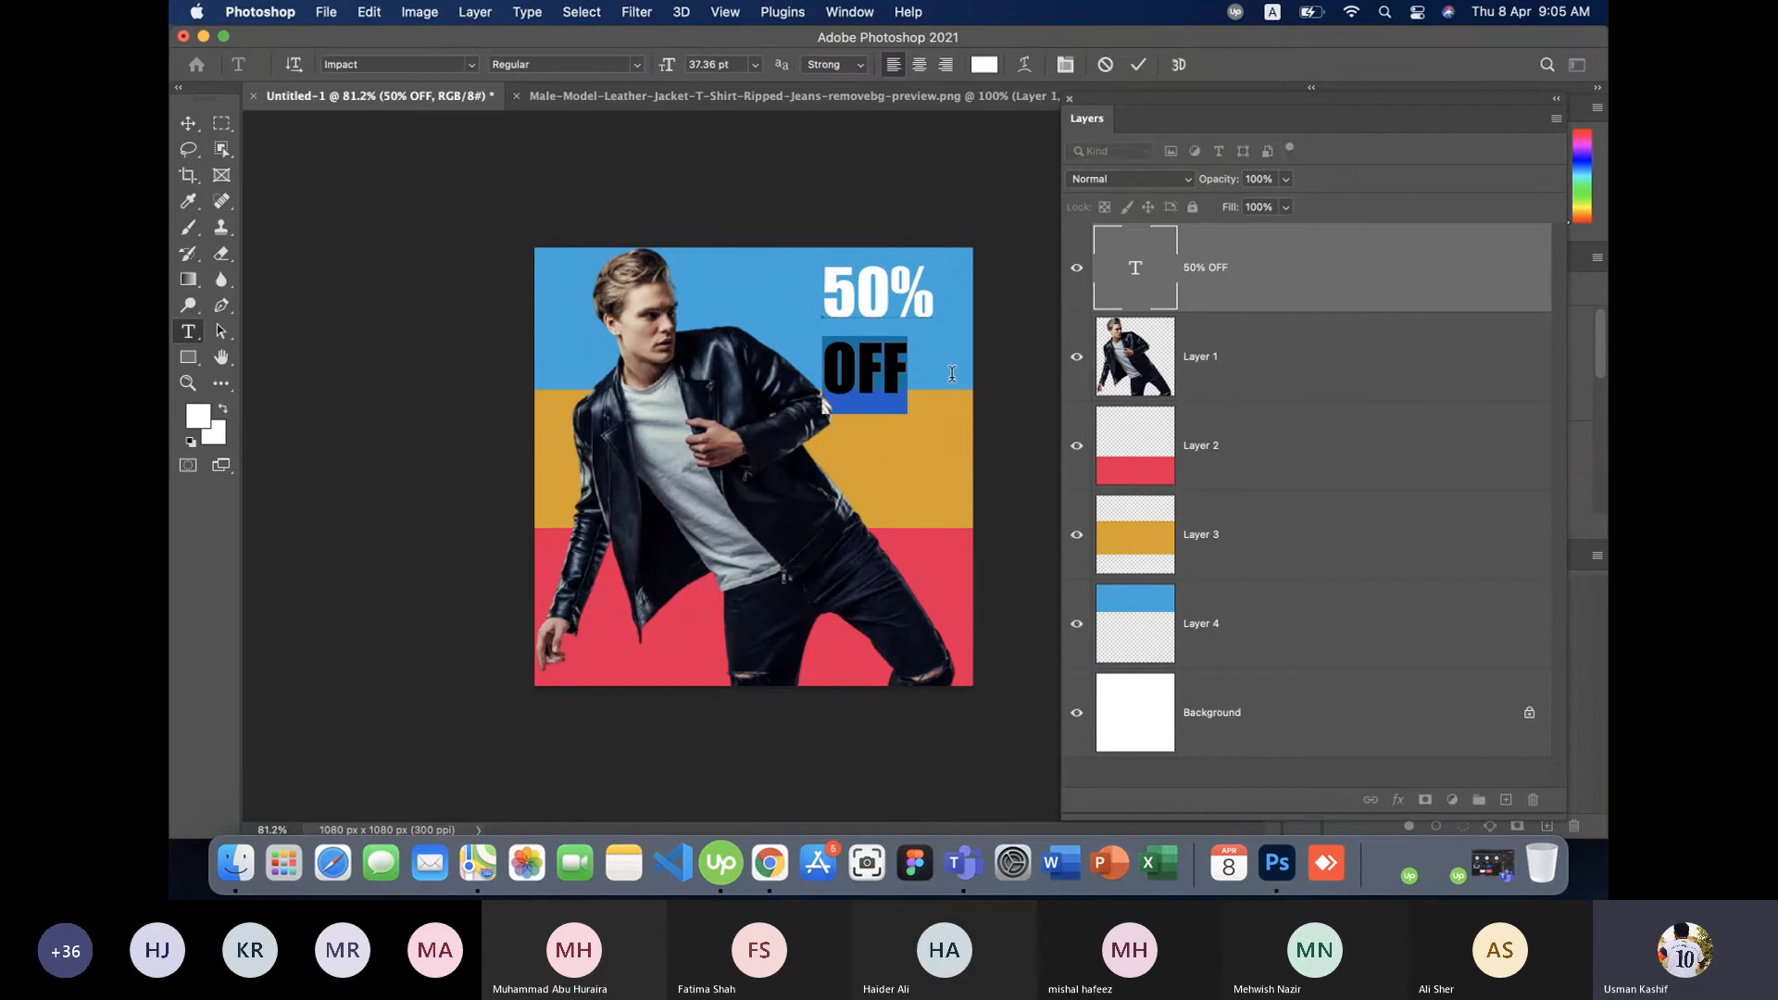
{"action": "key", "text": "BackSpace"}
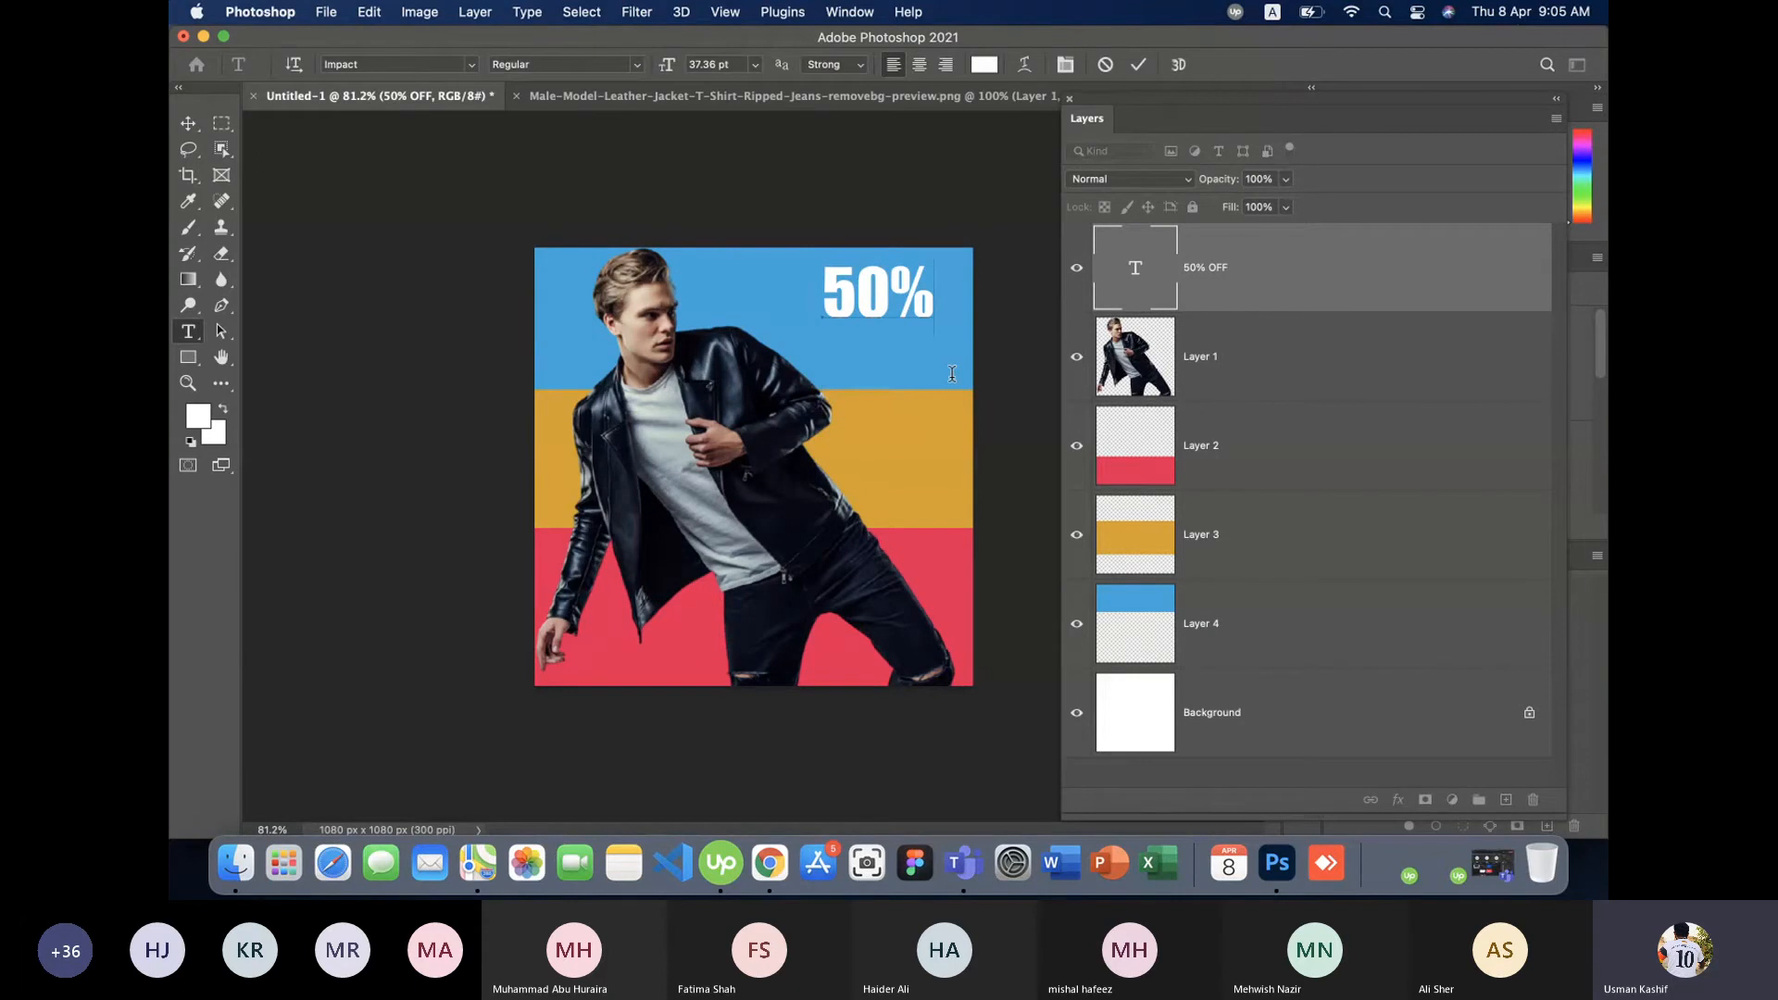
{"action": "left_click", "coordinate": [188, 124]}
- Scale the 50% text to about 184% and fit it in the upper right corner of the blue band
{"action": "left_click_drag", "start_coordinate": [882, 303], "coordinate": [744, 248]}
{"action": "left_click_drag", "start_coordinate": [857, 344], "coordinate": [877, 341]}
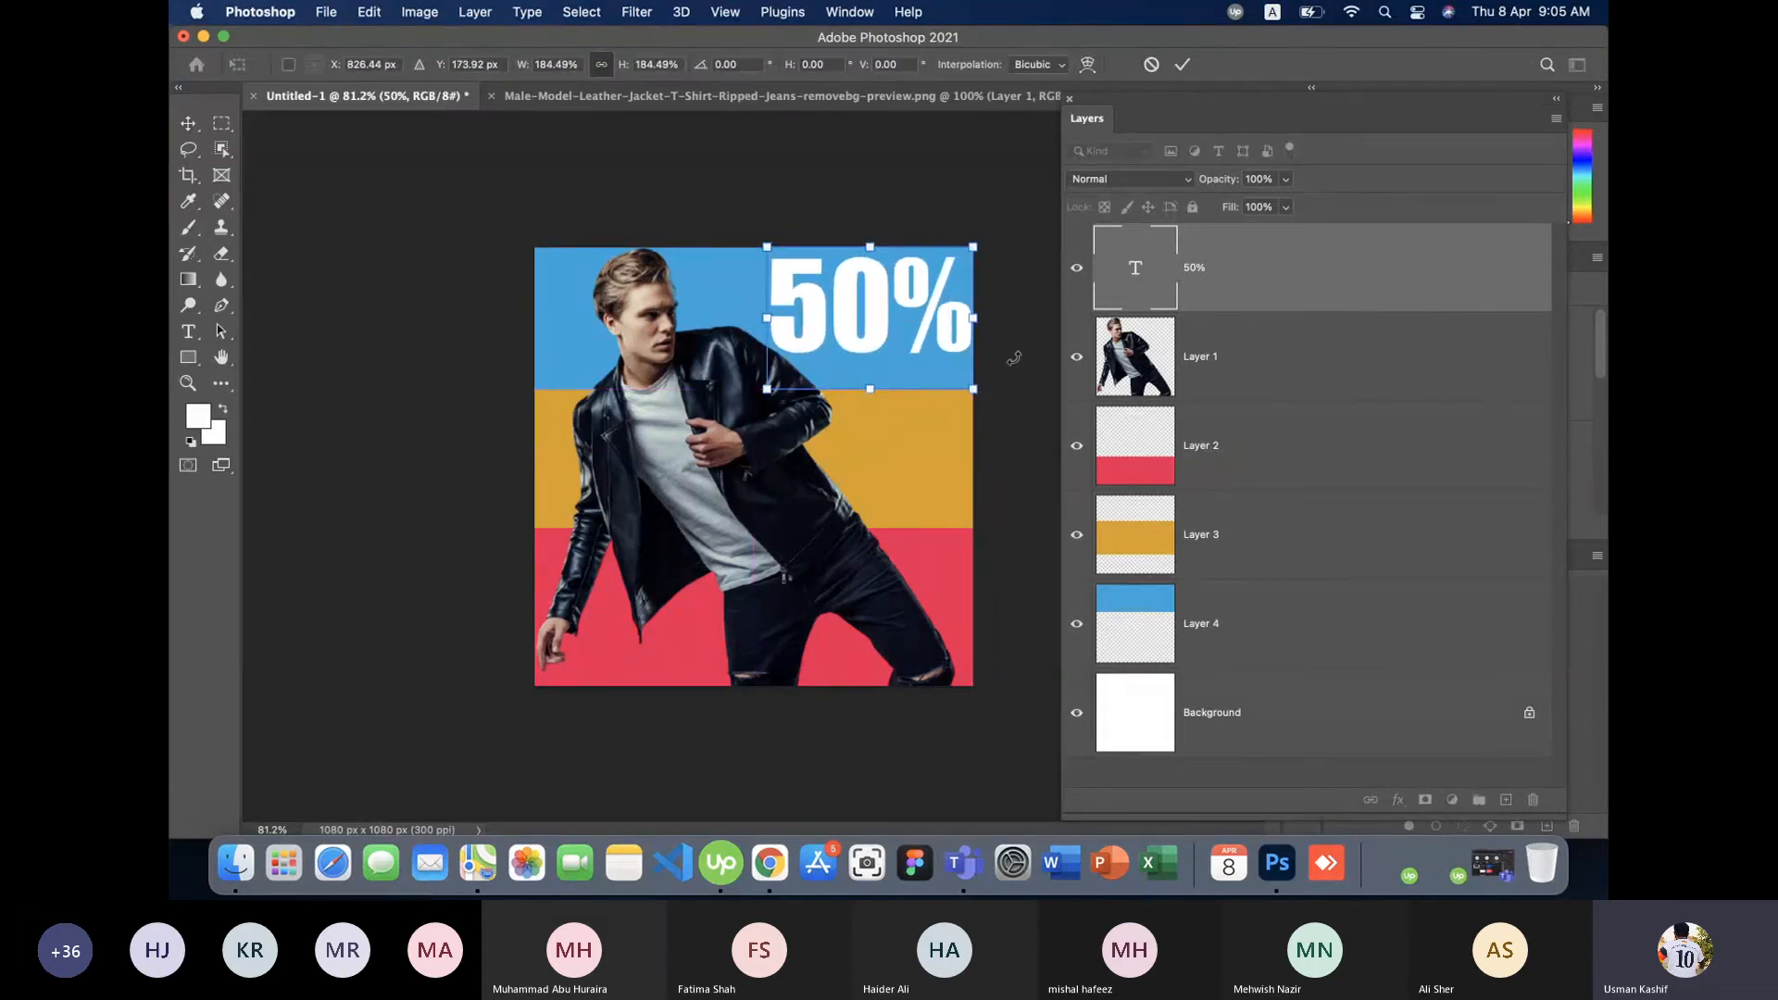
{"action": "key", "text": "Return"}
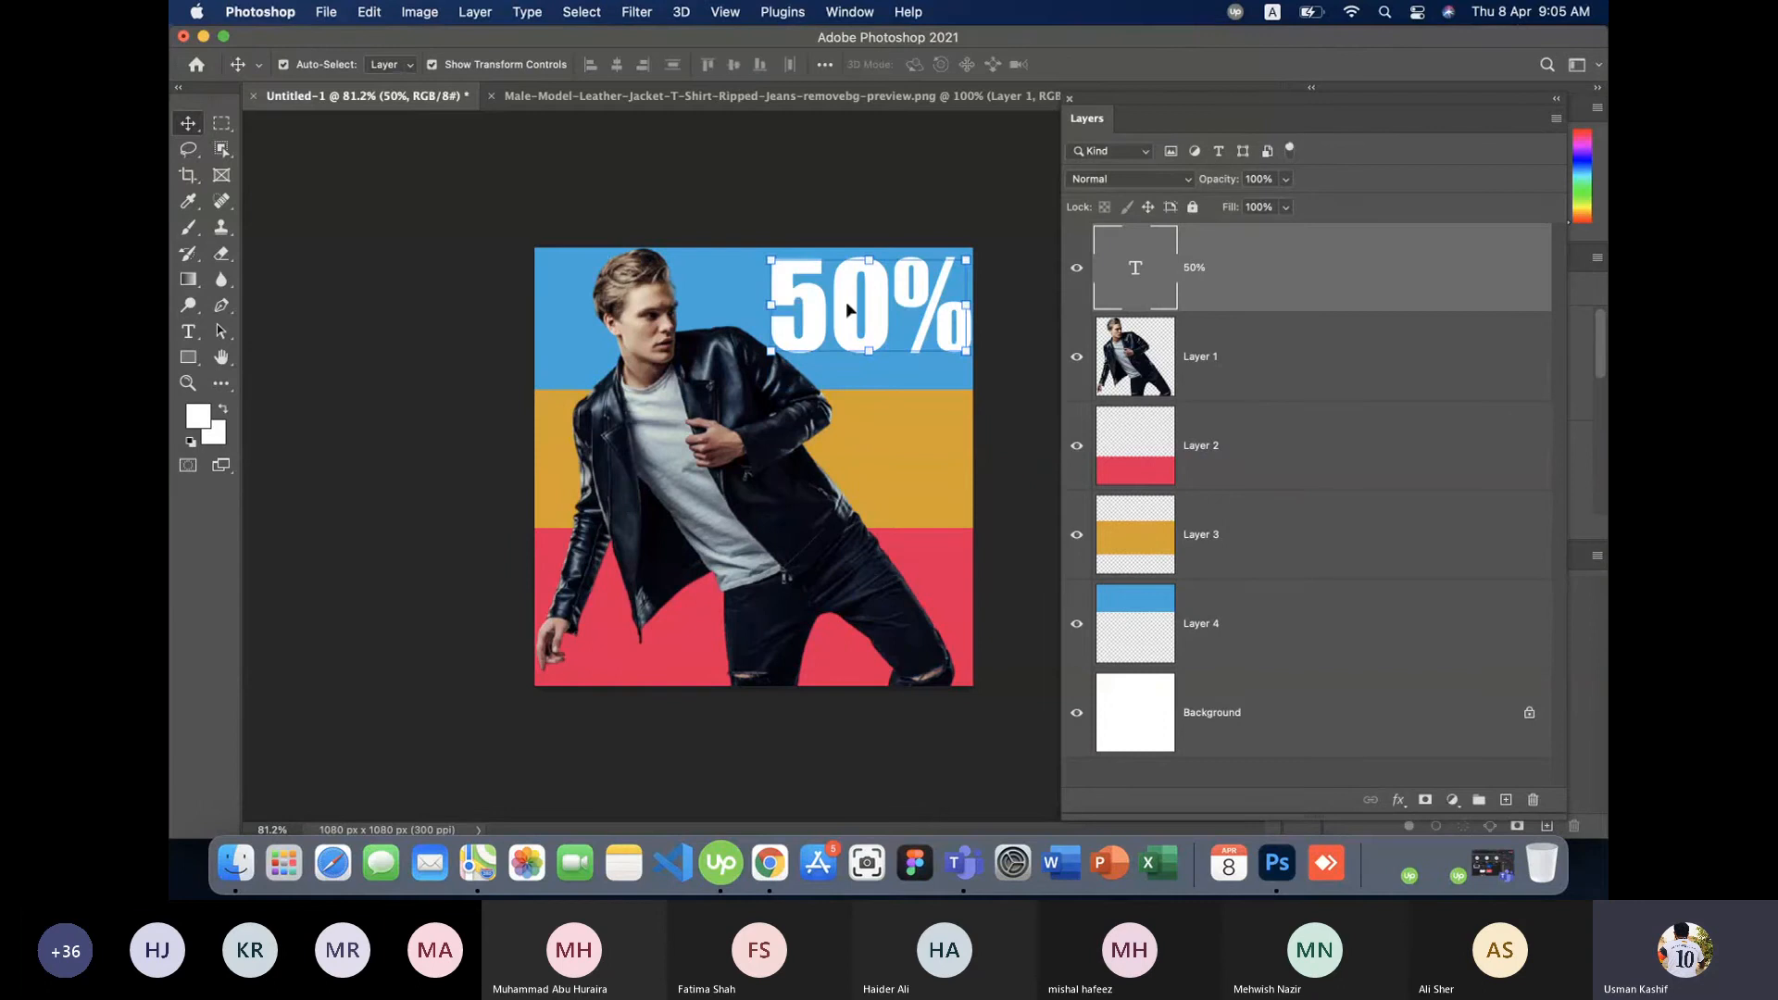
- Duplicate the 50% text straight down onto the yellow band and replace the copy's wording with OFF
{"action": "left_click_drag", "start_coordinate": [846, 302], "coordinate": [842, 452]}
{"action": "key", "text": "t"}
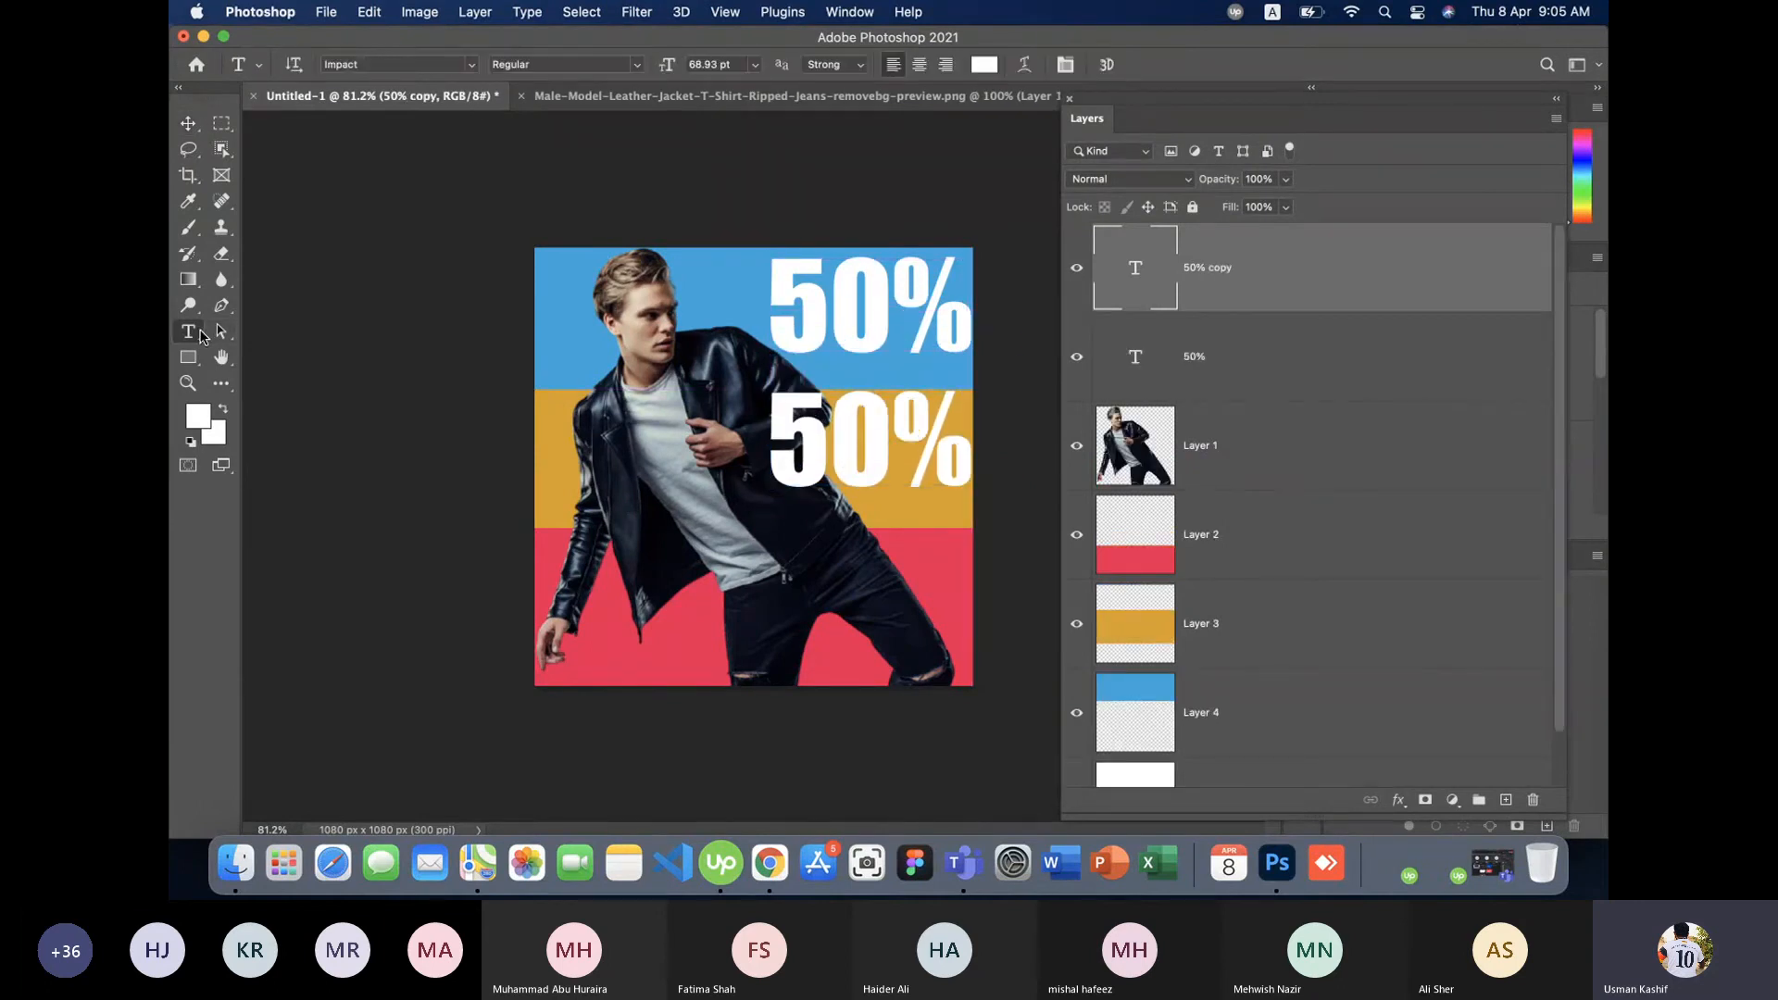
{"action": "left_click", "coordinate": [836, 461]}
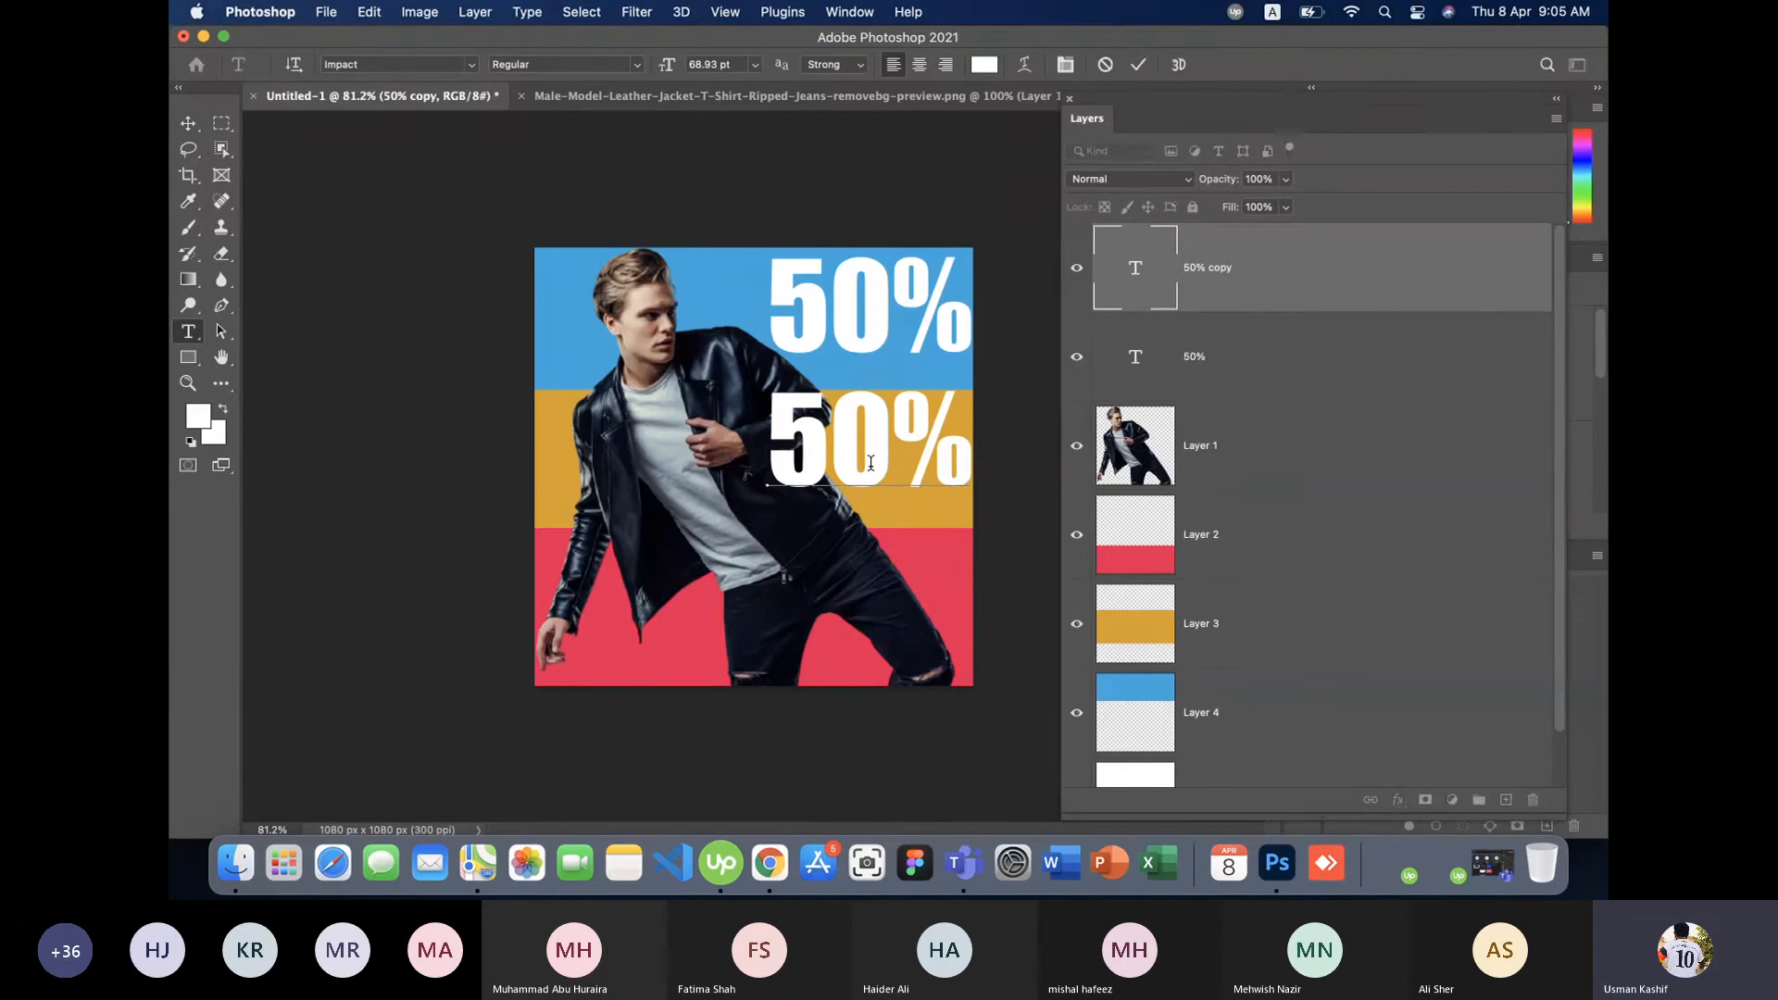
{"action": "key", "text": "ctrl+a"}
{"action": "type", "text": "0"}
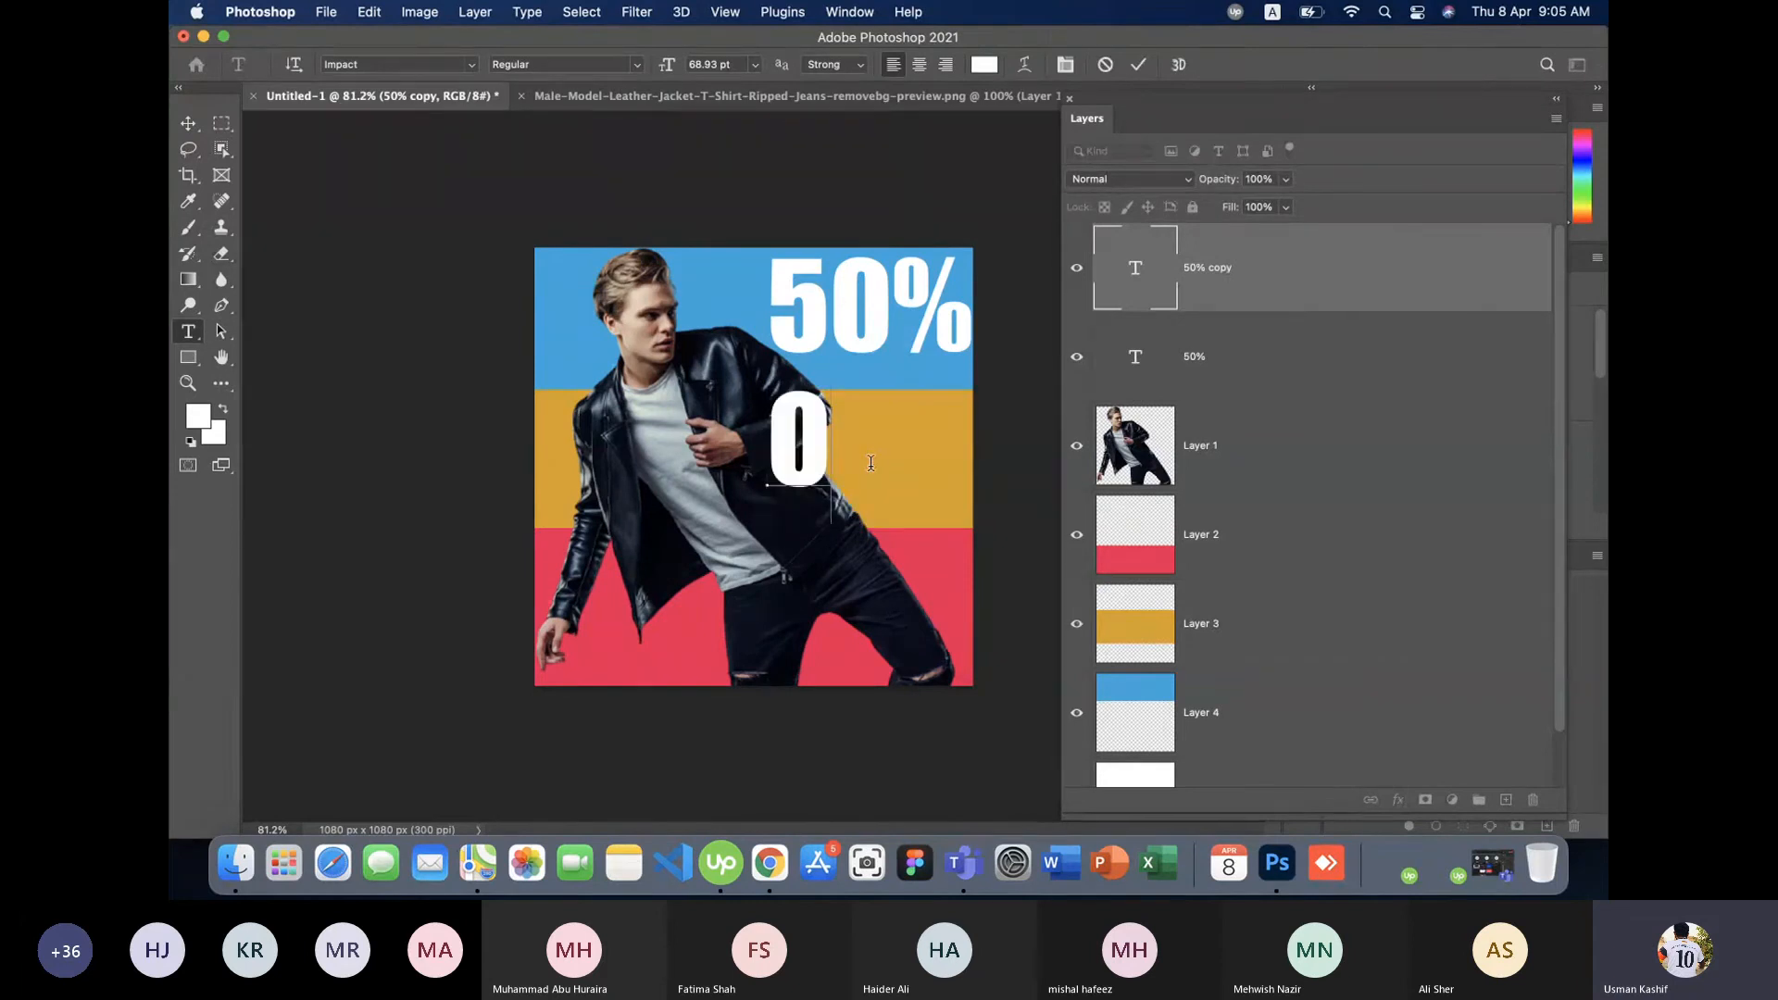
{"action": "type", "text": "FF"}
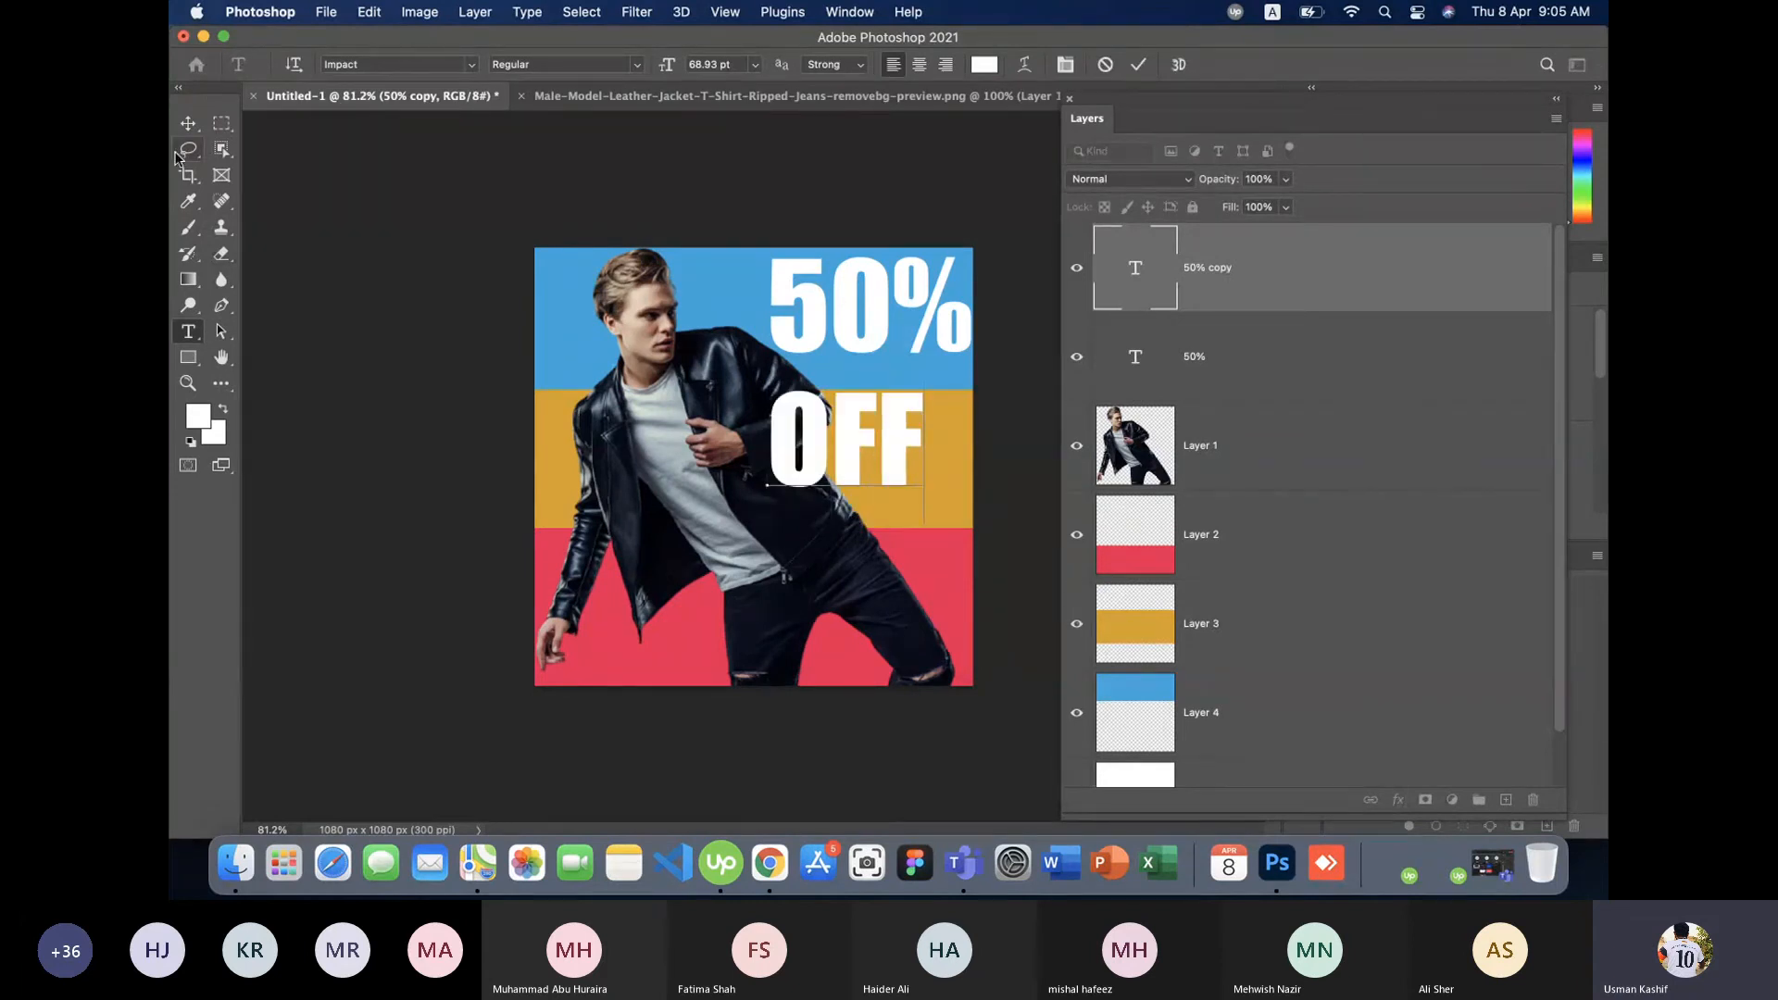
- Scale the OFF text down to about 21%, place it just below the percent sign, and deselect the layer
{"action": "left_click", "coordinate": [188, 125]}
{"action": "left_click_drag", "start_coordinate": [918, 476], "coordinate": [941, 364]}
{"action": "left_click_drag", "start_coordinate": [965, 391], "coordinate": [954, 383]}
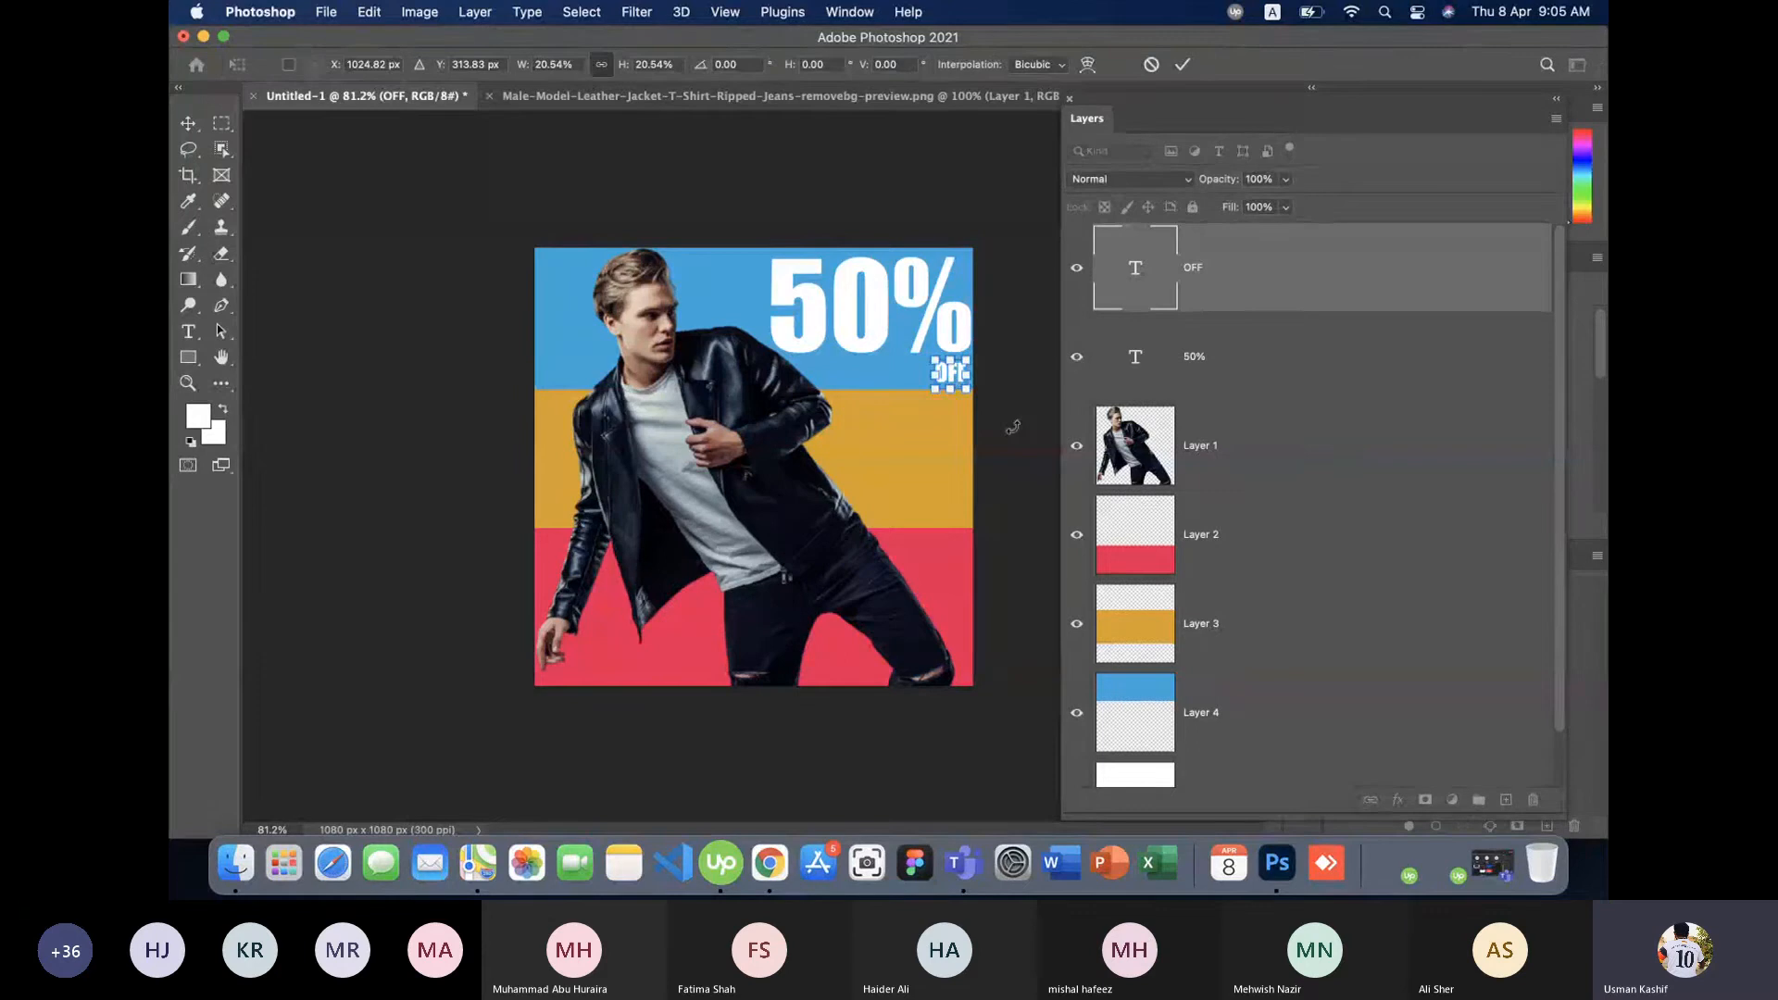
{"action": "key", "text": "Return"}
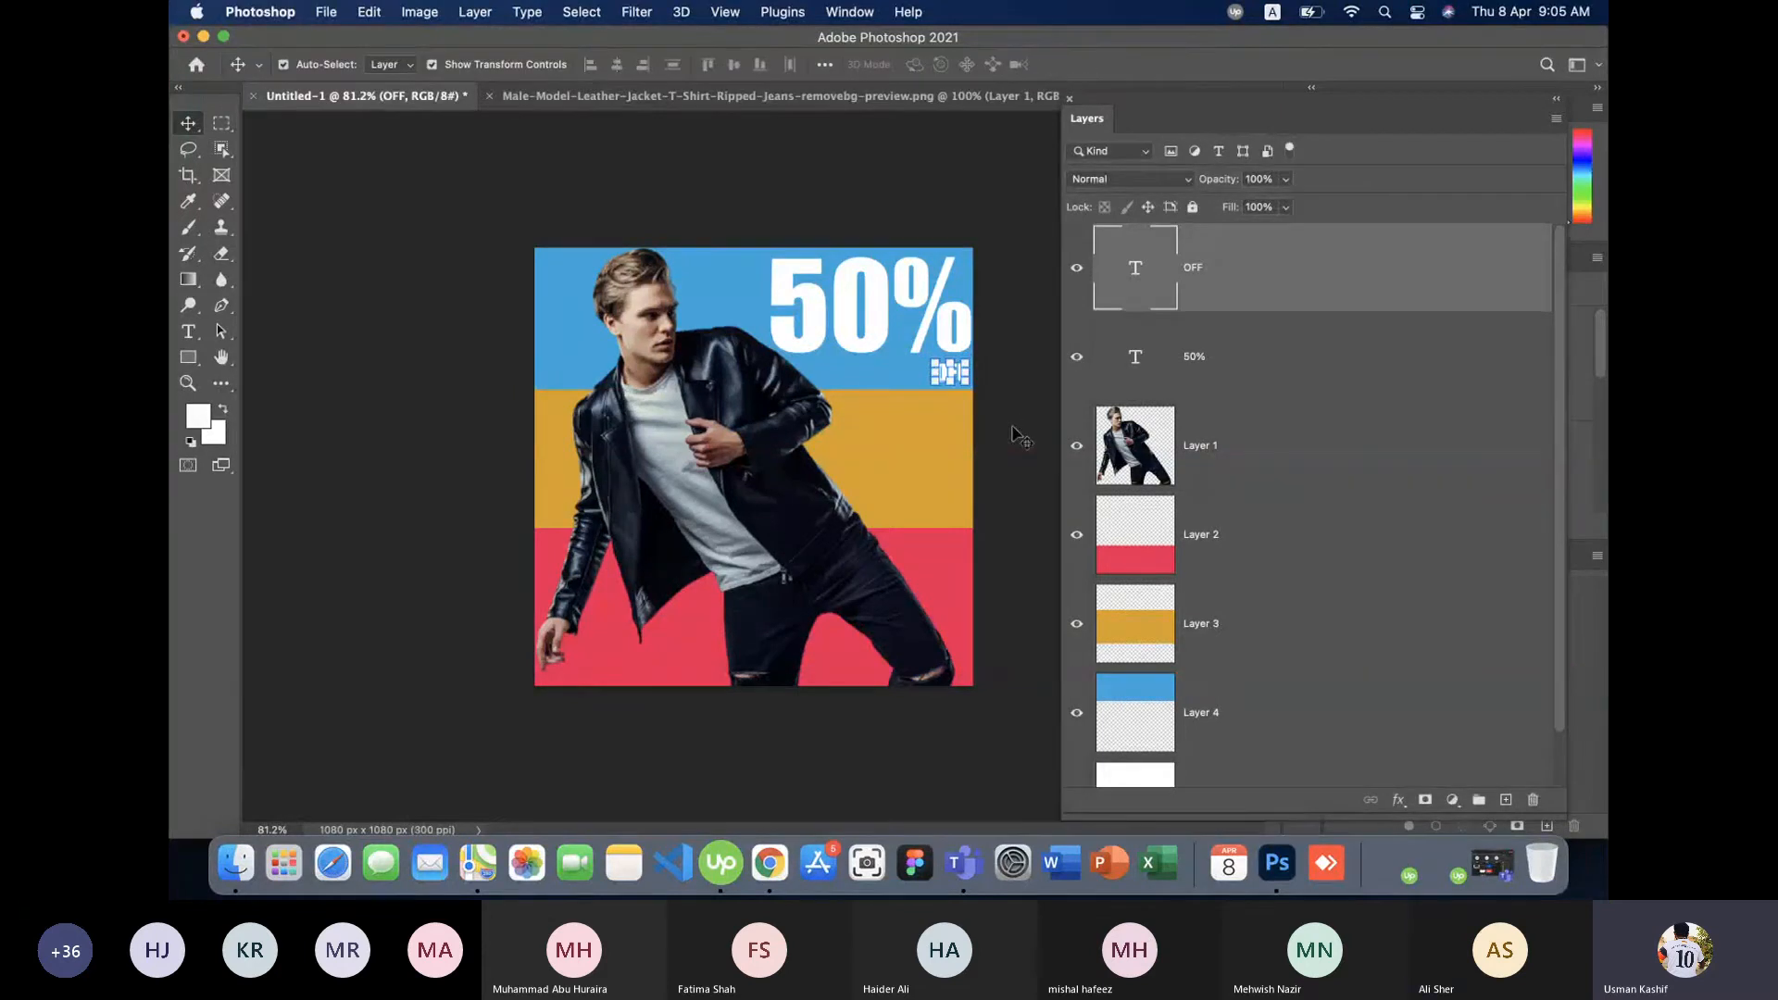
{"action": "left_click", "coordinate": [1019, 435]}
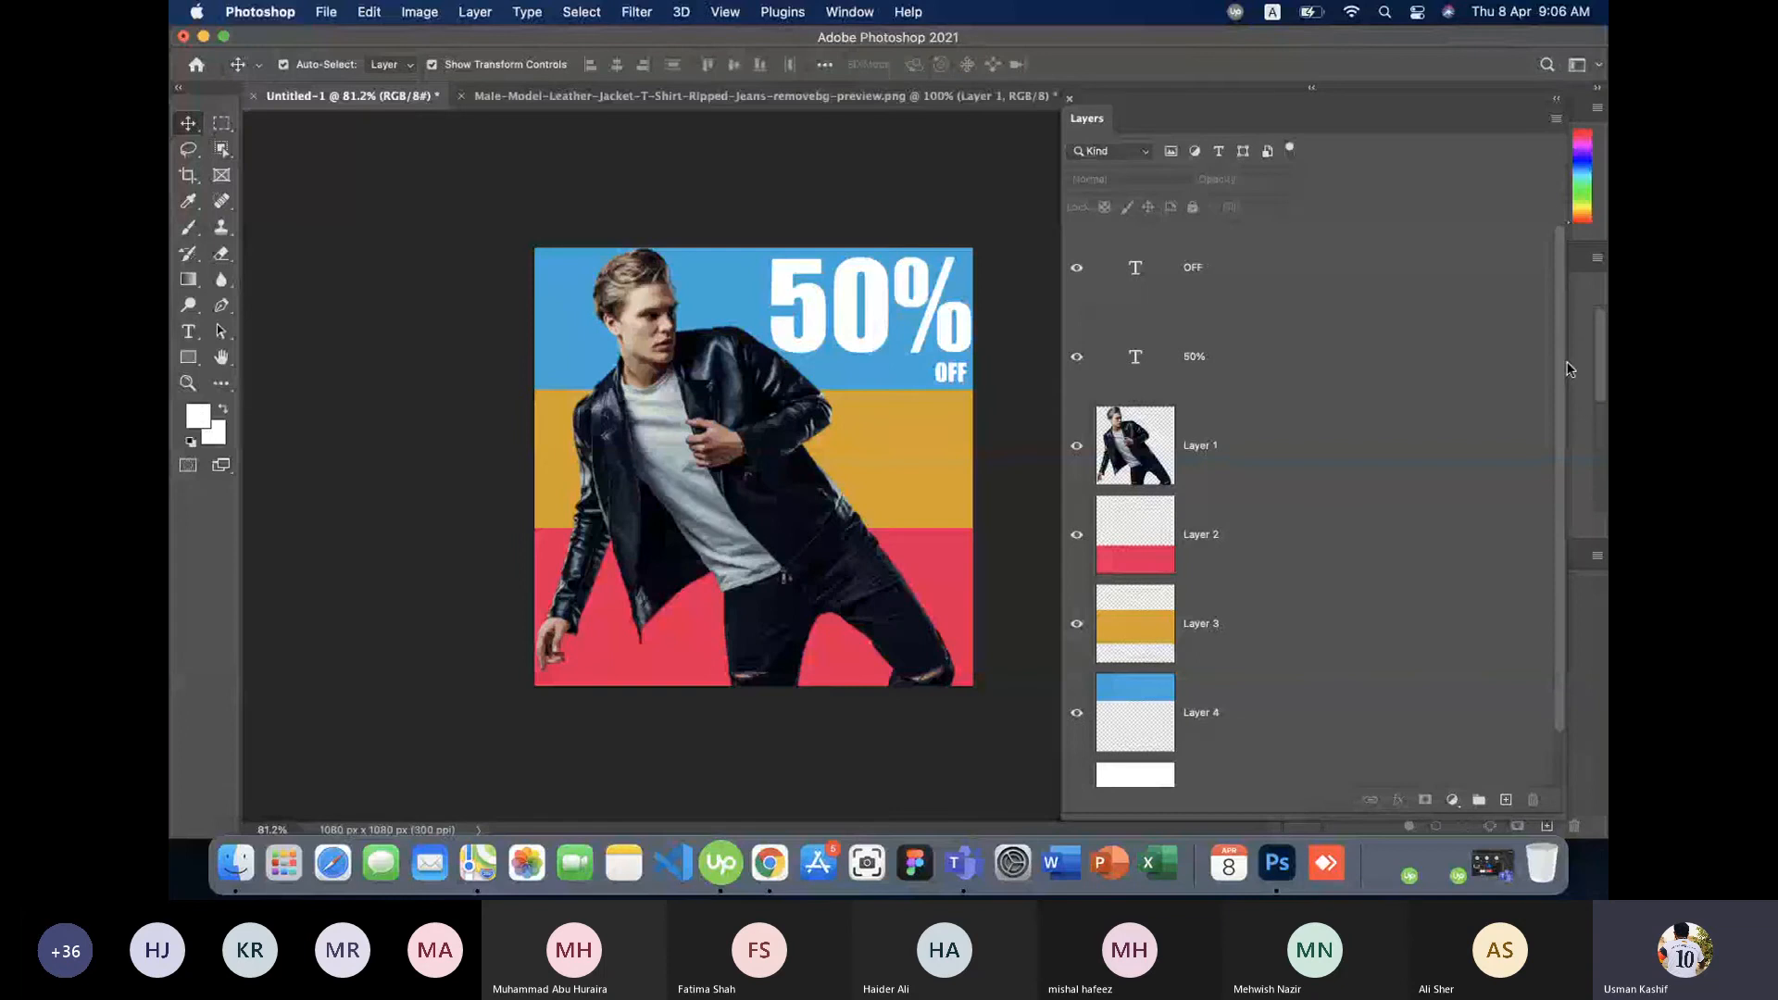
- Select the red, yellow and blue band layers in turn to examine which part of the poster each holds
{"action": "scroll", "coordinate": [1311, 602], "scroll_direction": "down", "scroll_amount": 2}
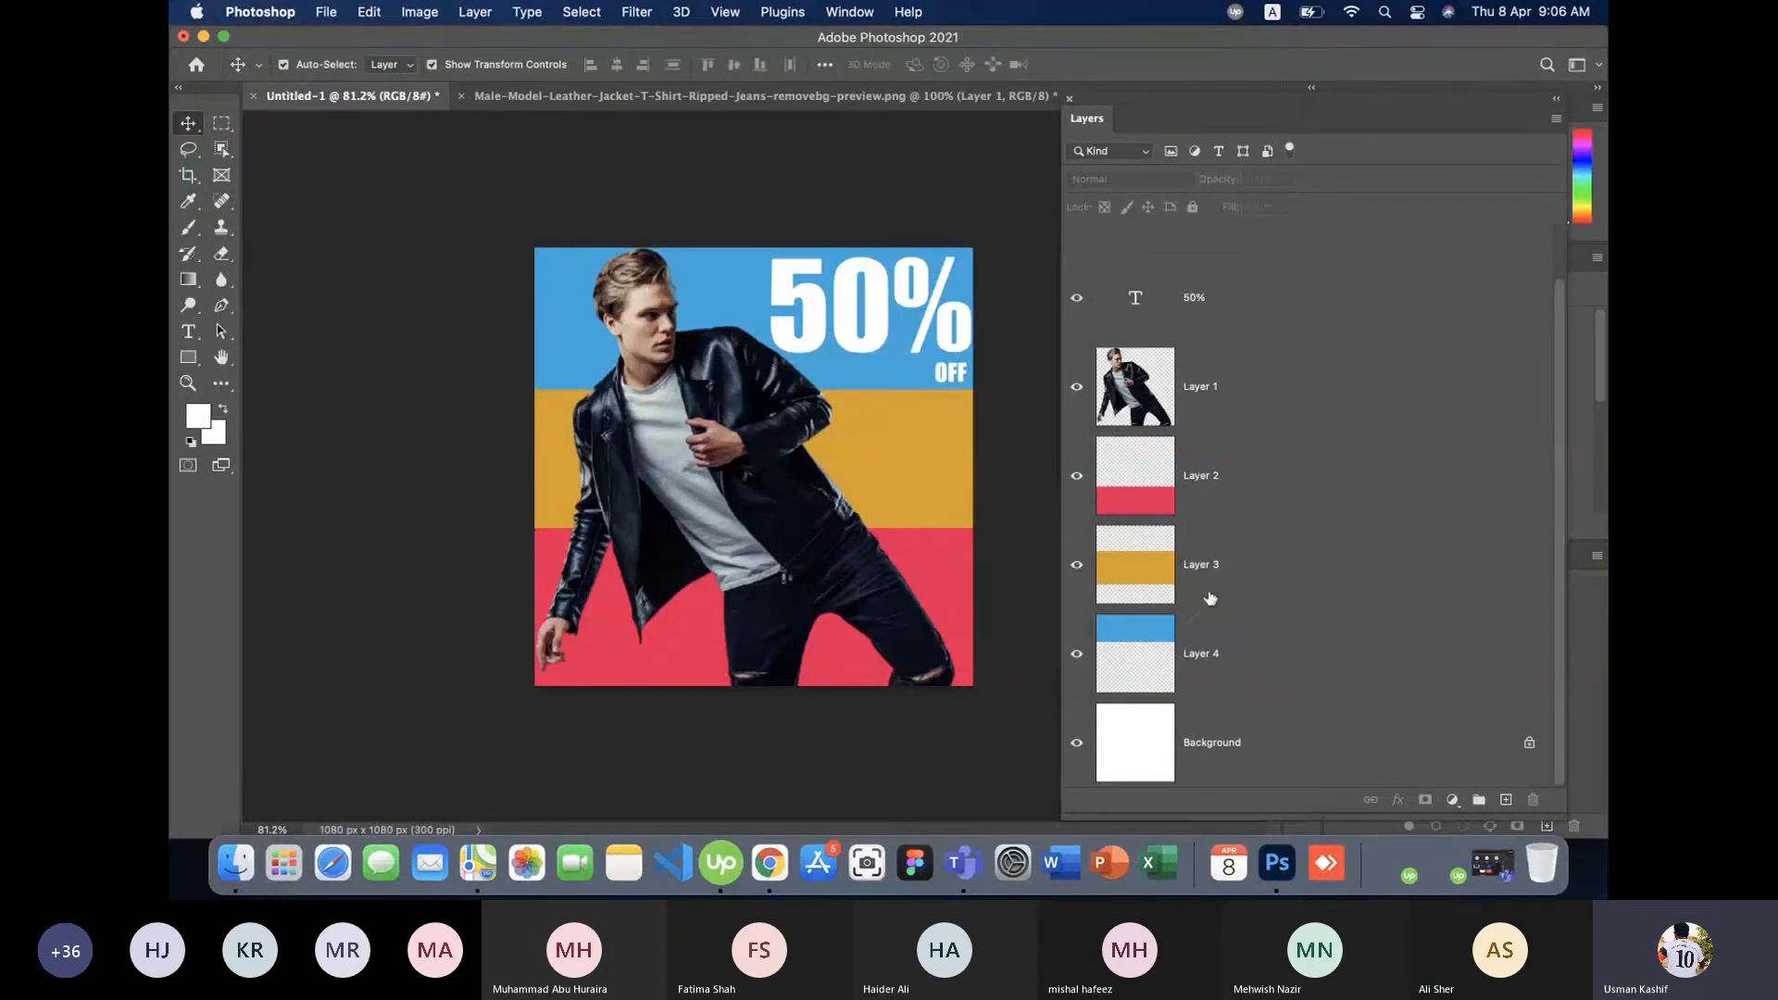
{"action": "left_click", "coordinate": [1271, 472]}
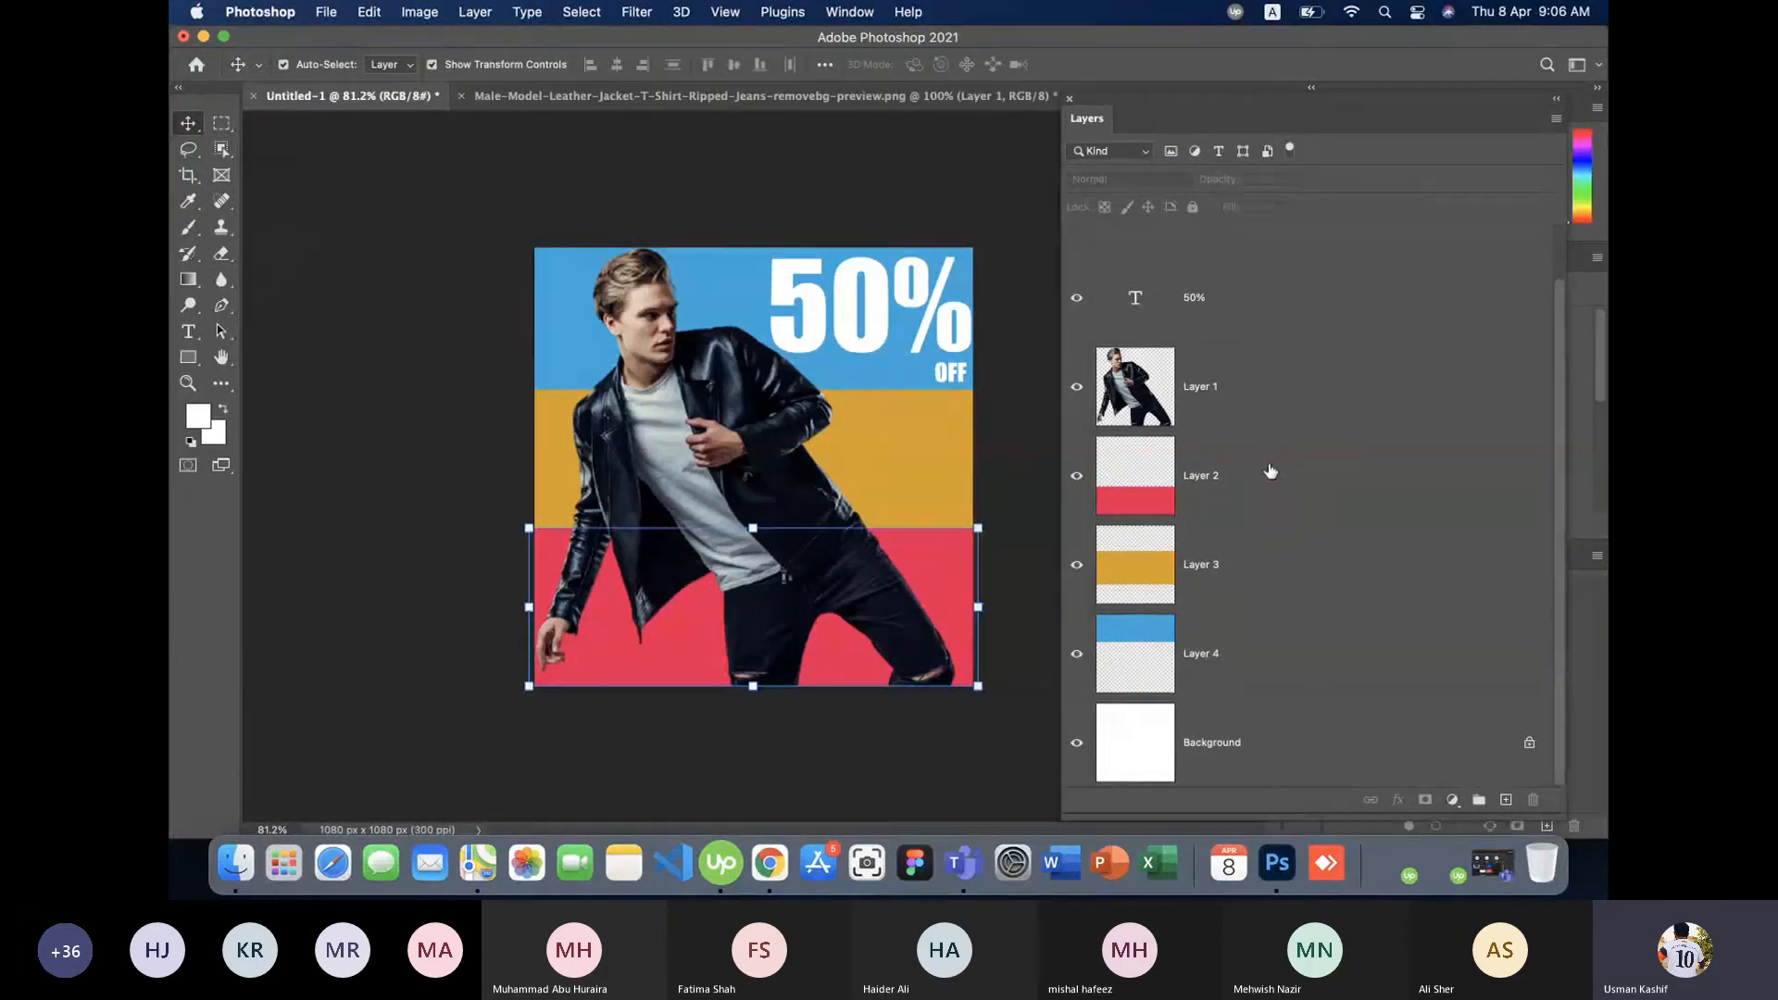
{"action": "left_click", "coordinate": [1223, 567]}
{"action": "left_click", "coordinate": [1221, 642]}
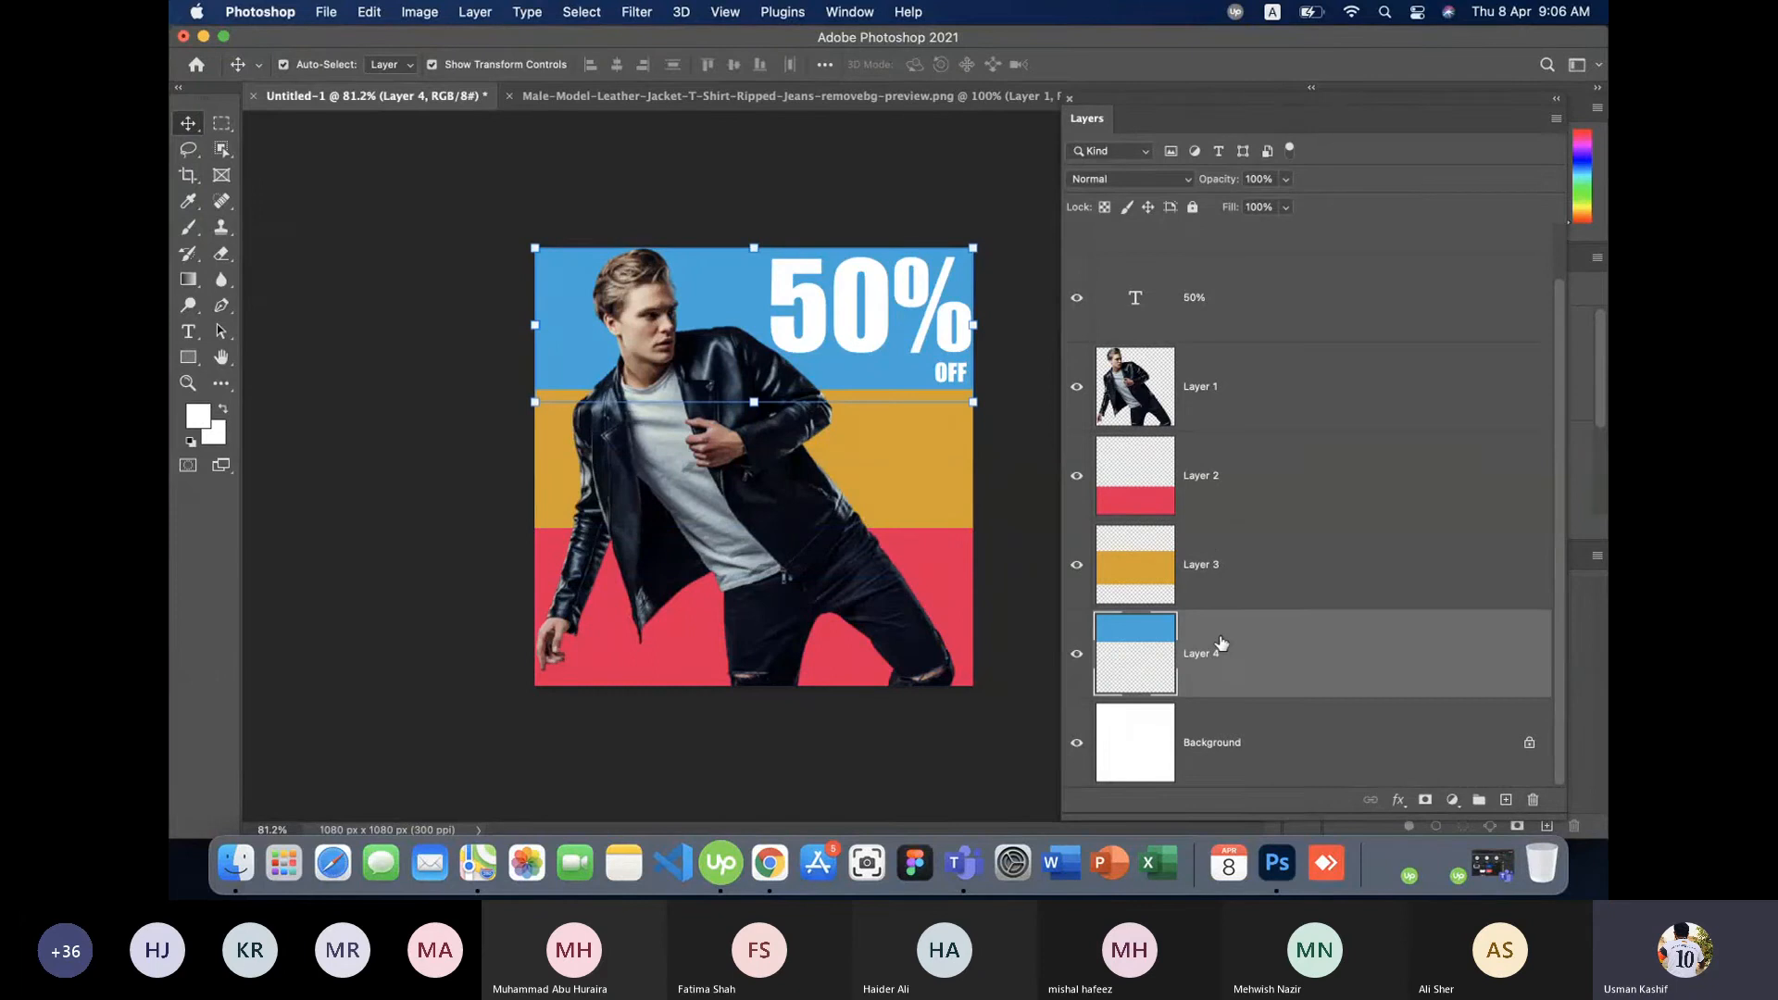
{"action": "left_click", "coordinate": [387, 391]}
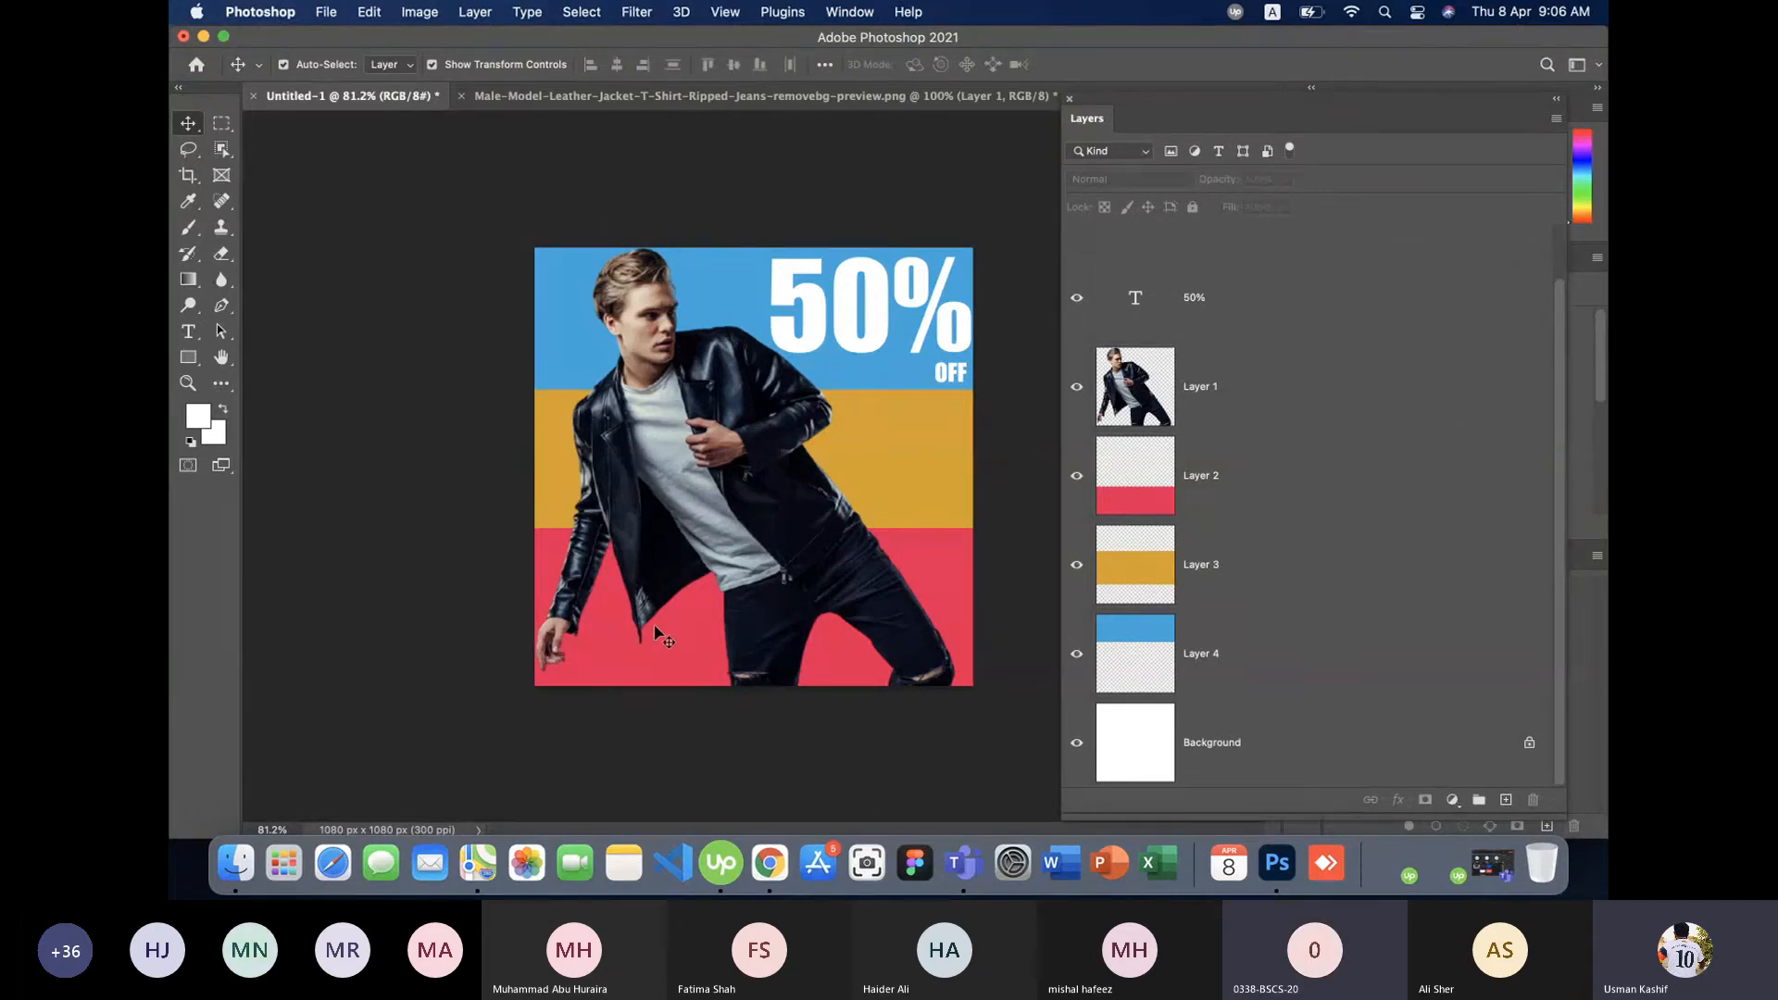
{"action": "left_click", "coordinate": [594, 634]}
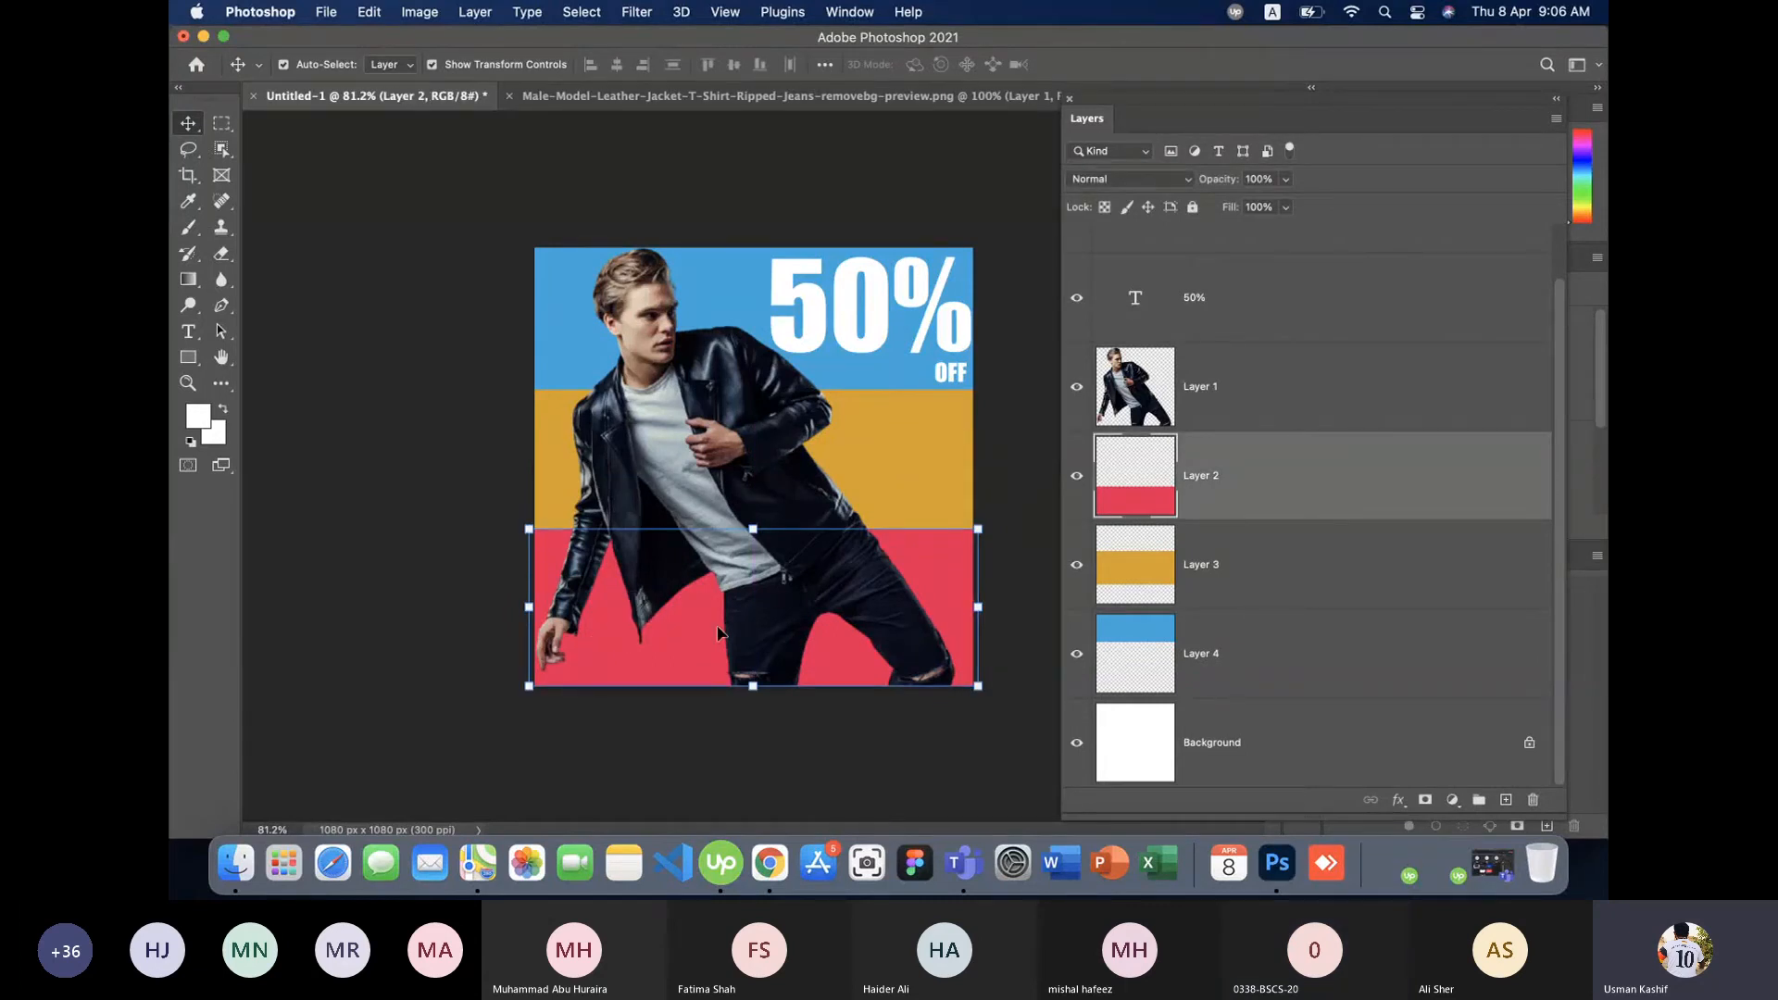
- Move the red band to the top of the poster over the blue band, and nudge the blue band's layer slightly down
{"action": "left_click_drag", "start_coordinate": [624, 658], "coordinate": [595, 385]}
{"action": "left_click", "coordinate": [1194, 643]}
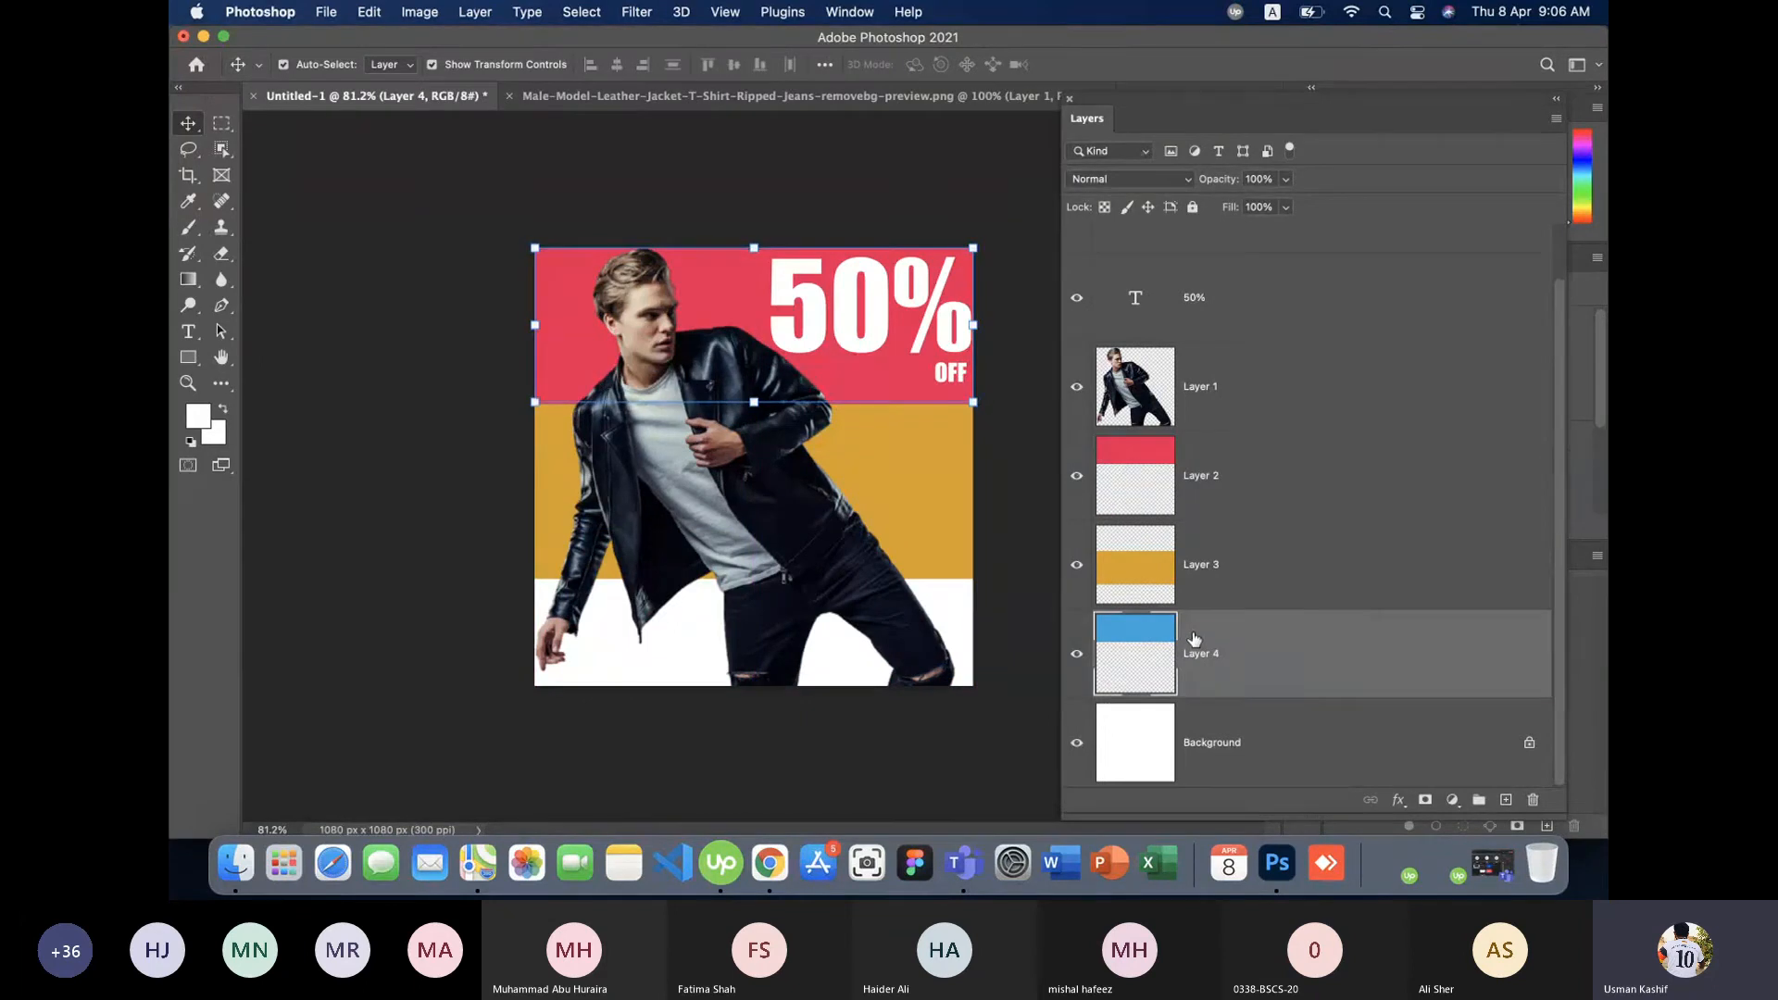
{"action": "key", "text": "Down"}
{"action": "key", "text": "Down"}
{"action": "key", "text": "Down"}
{"action": "key", "text": "Down"}
{"action": "key", "text": "Down"}
{"action": "key", "text": "Down"}
{"action": "key", "text": "Down"}
{"action": "key", "text": "Down"}
{"action": "key", "text": "Down"}
{"action": "key", "text": "Down"}
{"action": "key", "text": "Down"}
{"action": "key", "text": "Down"}
{"action": "key", "text": "Down"}
{"action": "key", "text": "Down"}
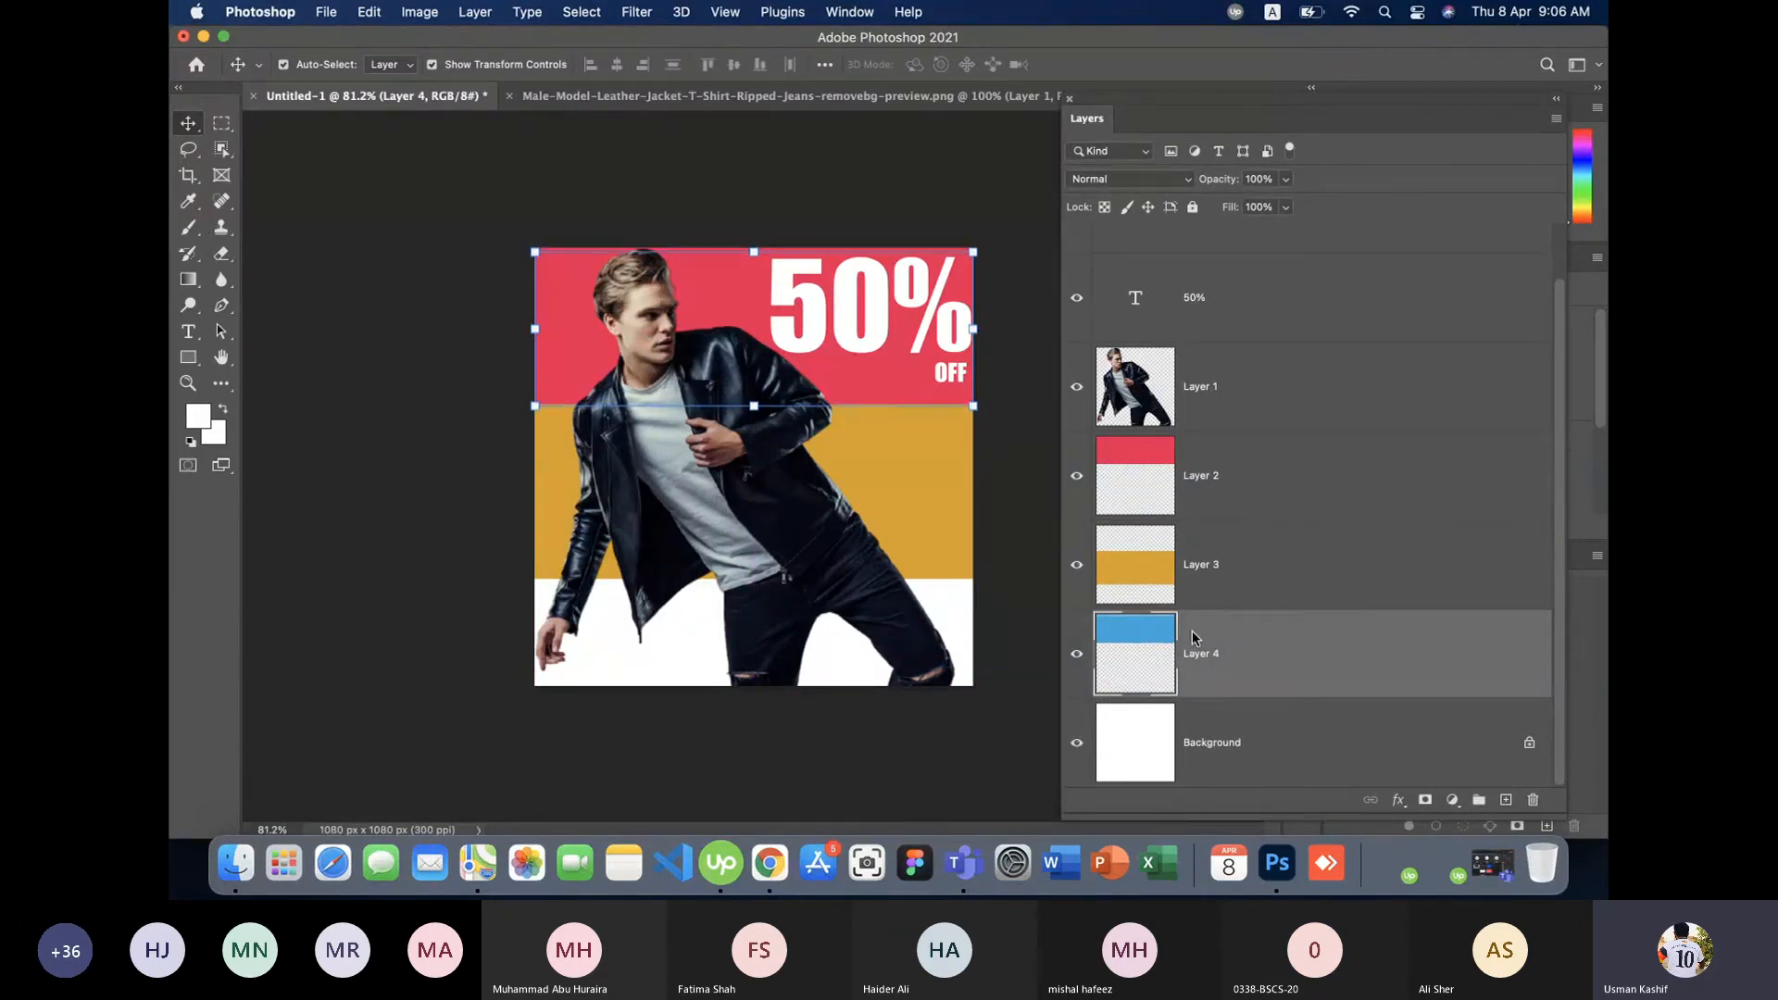
{"action": "key", "text": "Down"}
{"action": "key", "text": "Down"}
{"action": "key", "text": "Down"}
{"action": "key", "text": "Down"}
{"action": "key", "text": "Down"}
{"action": "key", "text": "Down"}
{"action": "key", "text": "Down"}
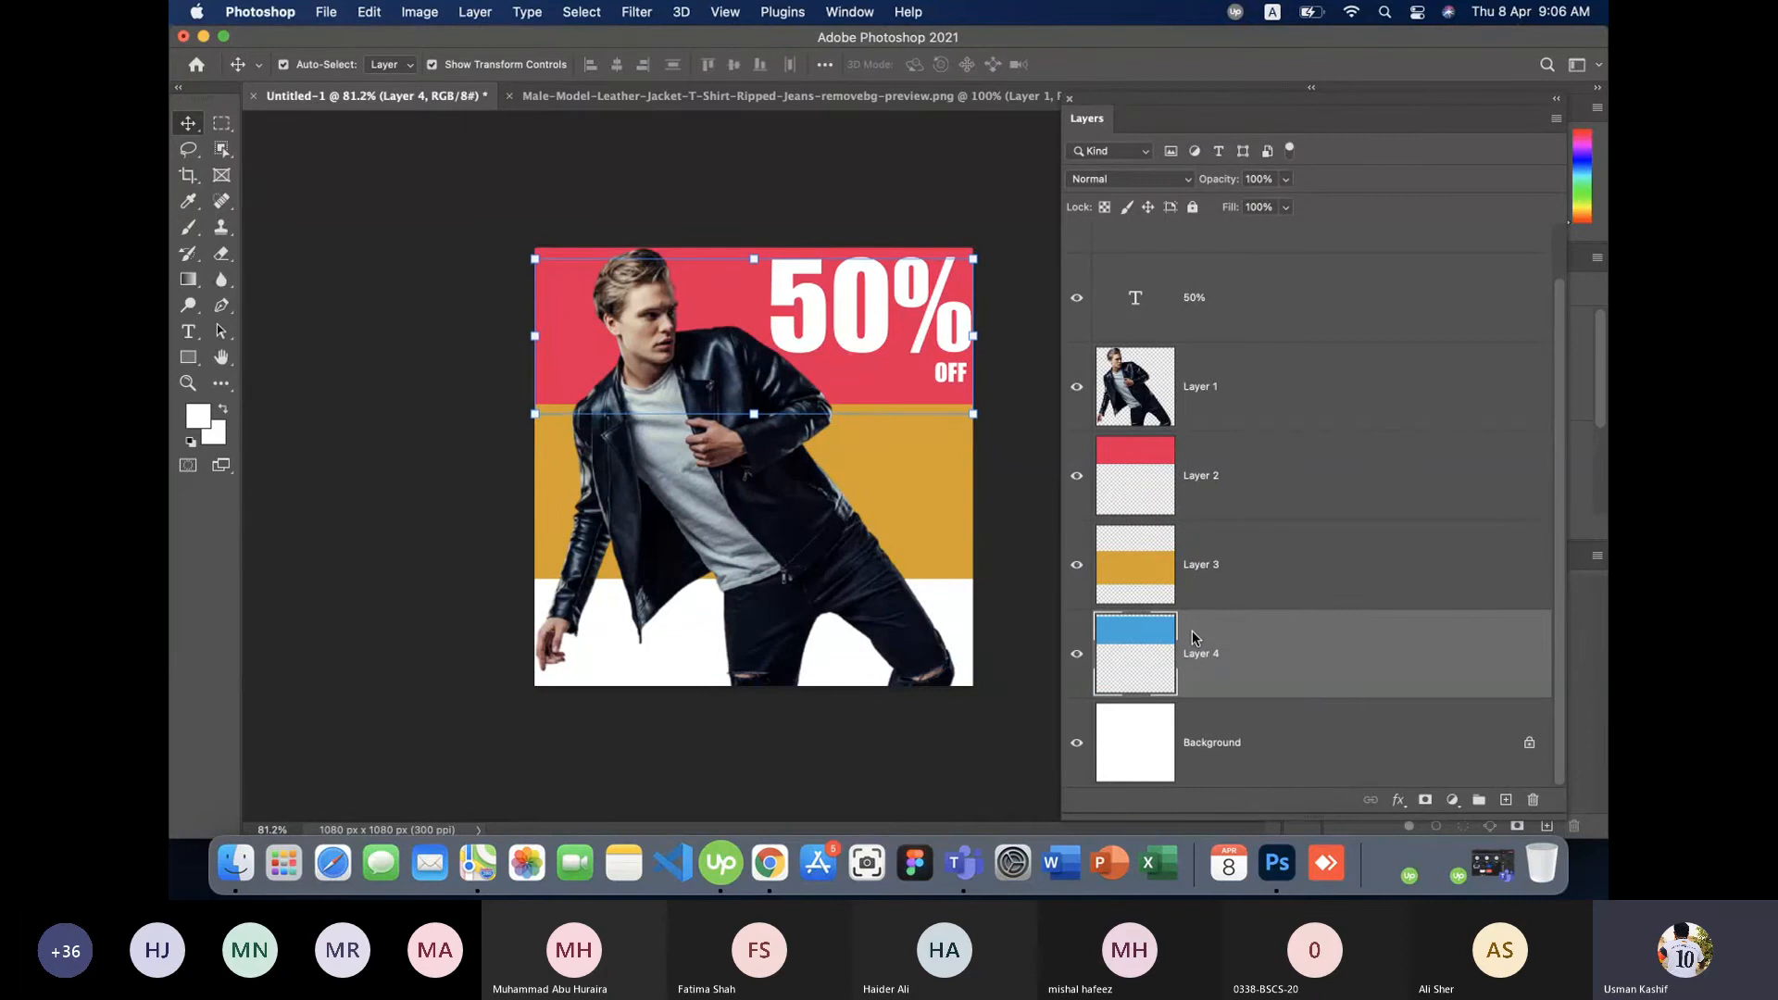
{"action": "key", "text": "Down"}
{"action": "key", "text": "Down"}
- Move the blue band to the bottom of the poster, temporarily hiding the red and yellow band layers while doing so
{"action": "left_click", "coordinate": [1076, 475]}
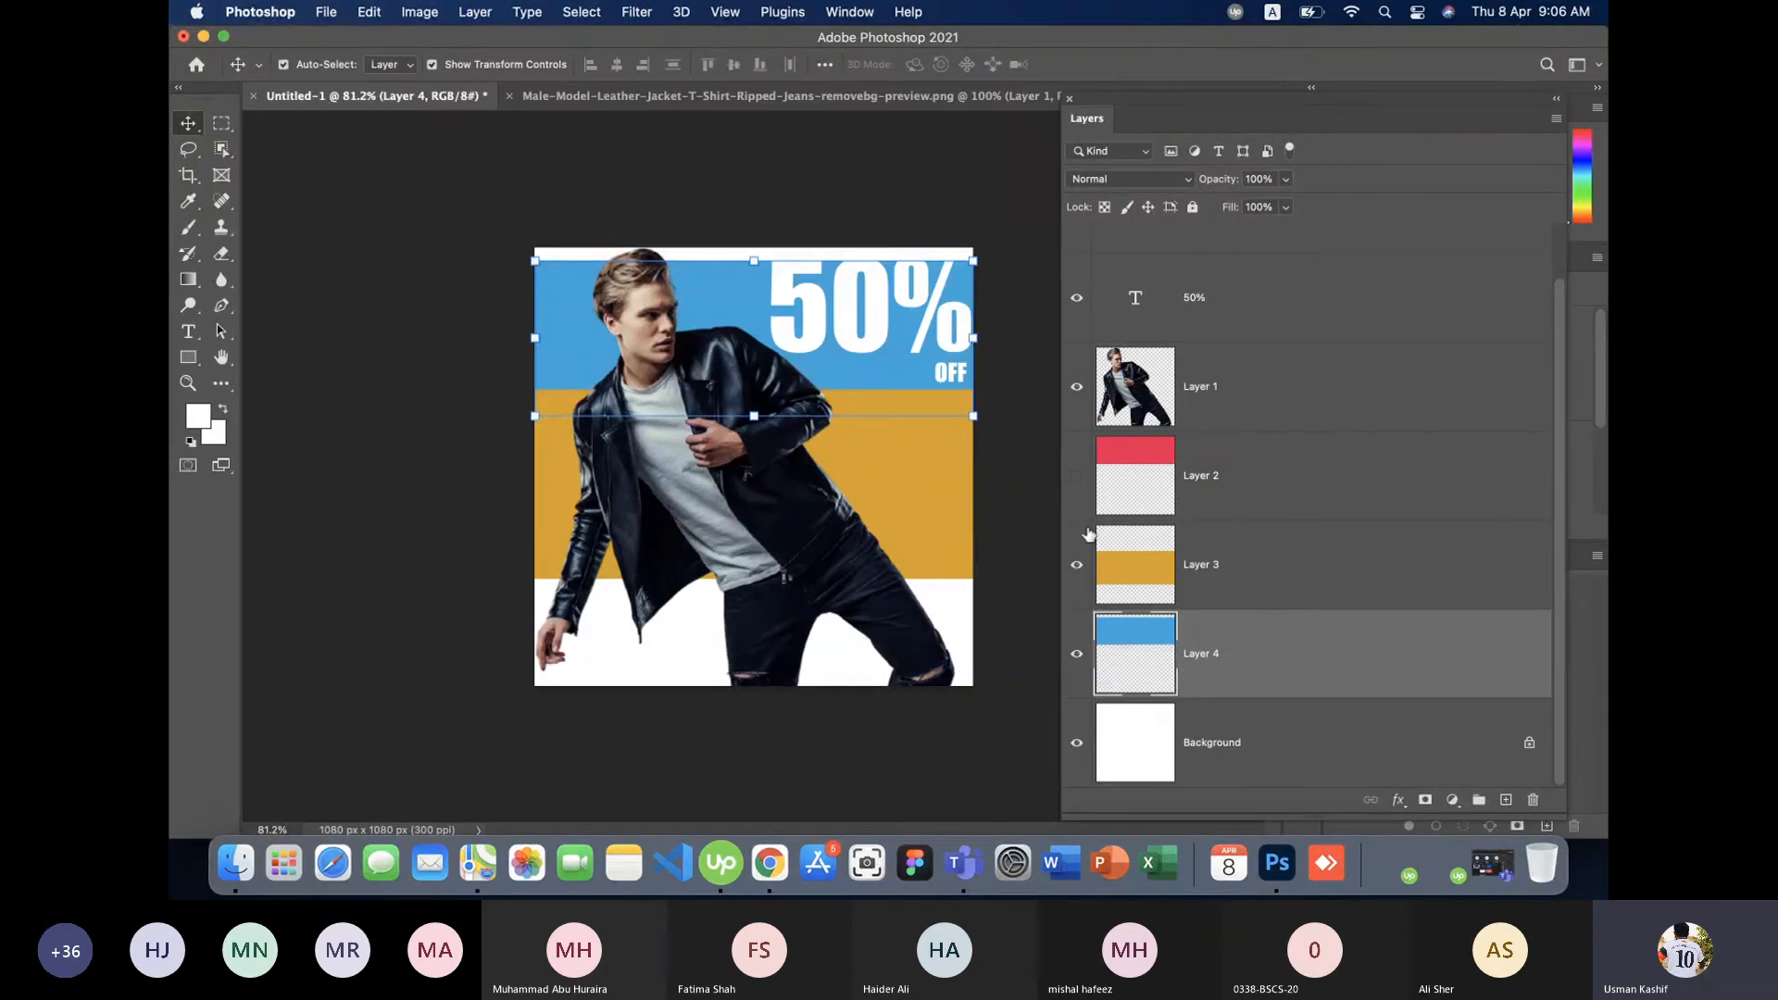
{"action": "left_click", "coordinate": [1076, 563]}
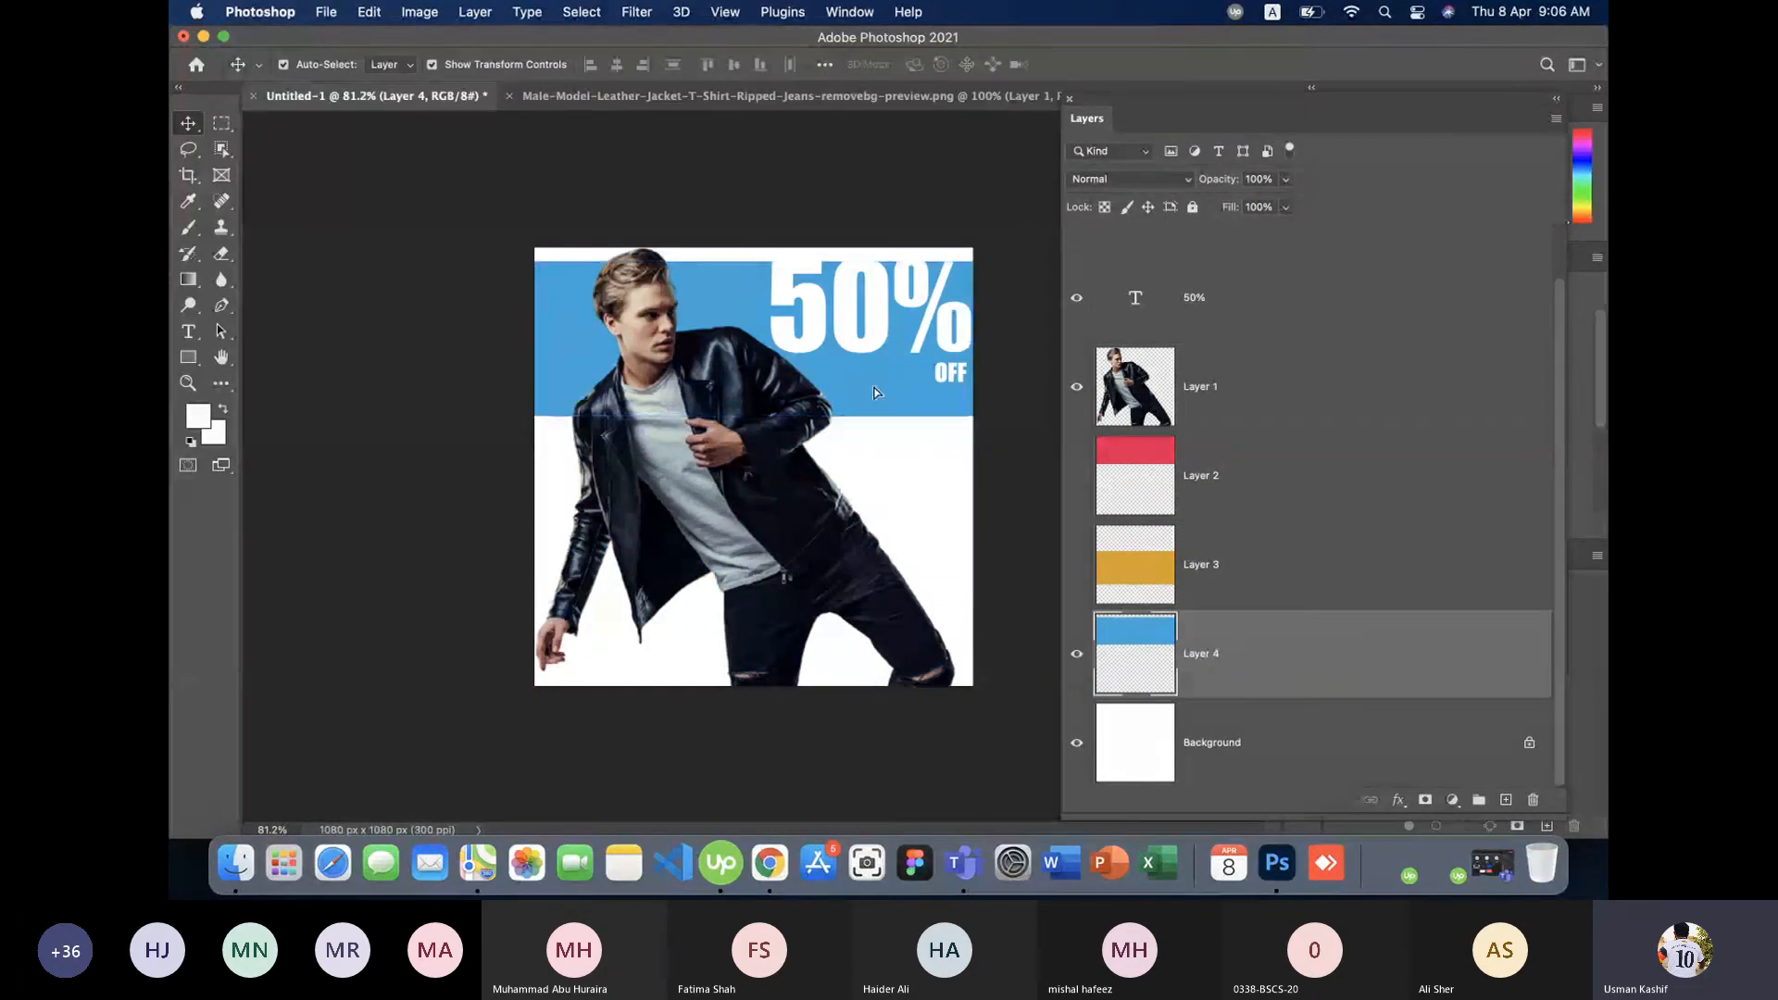
{"action": "left_click_drag", "start_coordinate": [868, 397], "coordinate": [946, 636]}
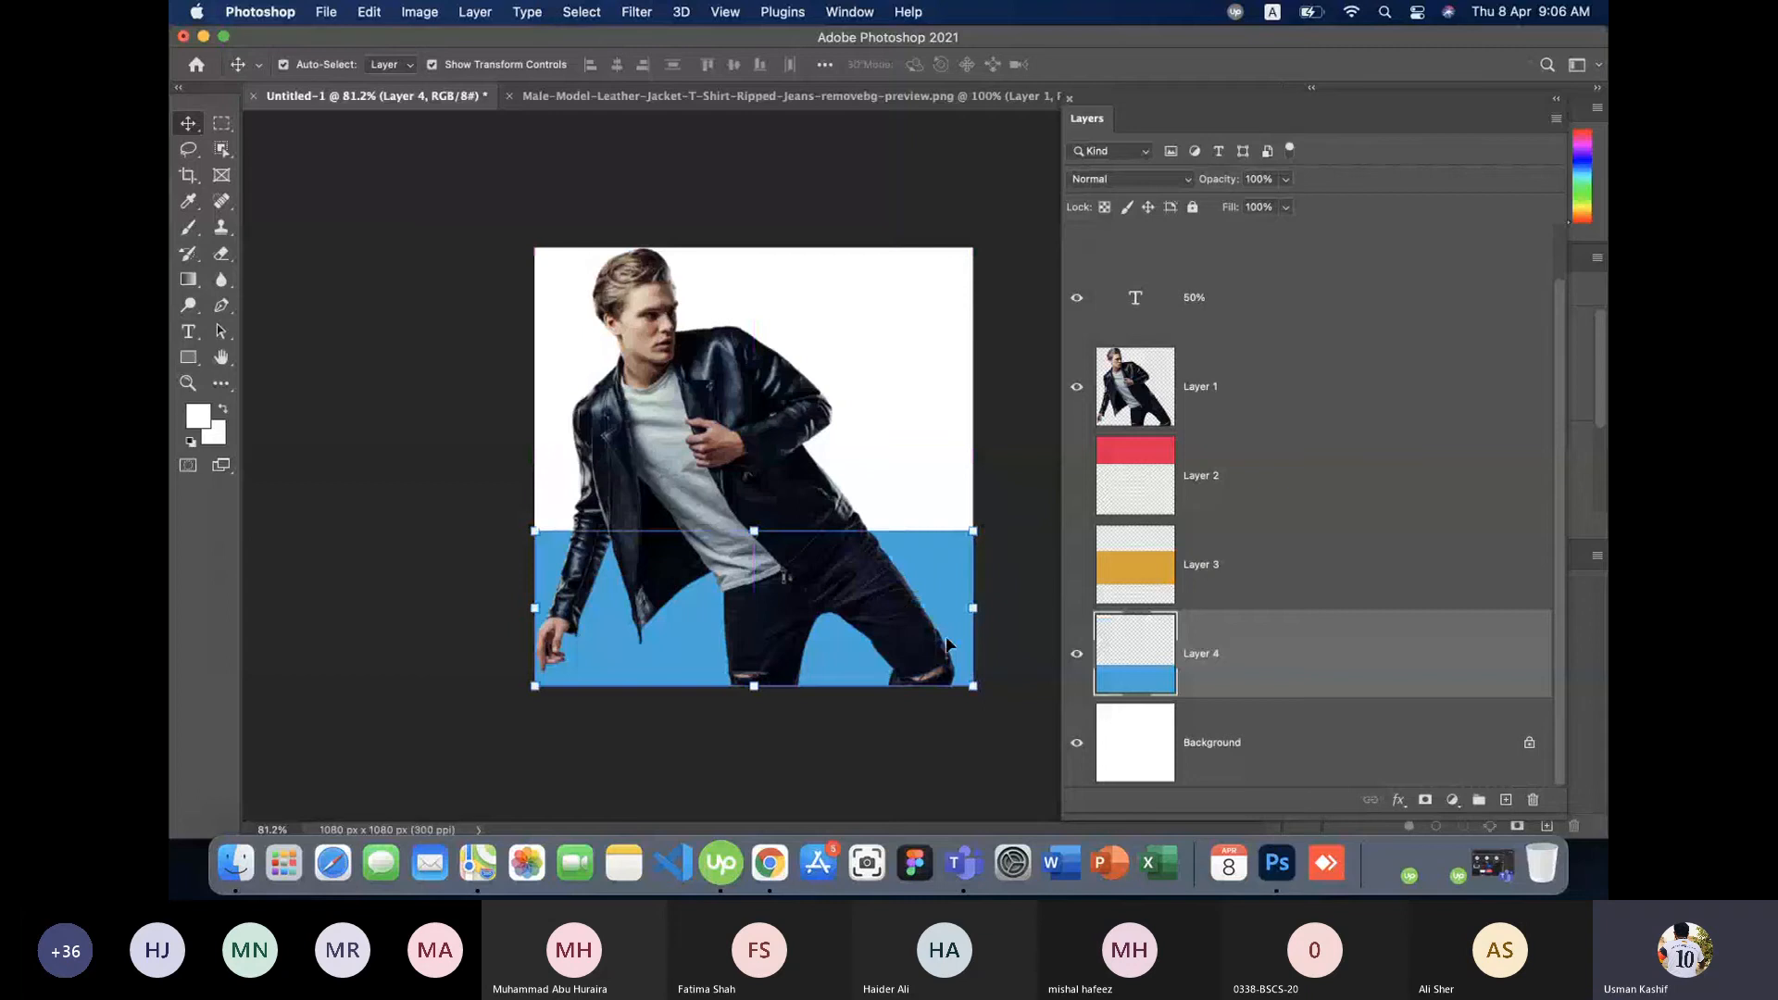
{"action": "left_click", "coordinate": [1076, 564]}
{"action": "left_click", "coordinate": [1076, 475]}
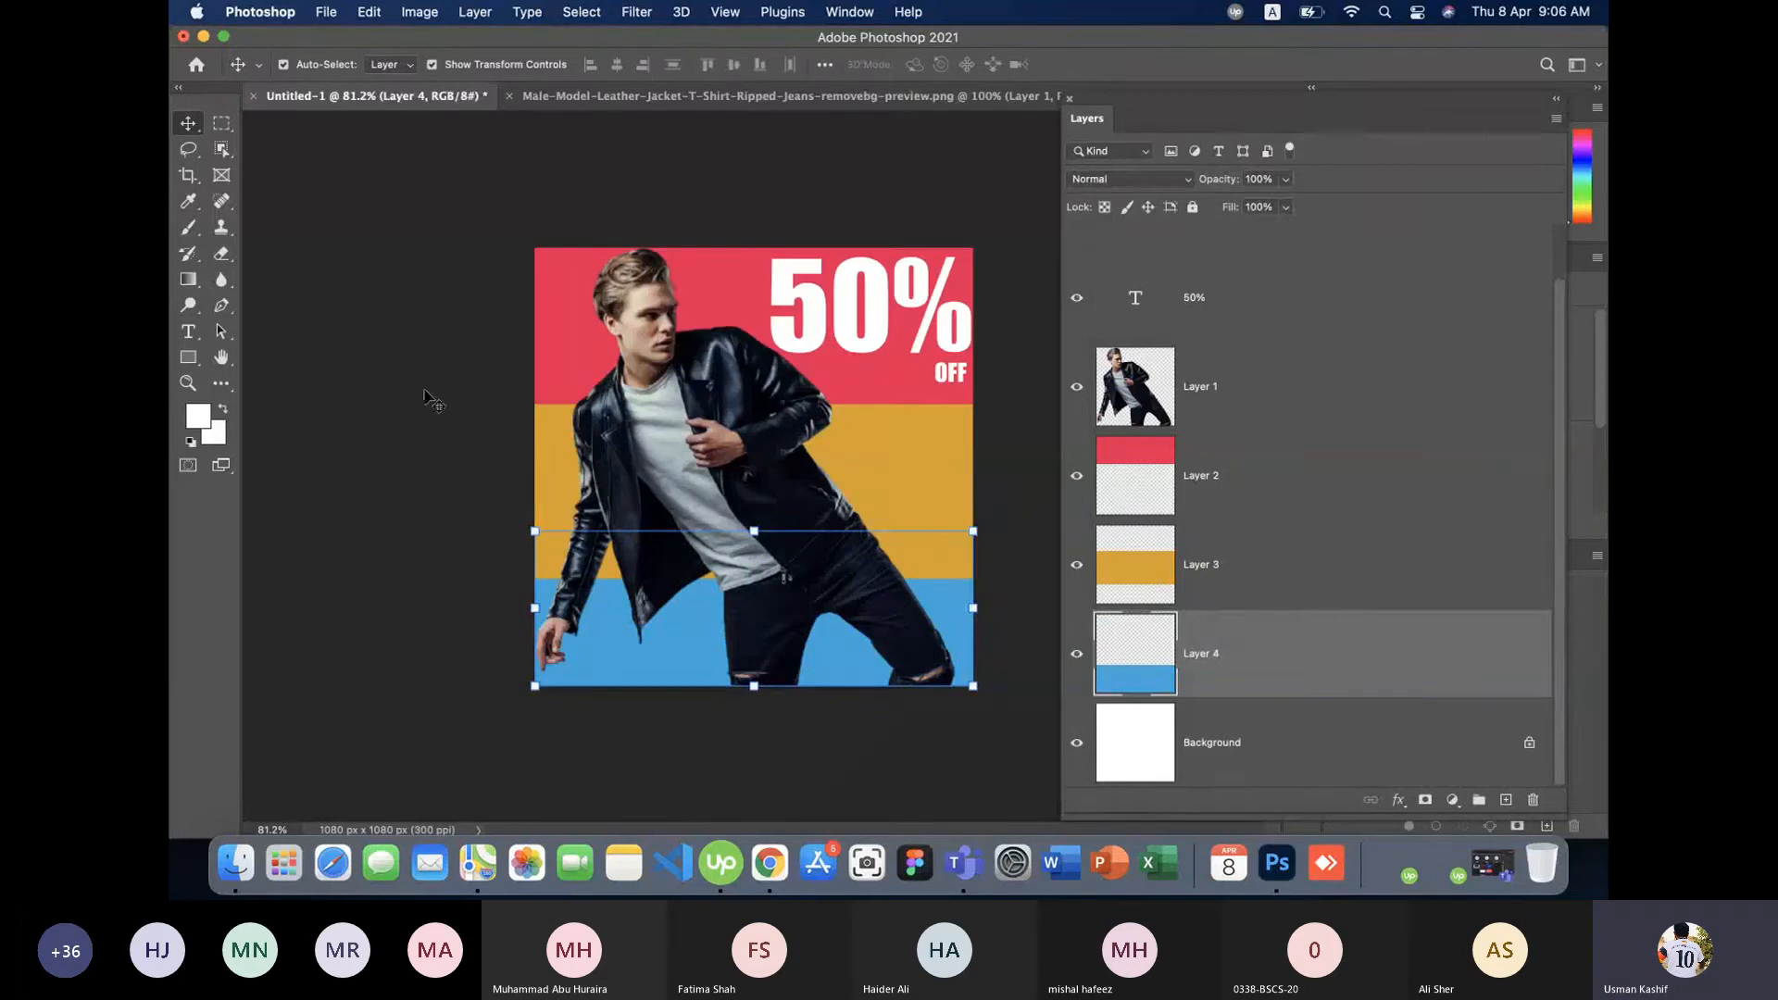
- Raise the blue band slightly and stretch its lower edge to the bottom of the canvas
{"action": "left_click", "coordinate": [380, 322]}
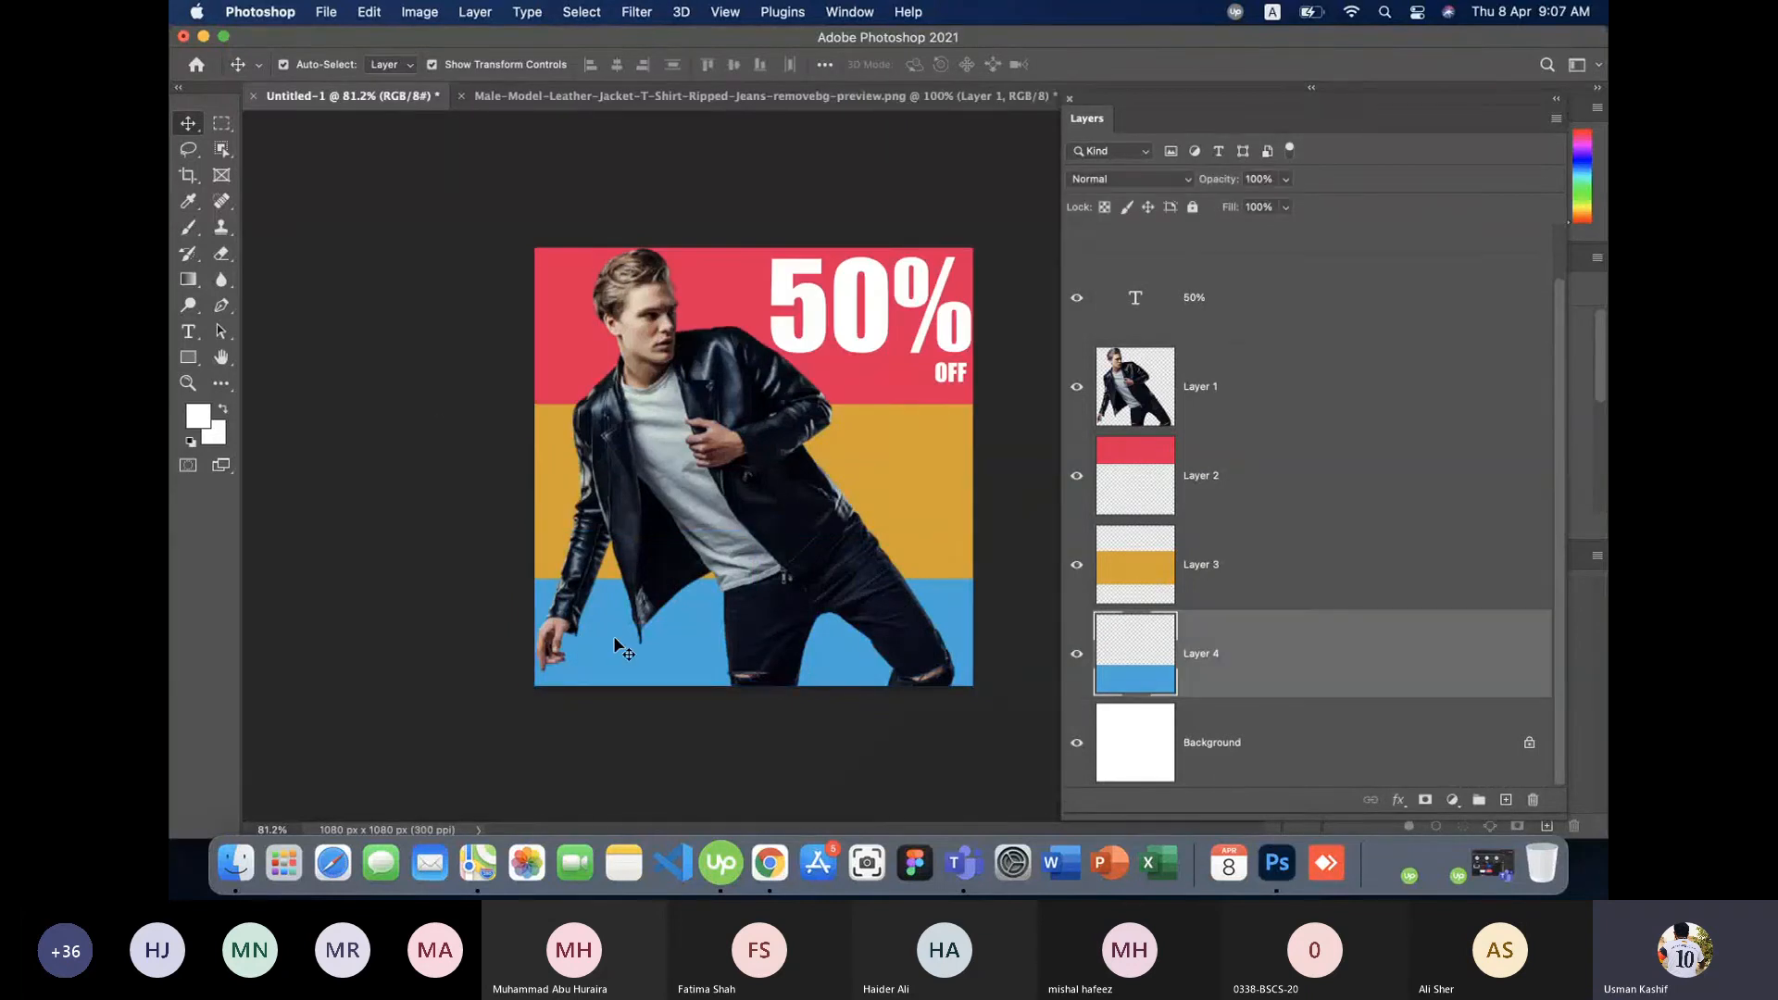
{"action": "left_click_drag", "start_coordinate": [613, 635], "coordinate": [615, 630]}
{"action": "left_click_drag", "start_coordinate": [752, 674], "coordinate": [753, 686]}
- Nudge the yellow band upward on Layer 3 to expose more of the blue band, and deselect the layer
{"action": "left_click", "coordinate": [1300, 591]}
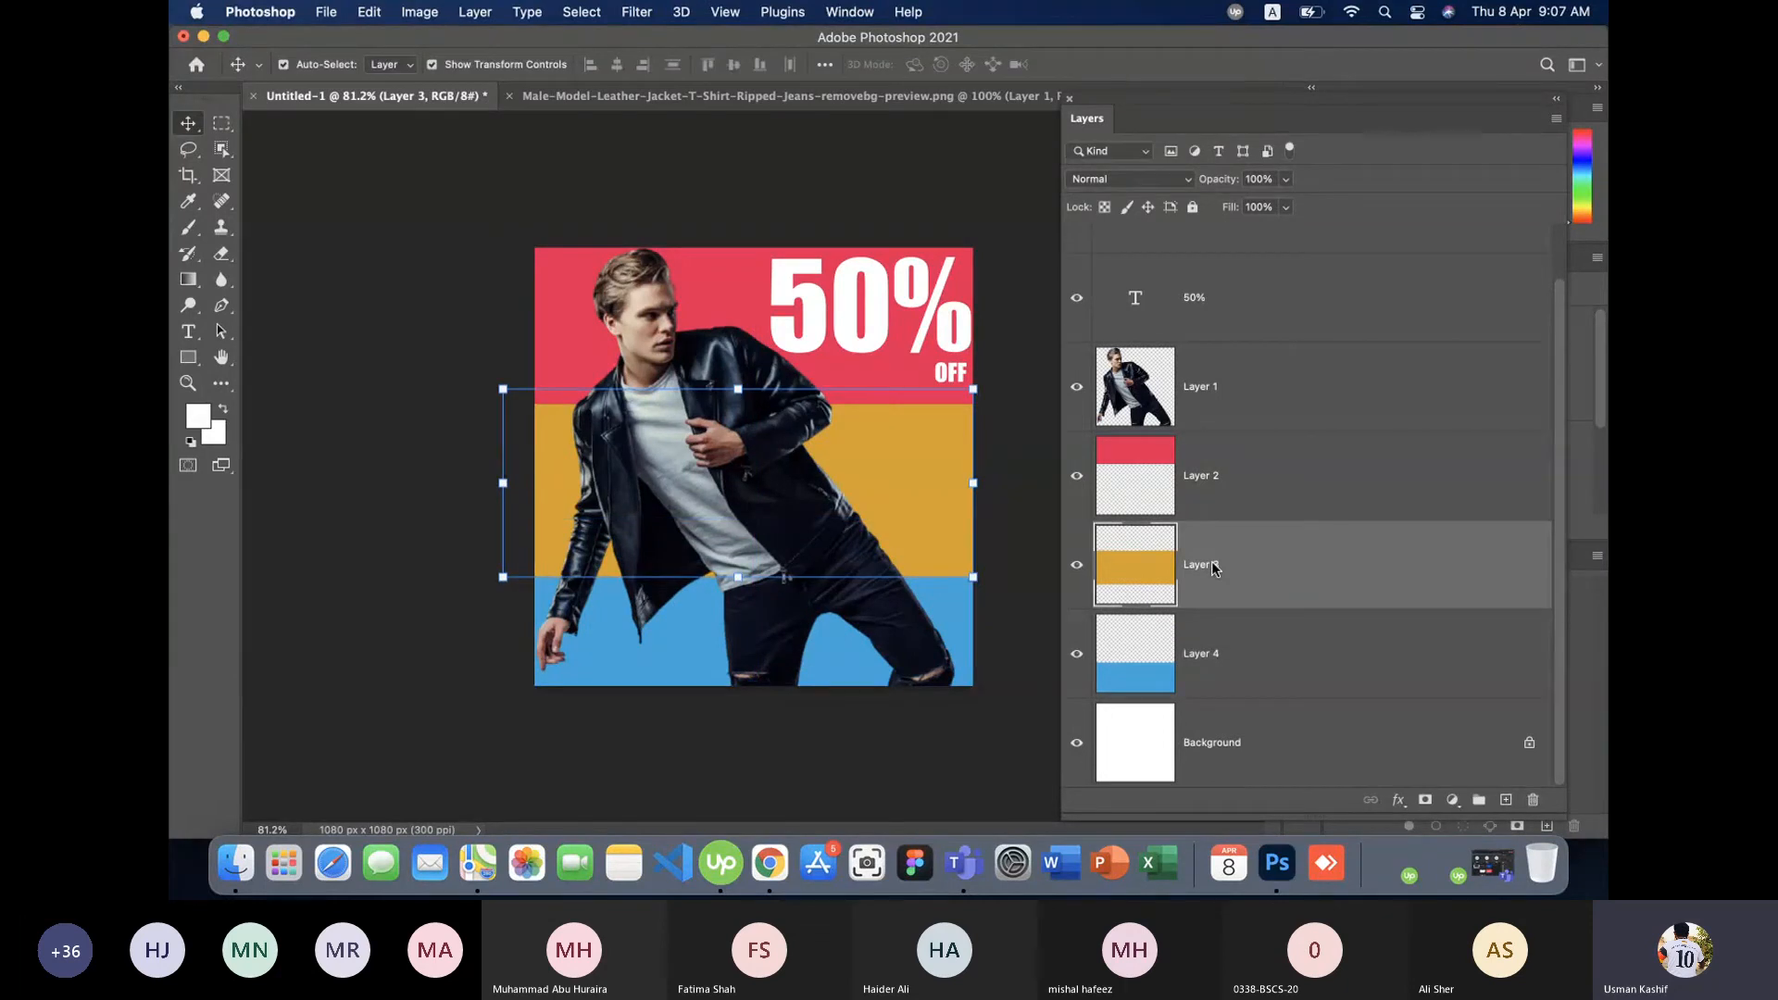
{"action": "key", "text": "shift+Up"}
{"action": "key", "text": "Up"}
{"action": "key", "text": "Up"}
{"action": "key", "text": "Up"}
{"action": "key", "text": "Up"}
{"action": "key", "text": "Up"}
{"action": "key", "text": "Up"}
{"action": "key", "text": "Up"}
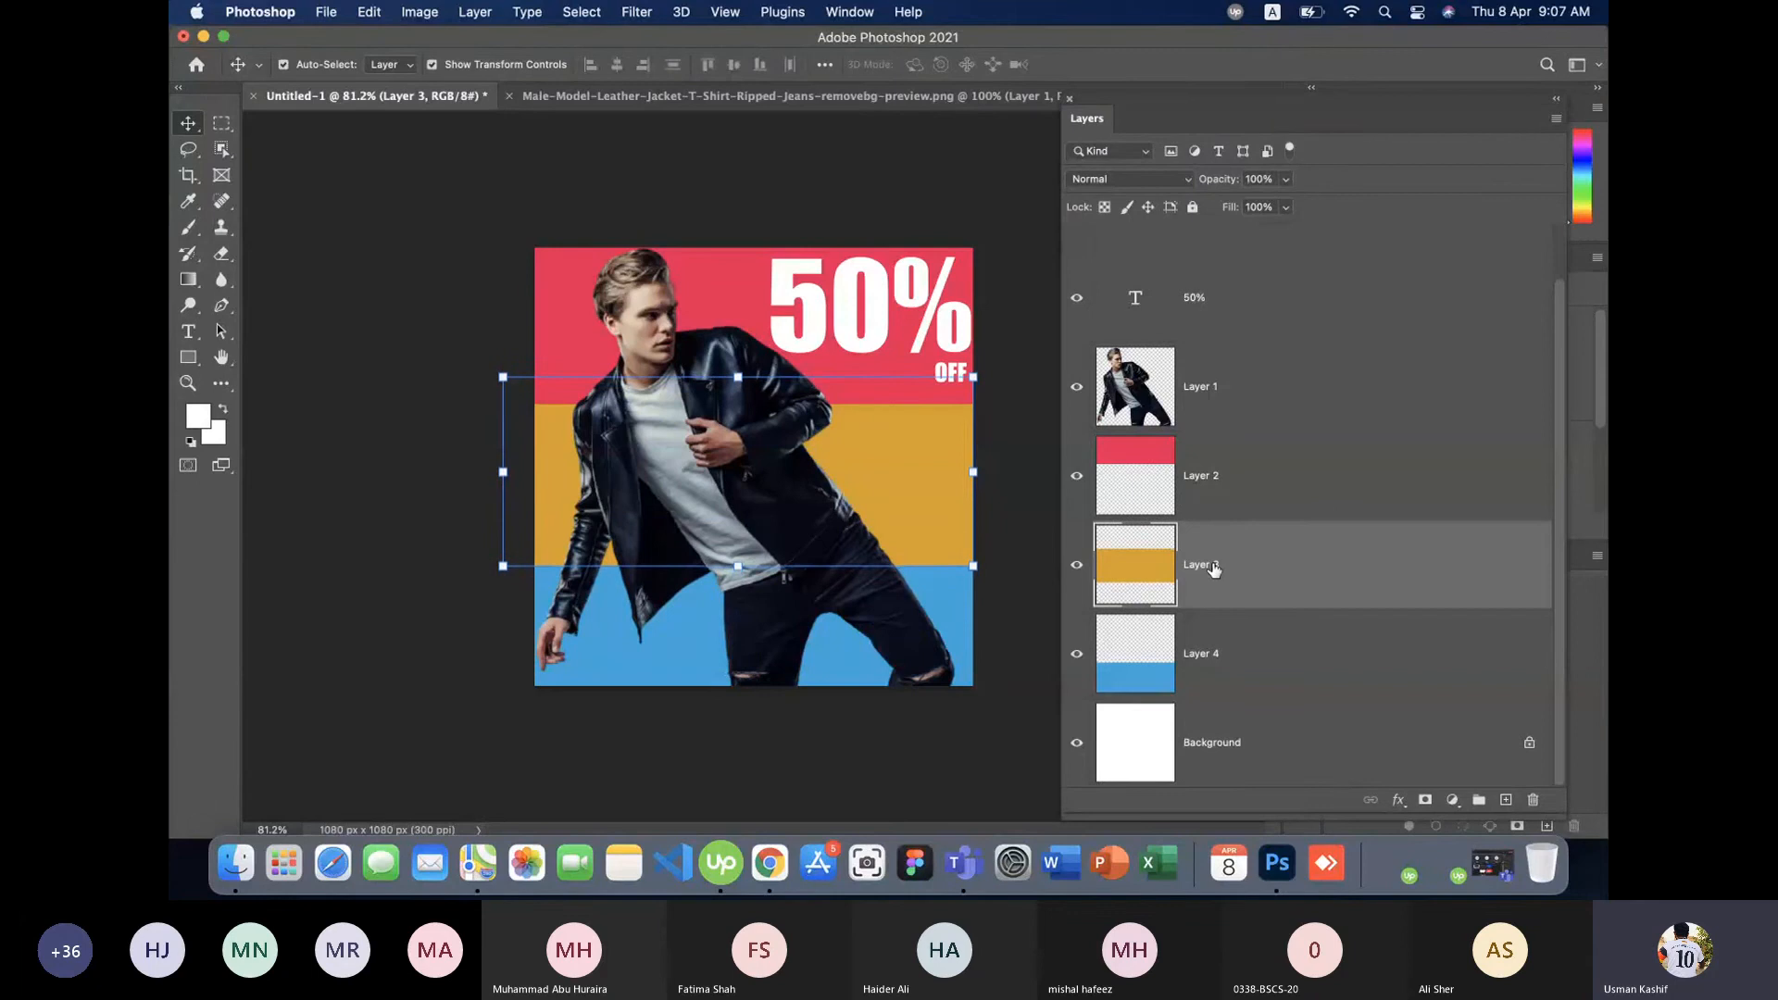
{"action": "key", "text": "Up"}
{"action": "key", "text": "Up"}
{"action": "key", "text": "Up"}
{"action": "key", "text": "Up"}
{"action": "key", "text": "Up"}
{"action": "key", "text": "Up"}
{"action": "key", "text": "Up"}
{"action": "key", "text": "Up"}
{"action": "key", "text": "Up"}
{"action": "key", "text": "Up"}
{"action": "key", "text": "Up"}
{"action": "key", "text": "Up"}
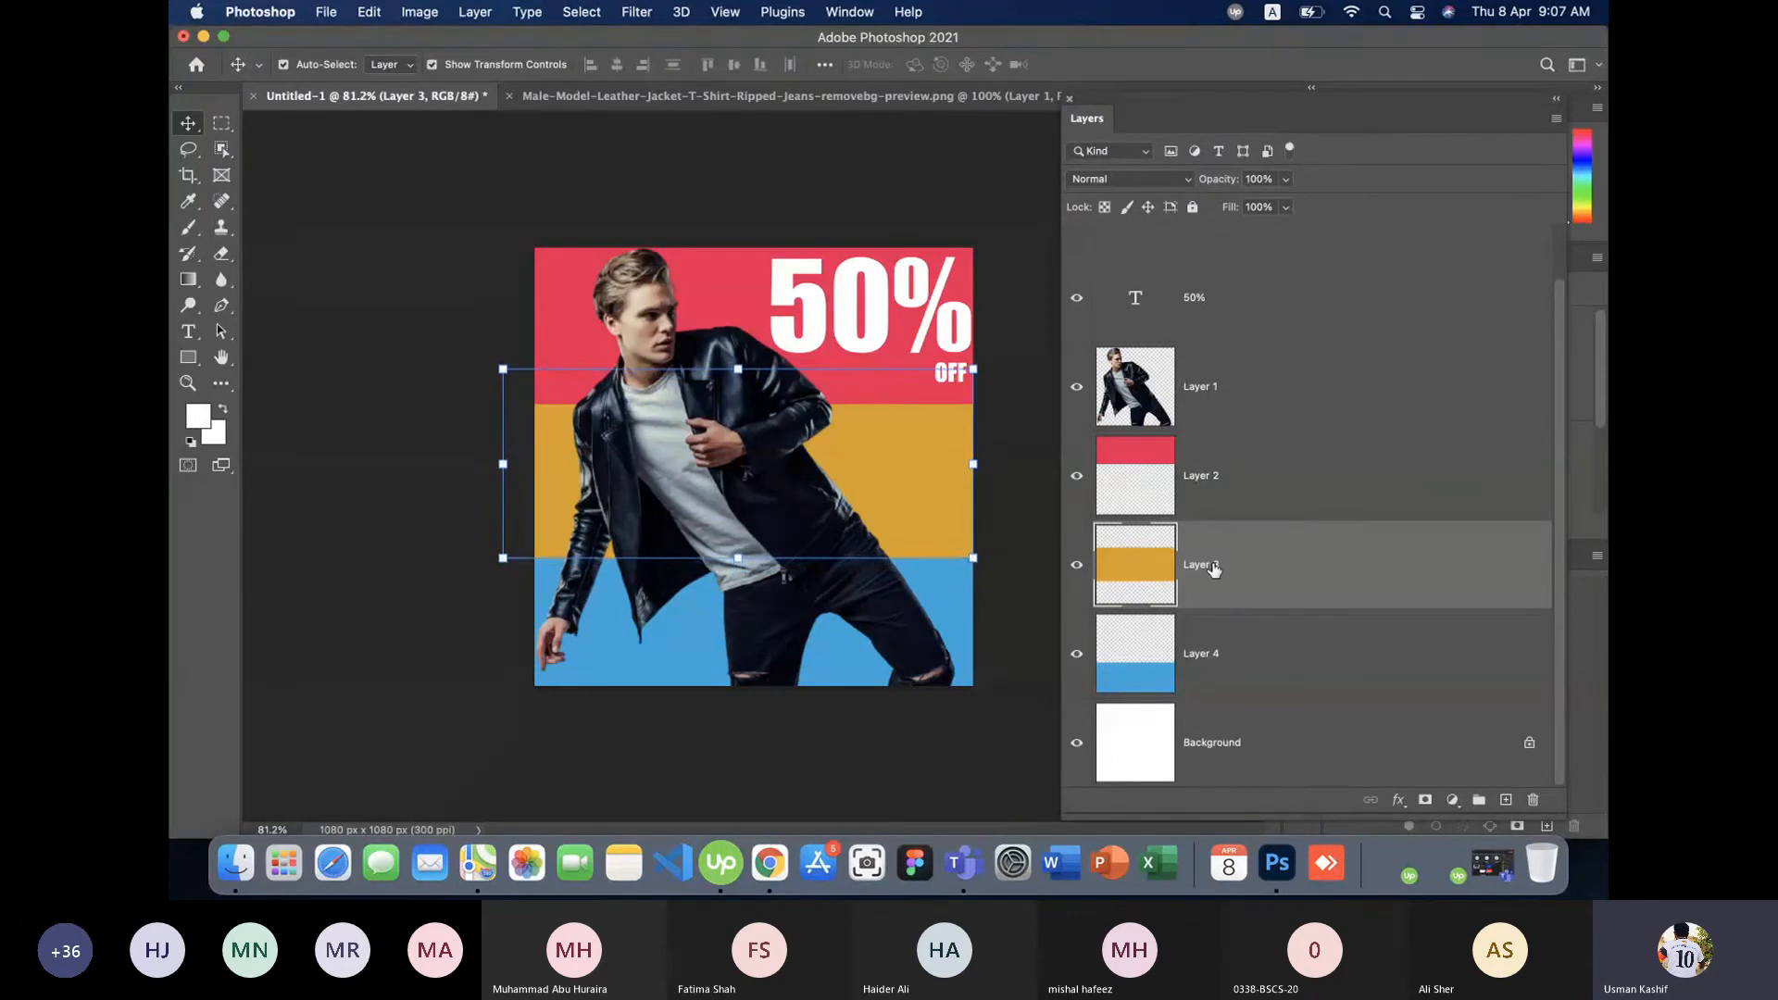
{"action": "key", "text": "Up"}
{"action": "key", "text": "Up"}
{"action": "key", "text": "Up"}
{"action": "key", "text": "Up"}
{"action": "key", "text": "Up"}
{"action": "key", "text": "Up"}
{"action": "key", "text": "Up"}
{"action": "key", "text": "Up"}
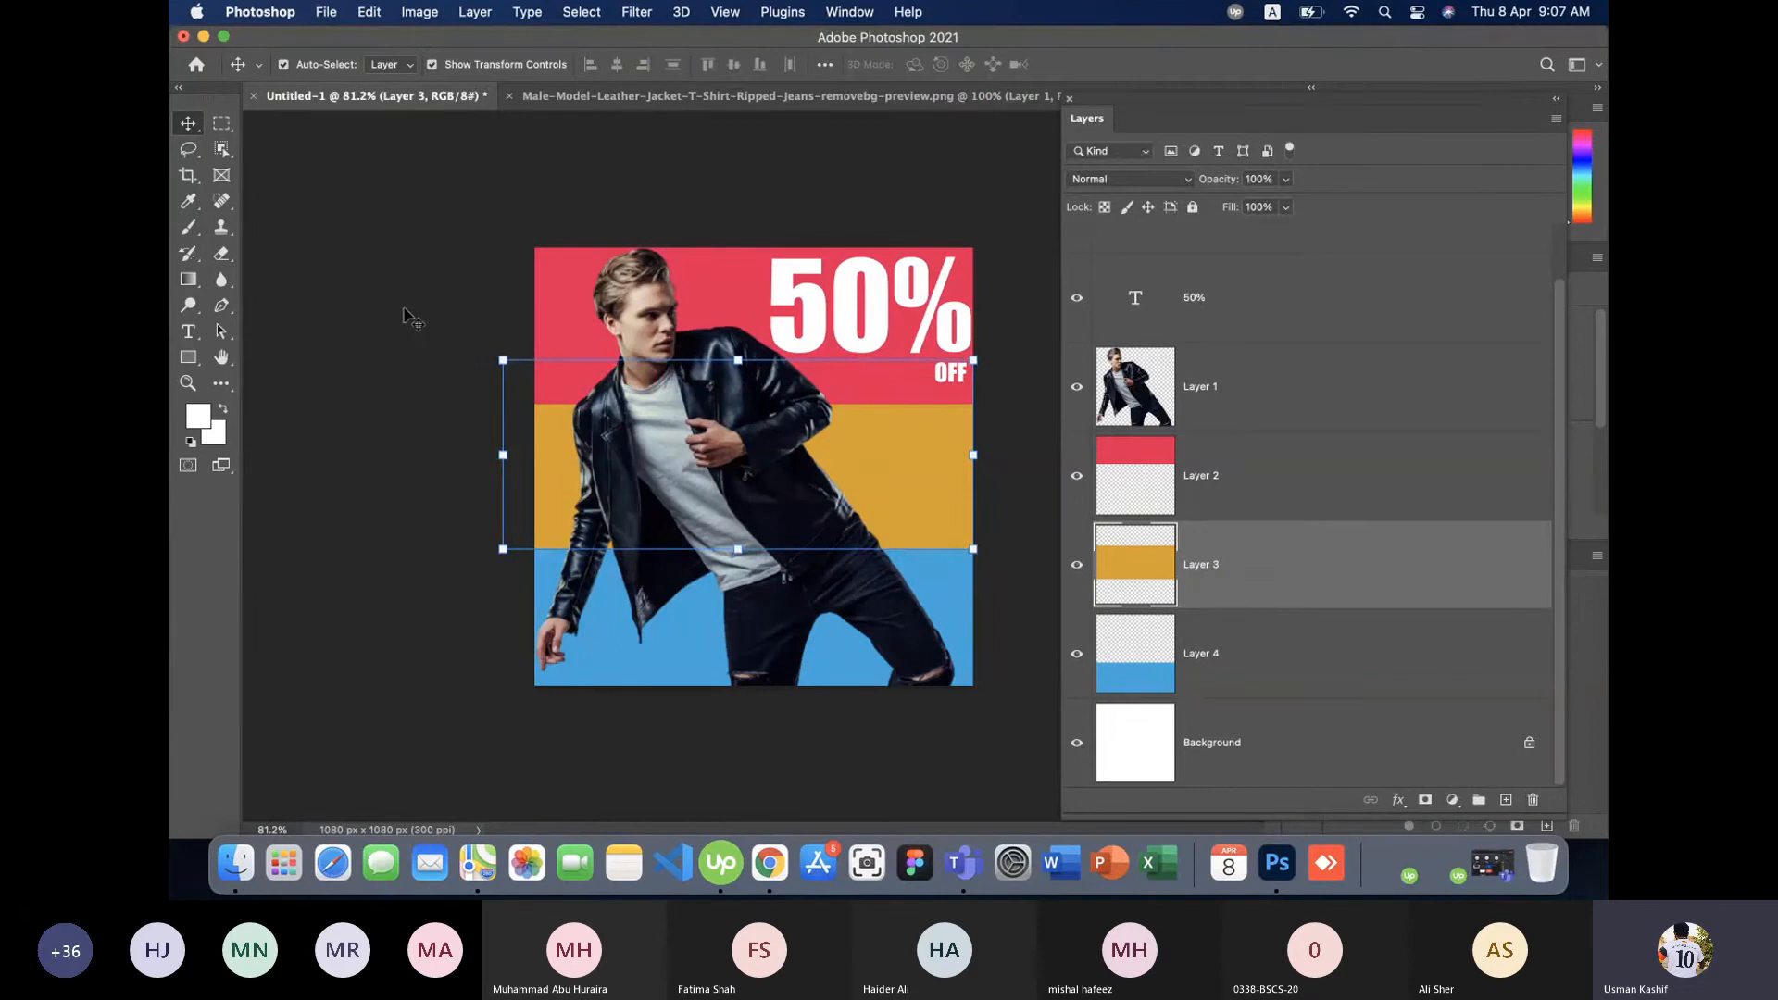
{"action": "left_click", "coordinate": [433, 328]}
- Nudge the red band on Layer 2 slightly upward to balance the heights of the three bands
{"action": "left_click", "coordinate": [542, 349]}
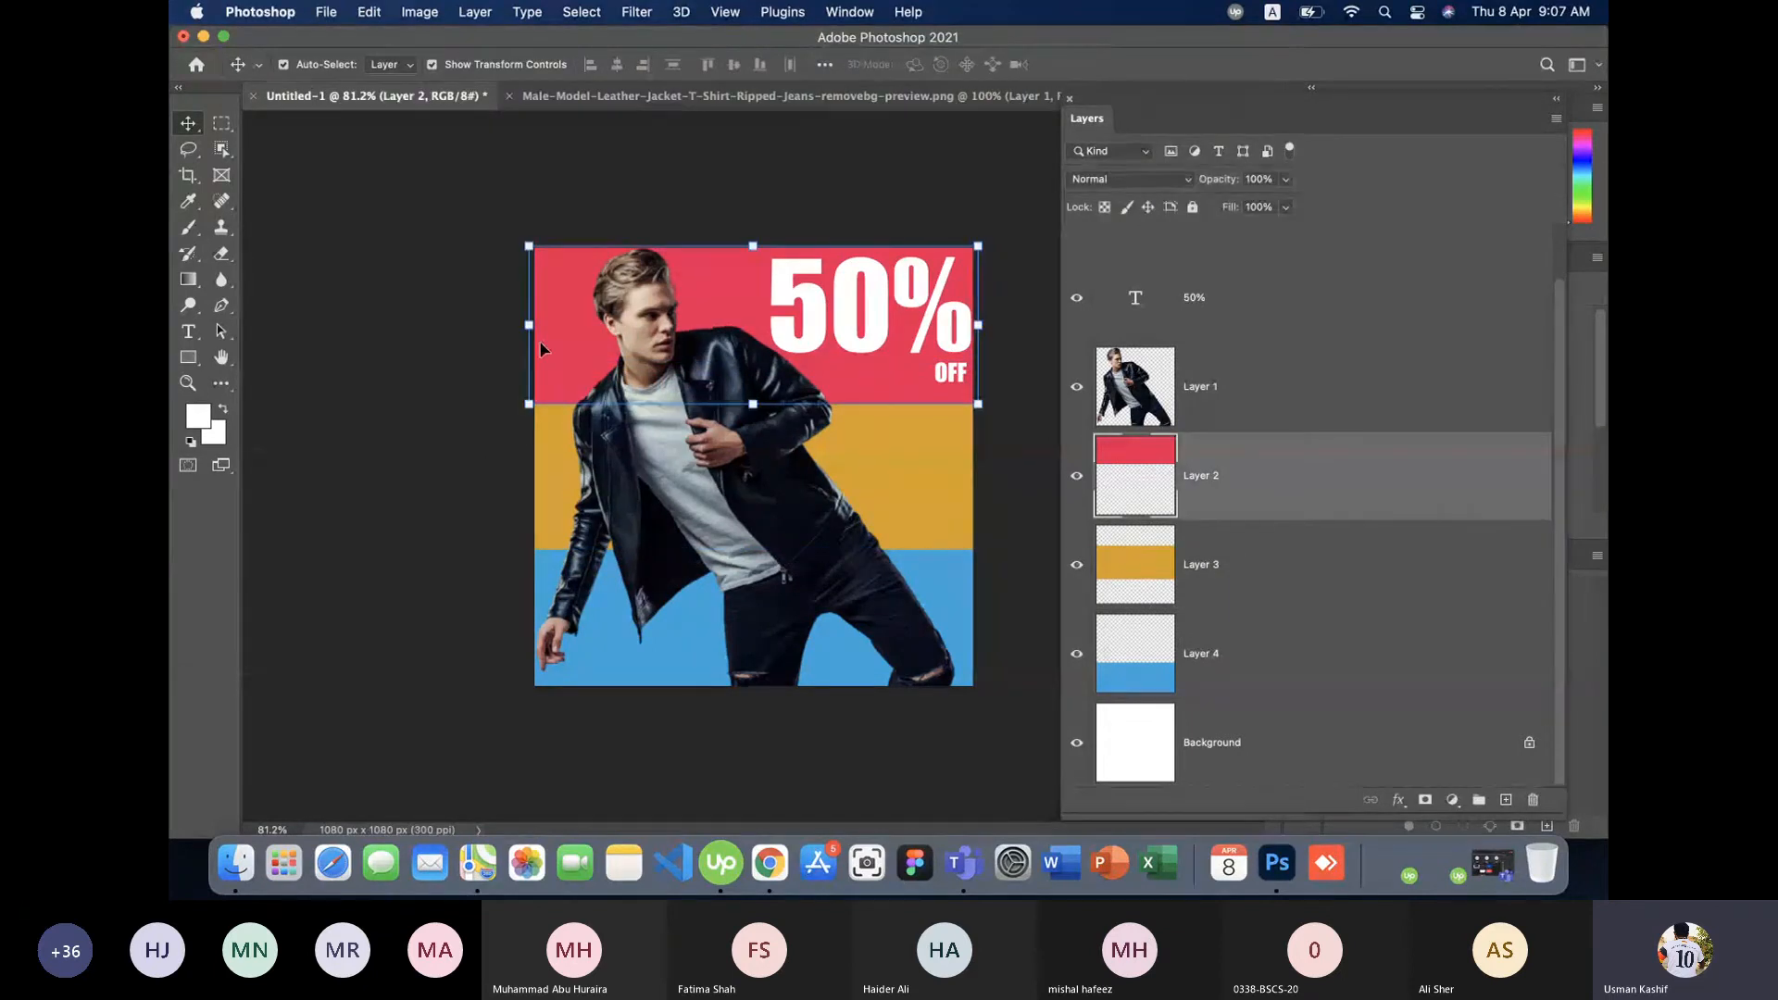
{"action": "key", "text": "Up"}
{"action": "key", "text": "Up"}
{"action": "key", "text": "Up"}
{"action": "key", "text": "Up"}
{"action": "key", "text": "Up"}
{"action": "key", "text": "Up"}
{"action": "key", "text": "Up"}
{"action": "key", "text": "Up"}
{"action": "key", "text": "Up"}
{"action": "key", "text": "Up"}
{"action": "key", "text": "Up"}
{"action": "key", "text": "Up"}
{"action": "key", "text": "Up"}
{"action": "key", "text": "Up"}
{"action": "key", "text": "Up"}
{"action": "key", "text": "Up"}
{"action": "key", "text": "Up"}
{"action": "key", "text": "Up"}
{"action": "key", "text": "Up"}
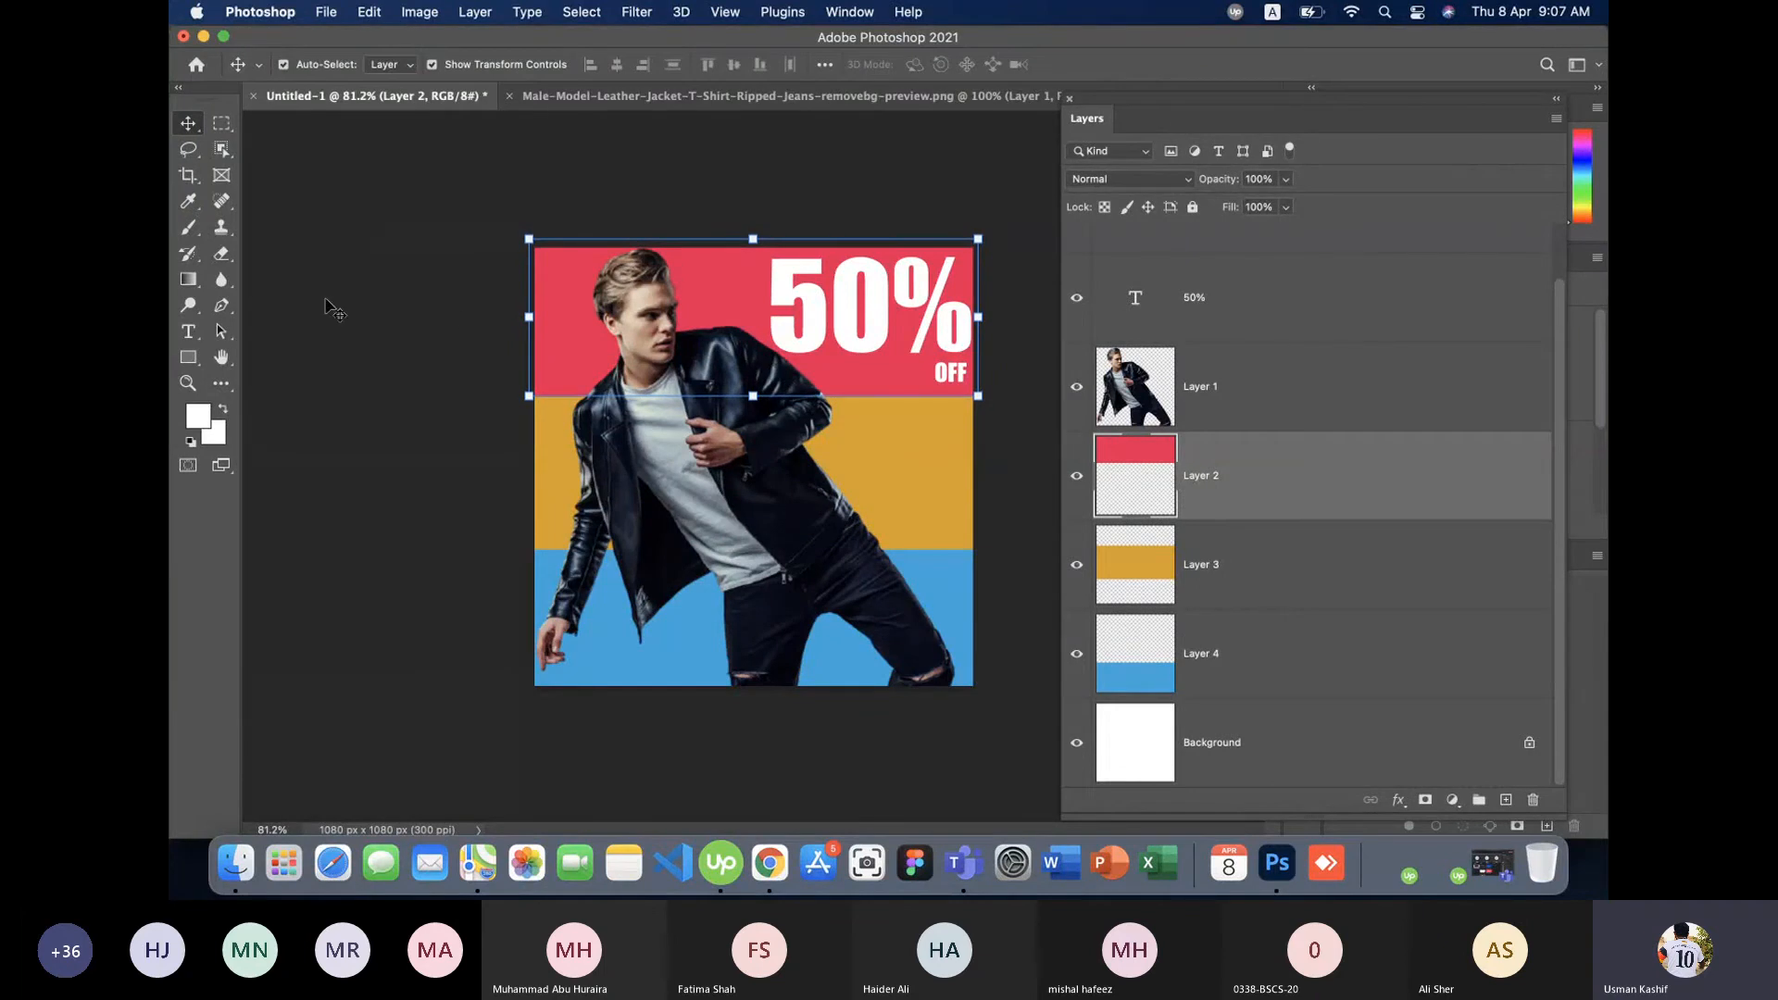
- Nudge the model cut-out left and back right until his hand sits just inside the poster's left edge, and deselect it
{"action": "left_click", "coordinate": [609, 451]}
{"action": "key", "text": "Left"}
{"action": "key", "text": "Left"}
{"action": "key", "text": "Left"}
{"action": "key", "text": "Left"}
{"action": "key", "text": "Left"}
{"action": "key", "text": "Left"}
{"action": "key", "text": "Left"}
{"action": "key", "text": "Left"}
{"action": "key", "text": "Left"}
{"action": "key", "text": "Left"}
{"action": "key", "text": "Left"}
{"action": "key", "text": "Left"}
{"action": "key", "text": "Left"}
{"action": "key", "text": "Left"}
{"action": "key", "text": "Left"}
{"action": "key", "text": "Left"}
{"action": "key", "text": "Left"}
{"action": "key", "text": "Left"}
{"action": "key", "text": "Left"}
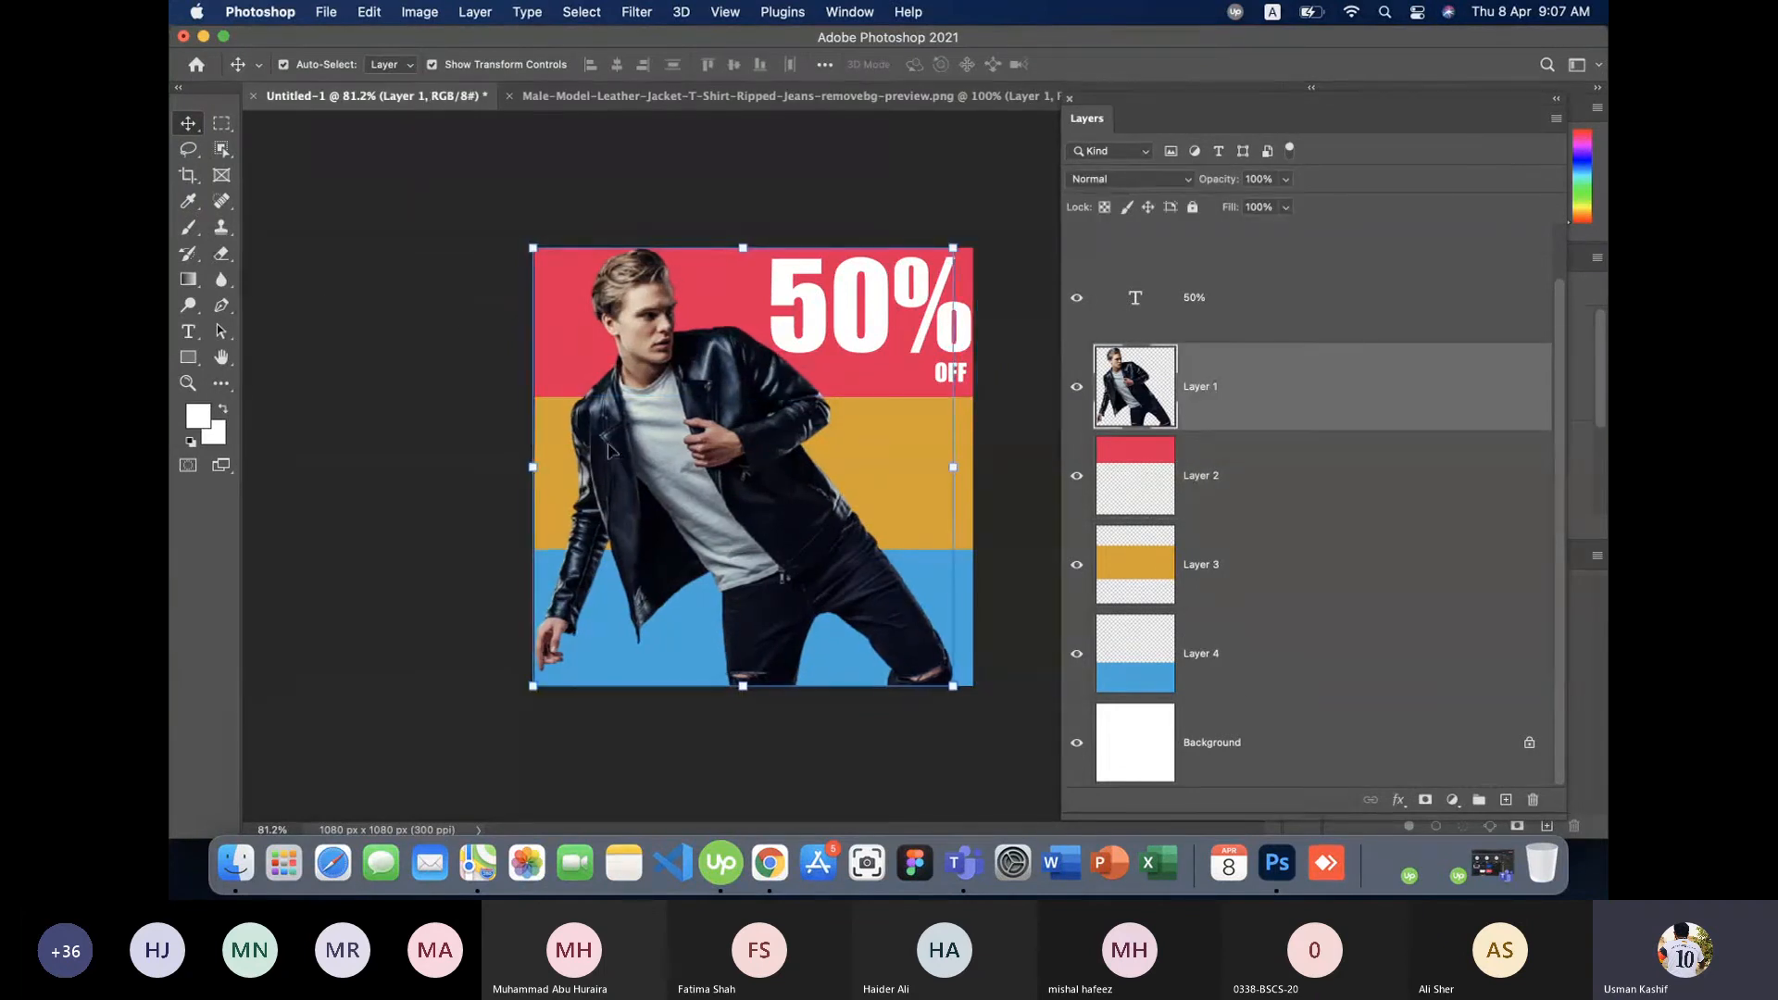
{"action": "key", "text": "Left"}
{"action": "key", "text": "Left"}
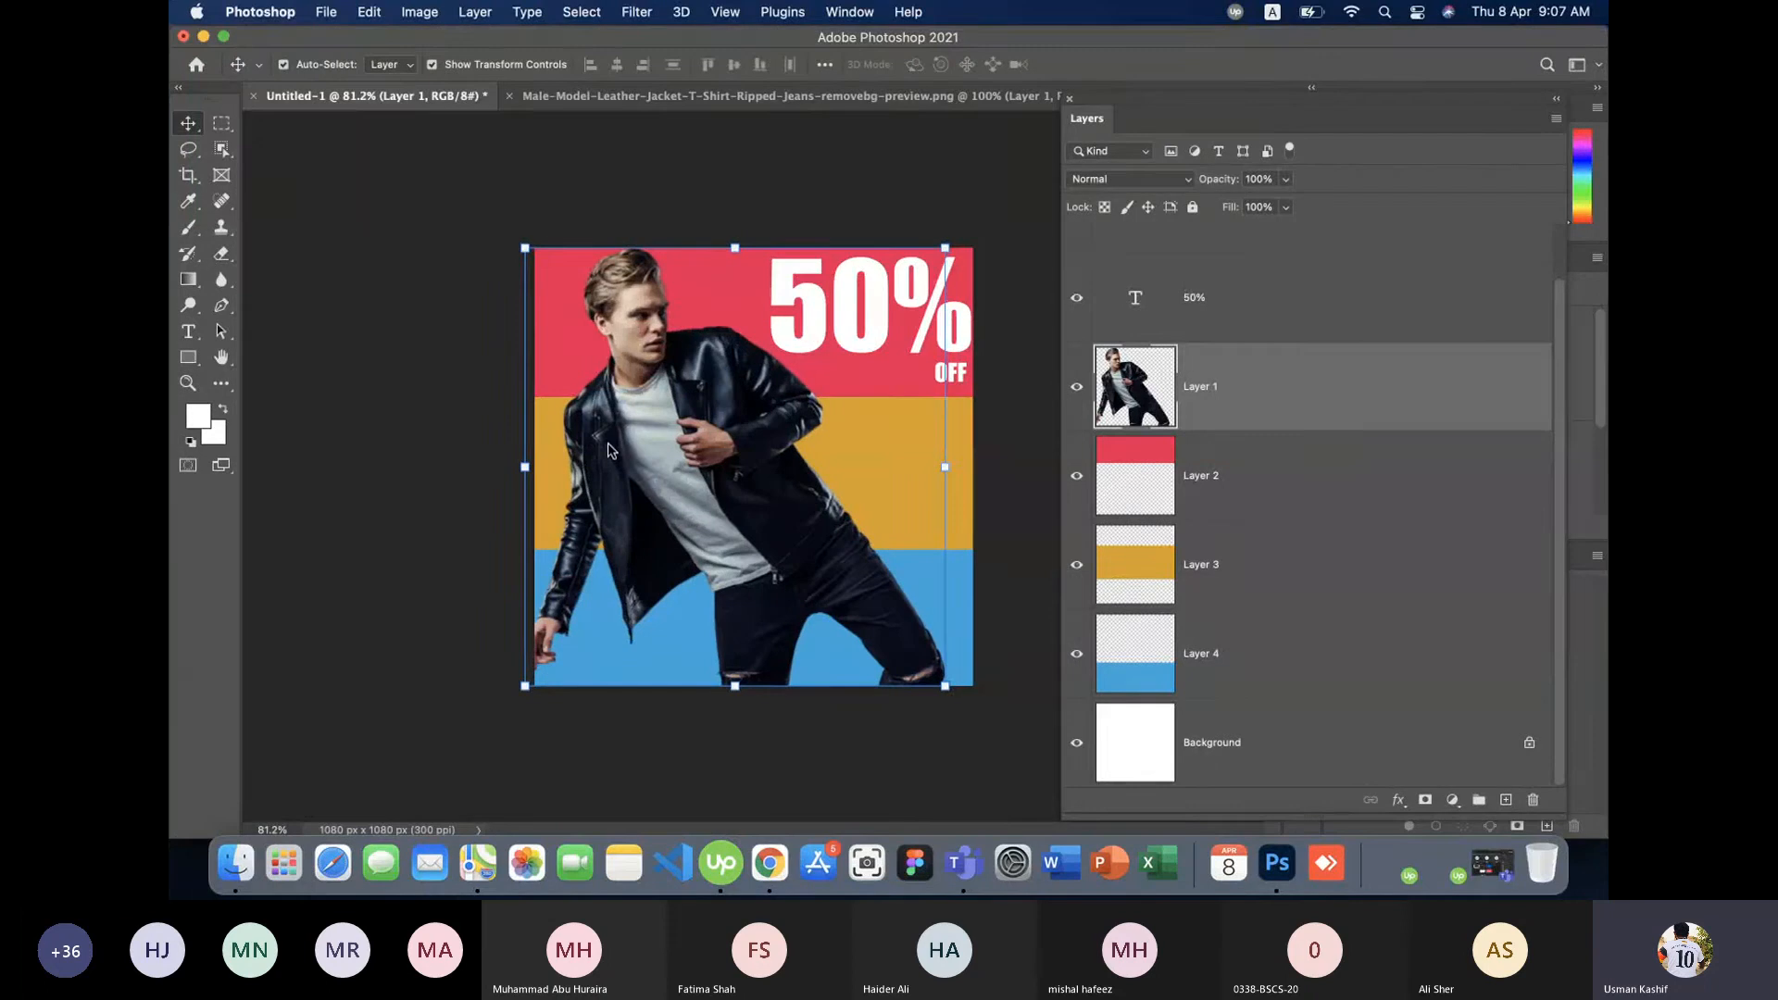
{"action": "key", "text": "Right"}
{"action": "key", "text": "Right"}
{"action": "key", "text": "Right"}
{"action": "key", "text": "Right"}
{"action": "key", "text": "Right"}
{"action": "key", "text": "Right"}
{"action": "key", "text": "Right"}
{"action": "key", "text": "Right"}
{"action": "key", "text": "Right"}
{"action": "key", "text": "Right"}
{"action": "key", "text": "Right"}
{"action": "key", "text": "Right"}
{"action": "key", "text": "Right"}
{"action": "key", "text": "Right"}
{"action": "key", "text": "Right"}
{"action": "key", "text": "Right"}
{"action": "key", "text": "Right"}
{"action": "key", "text": "Right"}
{"action": "key", "text": "Right"}
{"action": "key", "text": "Right"}
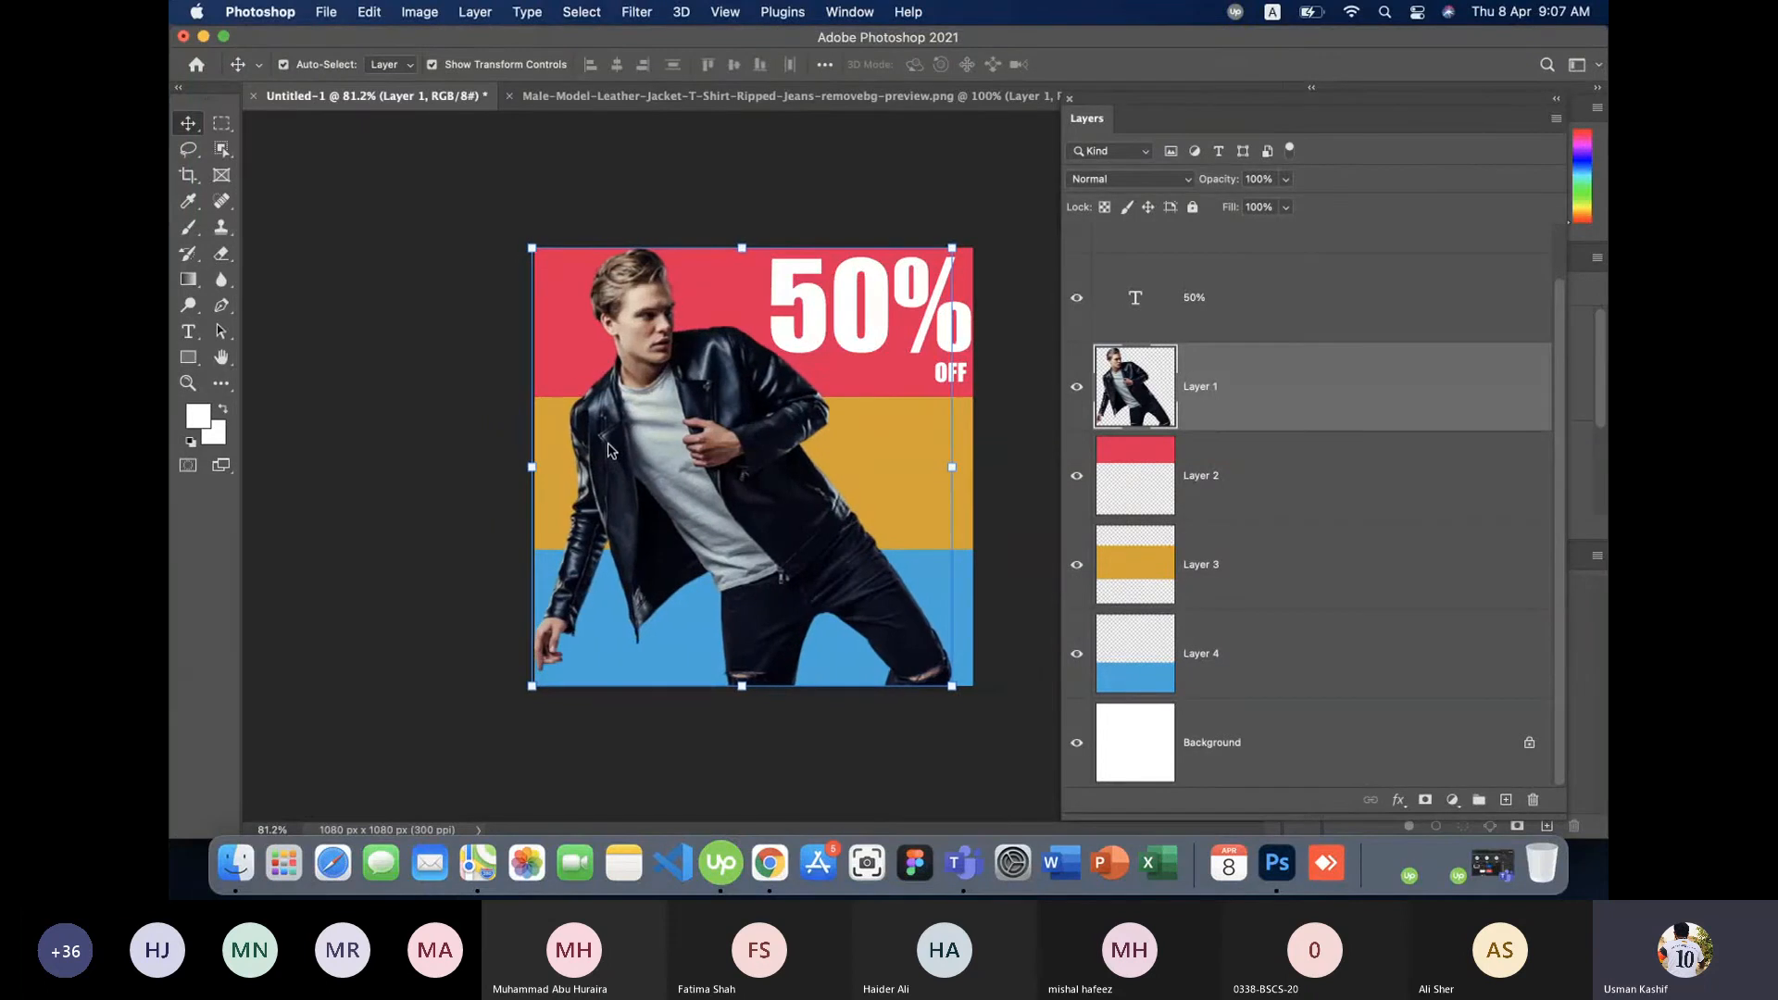
{"action": "key", "text": "Left"}
{"action": "key", "text": "Left"}
{"action": "key", "text": "Left"}
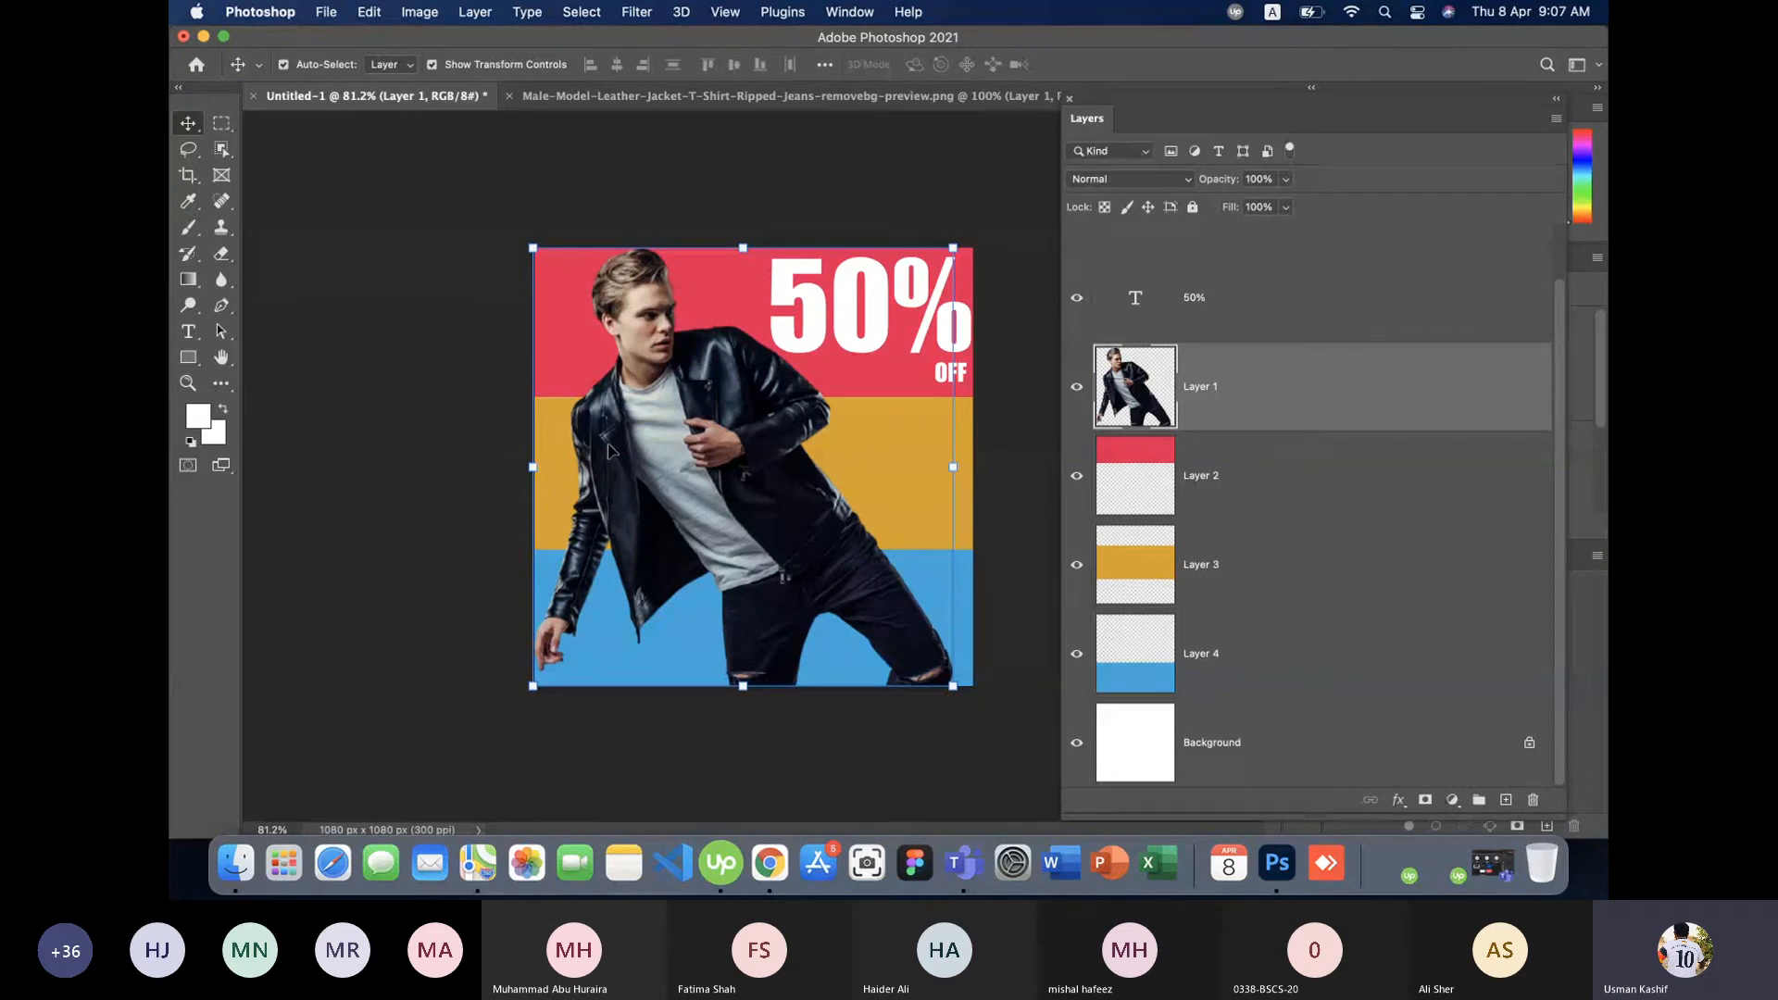
{"action": "left_click", "coordinate": [432, 437]}
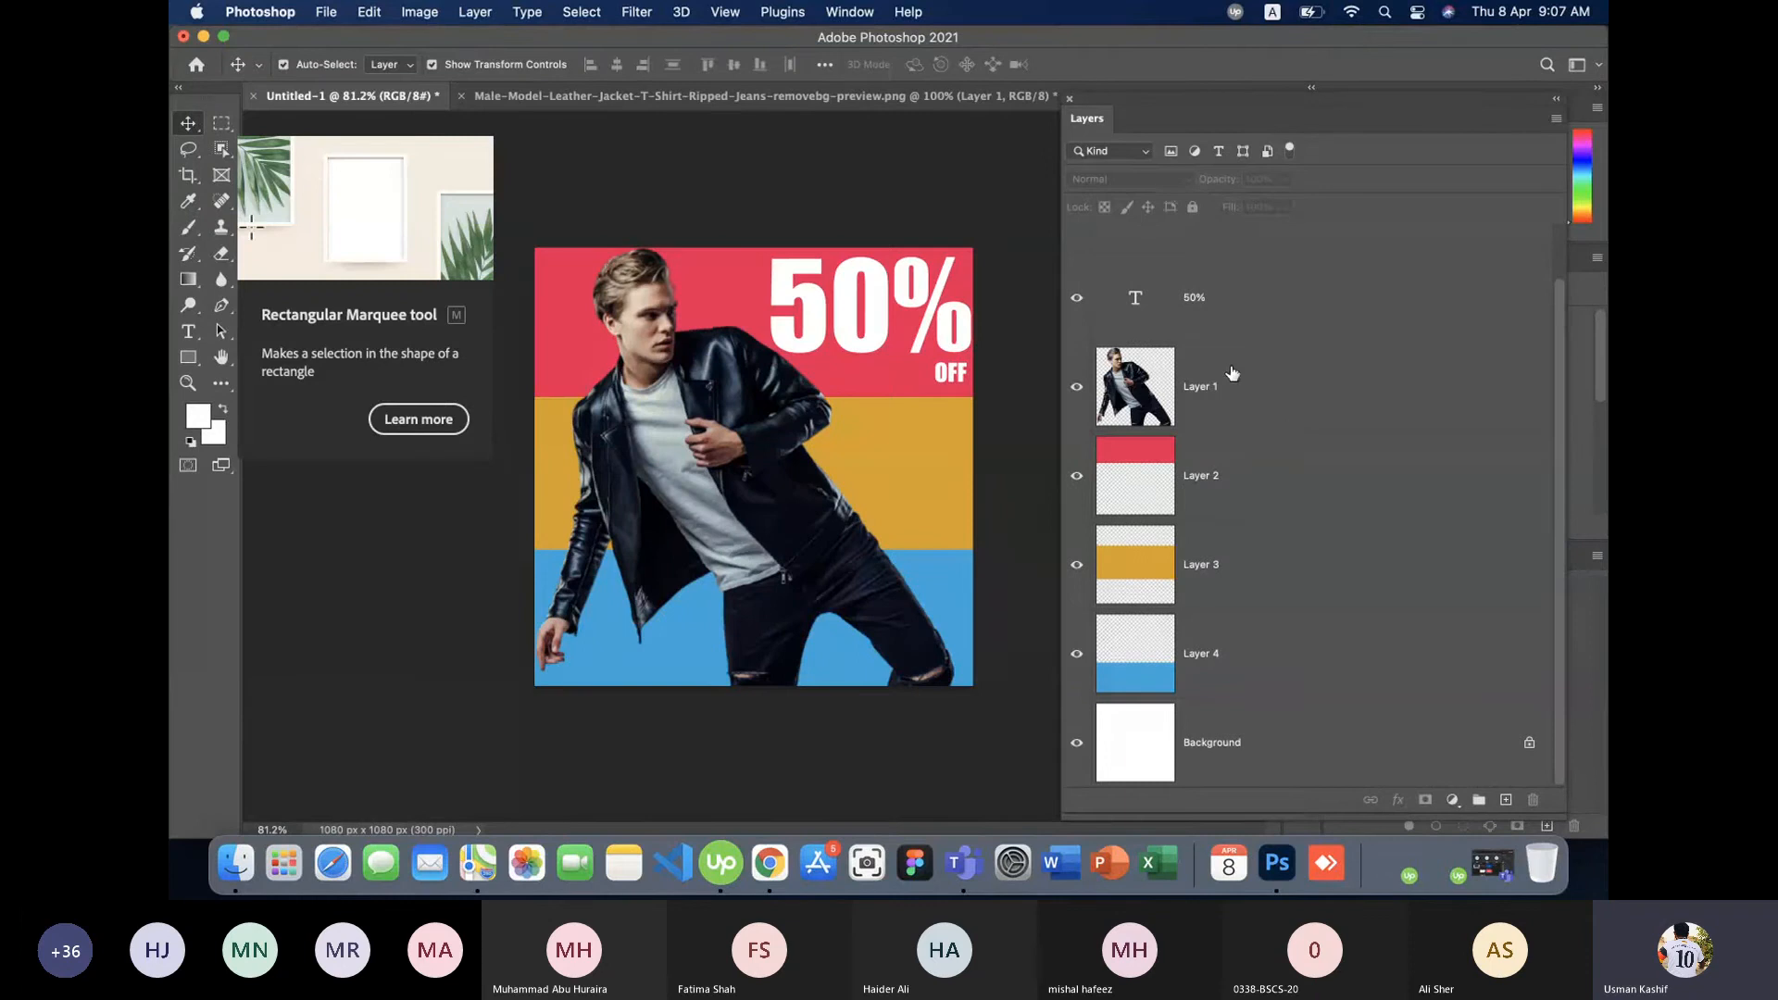
- Delete a rectangular marquee selection over the model's hand and torso on Layer 1, and undo the deletion
{"action": "left_click", "coordinate": [1283, 390]}
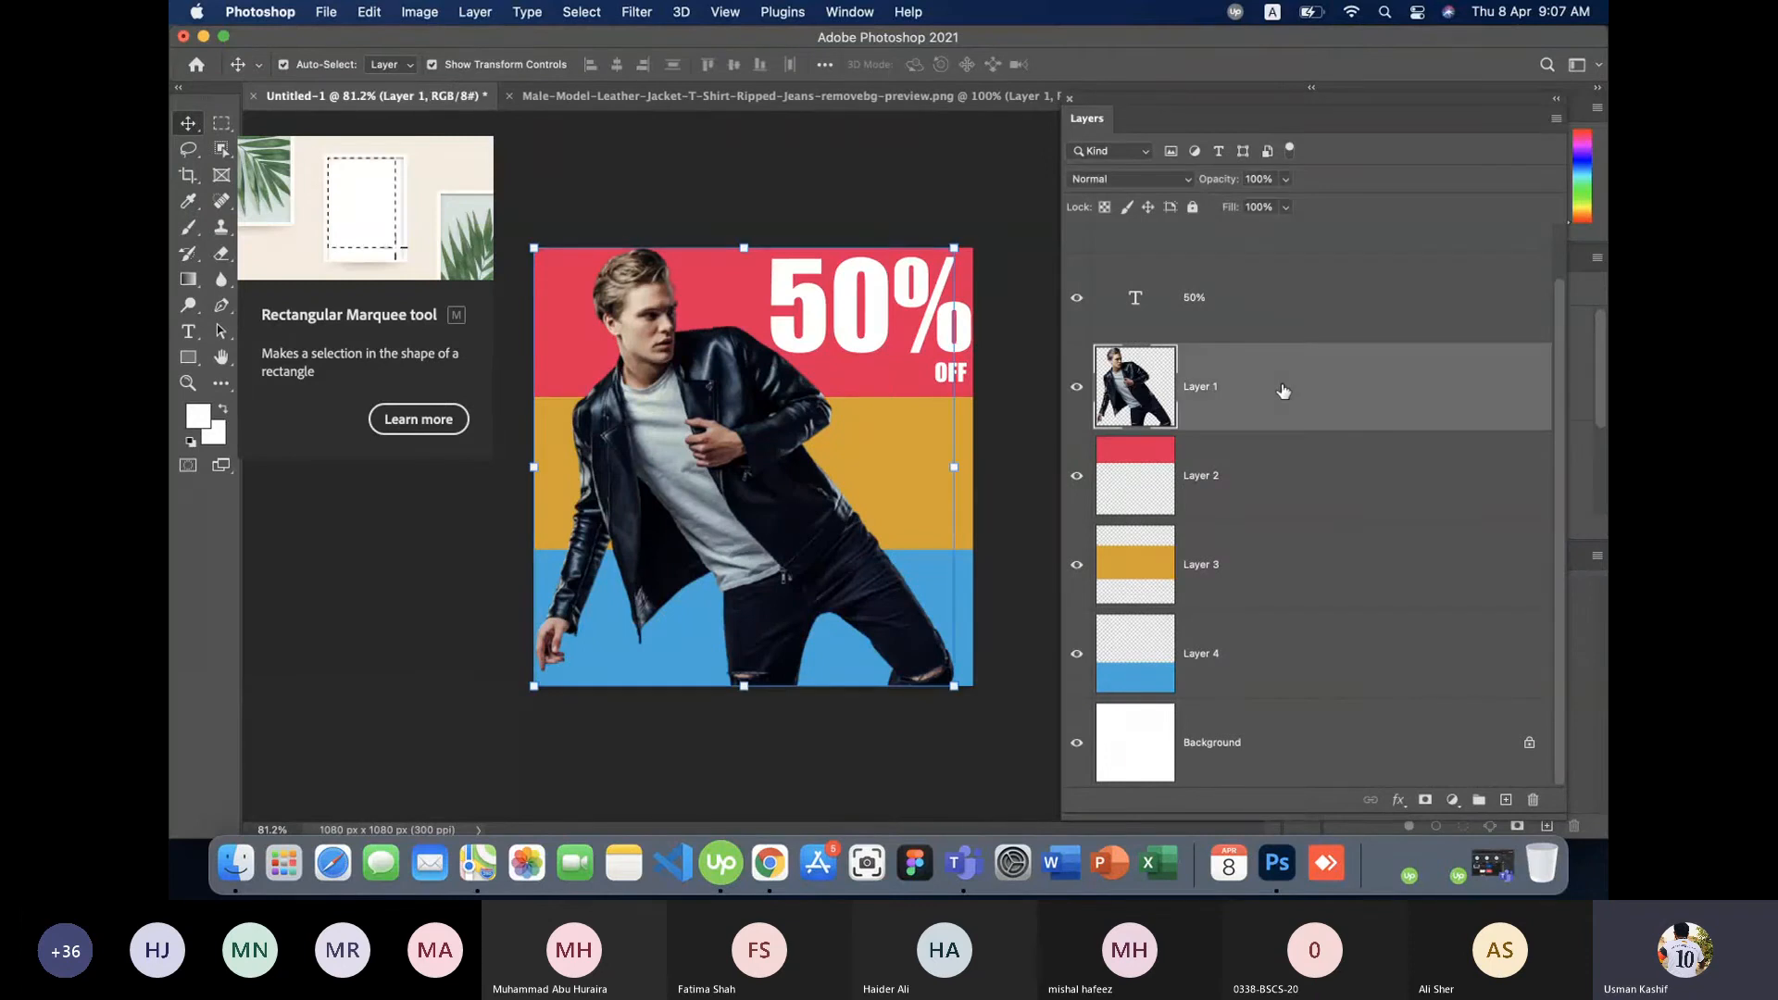
{"action": "left_click", "coordinate": [221, 123]}
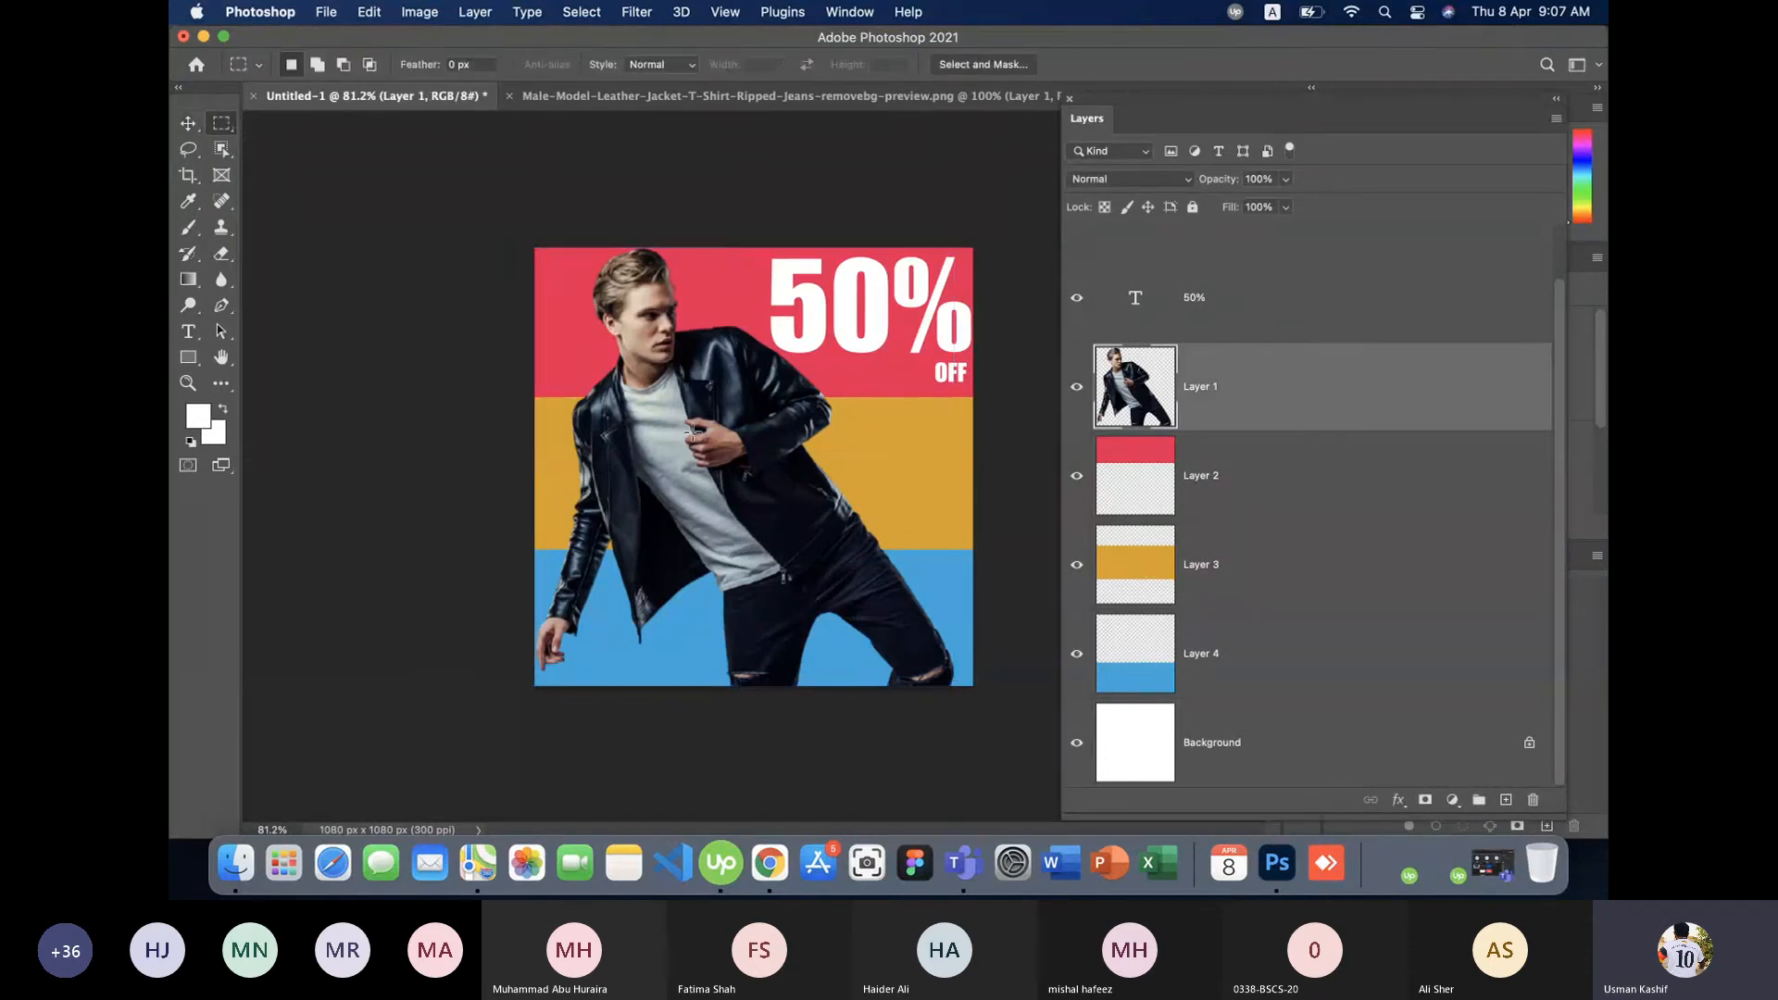
{"action": "left_click_drag", "start_coordinate": [676, 394], "coordinate": [785, 556]}
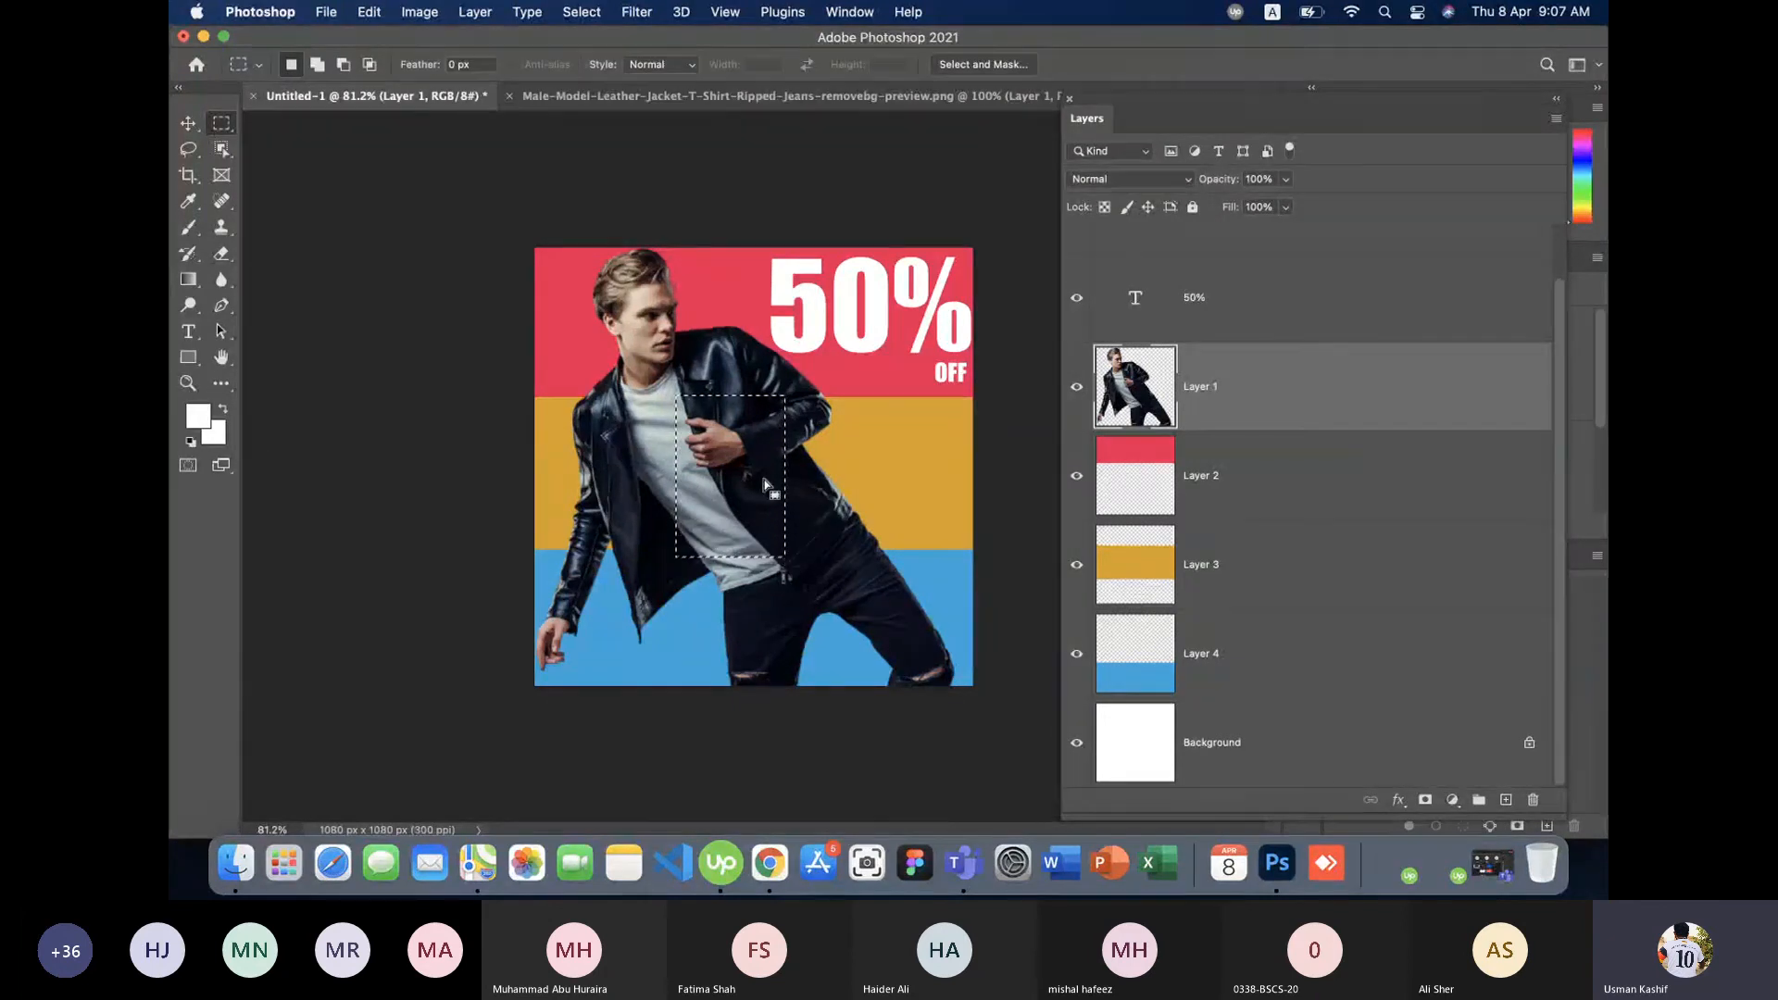
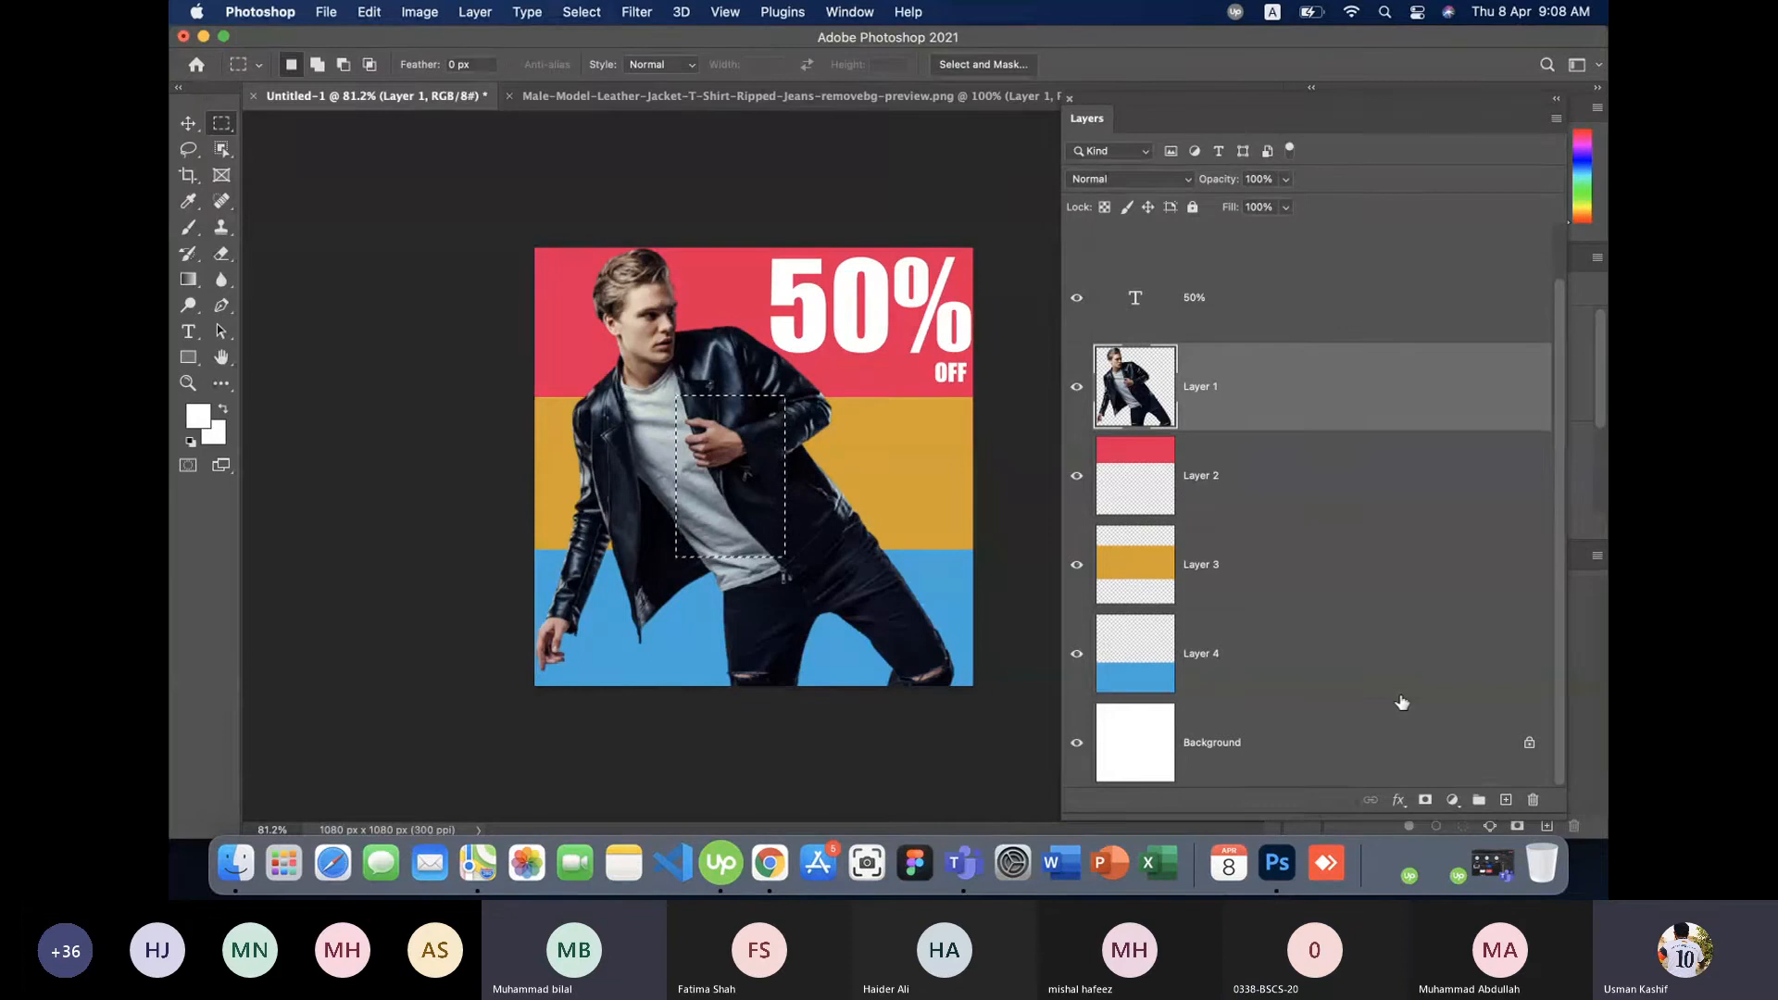
{"action": "key", "text": "Delete"}
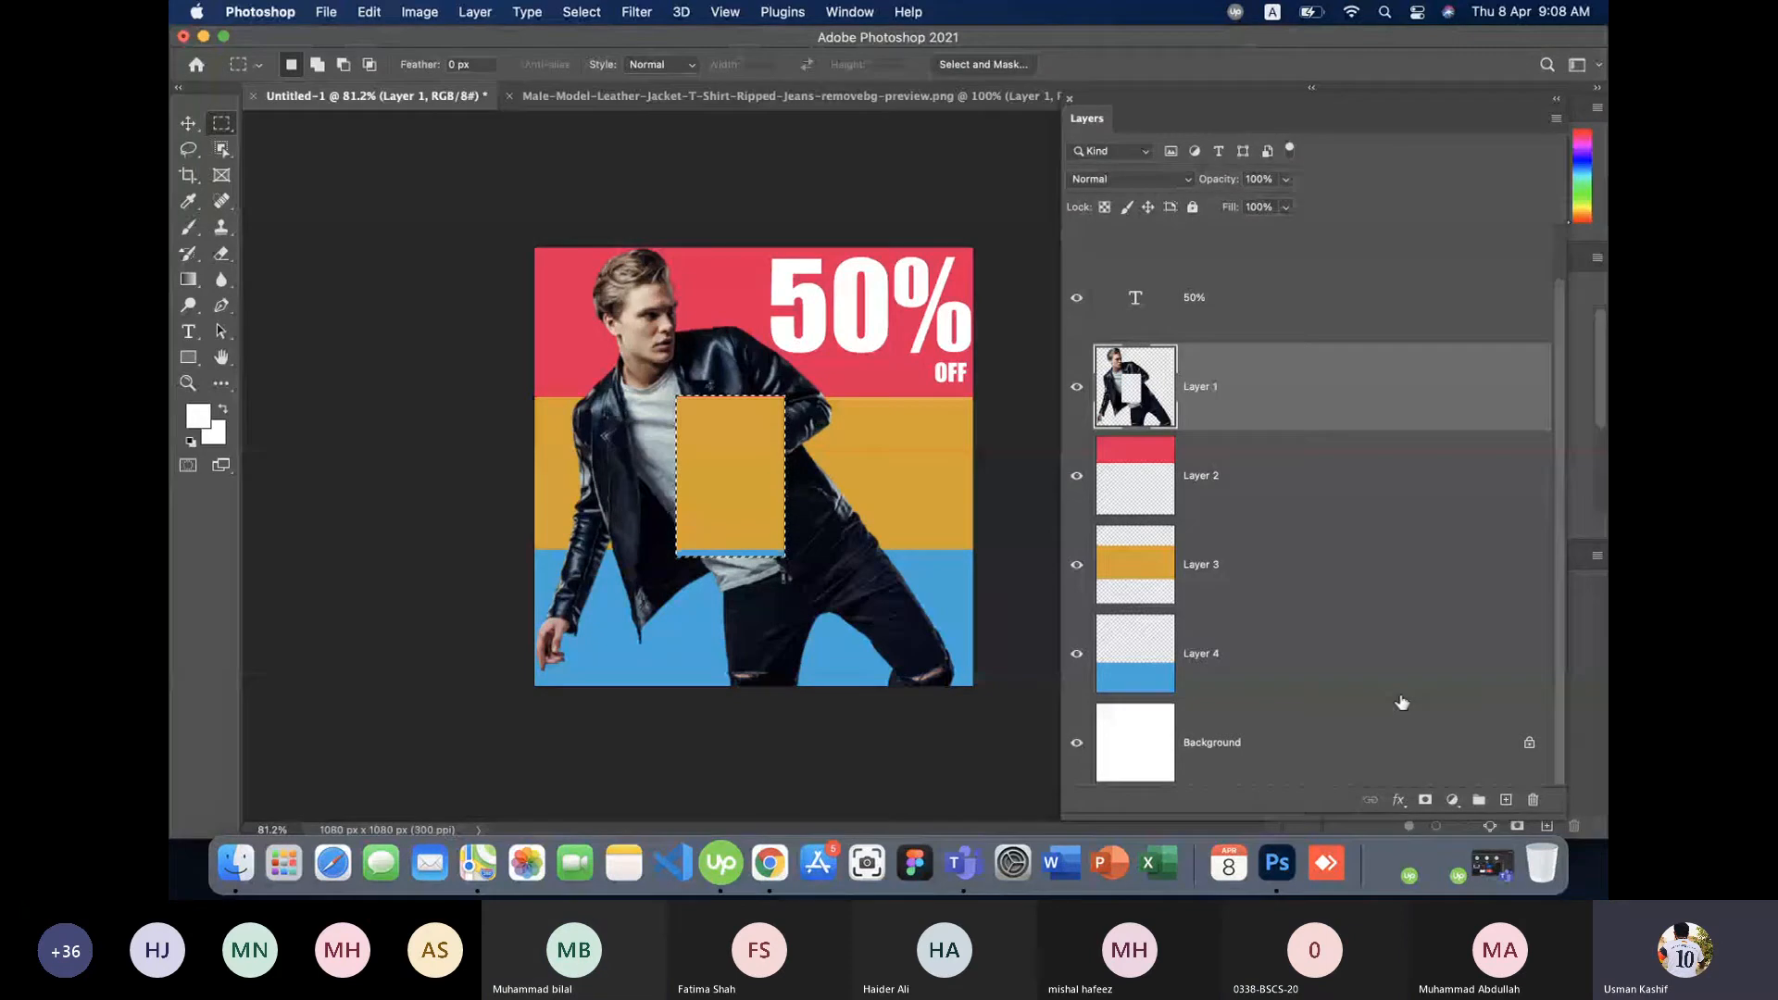
{"action": "key", "text": "super+d"}
{"action": "key", "text": "super+z"}
{"action": "key", "text": "super+z"}
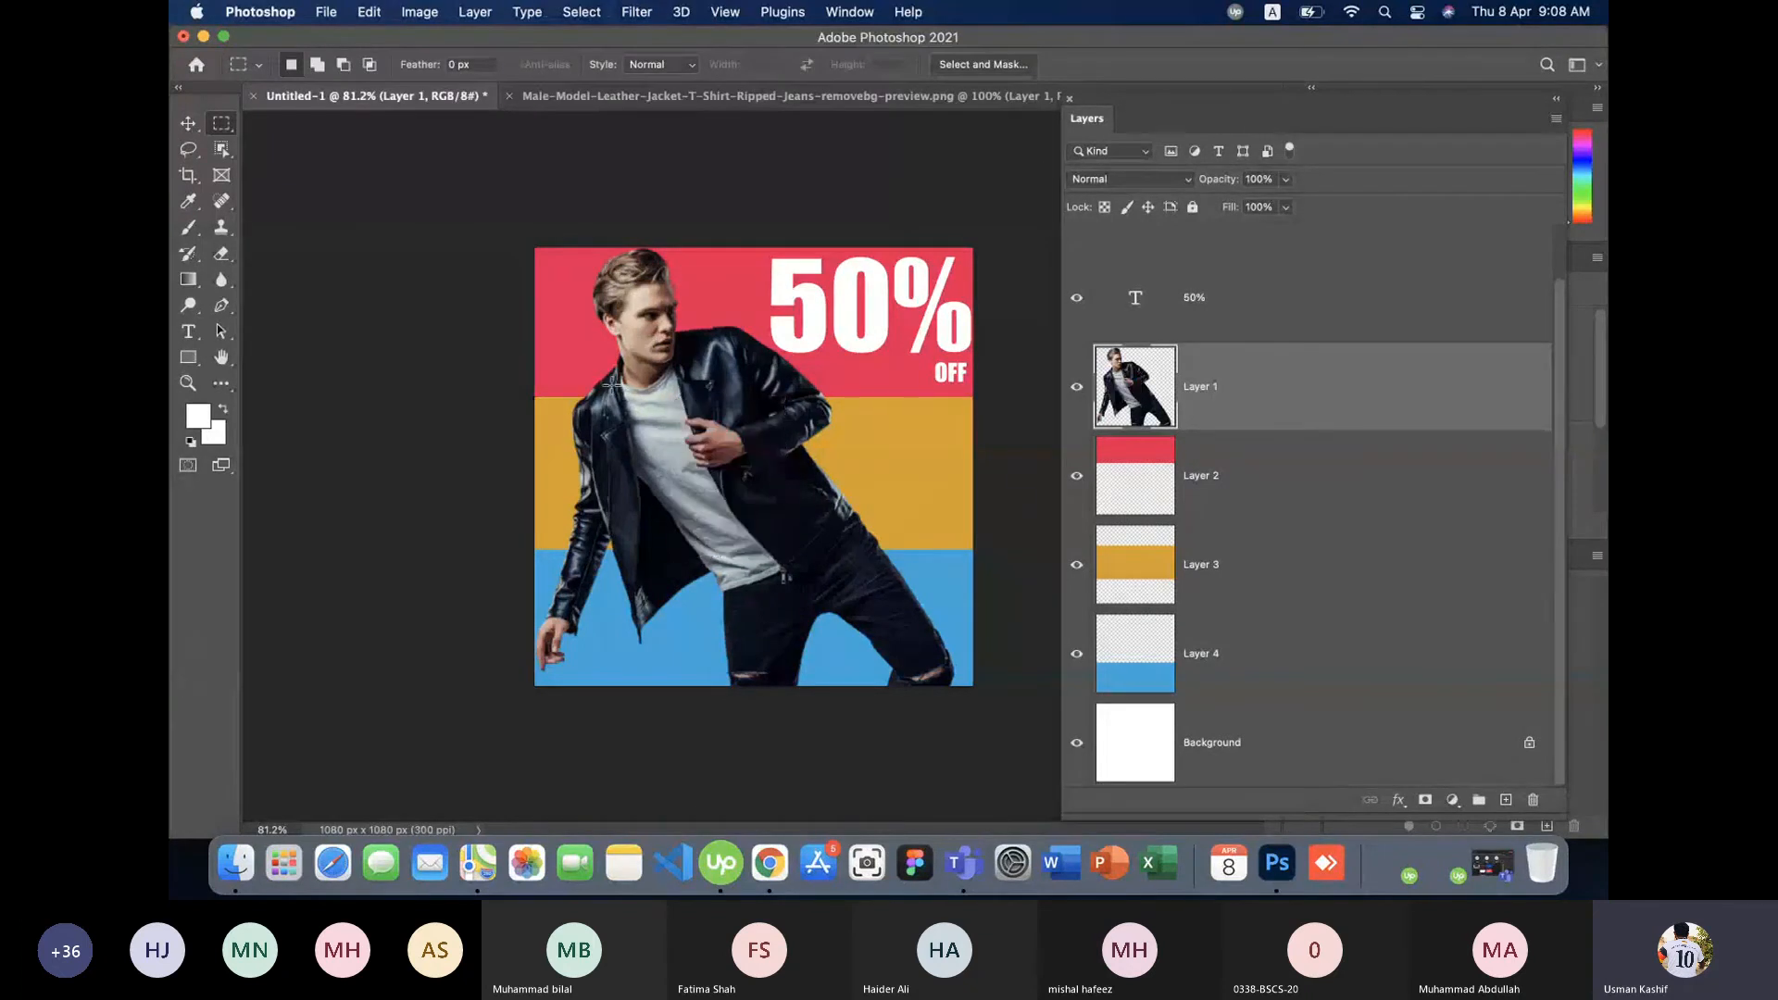
- Delete an elliptical marquee selection around the model's head on Layer 1, undo the deletion and clear the selection
{"action": "right_click", "coordinate": [226, 132]}
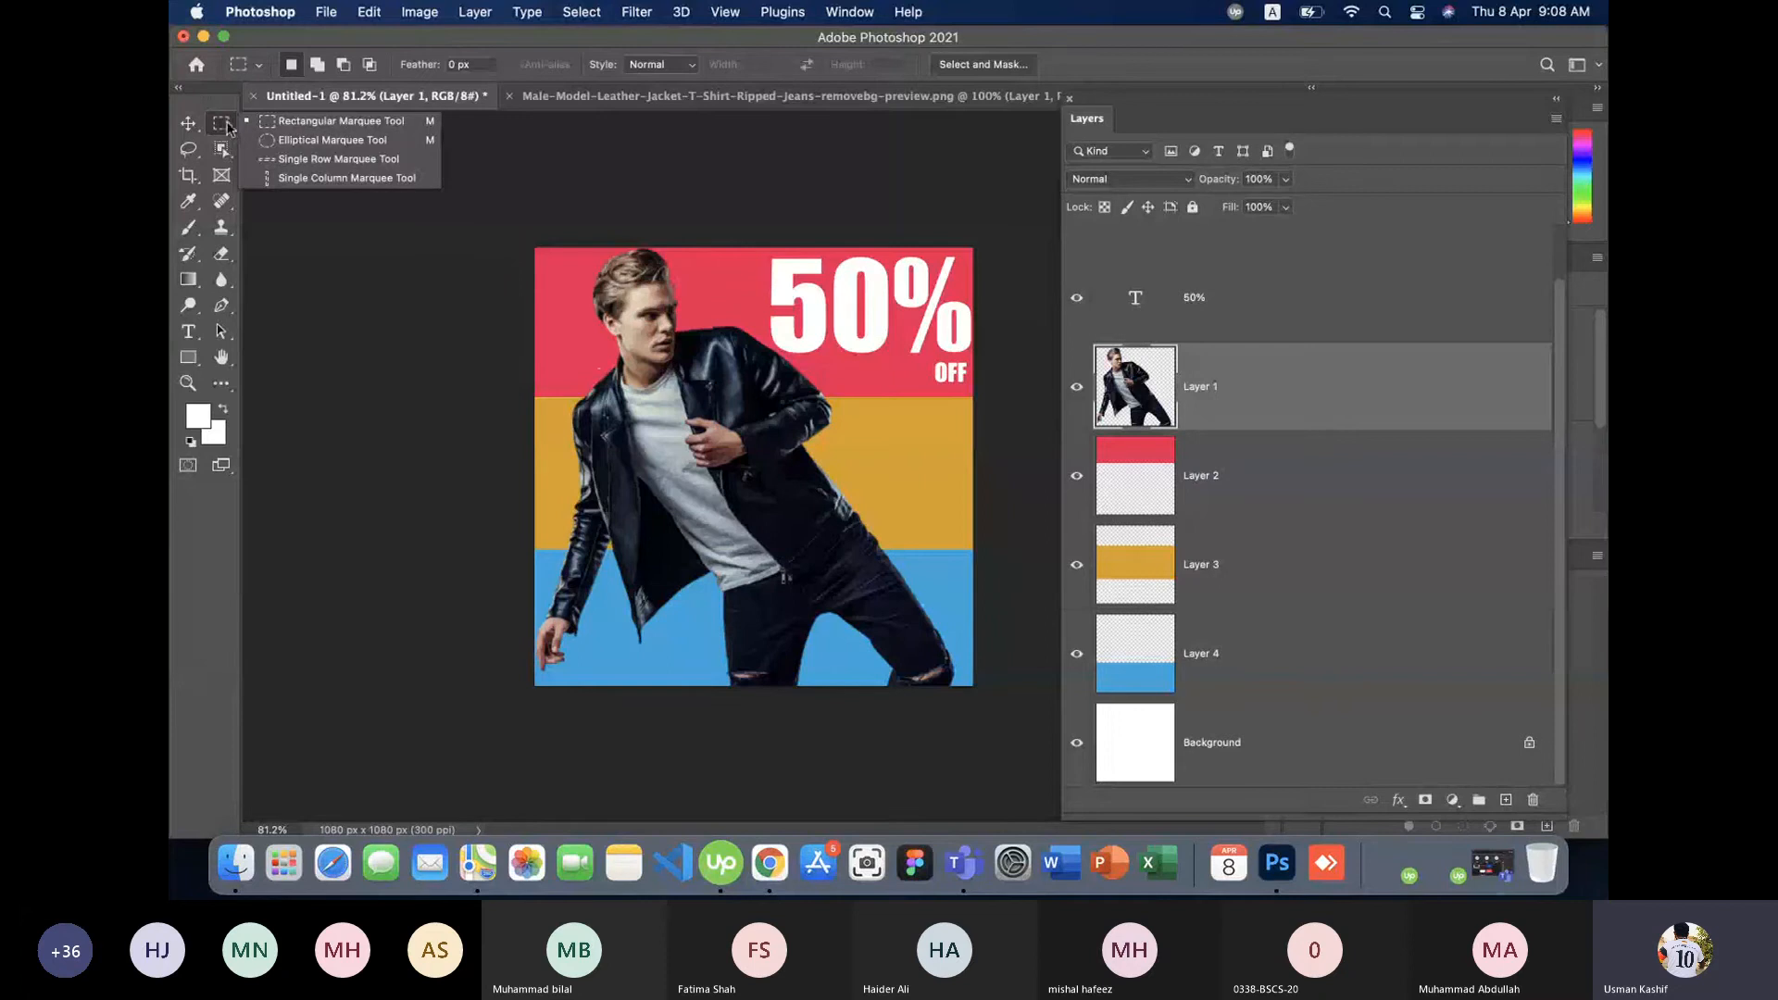
{"action": "left_click", "coordinate": [328, 141]}
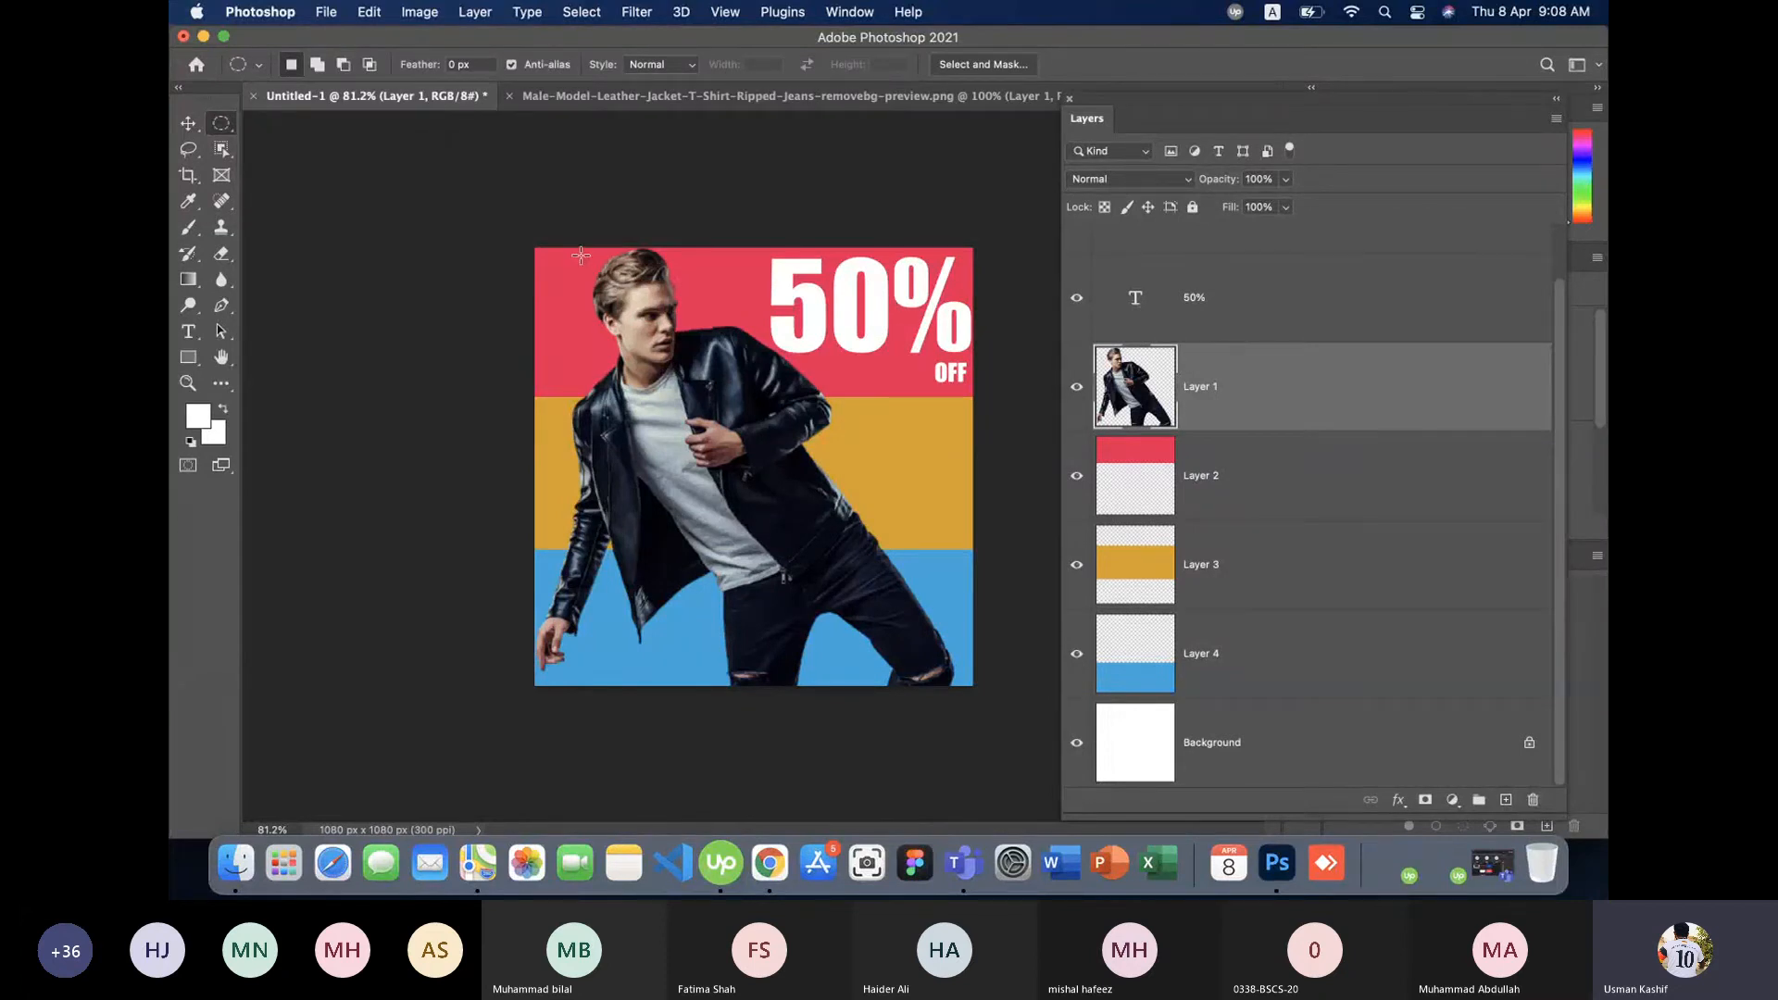
{"action": "left_click_drag", "start_coordinate": [581, 255], "coordinate": [692, 373]}
{"action": "left_click_drag", "start_coordinate": [617, 313], "coordinate": [622, 315]}
{"action": "key", "text": "Delete"}
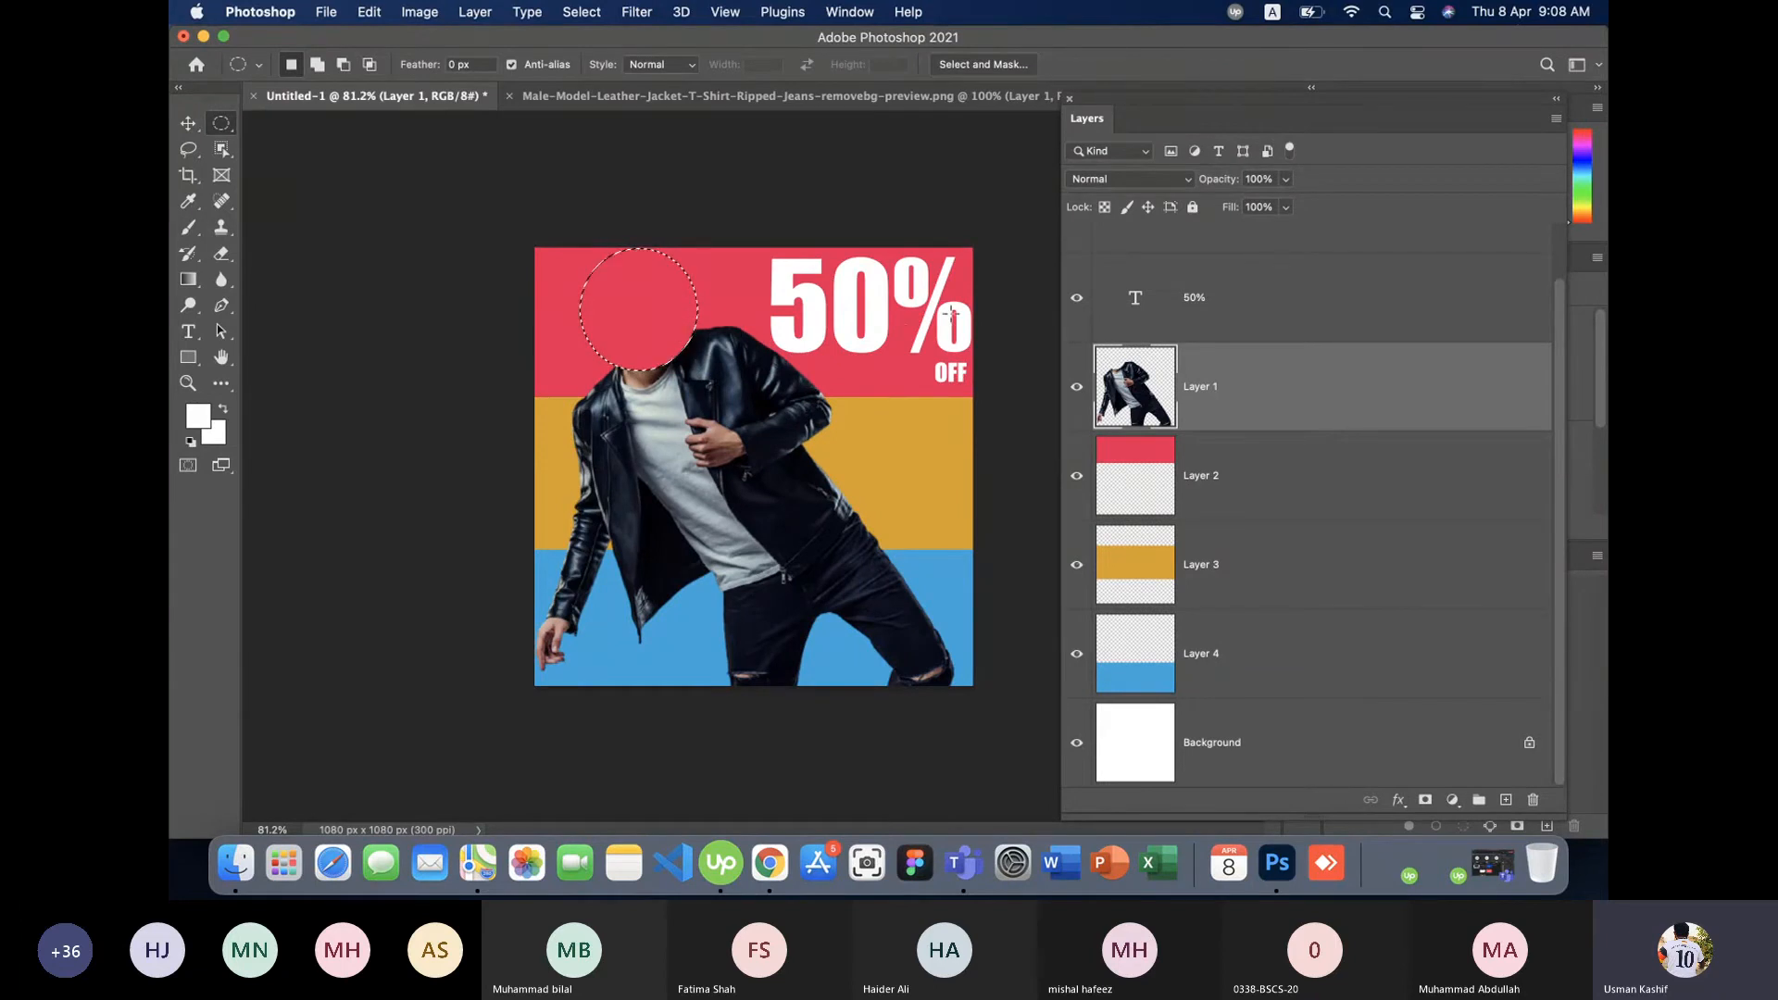
{"action": "key", "text": "super+d"}
{"action": "key", "text": "super+z"}
{"action": "key", "text": "super+z"}
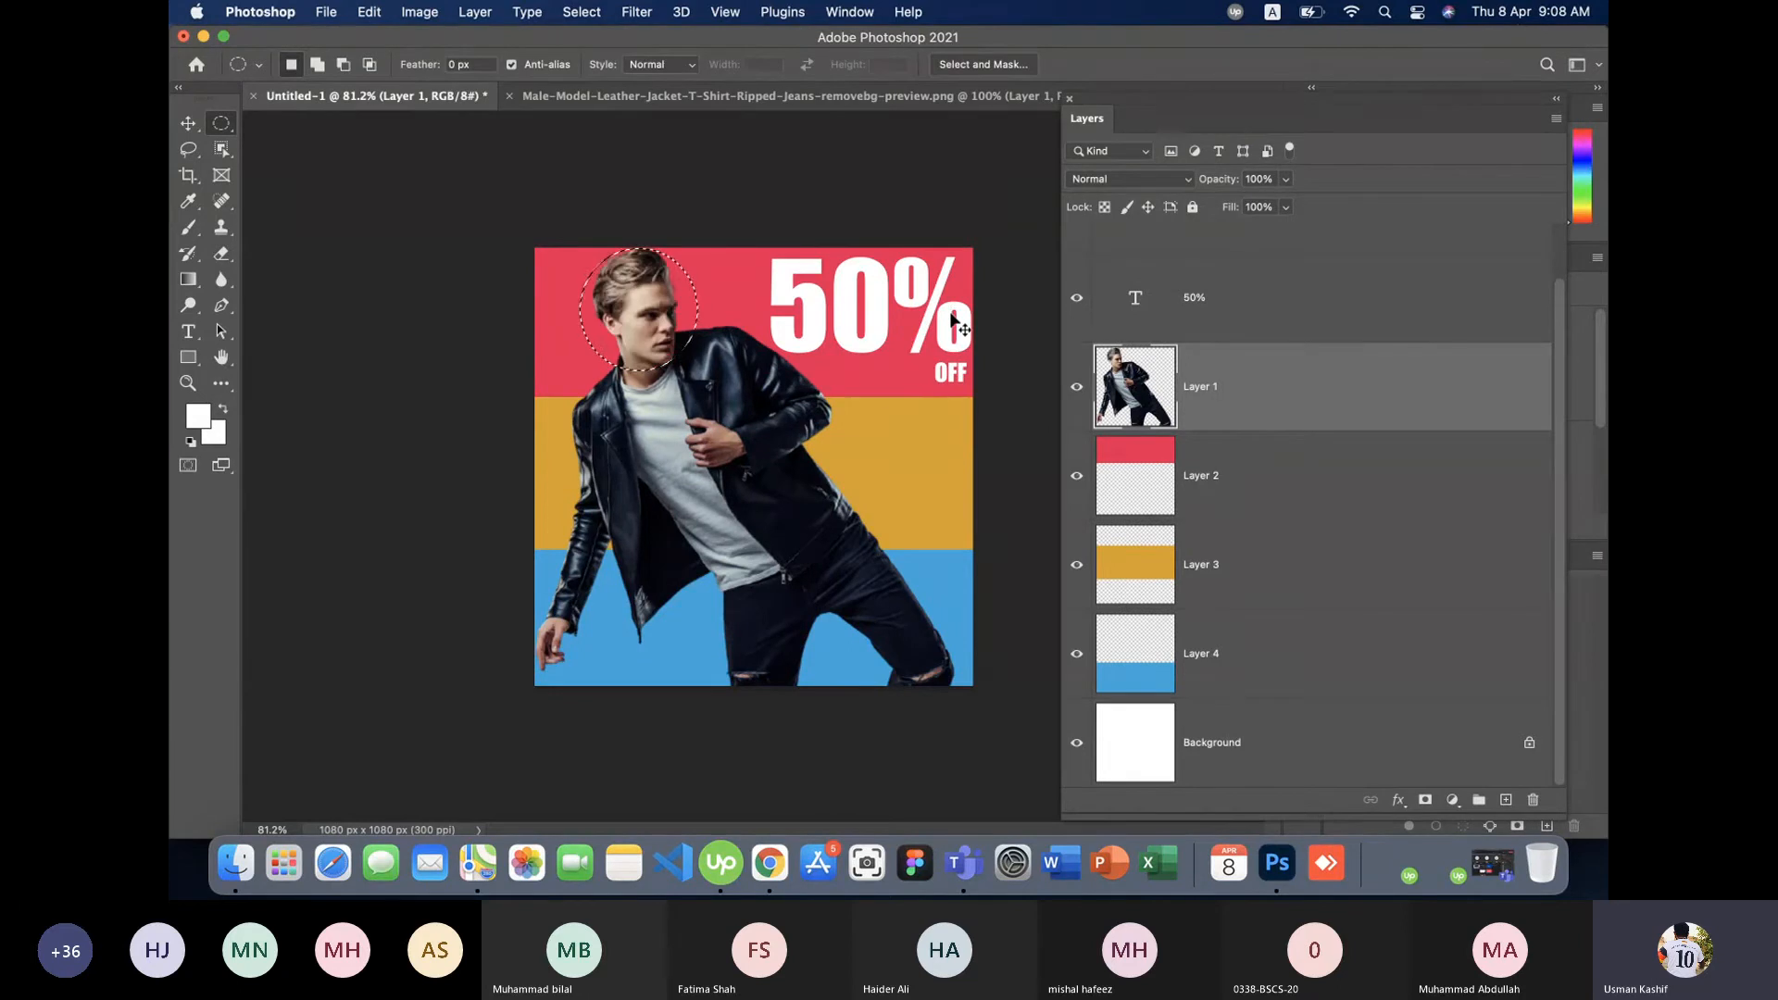
{"action": "key", "text": "super+d"}
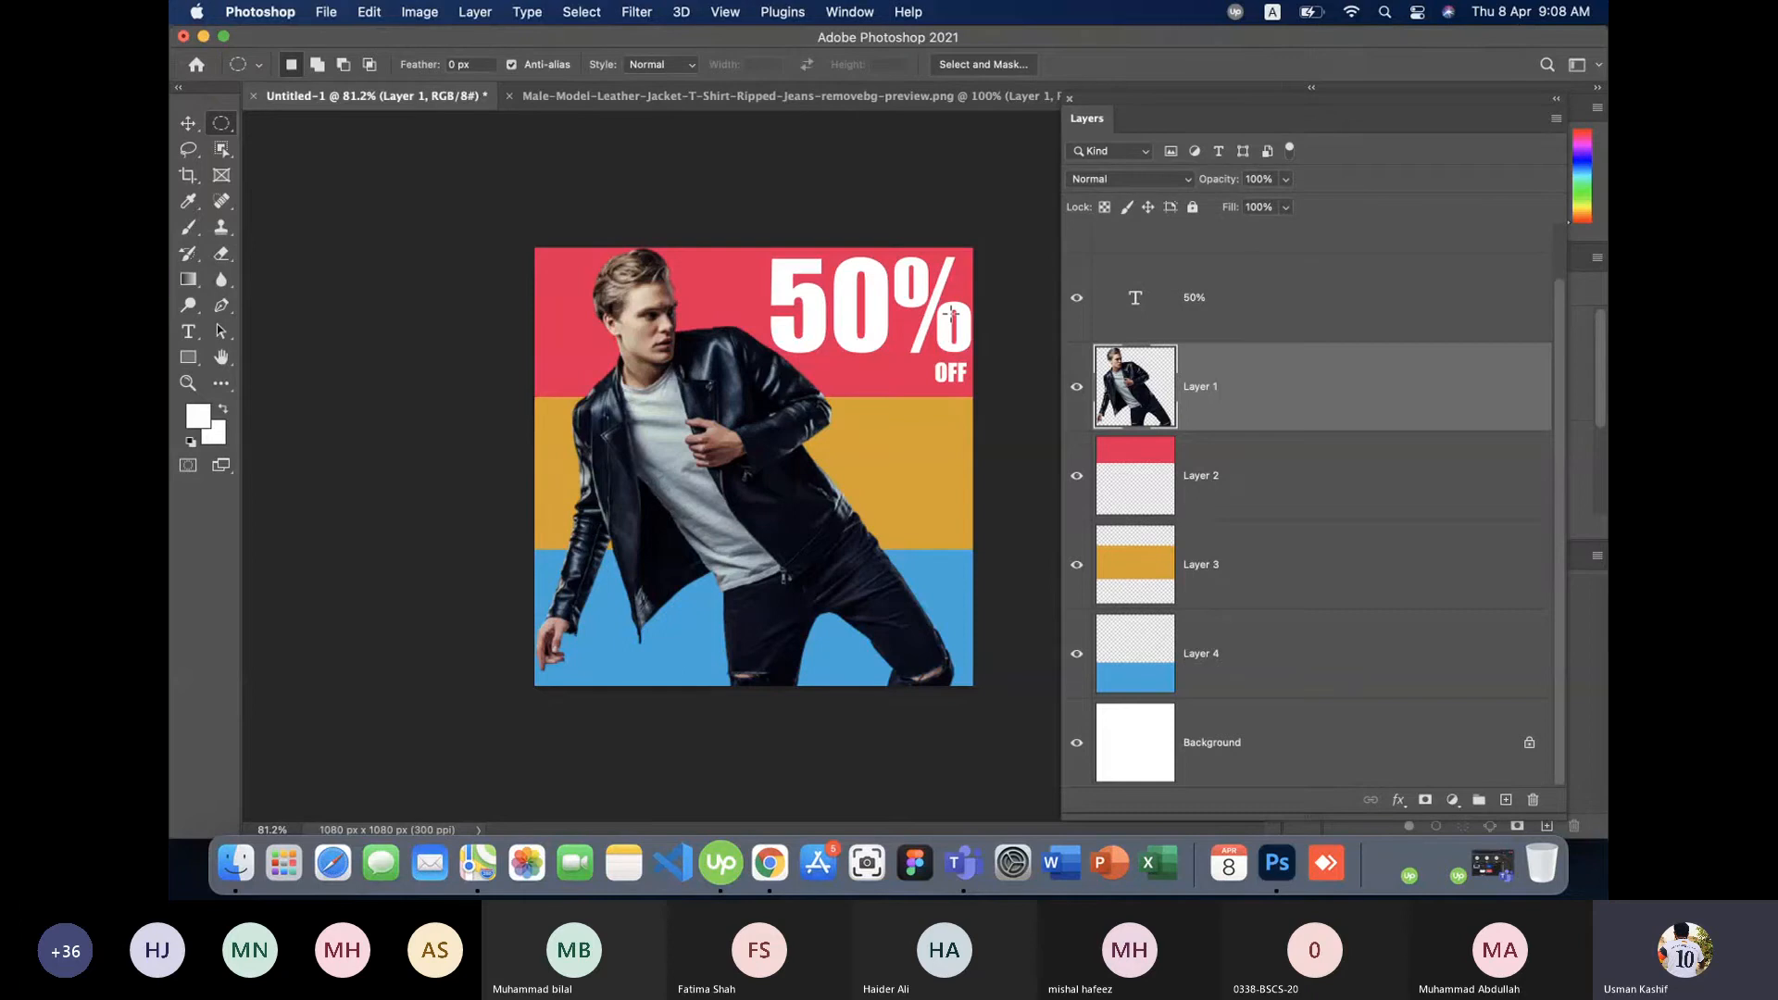
- Remove the percent sign from the 50% text and move the remaining 50 down beside the OFF text
{"action": "left_click", "coordinate": [195, 336]}
{"action": "double_click", "coordinate": [949, 321]}
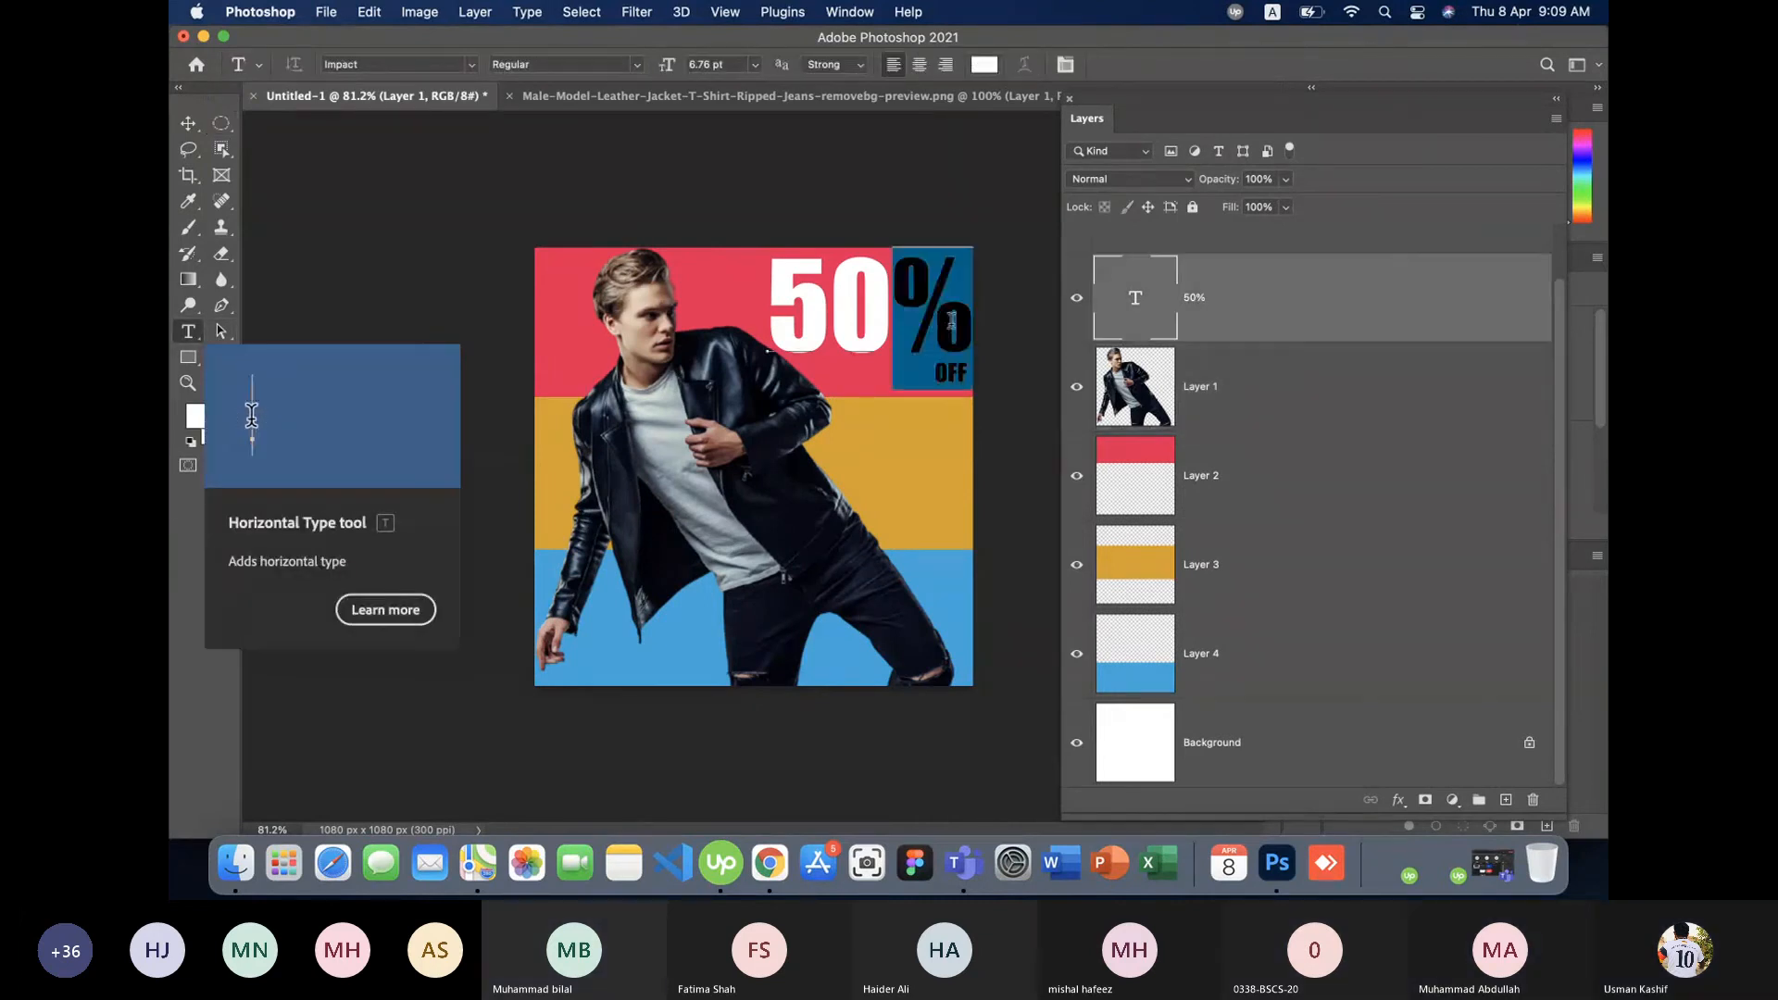
{"action": "key", "text": "BackSpace"}
{"action": "key", "text": "Escape"}
{"action": "key", "text": "v"}
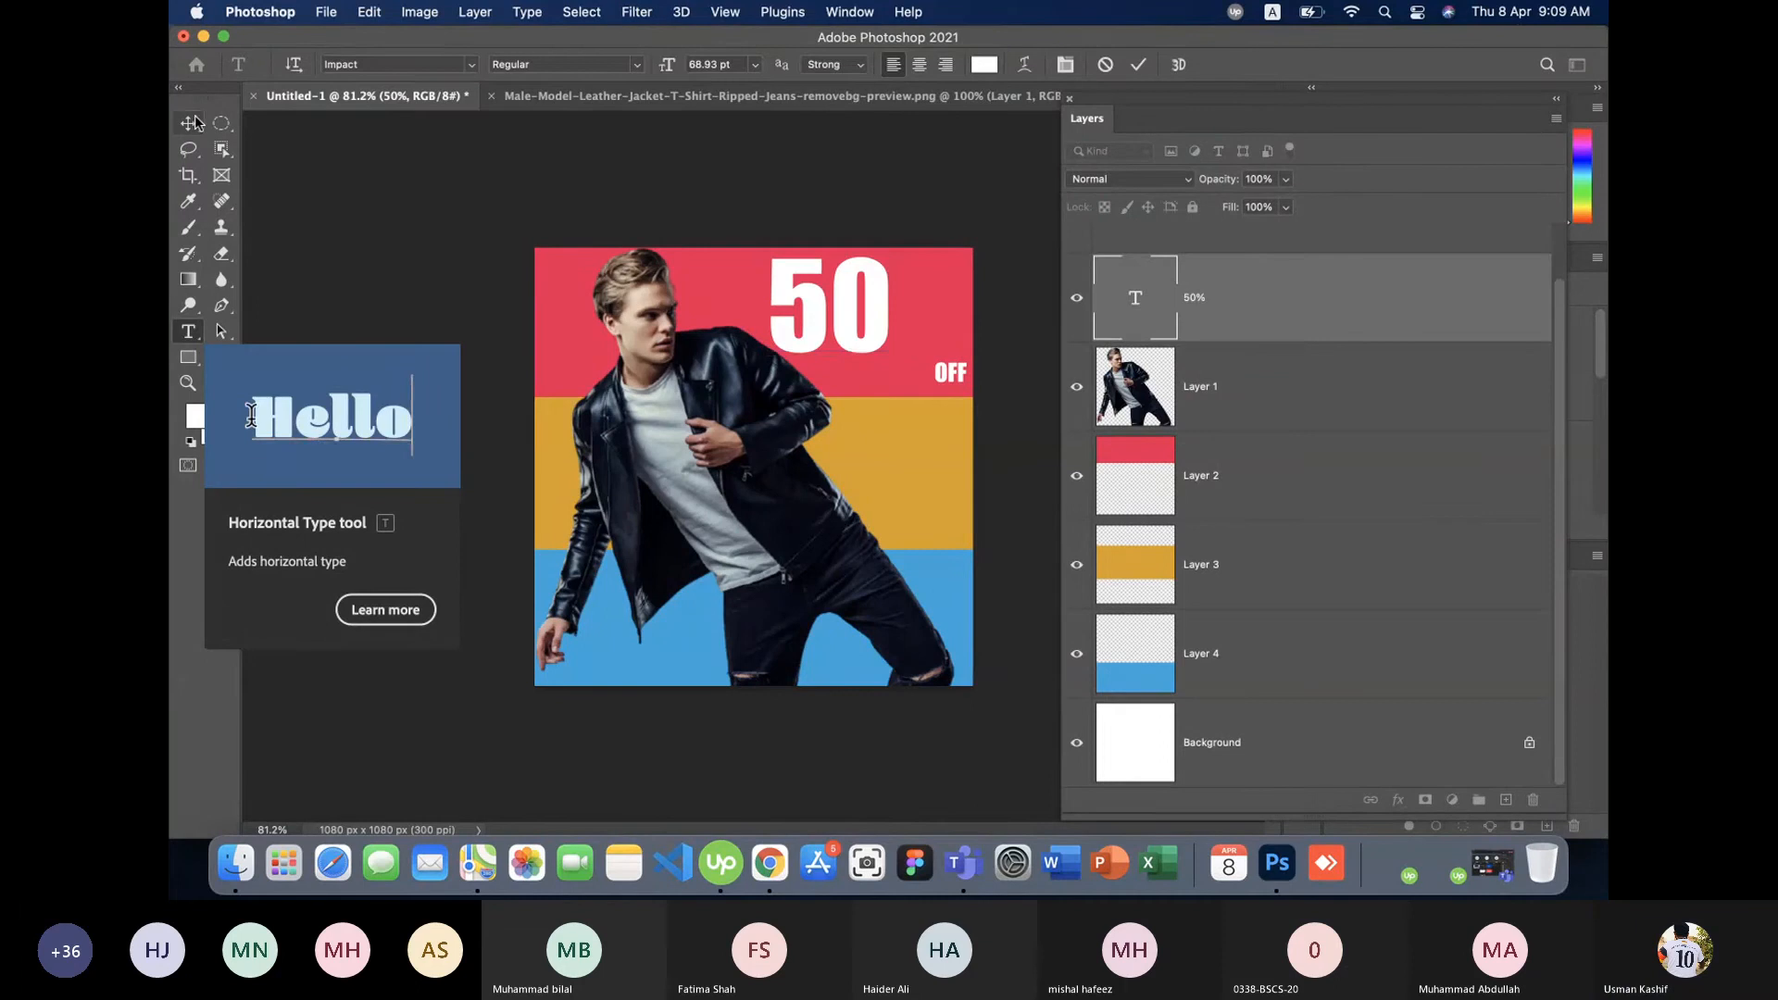
{"action": "left_click_drag", "start_coordinate": [879, 356], "coordinate": [920, 380]}
{"action": "key", "text": "Return"}
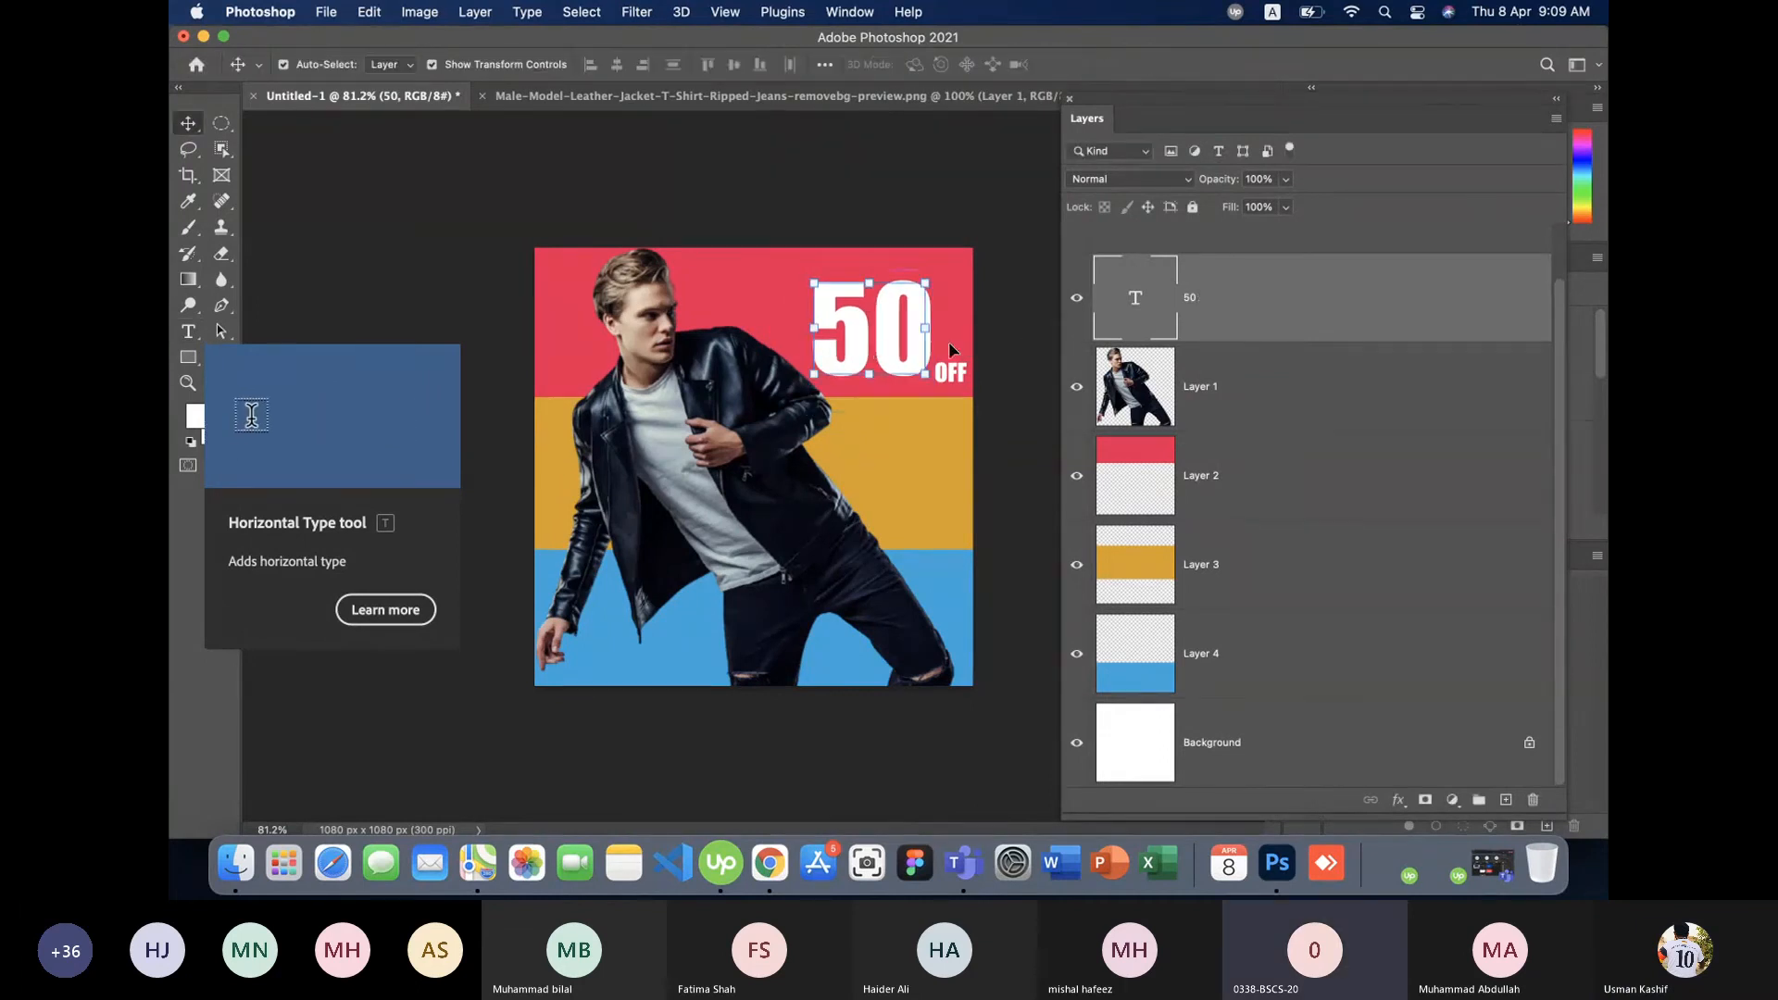
- Move the OFF text beside the model's head and enlarge the 50 to about 137% within the red band
{"action": "left_click", "coordinate": [989, 350]}
{"action": "left_click_drag", "start_coordinate": [966, 377], "coordinate": [769, 298]}
{"action": "left_click_drag", "start_coordinate": [920, 297], "coordinate": [953, 278]}
{"action": "left_click_drag", "start_coordinate": [960, 269], "coordinate": [959, 261]}
{"action": "left_click_drag", "start_coordinate": [843, 387], "coordinate": [798, 435]}
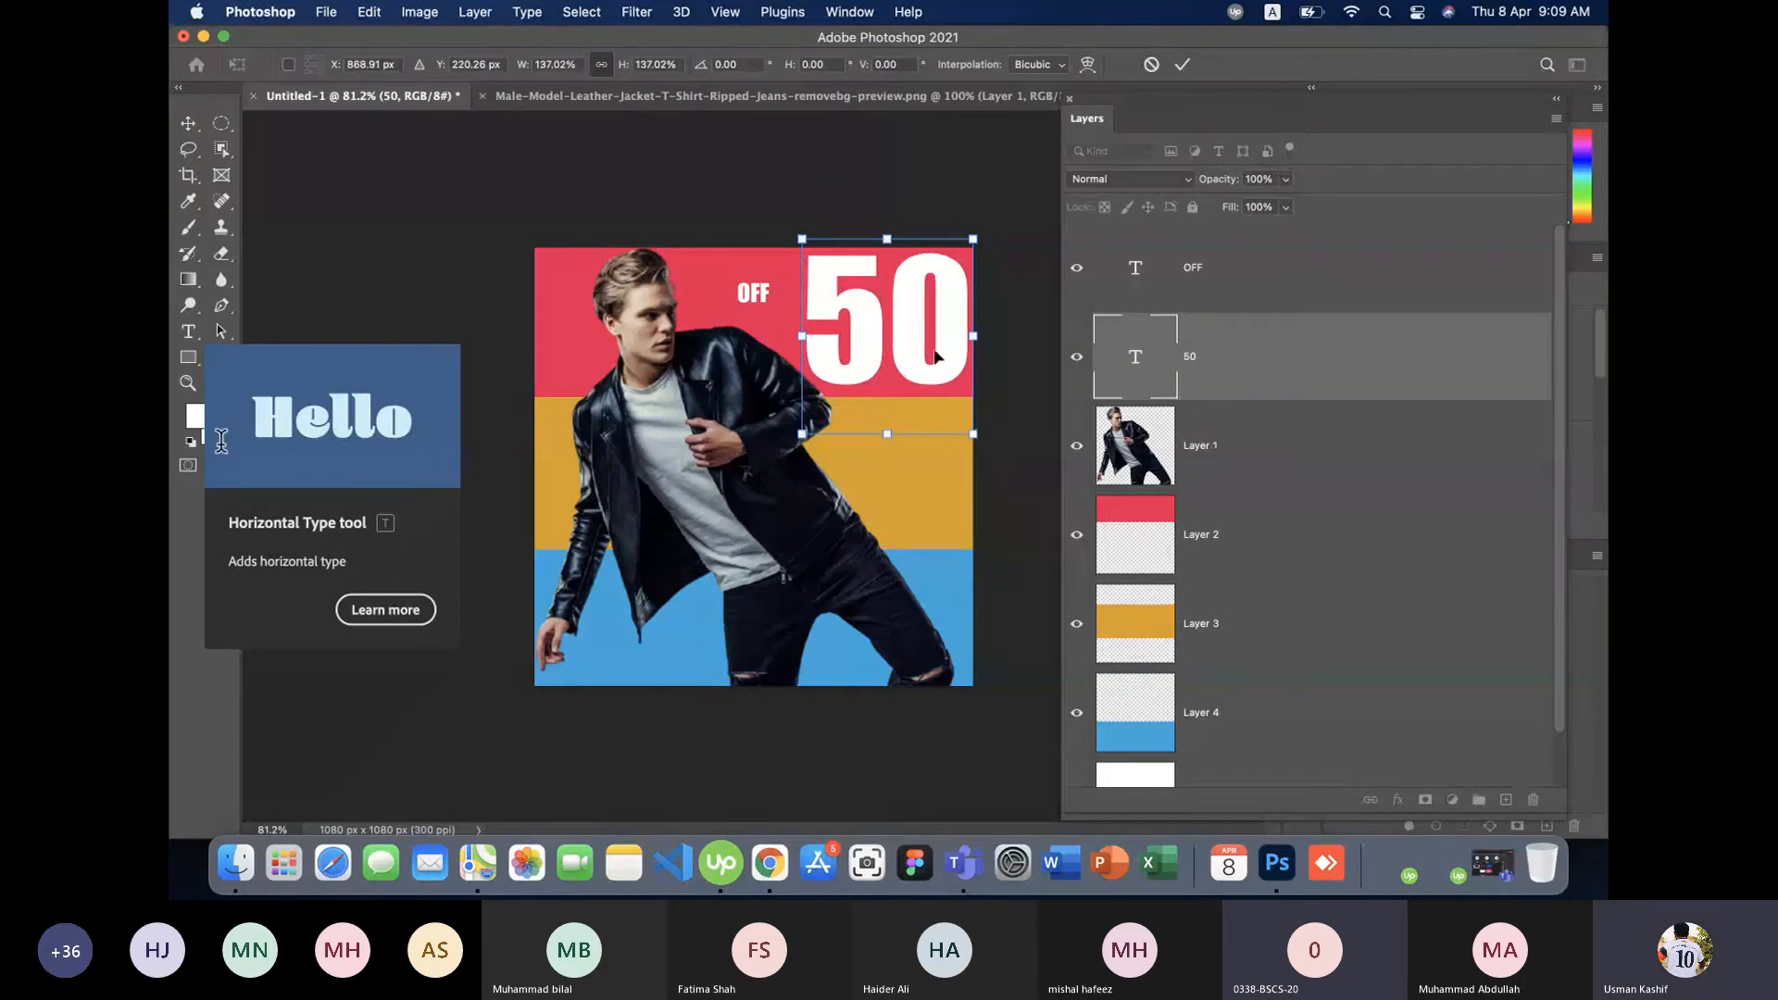
{"action": "key", "text": "Return"}
{"action": "mouse_move", "coordinate": [940, 356]}
{"action": "left_mouse_down"}
{"action": "mouse_move", "coordinate": [961, 428]}
{"action": "mouse_move", "coordinate": [939, 378]}
{"action": "left_mouse_up"}
{"action": "key", "text": "super+t"}
{"action": "key", "text": "Return"}
{"action": "left_click", "coordinate": [1005, 335]}
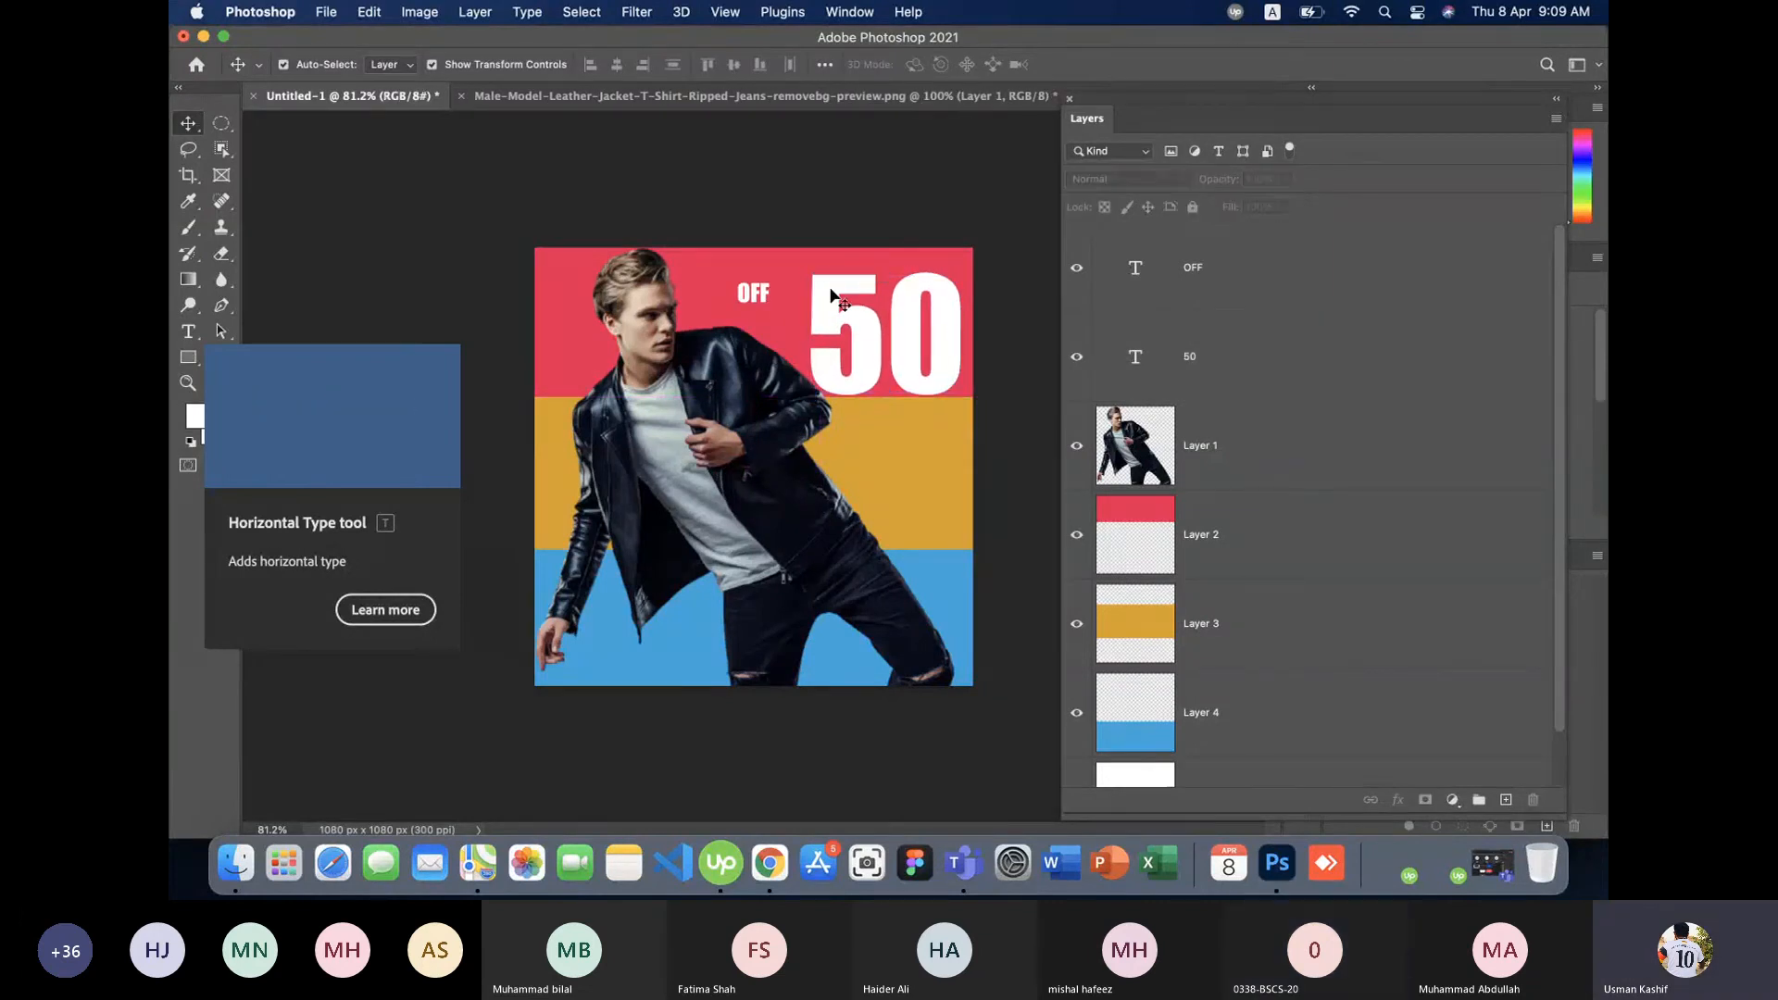
- Move the OFF text directly above the 5 near the poster's upper edge
{"action": "left_click_drag", "start_coordinate": [760, 296], "coordinate": [844, 264]}
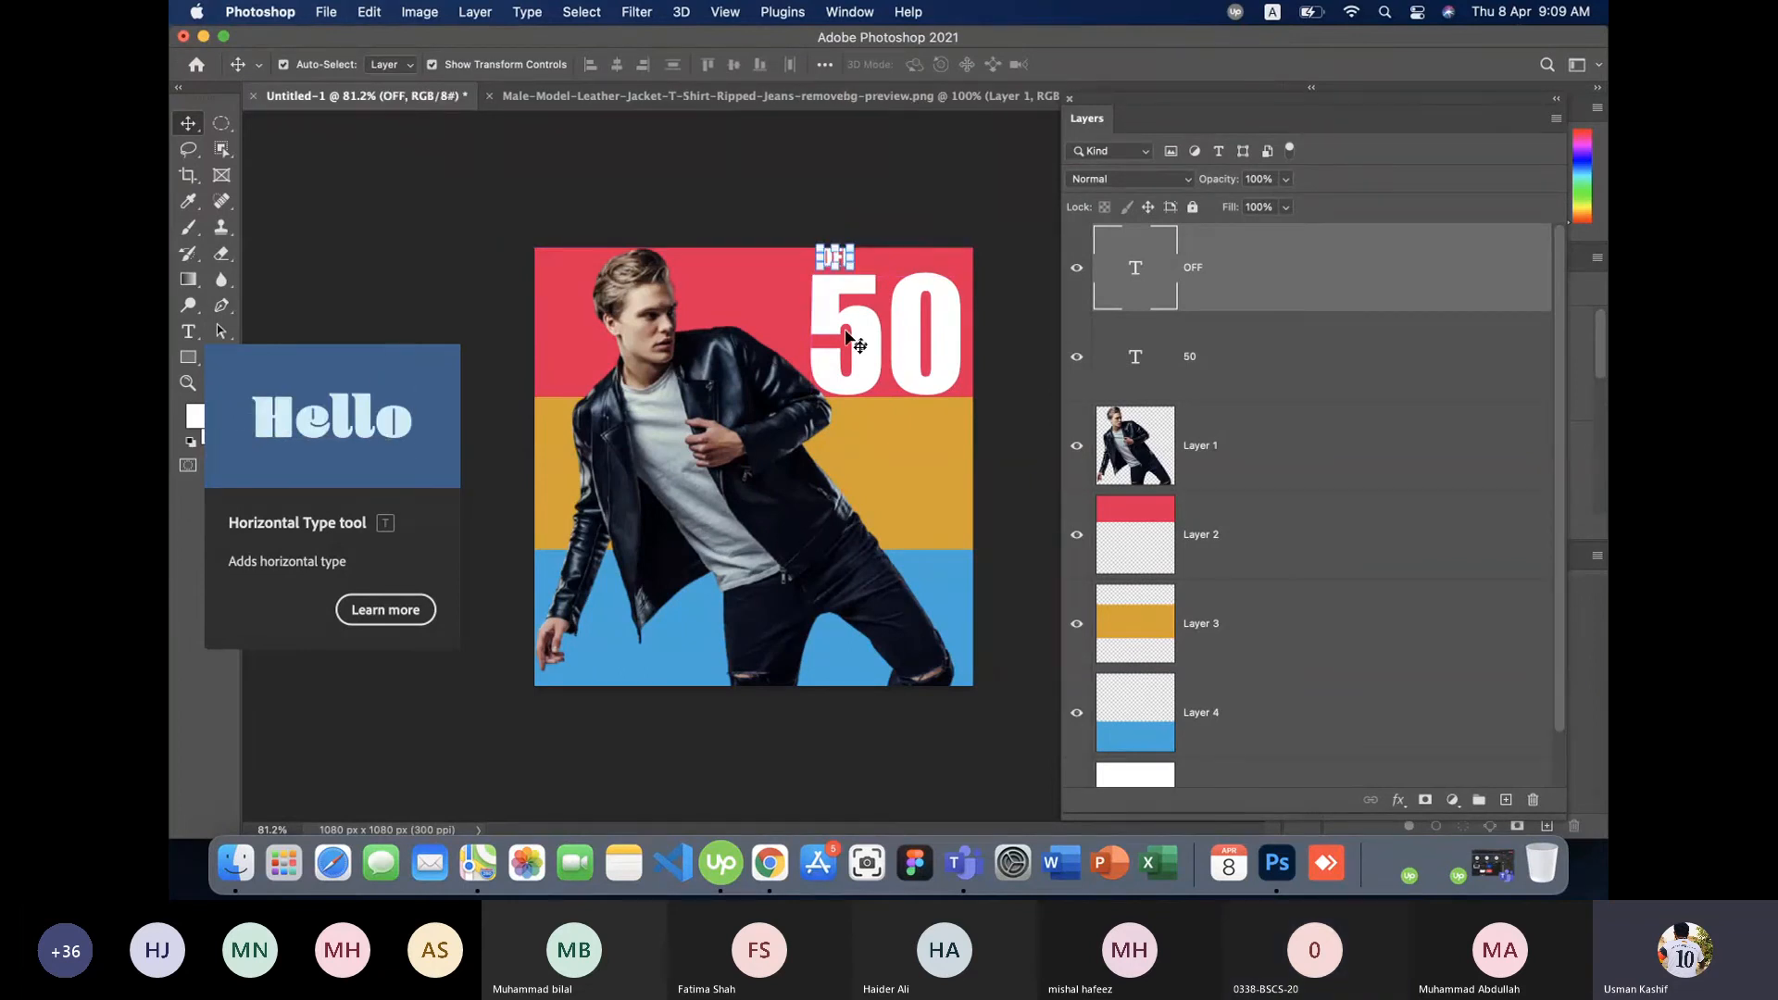
{"action": "key", "text": "super+equal"}
{"action": "key", "text": "super+equal"}
{"action": "key", "text": "super+minus"}
{"action": "key", "text": "super+minus"}
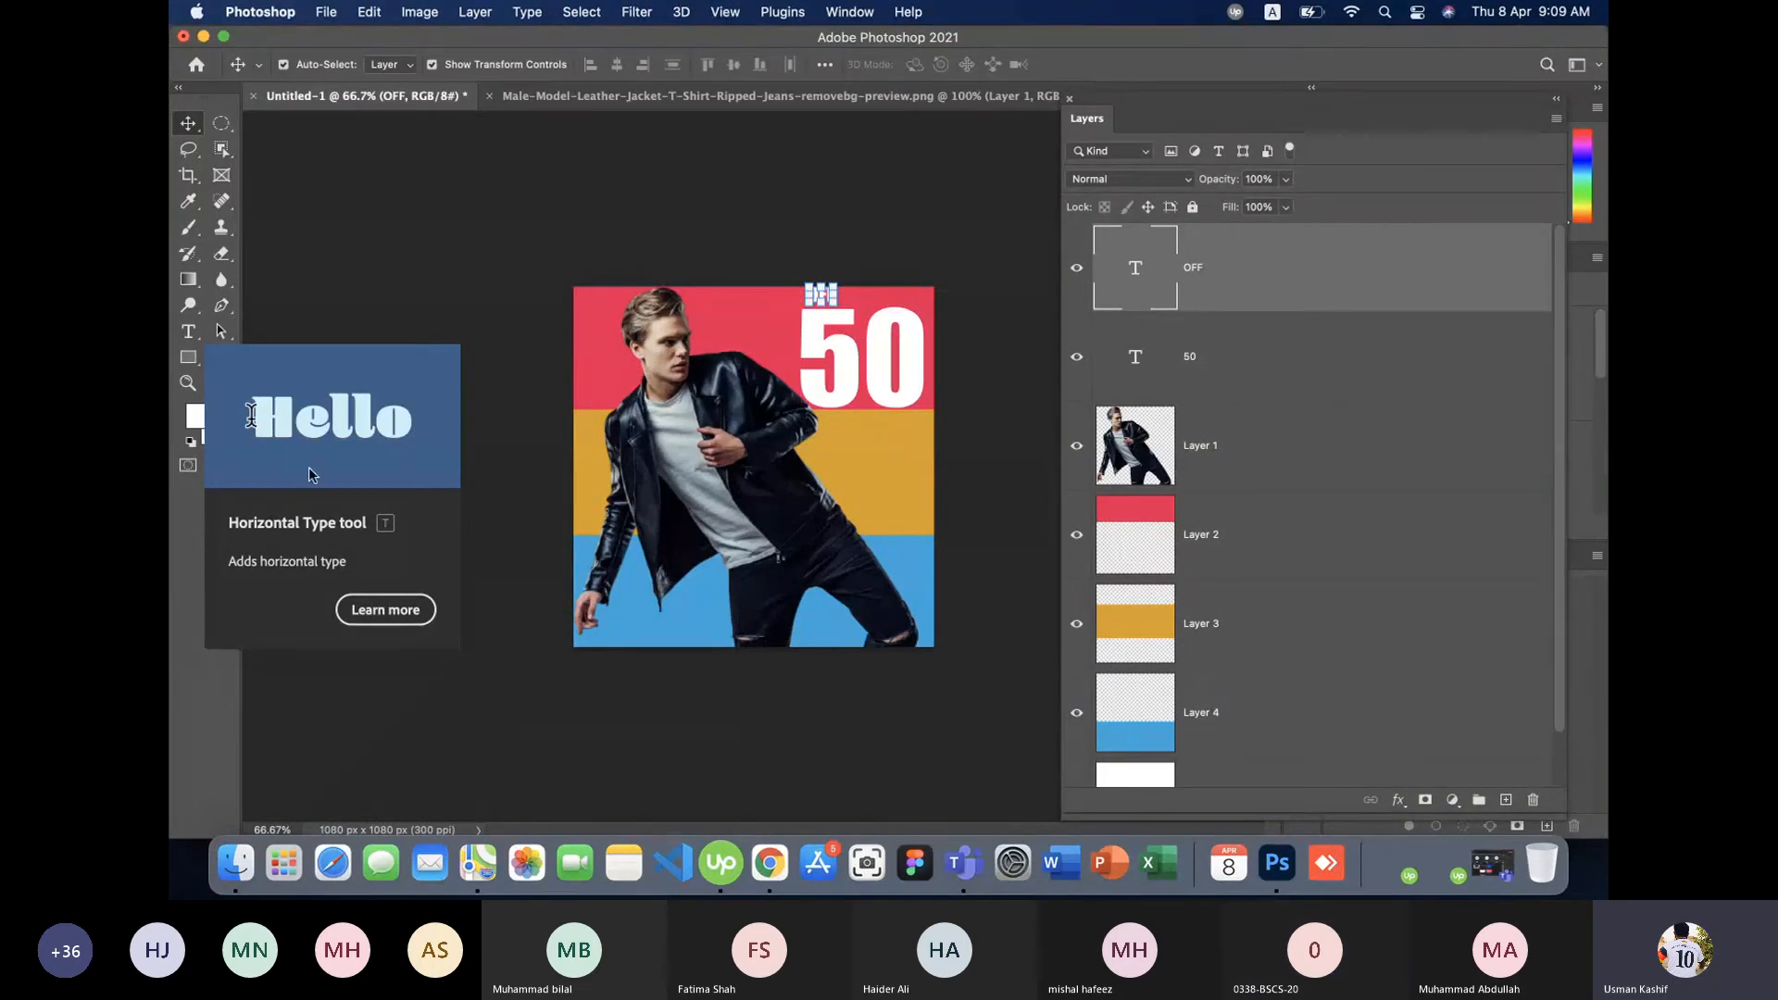
- Examine the poster at different magnifications with the Zoom tool and zoom commands, finishing at 200% on the 50 and OFF text
{"action": "left_click", "coordinate": [188, 382]}
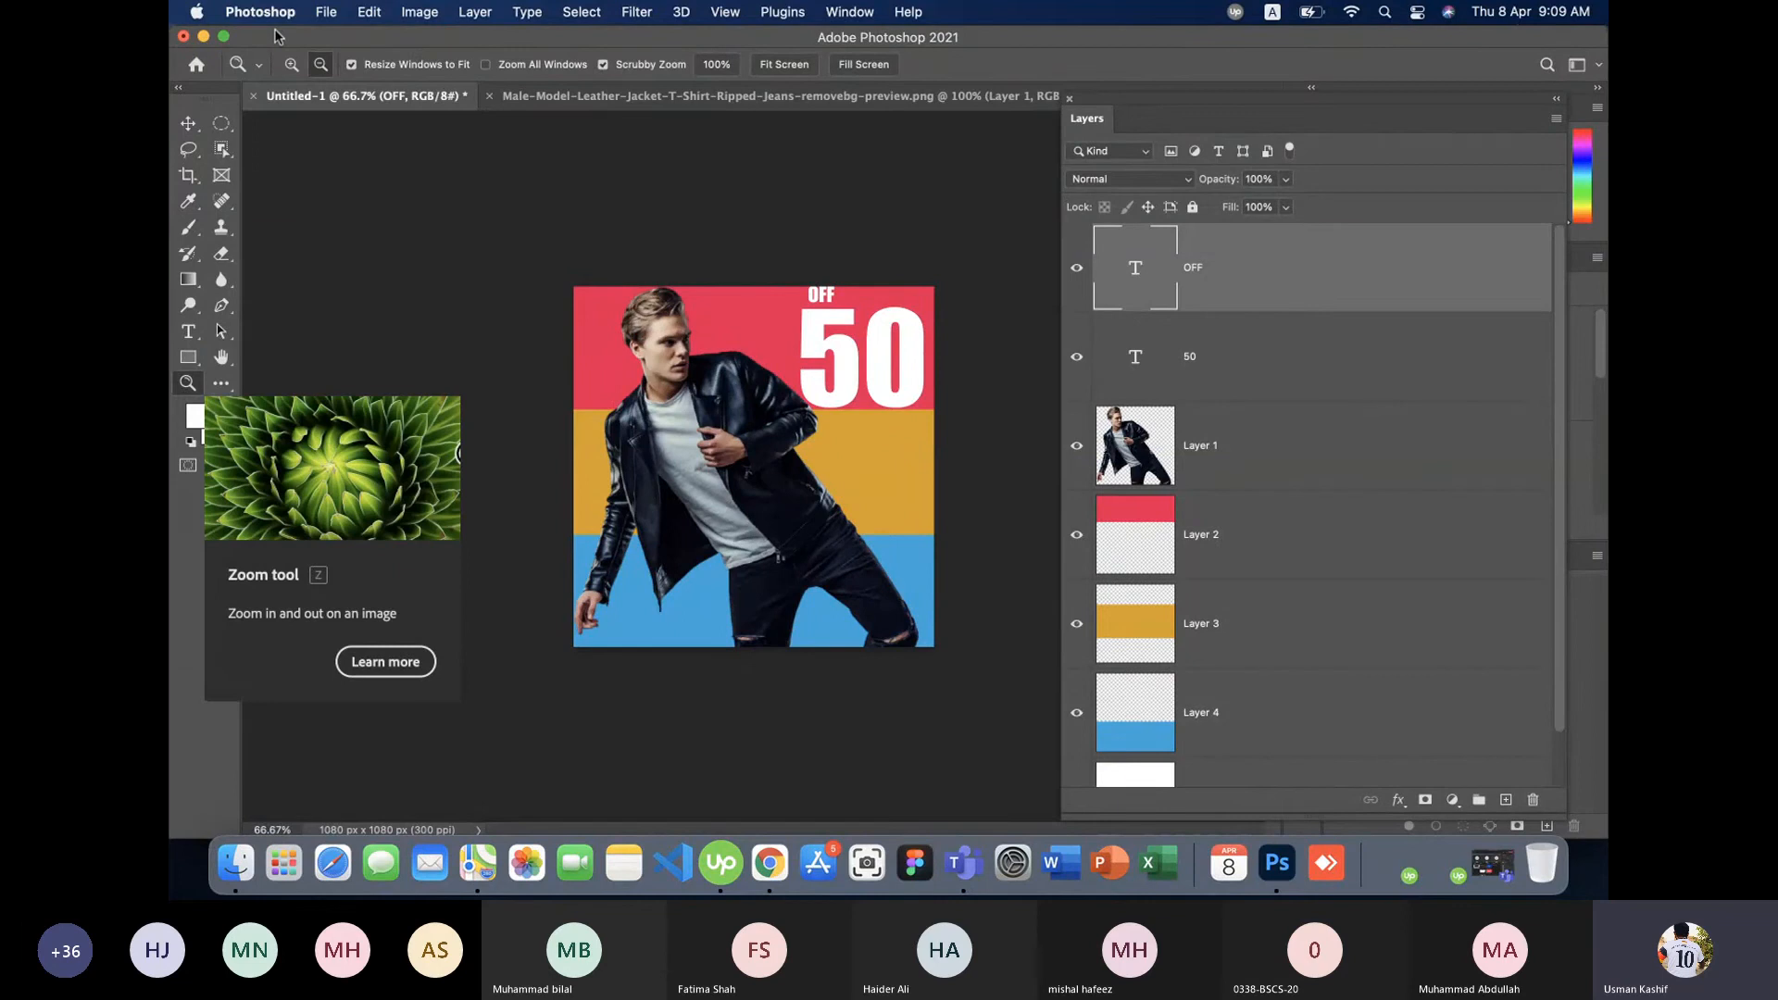
{"action": "double_click", "coordinate": [873, 308]}
{"action": "left_click", "coordinate": [876, 234]}
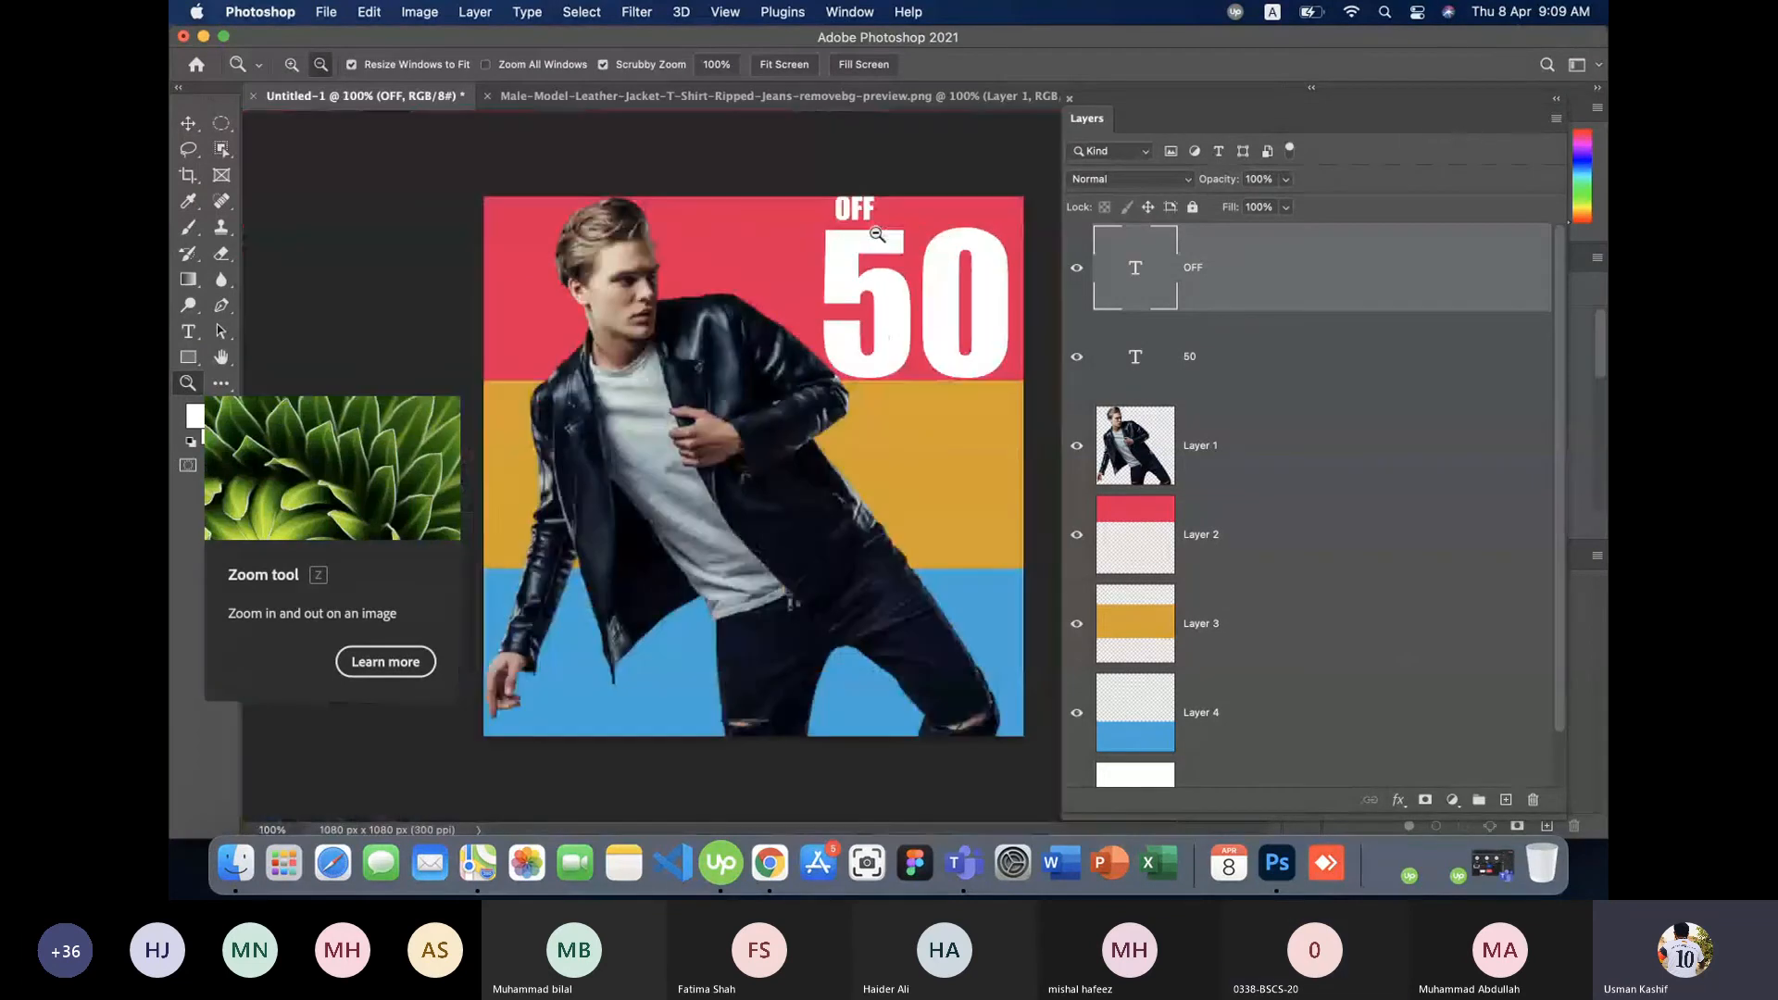
{"action": "left_click", "coordinate": [914, 464]}
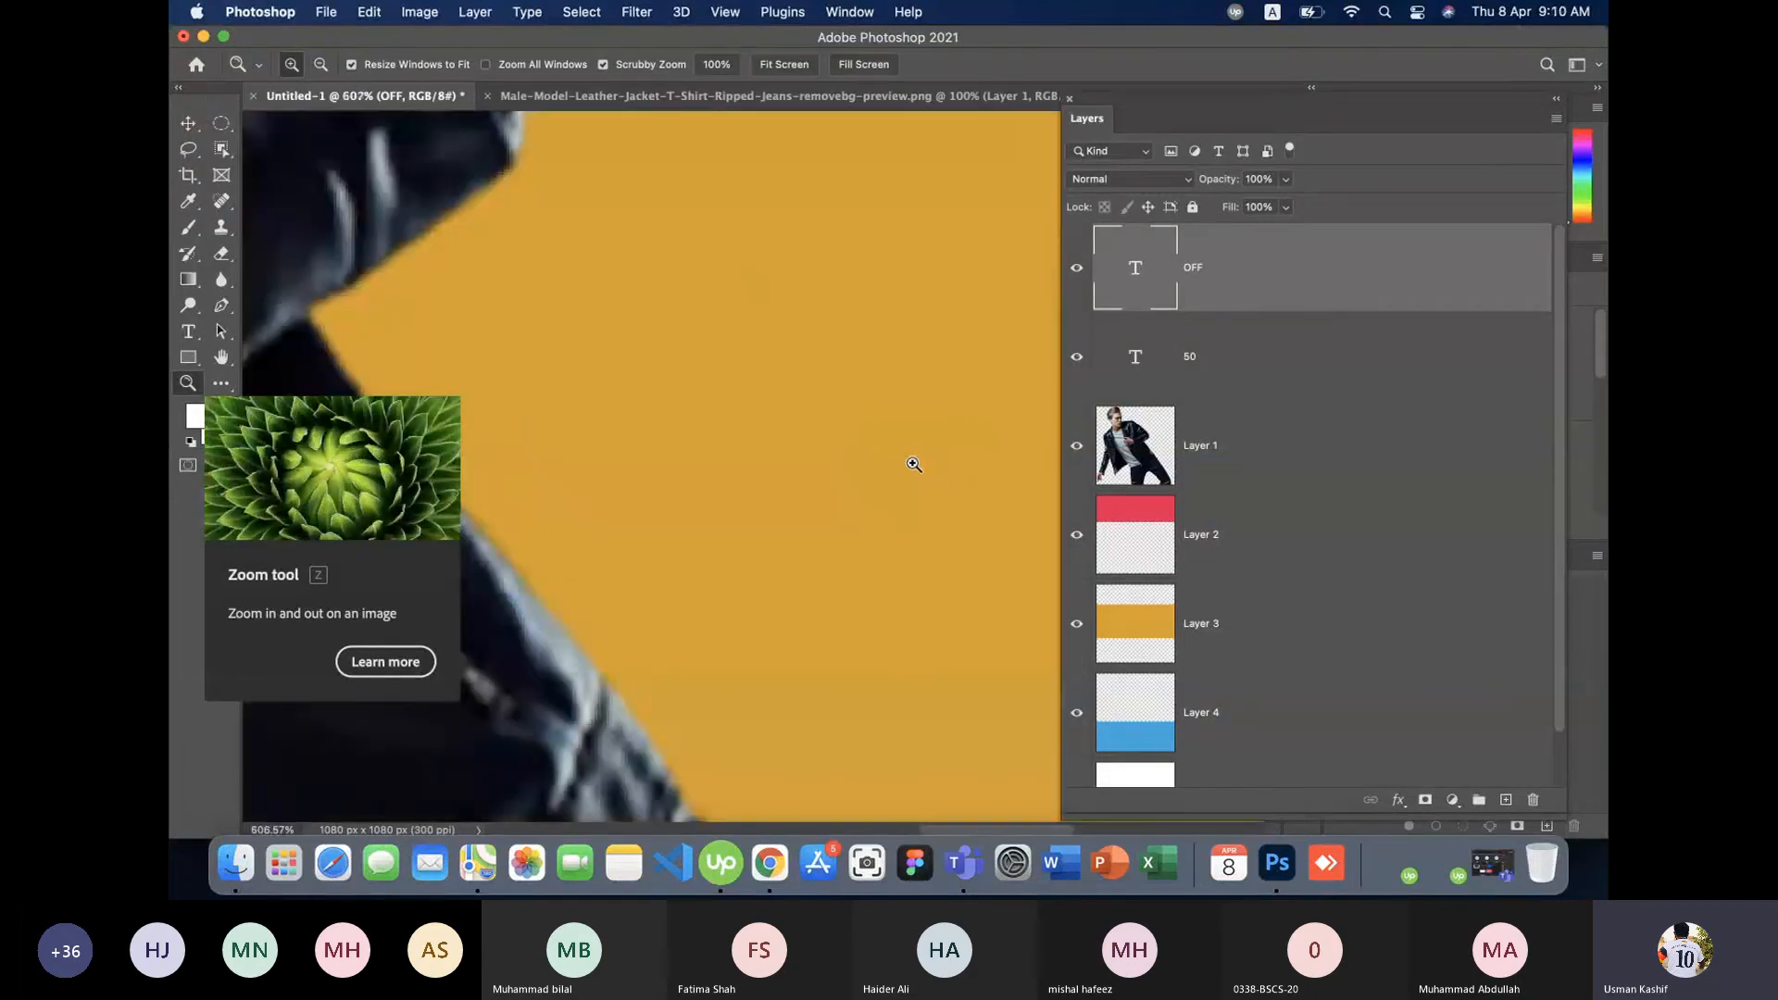
{"action": "left_click_drag", "start_coordinate": [914, 465], "coordinate": [951, 465]}
{"action": "left_click", "coordinate": [189, 125]}
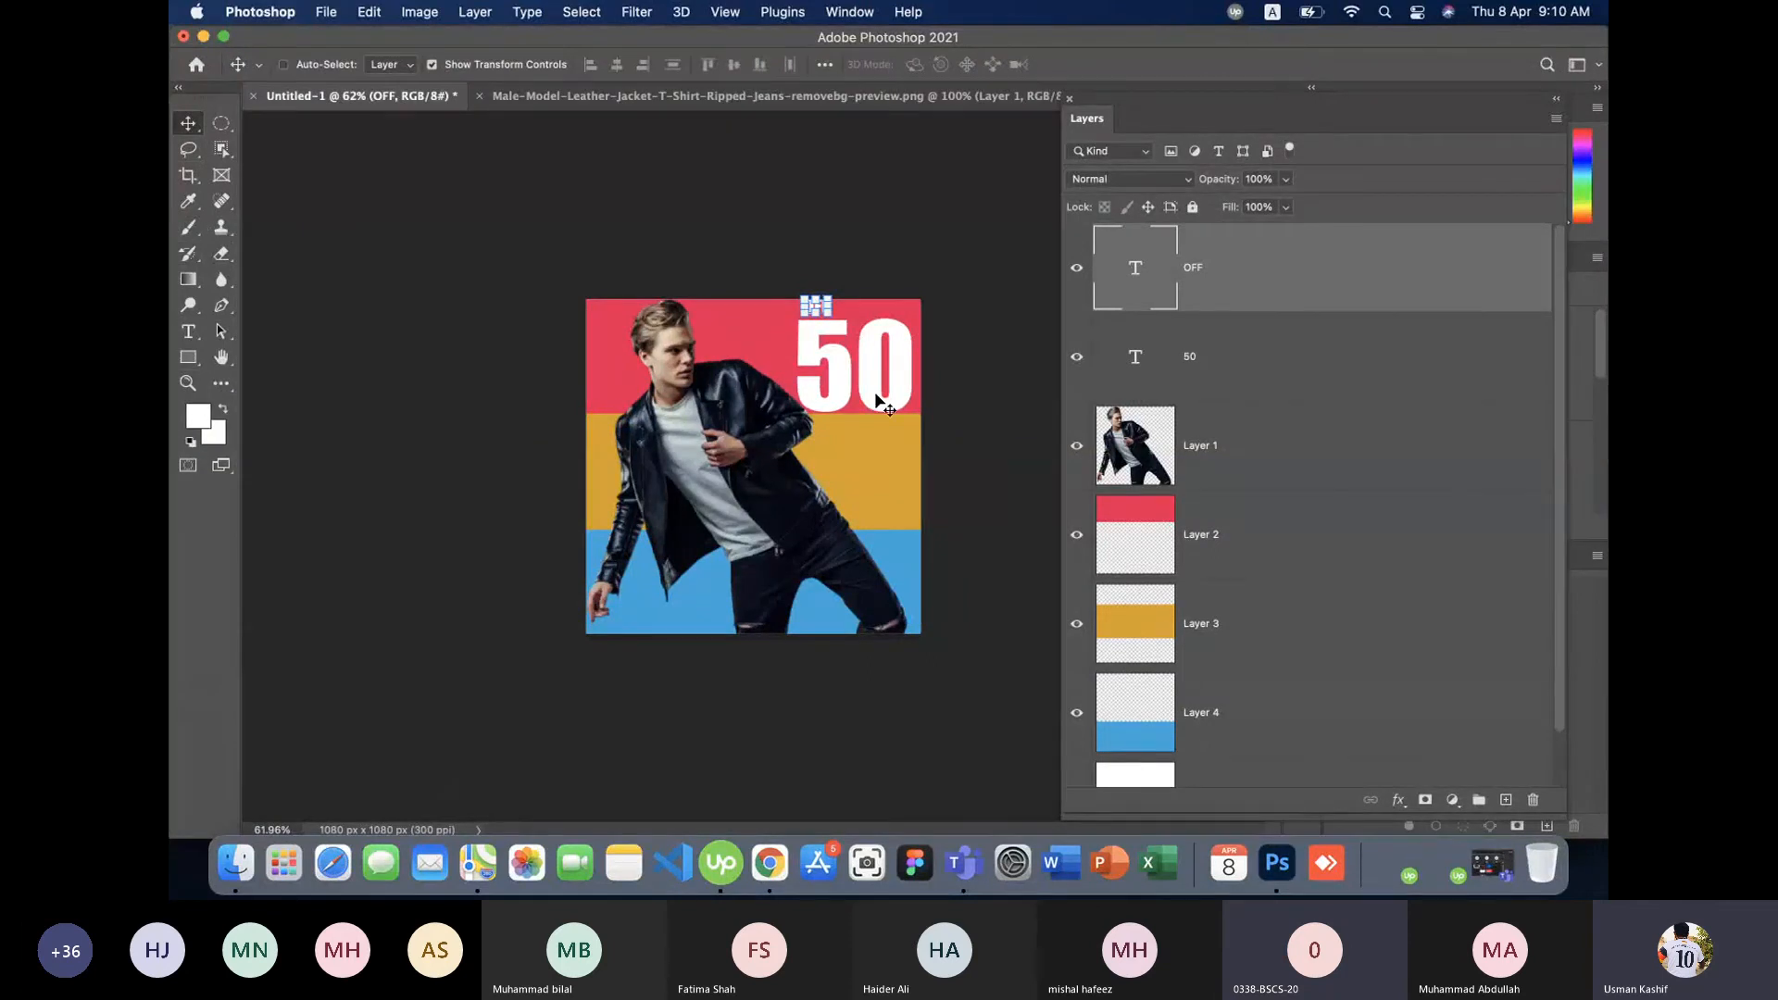
{"action": "key", "text": "super+equal"}
{"action": "key", "text": "super+equal"}
{"action": "key", "text": "super+equal"}
{"action": "key", "text": "super+equal"}
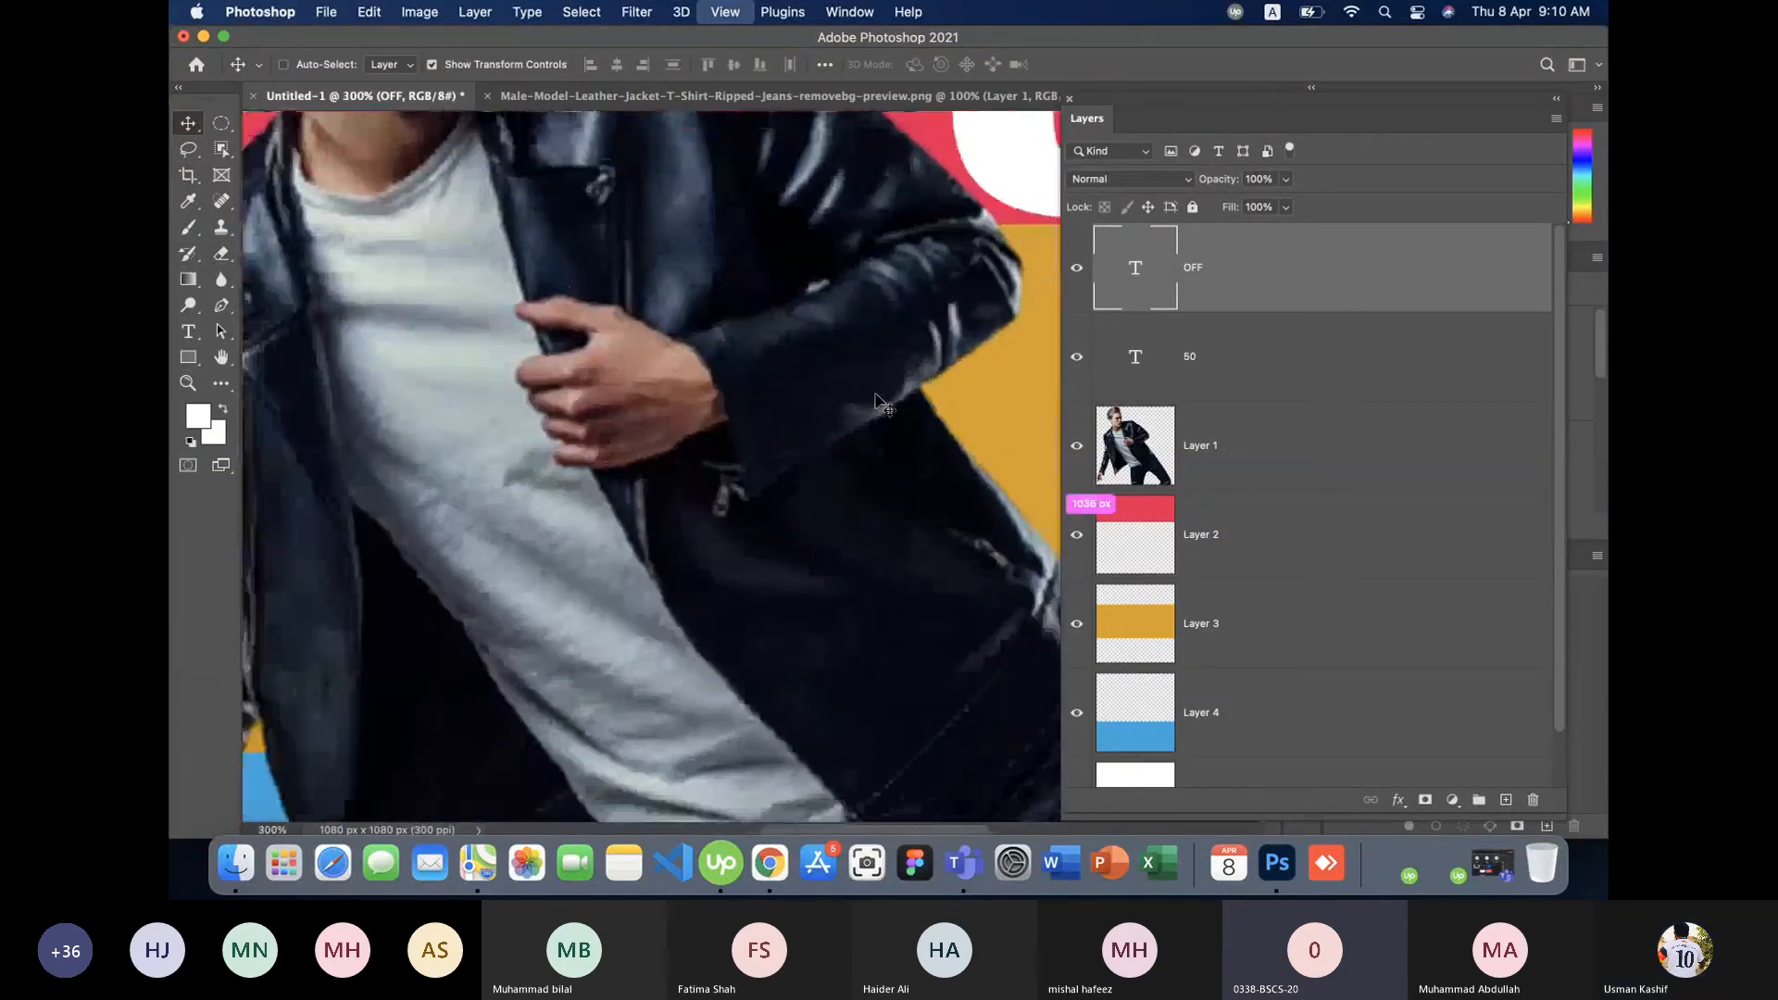
{"action": "key", "text": "super+minus"}
{"action": "key", "text": "super+minus"}
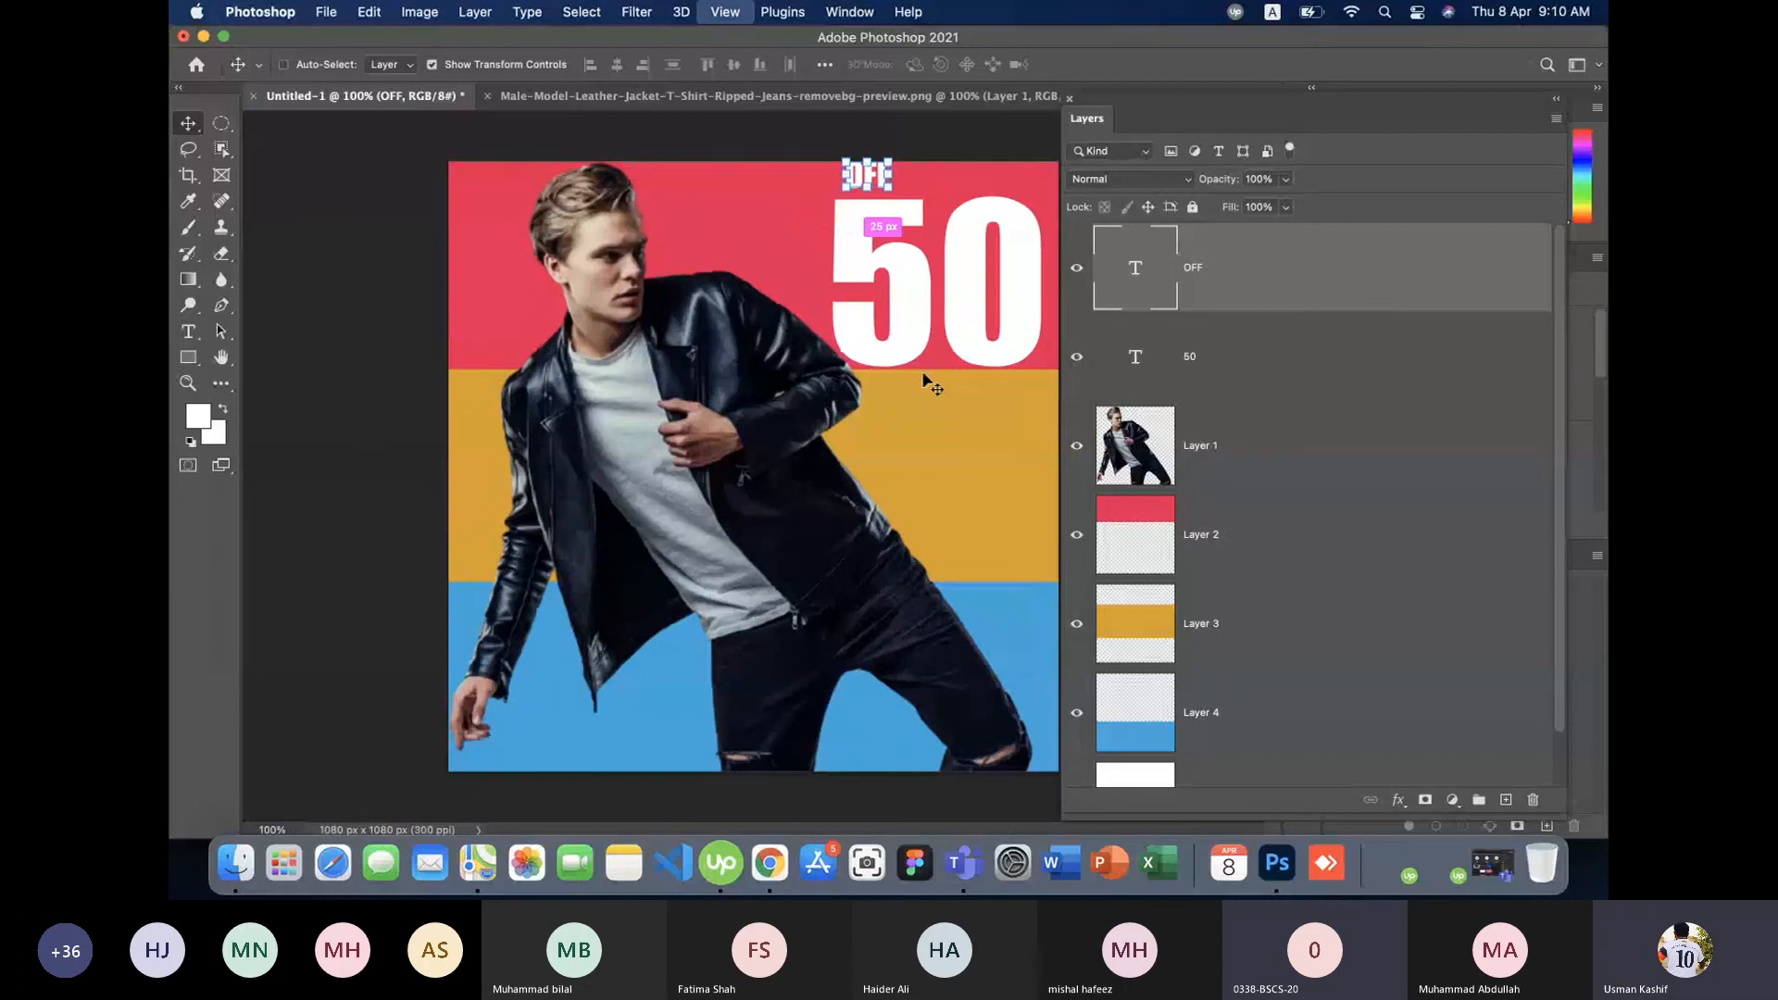
{"action": "key", "text": "super+equal"}
{"action": "left_click_drag", "start_coordinate": [928, 320], "coordinate": [680, 438]}
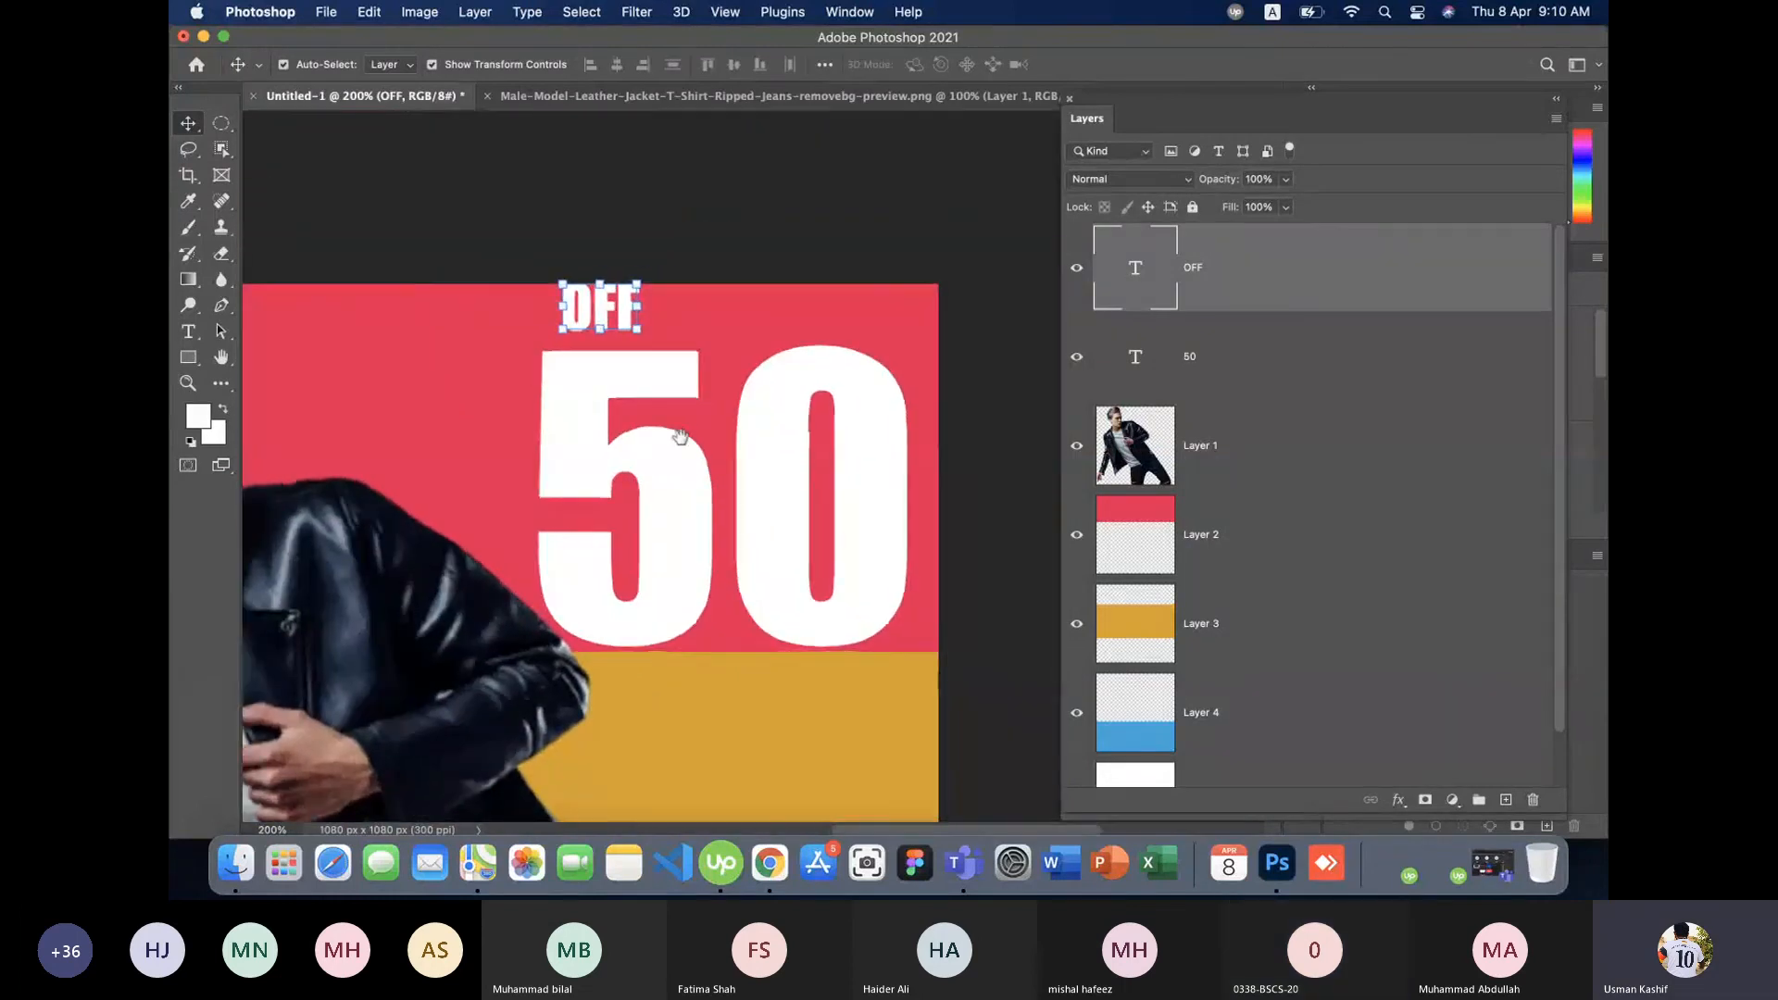
- Replace the OFF text above the 50 with UPTO in capitals
{"action": "left_click", "coordinate": [879, 538]}
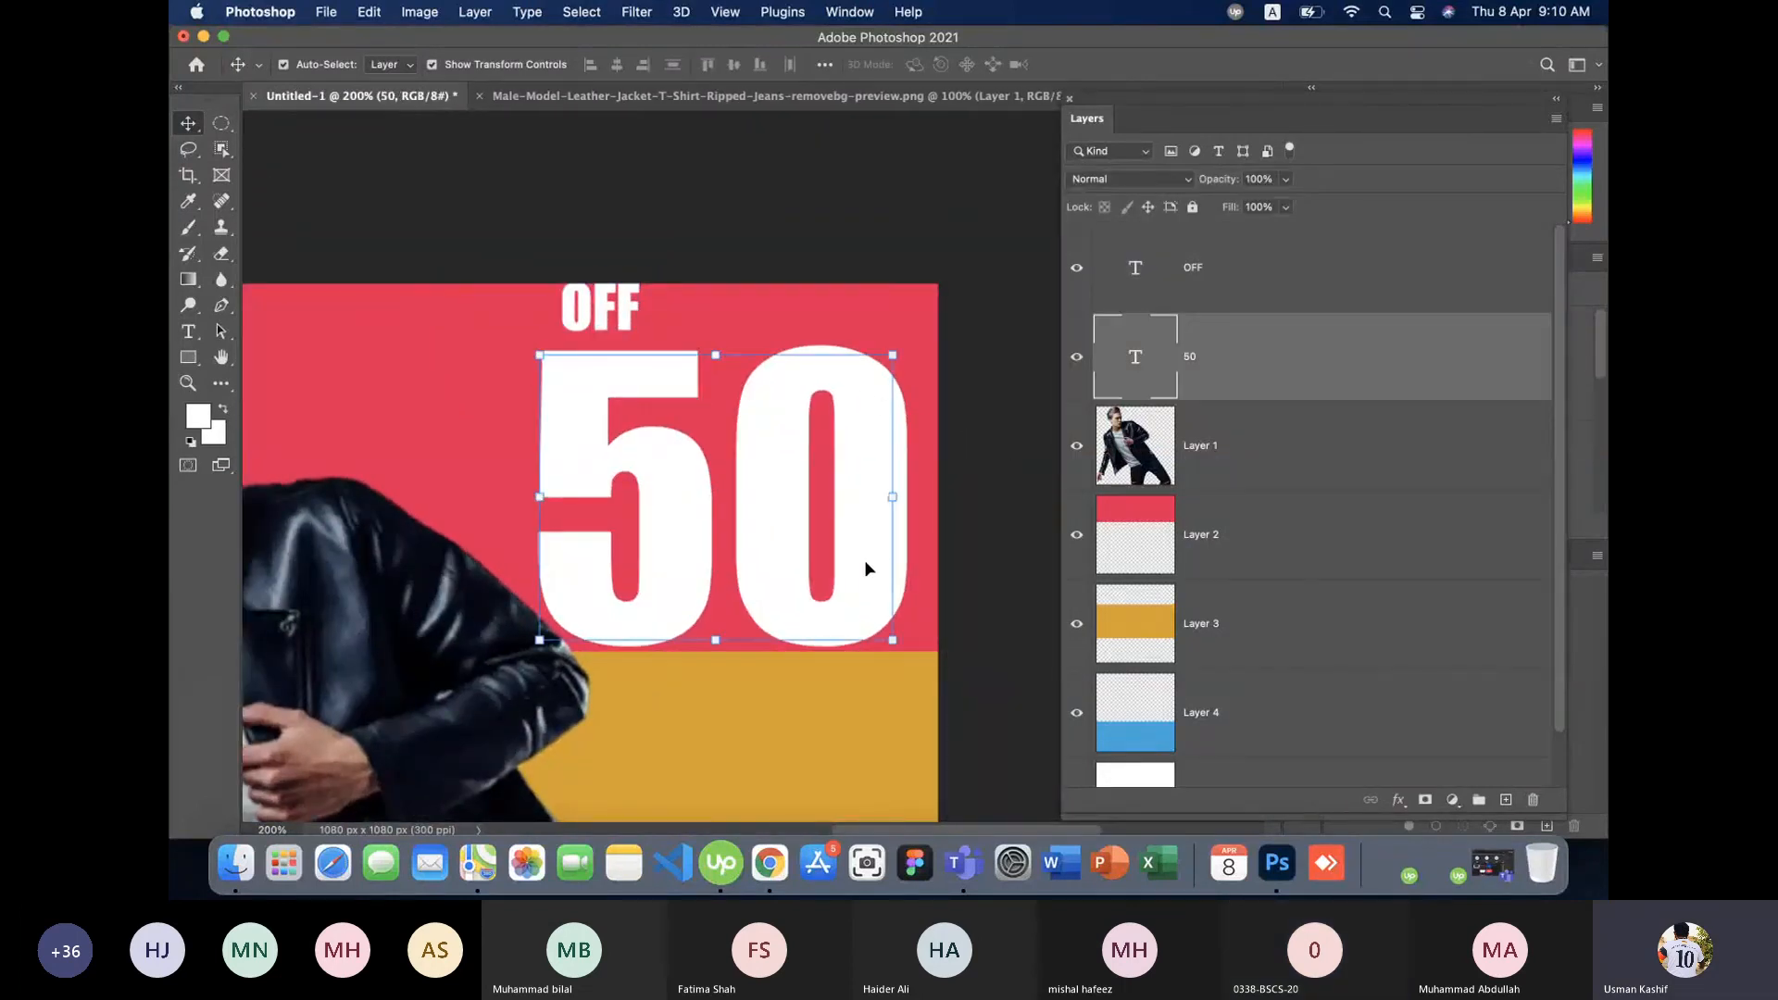
{"action": "mouse_move", "coordinate": [867, 567]}
{"action": "left_mouse_down"}
{"action": "mouse_move", "coordinate": [854, 575]}
{"action": "mouse_move", "coordinate": [875, 575]}
{"action": "left_mouse_up"}
{"action": "double_click", "coordinate": [623, 329]}
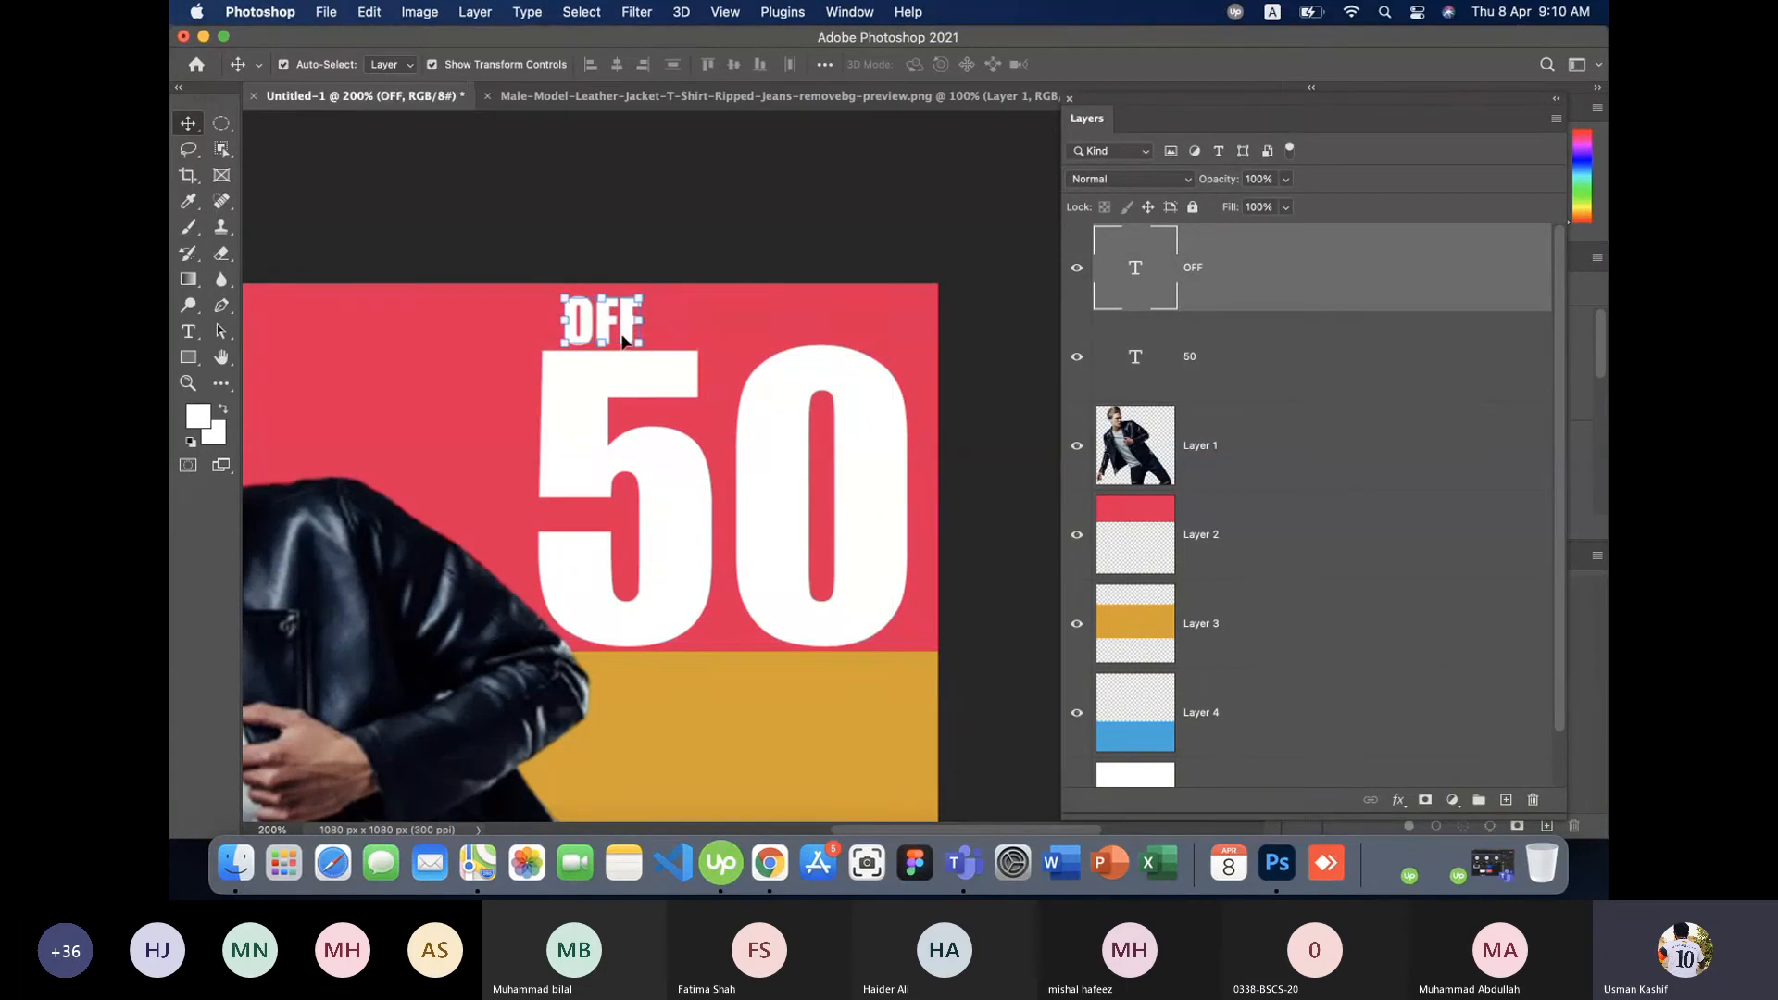
{"action": "left_click", "coordinate": [580, 327]}
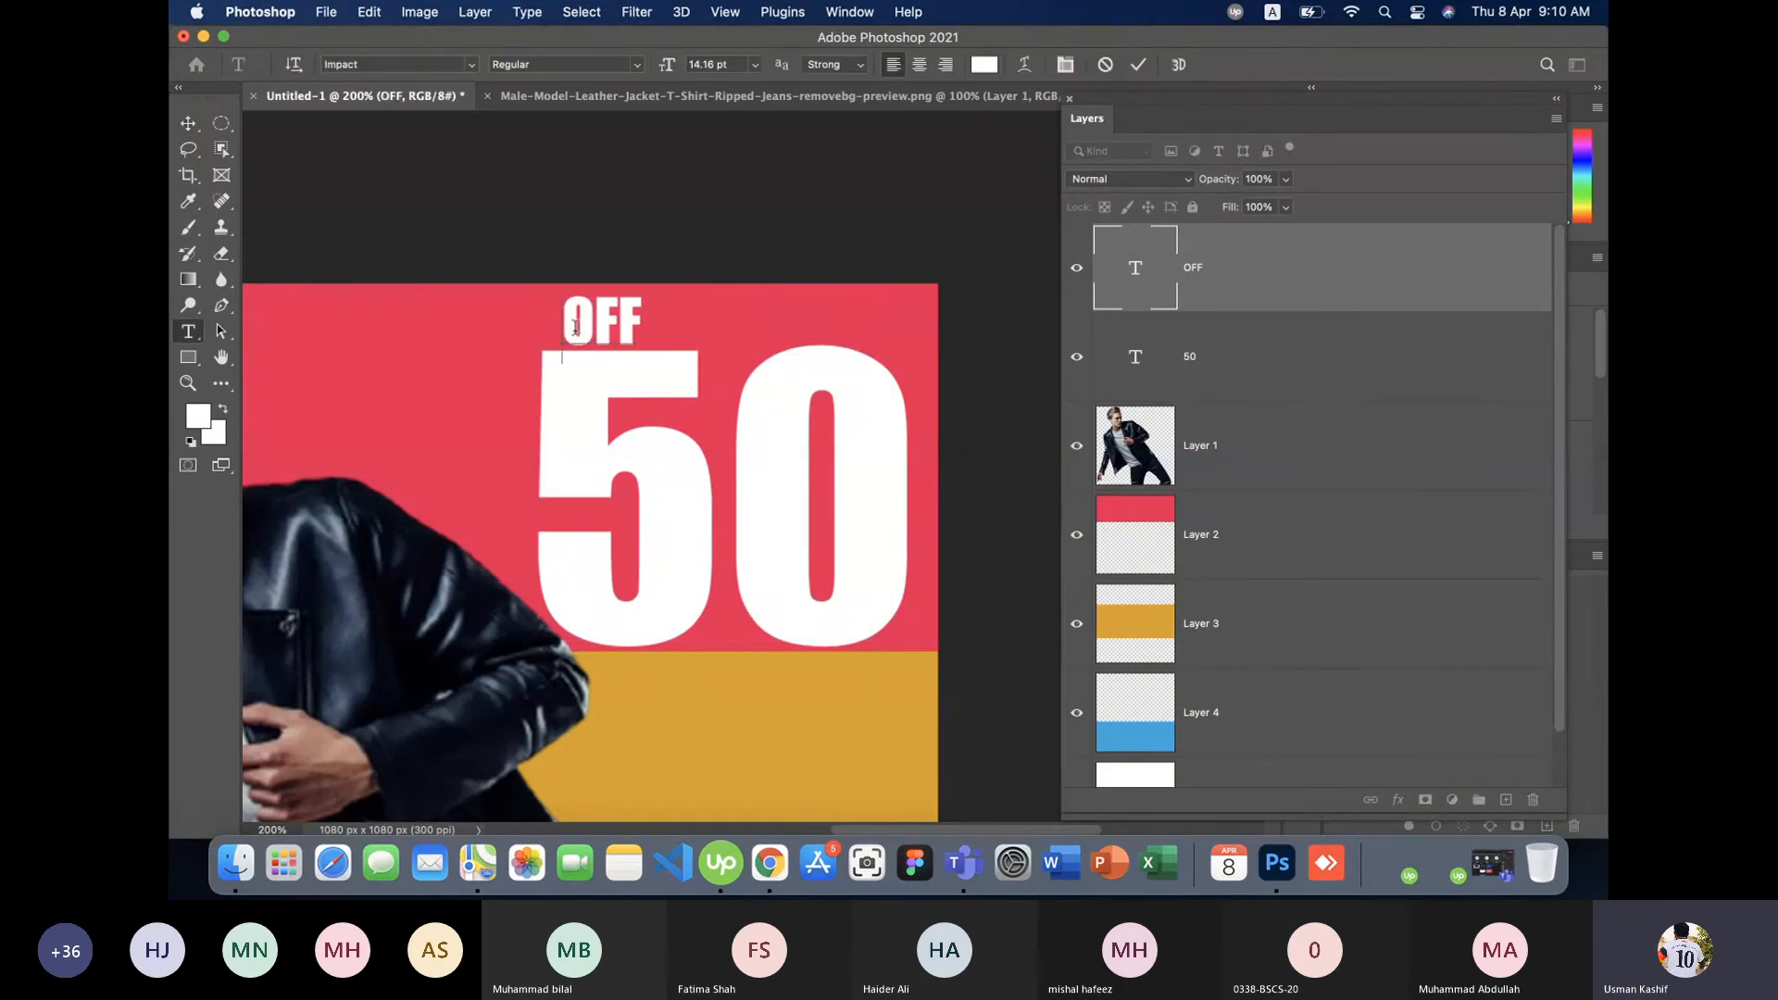
{"action": "left_click_drag", "start_coordinate": [551, 298], "coordinate": [643, 324]}
{"action": "type", "text": "upto"}
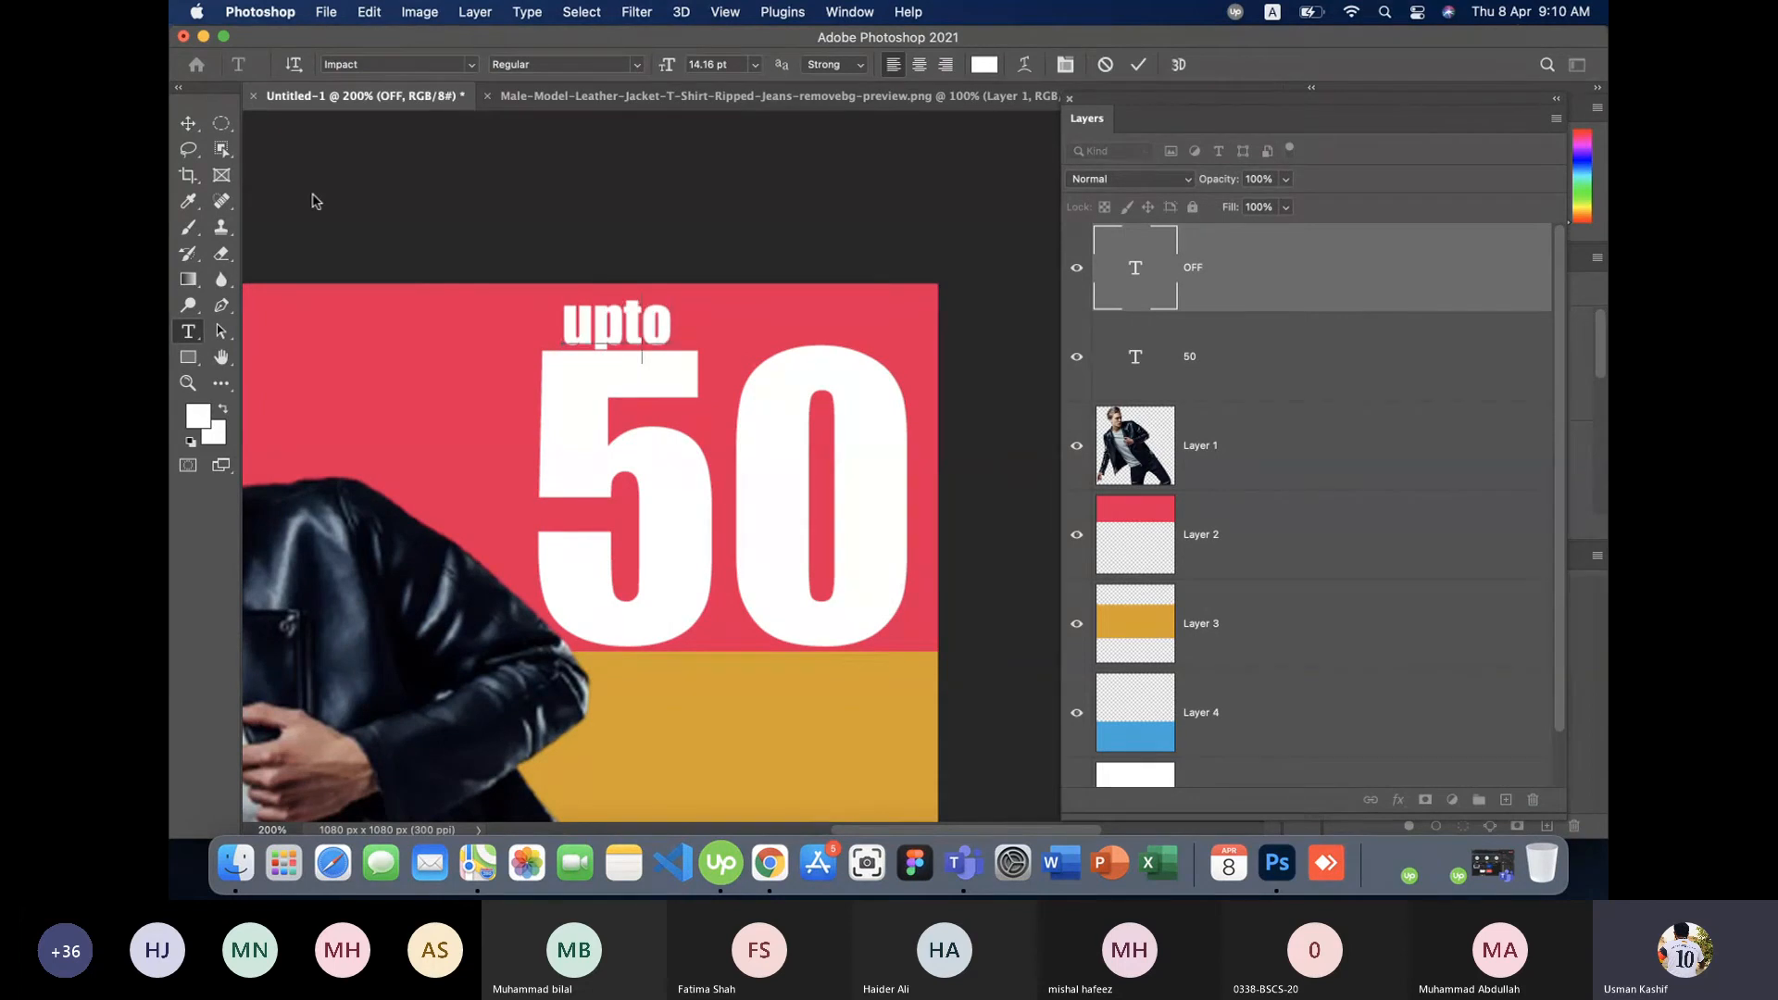
{"action": "key", "text": "BackSpace"}
{"action": "key", "text": "BackSpace"}
{"action": "key", "text": "BackSpace"}
{"action": "key", "text": "BackSpace"}
{"action": "type", "text": "UPTO"}
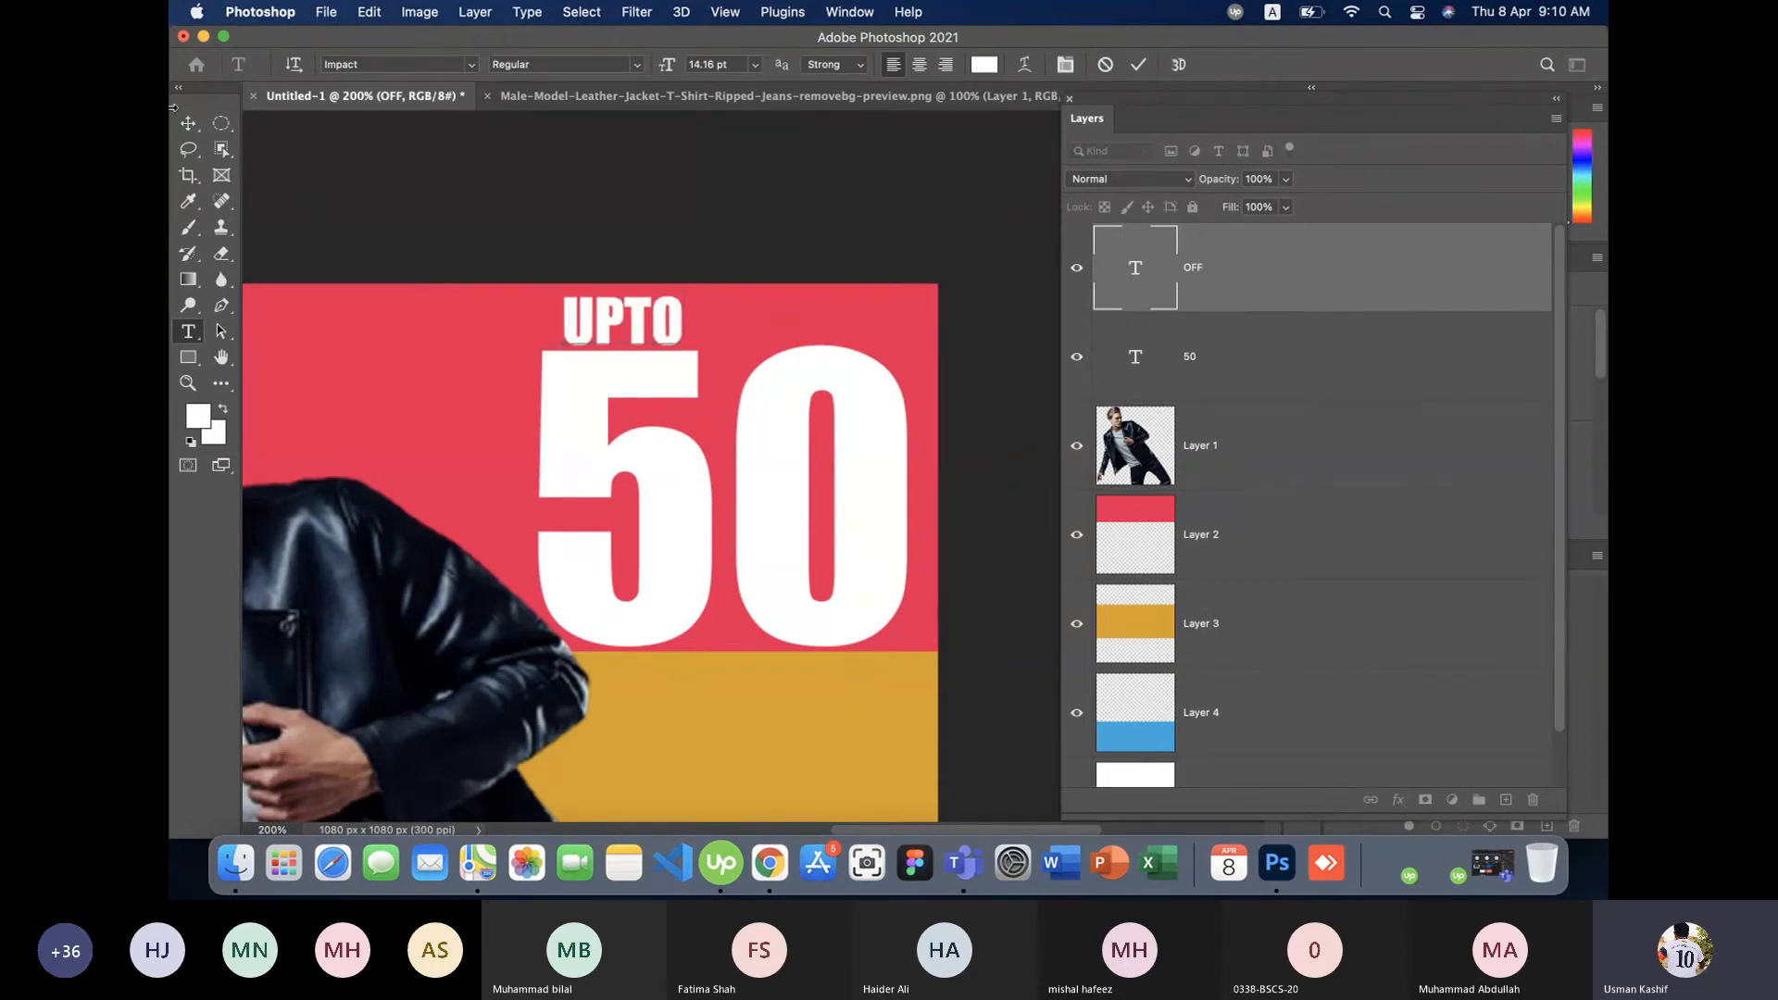
- Align the UPTO text with the left edge of the 5, just above it
{"action": "left_click", "coordinate": [188, 123]}
{"action": "mouse_move", "coordinate": [641, 335]}
{"action": "left_mouse_down"}
{"action": "mouse_move", "coordinate": [619, 333]}
{"action": "mouse_move", "coordinate": [663, 294]}
{"action": "mouse_move", "coordinate": [620, 322]}
{"action": "left_mouse_up"}
{"action": "left_click", "coordinate": [656, 298]}
{"action": "key", "text": "Return"}
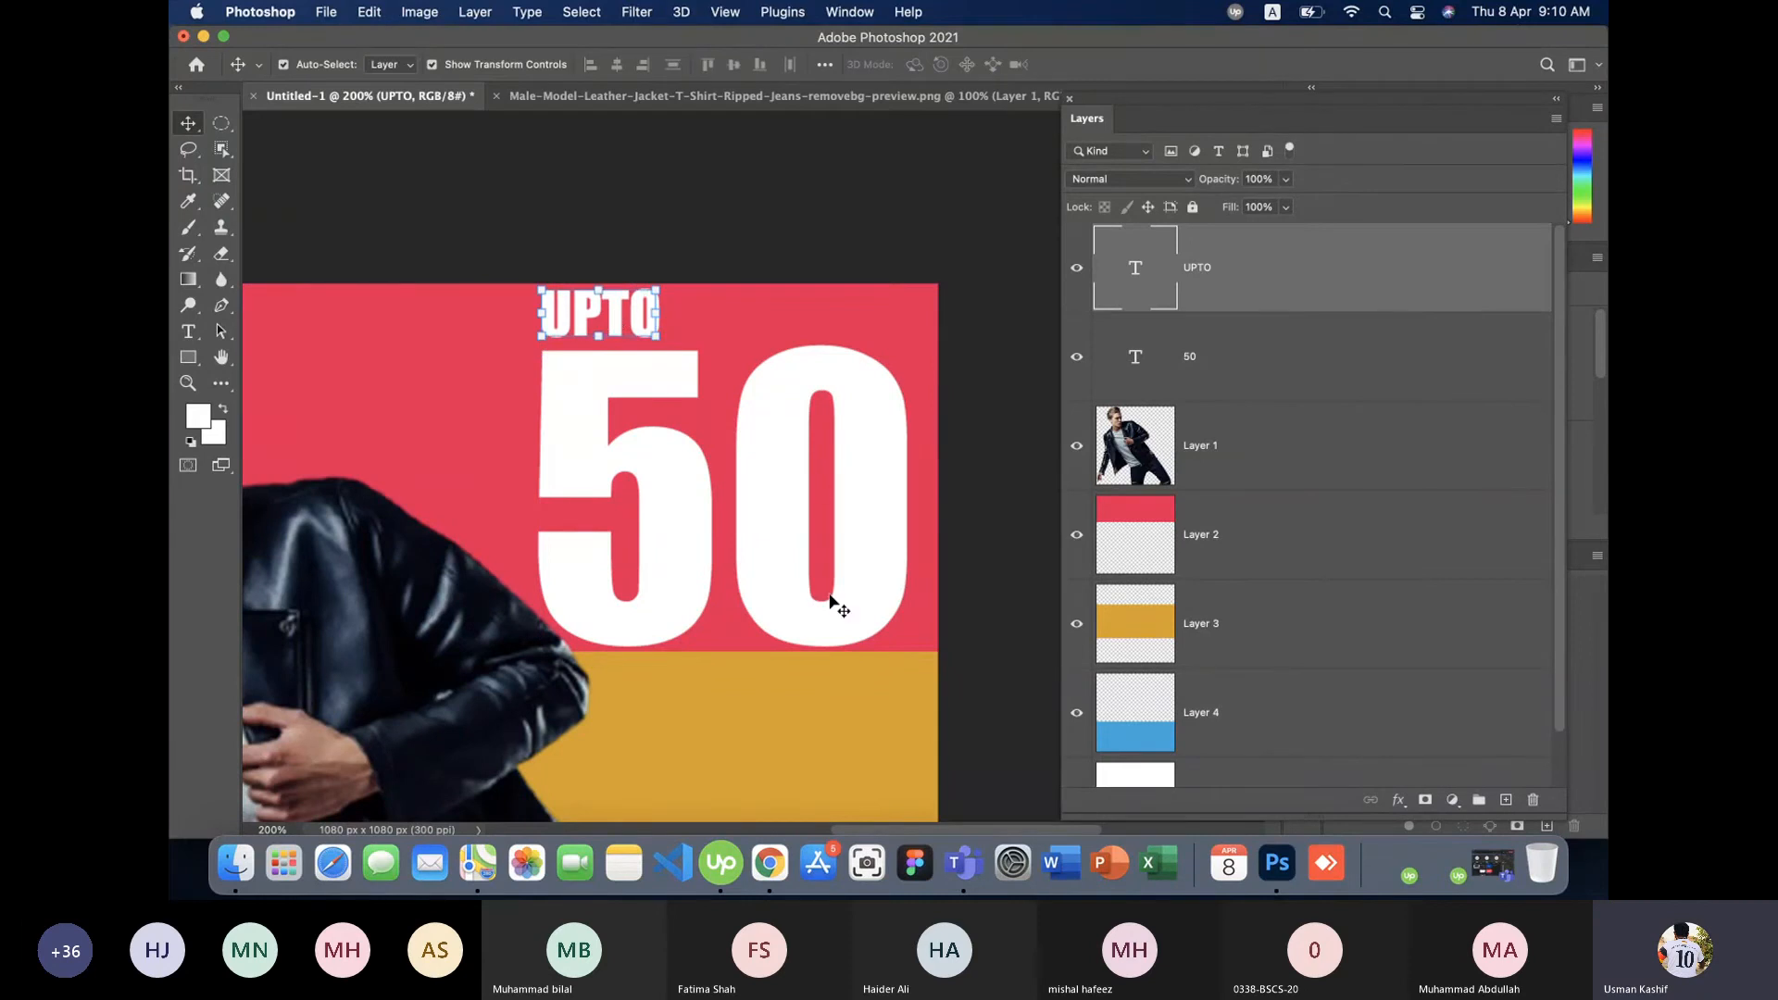
- Scale the 50 text down to about 84%, keeping its upper-left corner in place under UPTO
{"action": "left_click", "coordinate": [871, 637]}
{"action": "key", "text": "super+t"}
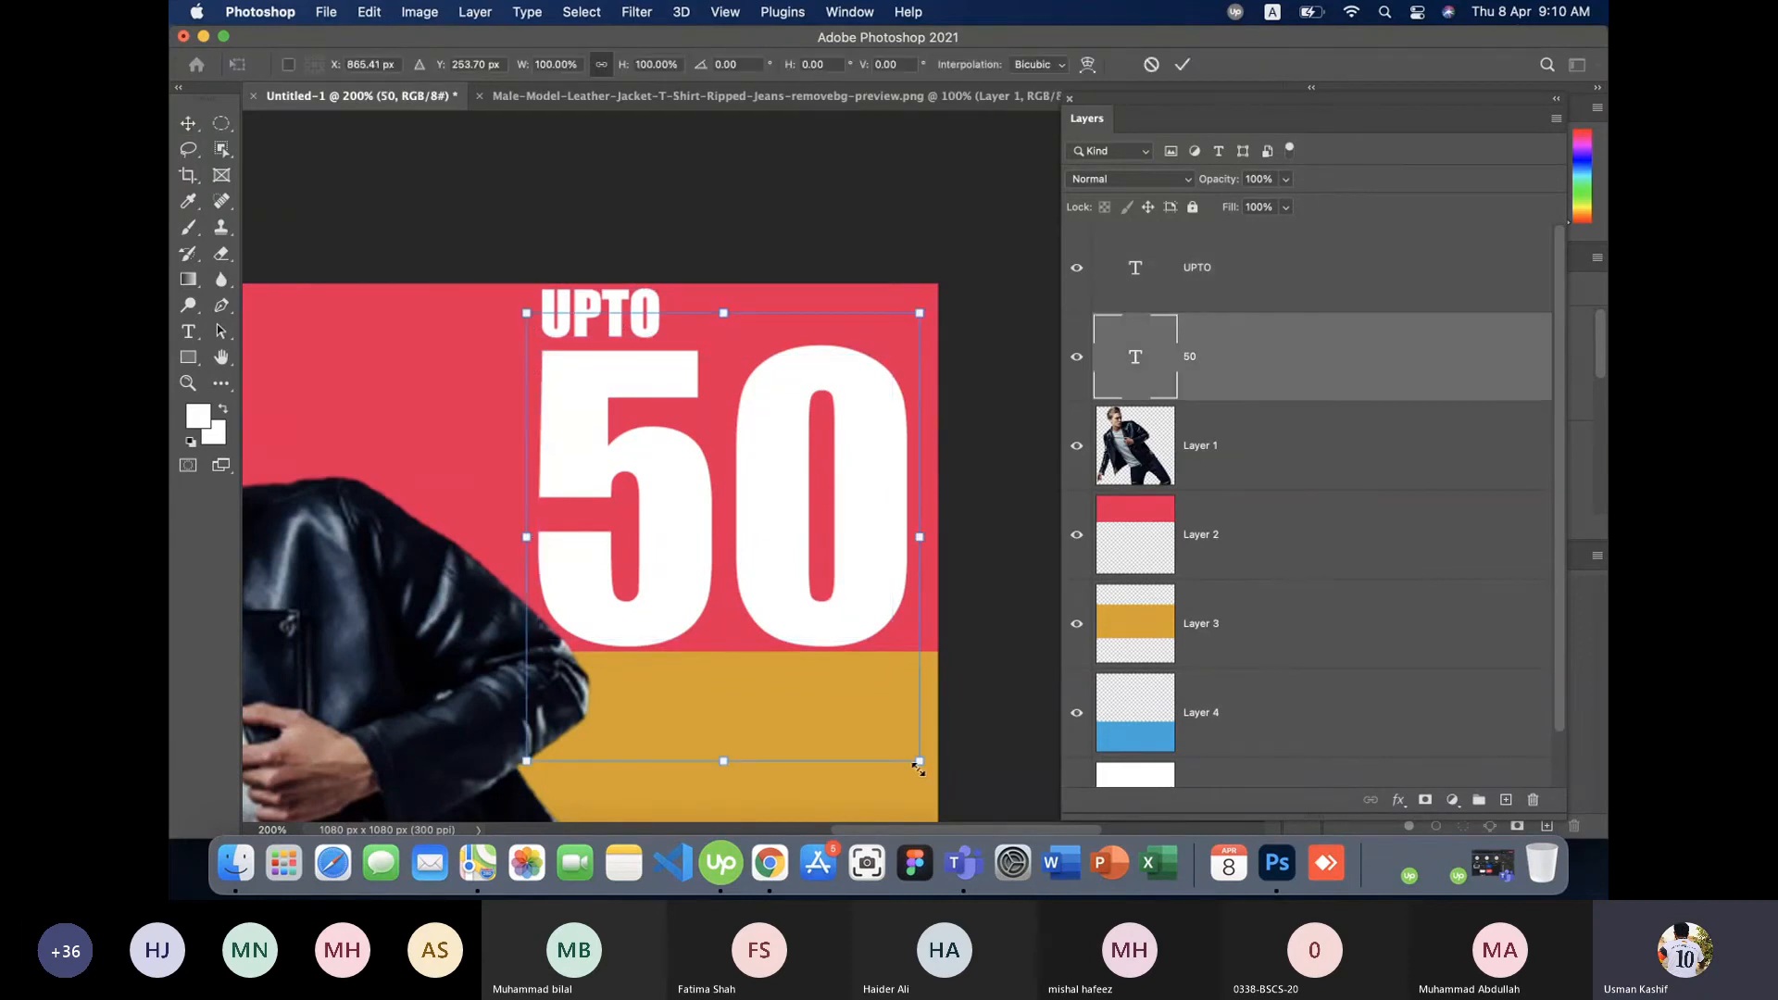
{"action": "left_click_drag", "start_coordinate": [915, 762], "coordinate": [841, 704]}
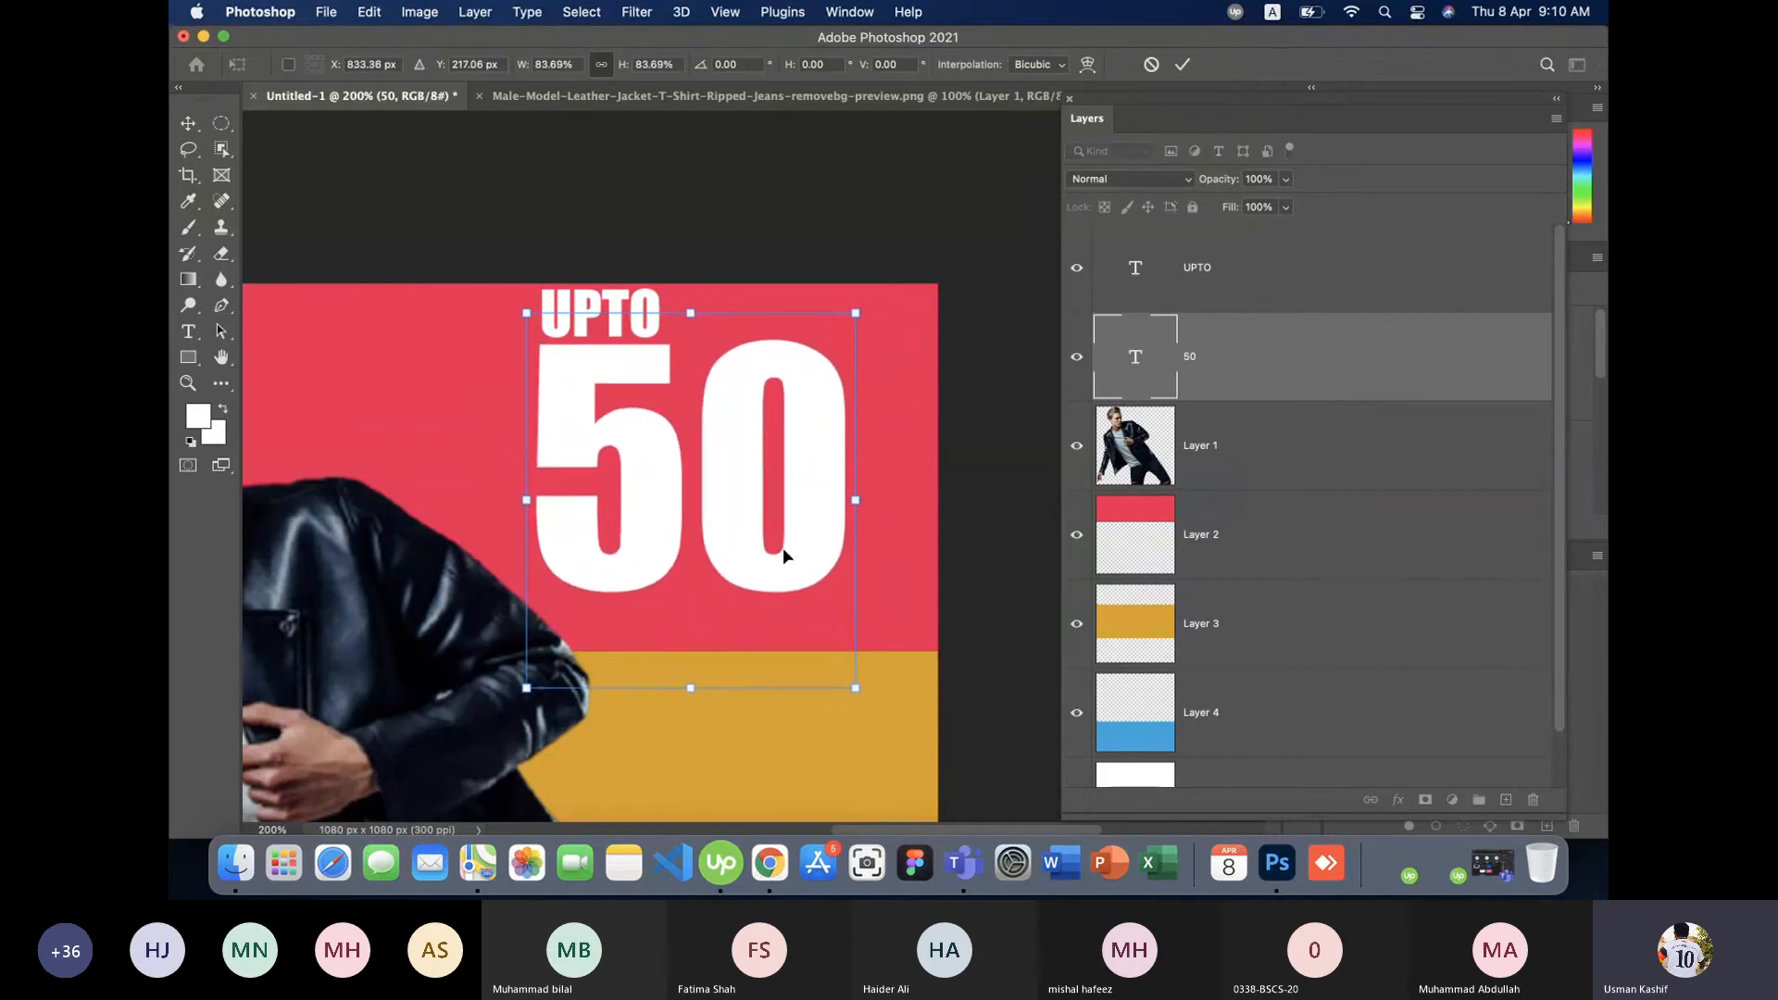
{"action": "key", "text": "Return"}
{"action": "left_click", "coordinate": [1004, 505]}
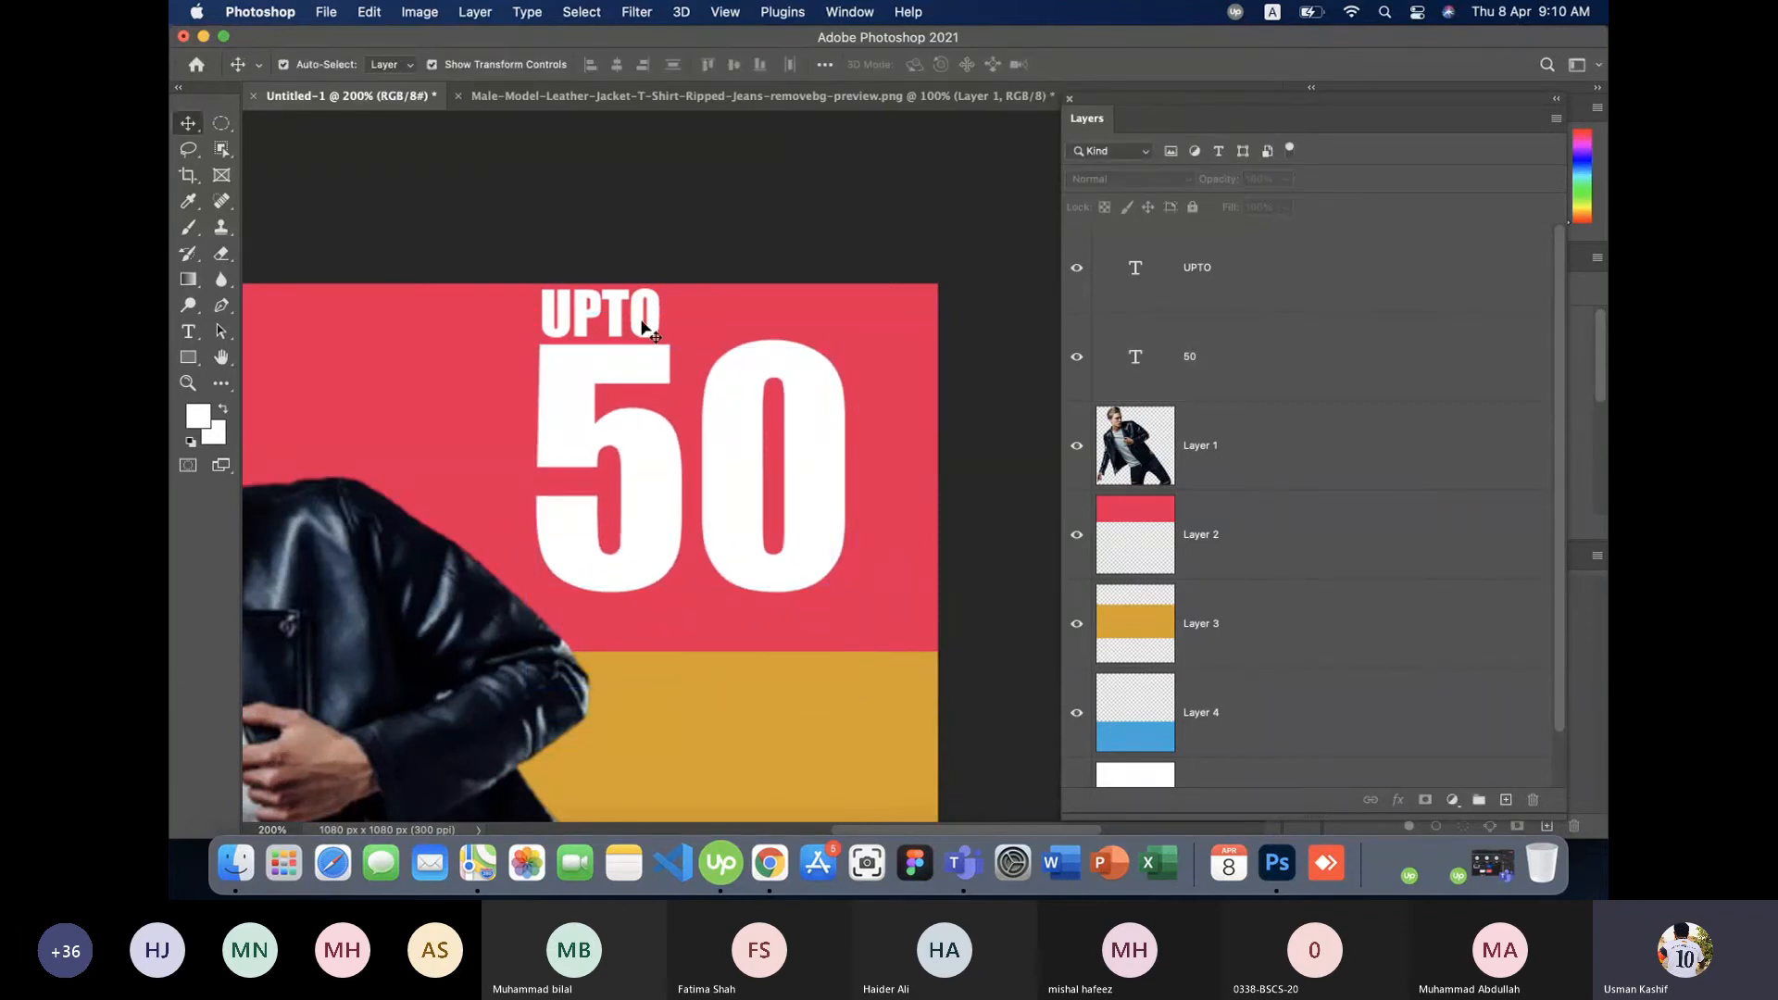
- Duplicate the UPTO text below the 0 and change the copy's text to %
{"action": "left_click", "coordinate": [643, 323]}
{"action": "left_click_drag", "start_coordinate": [642, 334], "coordinate": [874, 630]}
{"action": "double_click", "coordinate": [873, 616]}
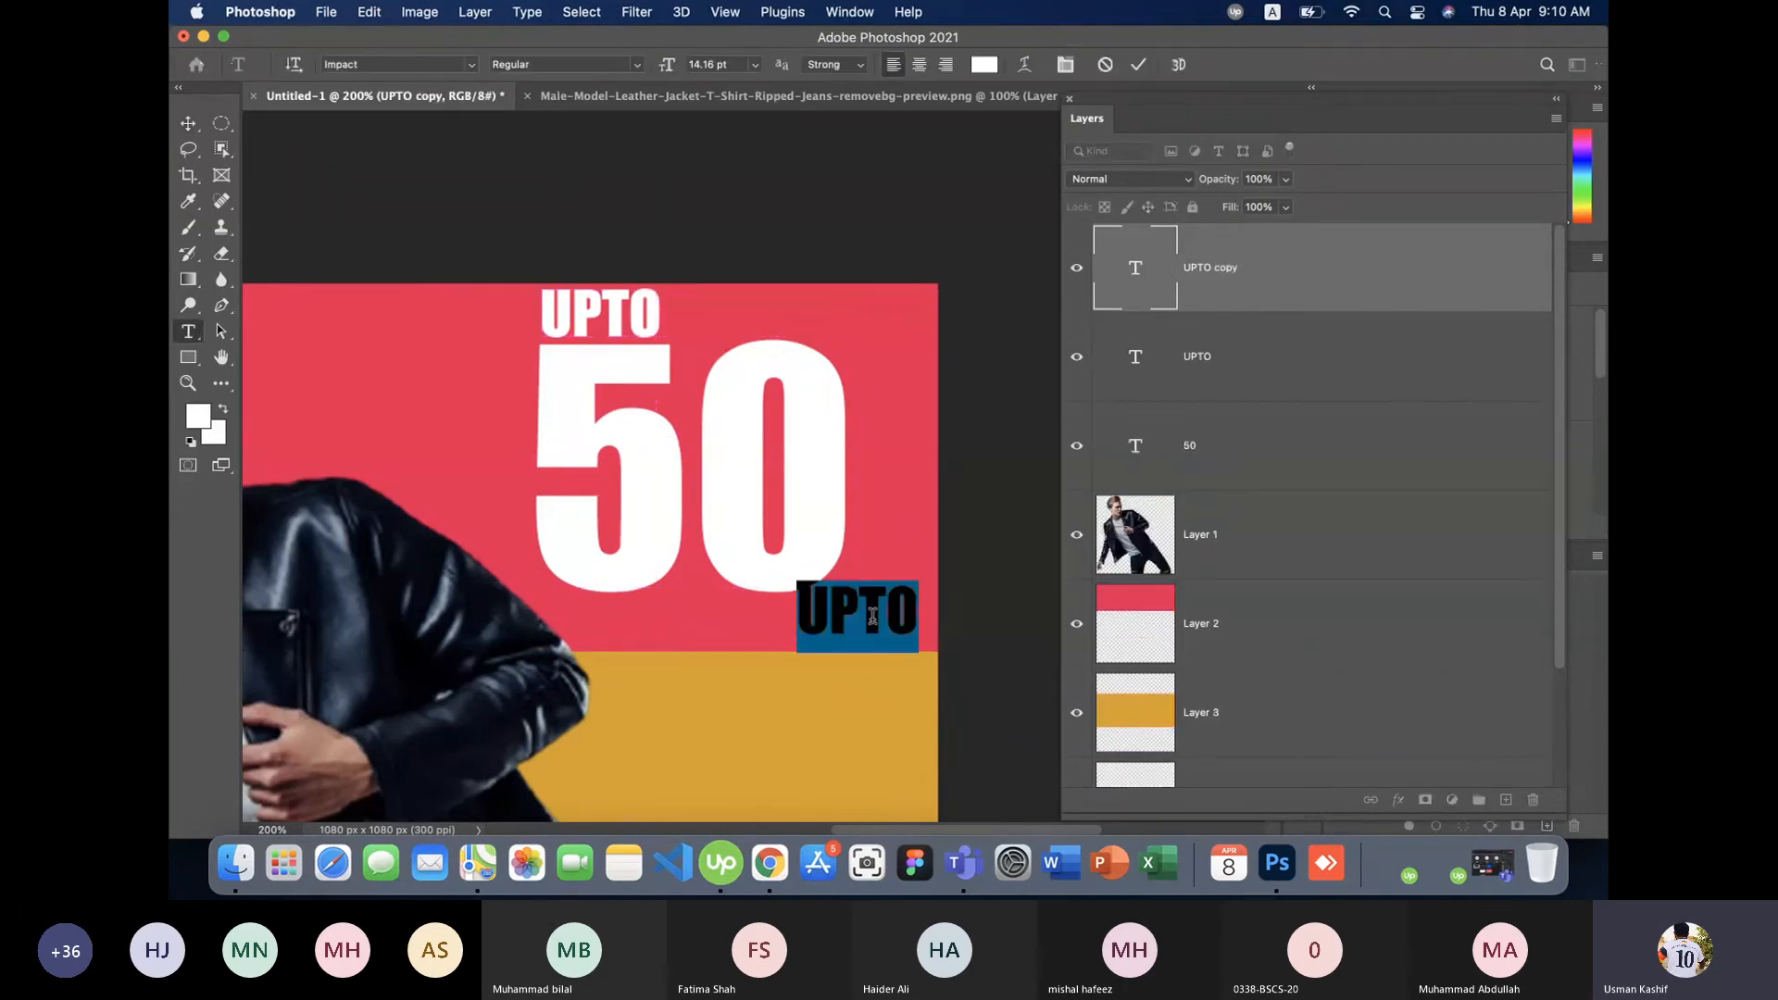
{"action": "type", "text": "%"}
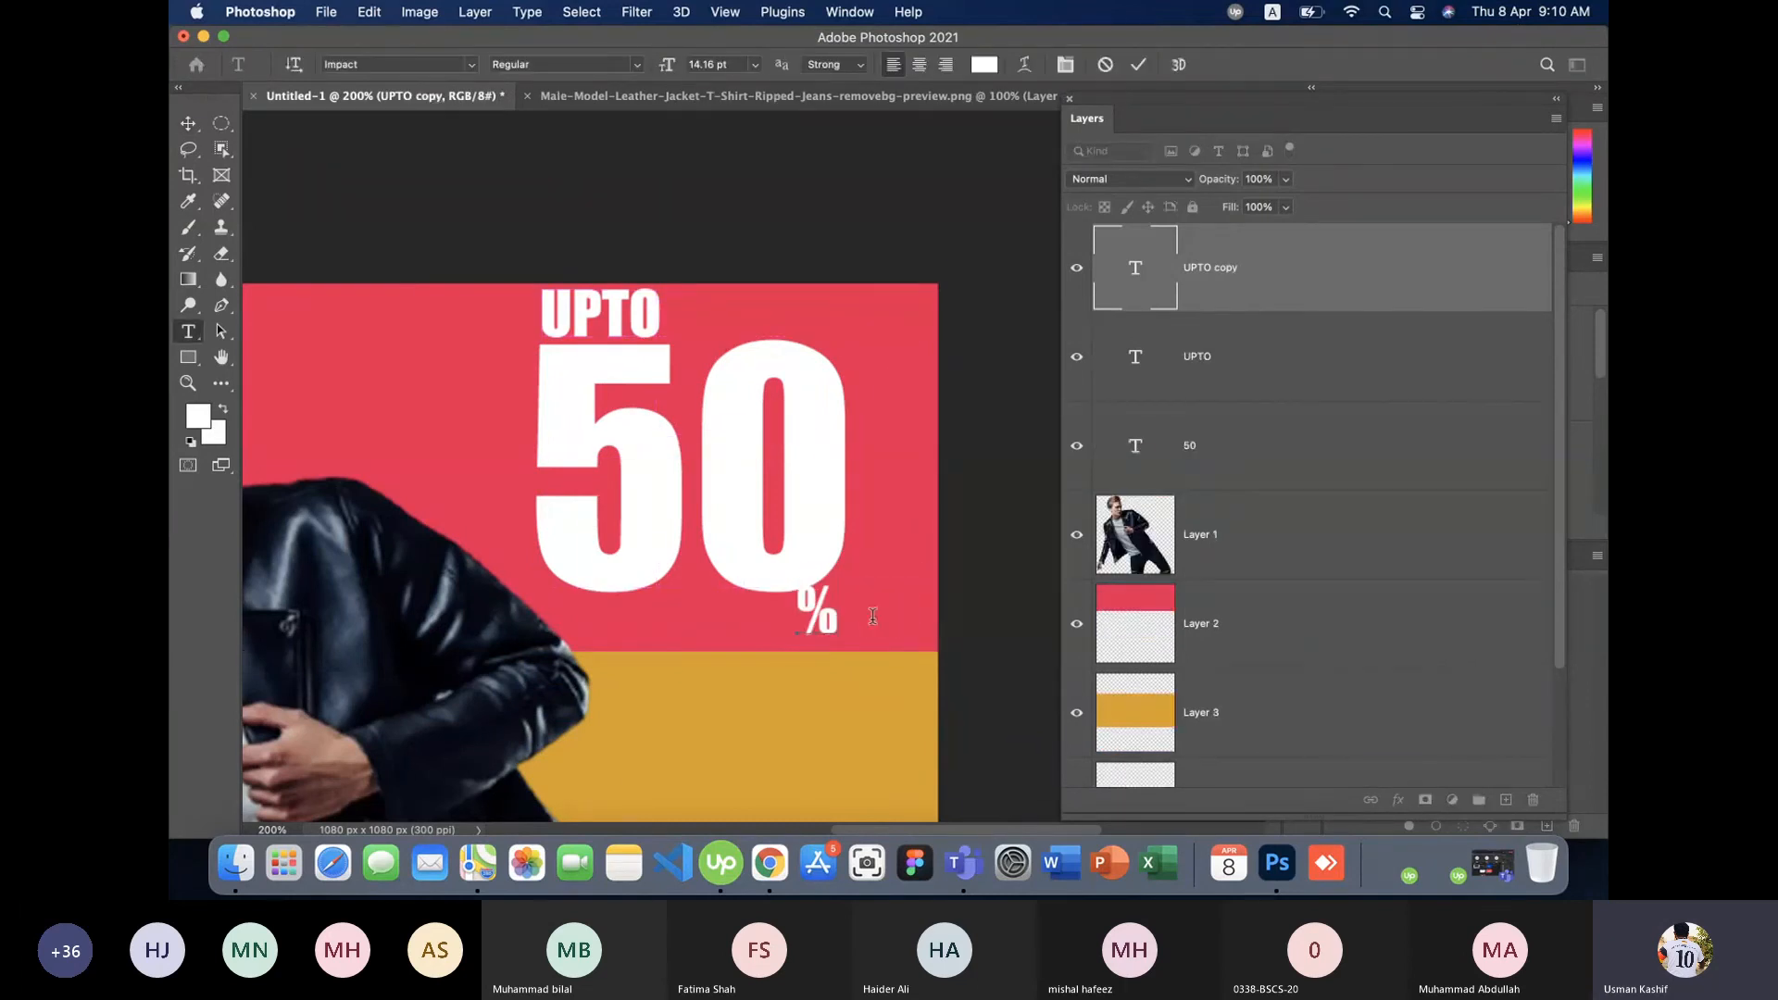
- Move the % sign to the lower right of the 0, in line with the 50's base, and deselect it
{"action": "left_click", "coordinate": [190, 124]}
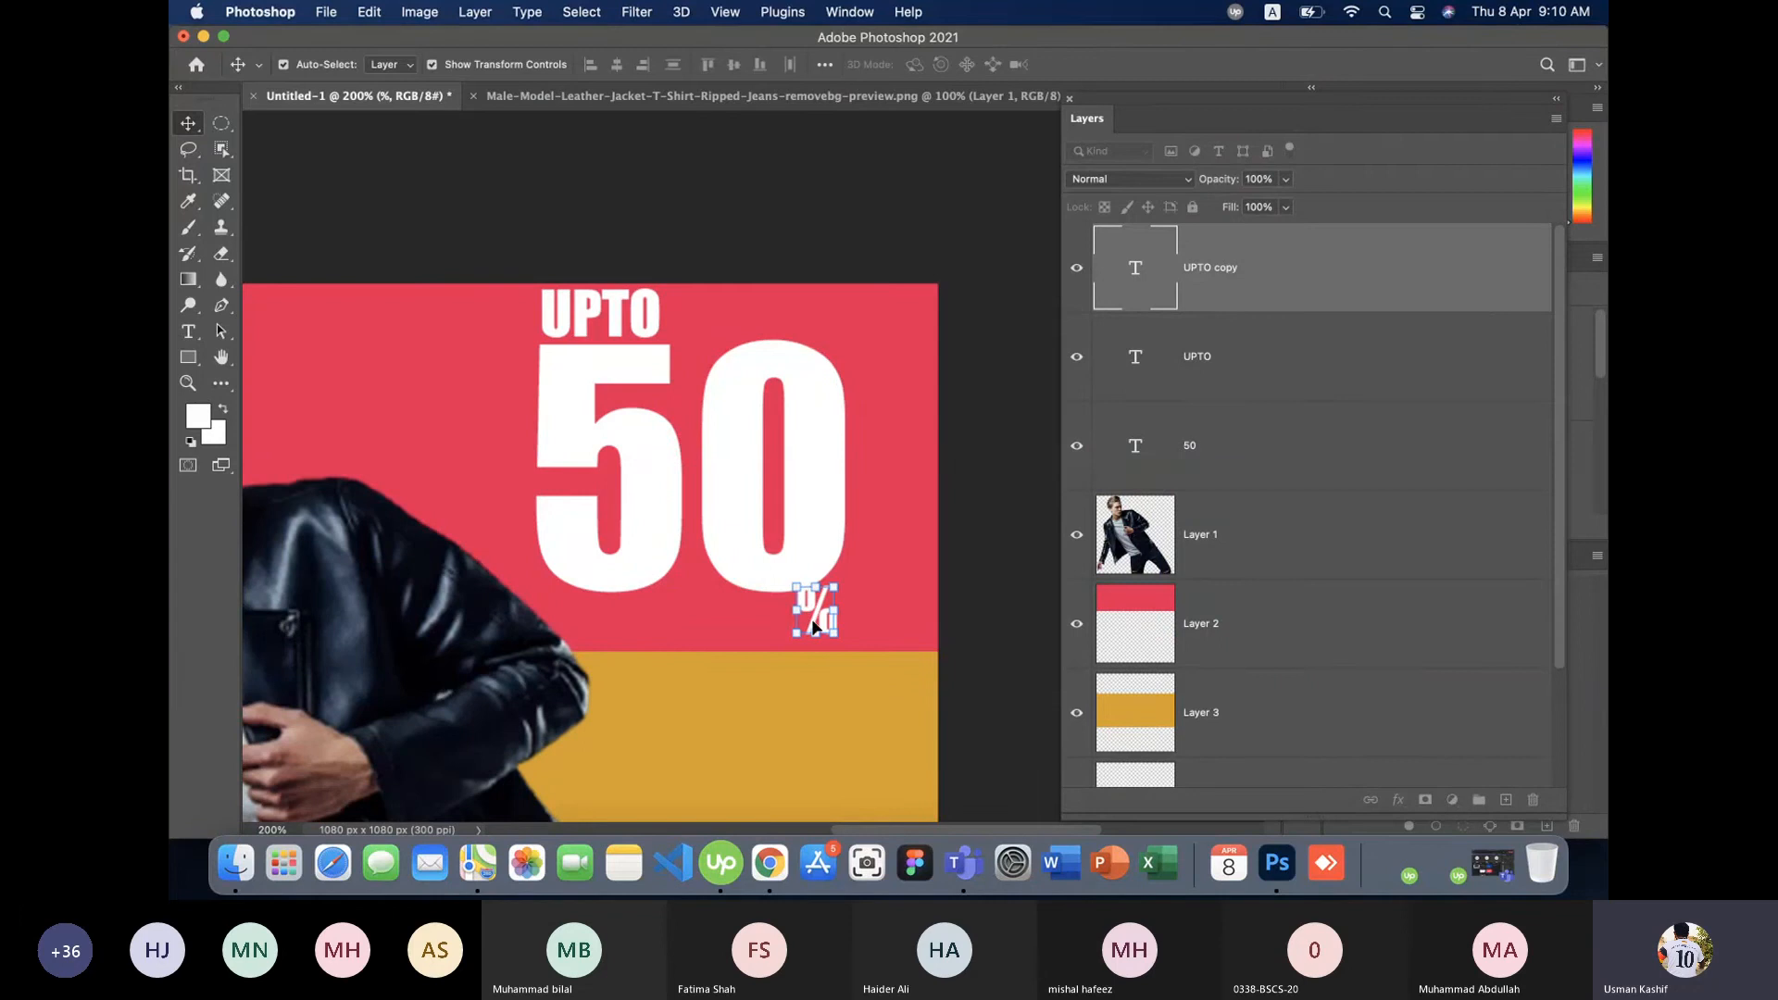
{"action": "left_click_drag", "start_coordinate": [813, 627], "coordinate": [869, 553]}
{"action": "left_click", "coordinate": [983, 445]}
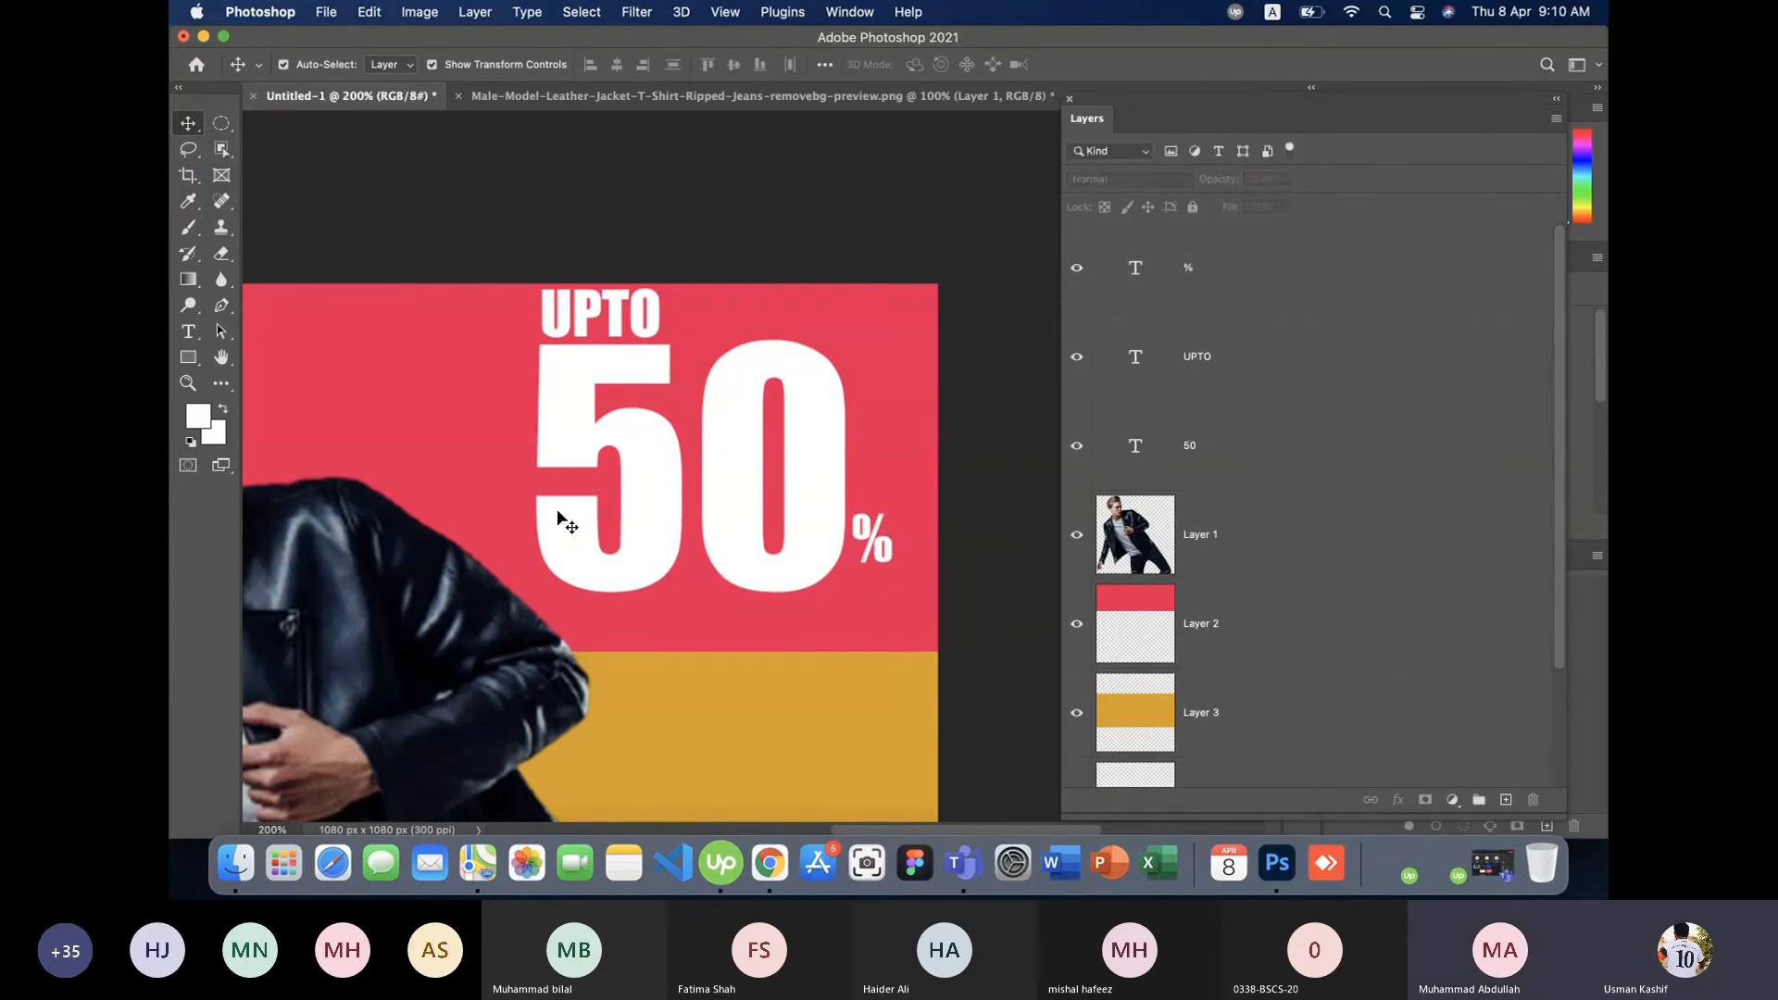
{"action": "key", "text": "super+1"}
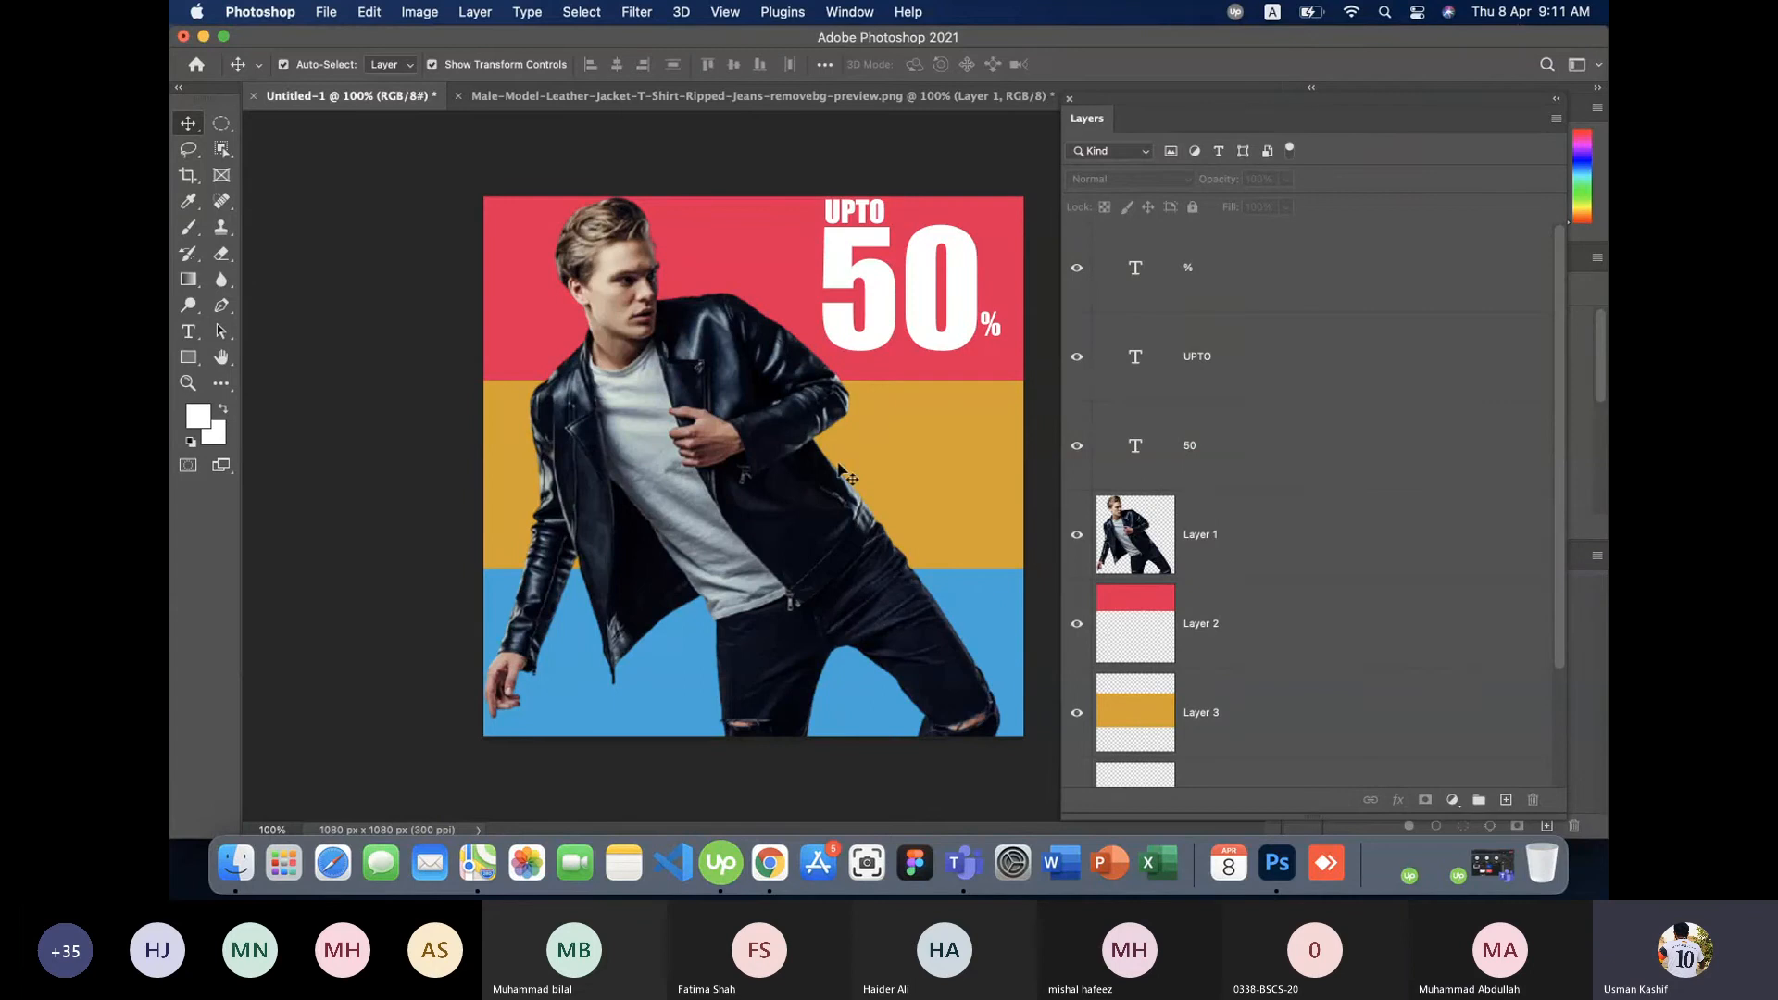
- Close the Male-Model-Leather-Jacket PNG document without saving it
{"action": "left_click", "coordinate": [593, 102]}
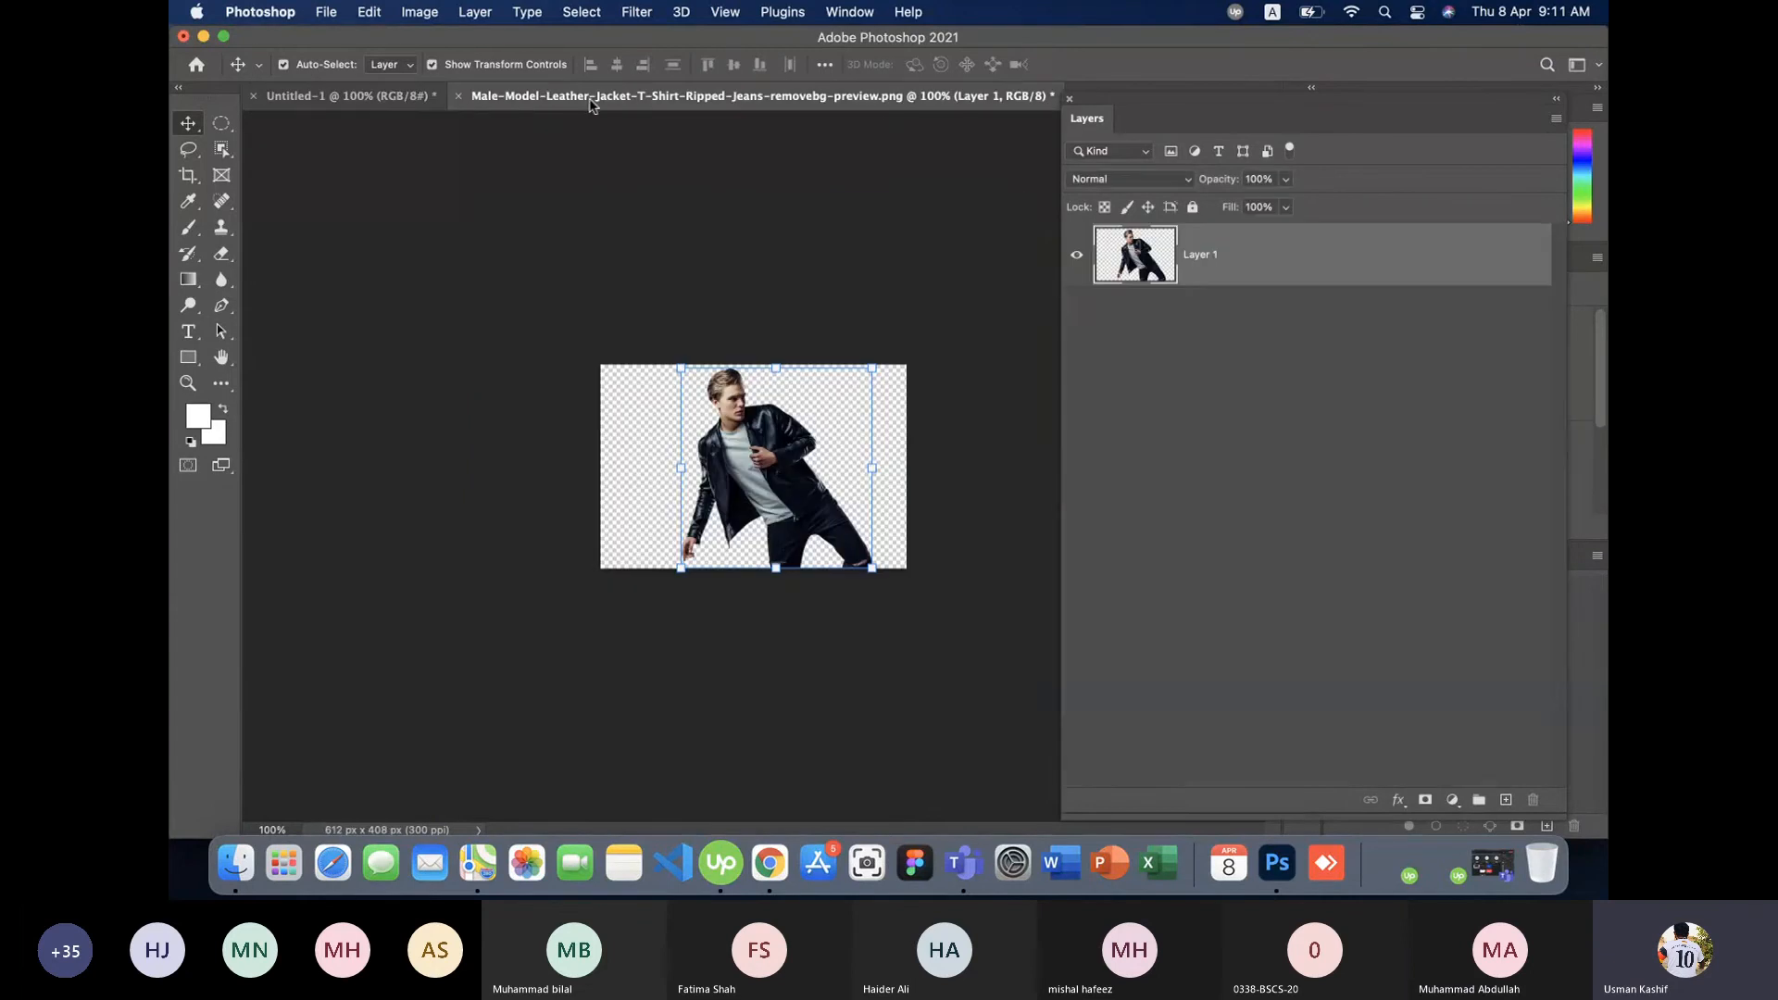
{"action": "left_click", "coordinate": [459, 100]}
{"action": "left_click", "coordinate": [917, 382]}
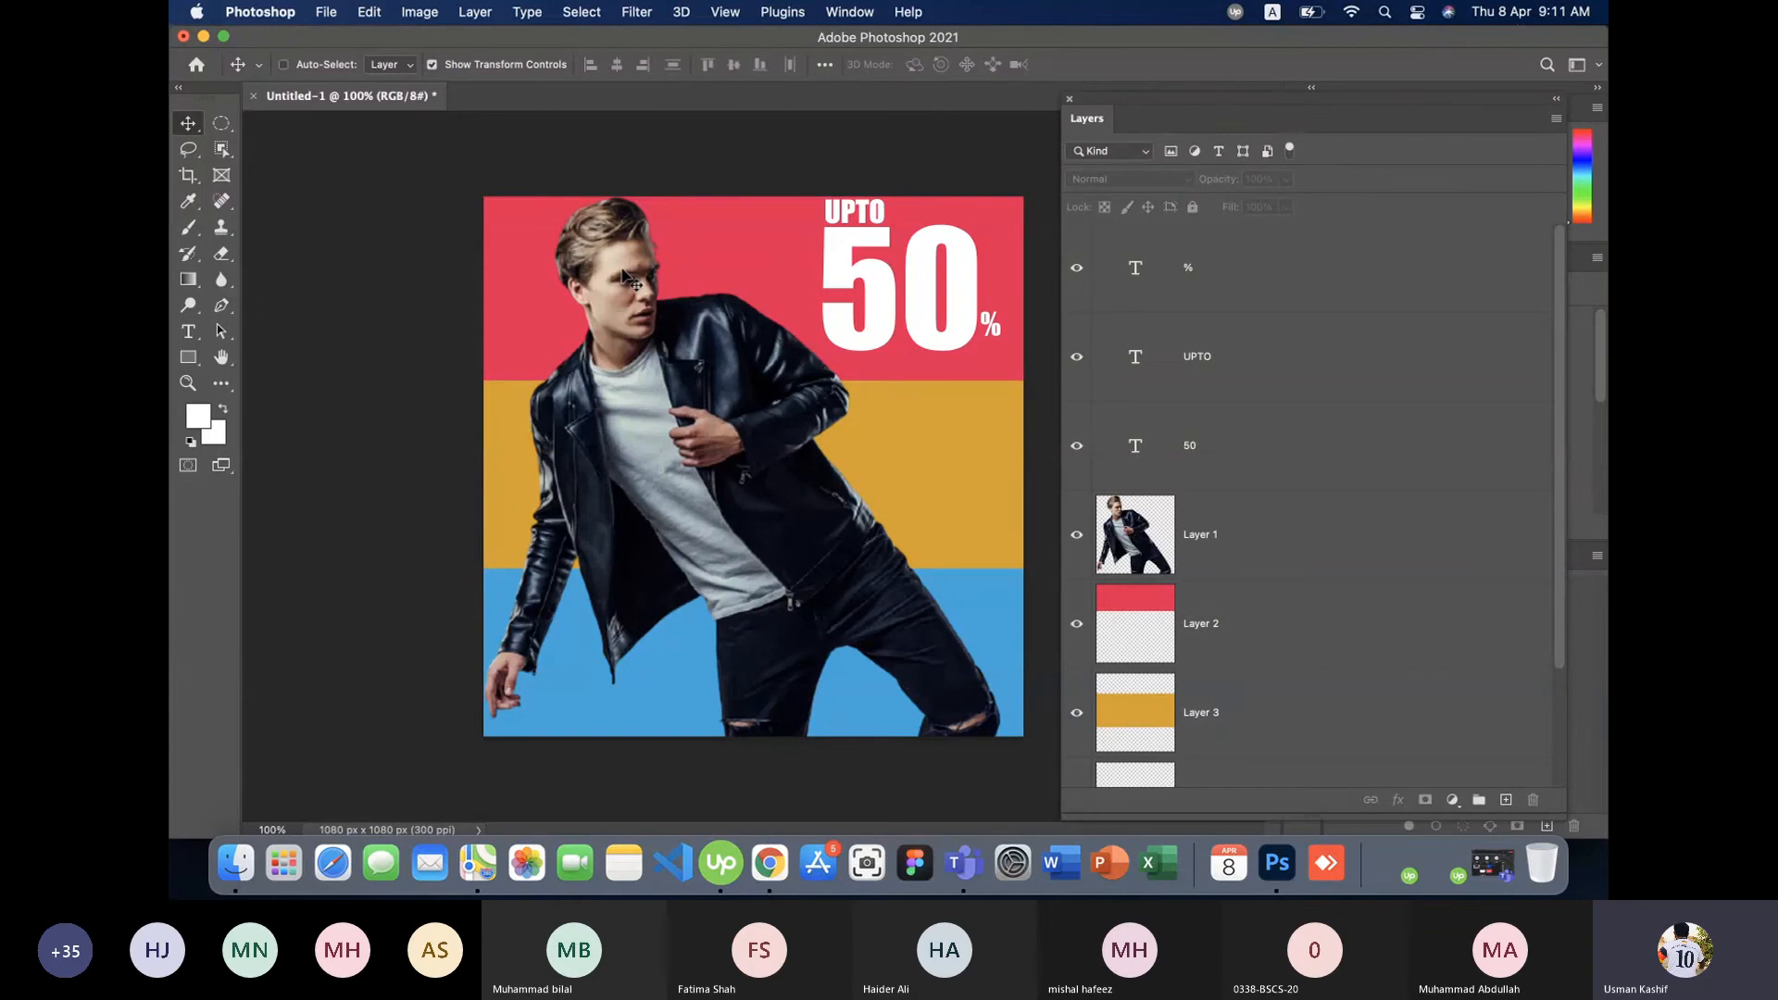
- Open the image whatsap png.png from the Downloads folder
{"action": "left_click", "coordinate": [326, 11]}
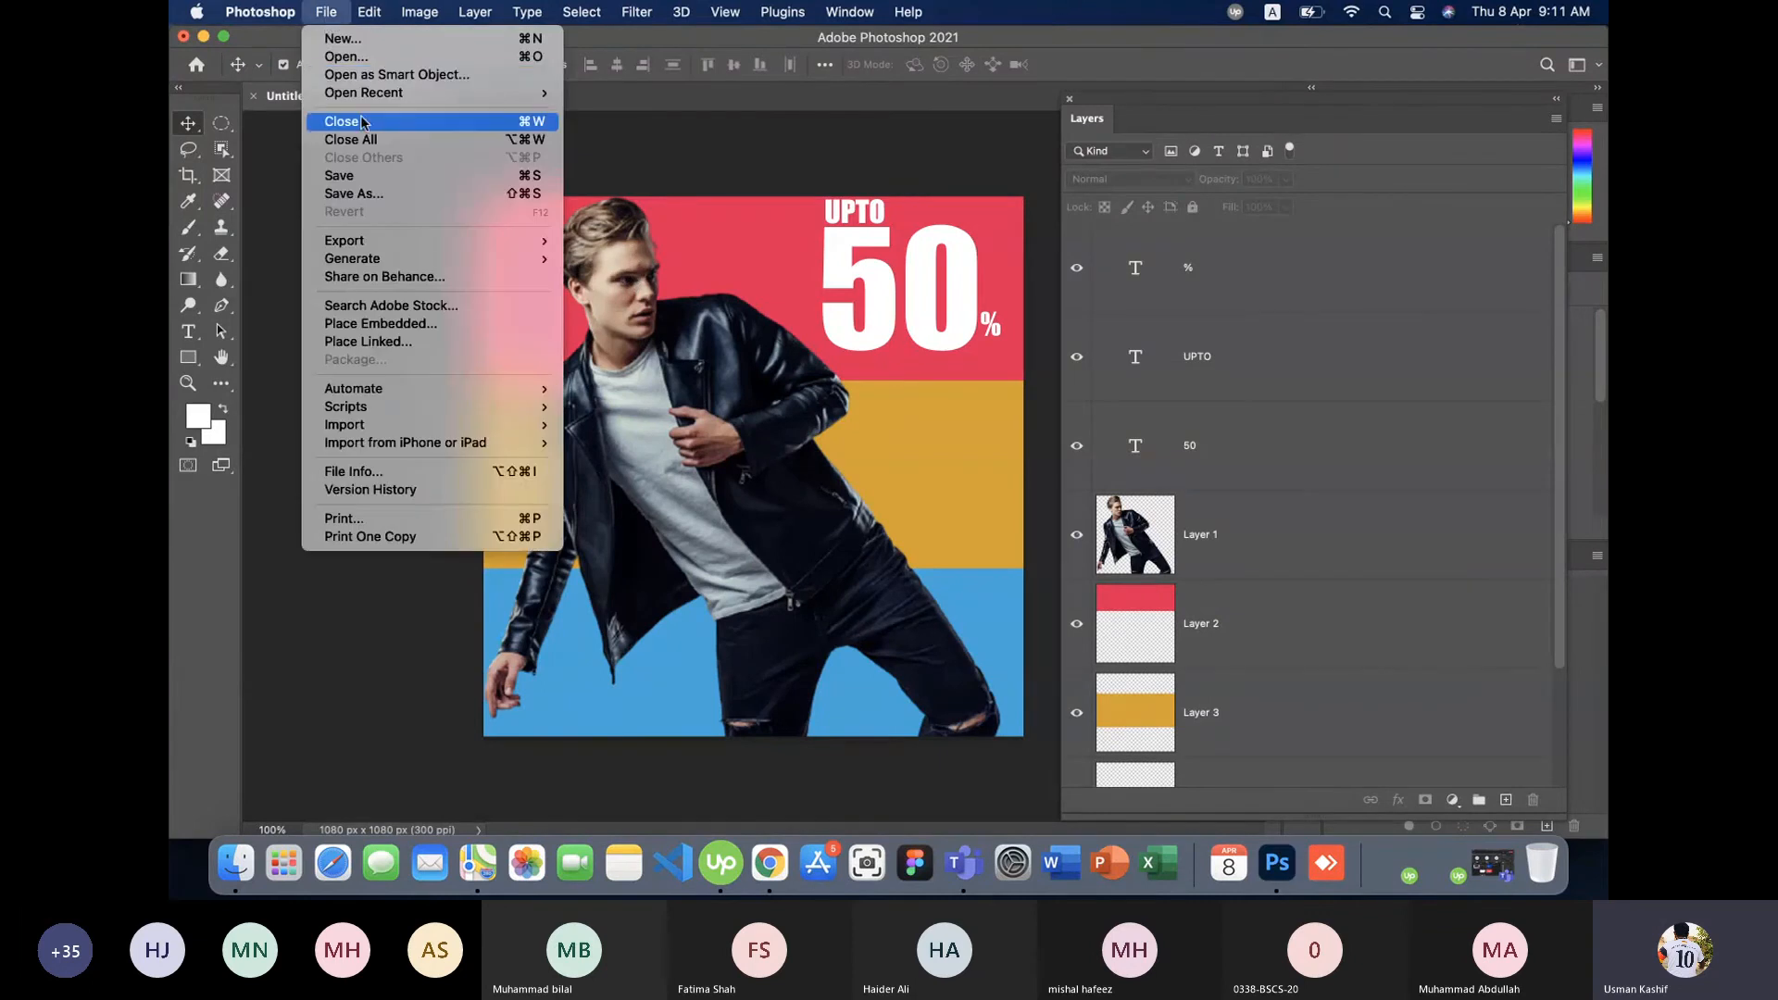
{"action": "left_click", "coordinate": [346, 56]}
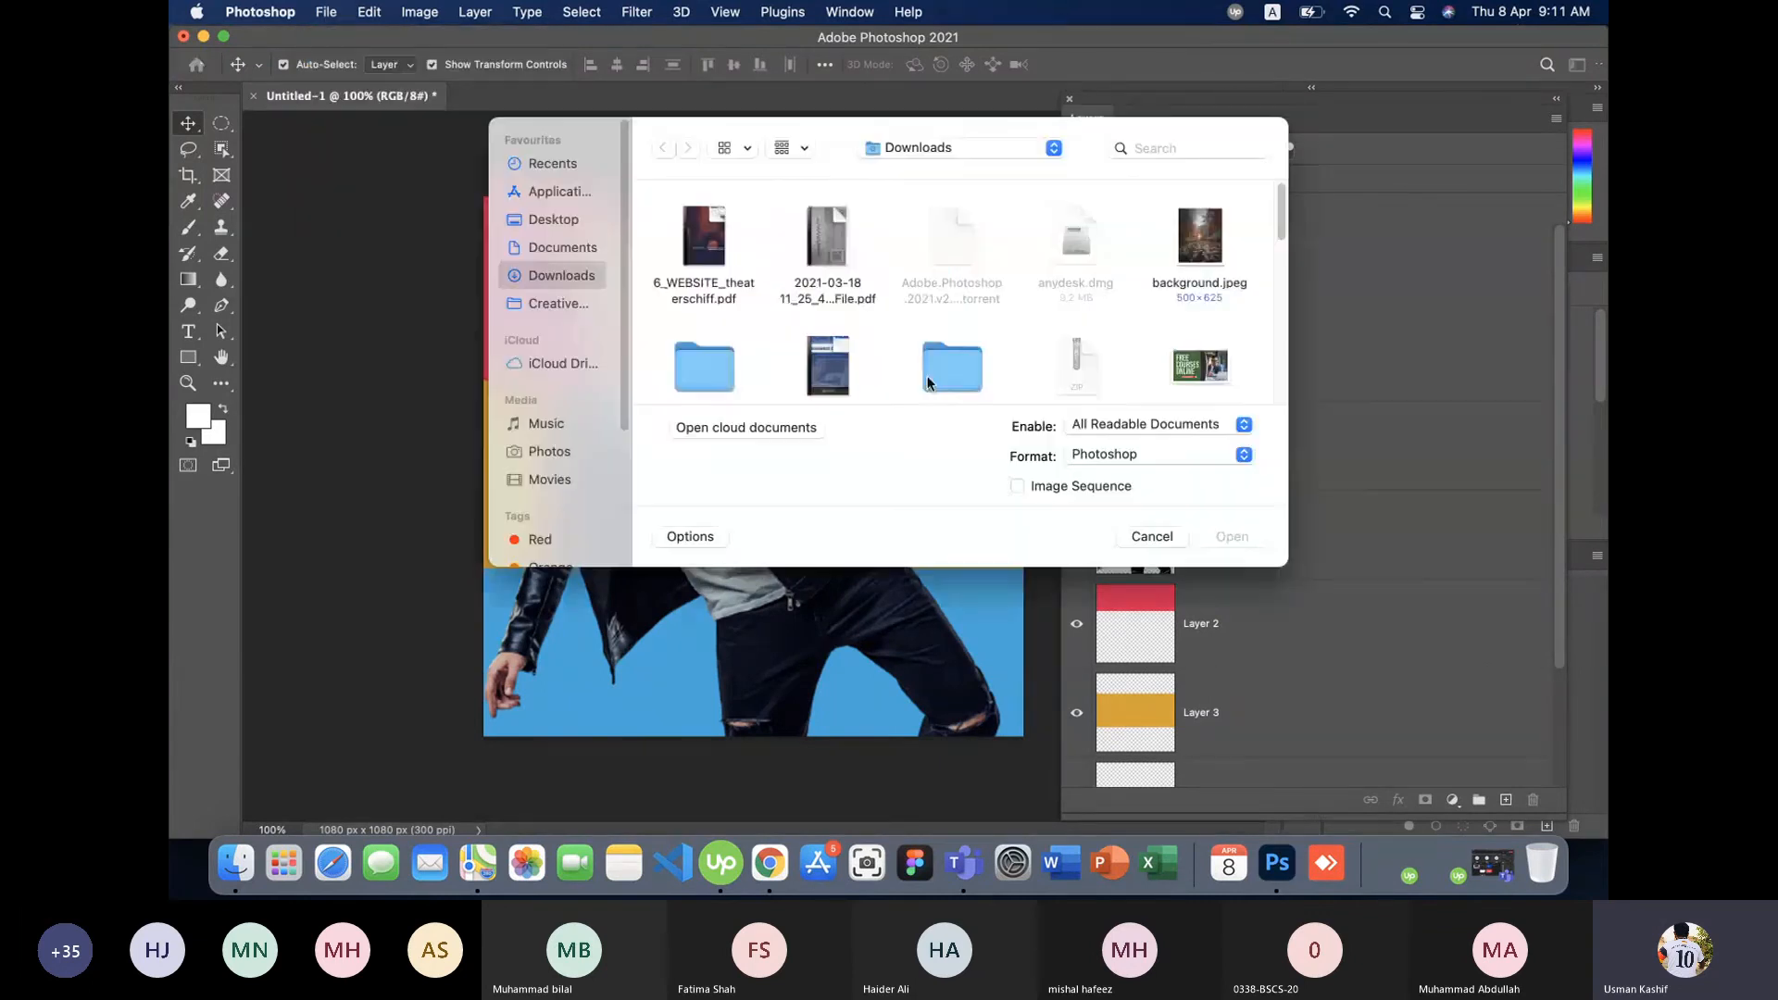
{"action": "key", "text": "w"}
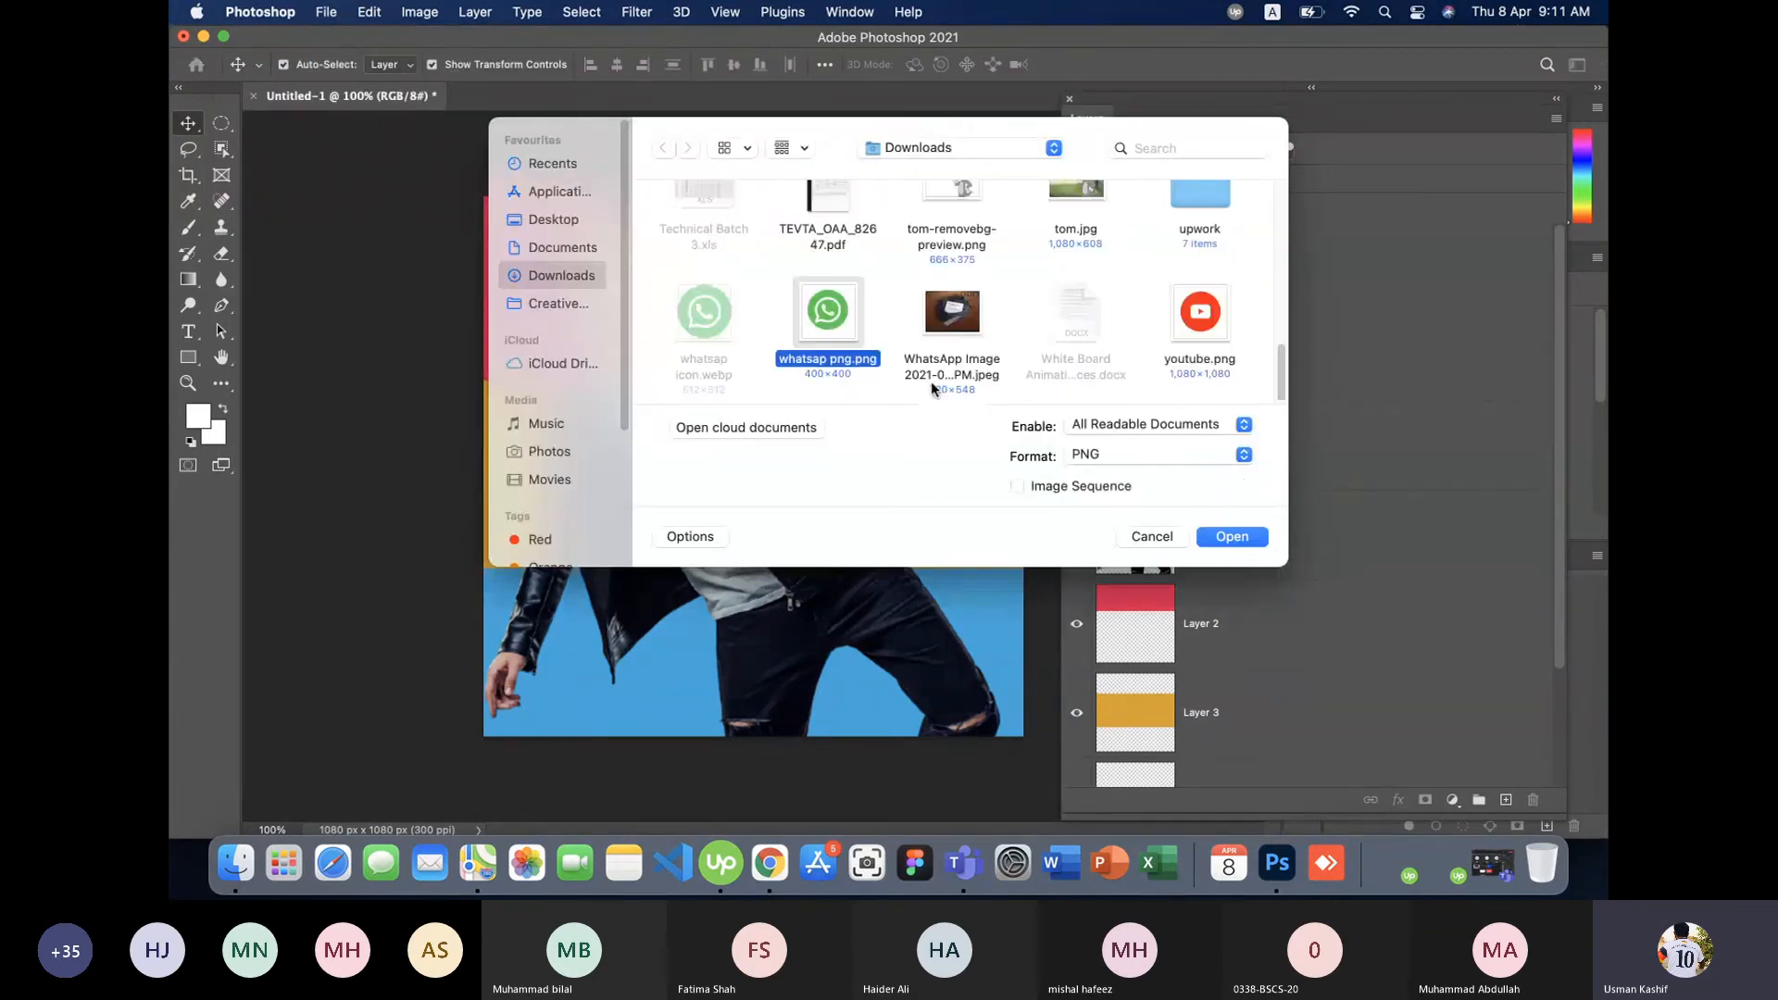
{"action": "double_click", "coordinate": [838, 329]}
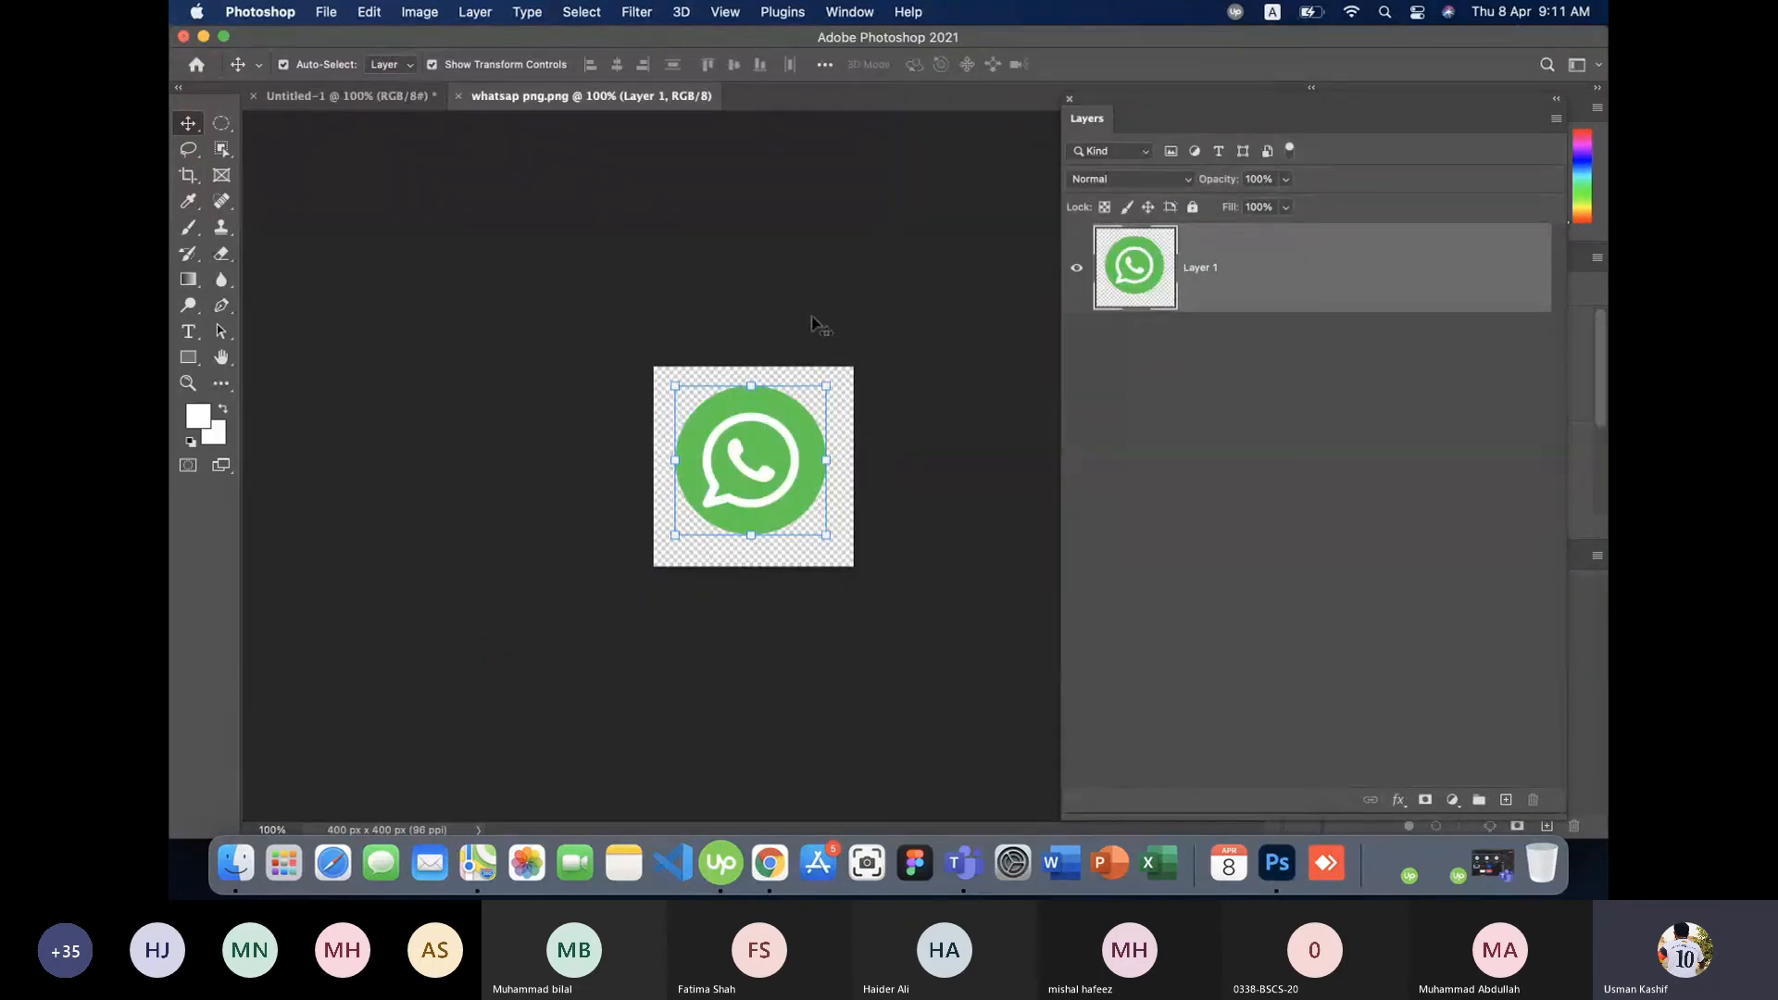
- Copy the WhatsApp logo from its document into the poster, placing it on the orange band to the model's right
{"action": "left_click", "coordinate": [350, 96]}
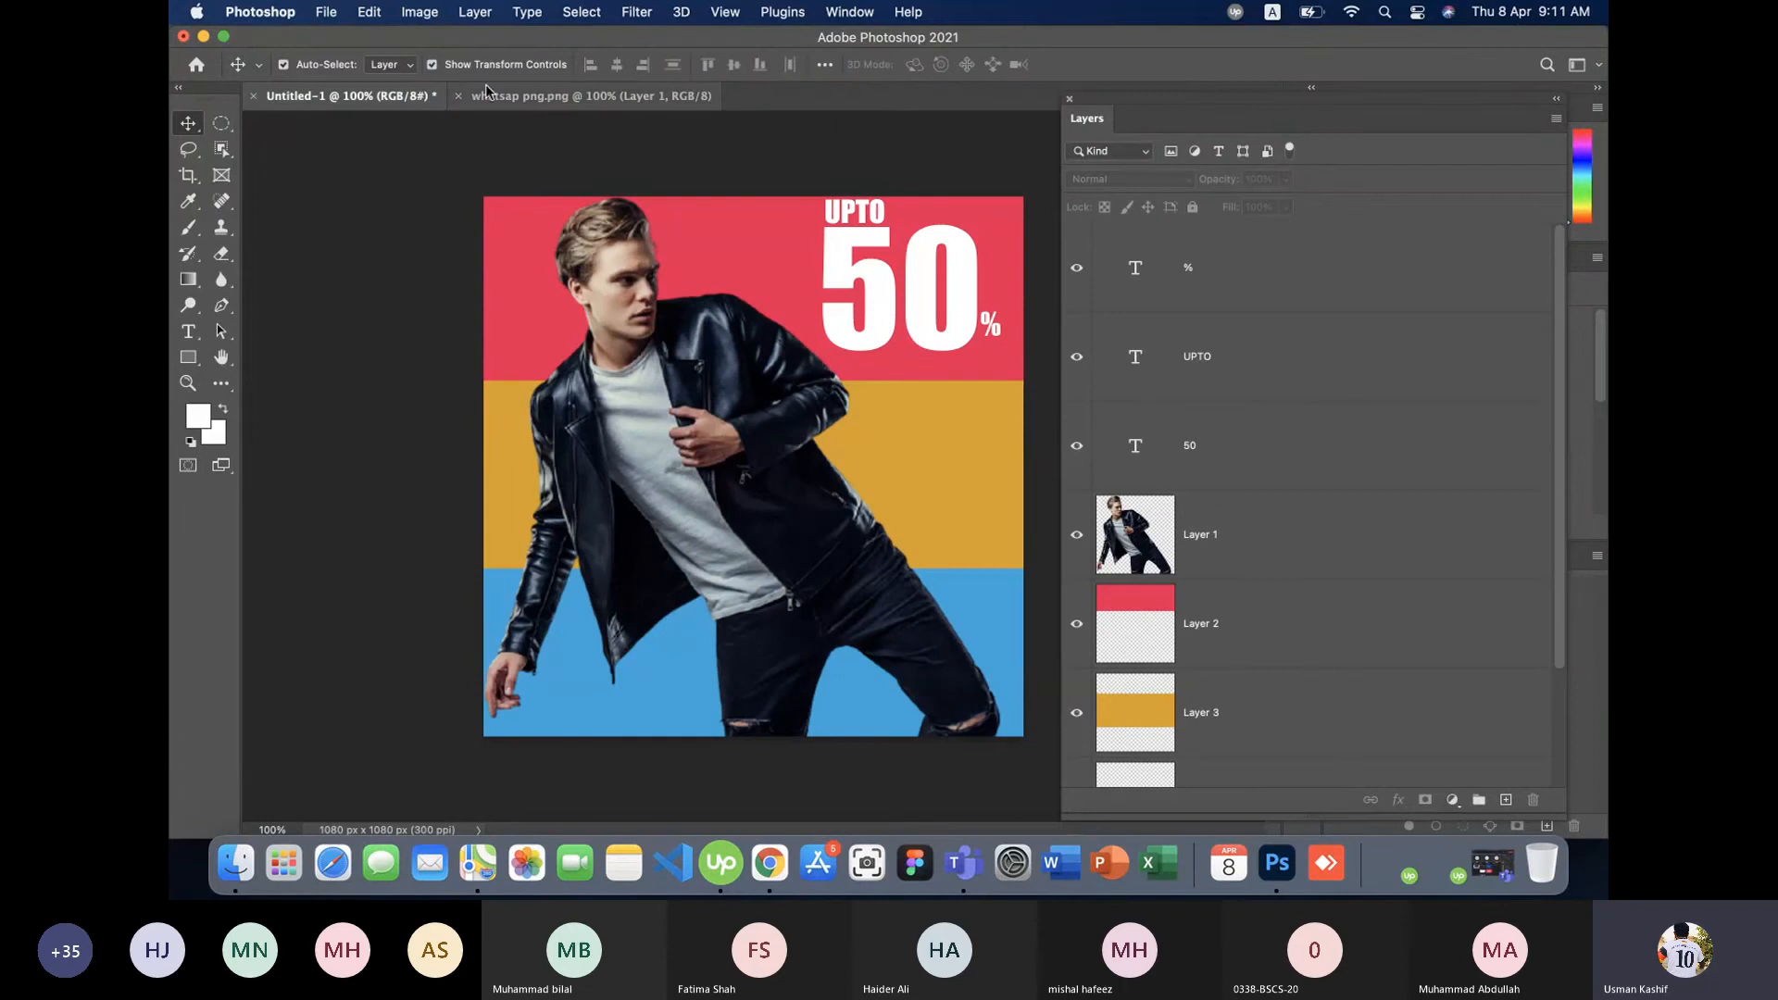
{"action": "left_click", "coordinate": [516, 102]}
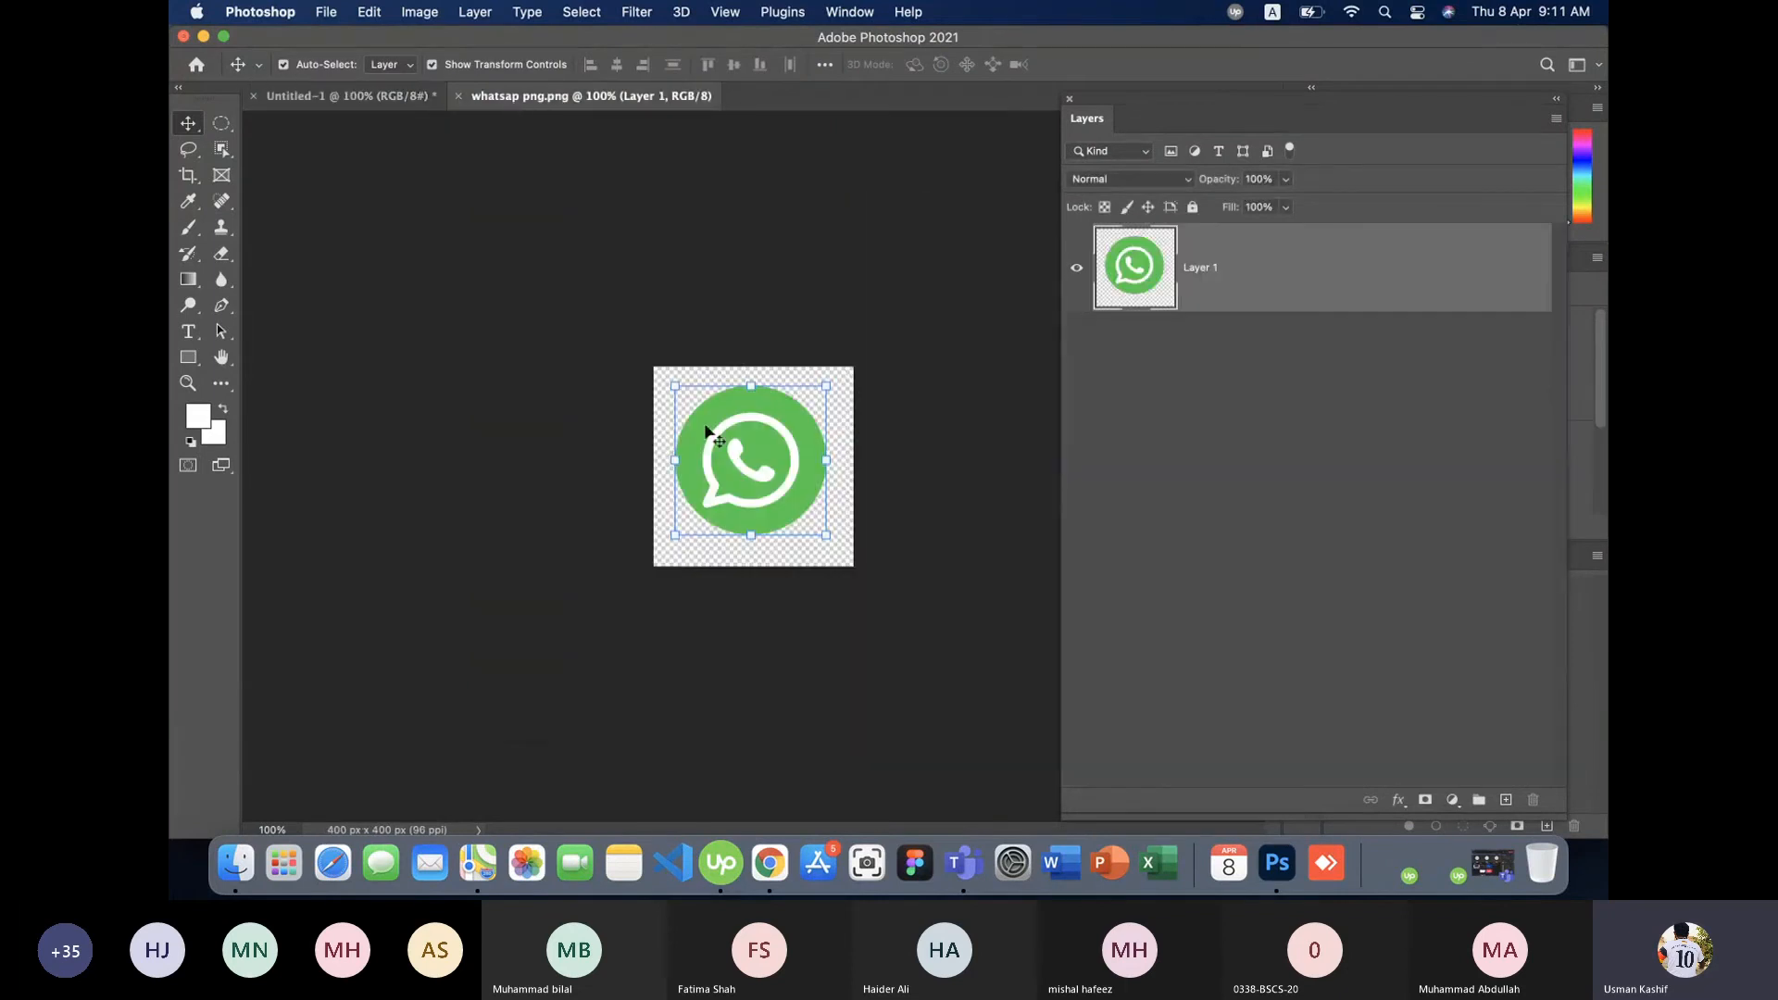
{"action": "left_click_drag", "start_coordinate": [757, 473], "coordinate": [623, 454]}
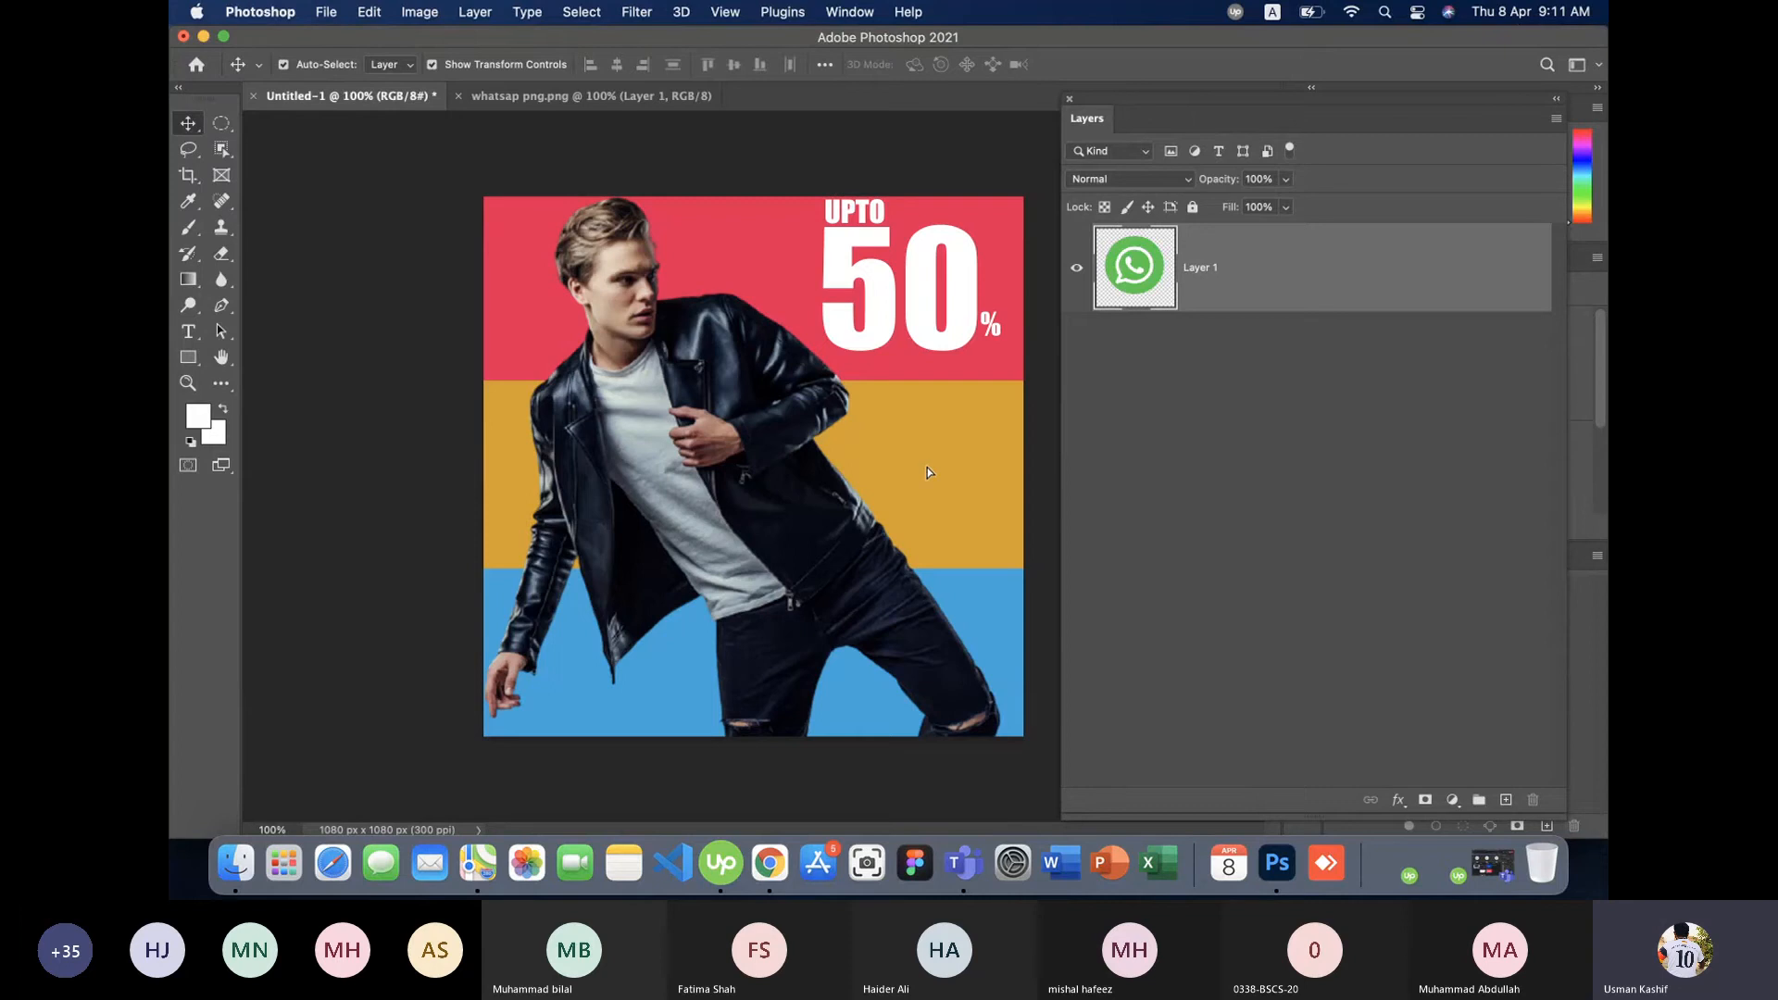
{"action": "left_click_drag", "start_coordinate": [926, 467], "coordinate": [919, 481]}
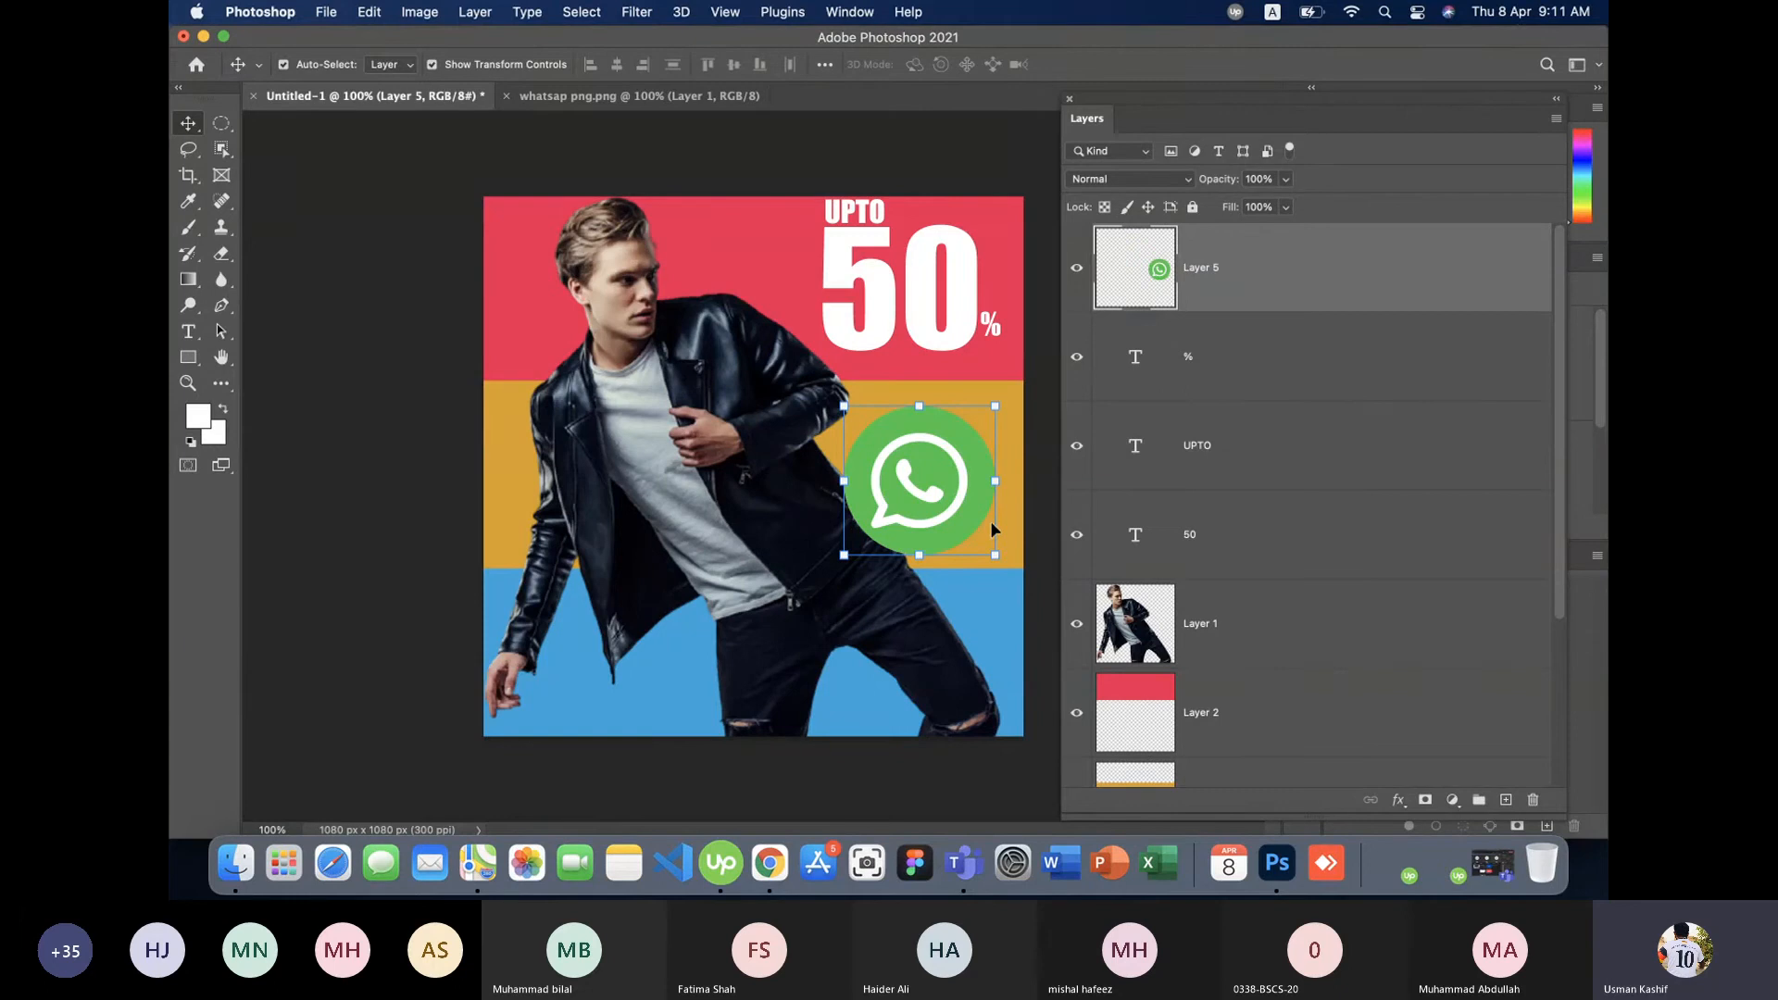
- Undo the WhatsApp logo's placement, copy the entire whatsap png.png image and paste it into the poster again
{"action": "key", "text": "super+z"}
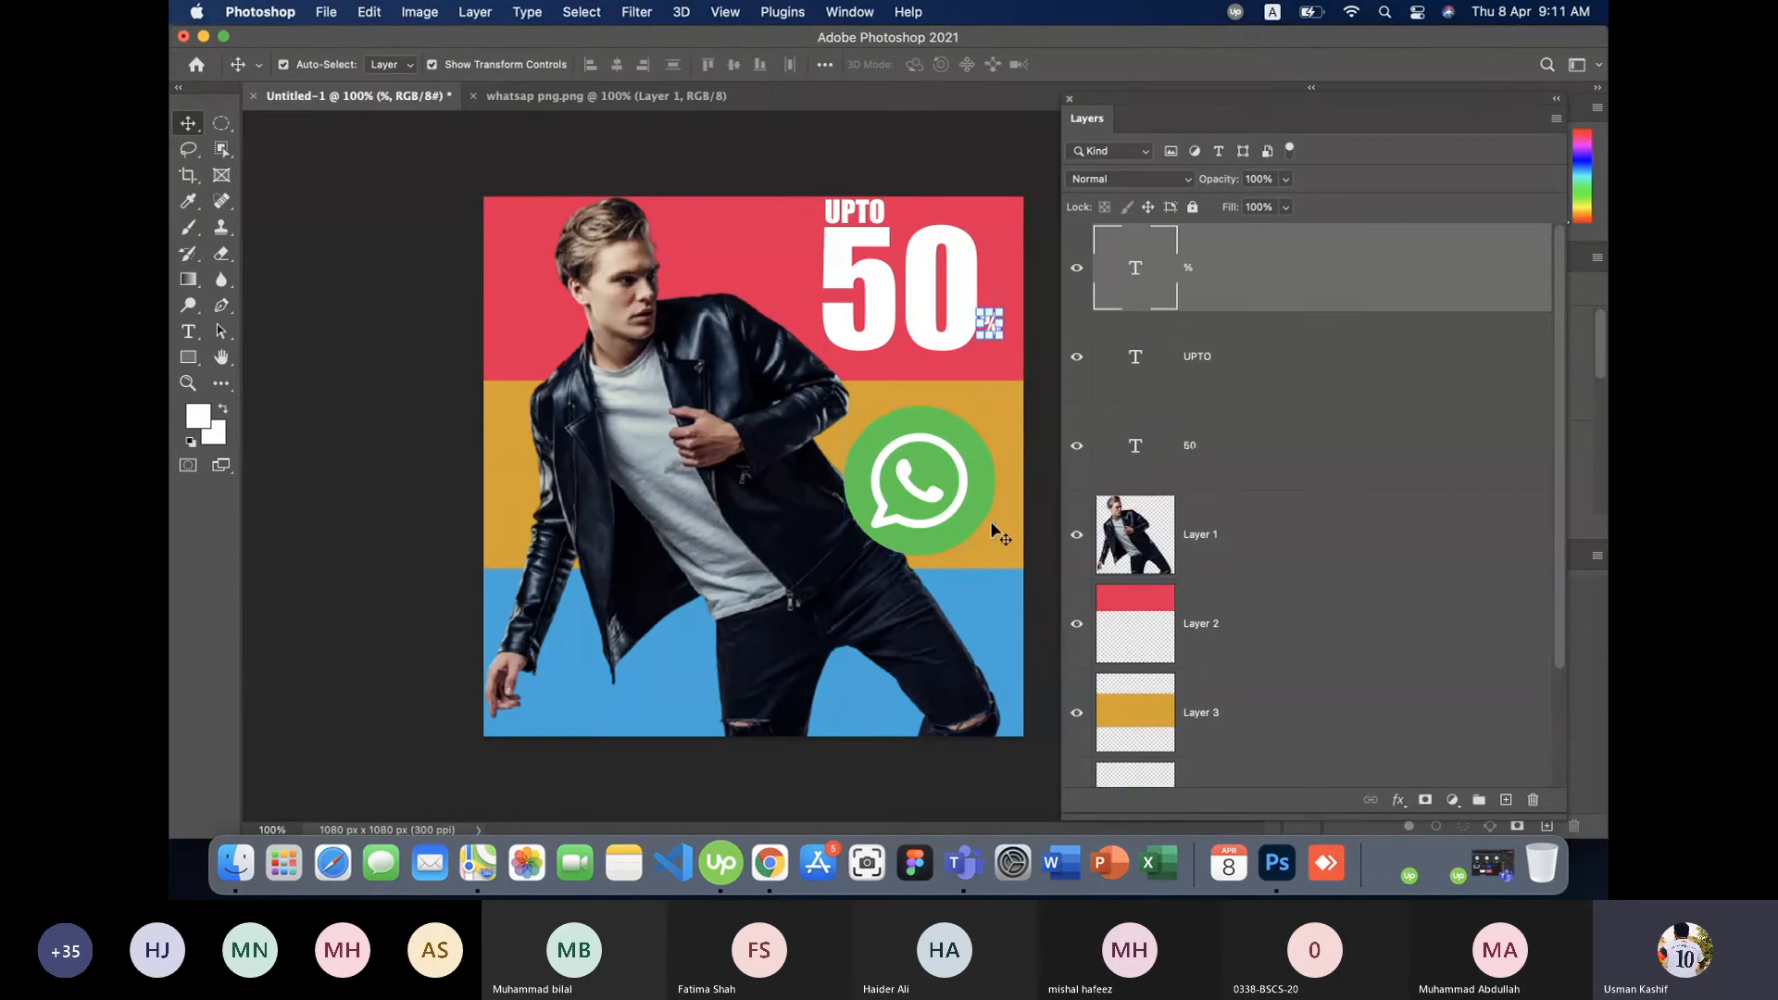
{"action": "left_click", "coordinate": [582, 102]}
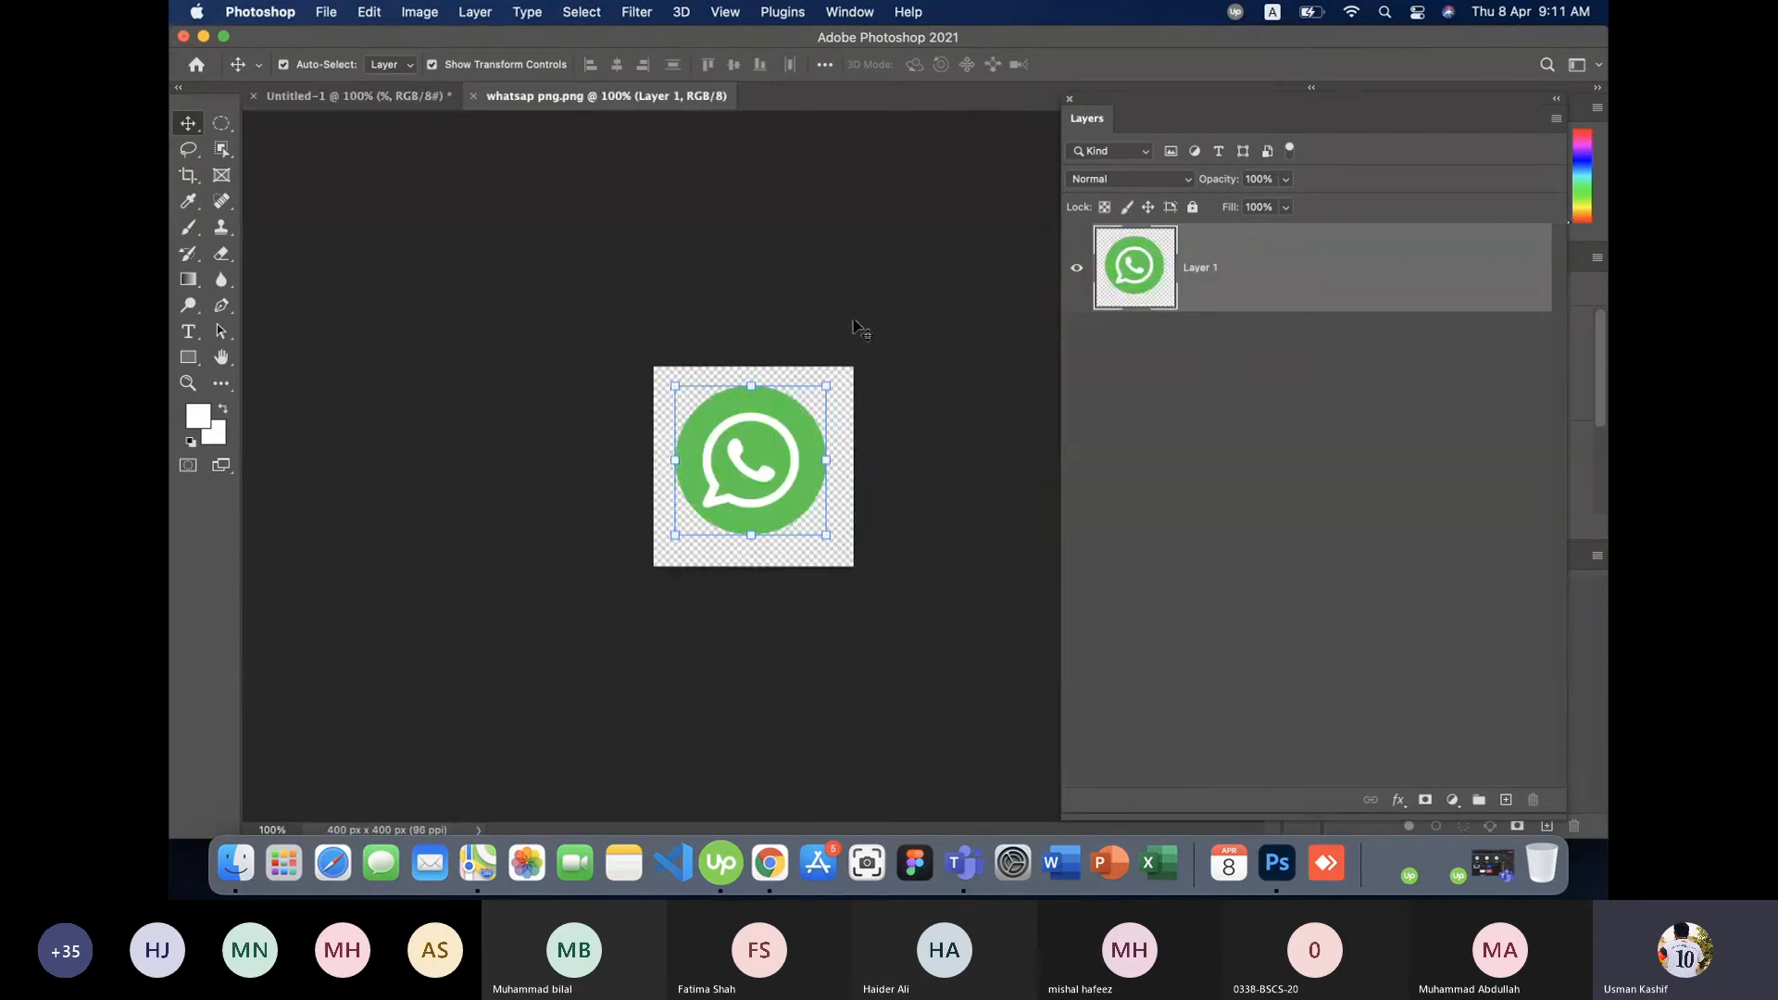
{"action": "key", "text": "super+a"}
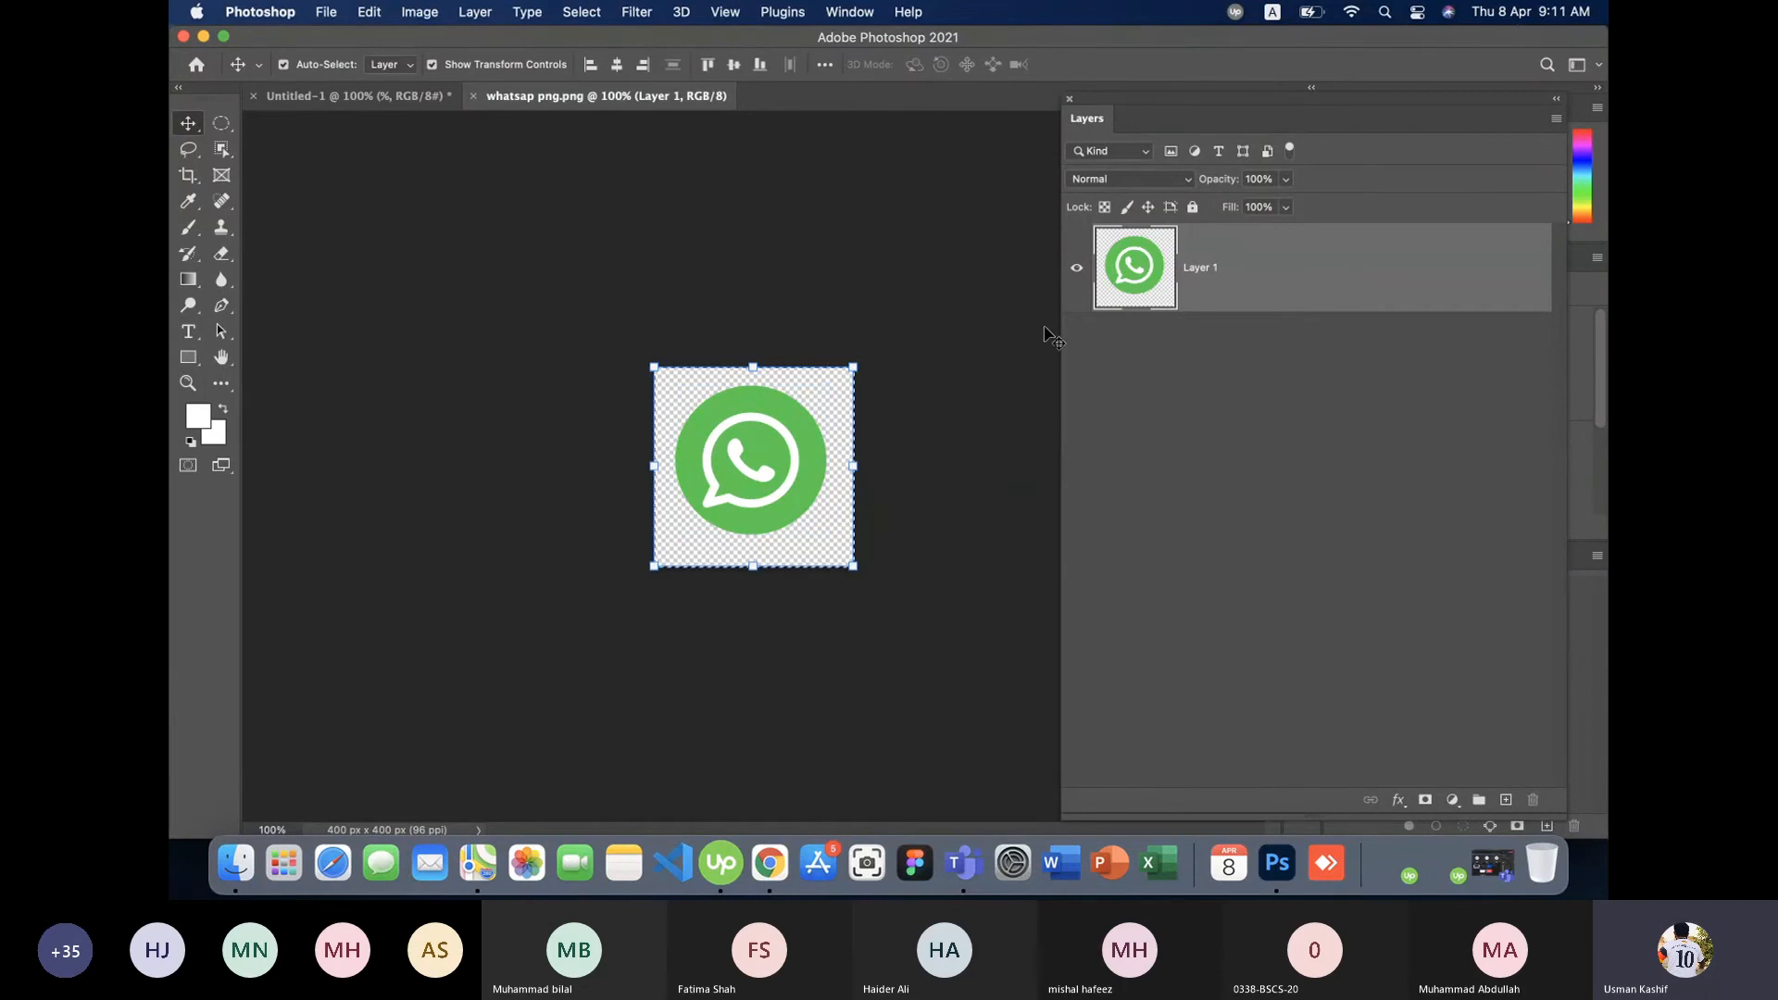
{"action": "key", "text": "super+c"}
{"action": "left_click", "coordinate": [356, 95]}
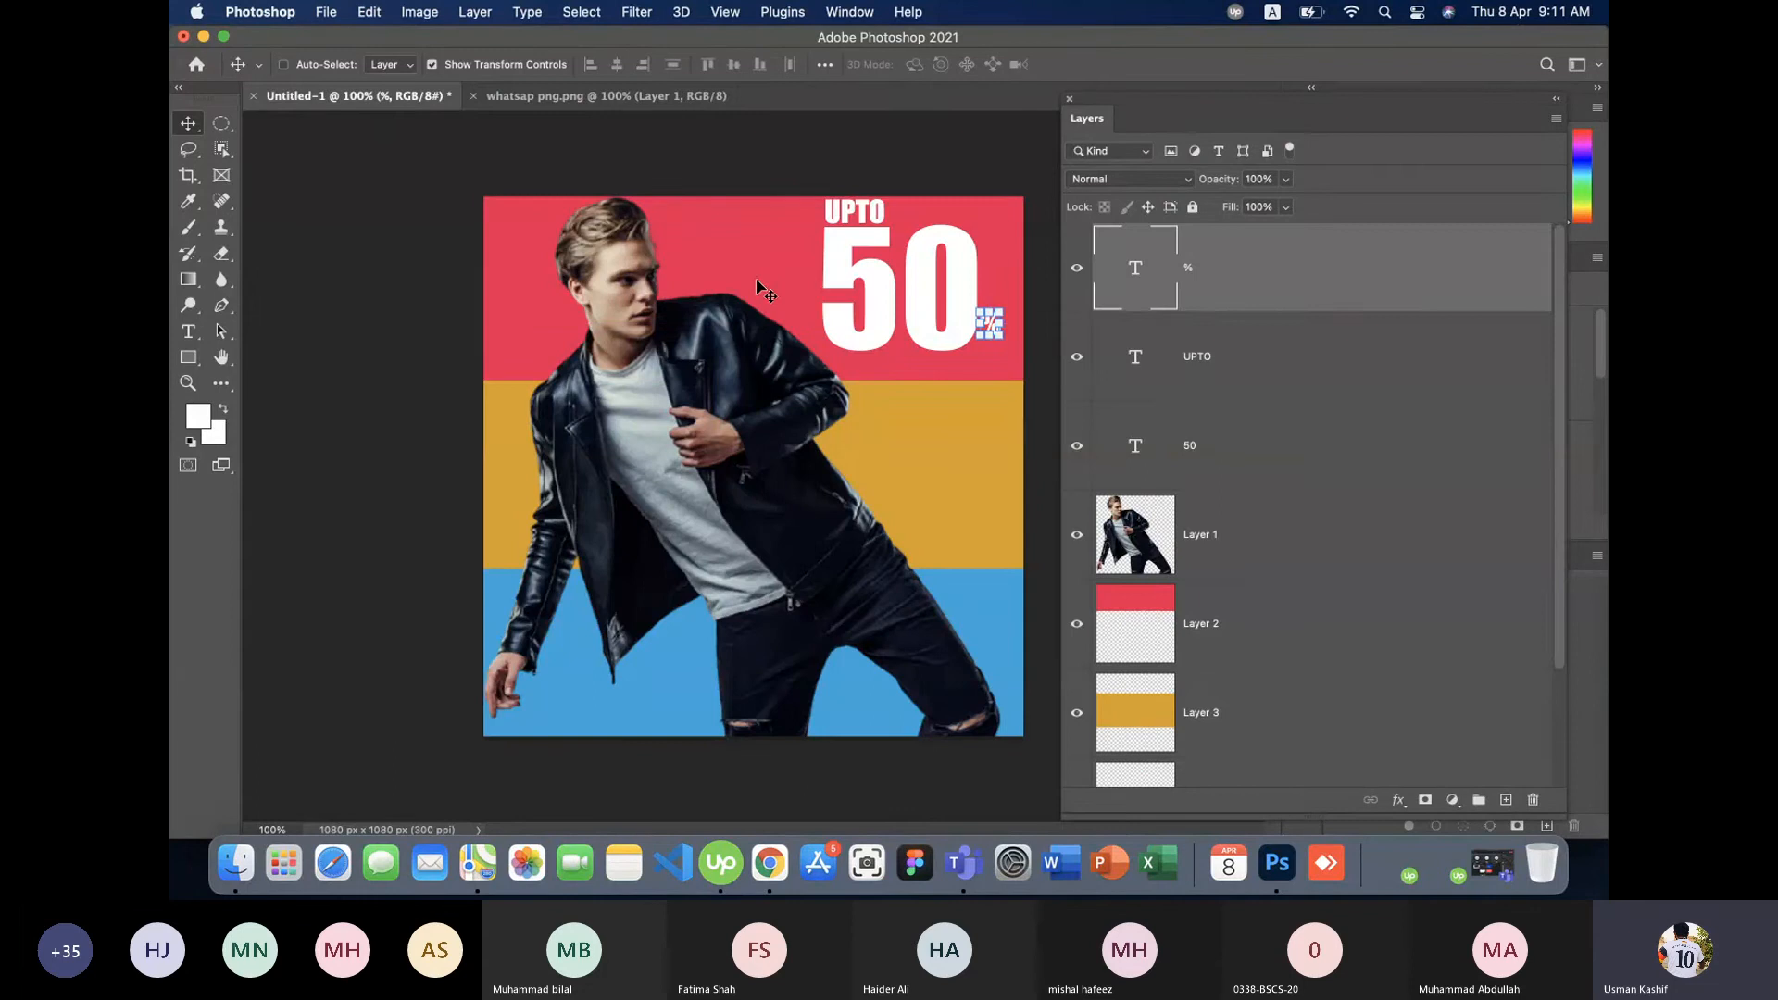
{"action": "key", "text": "super+v"}
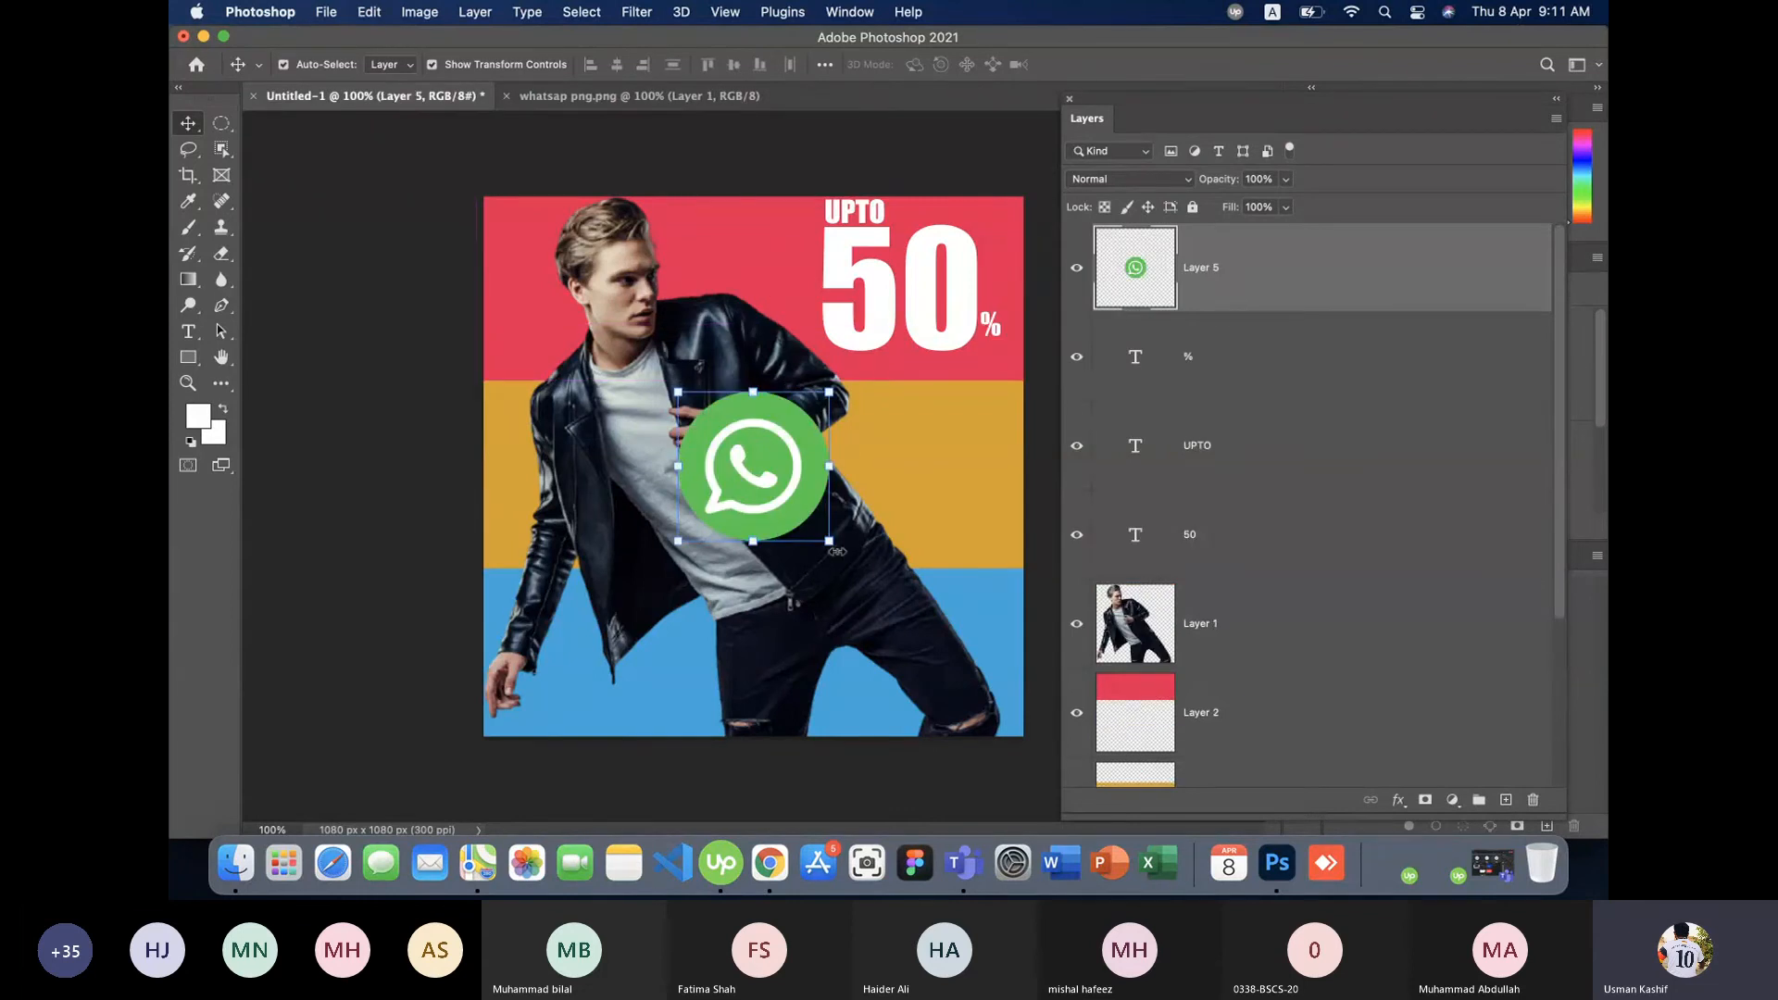
- Scale the pasted WhatsApp logo down to about 76% and delete it from the poster
{"action": "left_click_drag", "start_coordinate": [831, 550], "coordinate": [752, 465]}
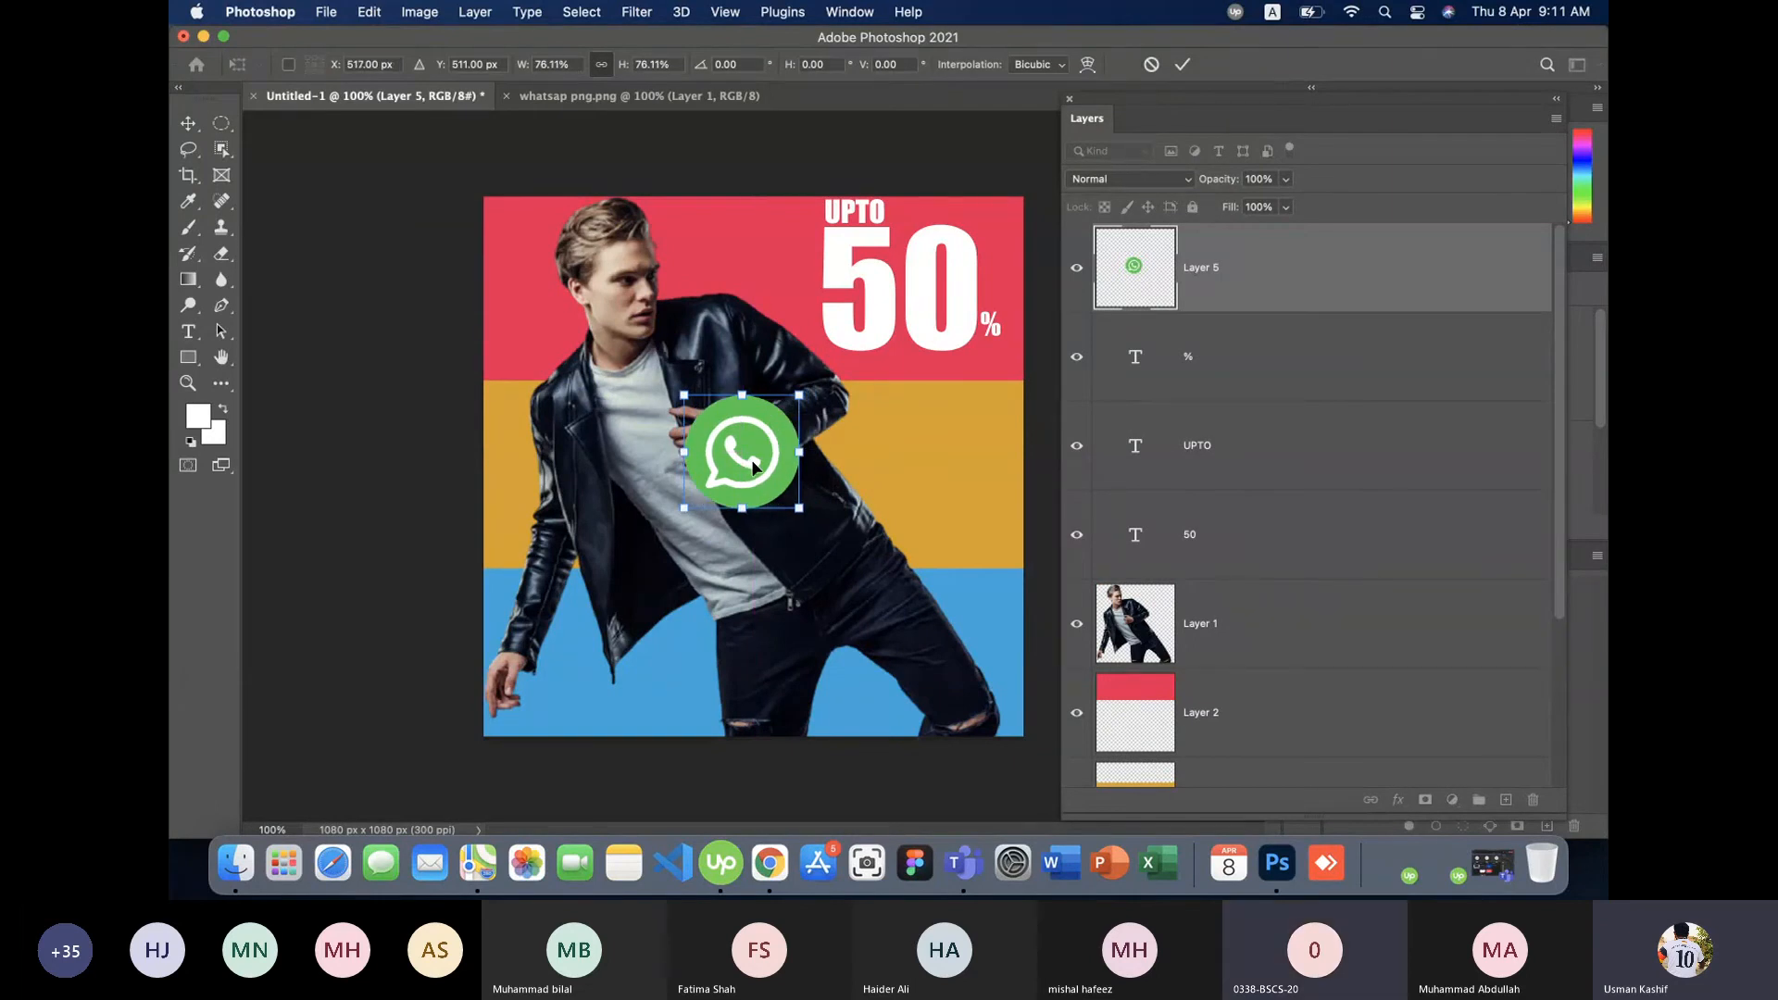
{"action": "key", "text": "Return"}
{"action": "key", "text": "BackSpace"}
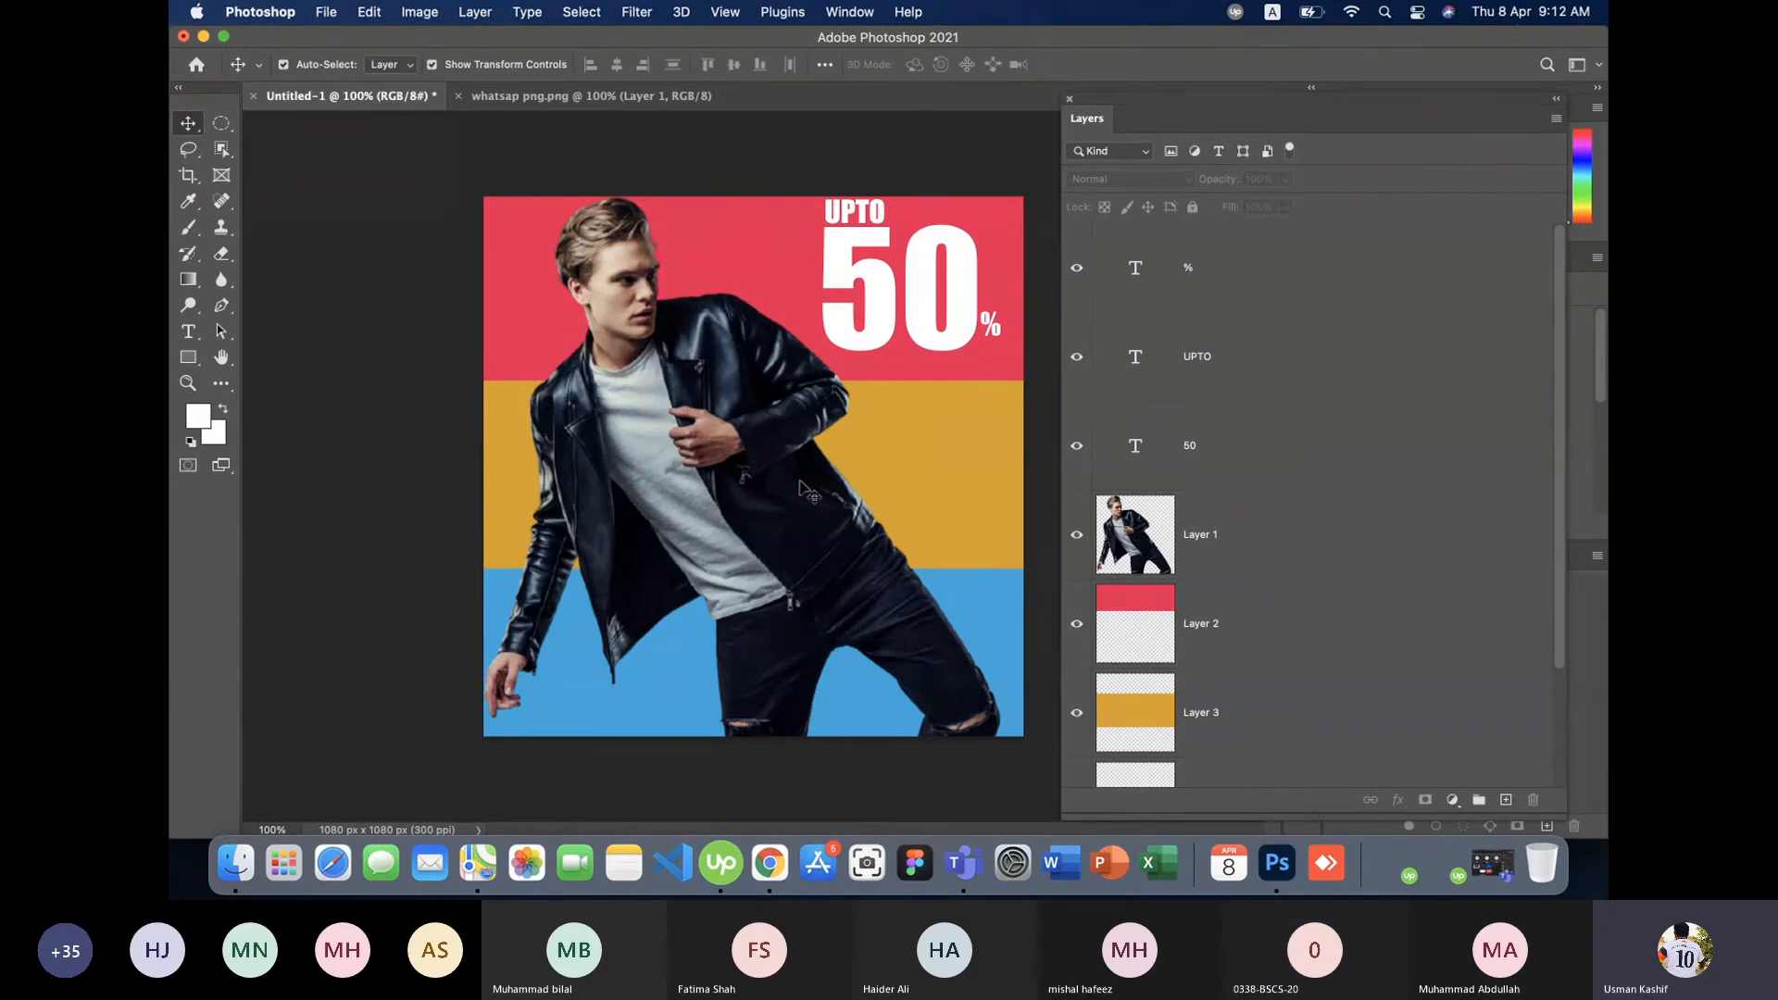
- Select the %, 50 and UPTO texts together, move them slightly down within the red band, and deselect them
{"action": "left_click", "coordinate": [987, 335]}
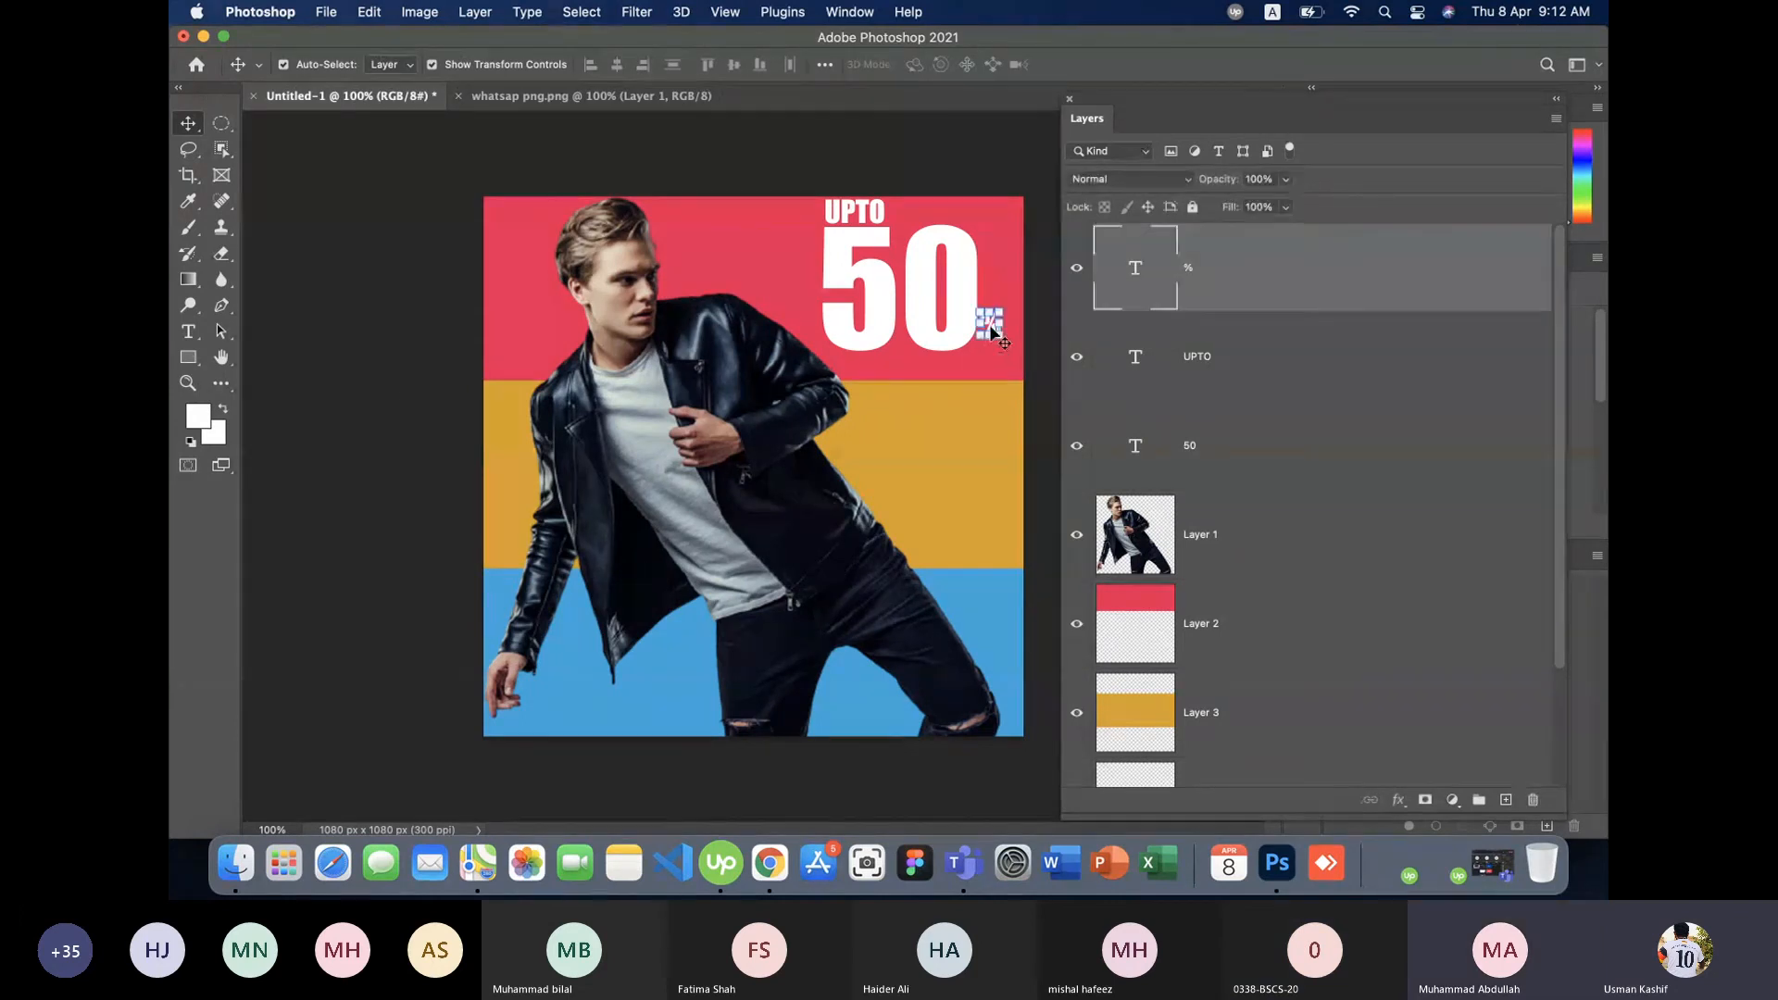
{"action": "left_click", "coordinate": [968, 282], "text": "shift"}
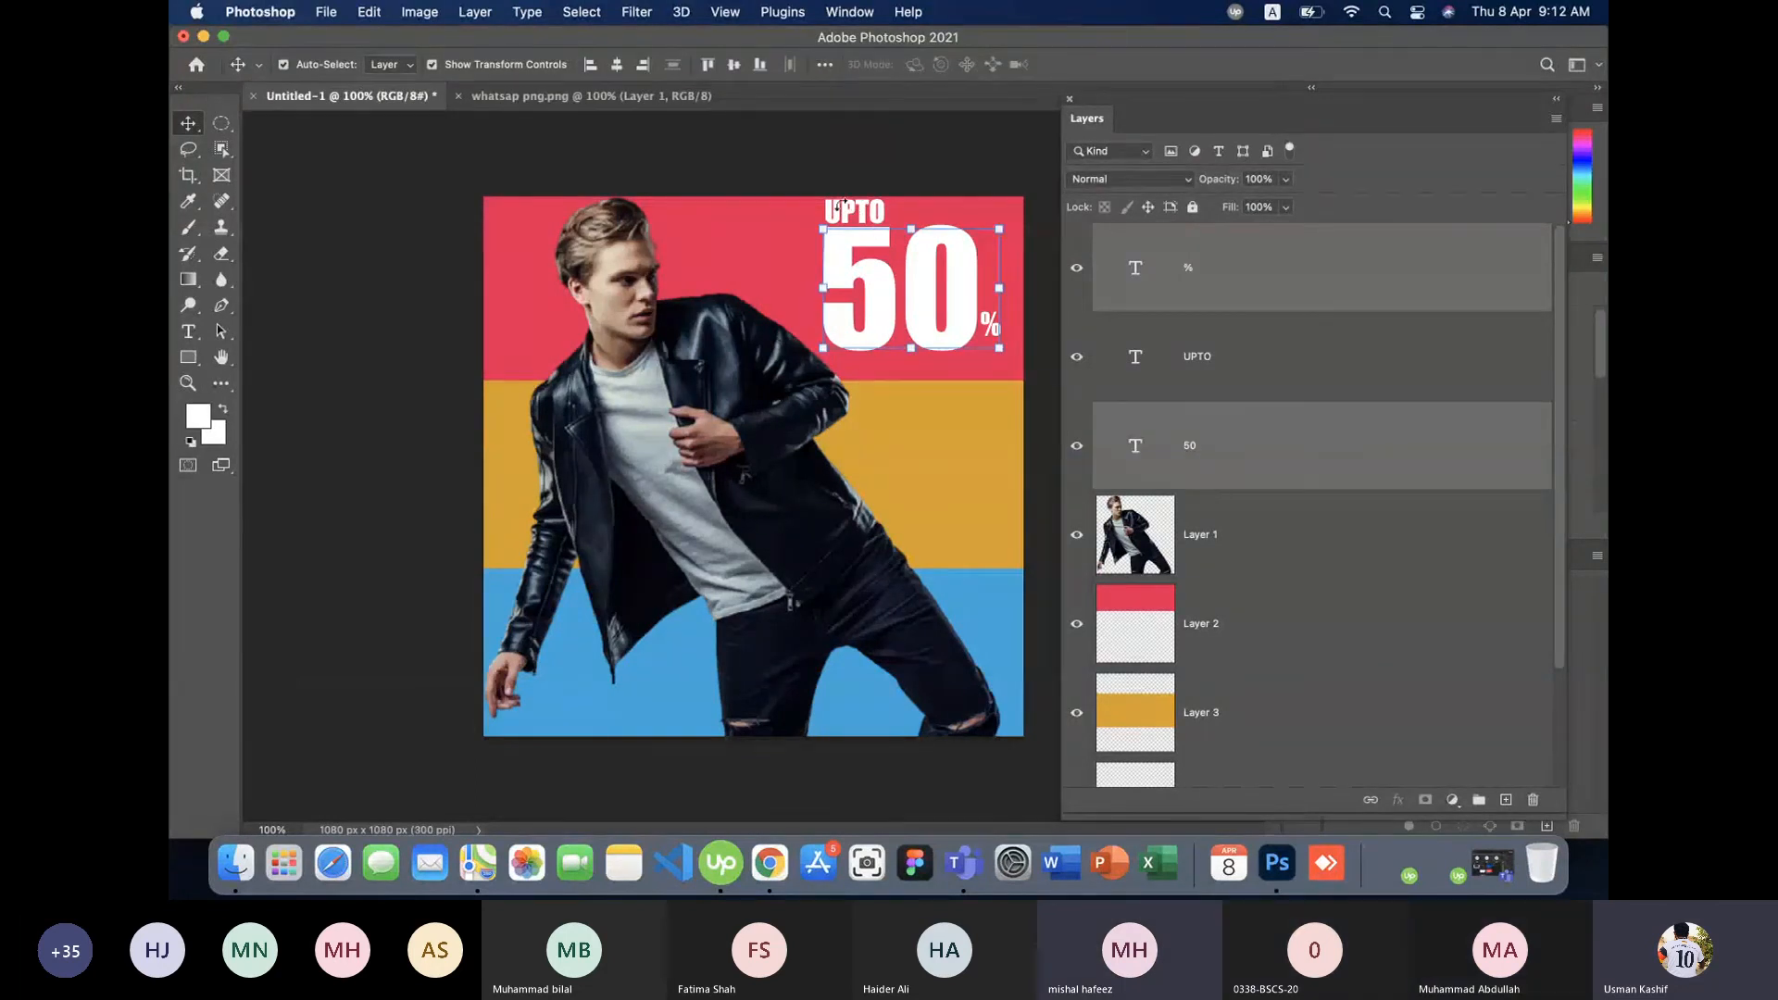
{"action": "left_click", "coordinate": [851, 213], "text": "shift"}
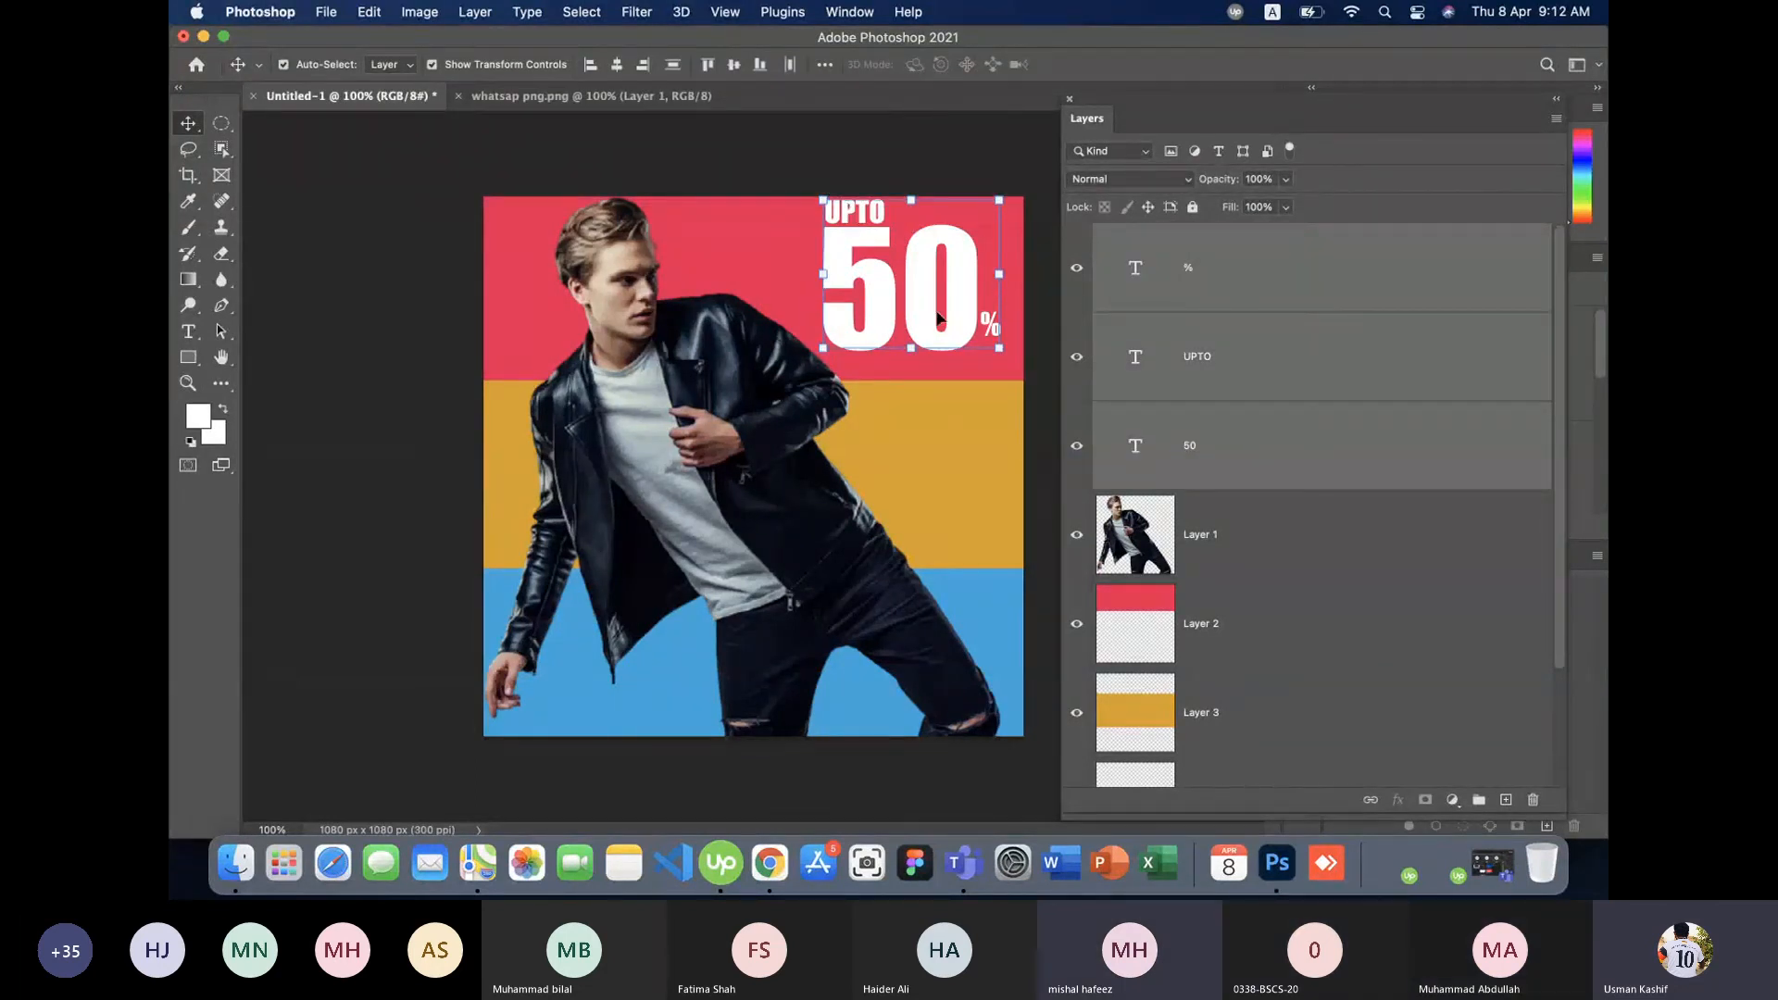
{"action": "left_click_drag", "start_coordinate": [924, 317], "coordinate": [932, 324]}
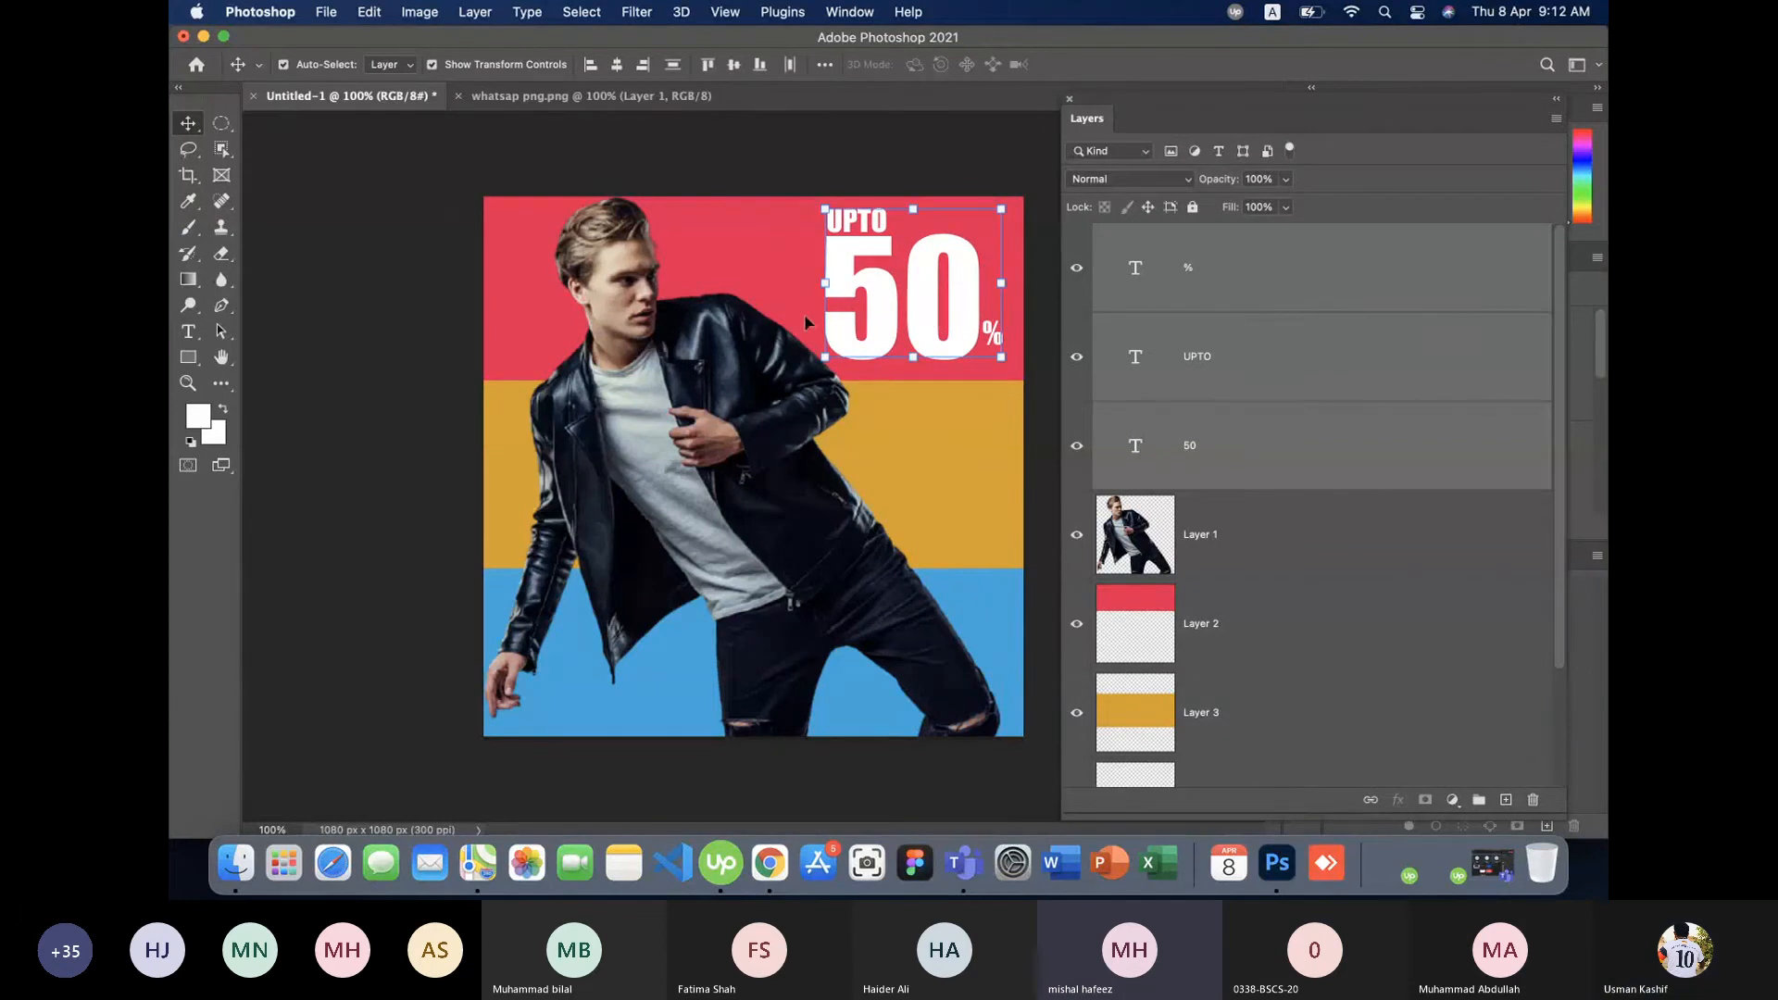
{"action": "left_click", "coordinate": [361, 308]}
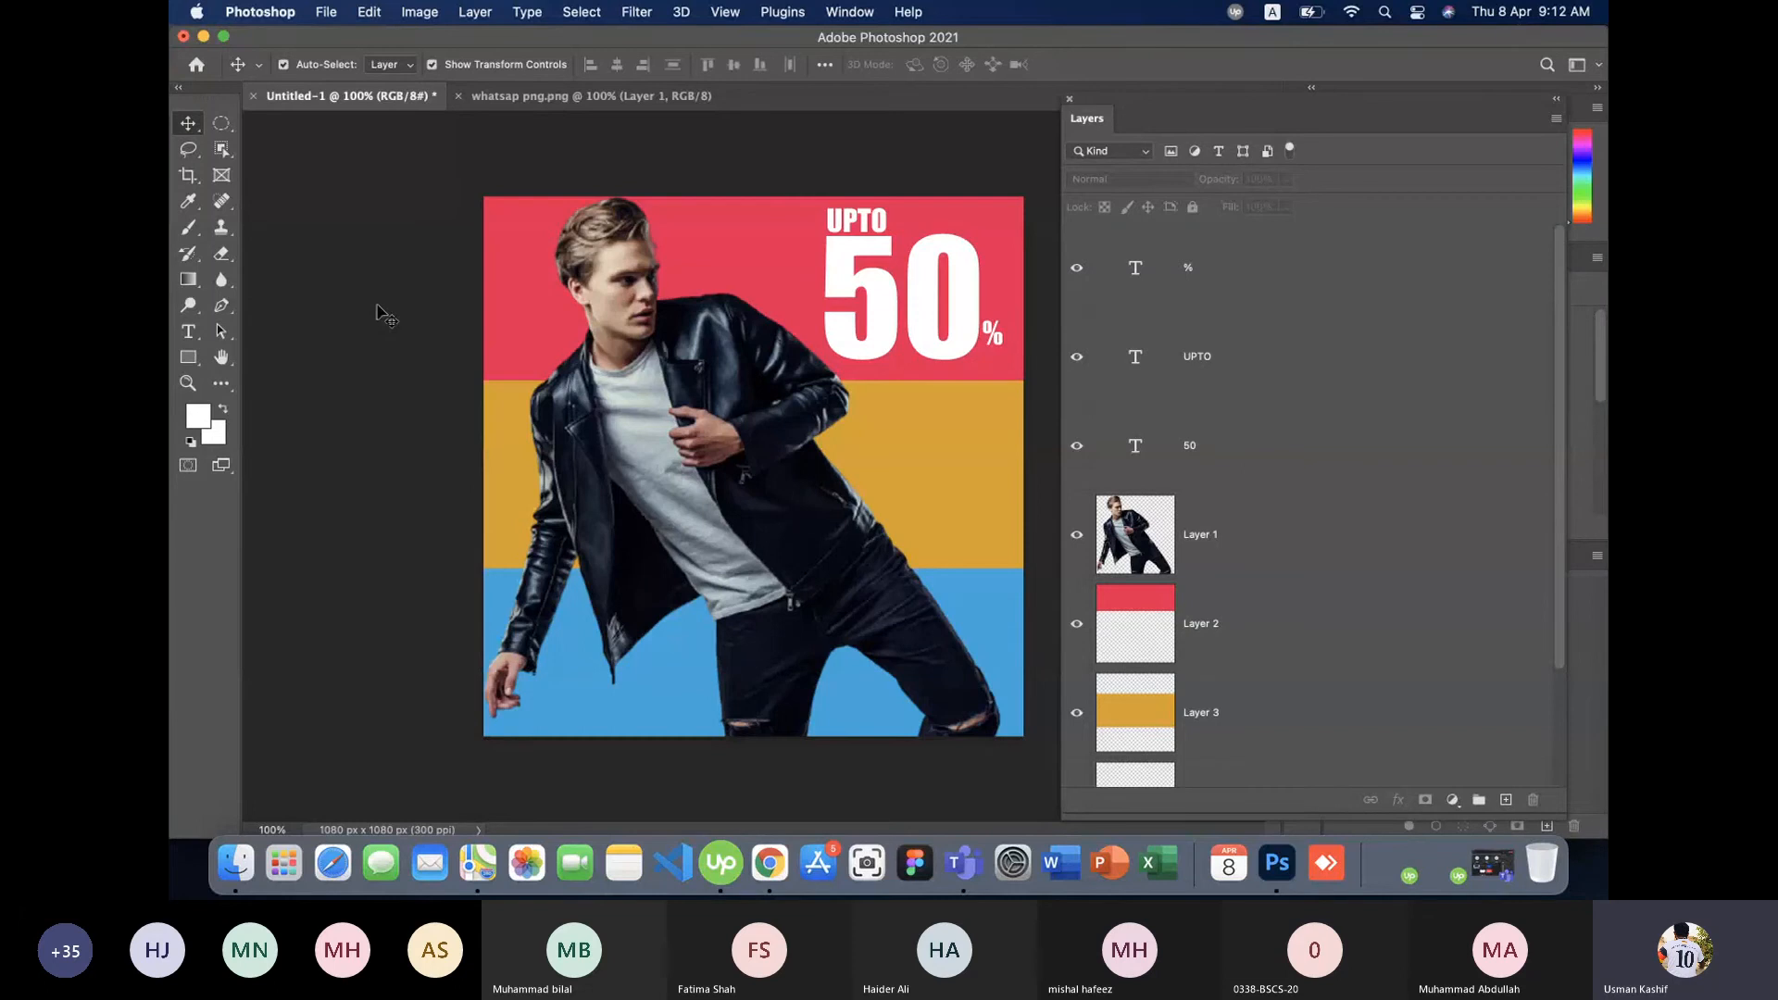
- Start saving a copy of the poster on the computer, entering the file name Sales Banner
{"action": "left_click", "coordinate": [329, 13]}
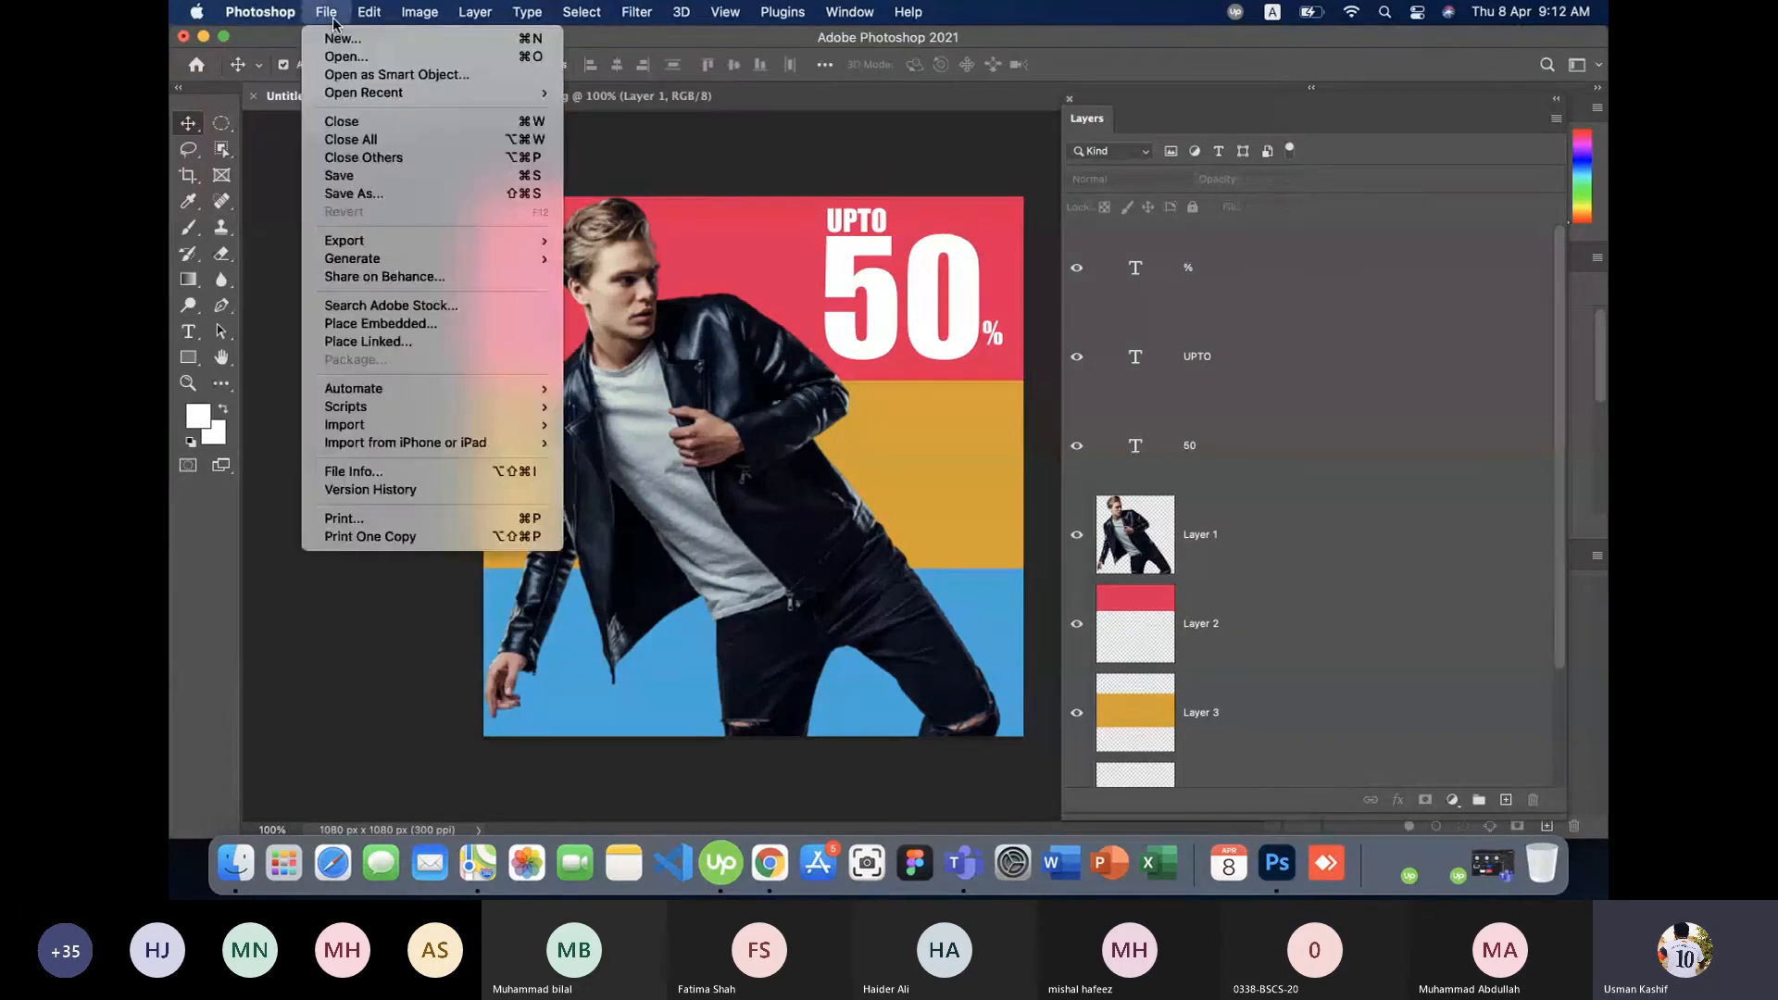
{"action": "left_click", "coordinate": [401, 197]}
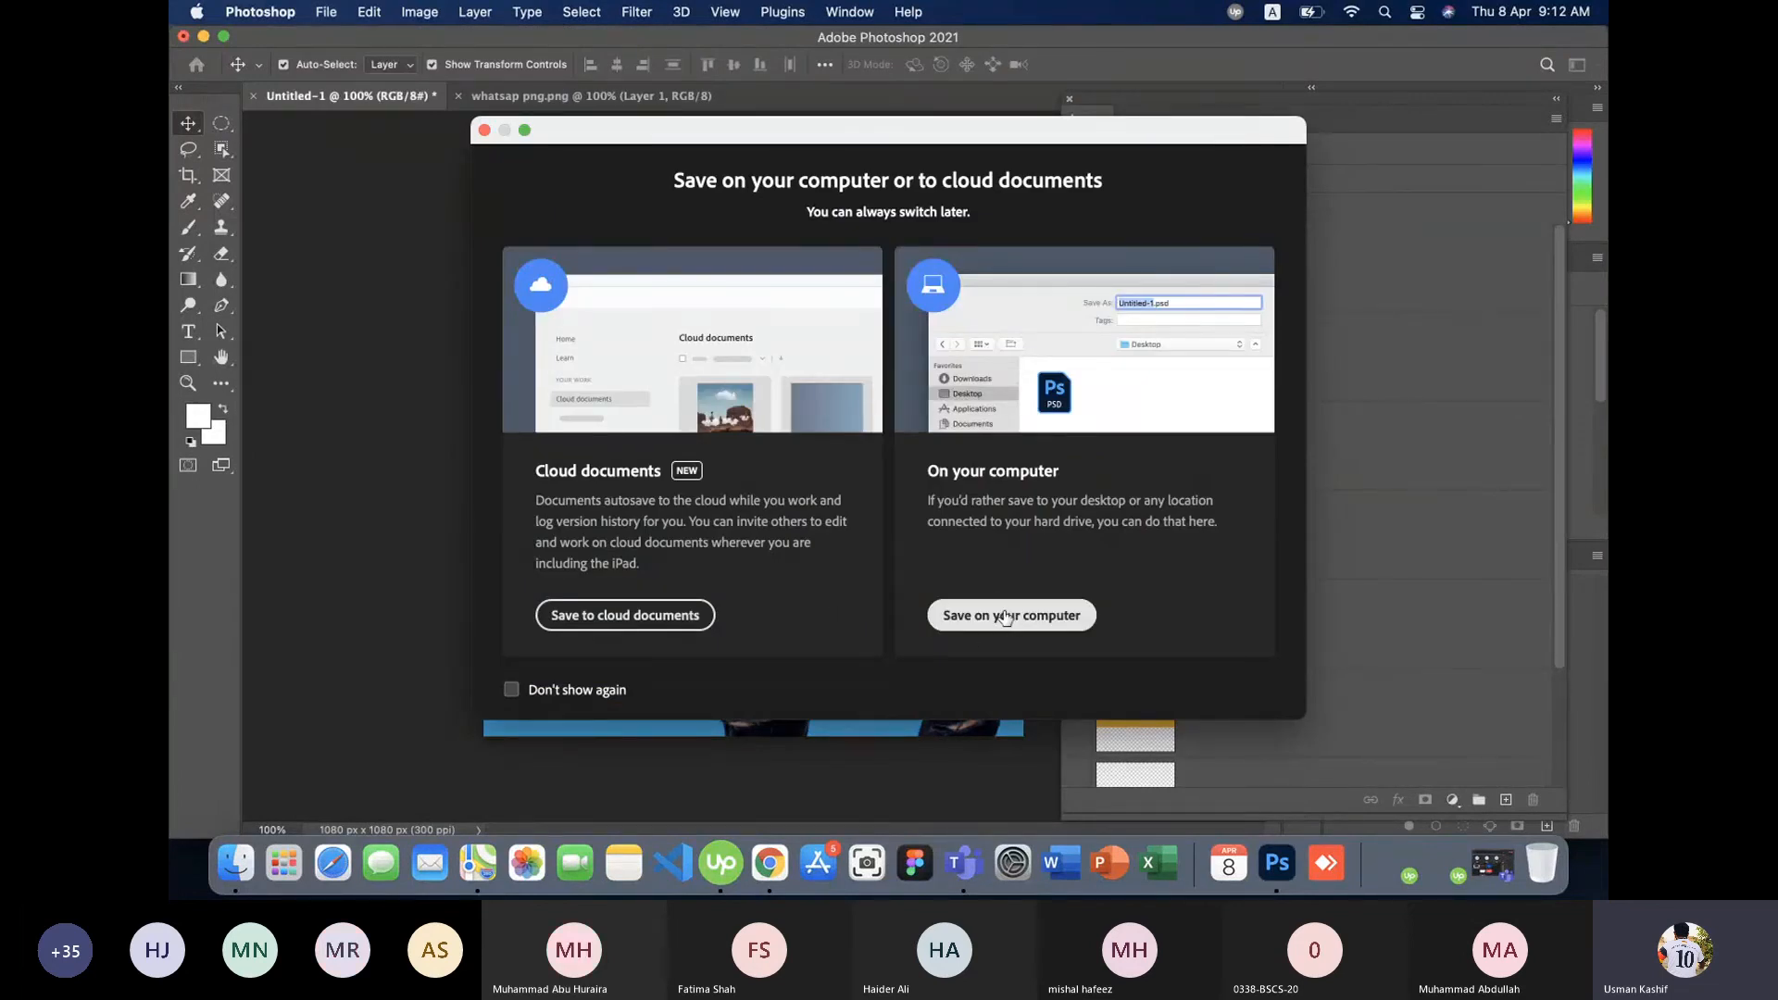
{"action": "left_click", "coordinate": [998, 616]}
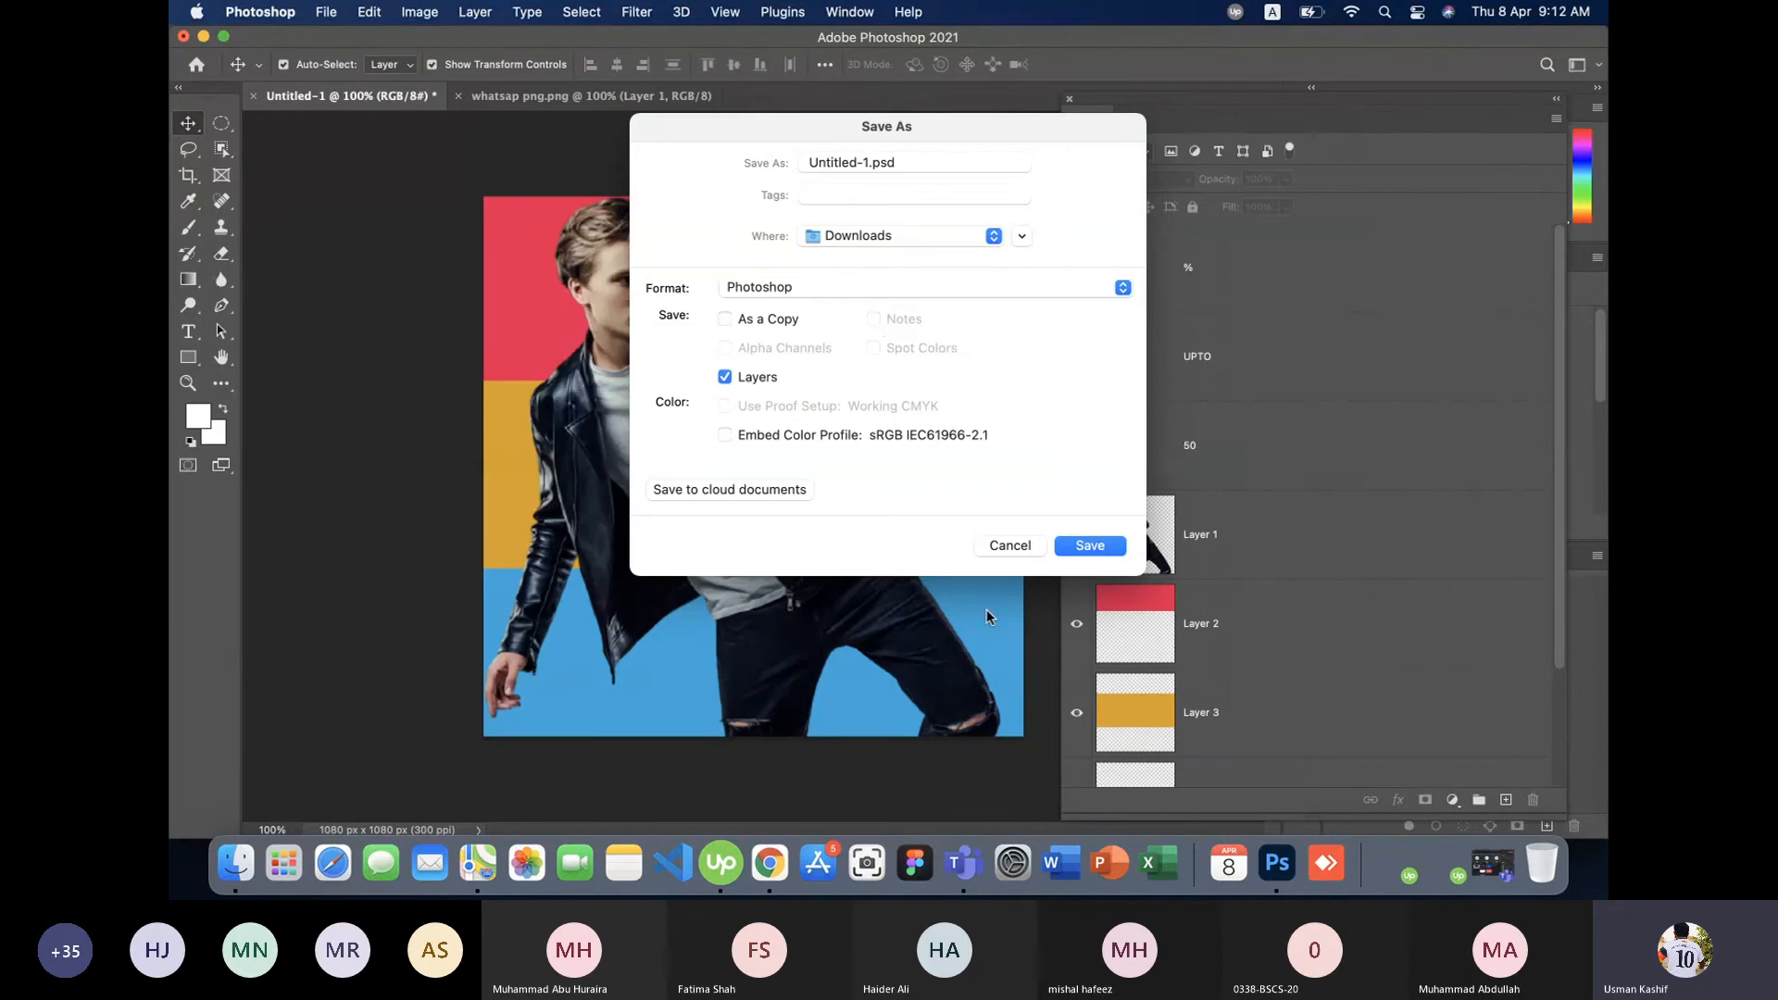
{"action": "left_click_drag", "start_coordinate": [866, 137], "coordinate": [779, 137]}
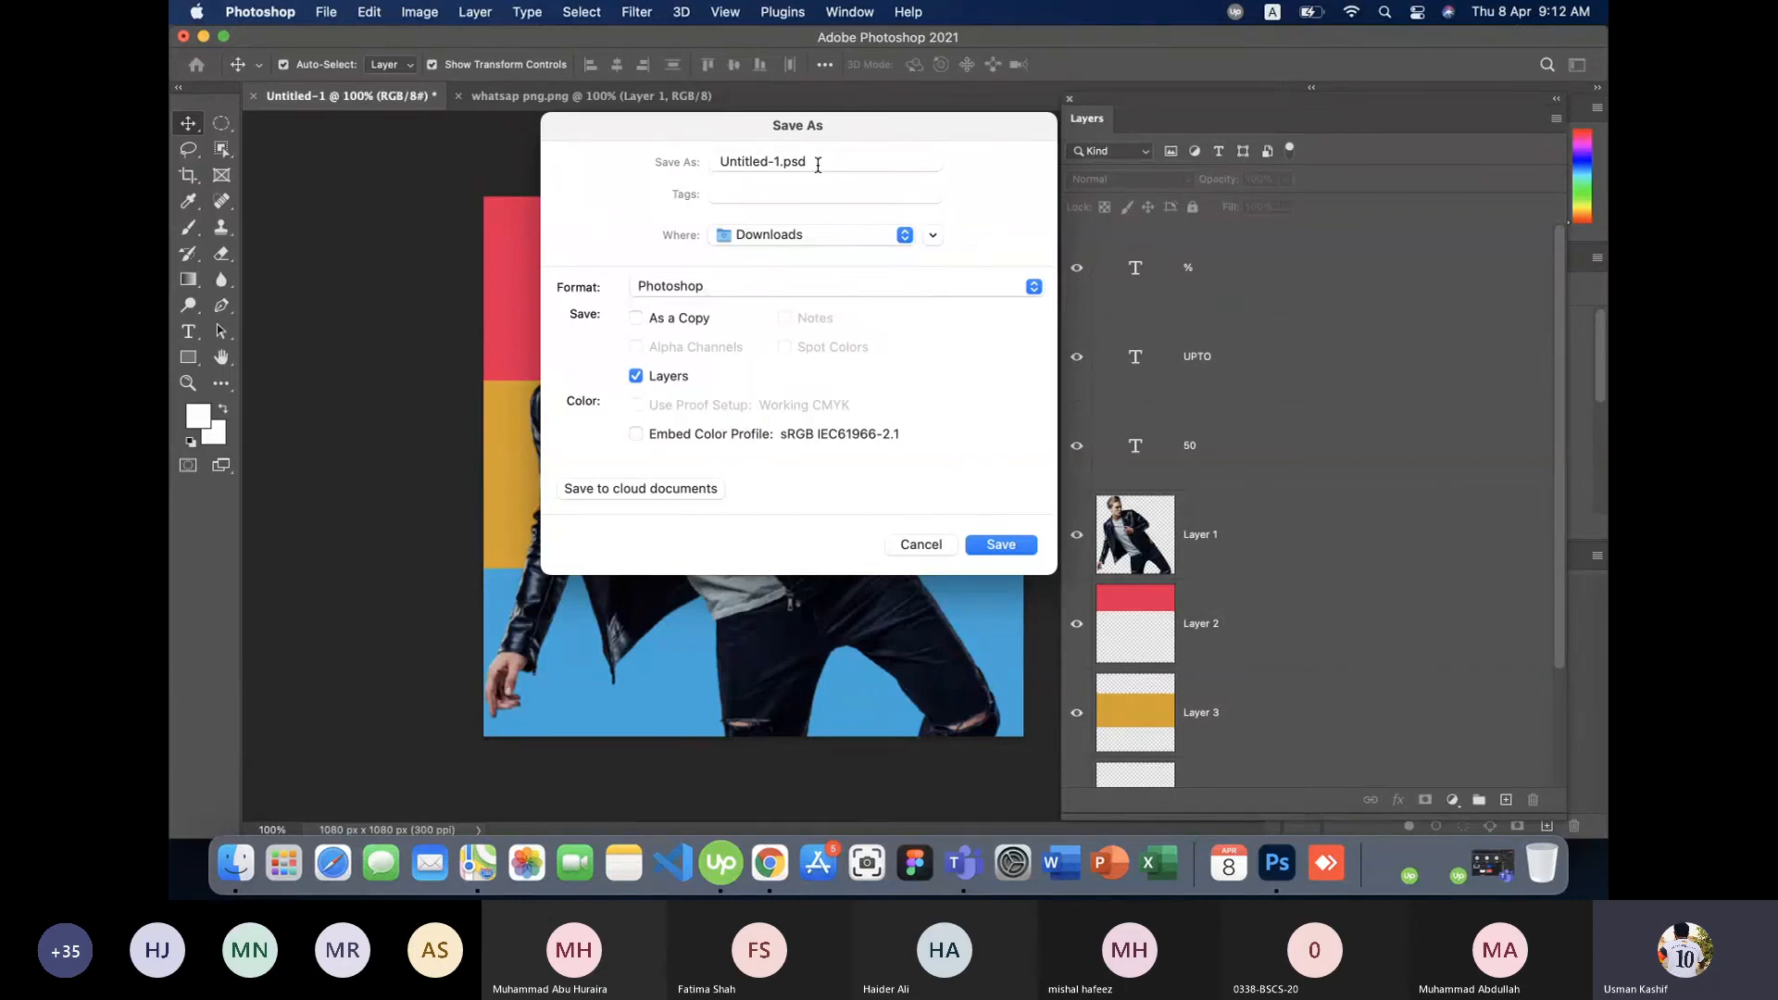
{"action": "left_click", "coordinate": [818, 164]}
{"action": "key", "text": "super+a"}
{"action": "type", "text": "SA"}
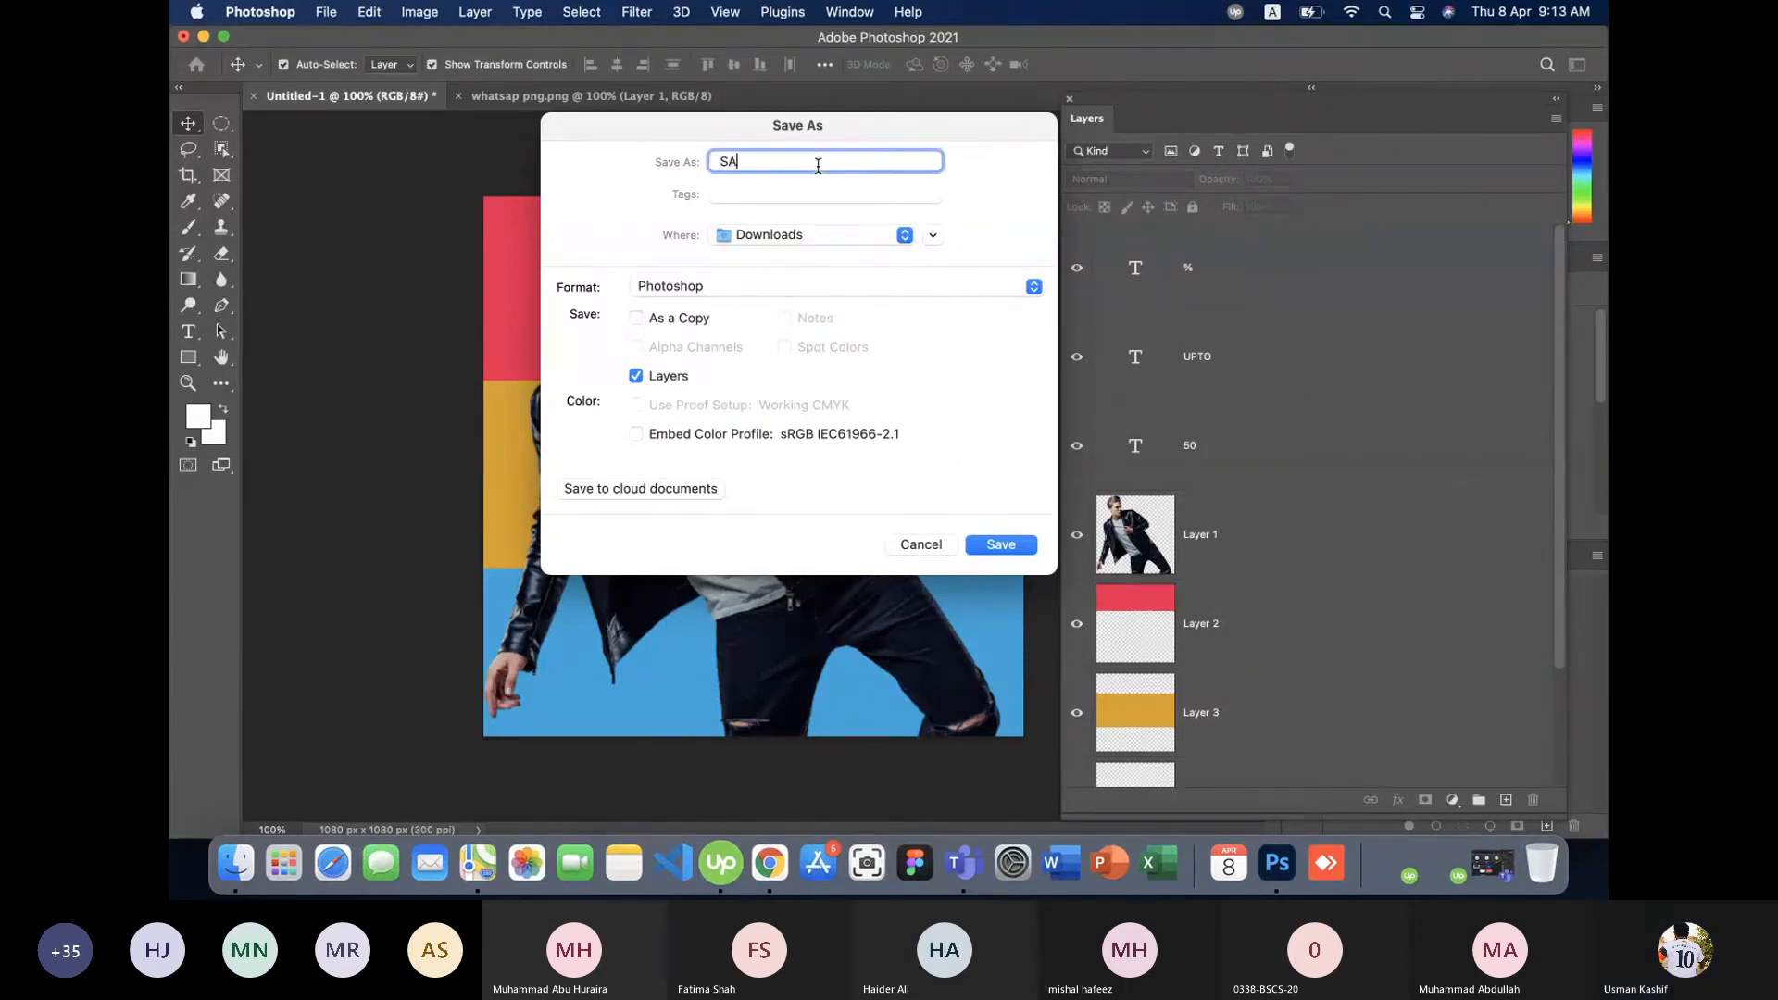
{"action": "key", "text": "BackSpace"}
{"action": "type", "text": "ales B"}
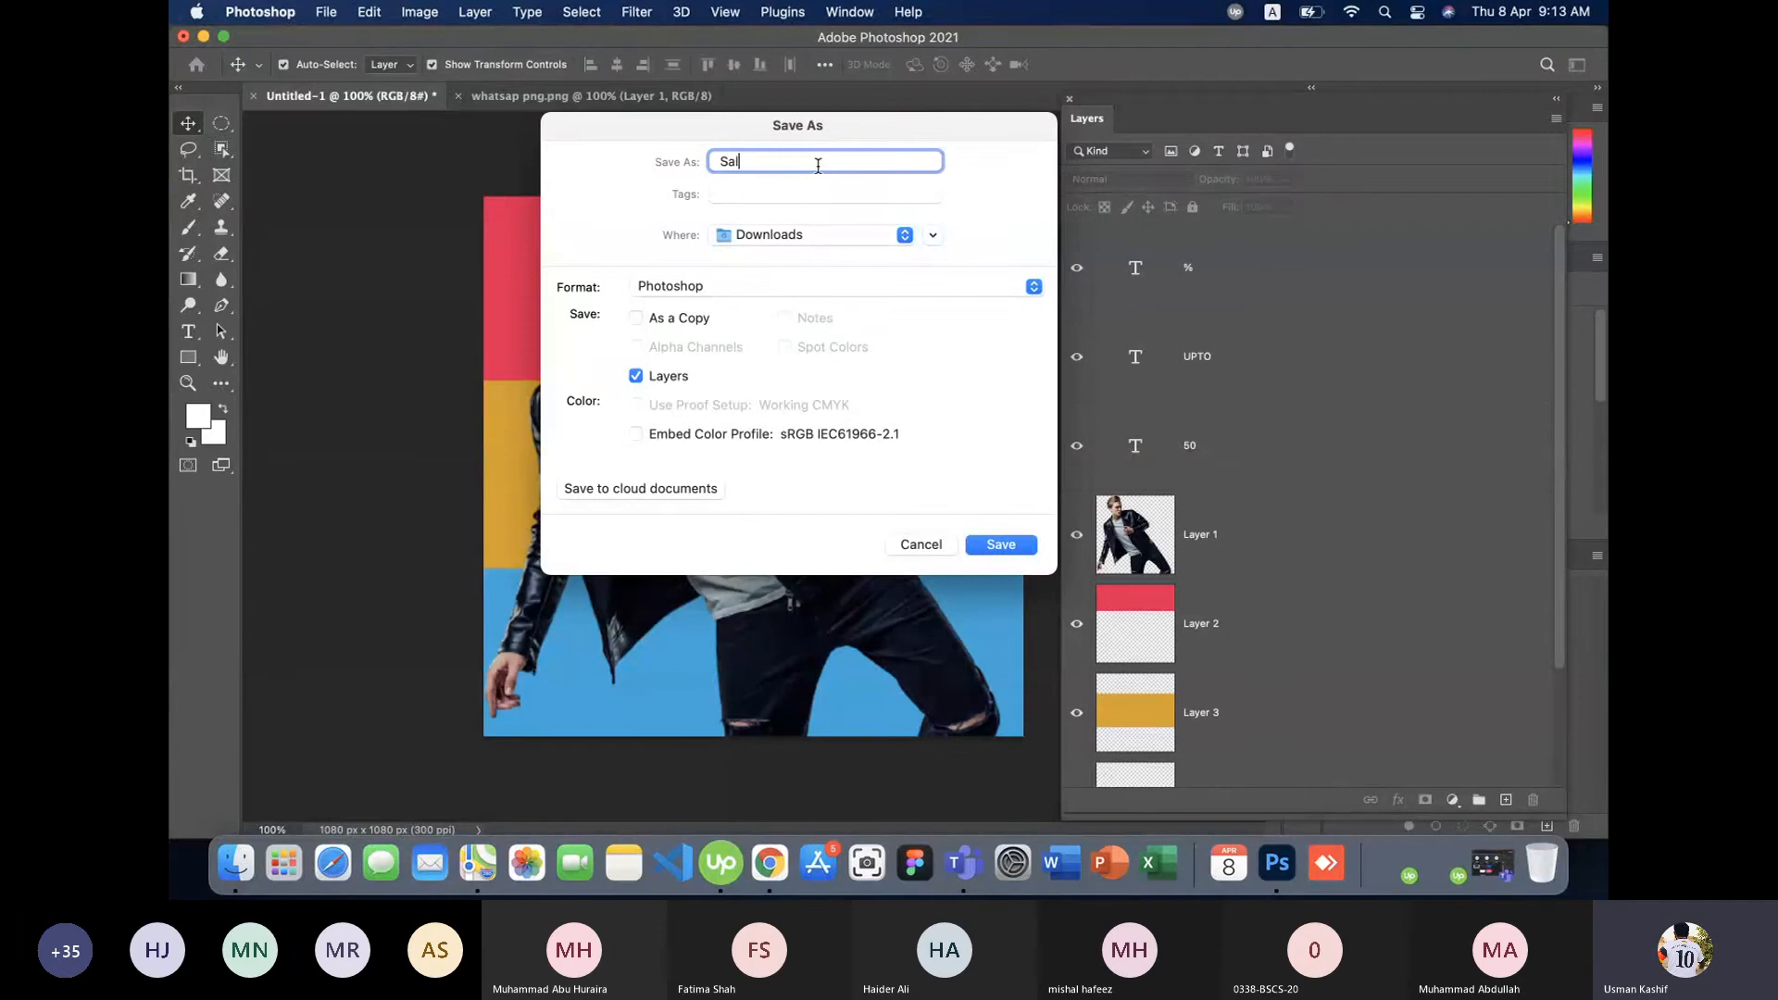
{"action": "type", "text": "anner"}
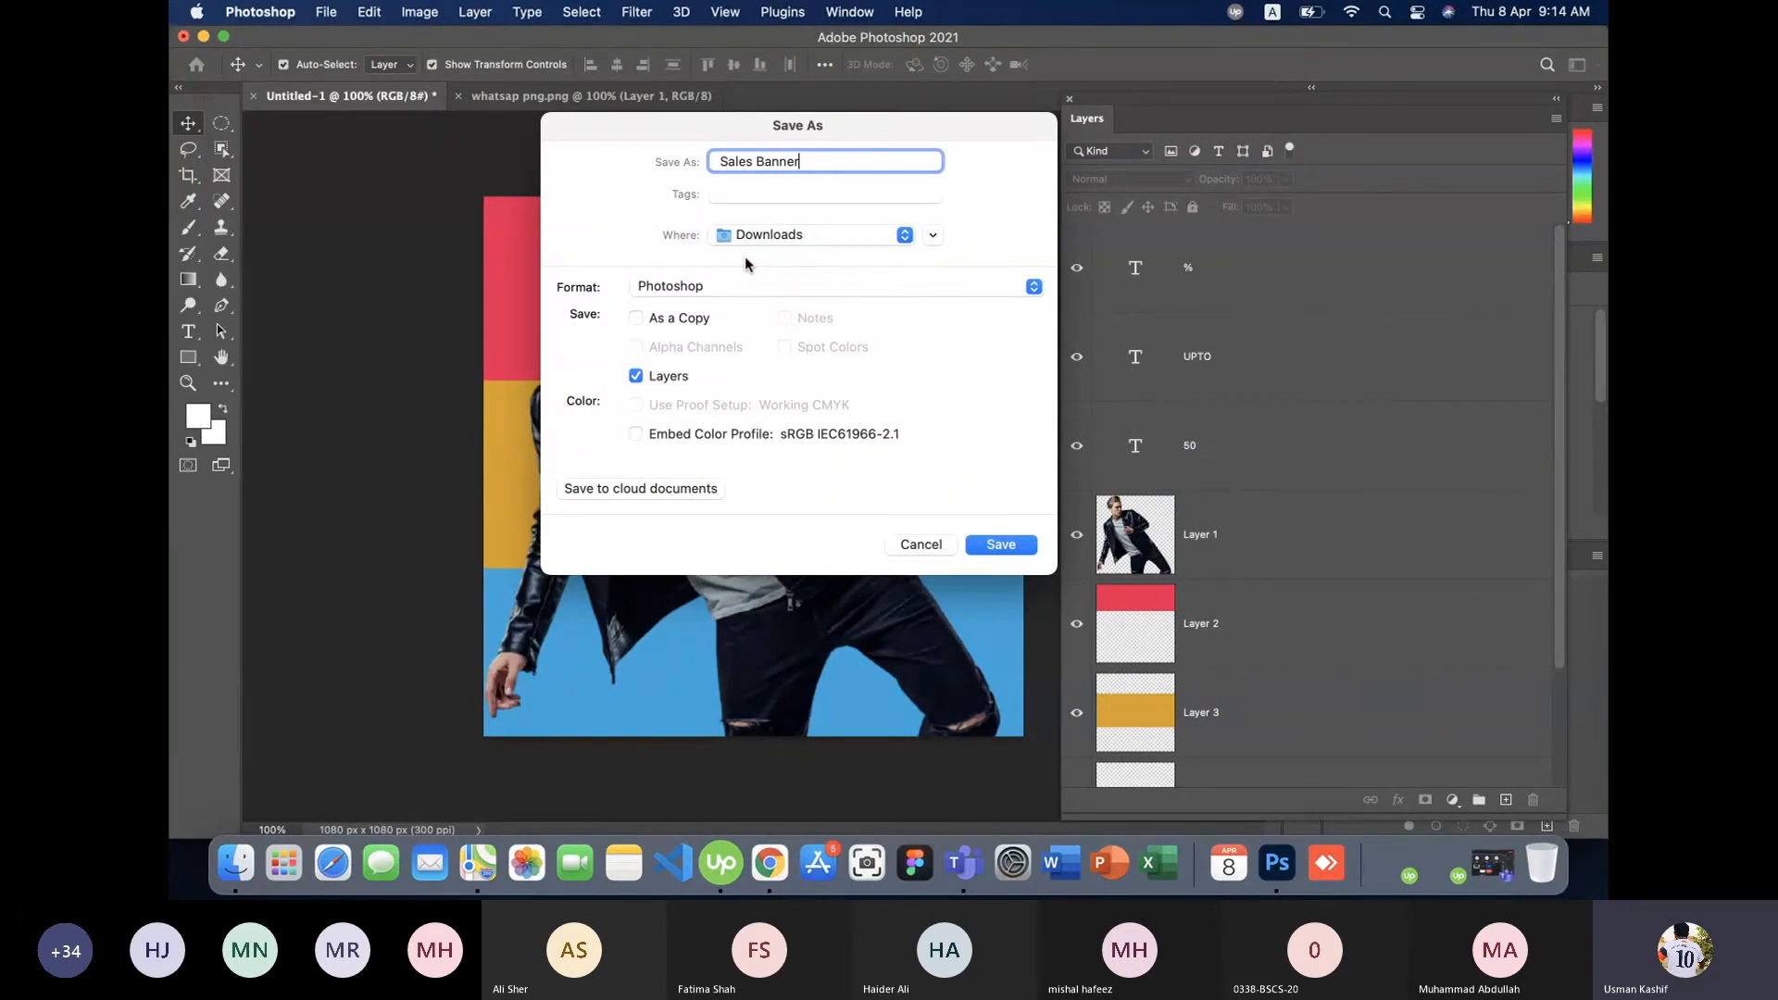
- Choose the JPEG format and save the banner to Downloads at maximum quality 12
{"action": "left_click", "coordinate": [787, 289]}
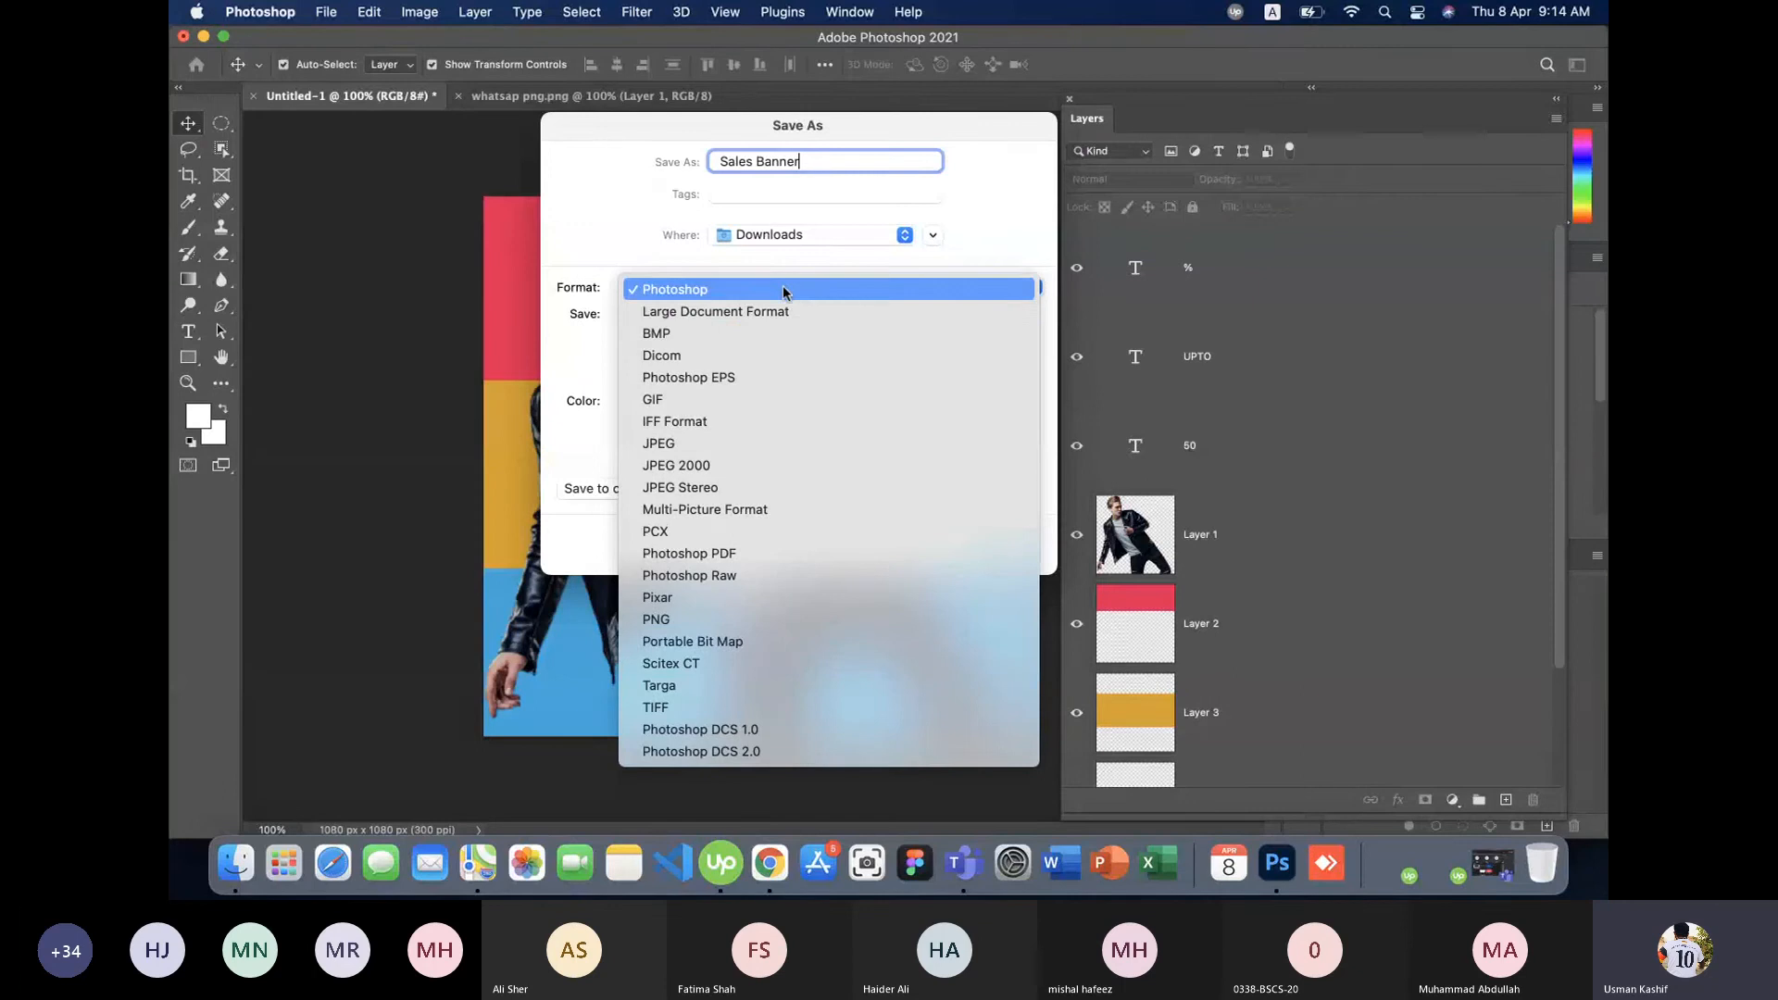
{"action": "left_click", "coordinate": [661, 451]}
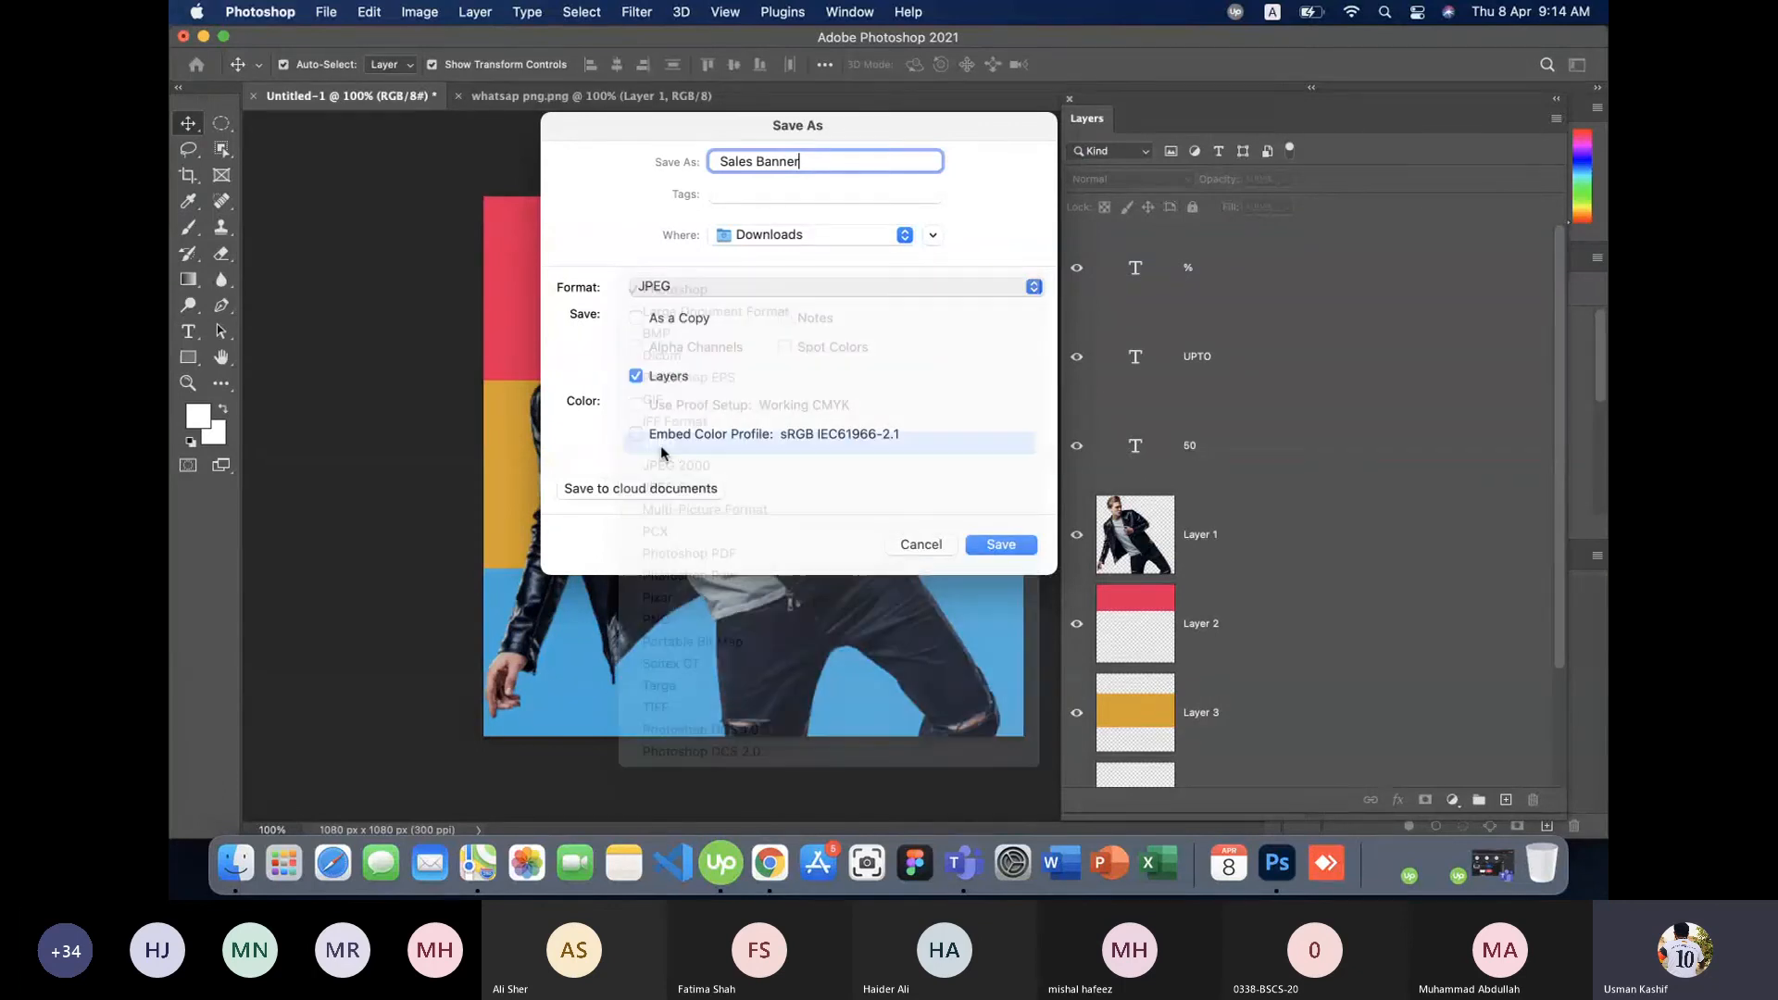
{"action": "left_click", "coordinate": [1001, 545]}
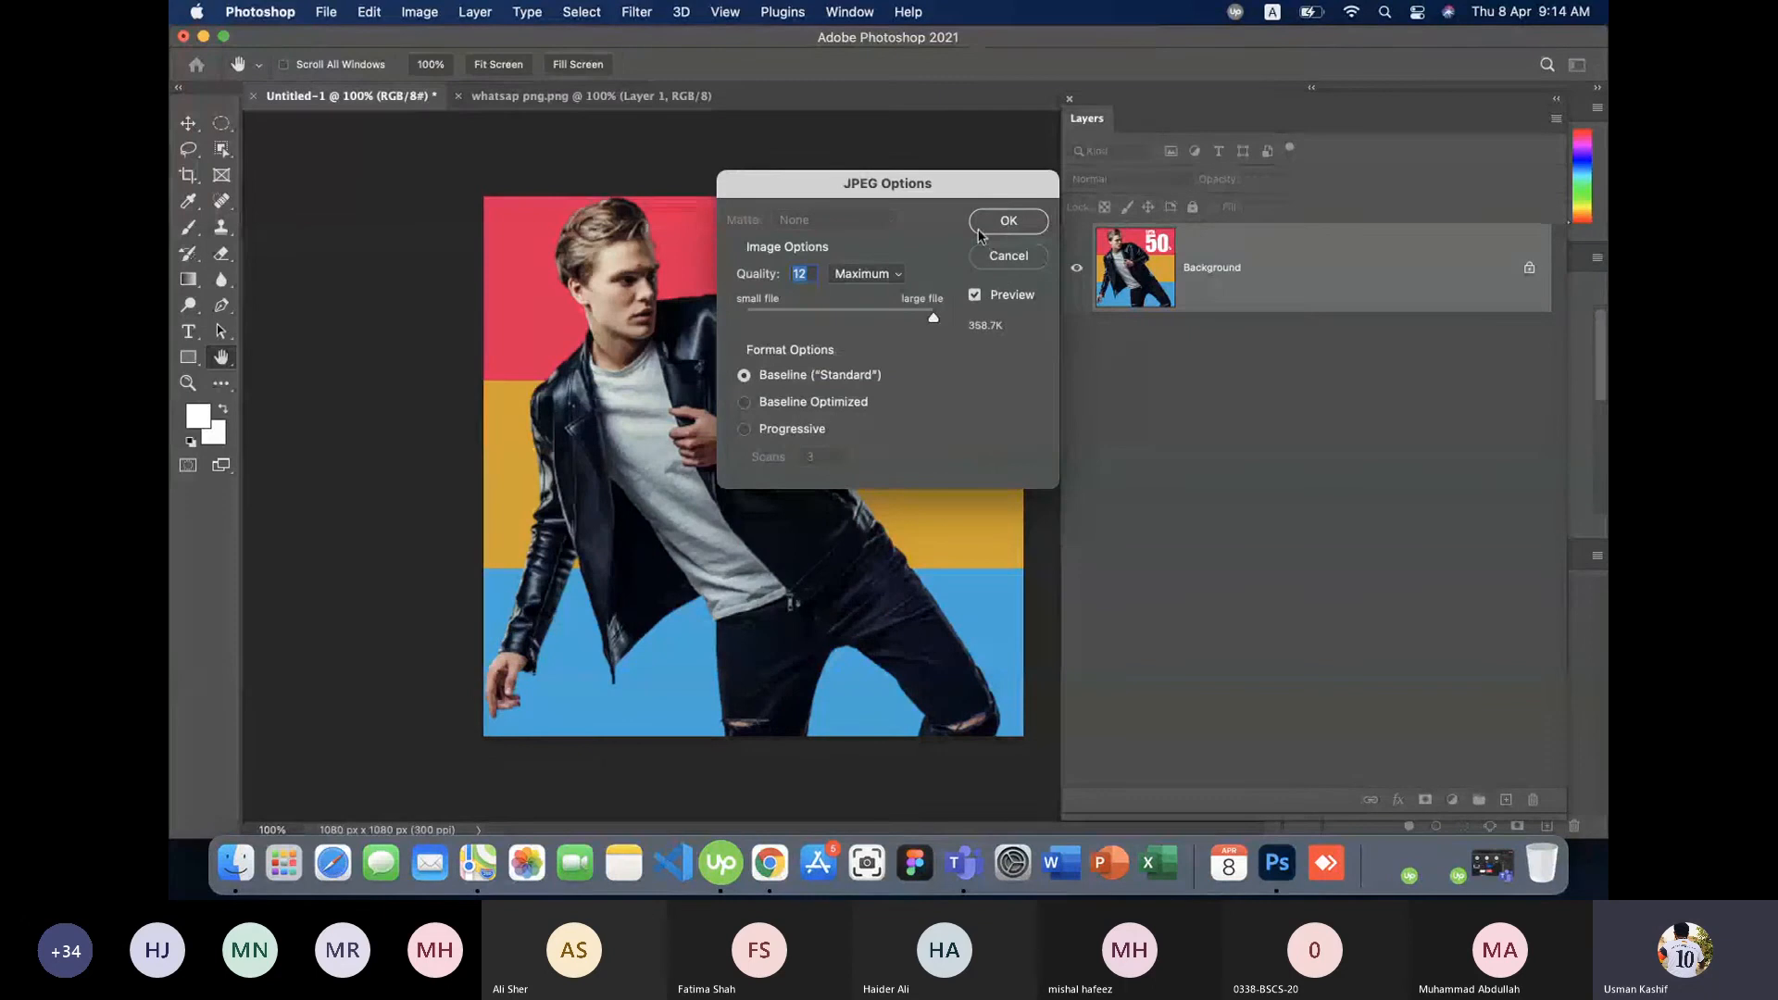
{"action": "left_click", "coordinate": [996, 226]}
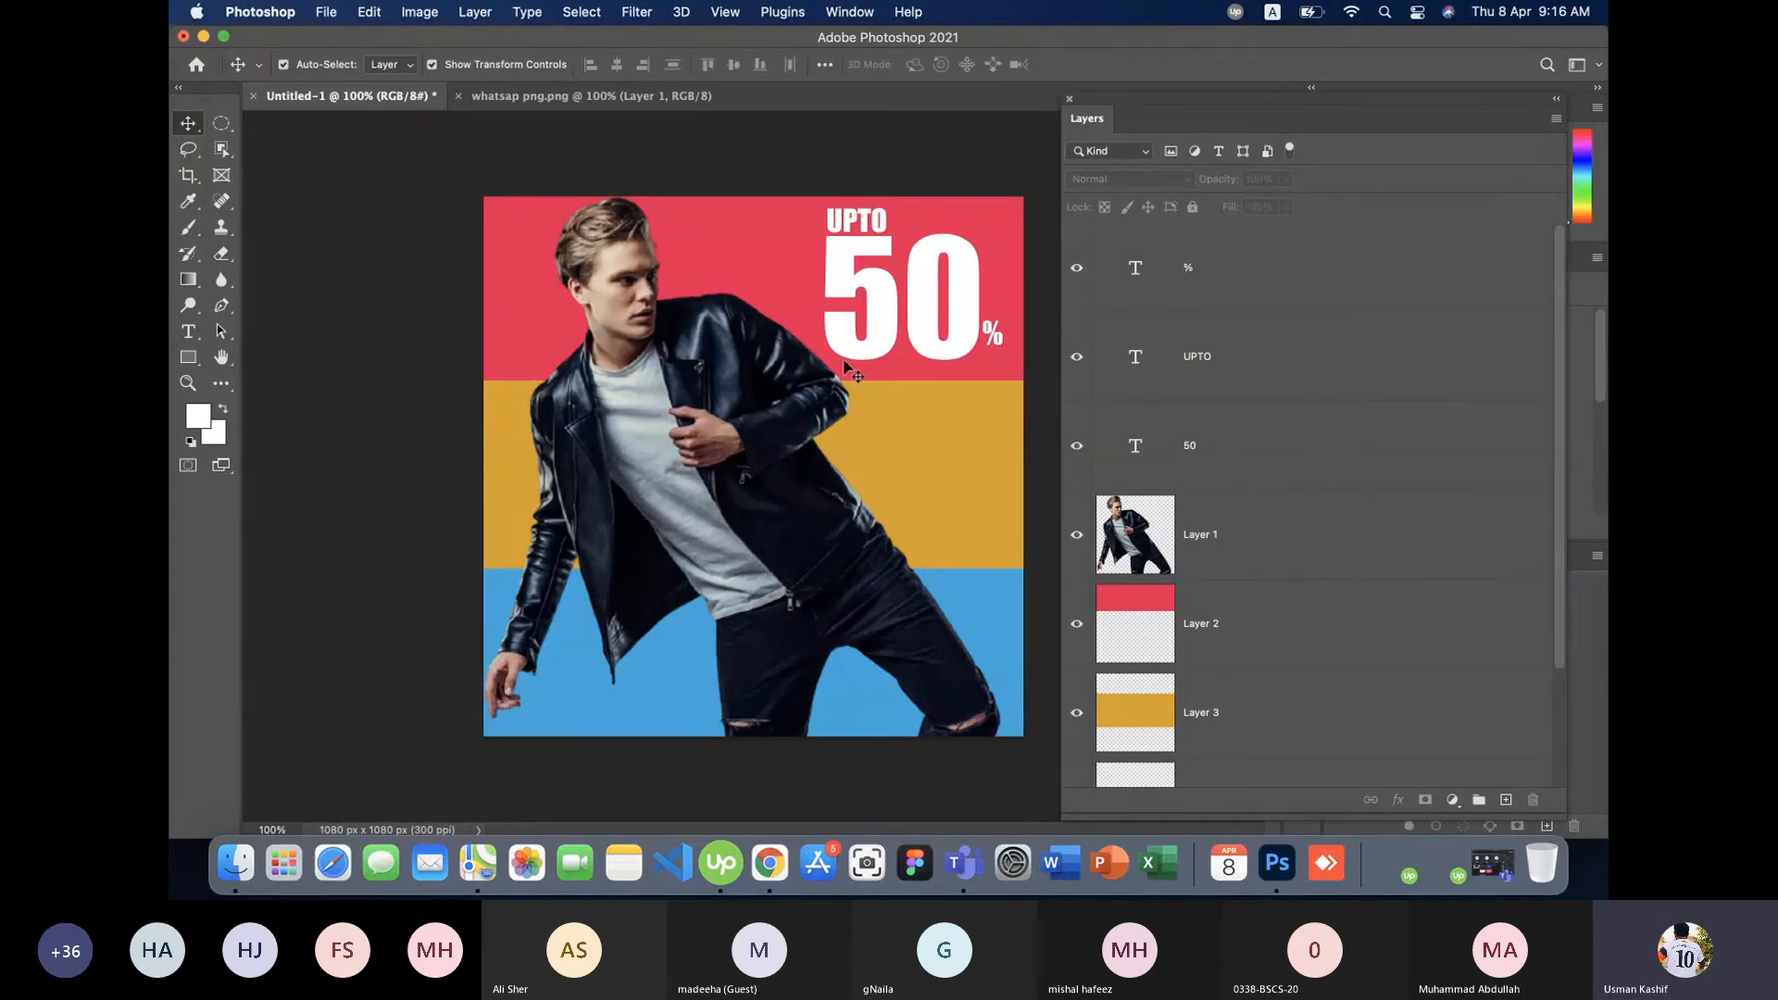
- Review the poster's layer stack and start another Save As to the computer for the layered document
{"action": "scroll", "coordinate": [1336, 611], "scroll_direction": "down", "scroll_amount": 3}
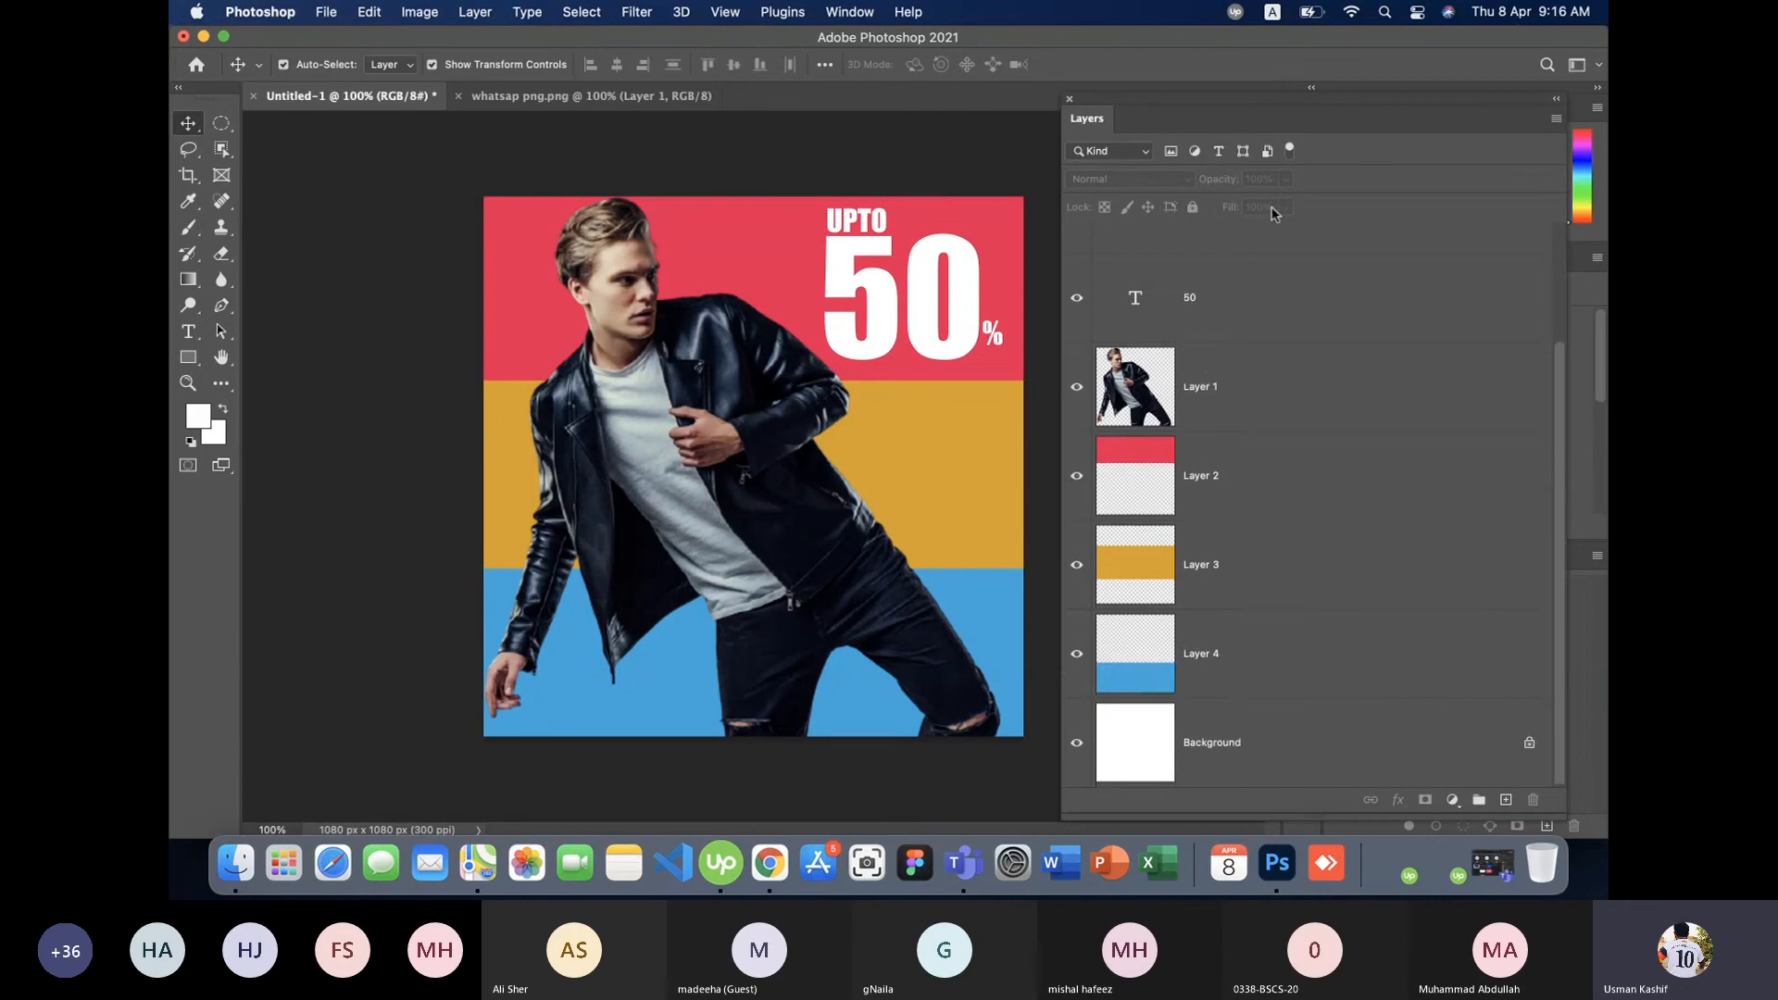
{"action": "scroll", "coordinate": [1280, 444], "scroll_direction": "up", "scroll_amount": 3}
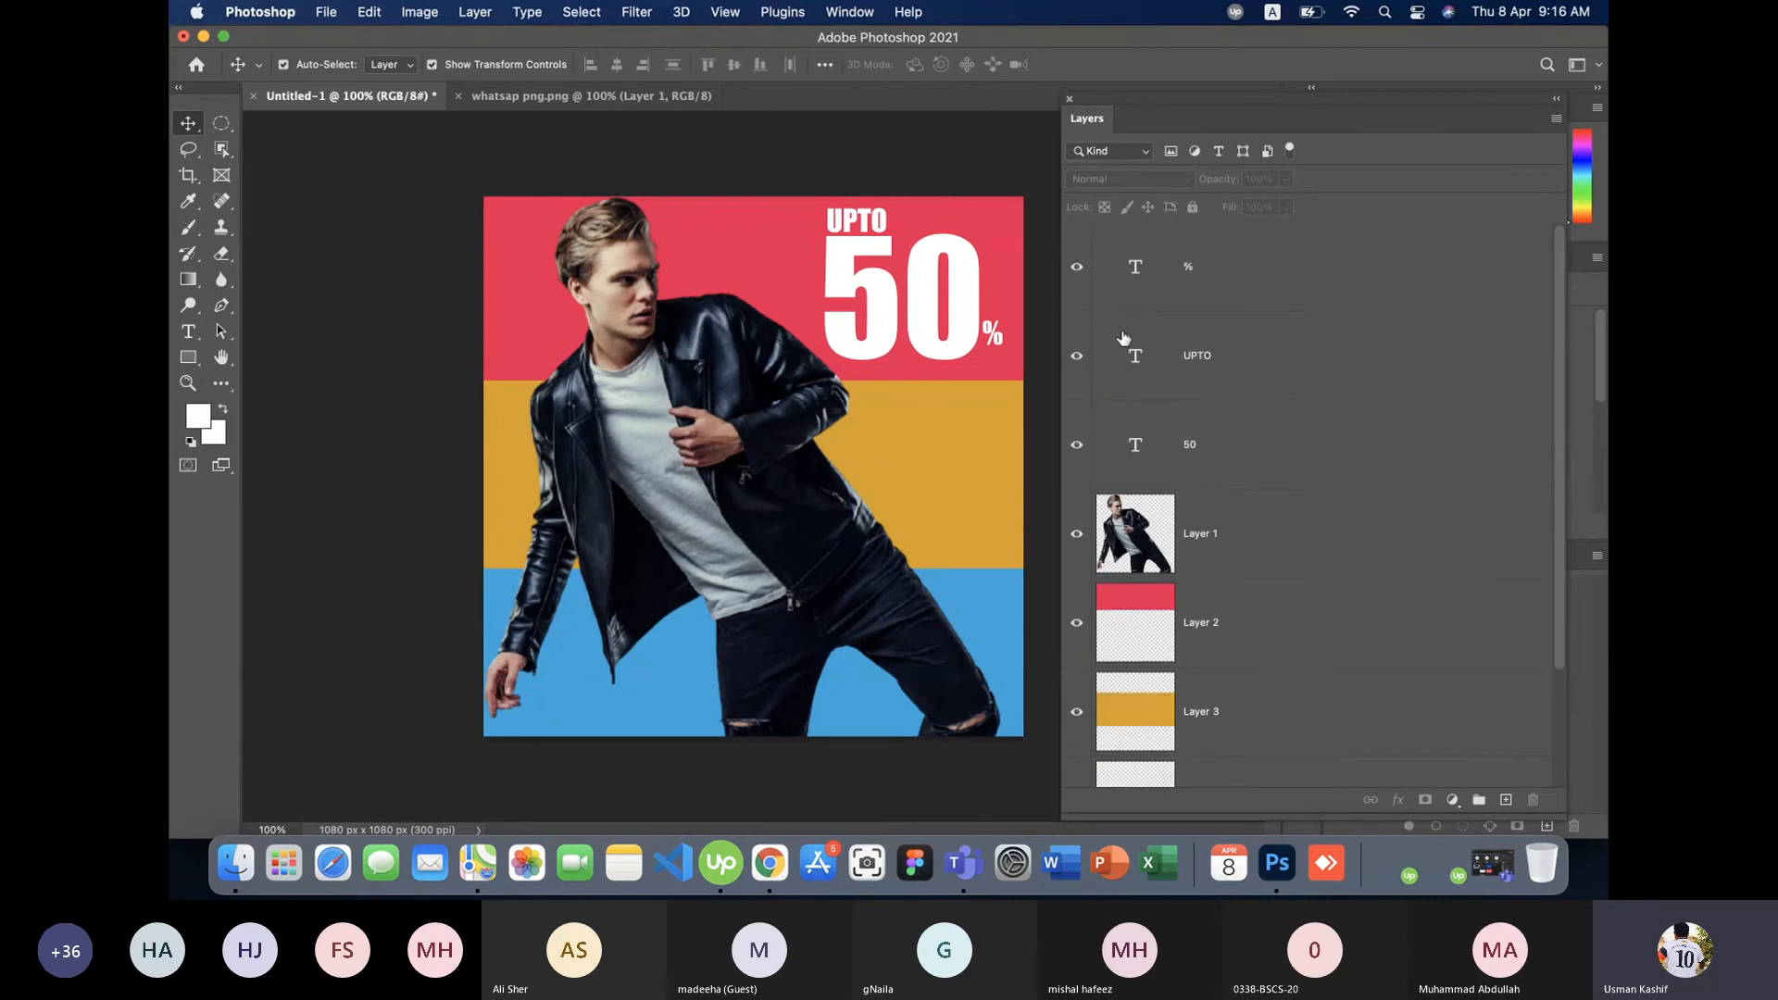
{"action": "left_click", "coordinate": [324, 17]}
{"action": "left_click", "coordinate": [366, 194]}
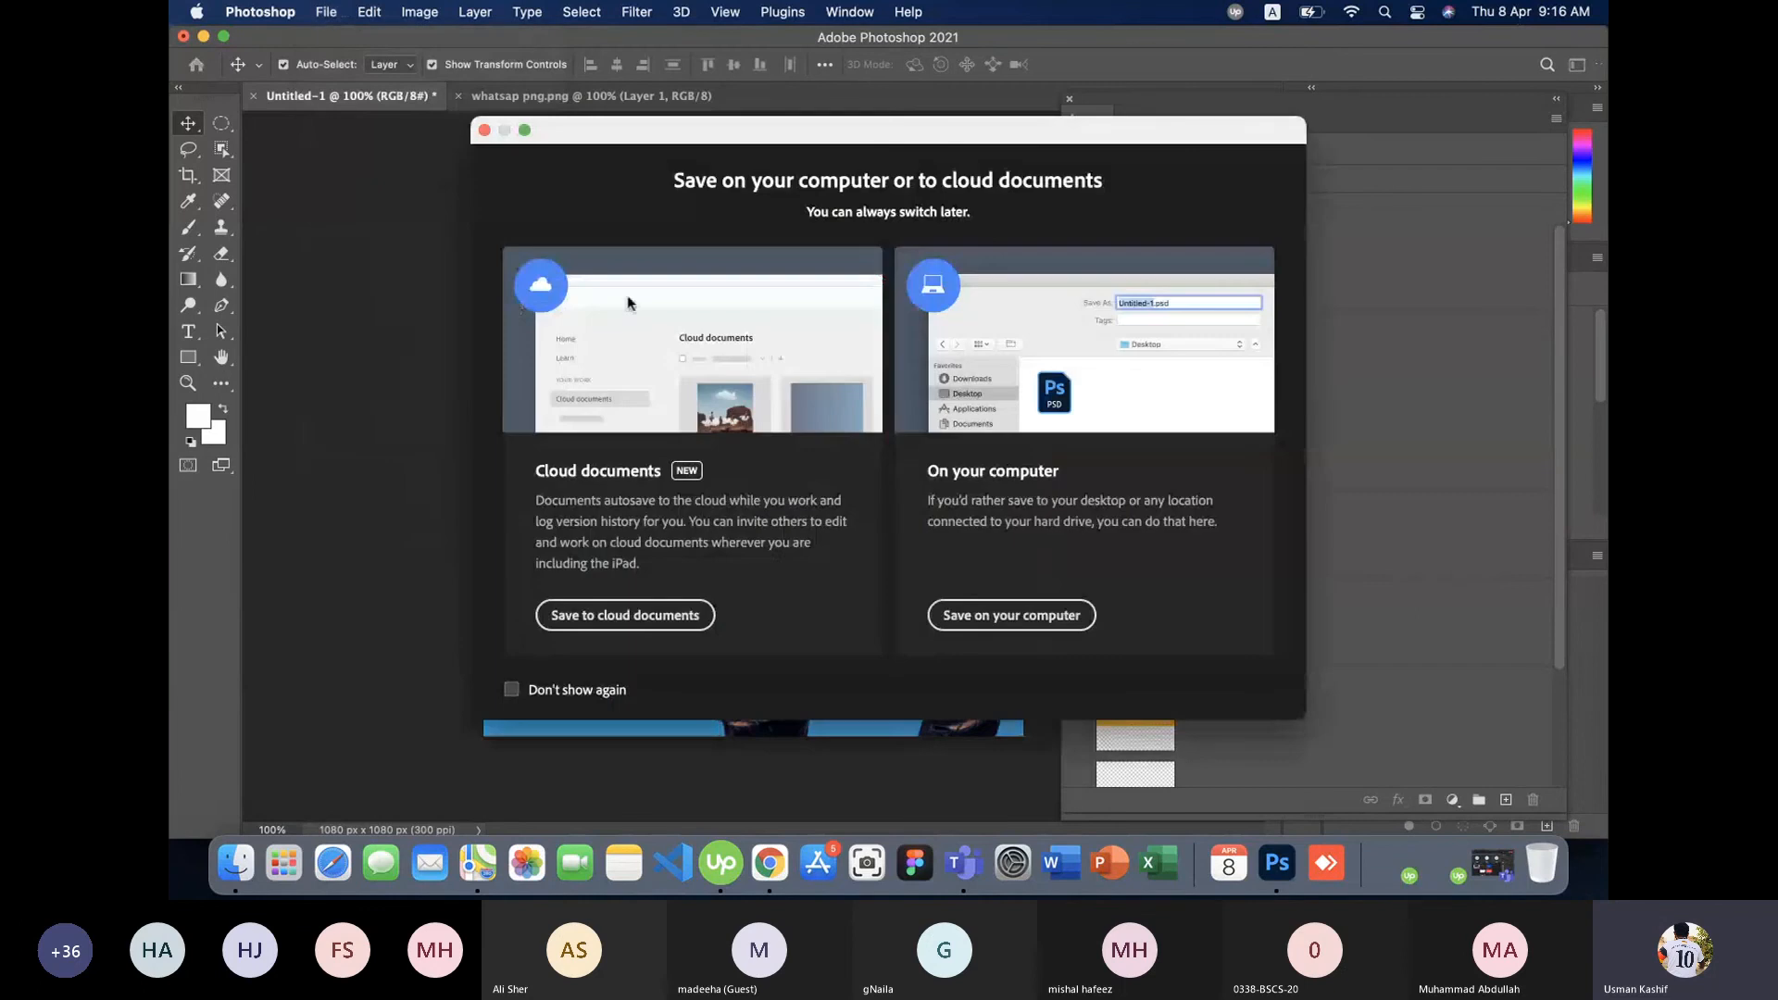
{"action": "left_click", "coordinate": [998, 618]}
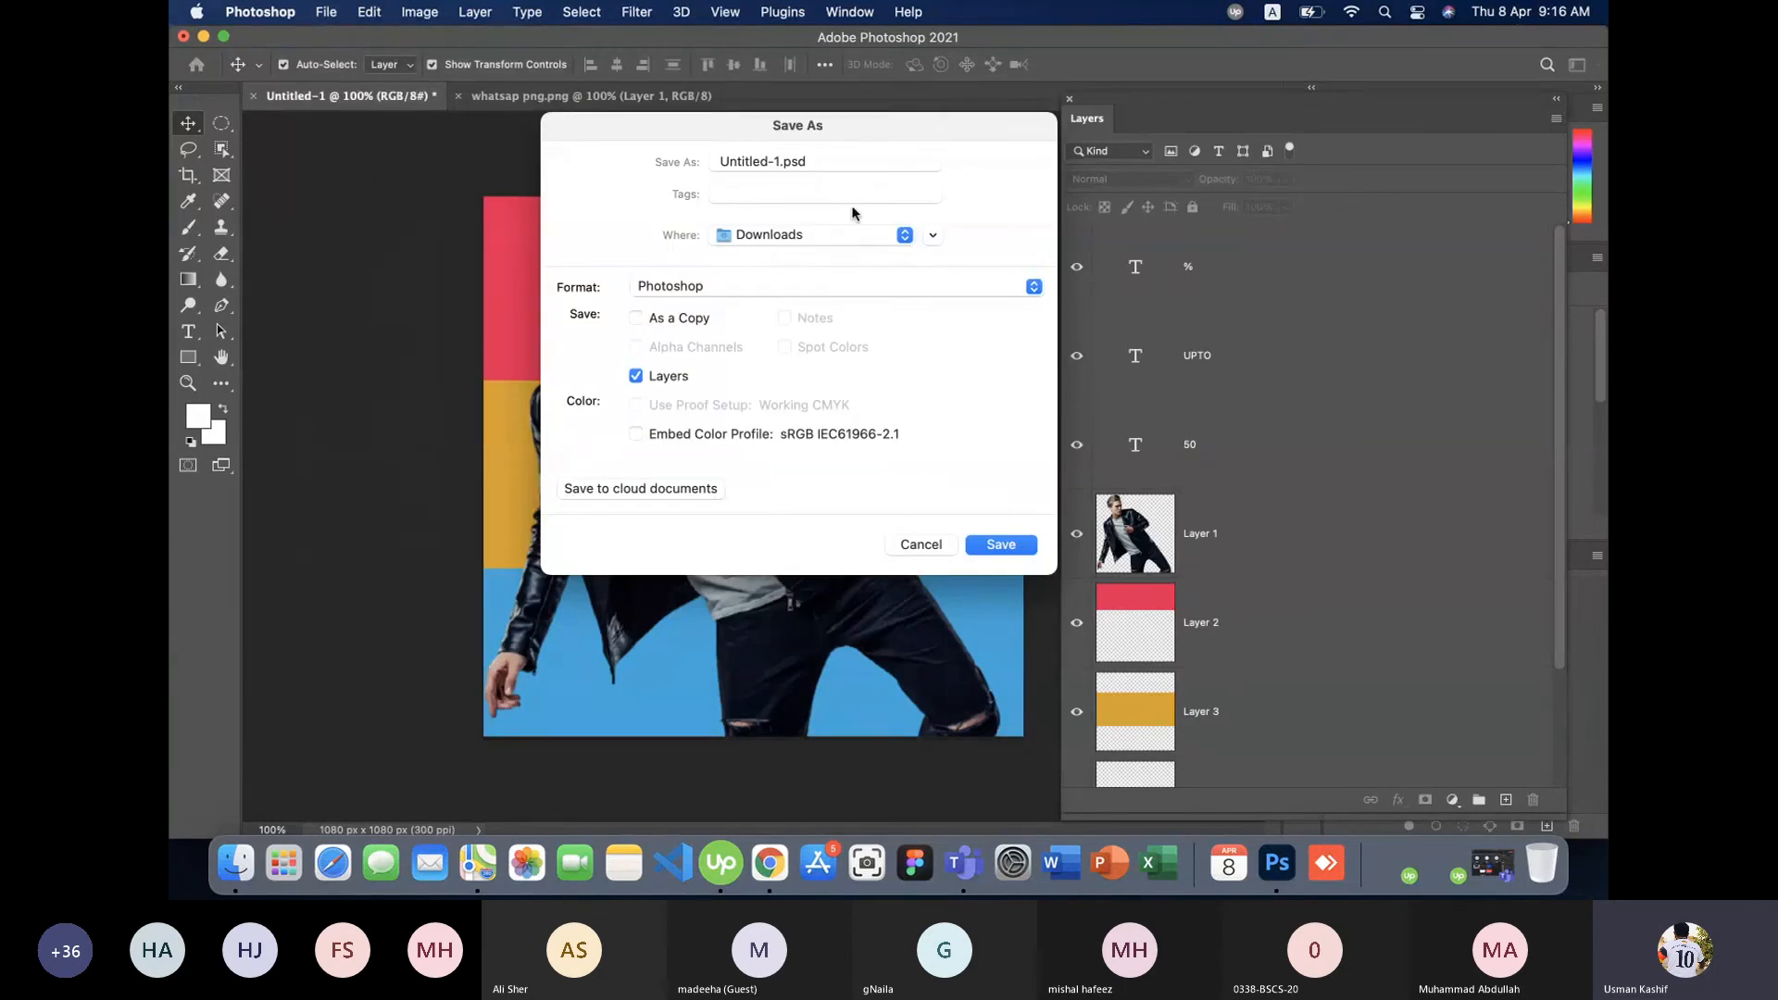
- Name the file Sale Post Source and save it to Downloads in Photoshop format with layers
{"action": "left_click", "coordinate": [833, 164]}
{"action": "key", "text": "super+a"}
{"action": "type", "text": "Sa"}
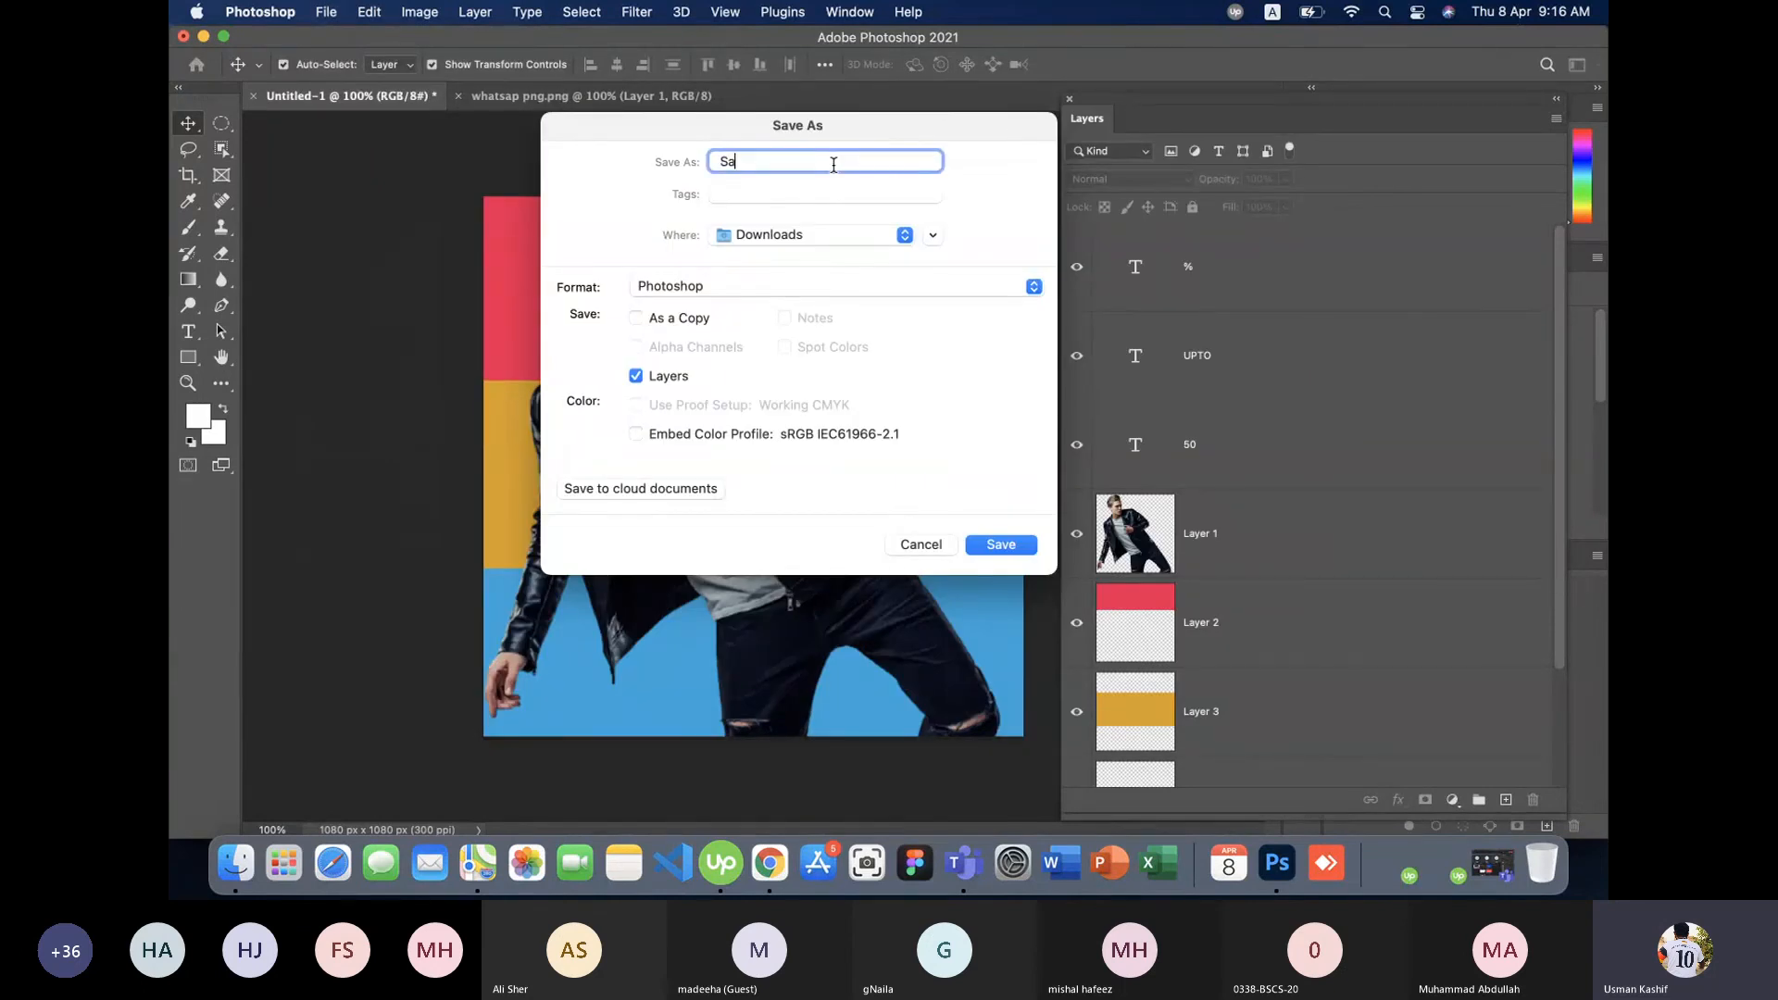
{"action": "type", "text": "le Banner"}
{"action": "key", "text": "BackSpace"}
{"action": "key", "text": "BackSpace"}
{"action": "key", "text": "BackSpace"}
{"action": "key", "text": "BackSpace"}
{"action": "key", "text": "BackSpace"}
{"action": "type", "text": "Post Source"}
{"action": "key", "text": "Return"}
{"action": "key", "text": "Return"}
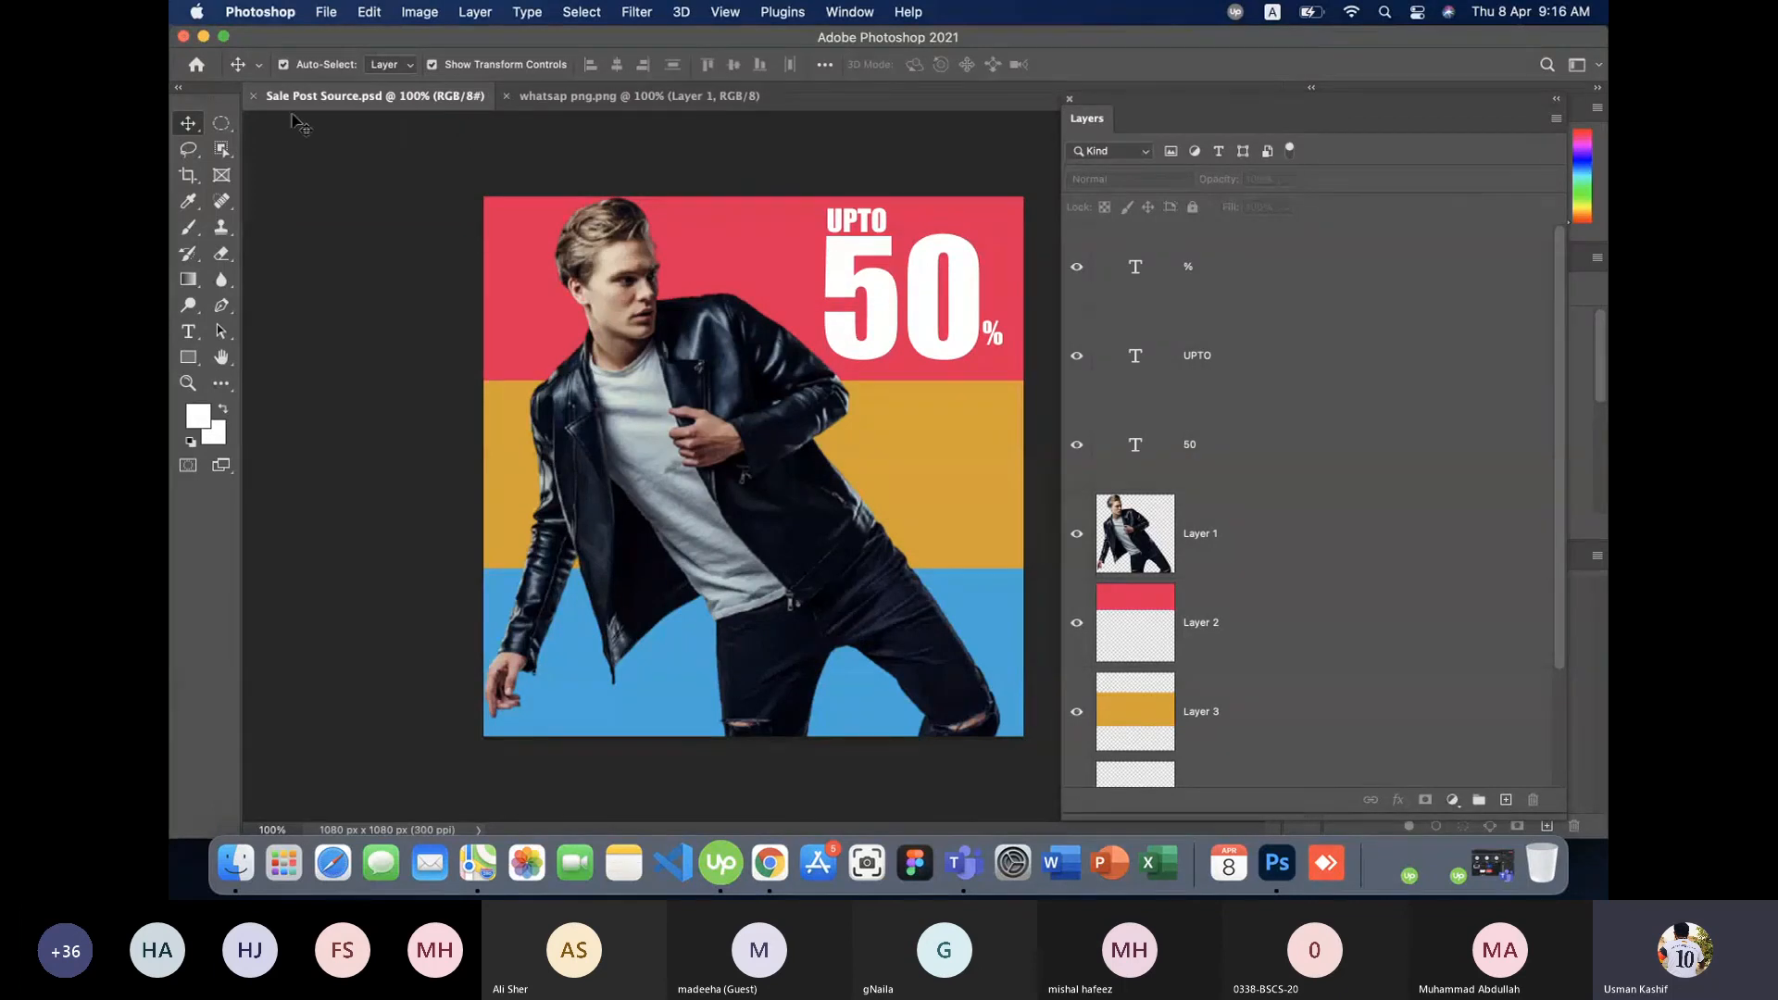
- Close the Sale Post Source.psd and whatsap png.png documents
{"action": "left_click", "coordinate": [252, 96]}
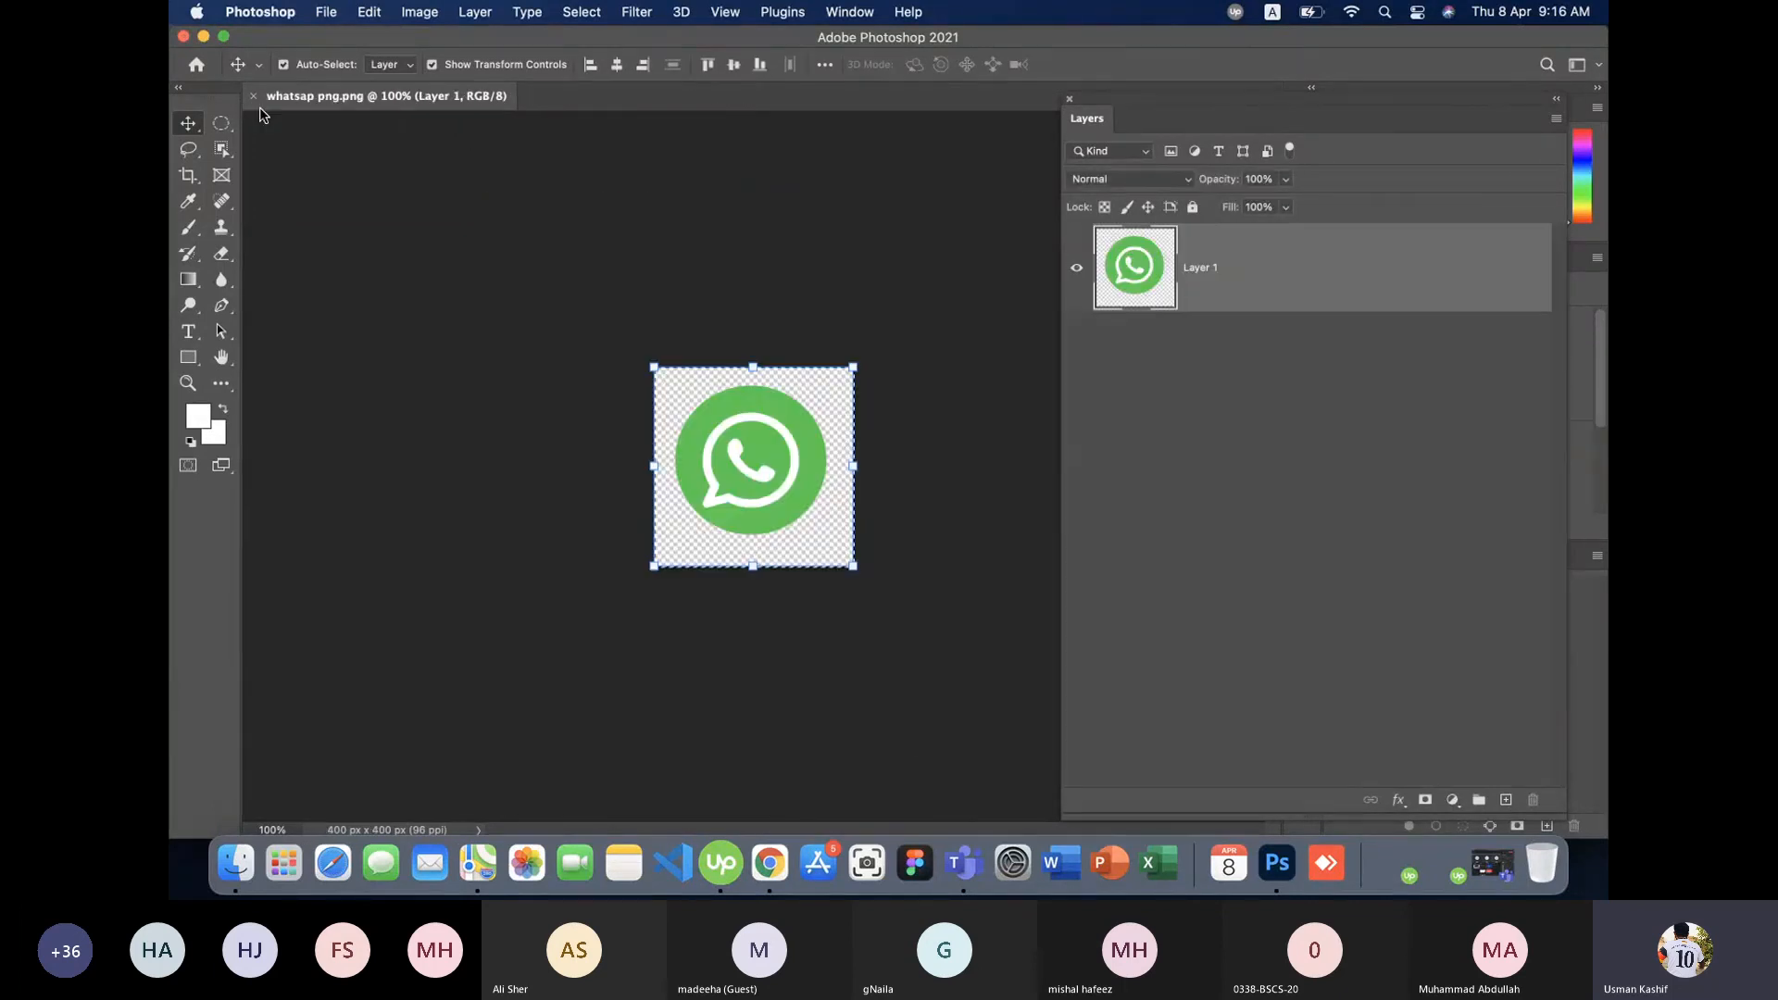
{"action": "left_click", "coordinate": [253, 97]}
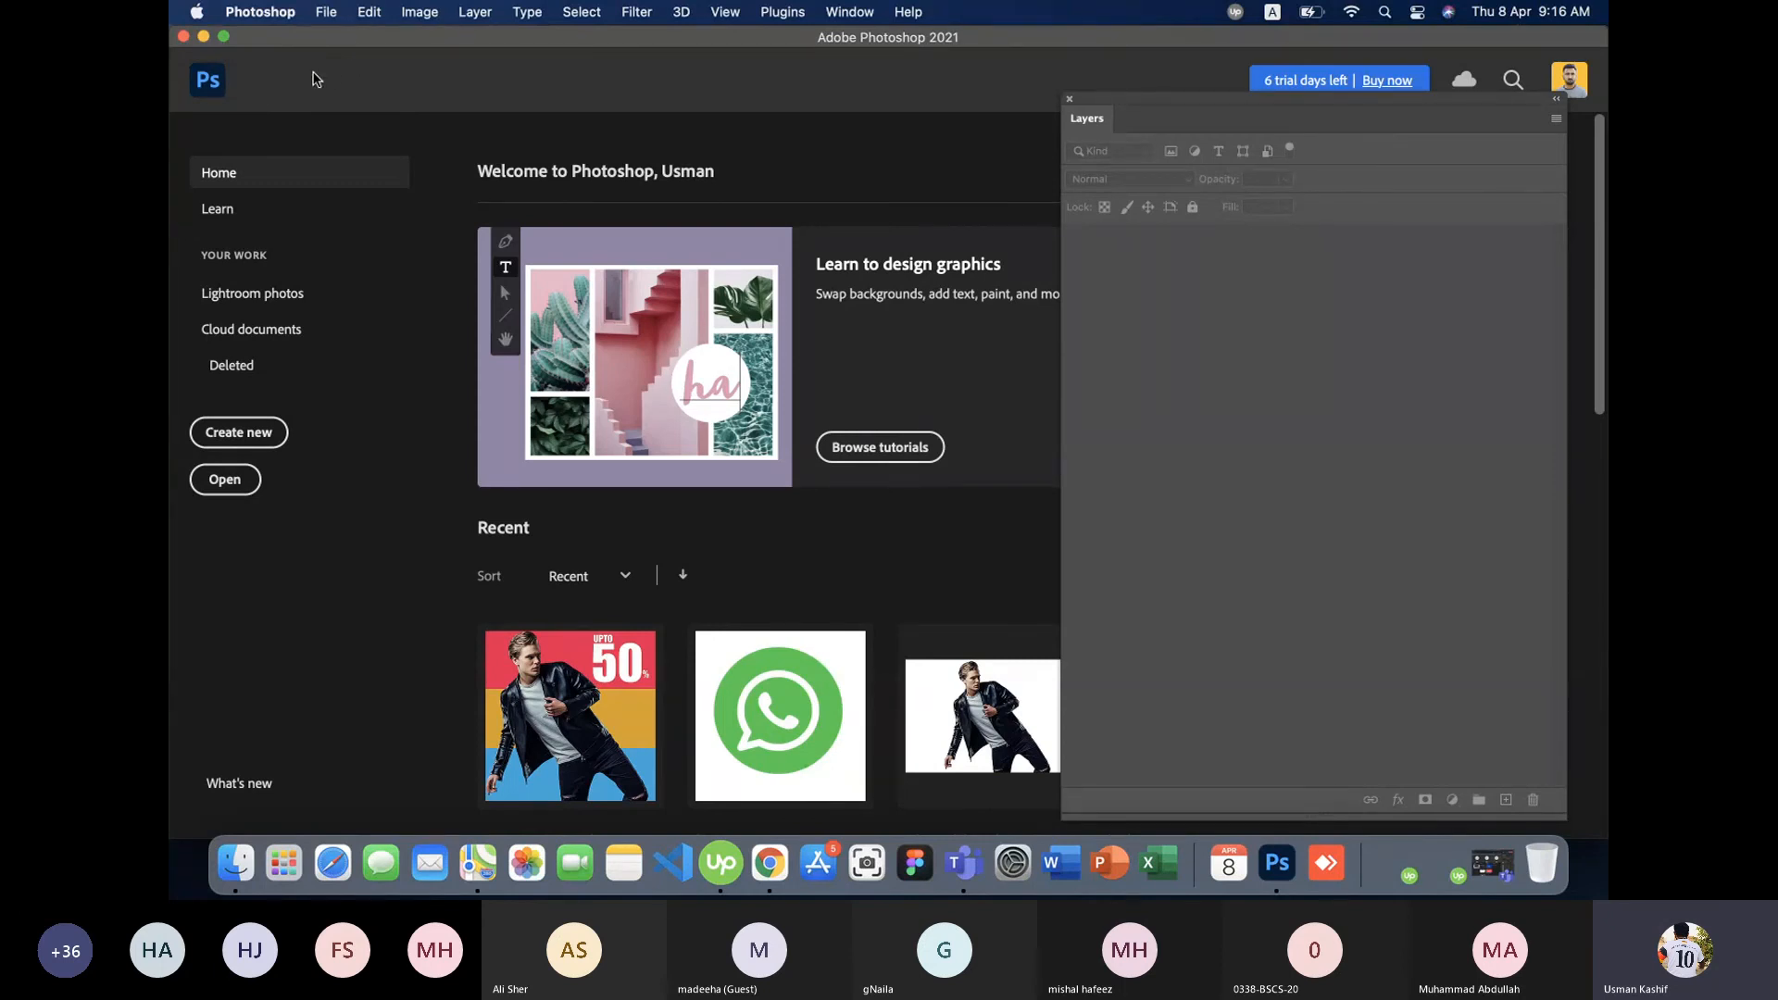
- Open Sale Post Source.psd from the Downloads folder
{"action": "left_click", "coordinate": [329, 14]}
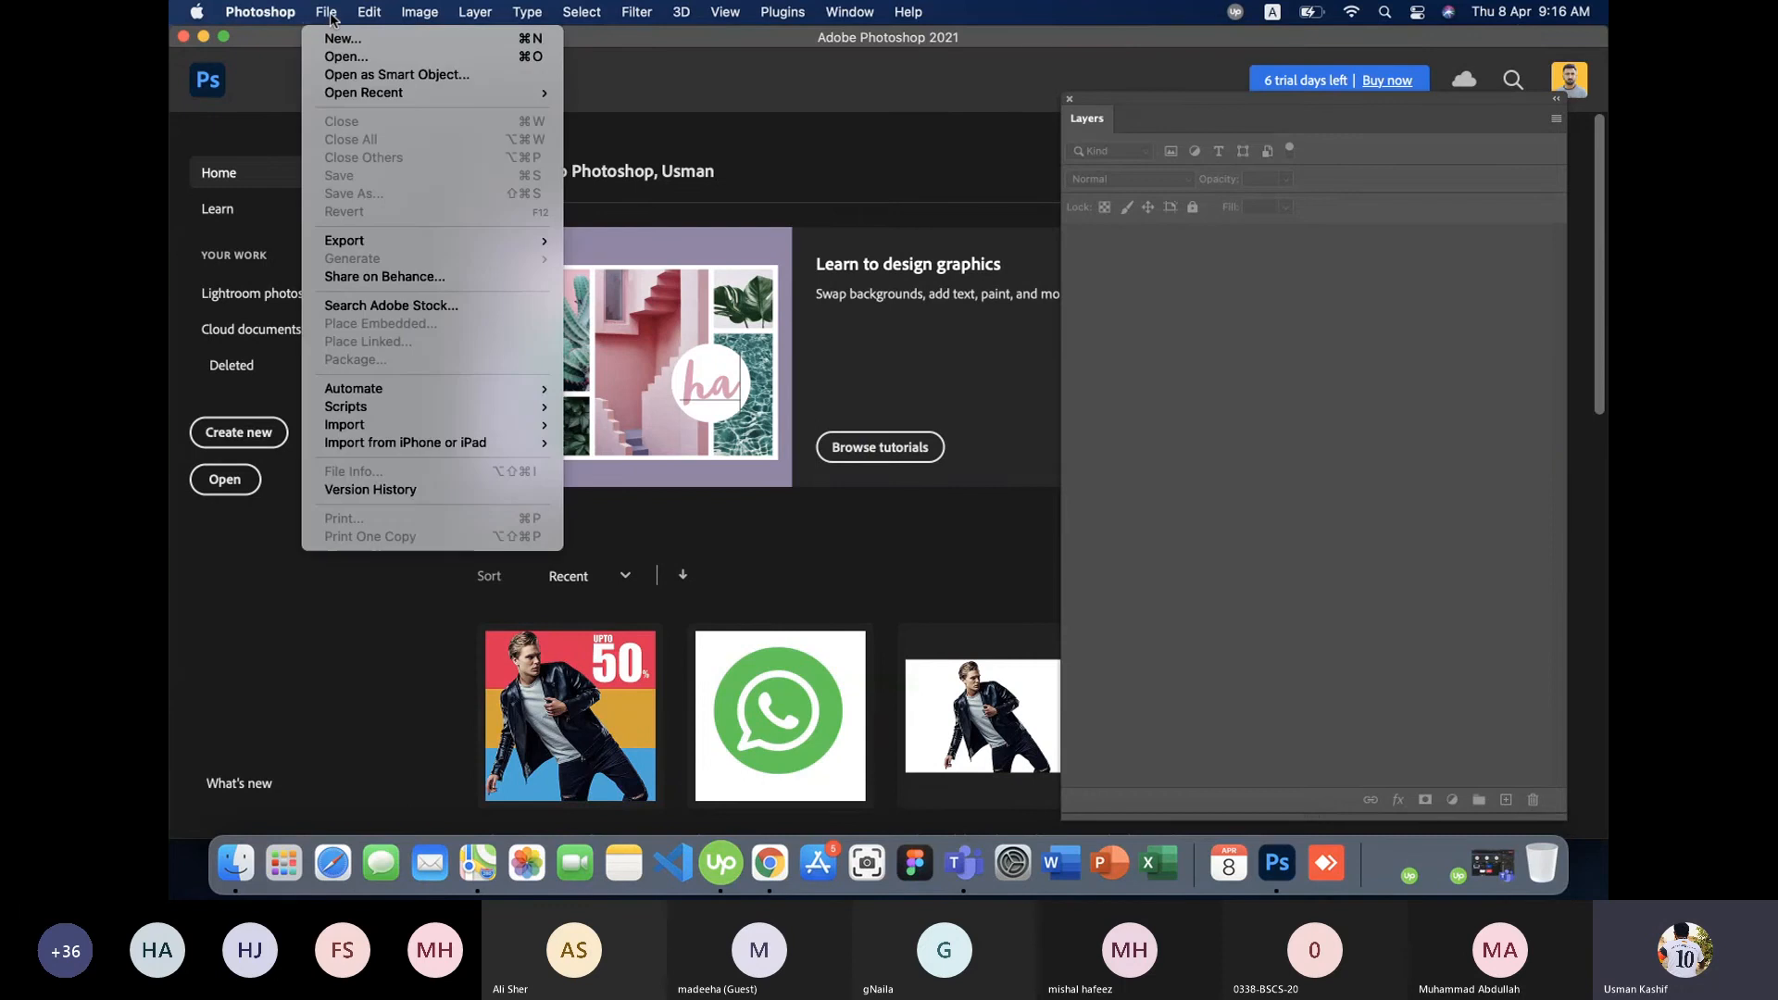
{"action": "left_click", "coordinate": [363, 58]}
{"action": "left_click", "coordinate": [838, 353]}
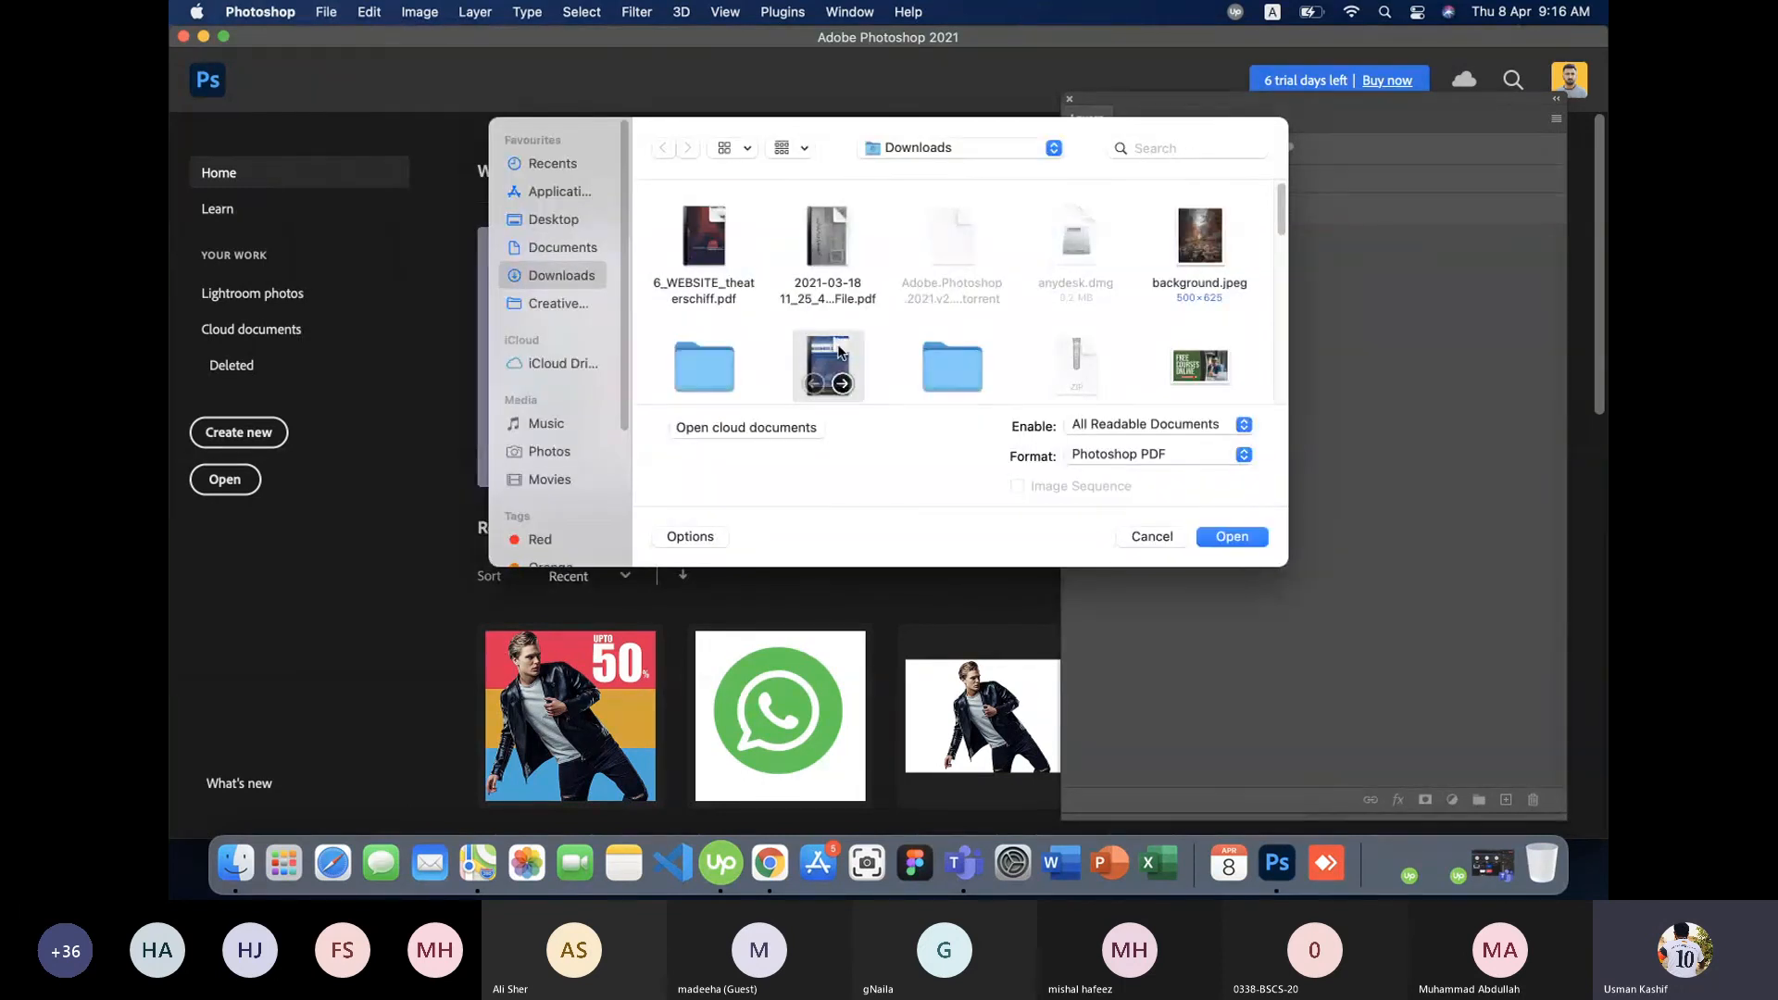
{"action": "key", "text": "s"}
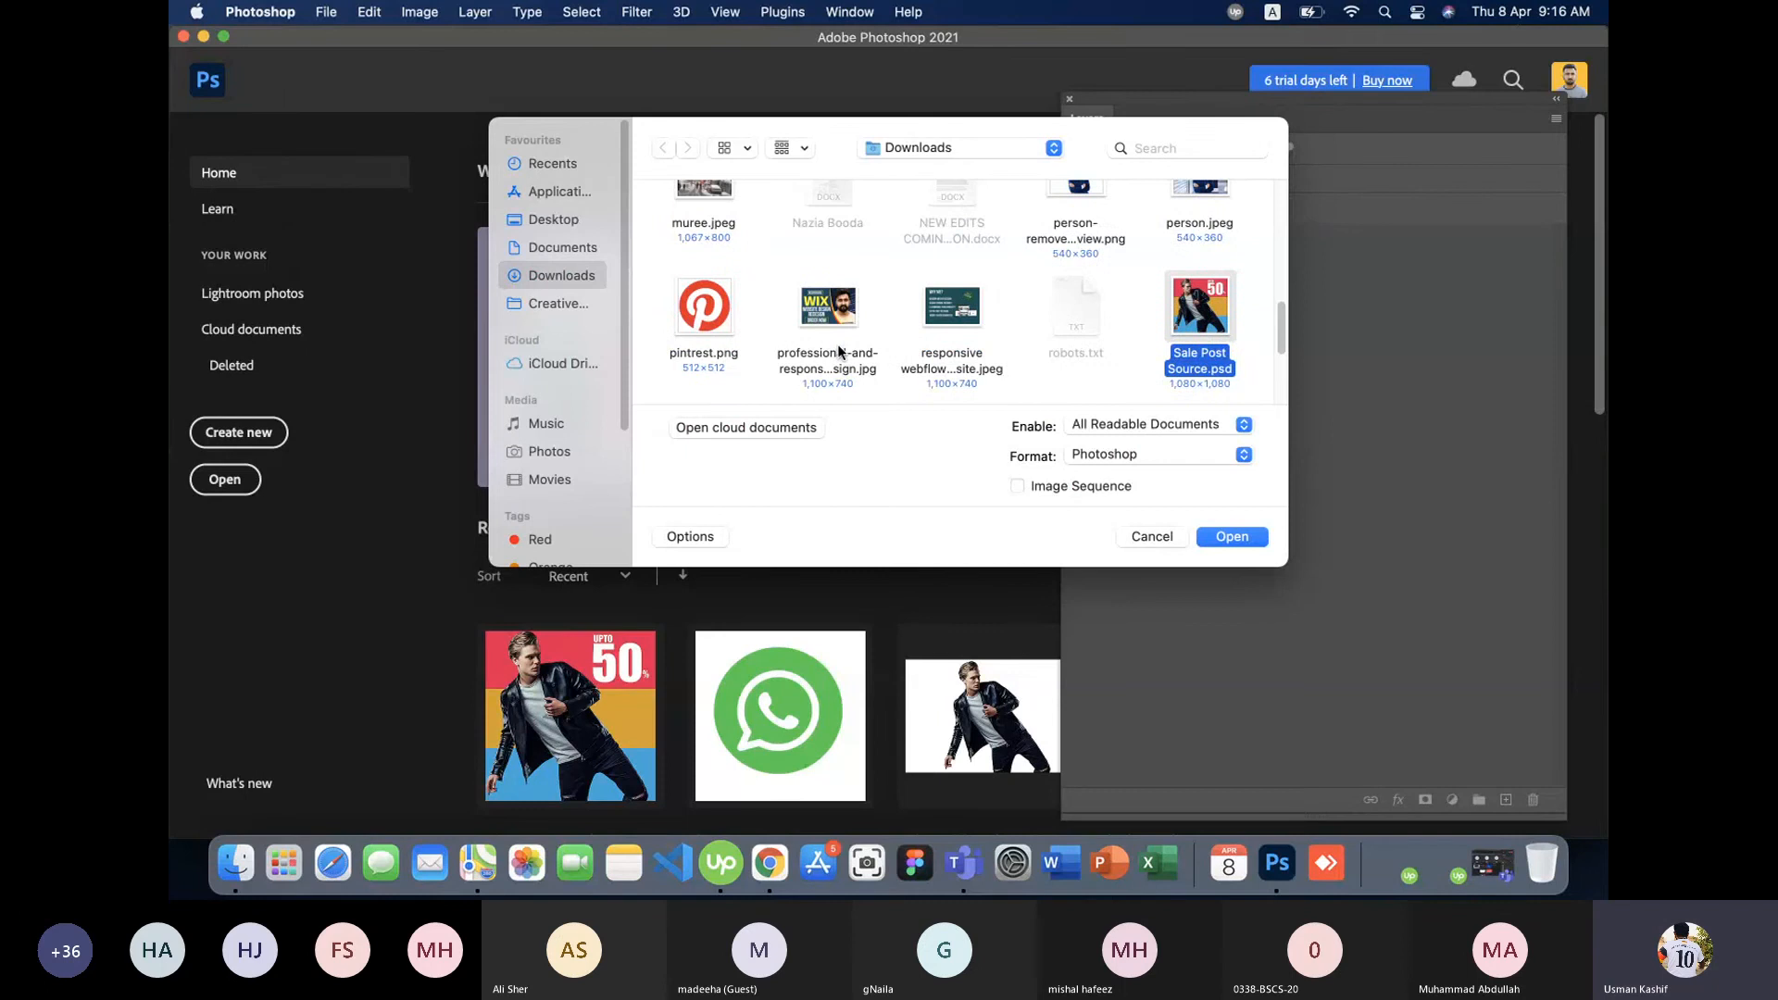
{"action": "key", "text": "Down"}
{"action": "key", "text": "Down"}
{"action": "key", "text": "Down"}
{"action": "key", "text": "Up"}
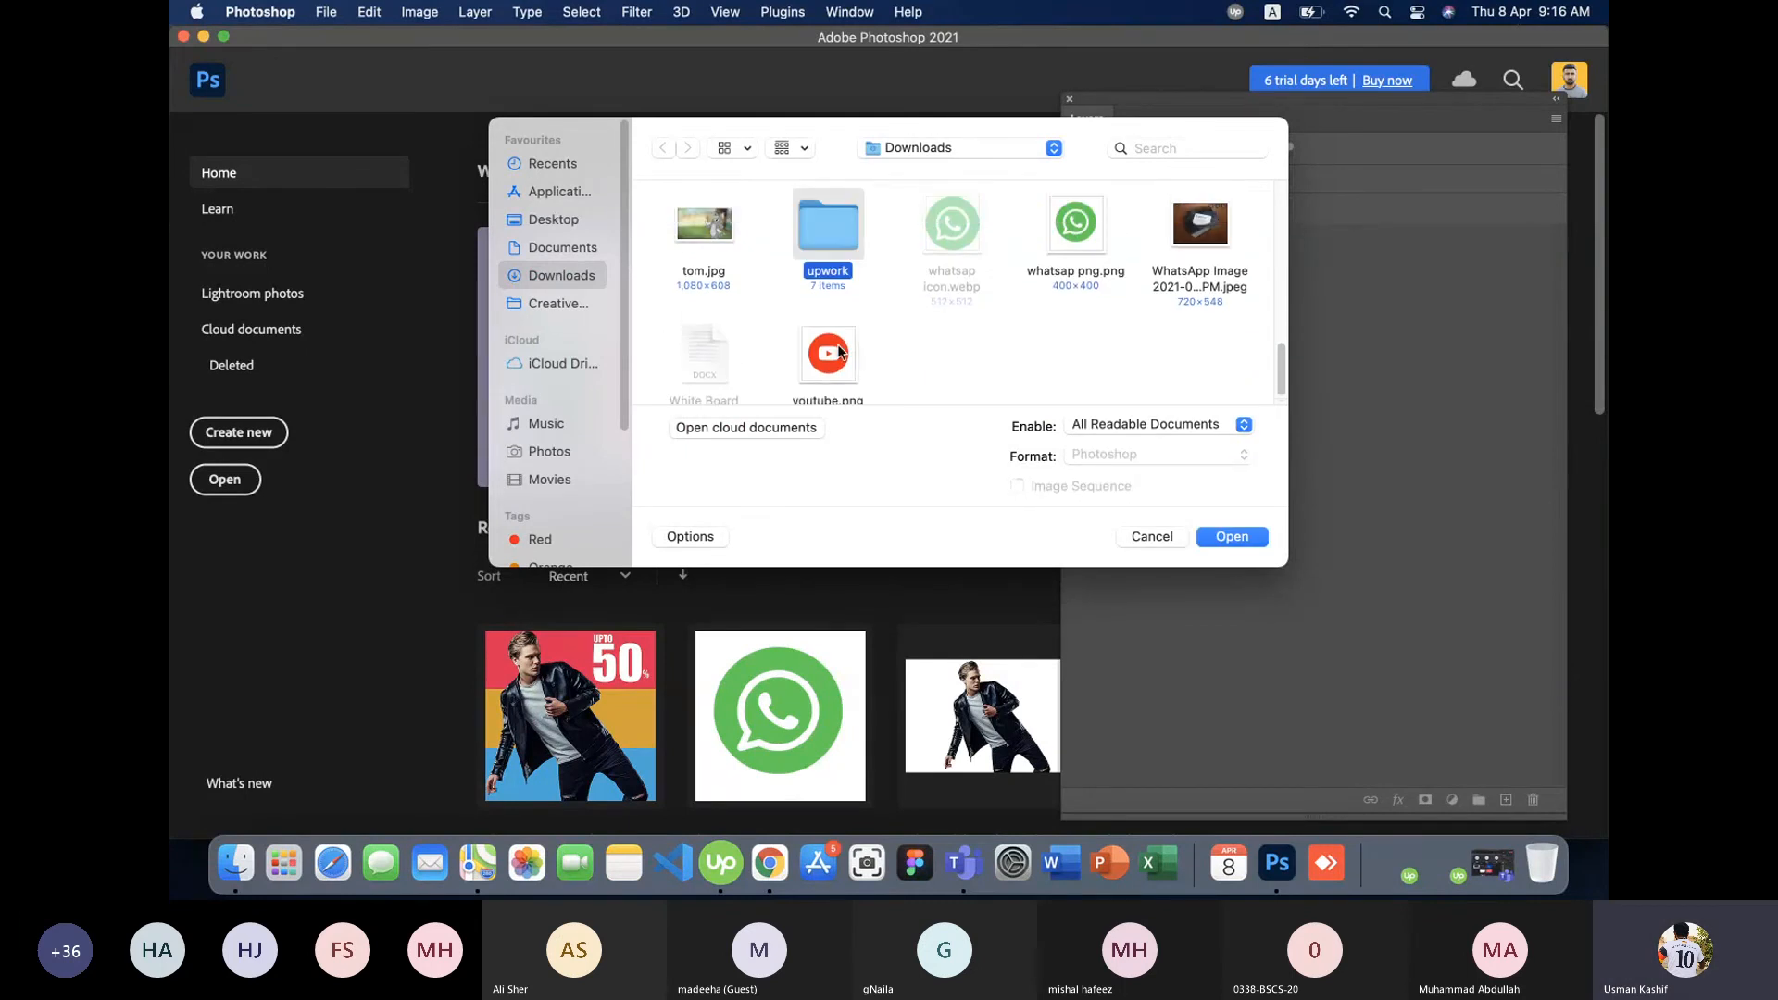
{"action": "key", "text": "Down"}
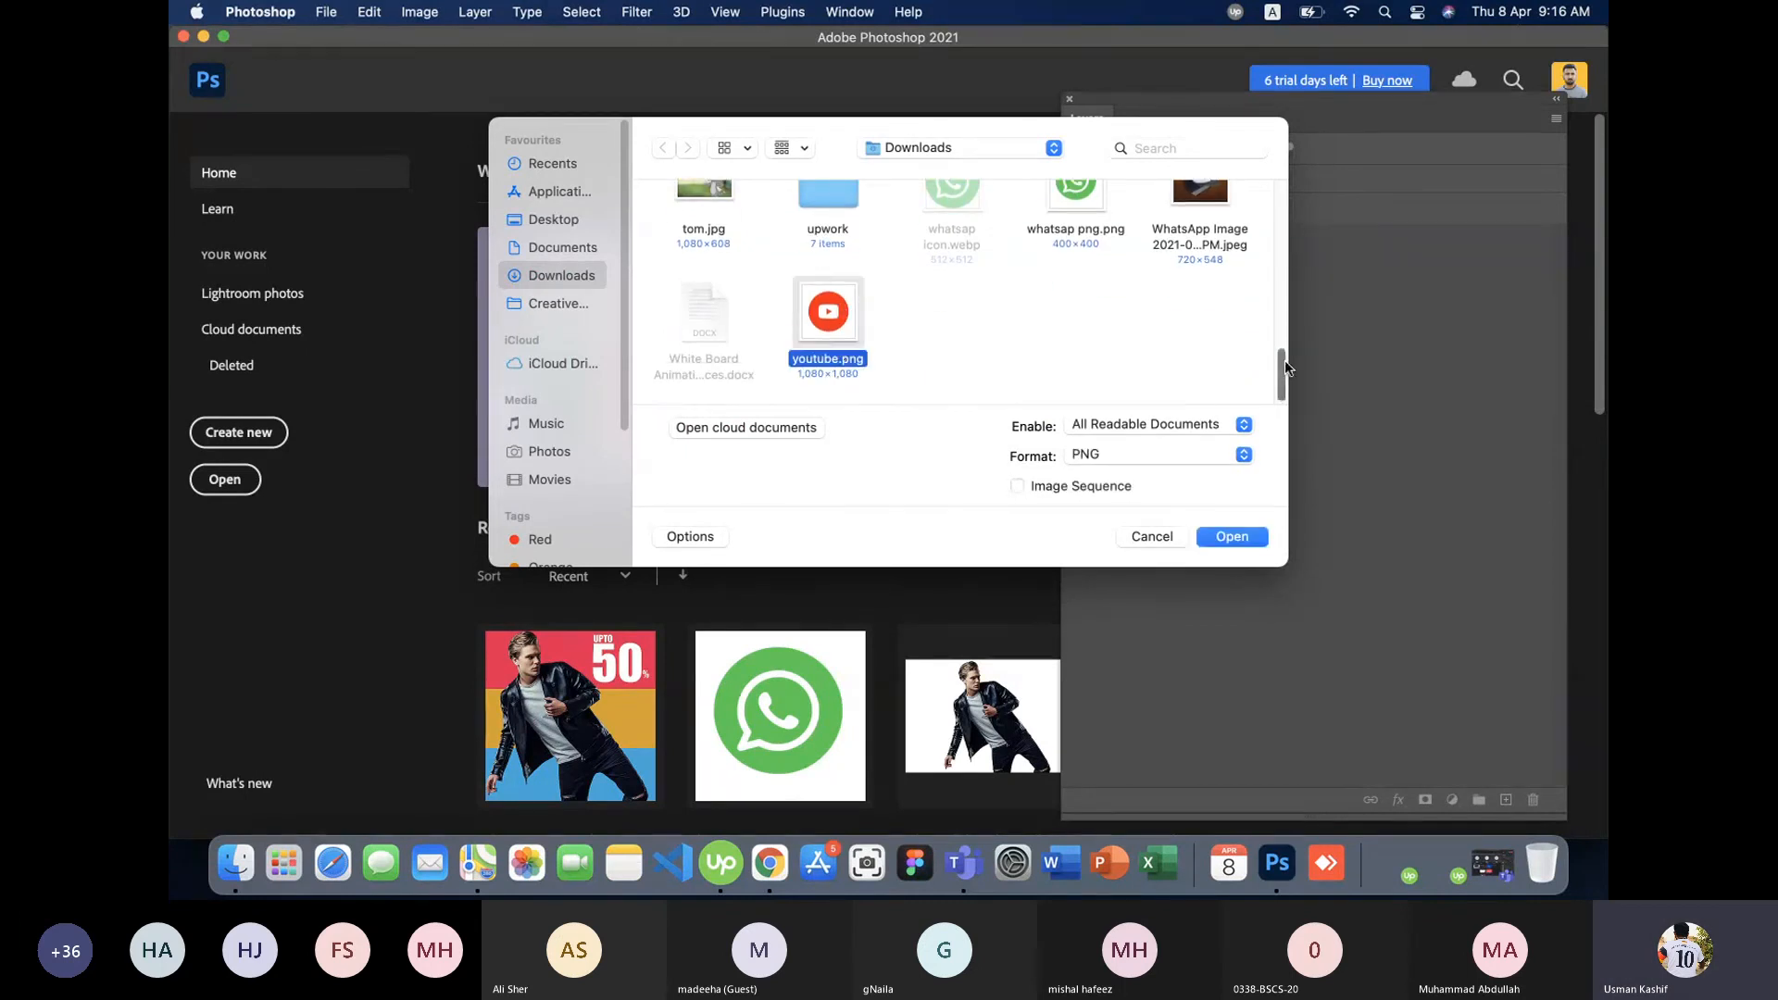
{"action": "left_click_drag", "start_coordinate": [1285, 368], "coordinate": [1286, 329]}
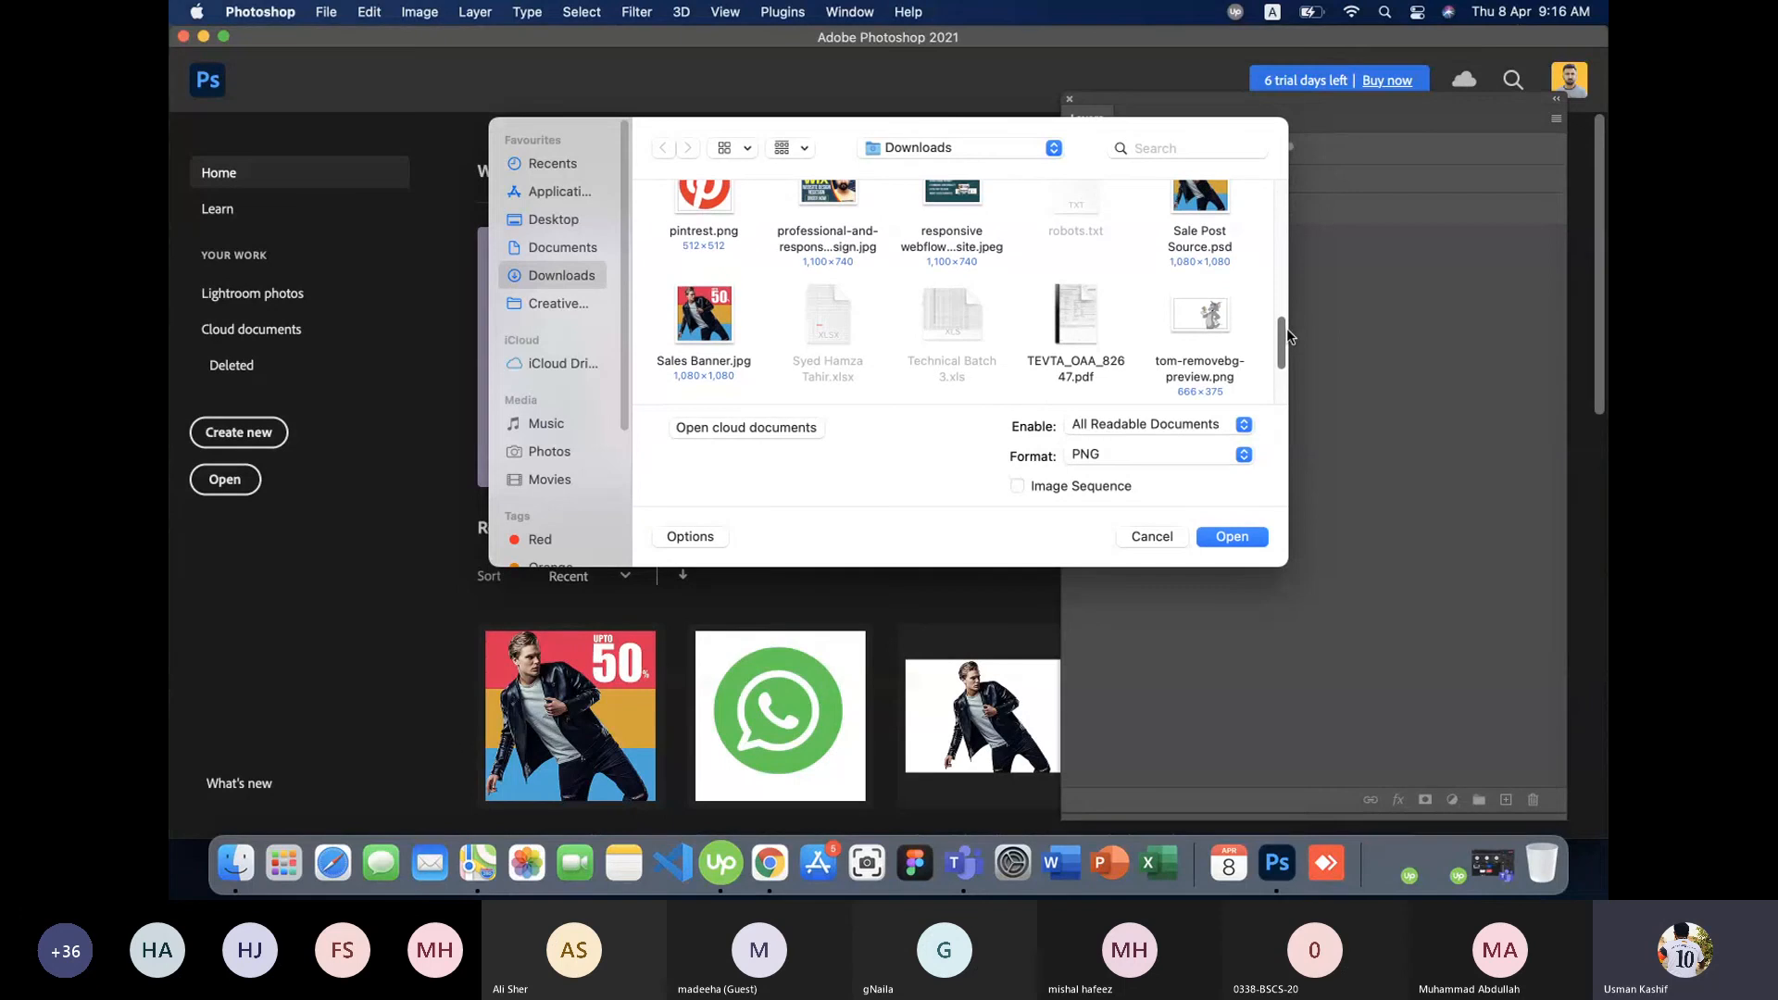
{"action": "left_click", "coordinate": [1213, 222]}
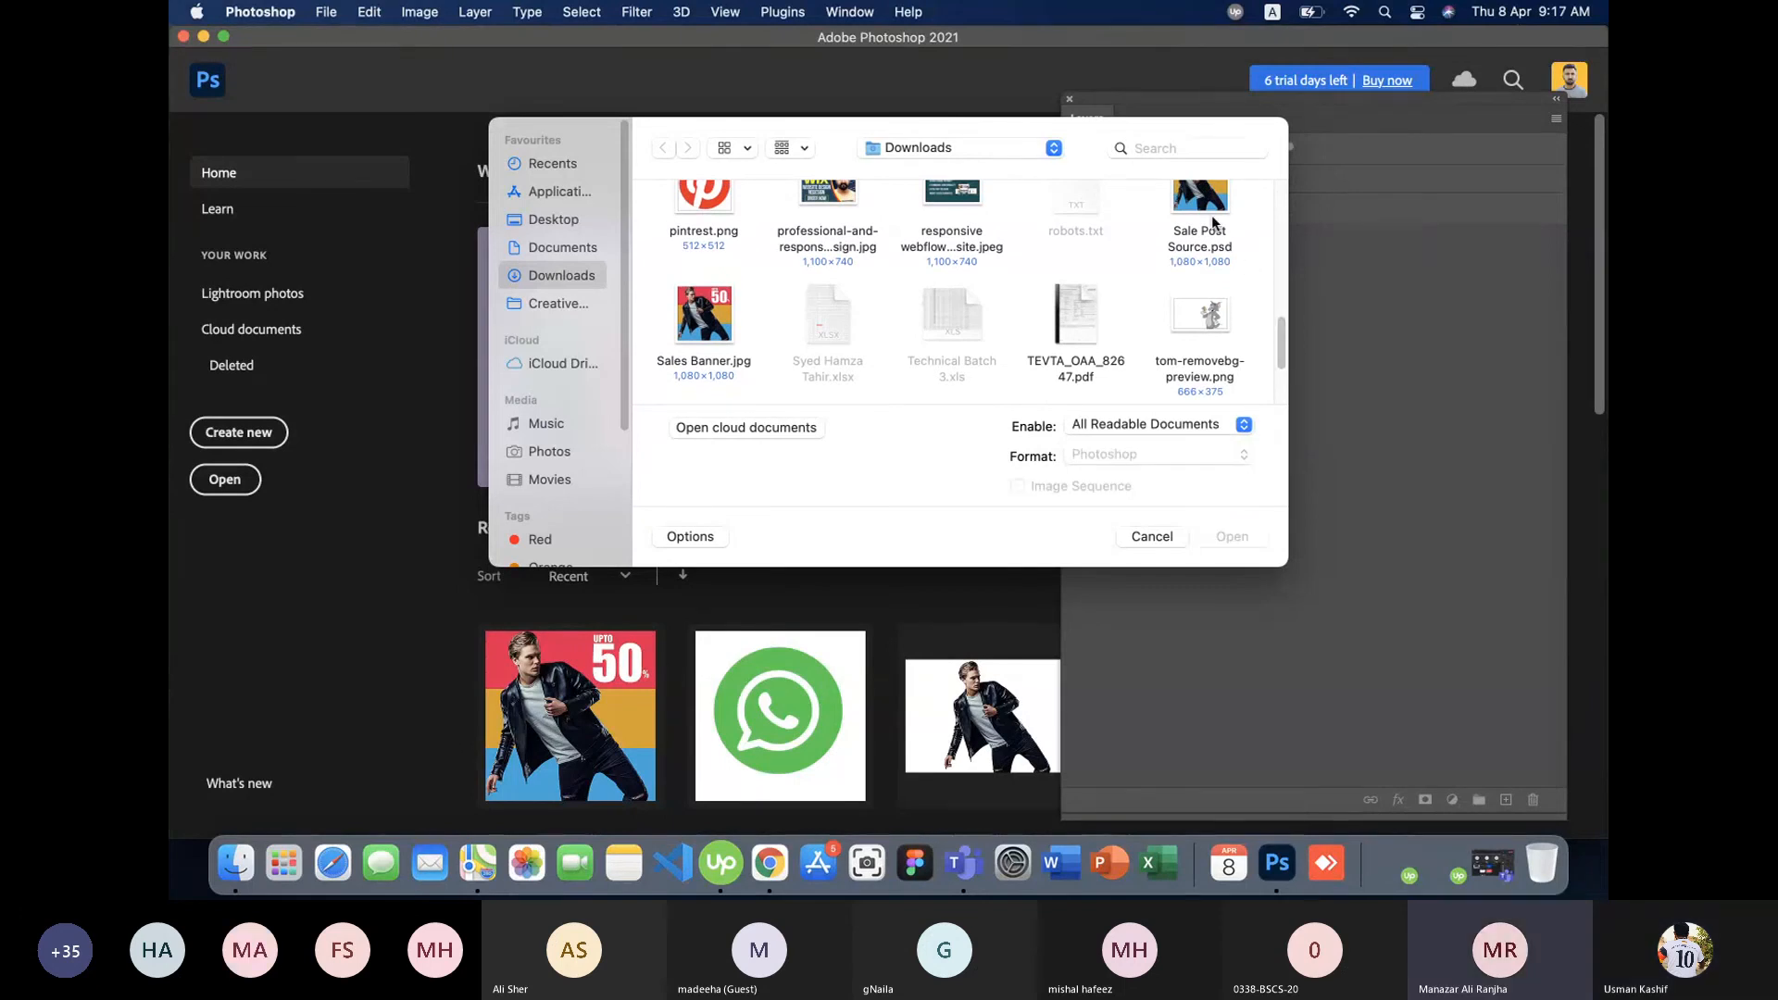
{"action": "left_click", "coordinate": [1201, 233]}
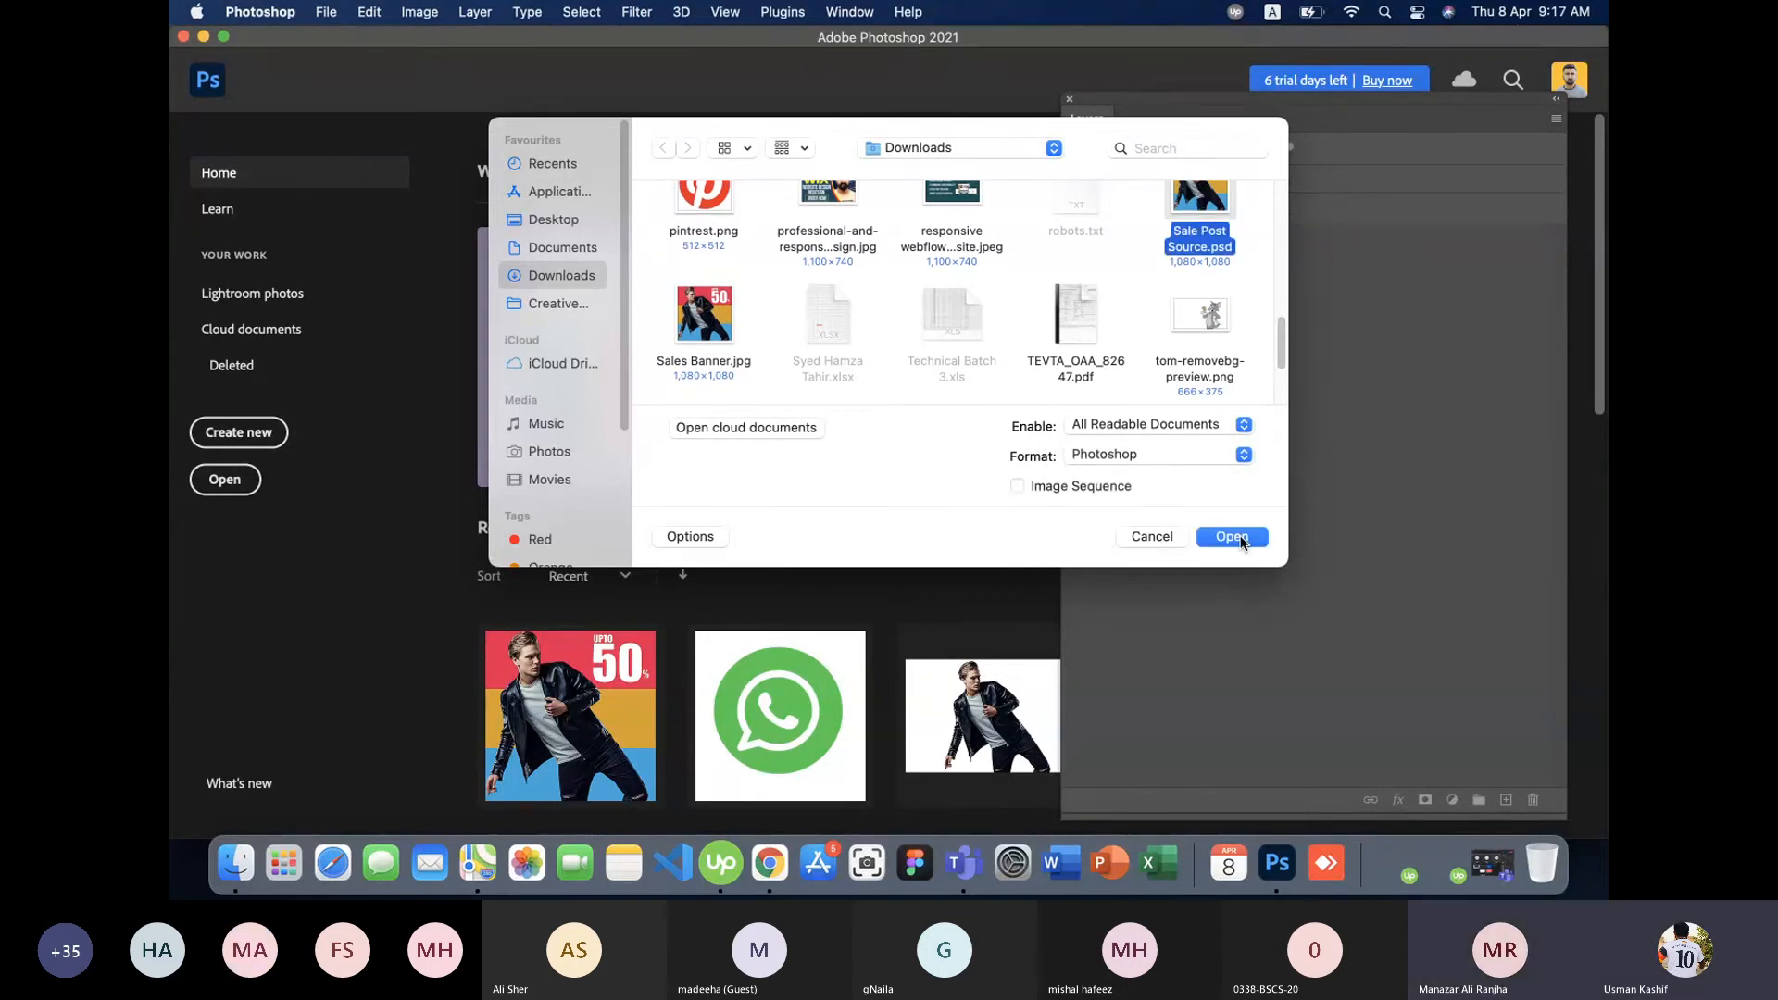
{"action": "left_click", "coordinate": [1239, 539]}
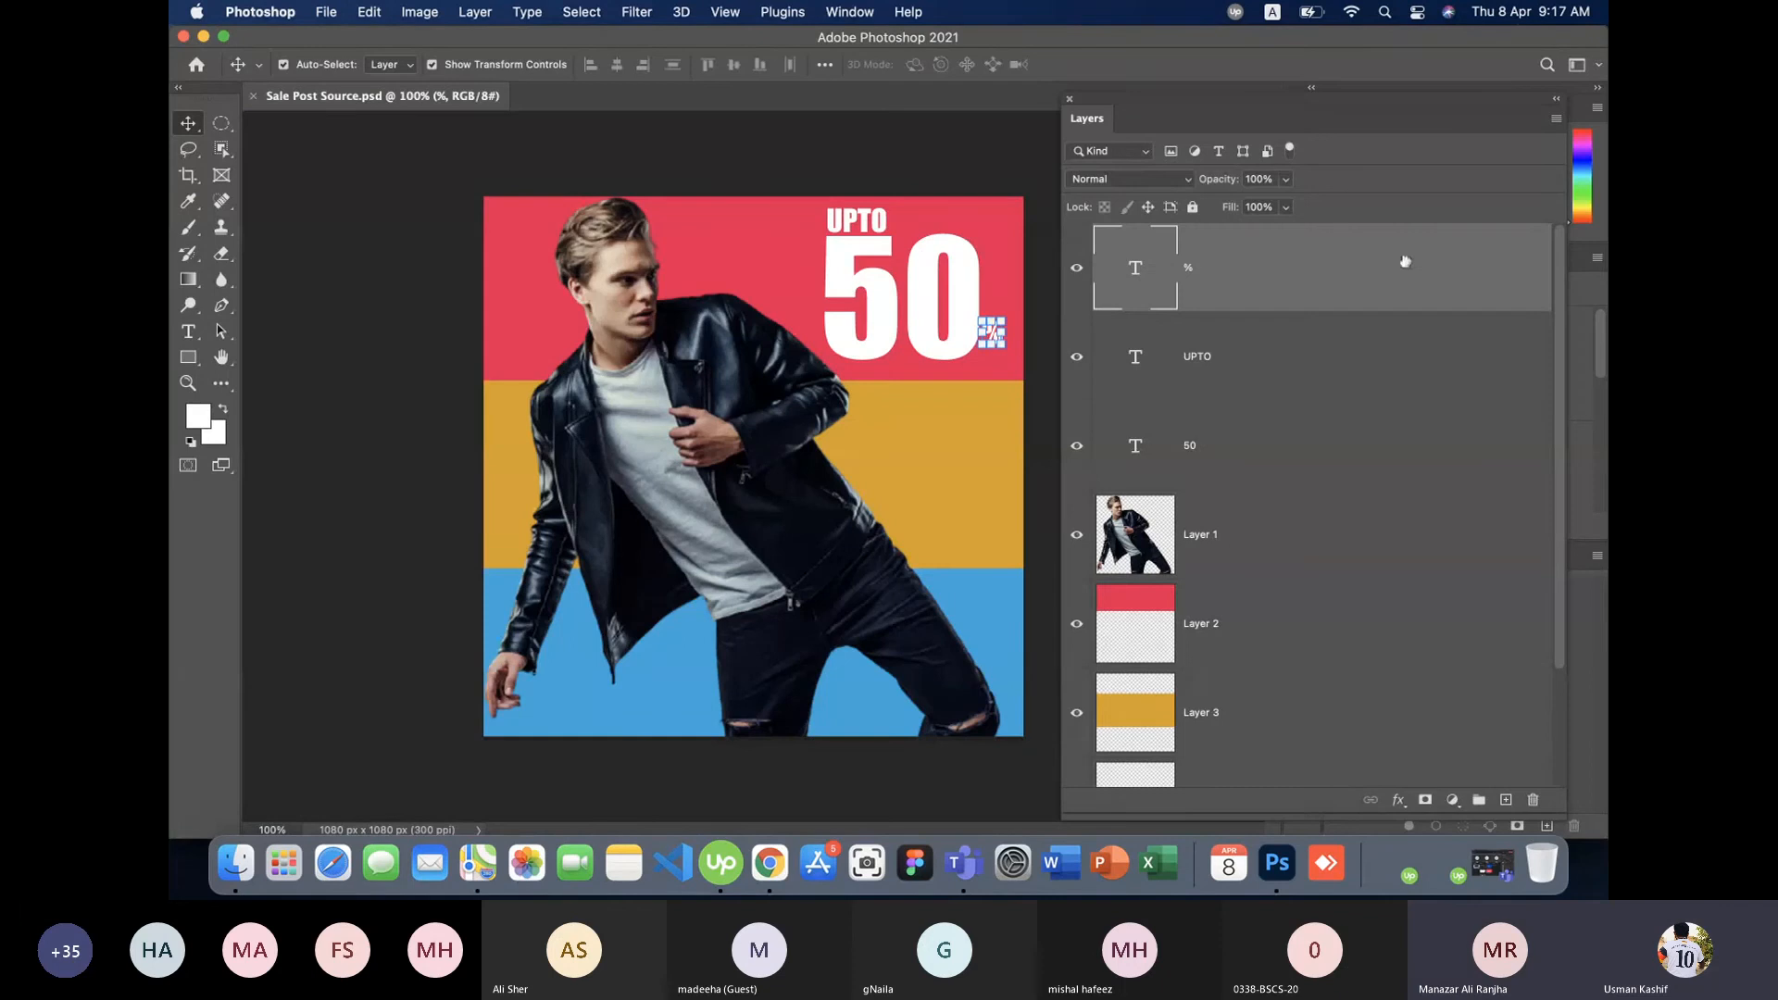
- Deselect the % text layer so that no layer of the poster is selected
{"action": "left_click_drag", "start_coordinate": [1559, 277], "coordinate": [1534, 237]}
{"action": "left_click", "coordinate": [390, 219]}
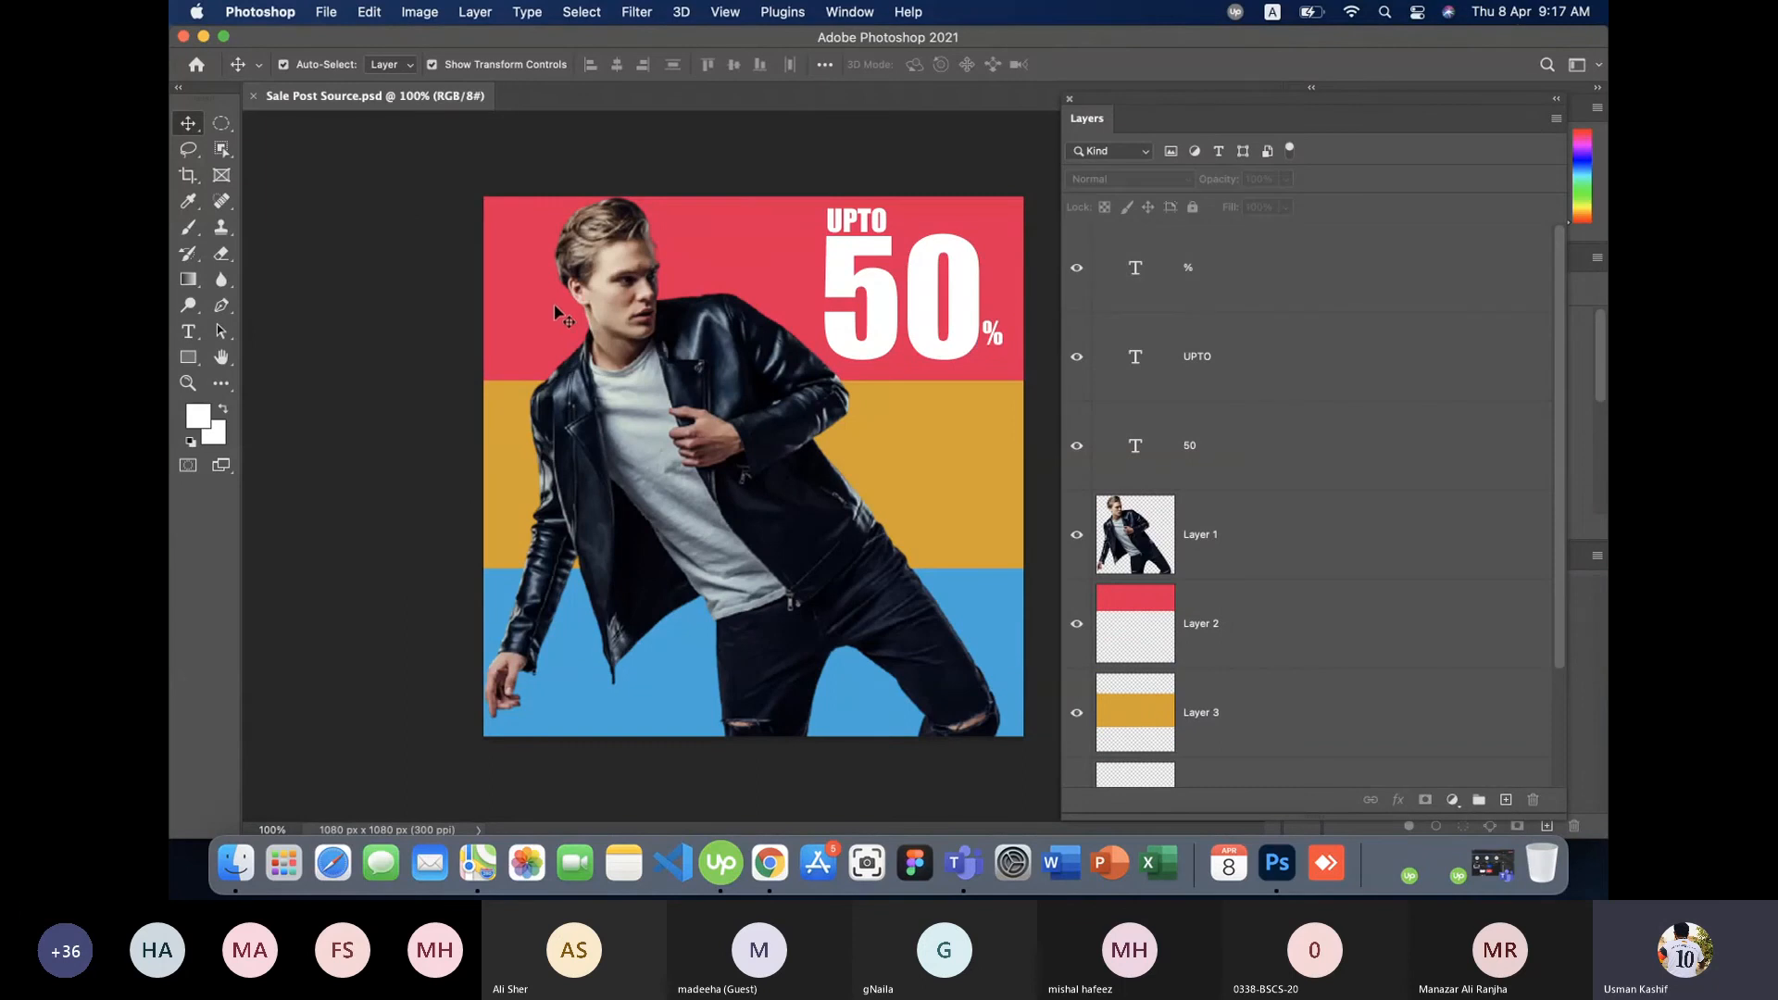
{"action": "left_click_drag", "start_coordinate": [556, 312], "coordinate": [523, 281]}
{"action": "left_click", "coordinate": [363, 272]}
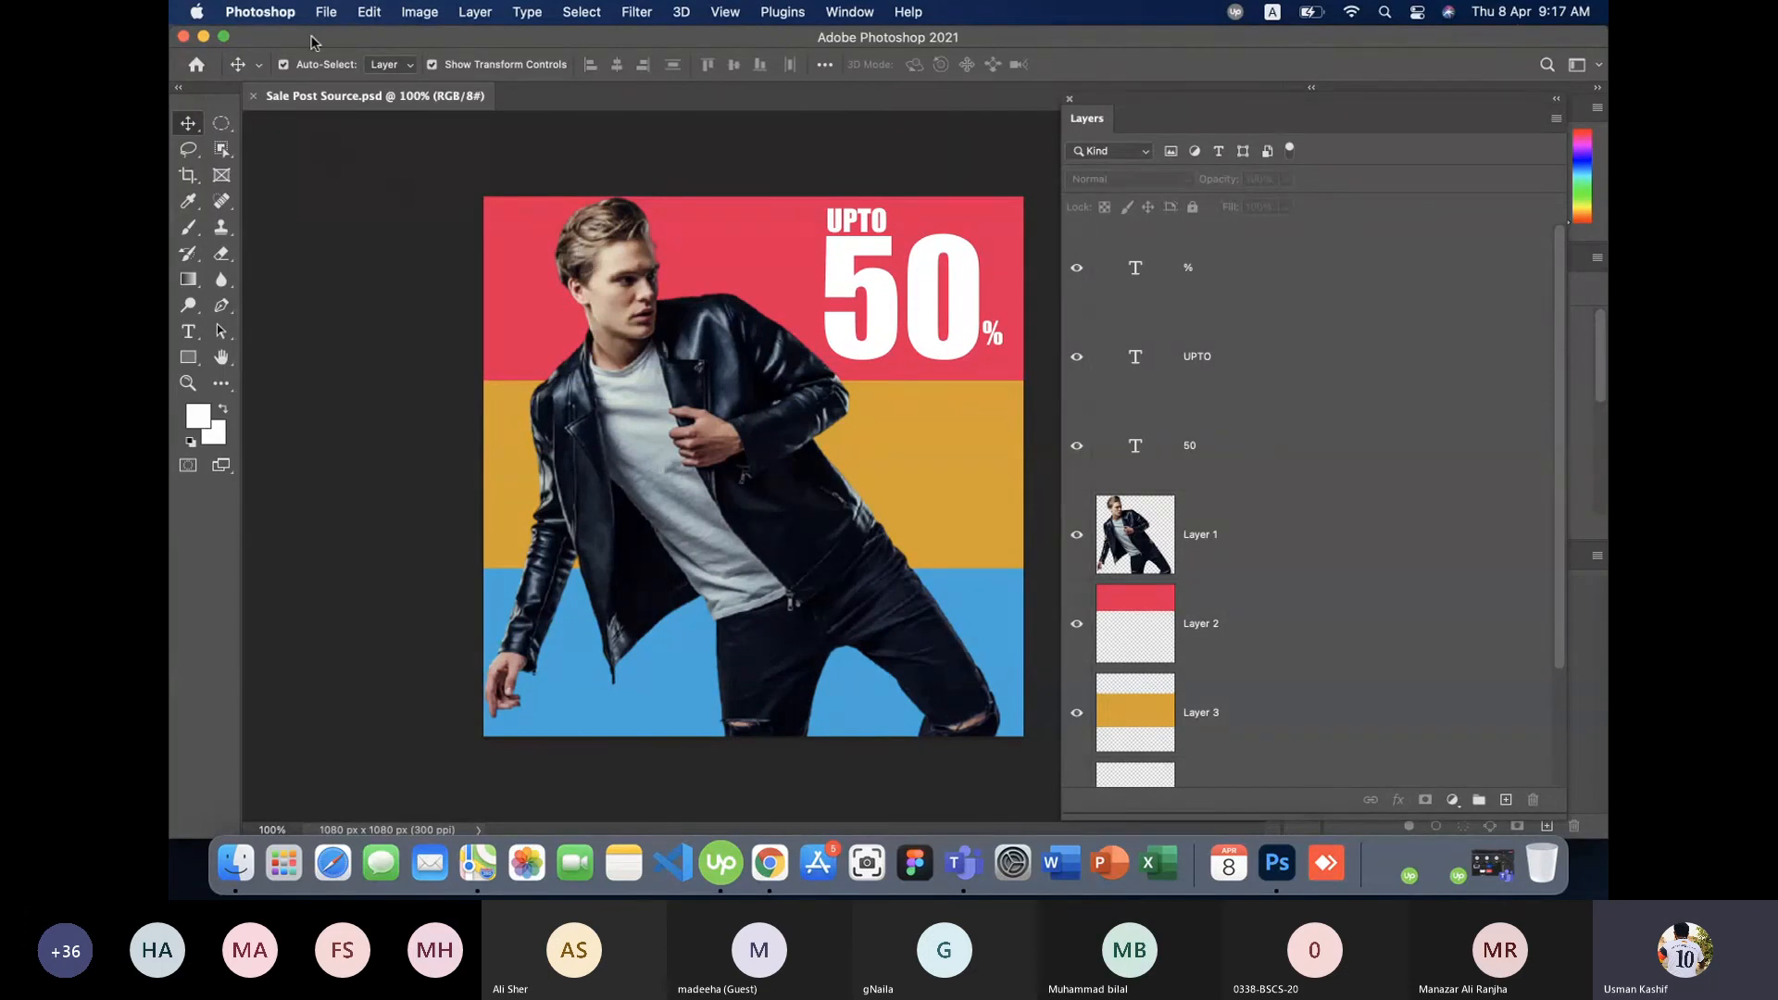
- Review the Photoshop format in the Save As options on the computer, keep it selected and cancel the save
{"action": "left_click", "coordinate": [326, 12]}
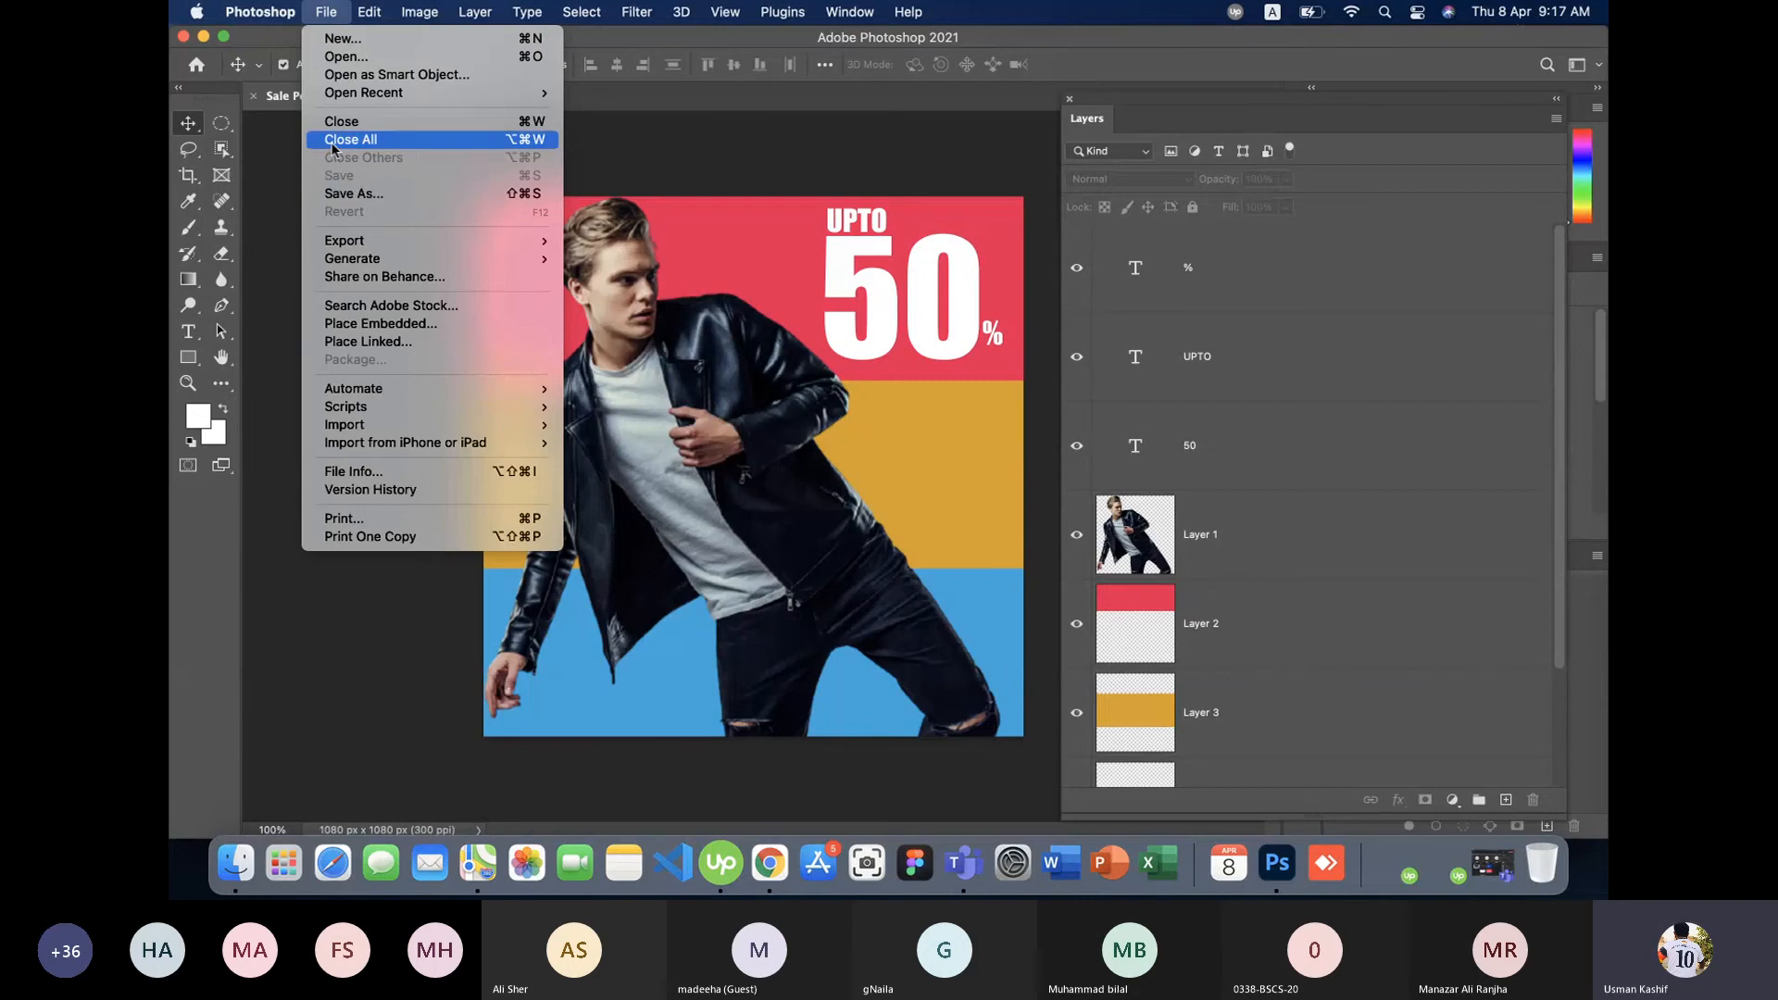
{"action": "left_click", "coordinate": [352, 195]}
{"action": "left_click", "coordinate": [1012, 614]}
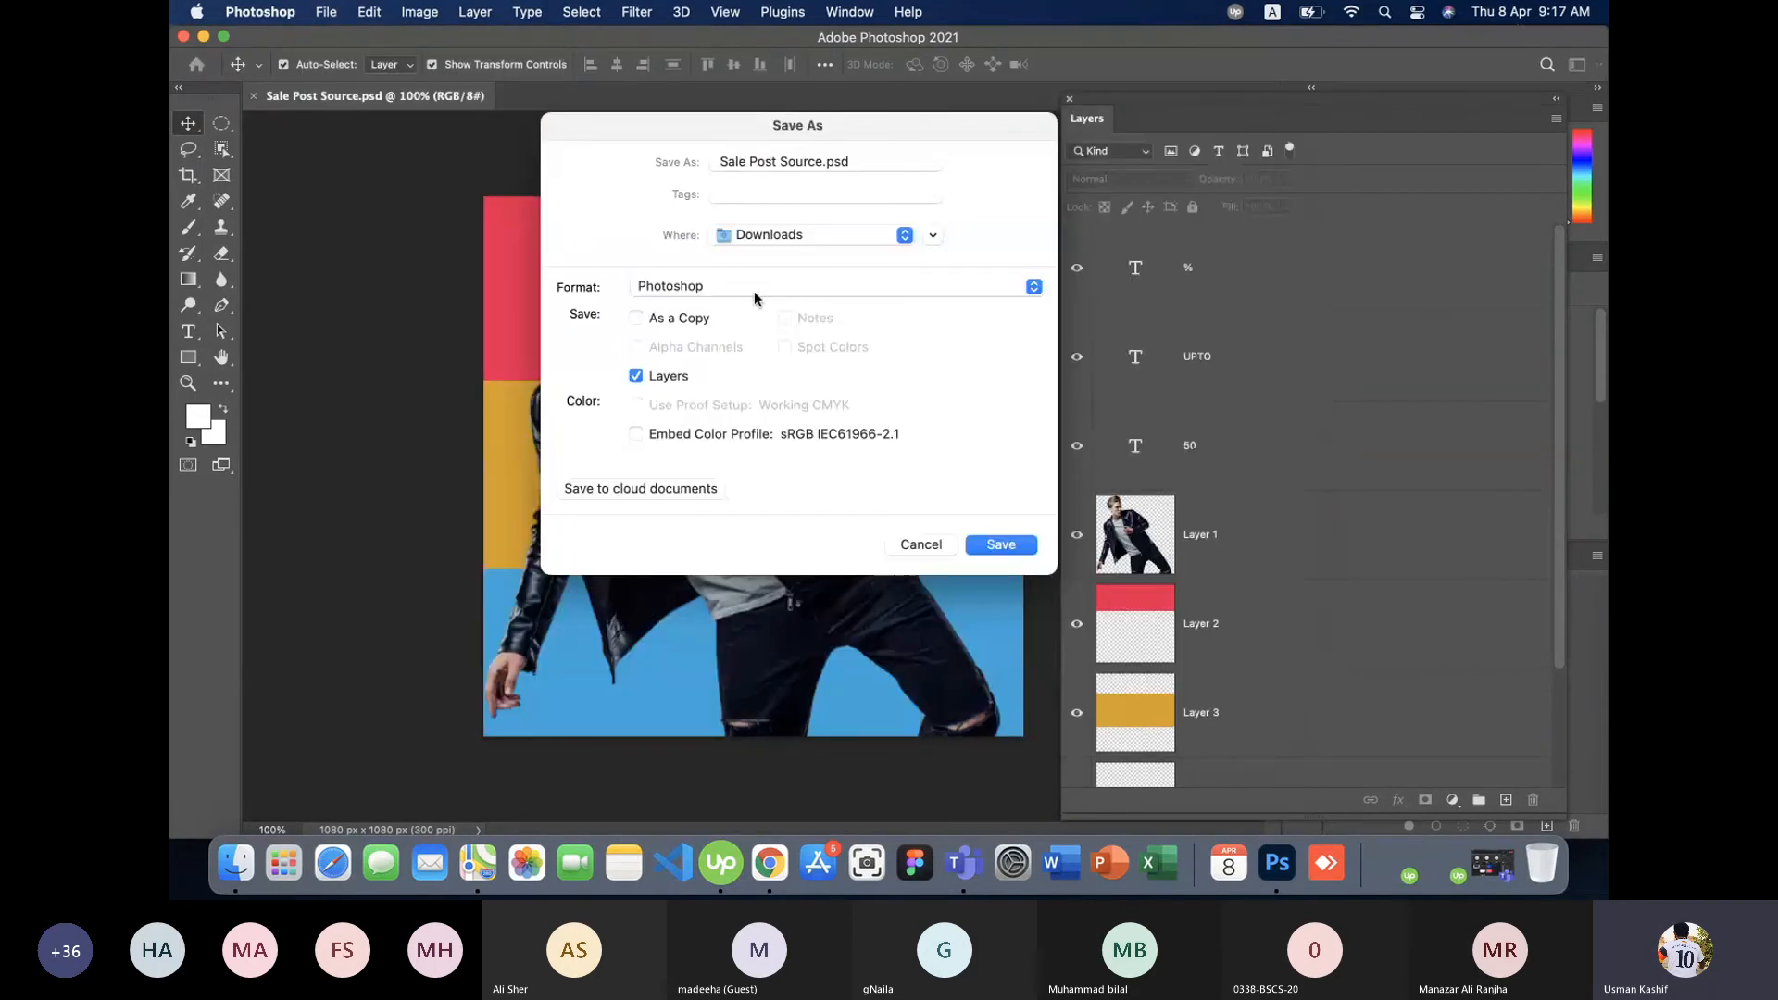
{"action": "left_click", "coordinate": [754, 288]}
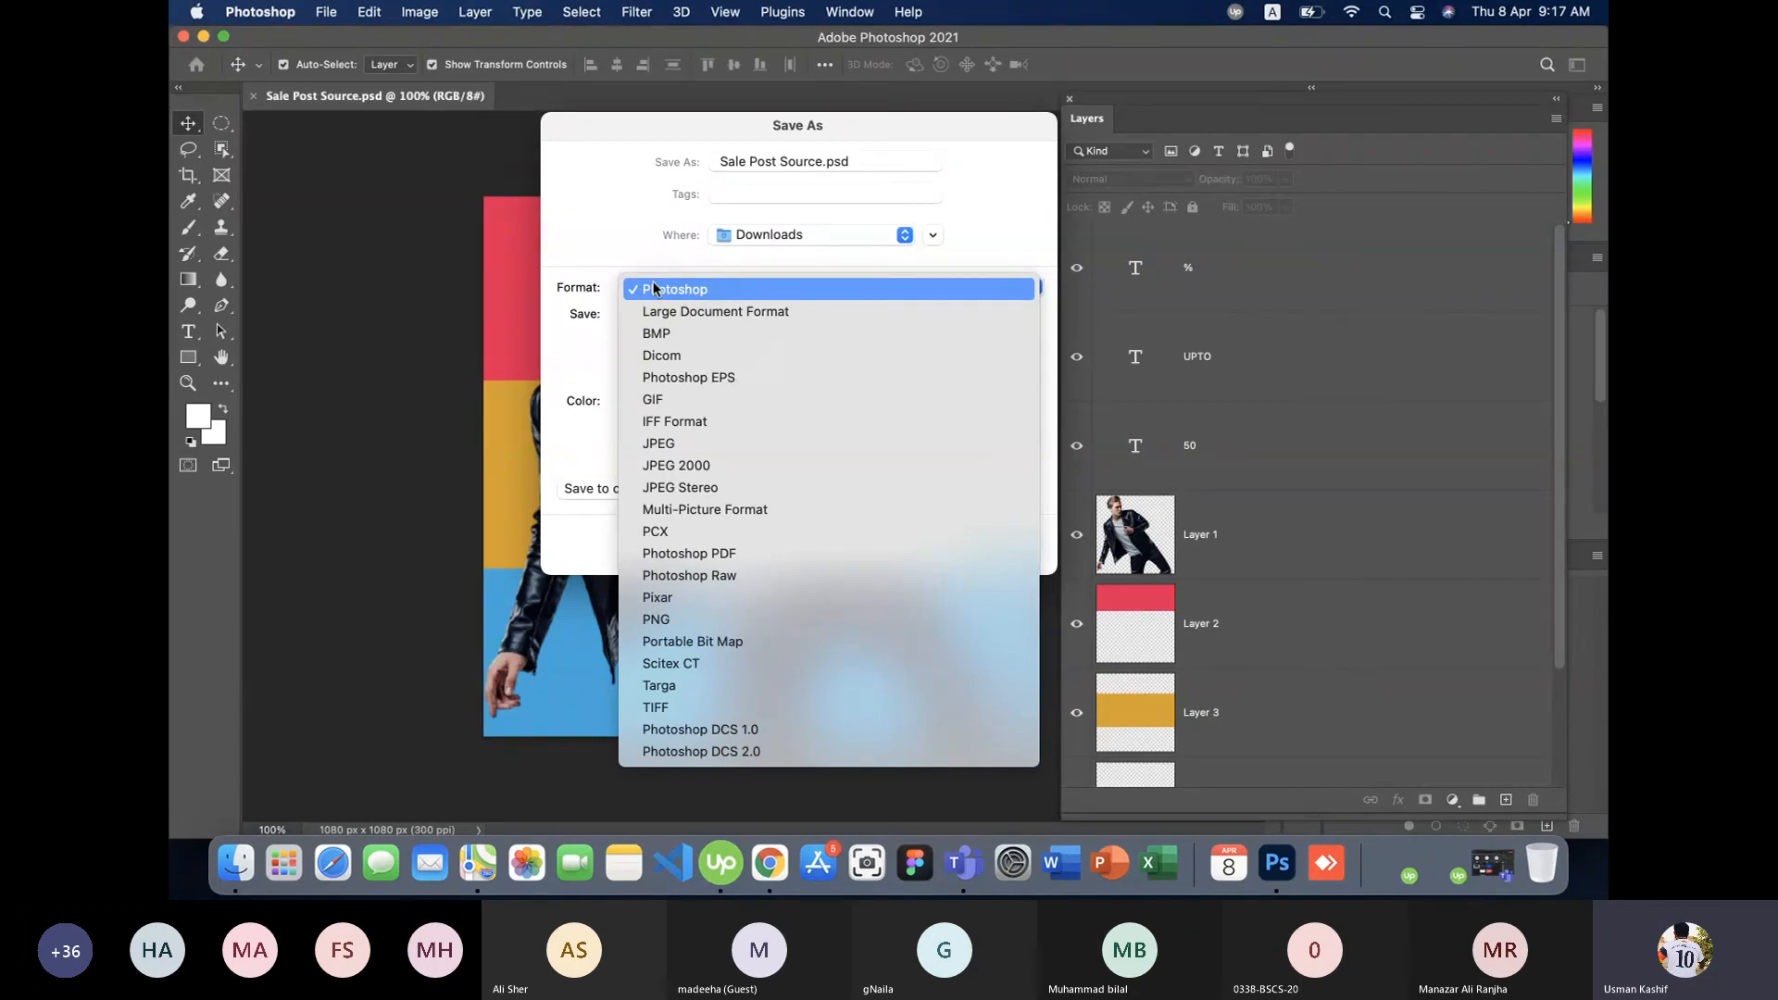
{"action": "left_click", "coordinate": [703, 291]}
{"action": "left_click", "coordinate": [933, 543]}
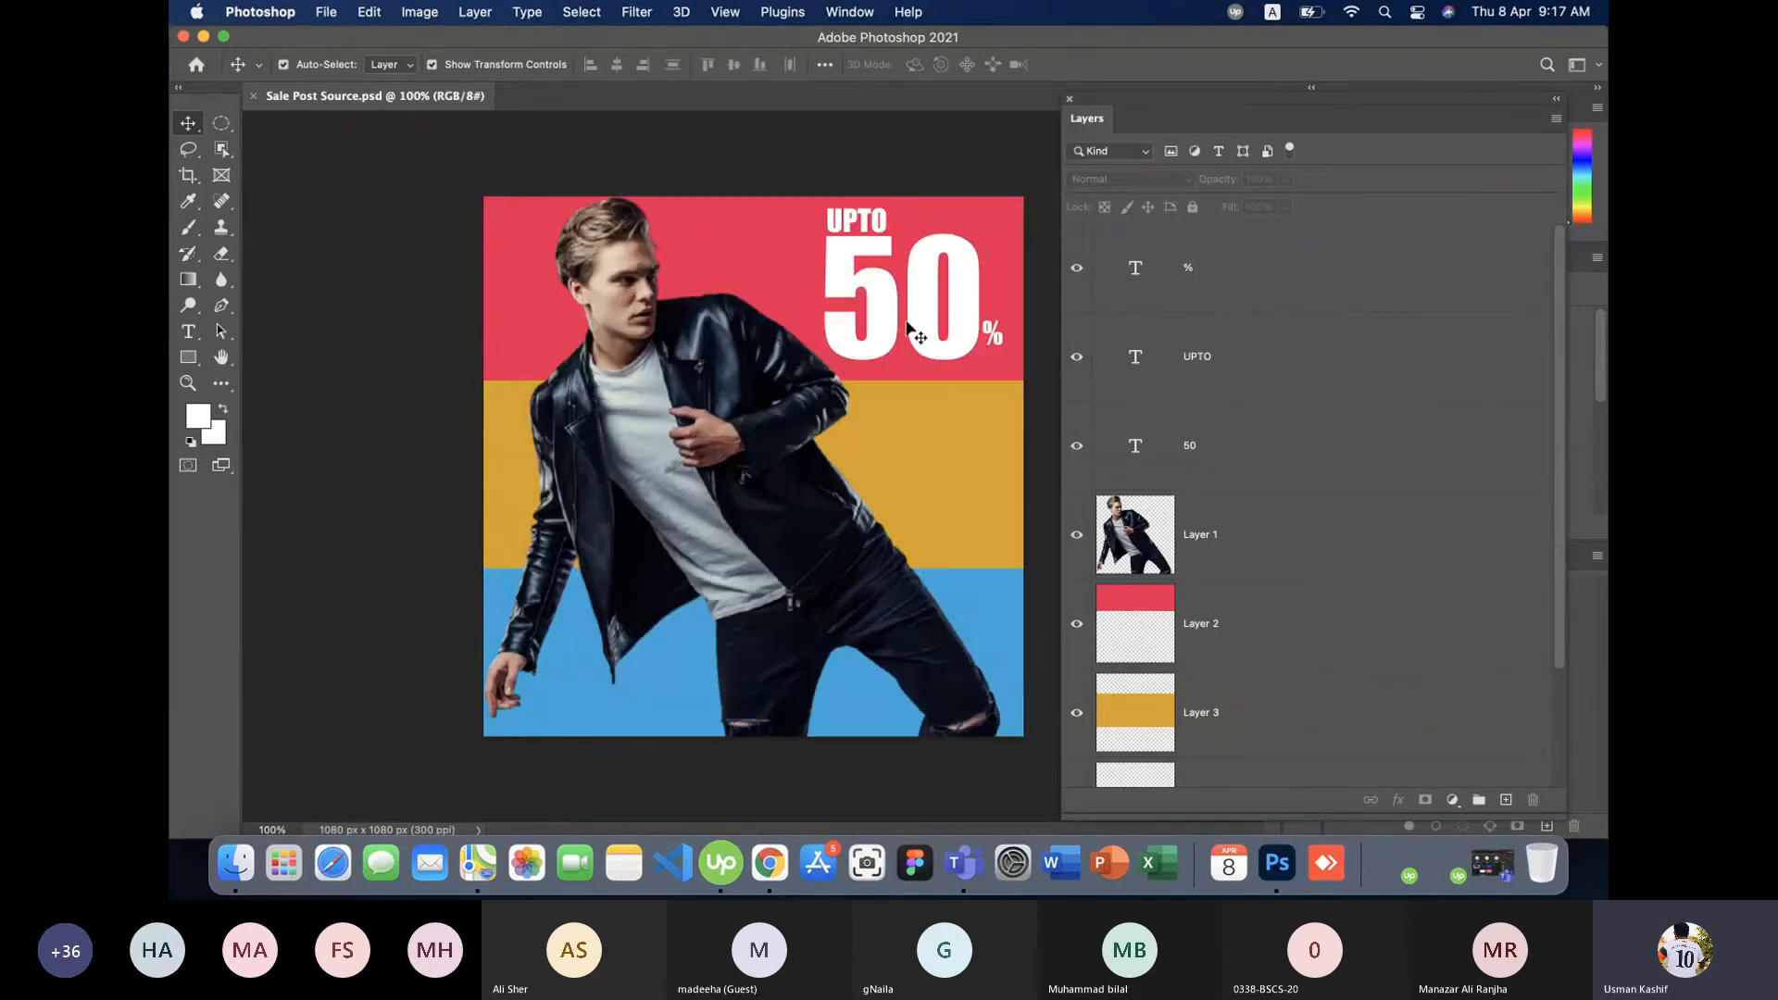
- Reopen Save As on the computer, look through the full list of file formats and cancel without saving
{"action": "left_click", "coordinate": [335, 17]}
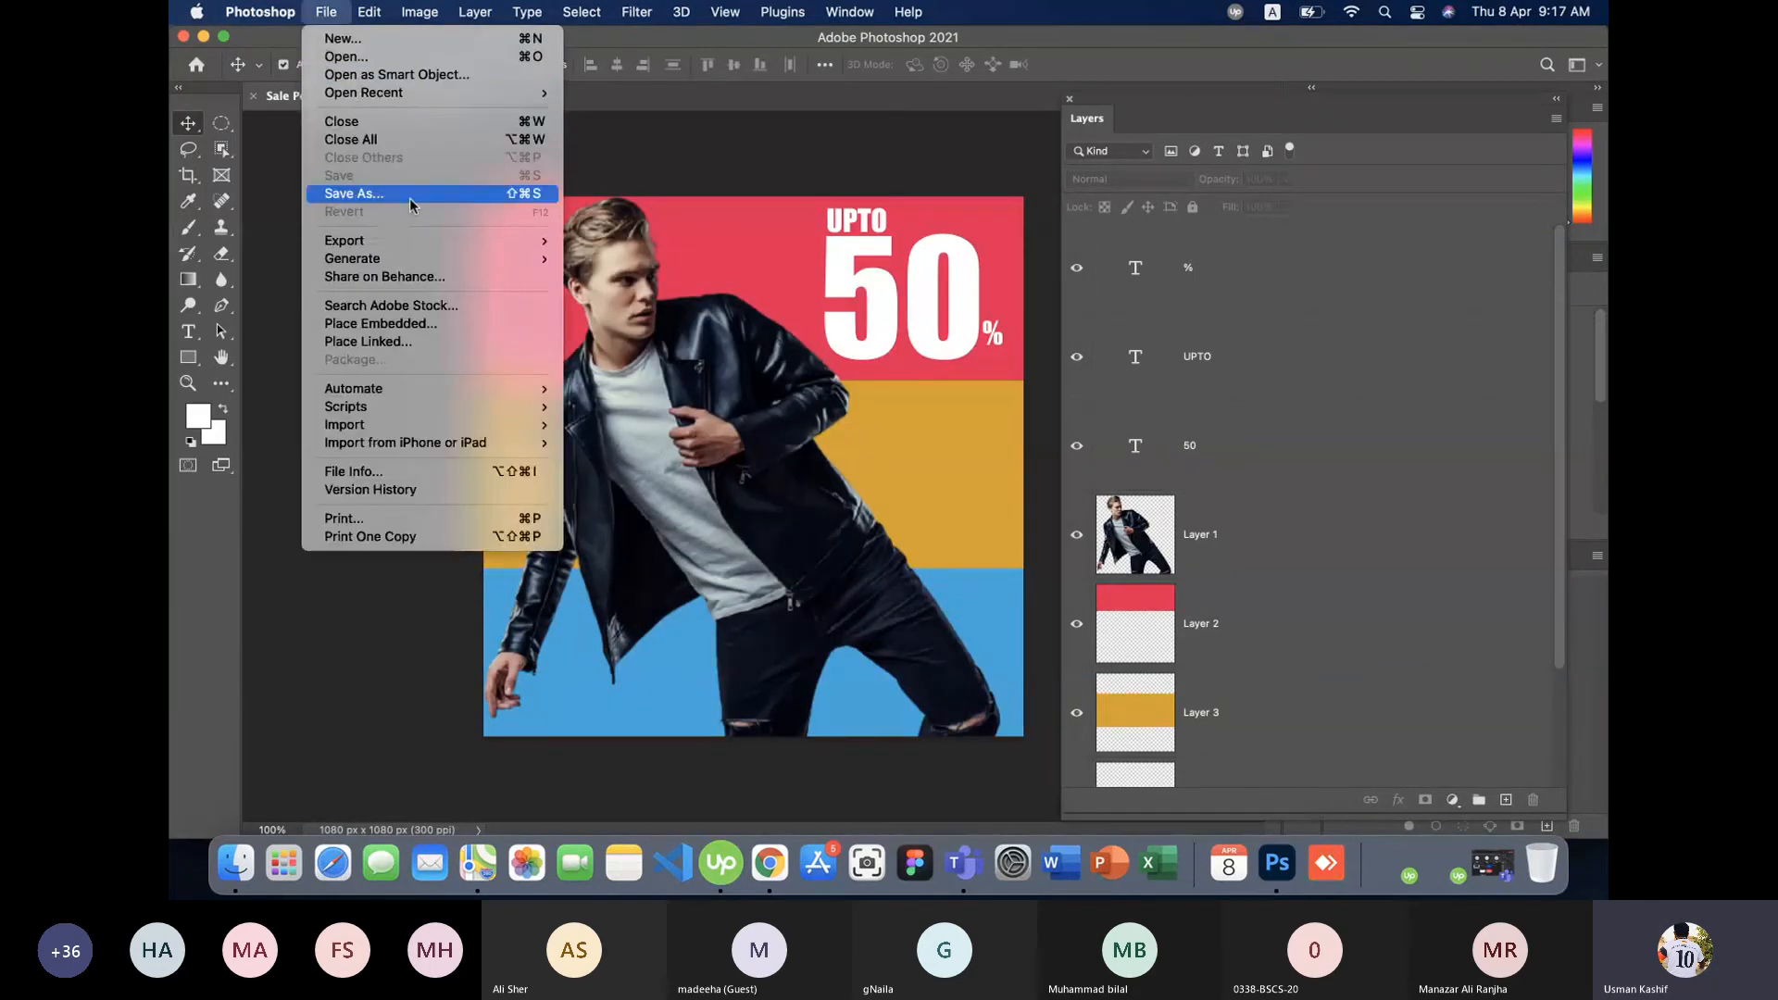
{"action": "left_click", "coordinate": [410, 197]}
{"action": "left_click", "coordinate": [982, 613]}
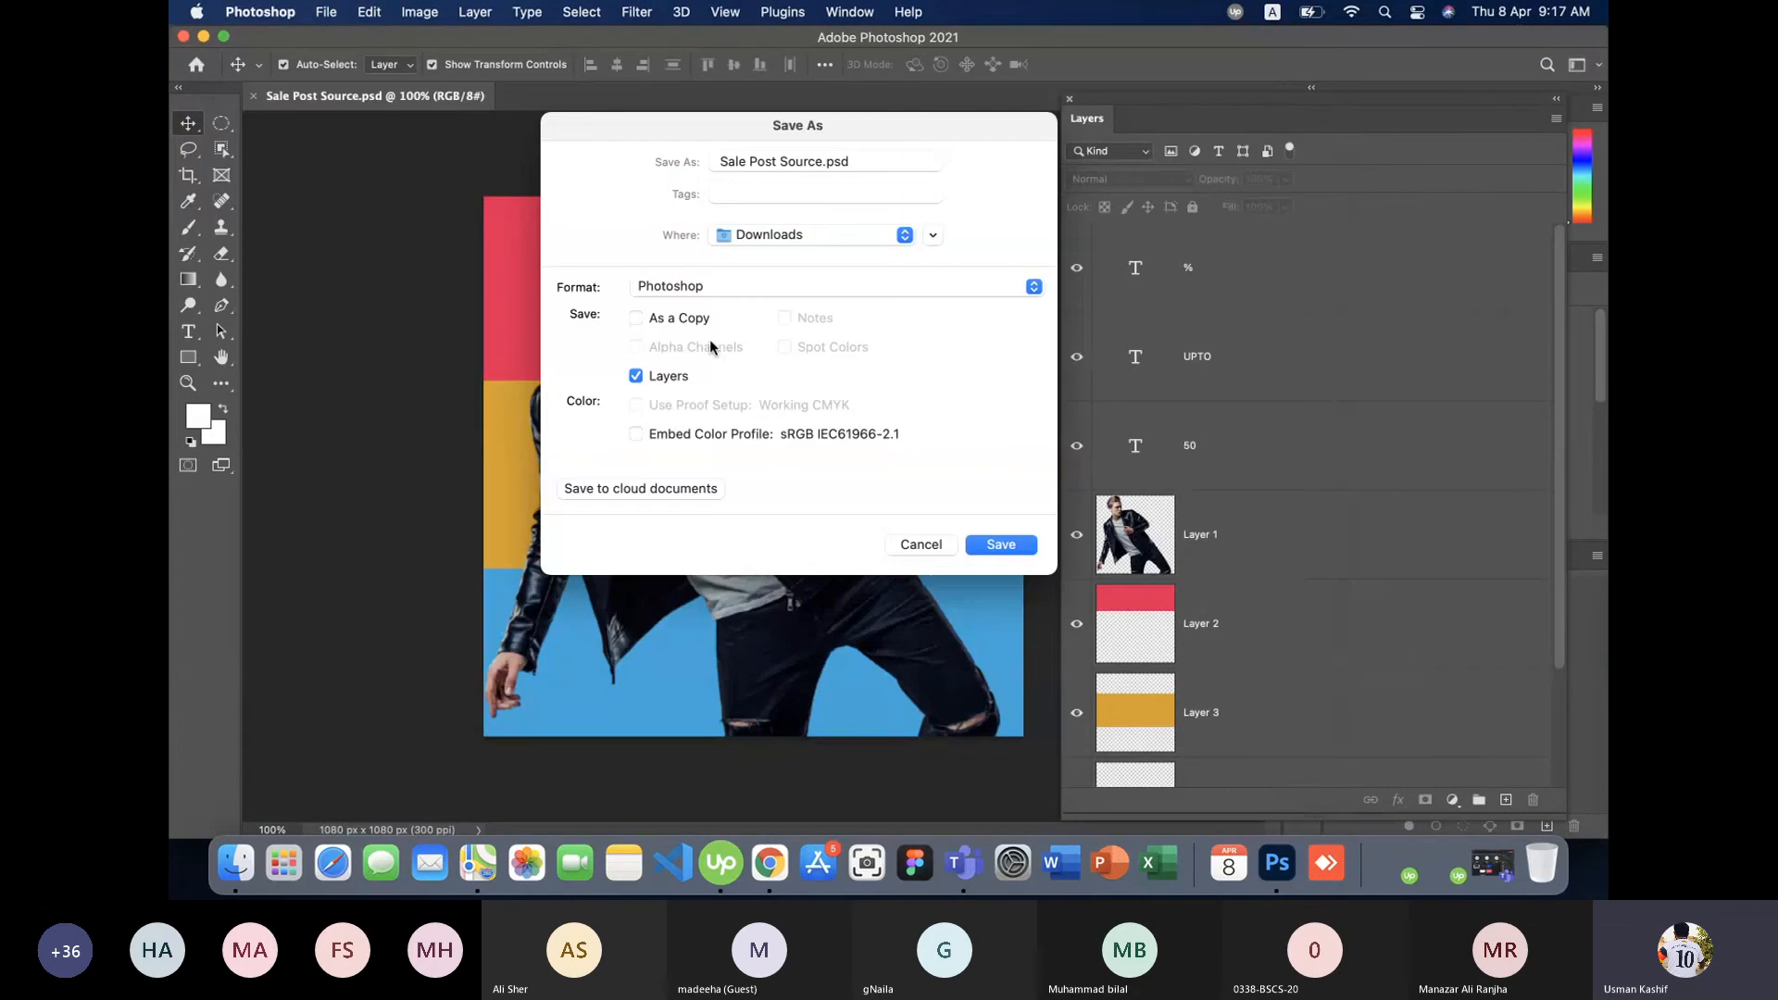
{"action": "left_click", "coordinate": [730, 288]}
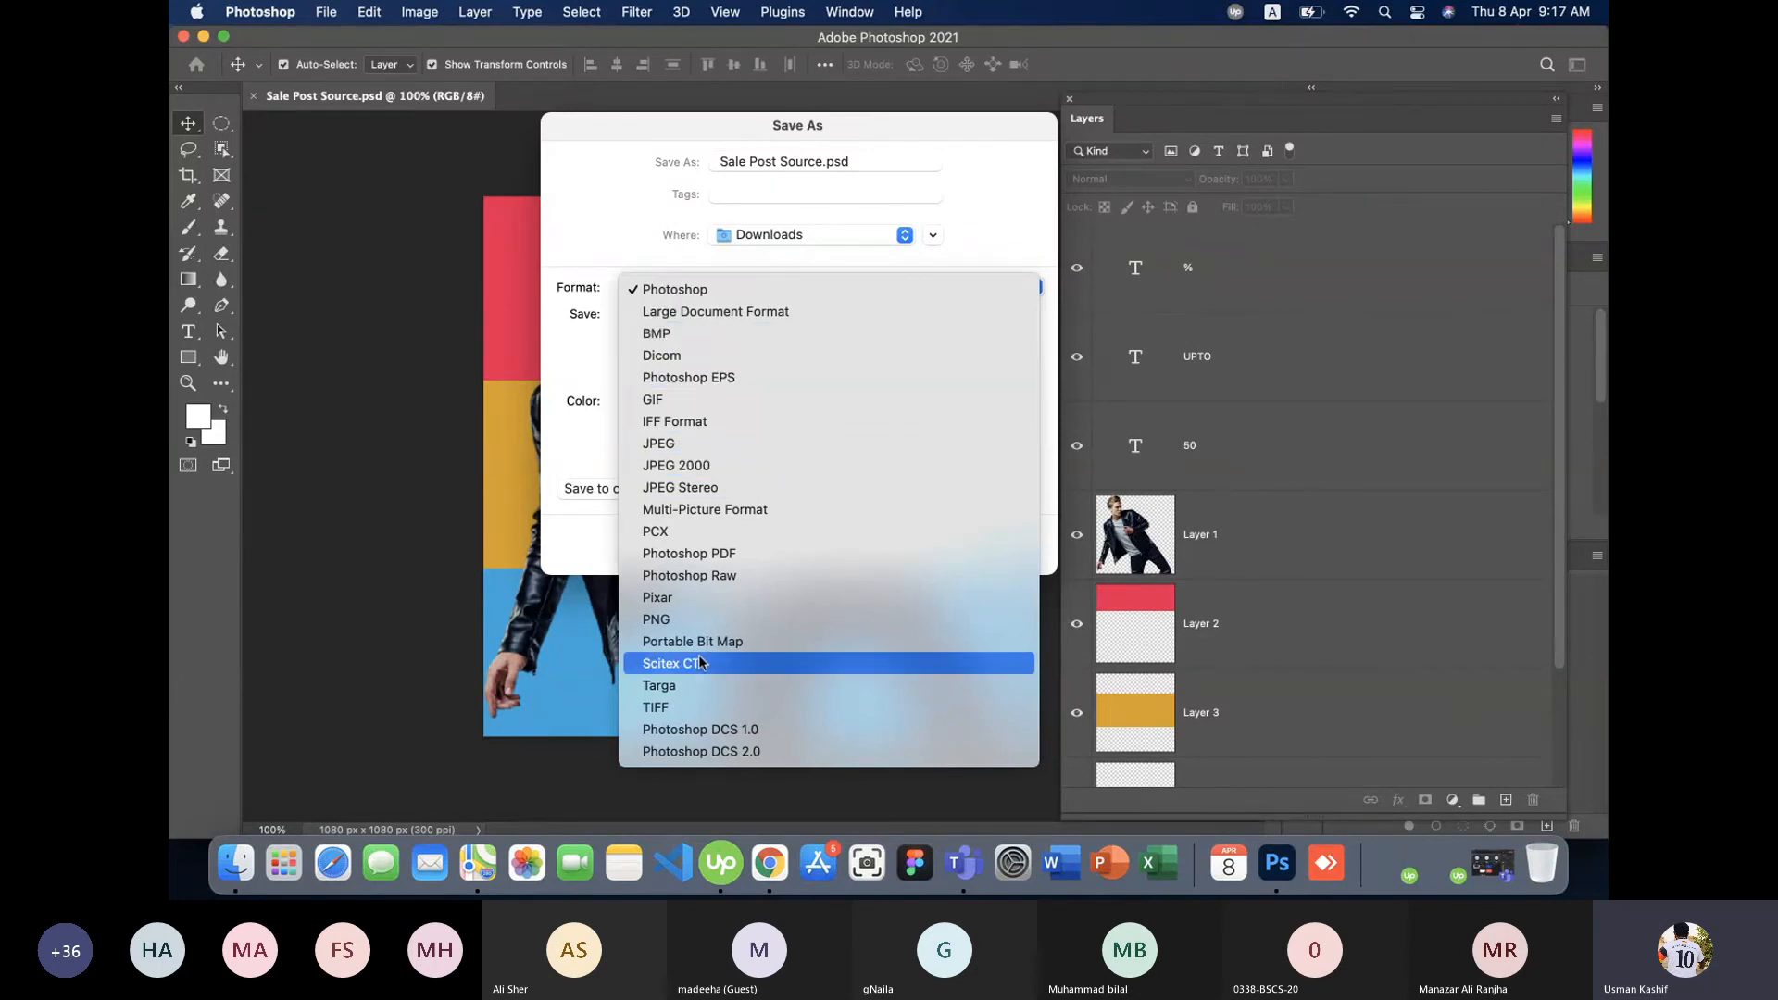
{"action": "left_click", "coordinate": [390, 370]}
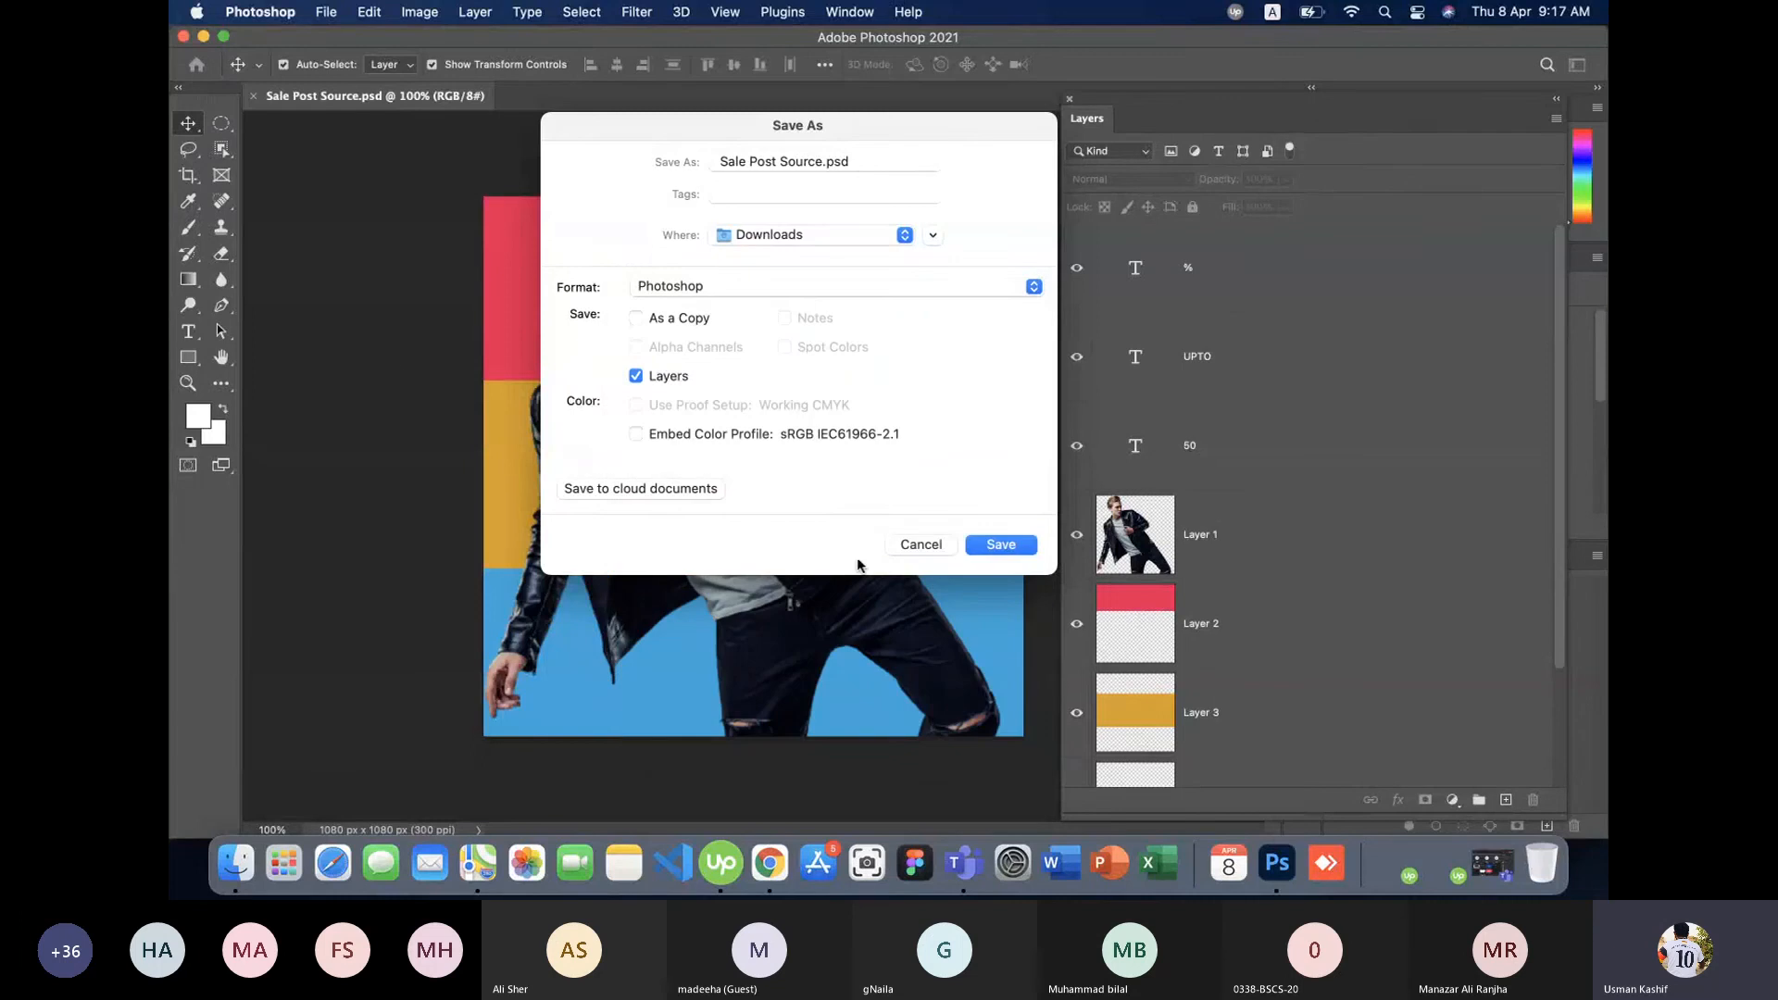
{"action": "left_click", "coordinate": [917, 547]}
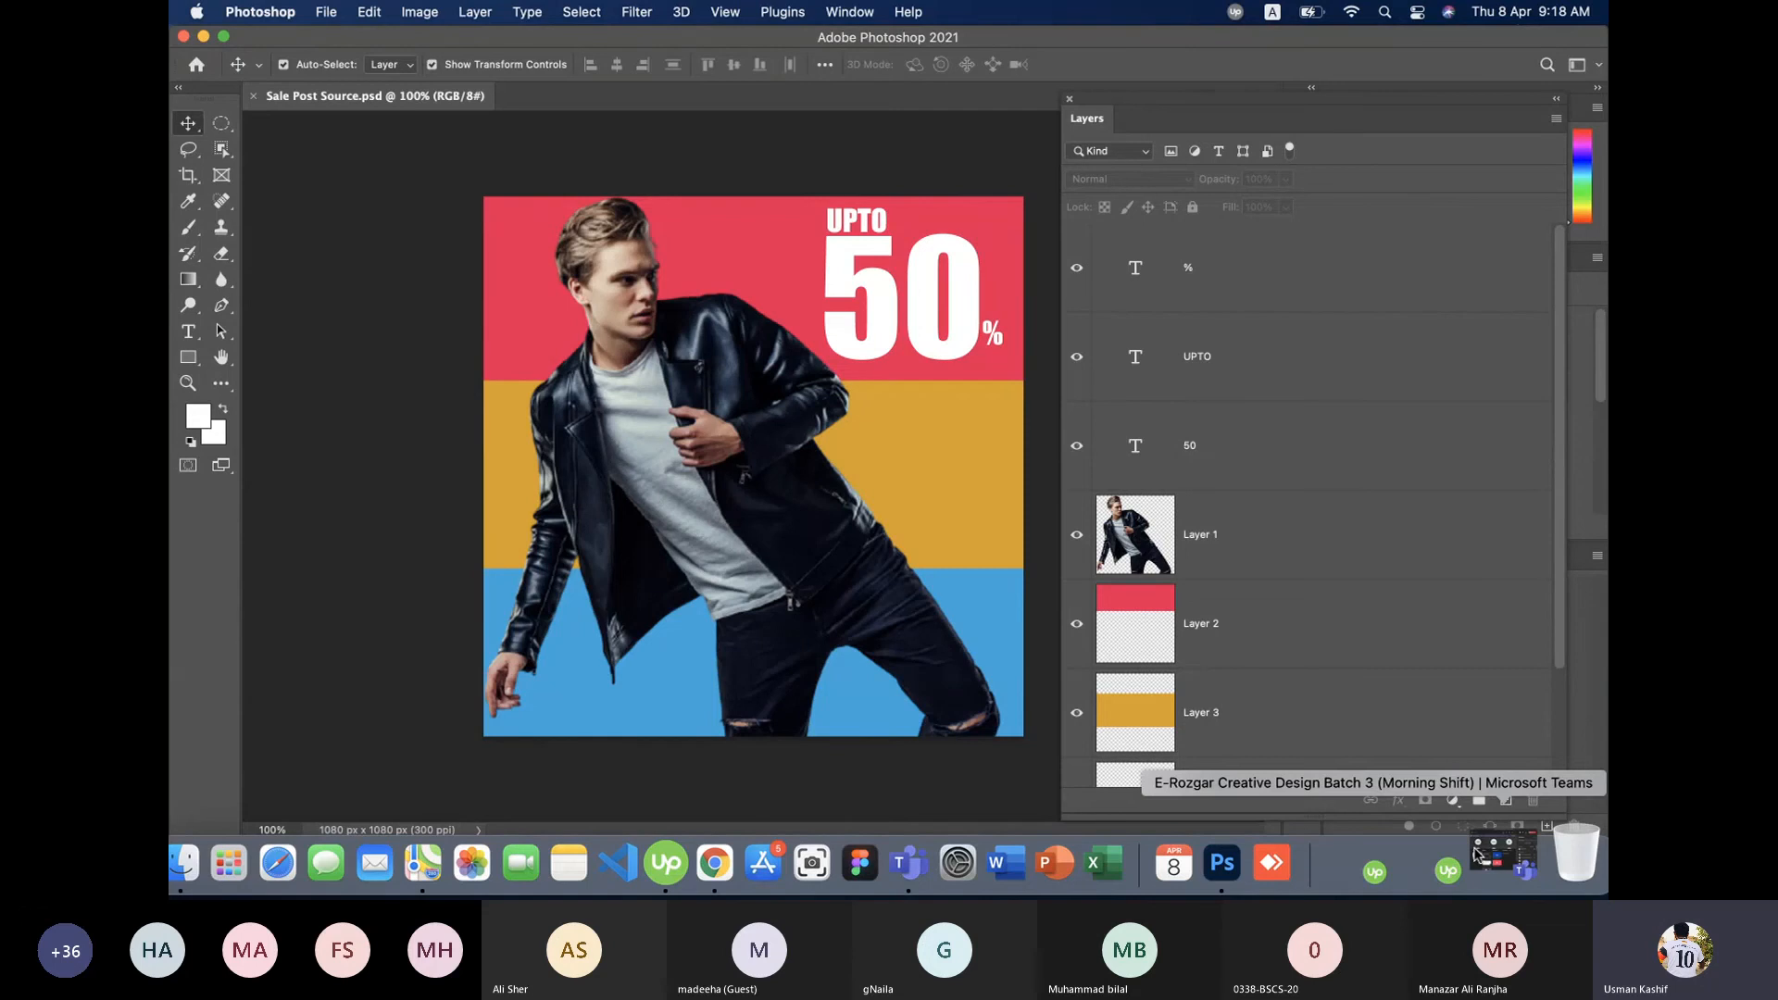
- Switch to the Microsoft Teams meeting window and check the participants
{"action": "left_click", "coordinate": [1477, 854]}
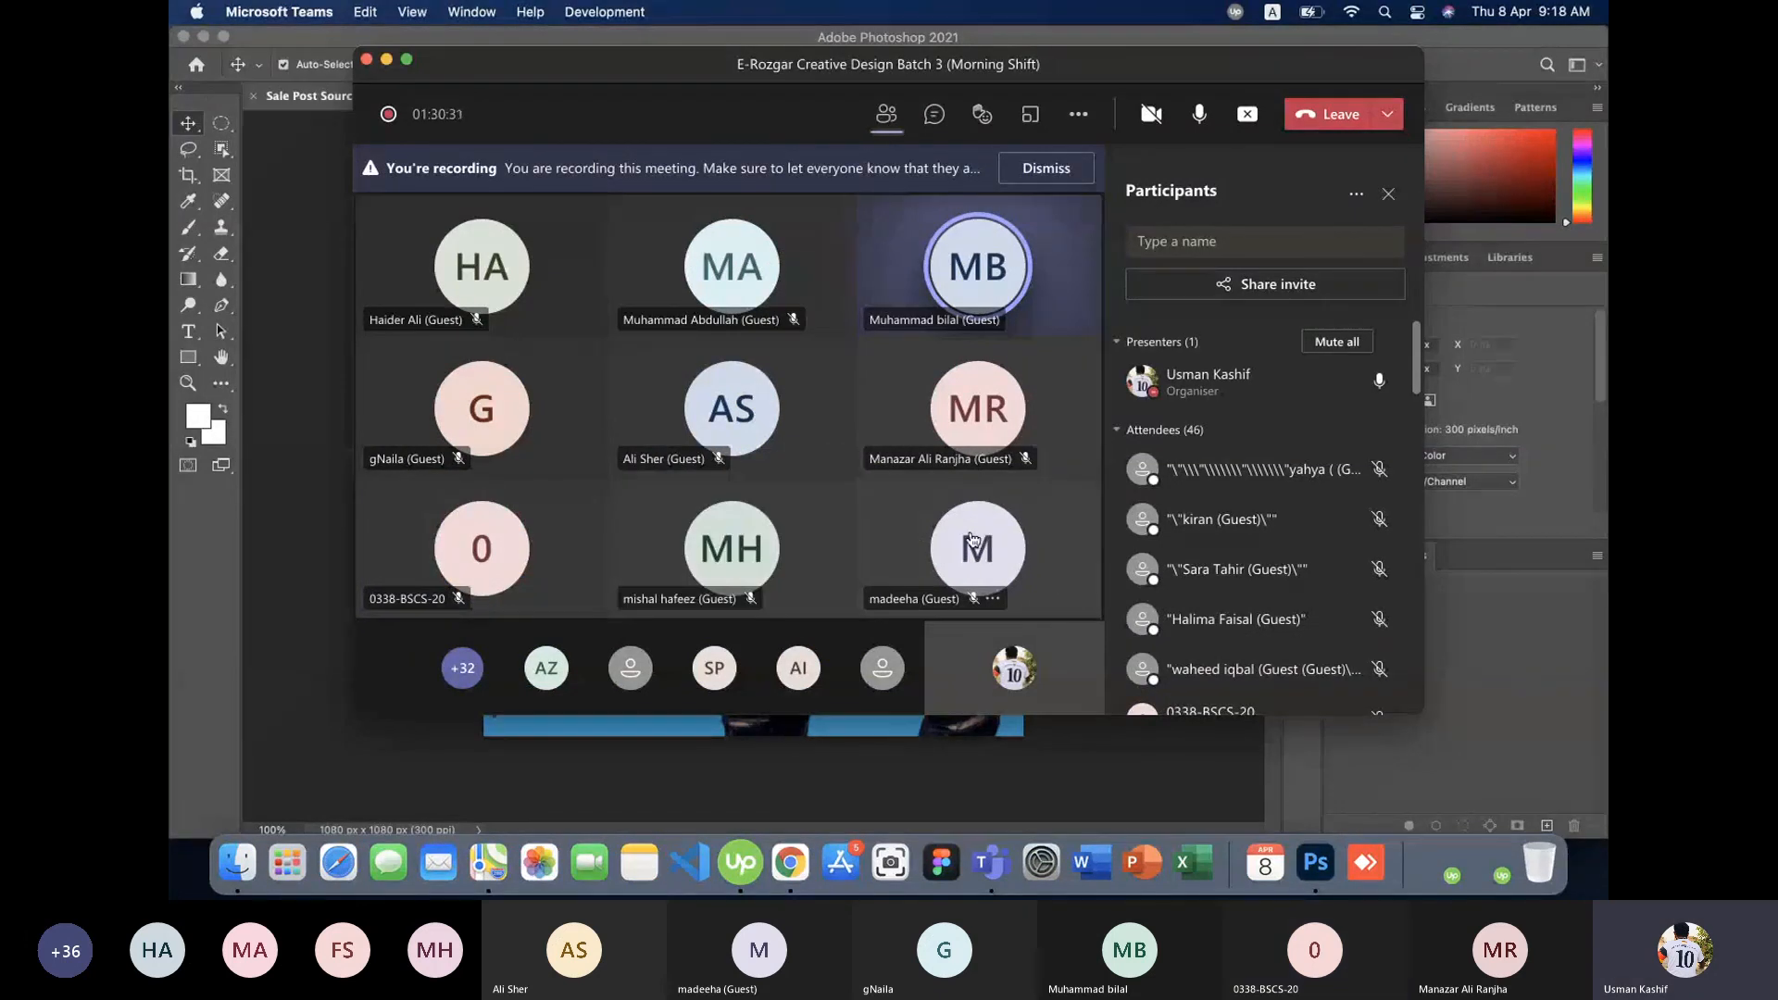
{"action": "mouse_move", "coordinate": [972, 540]}
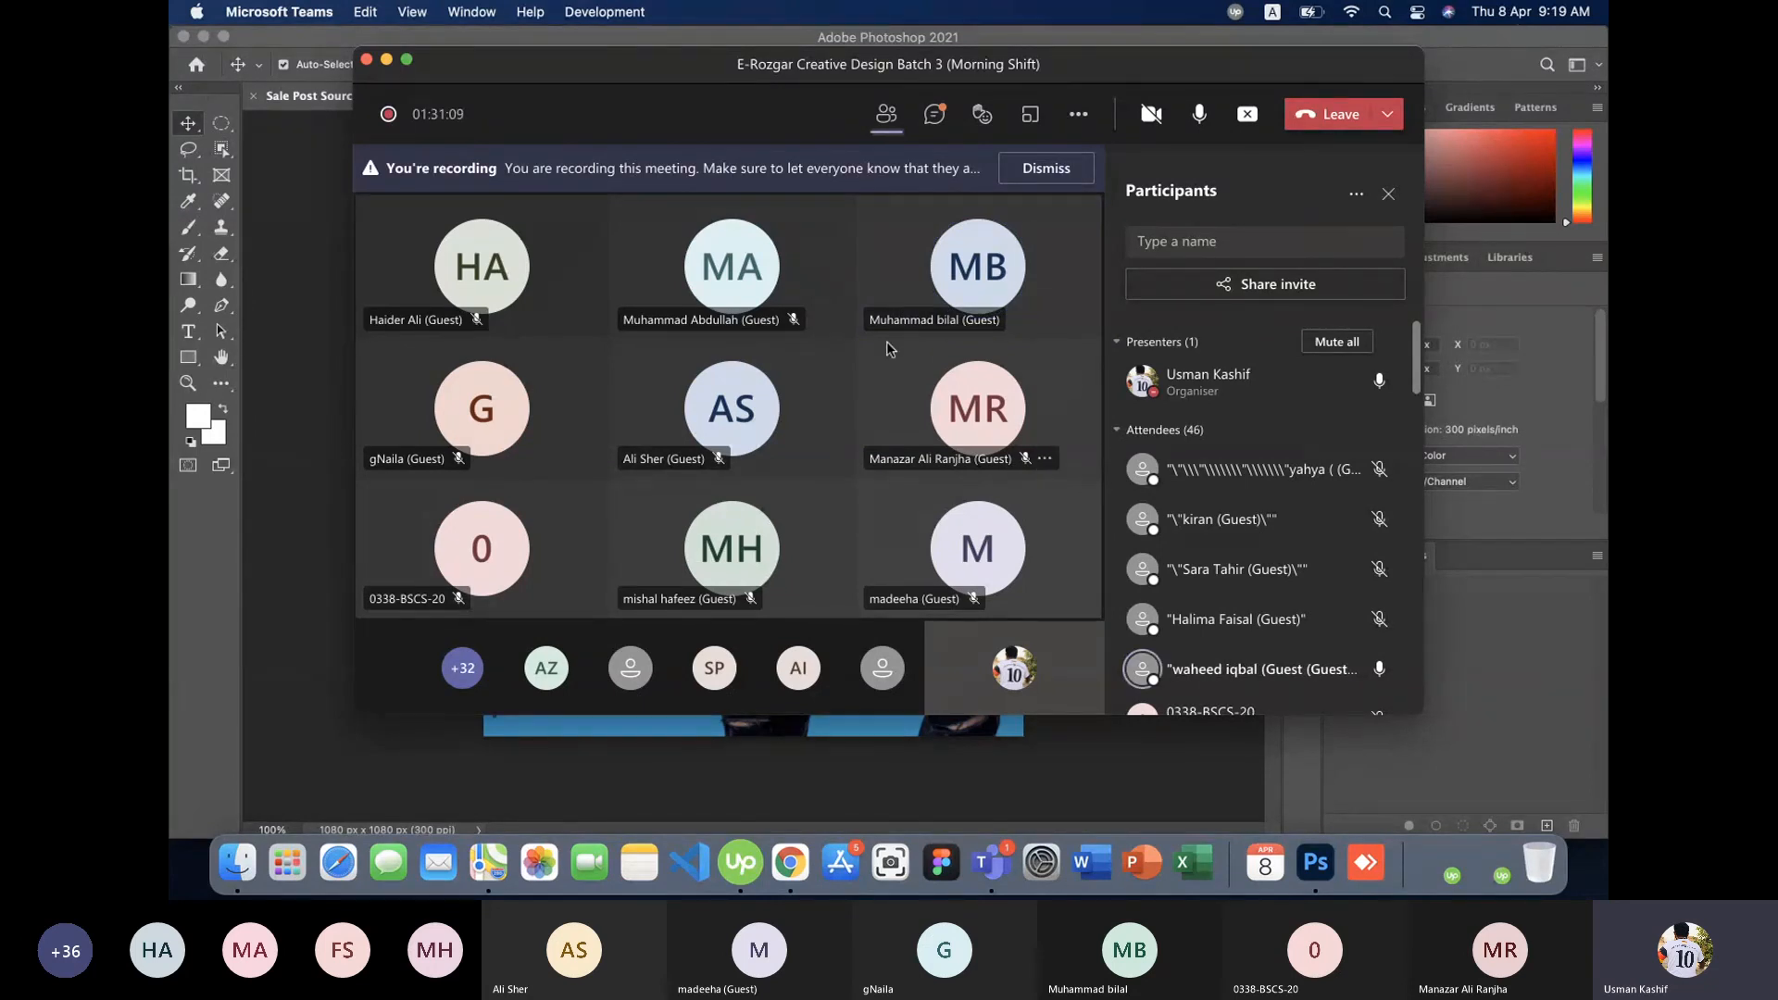
{"action": "mouse_move", "coordinate": [883, 332]}
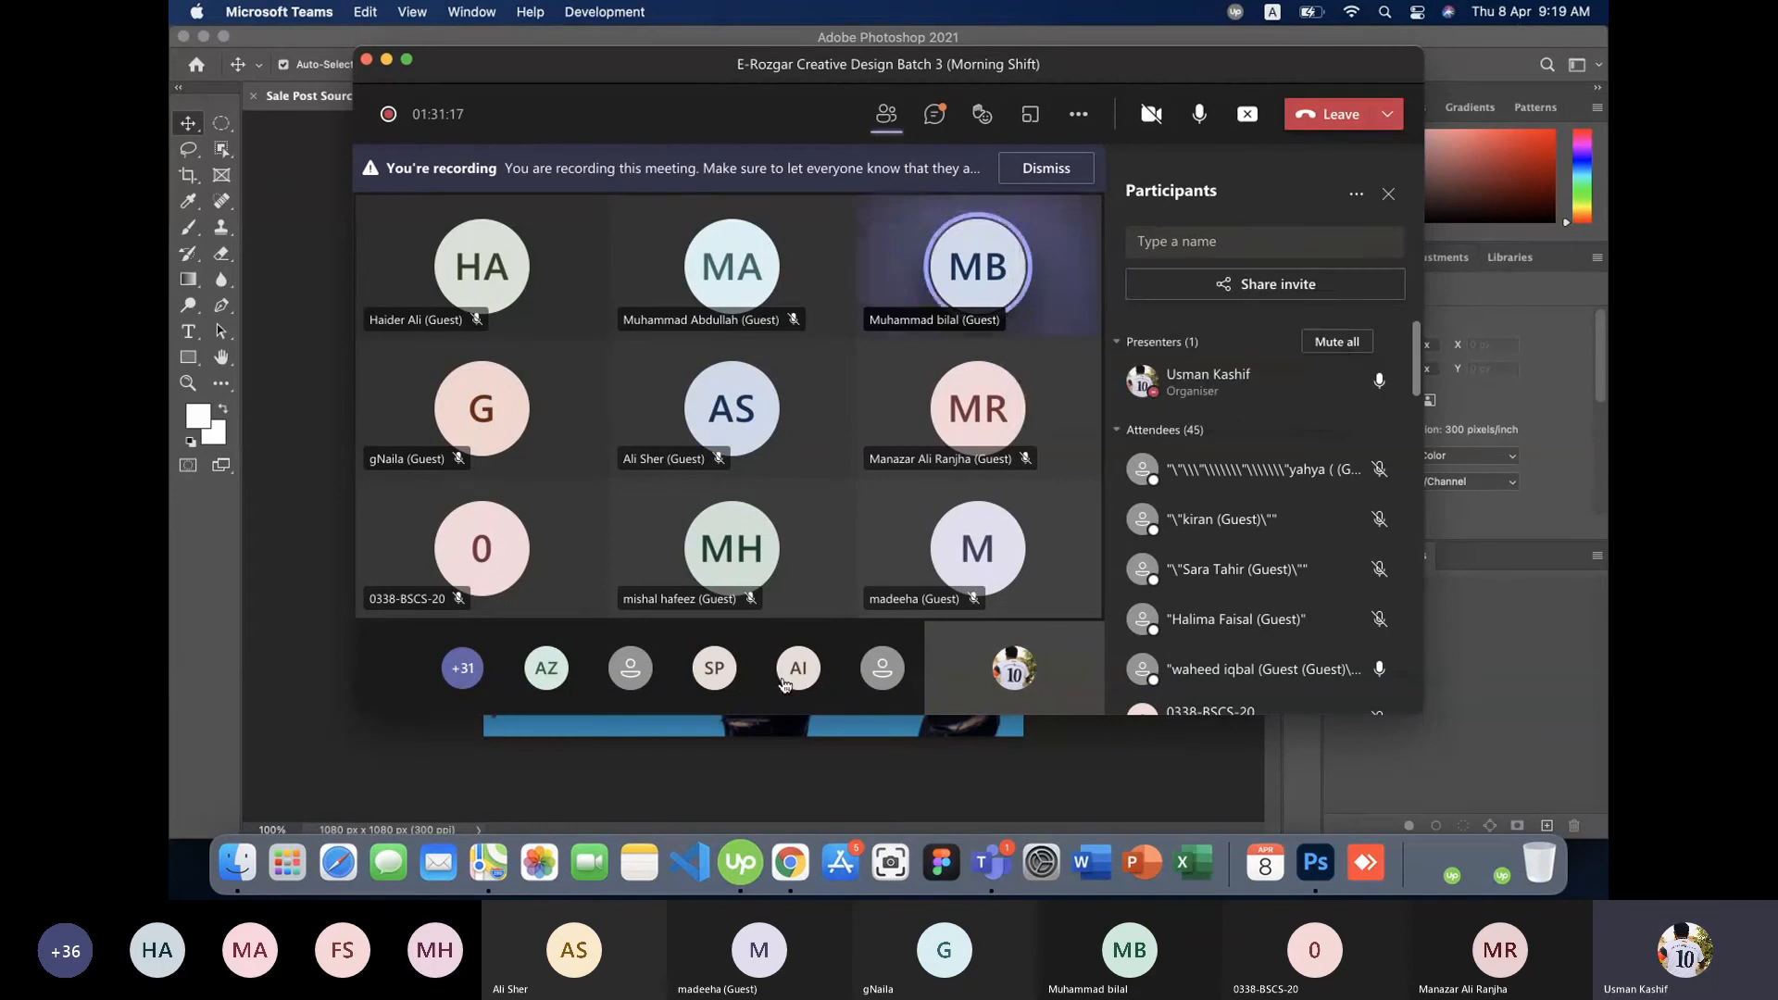
- Switch to Chrome and search Google for "photoshop save as pannel", showing the image results
{"action": "left_click", "coordinate": [790, 862]}
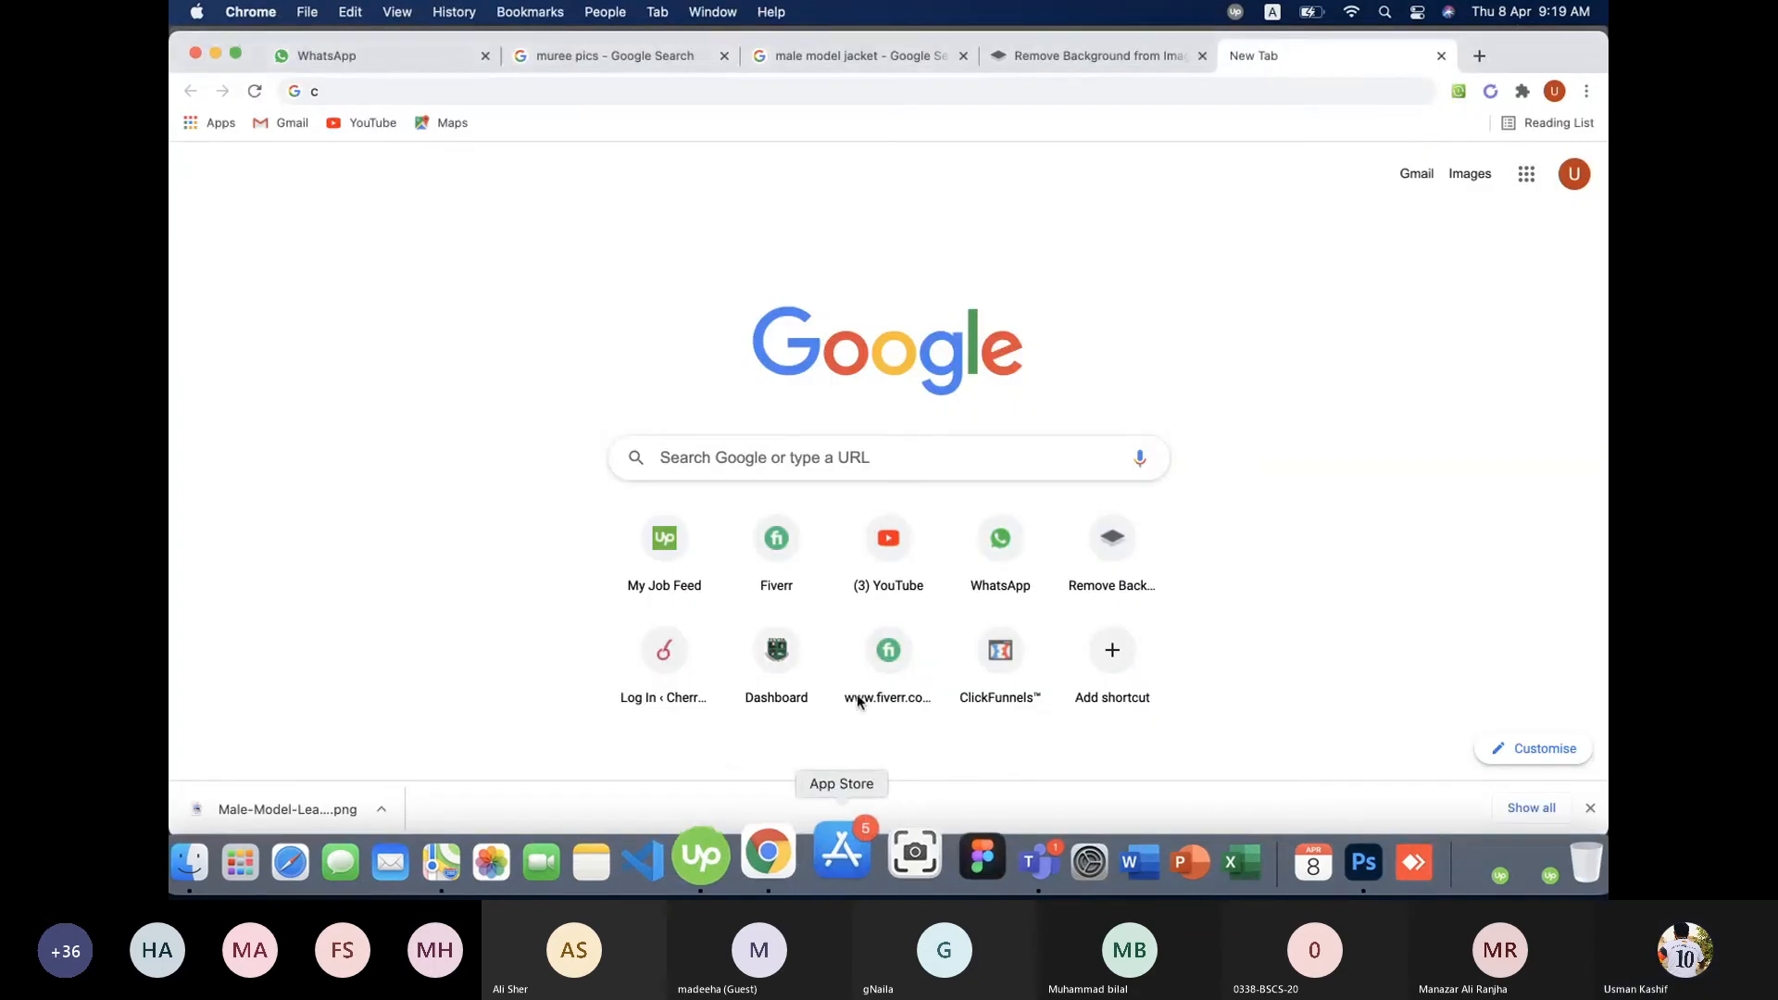
{"action": "left_click", "coordinate": [1061, 98]}
{"action": "type", "text": "photoshop save as"}
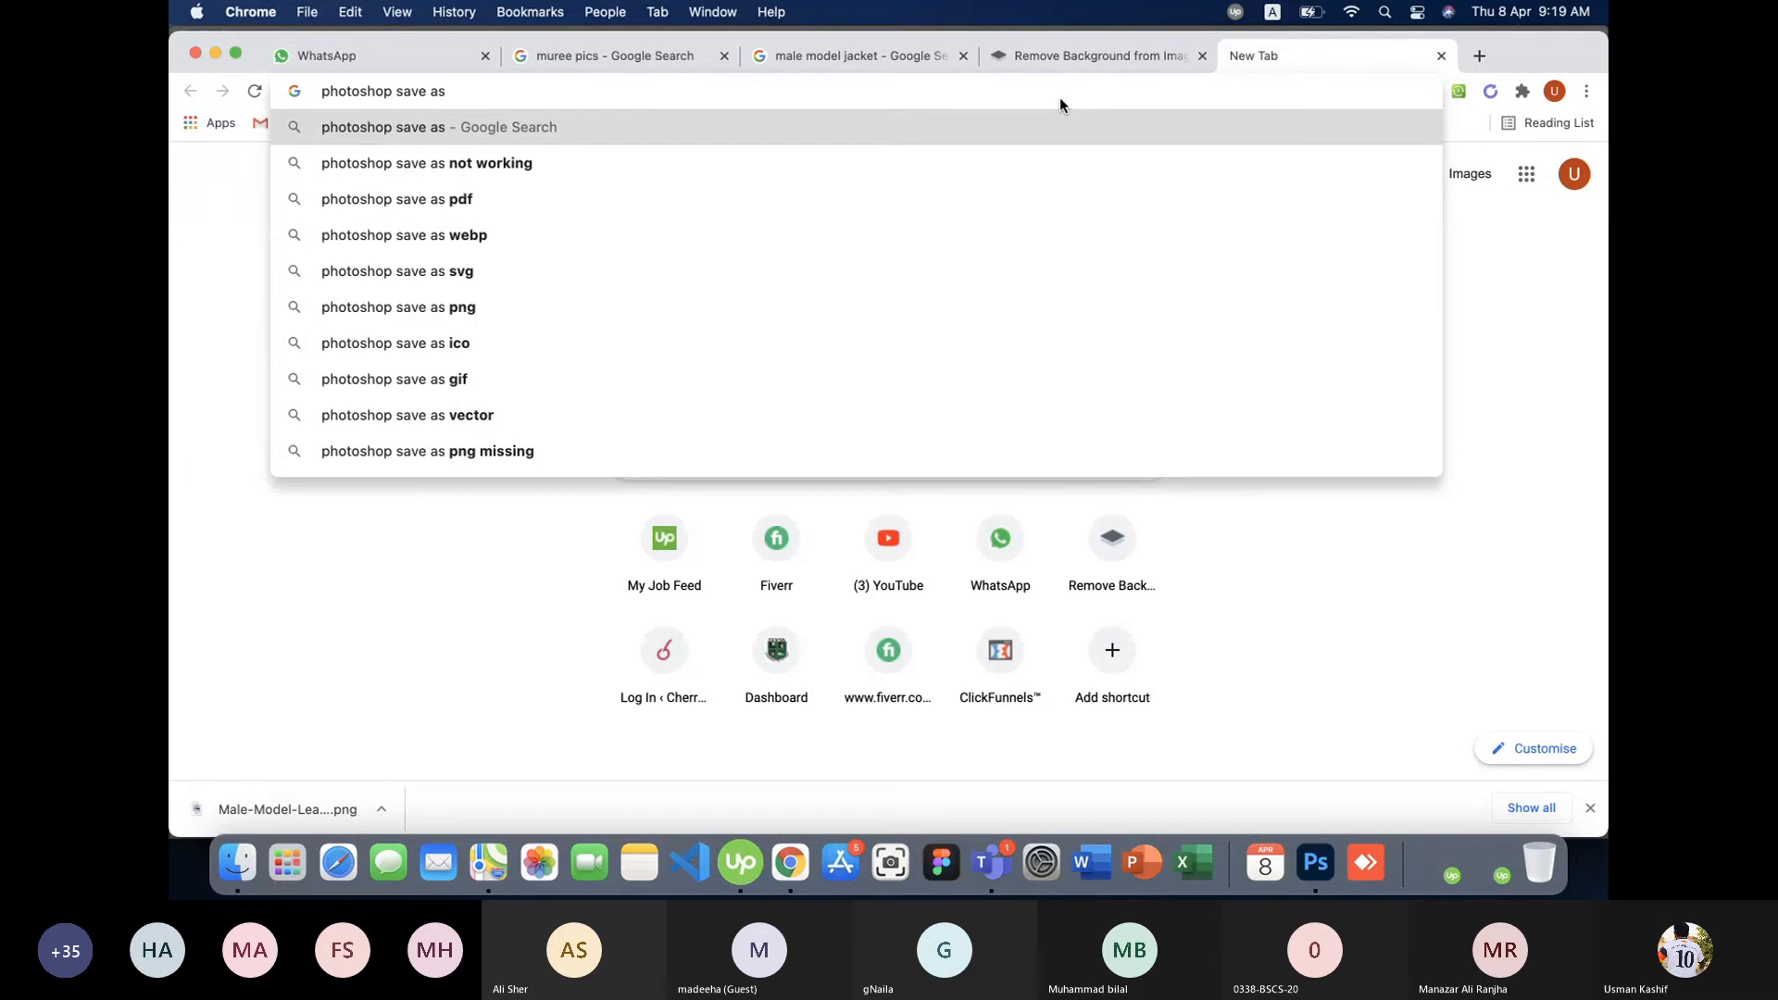
{"action": "type", "text": " pannel"}
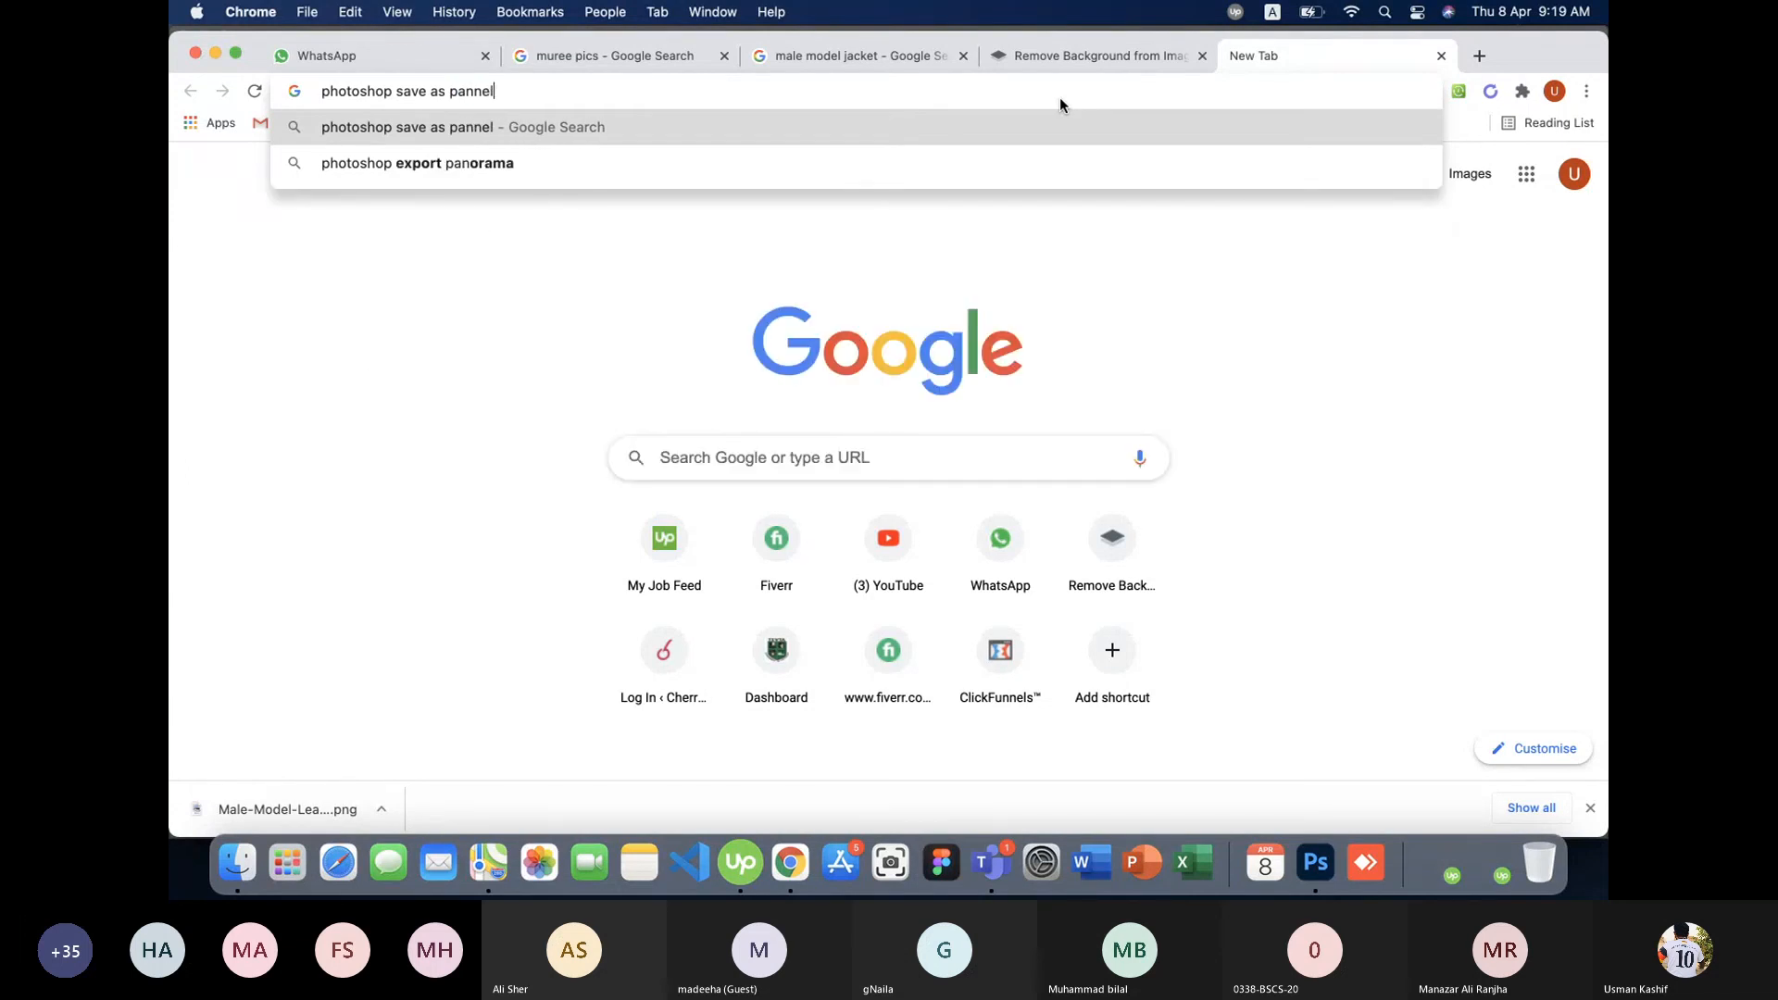
{"action": "key", "text": "Return"}
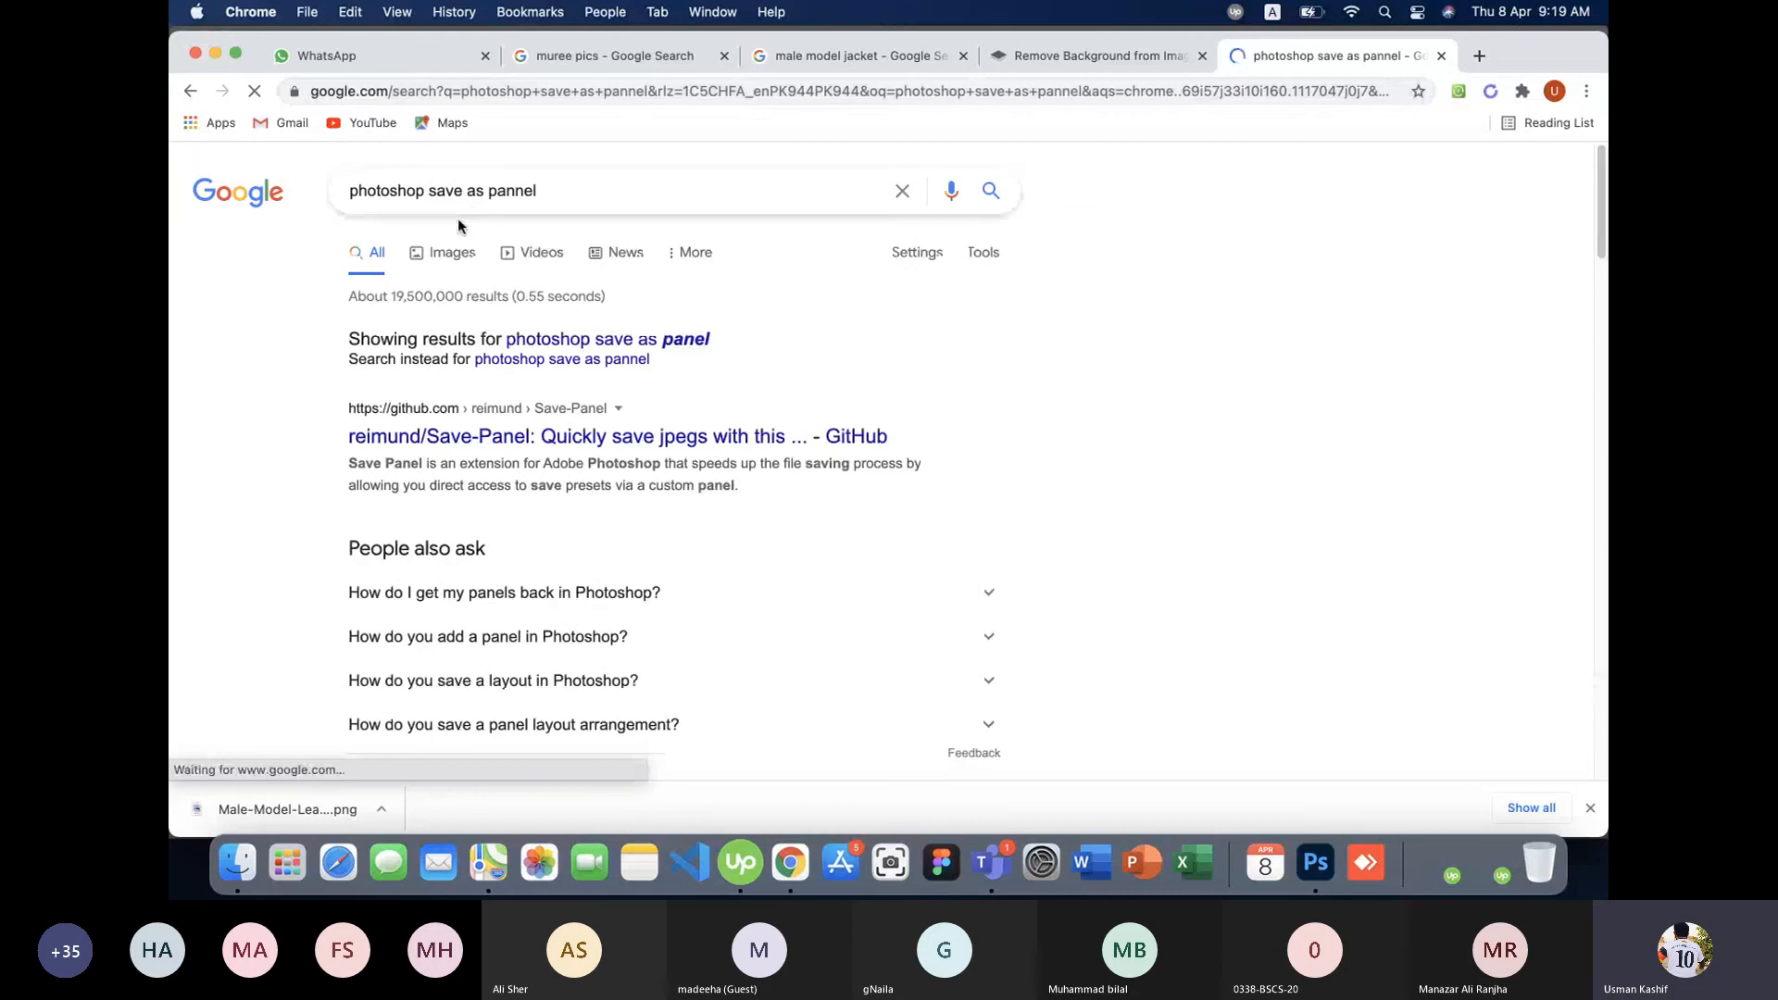
{"action": "left_click", "coordinate": [448, 253]}
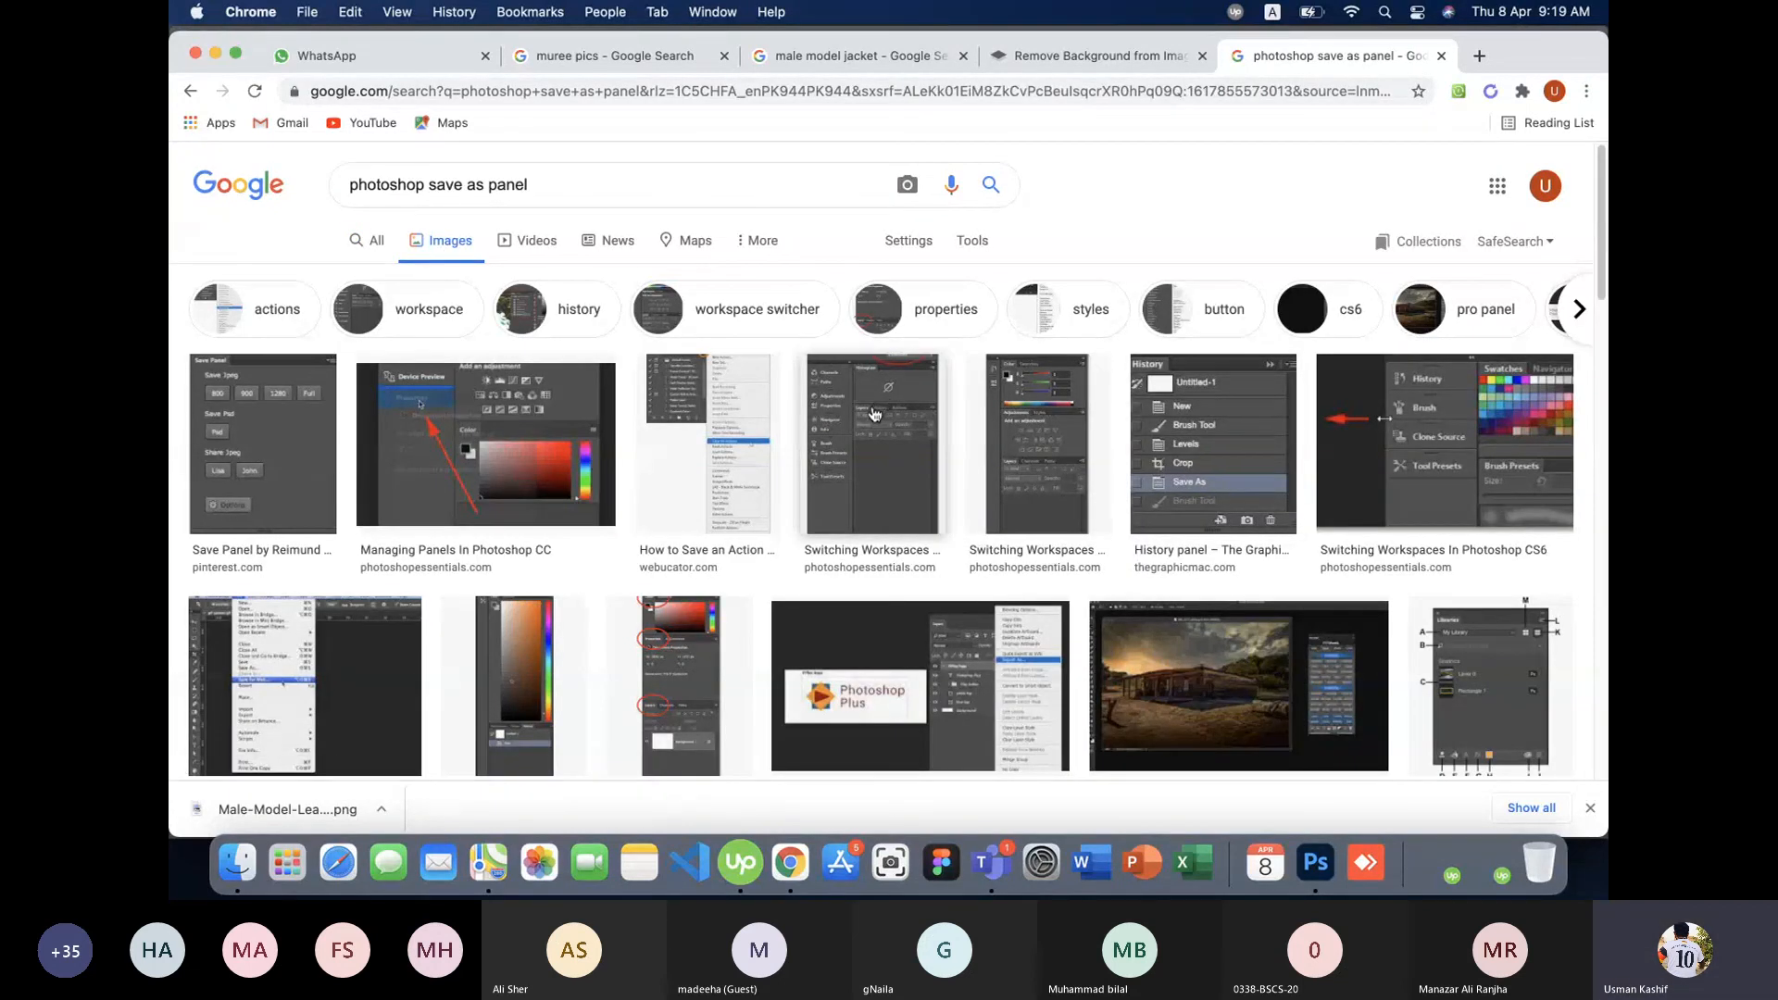
- Browse the image results for a picture of Photoshop's Save As format options
{"action": "scroll", "coordinate": [831, 428], "scroll_direction": "down", "scroll_amount": 10}
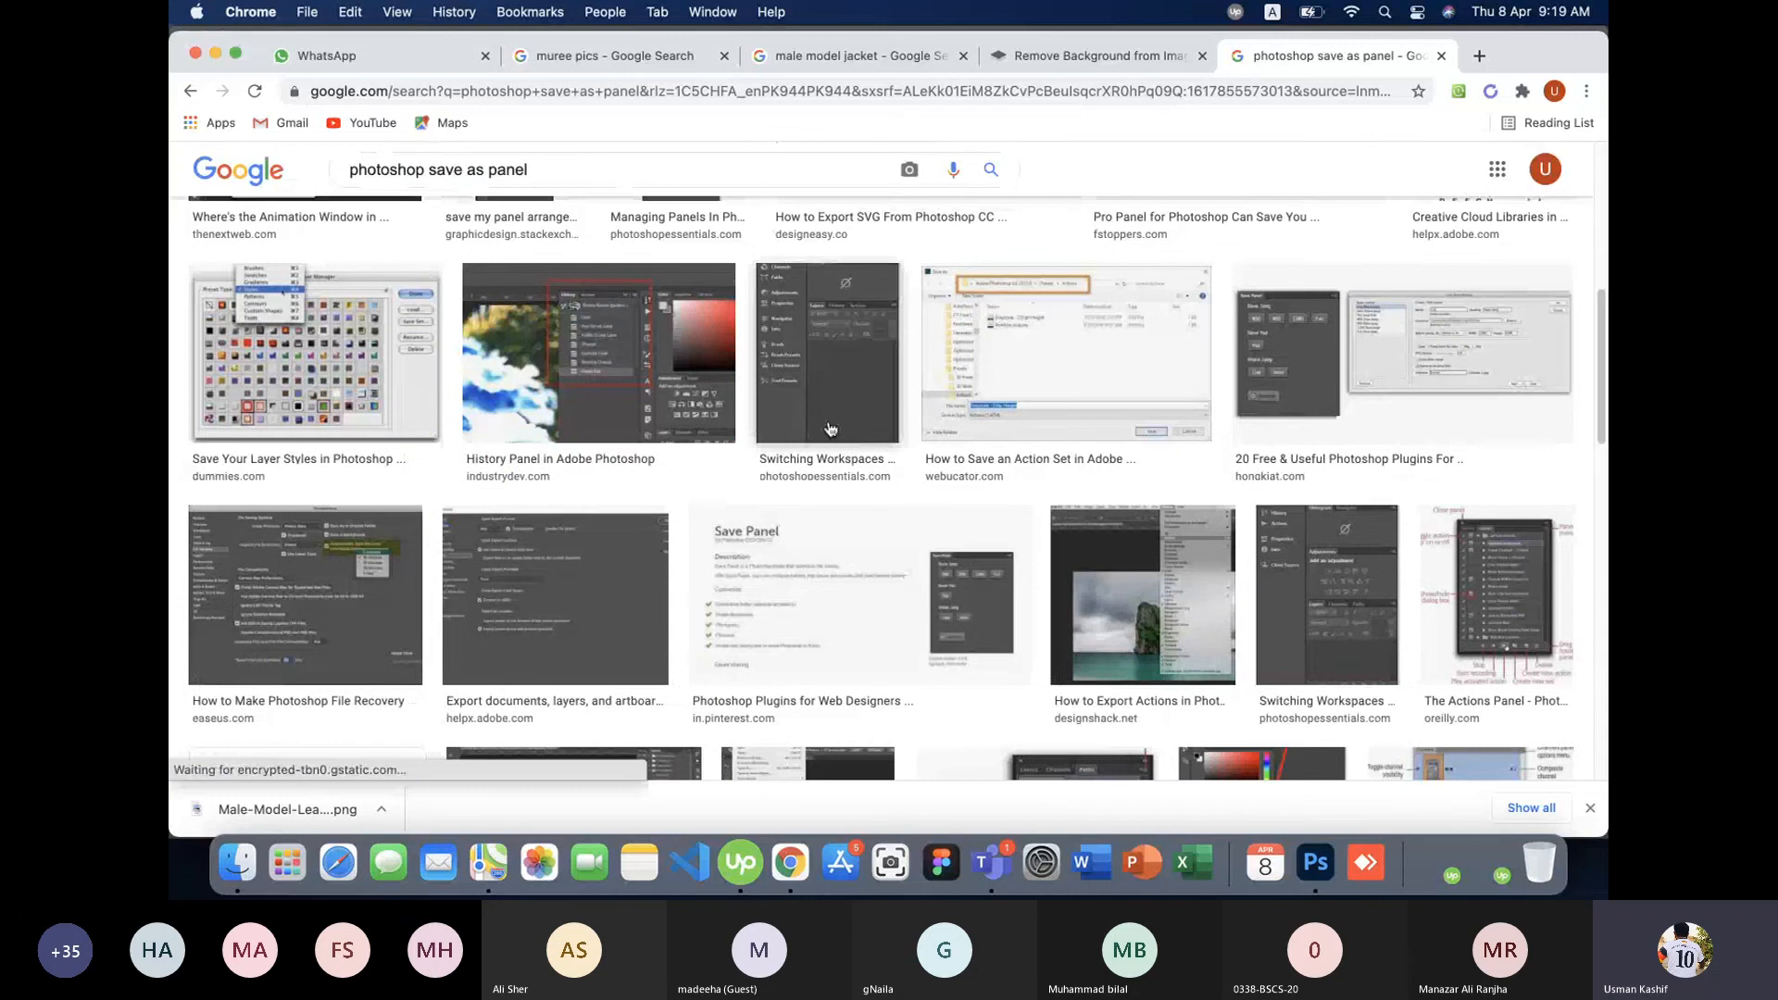
{"action": "scroll", "coordinate": [843, 454], "scroll_direction": "down", "scroll_amount": 10}
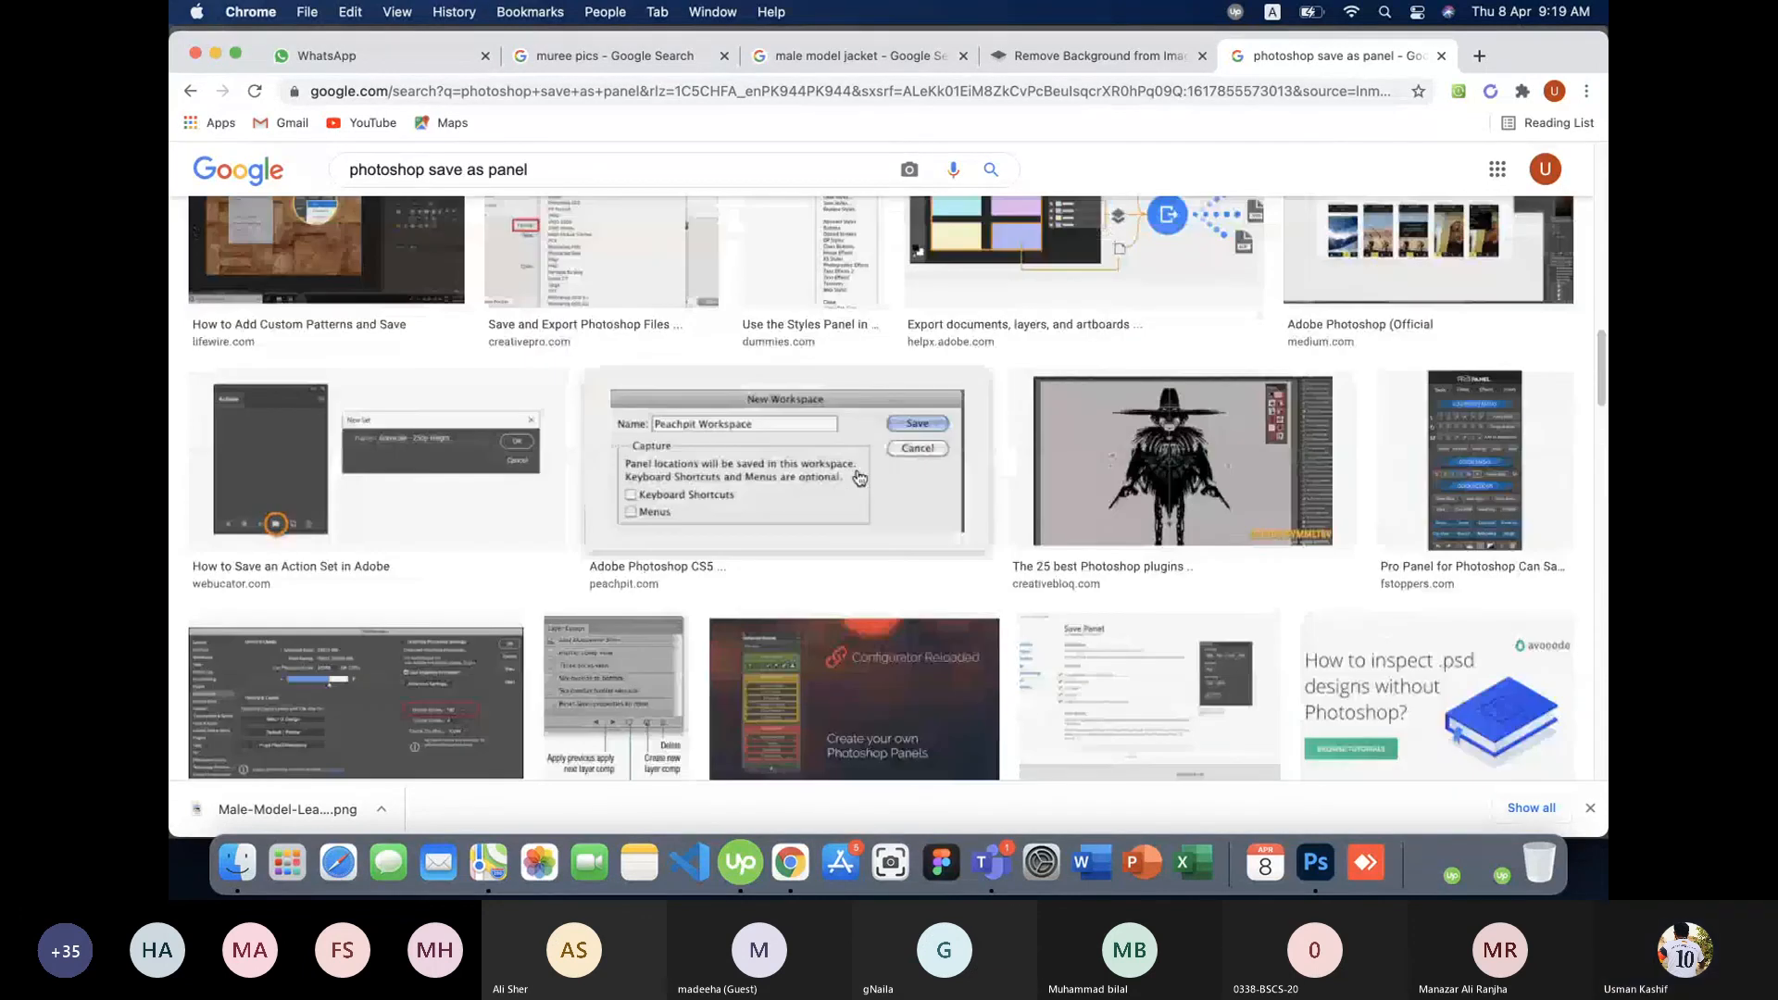
{"action": "scroll", "coordinate": [859, 477], "scroll_direction": "up", "scroll_amount": 5}
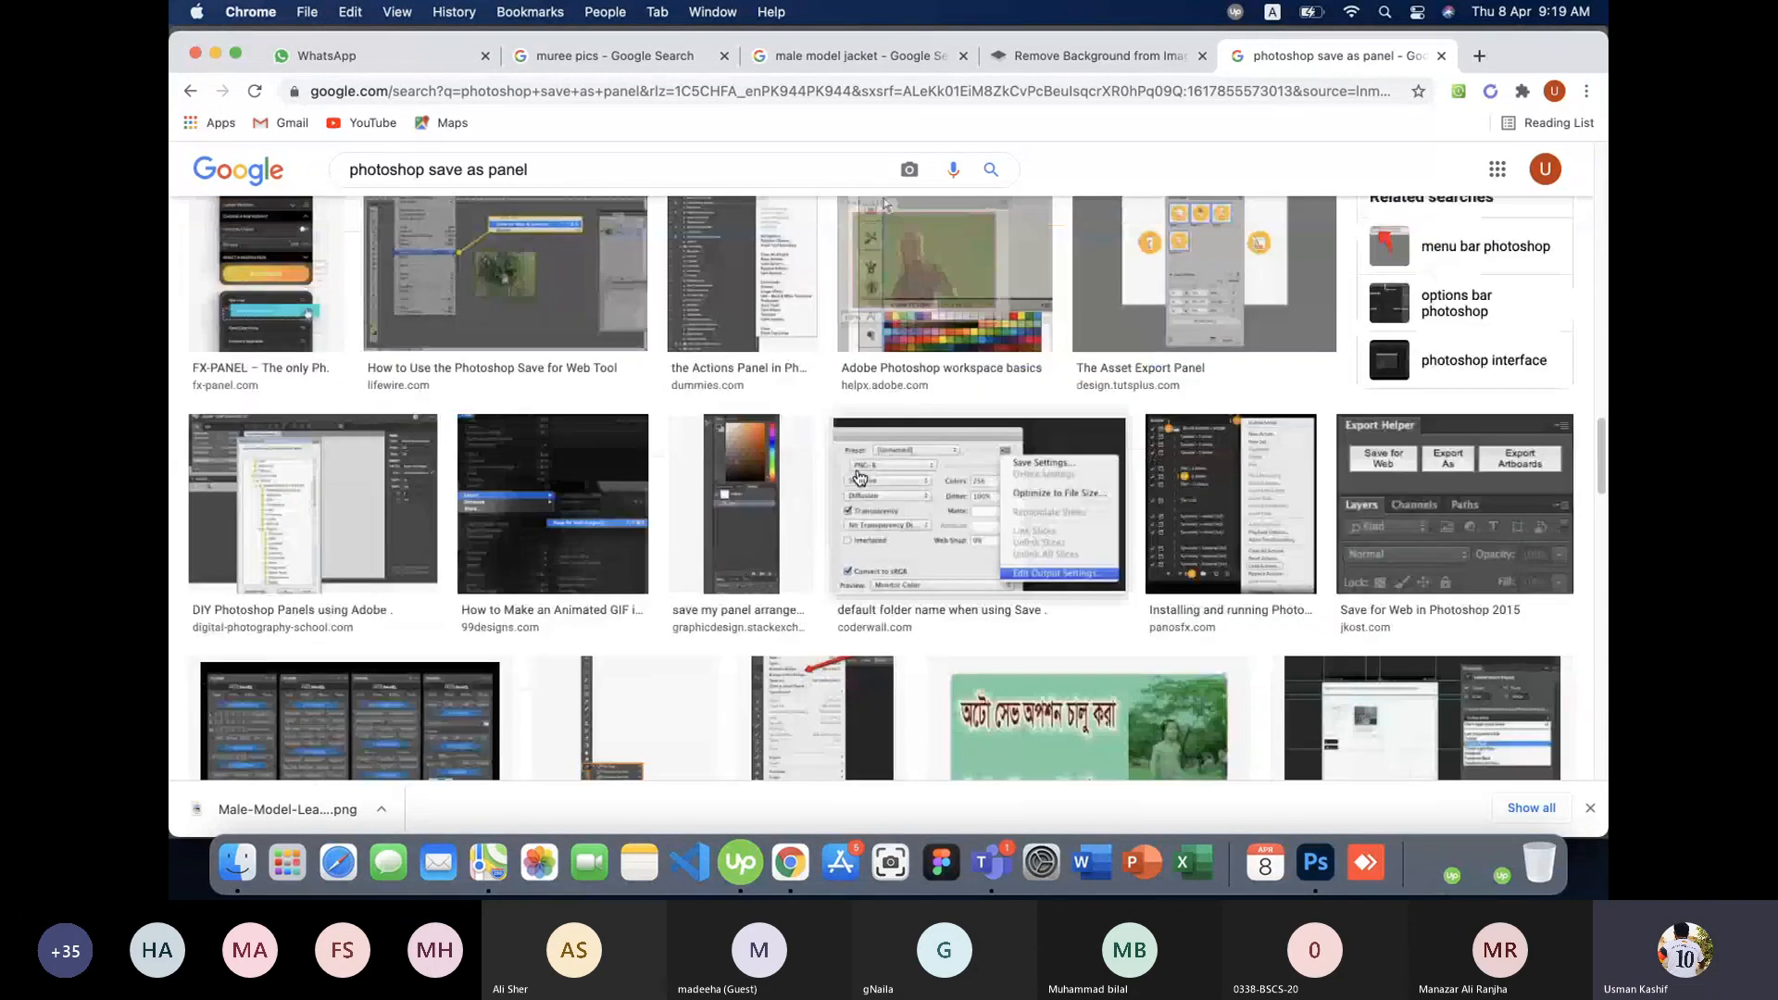
{"action": "scroll", "coordinate": [858, 476], "scroll_direction": "down", "scroll_amount": 3}
{"action": "scroll", "coordinate": [858, 477], "scroll_direction": "down", "scroll_amount": 2}
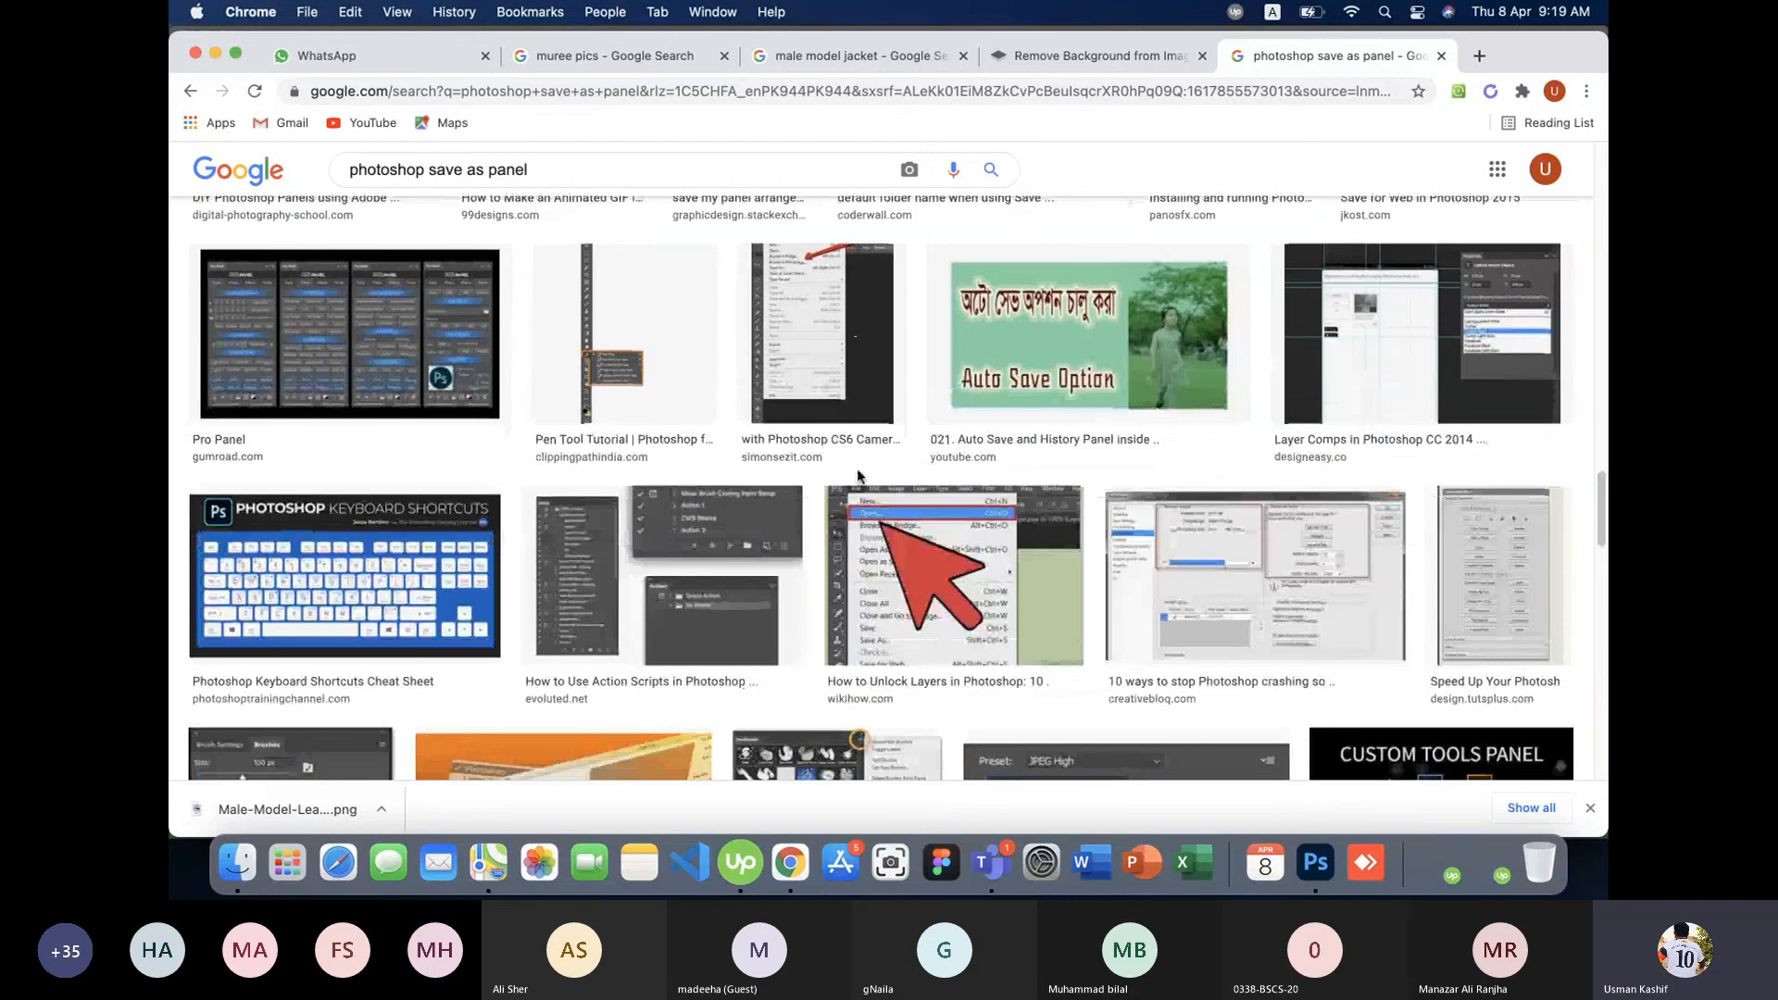
{"action": "scroll", "coordinate": [858, 472], "scroll_direction": "up", "scroll_amount": 5}
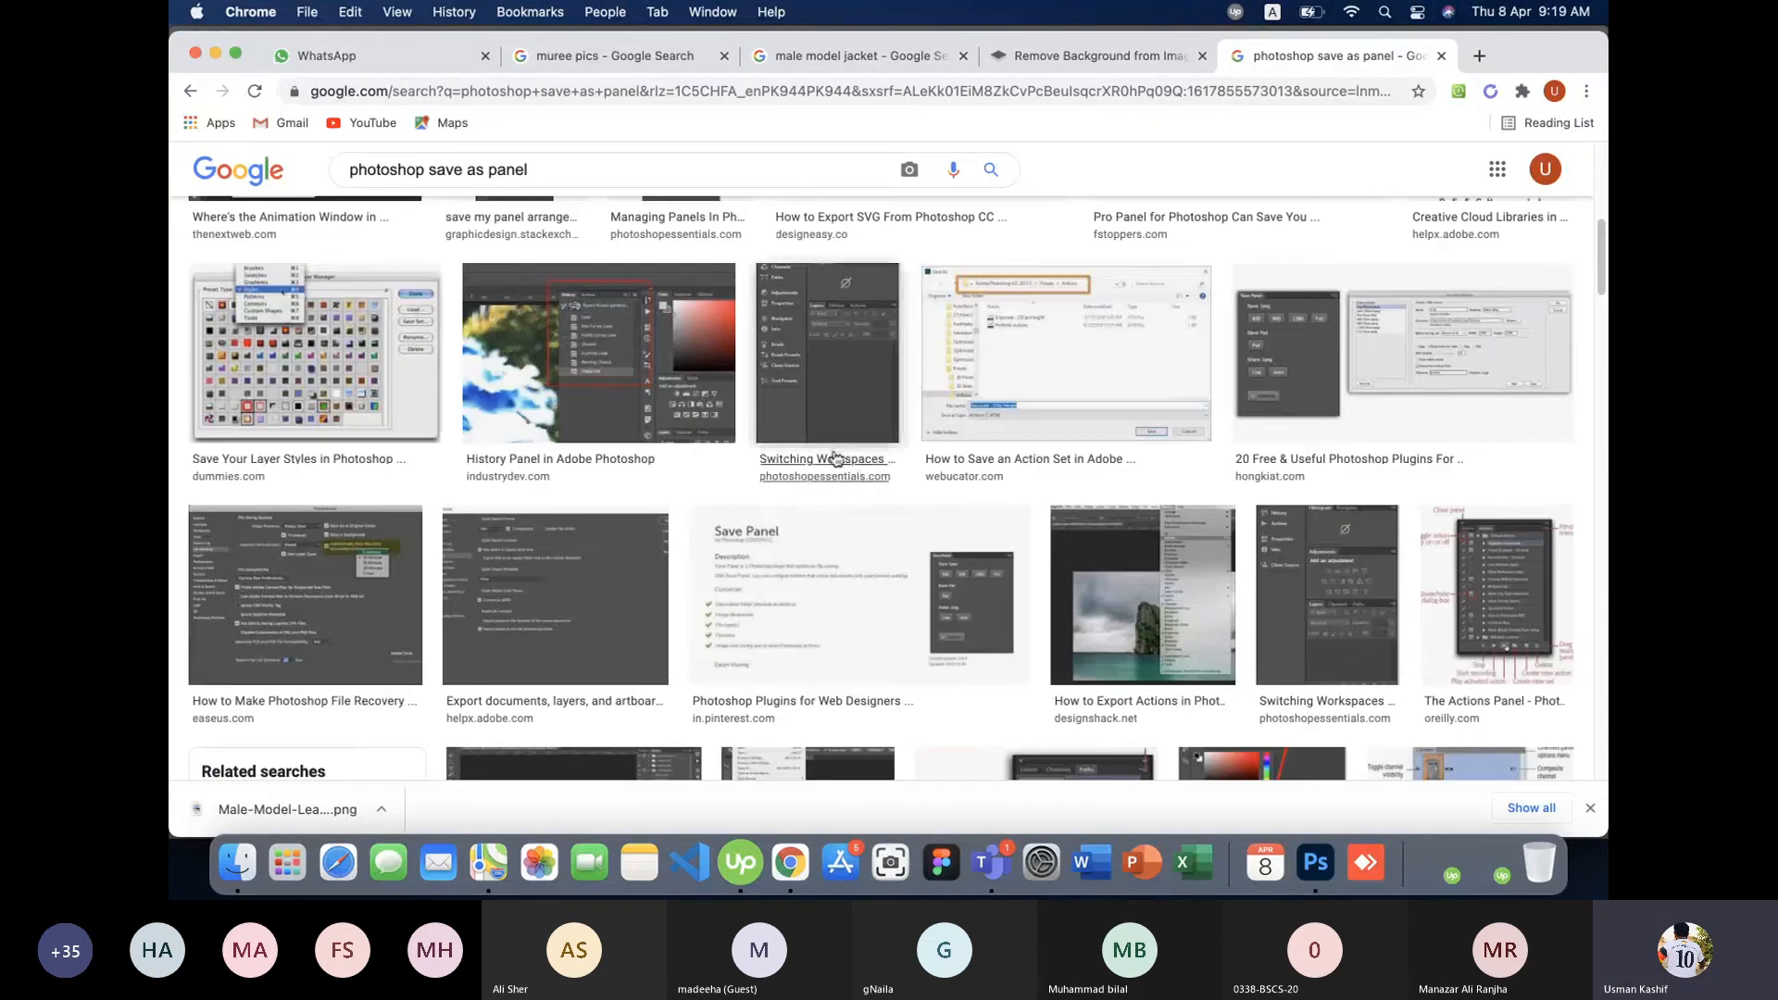
{"action": "scroll", "coordinate": [837, 460], "scroll_direction": "up", "scroll_amount": 7}
- Search Google Images for "phosothop save as" and preview the result about not being able to save Photoshop work as .png
{"action": "left_click_drag", "start_coordinate": [532, 189], "coordinate": [283, 148]}
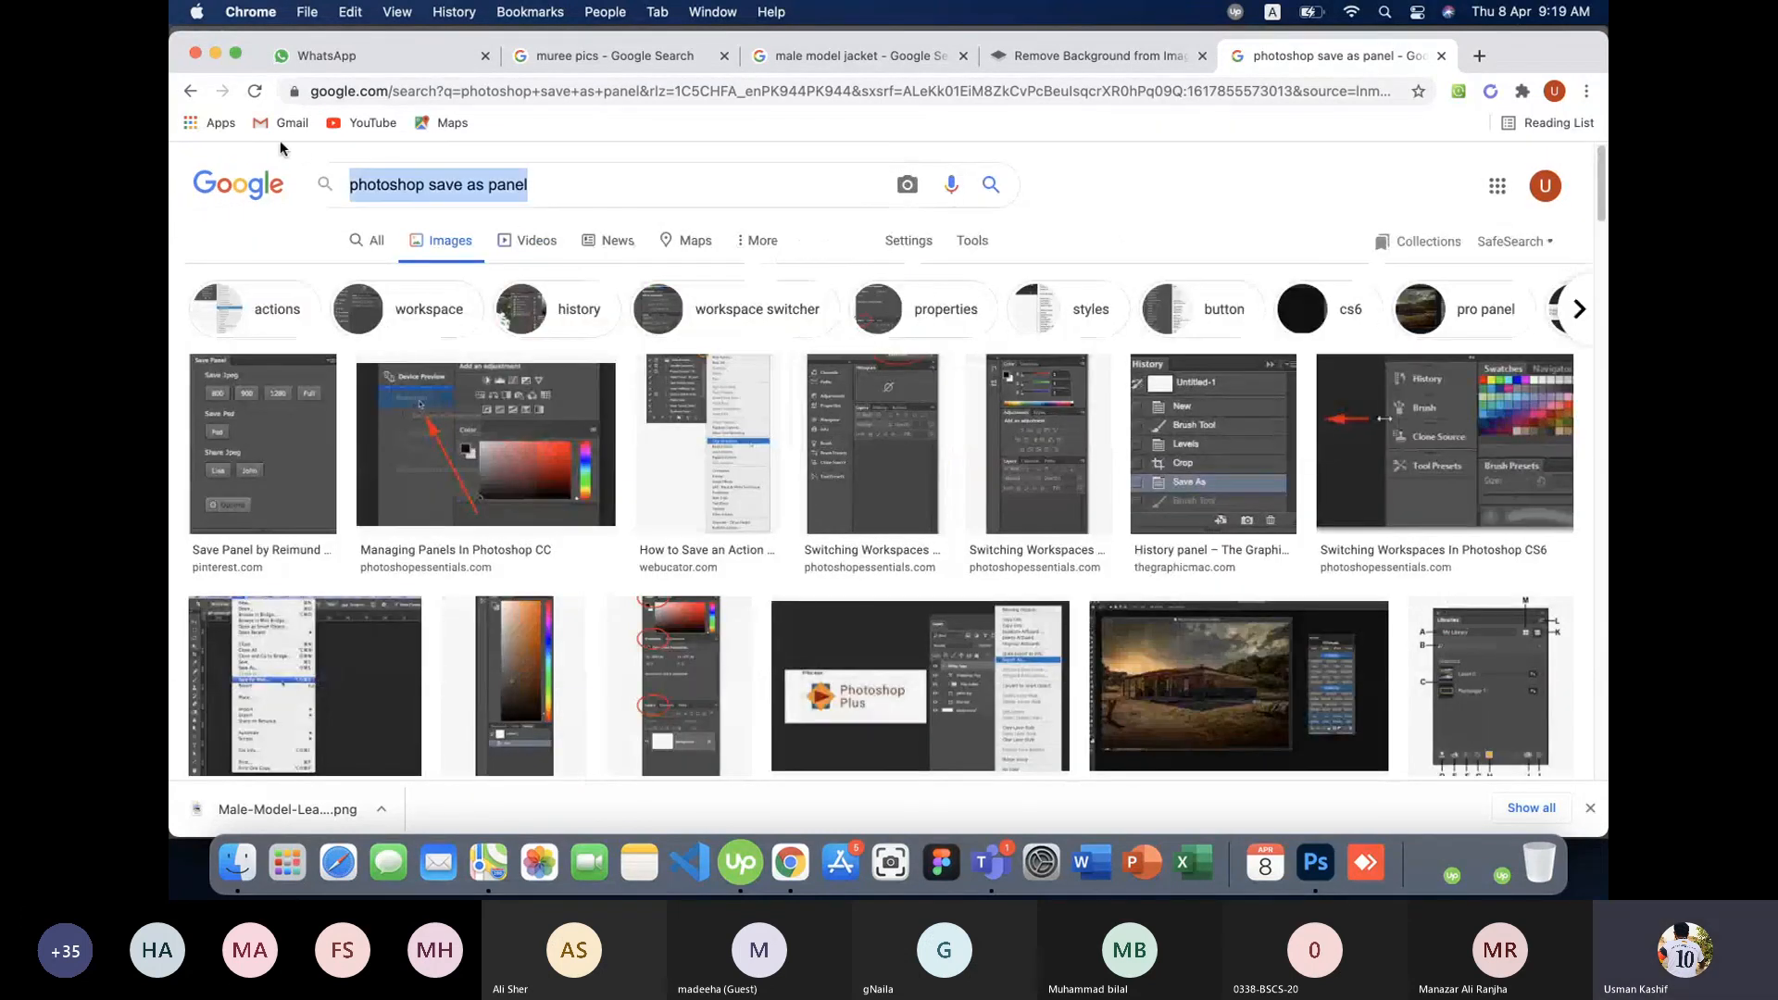
{"action": "type", "text": "phosothop save as"}
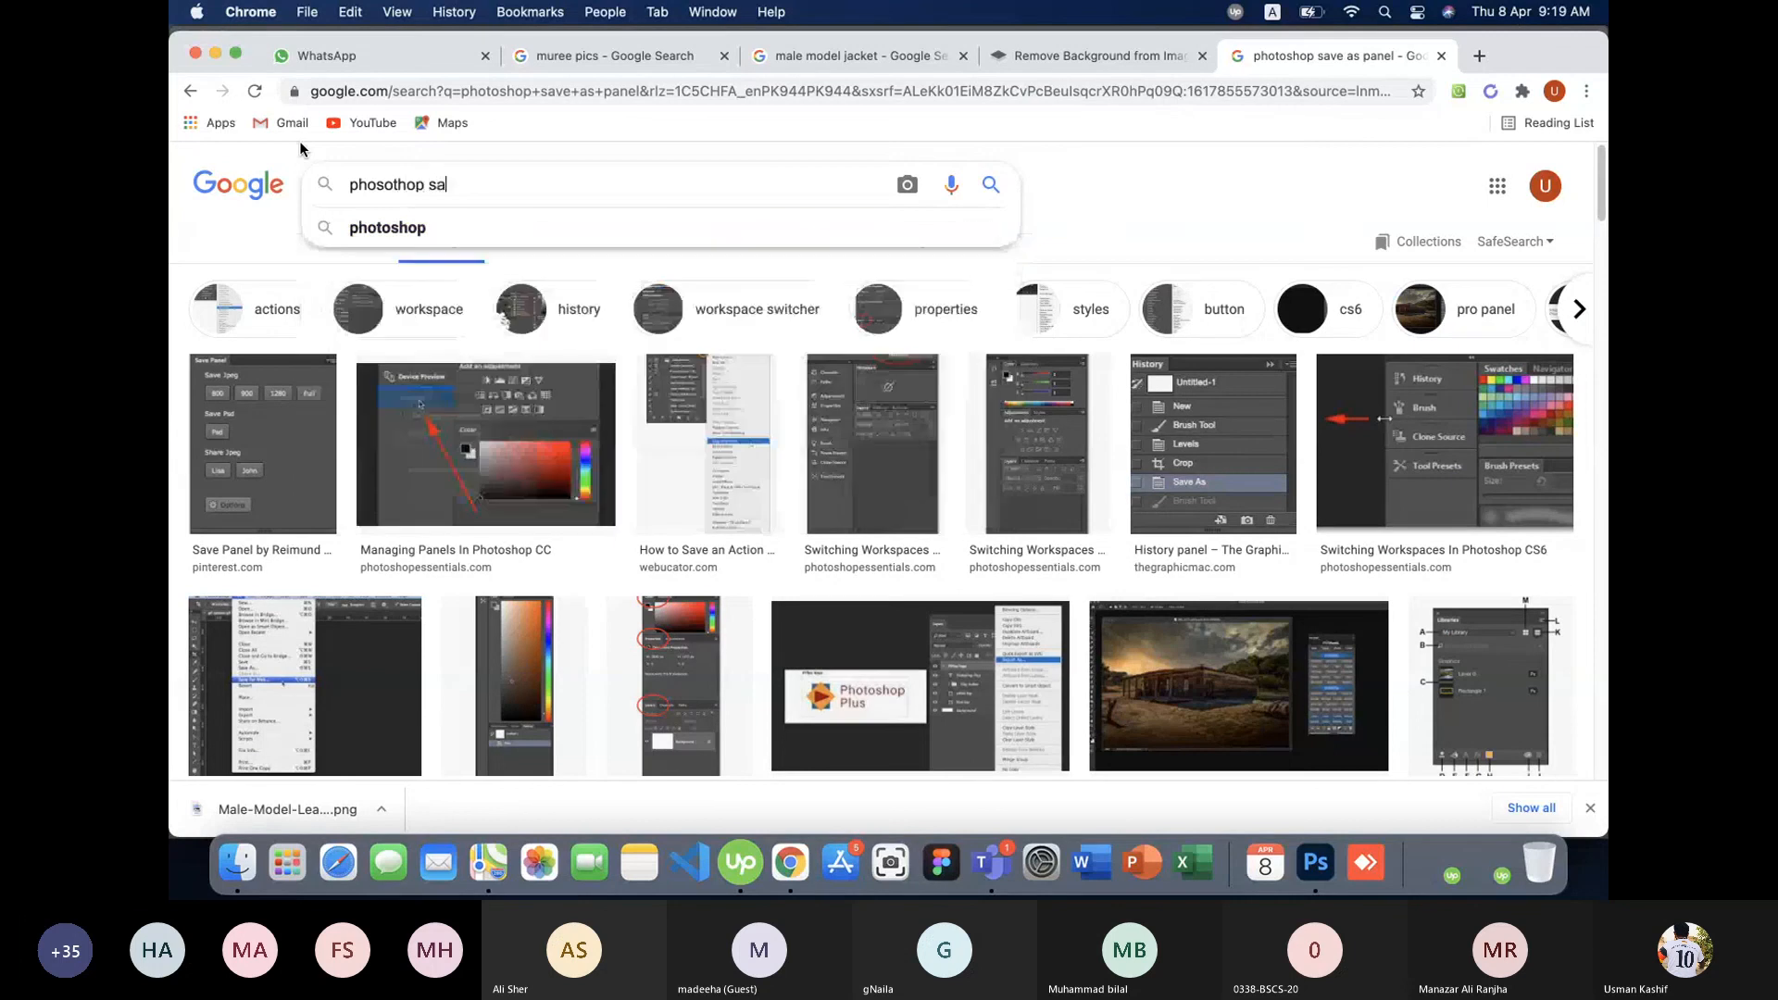
{"action": "key", "text": "Return"}
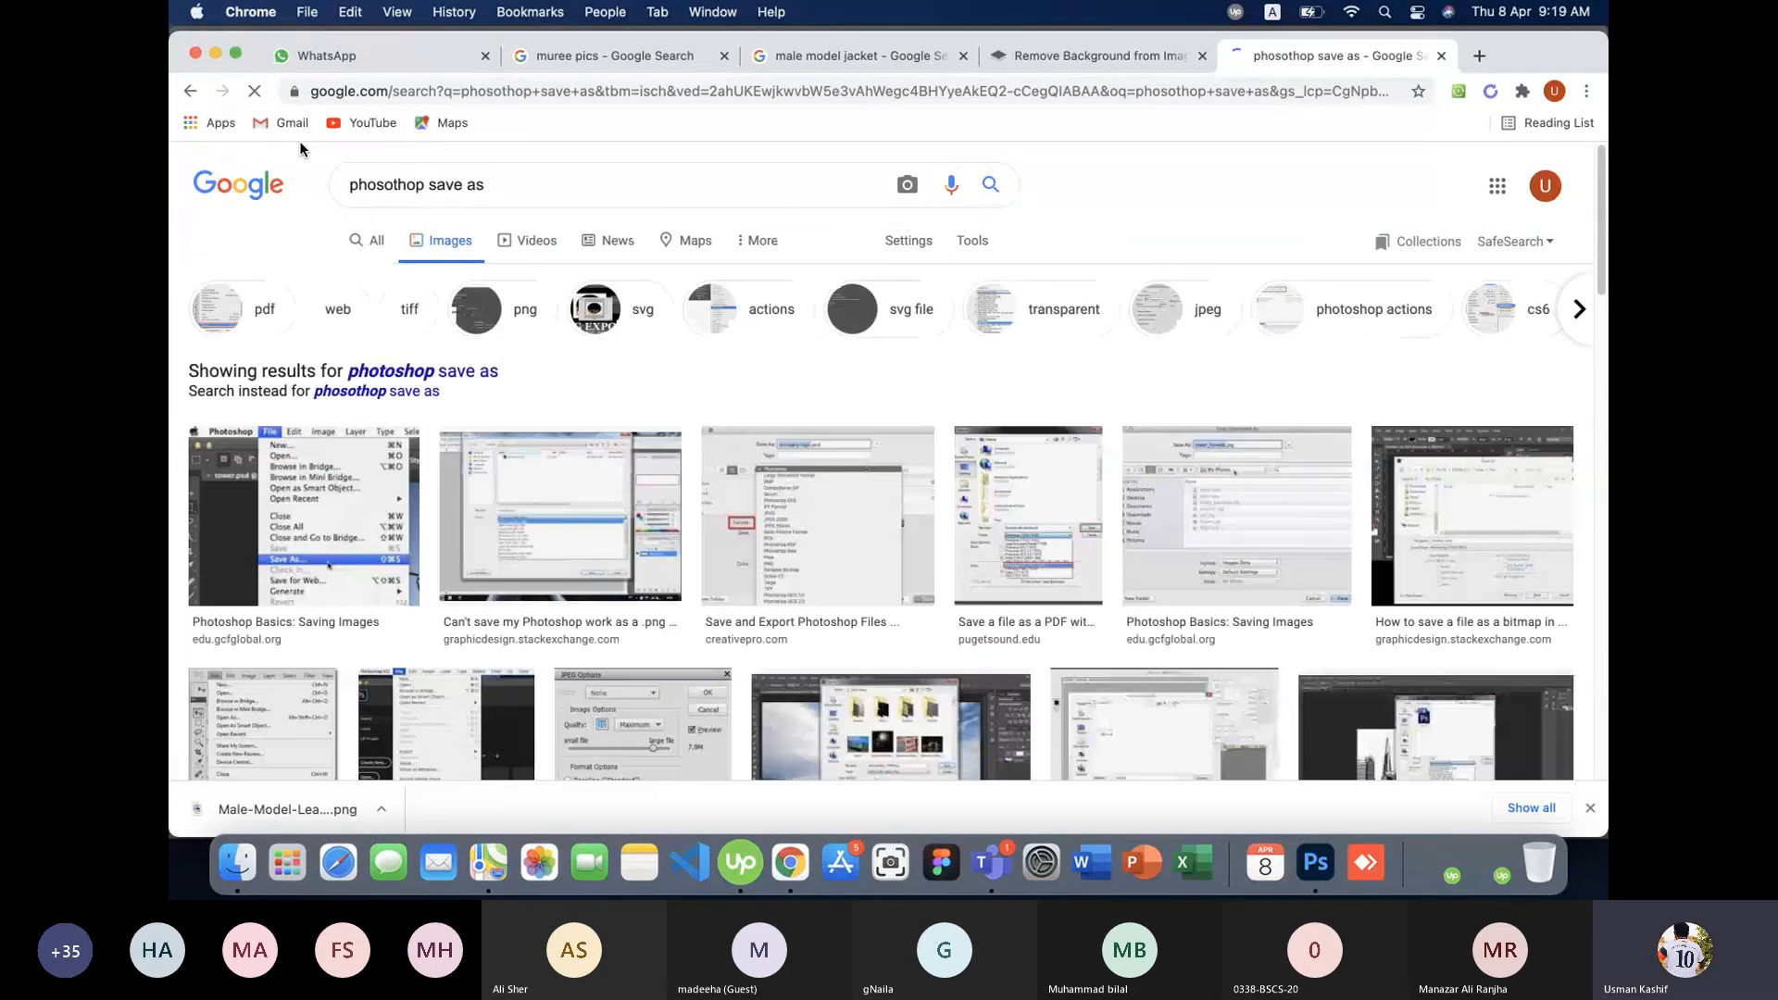
{"action": "left_click", "coordinate": [543, 527]}
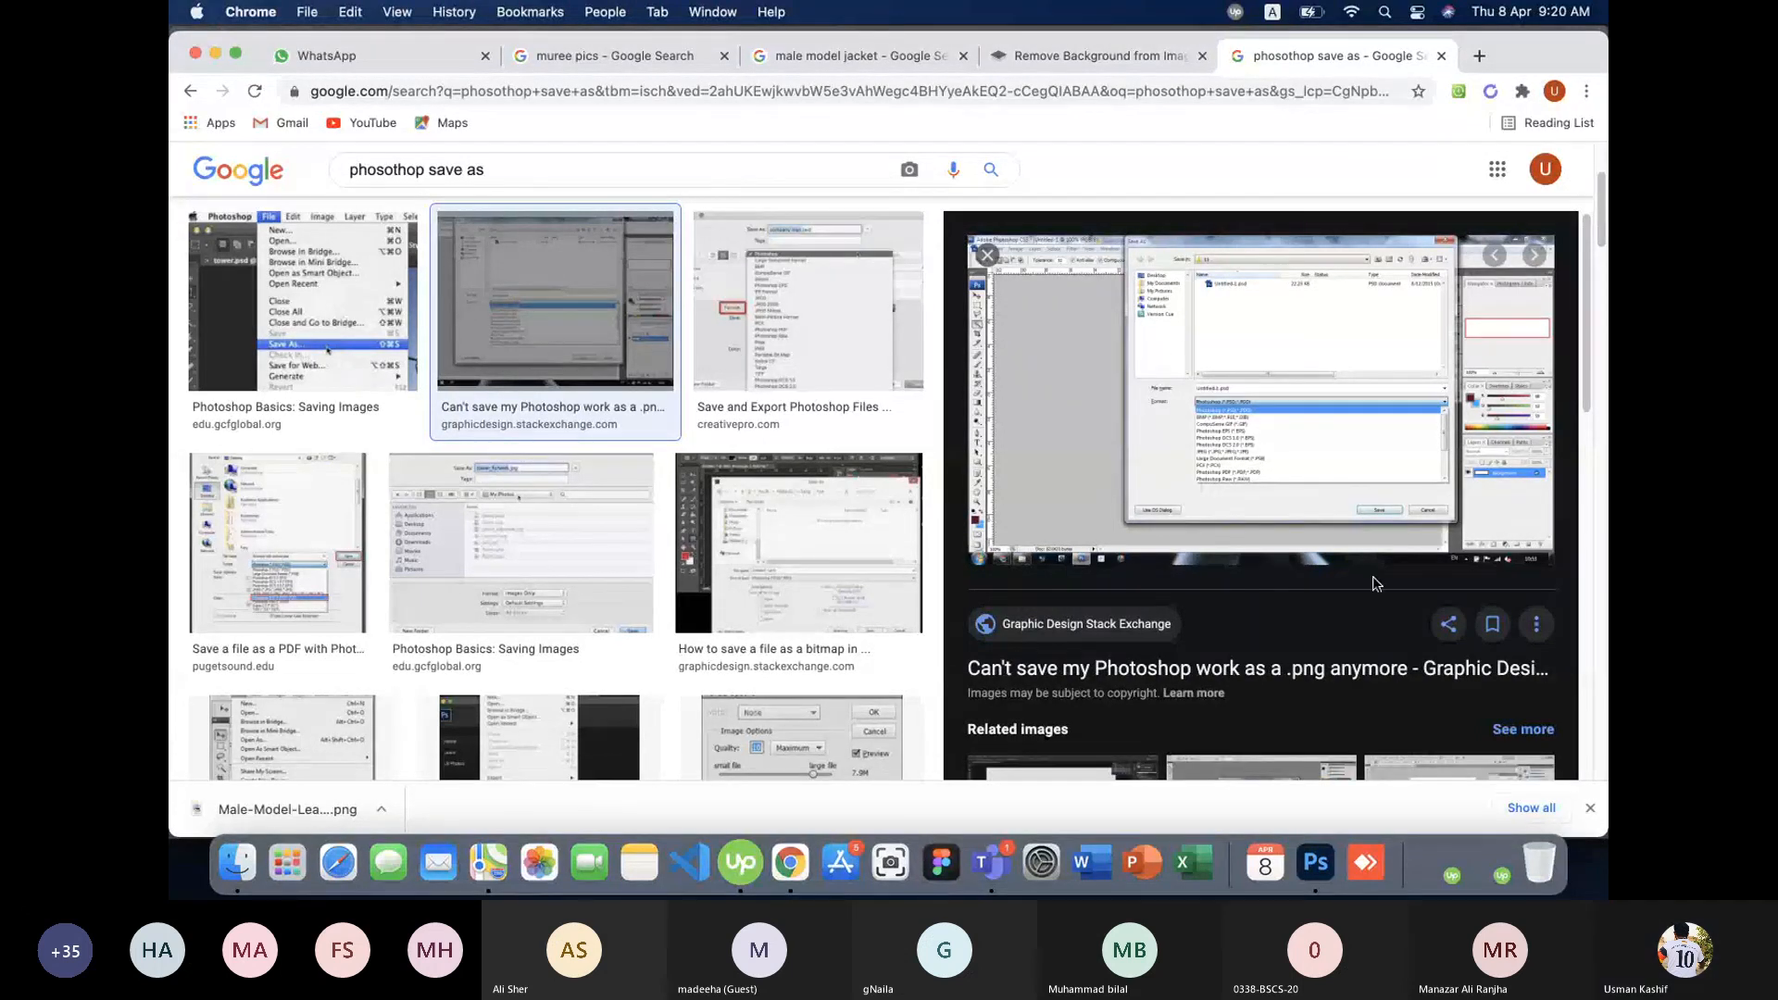
- Browse the related images and preview the Save As dialog pictures from the bitmap-saving and PDF-saving results
{"action": "left_click", "coordinate": [1454, 694]}
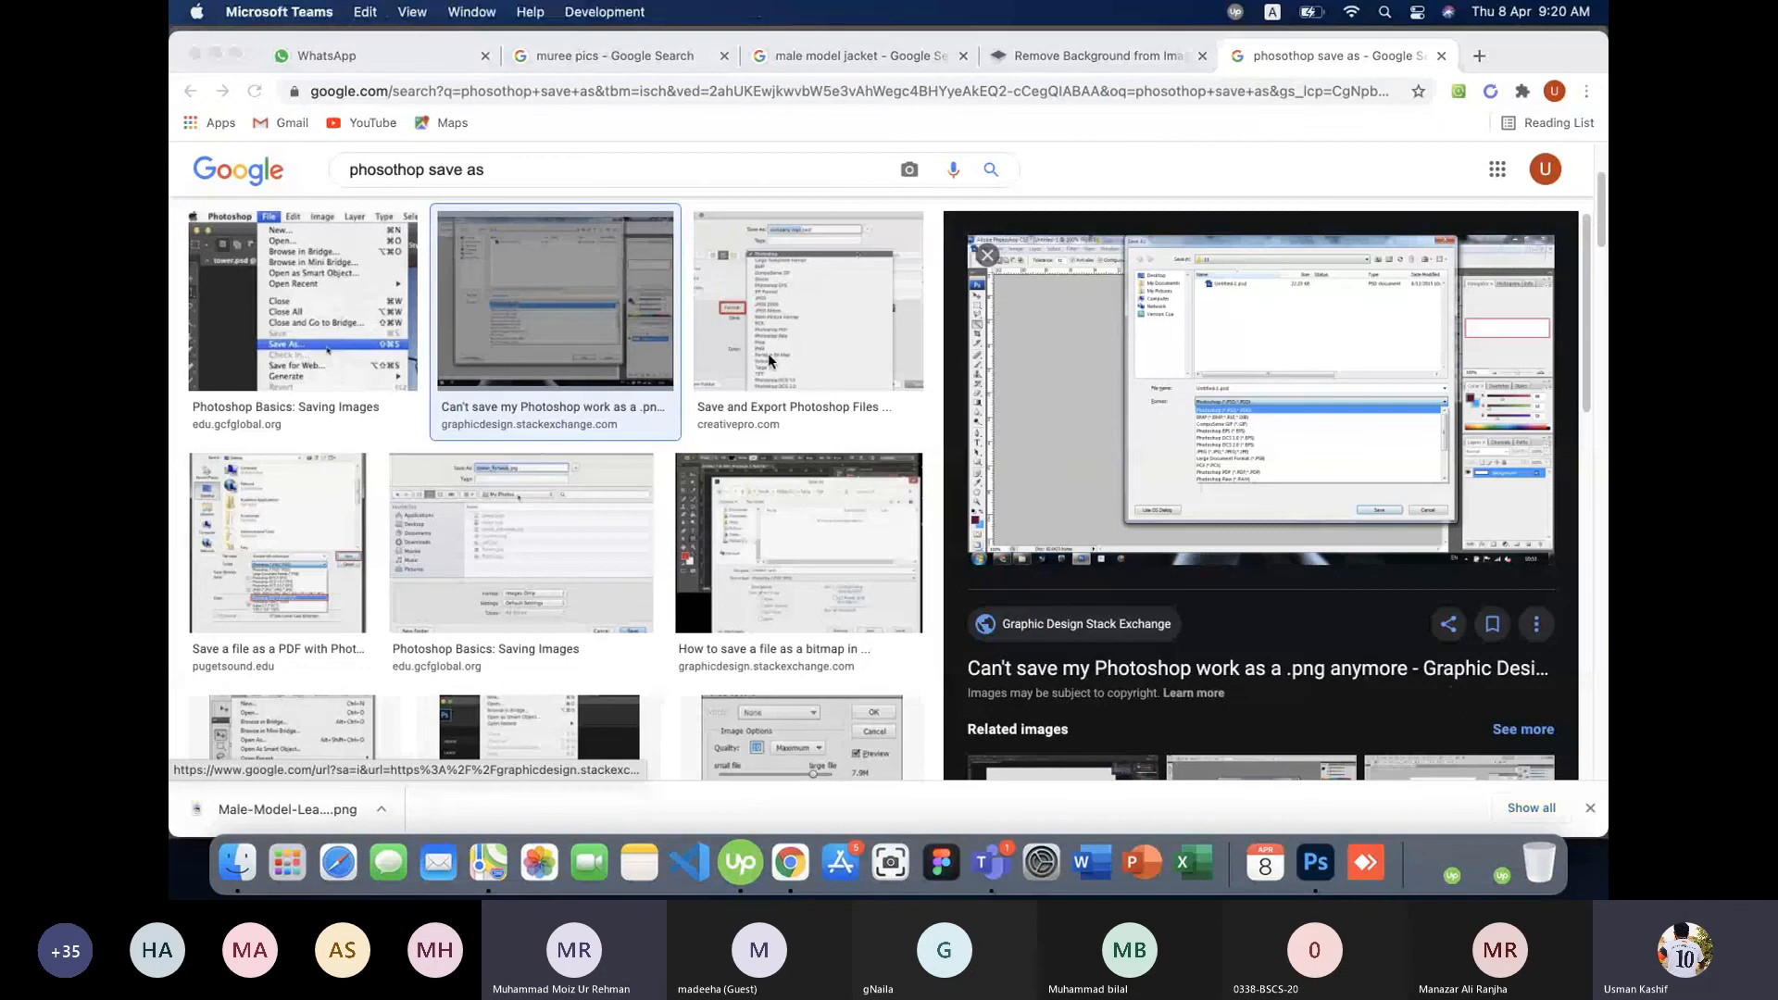
{"action": "left_click", "coordinate": [1588, 321]}
{"action": "scroll", "coordinate": [1587, 389], "scroll_direction": "down", "scroll_amount": 5}
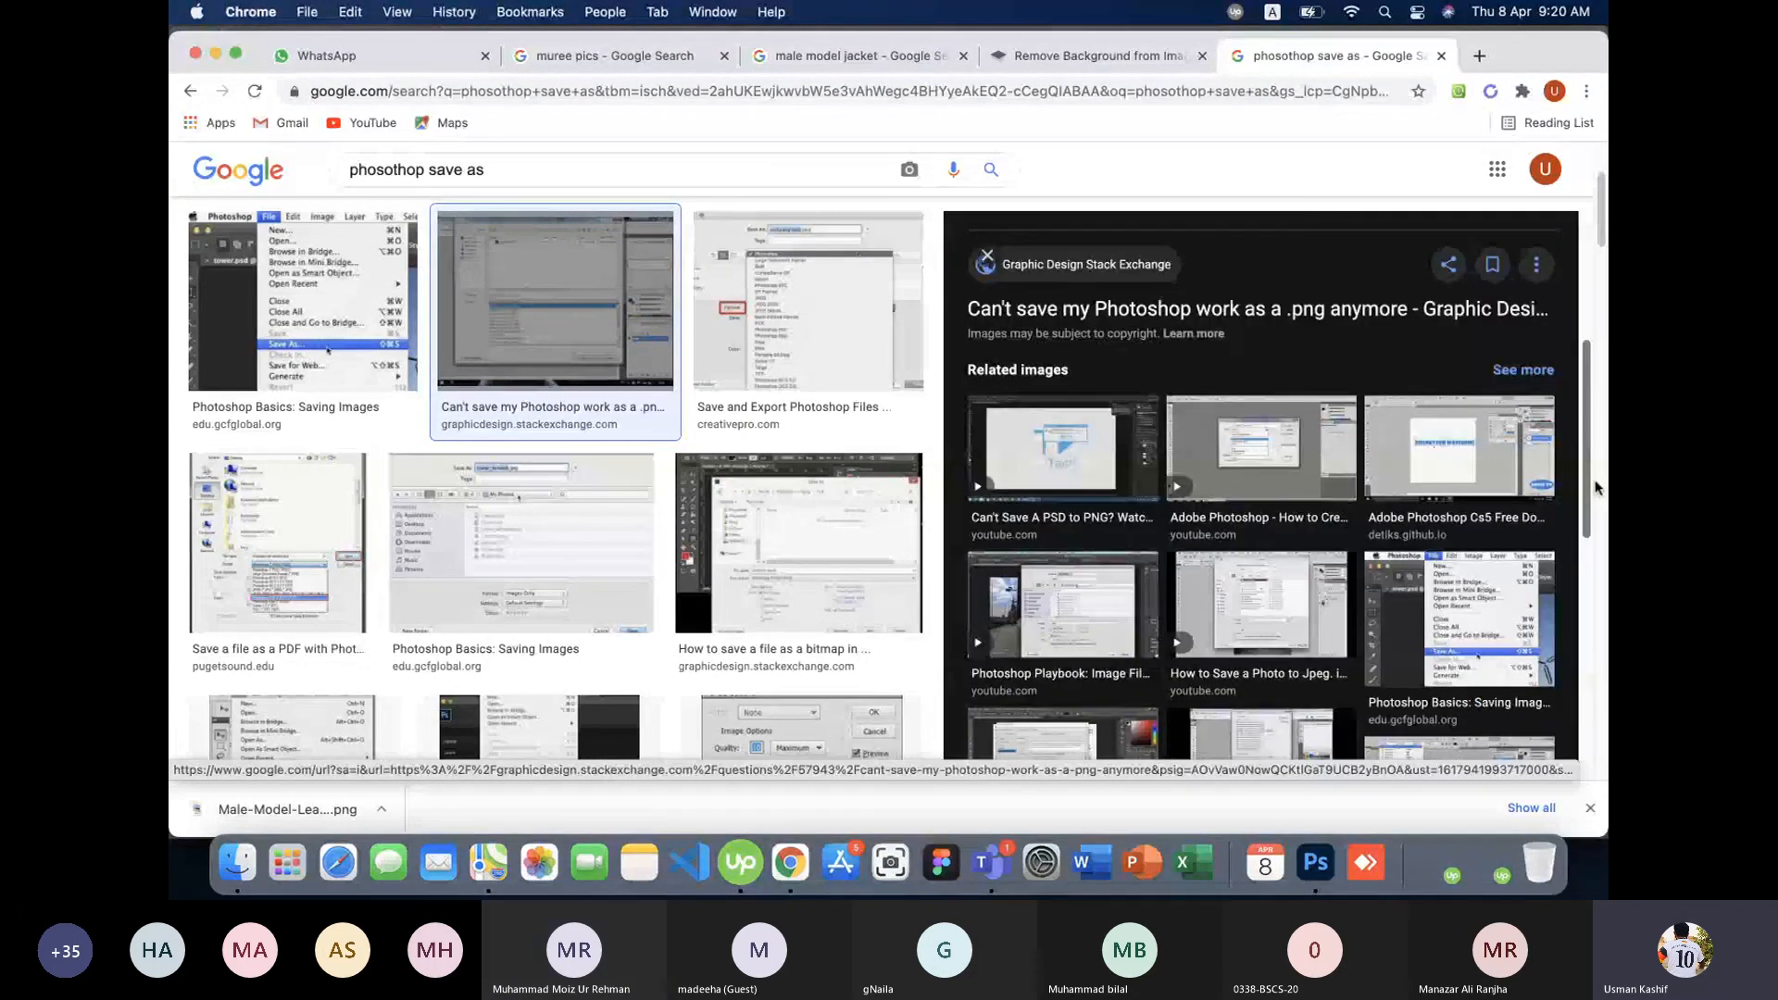
{"action": "scroll", "coordinate": [1595, 488], "scroll_direction": "down", "scroll_amount": 3}
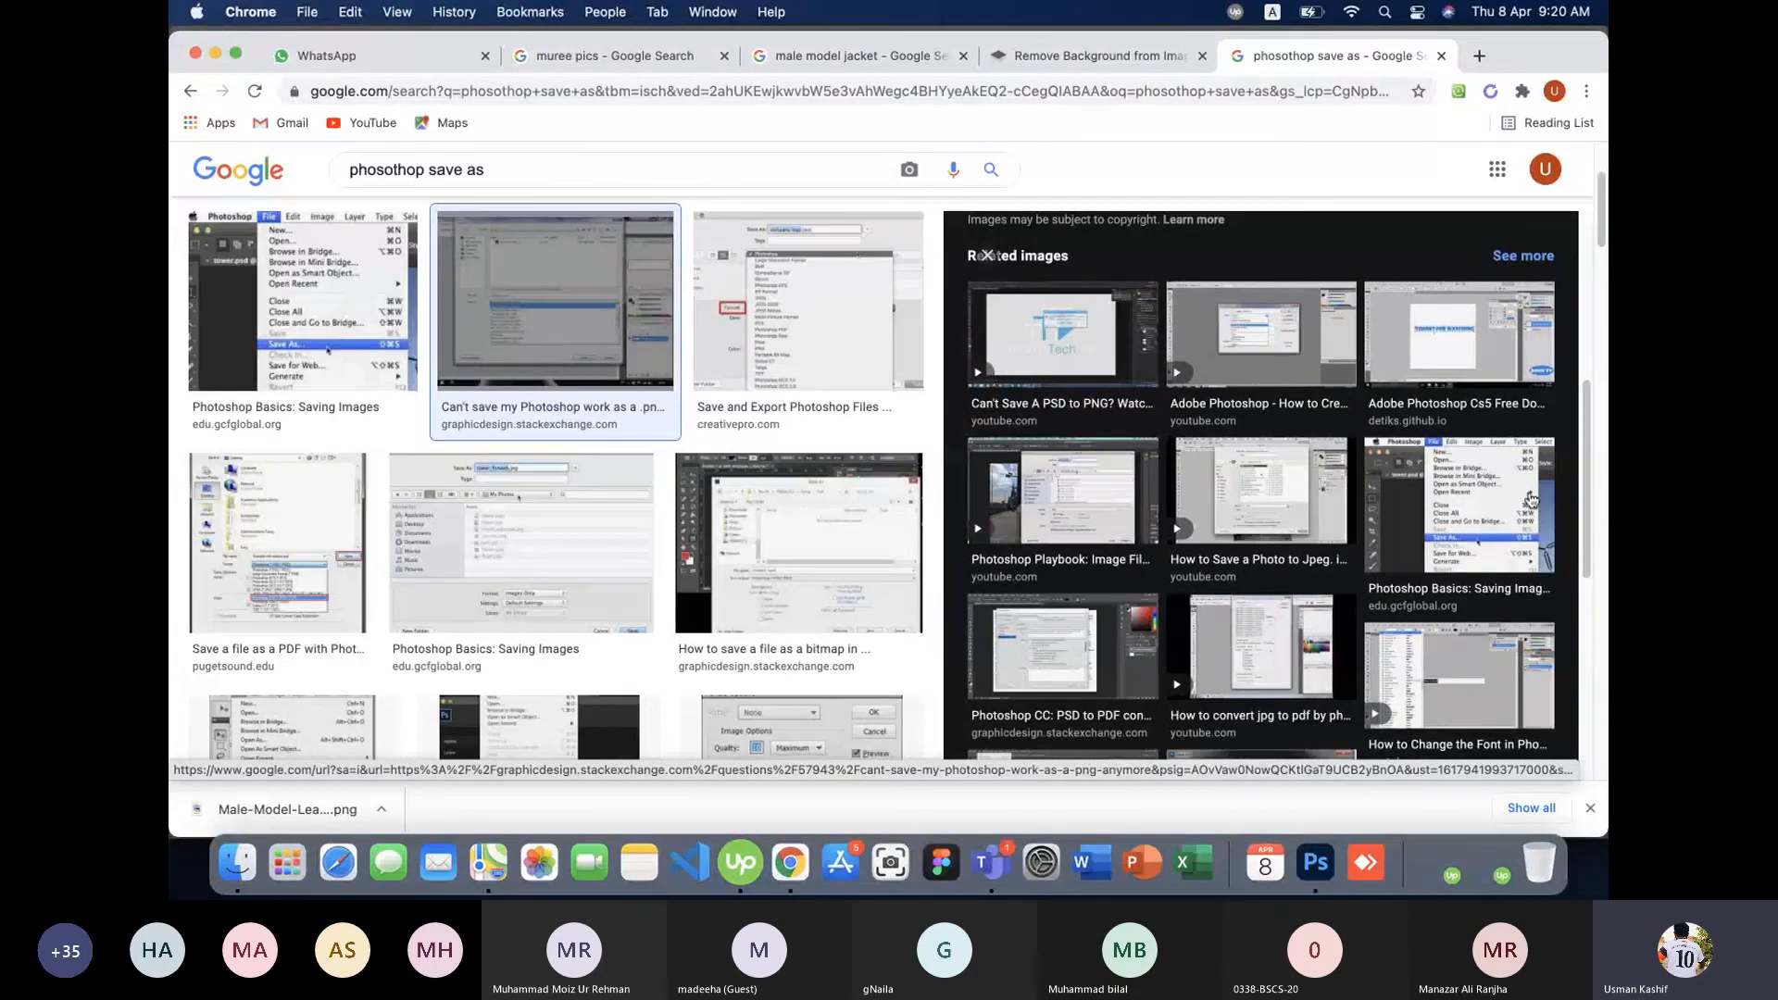
{"action": "left_click", "coordinate": [889, 570]}
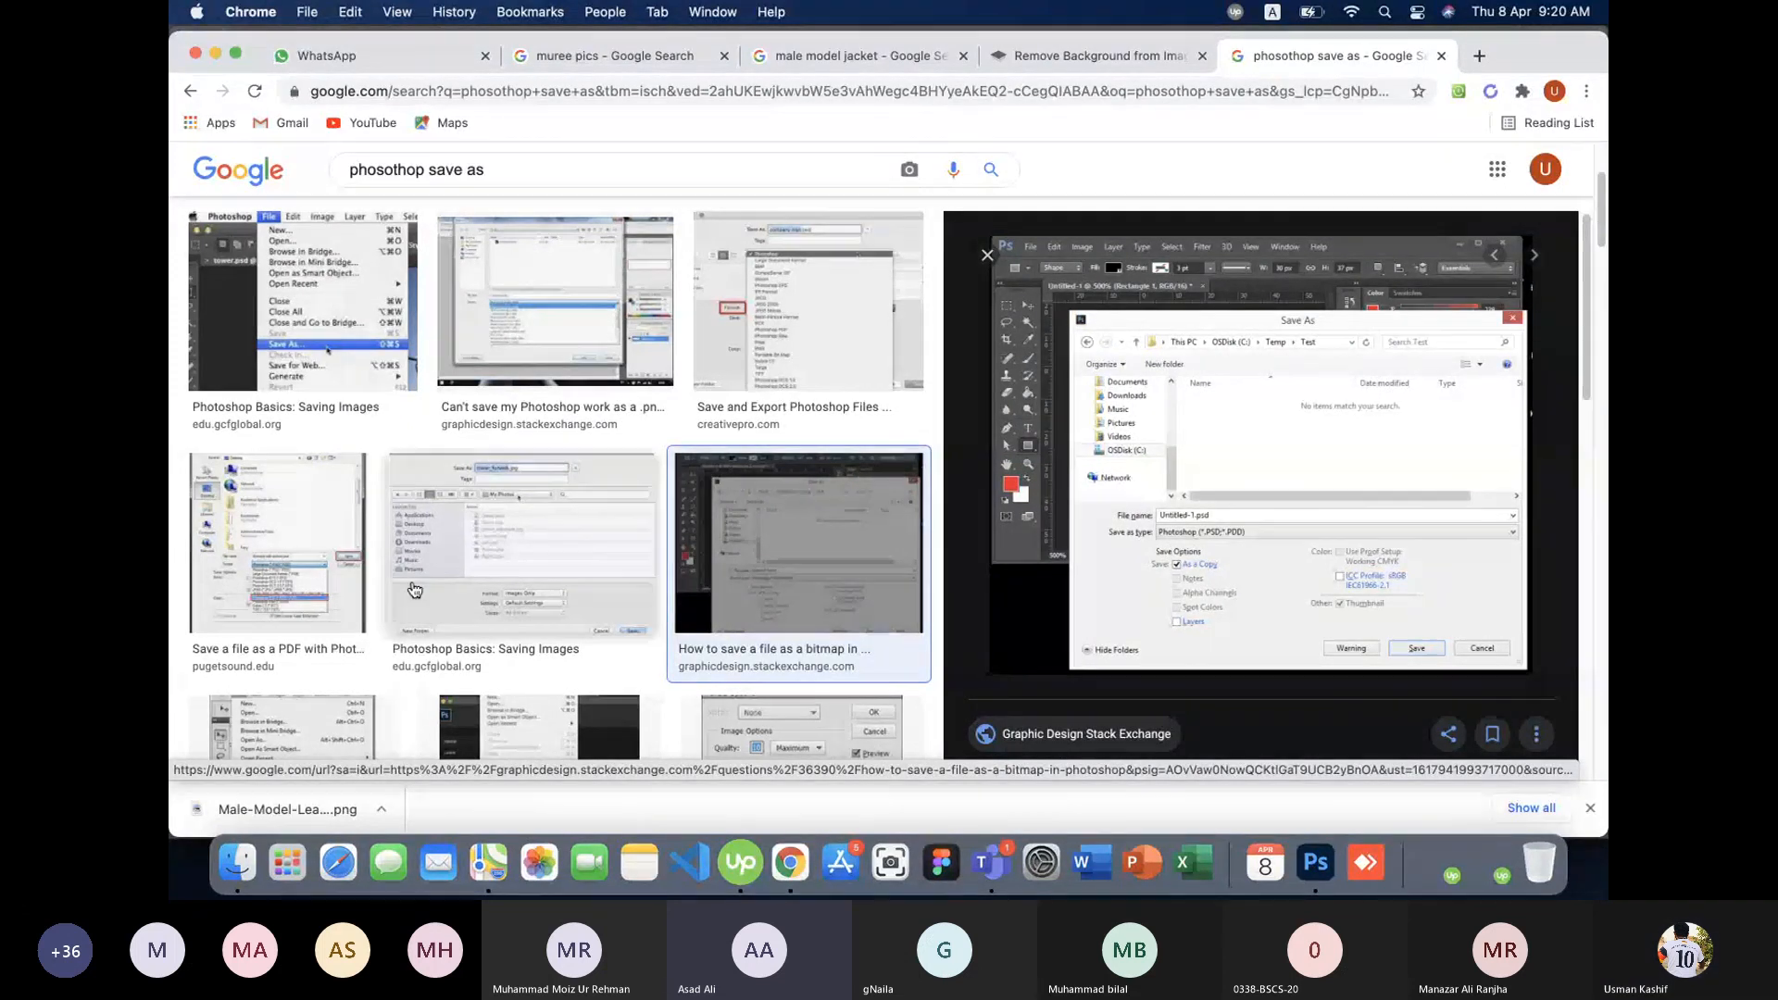
{"action": "left_click", "coordinate": [278, 556]}
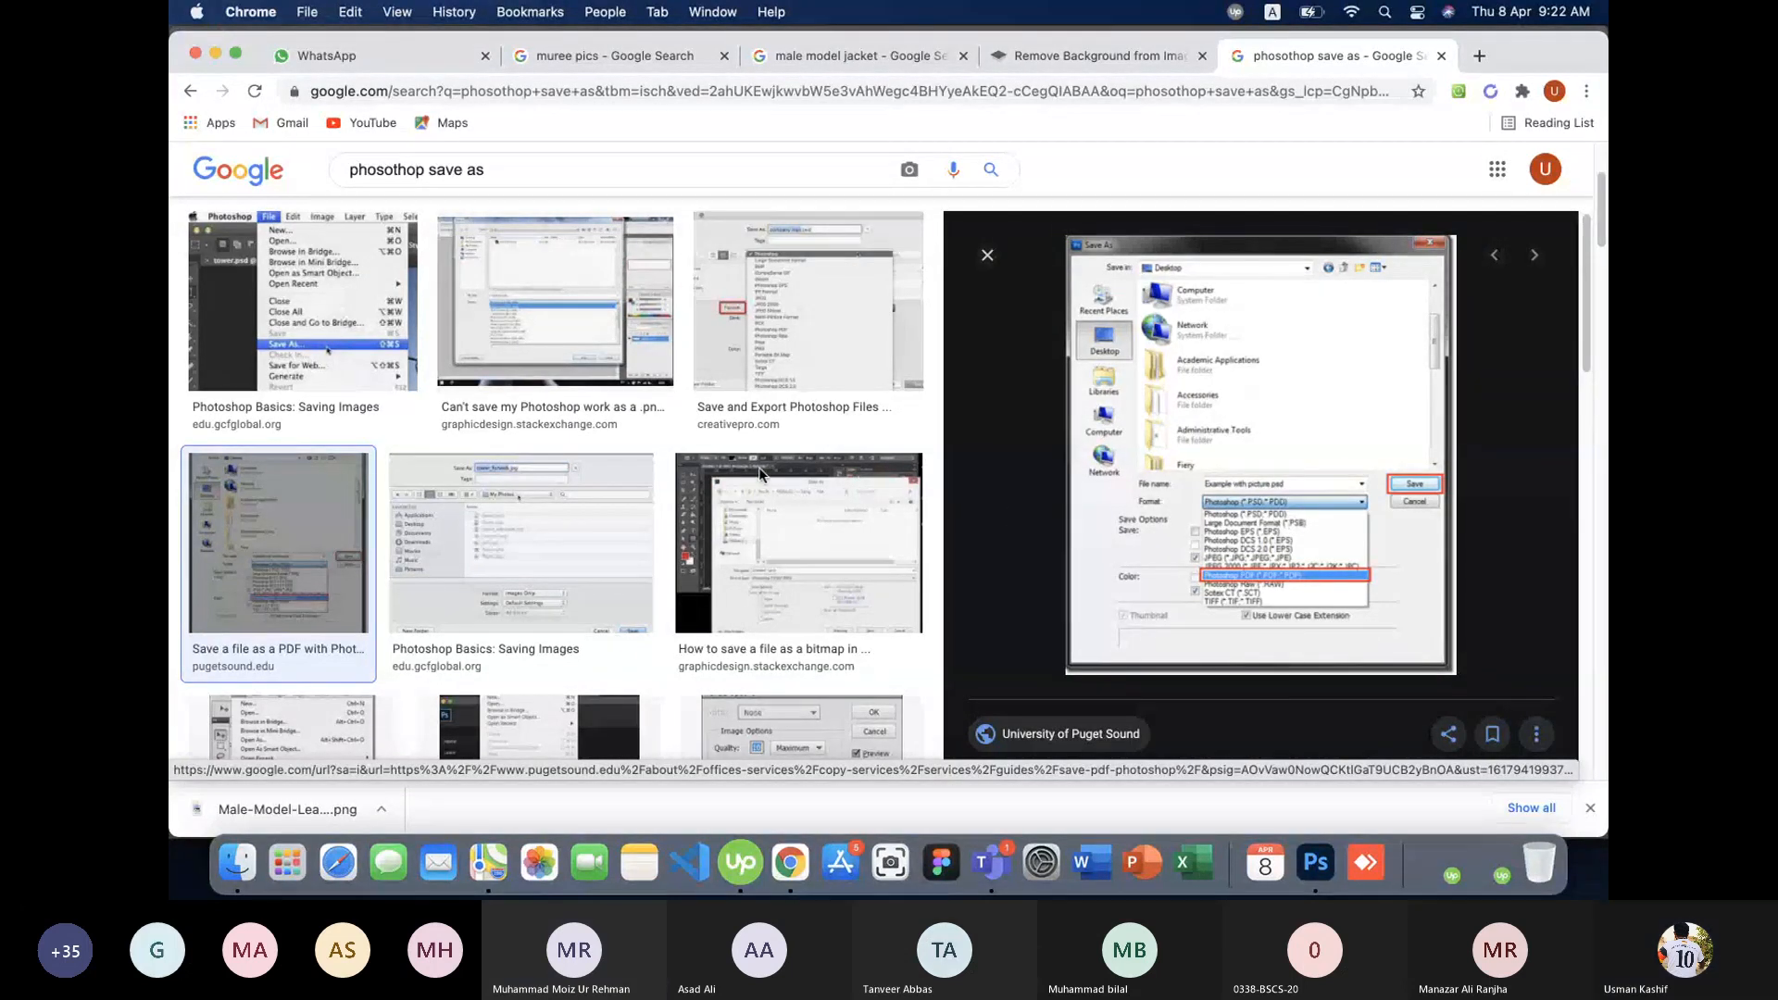
- Switch to Photoshop and review the Layers panel options for thumbnail size and contents, cancelling without changes
{"action": "left_click", "coordinate": [1324, 850]}
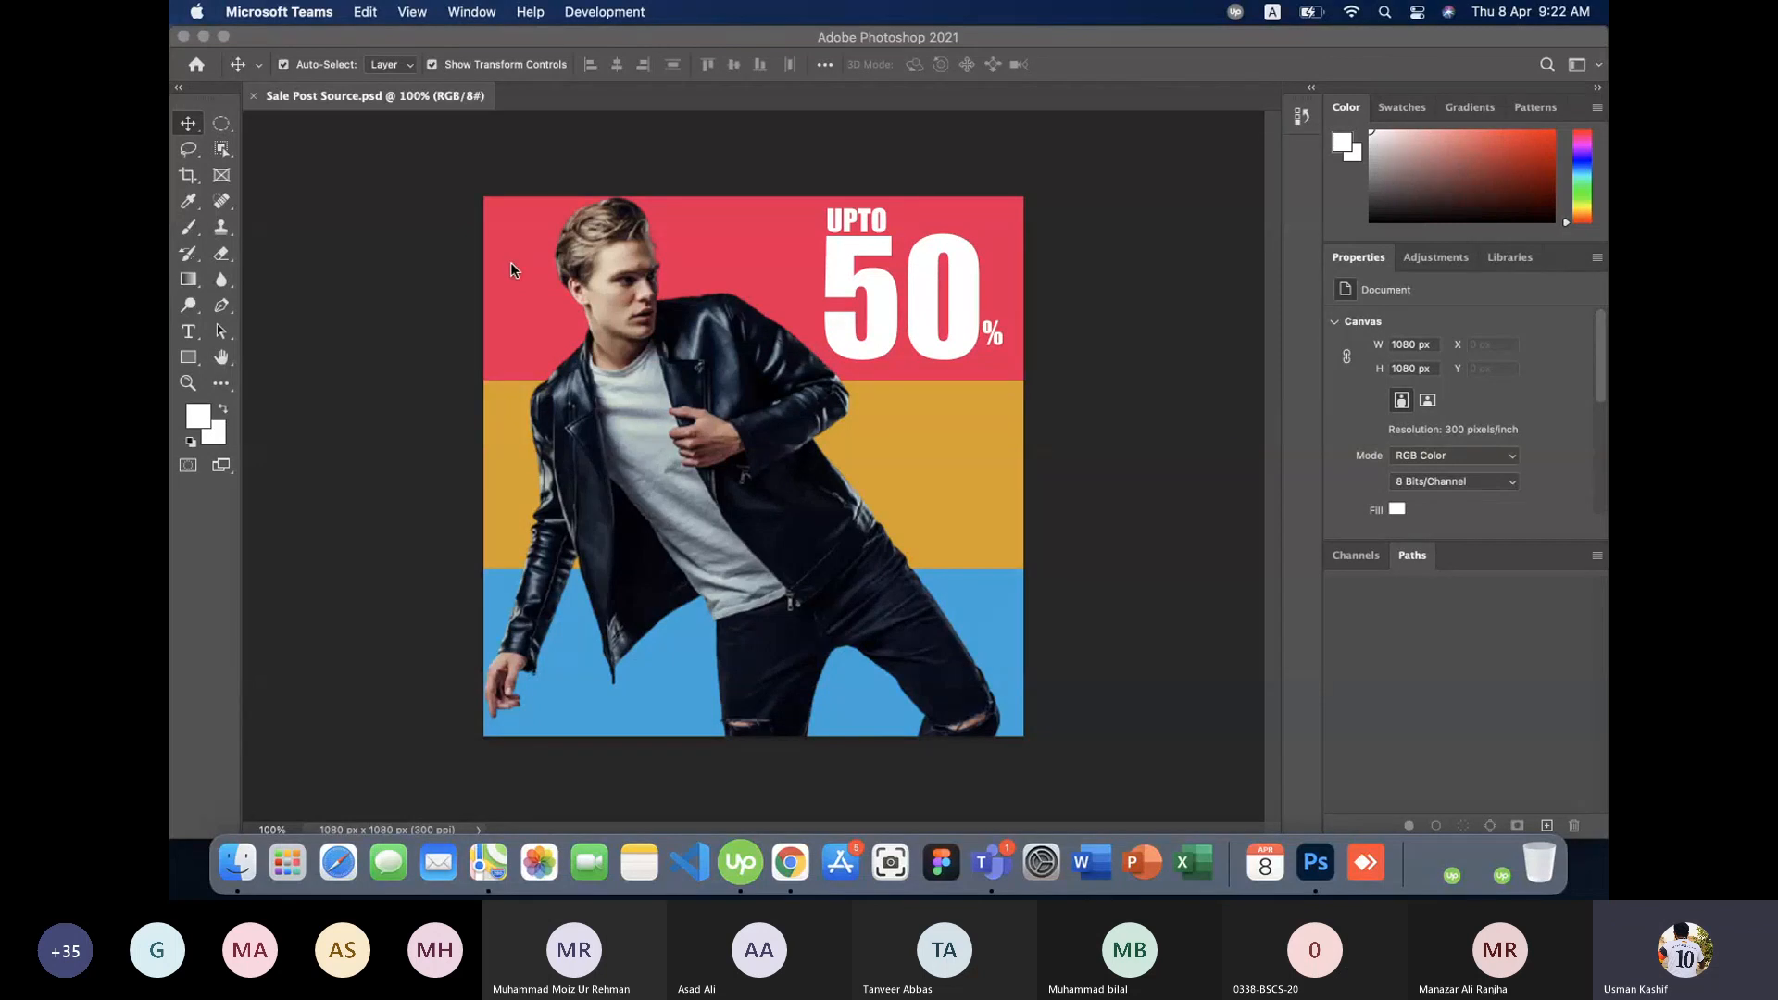
{"action": "left_click", "coordinate": [1441, 547]}
{"action": "left_click", "coordinate": [1315, 862]}
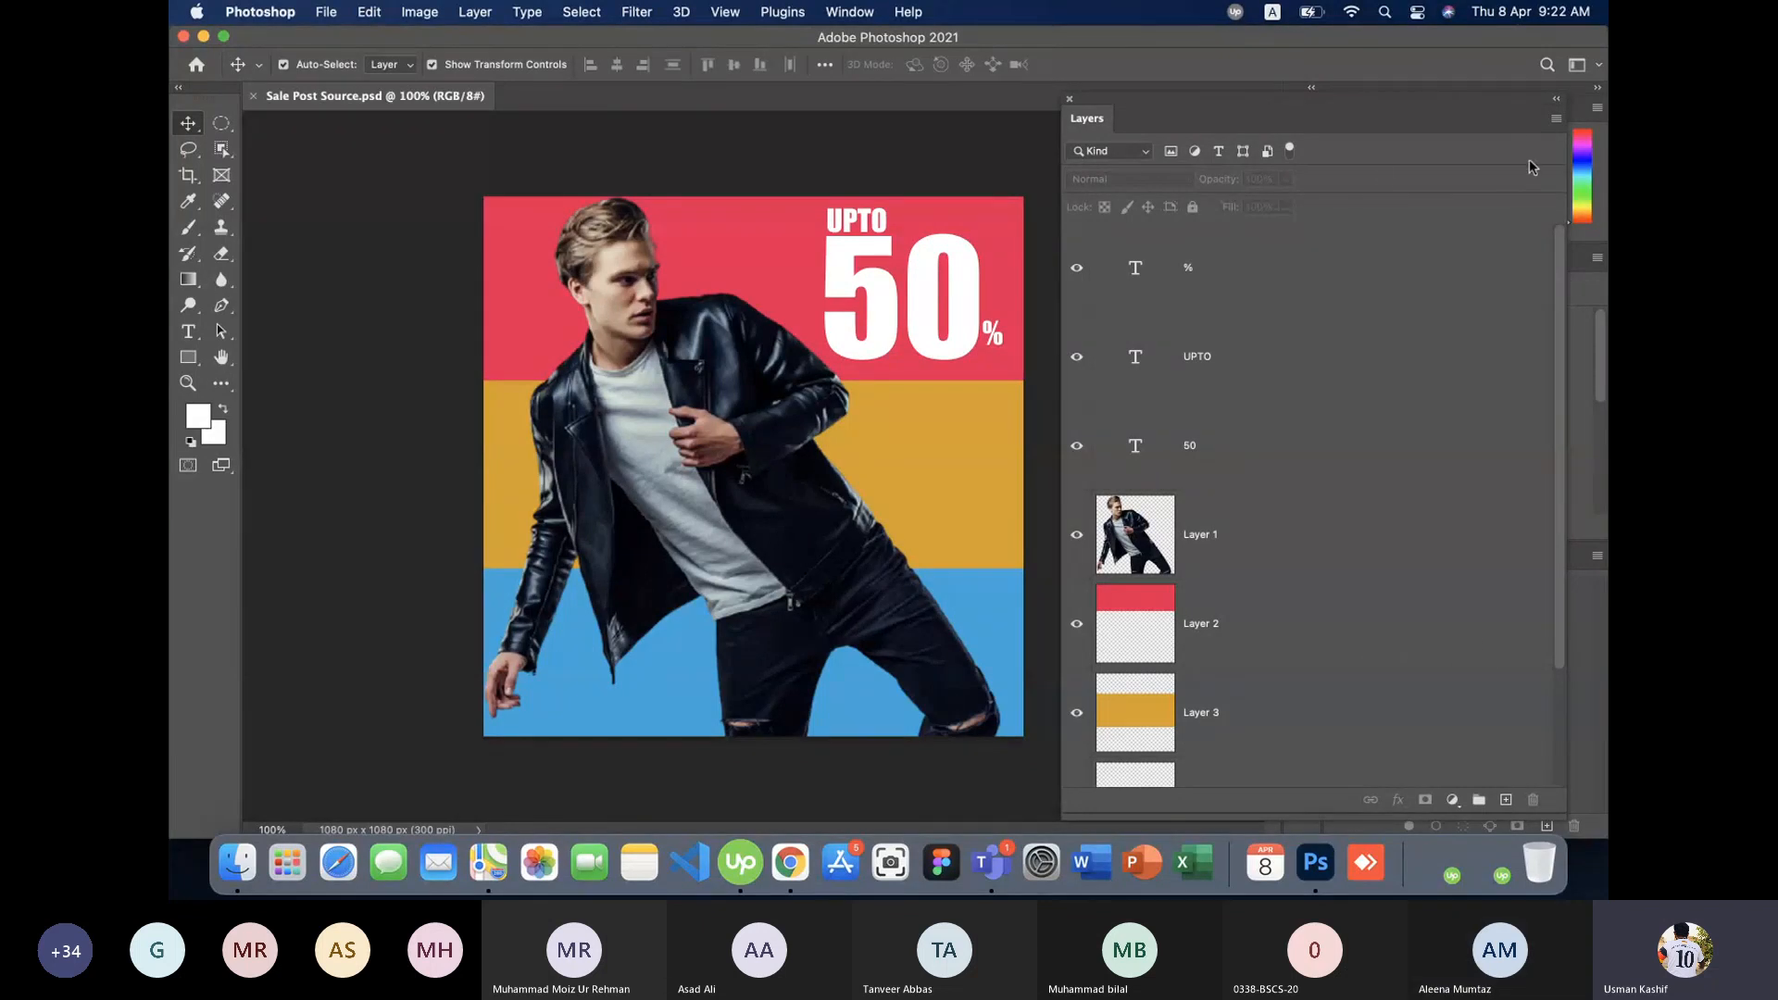
{"action": "left_click_drag", "start_coordinate": [1278, 124], "coordinate": [1254, 121]}
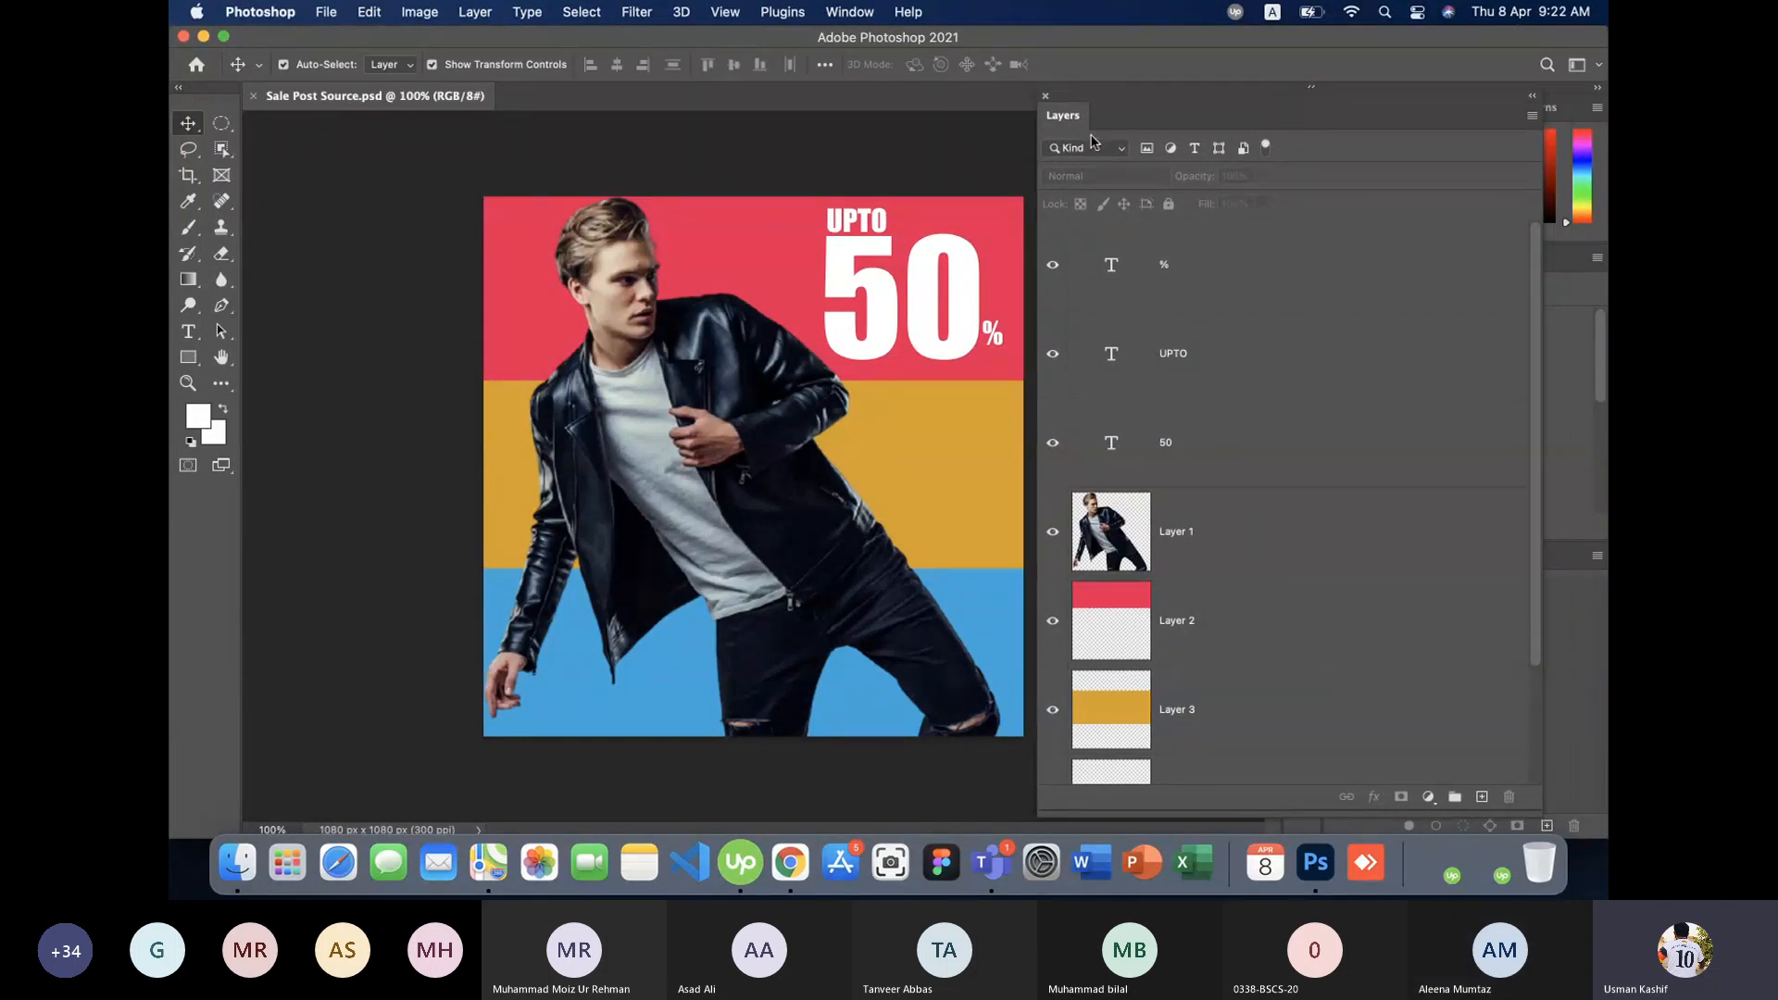
{"action": "left_click", "coordinate": [1532, 118]}
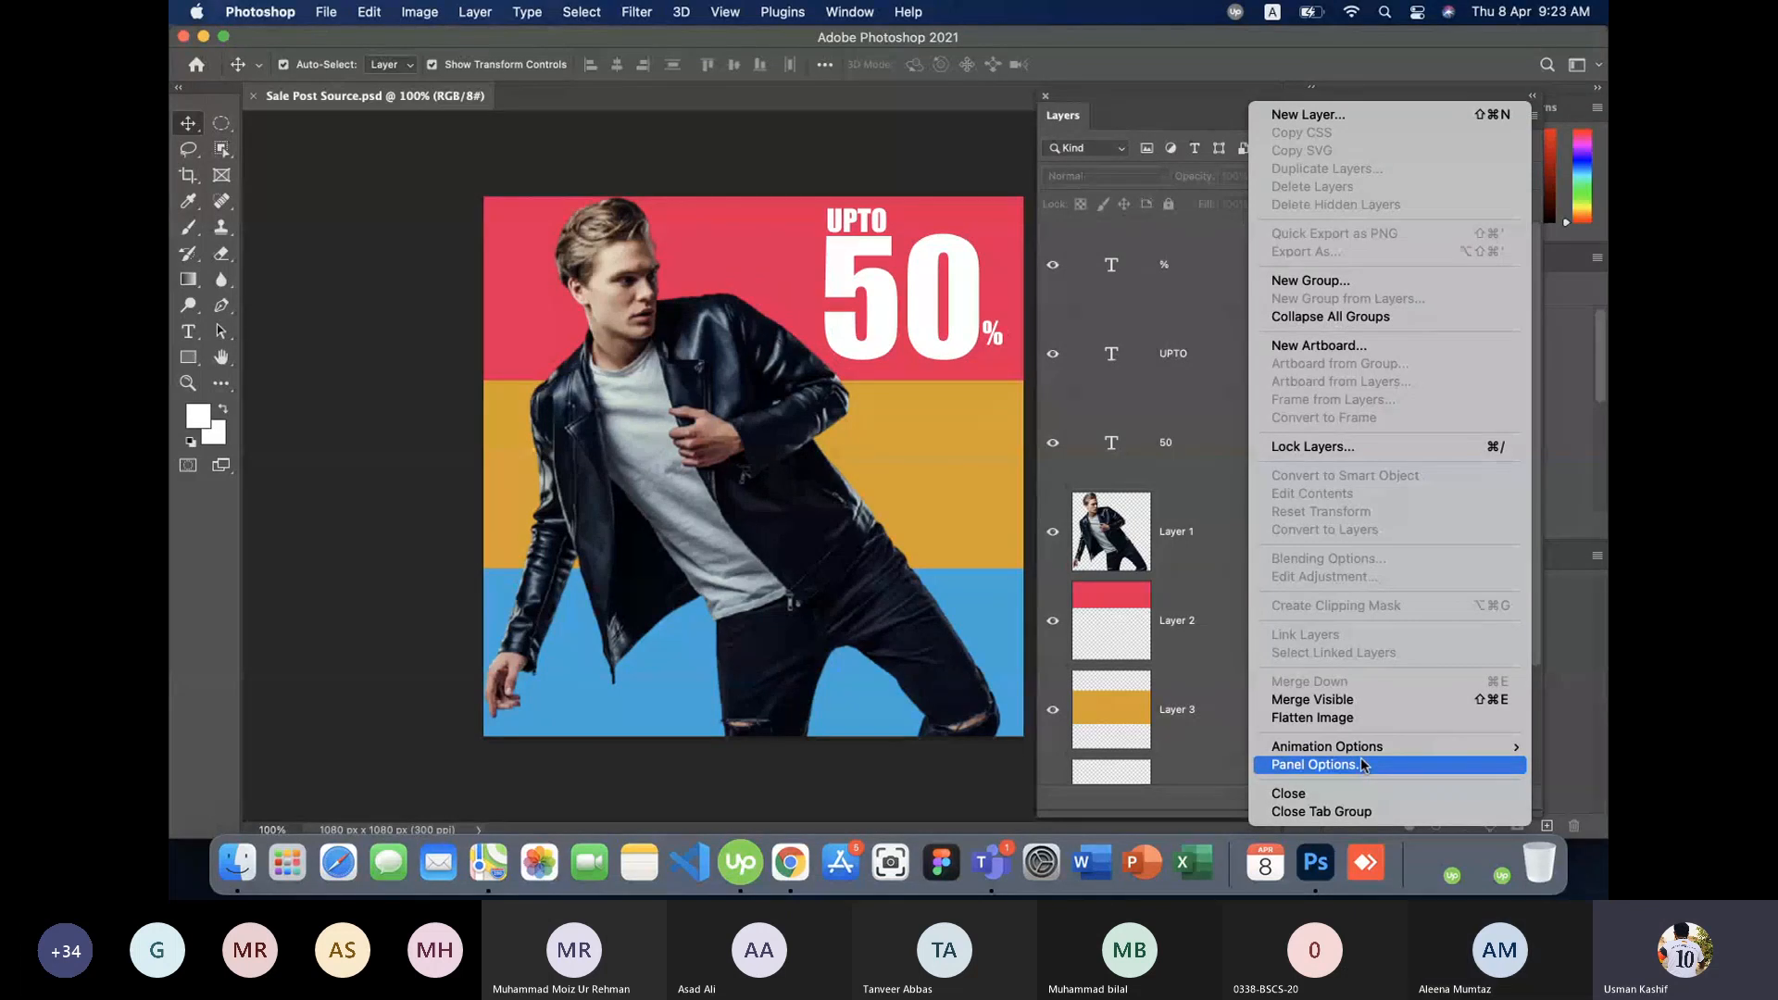
{"action": "left_click", "coordinate": [1394, 766]}
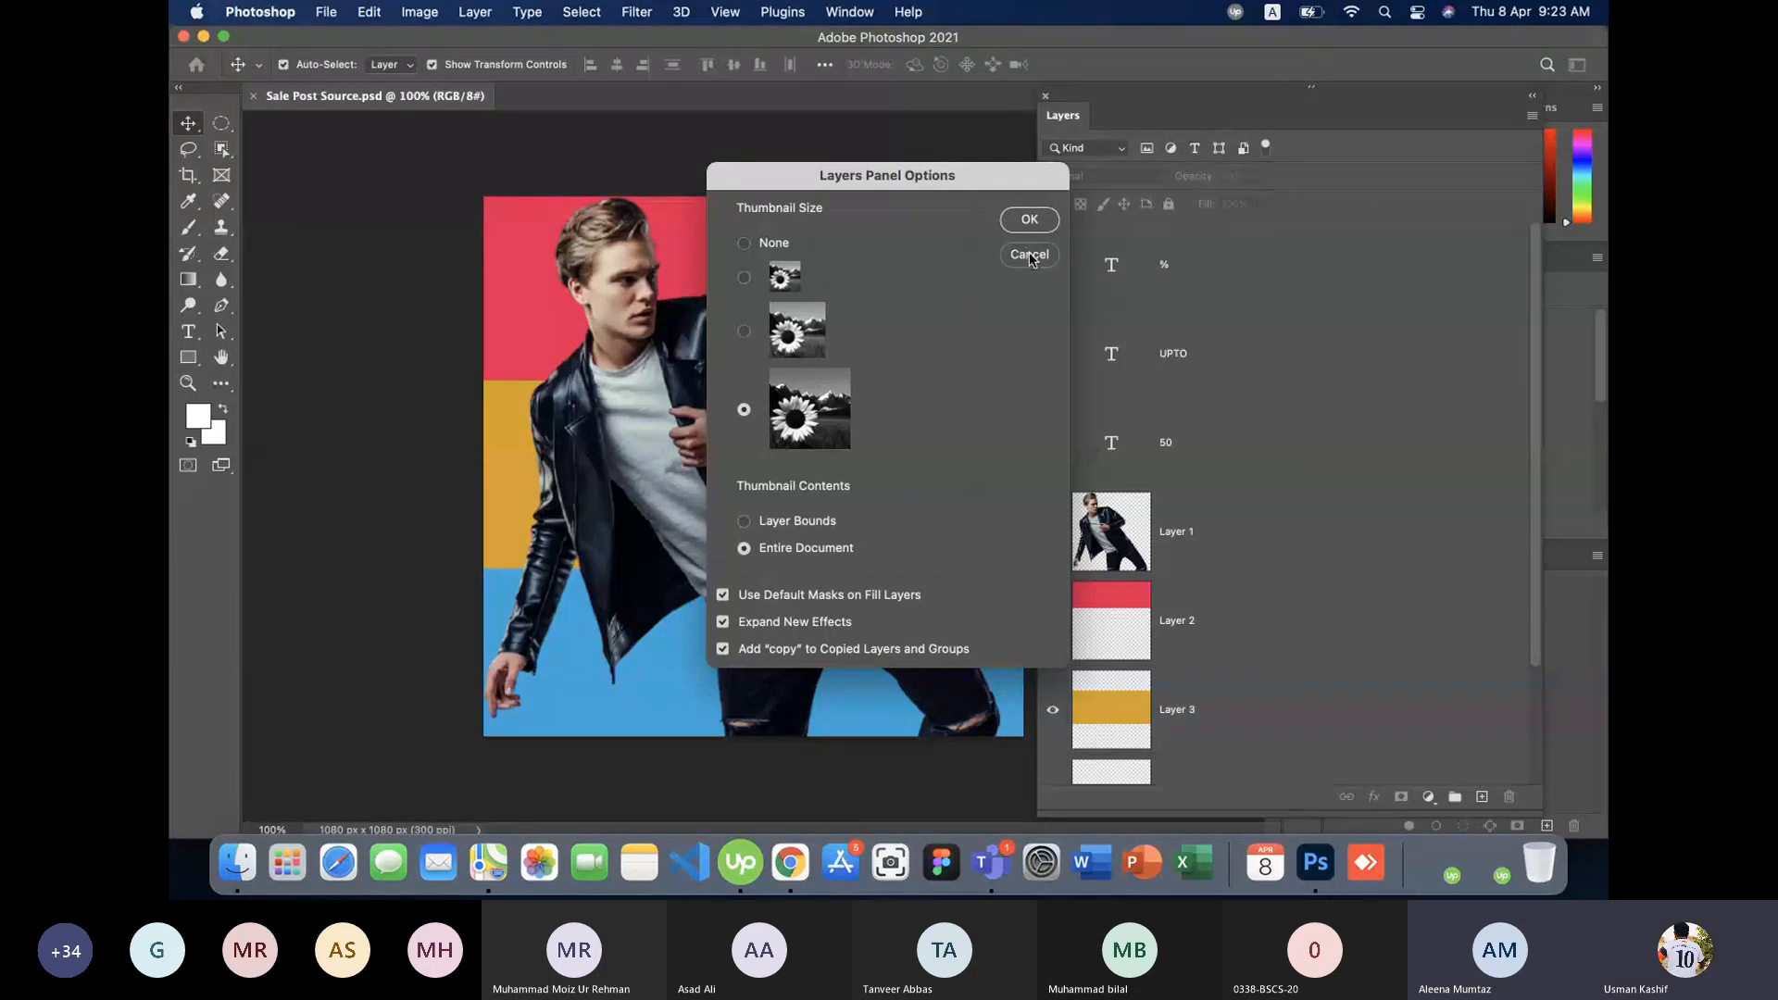
{"action": "left_click", "coordinate": [1030, 254]}
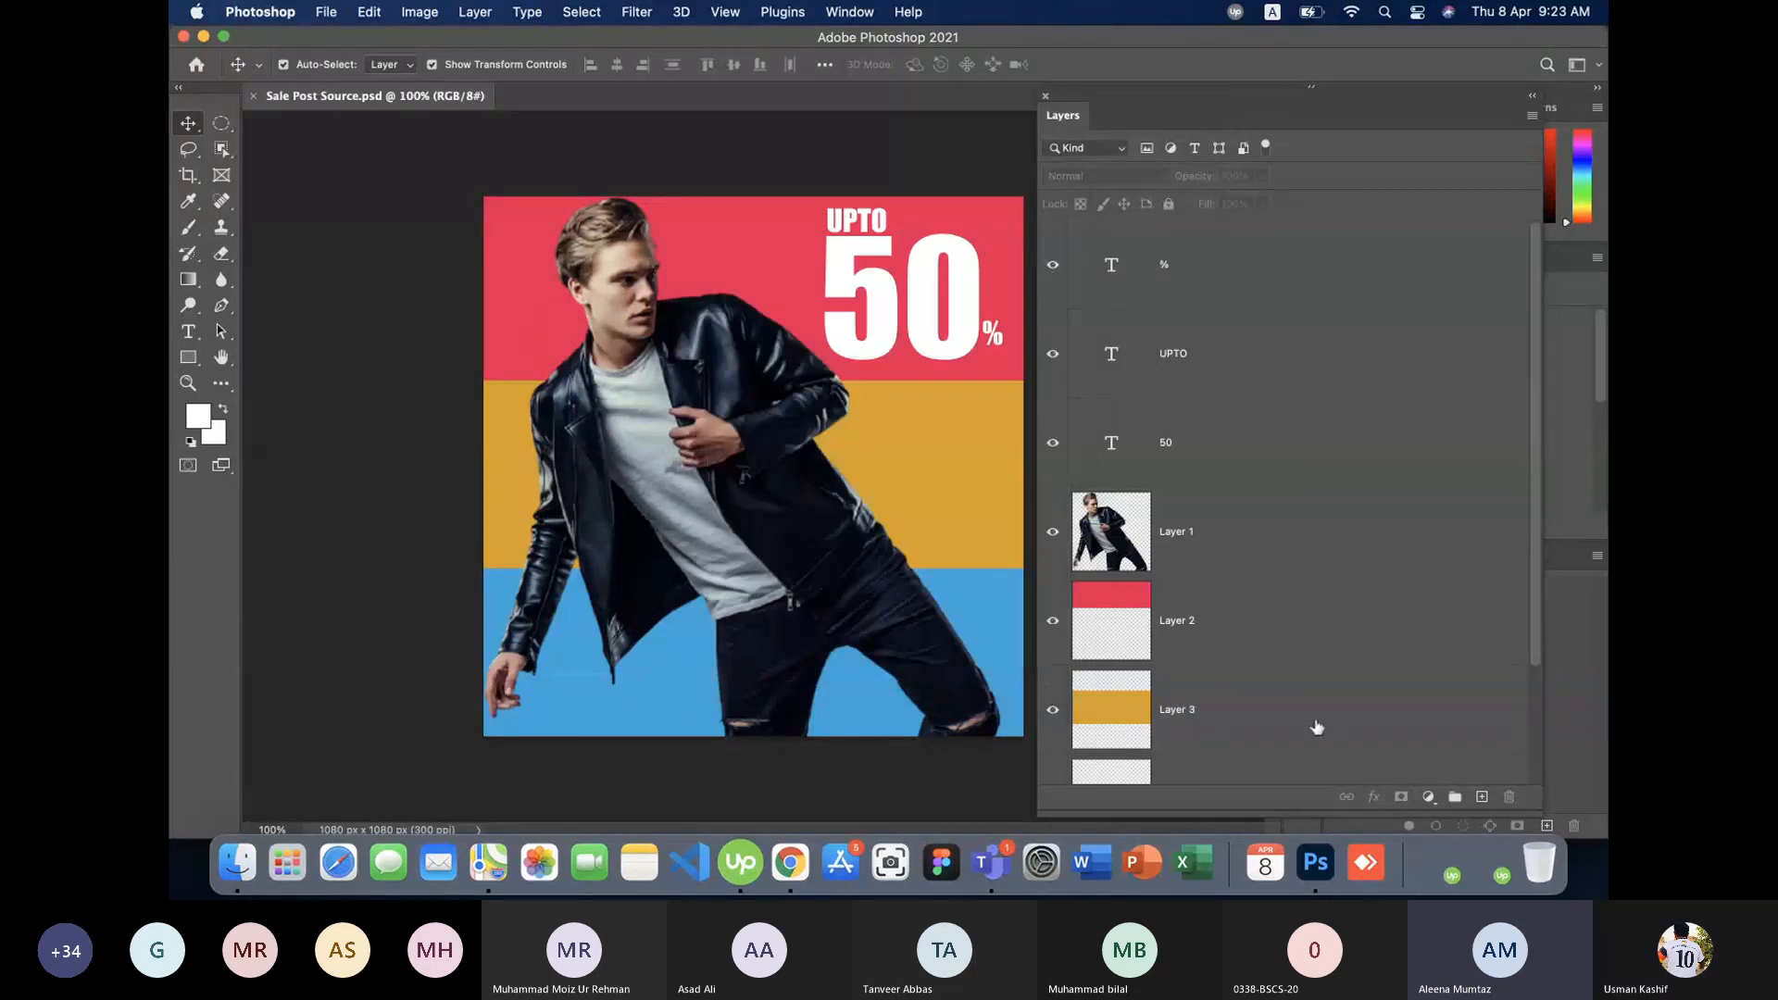
- Dock the shortened Layers panel with Channels and Paths, and float it again at nearly full window height
{"action": "left_click_drag", "start_coordinate": [1375, 811], "coordinate": [1369, 339]}
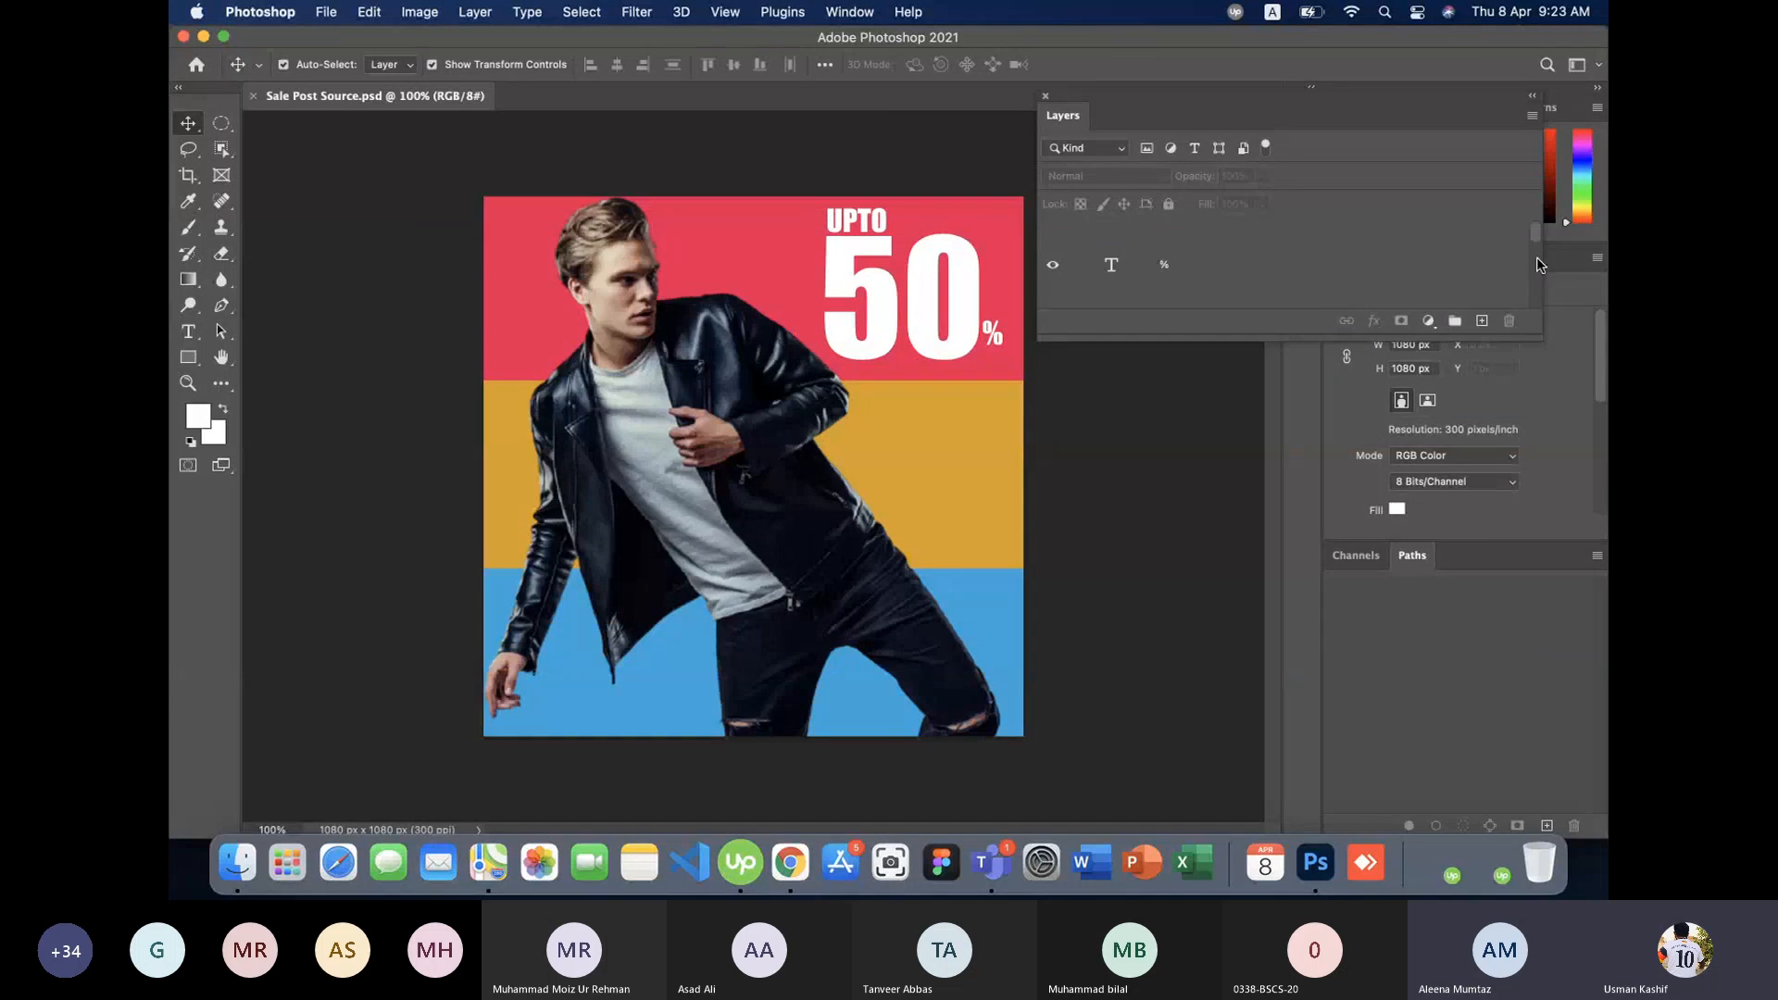
{"action": "left_click_drag", "start_coordinate": [1536, 241], "coordinate": [1539, 304]}
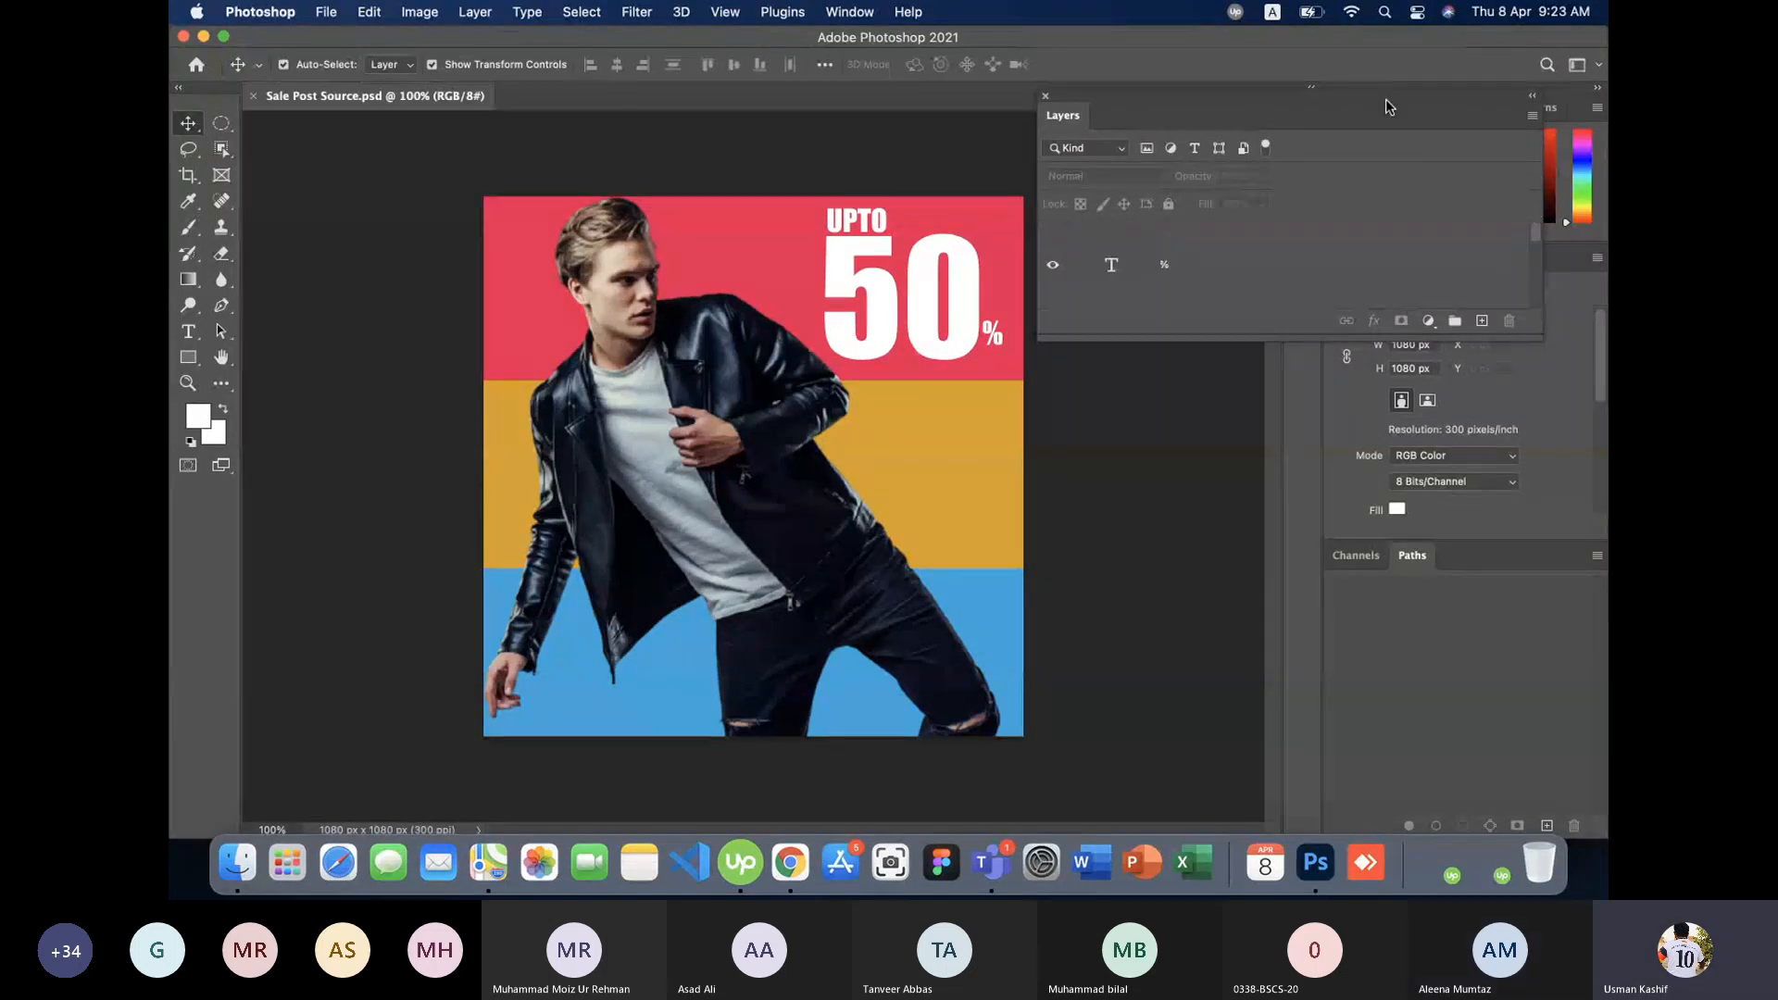
{"action": "left_click_drag", "start_coordinate": [1389, 97], "coordinate": [1345, 573]}
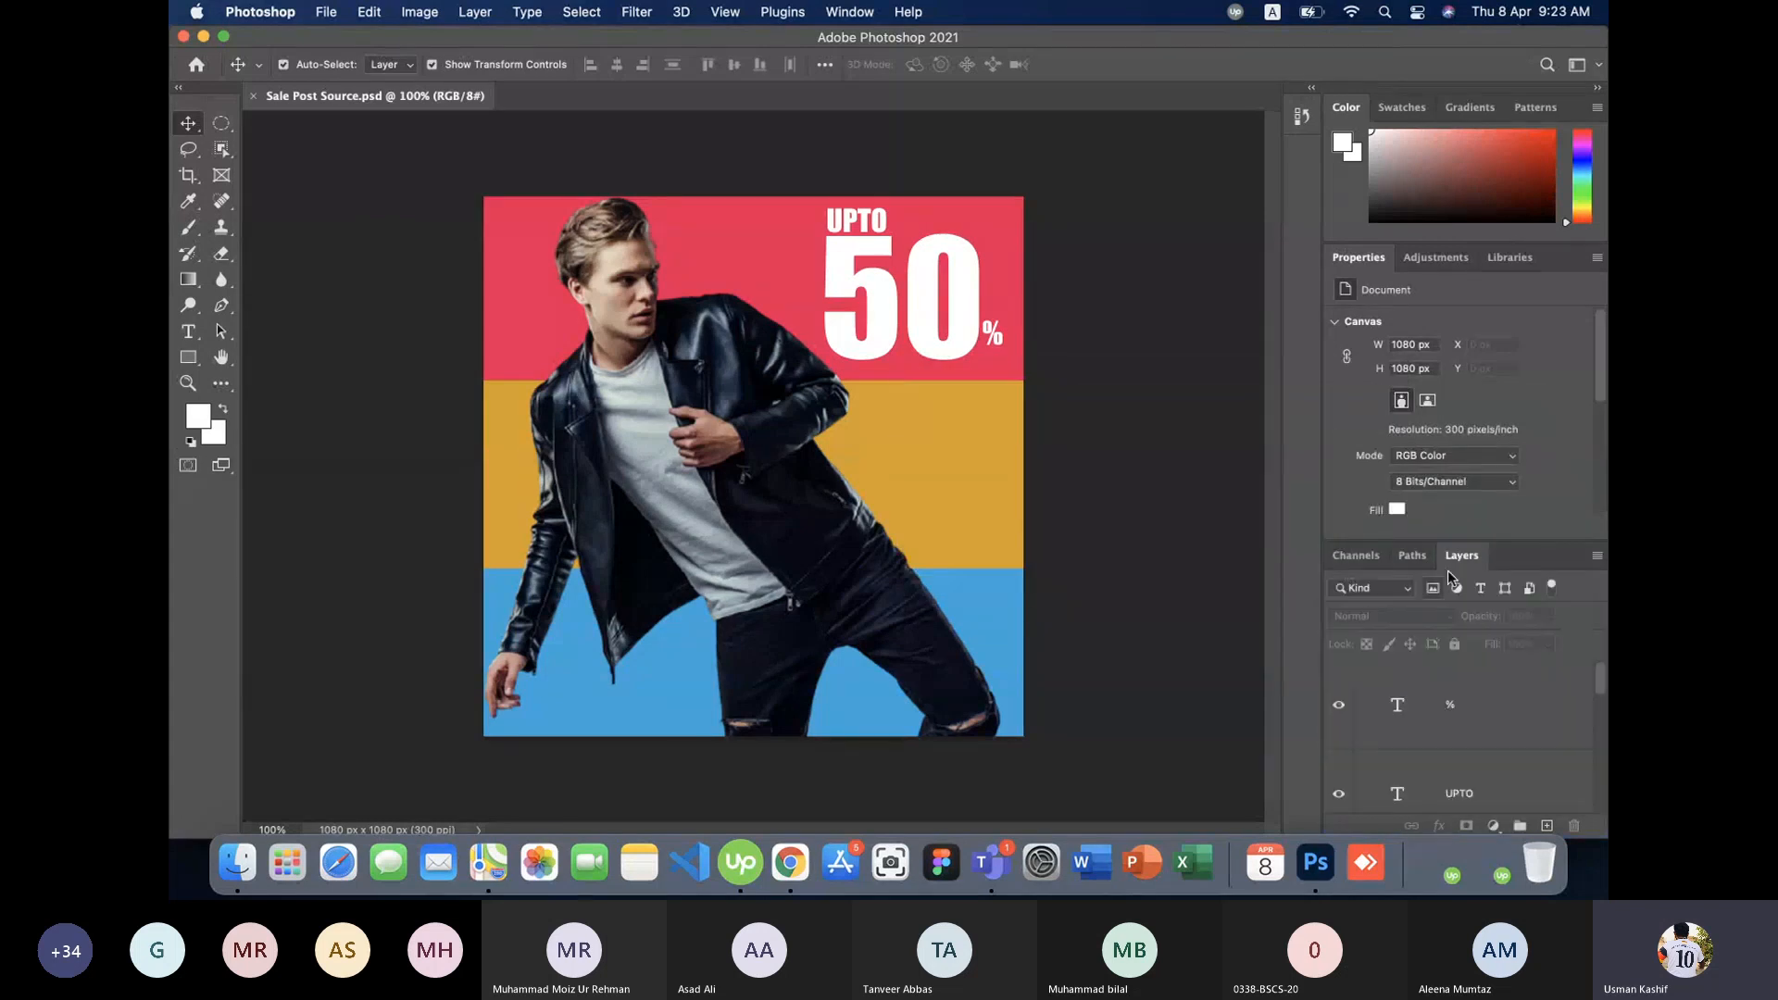
{"action": "left_click_drag", "start_coordinate": [1461, 557], "coordinate": [1076, 113]}
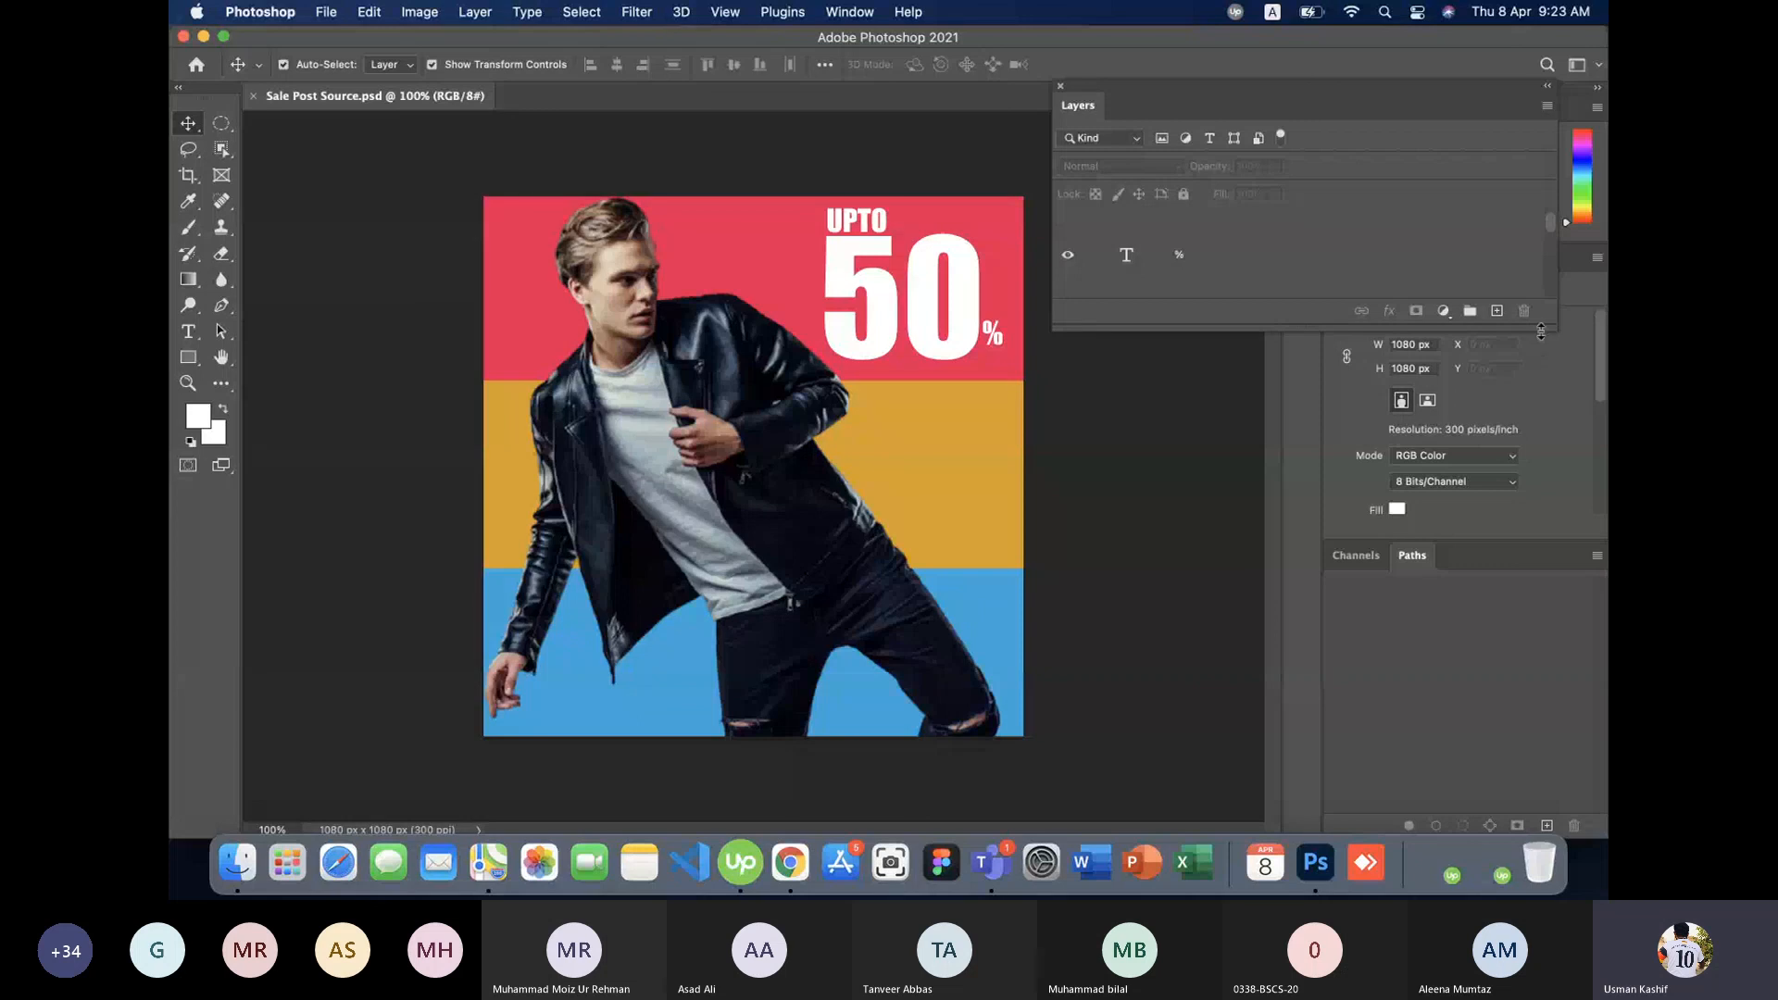
{"action": "left_click_drag", "start_coordinate": [1541, 332], "coordinate": [1542, 827]}
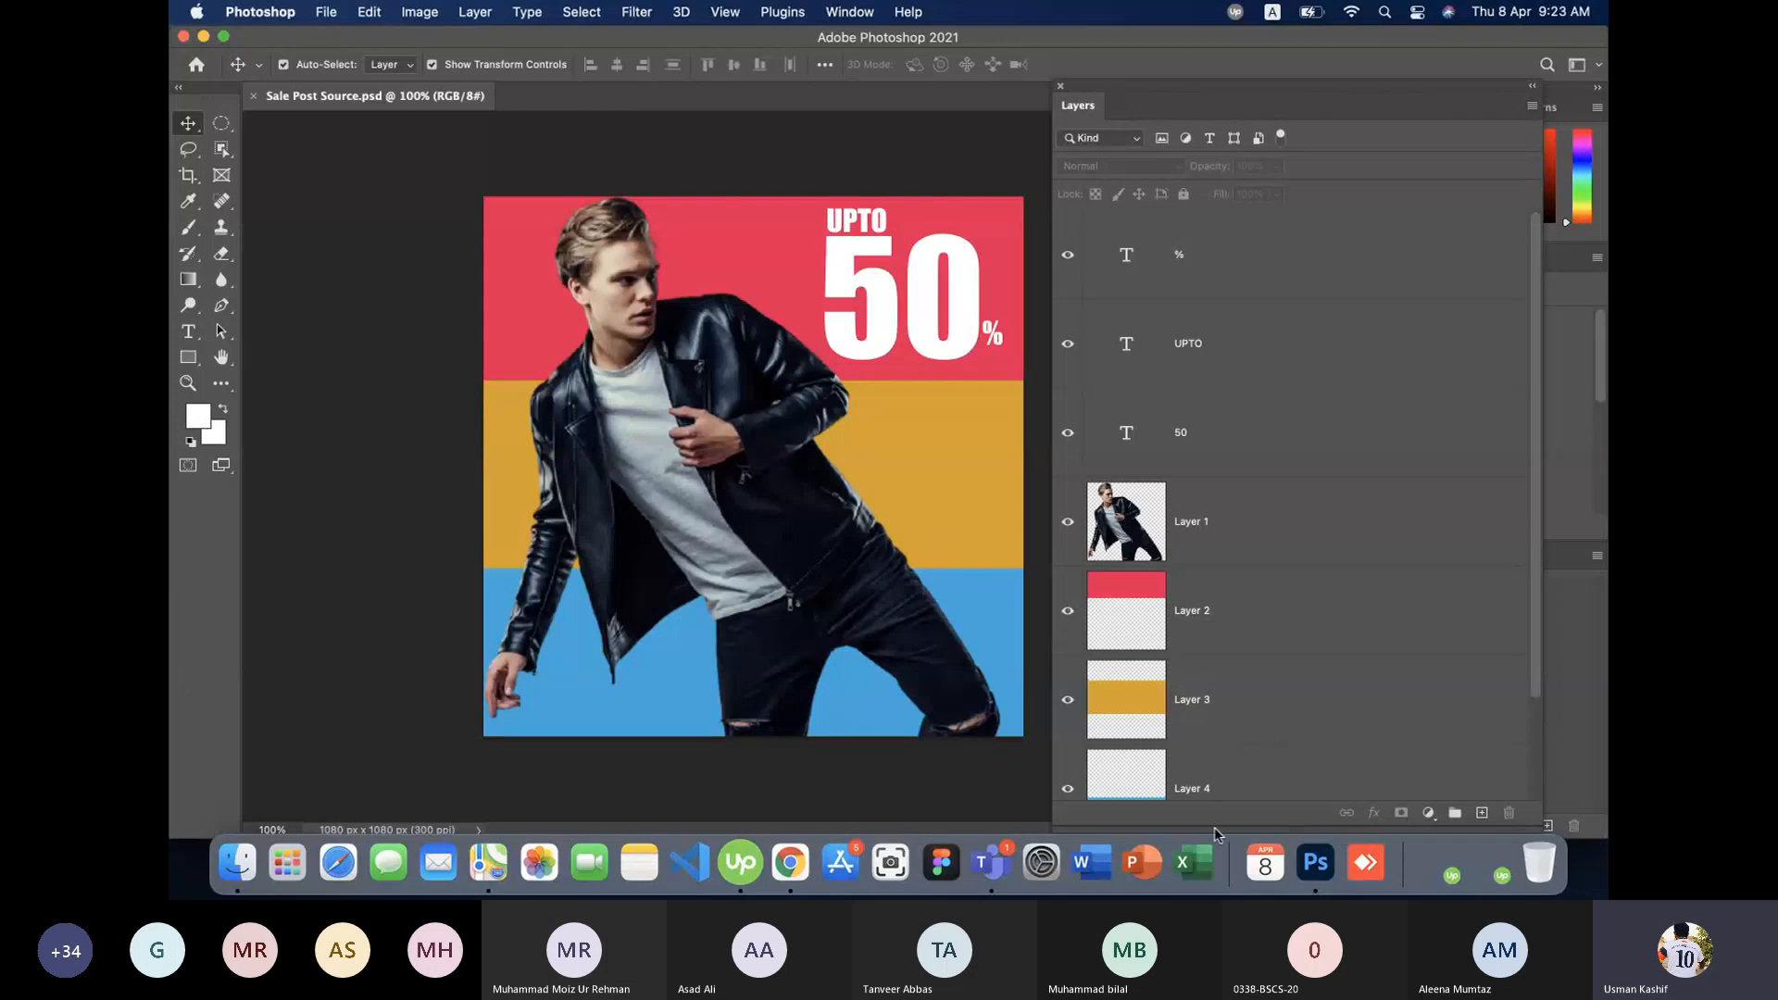
- Switch to the Microsoft Teams meeting window and stop the meeting recording
{"action": "left_click", "coordinate": [995, 843]}
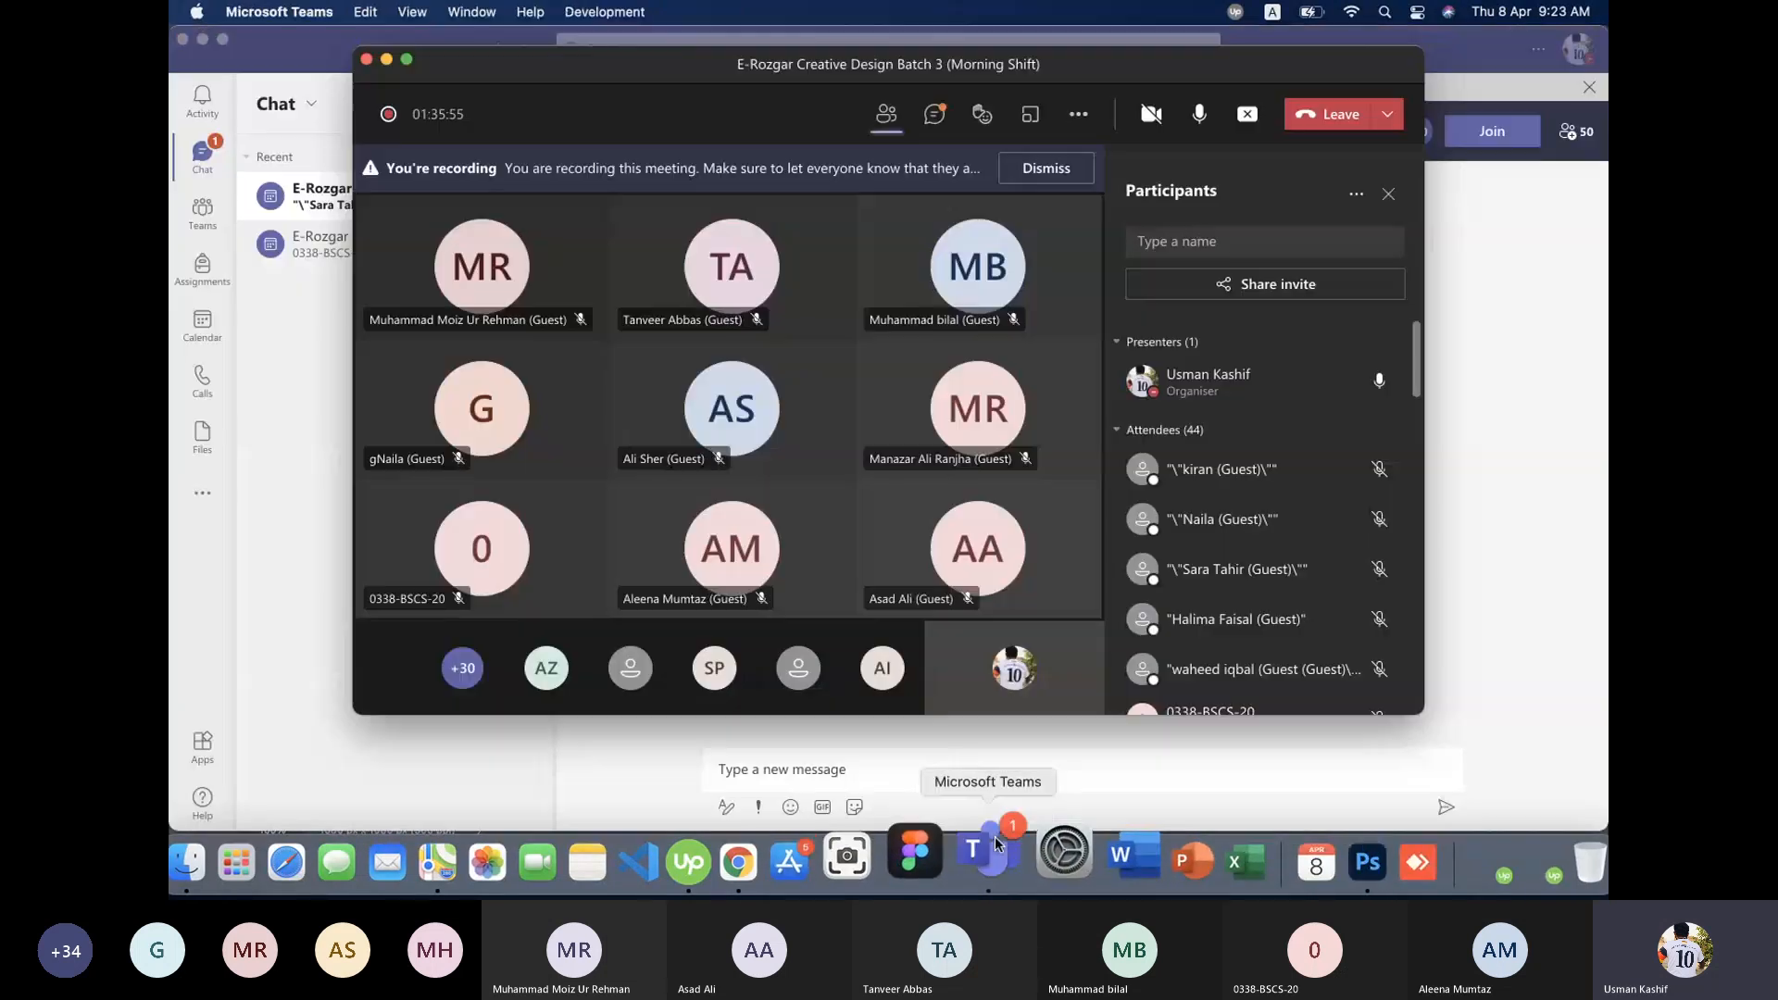
{"action": "left_click", "coordinate": [1078, 114]}
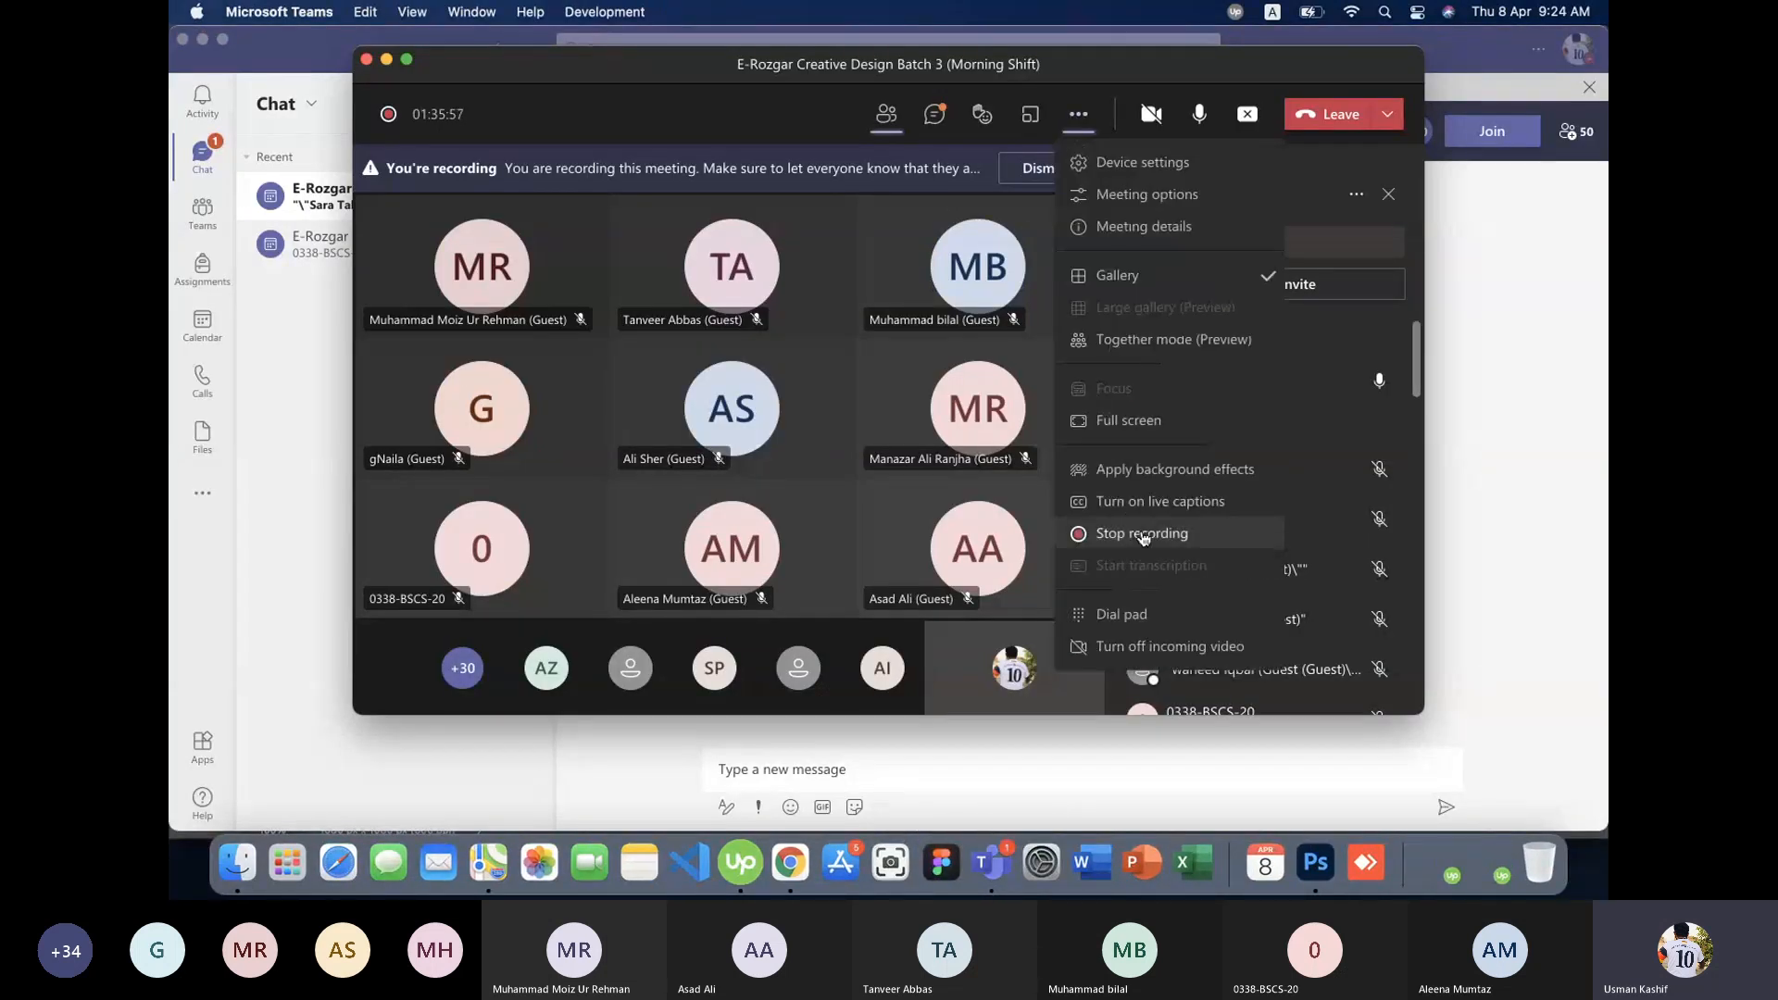